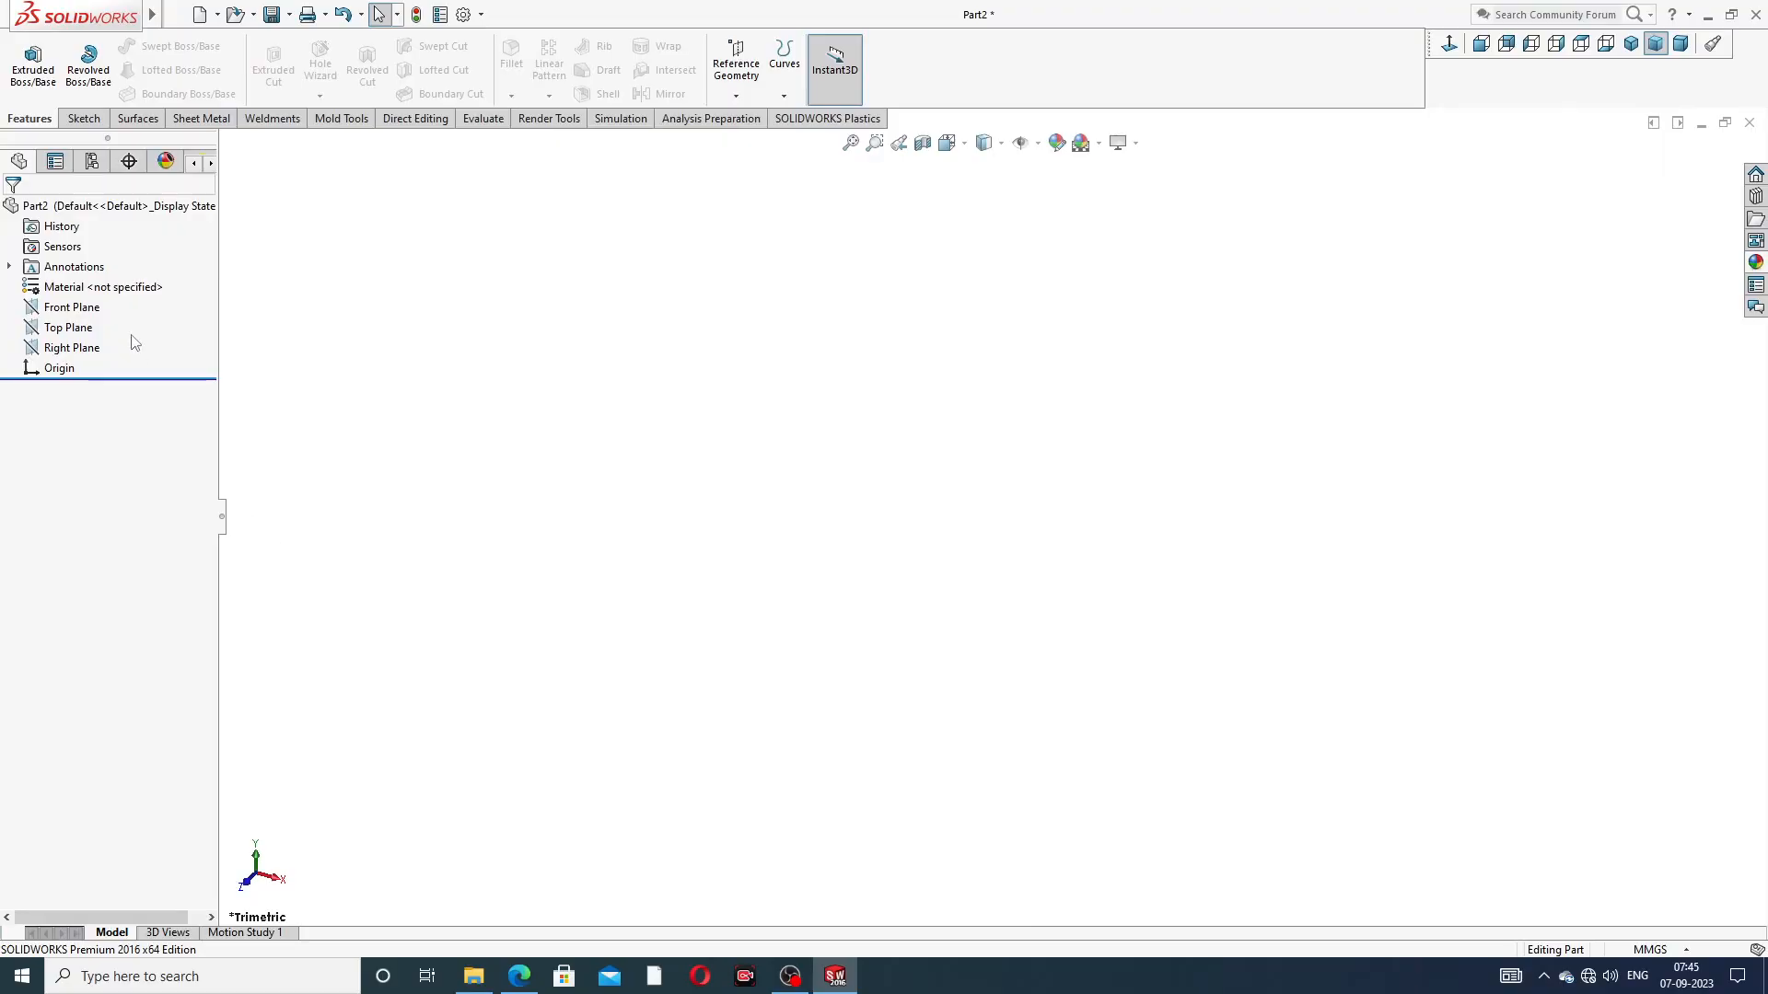
Start a sketch on the Front Plane and draw a horizontal centerline about 161 mm long from the origin toward positive X
click(109, 311)
click(116, 289)
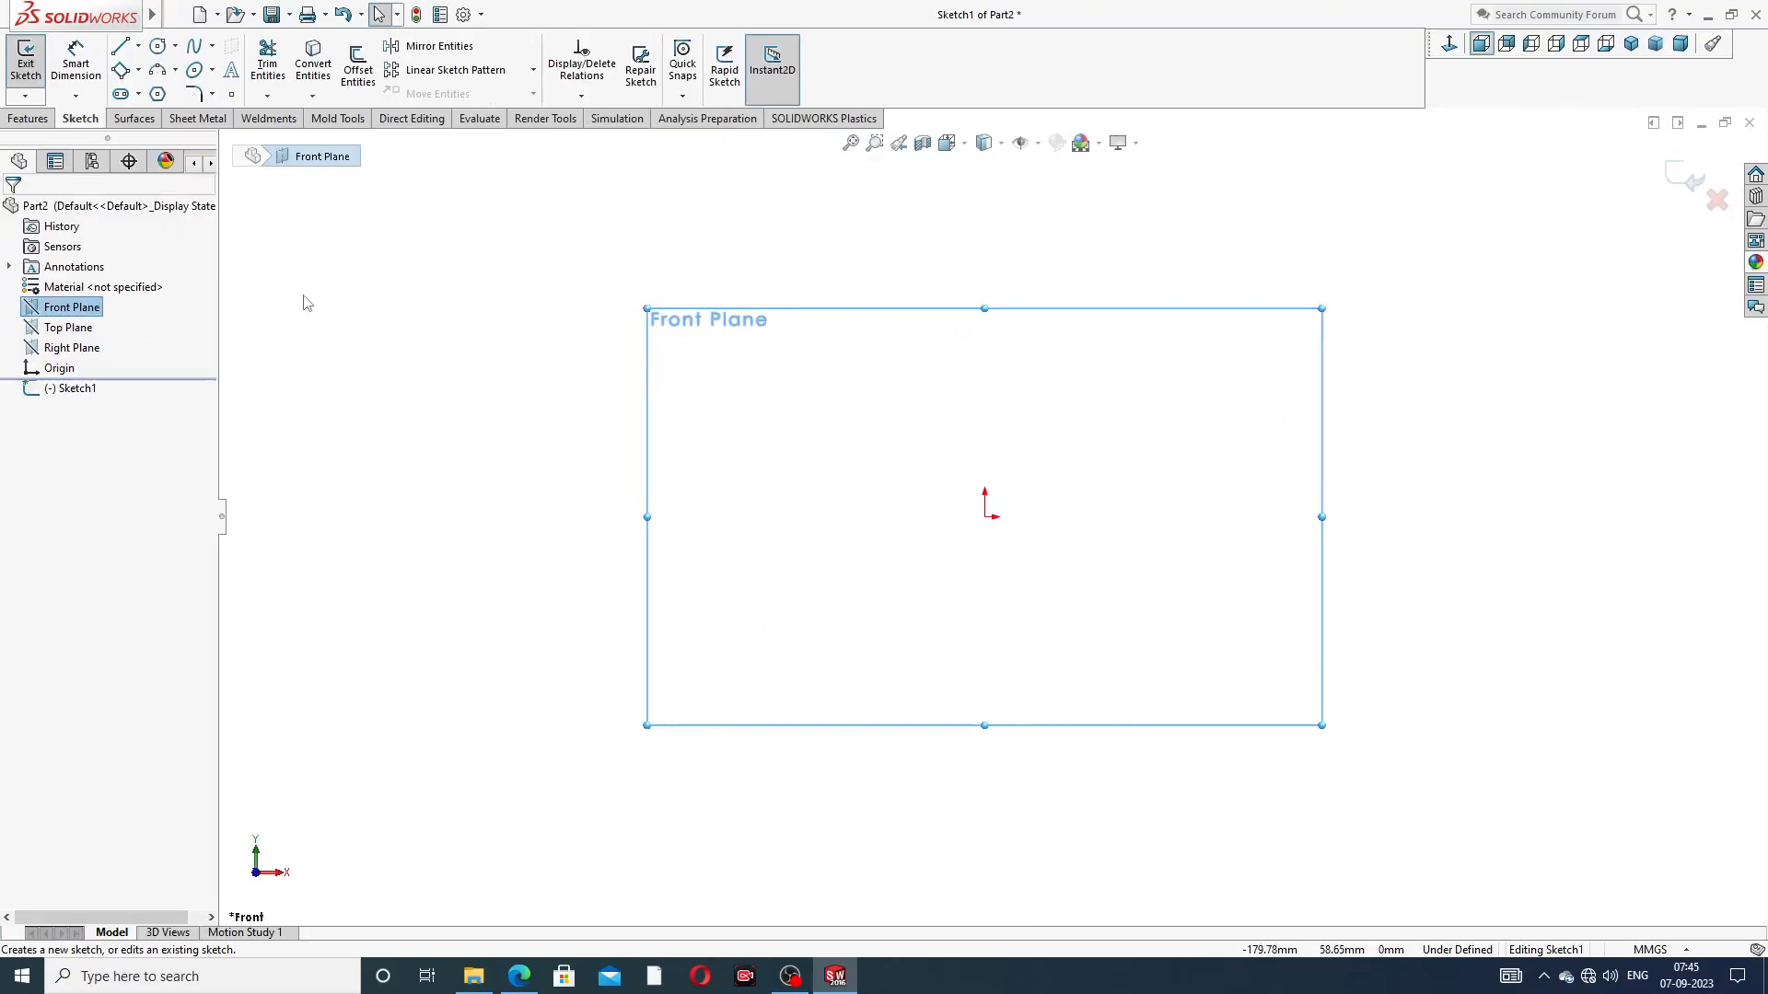
click(138, 46)
click(152, 89)
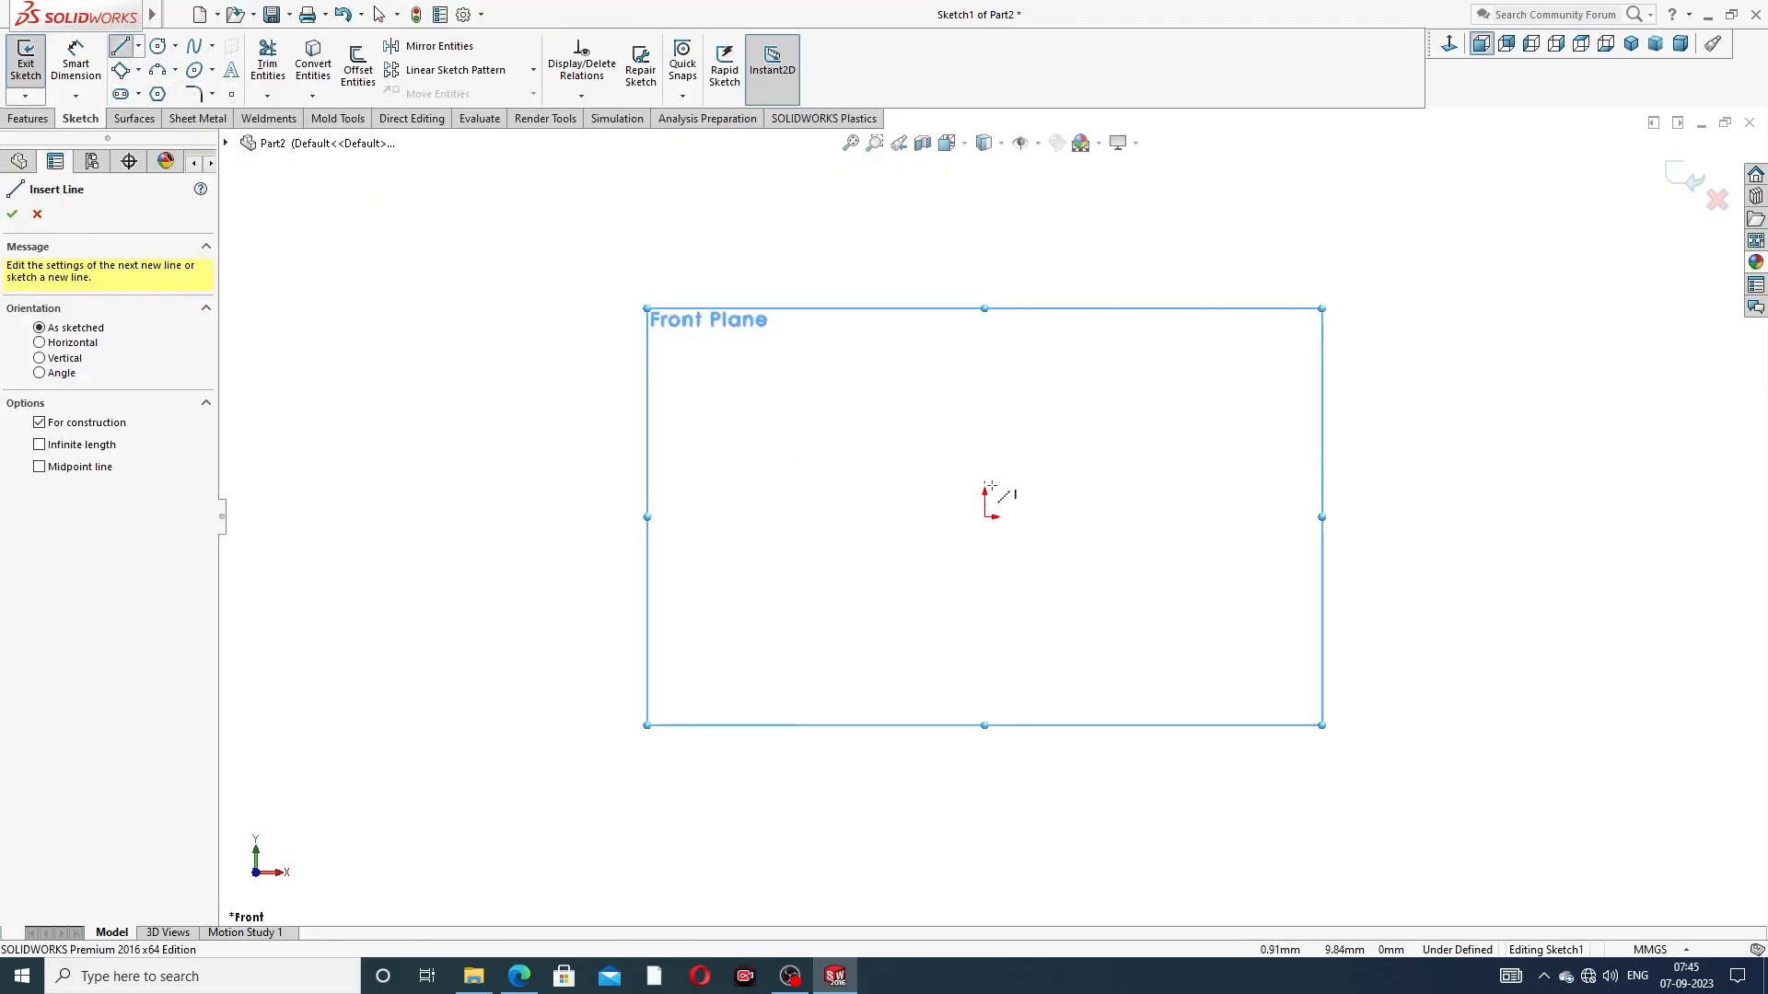
click(992, 517)
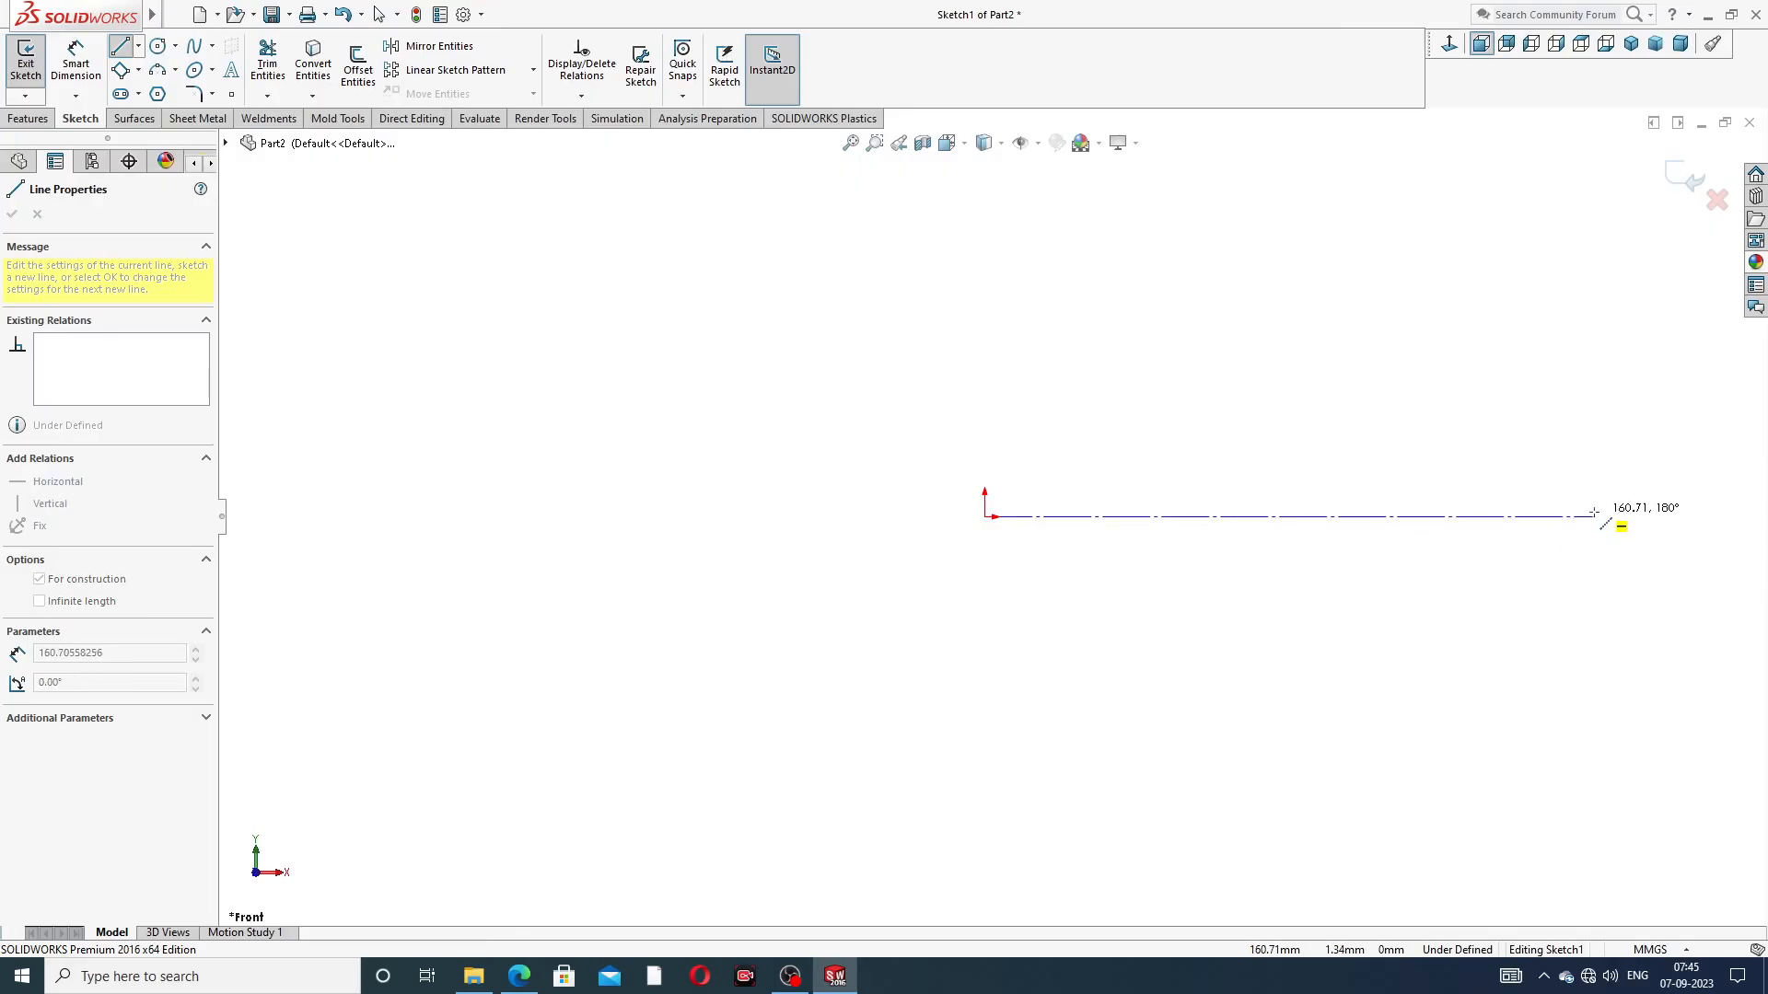
click(1593, 511)
right_click(1583, 445)
click(1620, 466)
Dimension the centerline's length as 87 mm
scroll(1484, 493, up, 1)
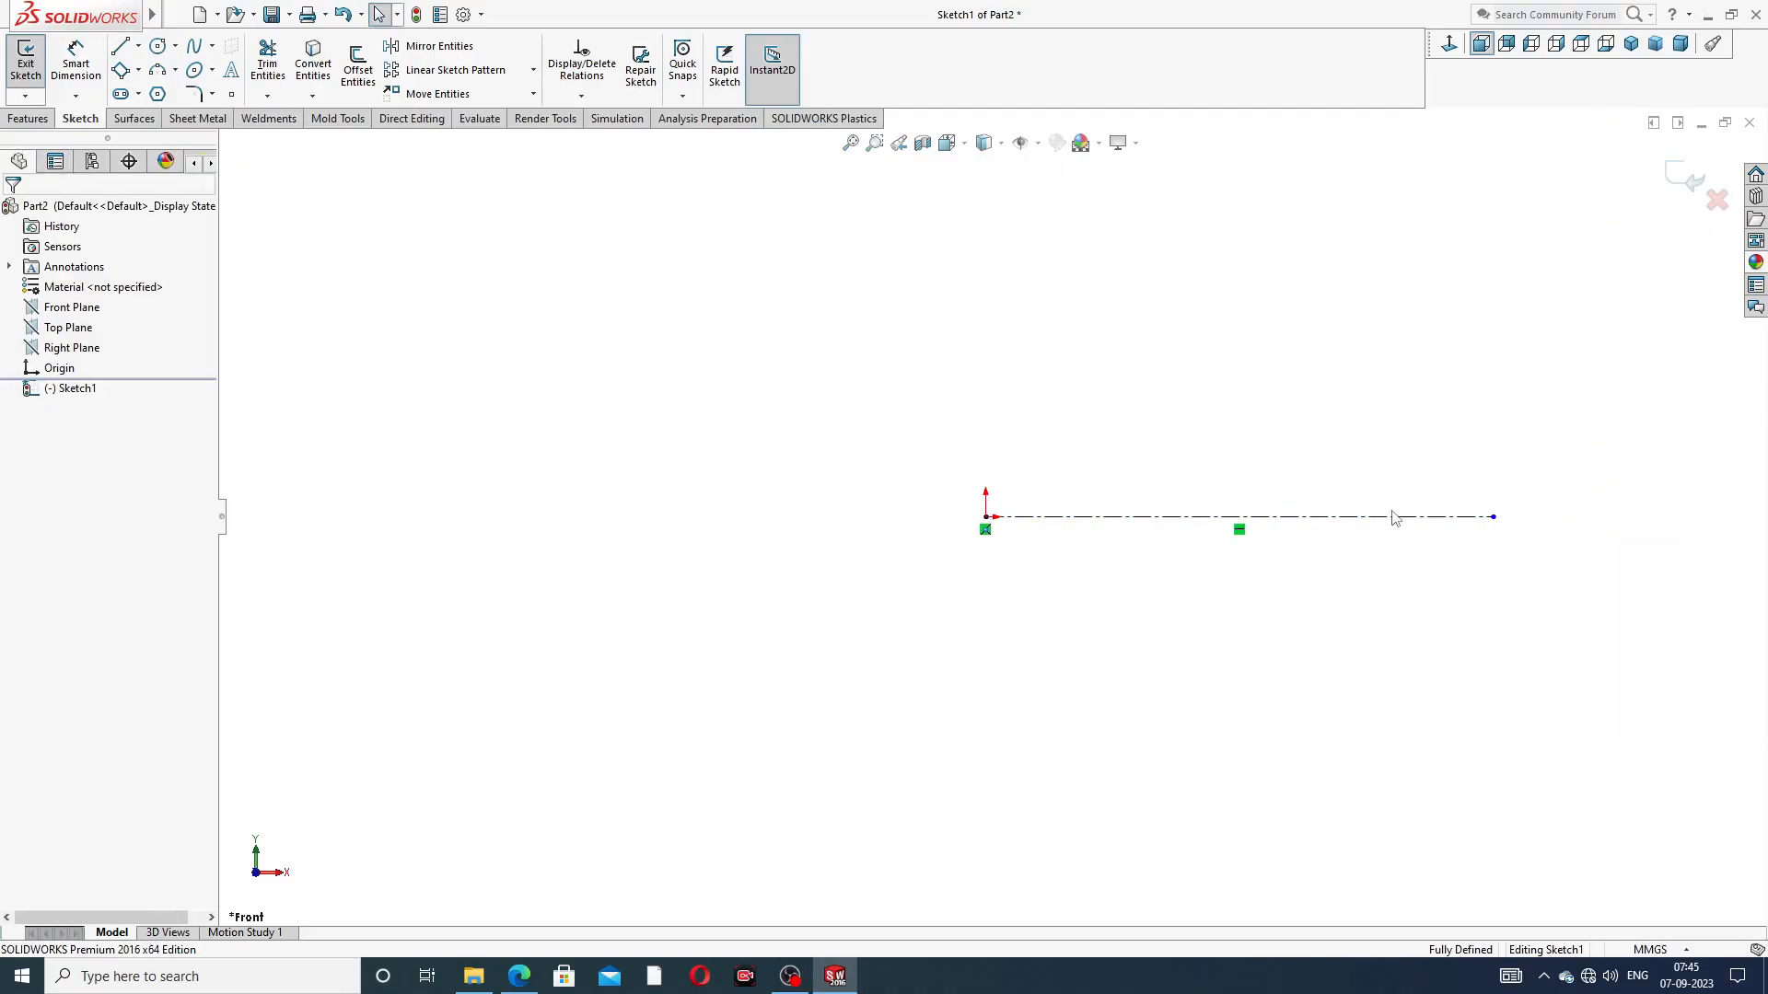
scroll(1248, 518, down, 2)
scroll(986, 386, up, 1)
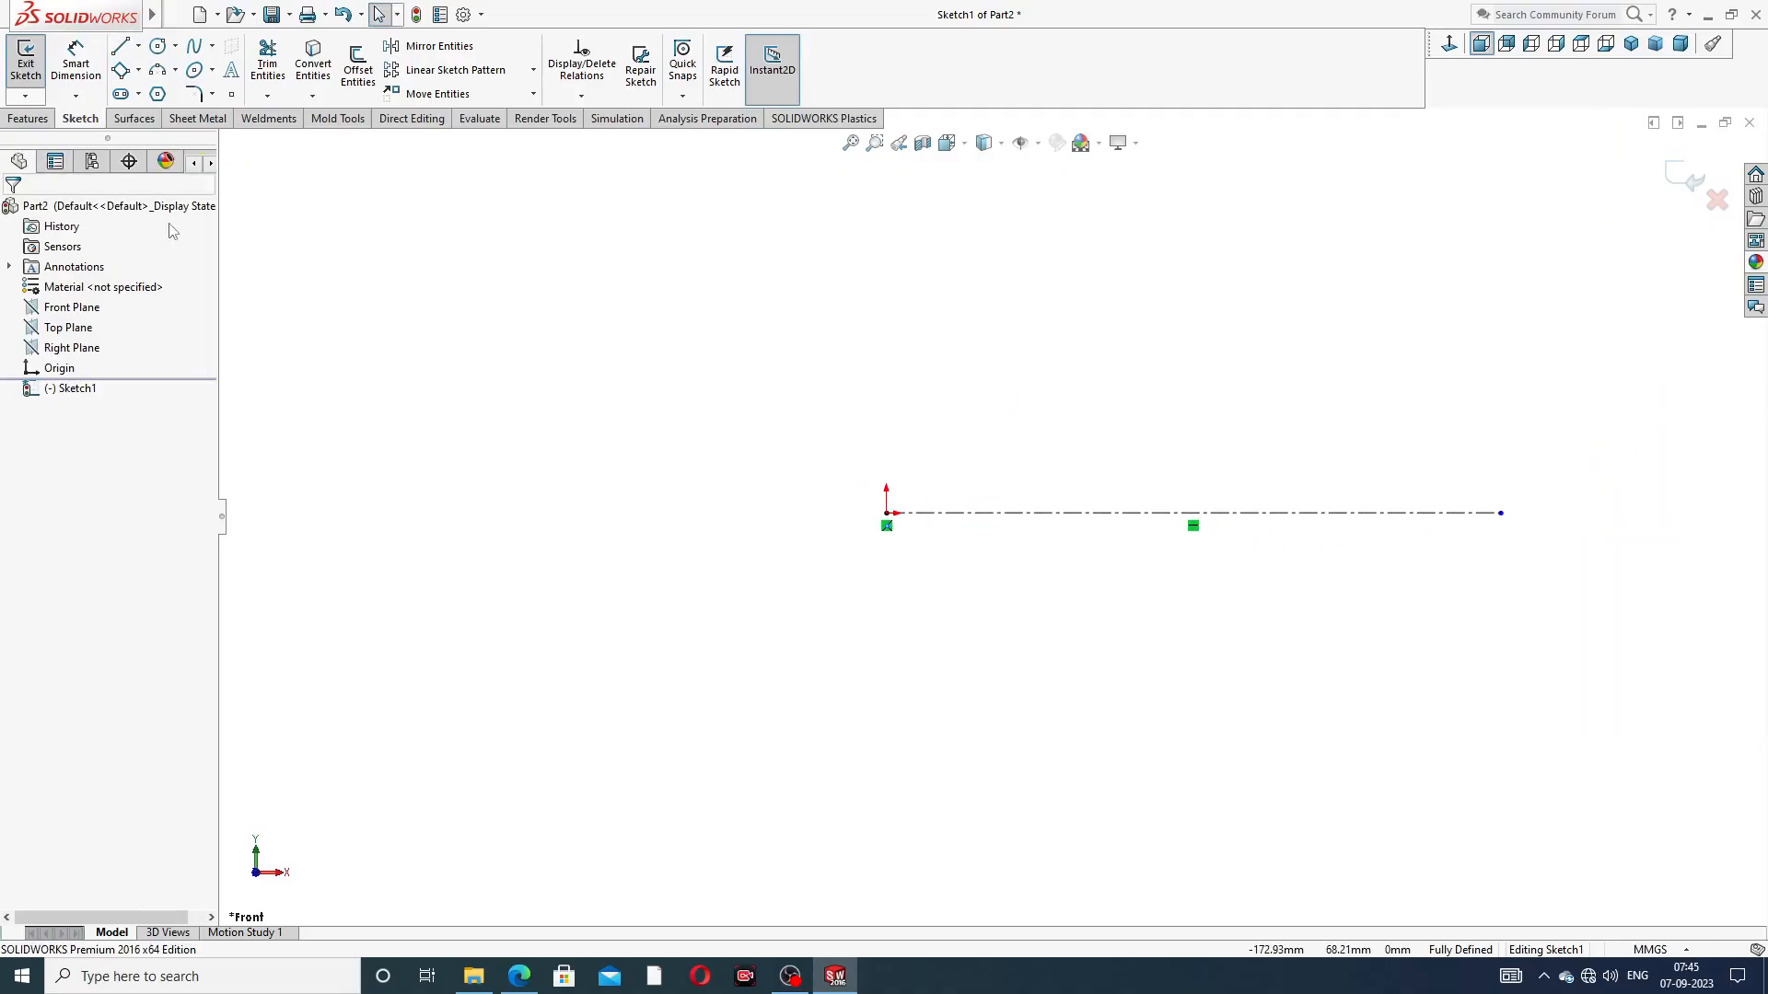
click(76, 59)
click(1234, 515)
click(1186, 582)
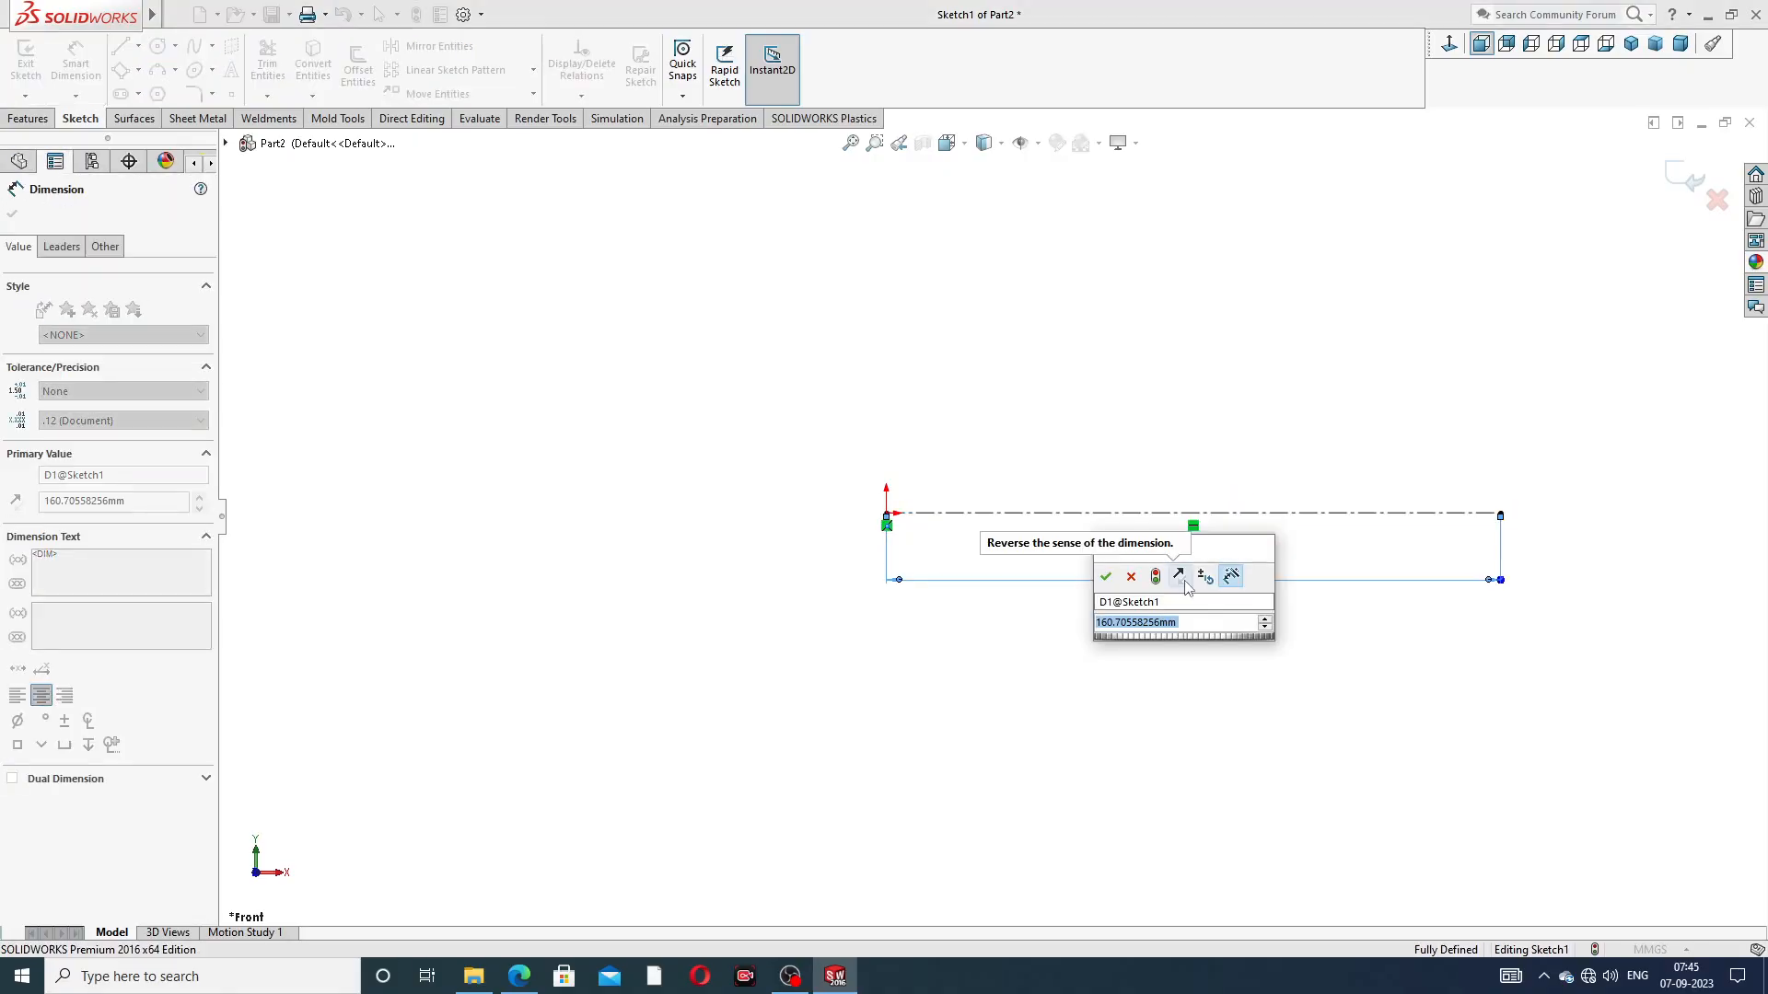
text(87)
key(Return)
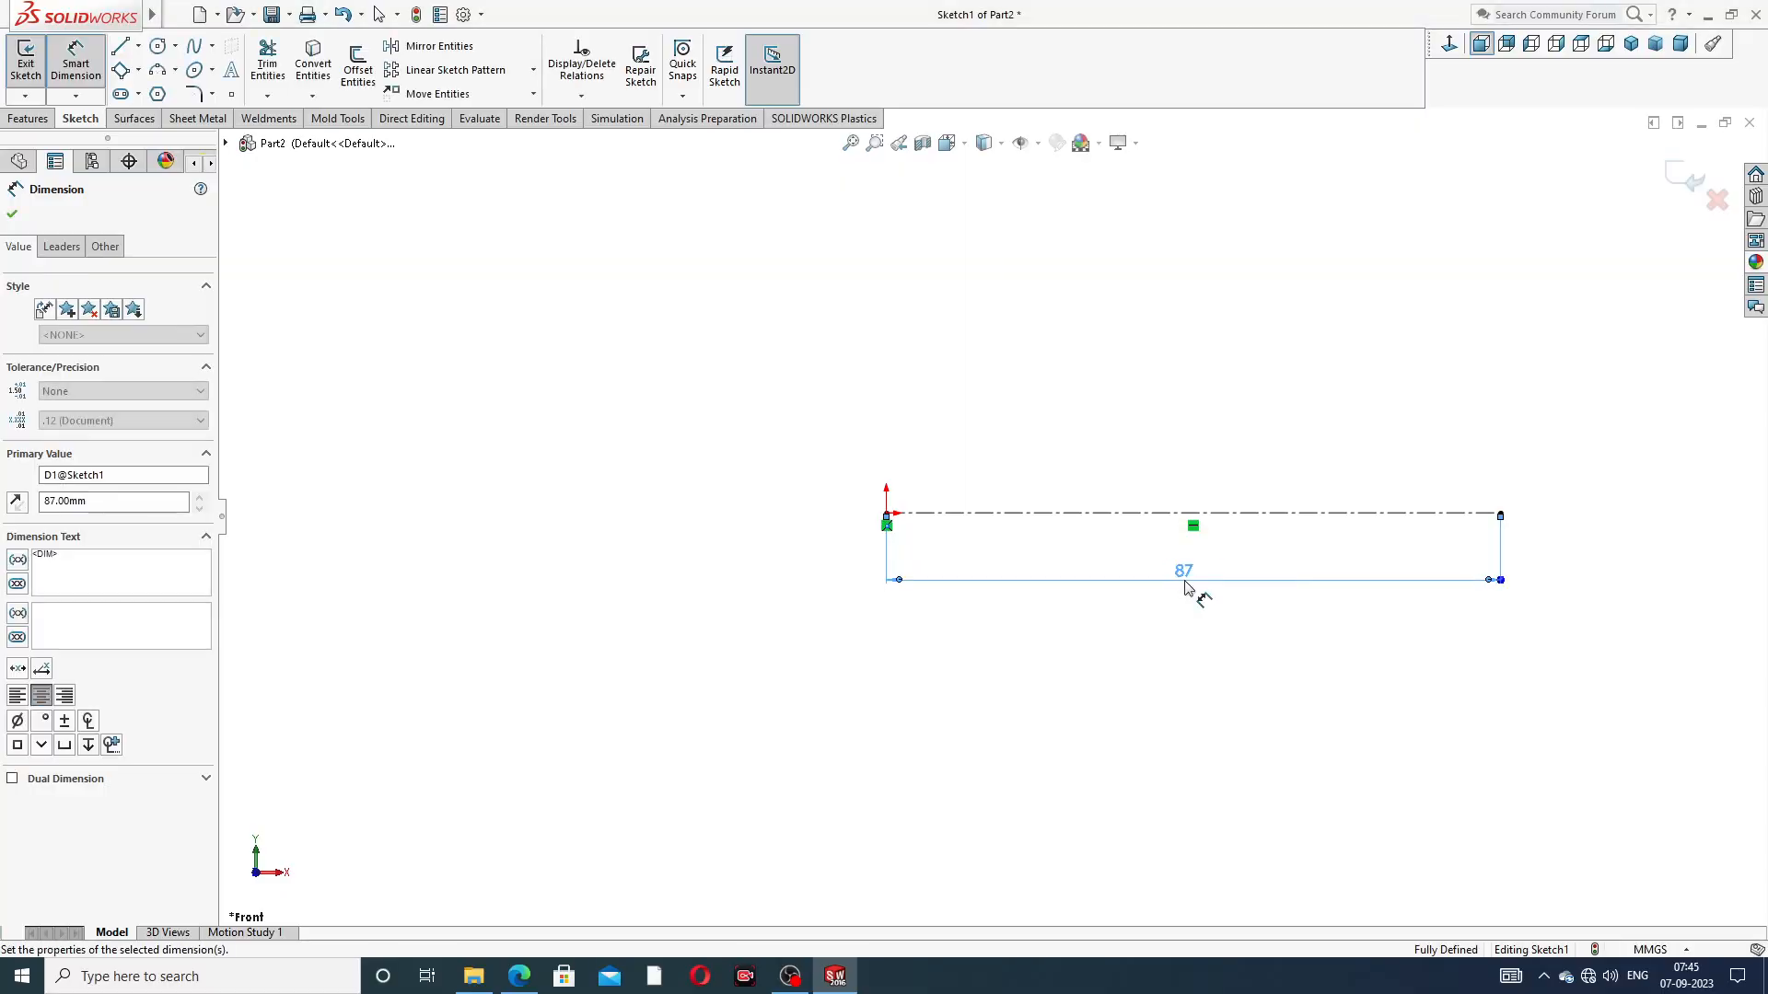
scroll(1245, 323, up, 3)
scroll(1147, 482, down, 4)
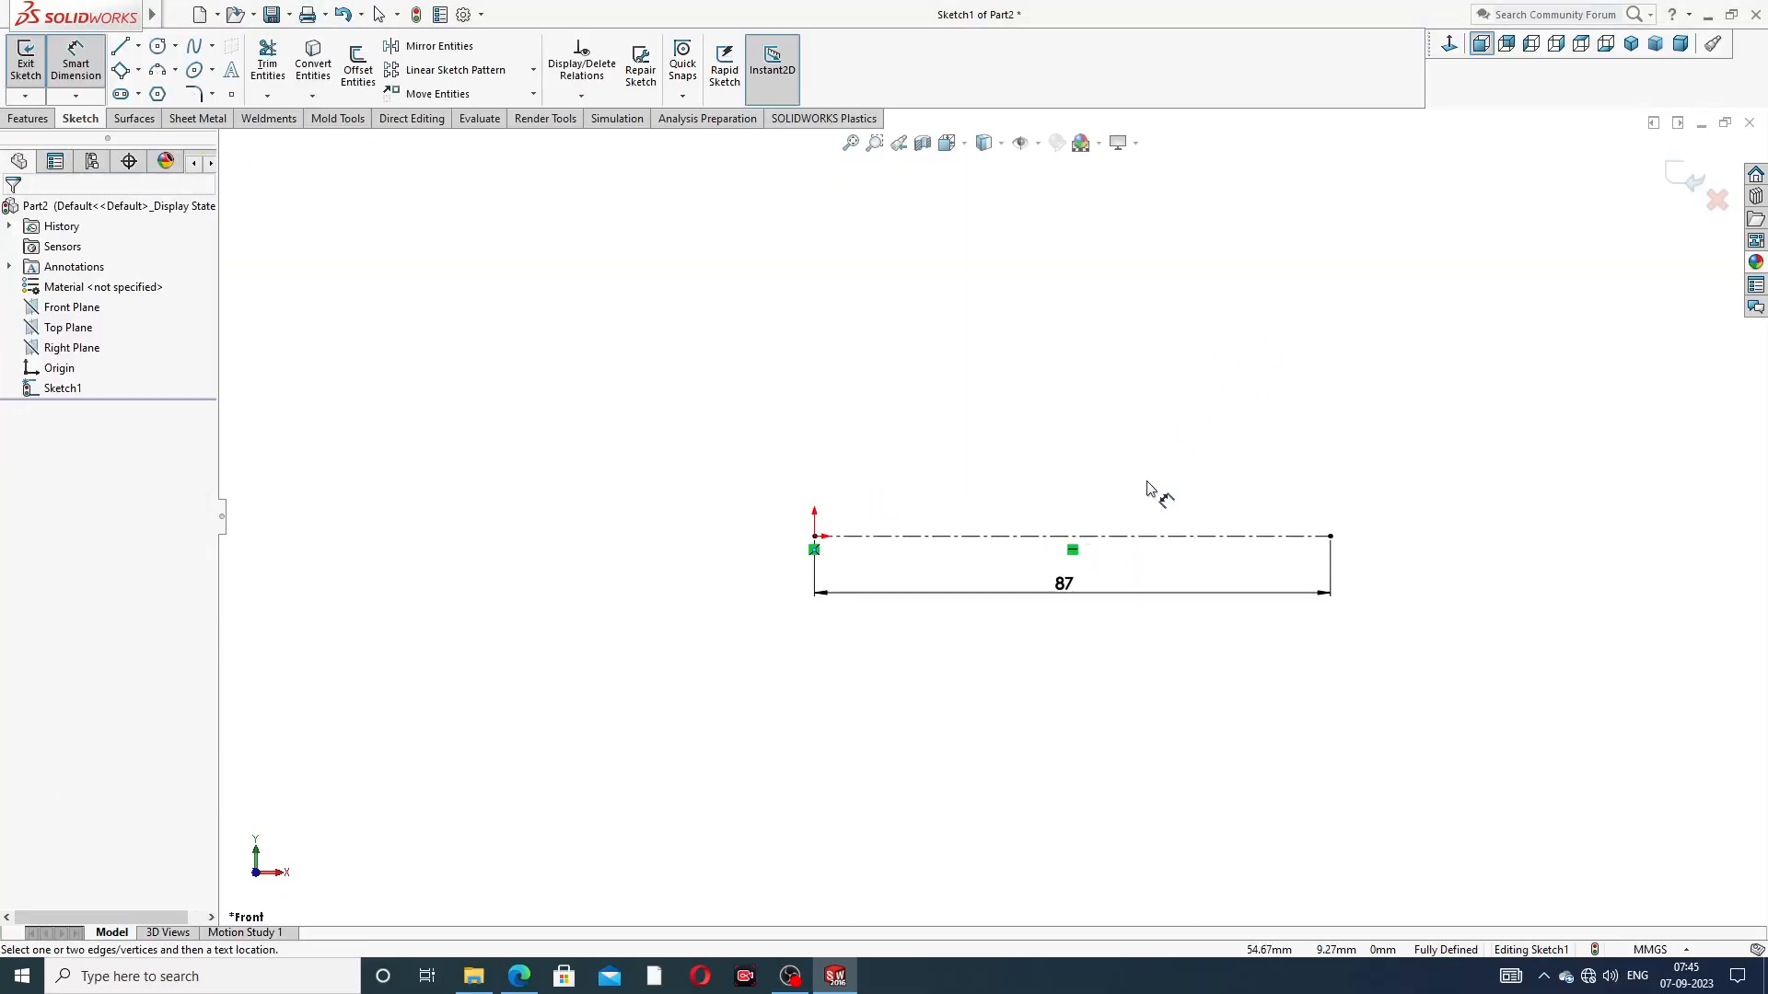
right_click(1032, 345)
click(1080, 274)
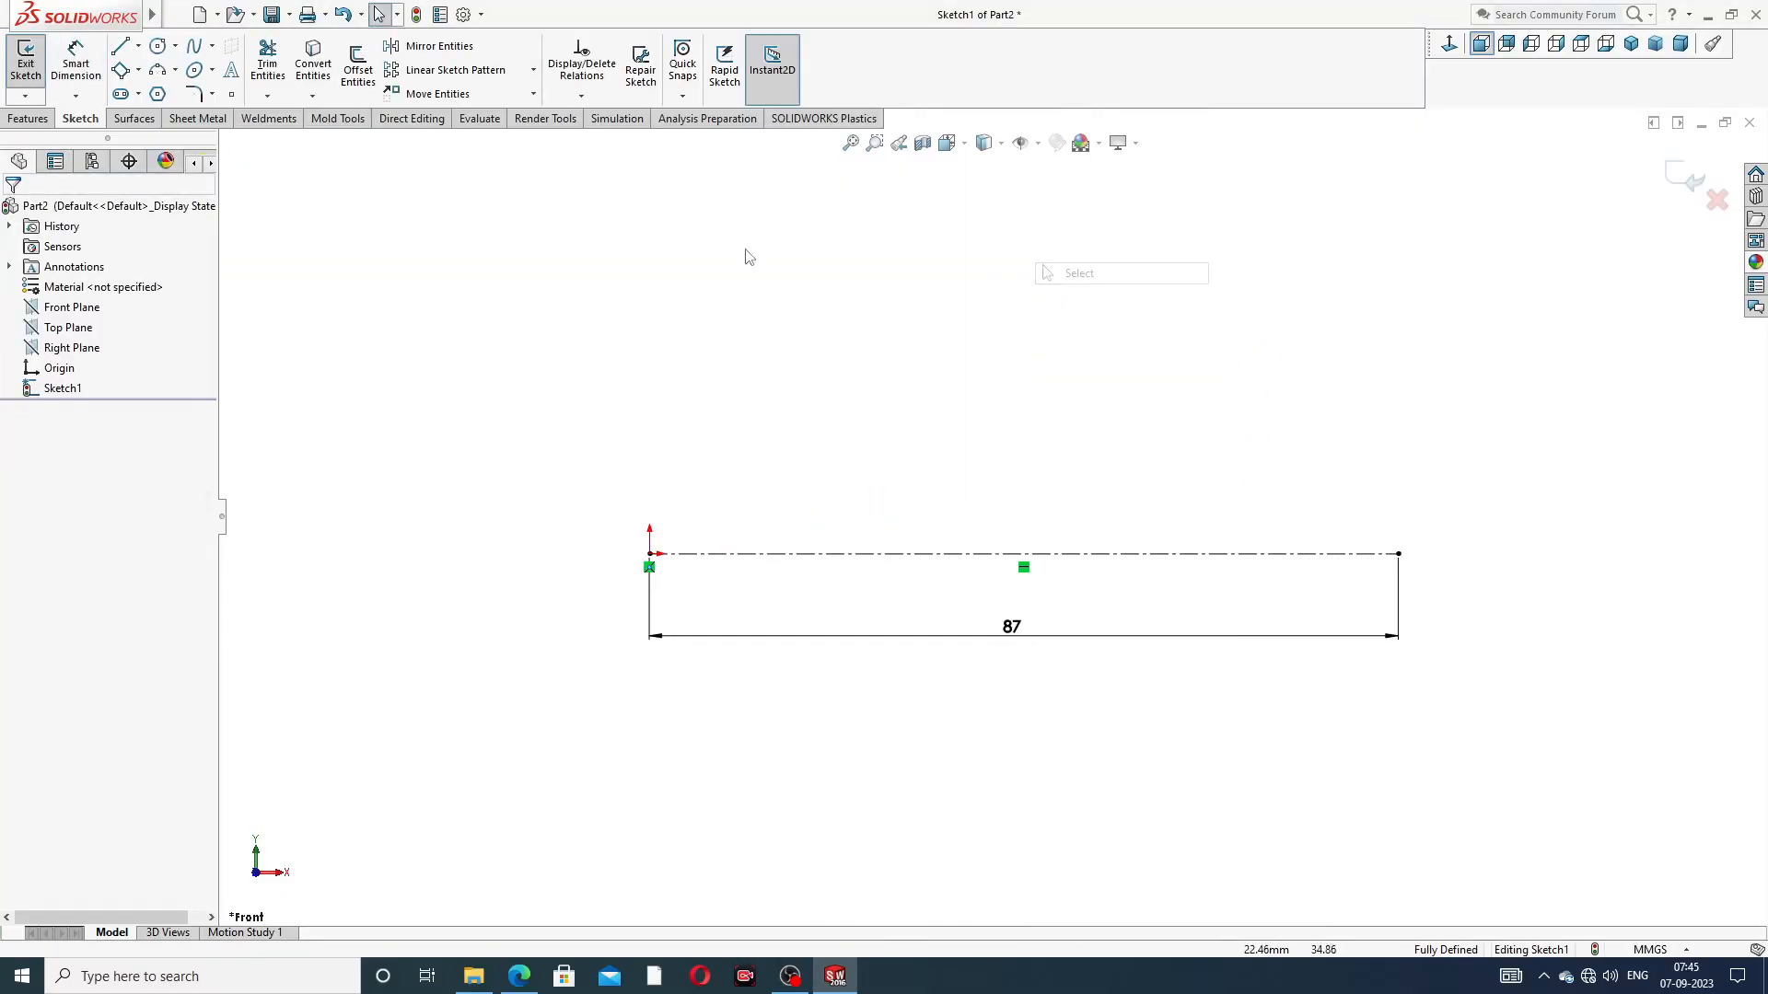
From the centerline's far end, draw stepped profile lines about 4 mm up, 8.7 mm left, 3.3 mm up and 26.6 mm left
click(121, 48)
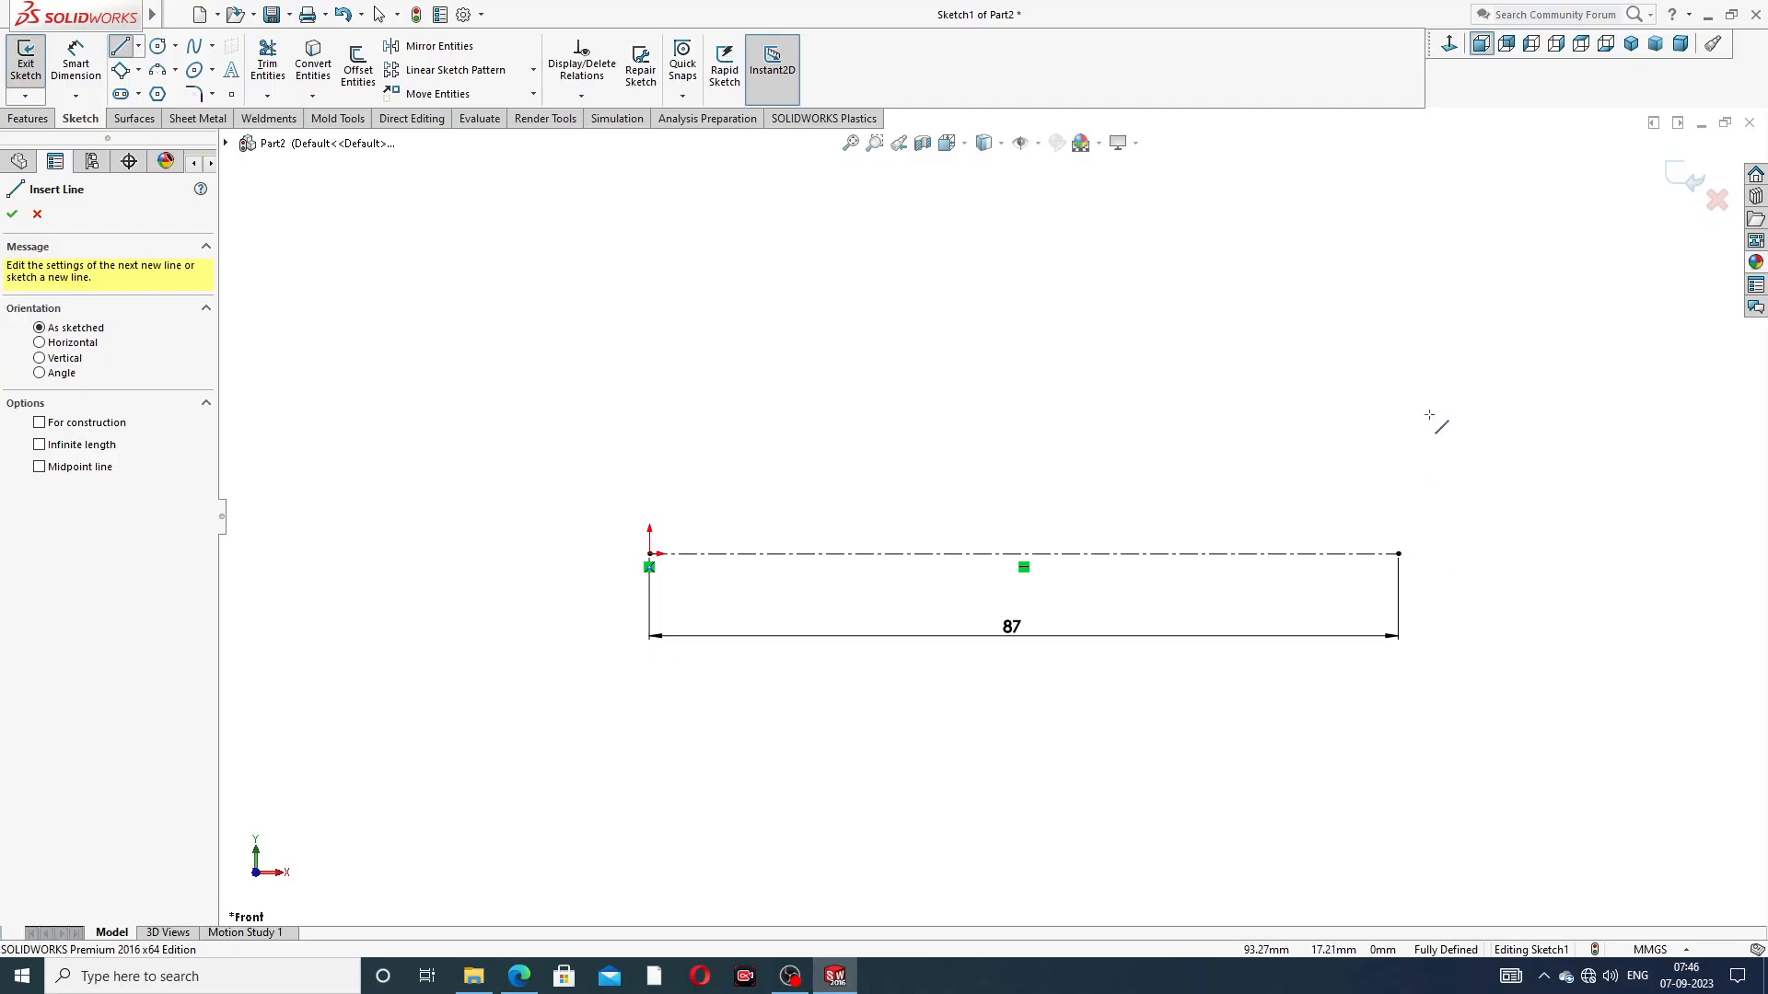
click(1399, 553)
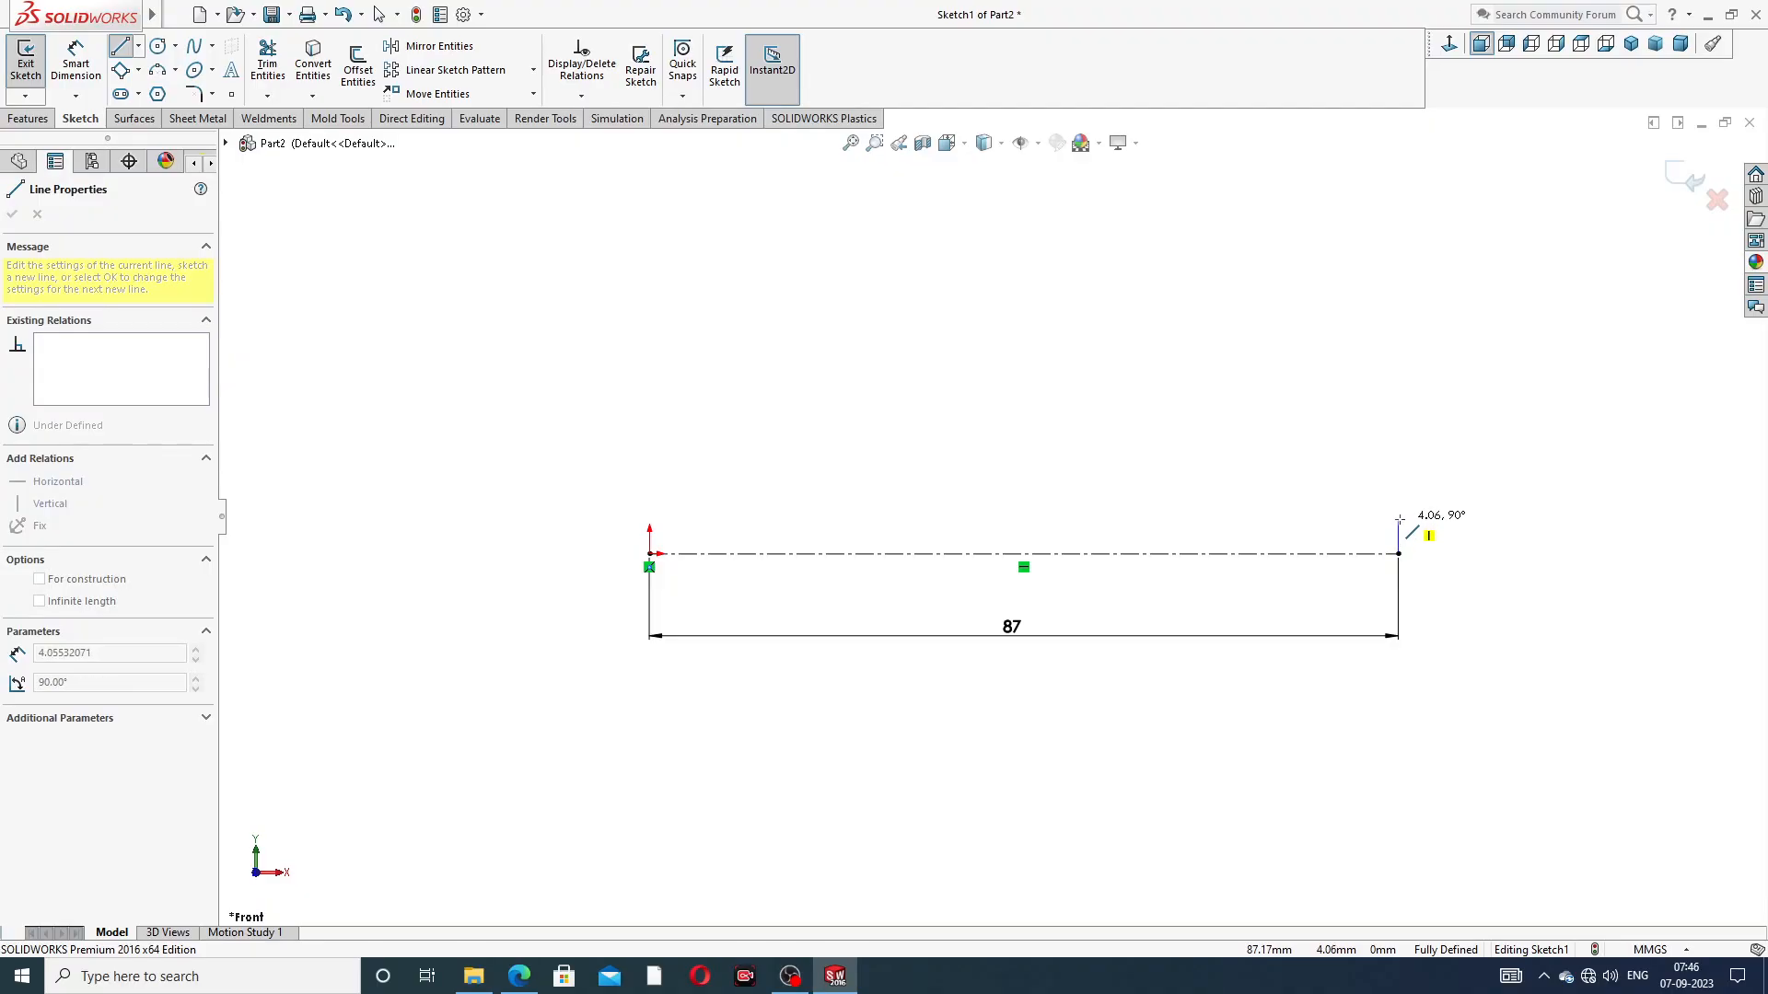
click(1398, 520)
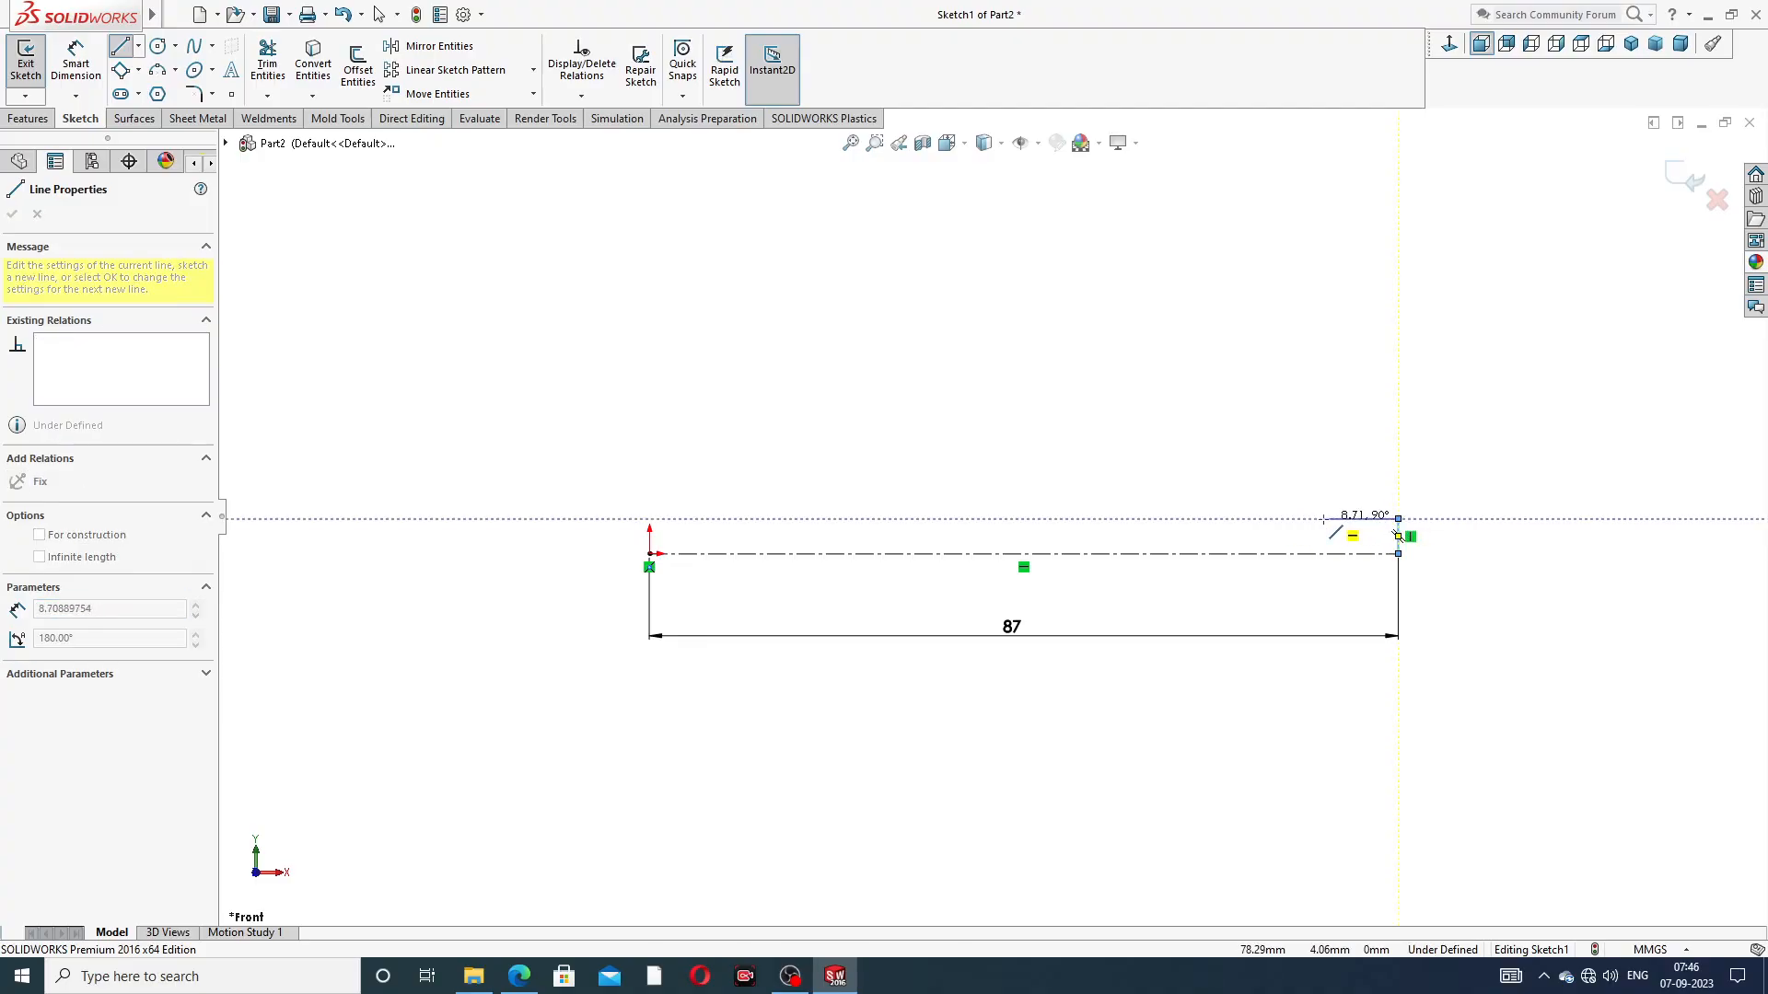
click(1323, 520)
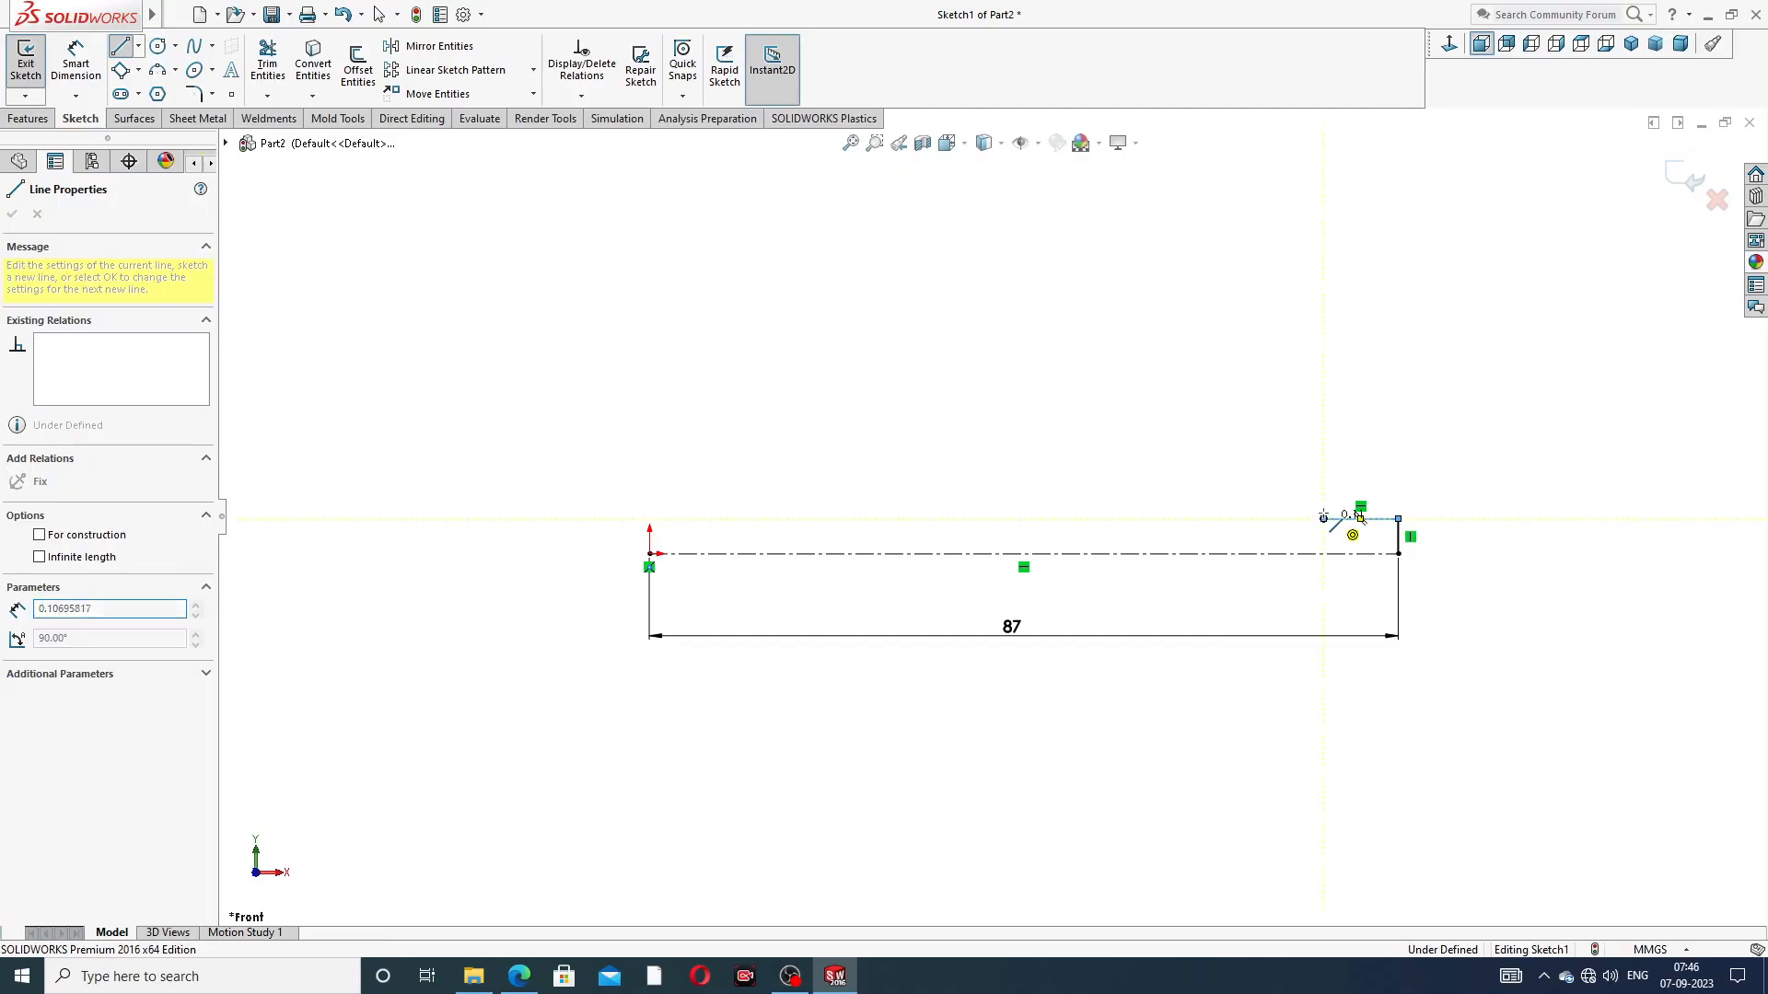
click(1323, 491)
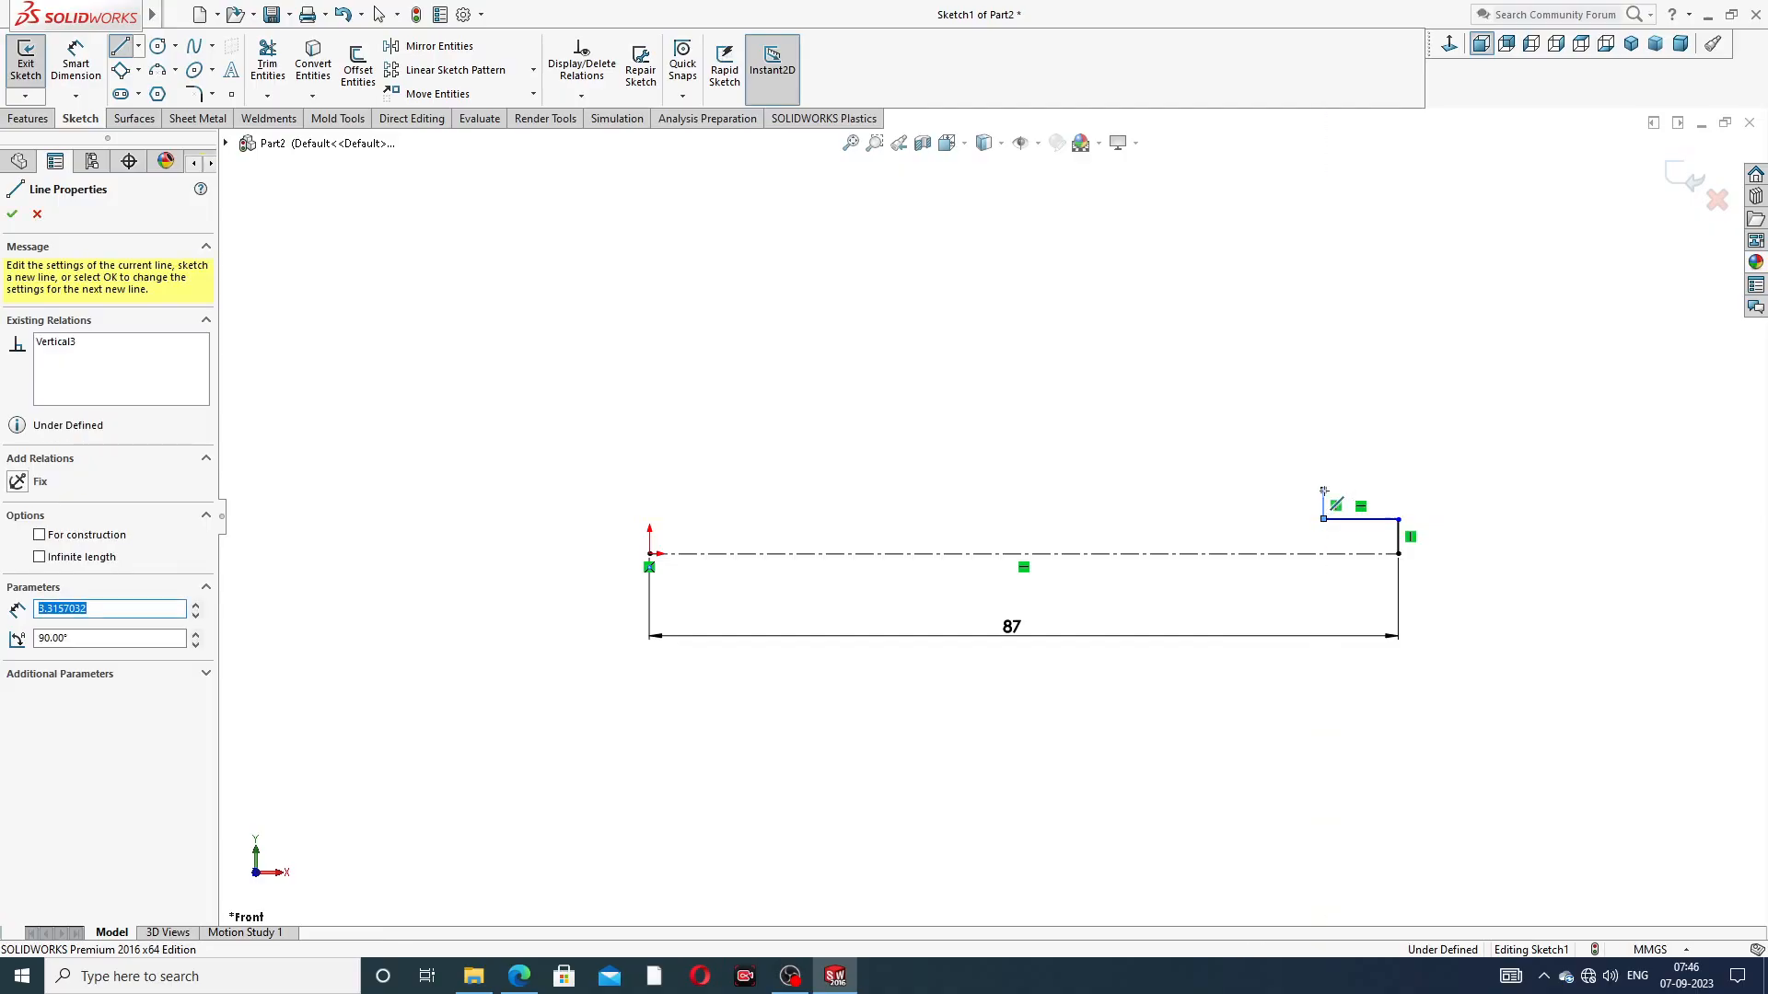
click(1094, 490)
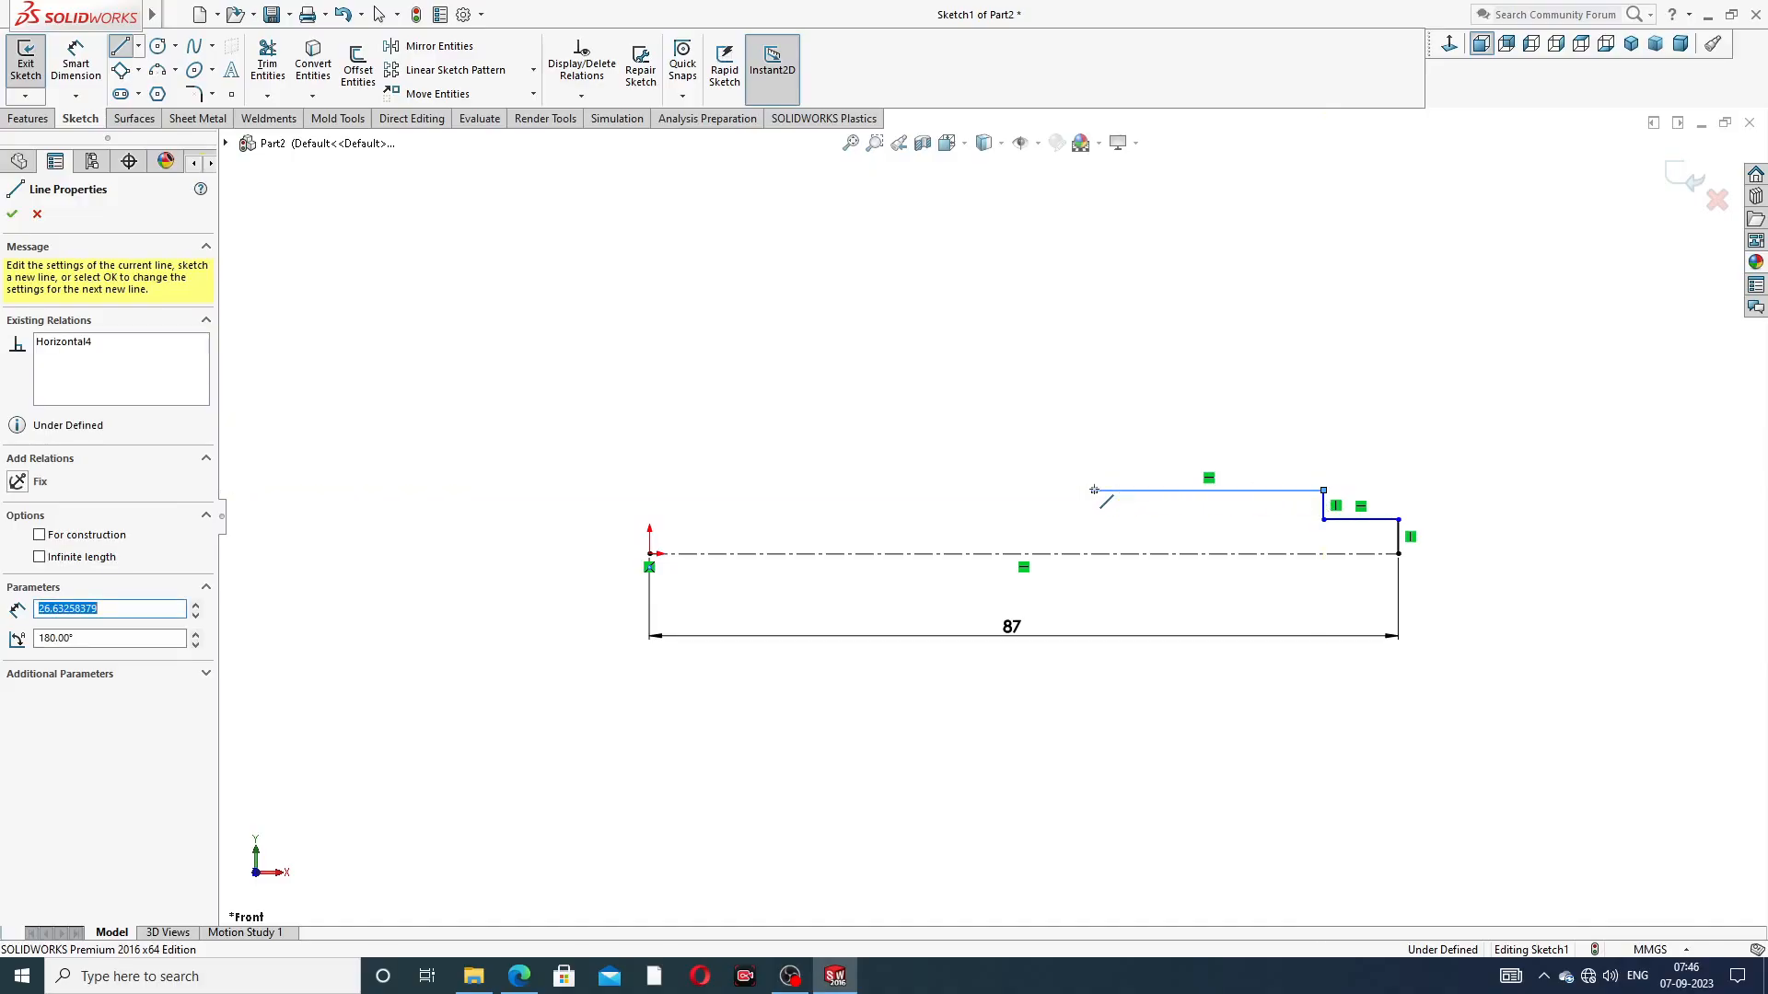
Continue the profile with a raised collar about 12 mm wide and 3.3 mm high, followed by a horizontal line about 10.3 mm long
click(1092, 463)
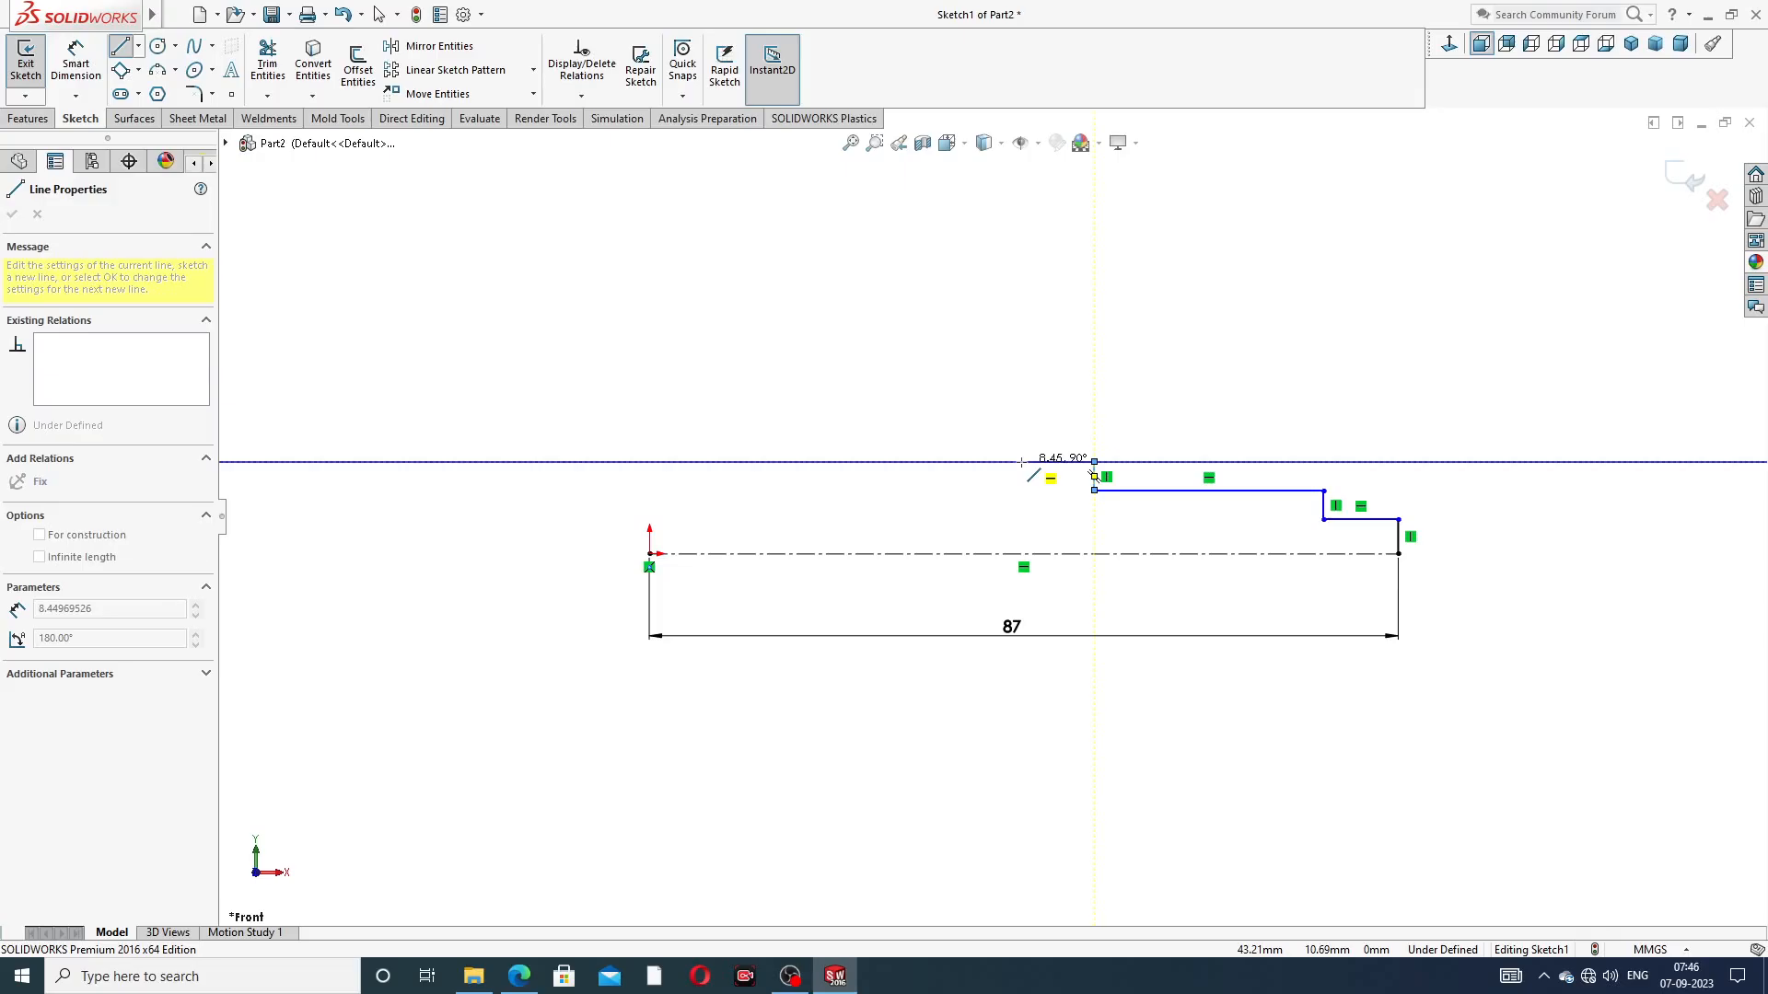
click(992, 461)
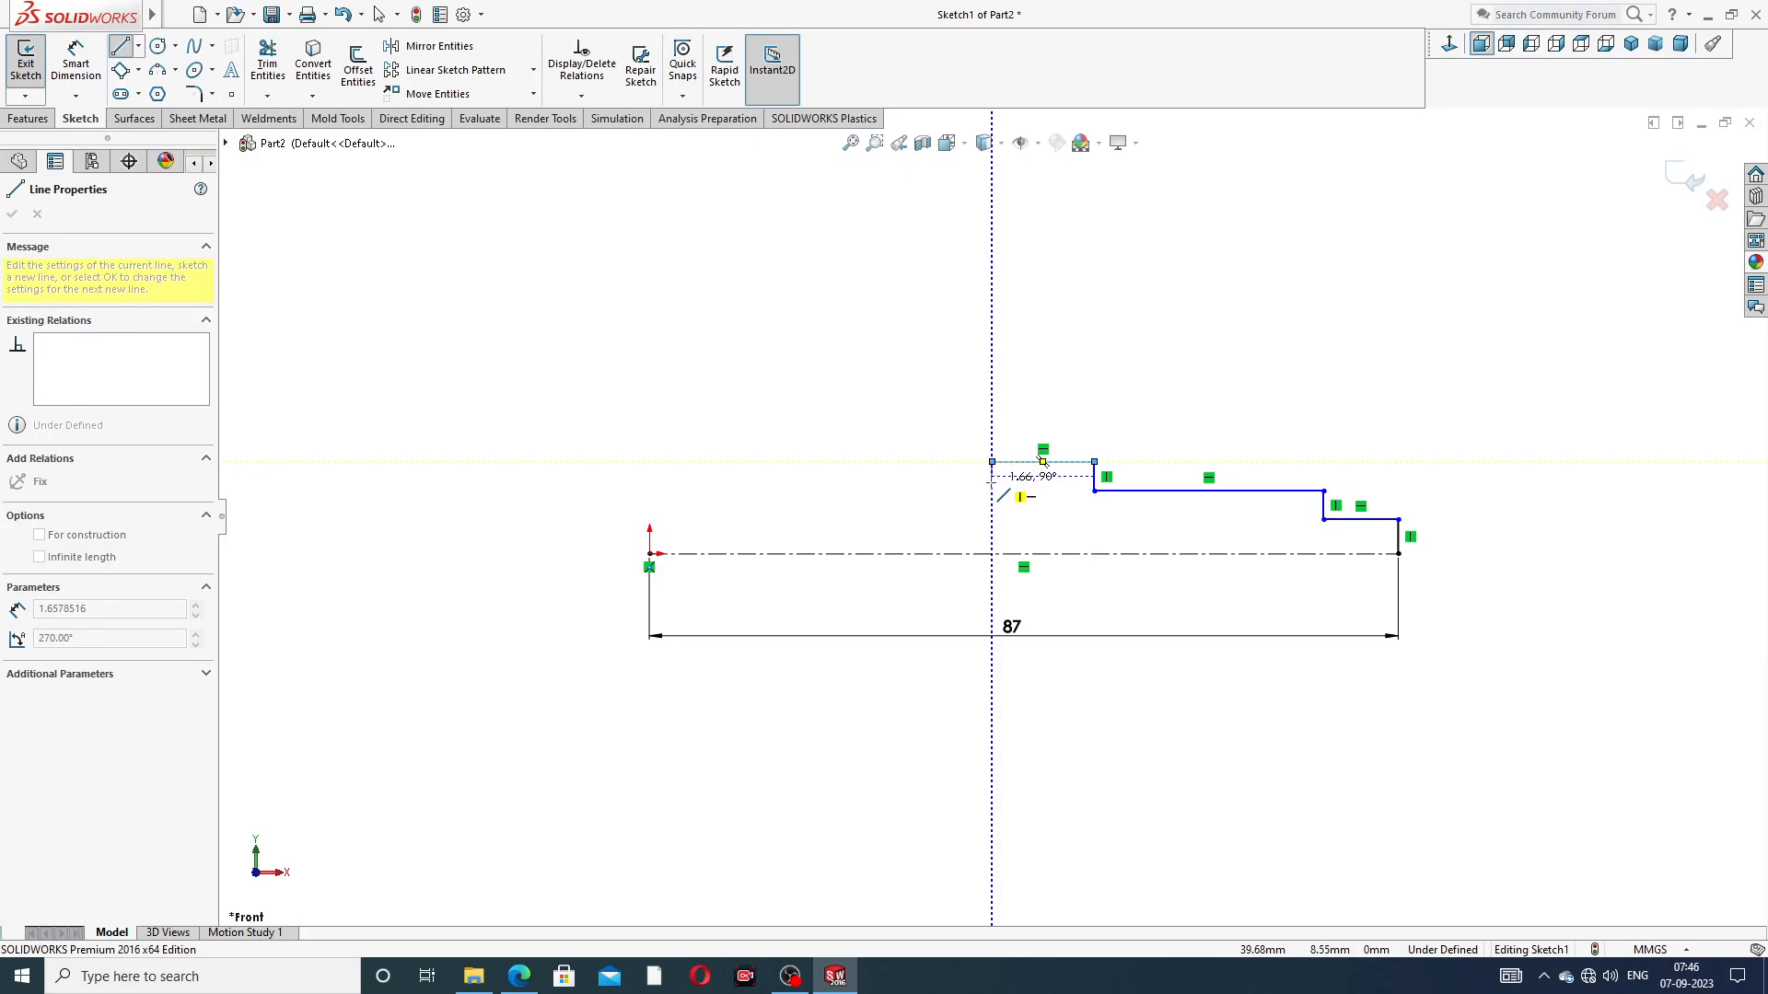
click(992, 491)
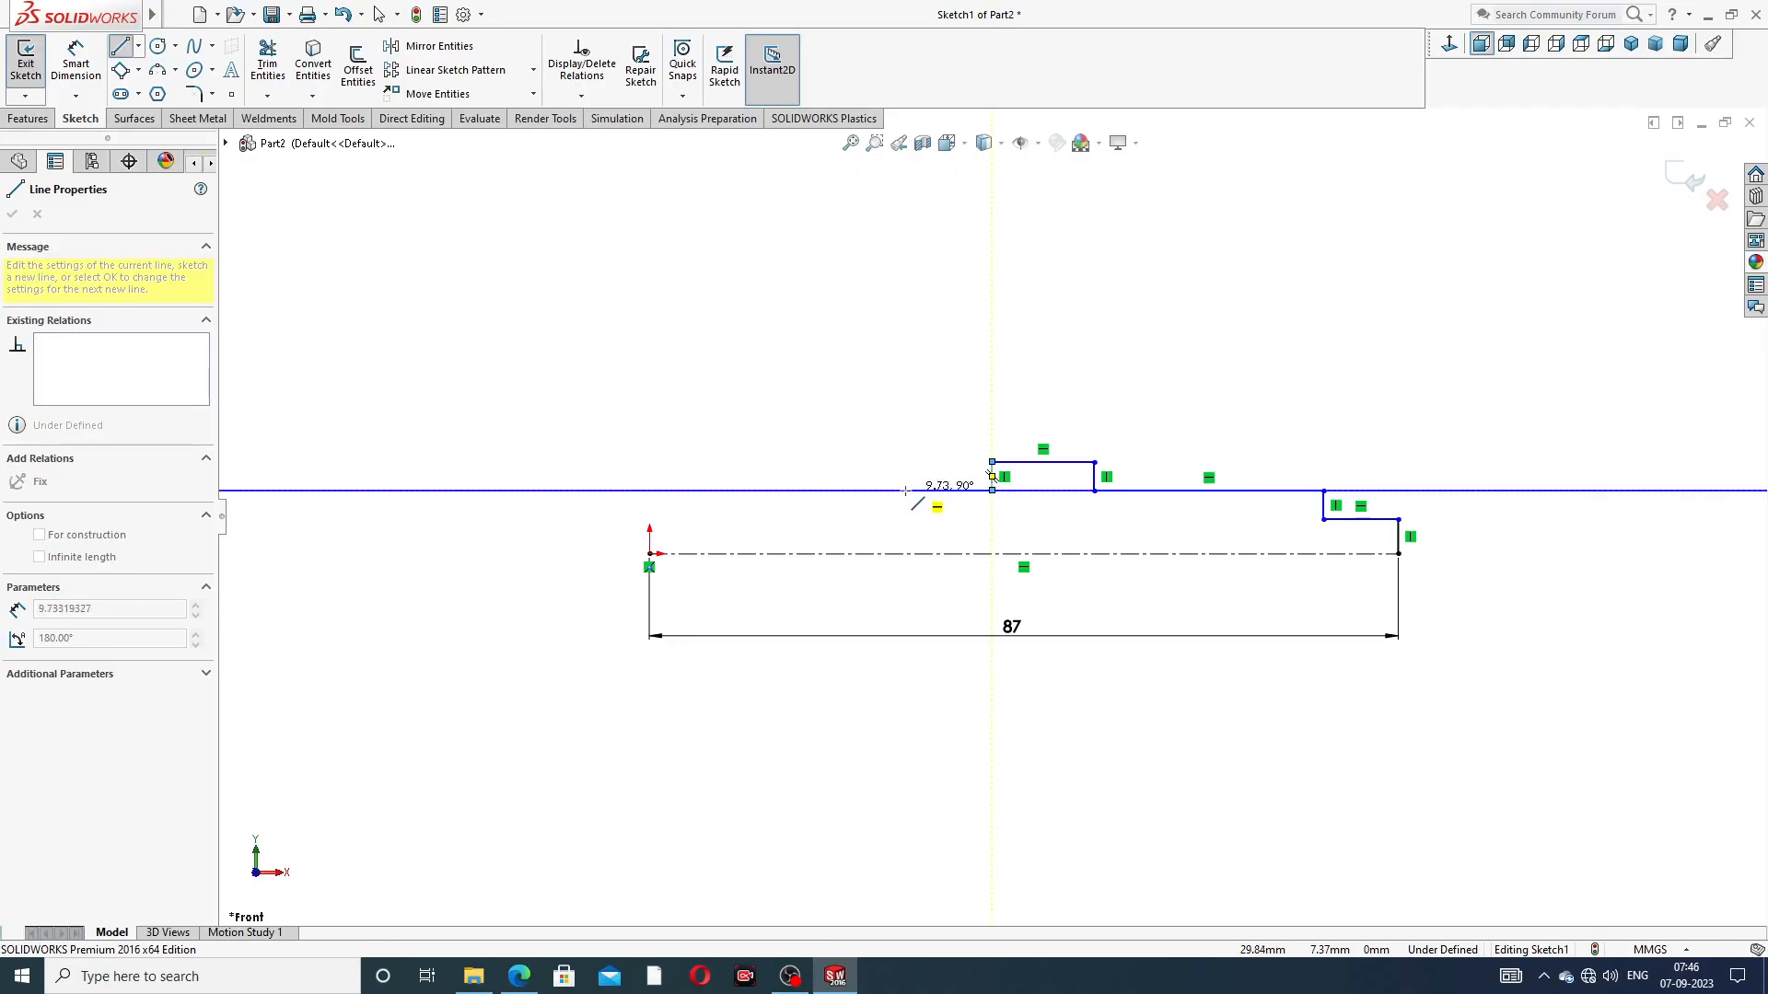
click(903, 491)
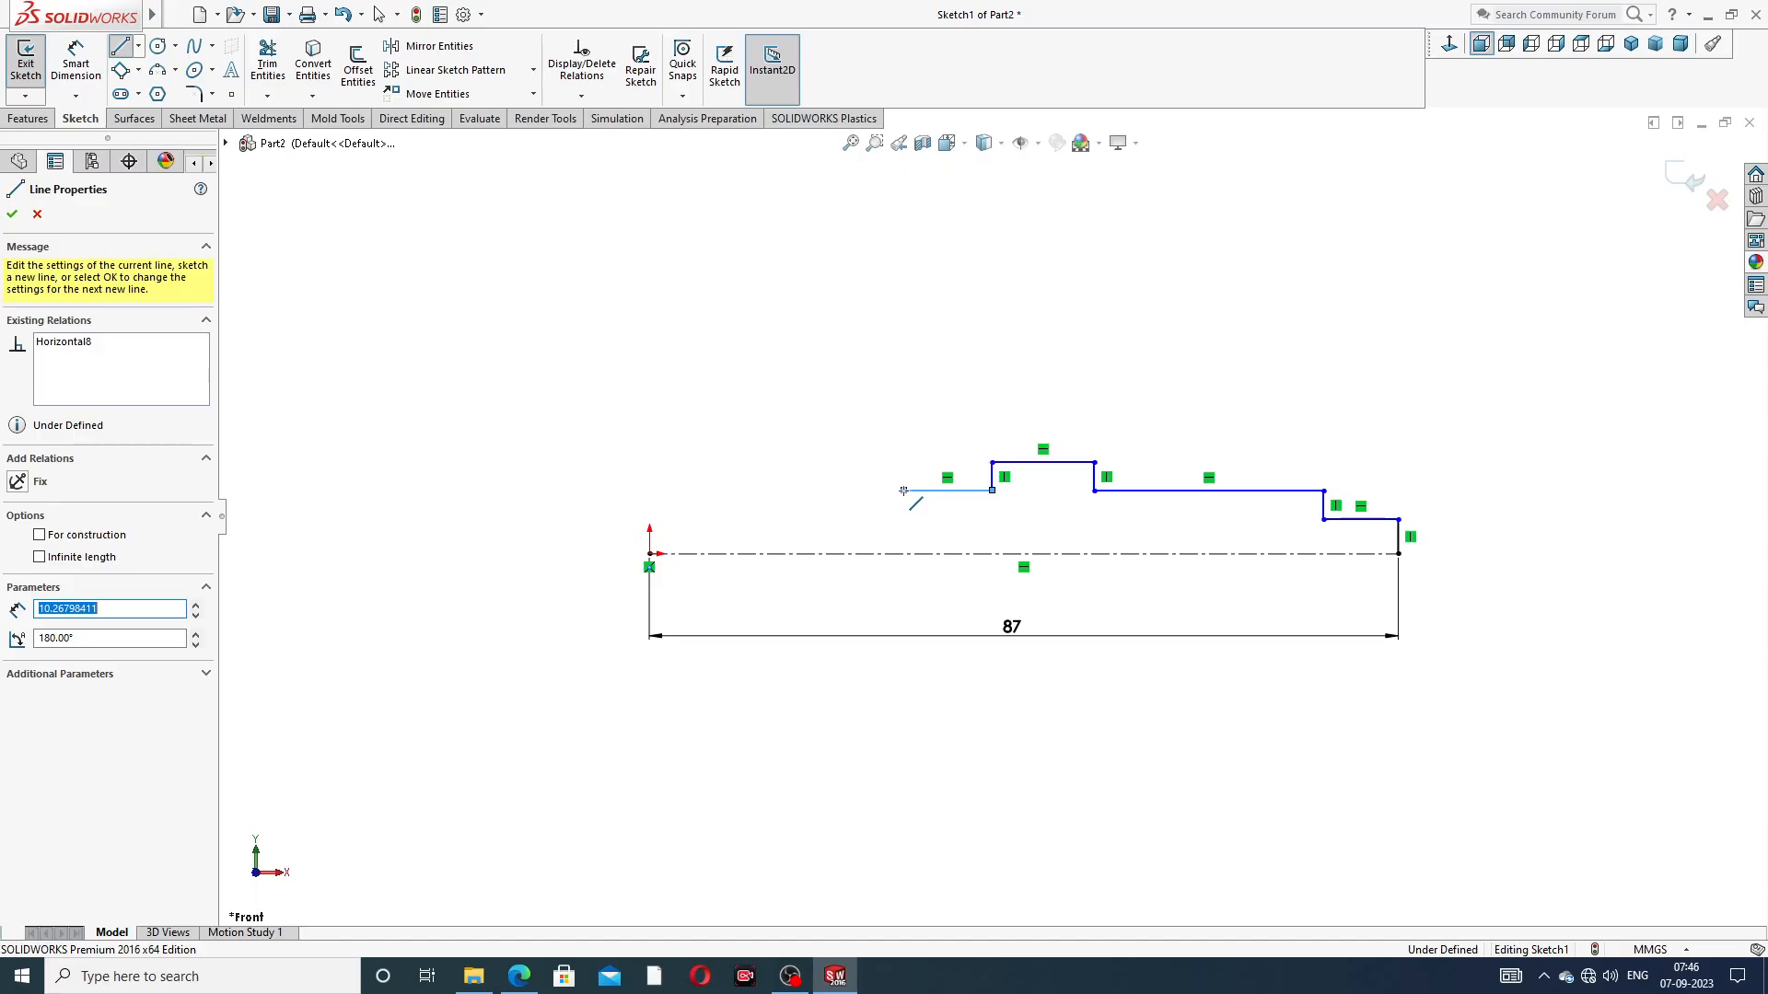
Continue the profile toward the origin with a groove about 3.3 mm deep and a horizontal line about 9 mm long, leaving it open
click(903, 491)
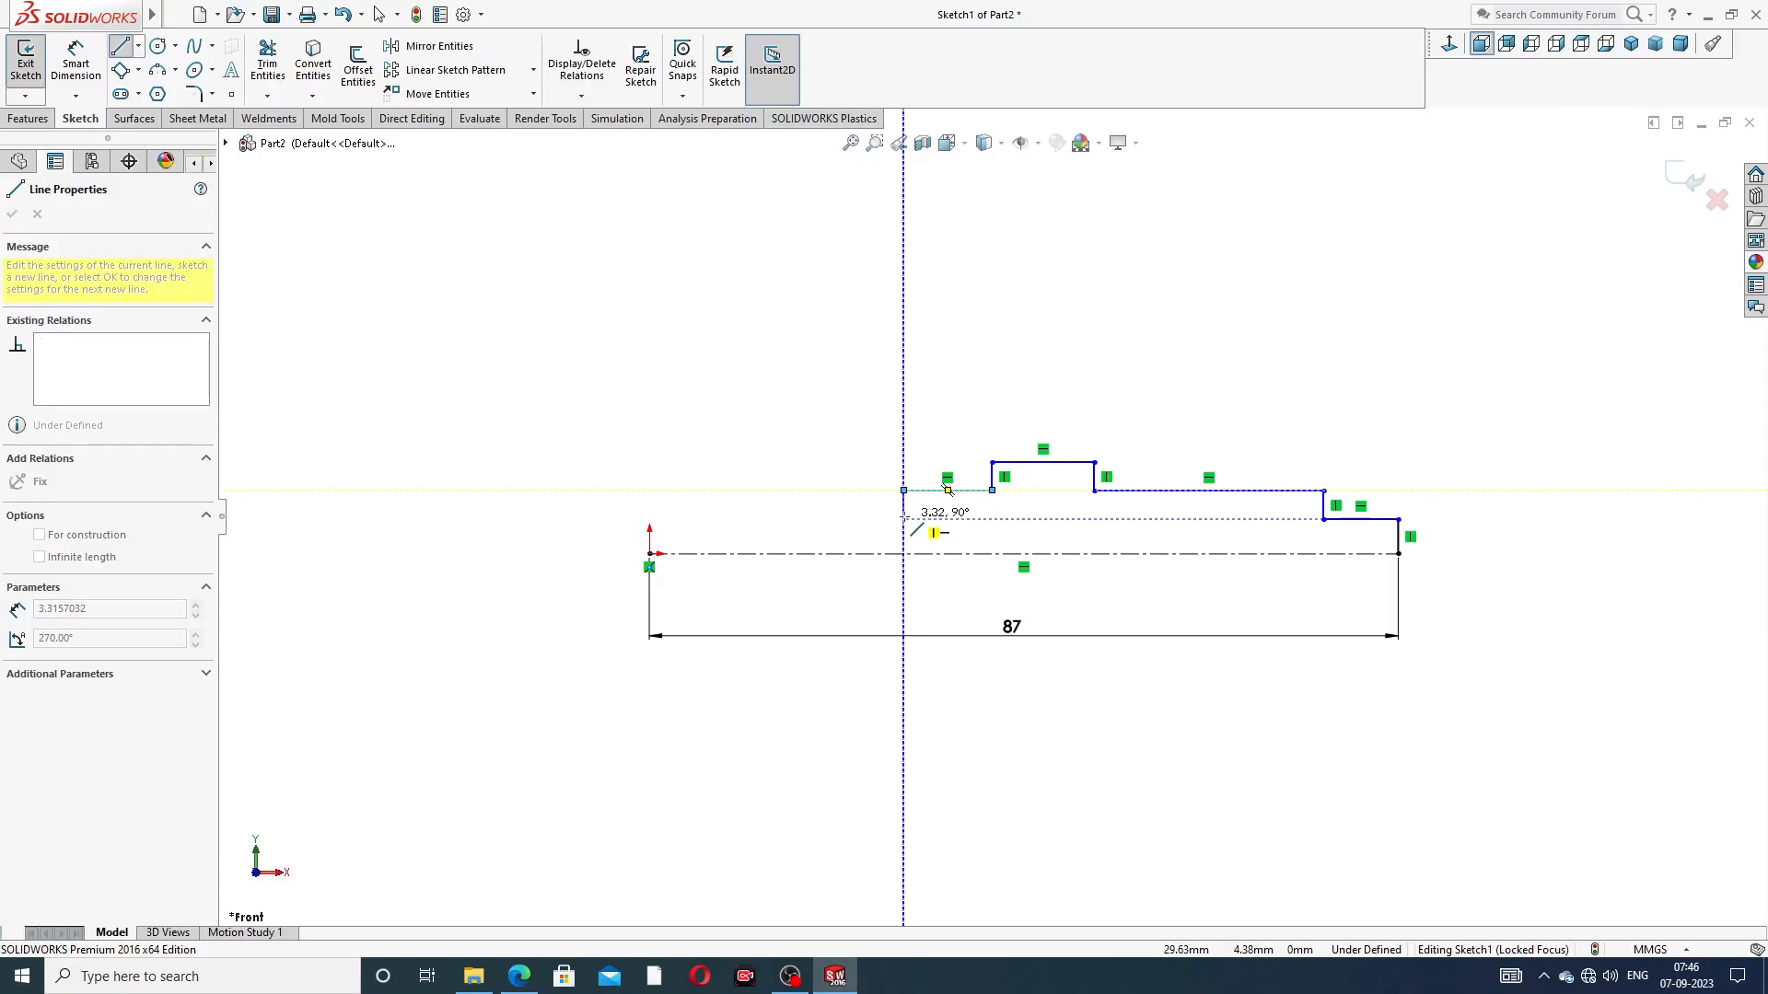
click(903, 519)
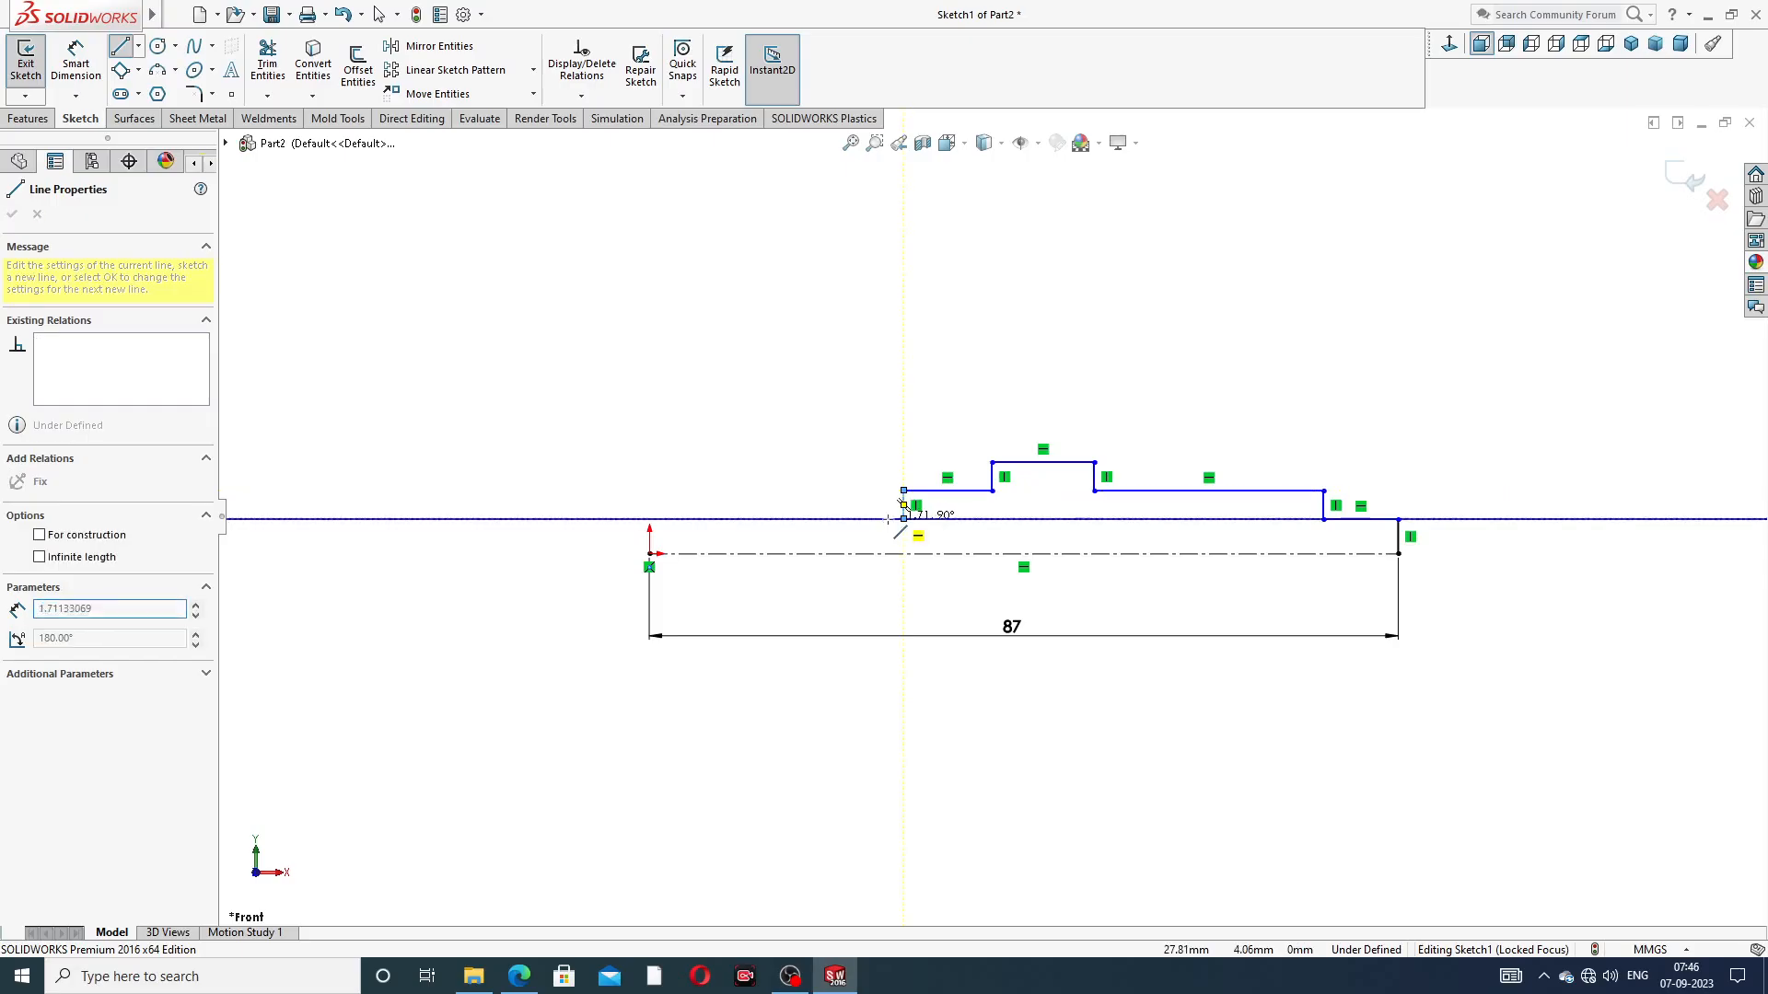
click(832, 518)
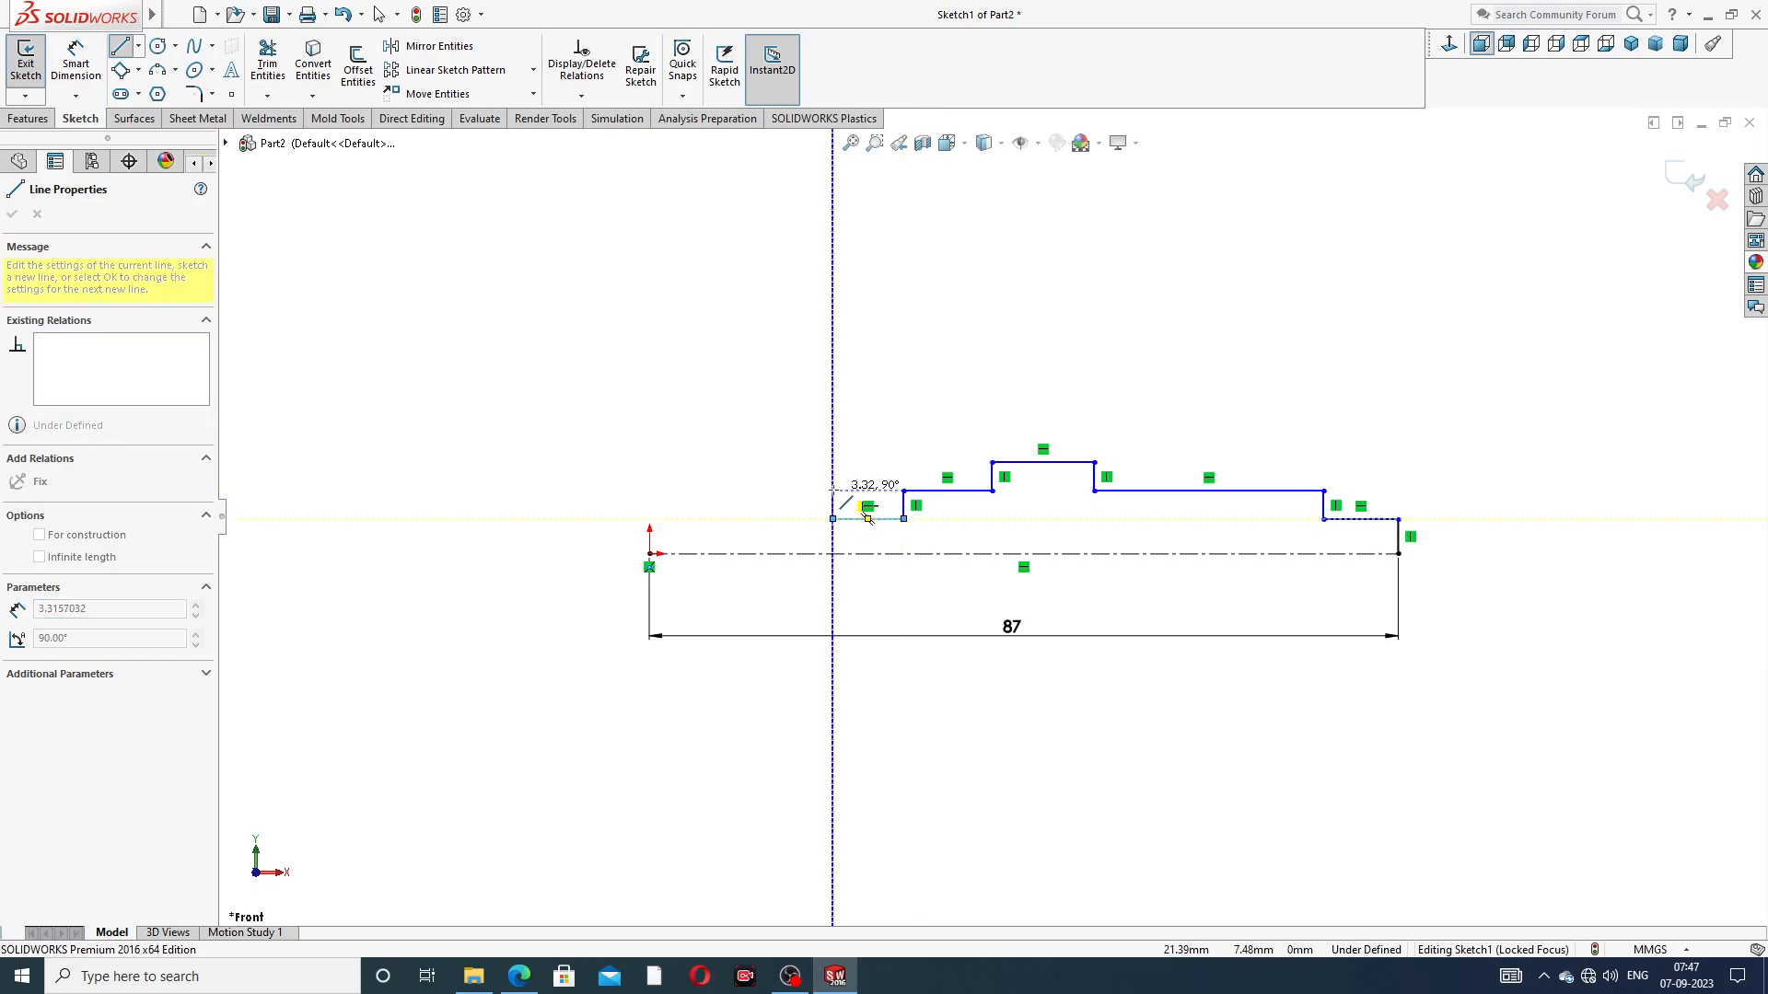
click(833, 490)
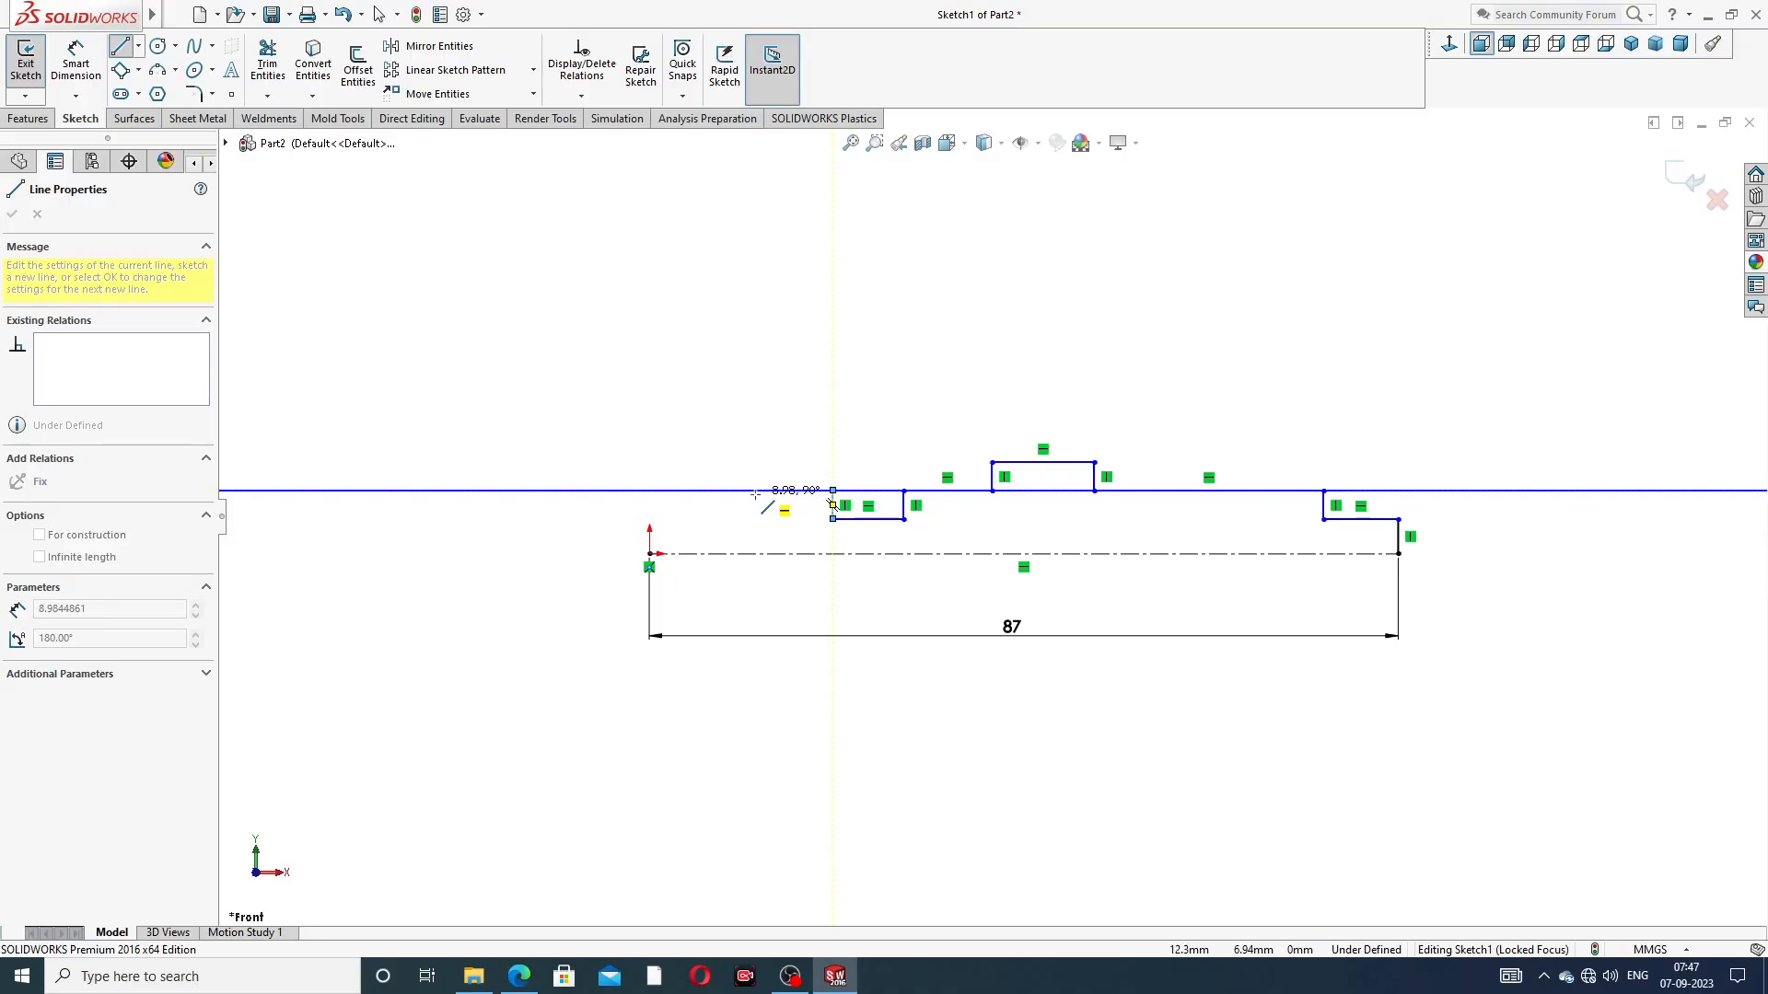
click(755, 489)
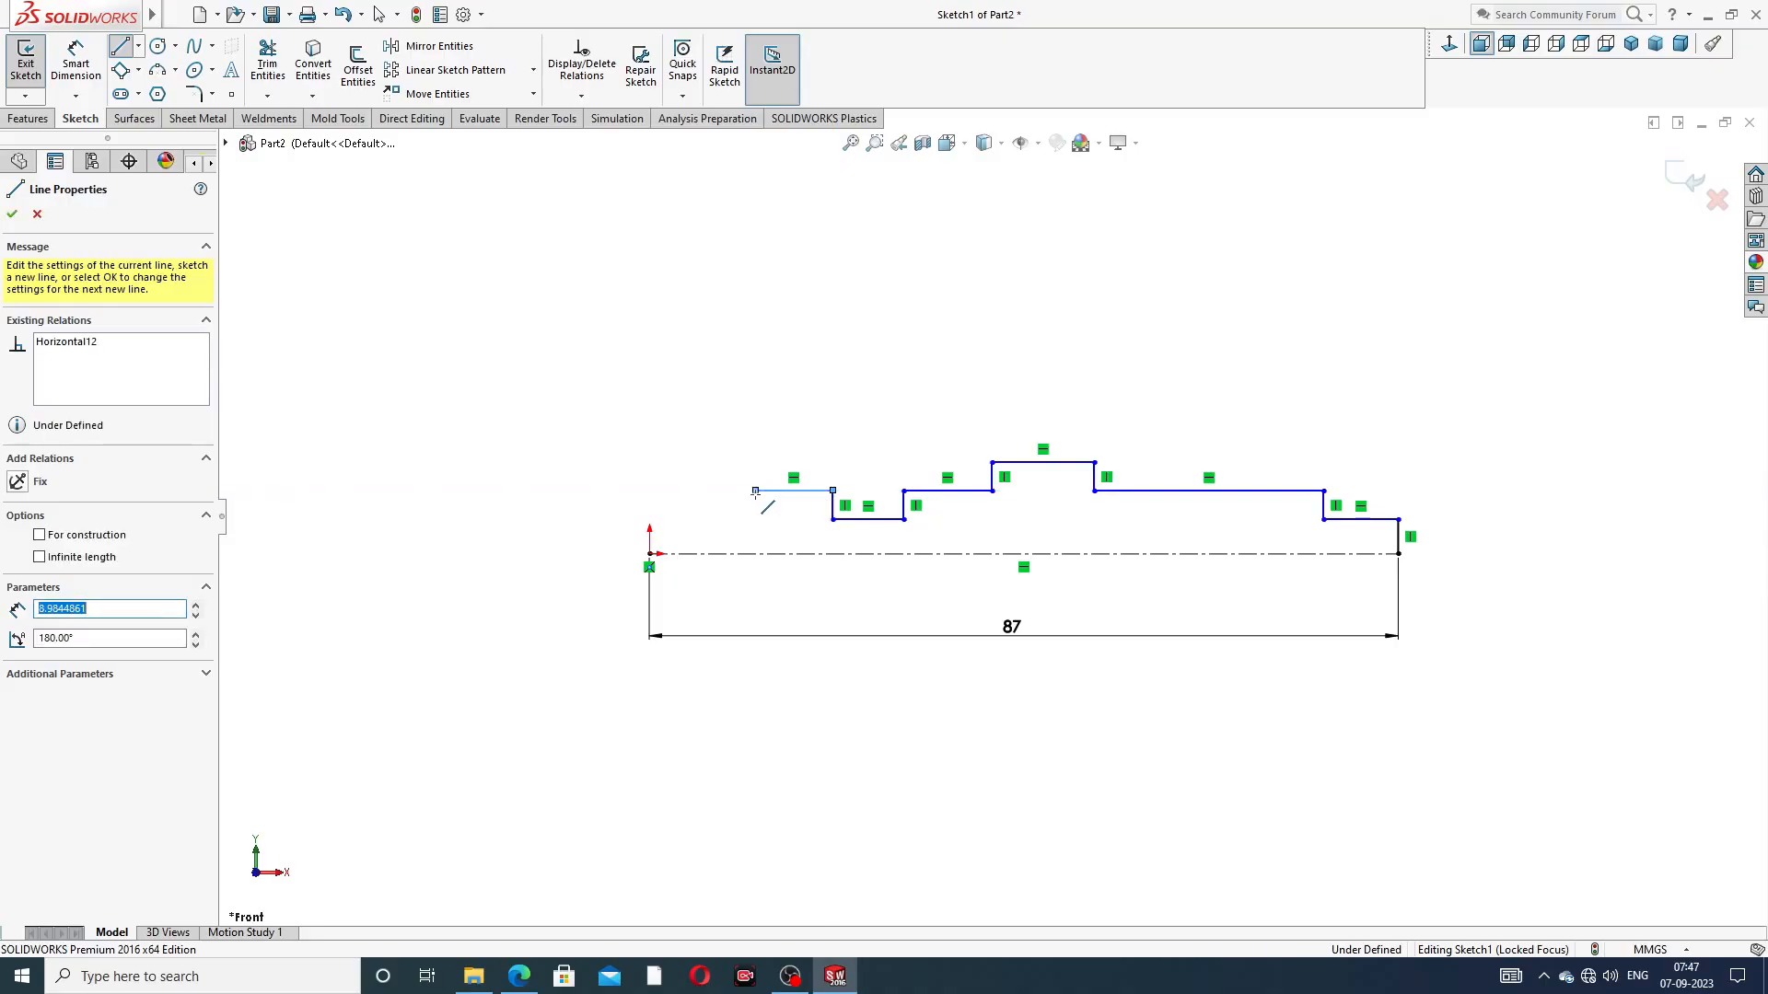
click(865, 402)
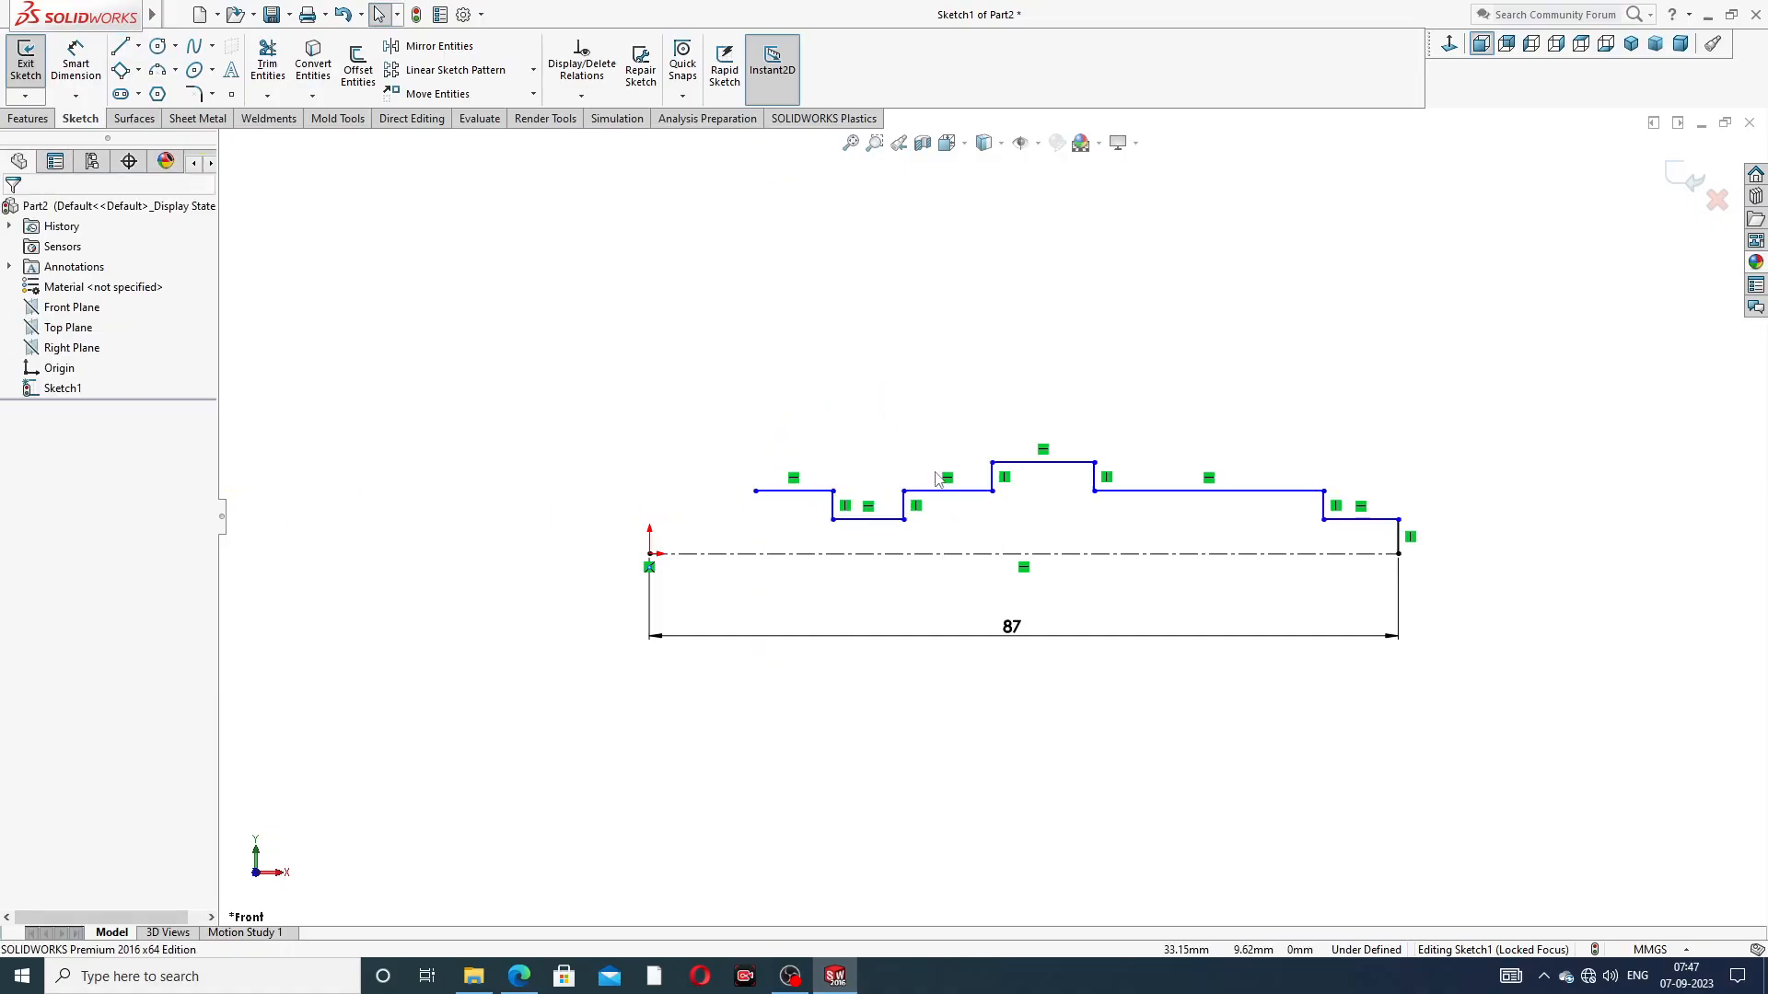
scroll(920, 465, down, 1)
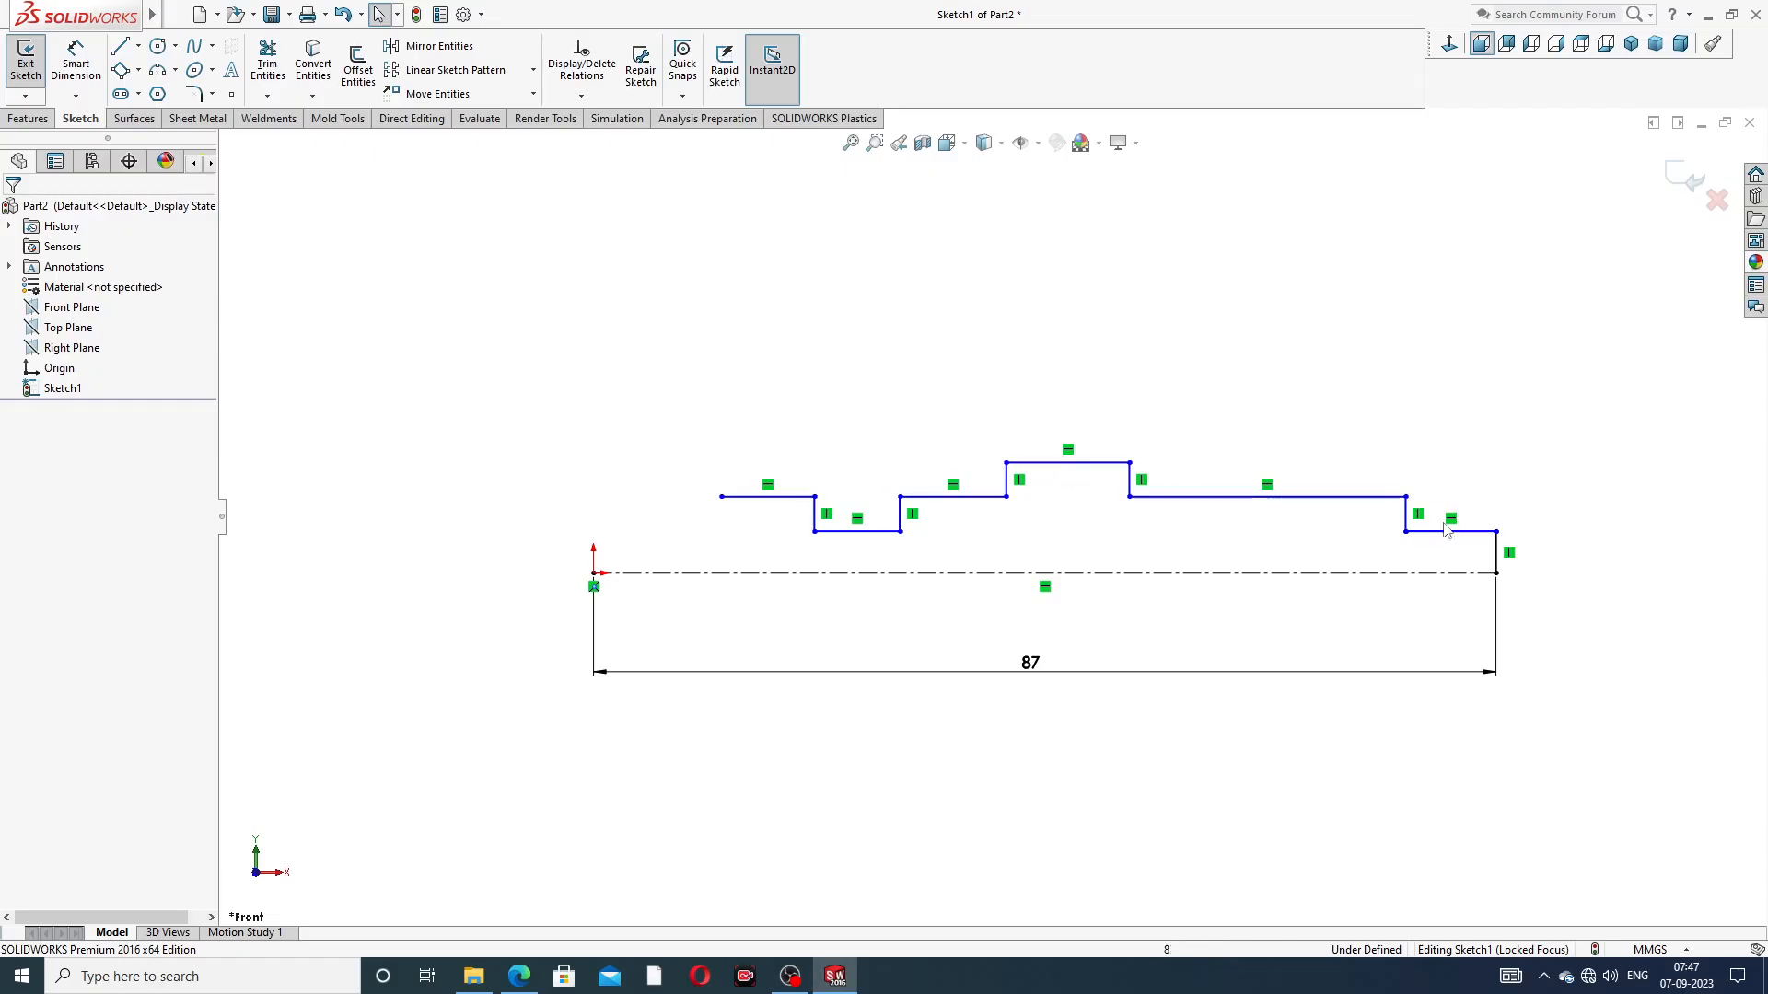
click(175, 72)
click(204, 138)
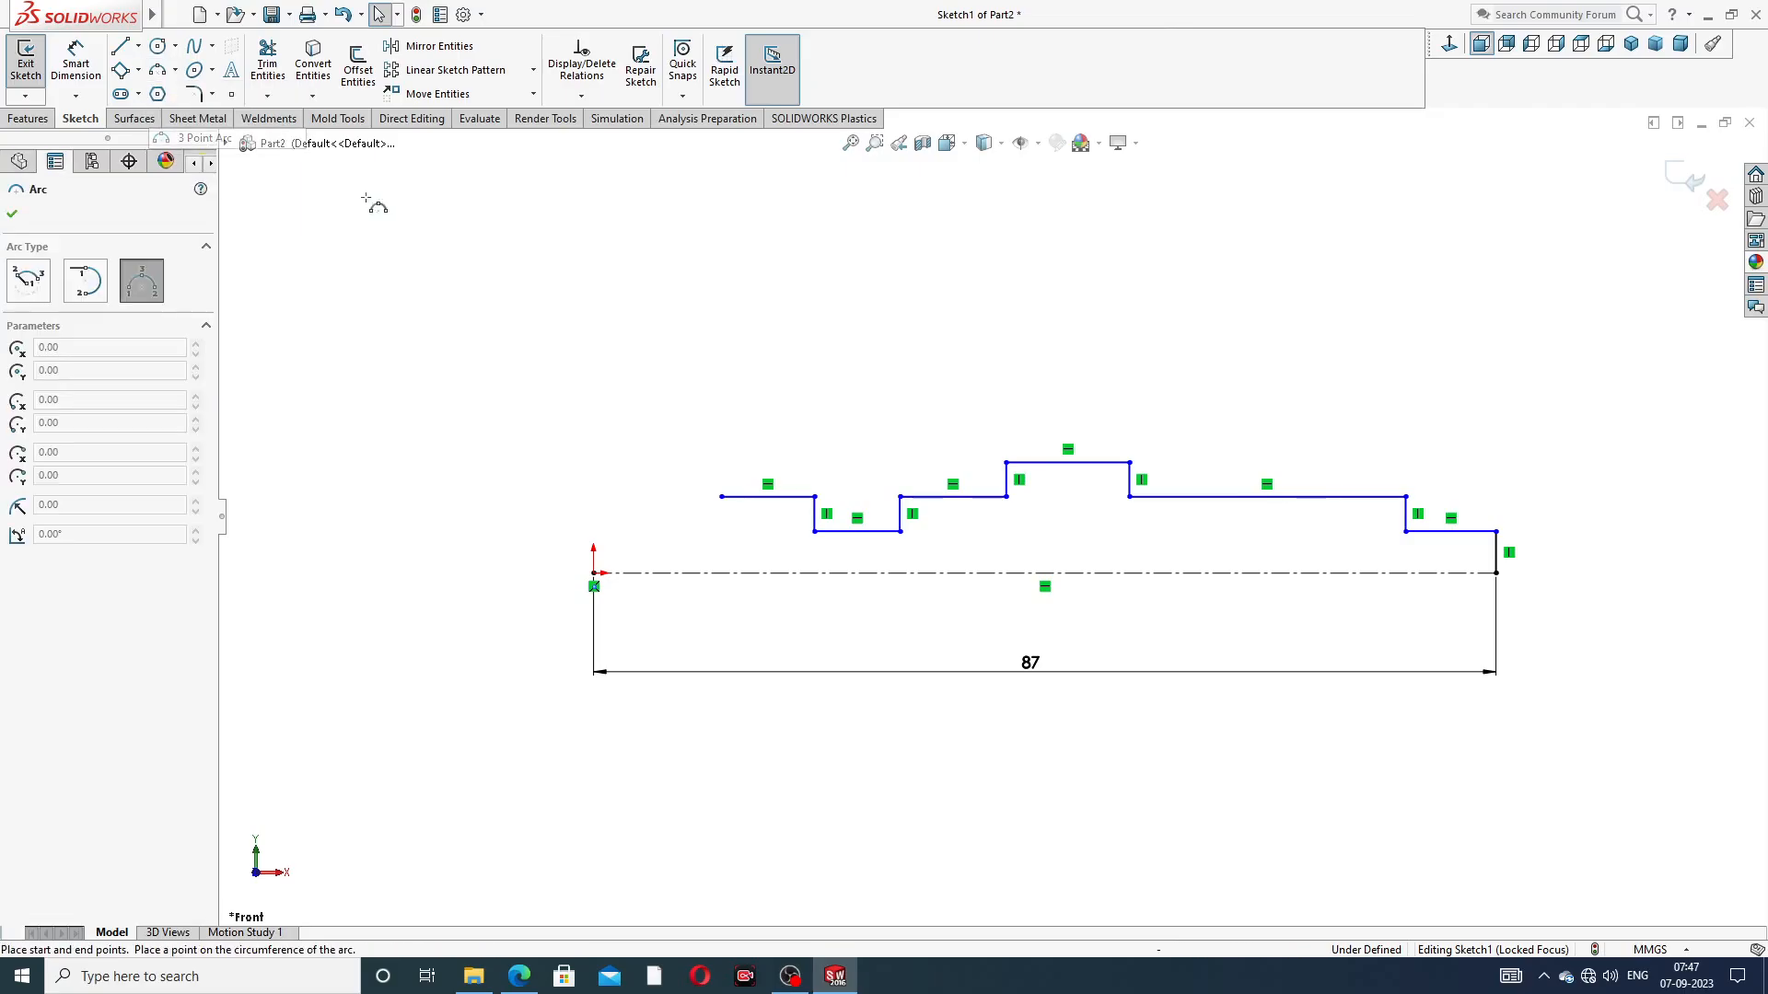
scroll(728, 529, down, 2)
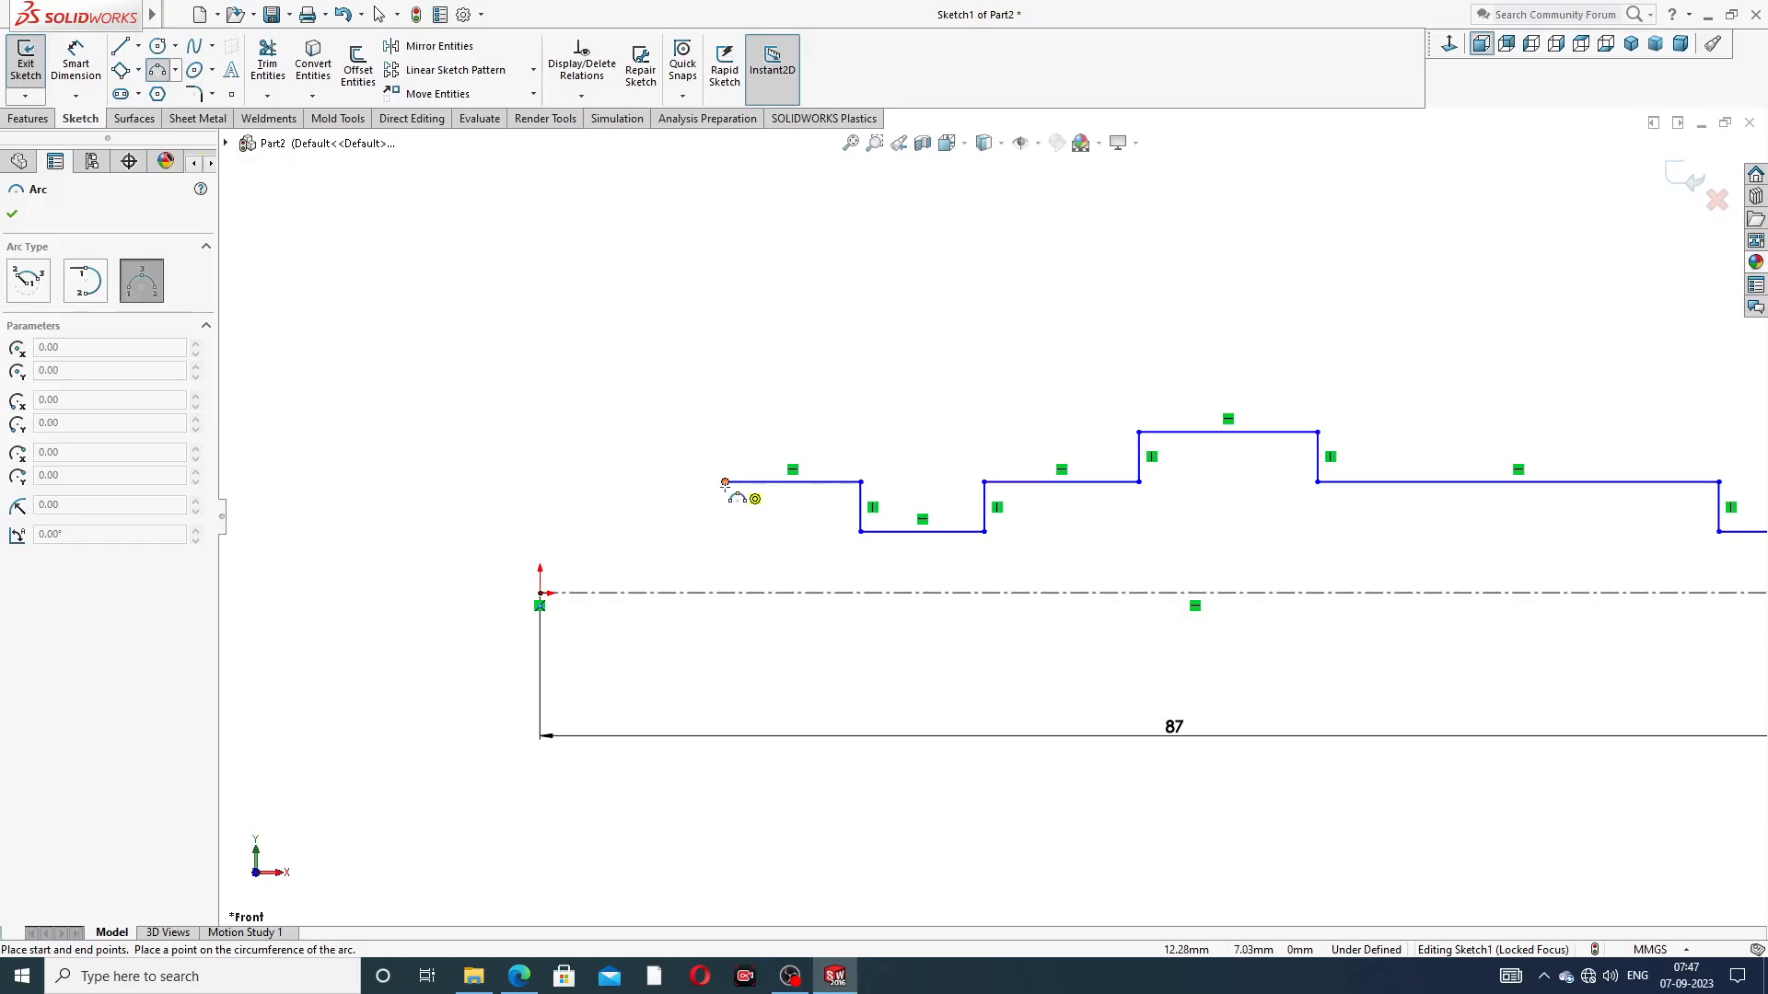
right_click(825, 361)
click(871, 368)
Move the profile's open endpoint to about X 6 mm, Y 6.5 mm and draw a three-point arc from it through the origin, radius about 9.5 mm
drag(726, 482, 631, 494)
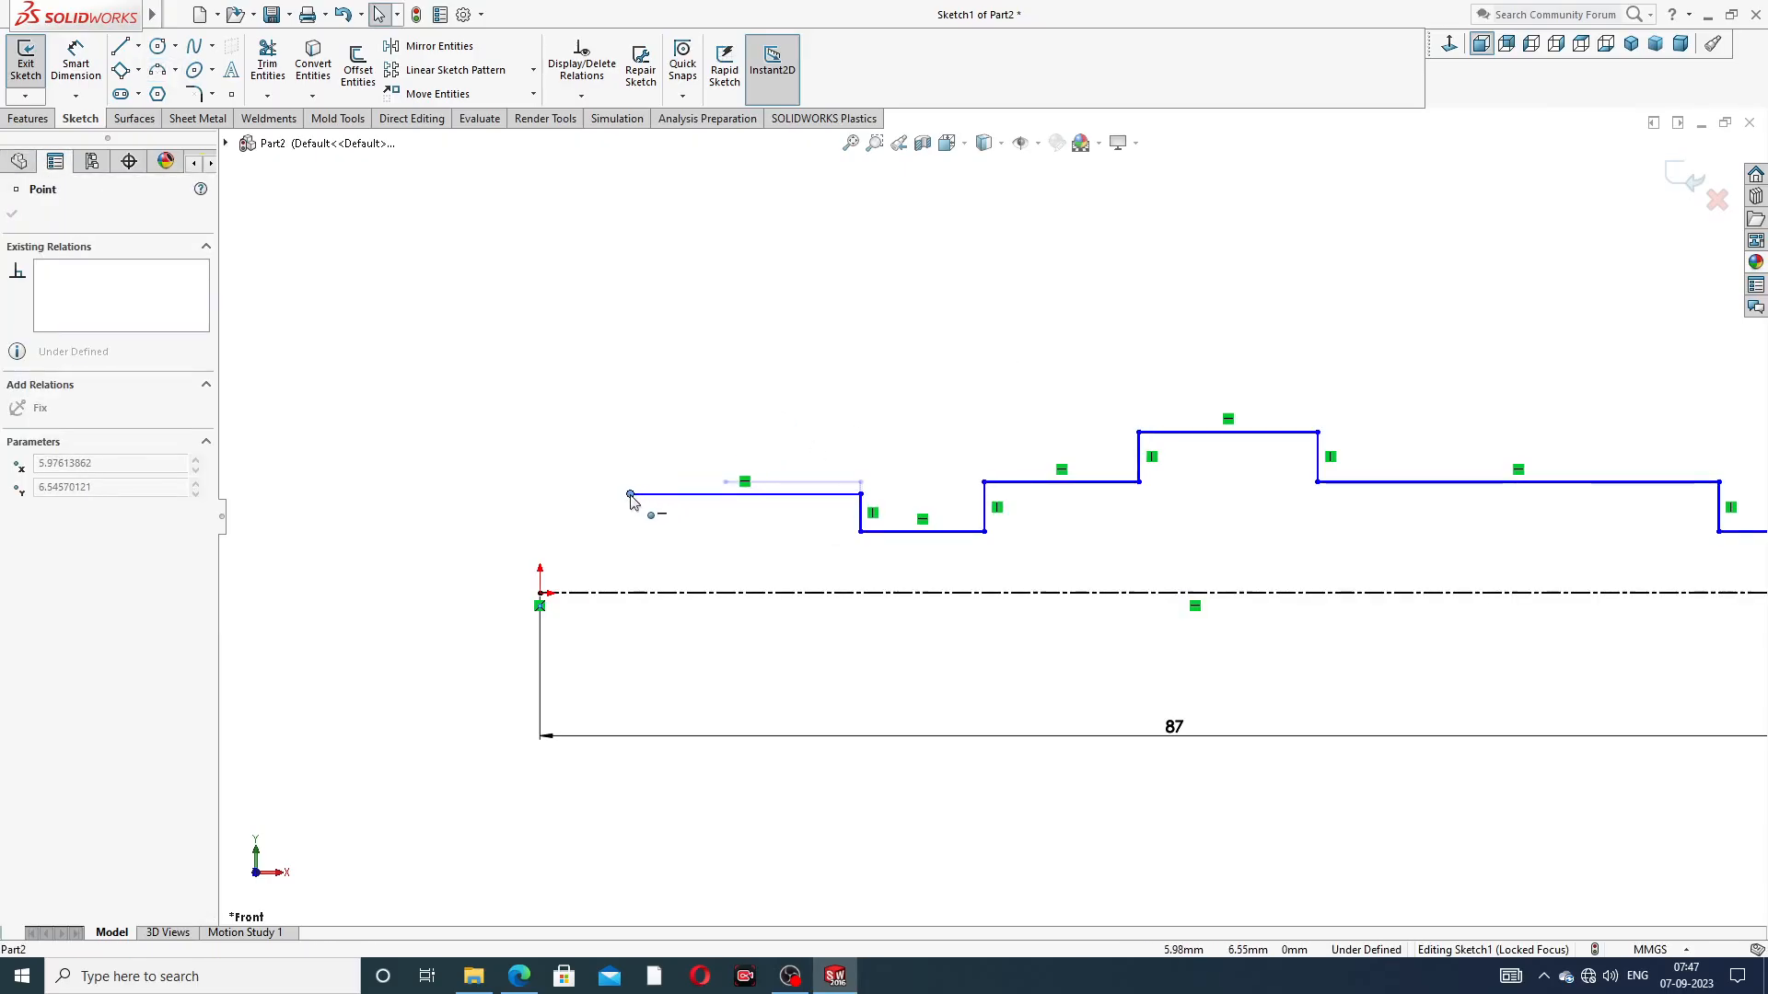
click(644, 410)
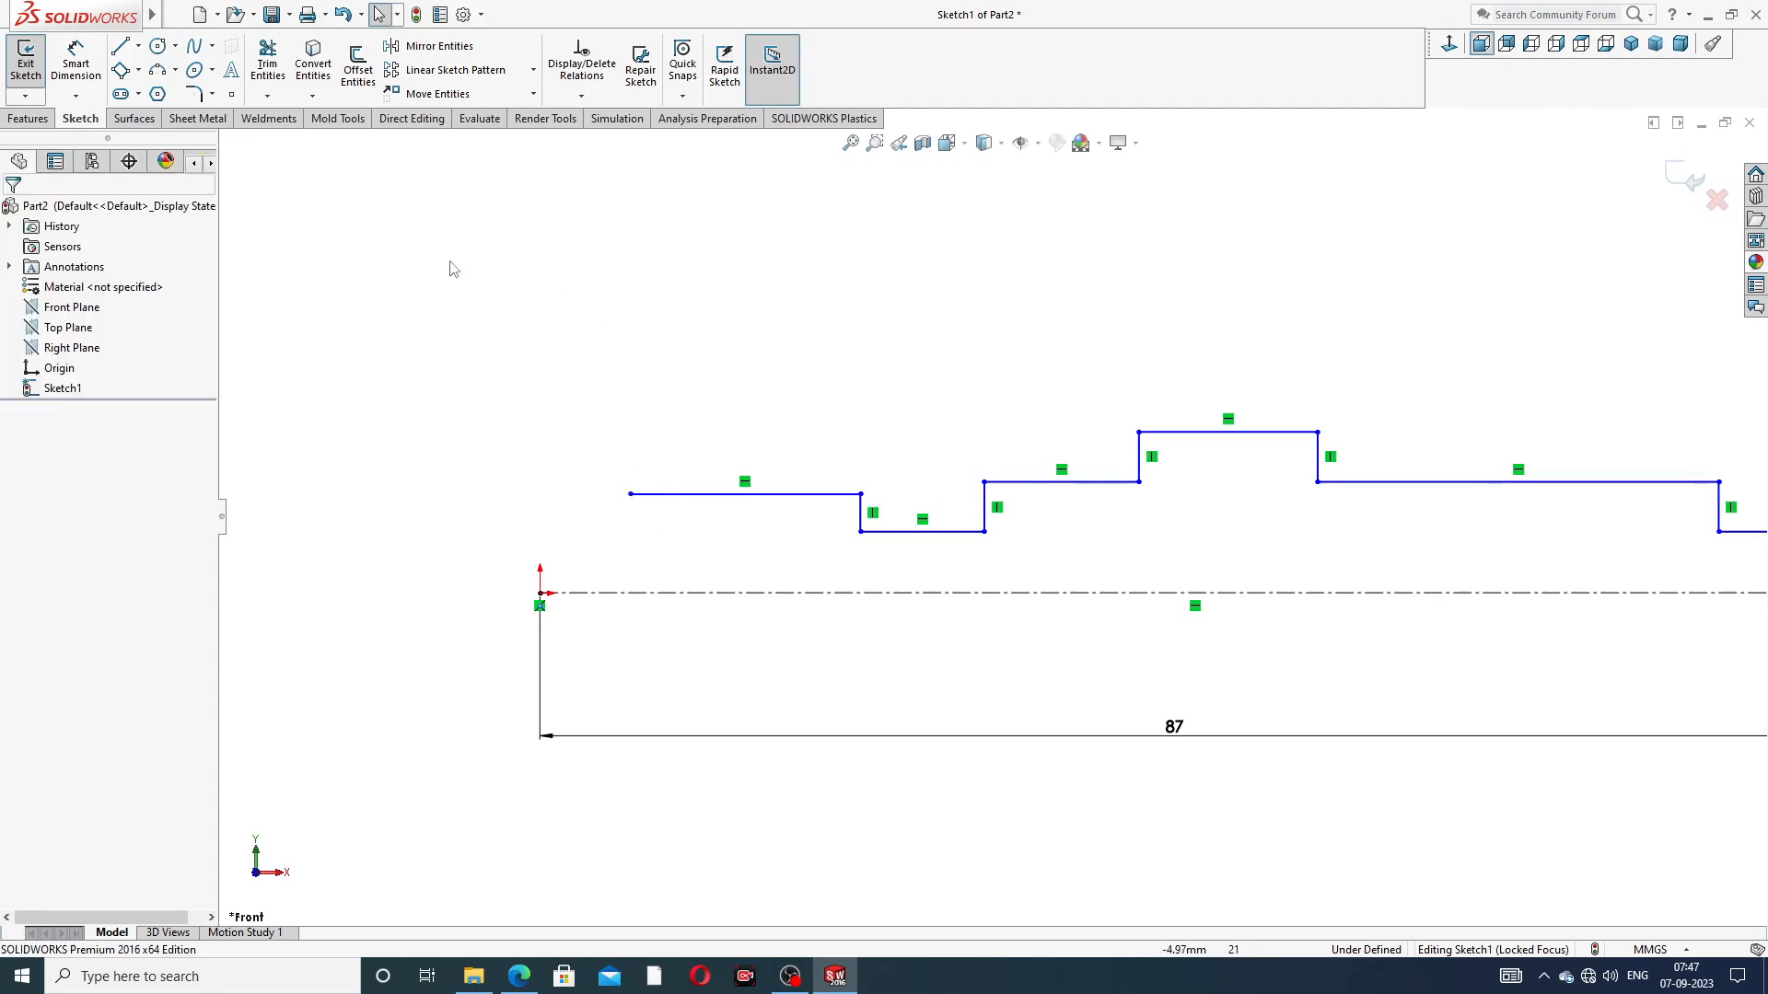
click(175, 71)
click(198, 137)
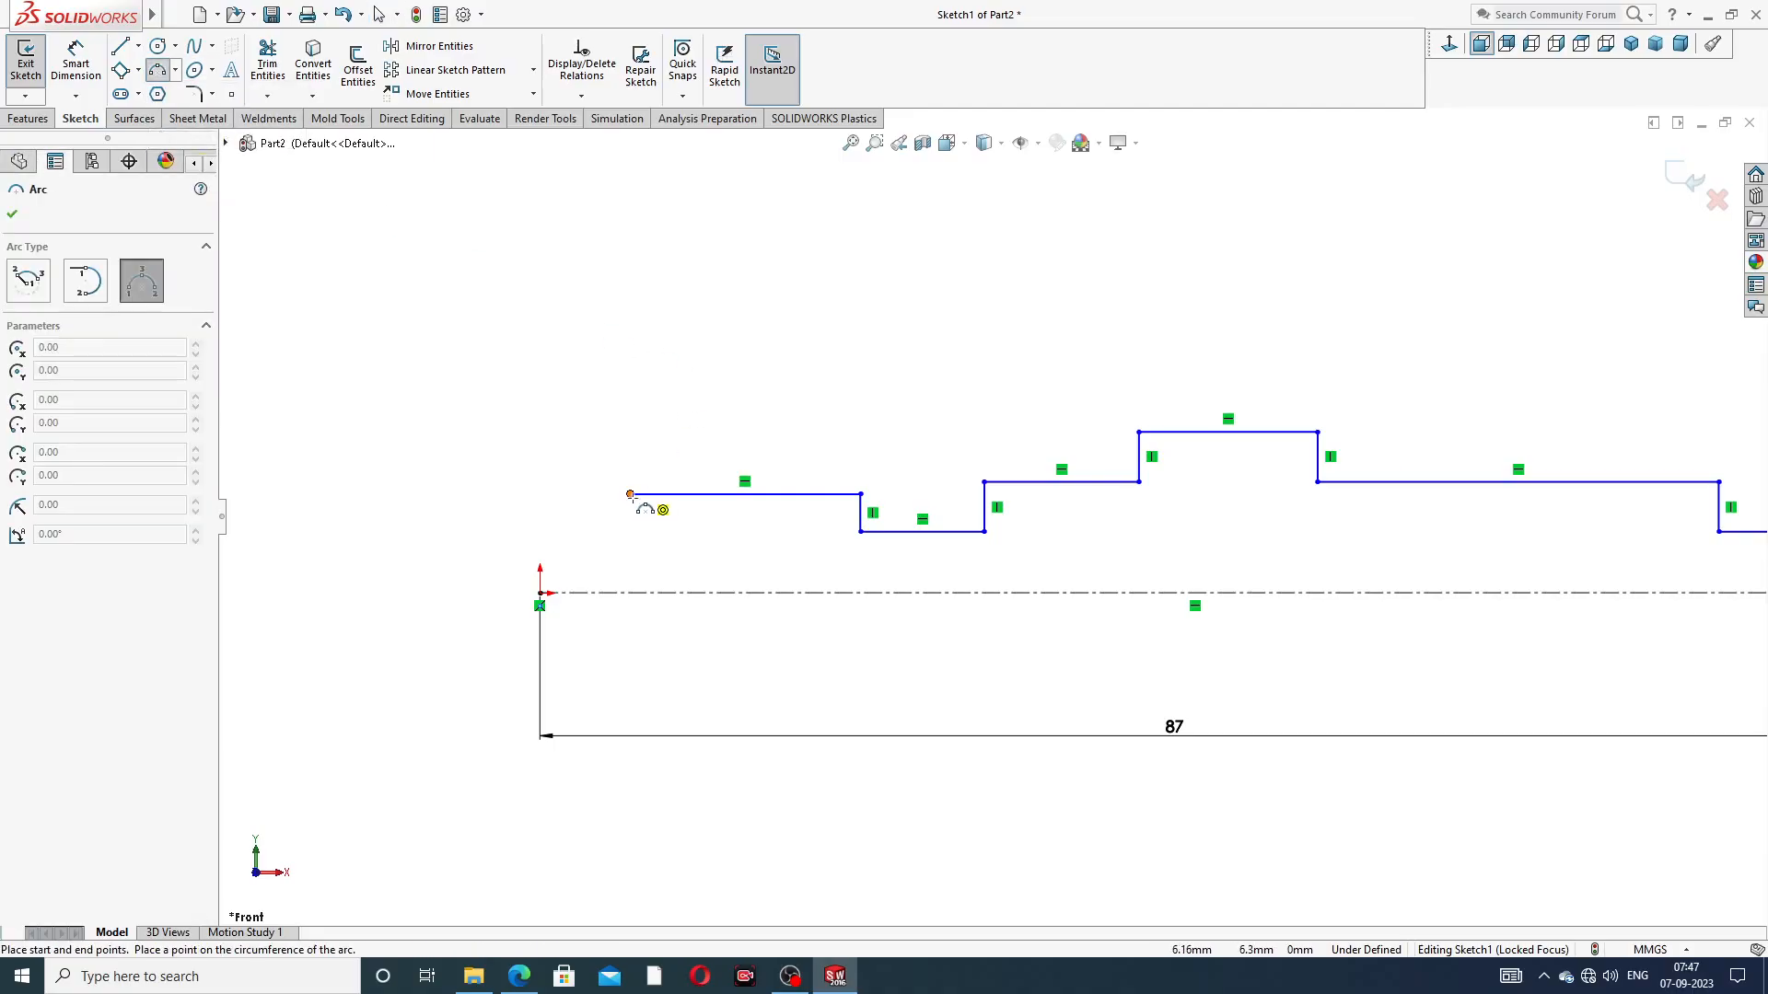
click(631, 495)
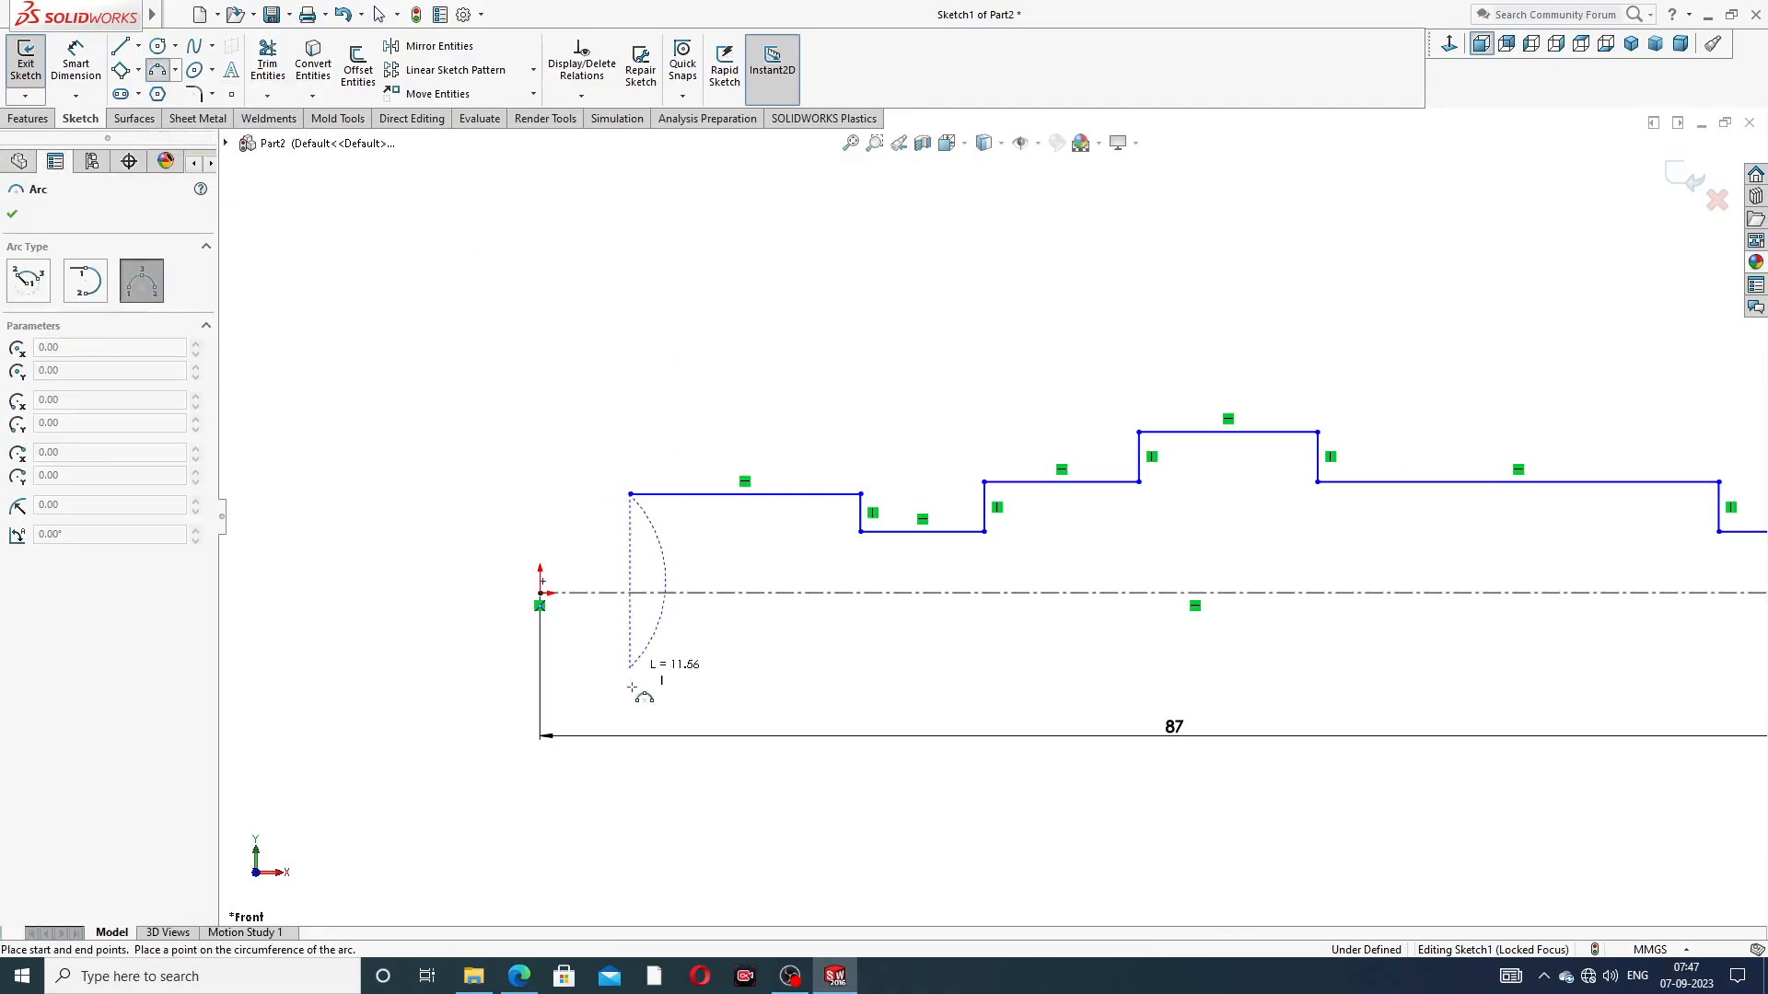
click(631, 763)
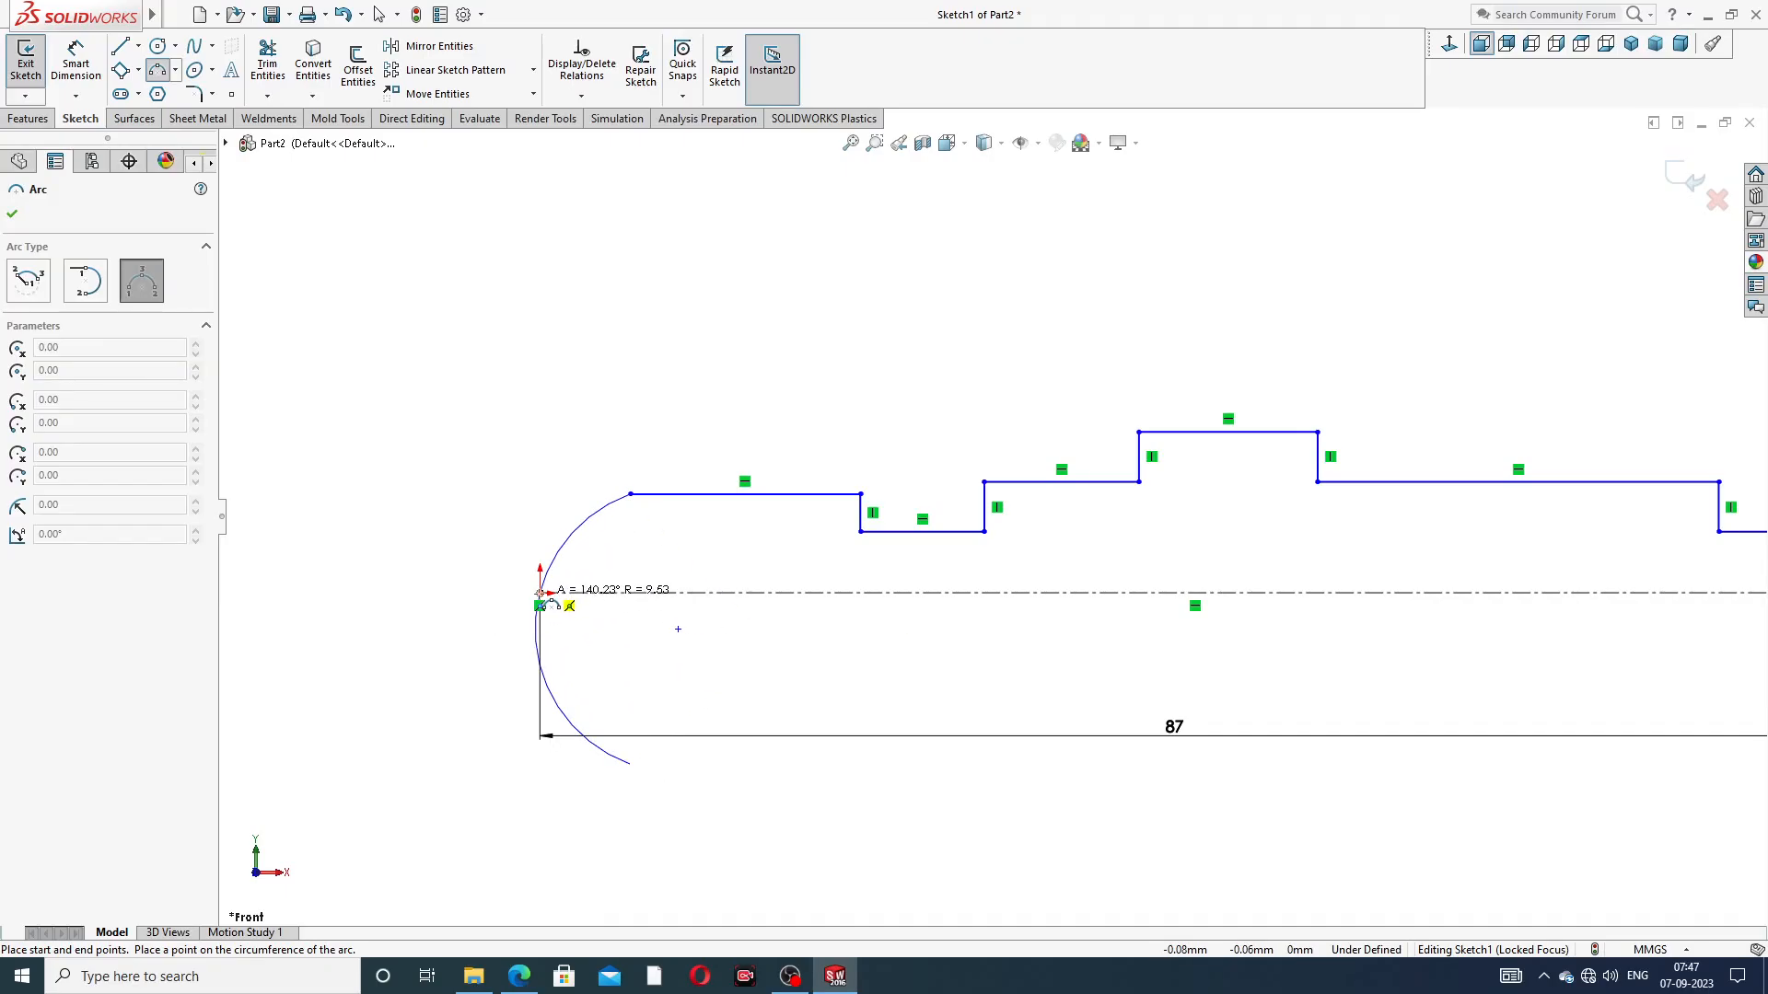
click(541, 595)
right_click(814, 390)
click(854, 383)
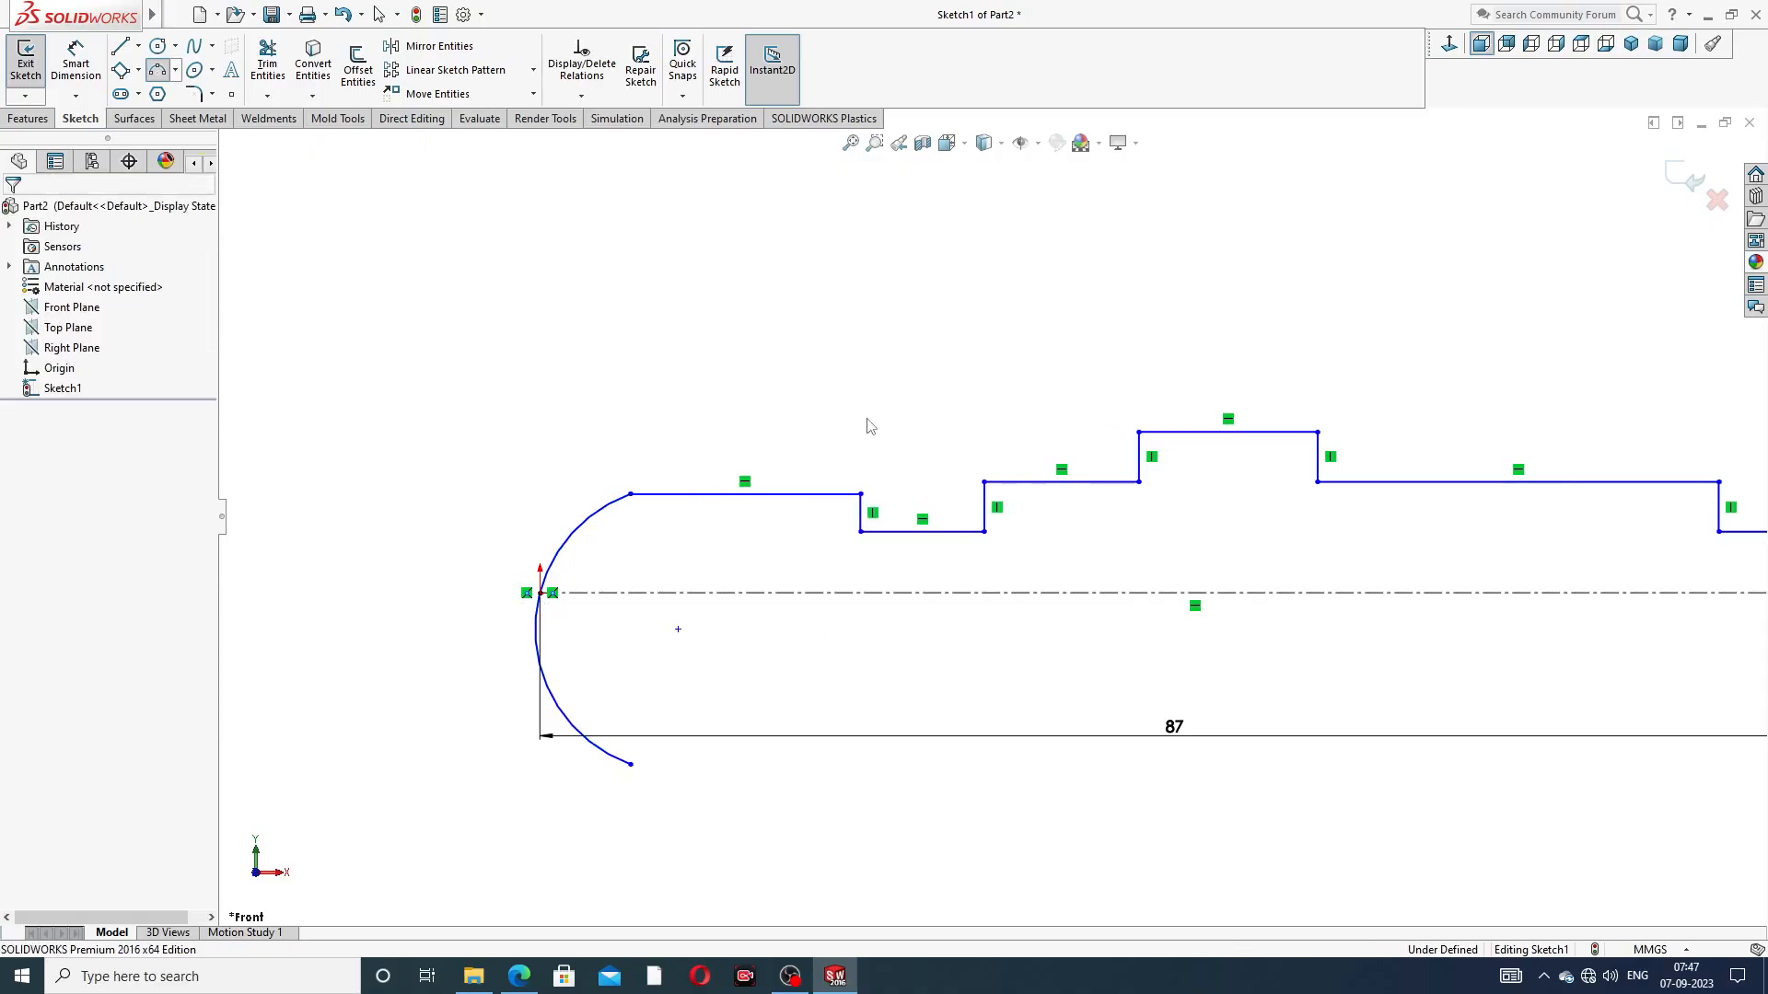
Trim away the part of the arc below the centerline using Trim to closest
click(268, 69)
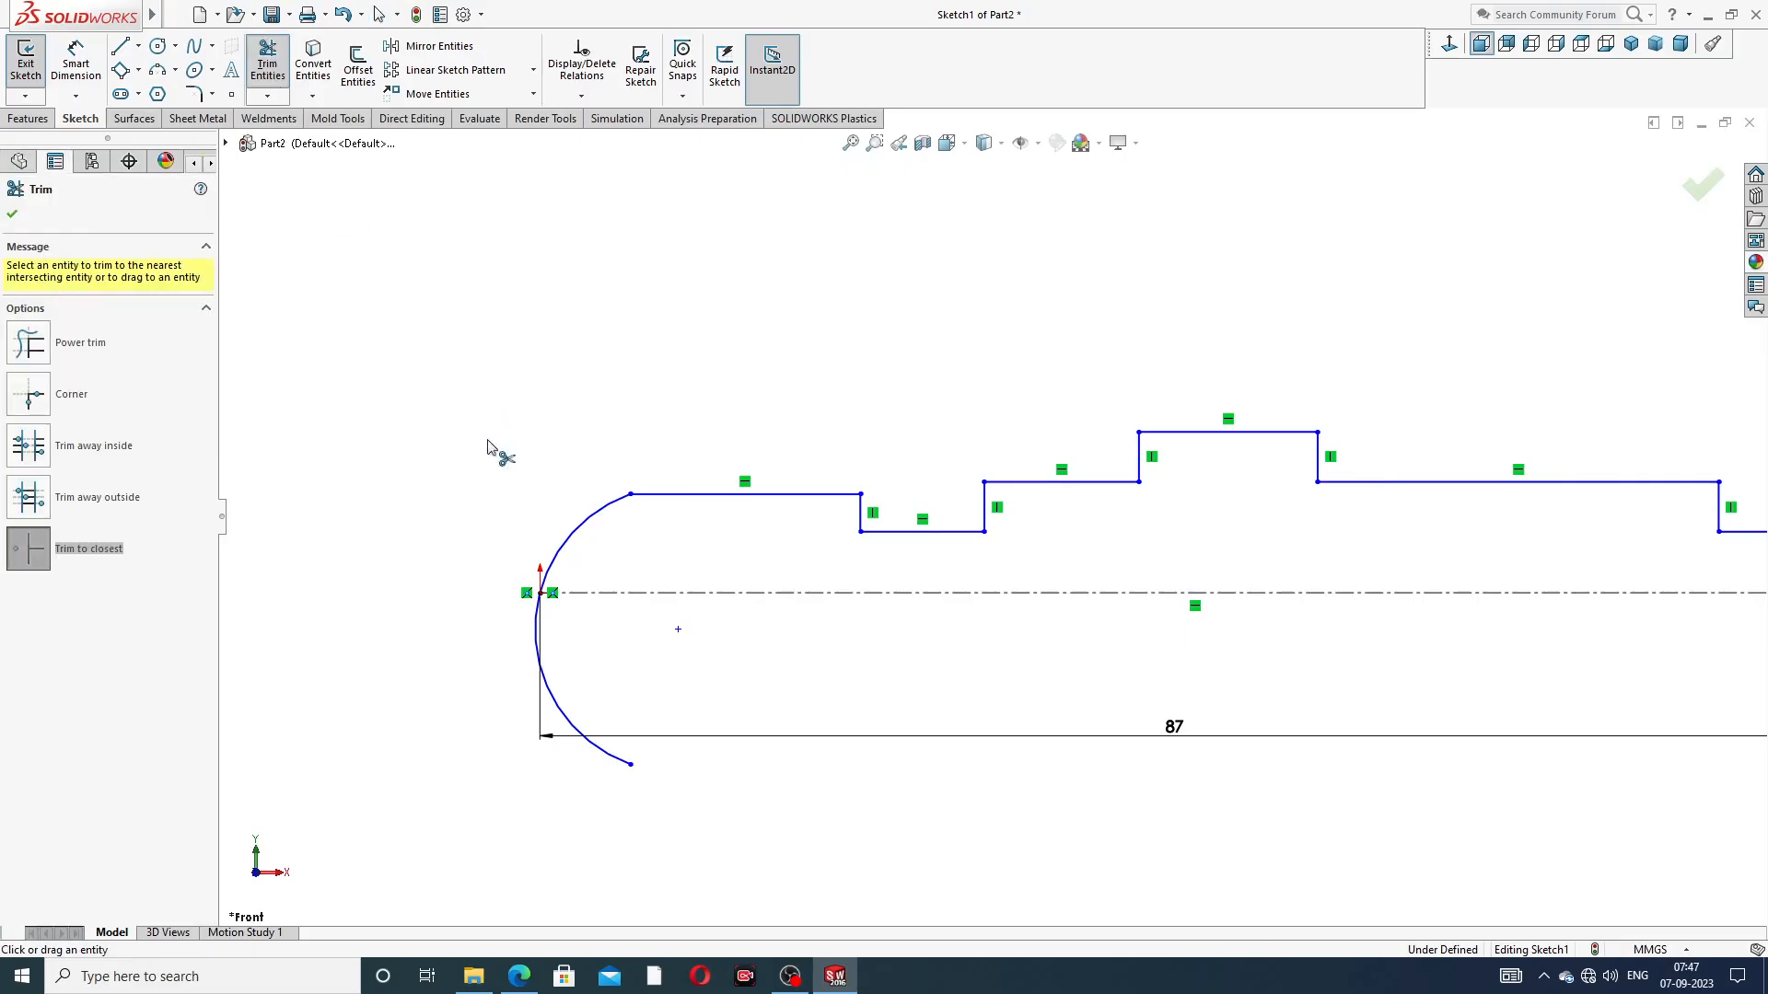
click(557, 709)
right_click(600, 398)
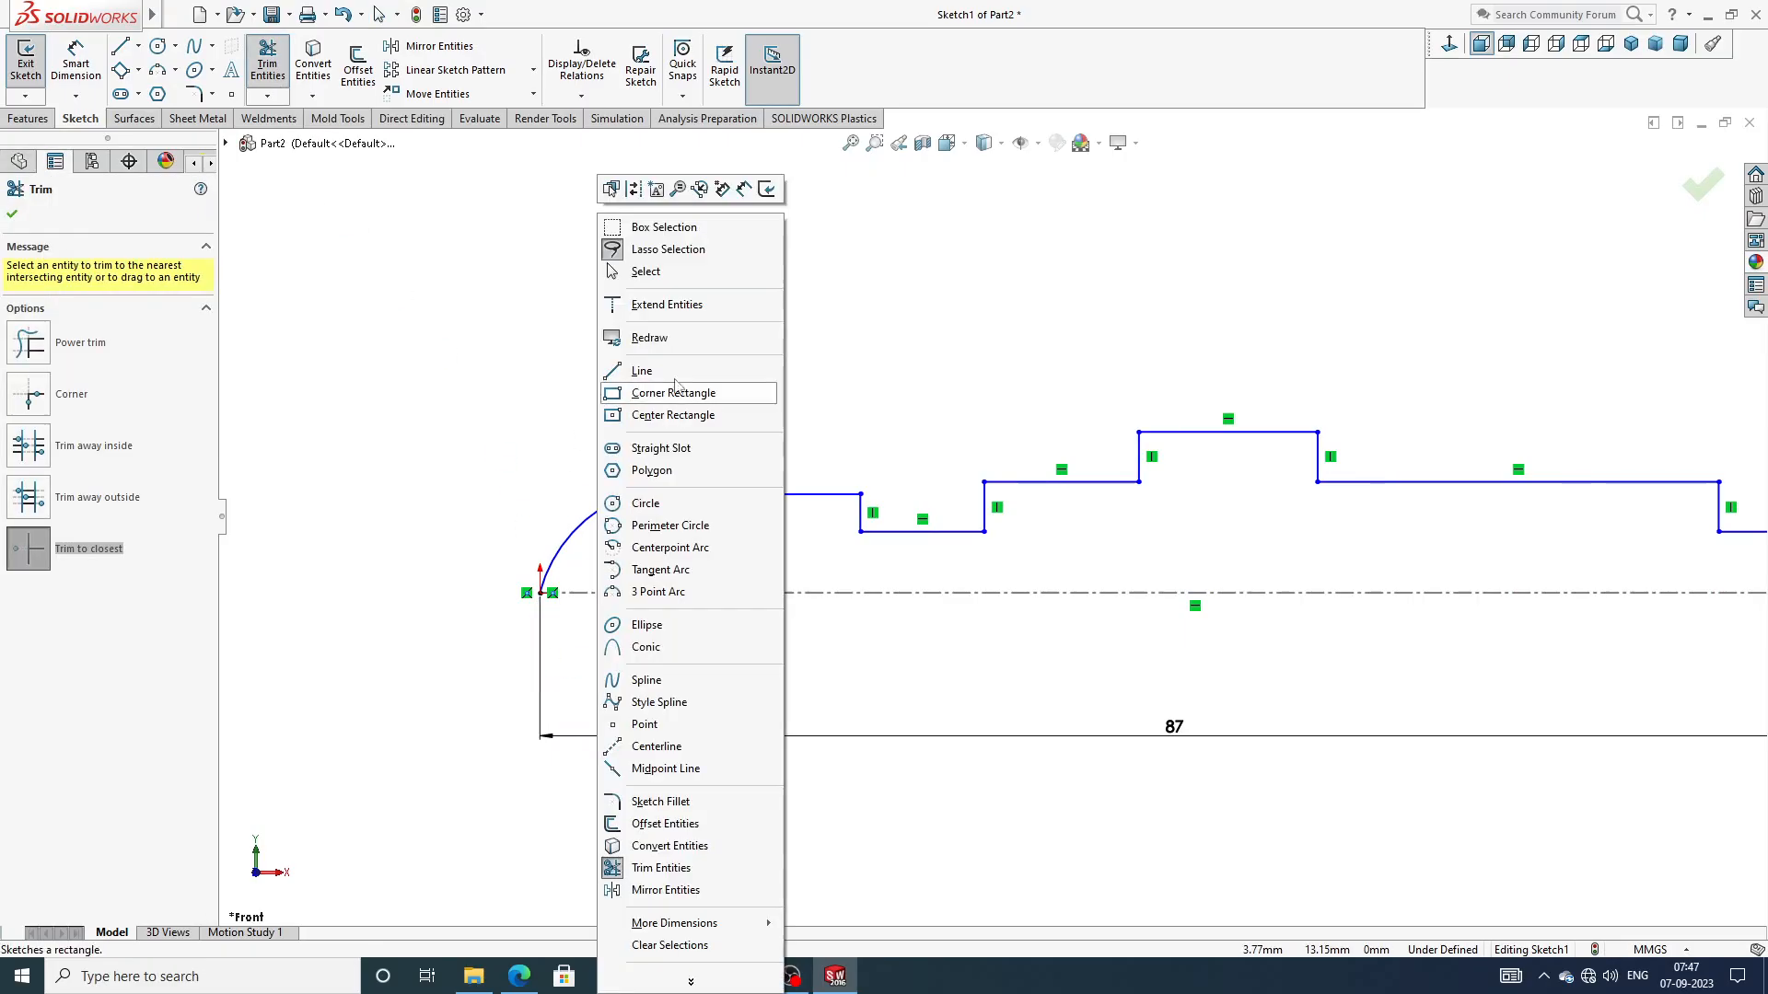
Dimension the vertical line at the end of the profile opposite the origin to 3 mm
click(670, 269)
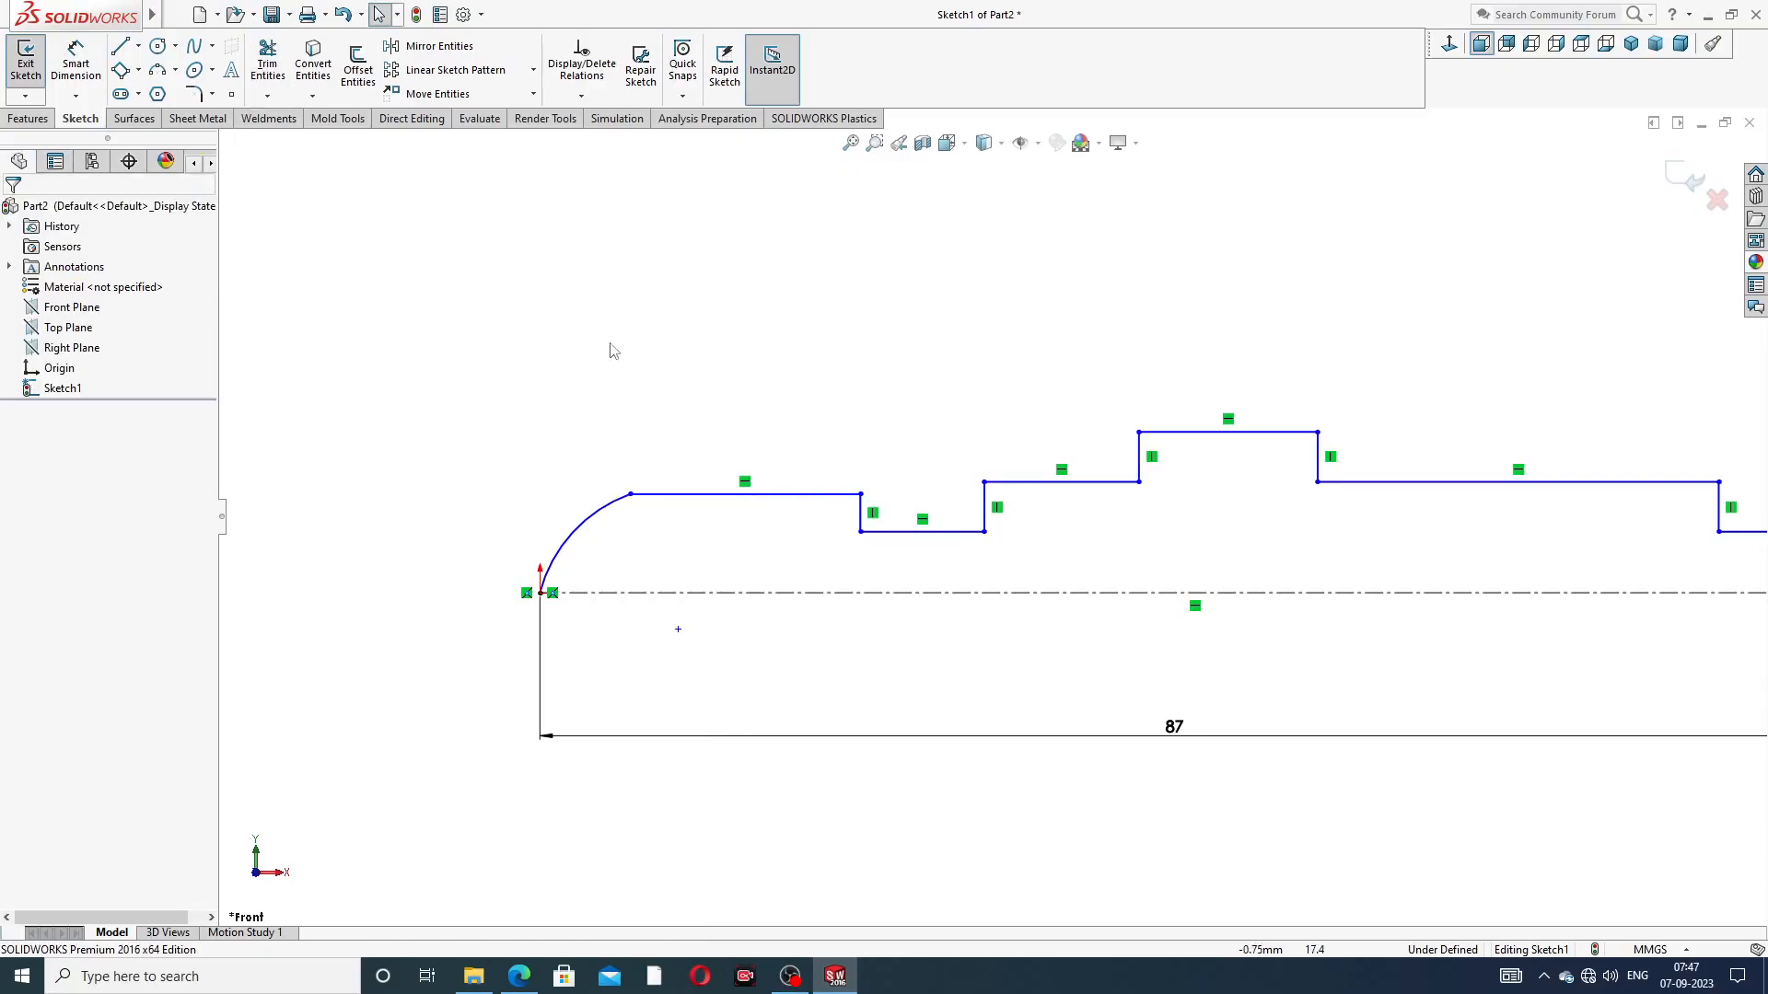
scroll(1384, 591, up, 3)
scroll(1381, 594, down, 2)
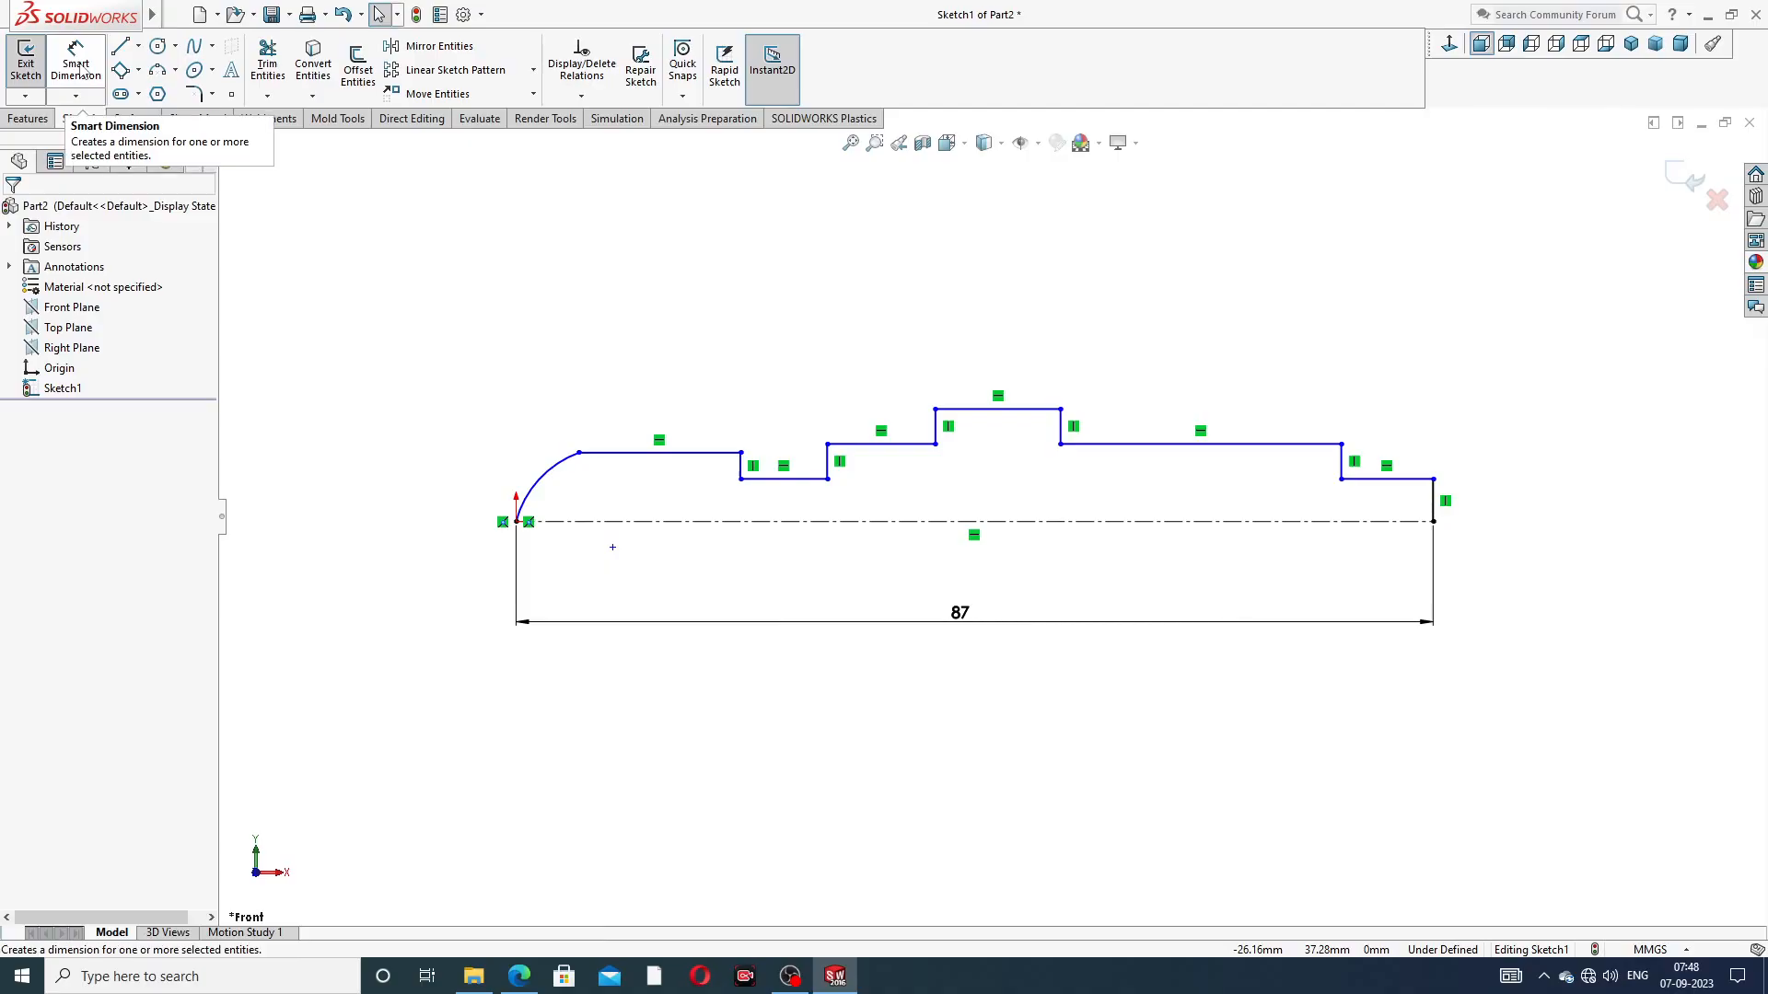
click(79, 69)
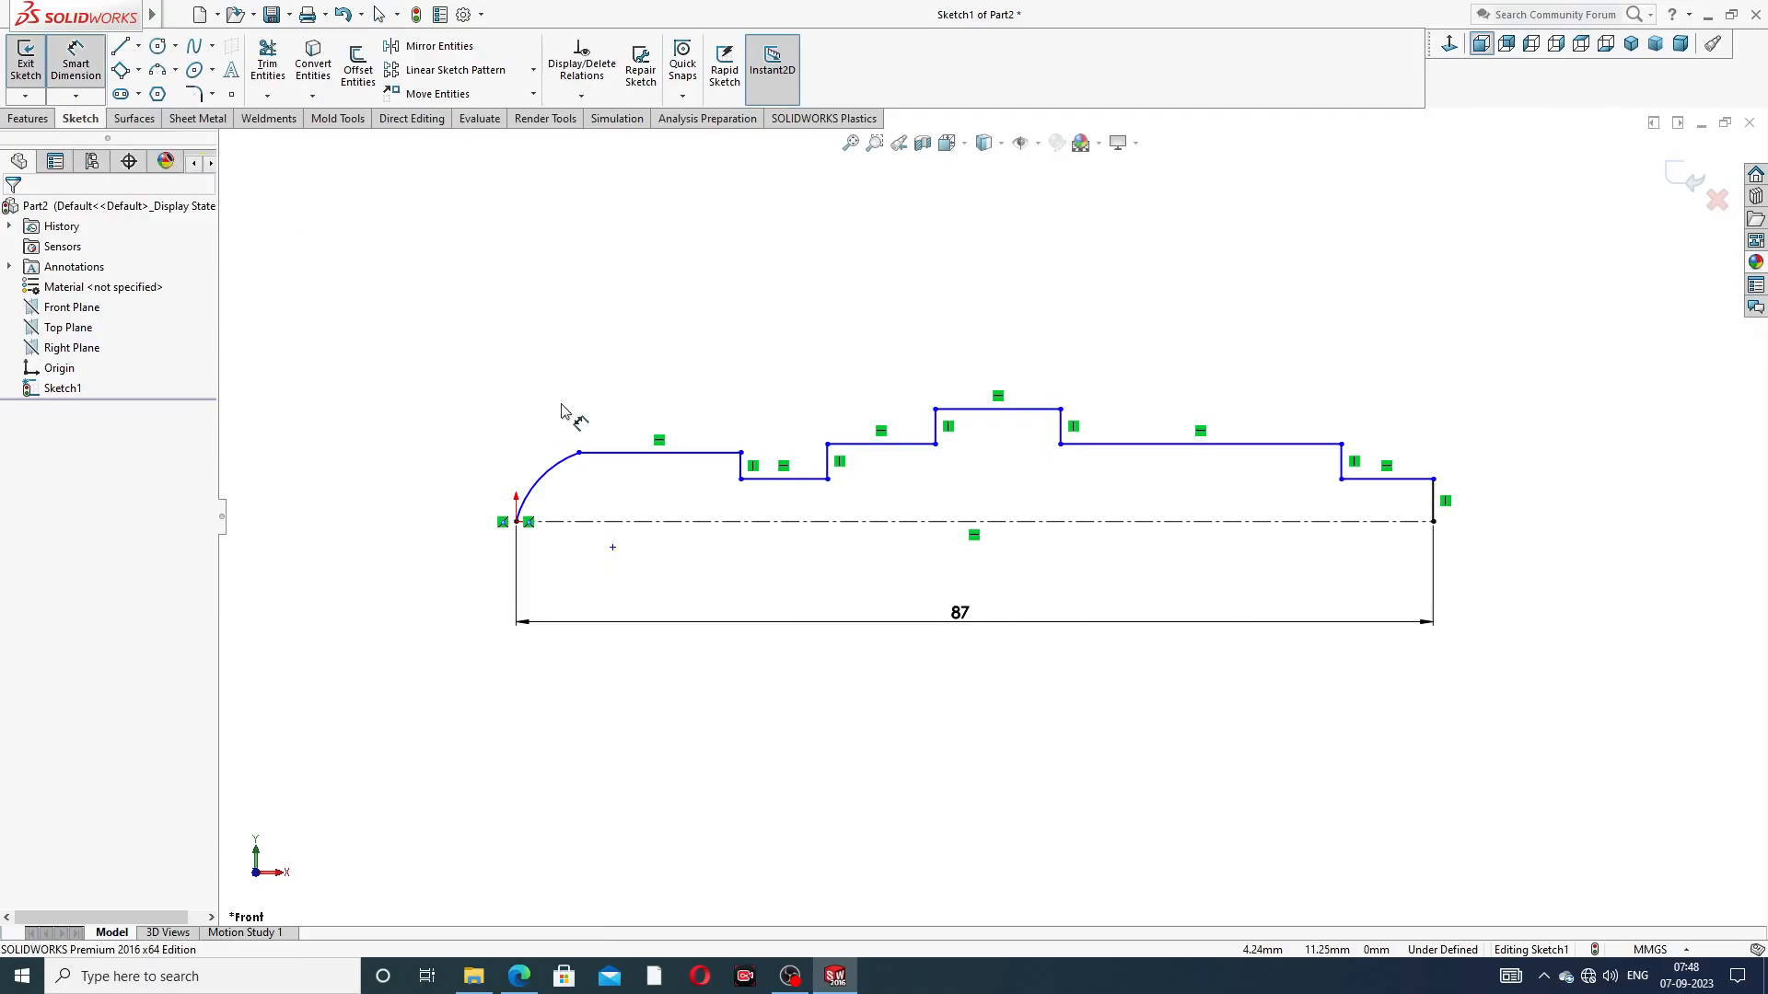
scroll(1436, 516, down, 2)
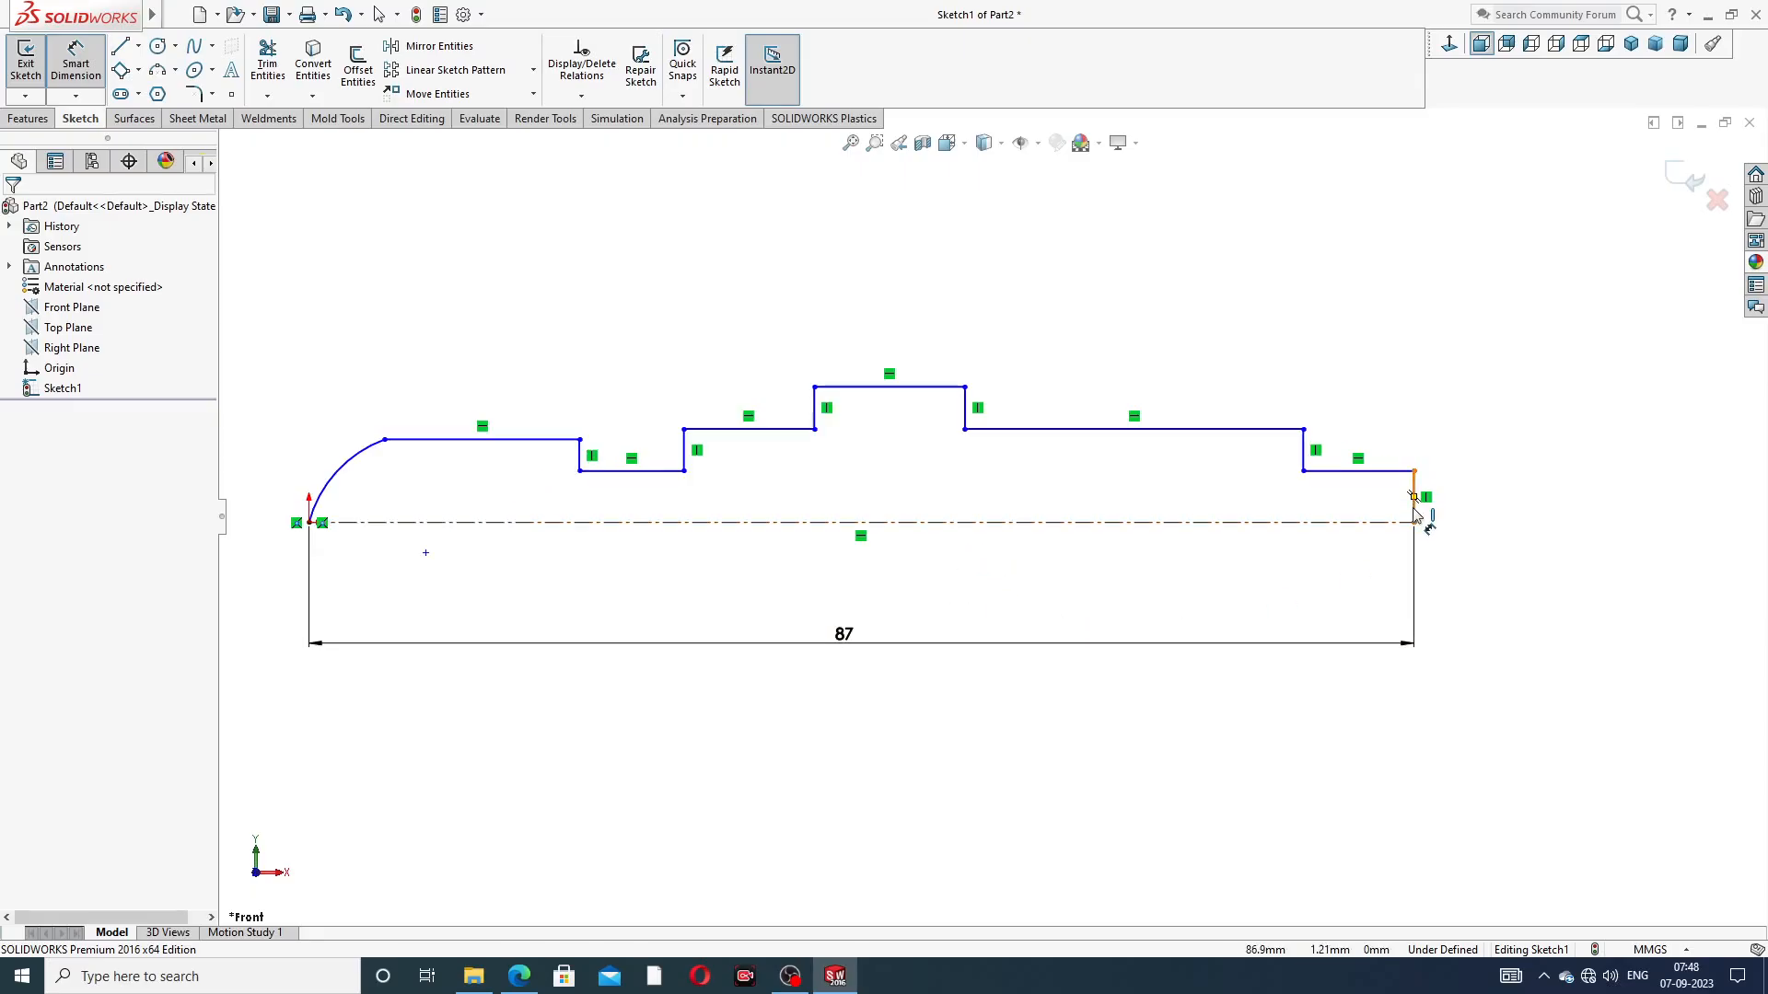
click(1432, 502)
click(1496, 501)
text(3)
key(Return)
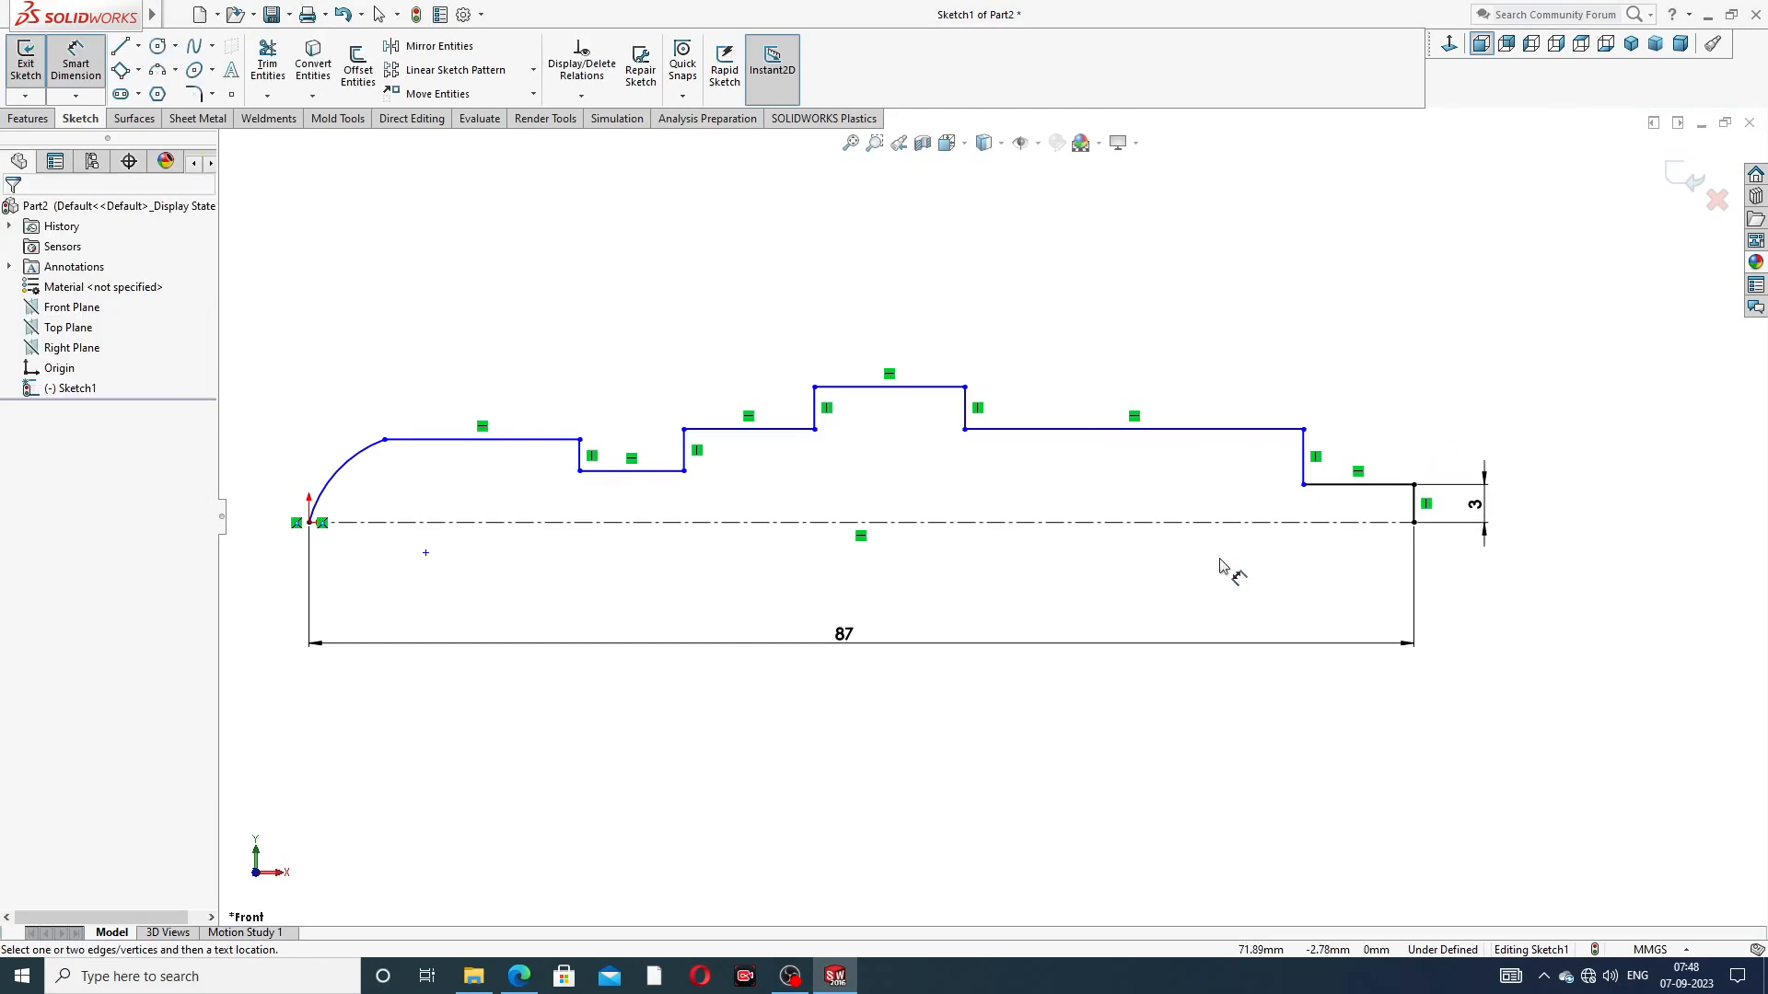
Check the spindle drawing and dimension the horizontal line of the stepped-down end section to 11 mm
click(520, 975)
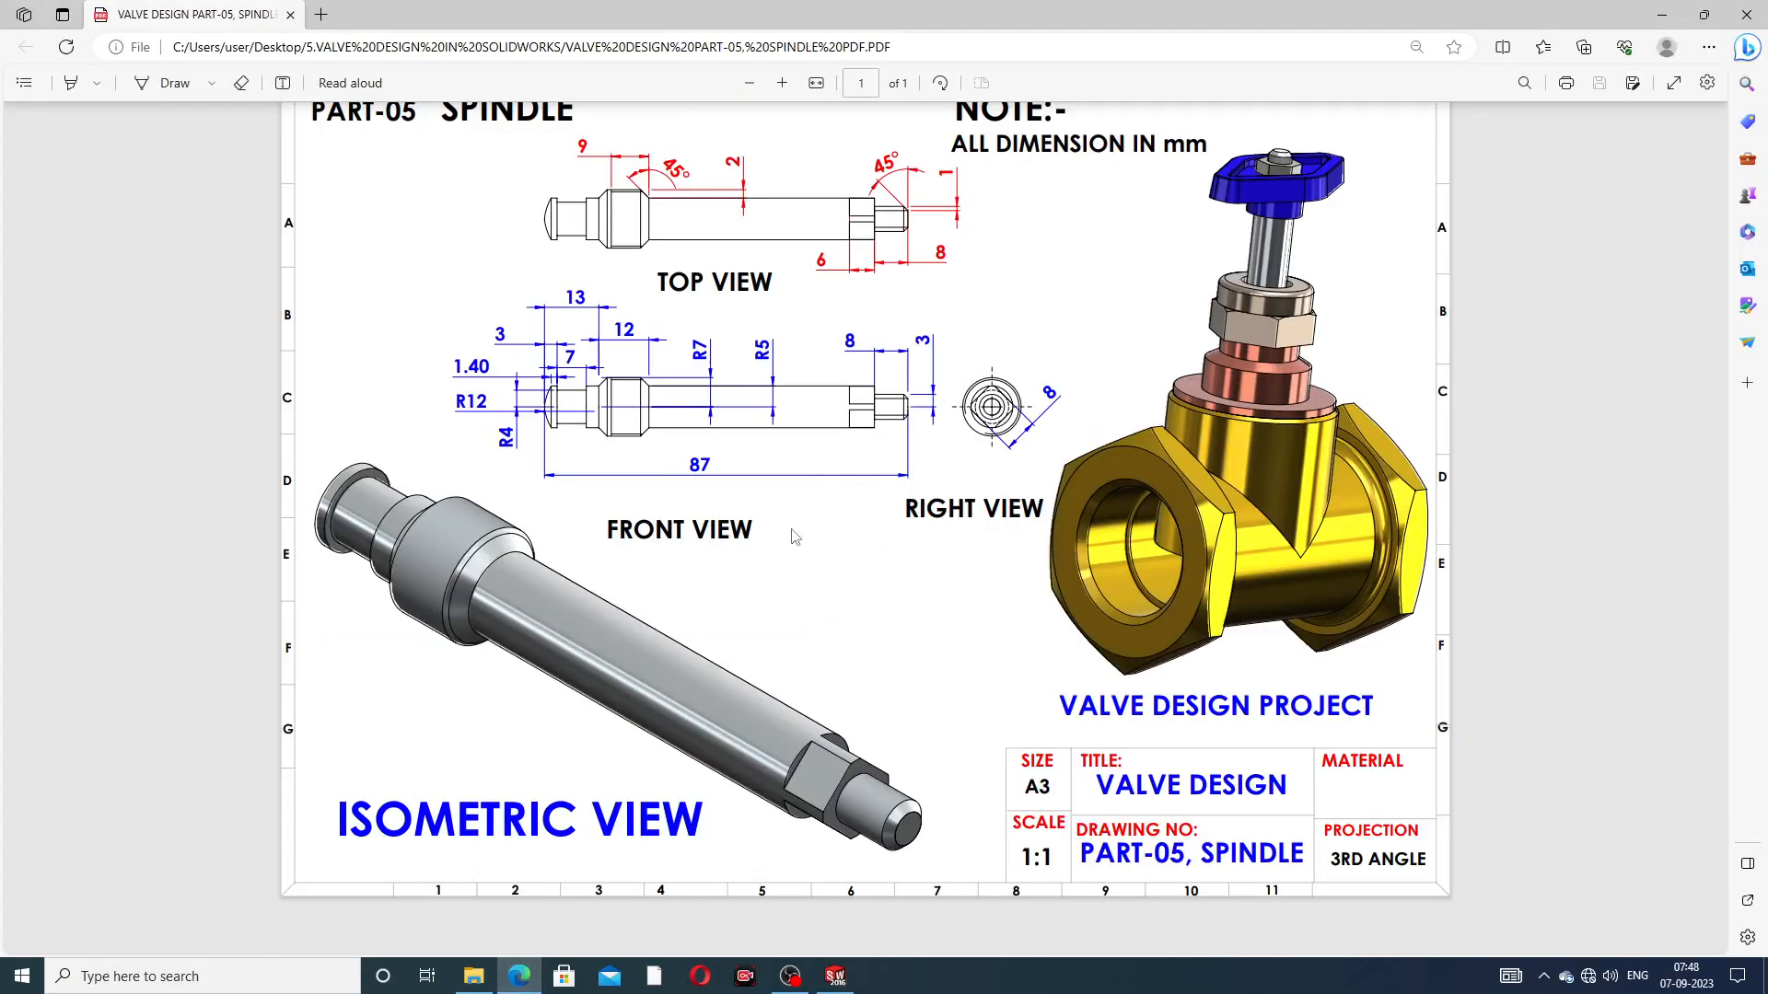
click(521, 977)
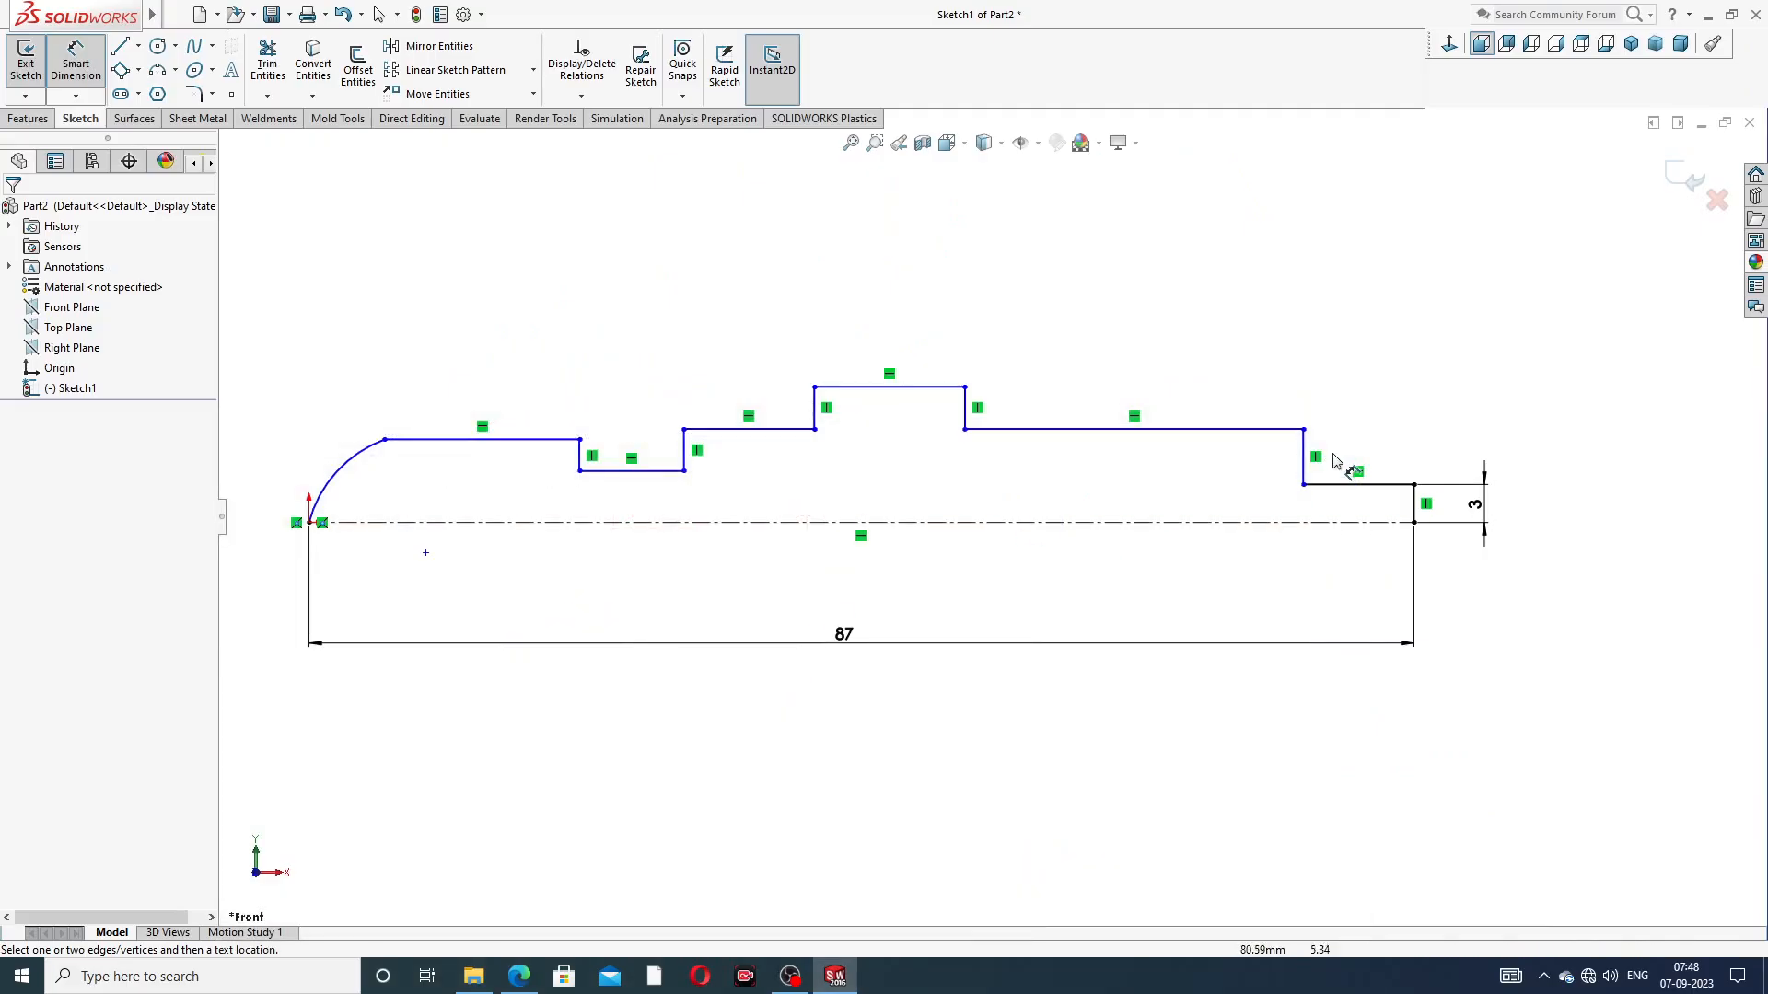
click(1351, 486)
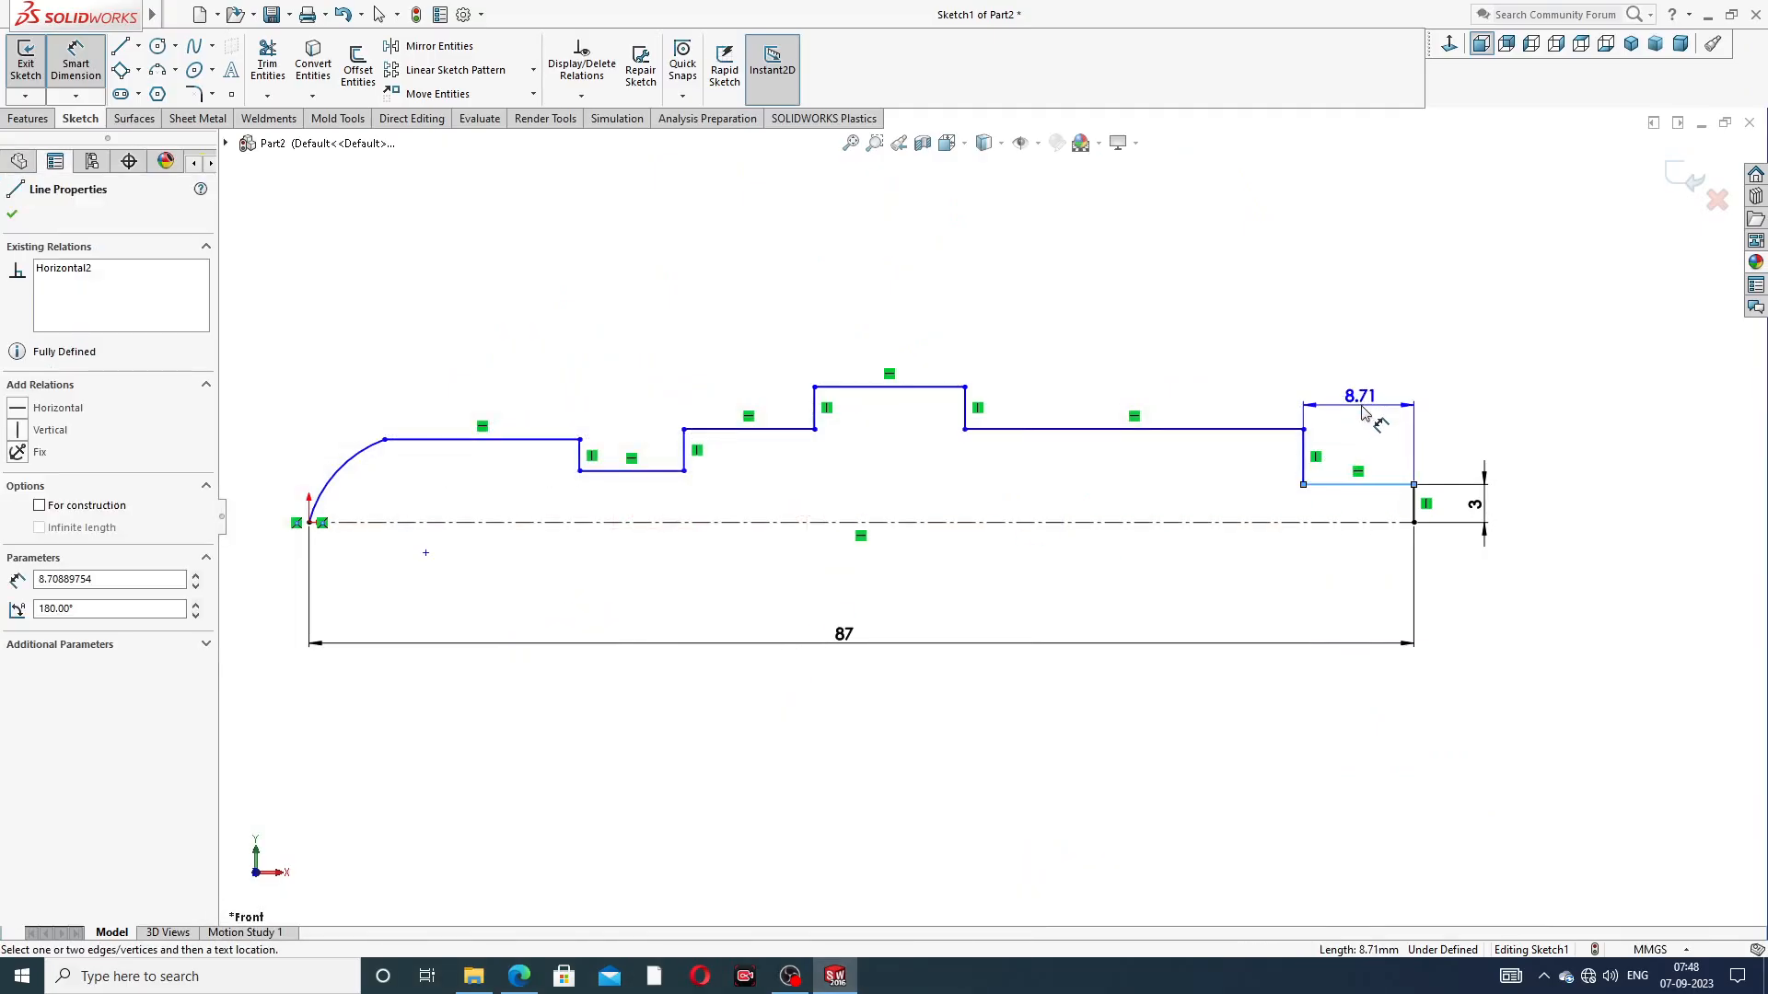
click(1362, 414)
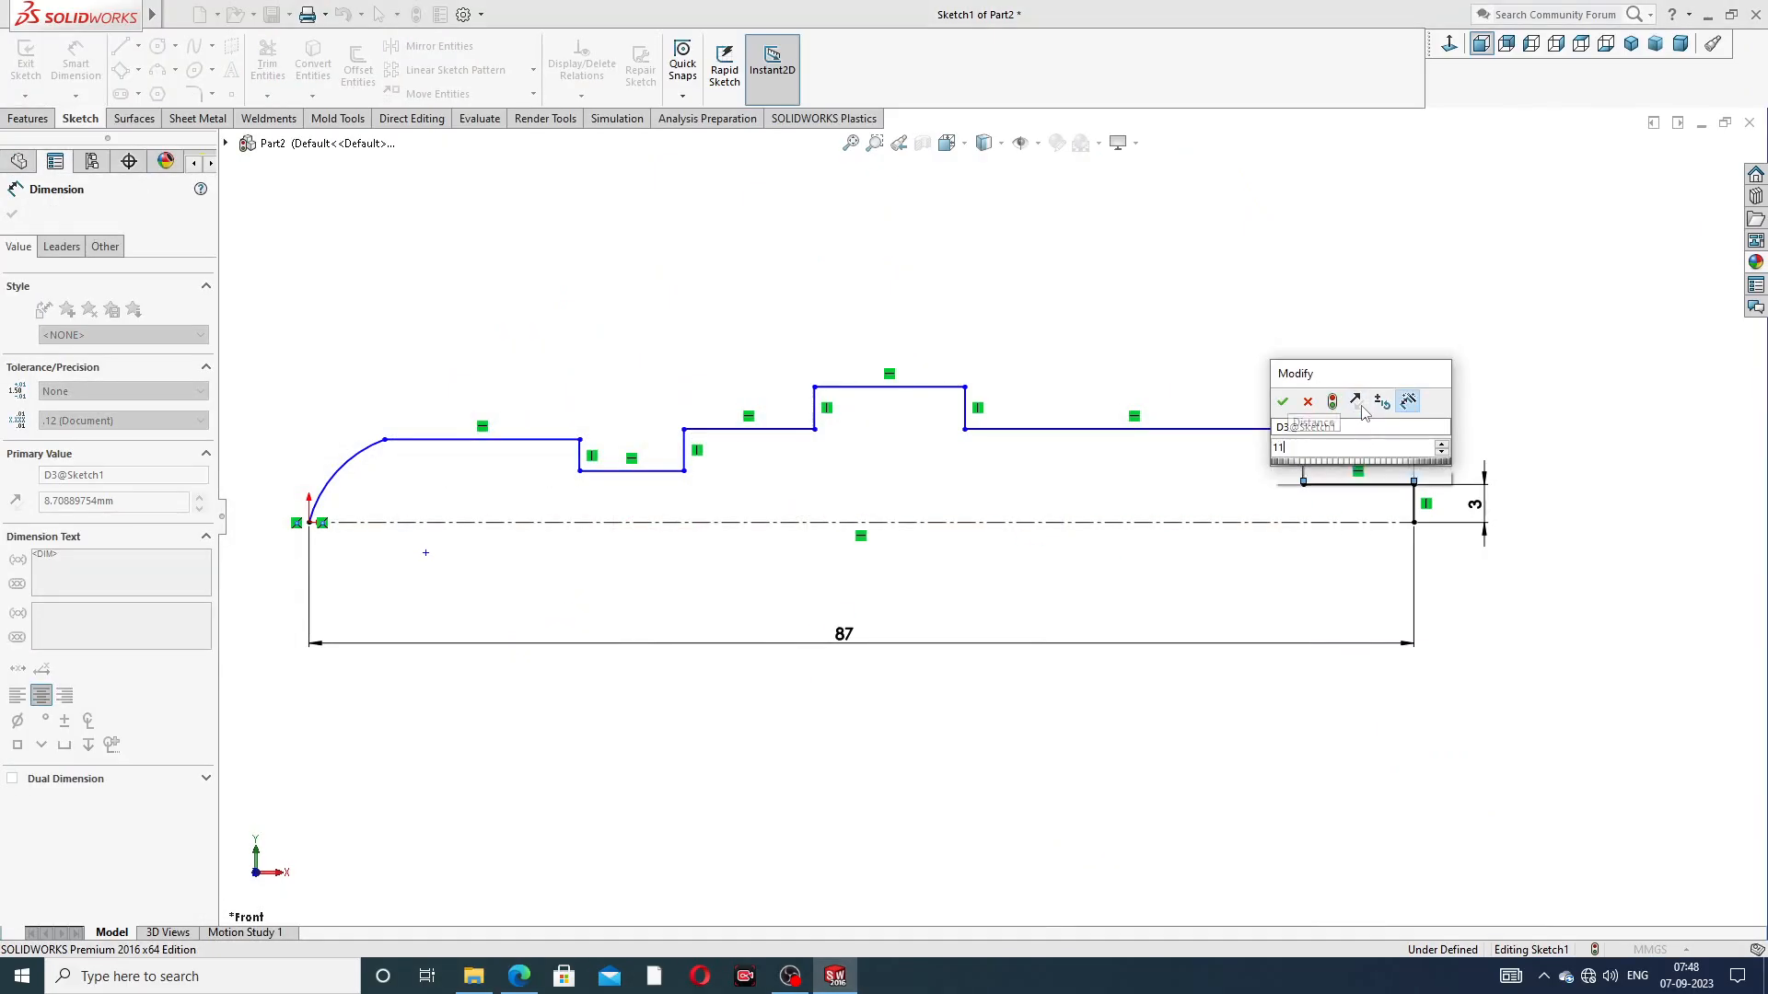
key(Return)
click(1262, 352)
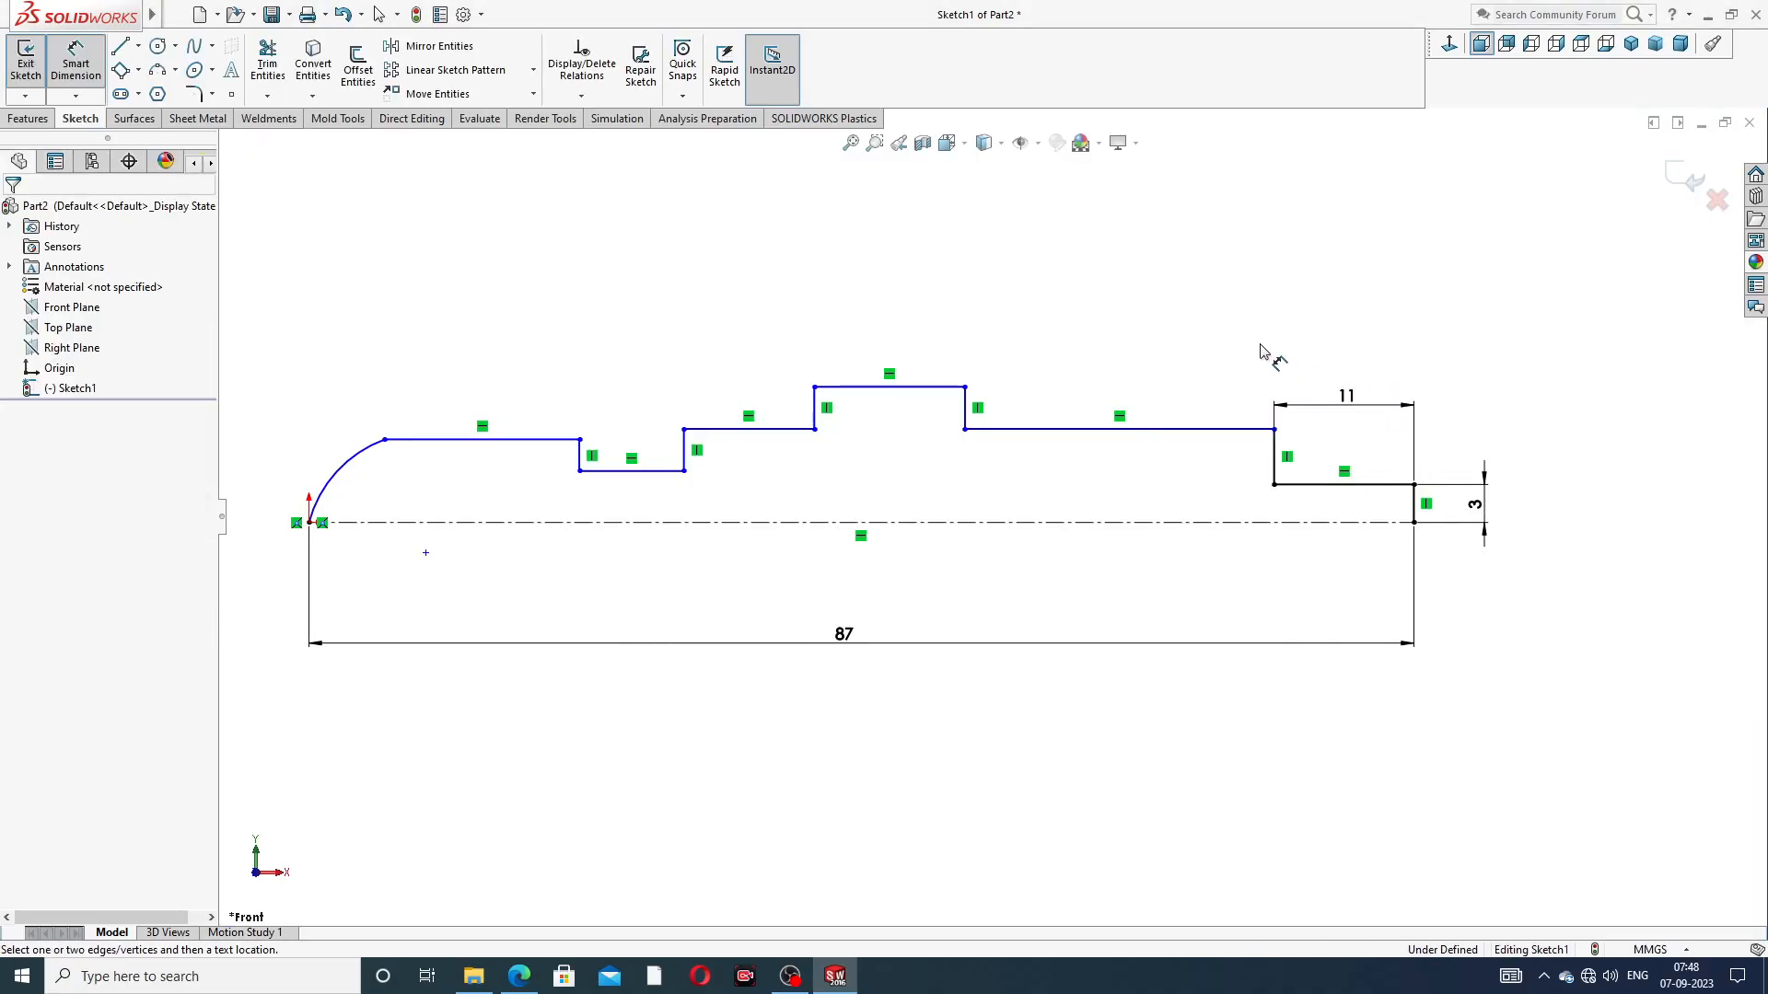
Dimension the width of the raised collar's horizontal line to 12 mm
click(935, 388)
click(891, 354)
text(12)
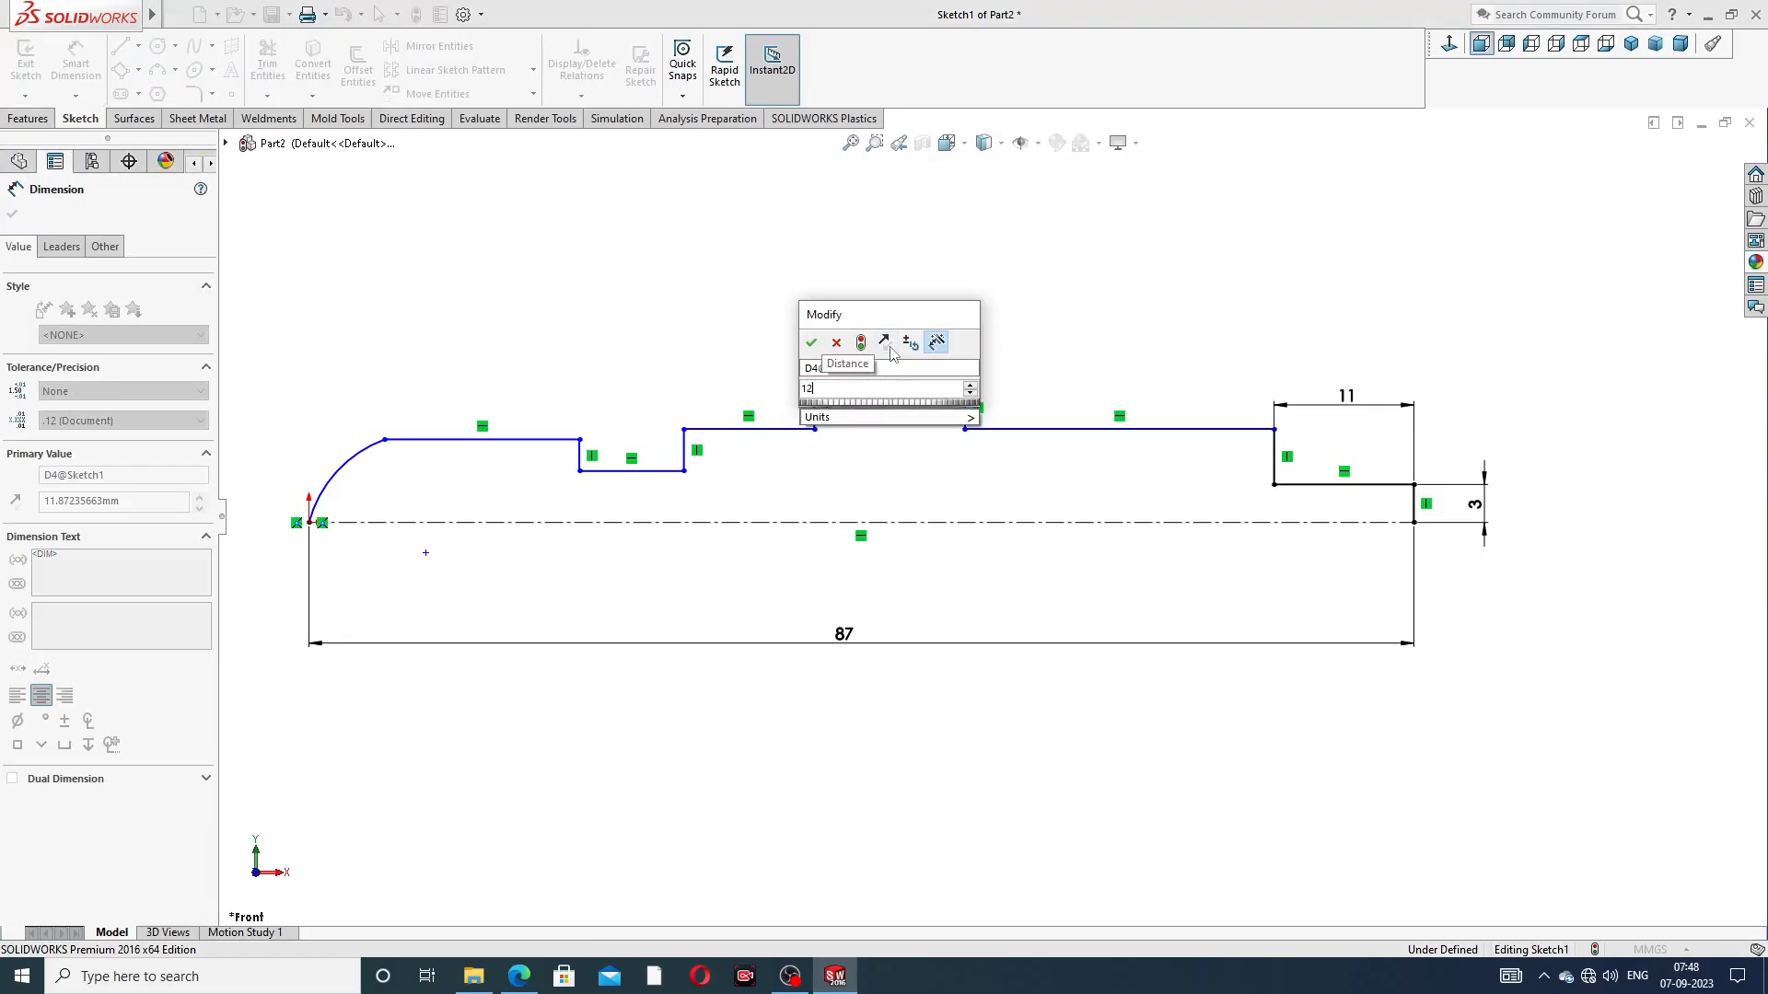
key(Return)
click(990, 299)
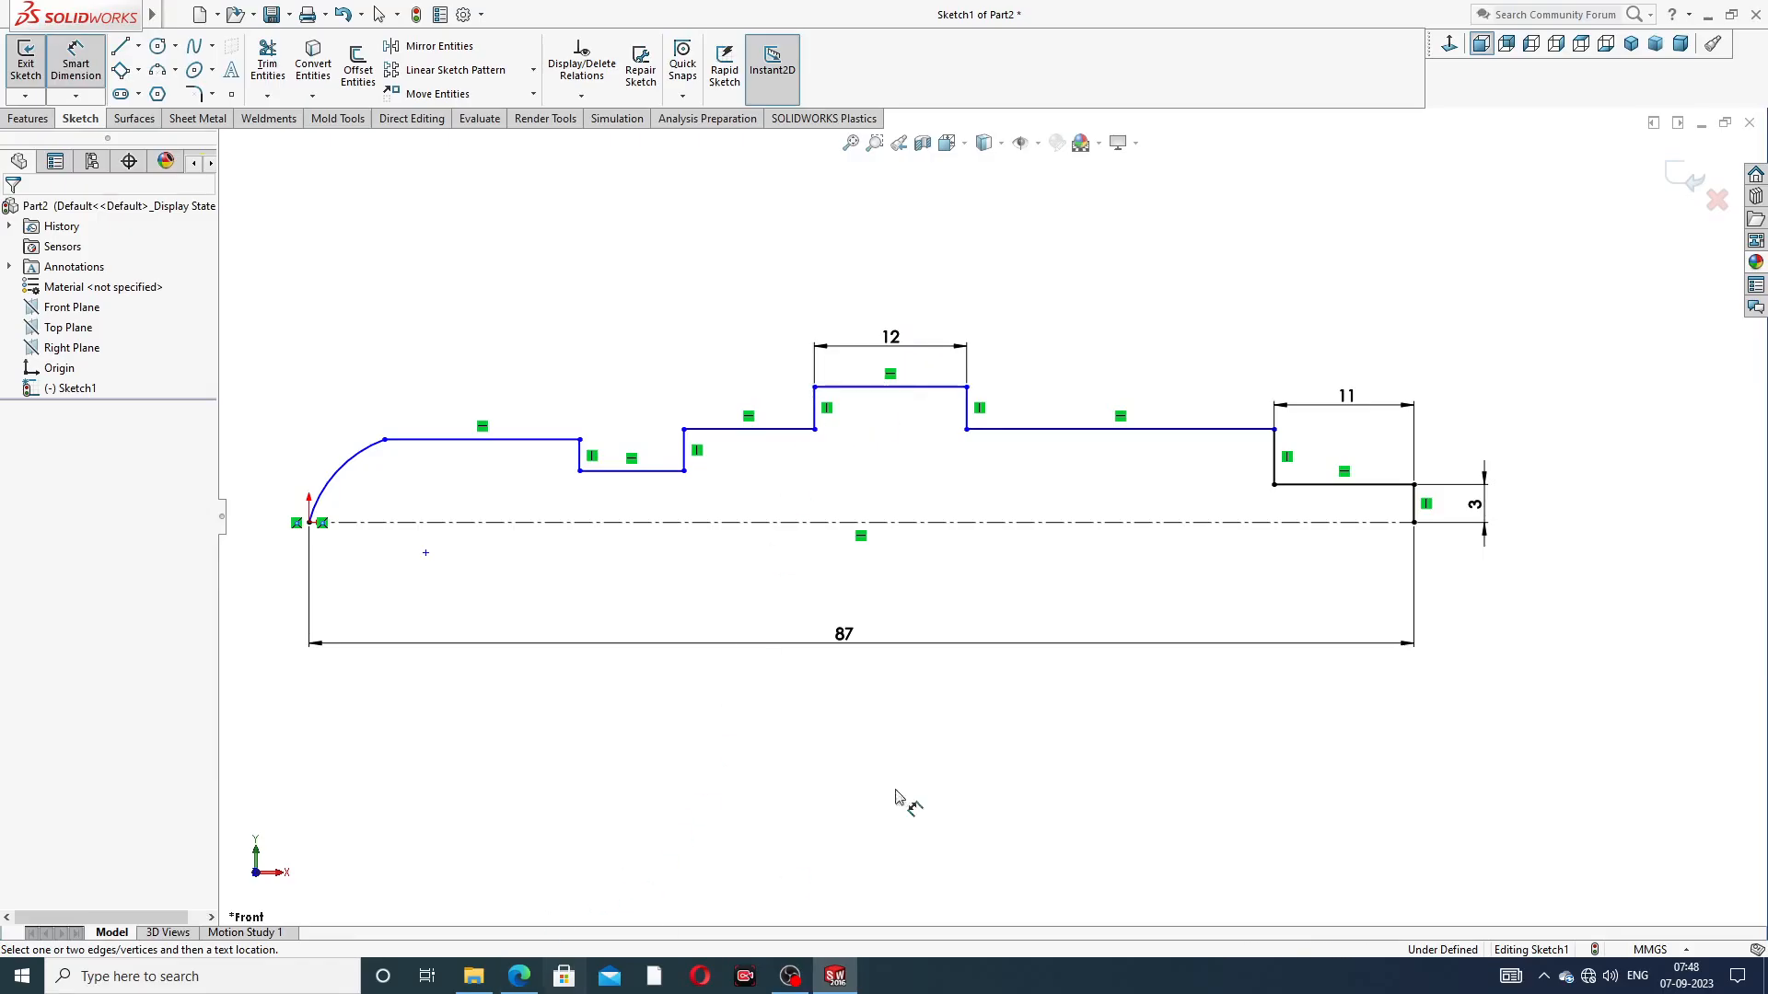
Dimension the long horizontal line between the collar and the stepped-down end to 5 mm above the centerline
click(1119, 429)
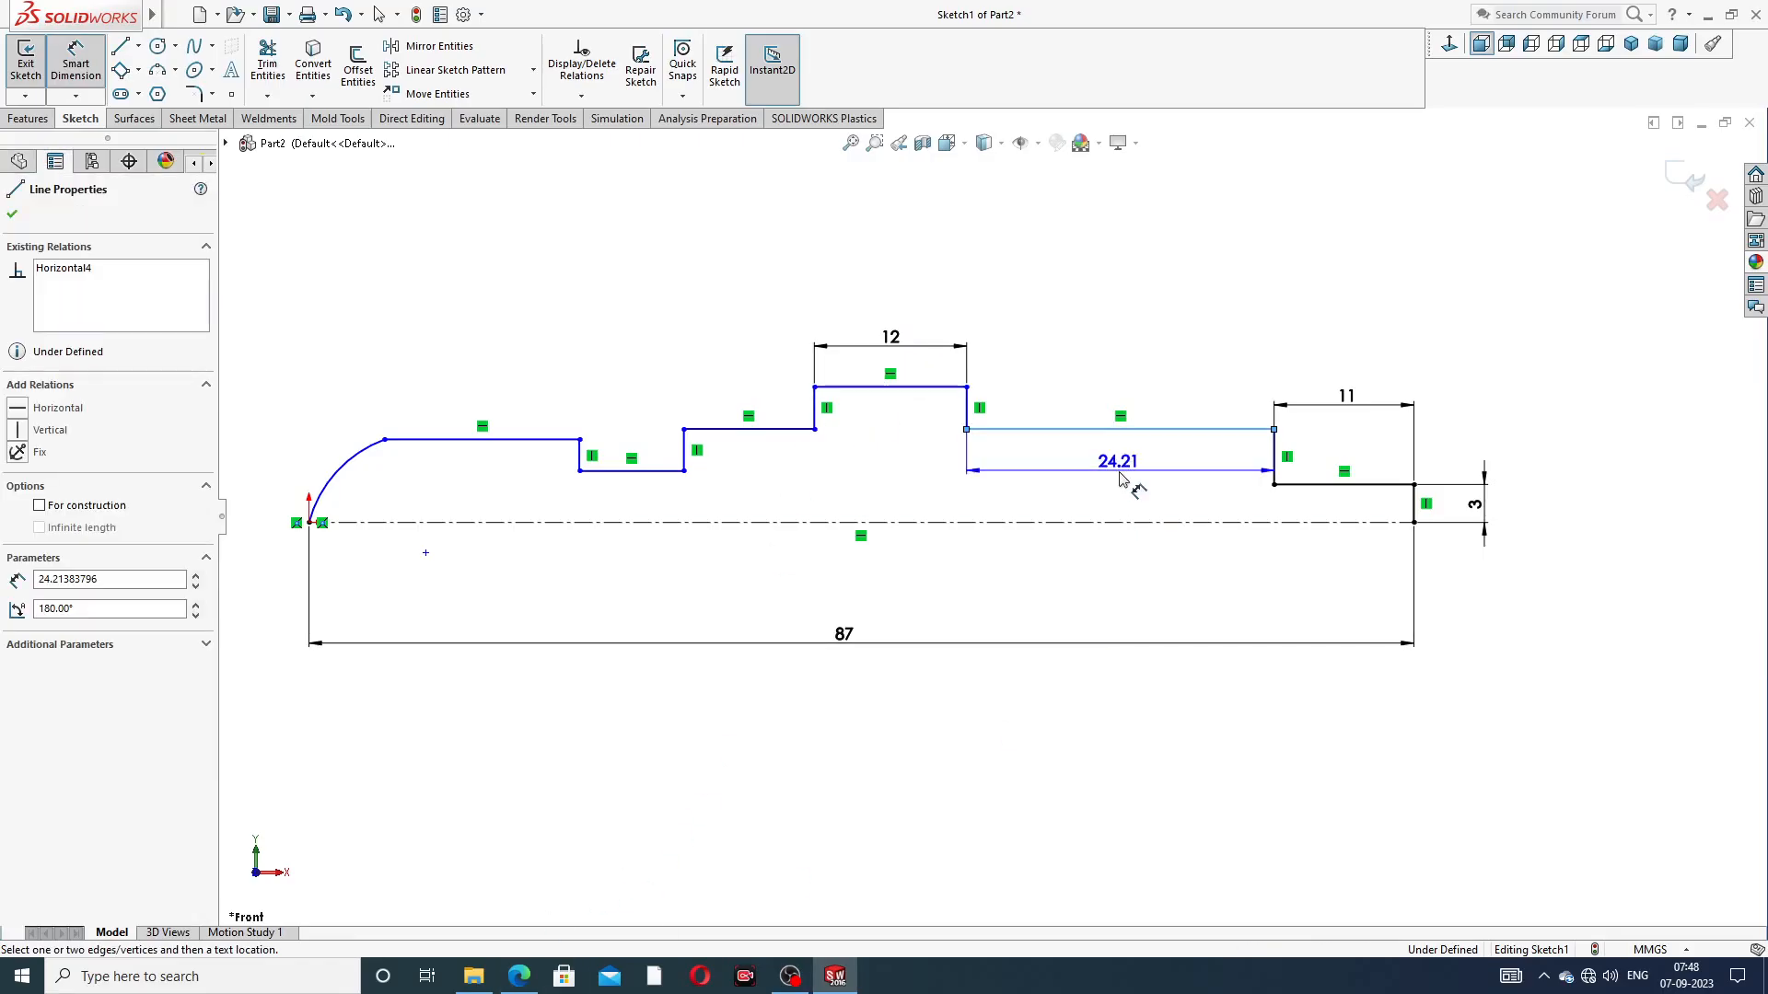
click(1122, 523)
click(1124, 494)
text(5)
key(Return)
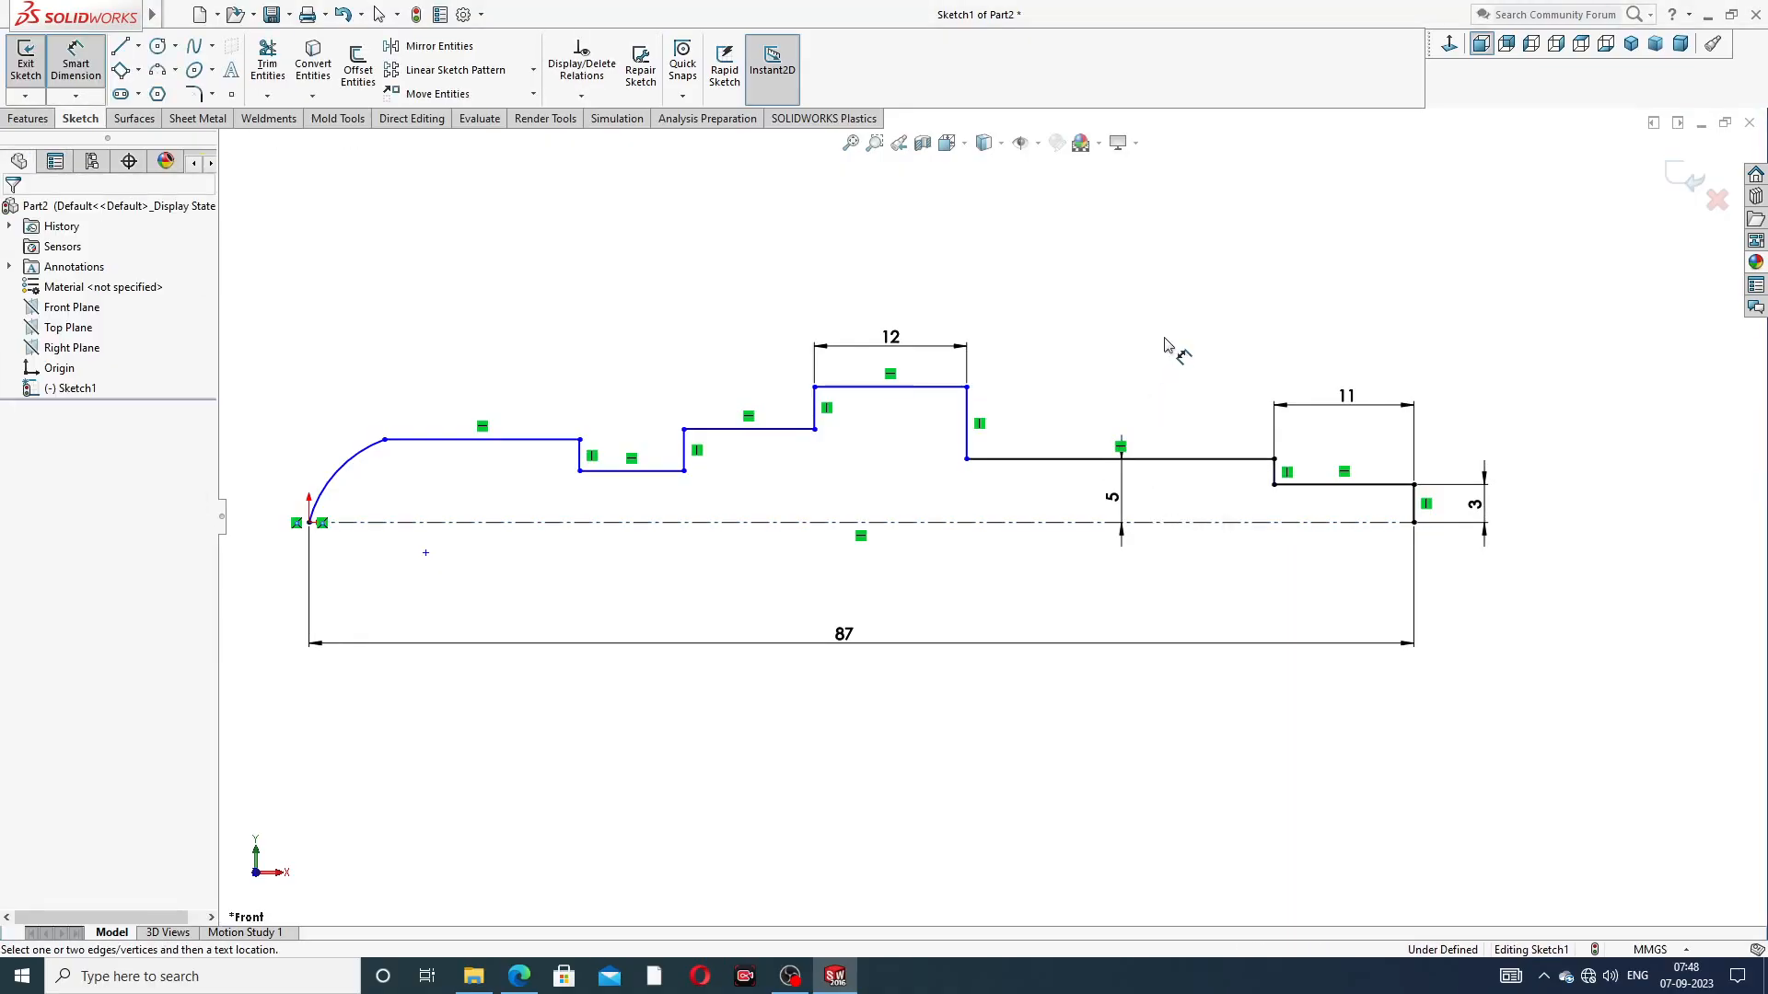
Dimension the collar's horizontal line to 7 mm above the centerline
click(954, 387)
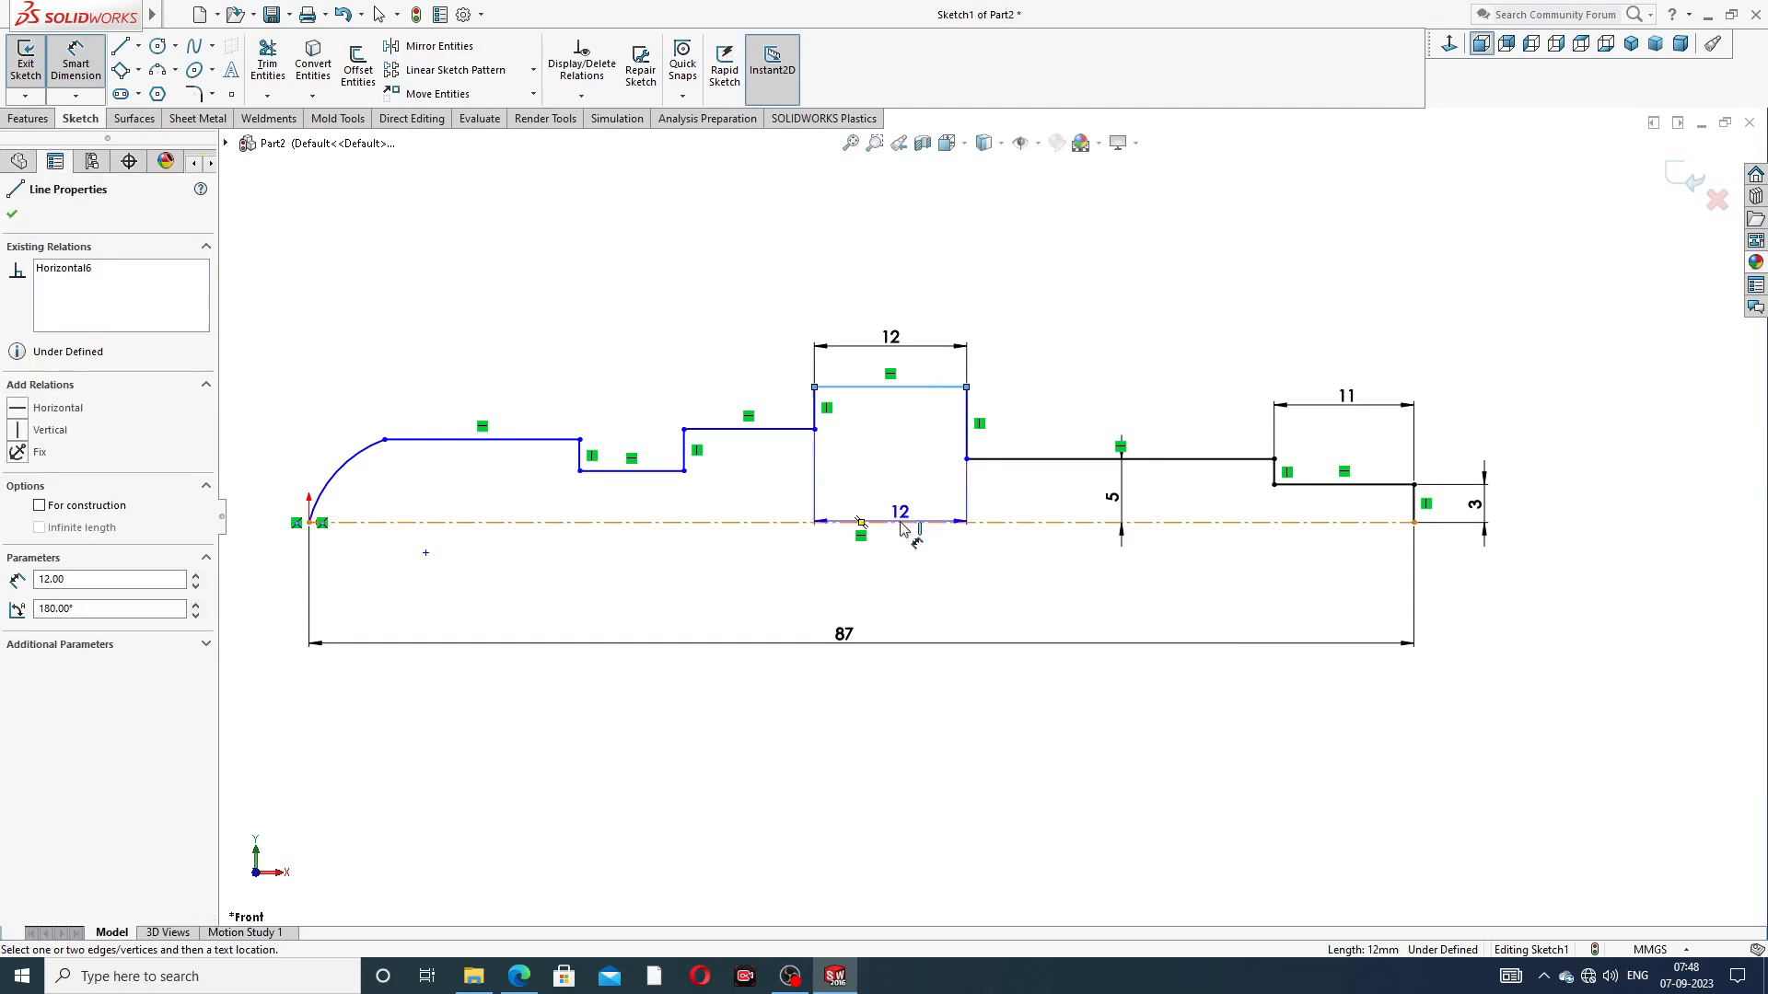
click(903, 493)
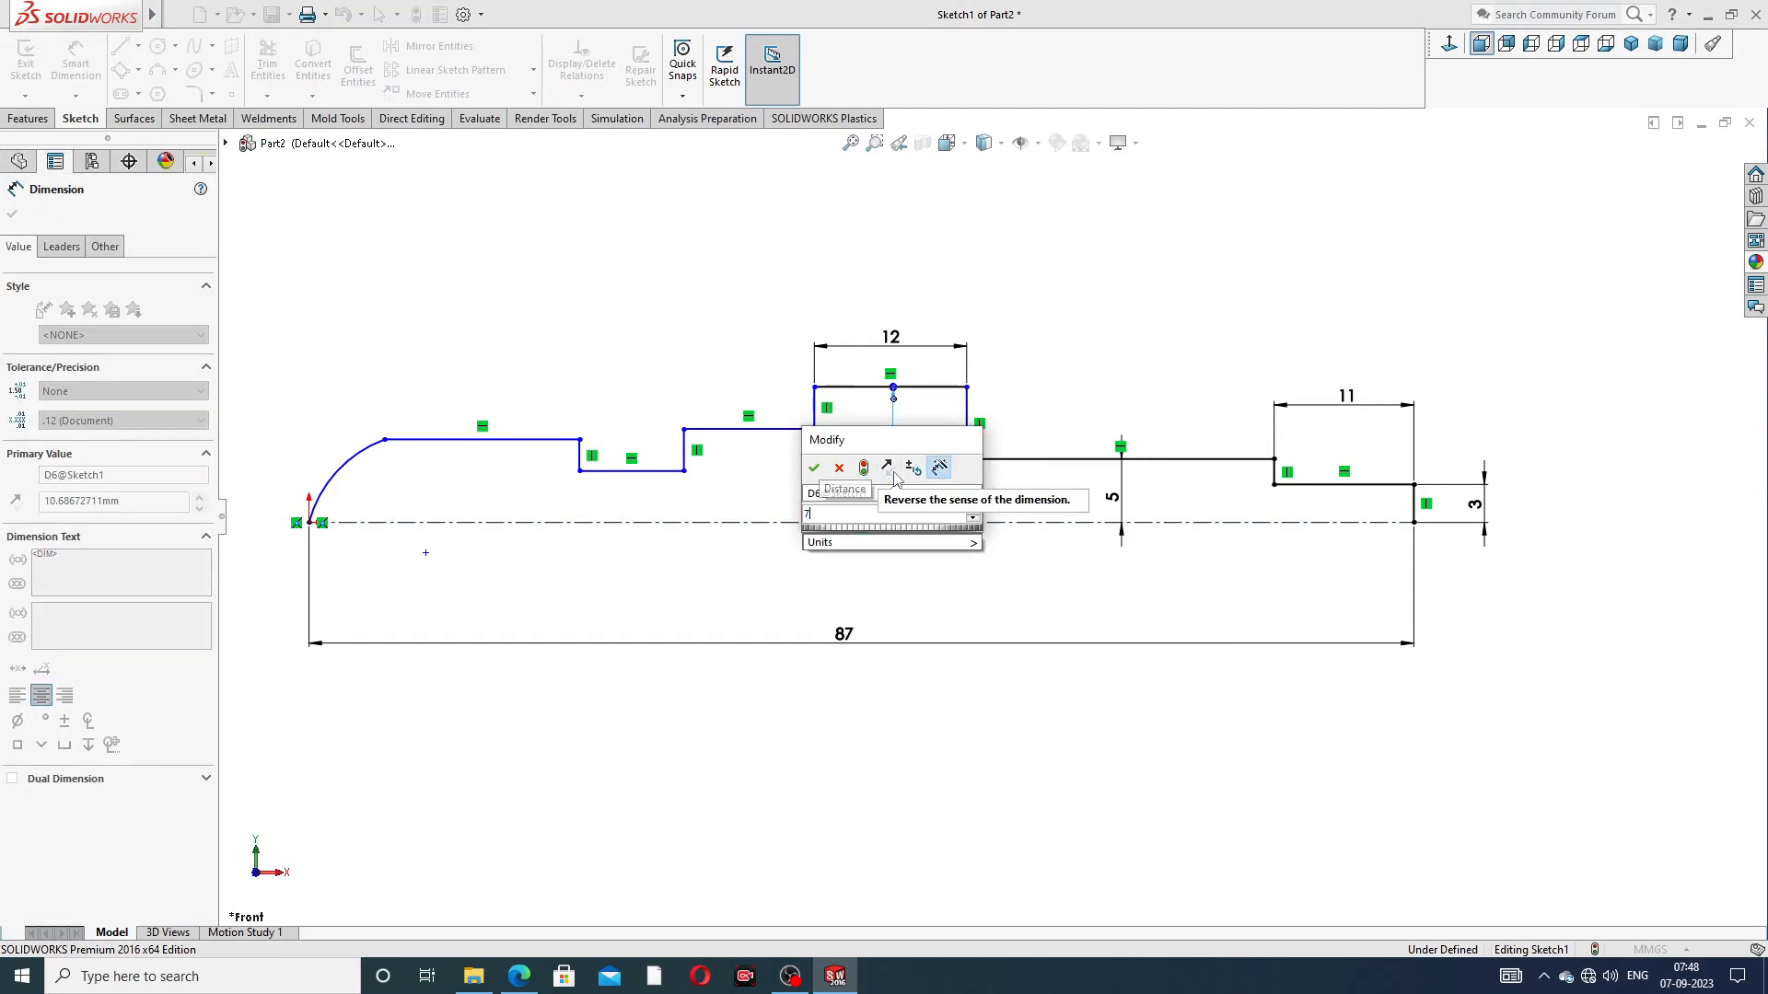
text(7)
key(Return)
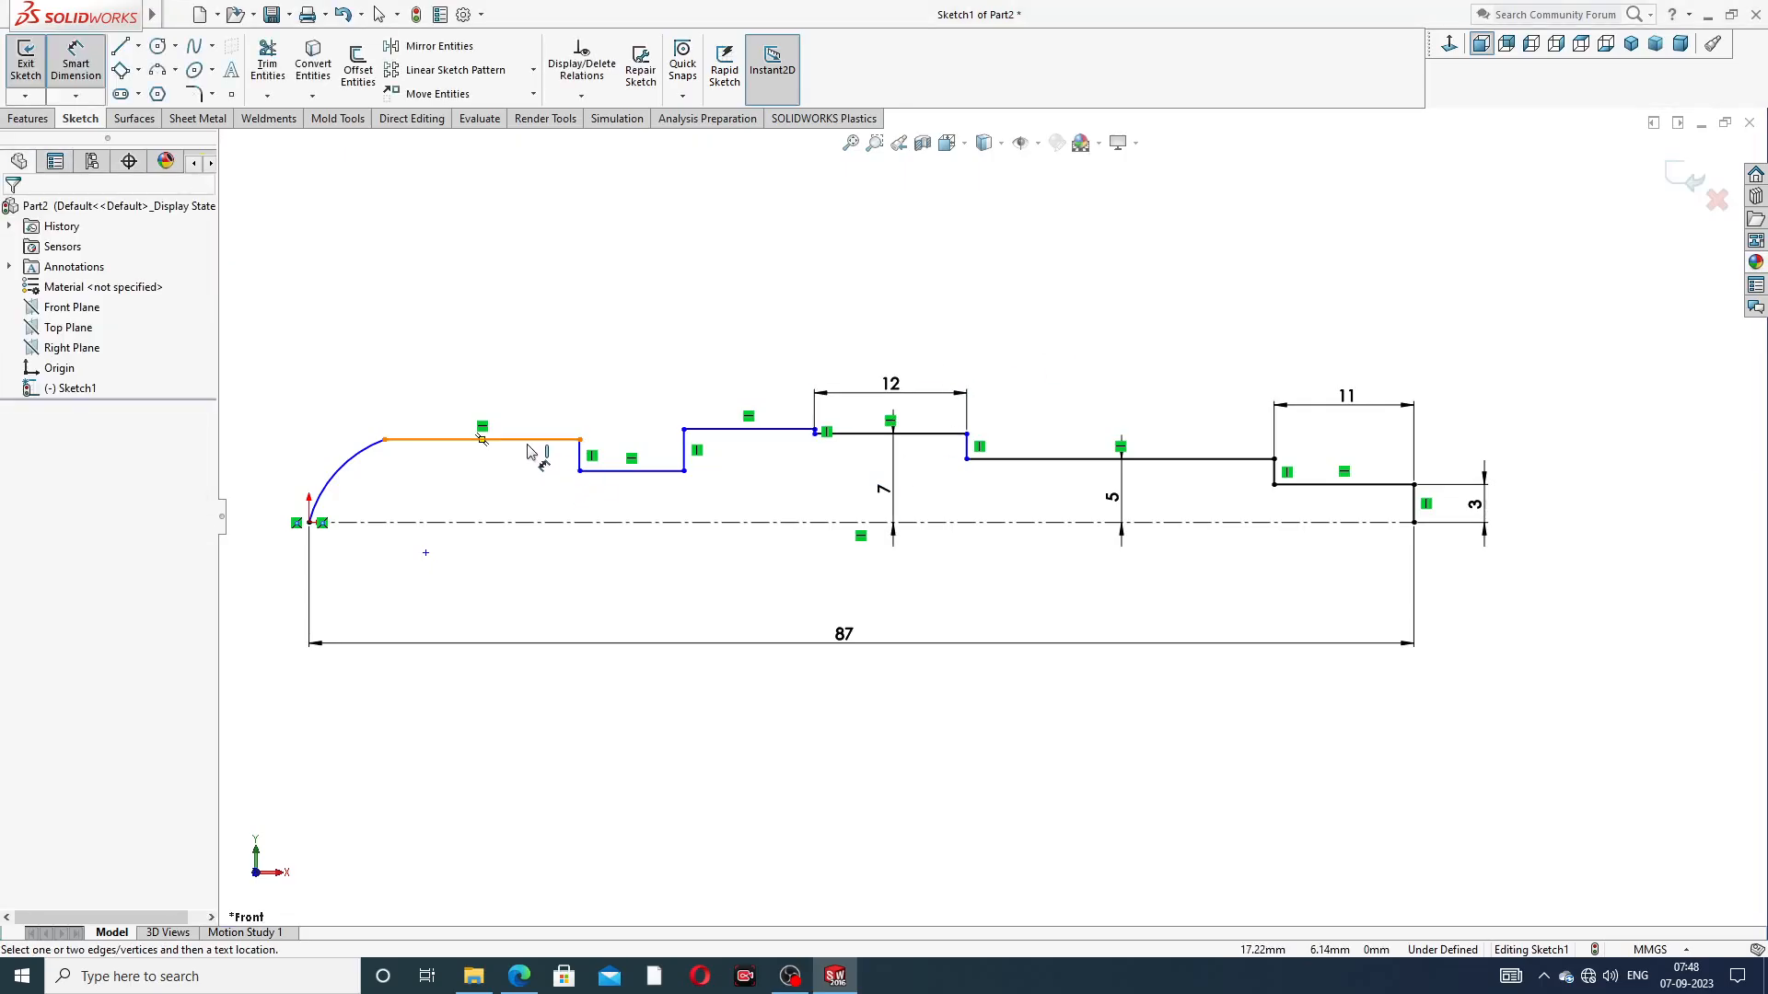
Dimension the horizontal line next to the arc to 4 mm above the centerline and leave the dimension command
click(536, 446)
click(508, 522)
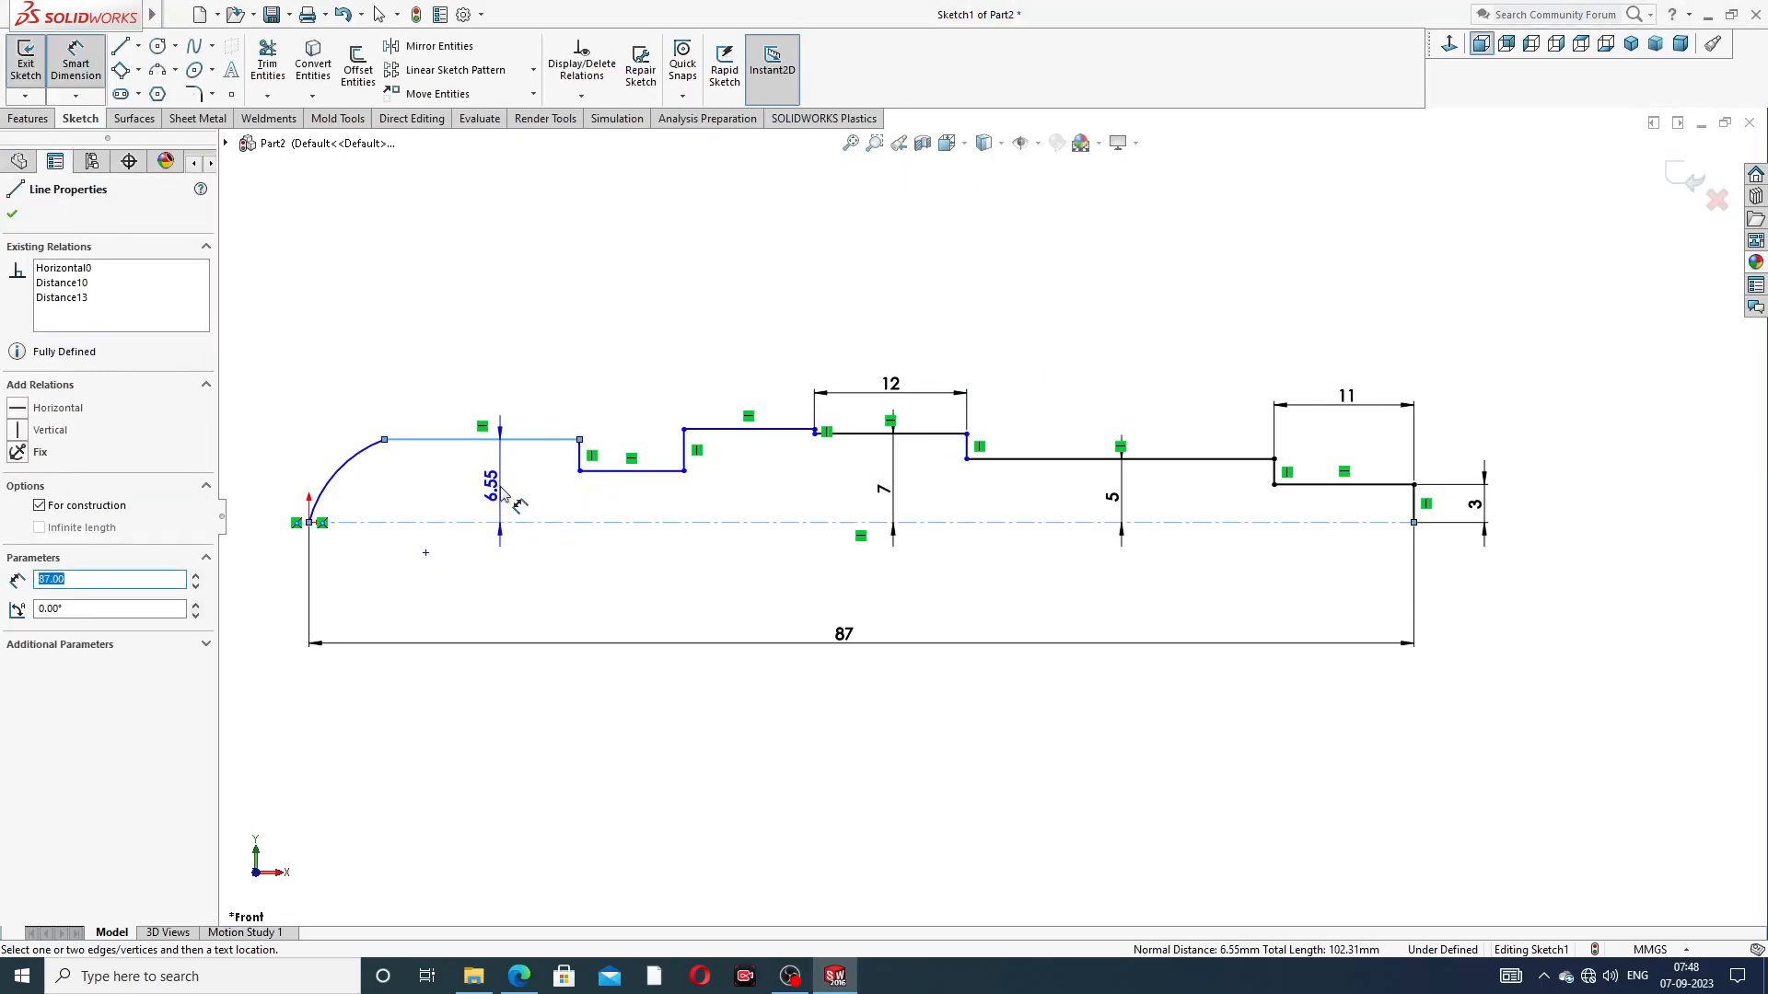
click(504, 495)
text(4)
key(Return)
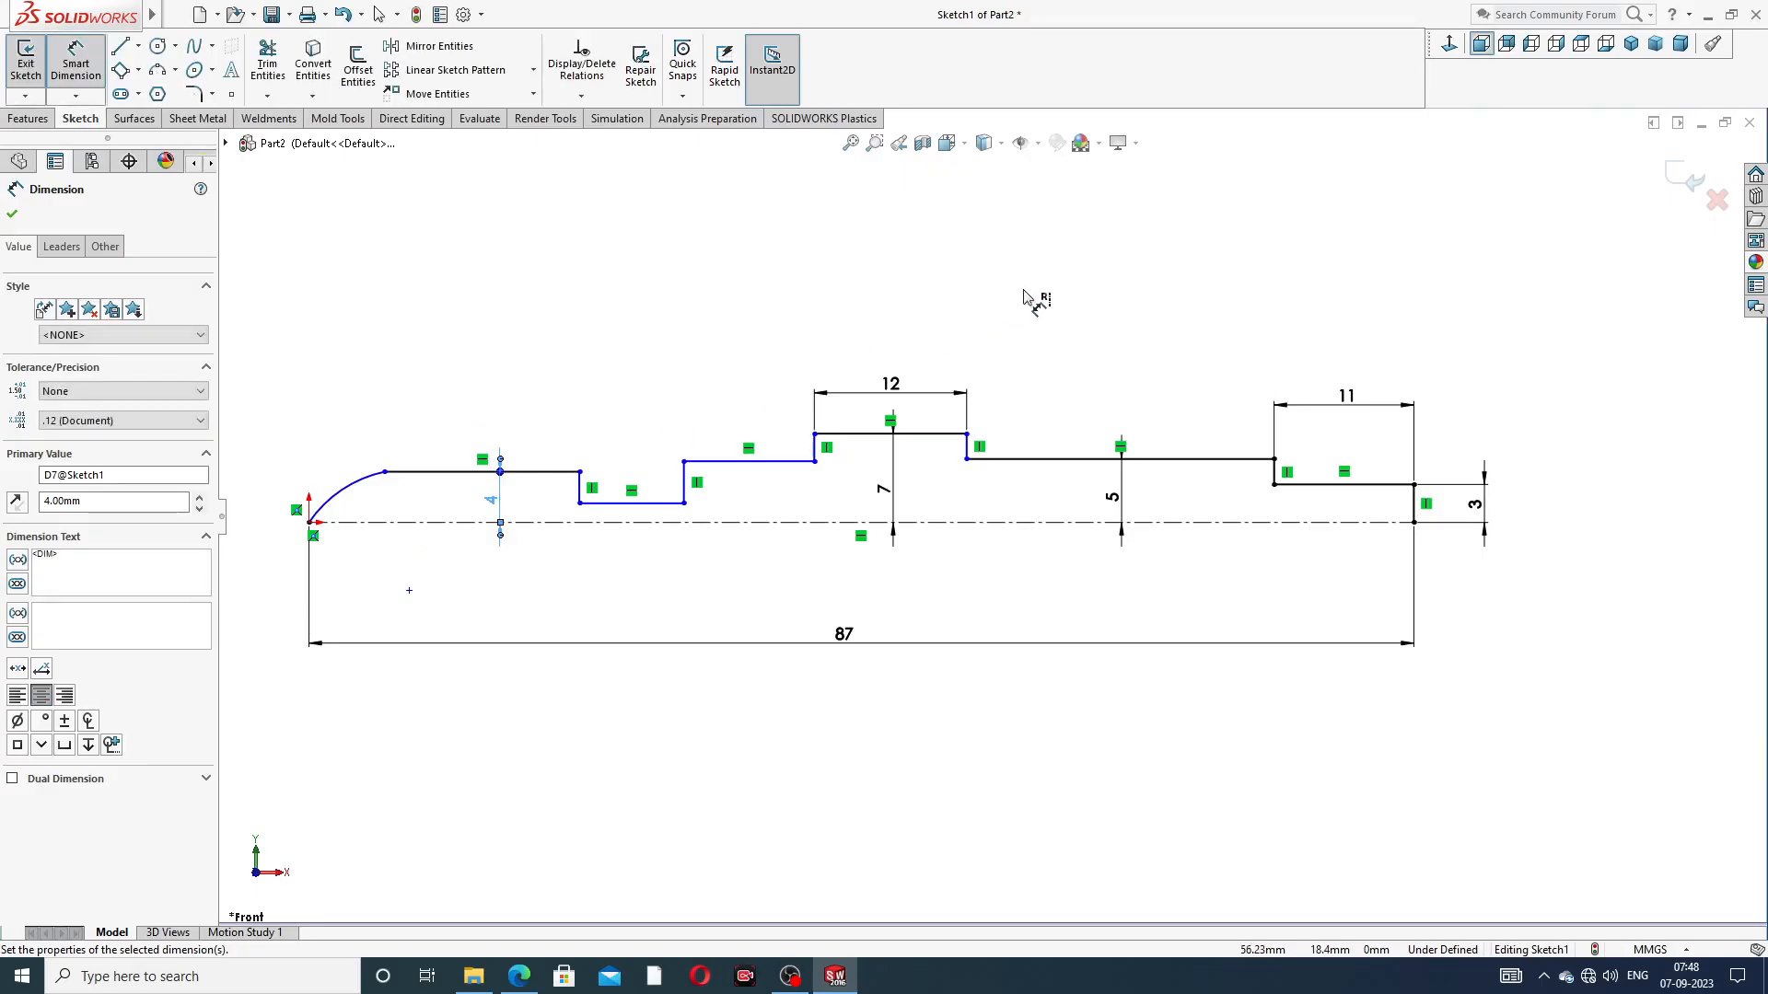
right_click(1119, 250)
click(1163, 275)
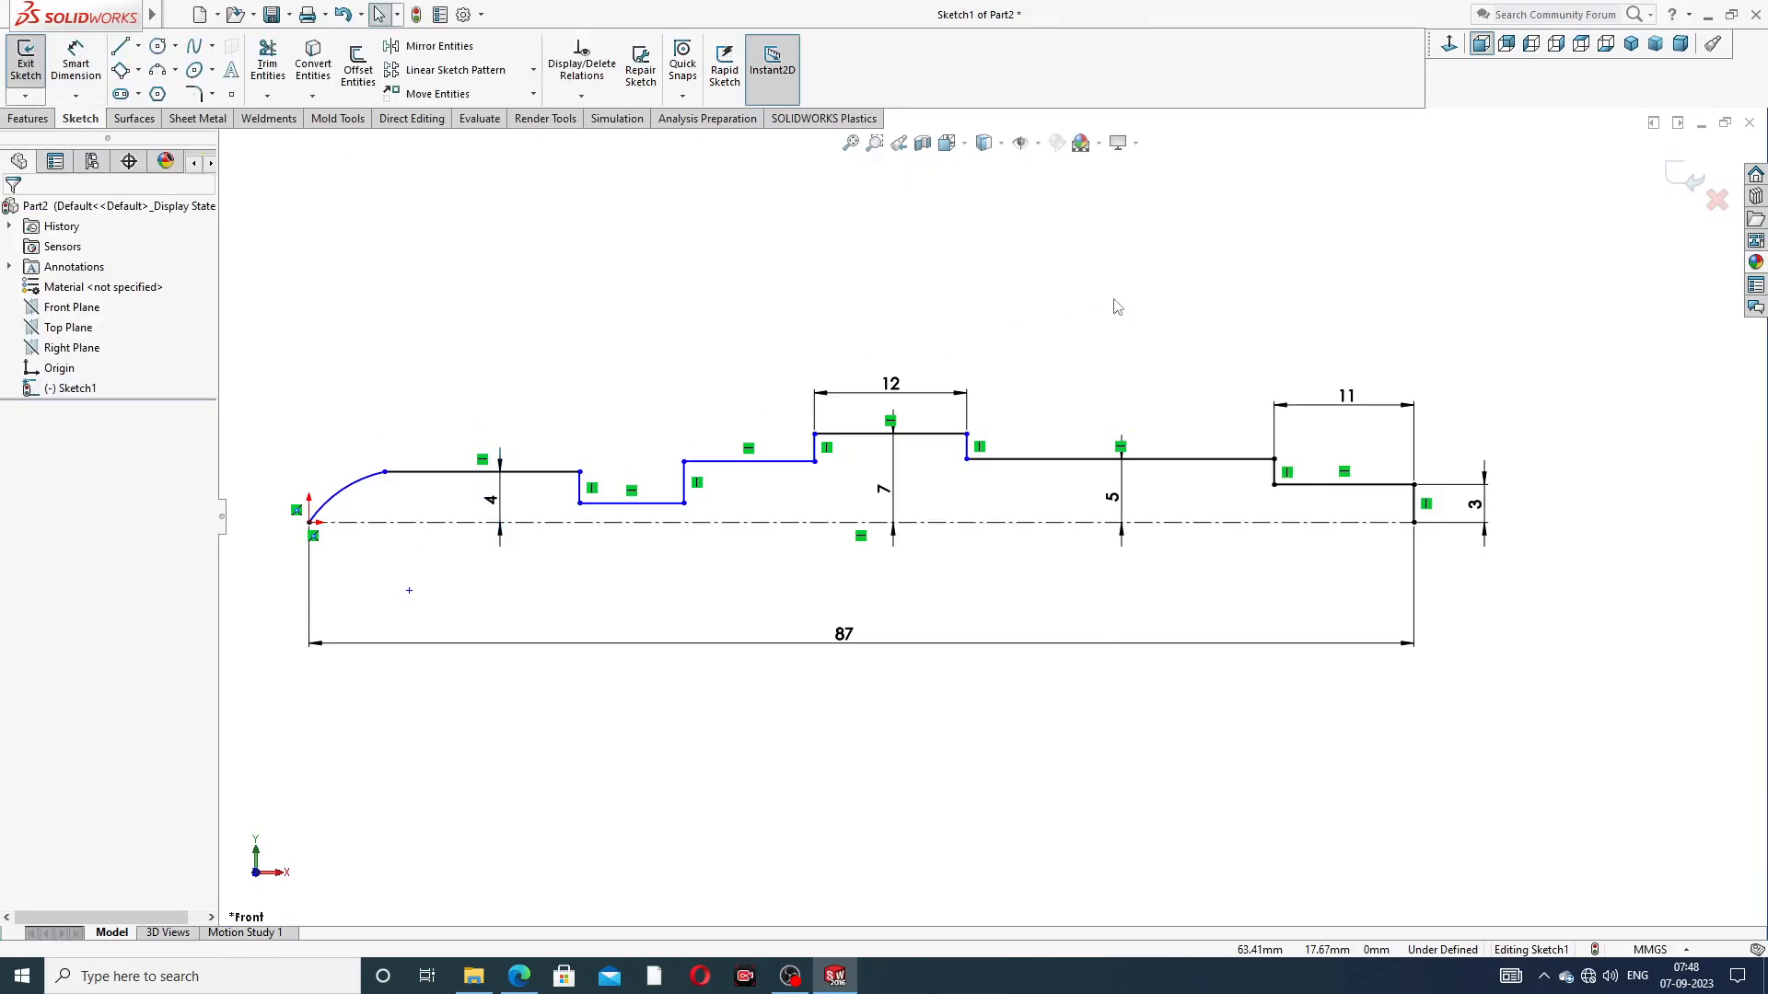
Try to make the long horizontal line, the line between collar and groove, and the line next to the arc collinear
click(1066, 460)
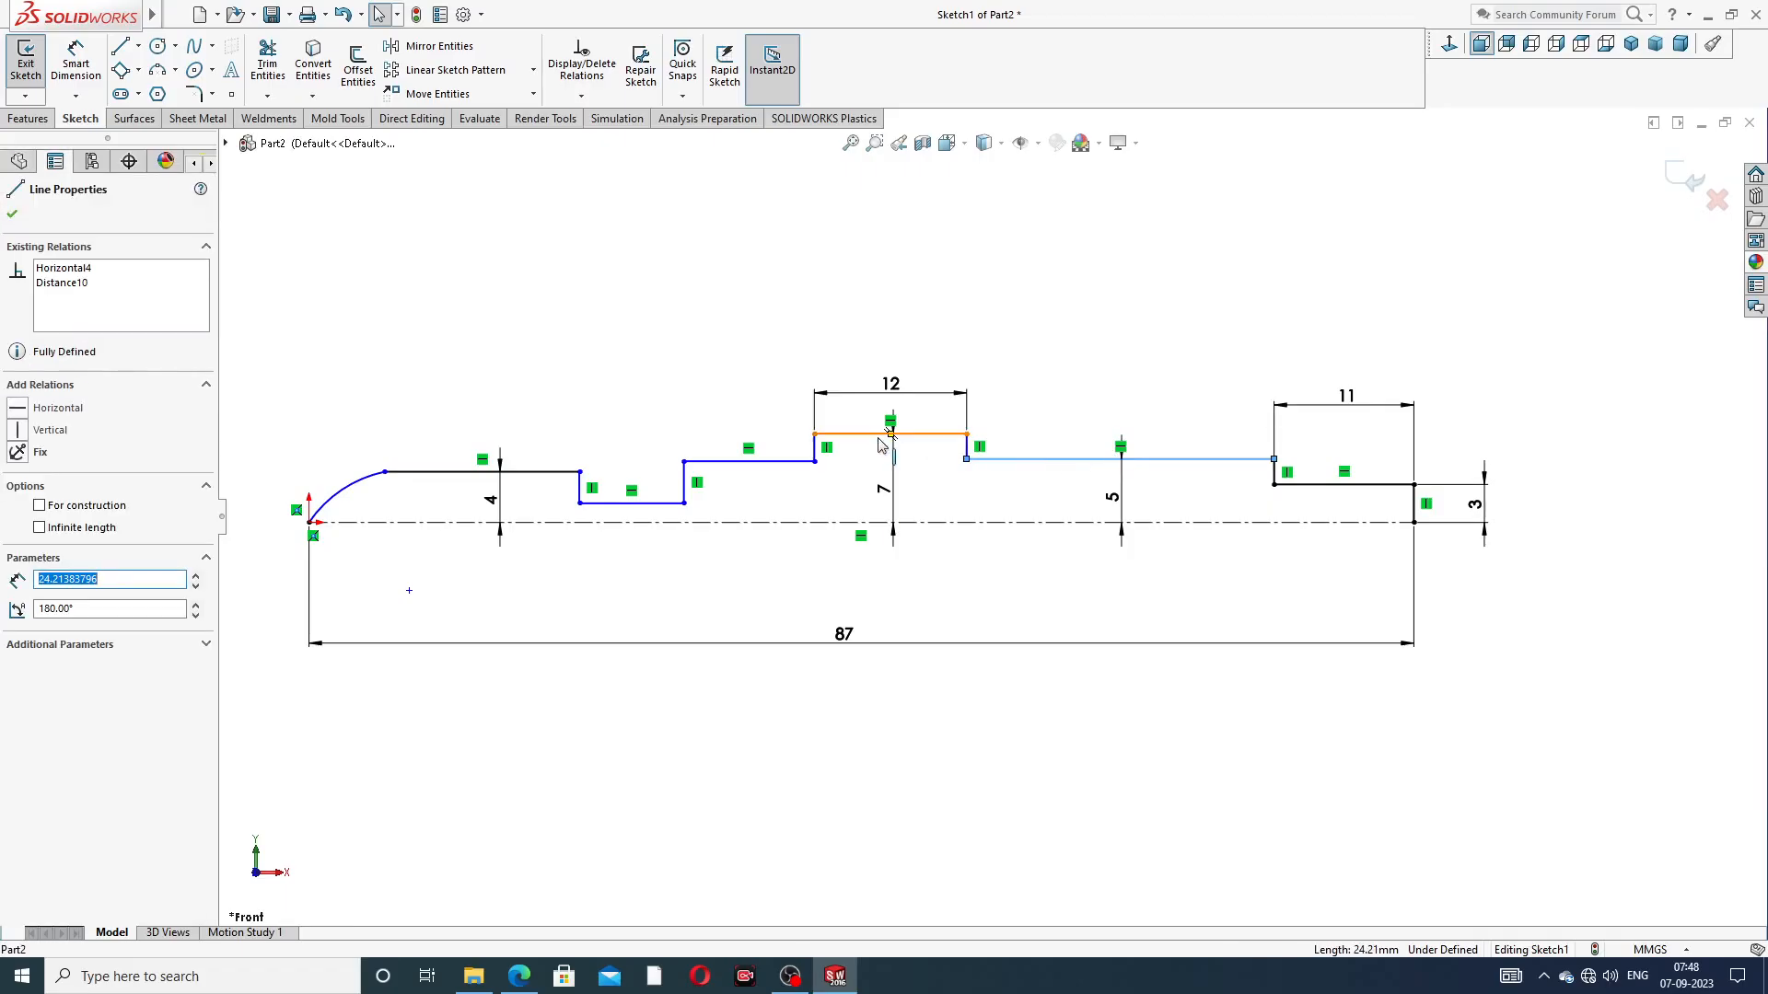
ctrl+click(792, 460)
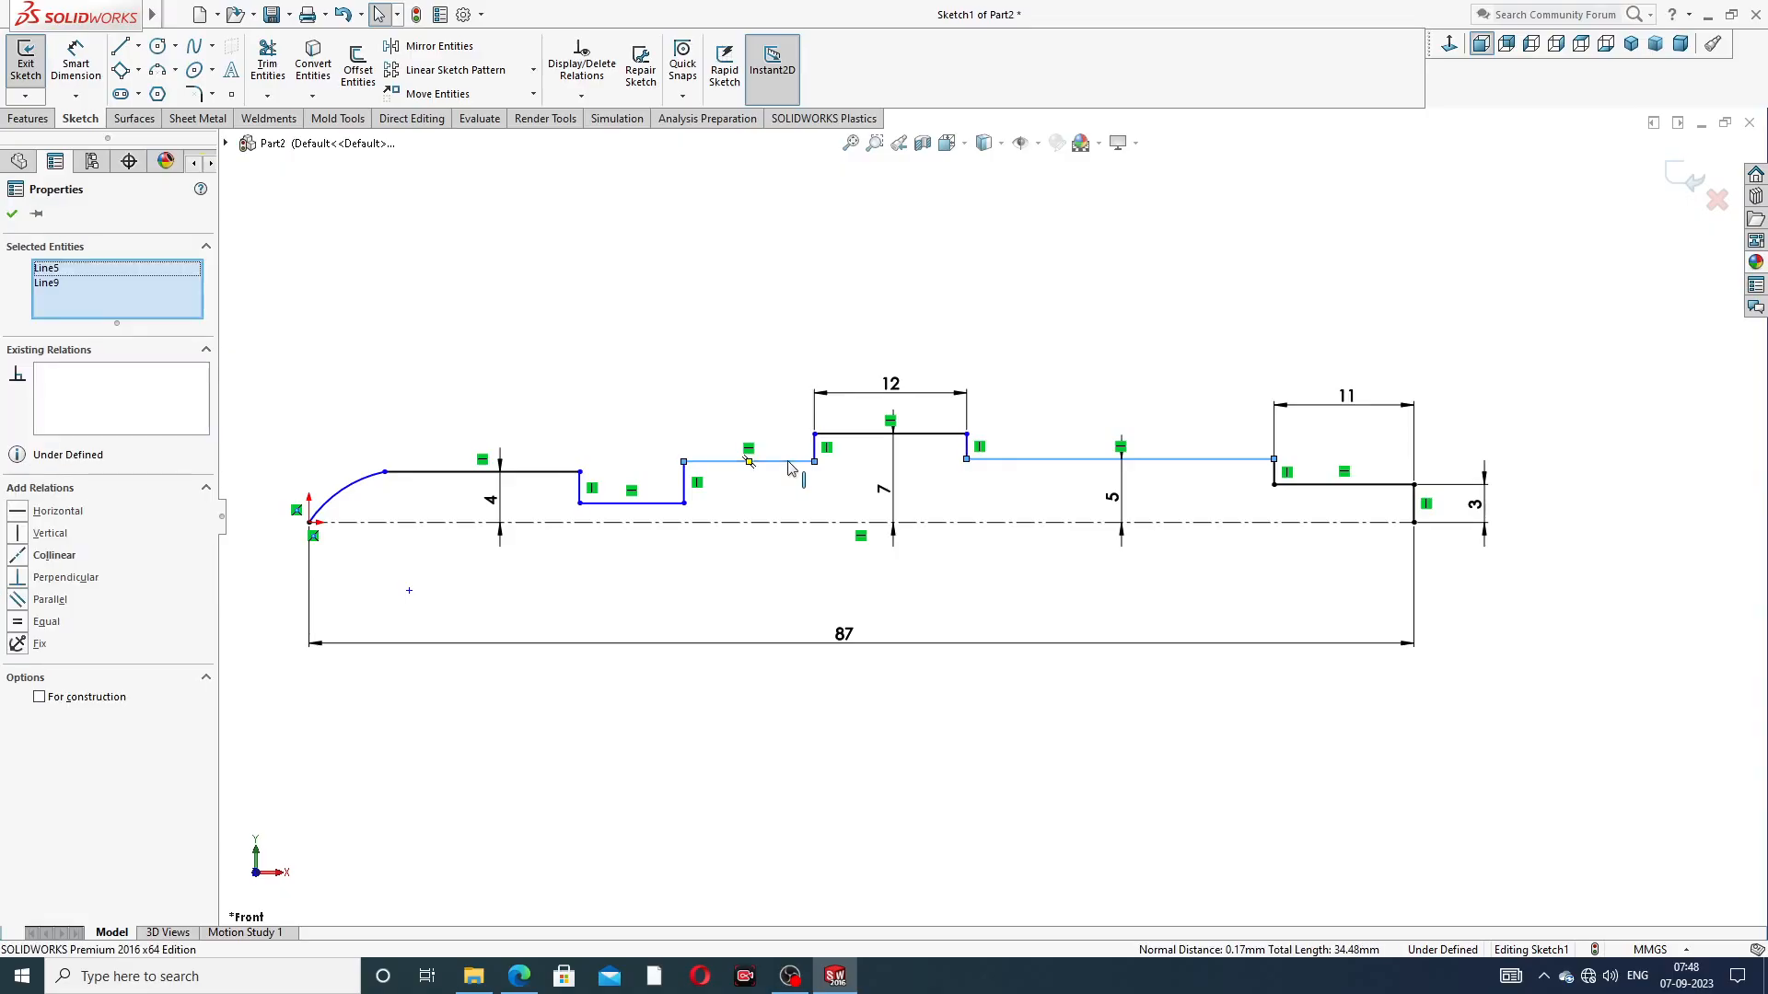
ctrl+click(550, 472)
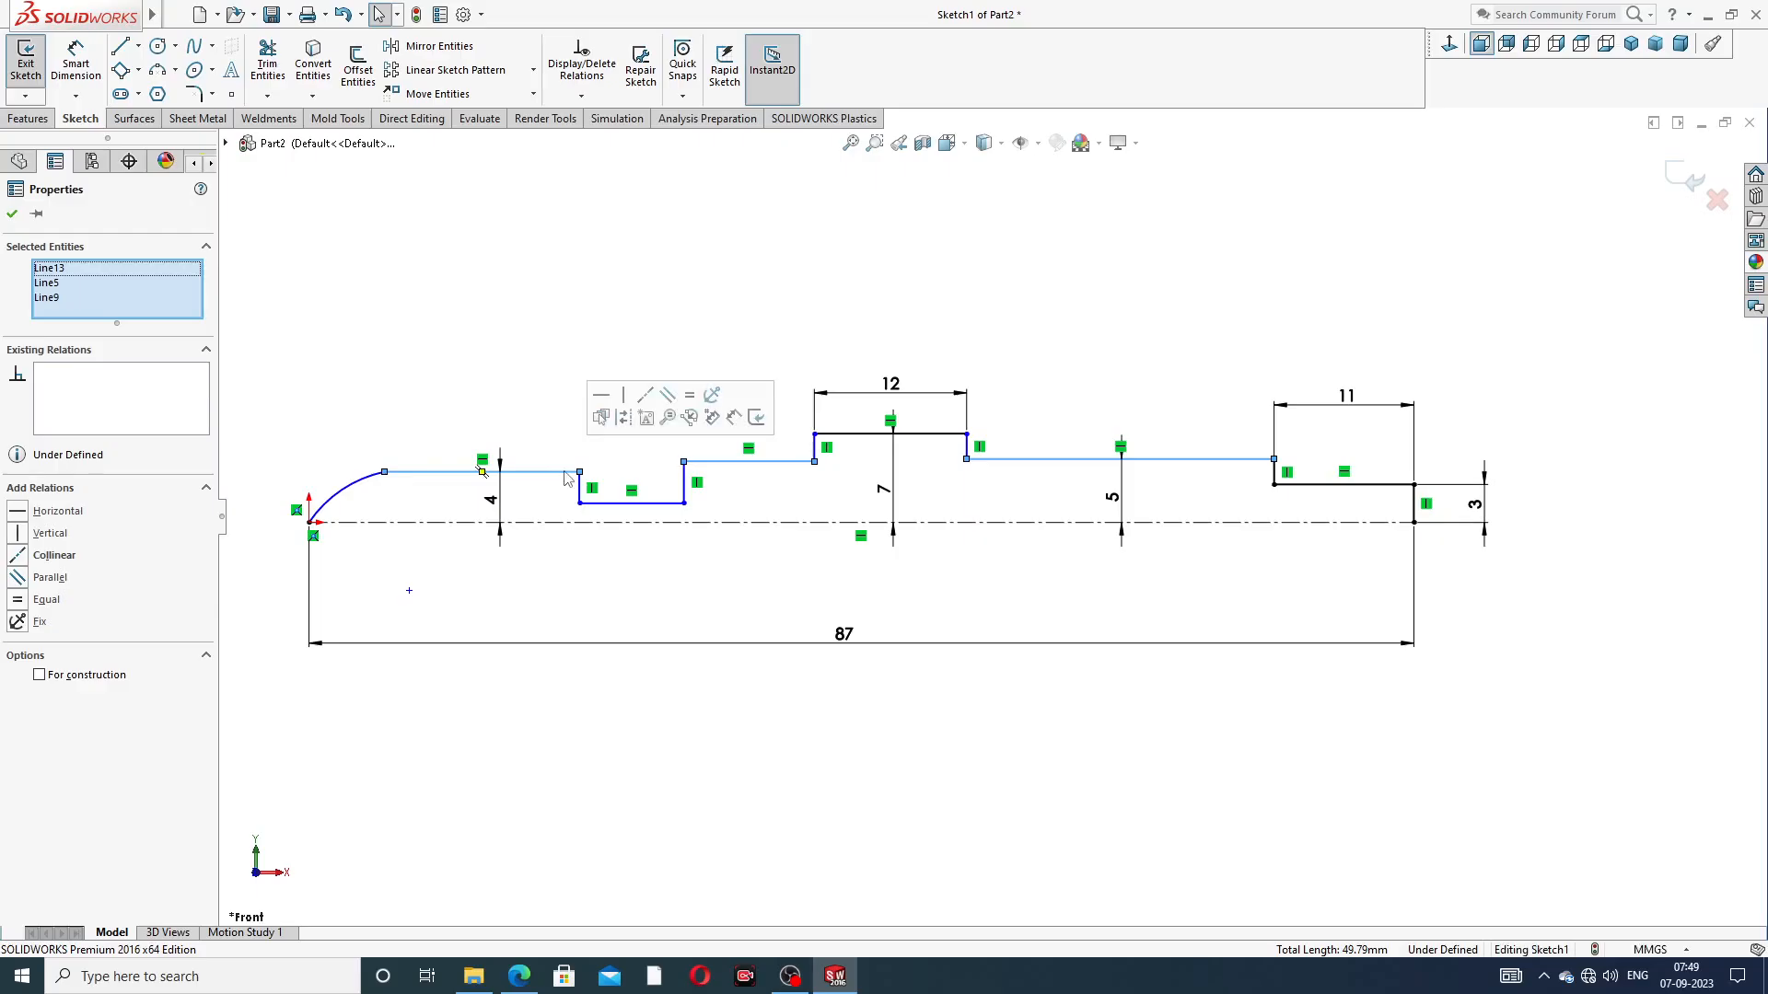
click(647, 395)
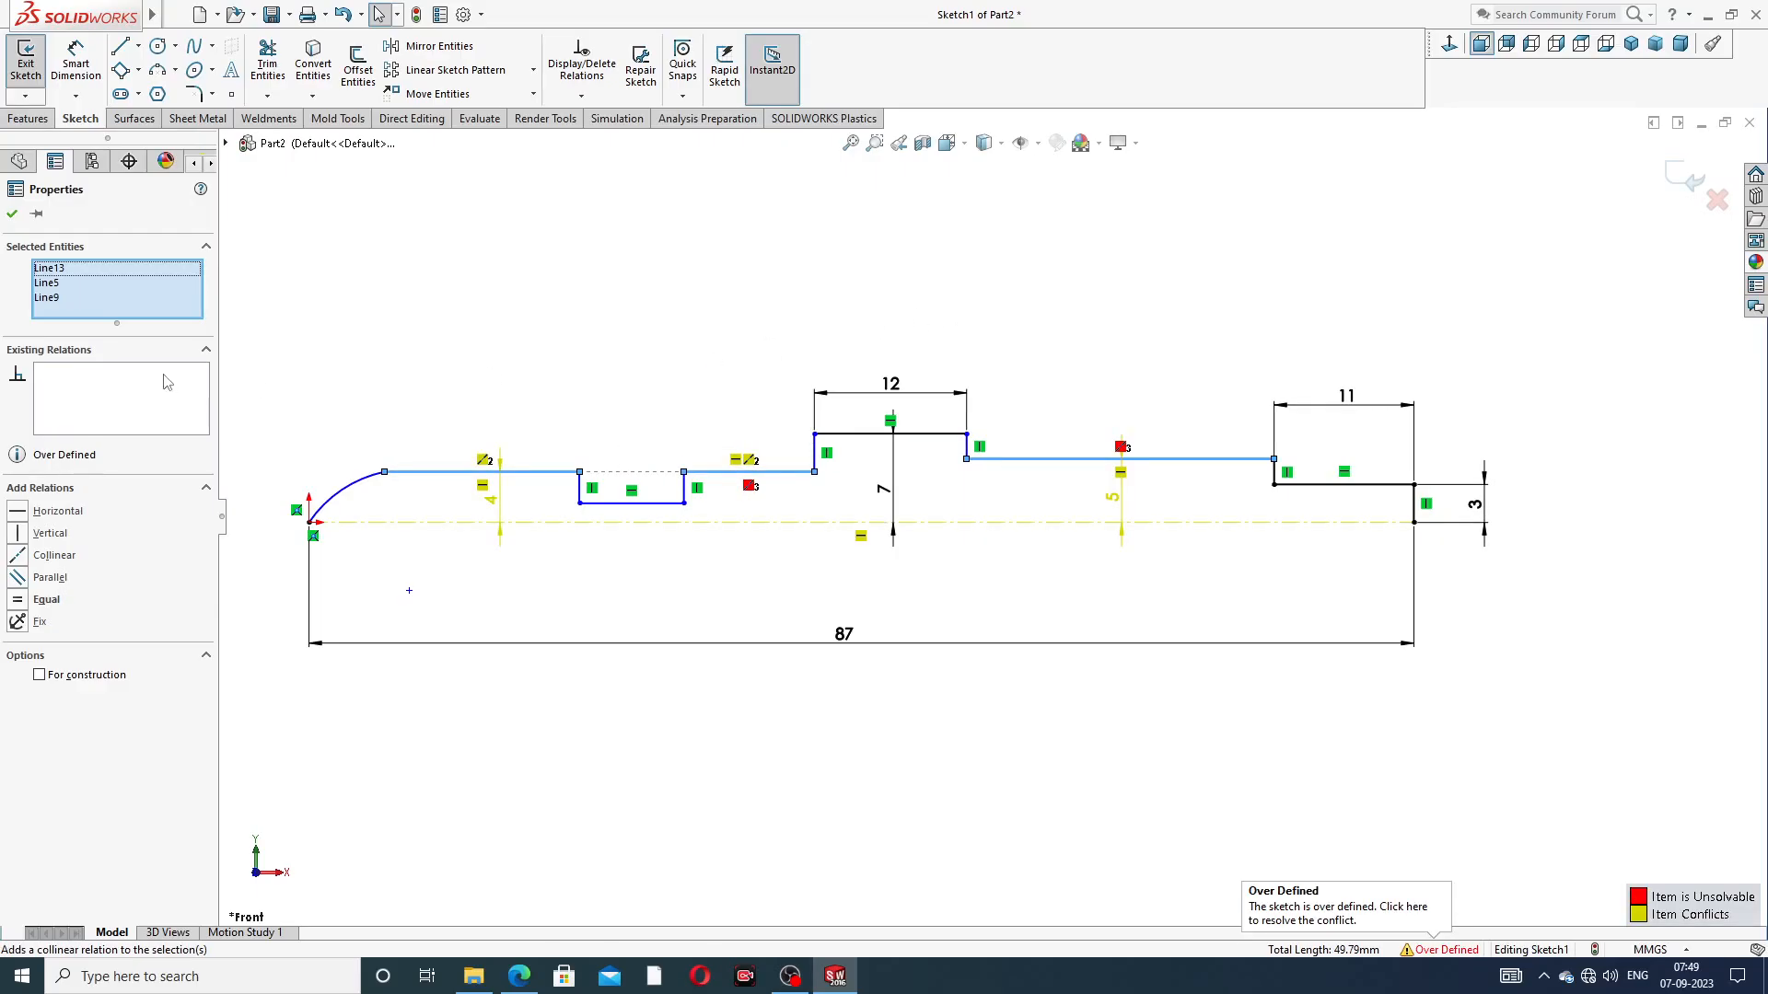
key(Escape)
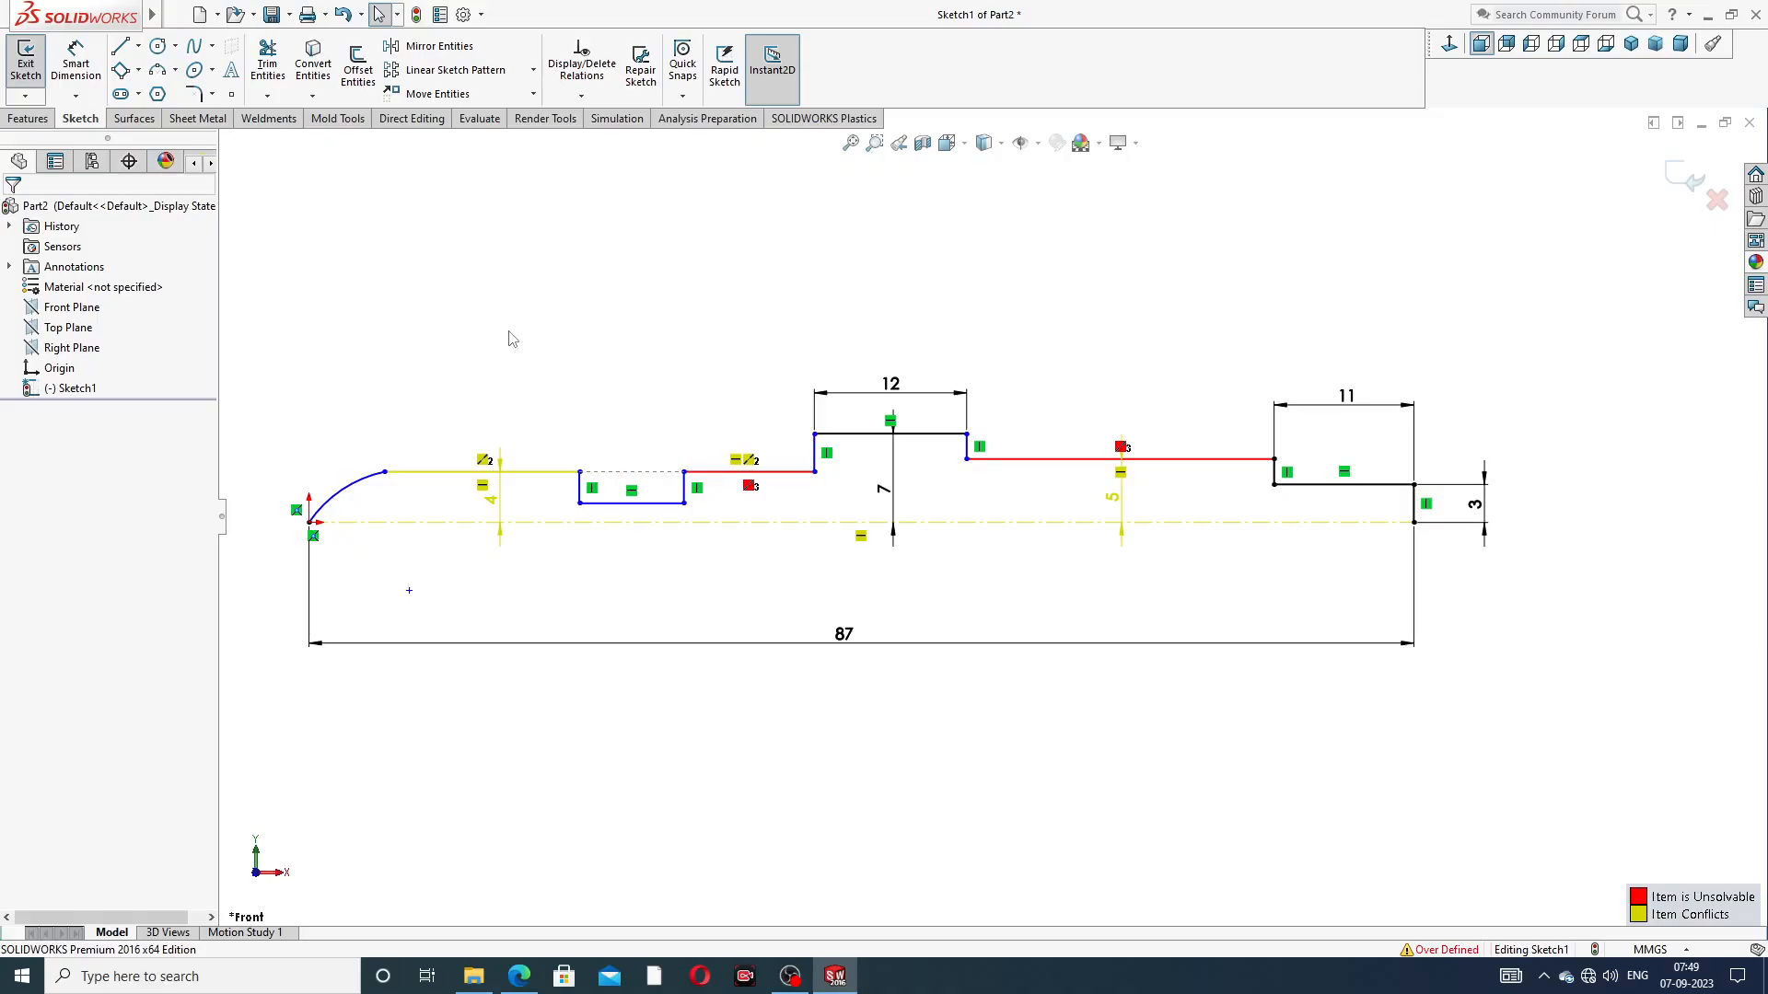
Undo the collinear relation, the height dimensions of the arc-side line and collar, and the long line's last height change
key(ctrl+z)
key(Escape)
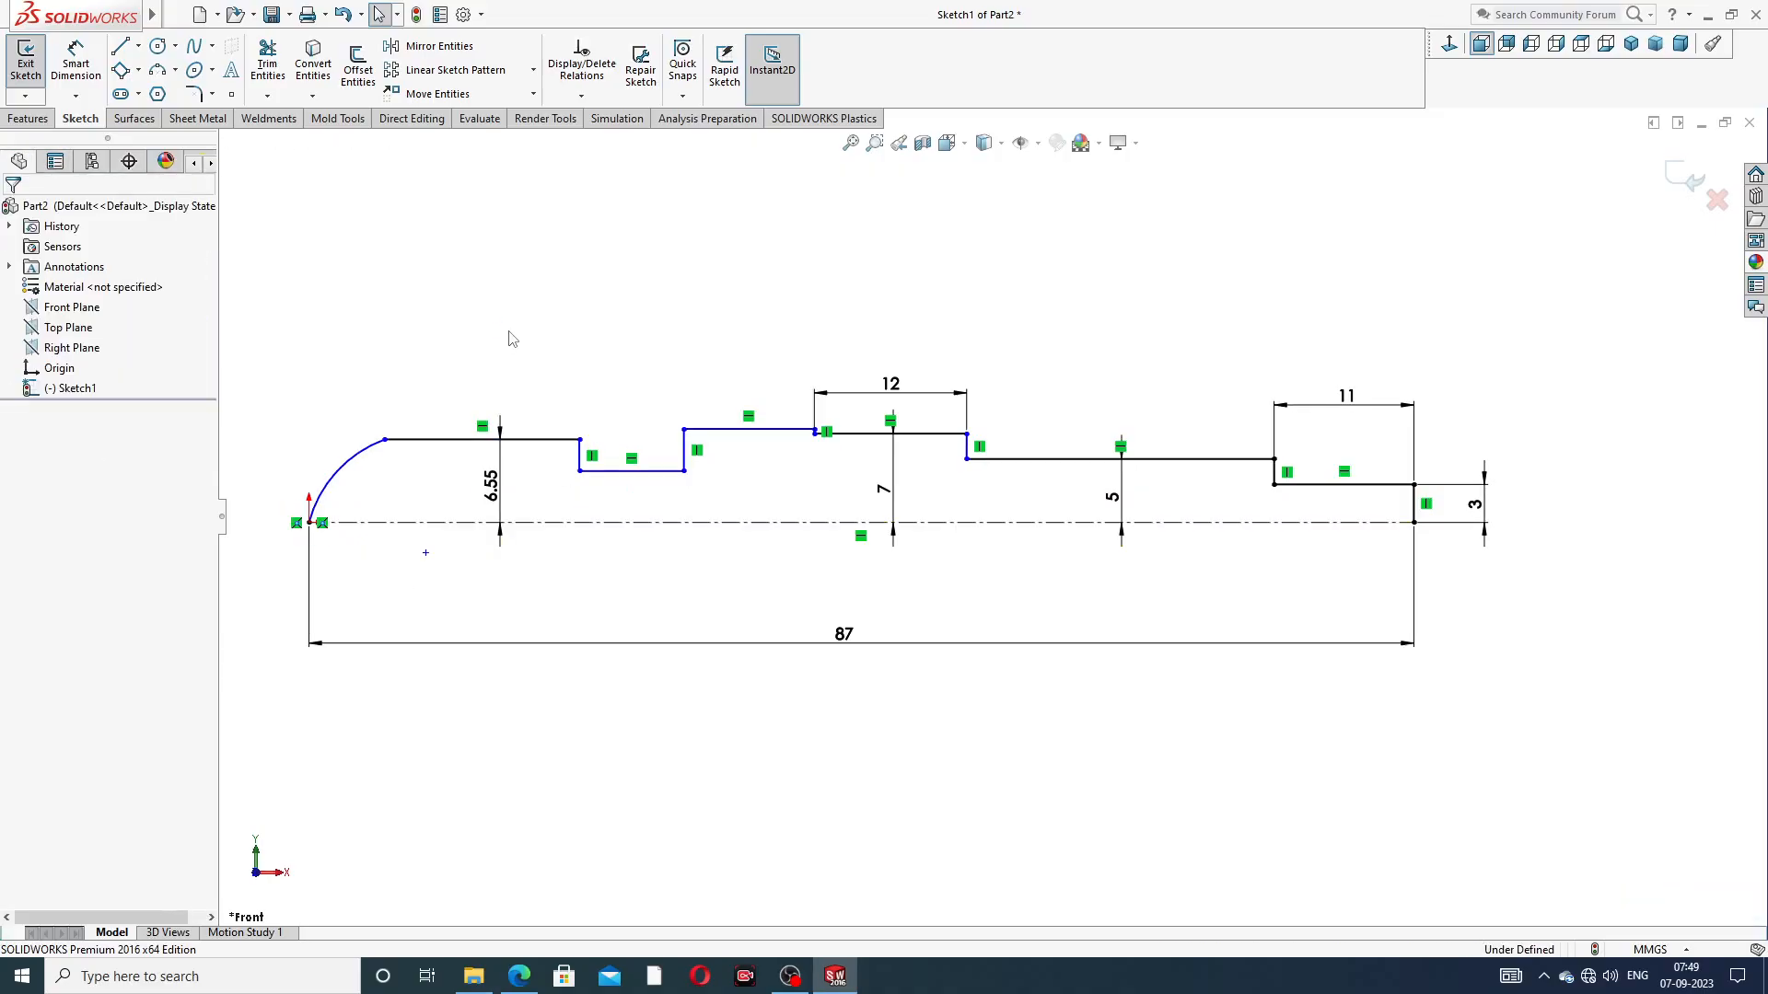
key(ctrl+z)
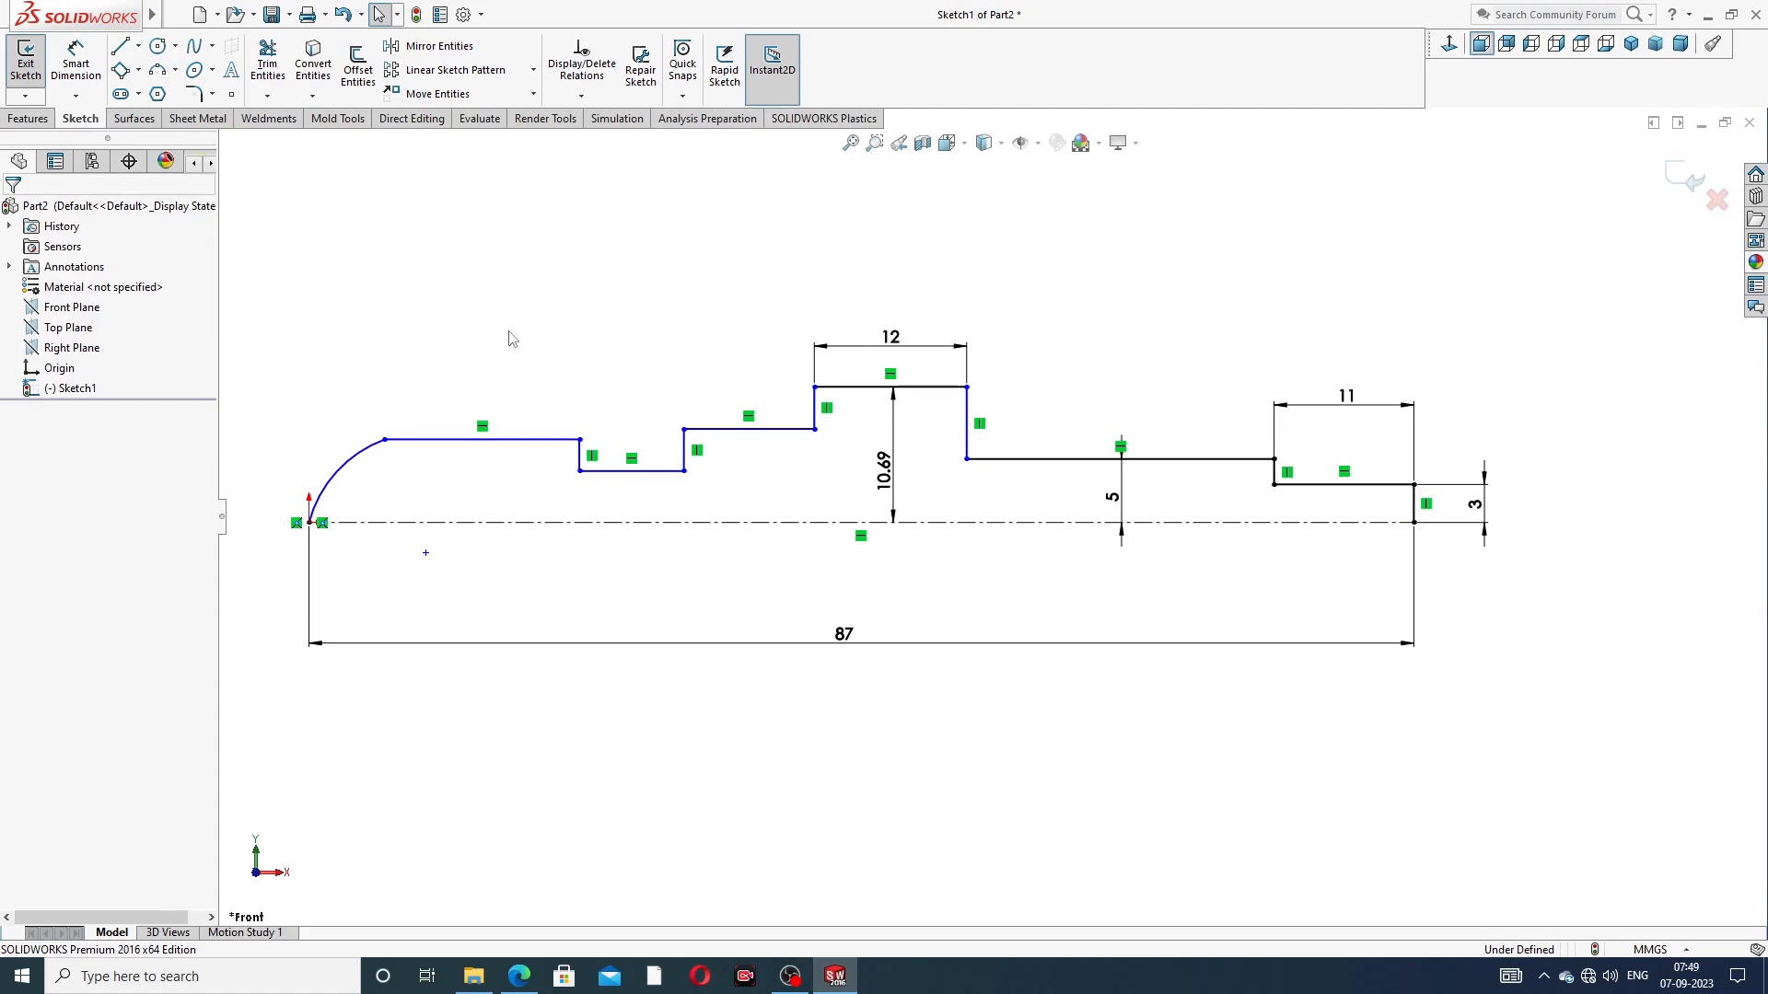
key(ctrl+z)
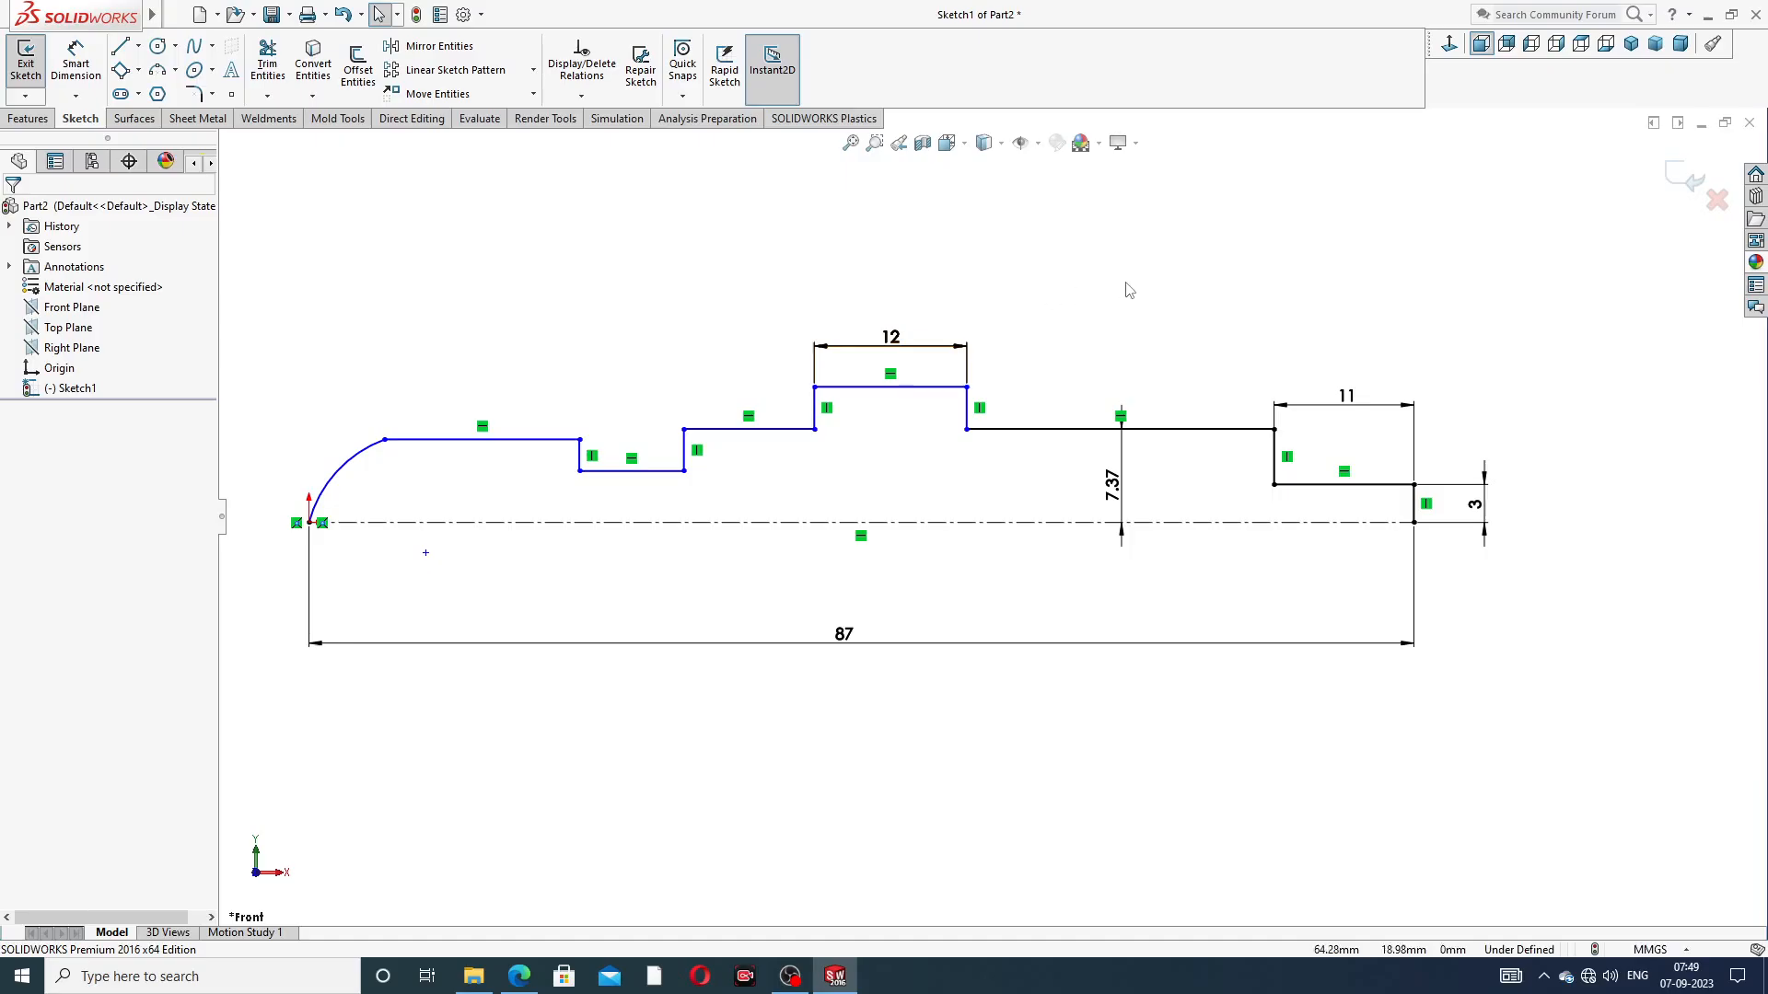
Set the long horizontal line's height above the centerline to 5 mm
double_click(1117, 498)
text(5)
key(Return)
click(1153, 408)
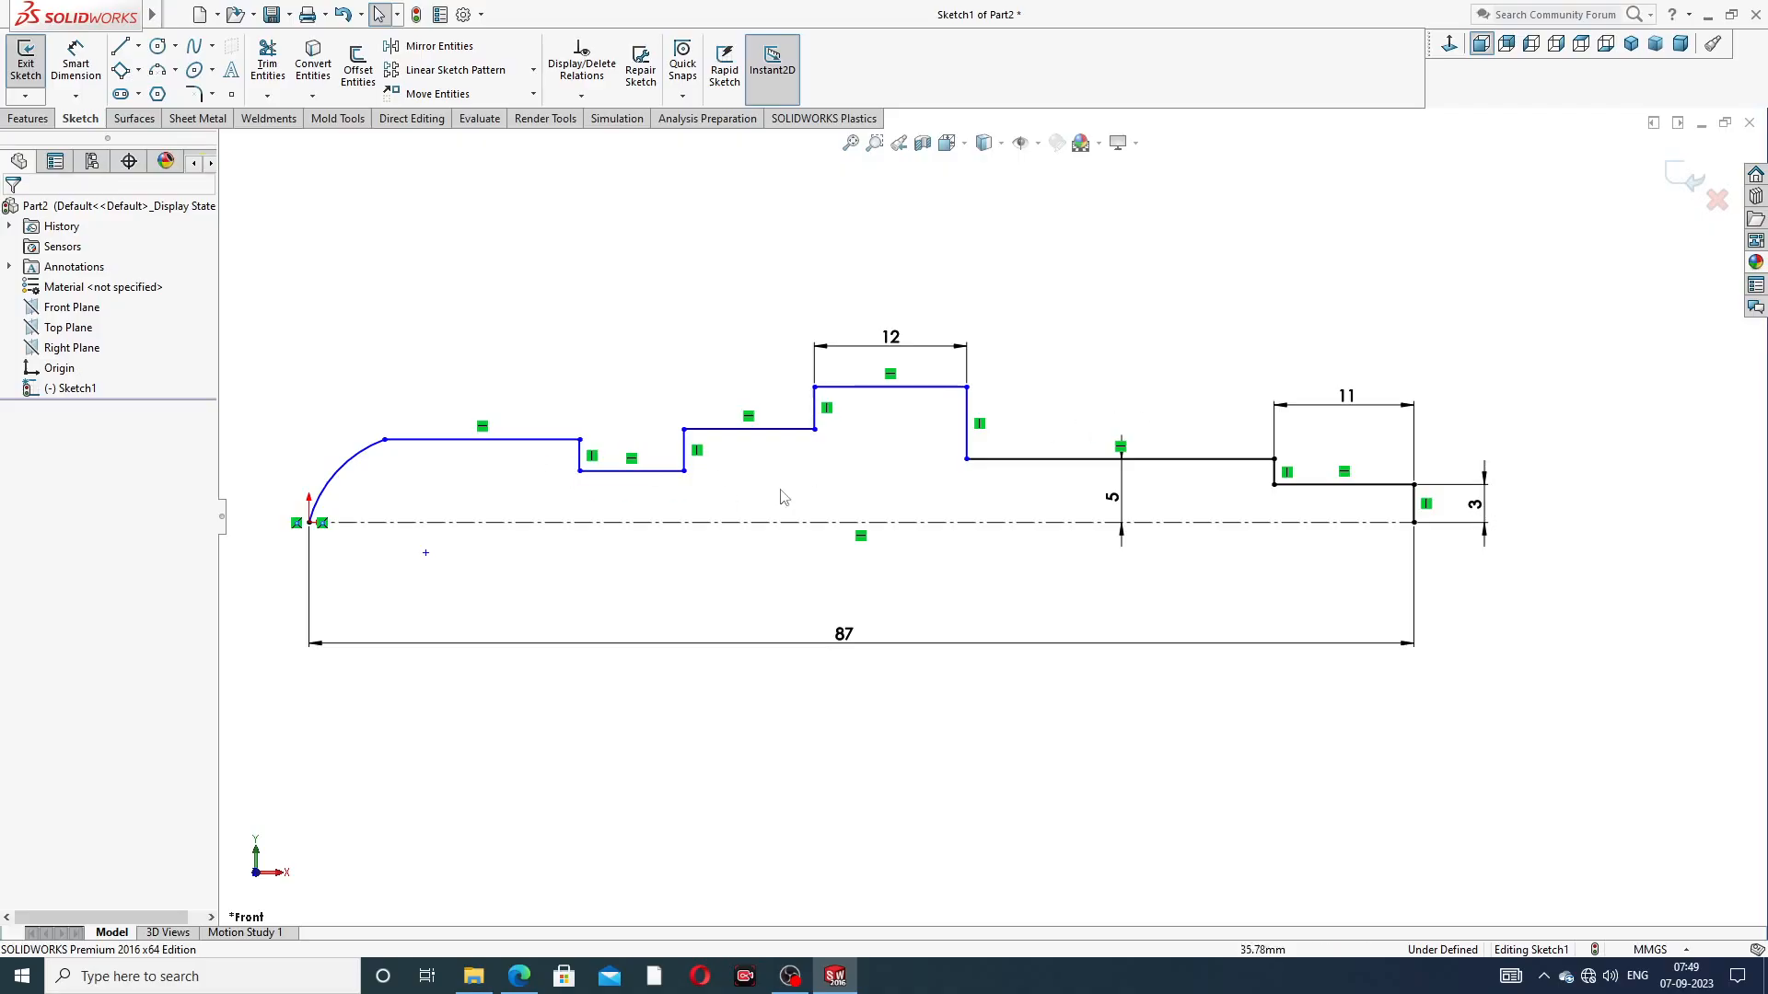
Add a collinear relation to the long horizontal line, the line between collar and groove, and the line next to the arc
click(993, 465)
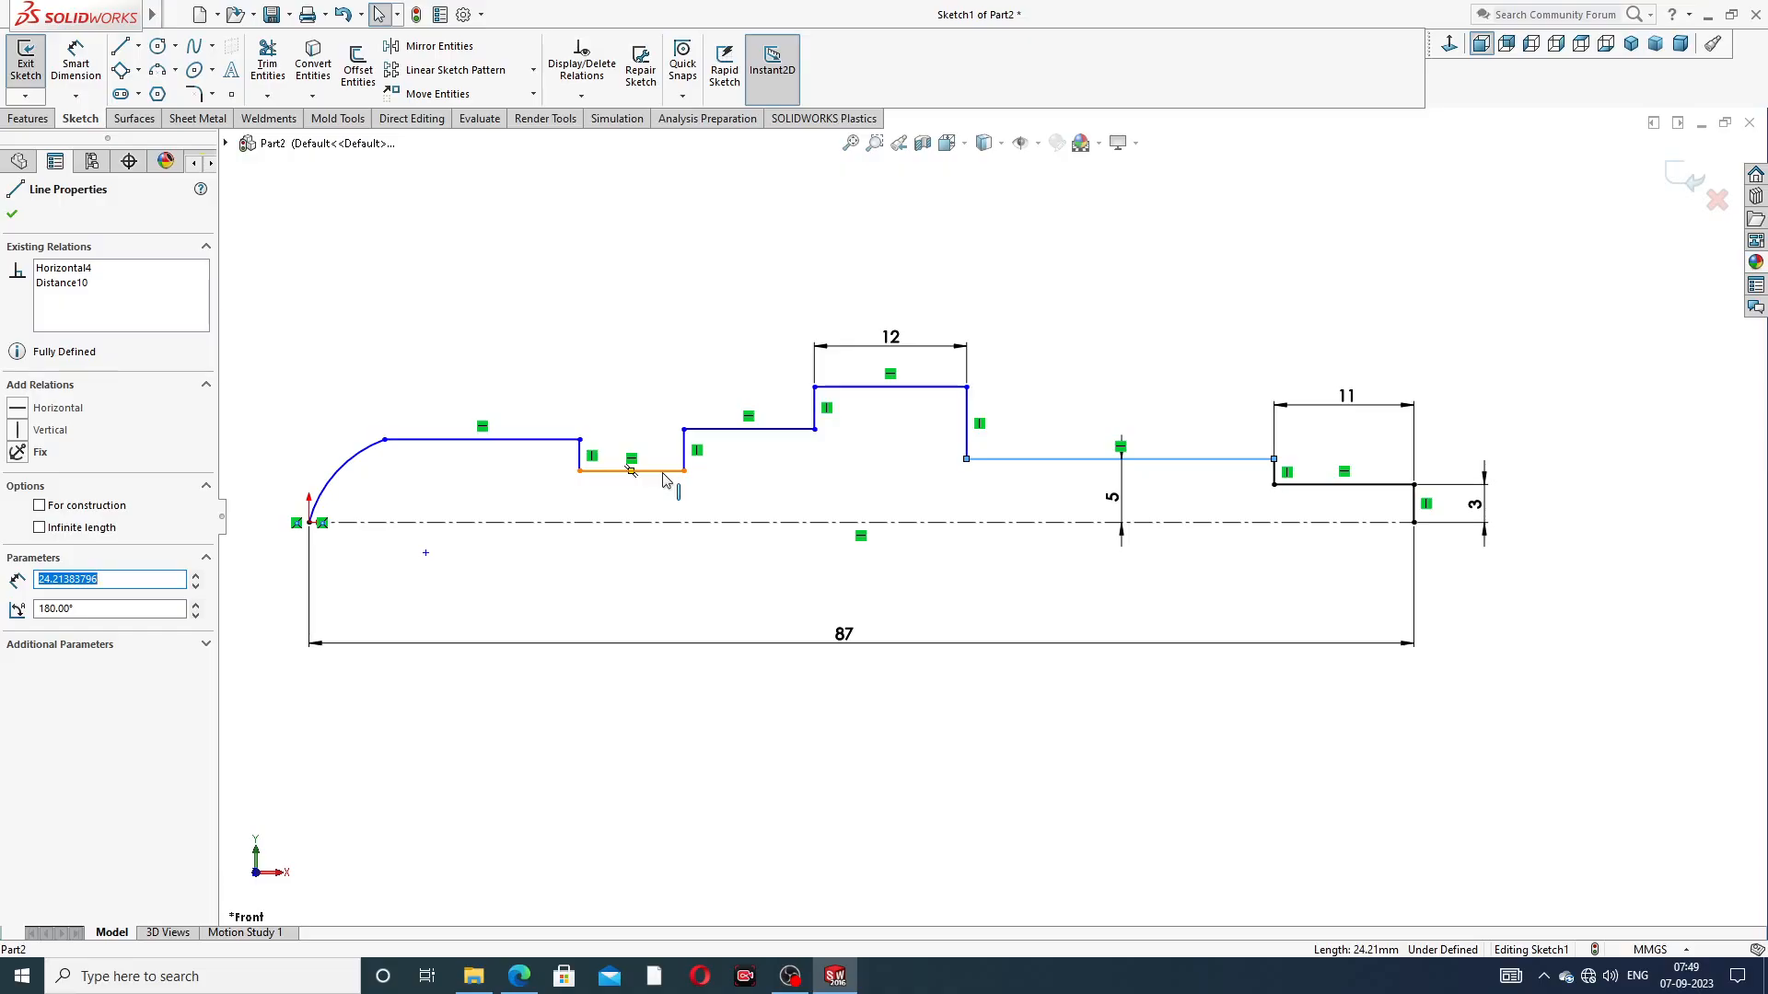
ctrl+click(736, 431)
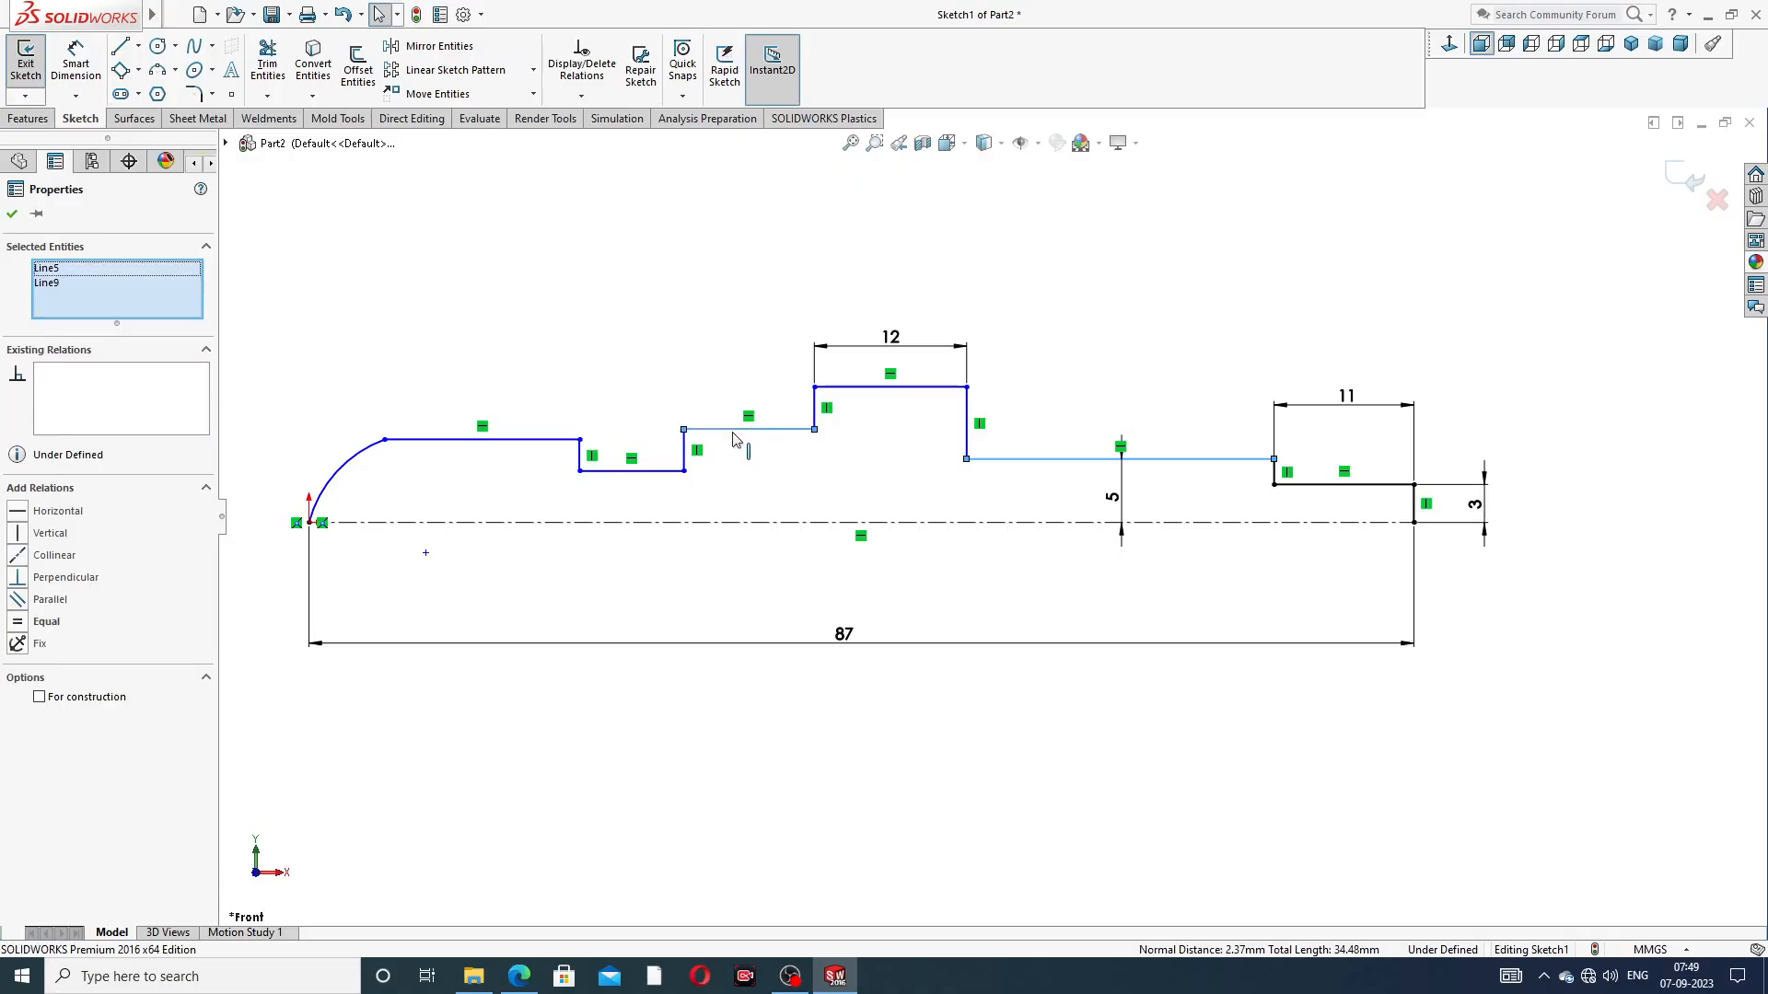
ctrl+click(555, 440)
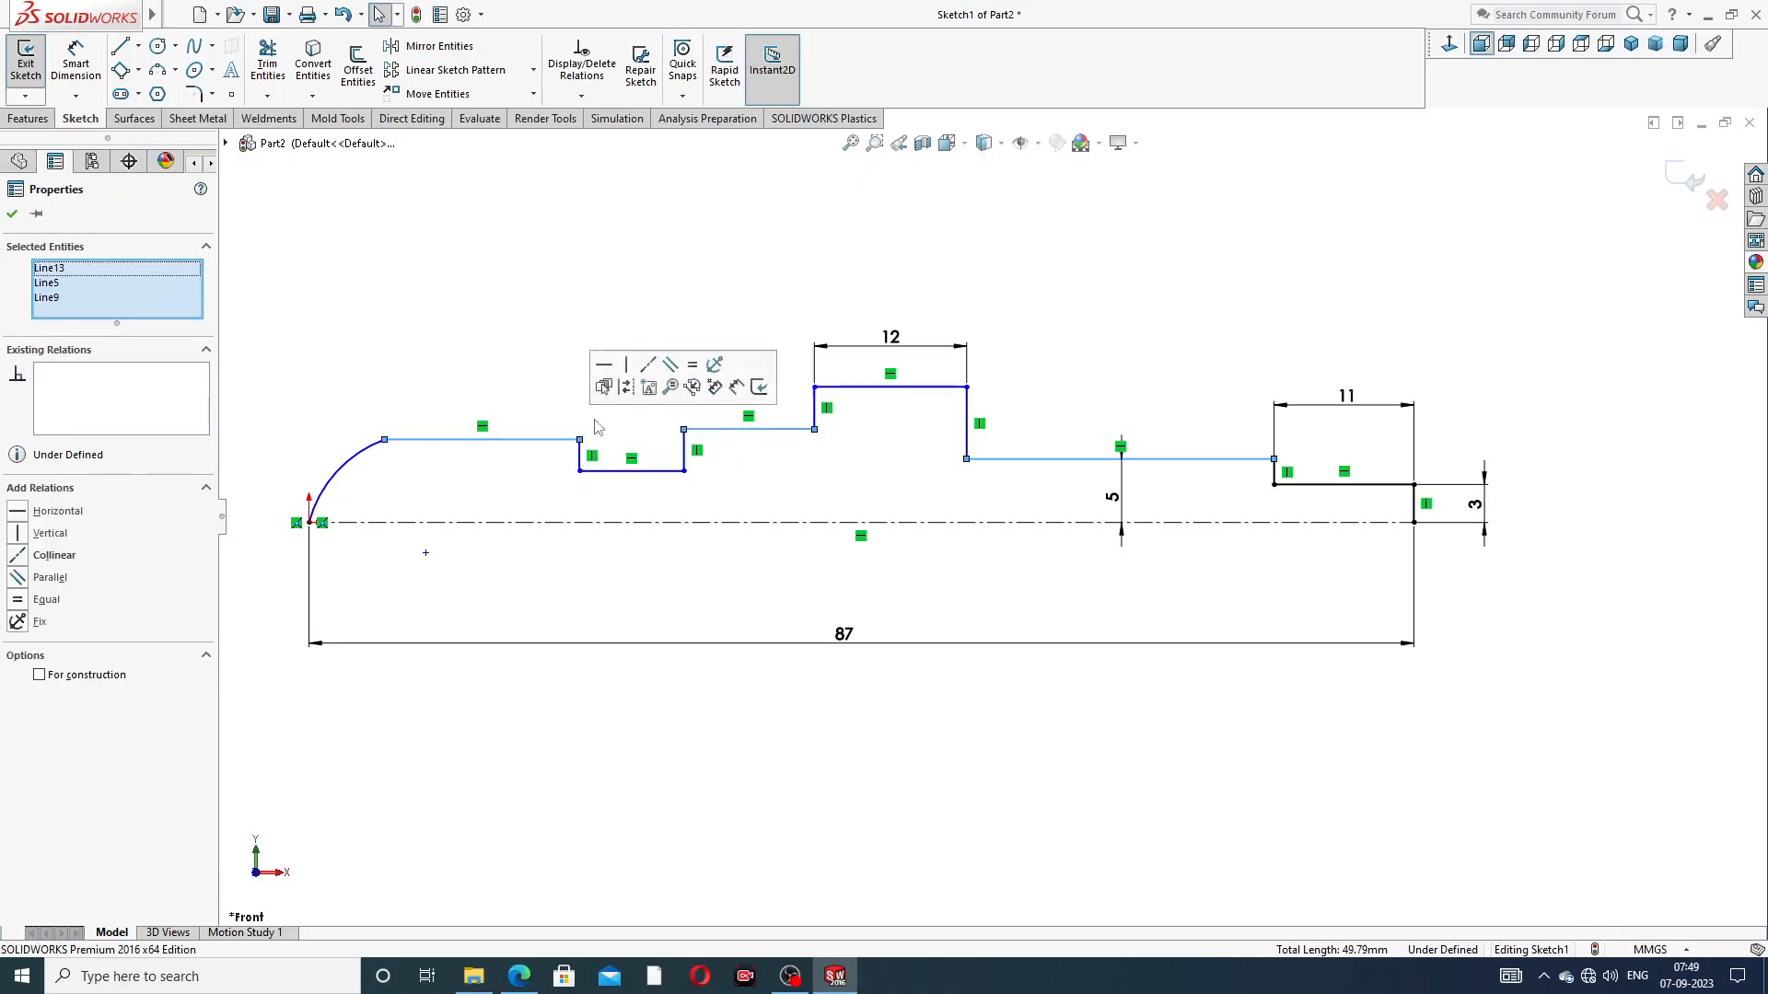
click(648, 365)
click(1122, 293)
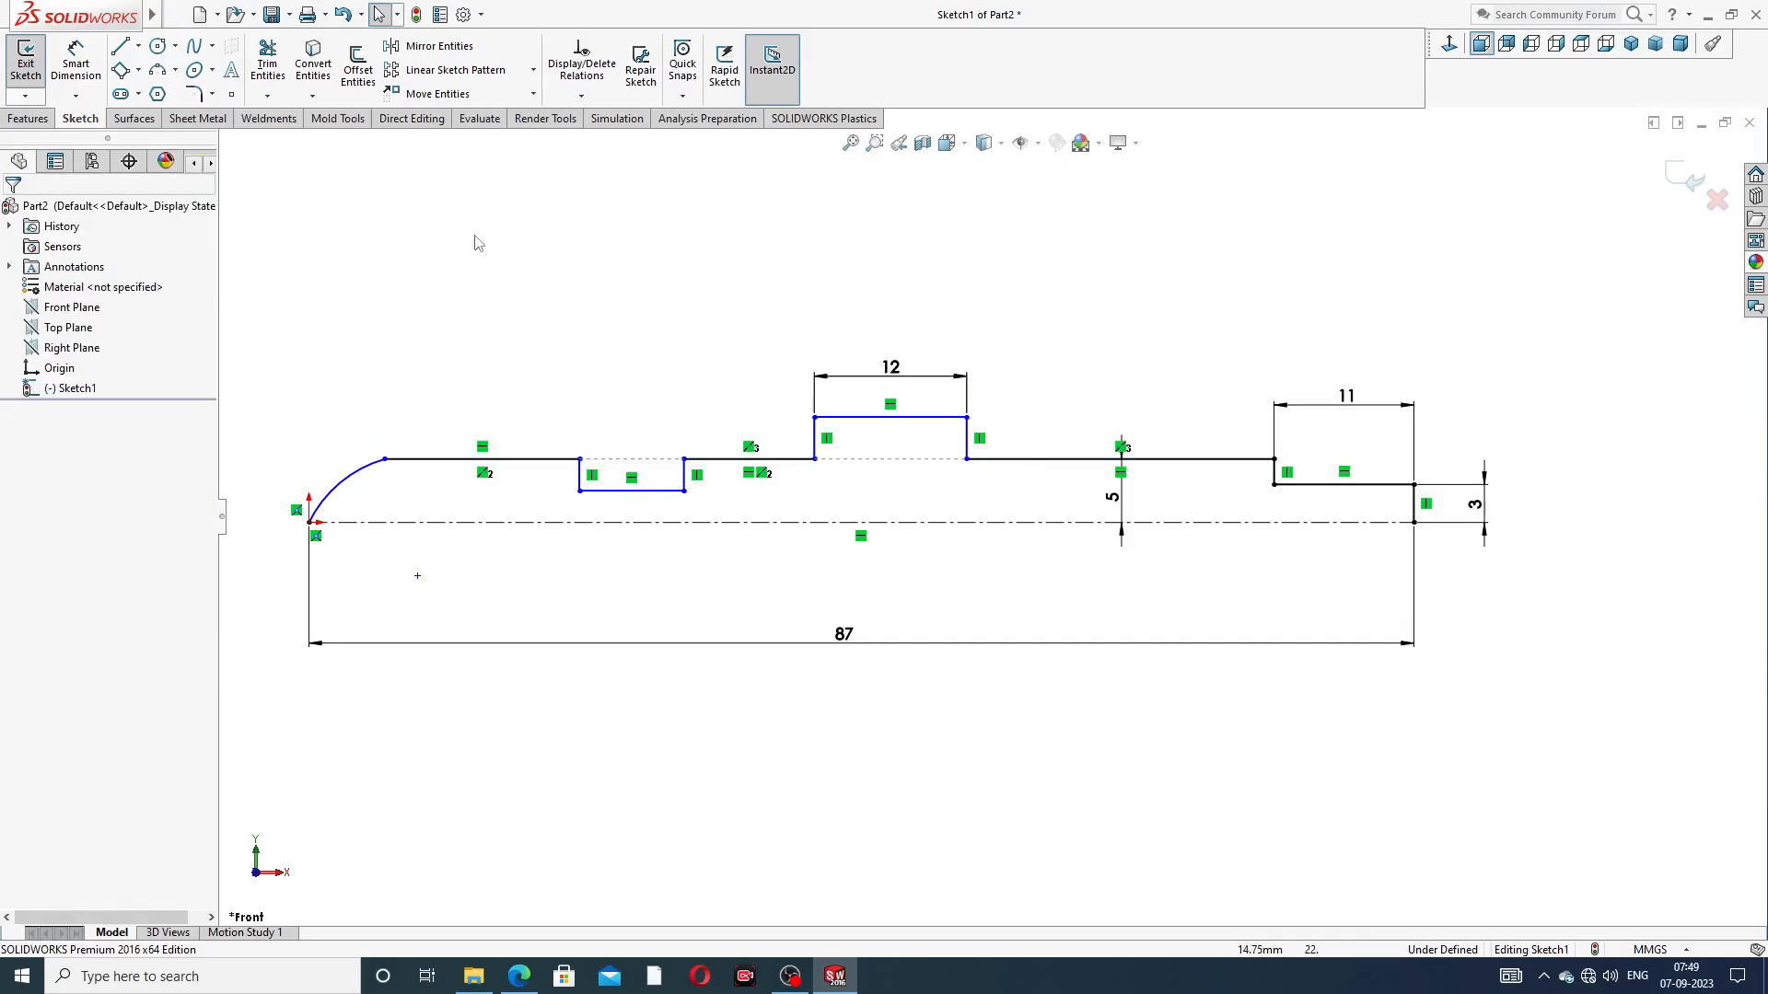
Dimension the height of the collar's top line above the centerline as 7 mm
click(76, 63)
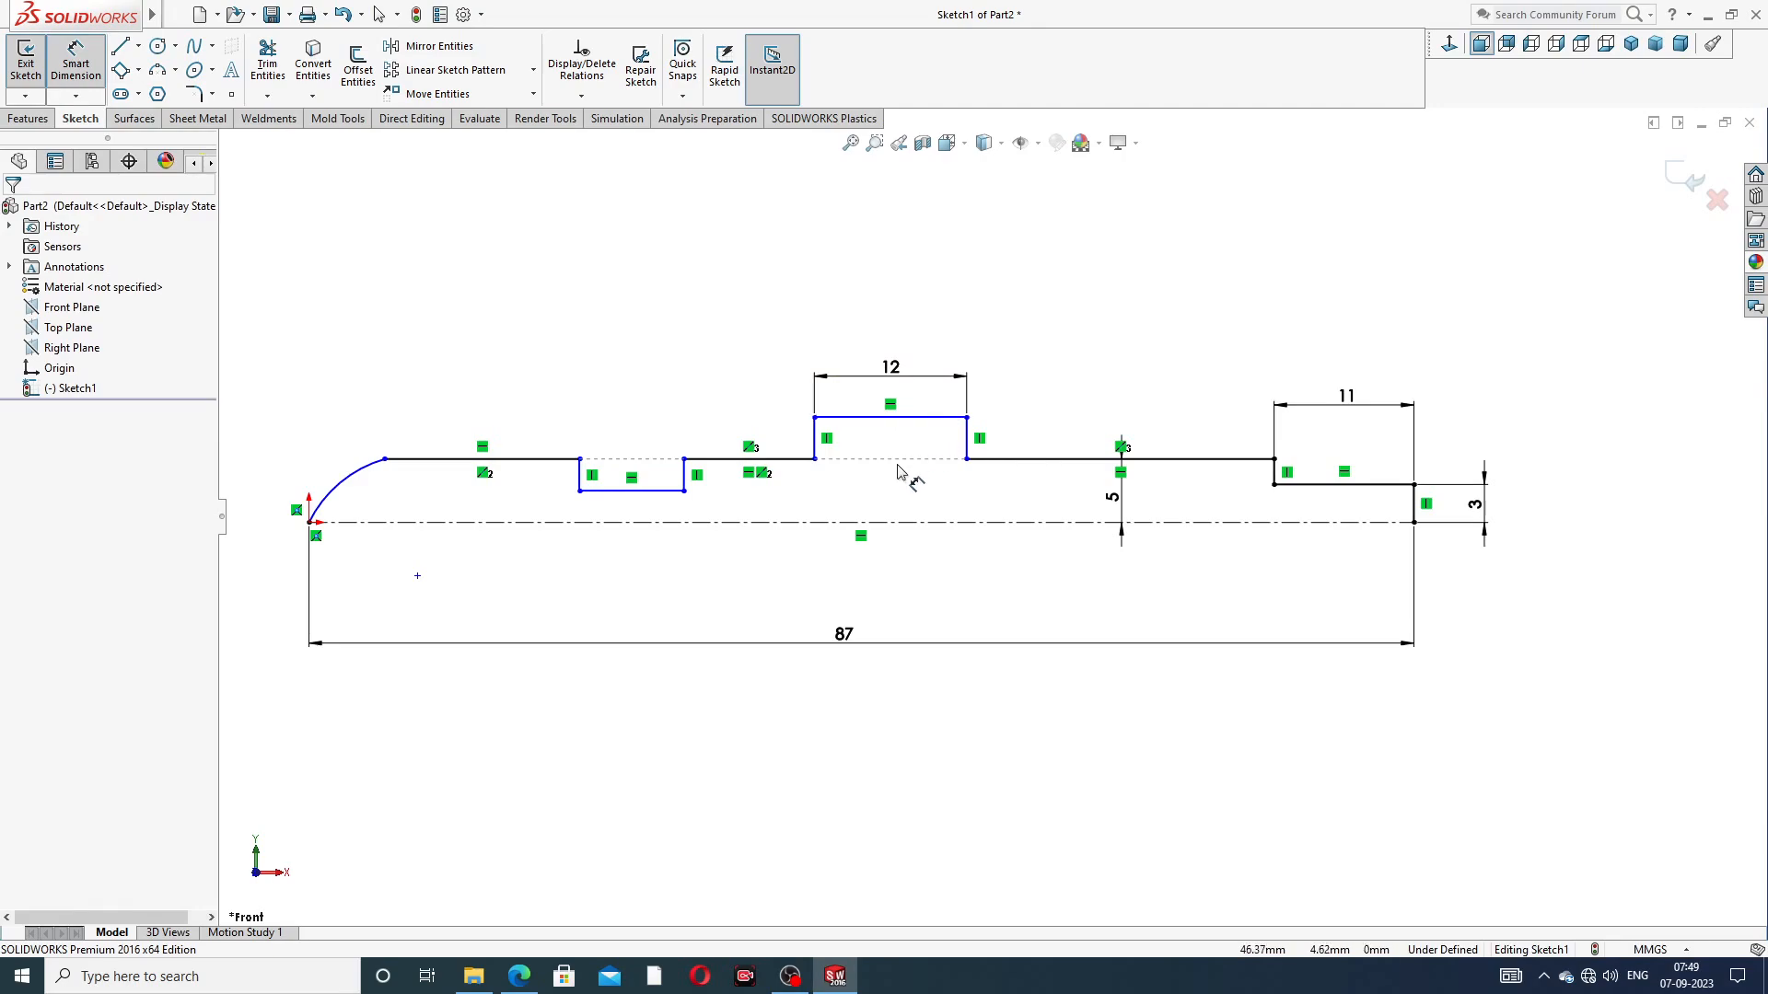
click(908, 419)
click(908, 522)
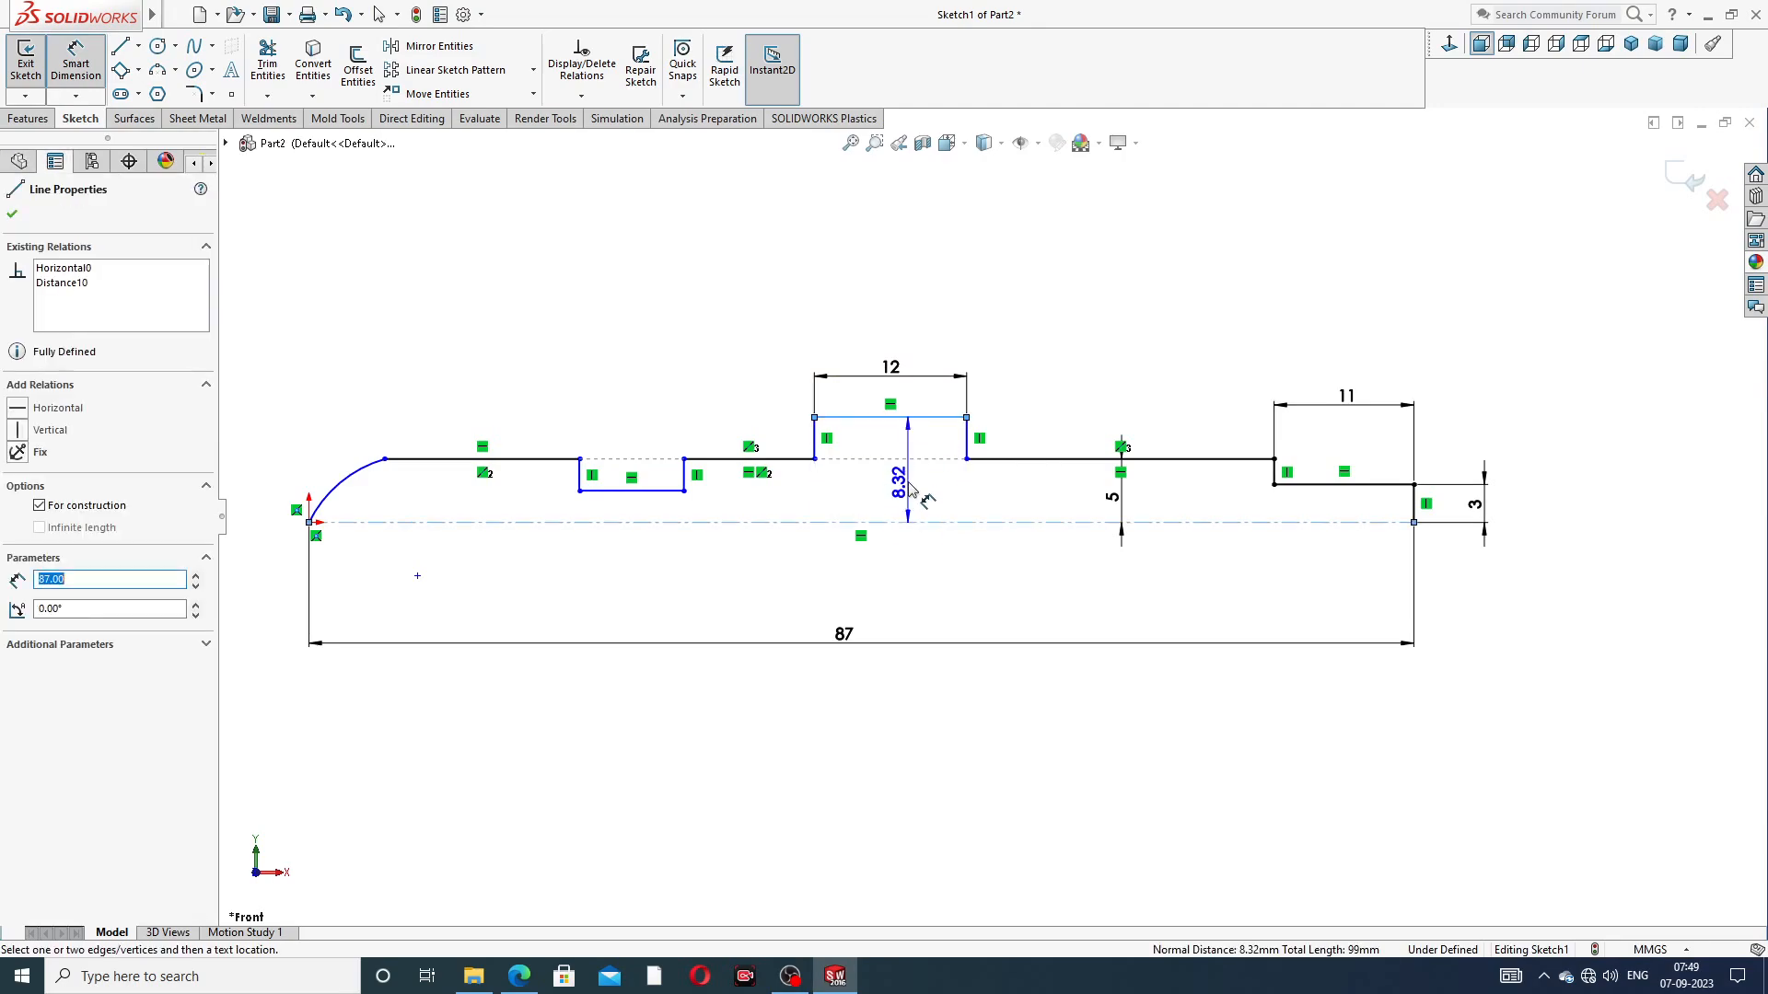
click(912, 488)
text(7)
key(Return)
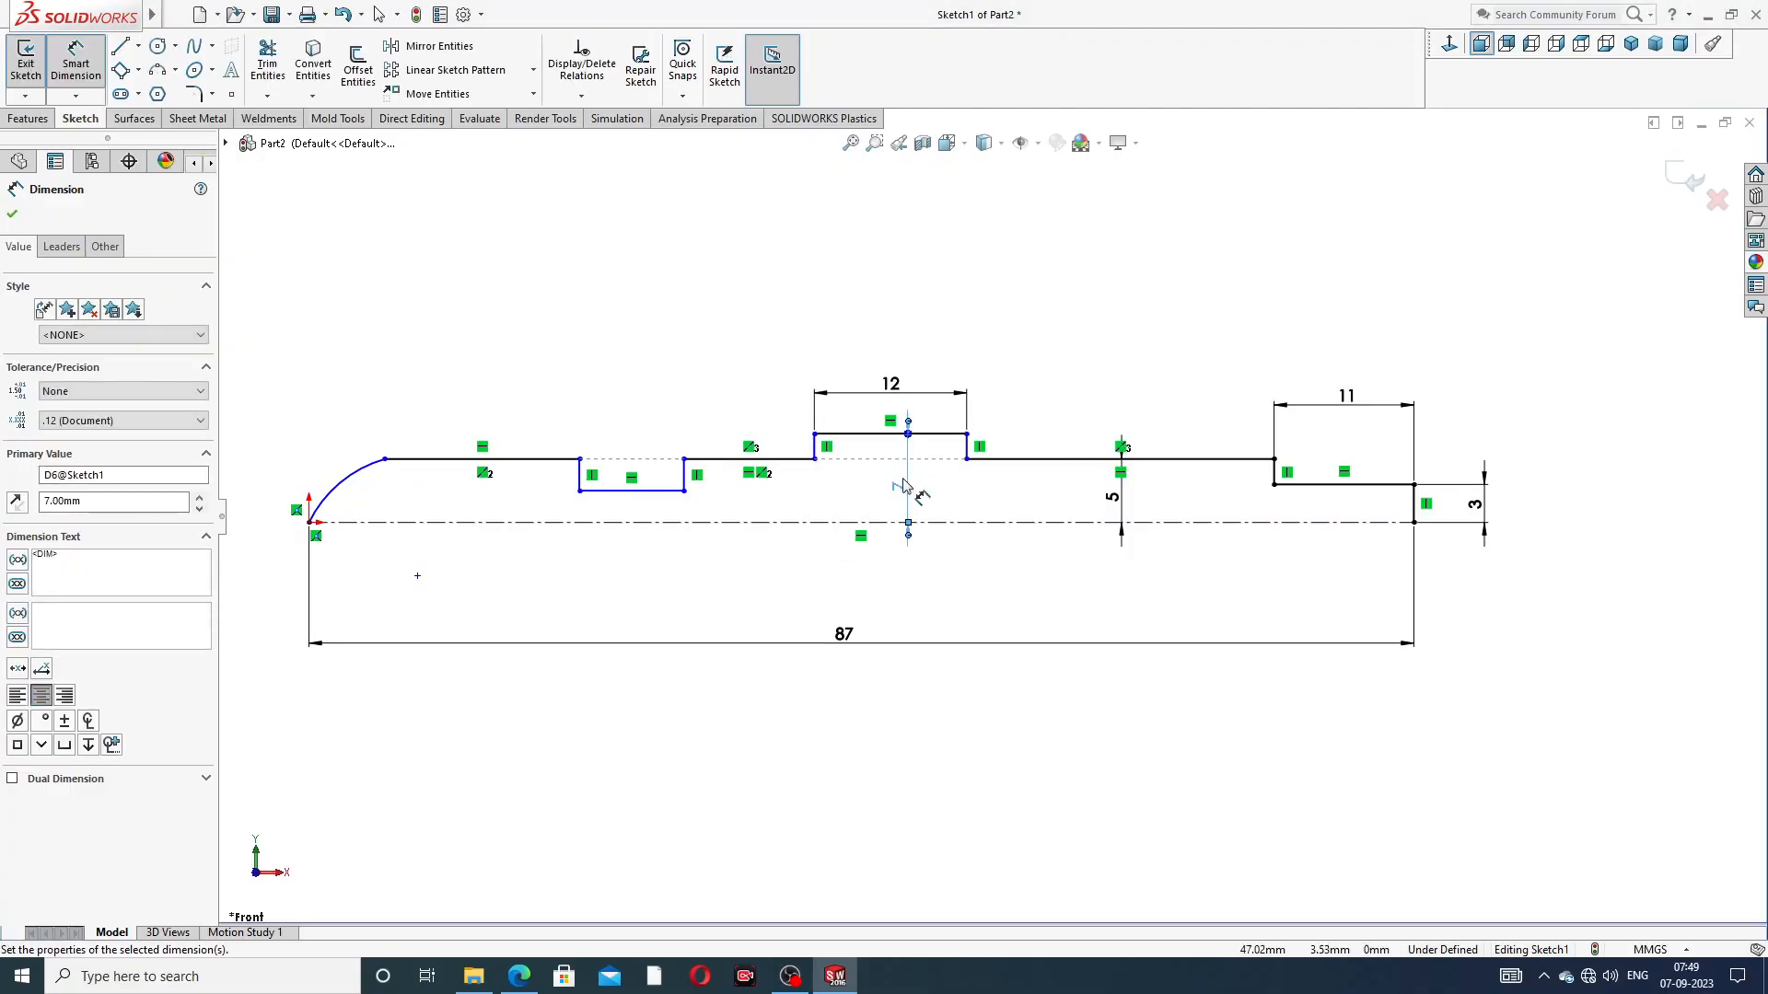
click(532, 460)
click(538, 522)
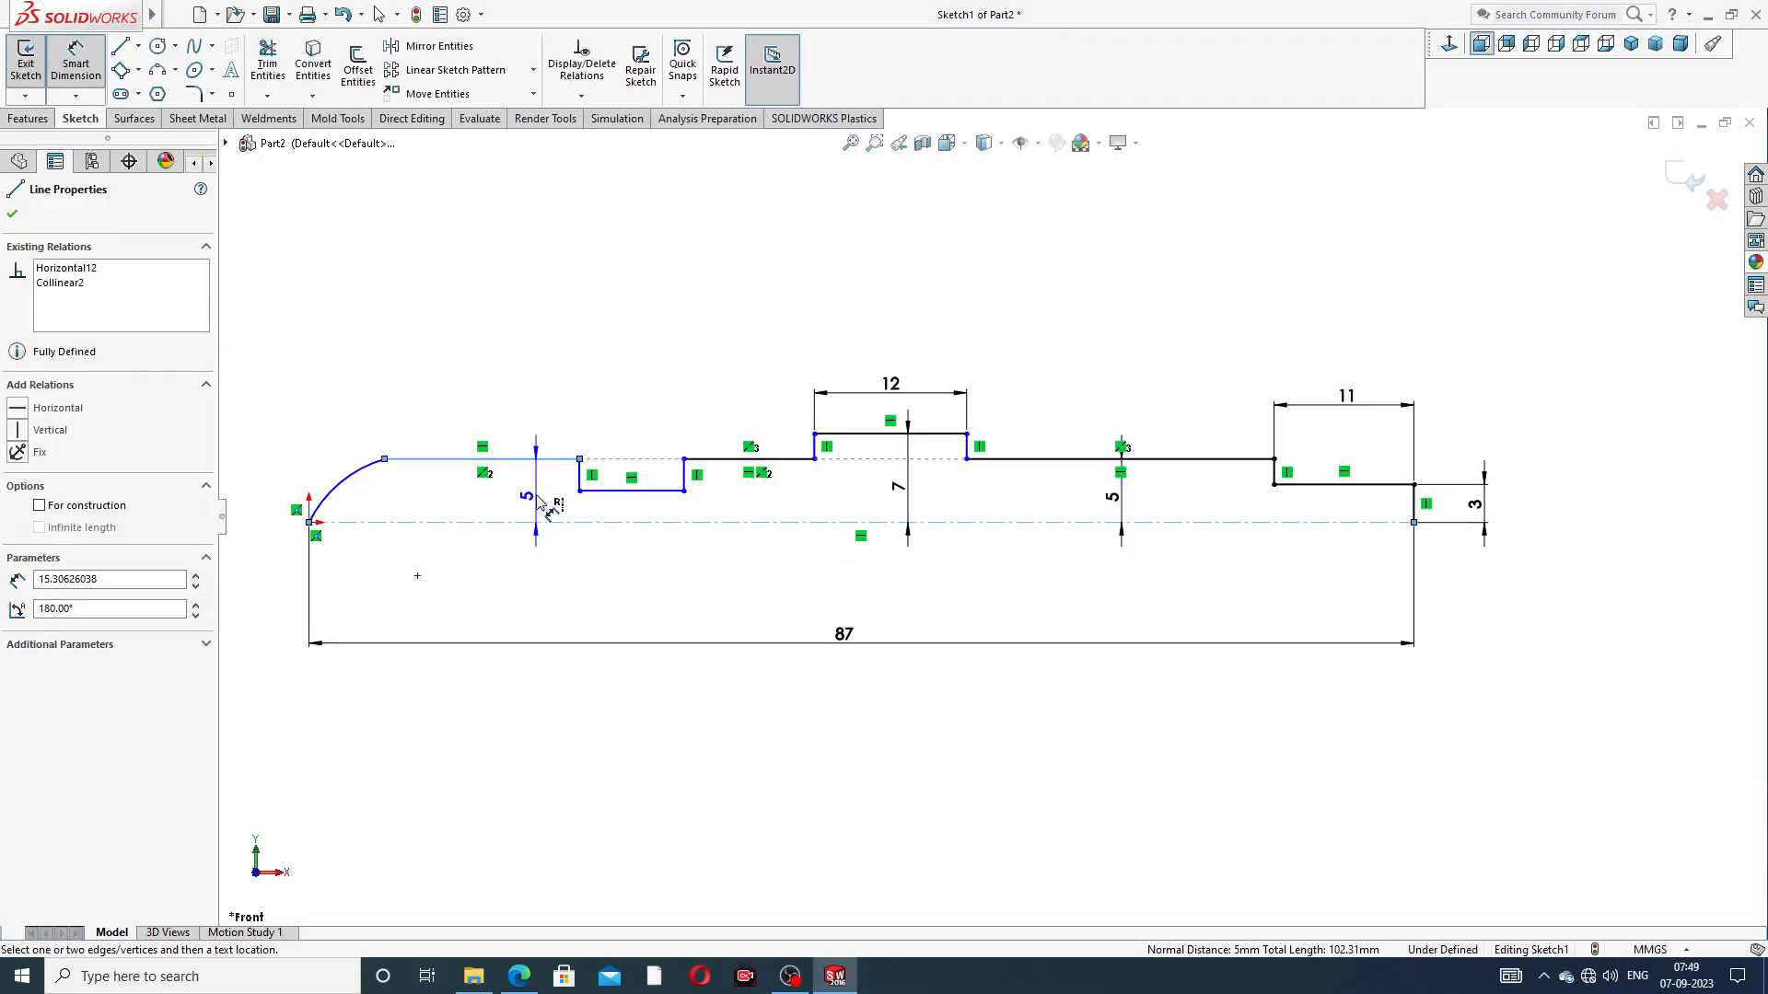
click(540, 501)
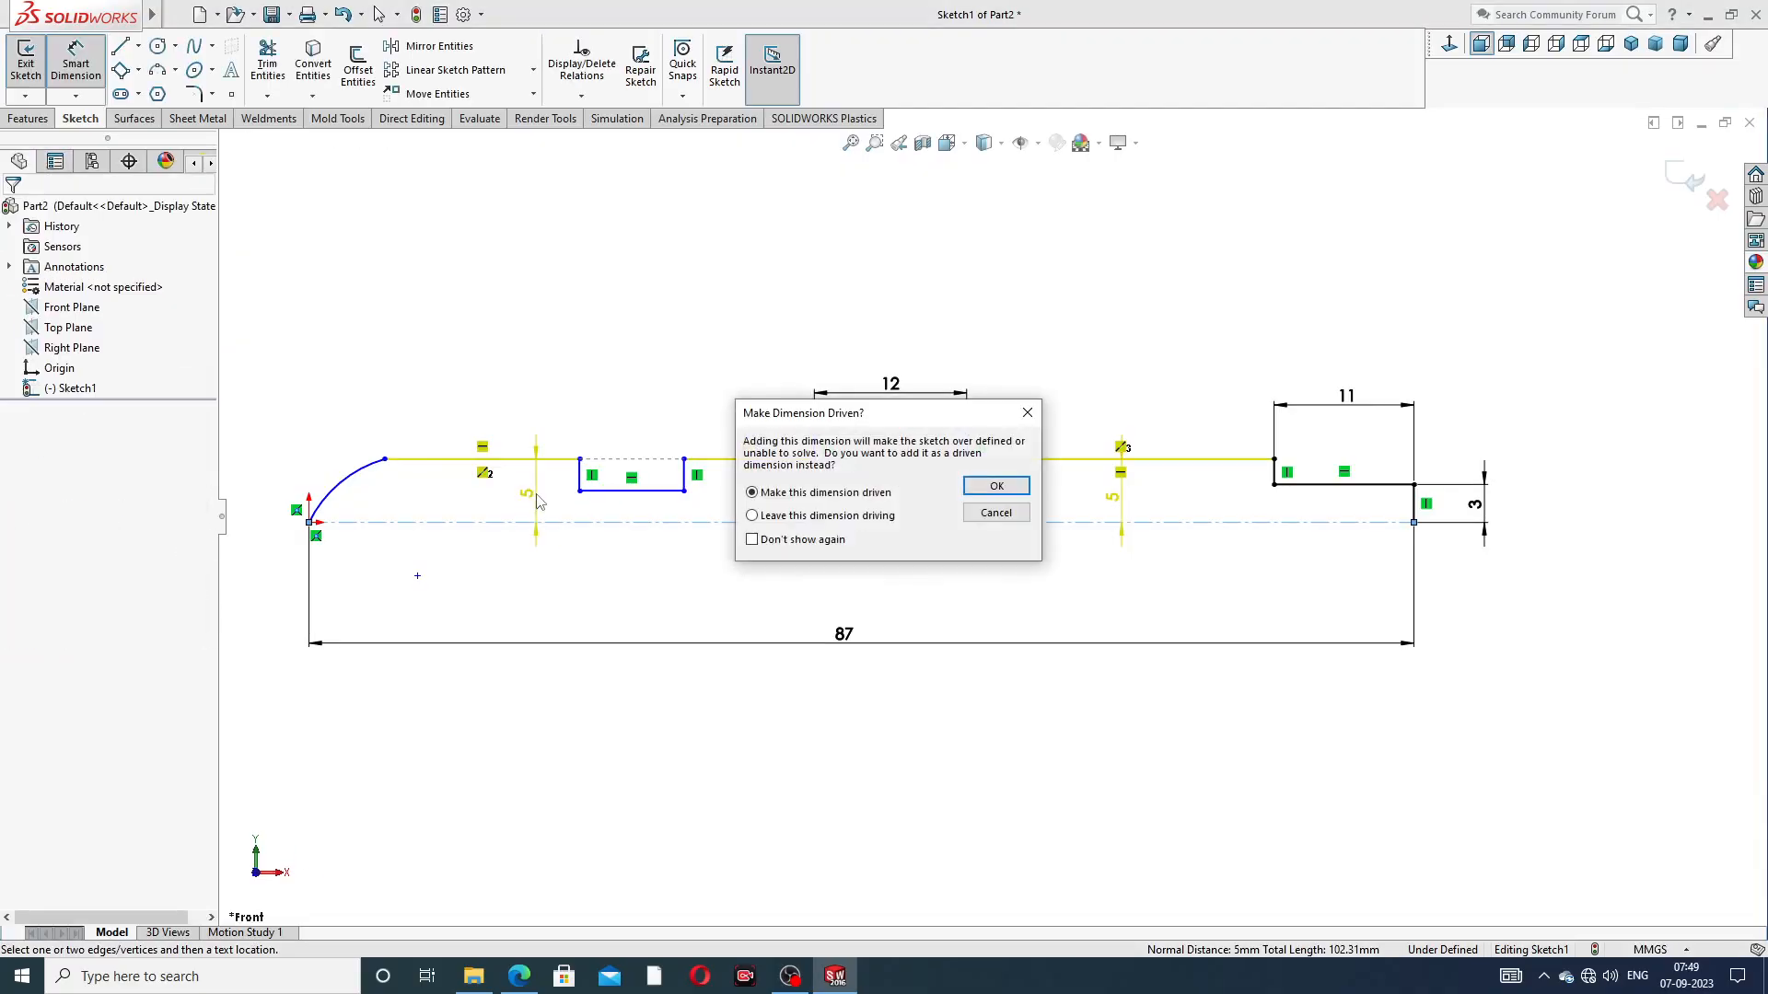
click(1025, 412)
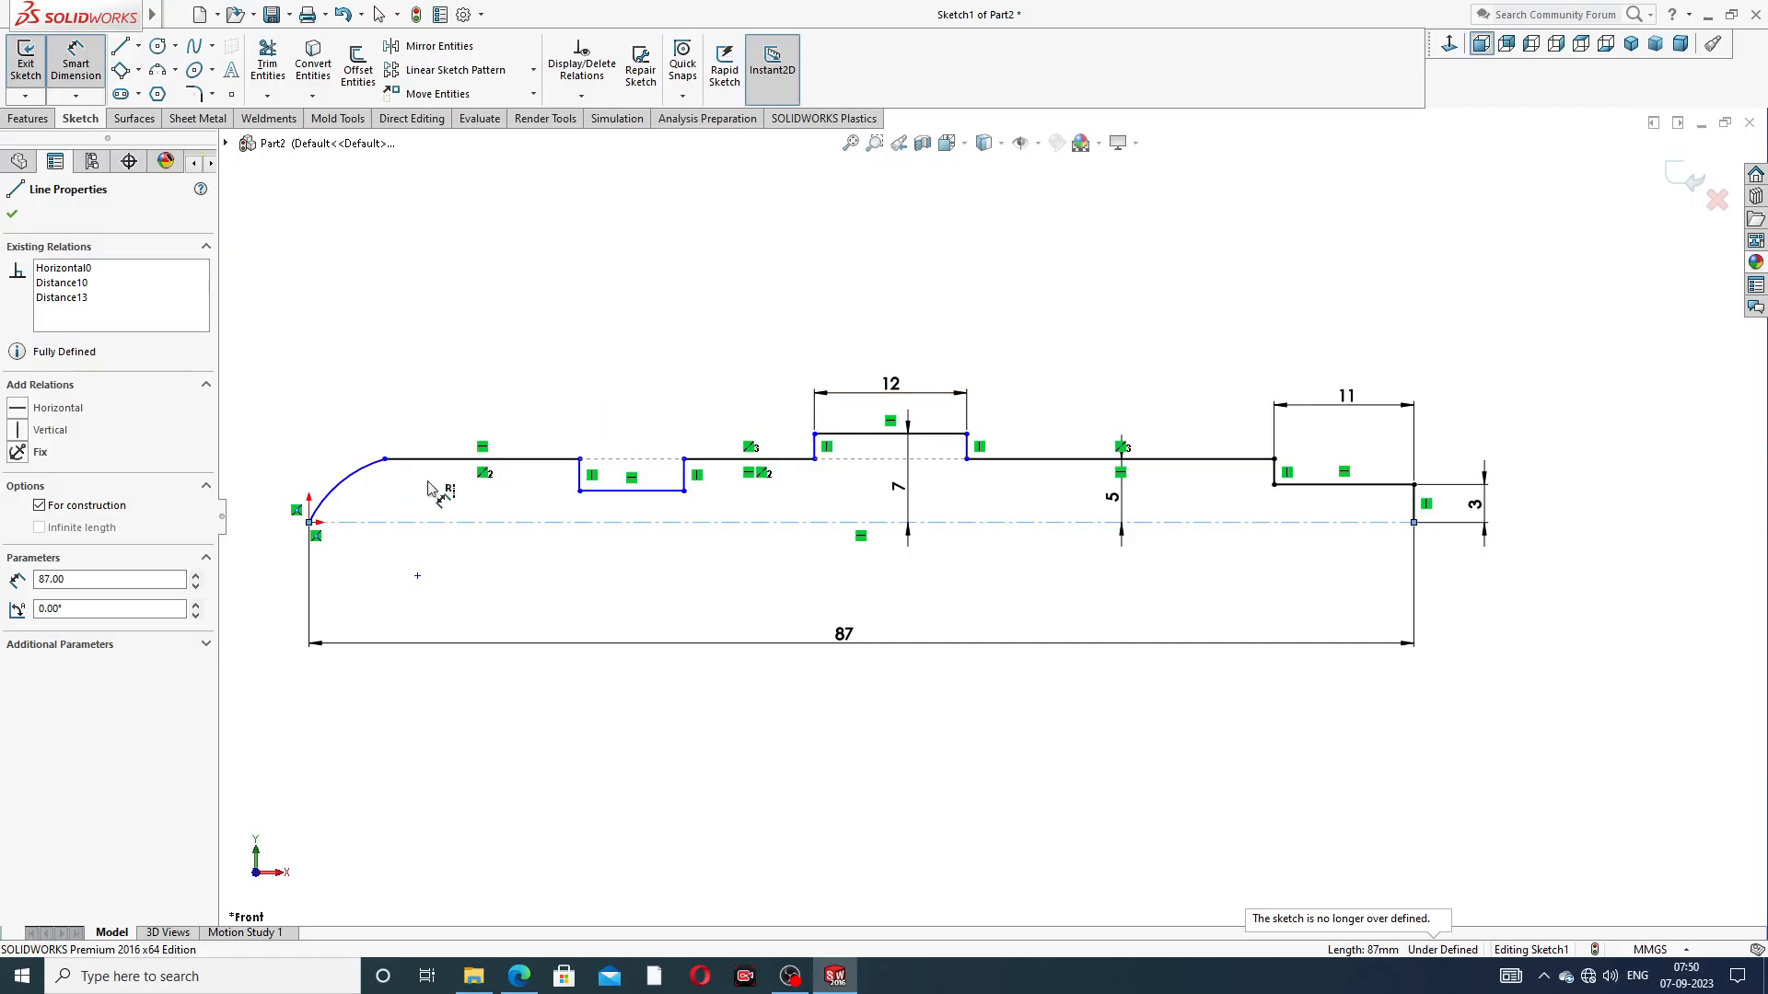
Dimension the height of the groove's floor line above the centerline as 4 mm and shift the dimension slightly toward the arc
click(656, 498)
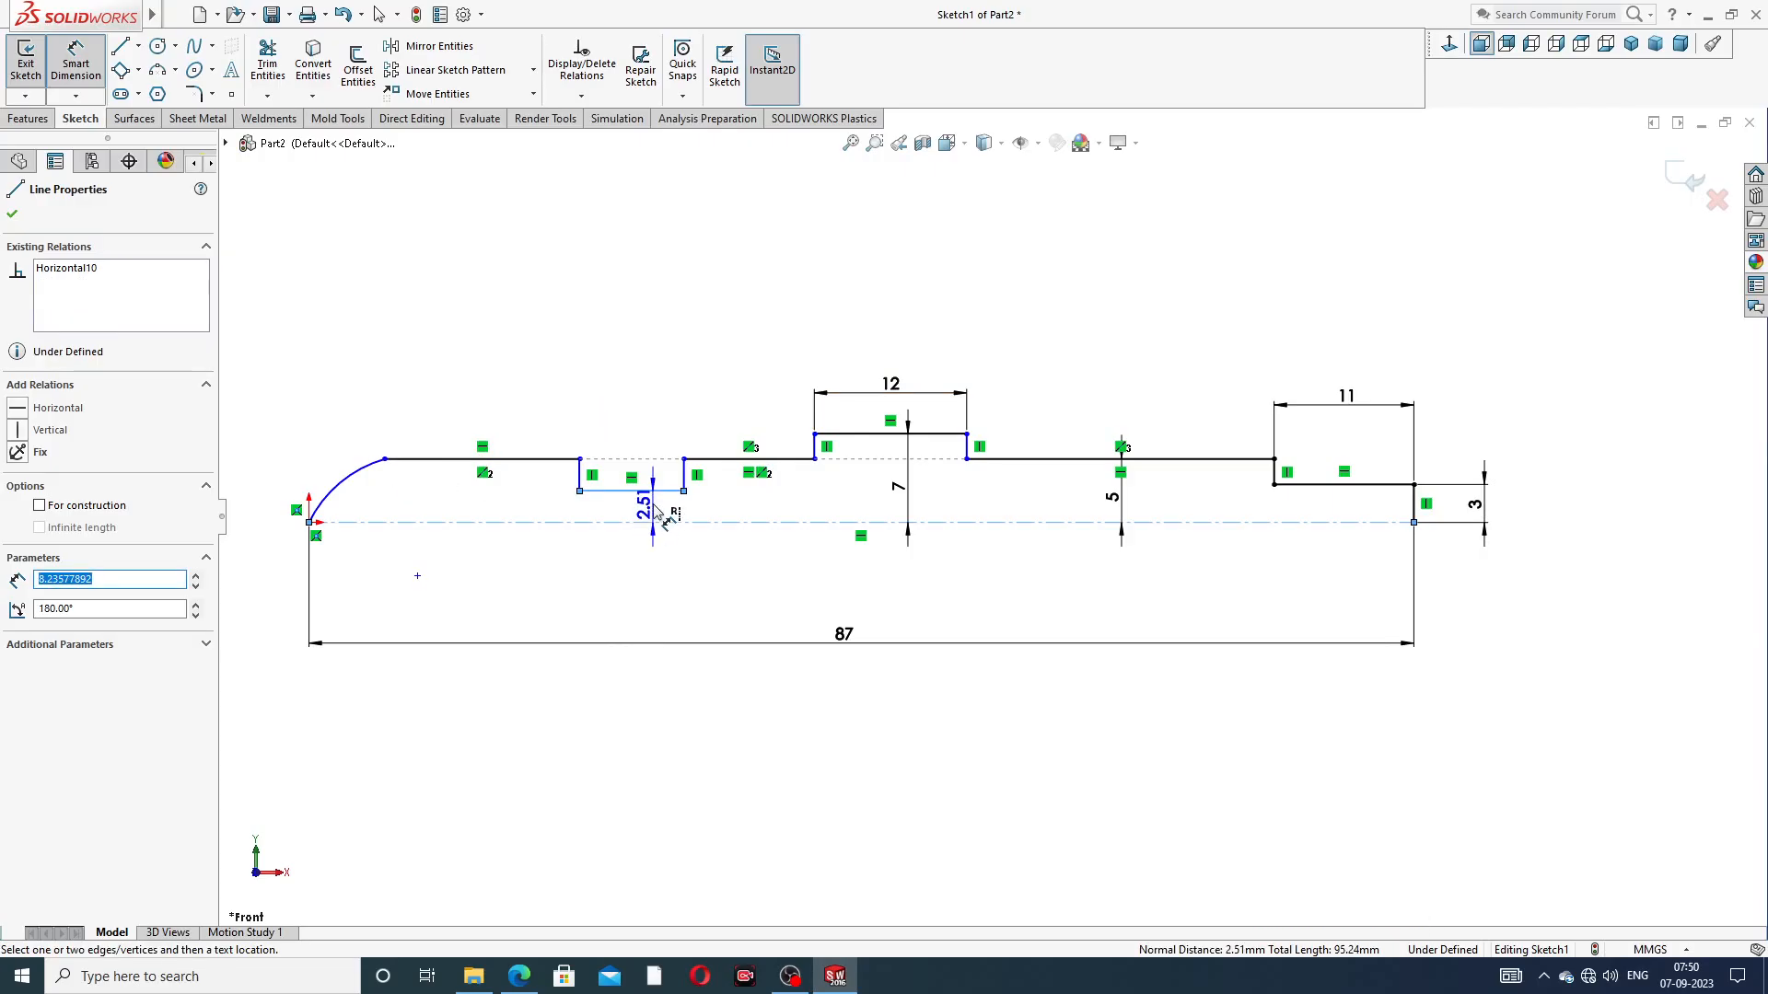
click(655, 512)
text(4)
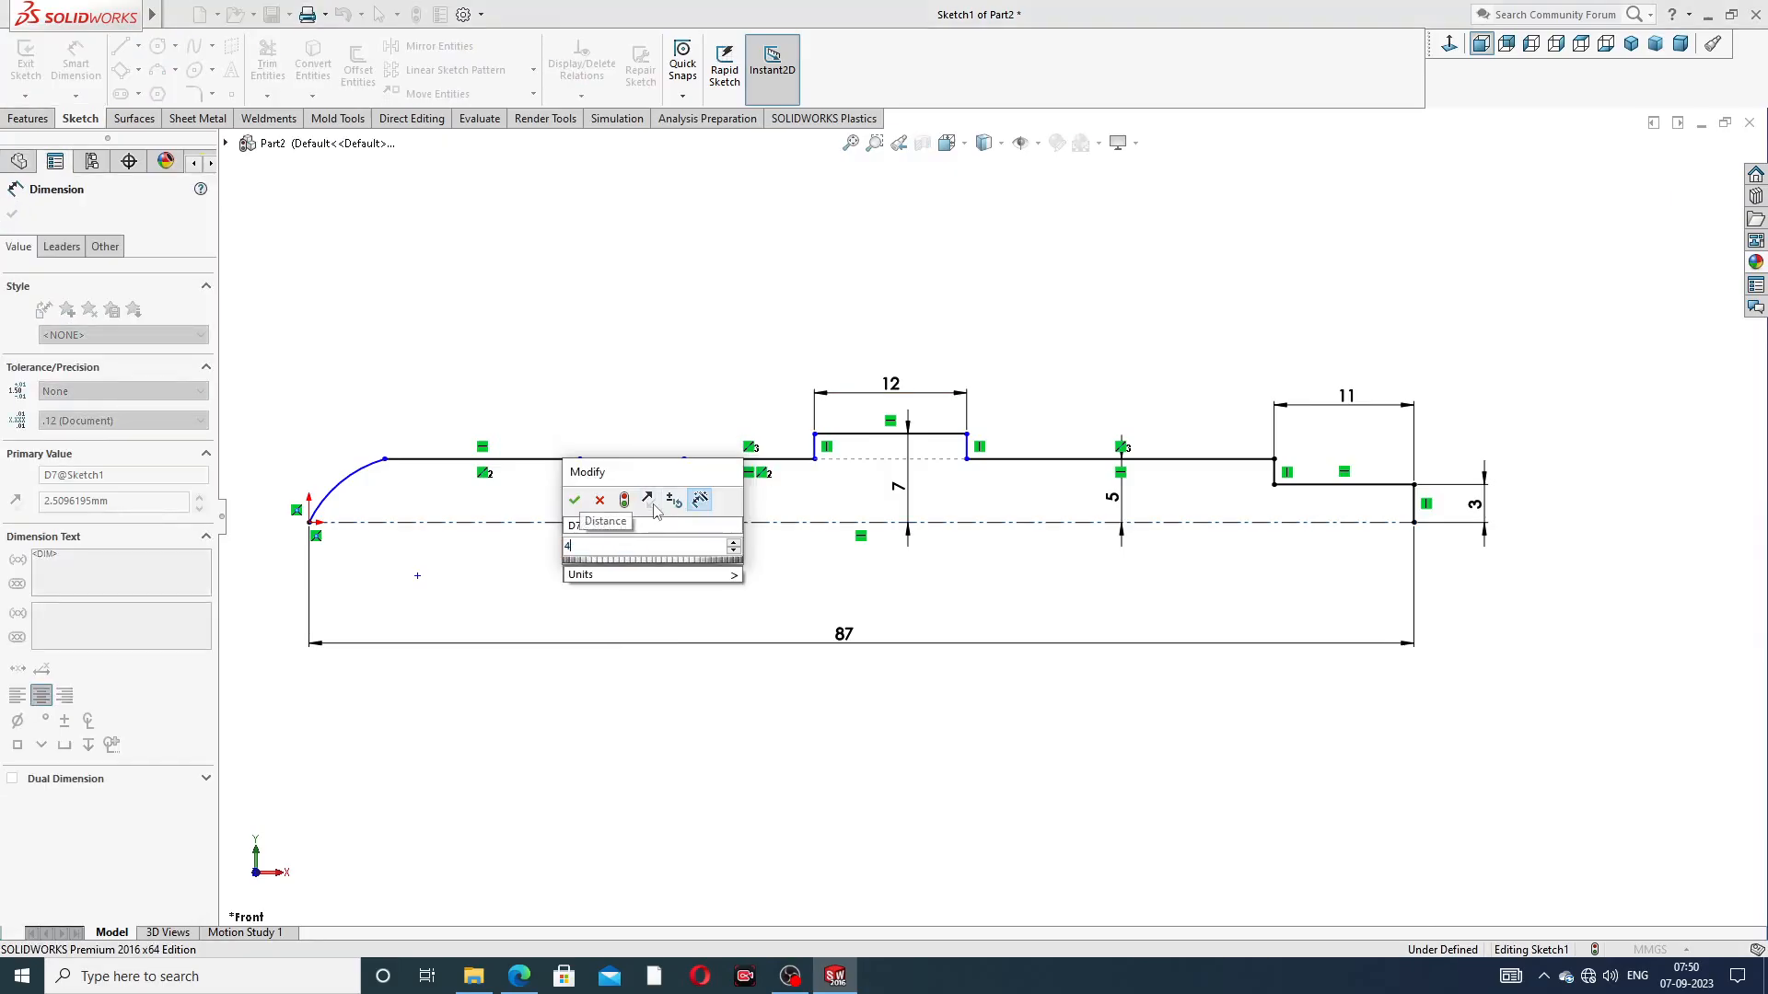
key(Return)
click(980, 307)
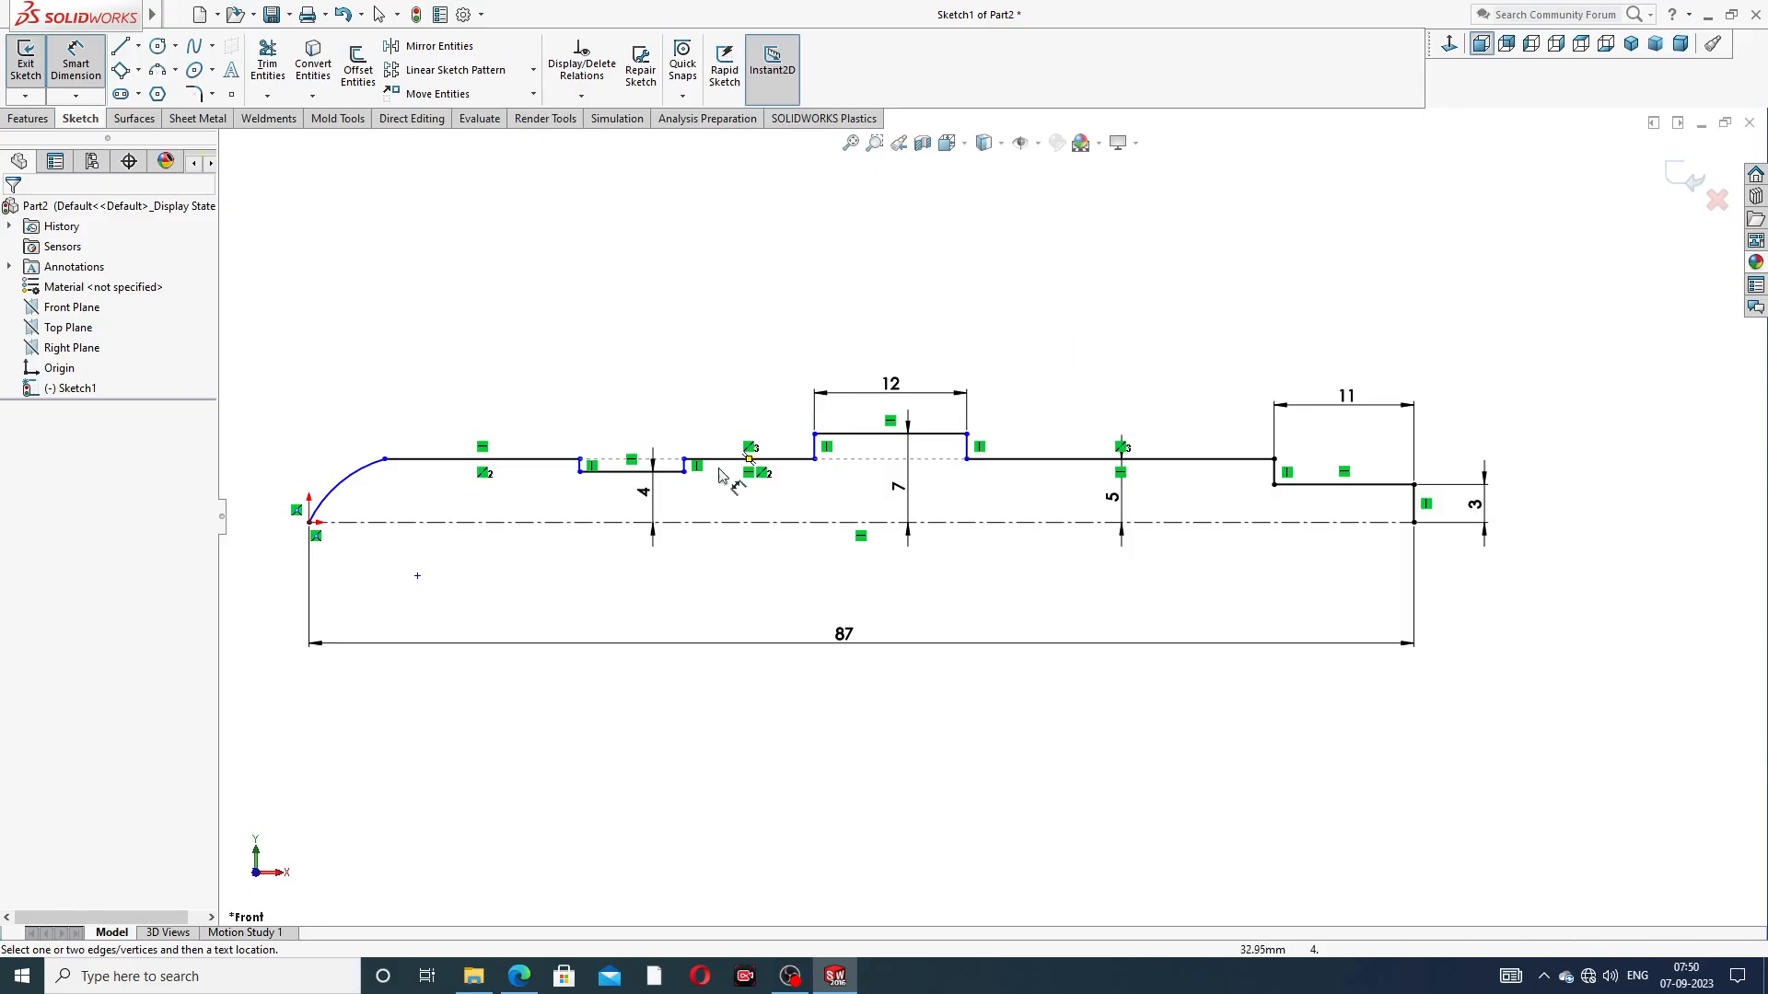
drag(655, 502, 649, 503)
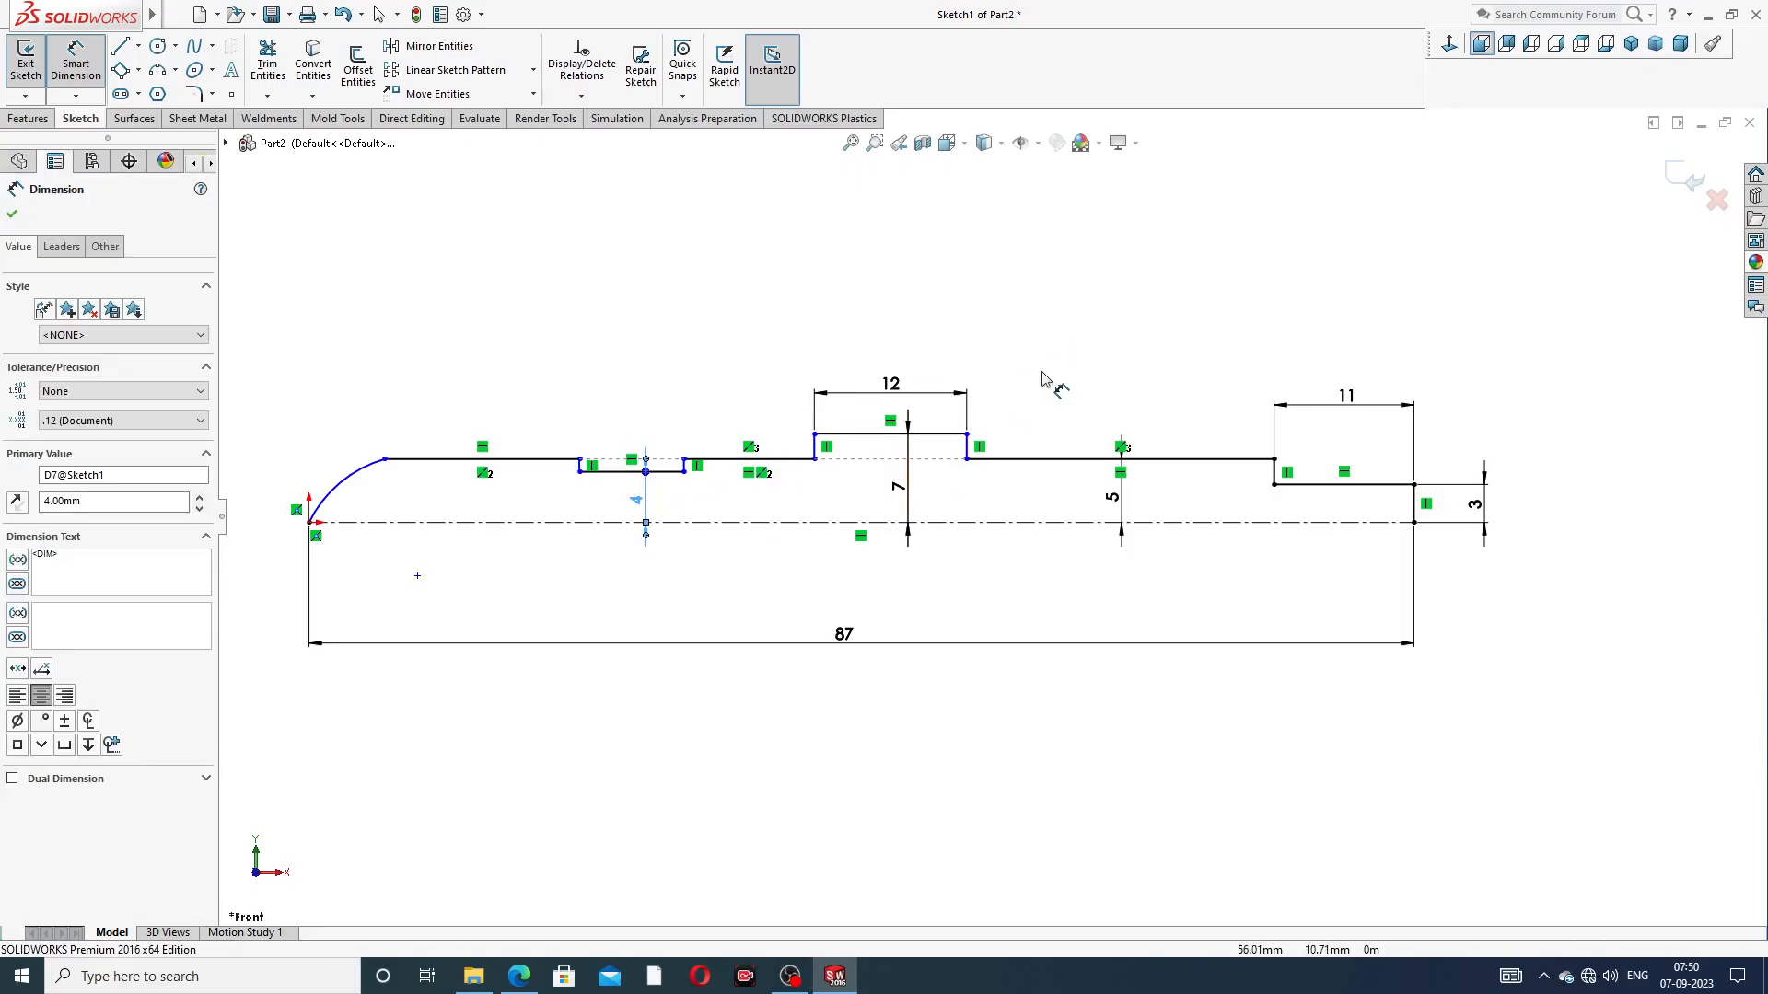
right_click(1128, 336)
click(1169, 274)
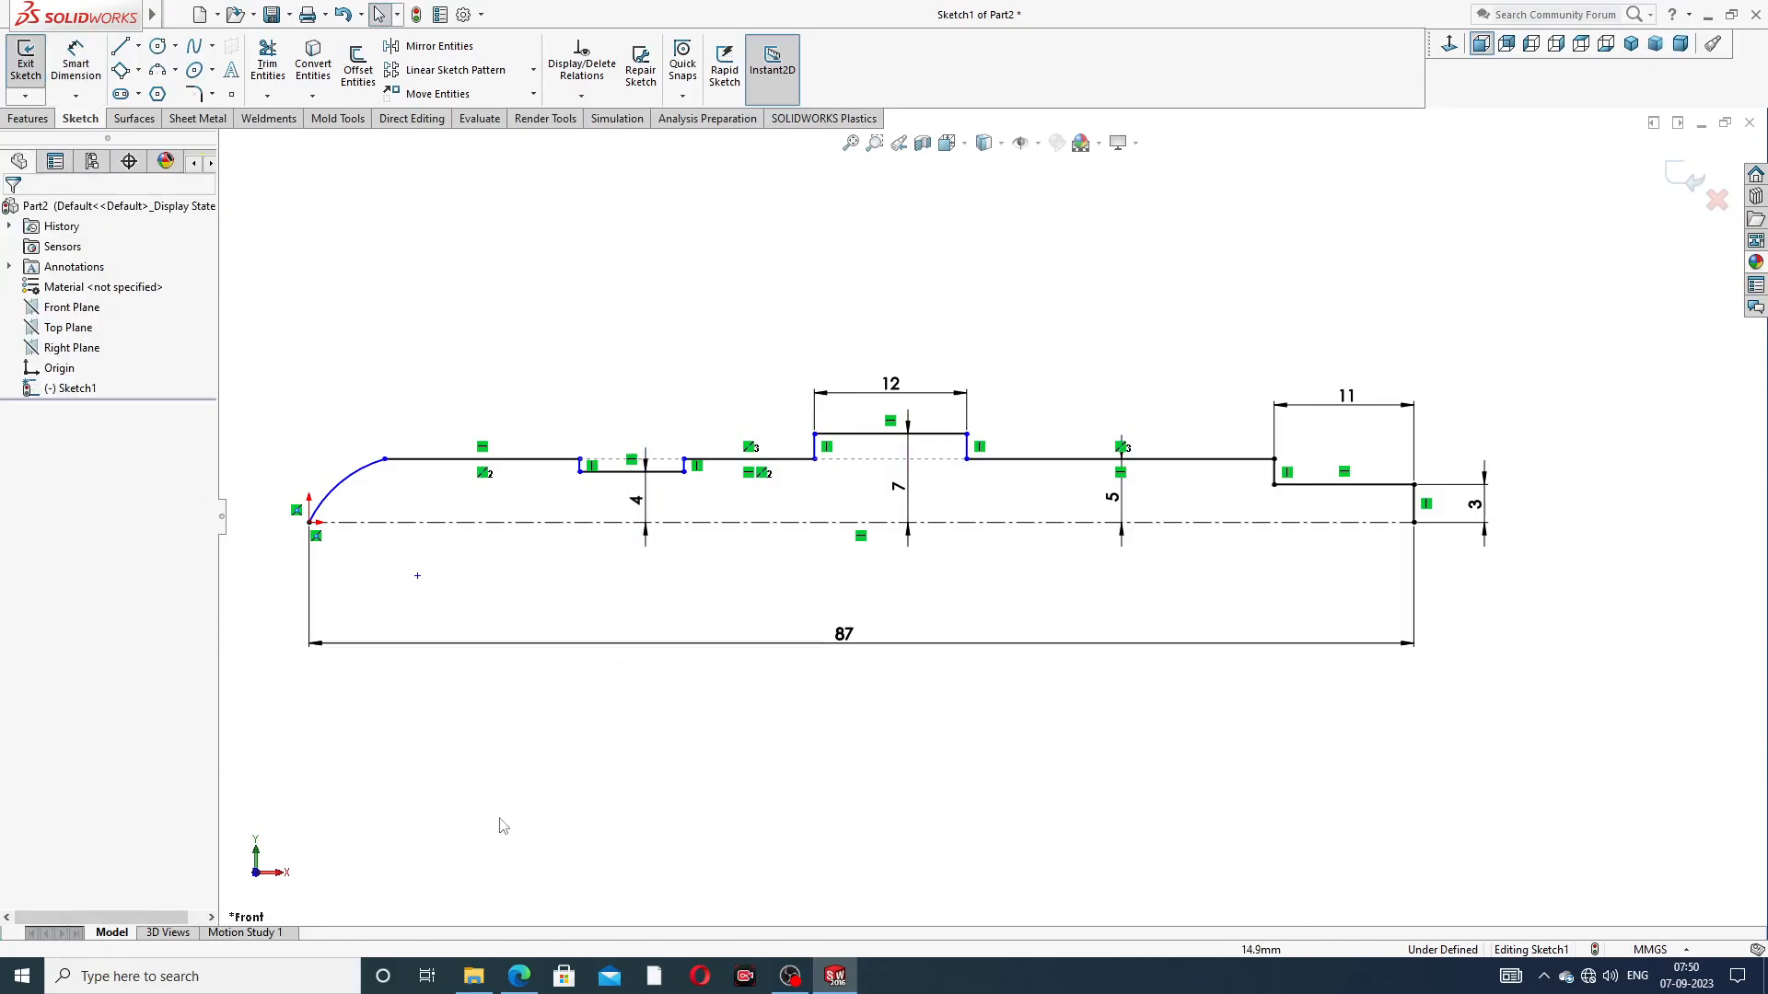
Check the end radius in the spindle's PDF drawing and dimension the arc's radius as 12 mm
click(518, 976)
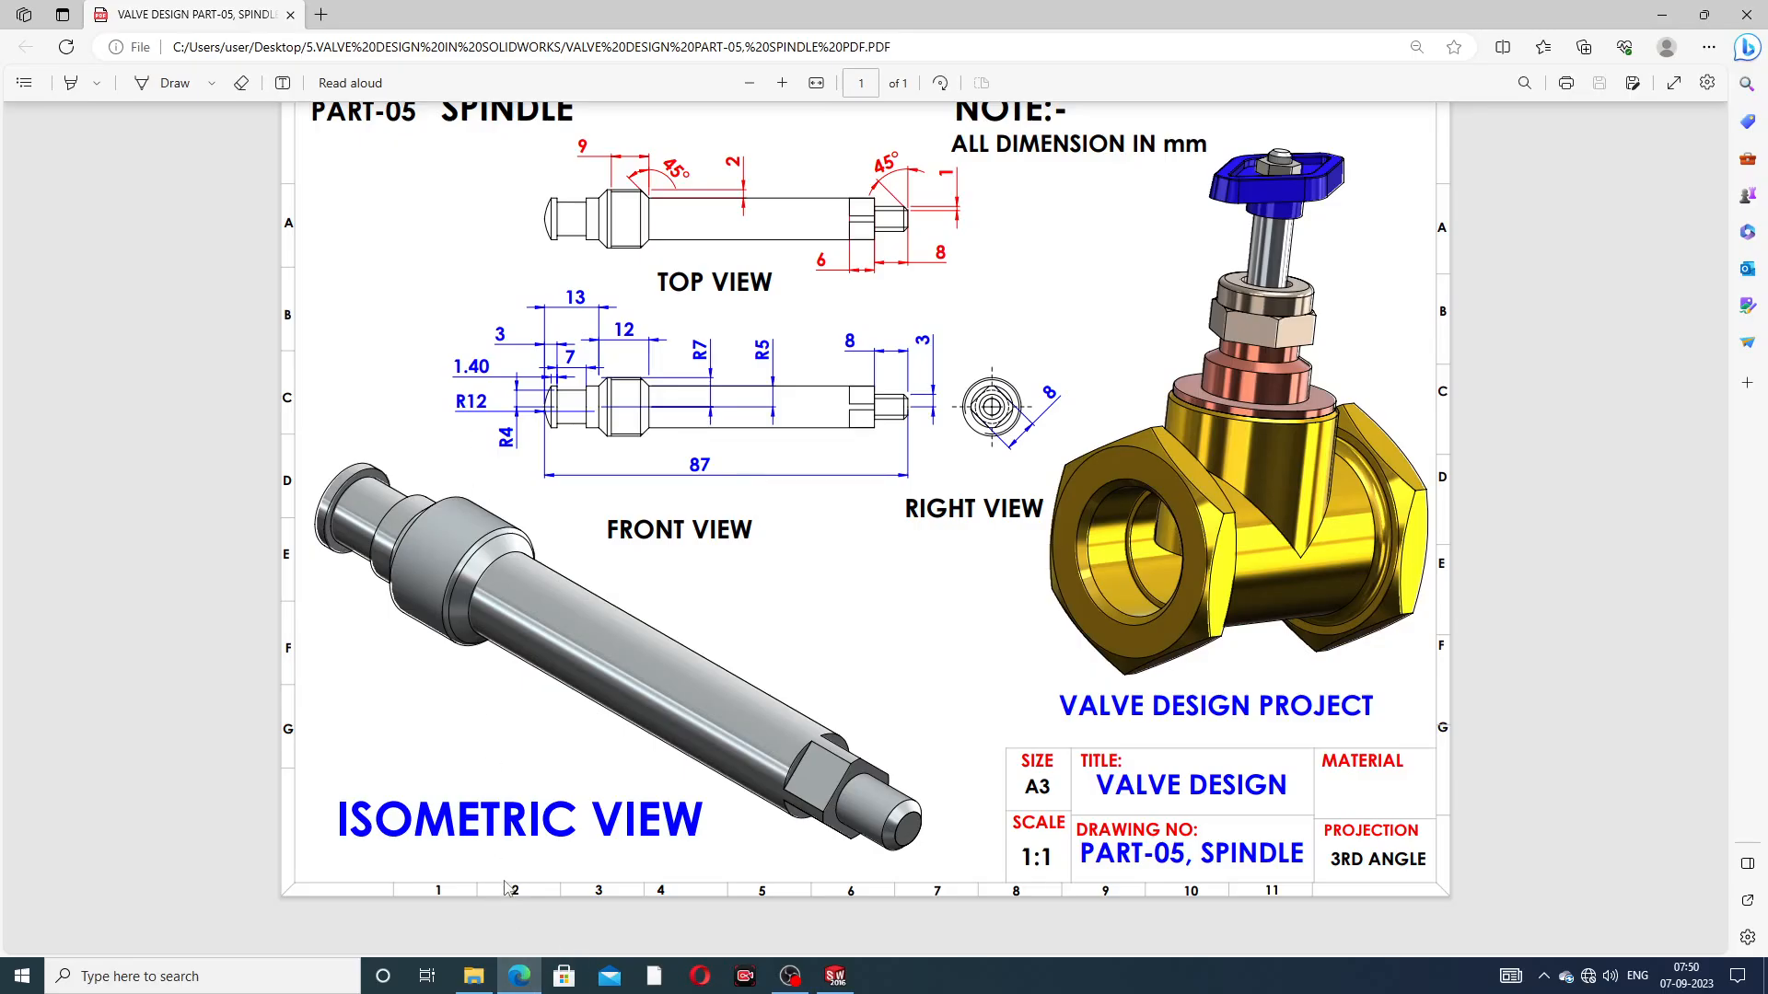
click(517, 974)
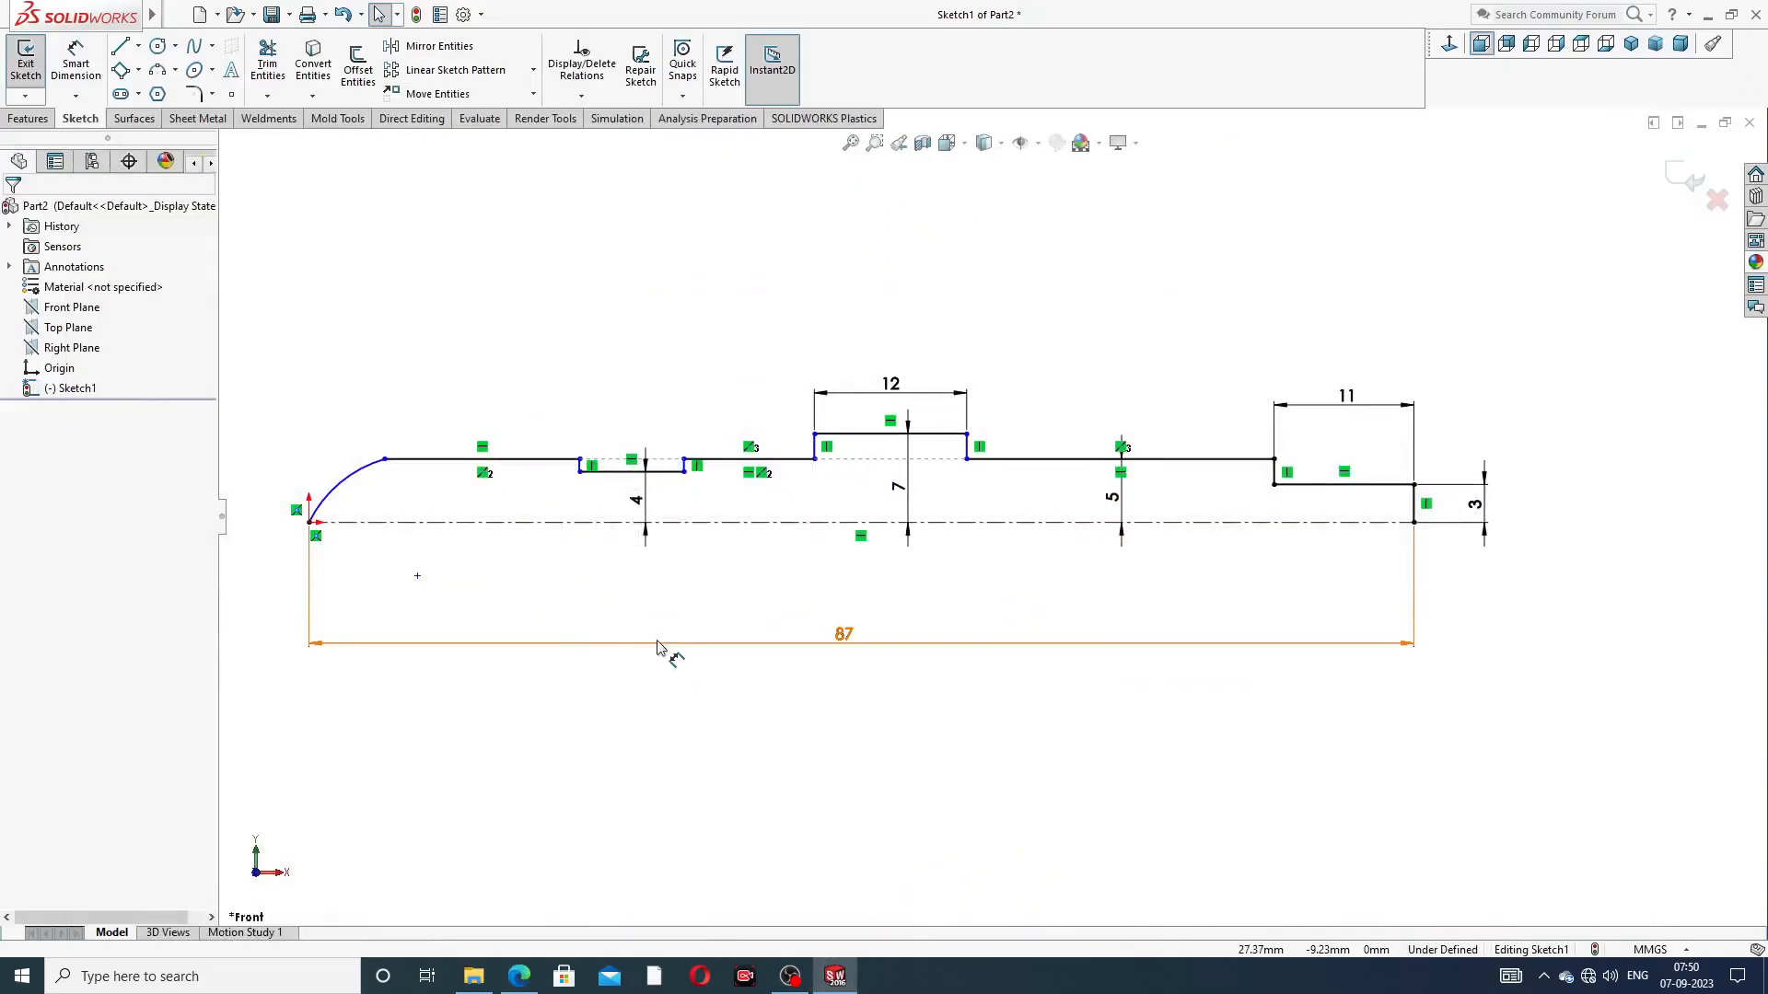
click(76, 66)
click(334, 488)
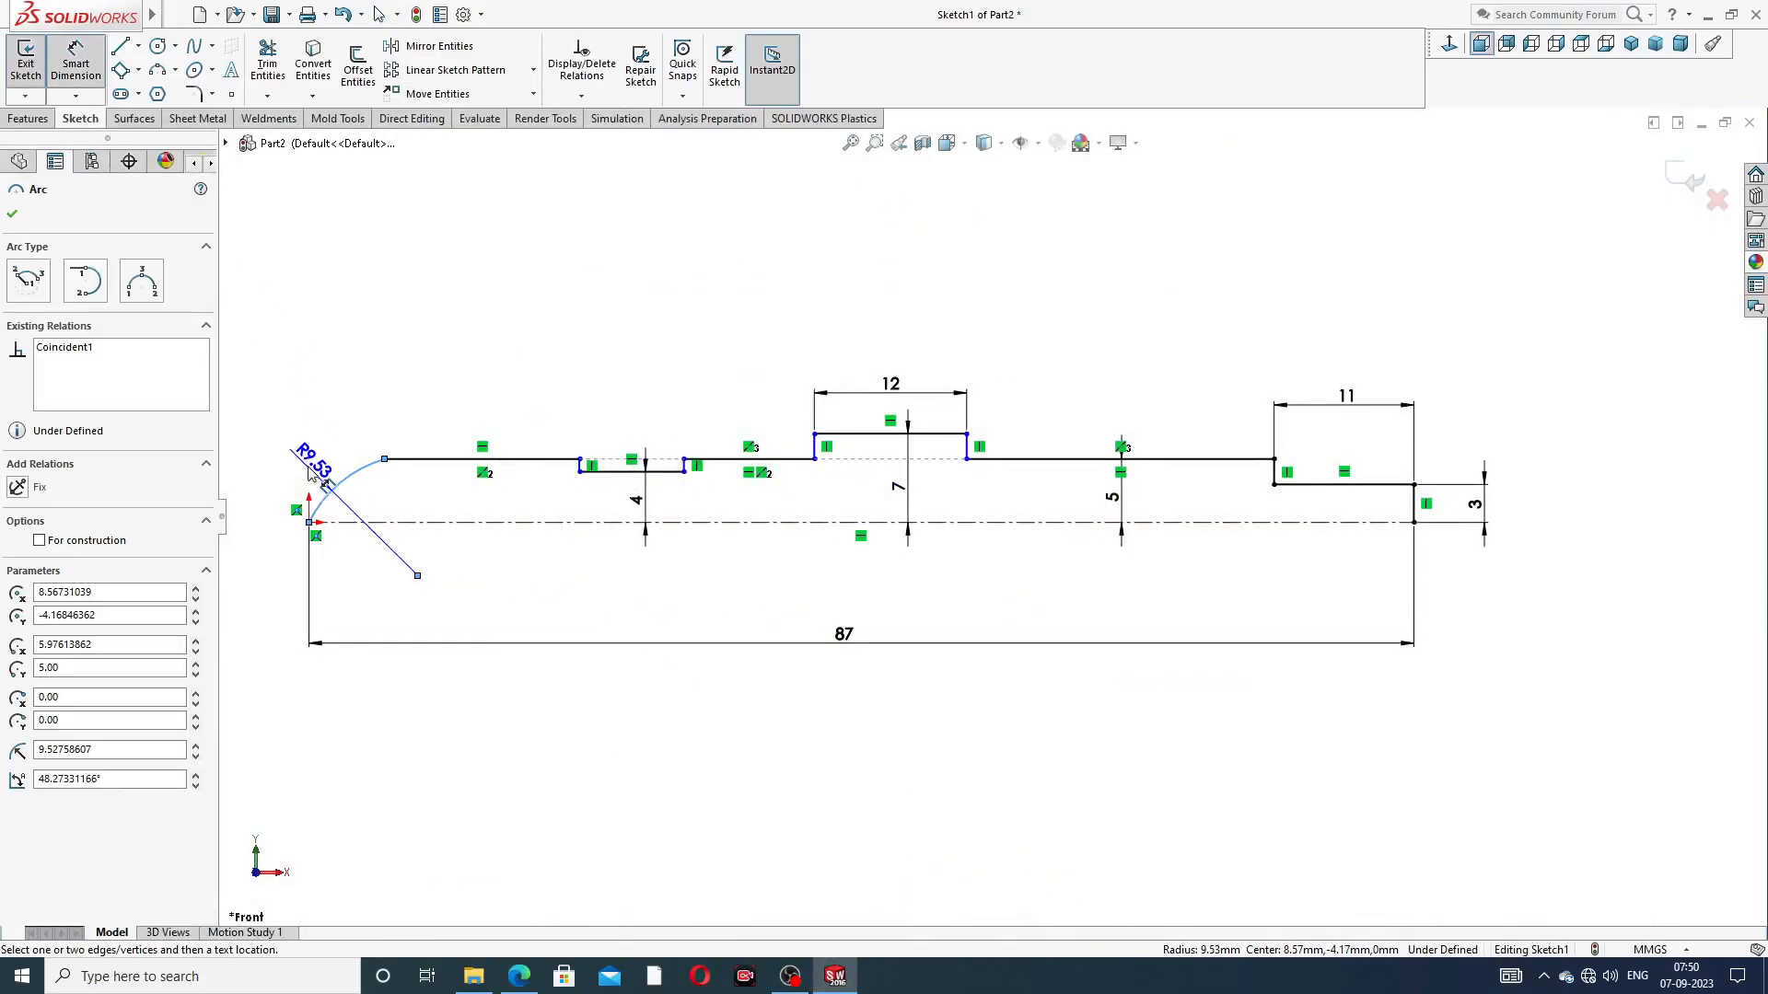
click(299, 457)
text(12)
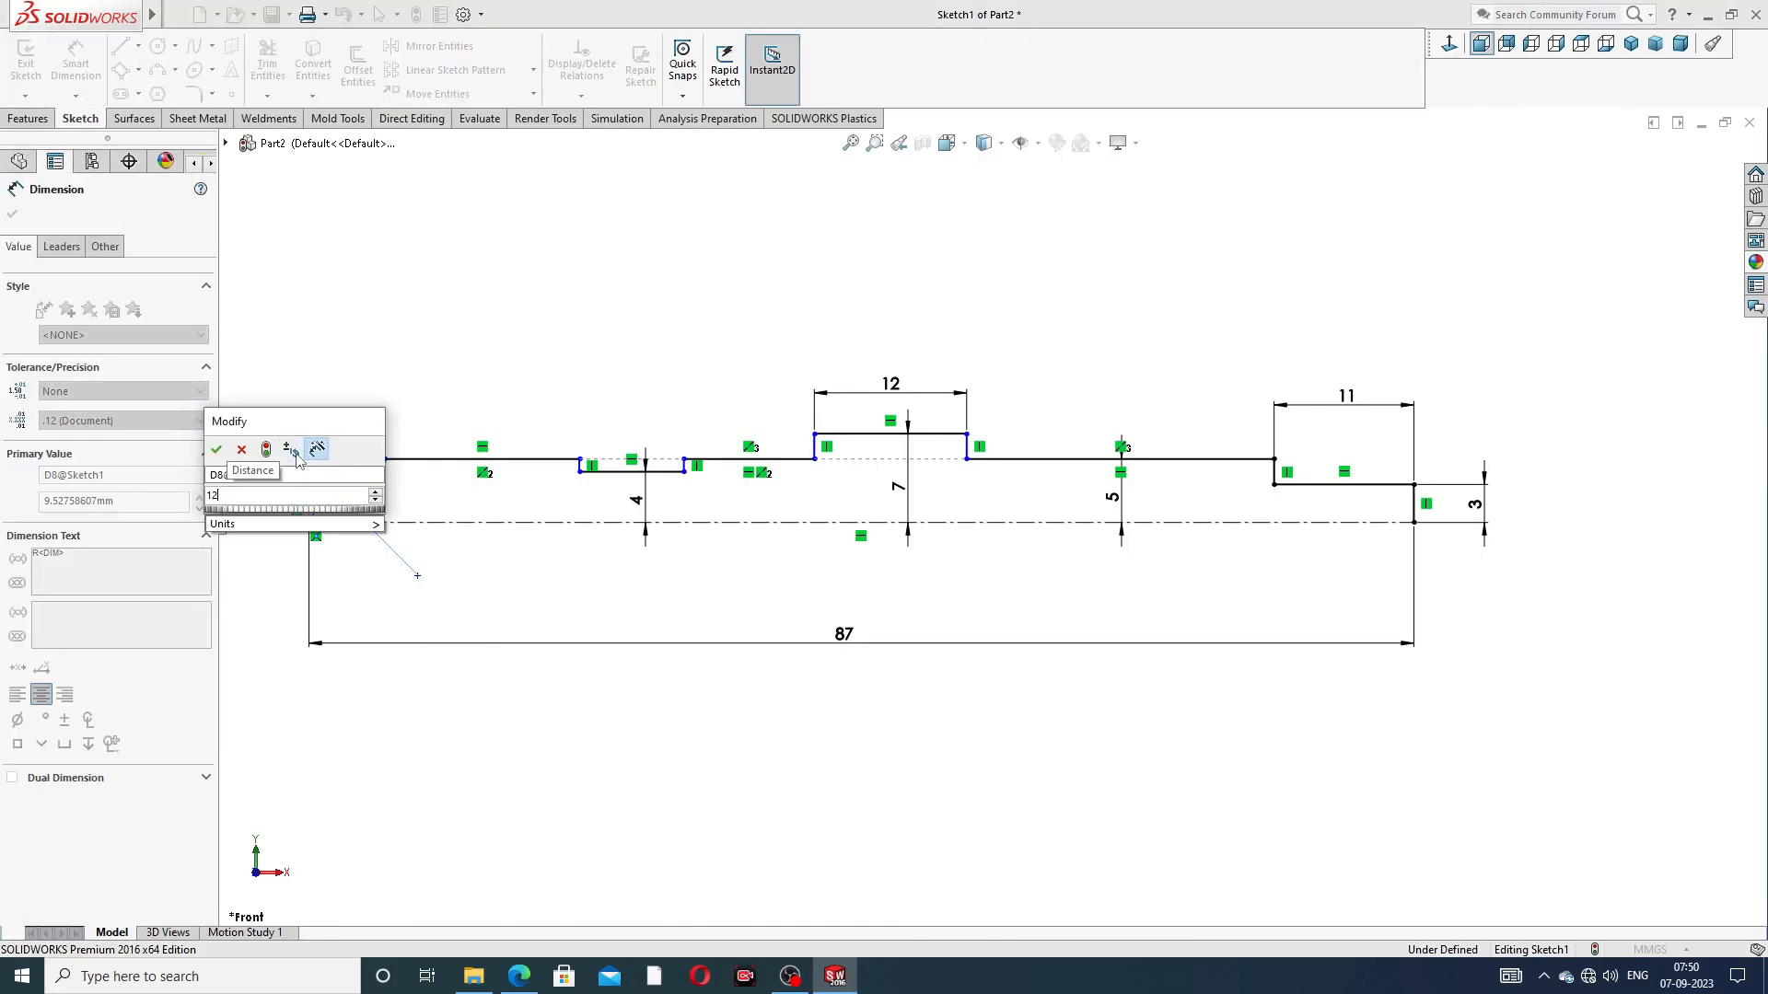
key(Return)
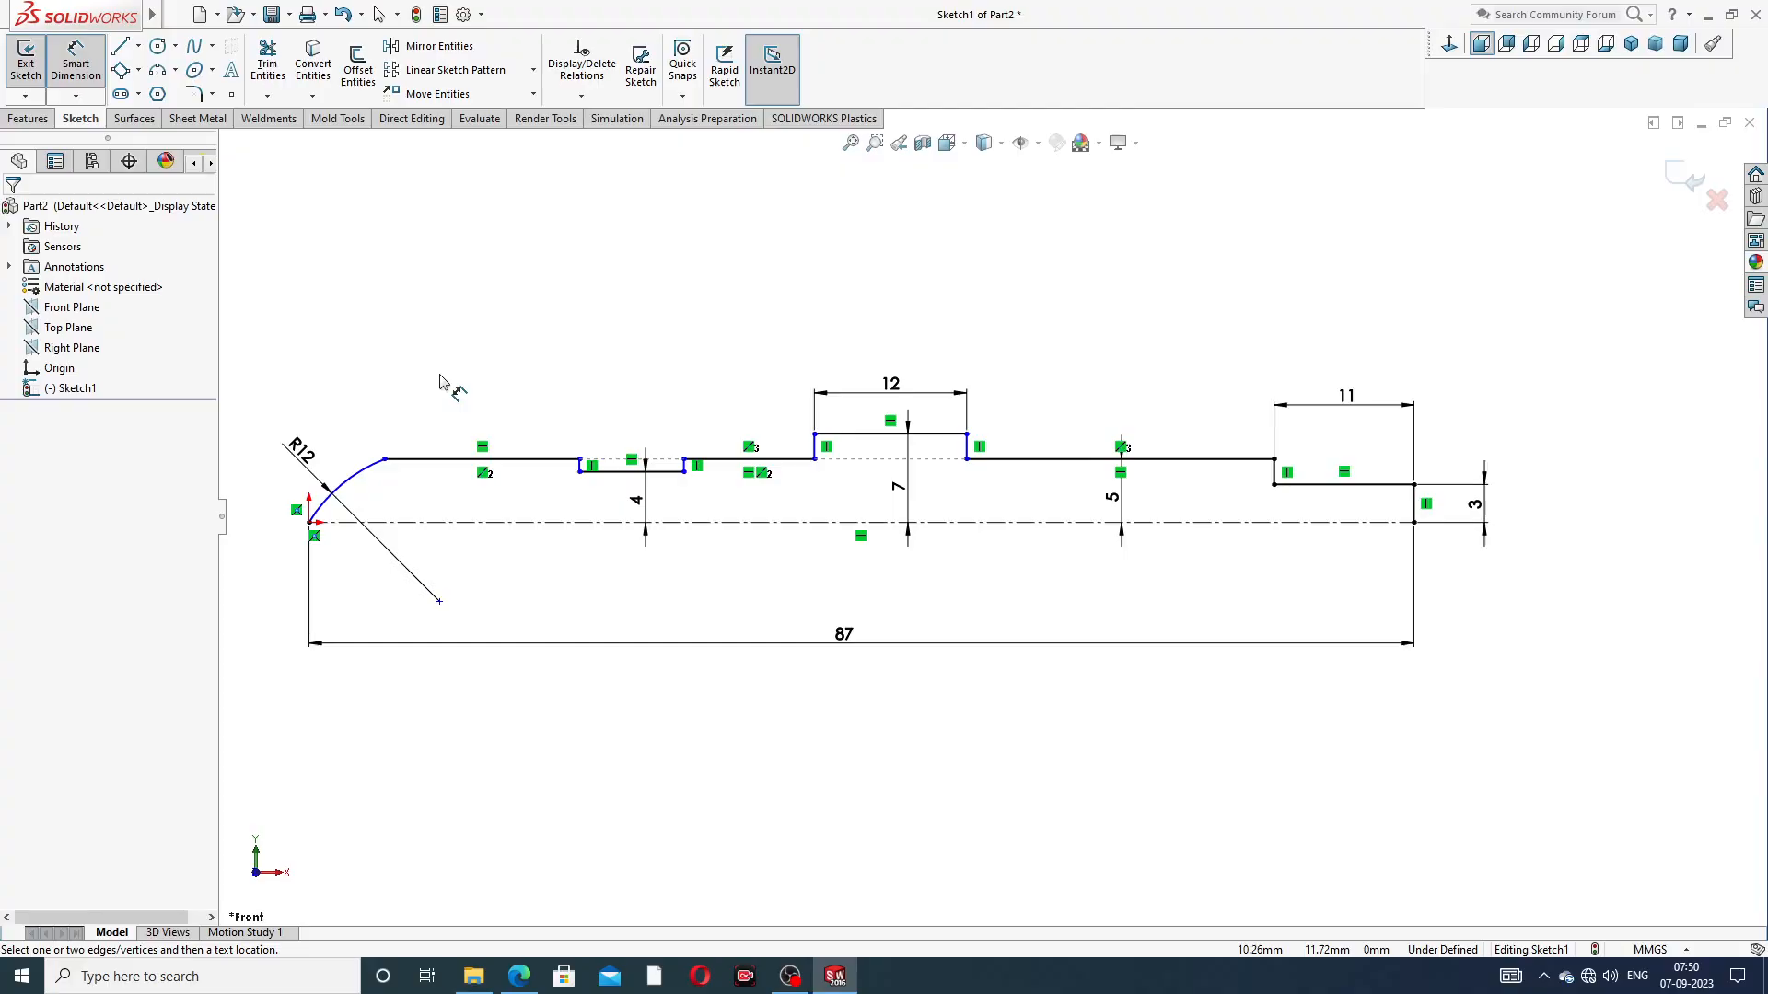
Check the PDF drawing and dimension the horizontal distance from the origin to the groove's arc-side wall as 7 mm
scroll(440, 376, up, 1)
scroll(592, 500, down, 1)
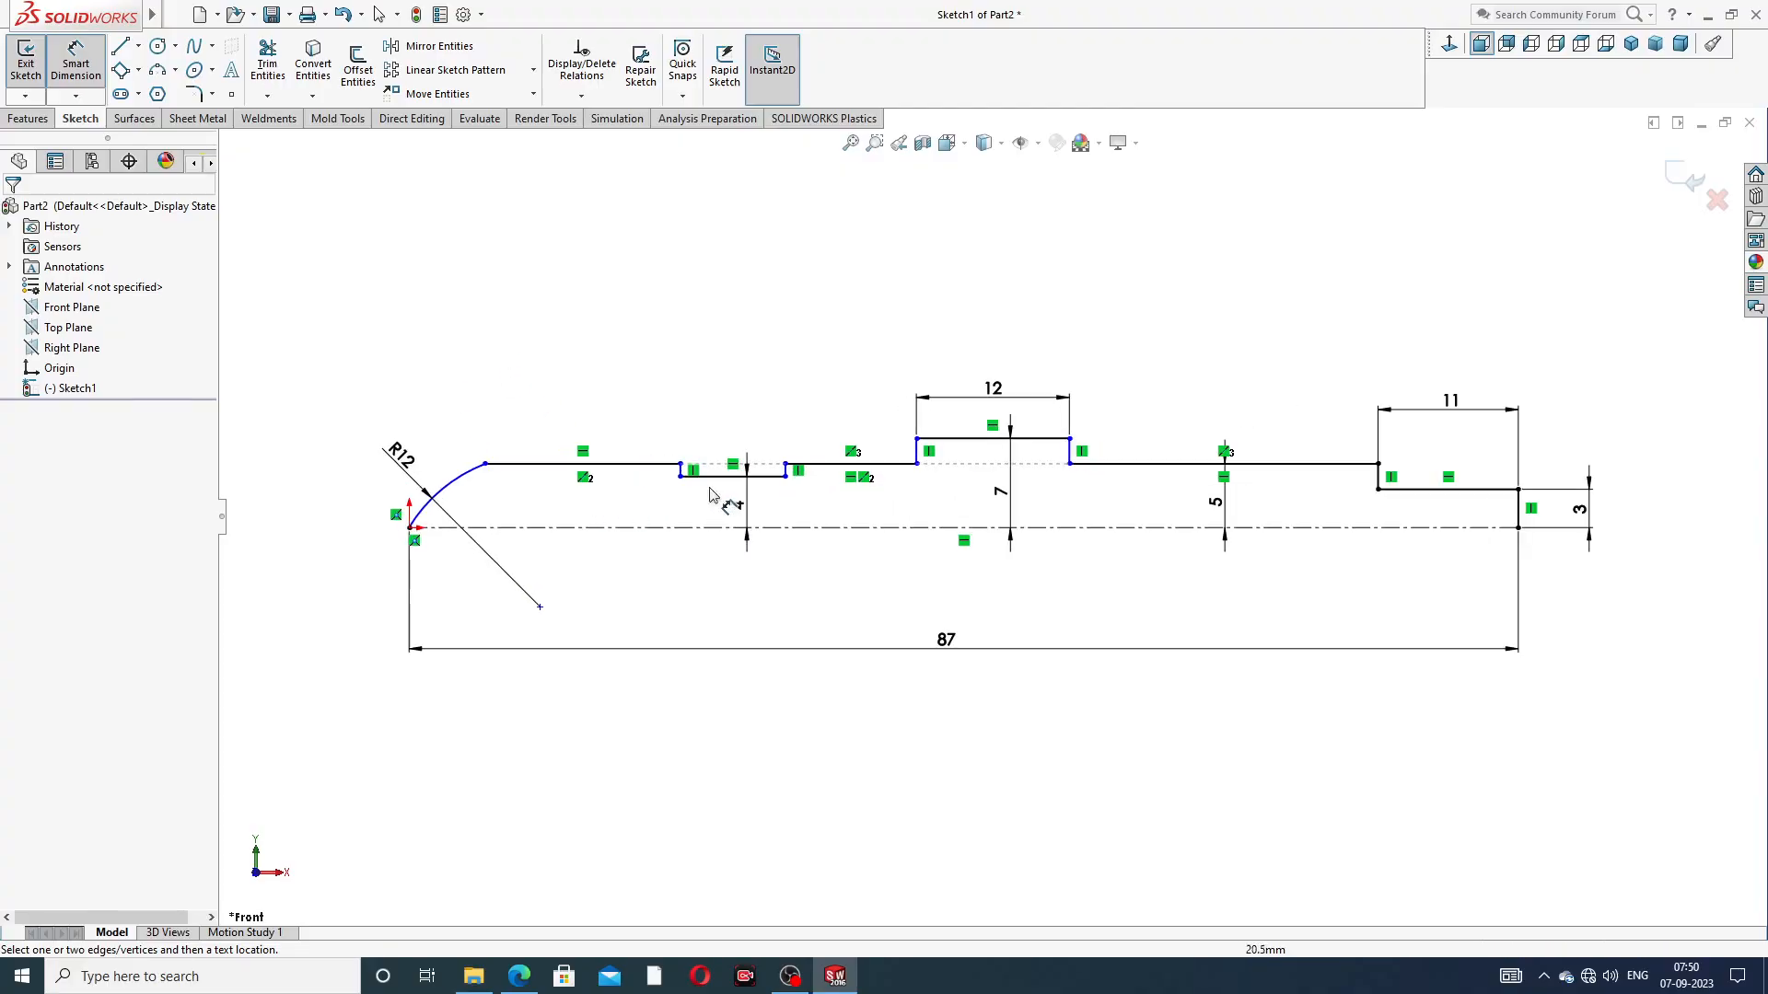
scroll(801, 504, down, 1)
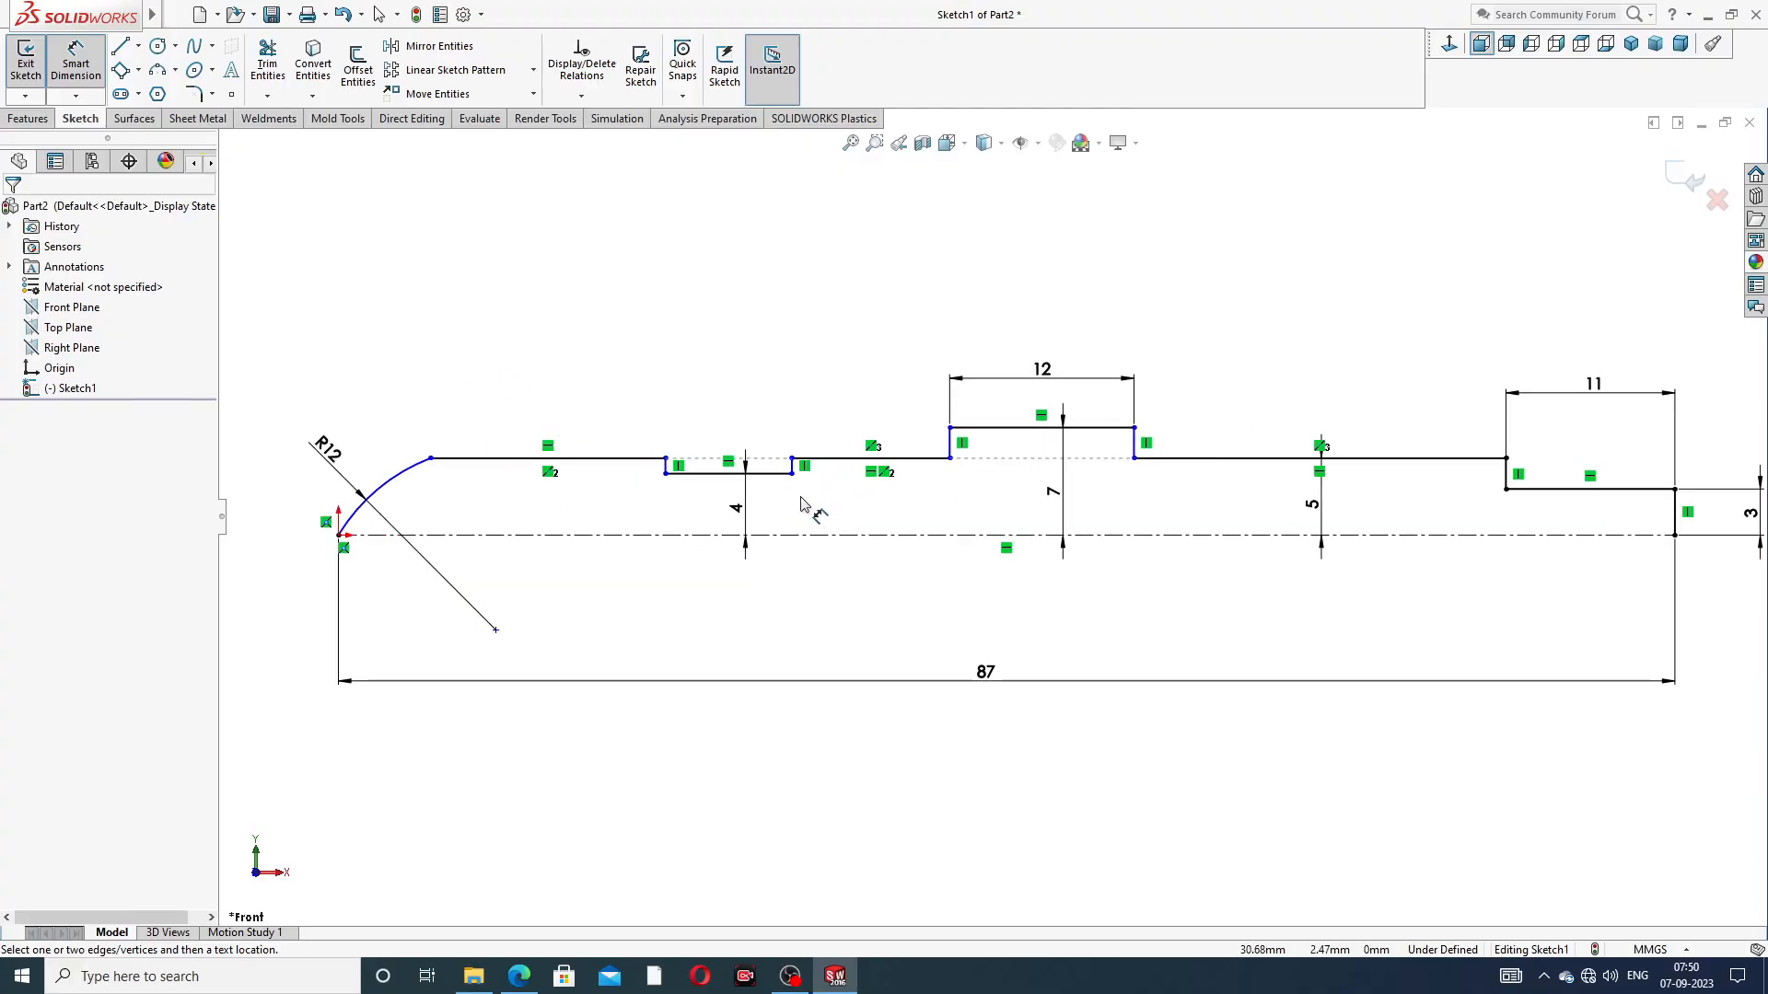
click(520, 976)
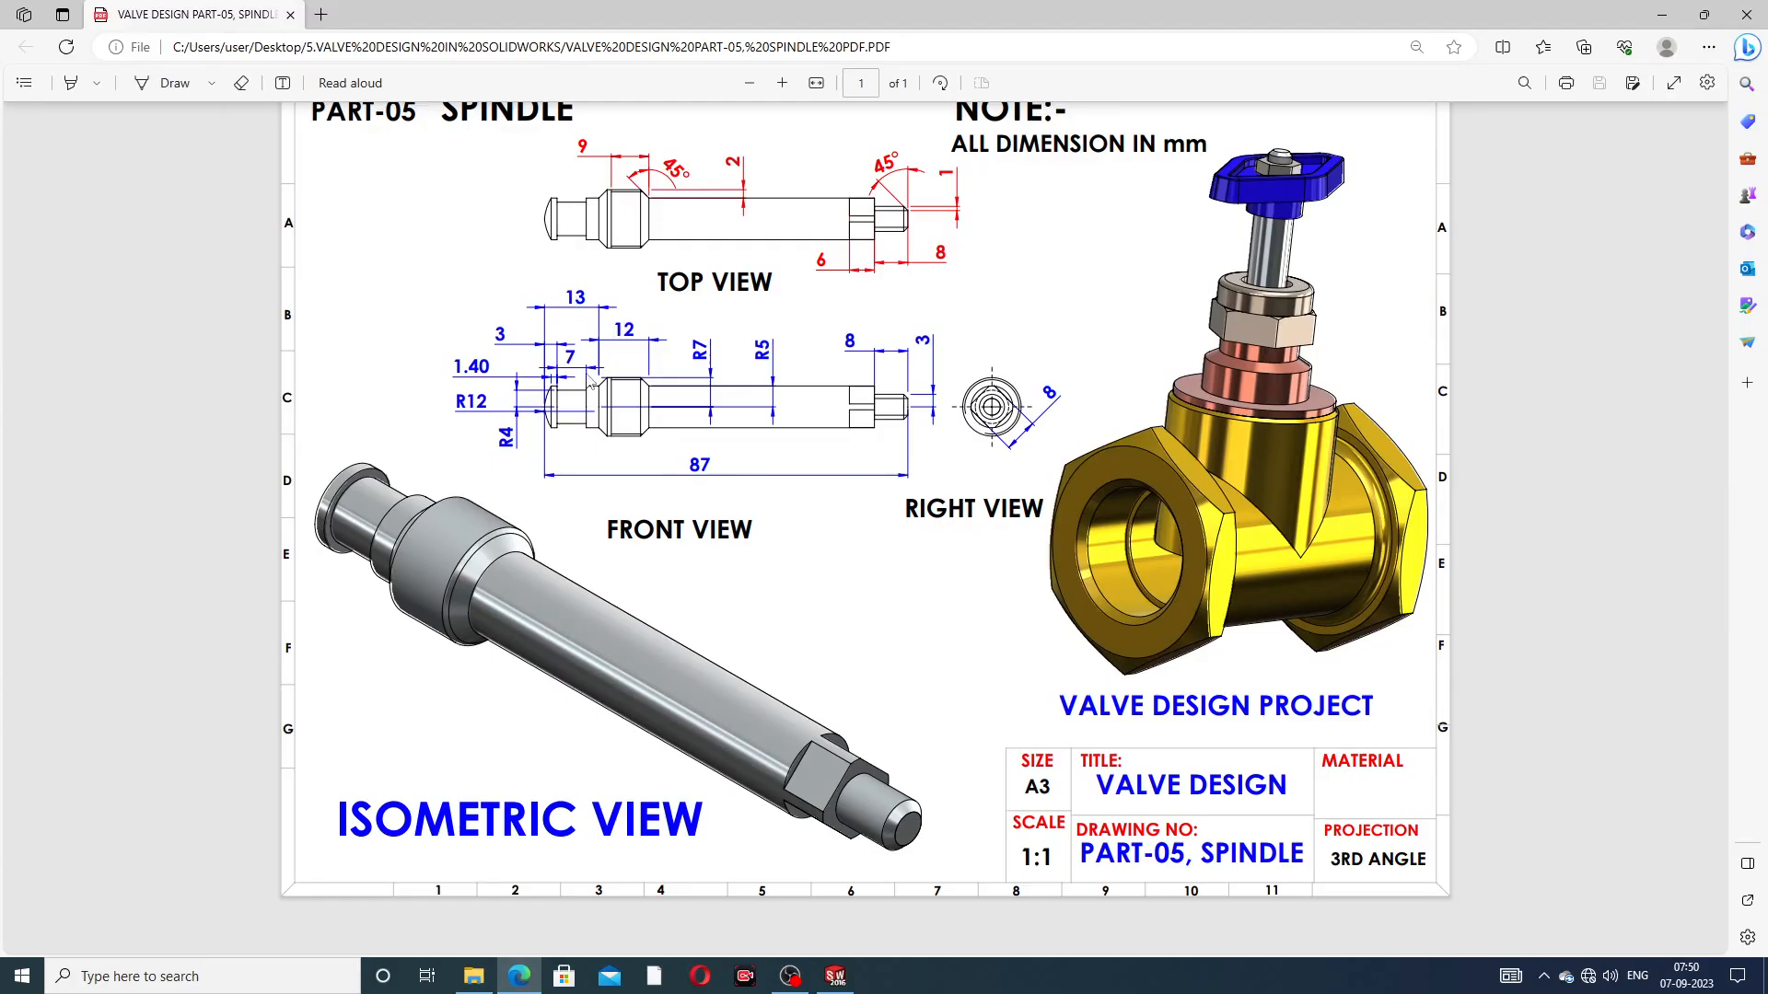
click(520, 976)
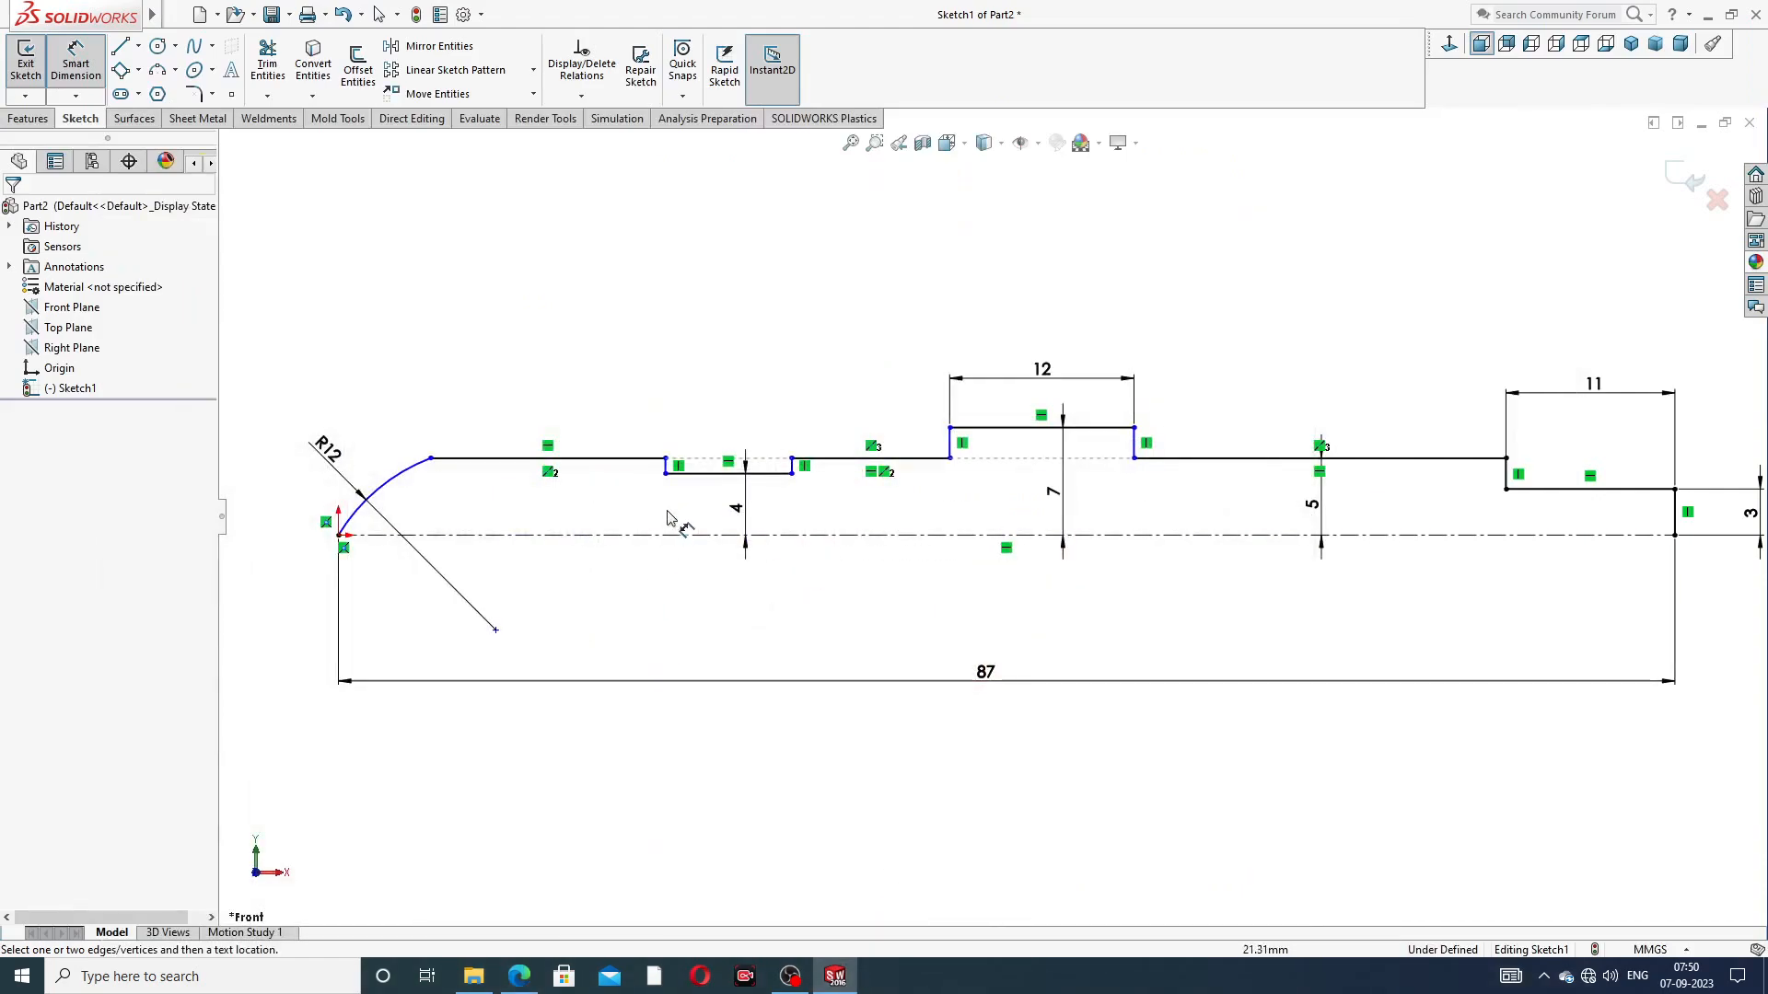
click(340, 535)
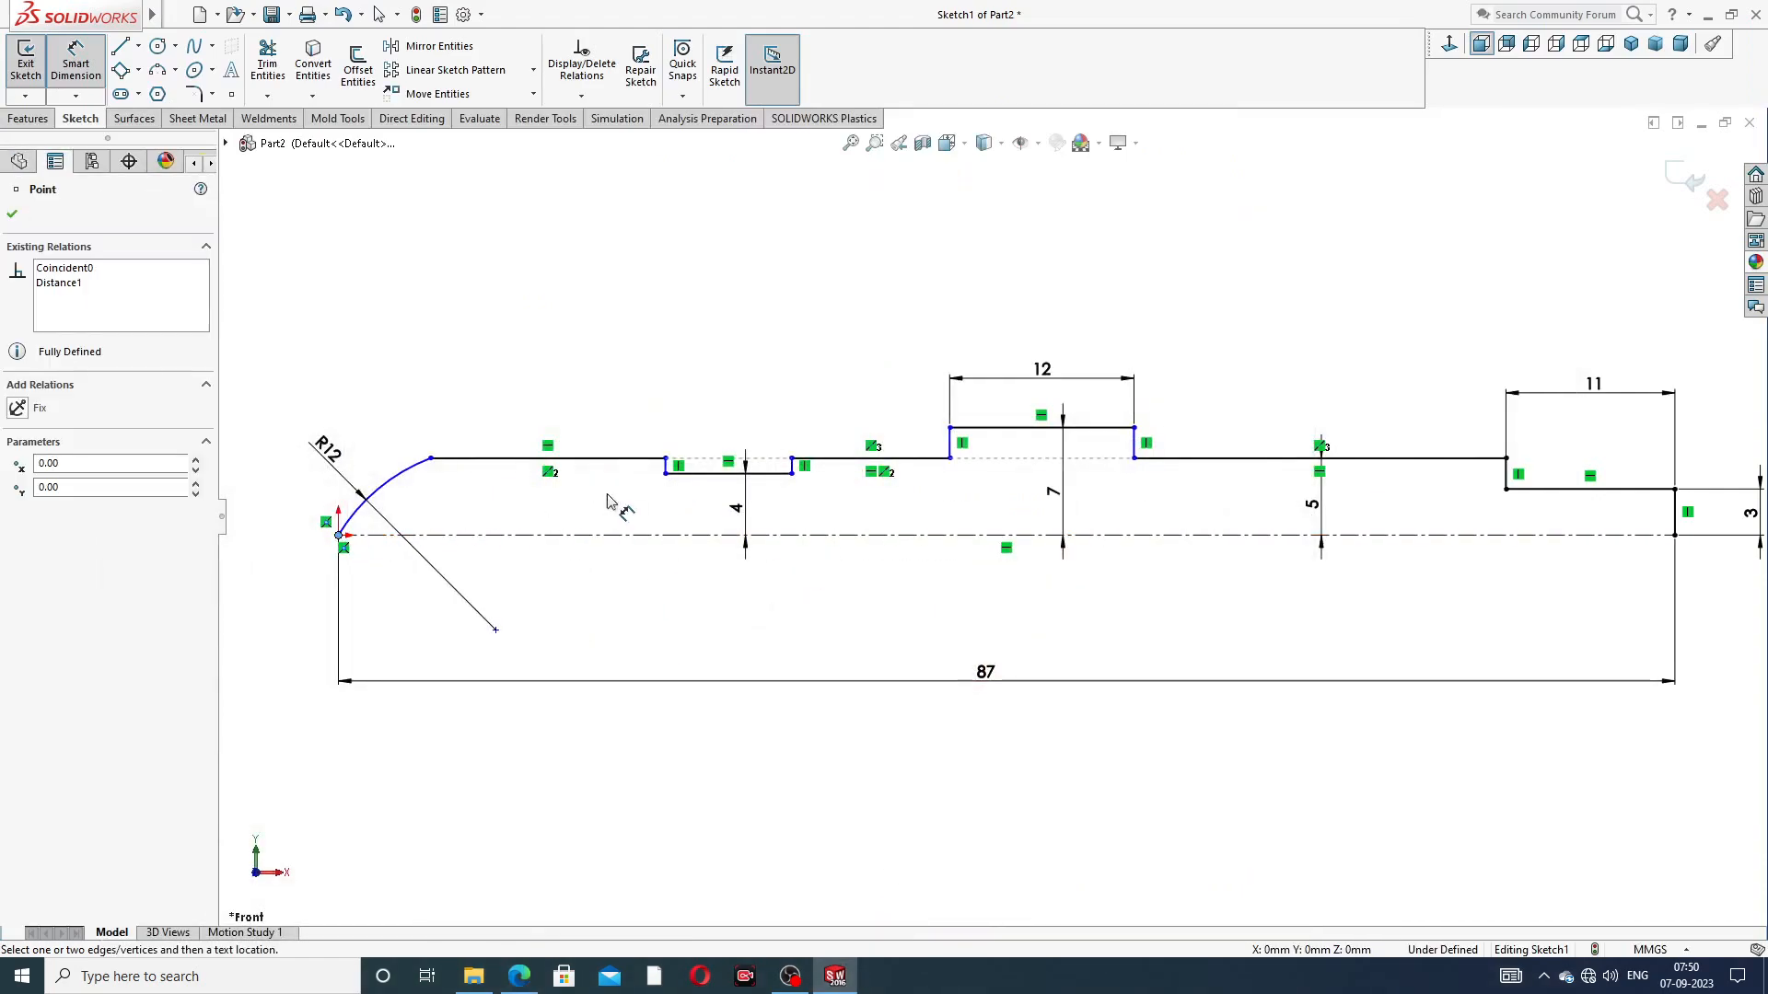
click(664, 457)
click(534, 400)
text(7)
key(Return)
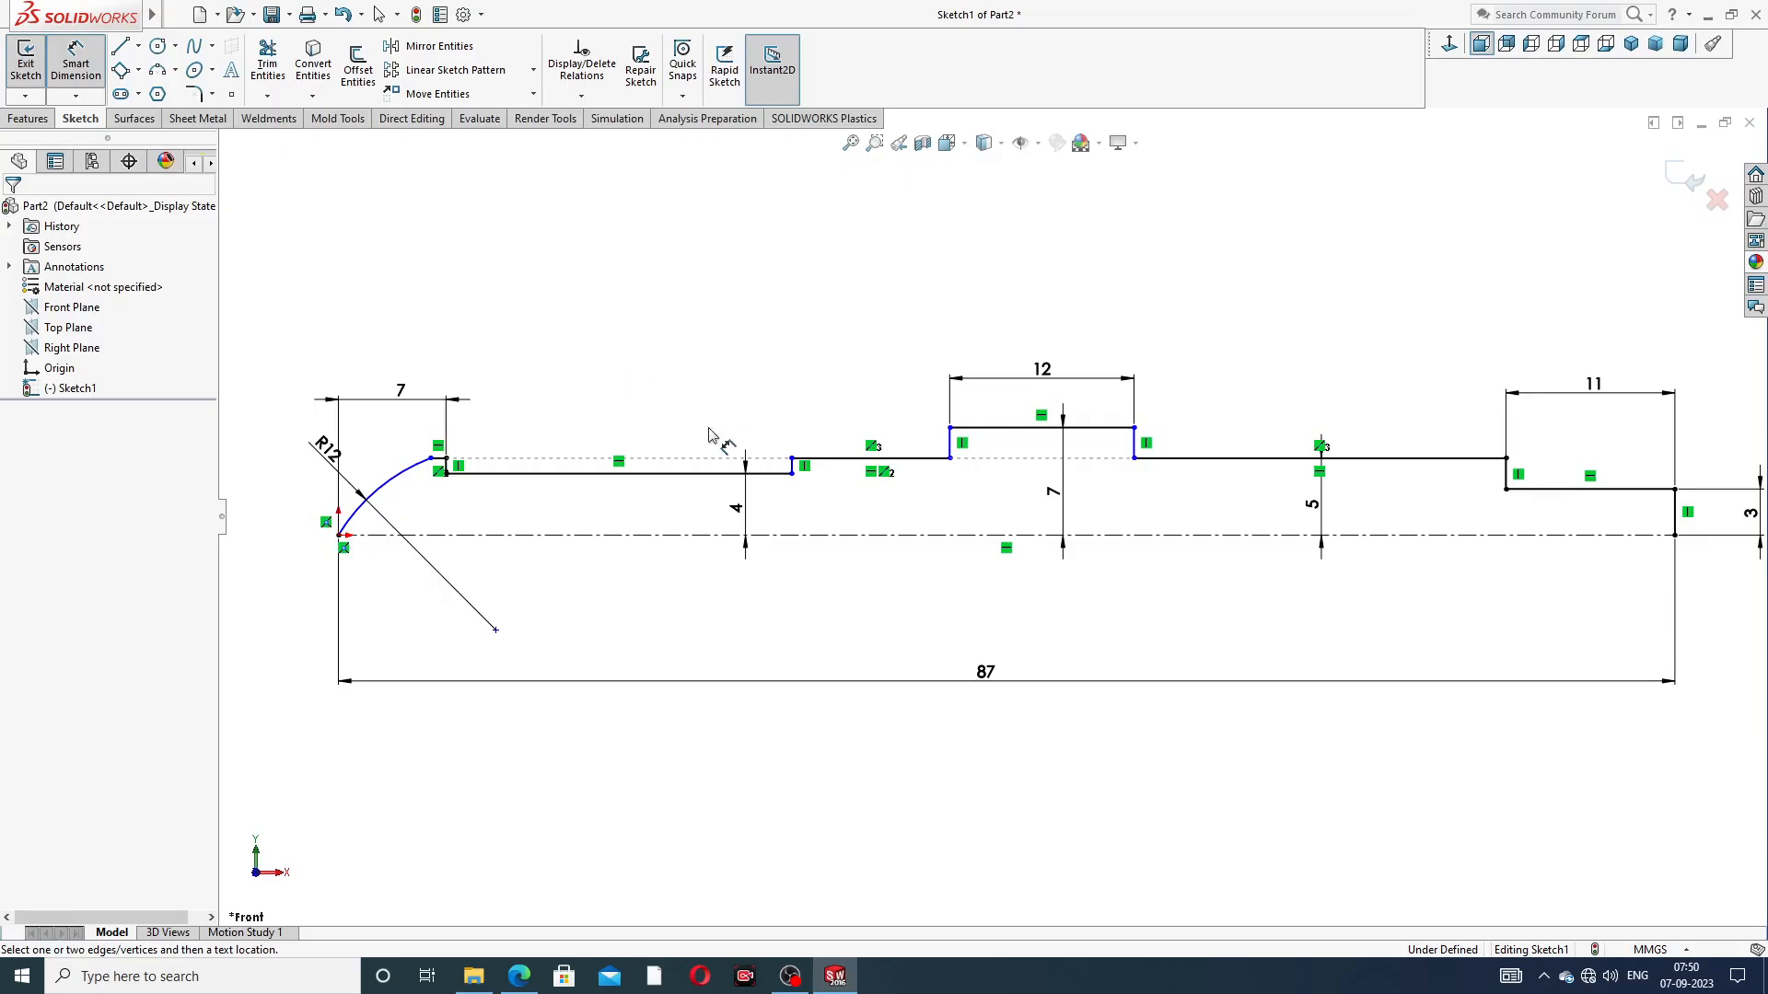
Dimension the horizontal distance from the origin to the collar's groove-side edge as 13 mm
click(339, 535)
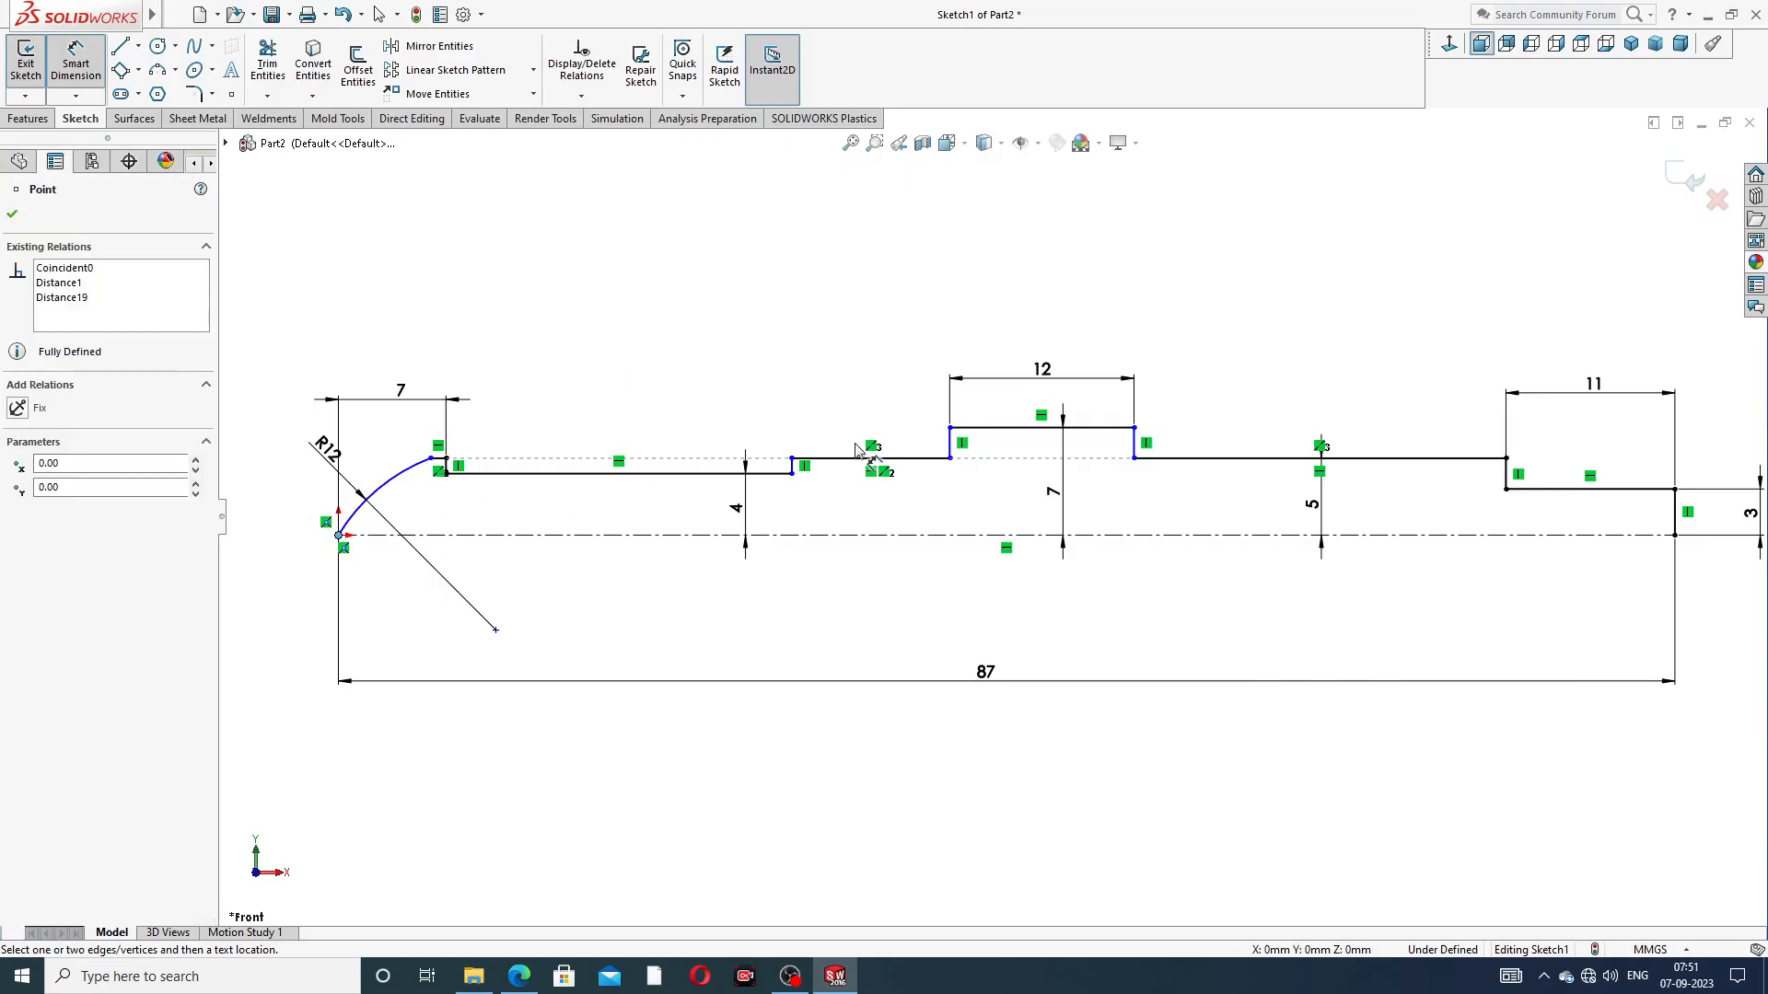
click(950, 429)
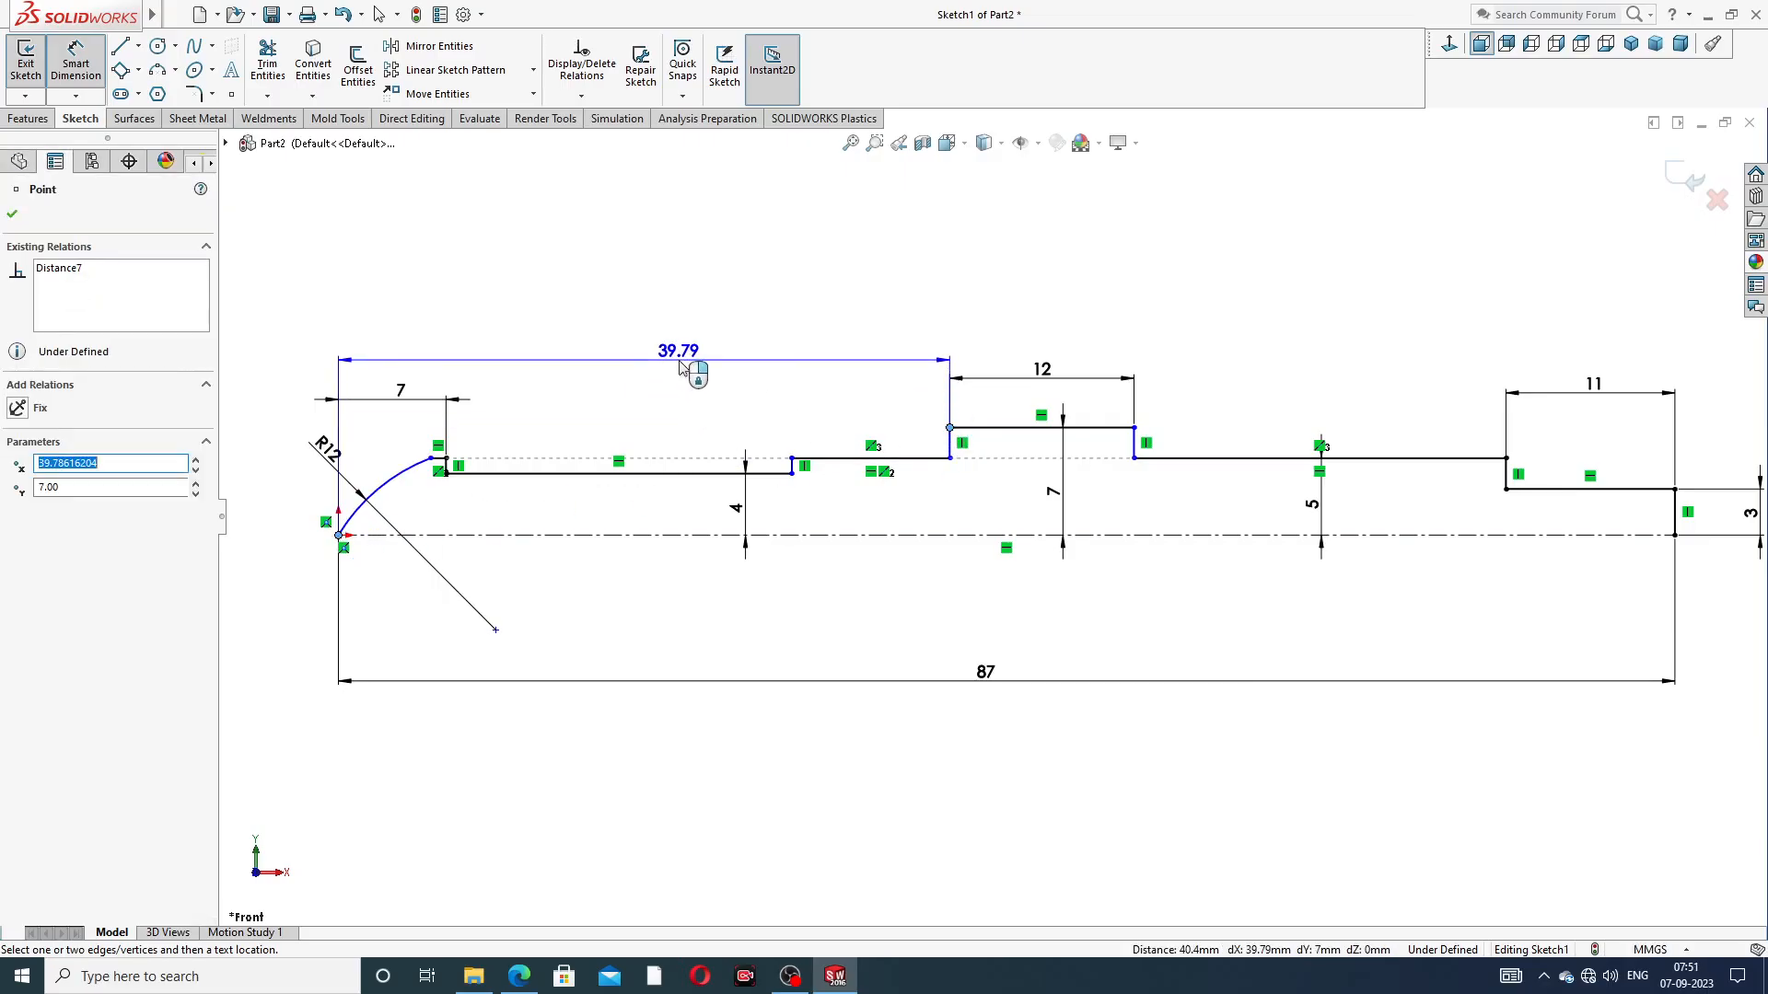
click(681, 367)
text(13)
key(Return)
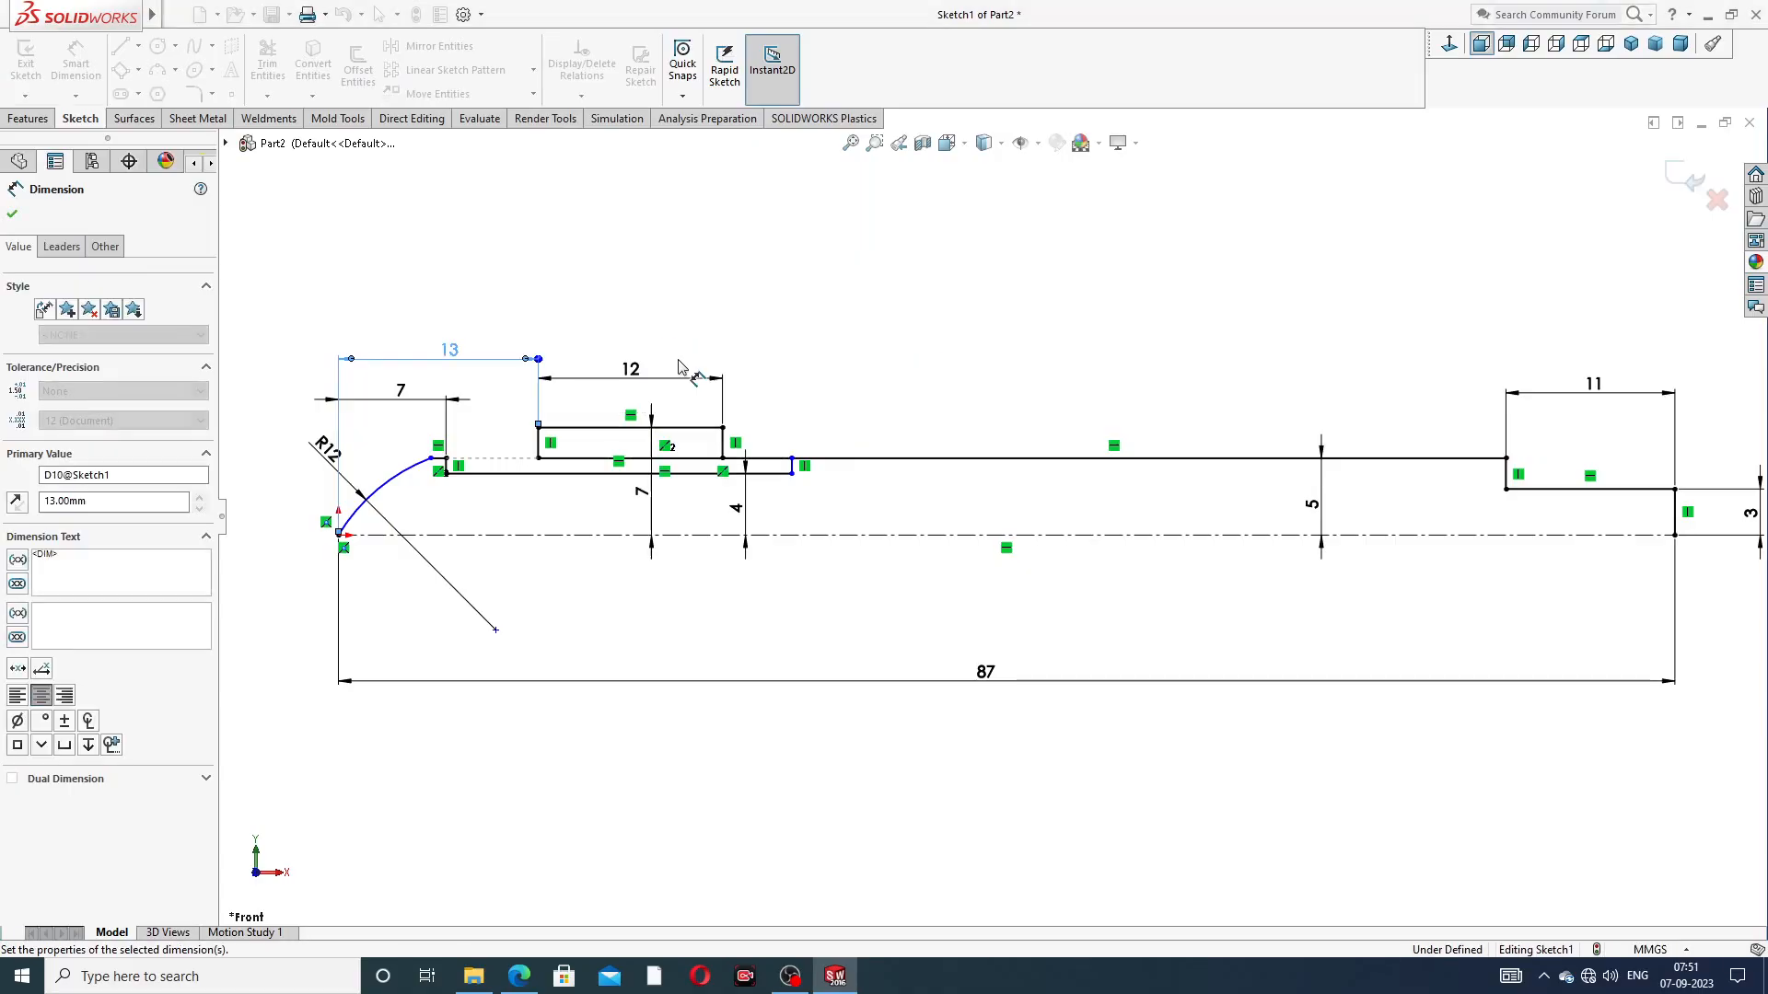
click(803, 314)
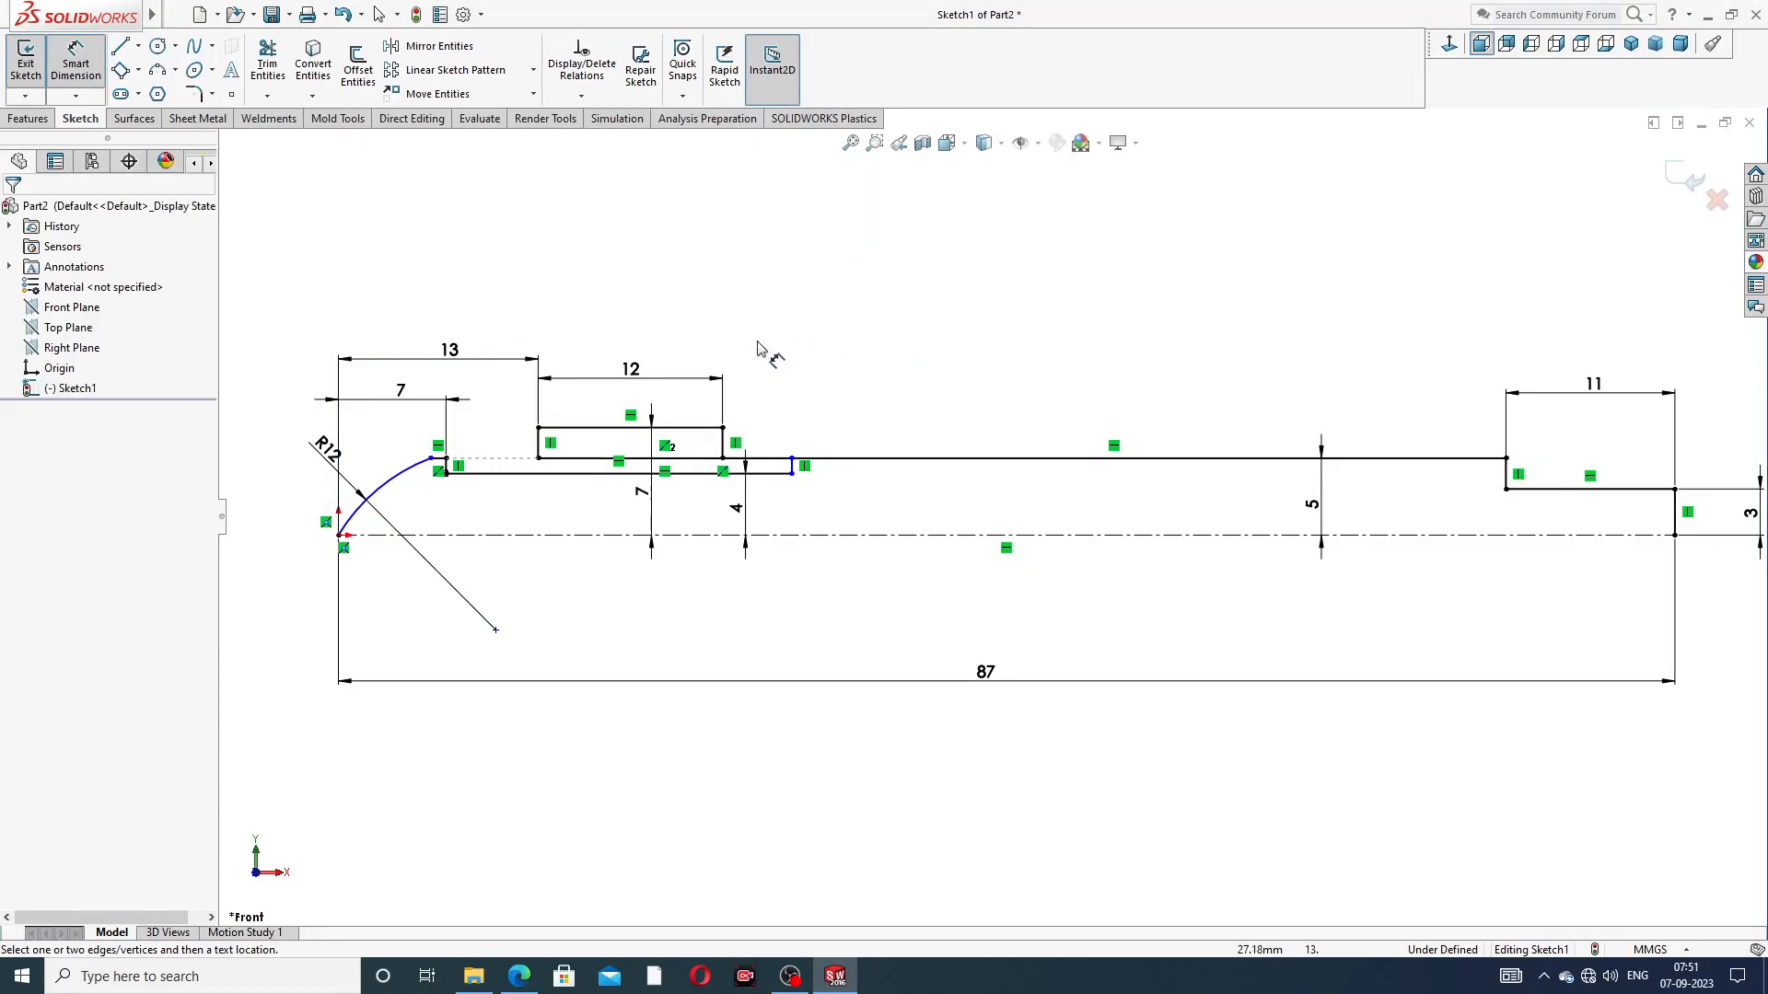
Move the groove's far lower corner back toward the arc so that the groove ends just before the collar
scroll(649, 494, down, 2)
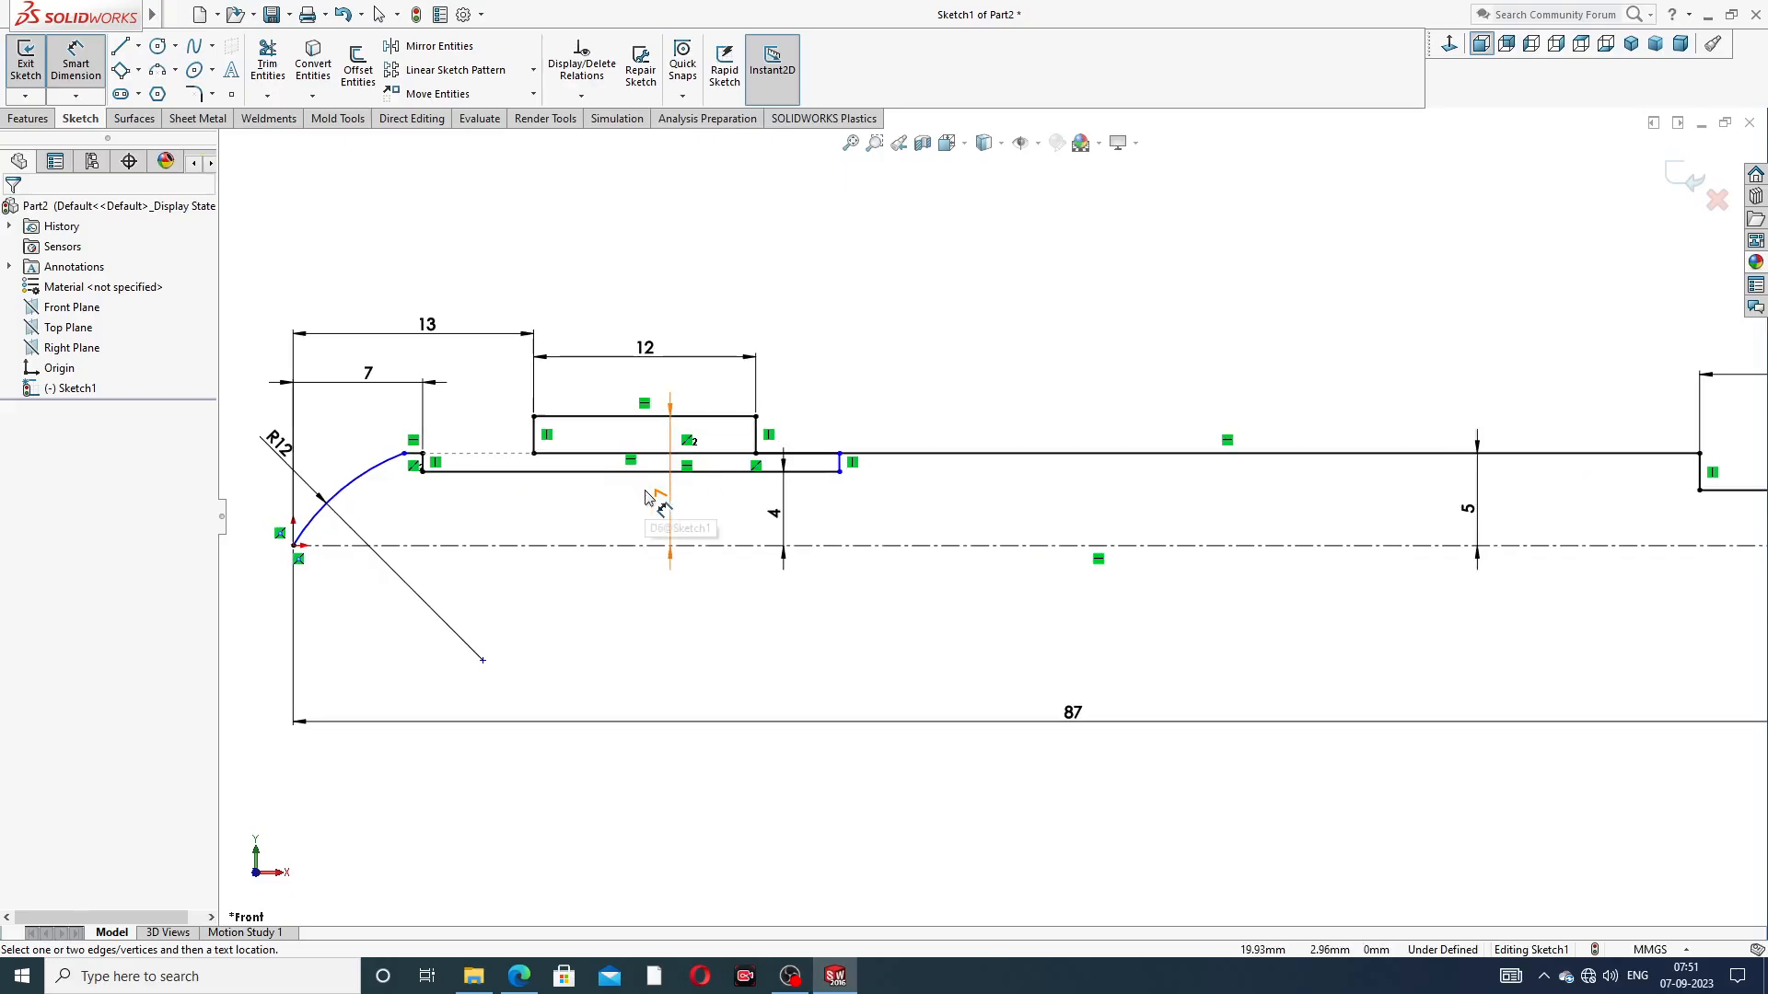
right_click(939, 314)
click(994, 267)
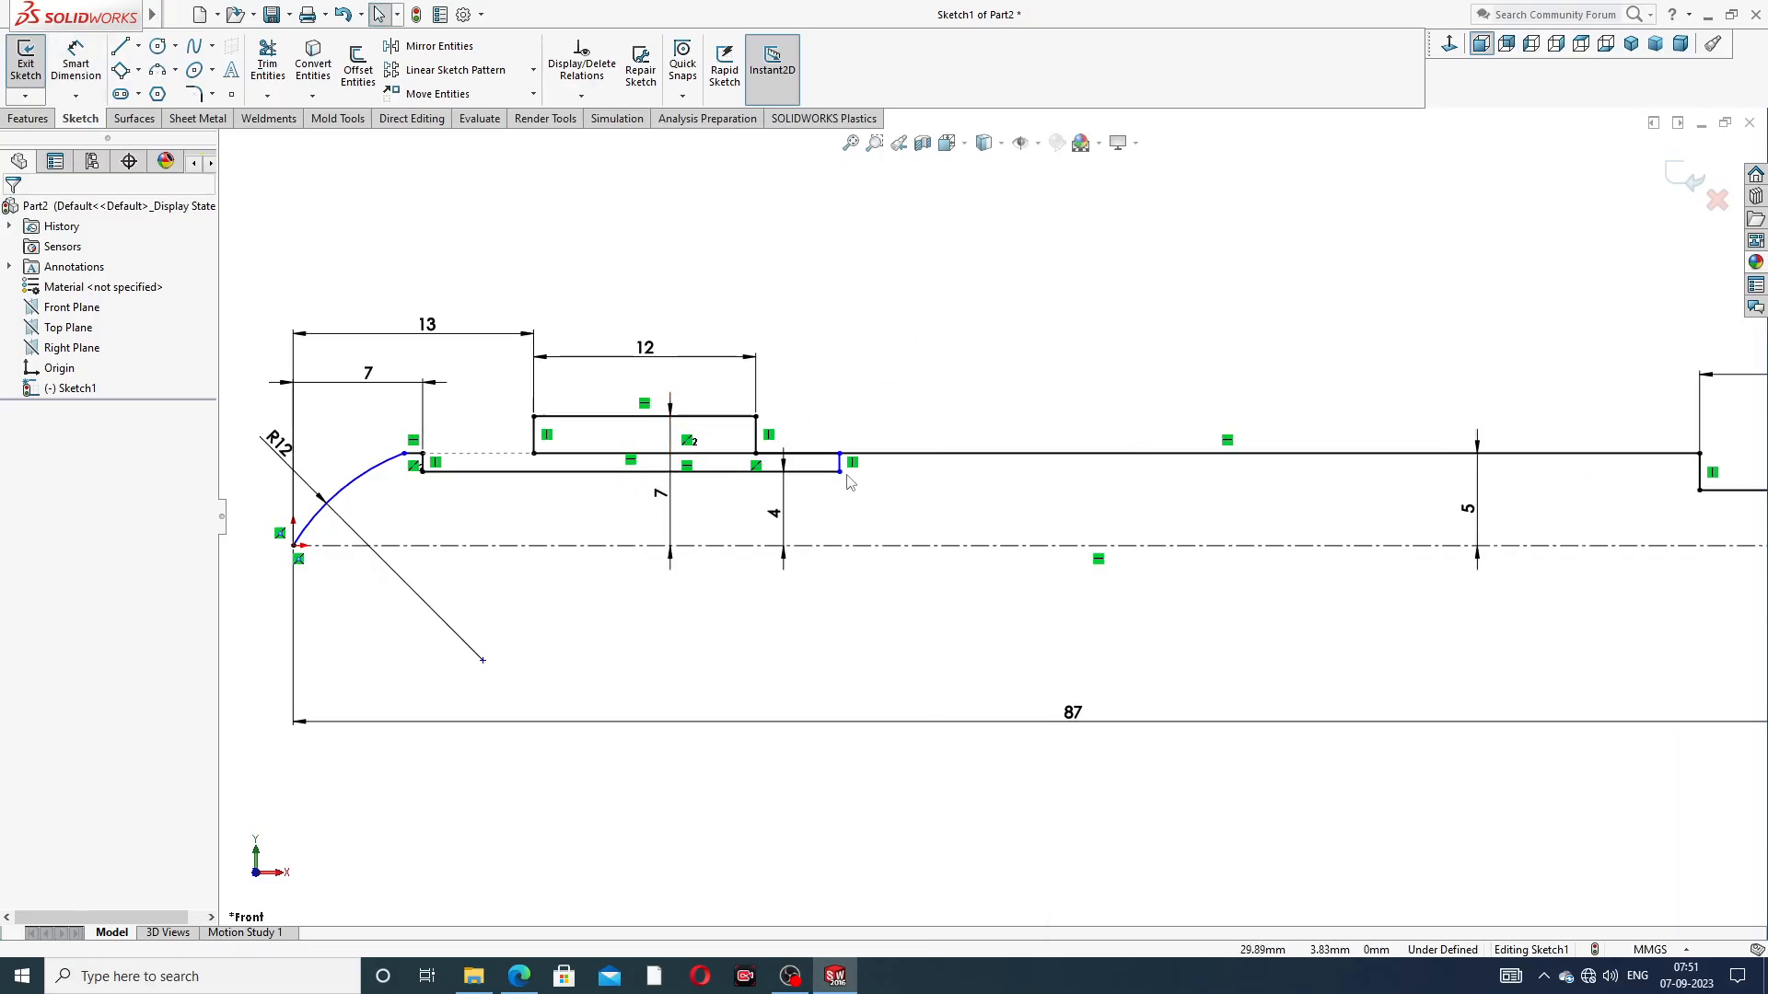
mouse_move(840, 471)
mouse_down()
mouse_move(486, 477)
mouse_move(513, 483)
mouse_up()
click(890, 350)
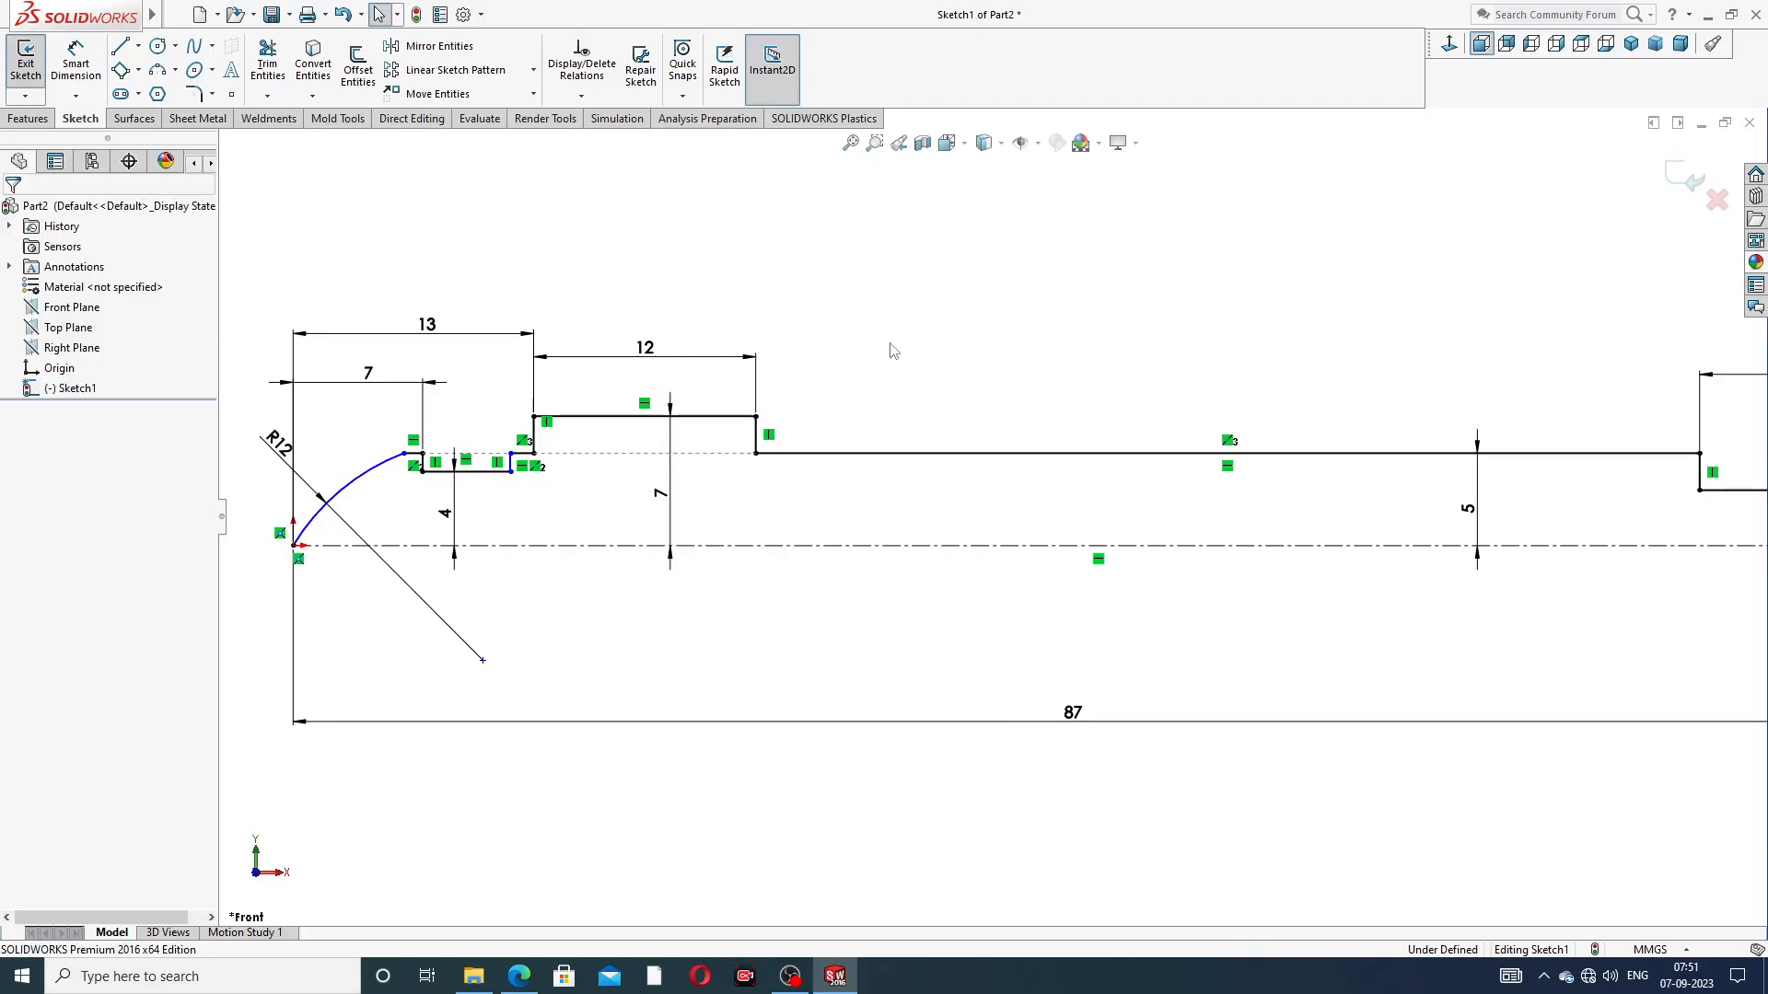
Add an Equal relation between the two short vertical walls of the groove
scroll(513, 480, down, 2)
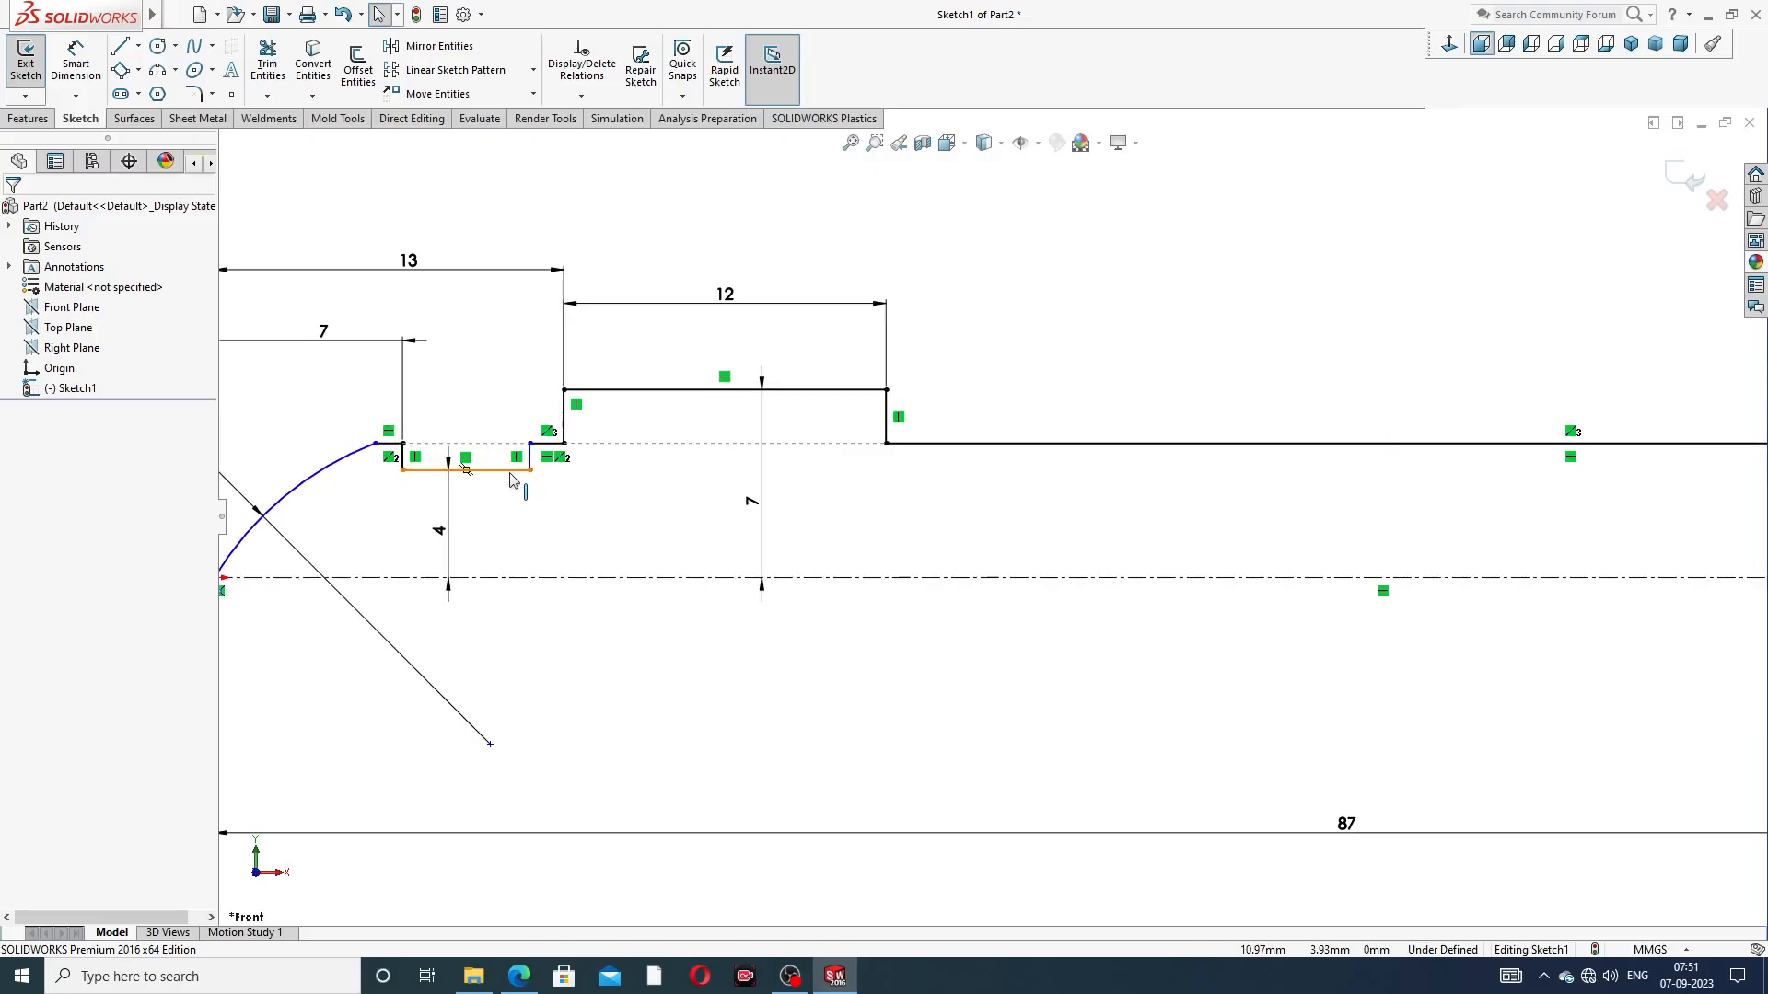
scroll(513, 479, down, 2)
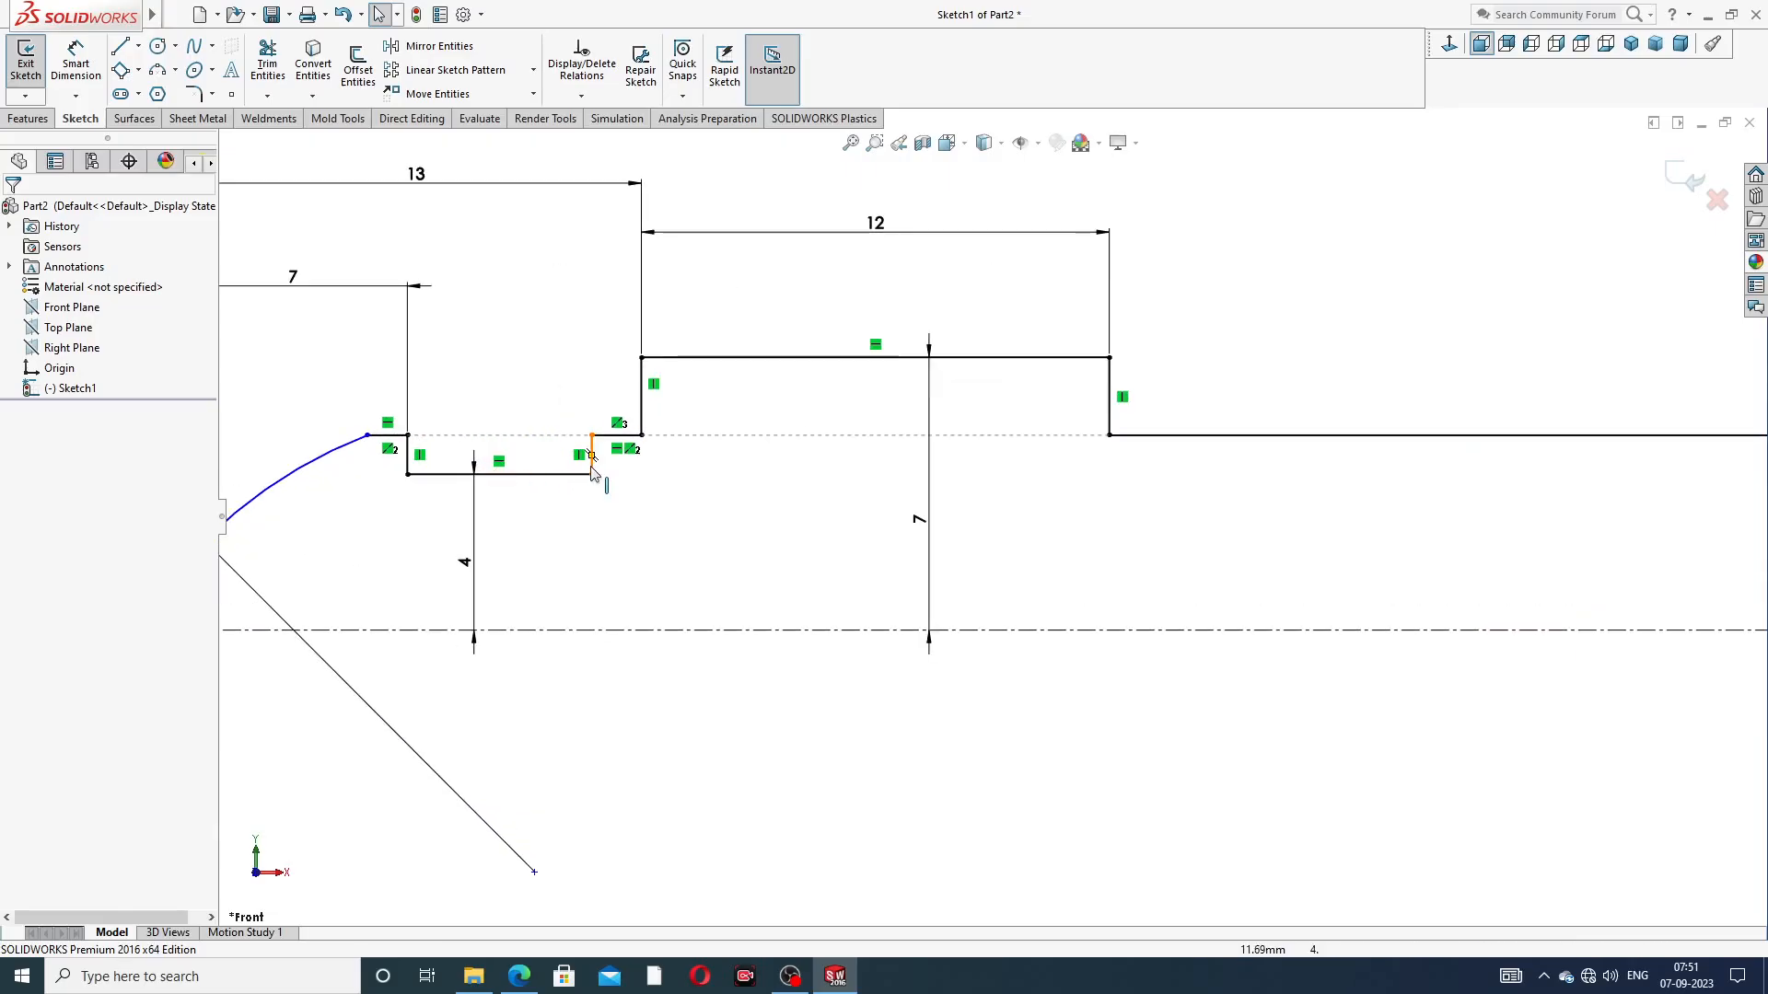
scroll(865, 474, up, 1)
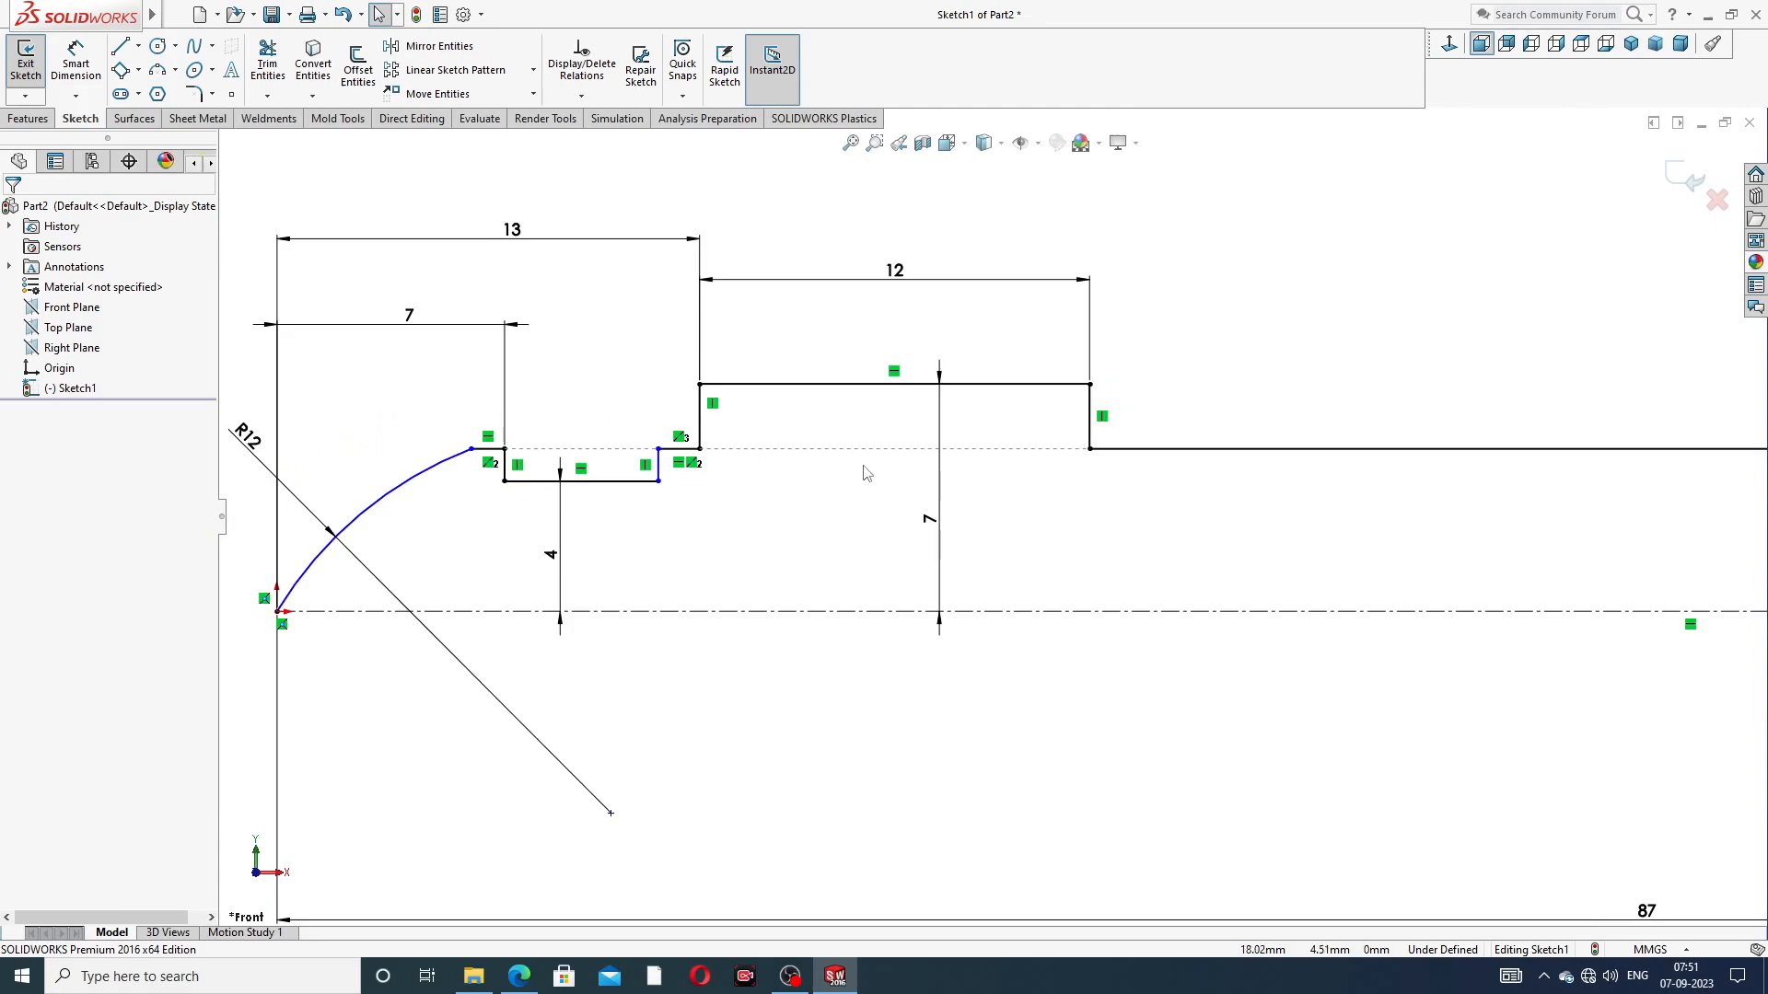
scroll(1255, 383, up, 4)
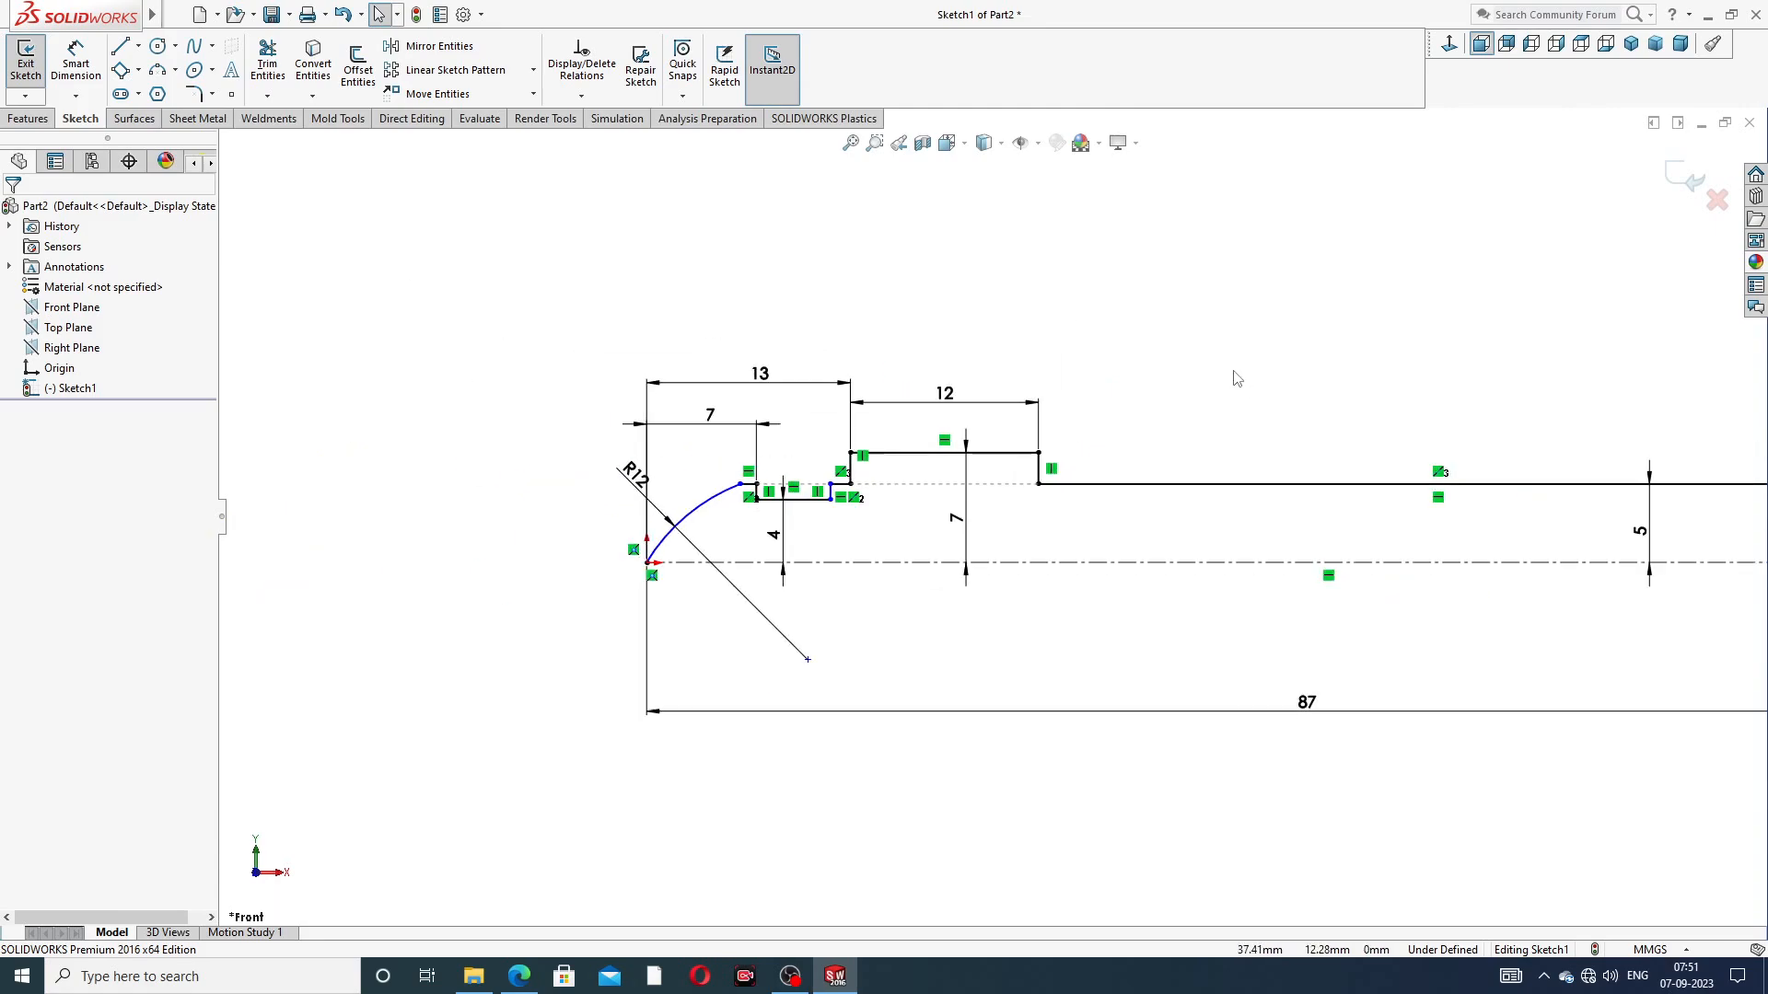
scroll(761, 537, down, 6)
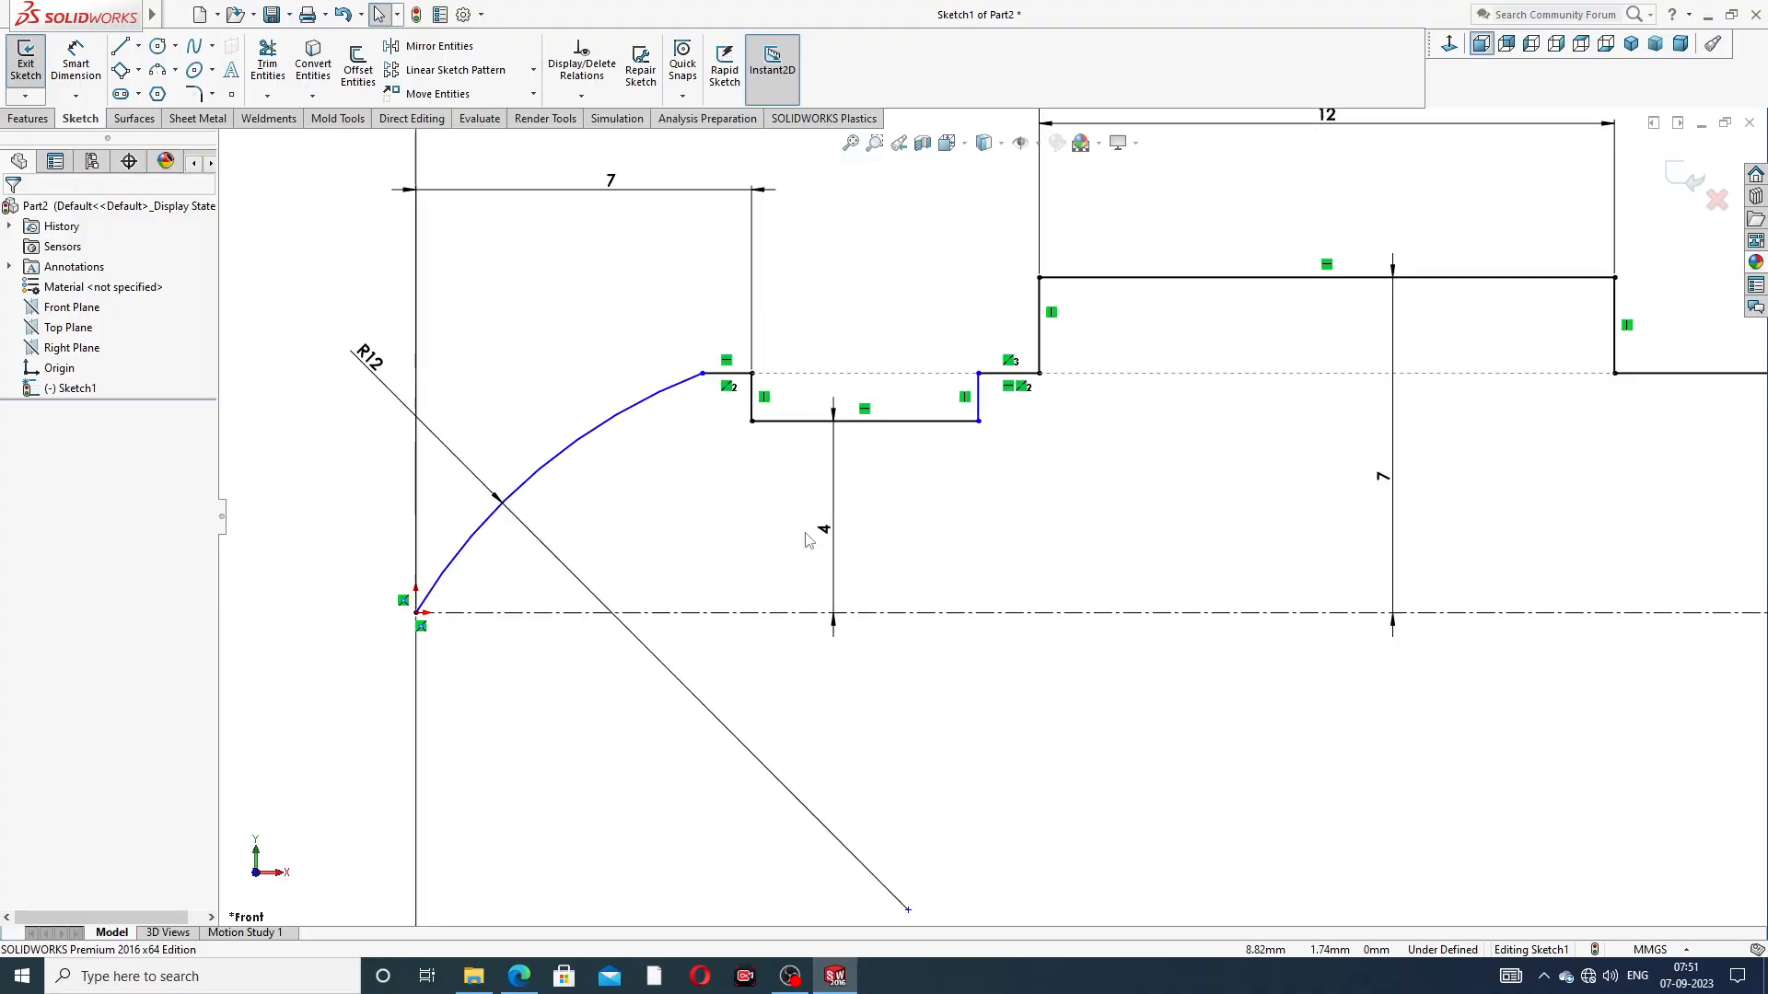
click(753, 394)
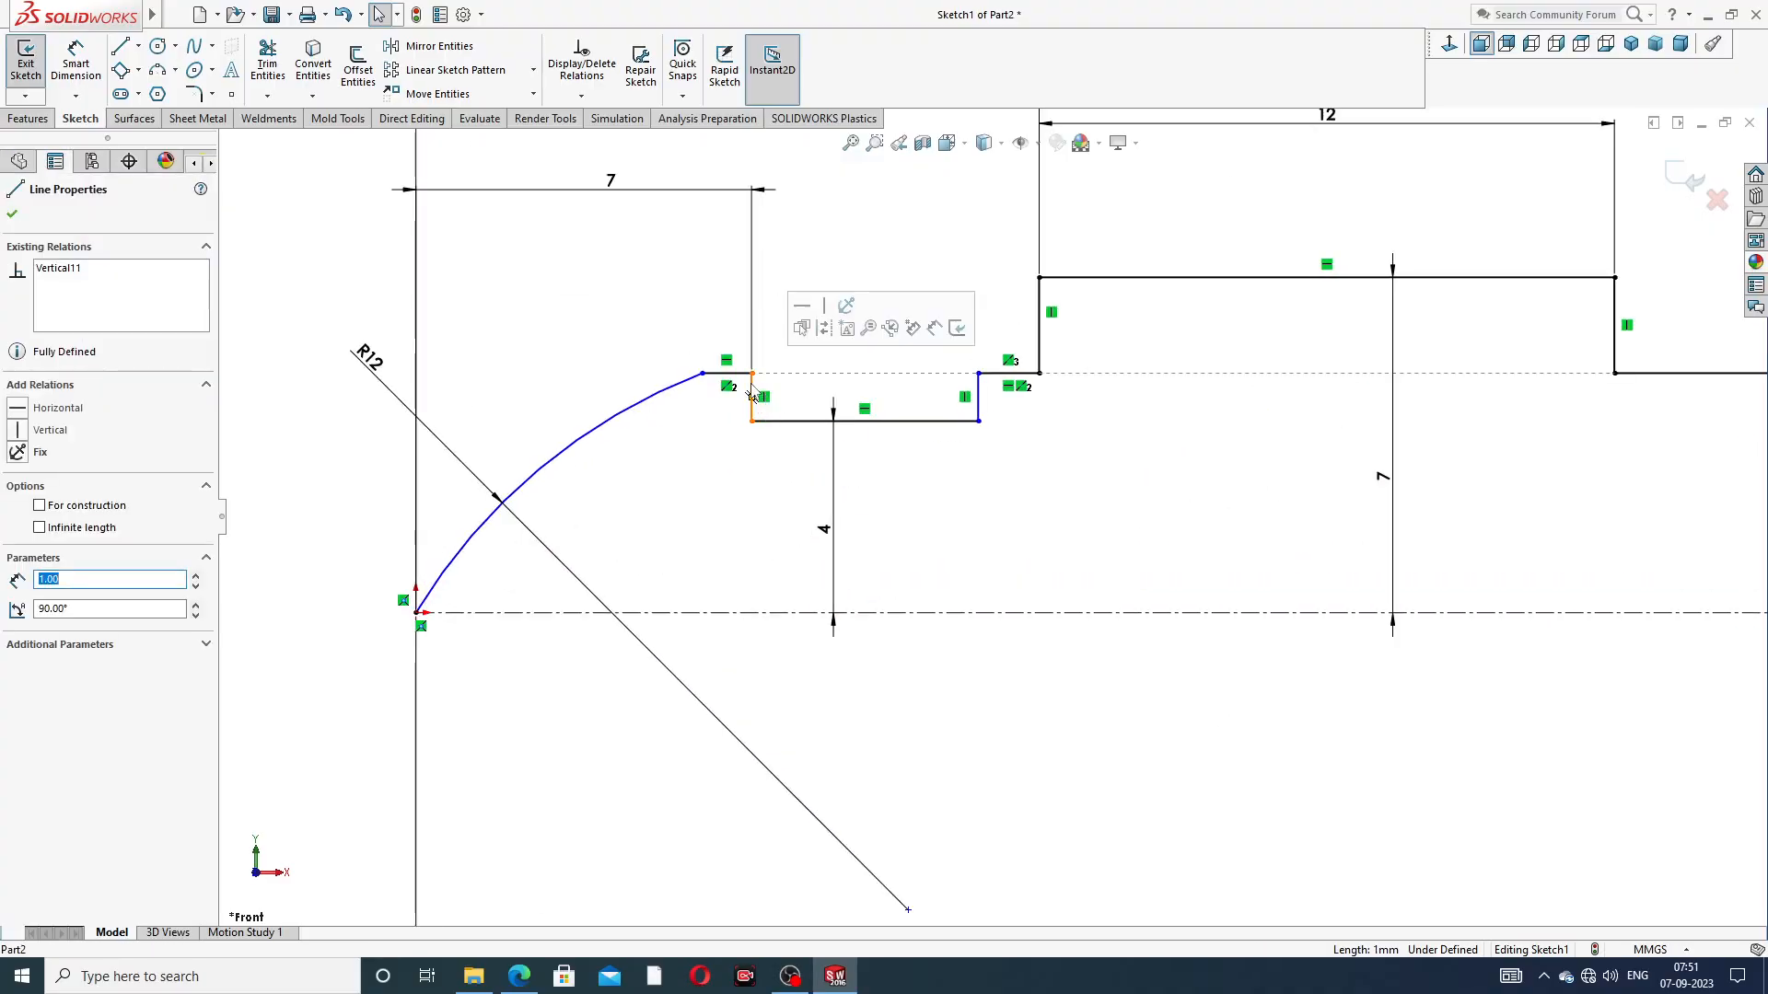
ctrl+click(978, 394)
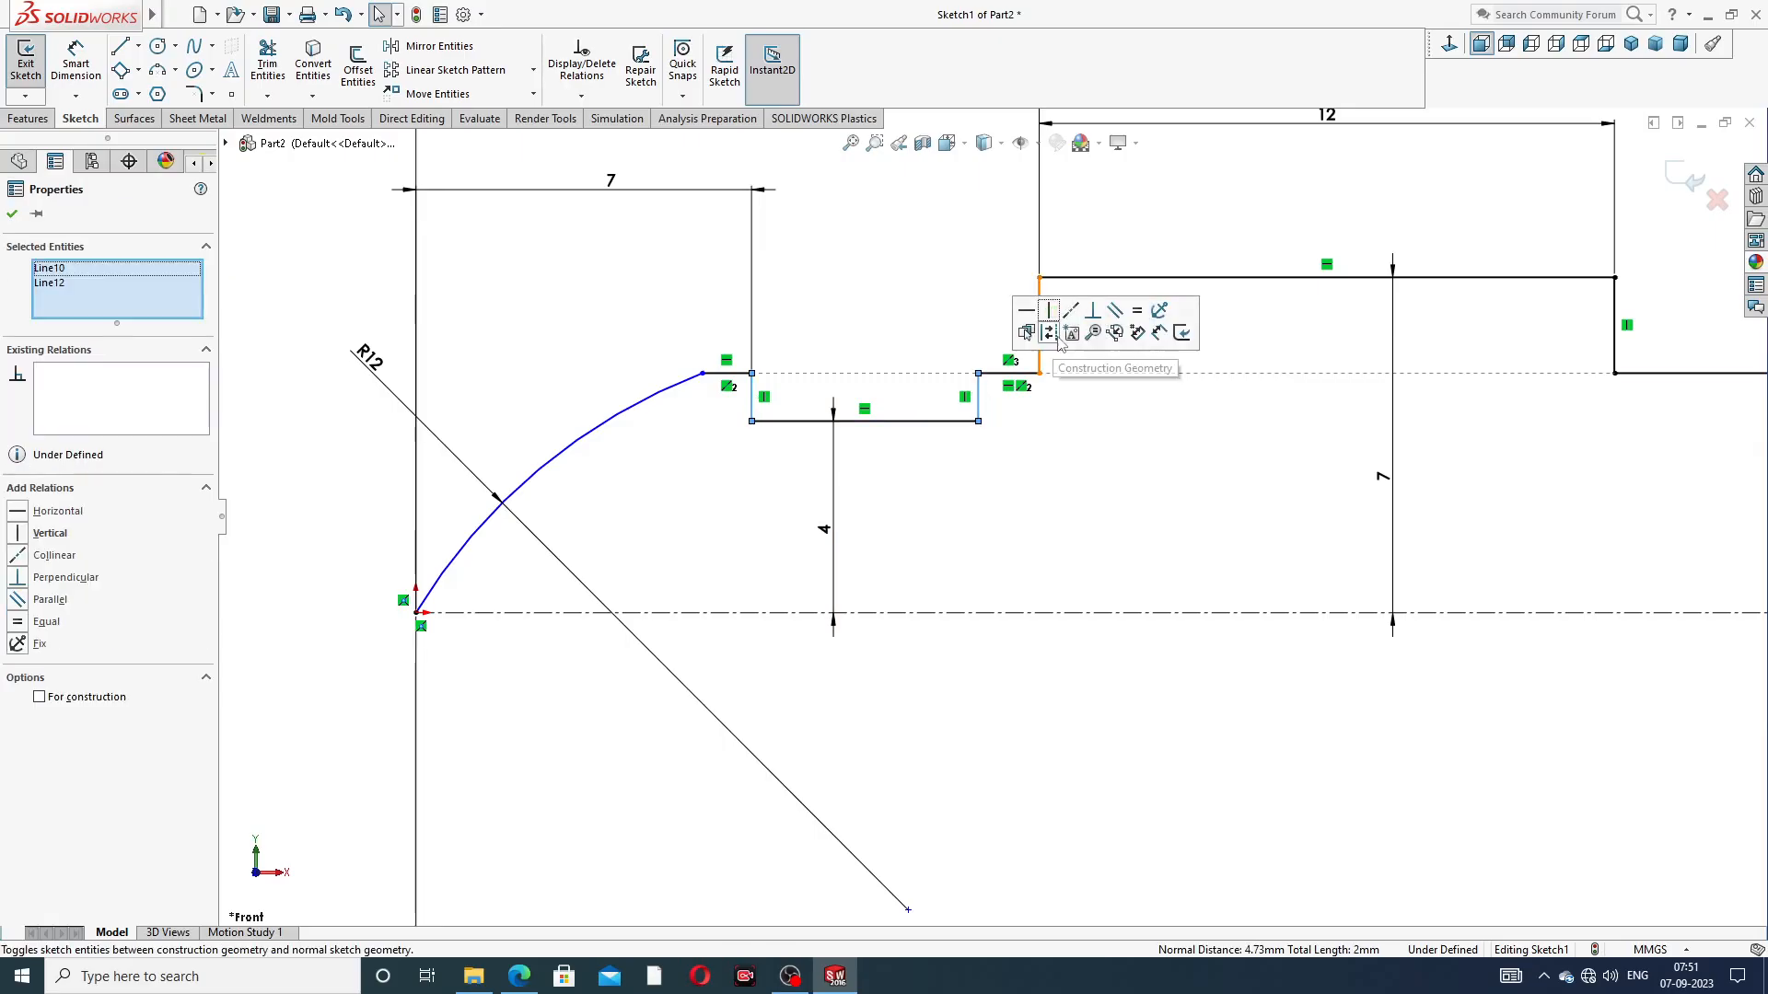
click(1133, 316)
click(1094, 466)
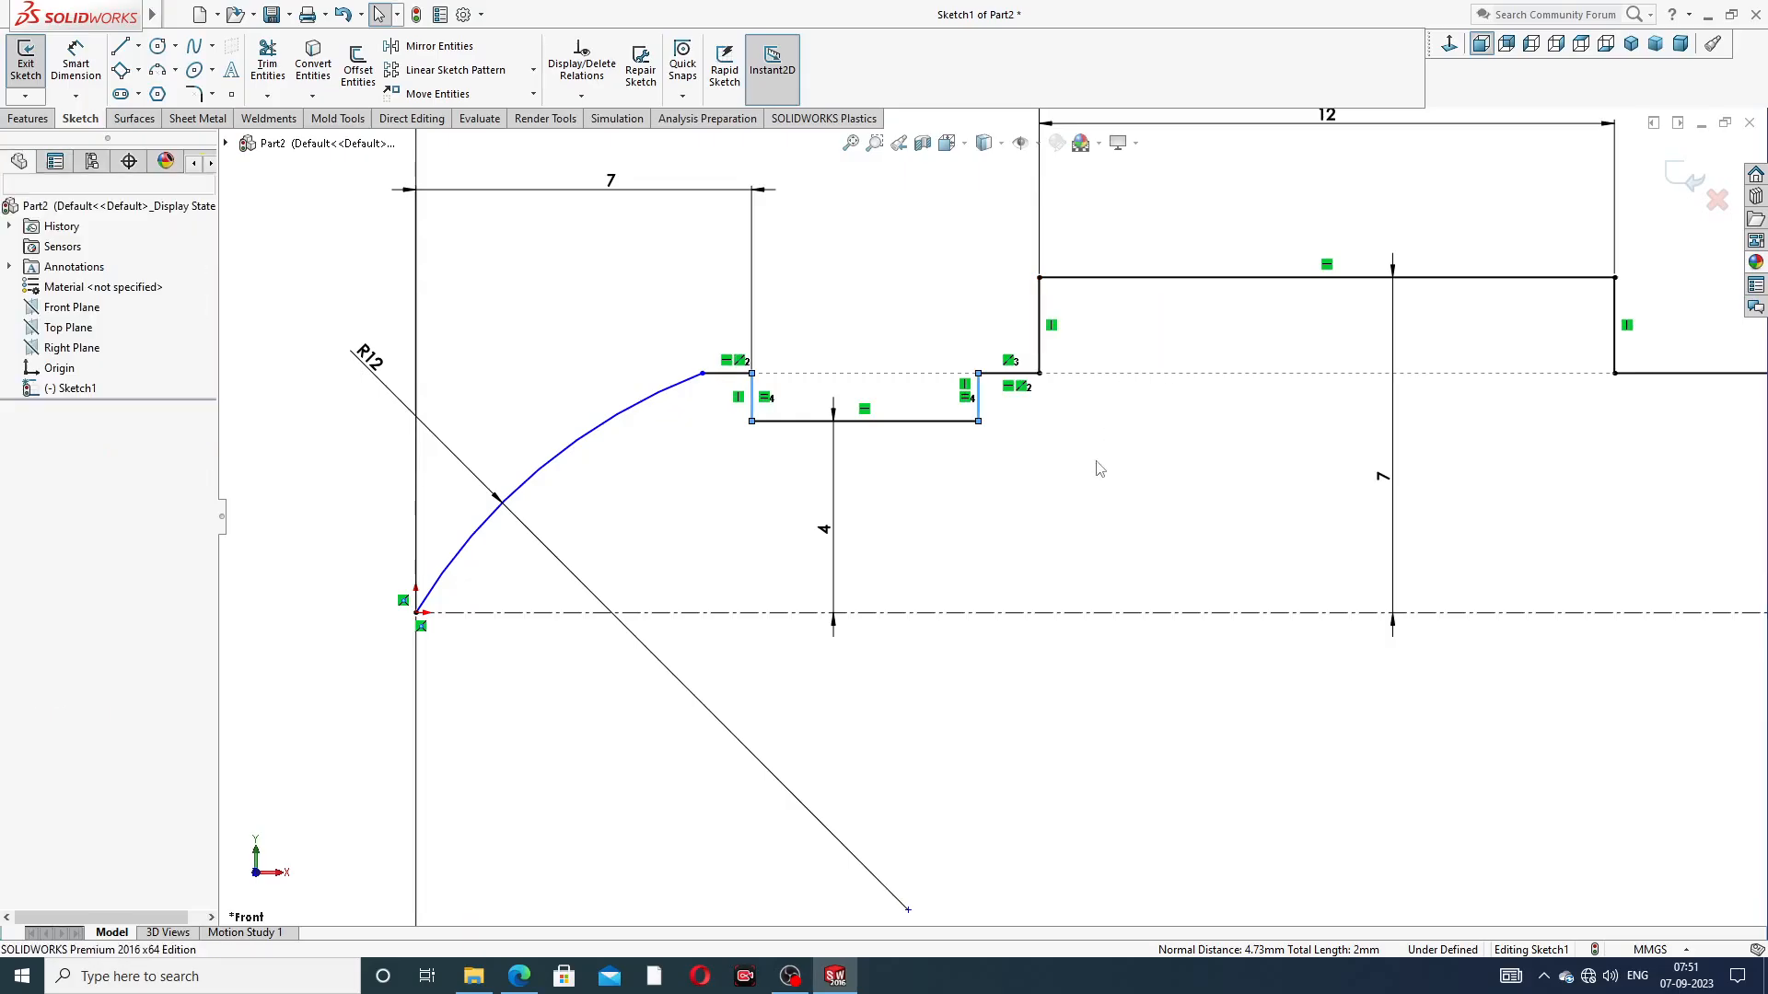
Check the PDF drawing and set the horizontal distance from the origin to the groove's arc-side wall to 3 mm
key(z)
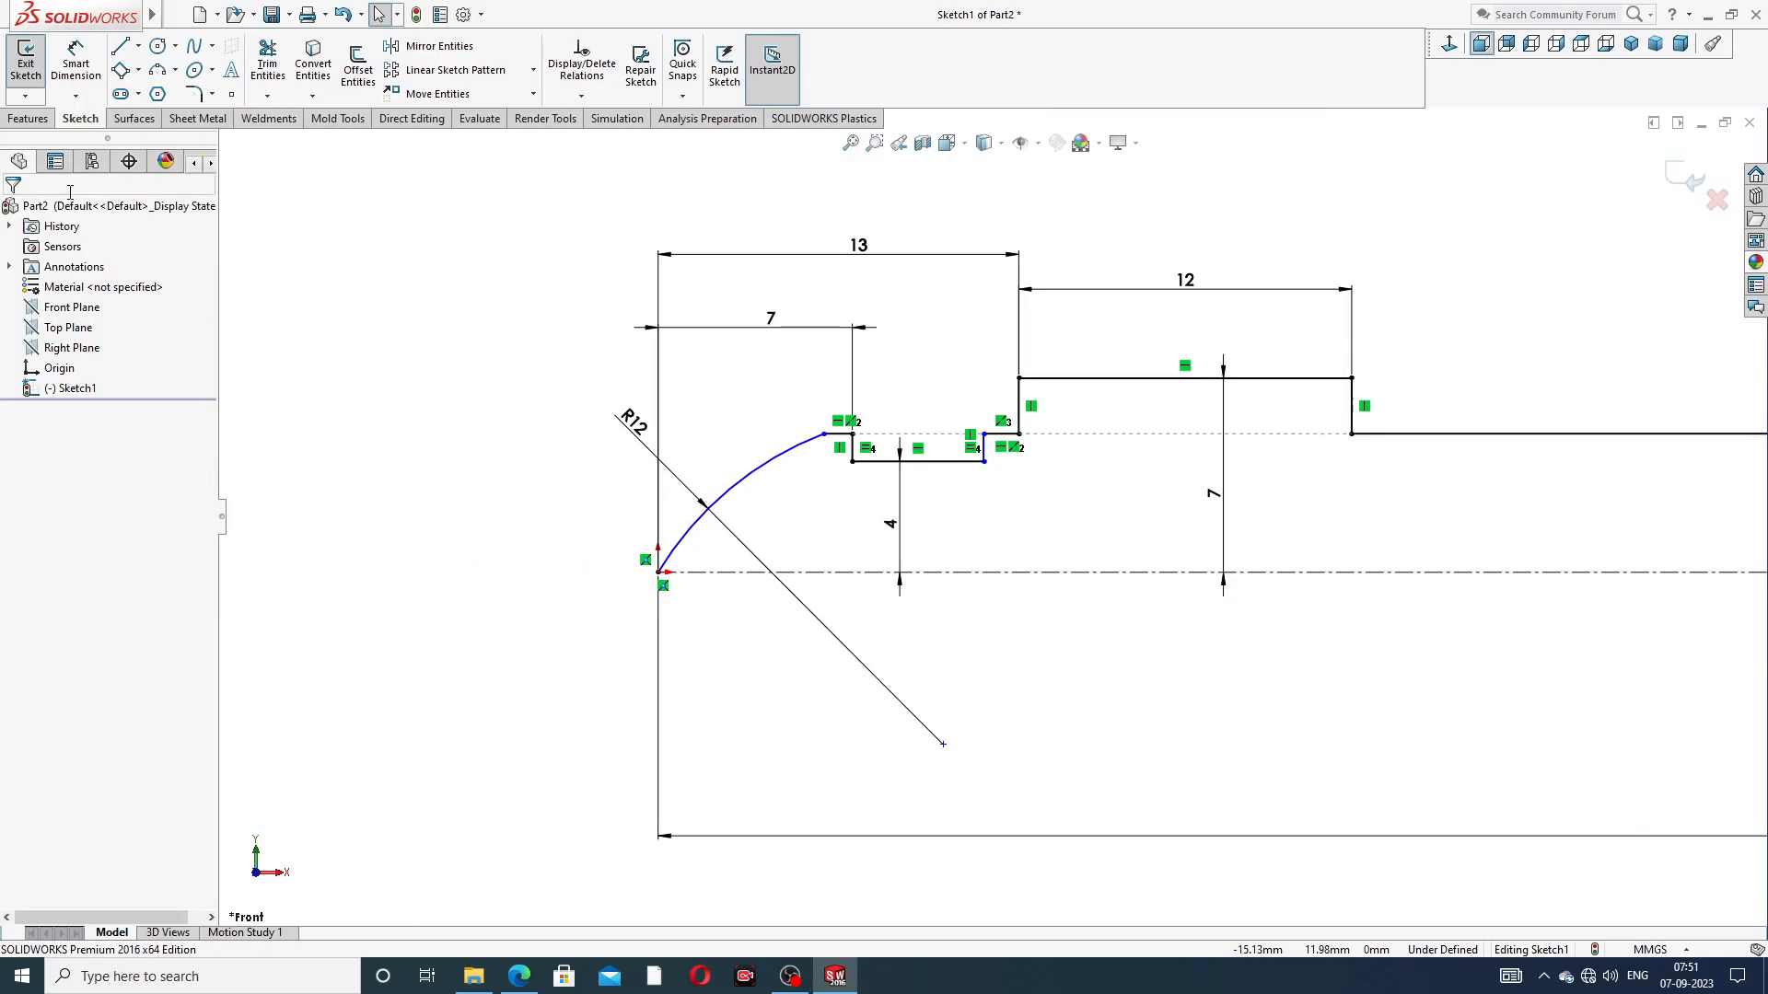
click(520, 976)
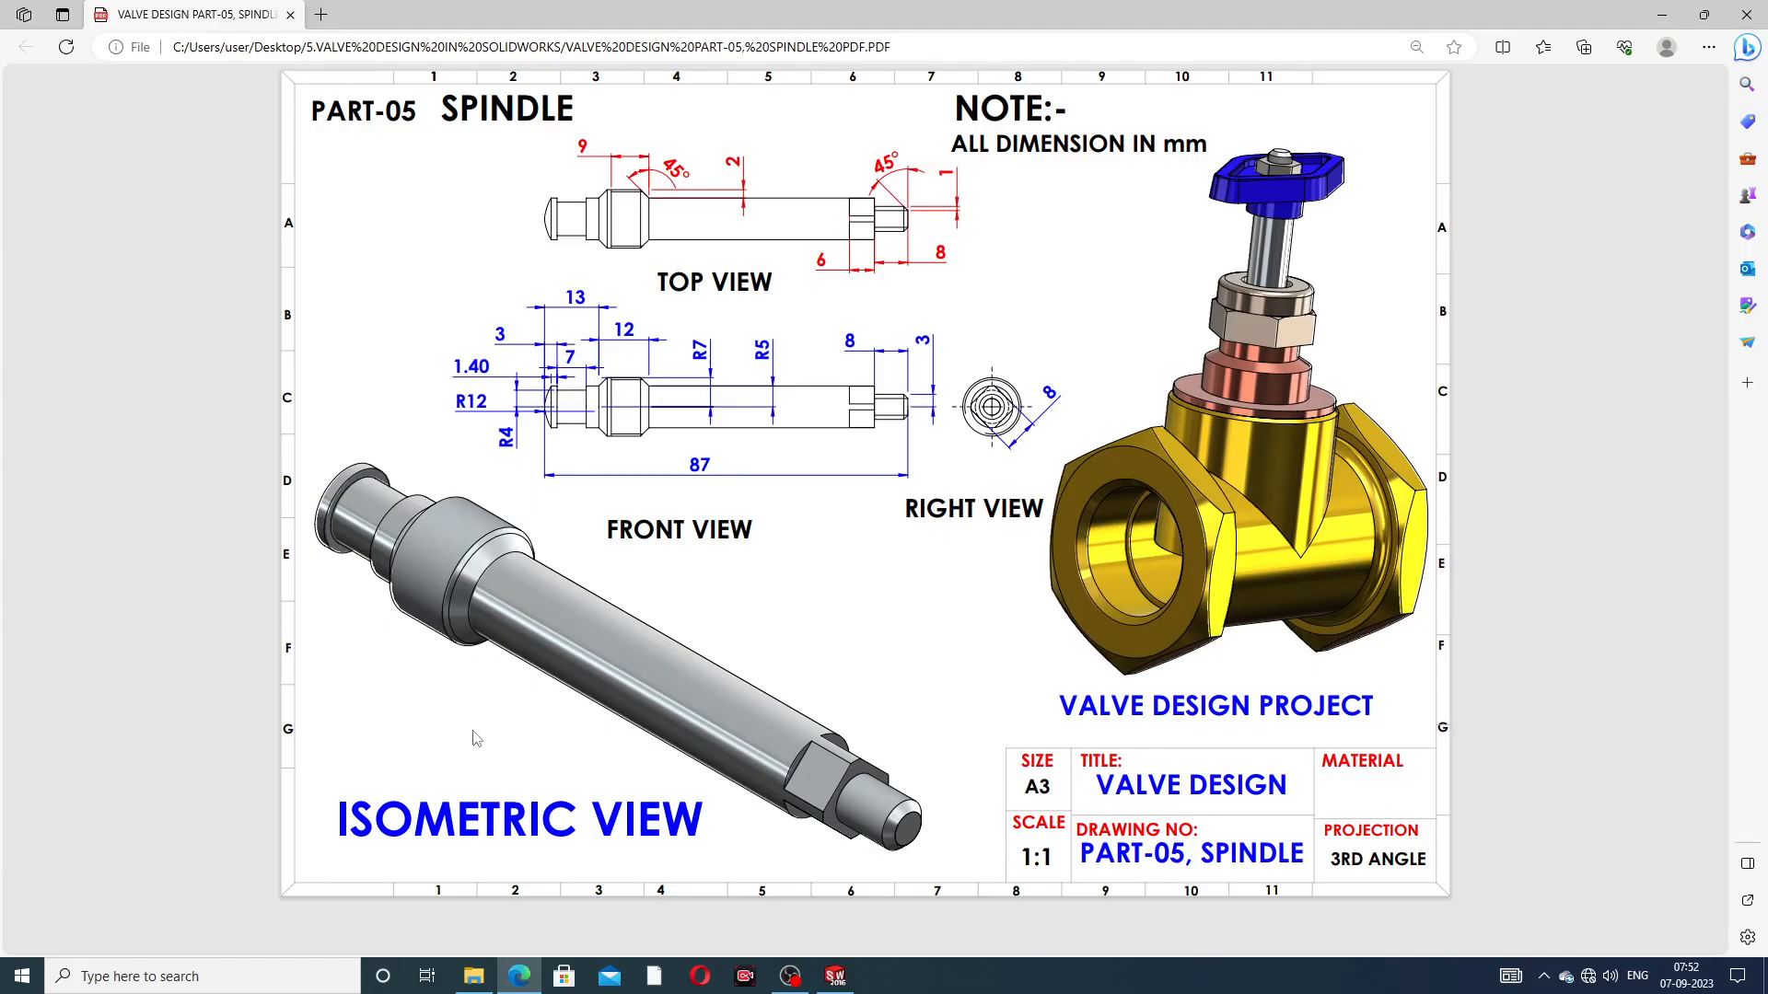
click(525, 974)
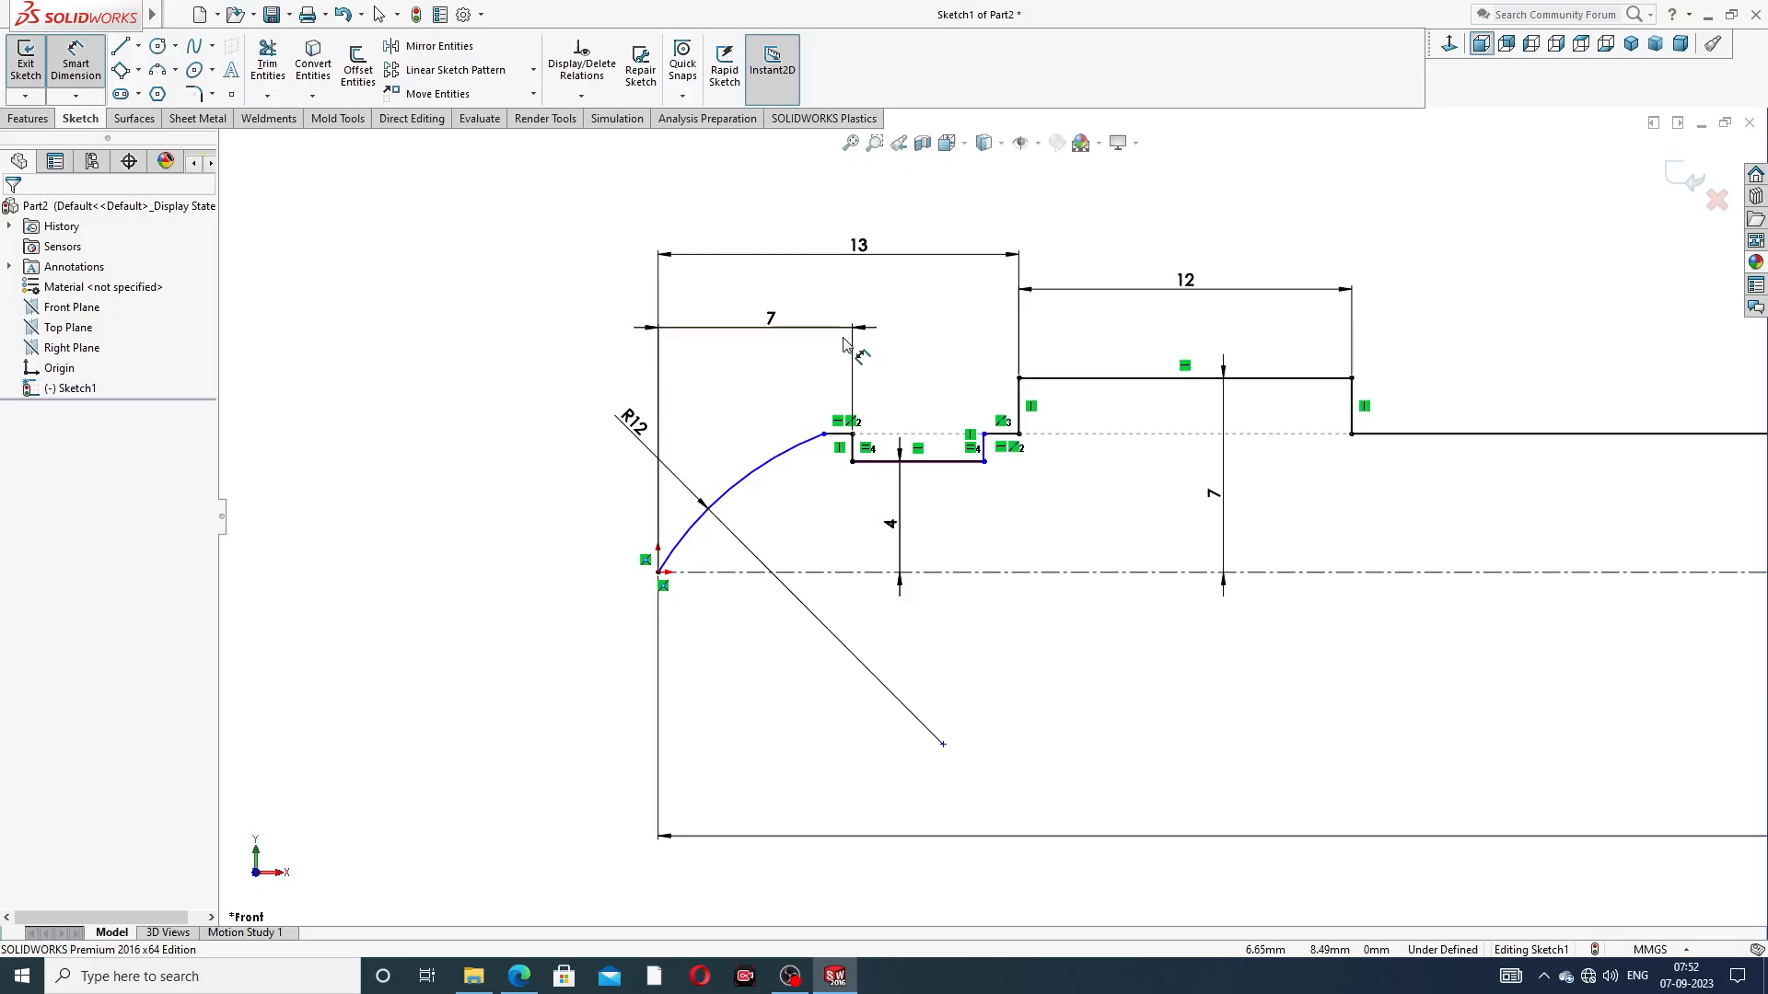
double_click(778, 331)
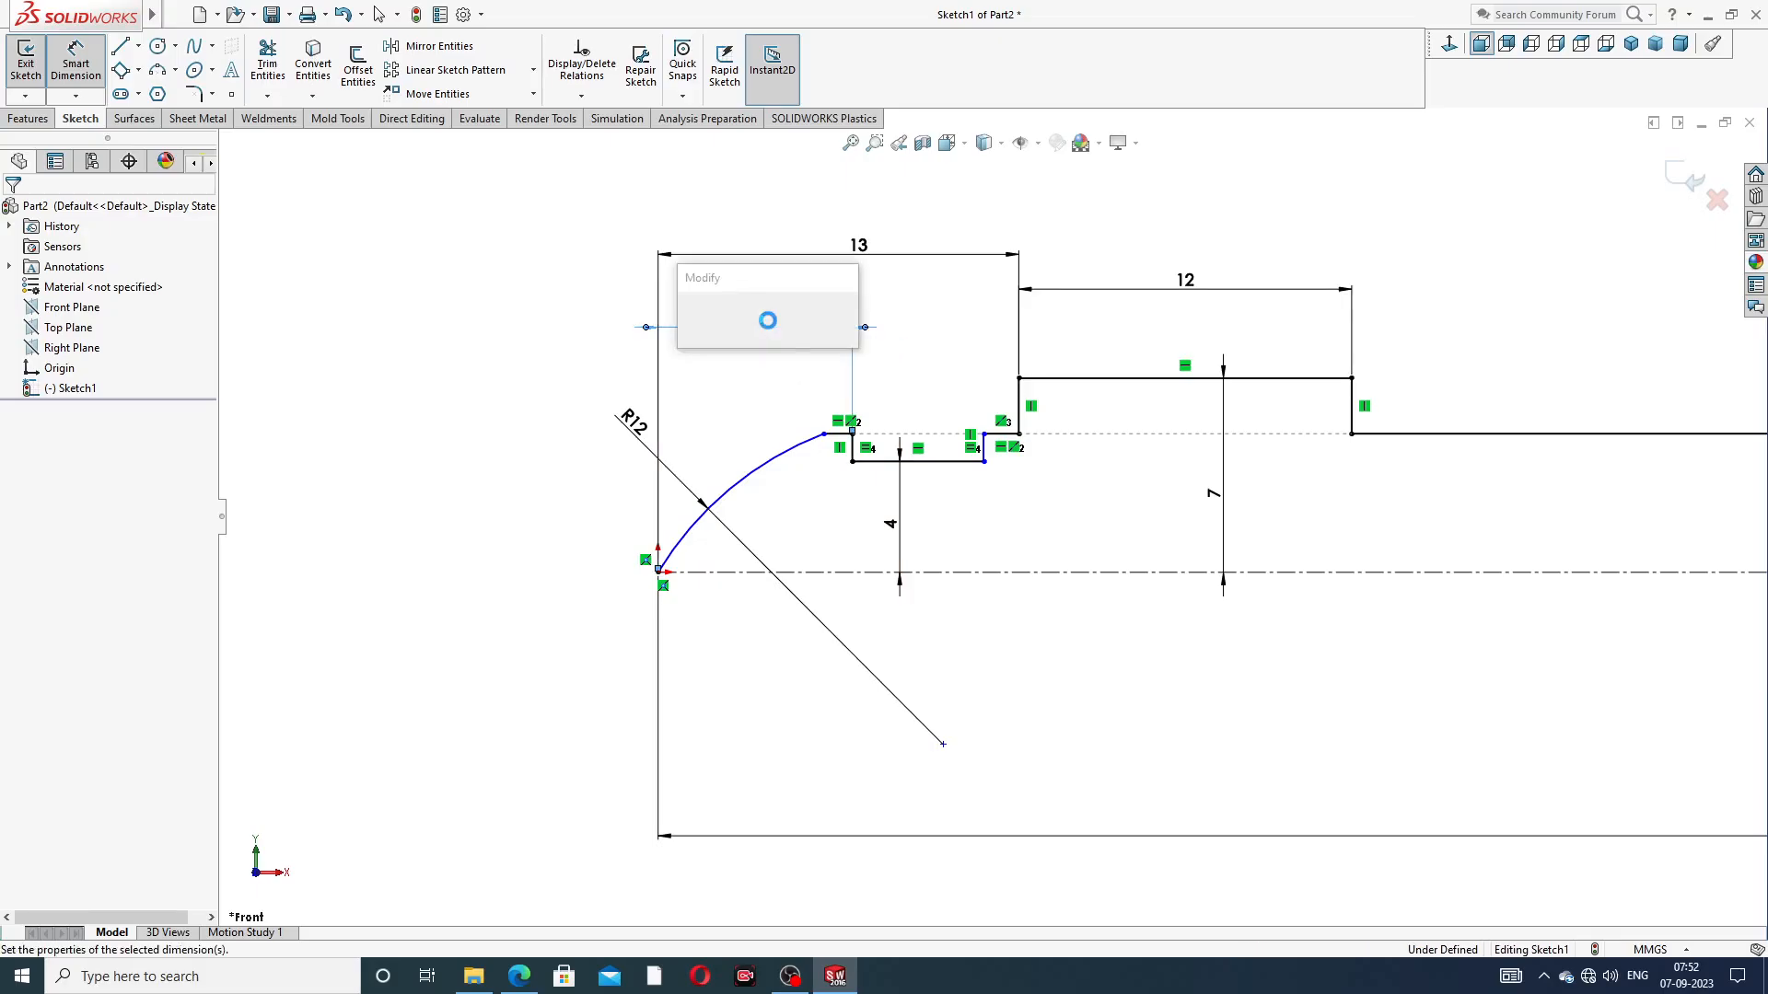
text(3)
key(Return)
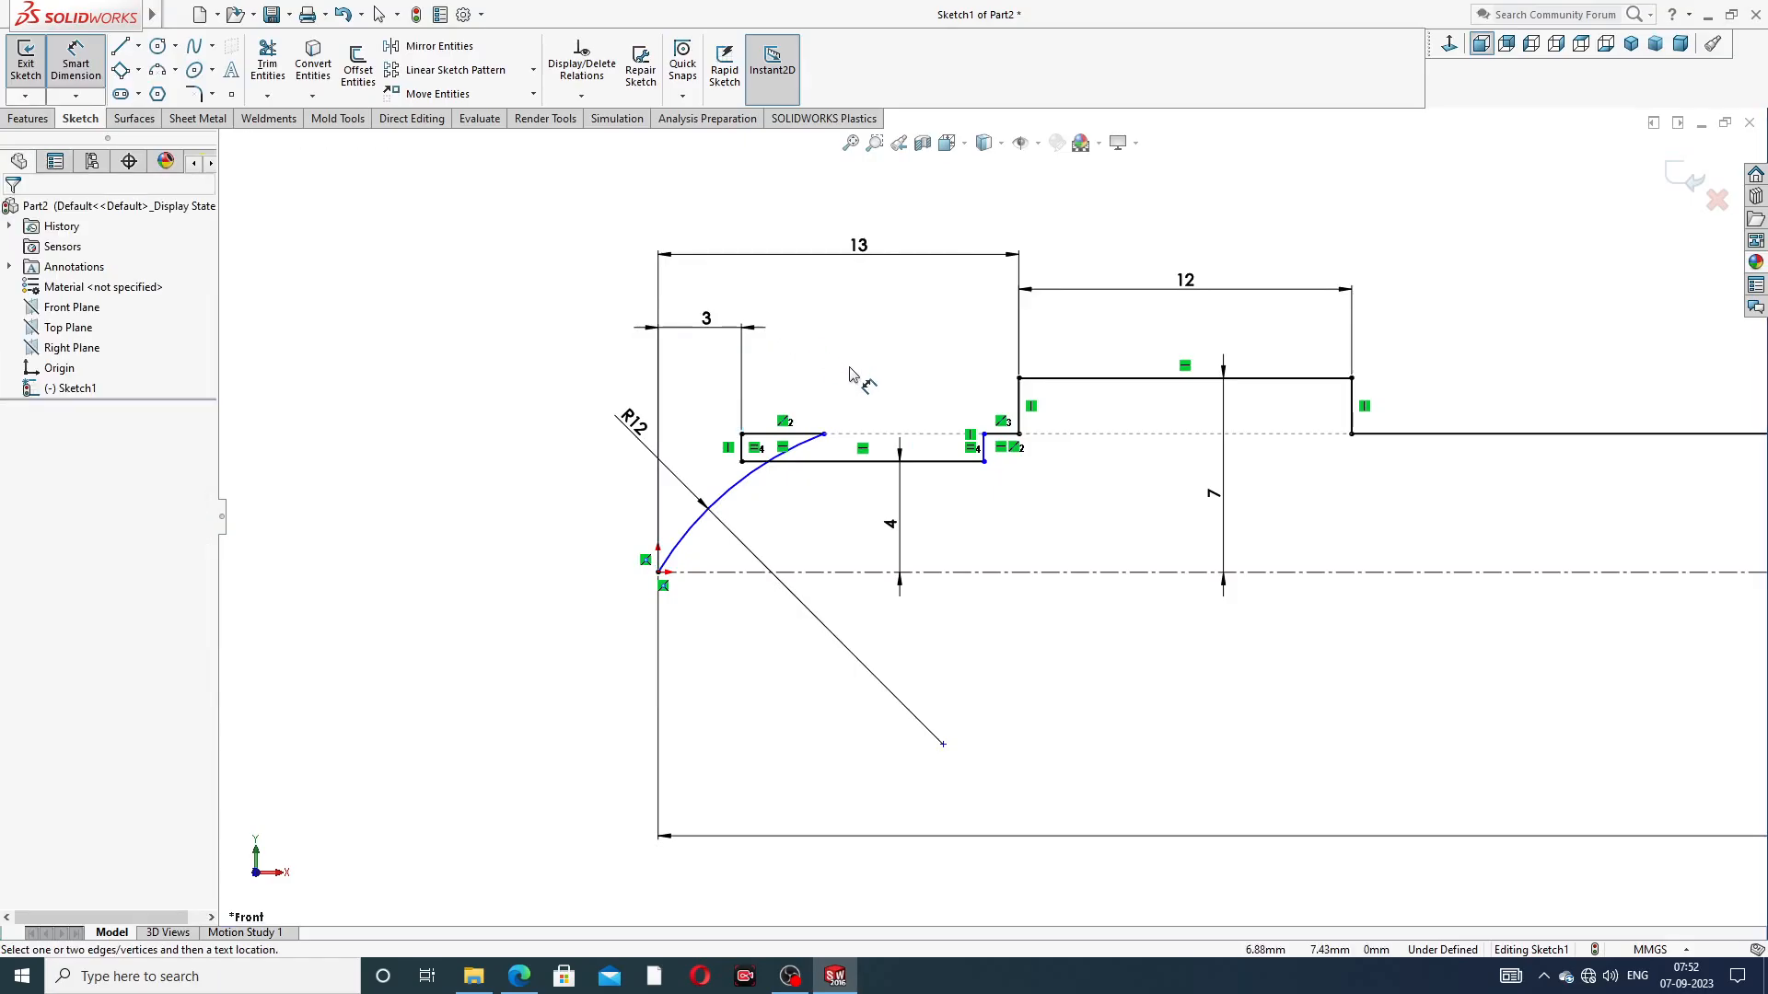
Move the arc's upper endpoint back to just before the groove's arc-side wall and place the R12 dimension outside the profile
right_click(848, 368)
click(911, 284)
drag(824, 434, 703, 489)
click(562, 318)
drag(680, 279, 569, 476)
click(454, 368)
Dimension the groove's width as 7 mm and place the dimension above the groove
click(76, 64)
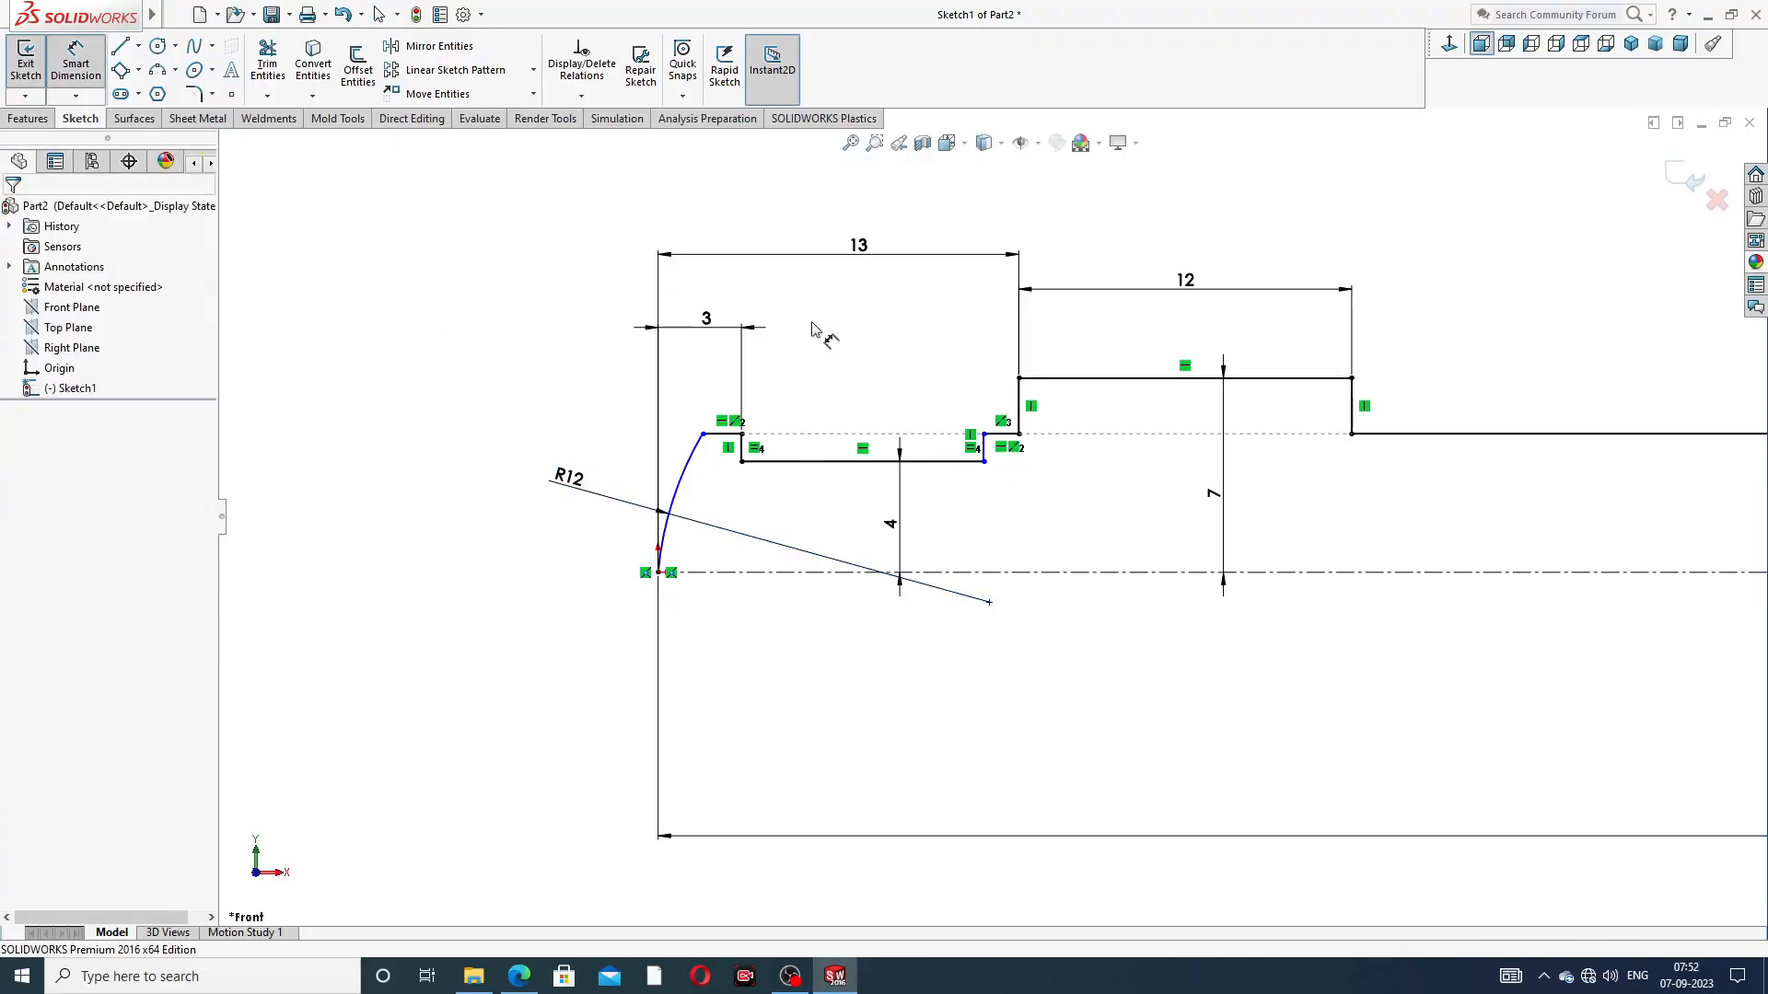
click(900, 461)
click(875, 375)
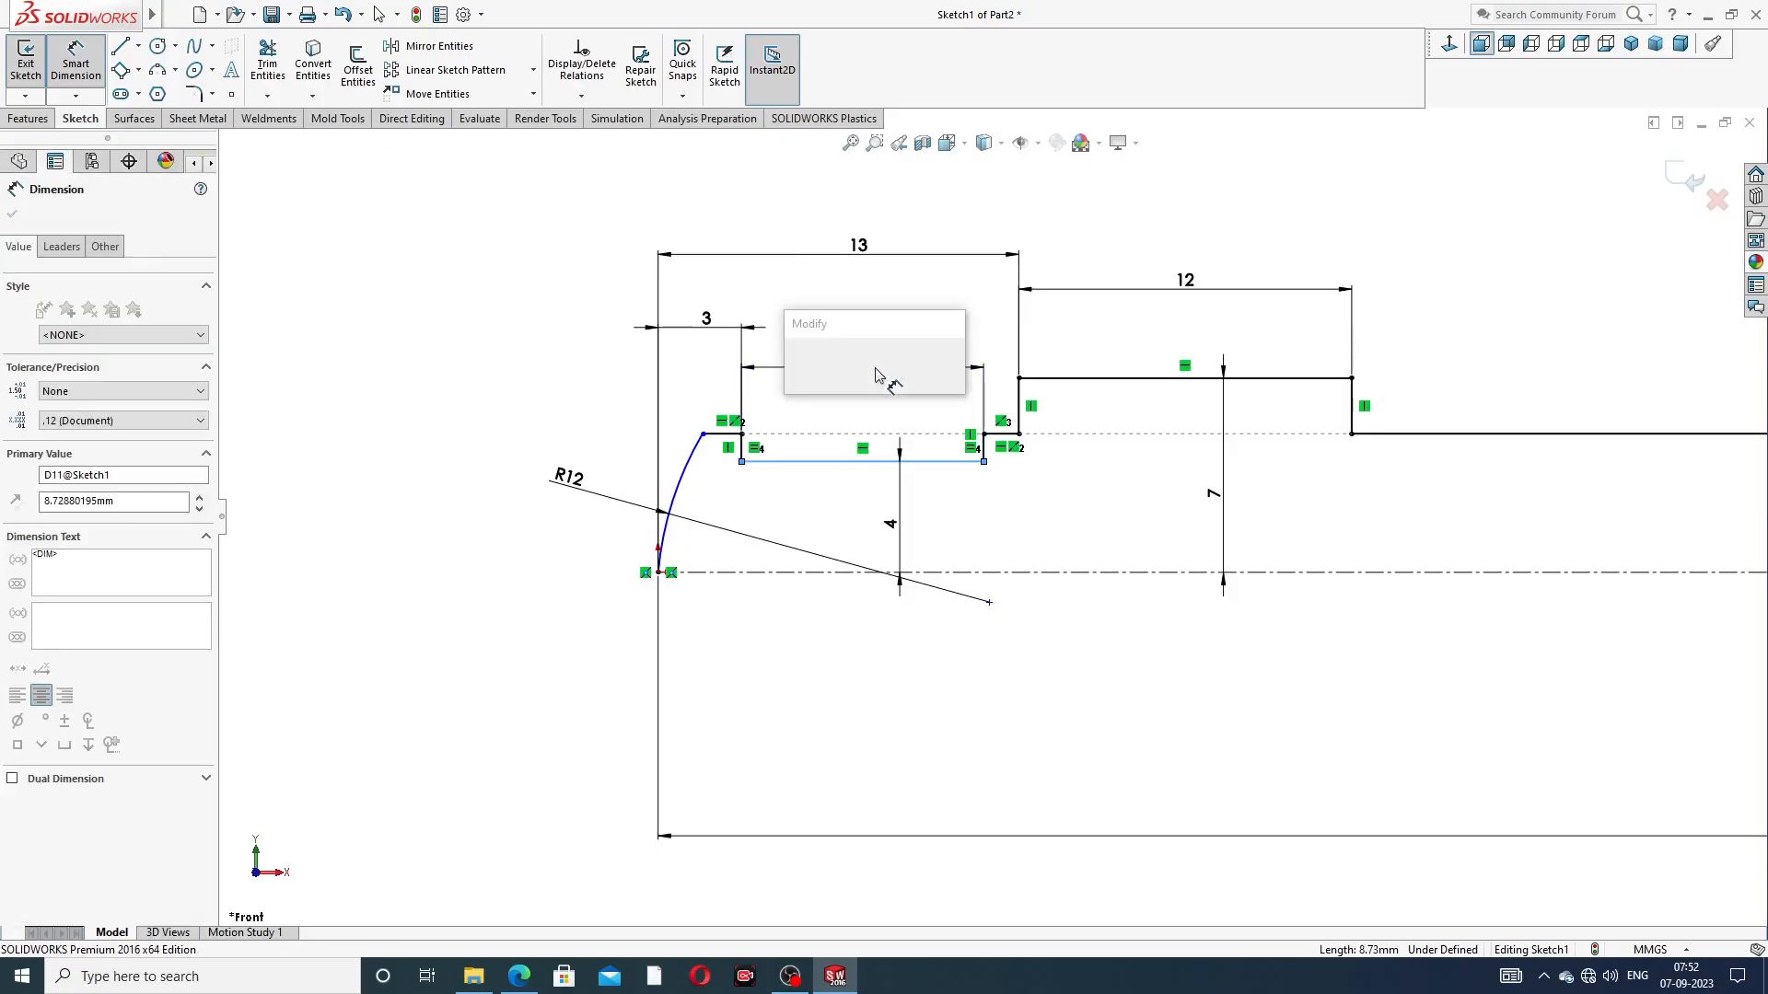
text(7)
key(Return)
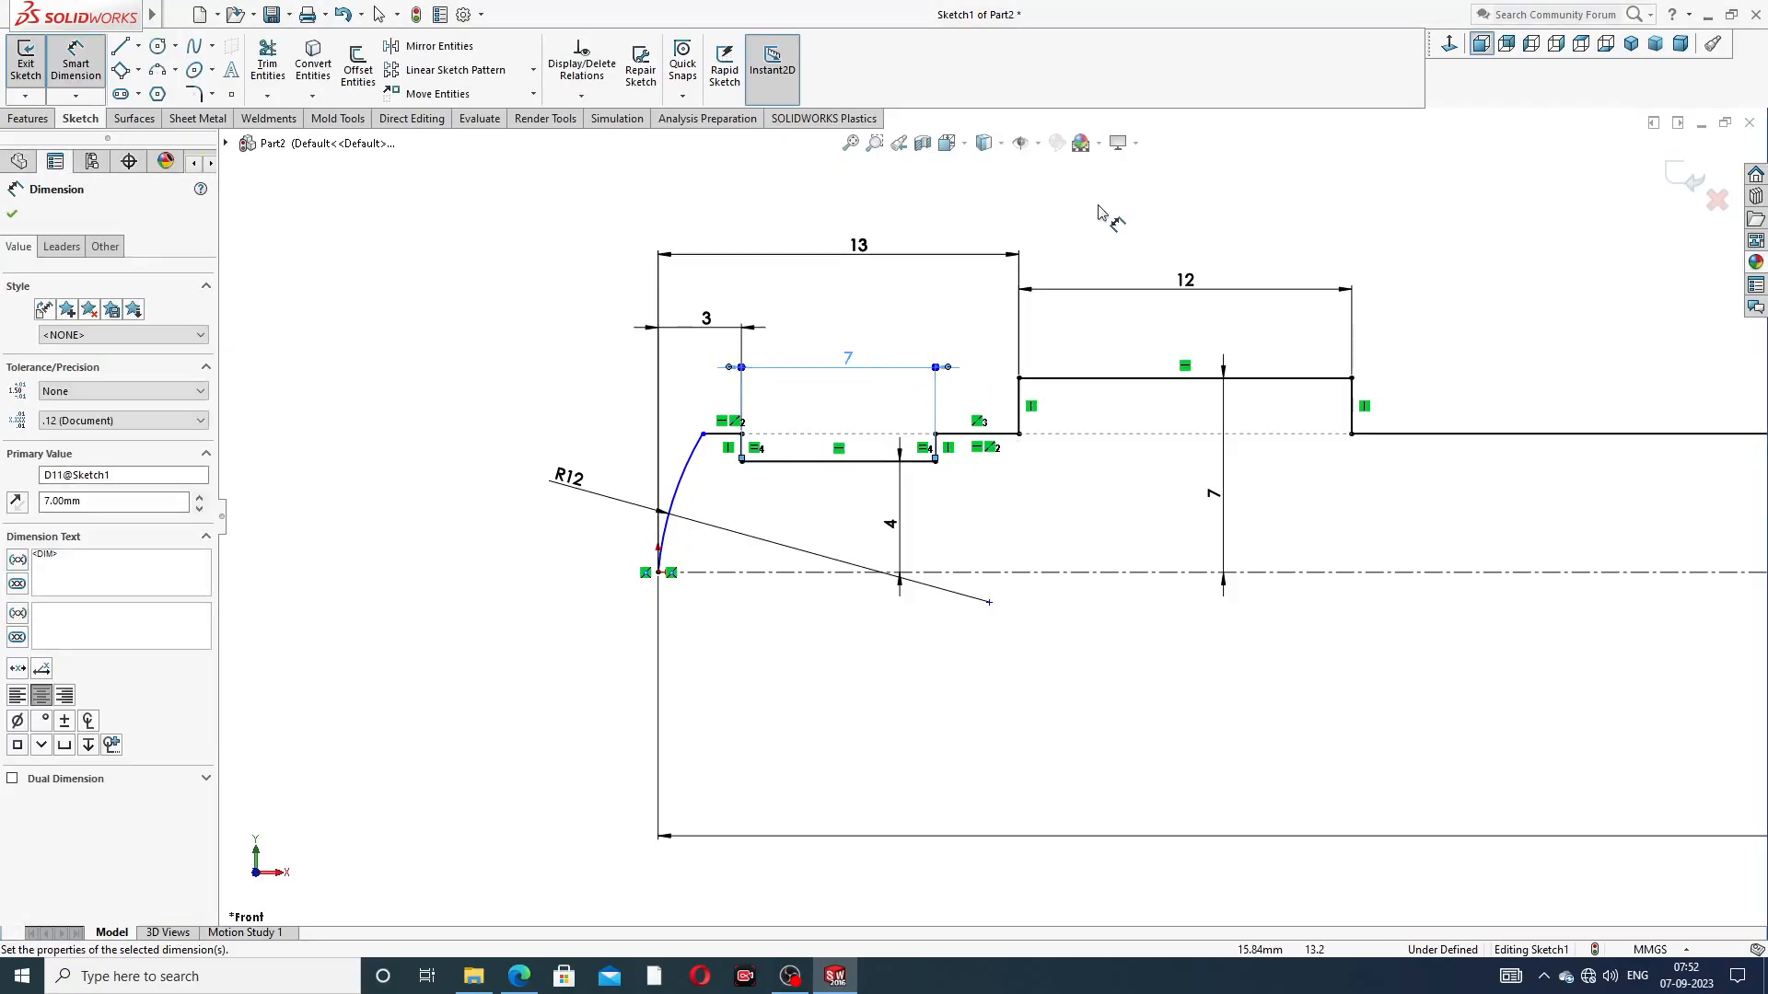
click(1096, 217)
drag(847, 366, 854, 346)
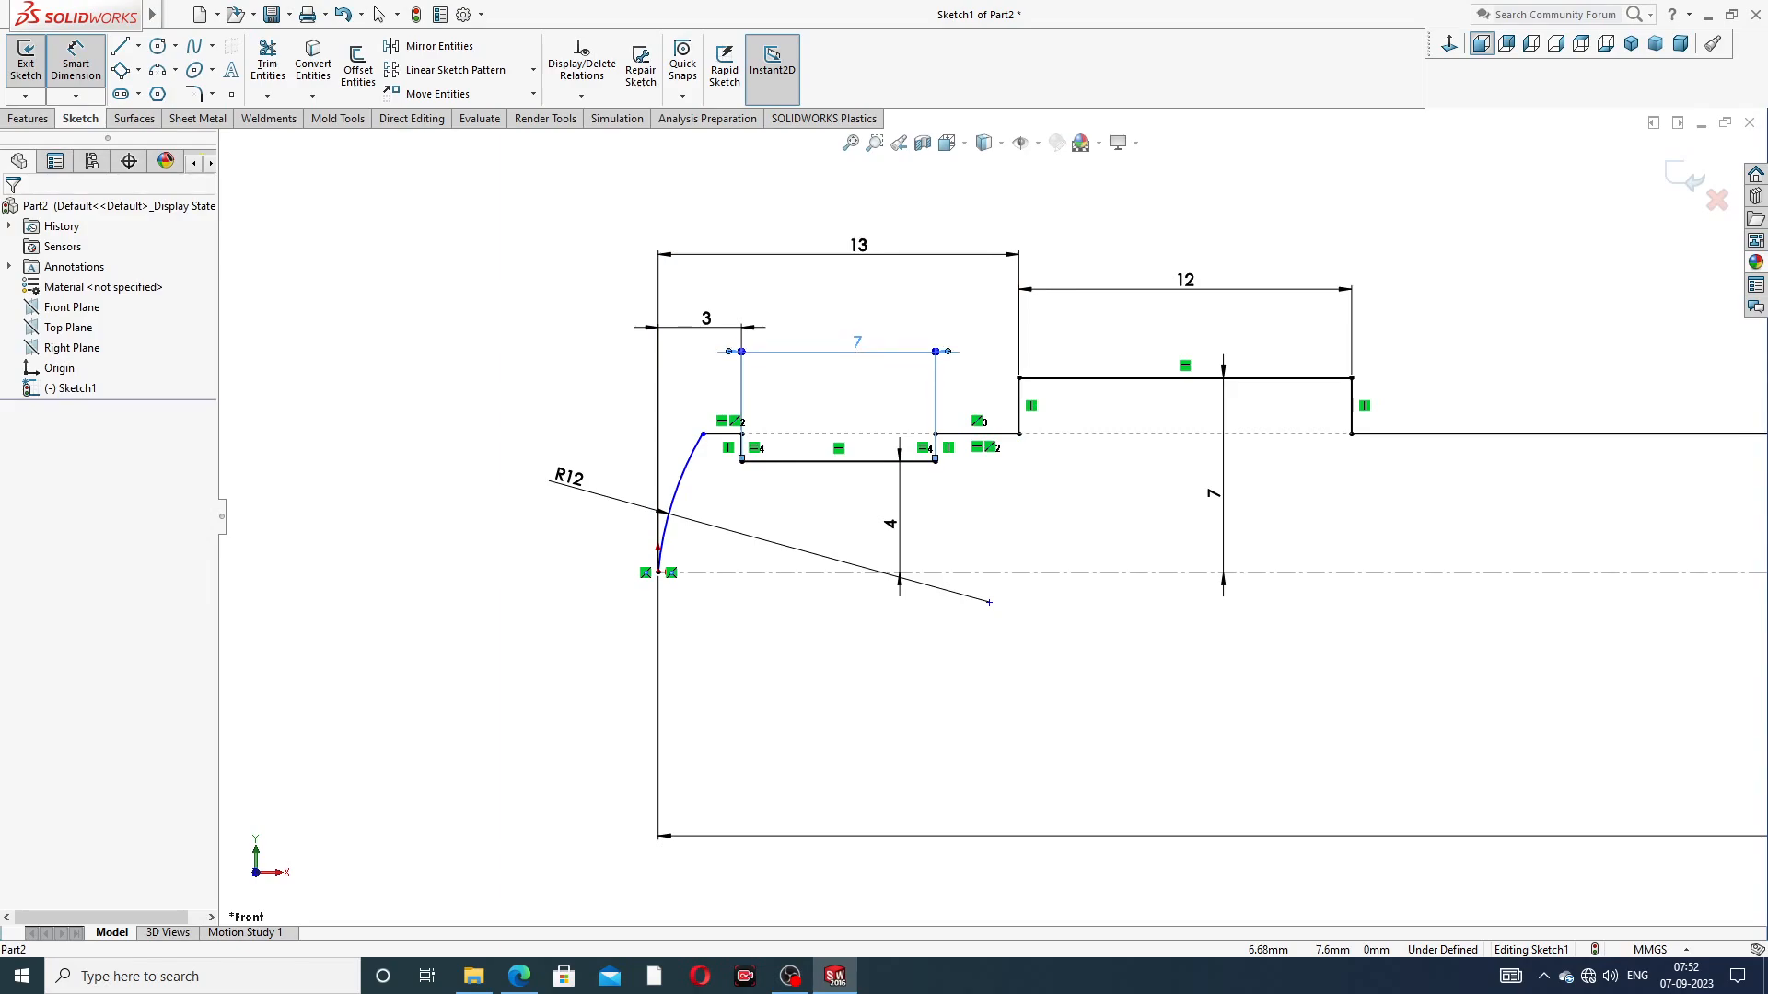
click(966, 225)
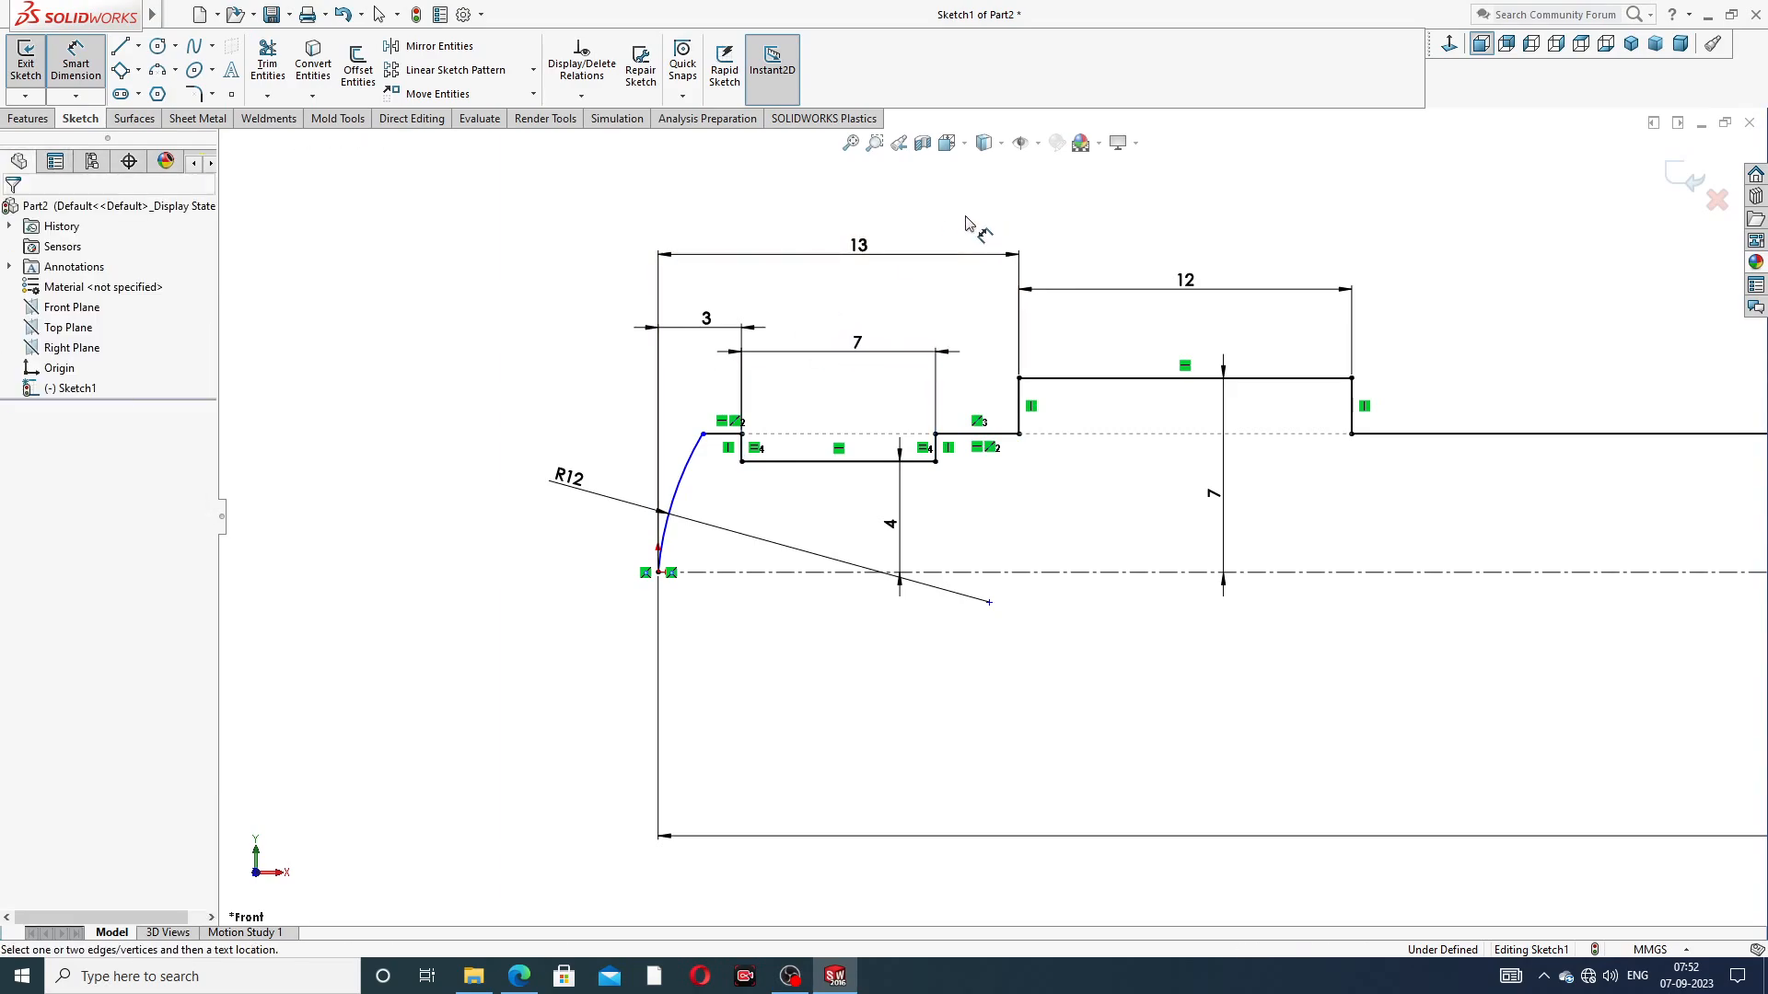
Dimension the short horizontal edge between the arc and the groove at its drawn length and compare it with the PDF drawing
click(720, 435)
click(638, 405)
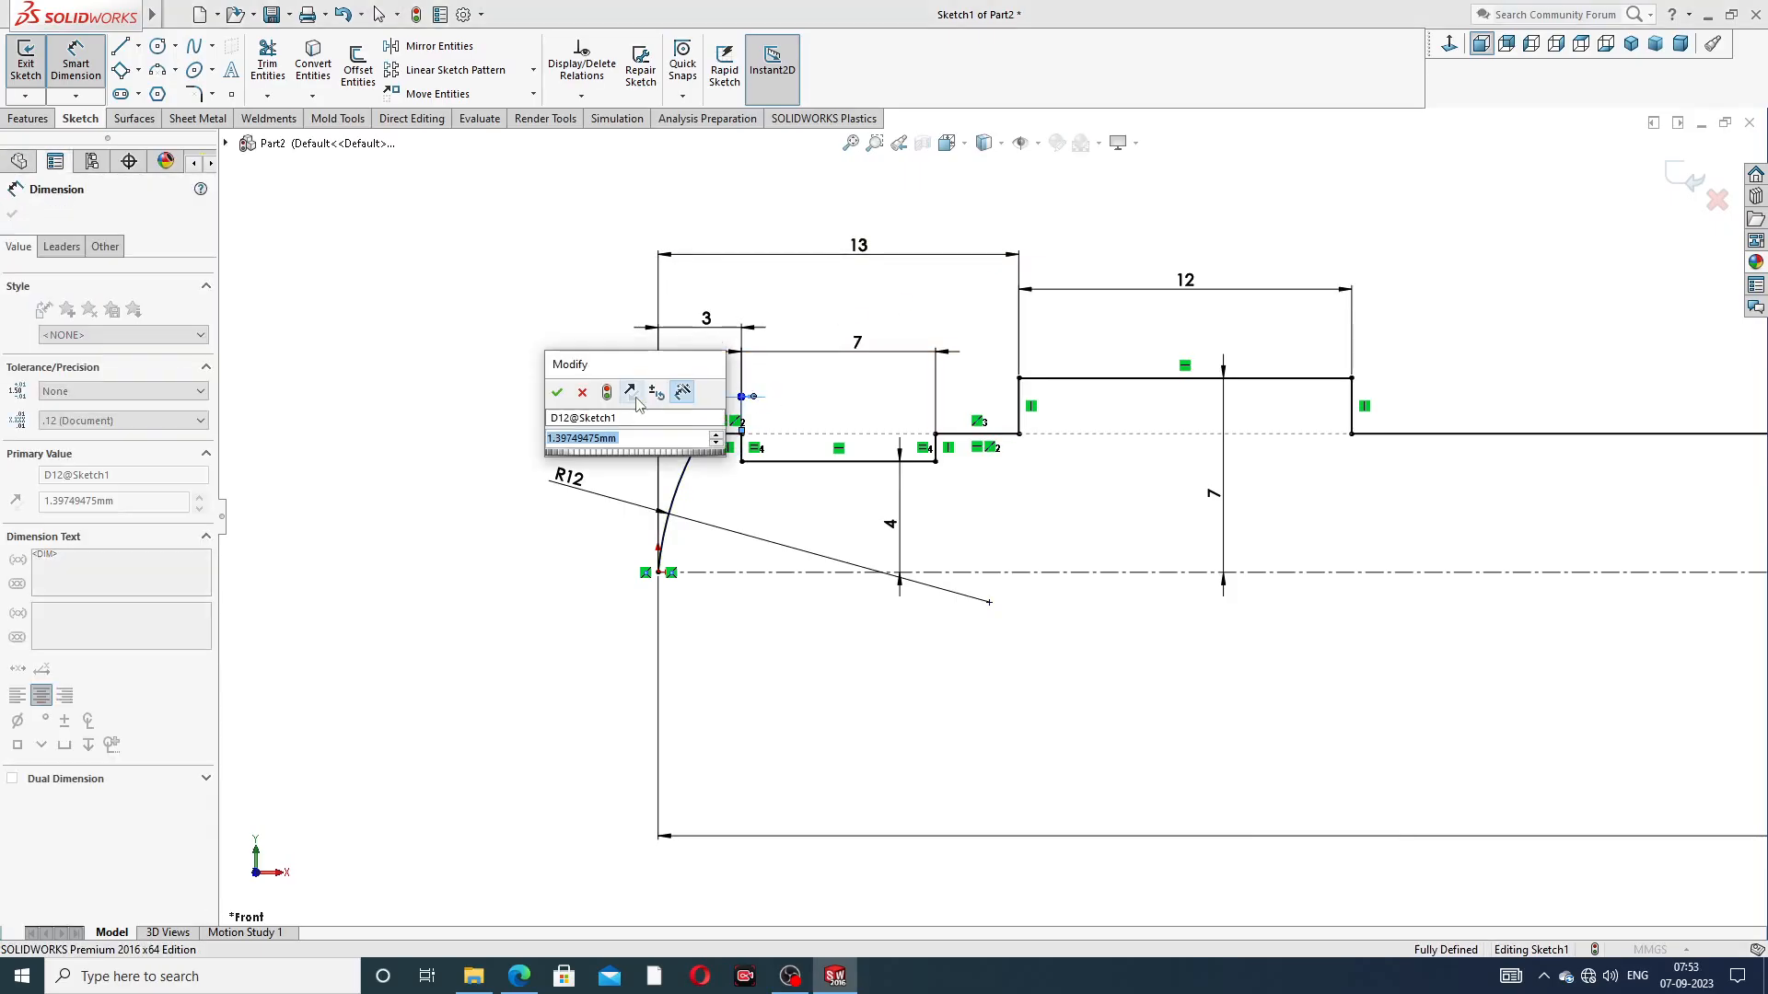
key(Return)
click(495, 373)
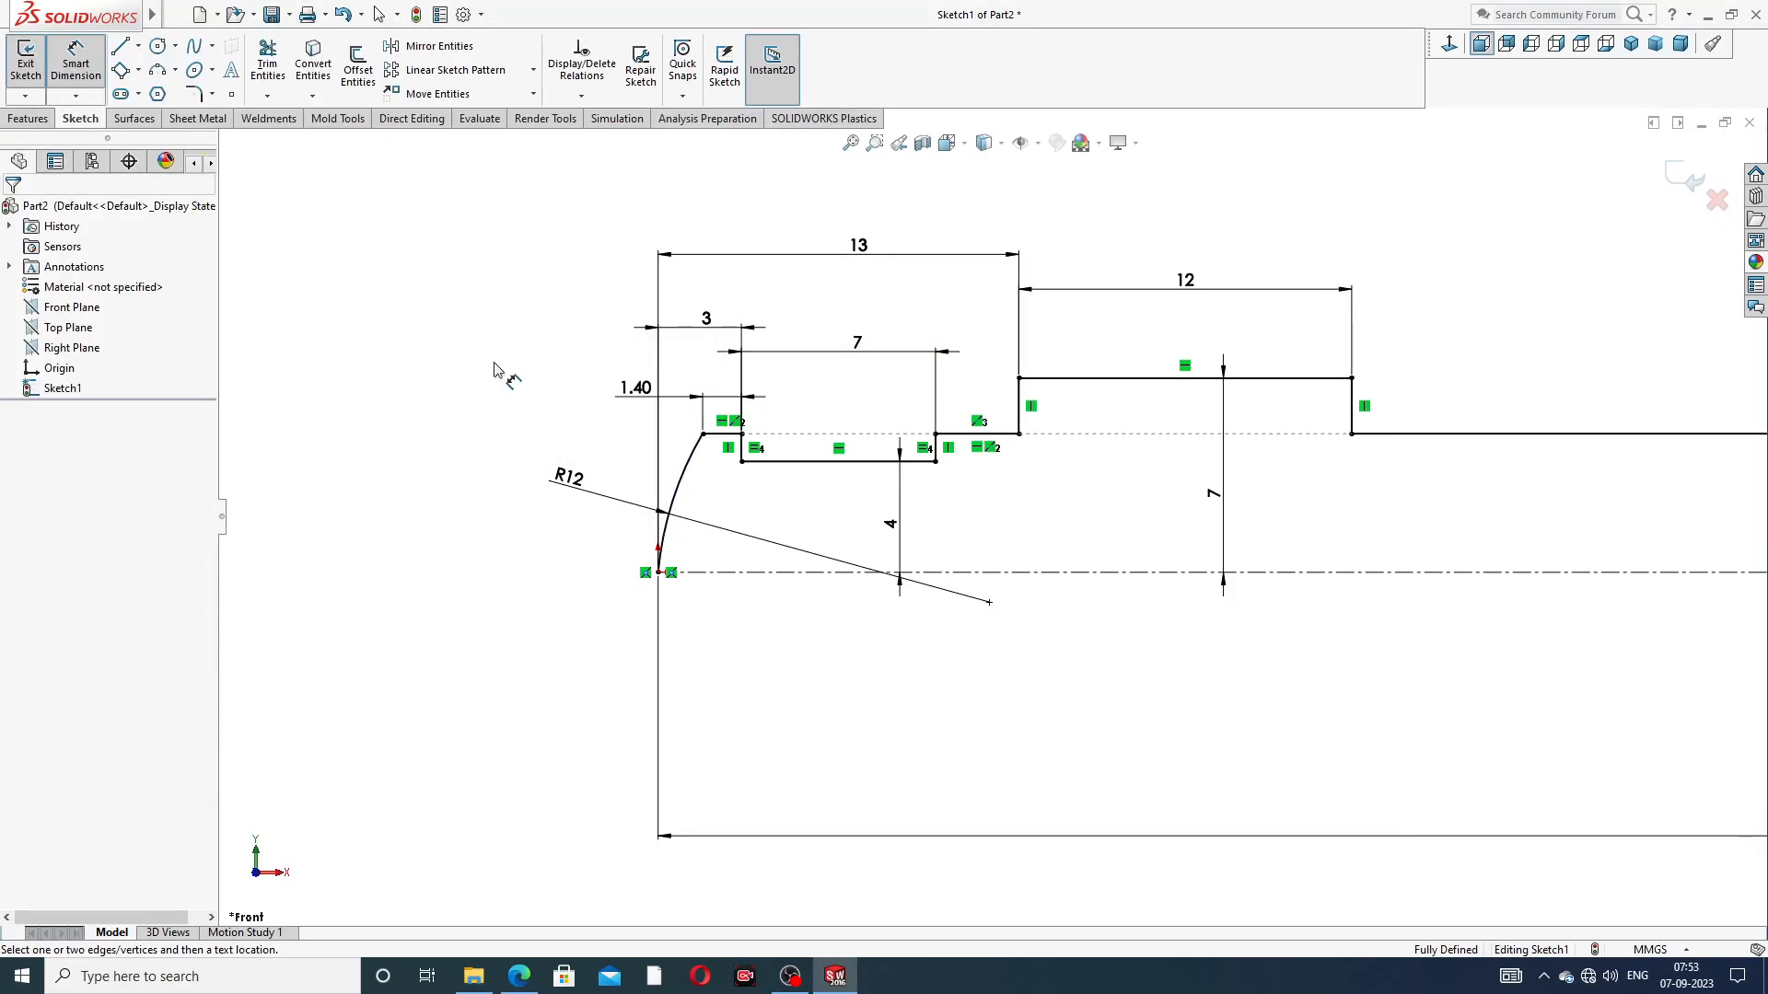
click(633, 386)
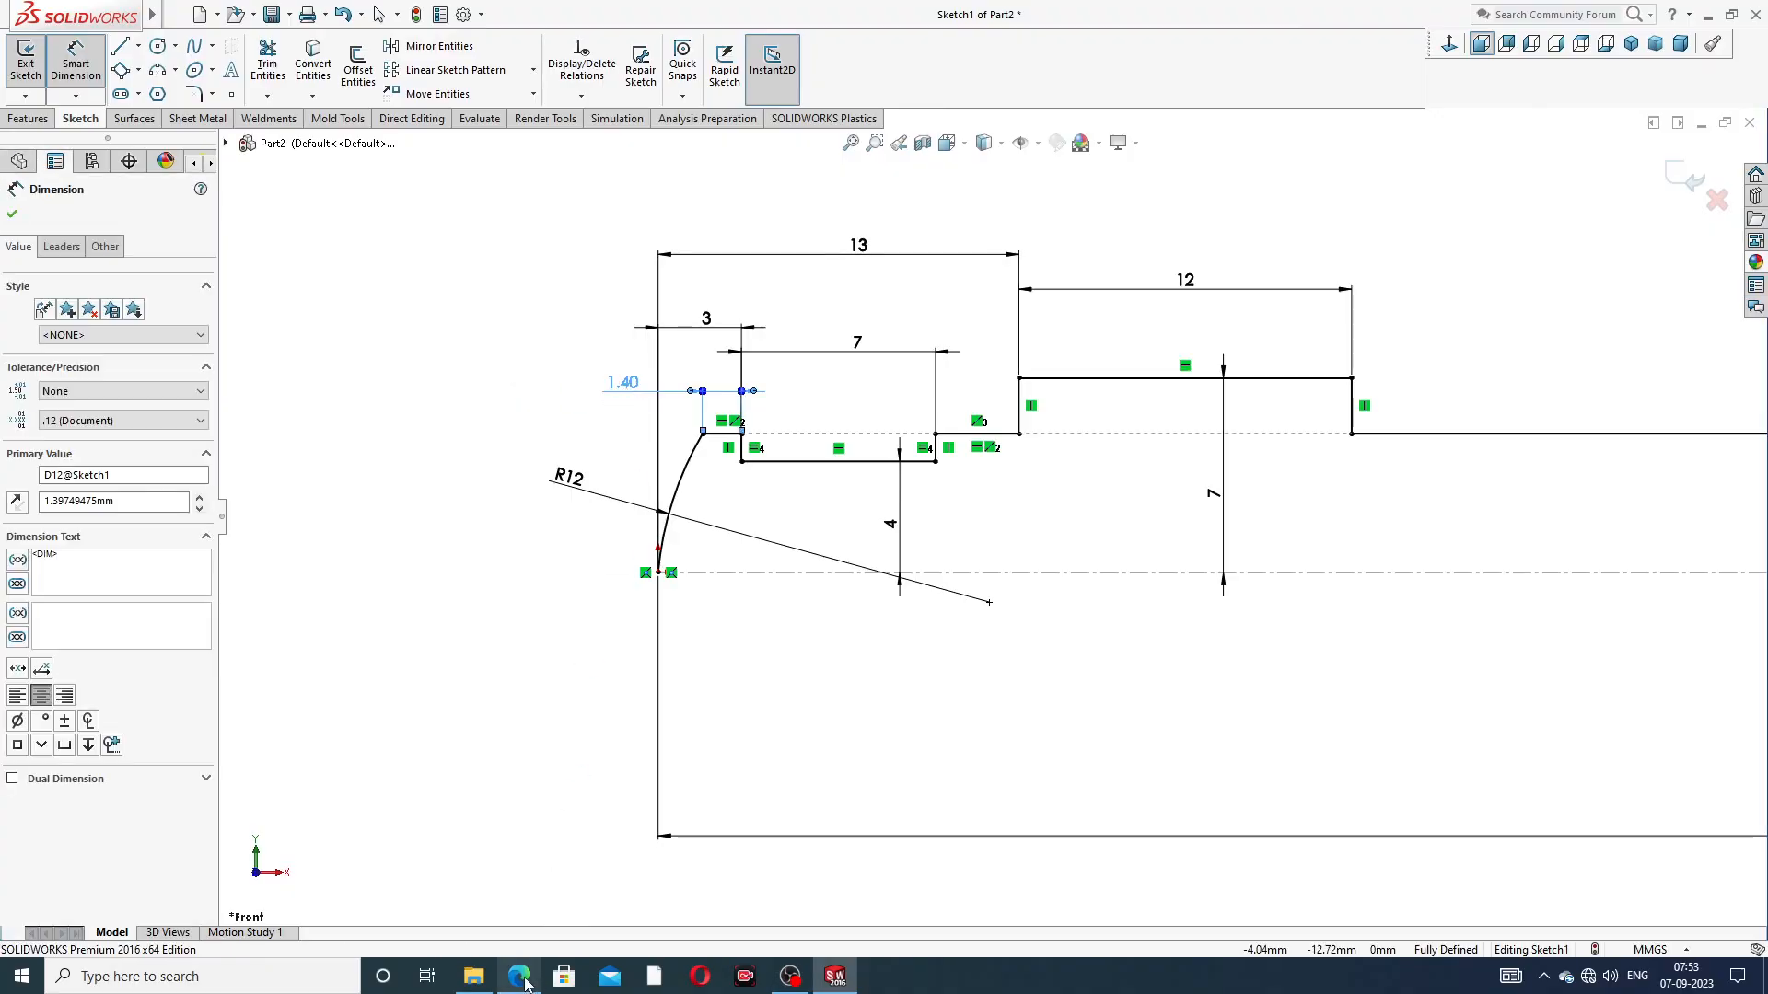
click(520, 977)
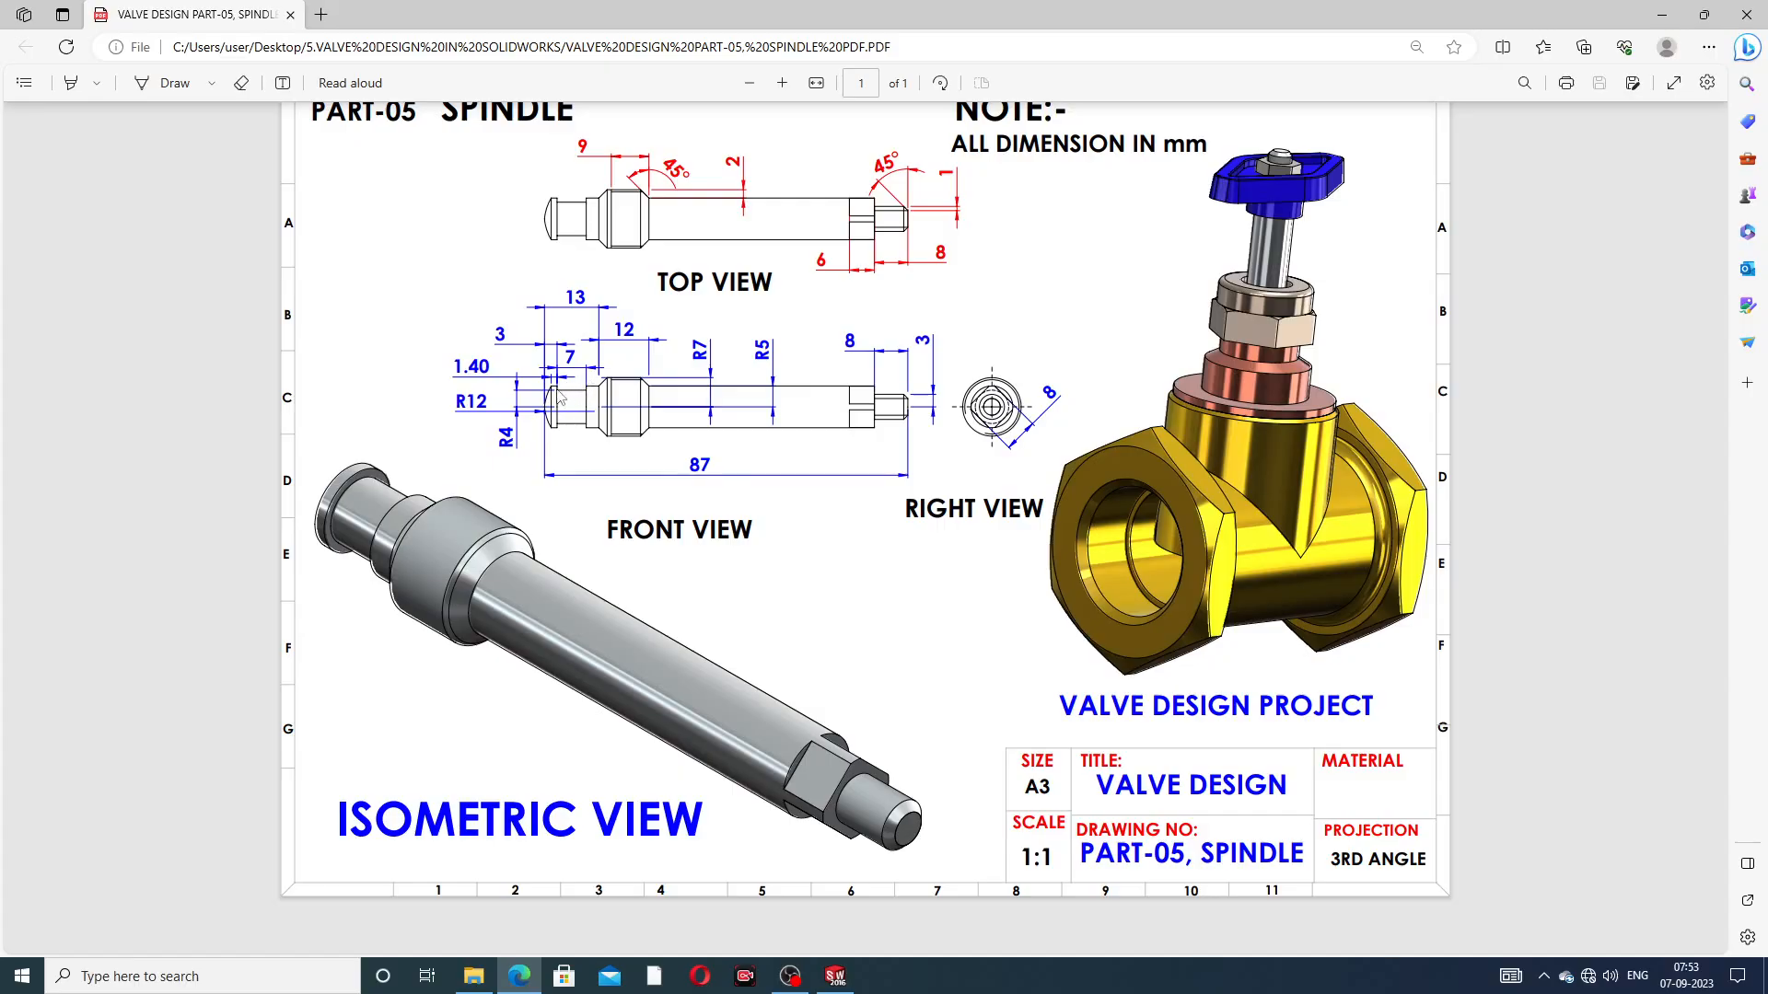
click(520, 976)
click(580, 450)
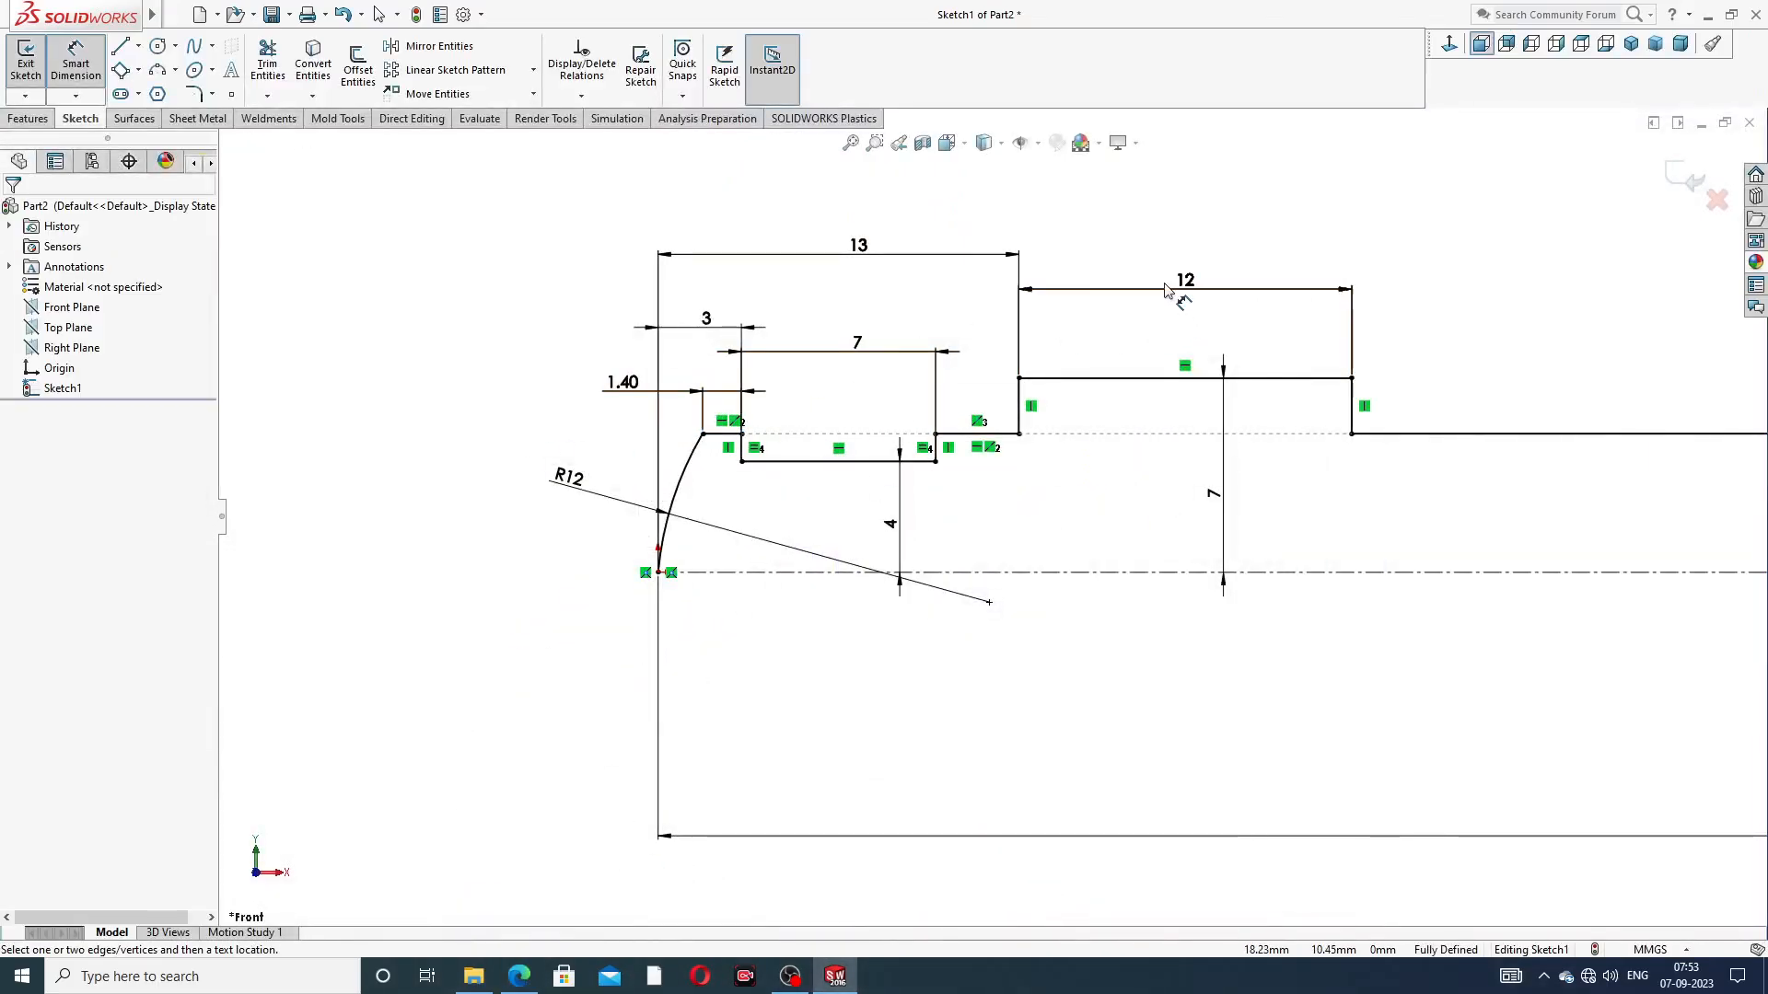
Rearrange the 13, 12, 7, 1.40 and 3 mm horizontal dimensions above the profile so that they are clearly spaced
mouse_move(878, 254)
mouse_down()
mouse_move(868, 274)
mouse_move(873, 256)
mouse_up()
drag(1183, 282, 1167, 264)
click(1433, 261)
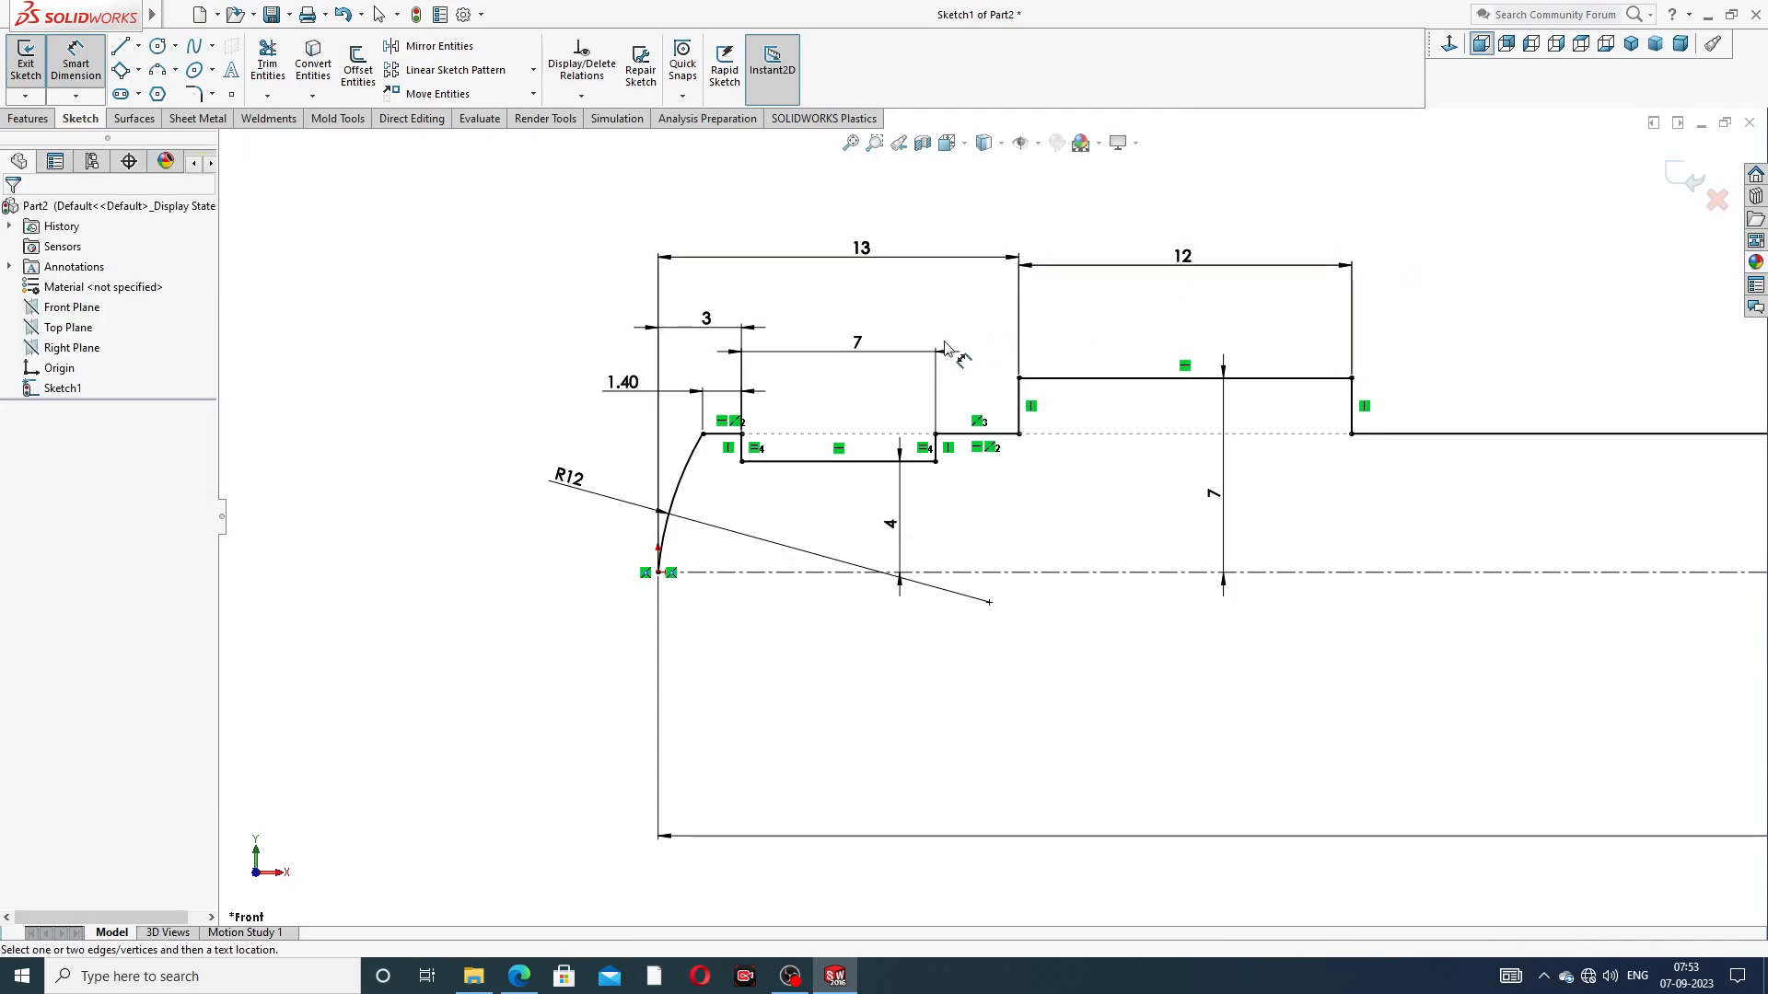
drag(856, 348, 840, 376)
click(1124, 237)
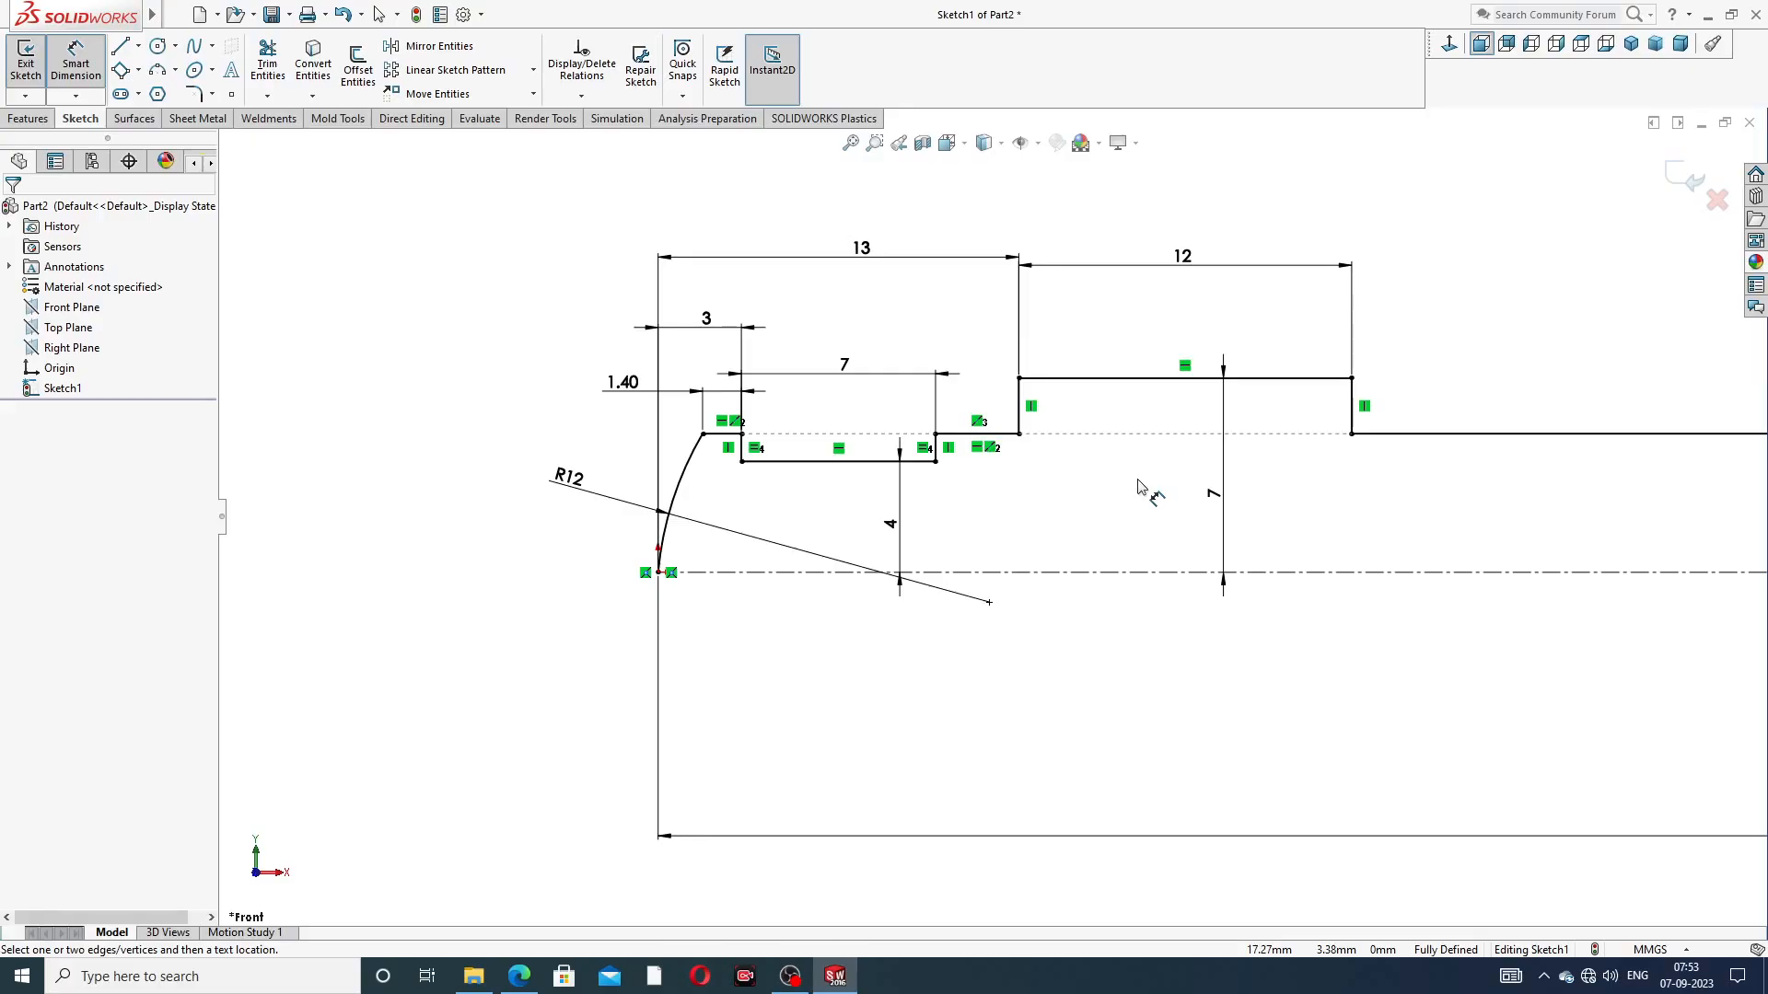
drag(622, 381, 545, 387)
drag(706, 319, 580, 328)
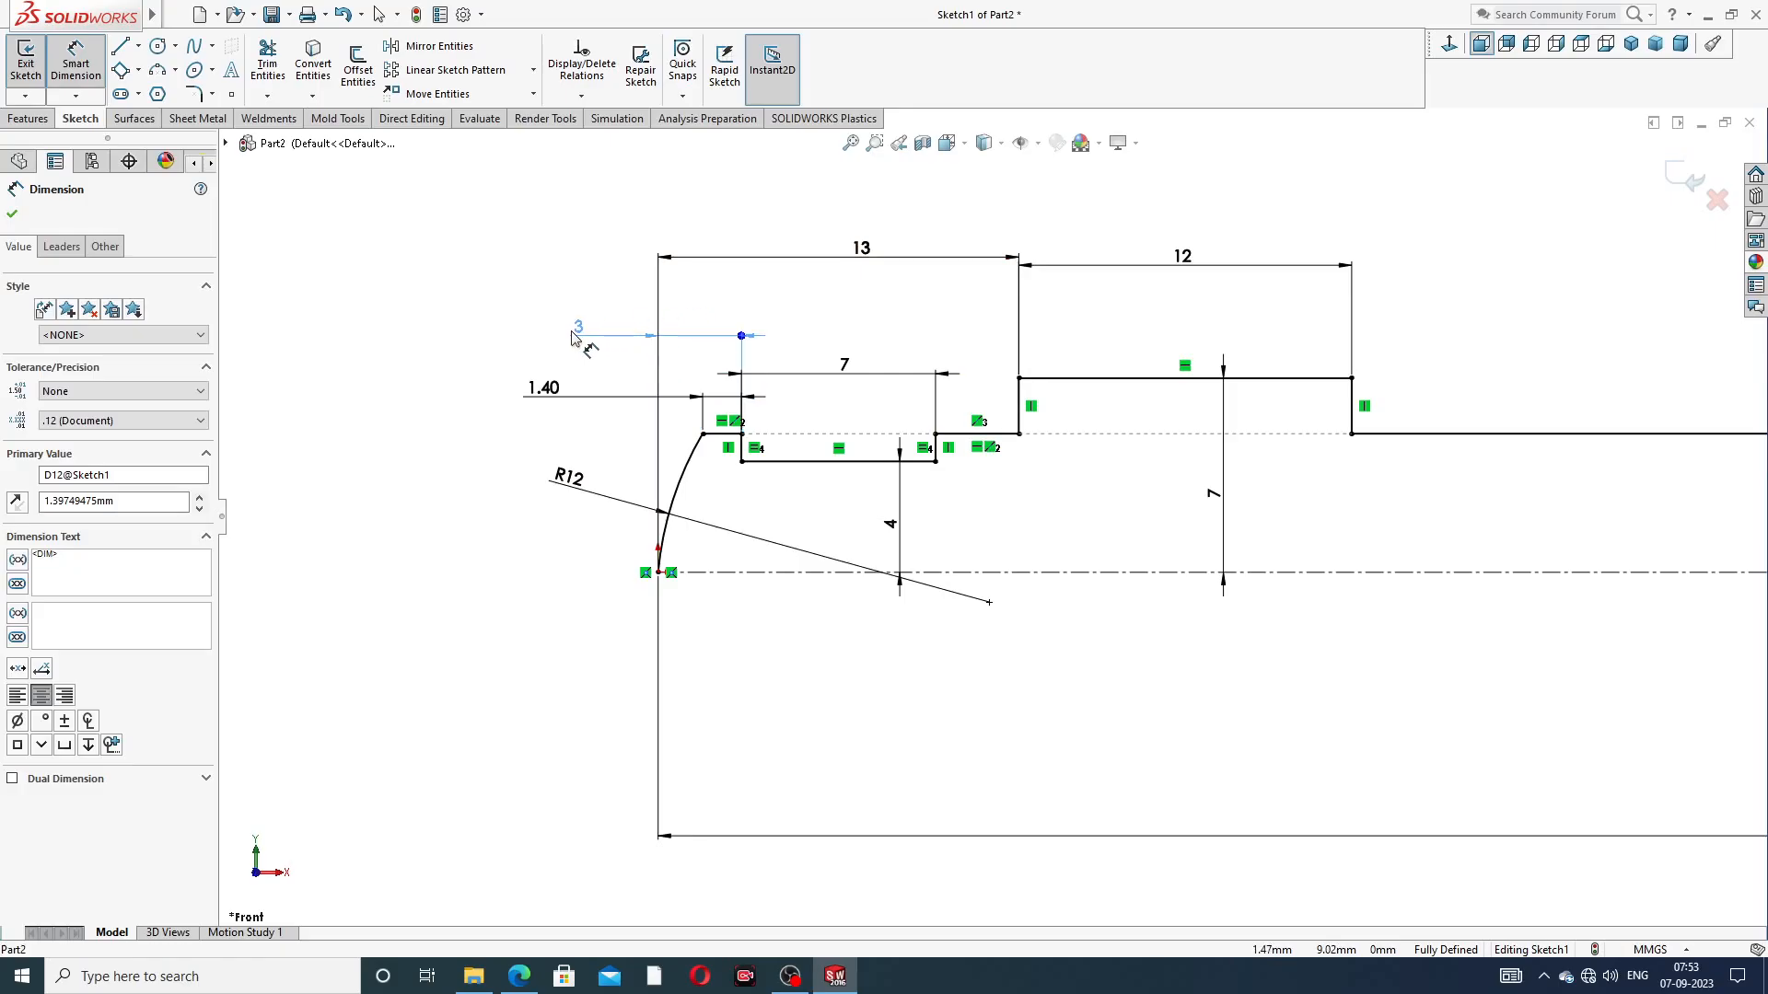
click(478, 299)
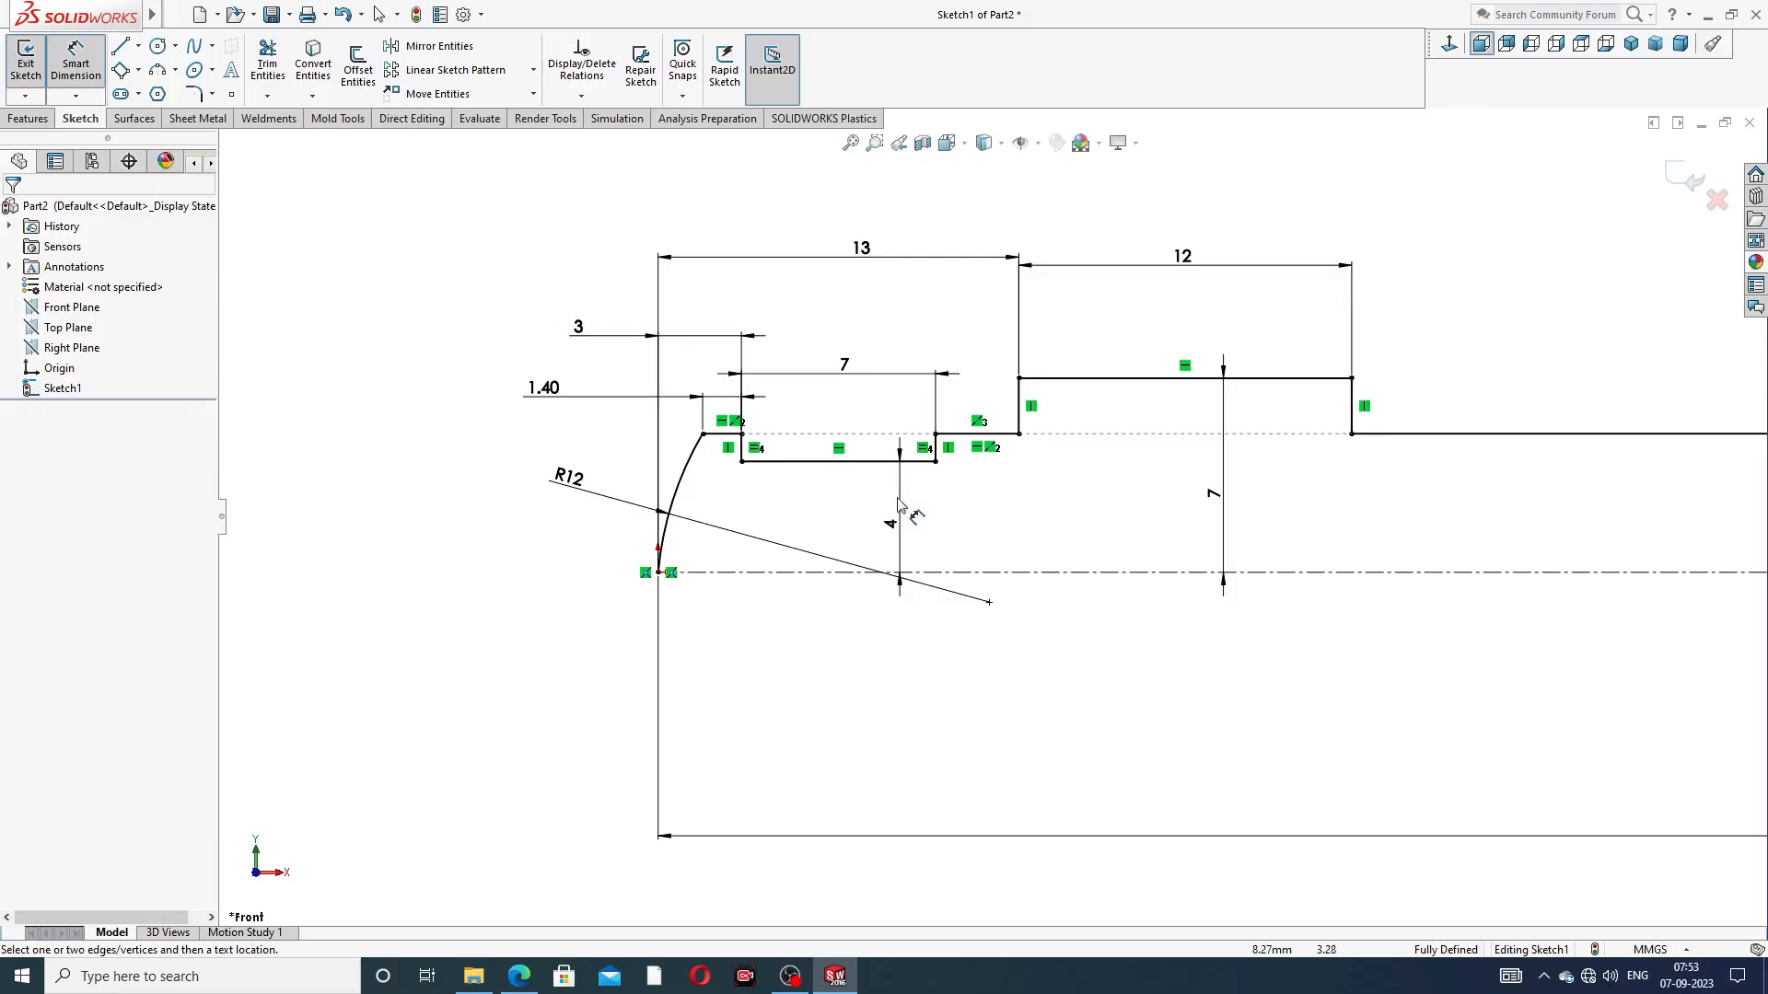
Reposition the groove's 4 mm and the collar's 7 mm radial dimensions and finish dimensioning
drag(898, 526, 867, 516)
click(946, 516)
drag(1209, 494, 1148, 495)
click(1464, 502)
scroll(1473, 516, up, 6)
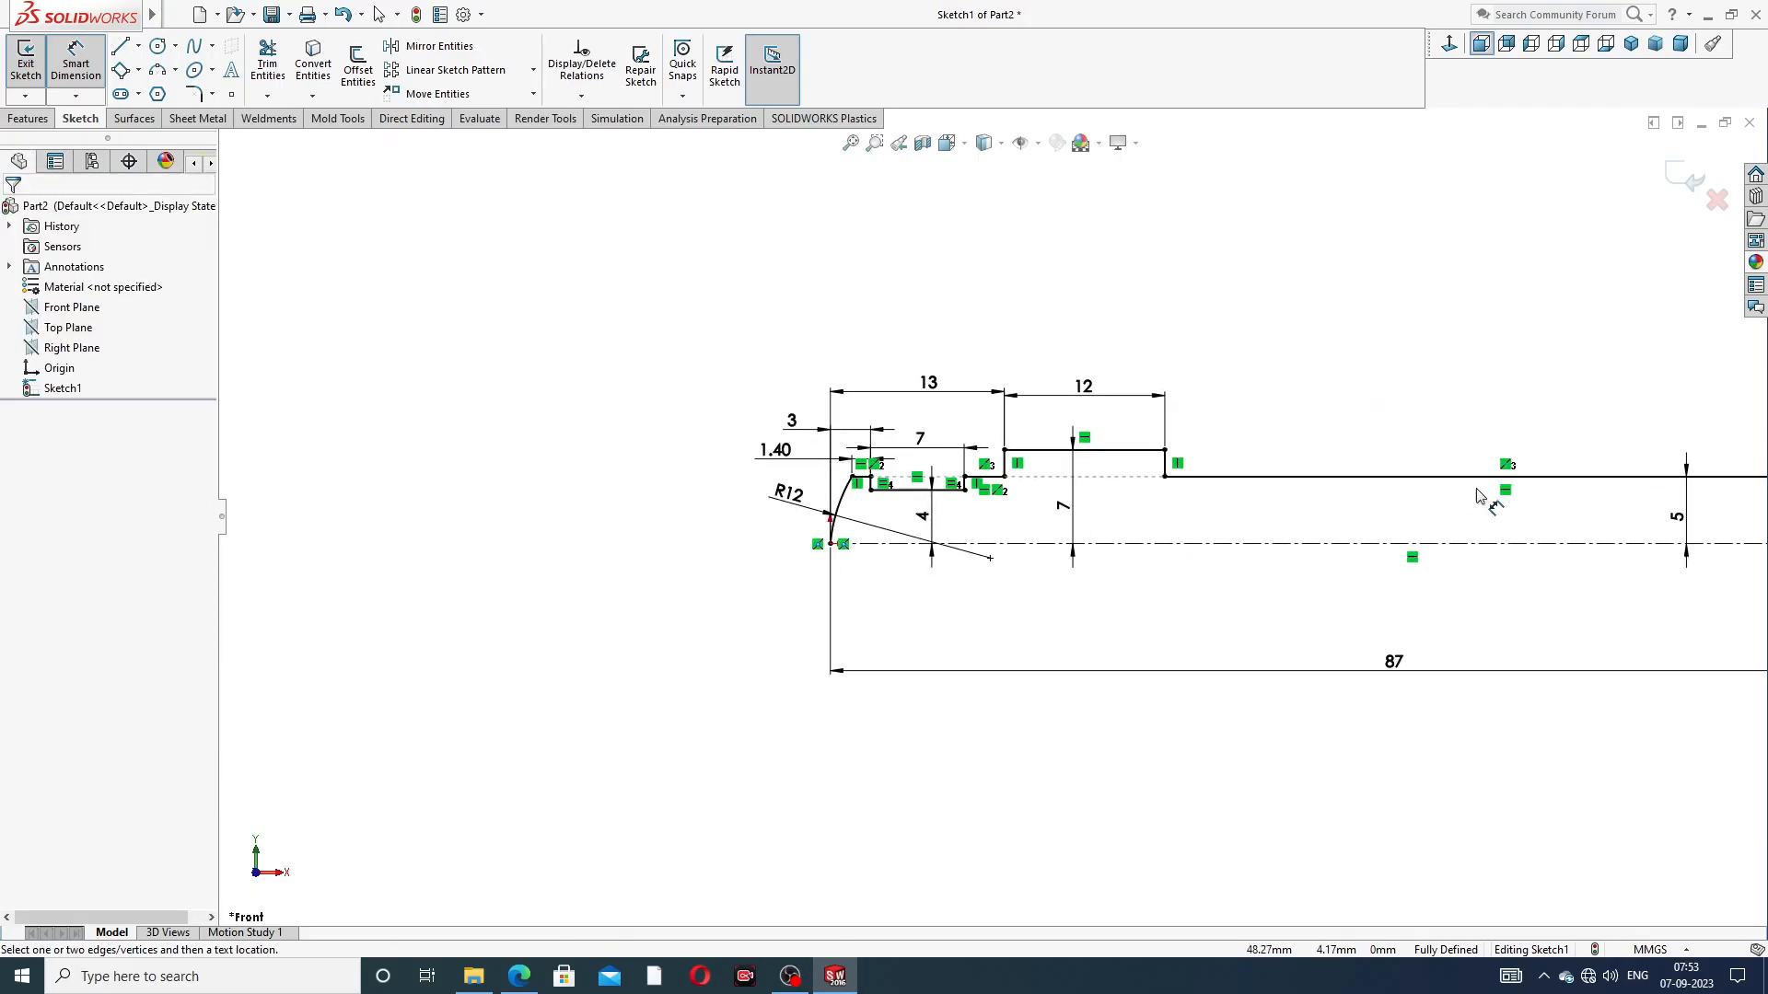
scroll(1488, 546, down, 3)
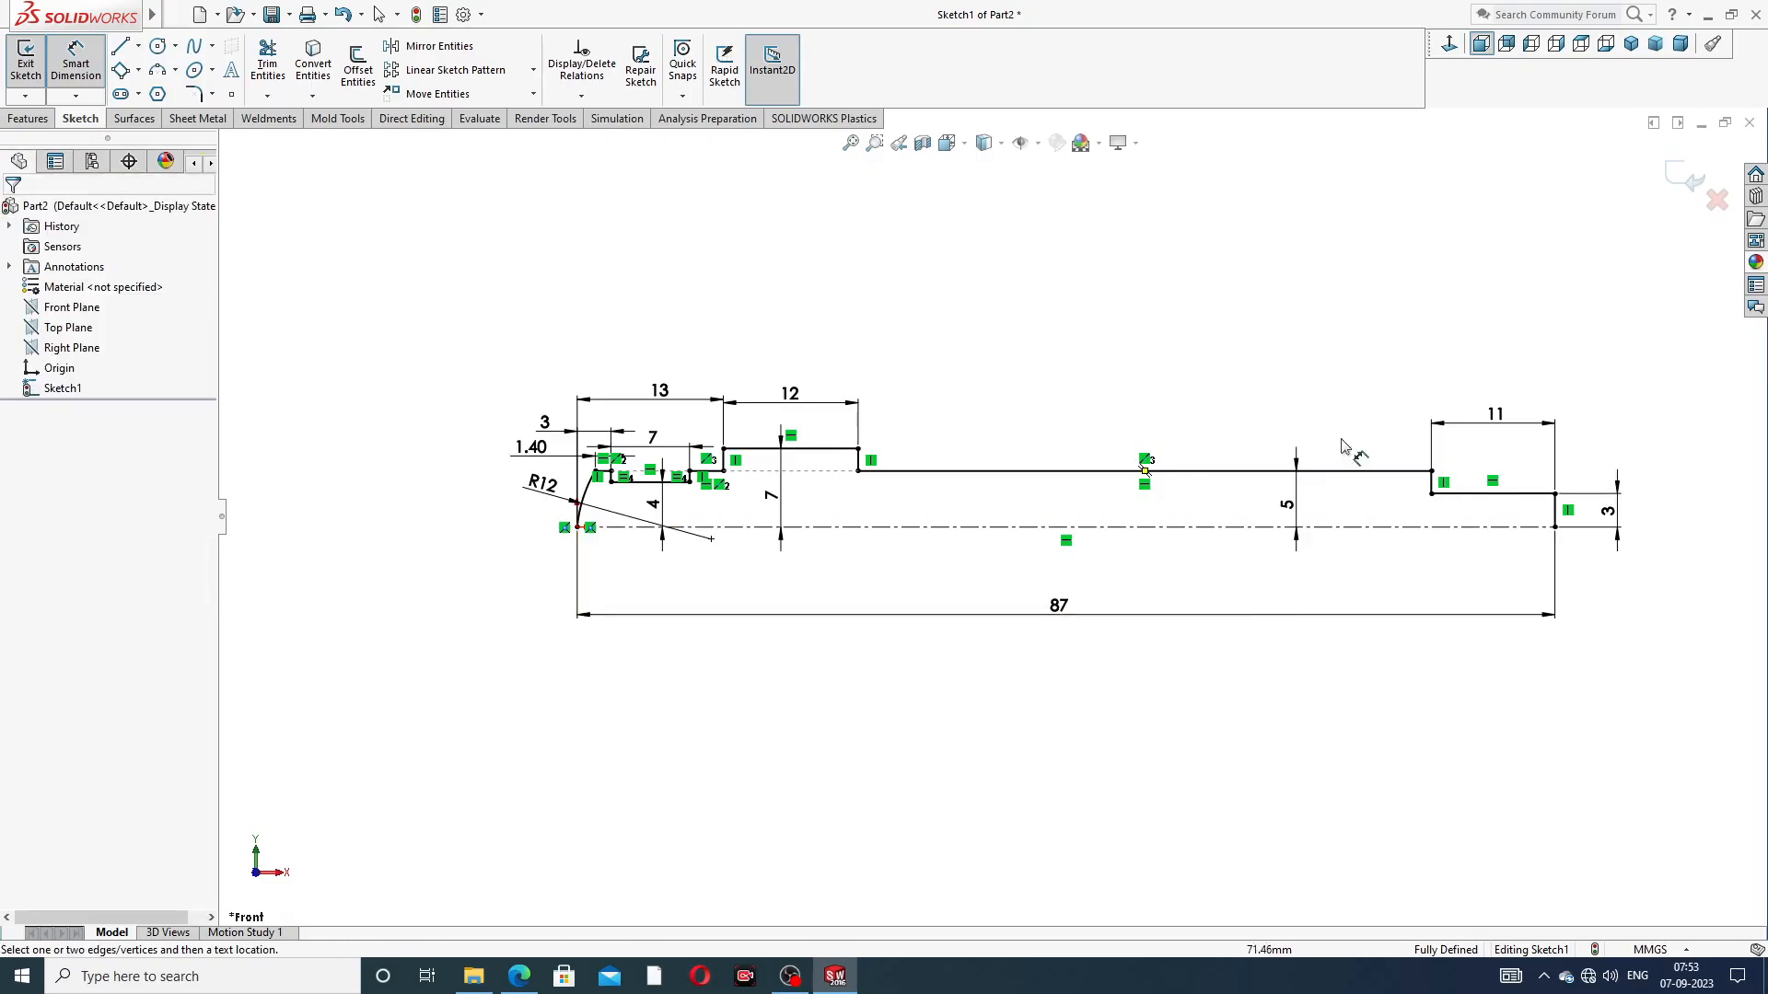
right_click(1143, 285)
click(1197, 273)
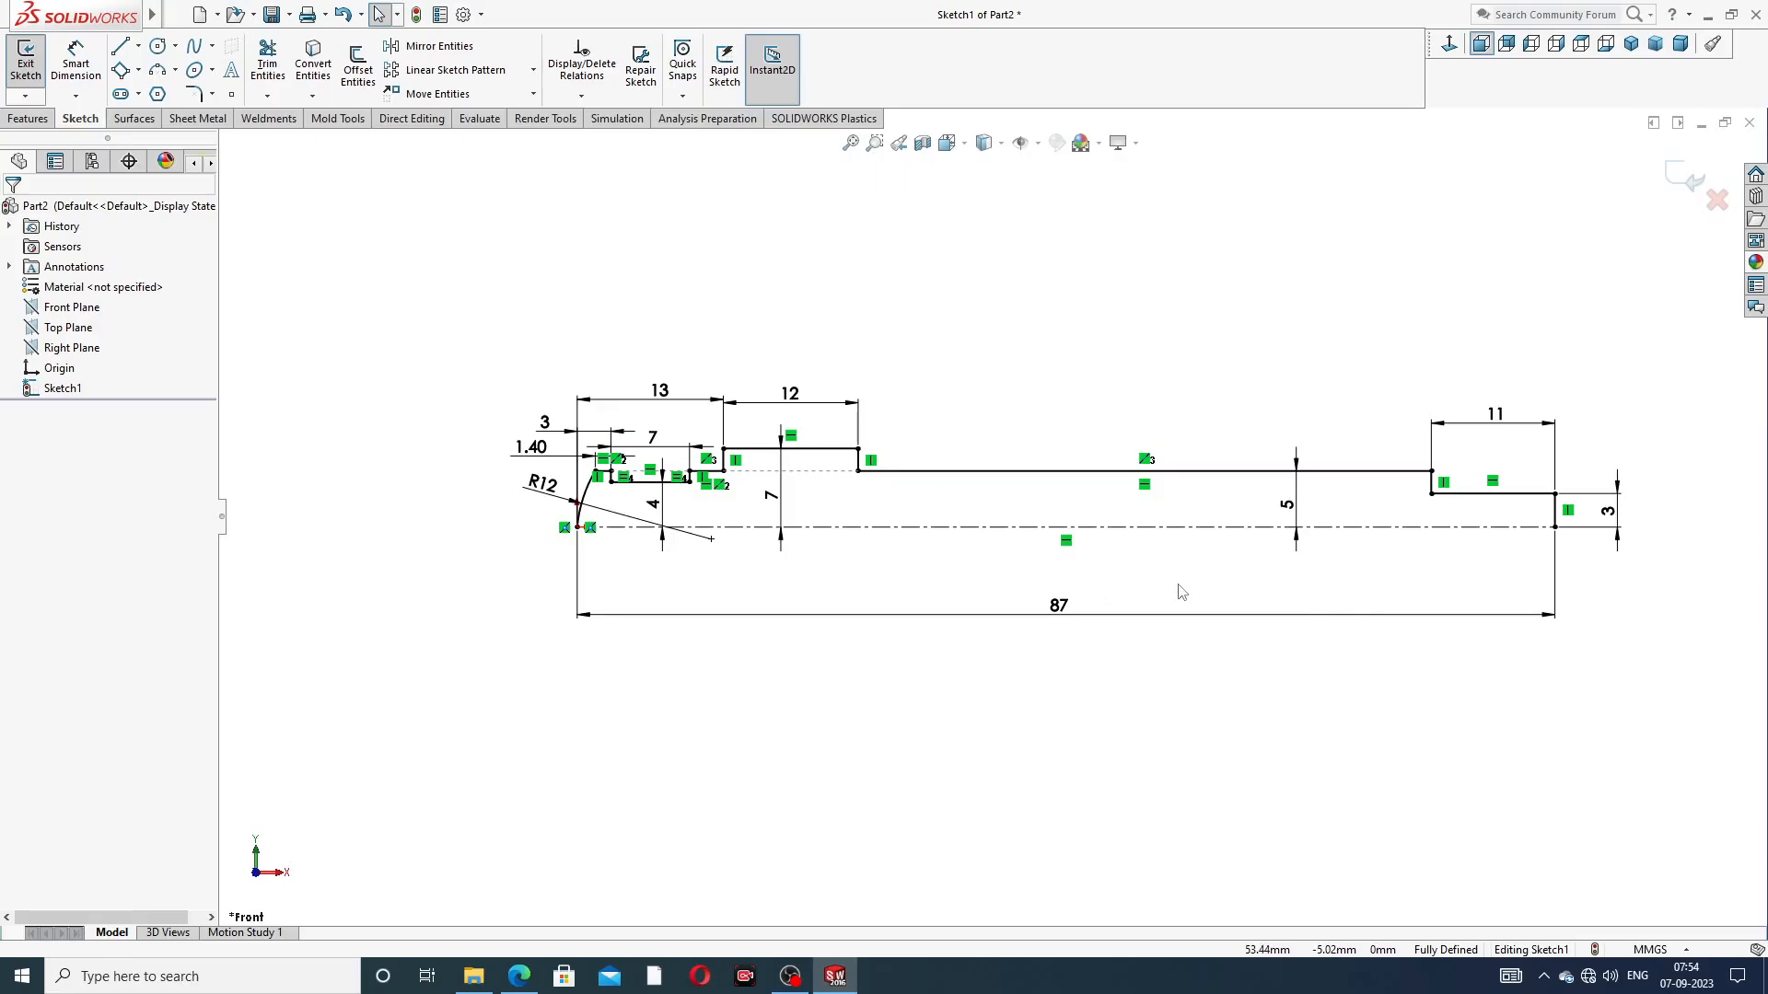
Revolve the half-profile 360° about the horizontal centerline into a solid spindle, letting the sketch be closed automatically
scroll(1201, 624, down, 1)
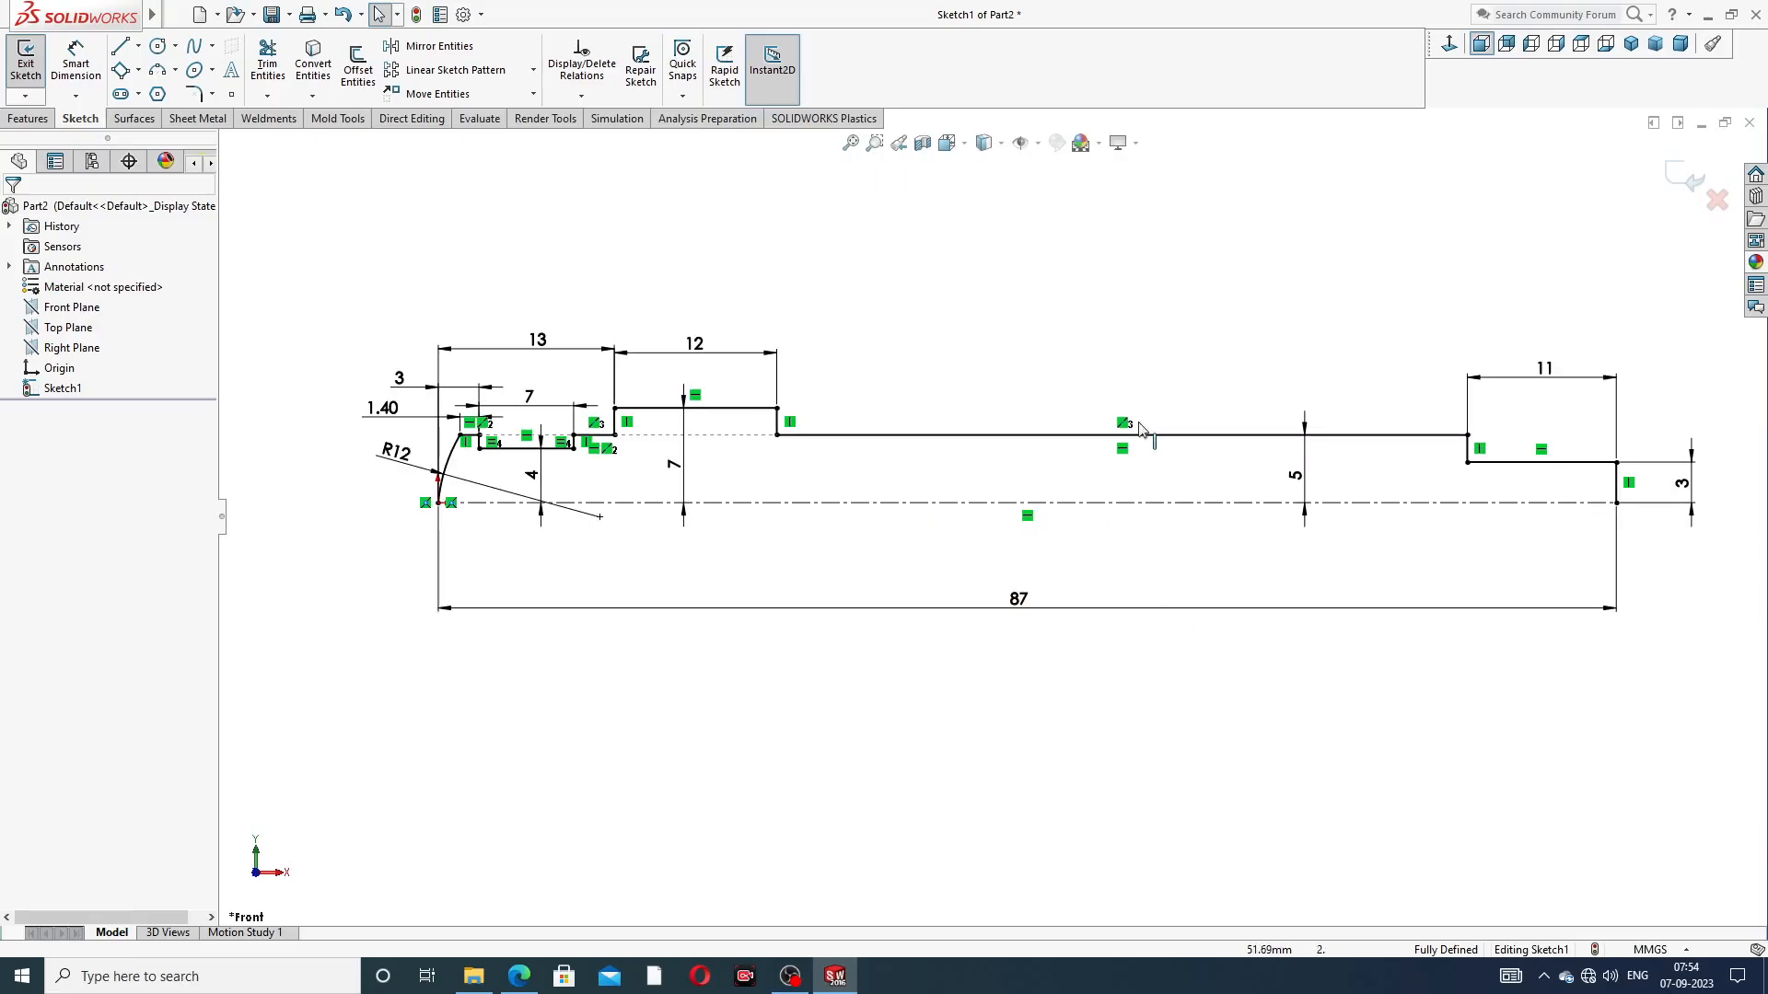
scroll(1162, 350, up, 2)
click(27, 118)
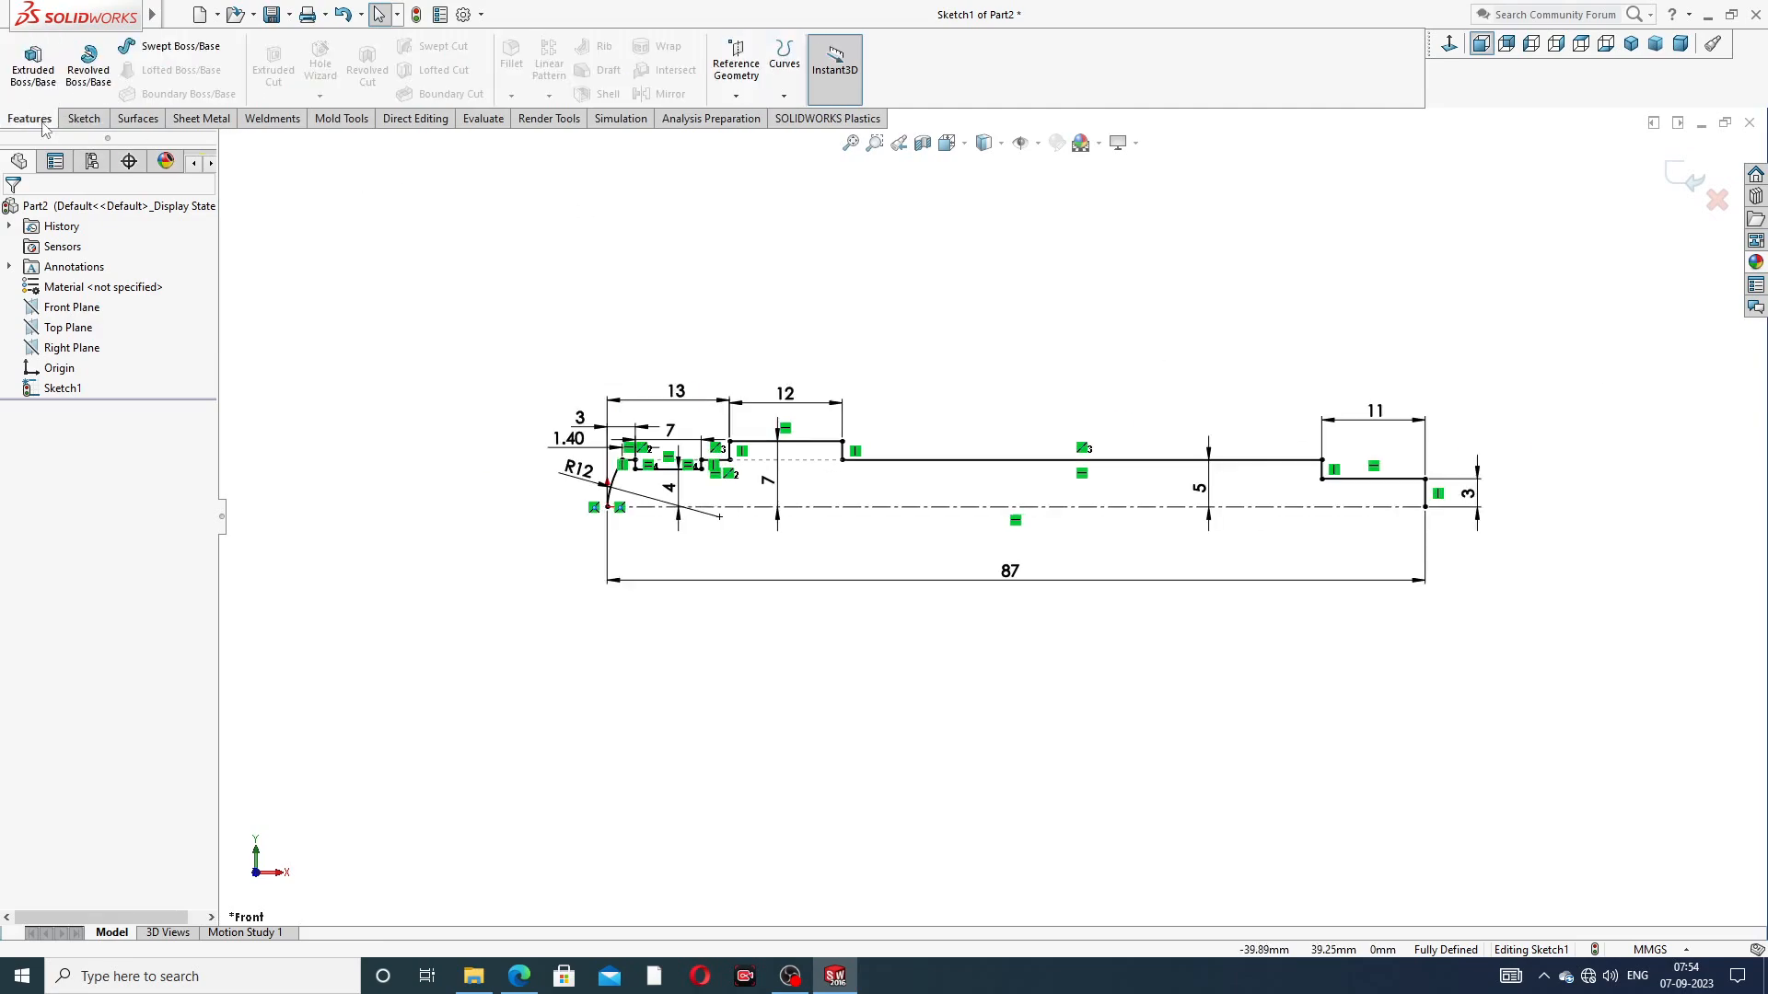
click(104, 84)
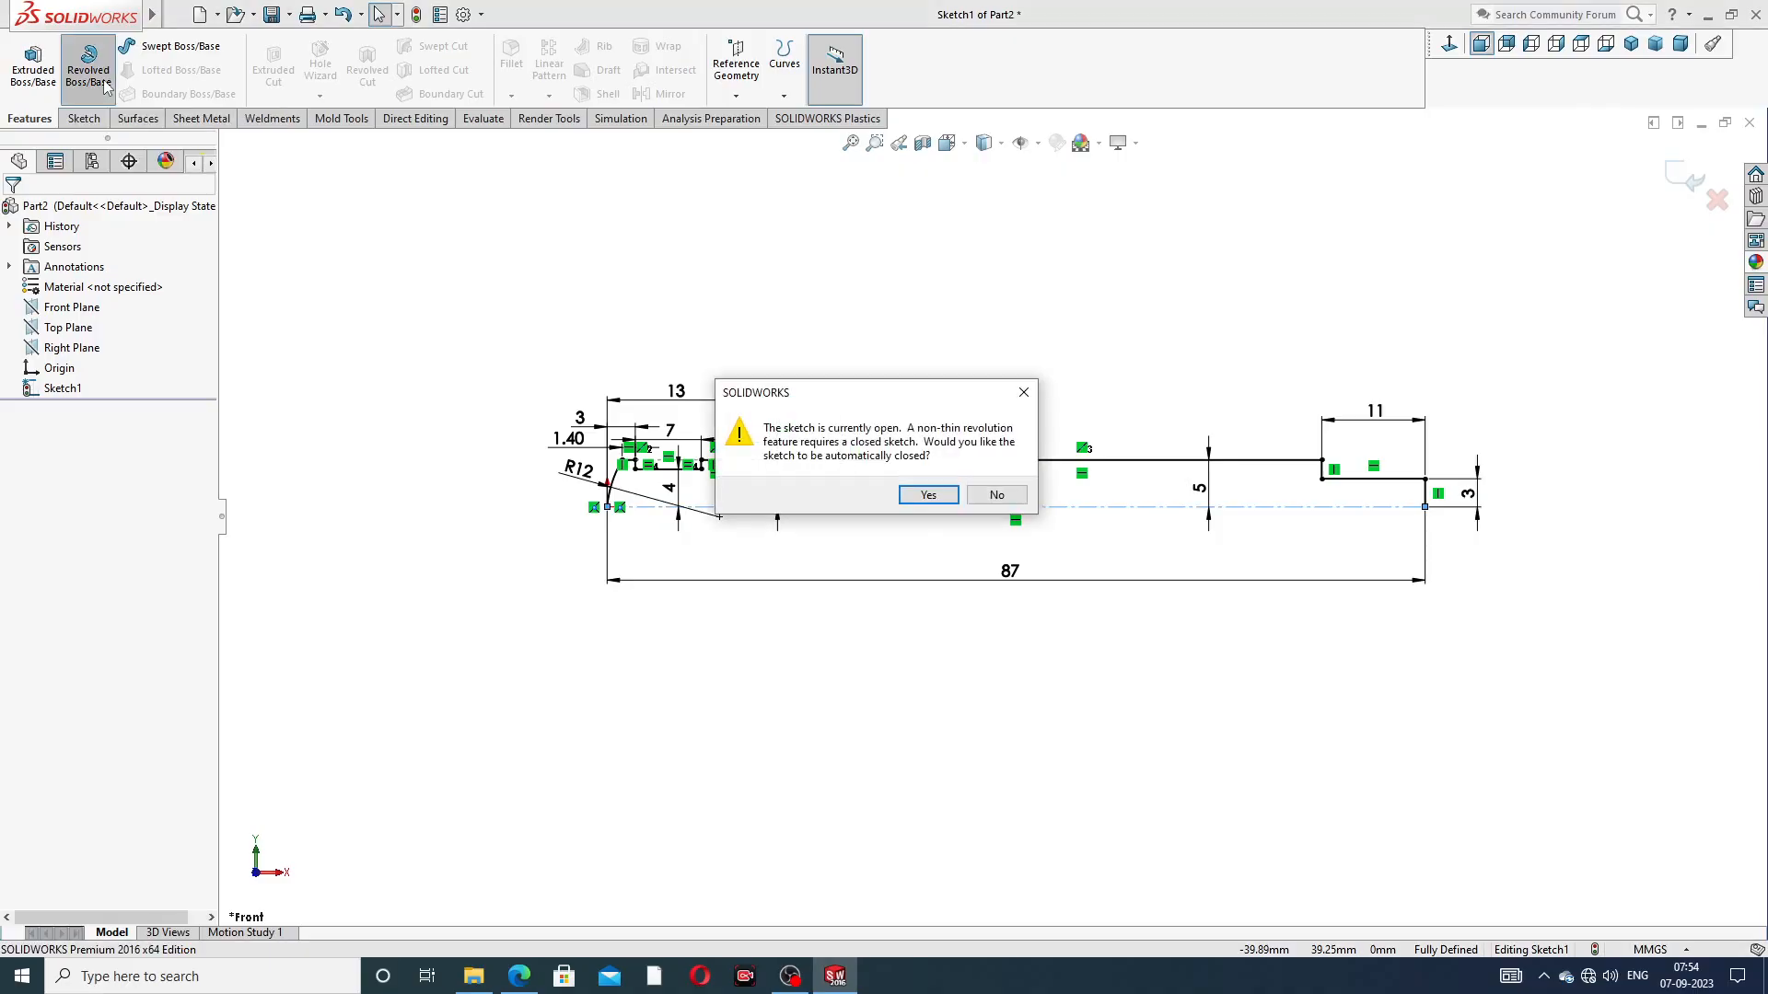
click(935, 495)
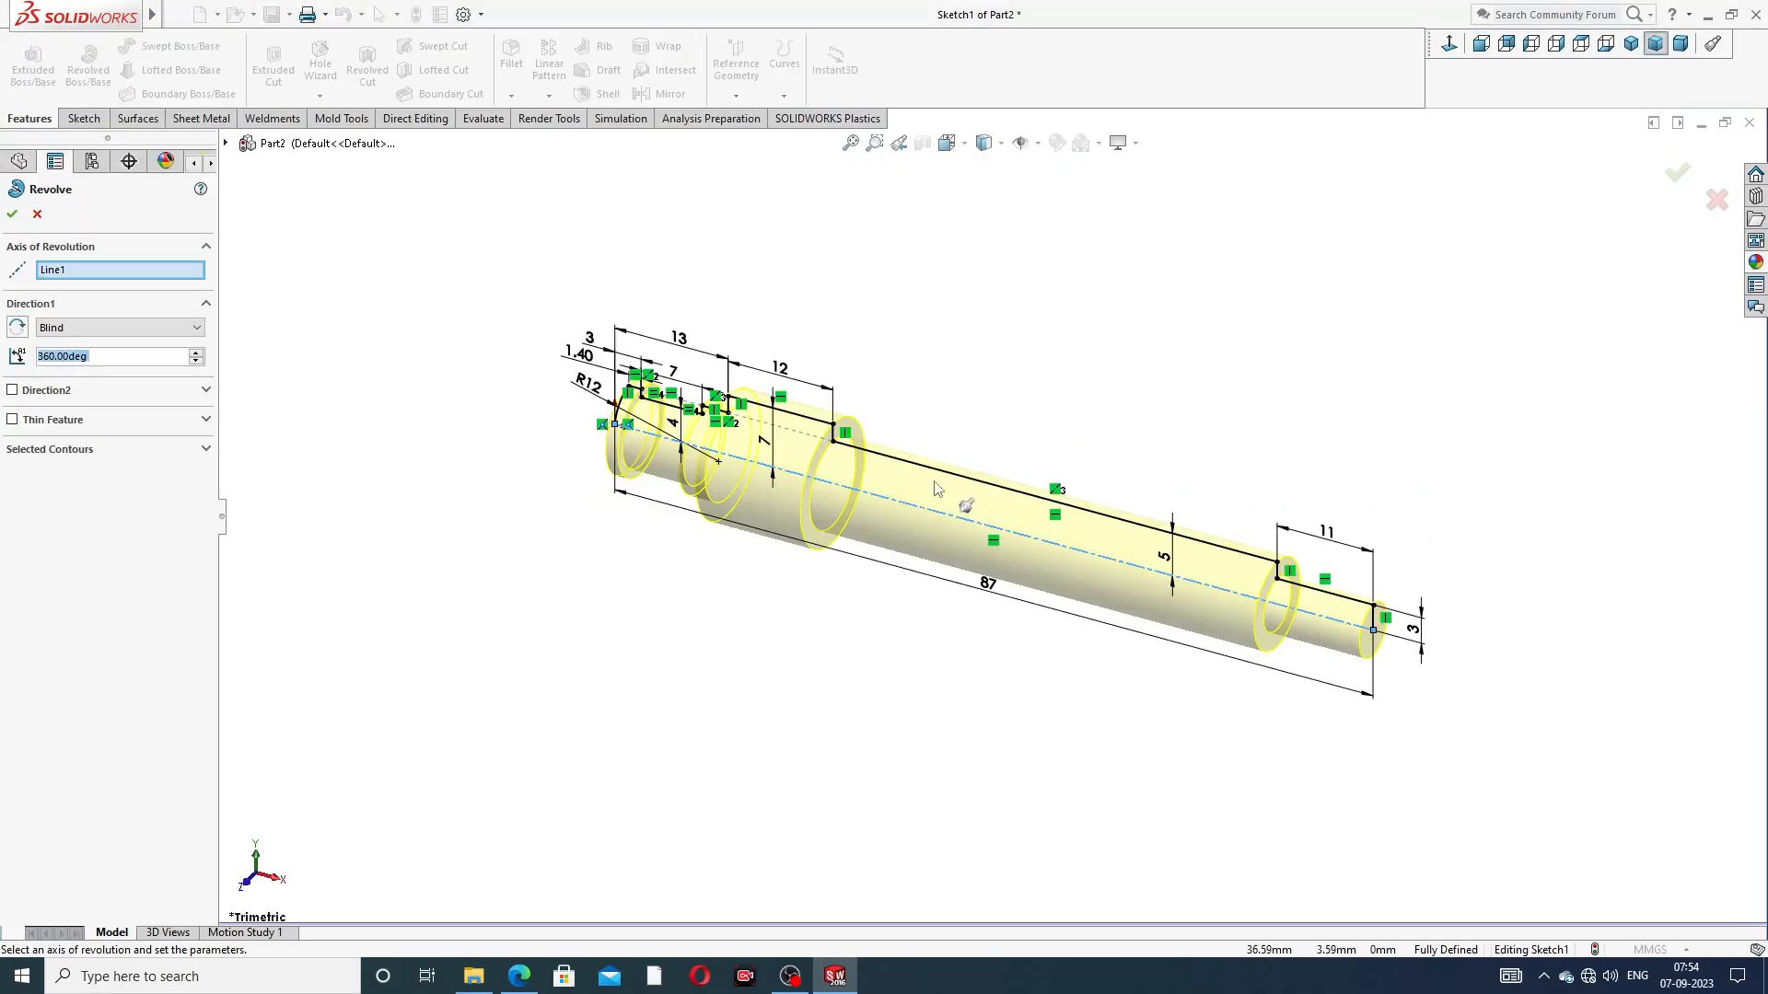
click(12, 214)
middle_drag(1164, 525, 1146, 386)
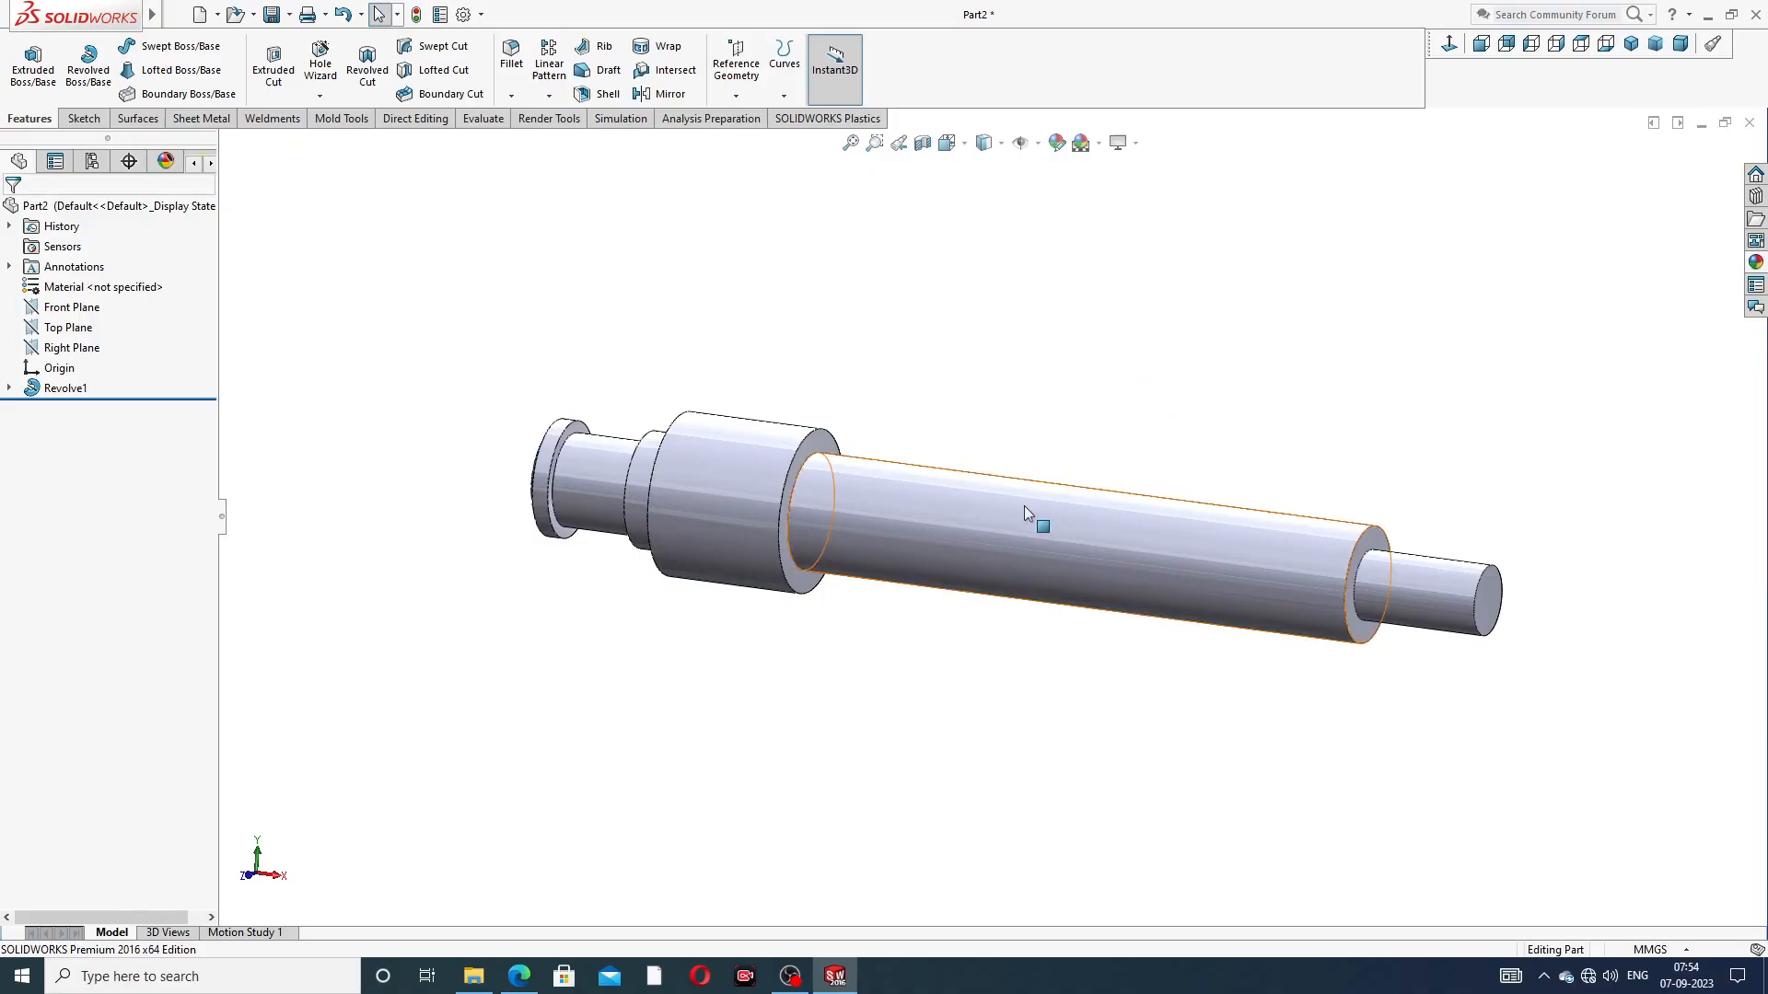
Check the PDF drawing and chamfer the outer edge of the thin stub's end face at 1 mm × 45°
scroll(1024, 505, up, 2)
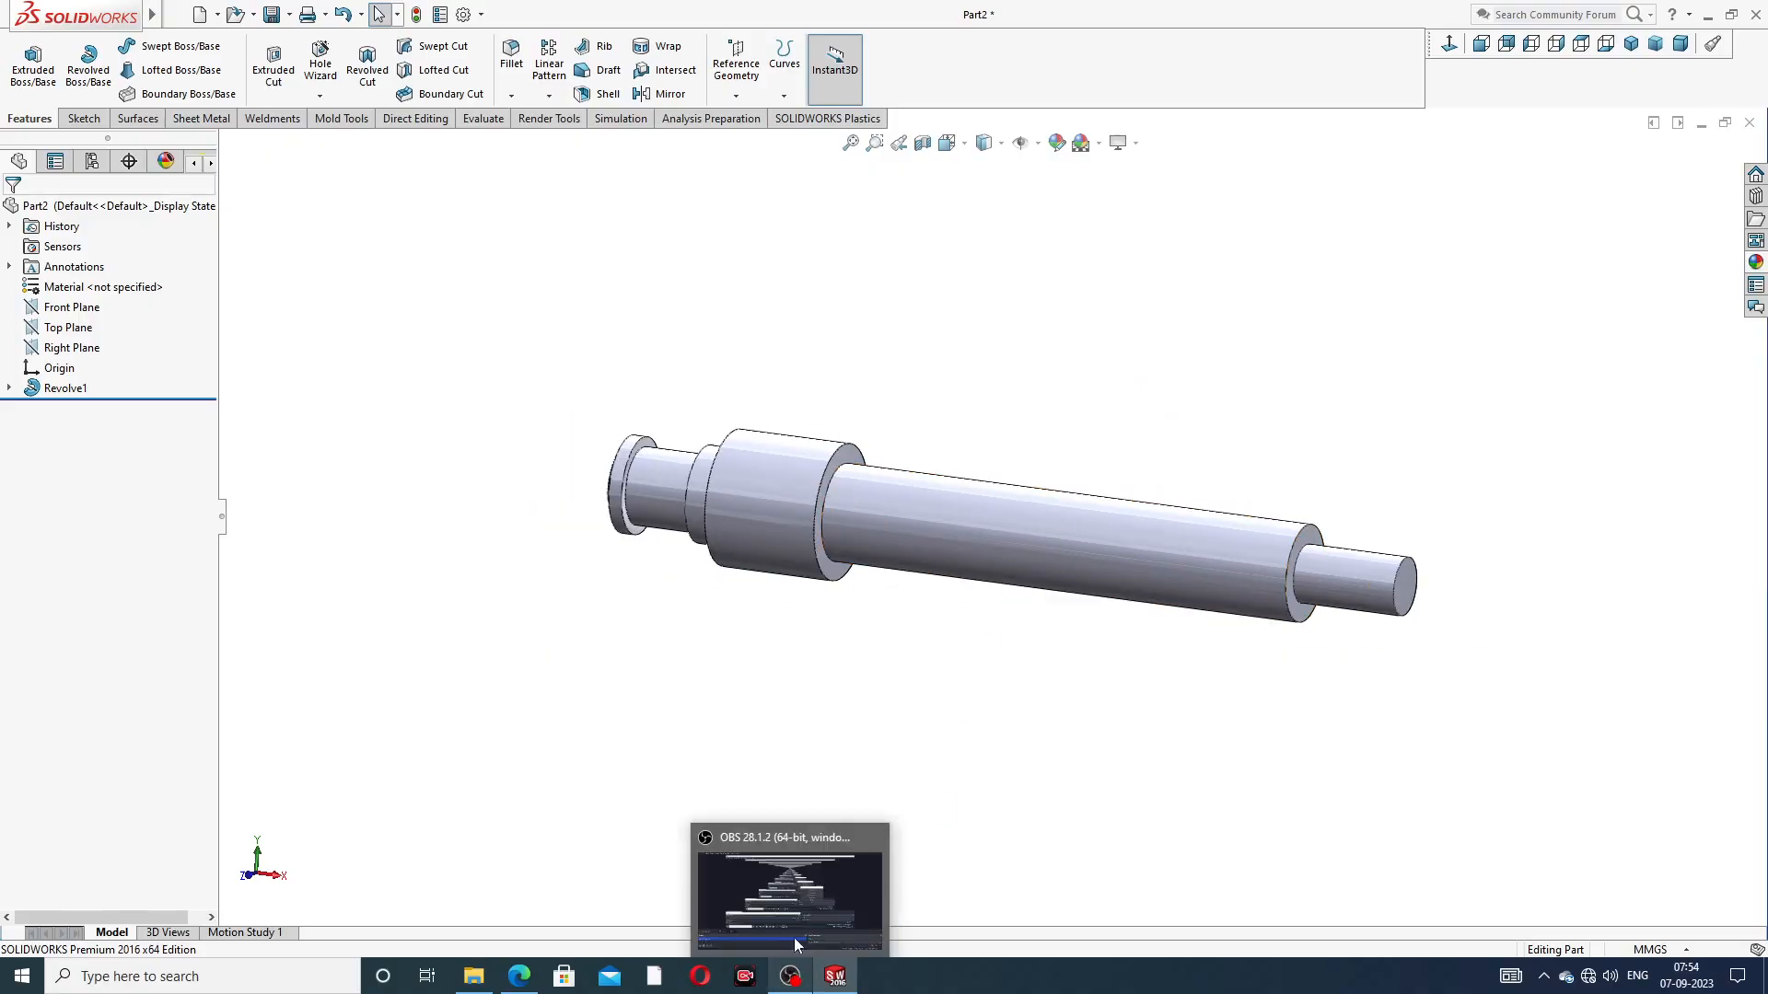
click(519, 976)
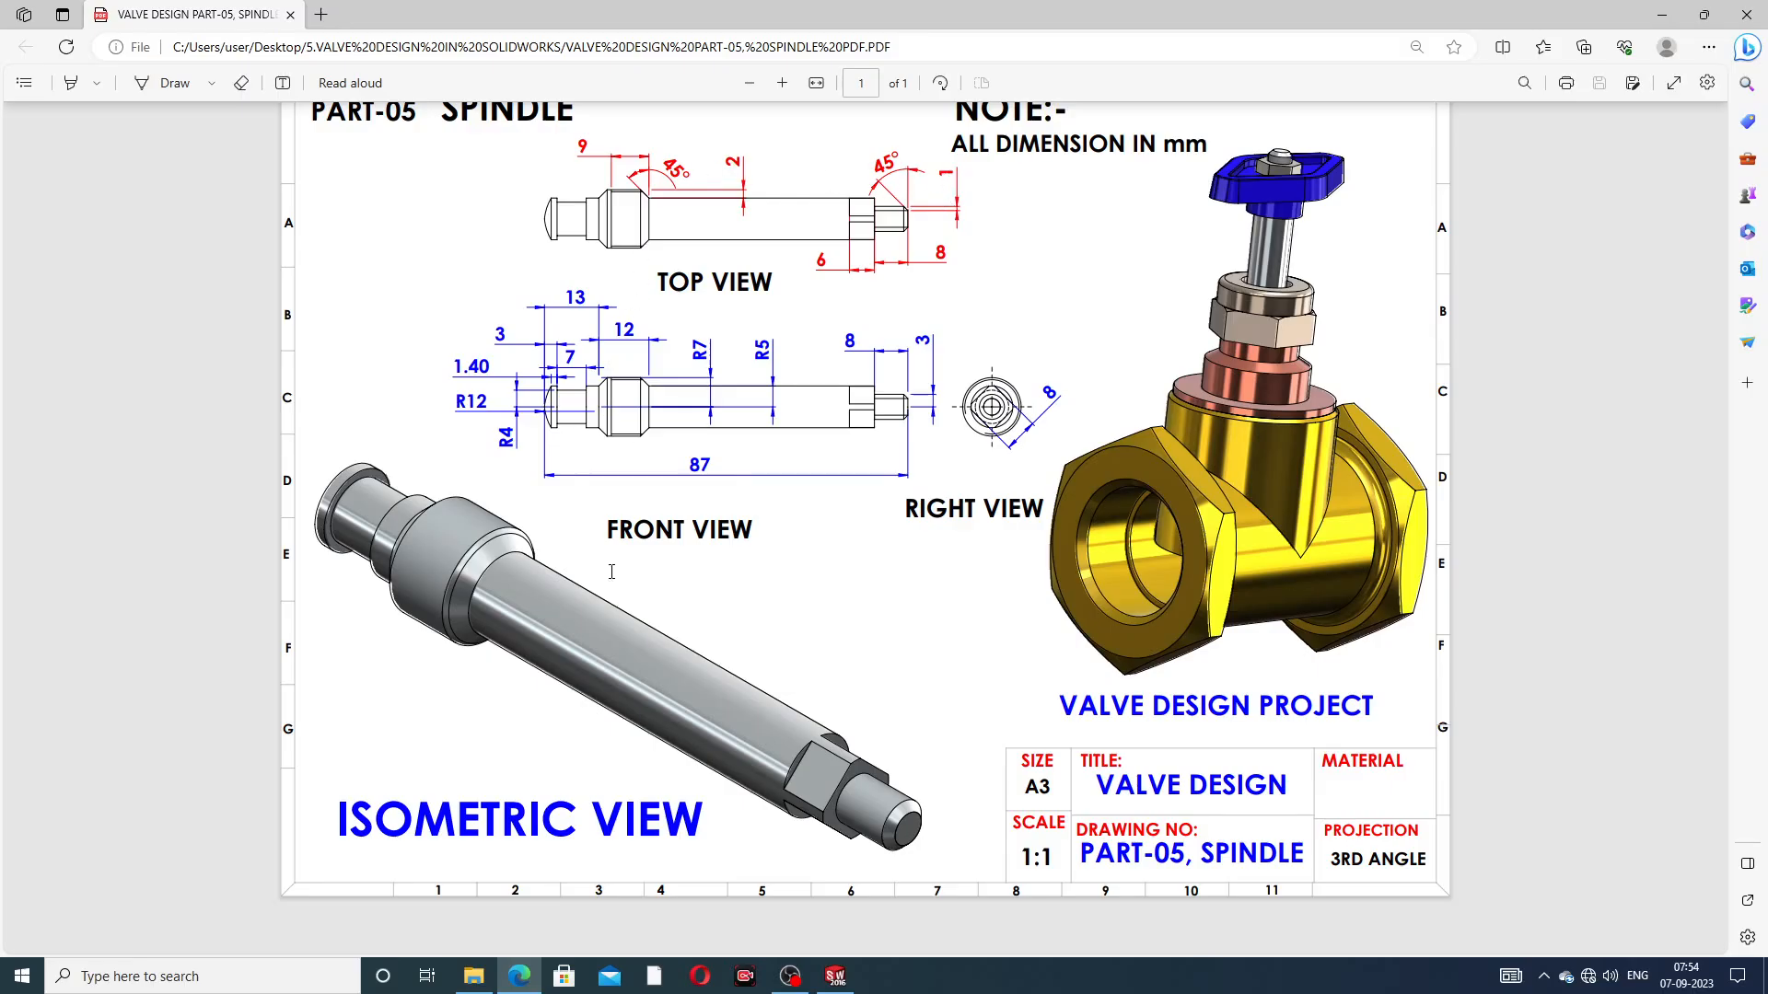
click(519, 976)
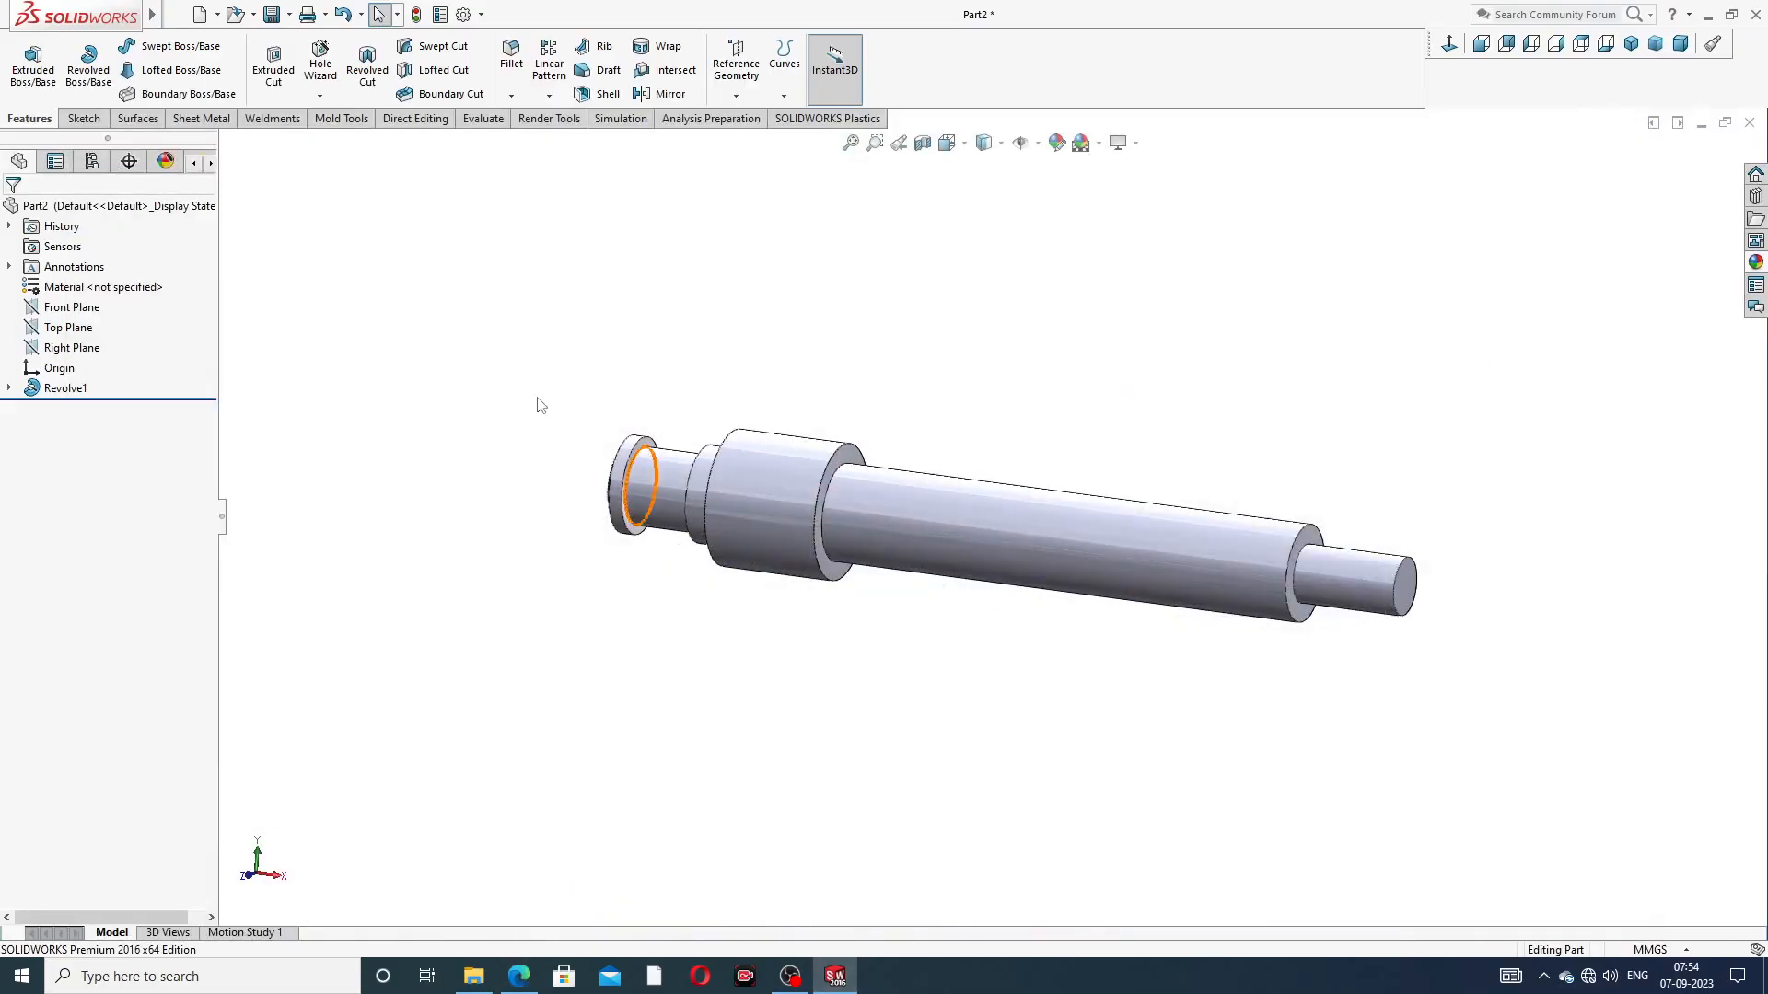
click(511, 96)
click(543, 142)
text(1)
key(Return)
scroll(1391, 585, down, 3)
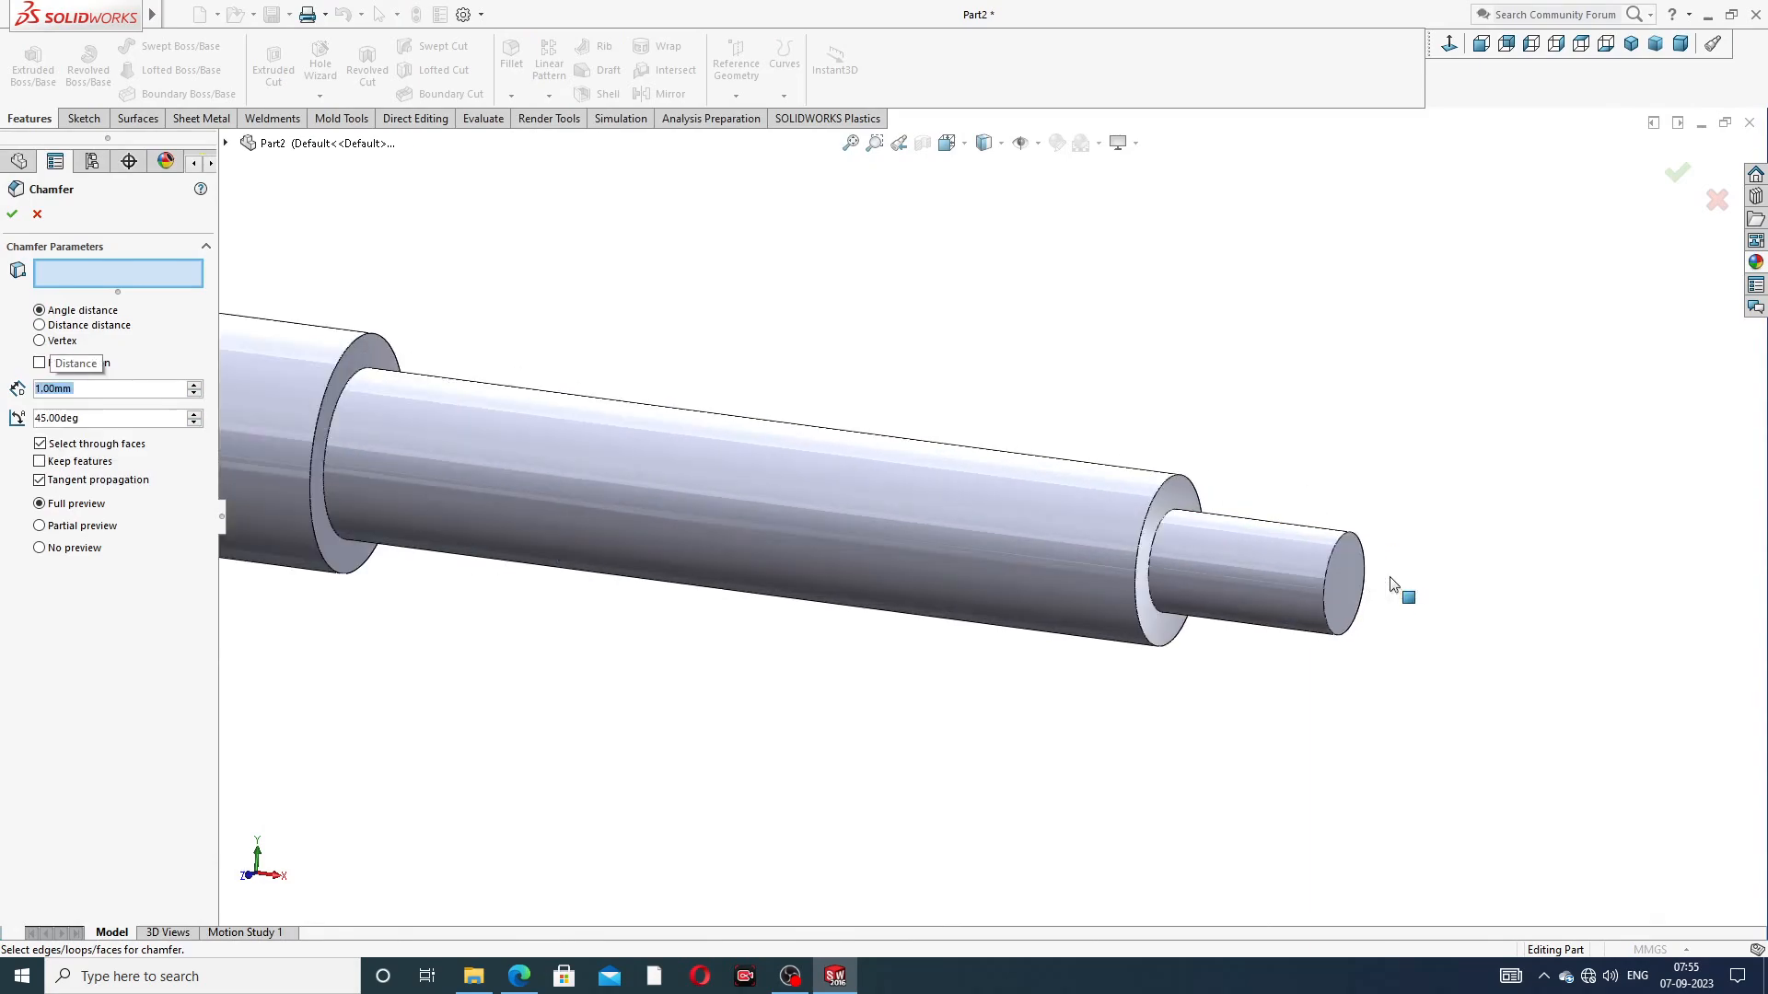
click(1352, 579)
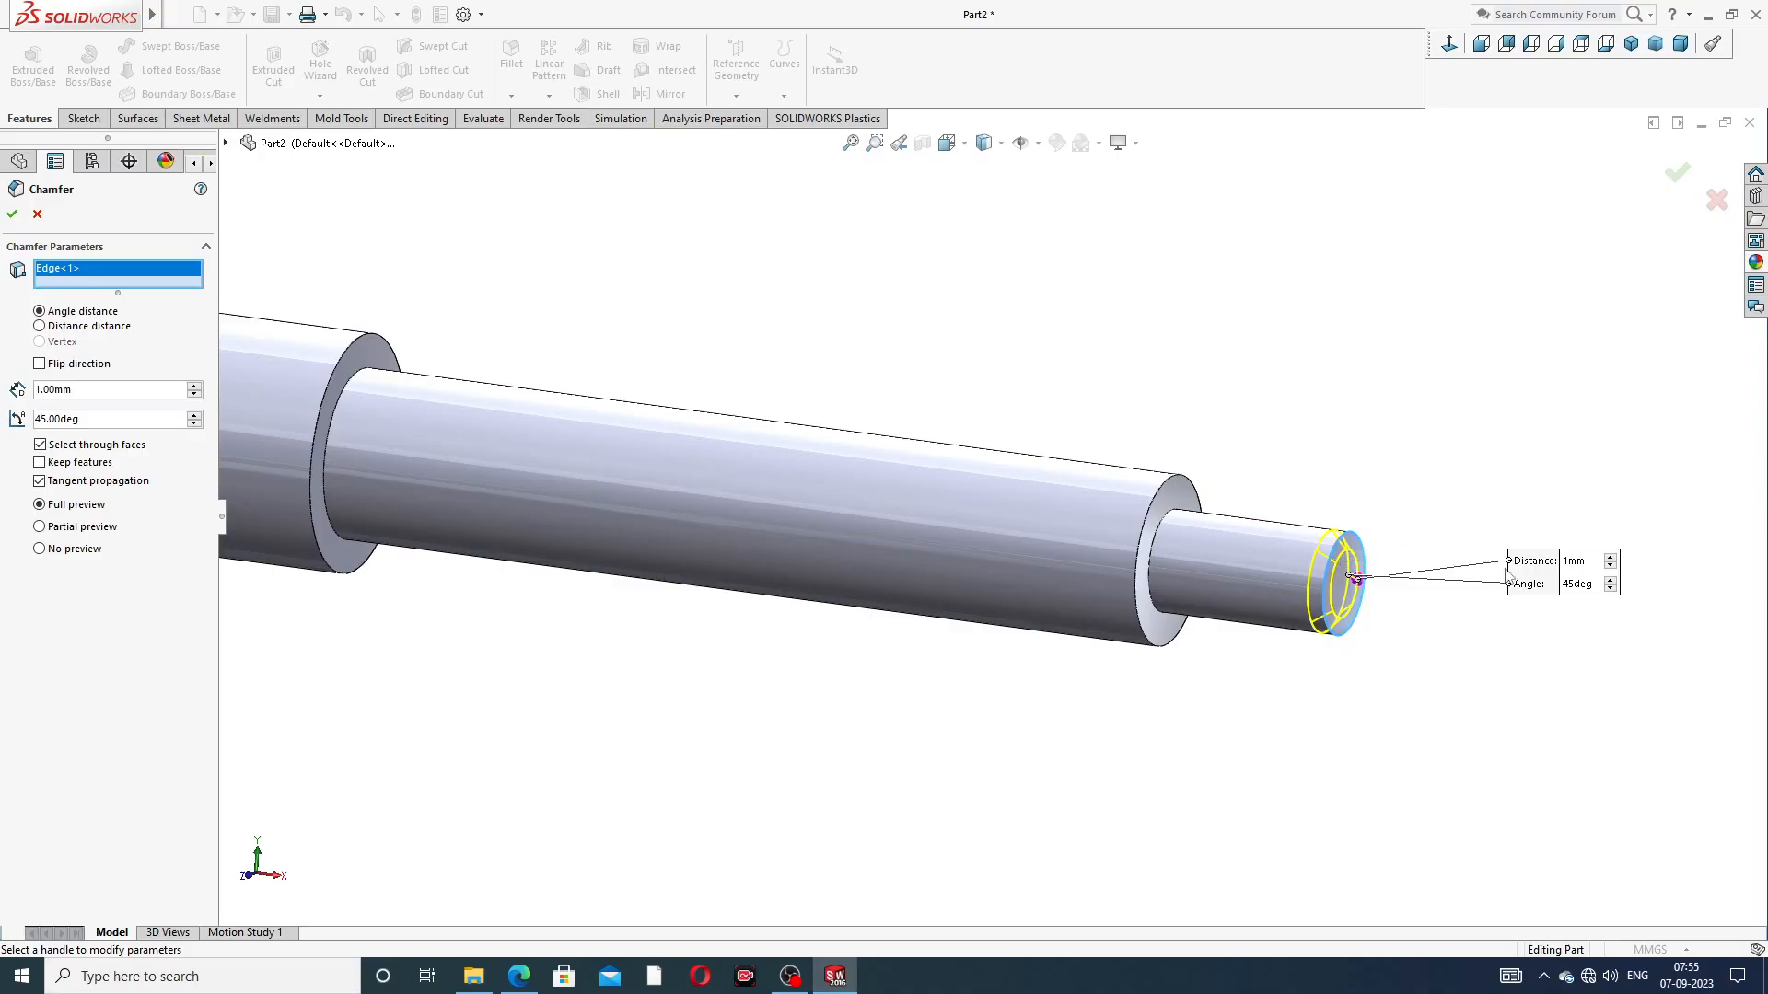
click(1676, 173)
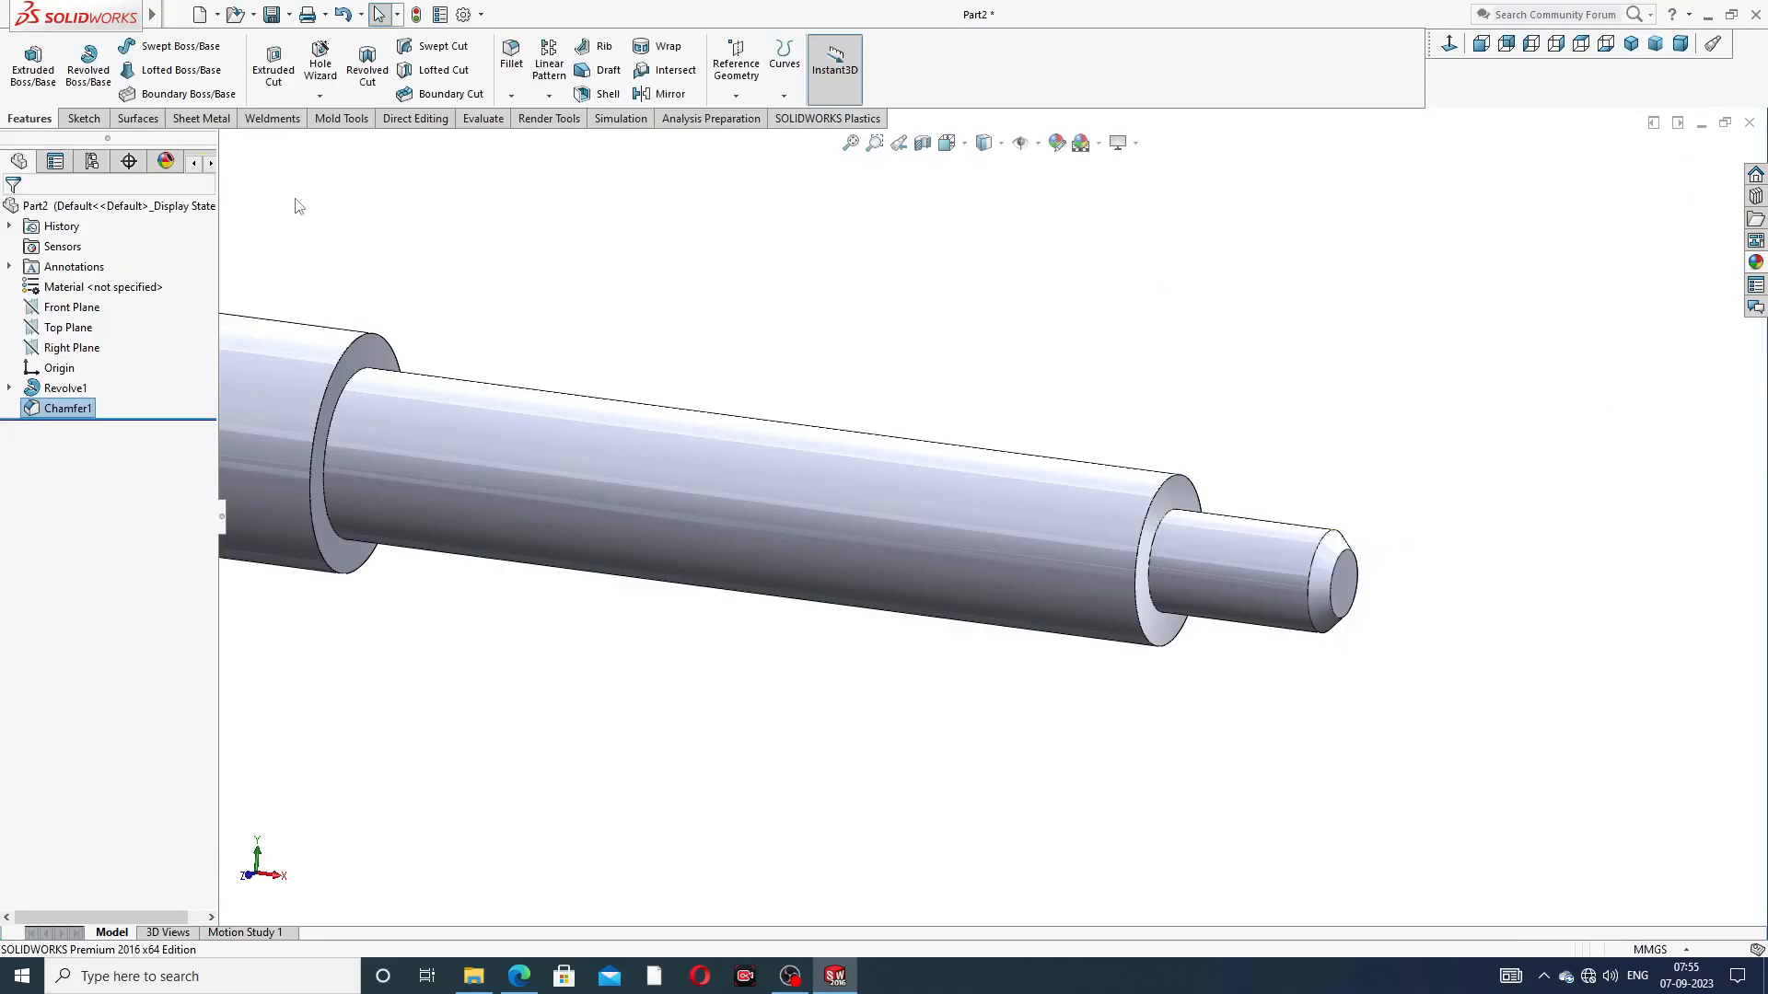
Chamfer both outer circular edges of the large collar at 2 mm × 45°
click(511, 96)
click(545, 139)
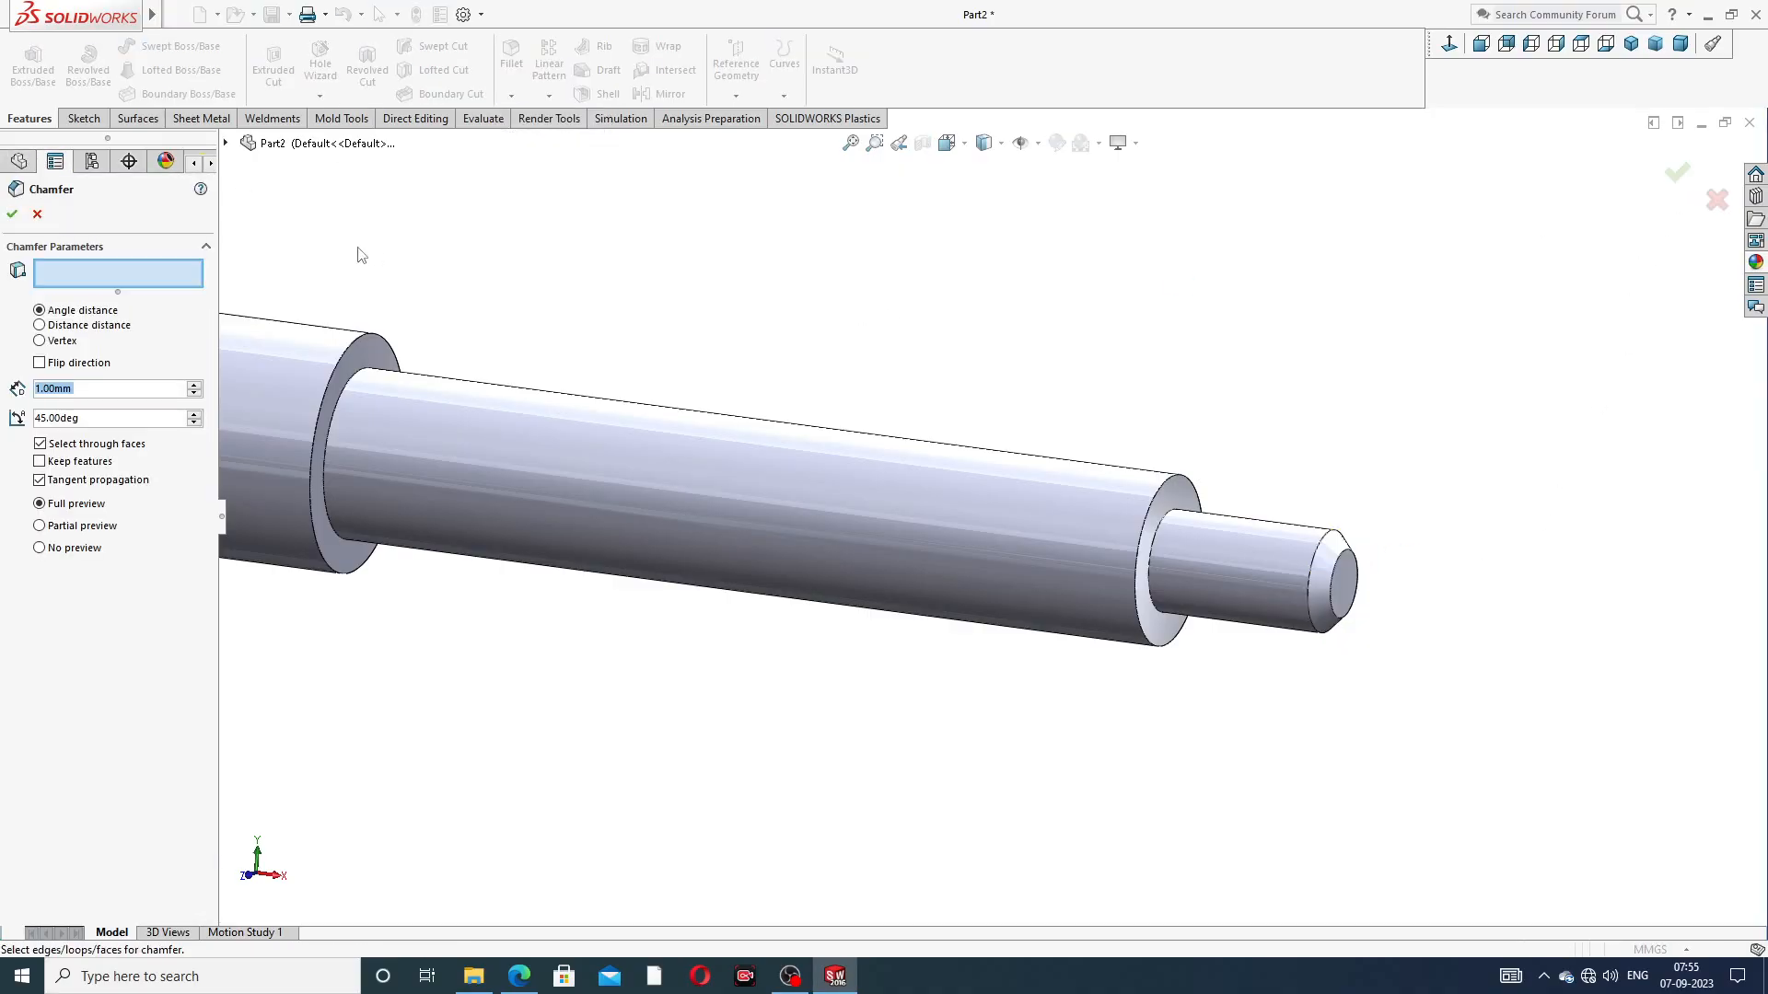
text(2)
key(Return)
scroll(589, 429, up, 3)
scroll(631, 451, down, 1)
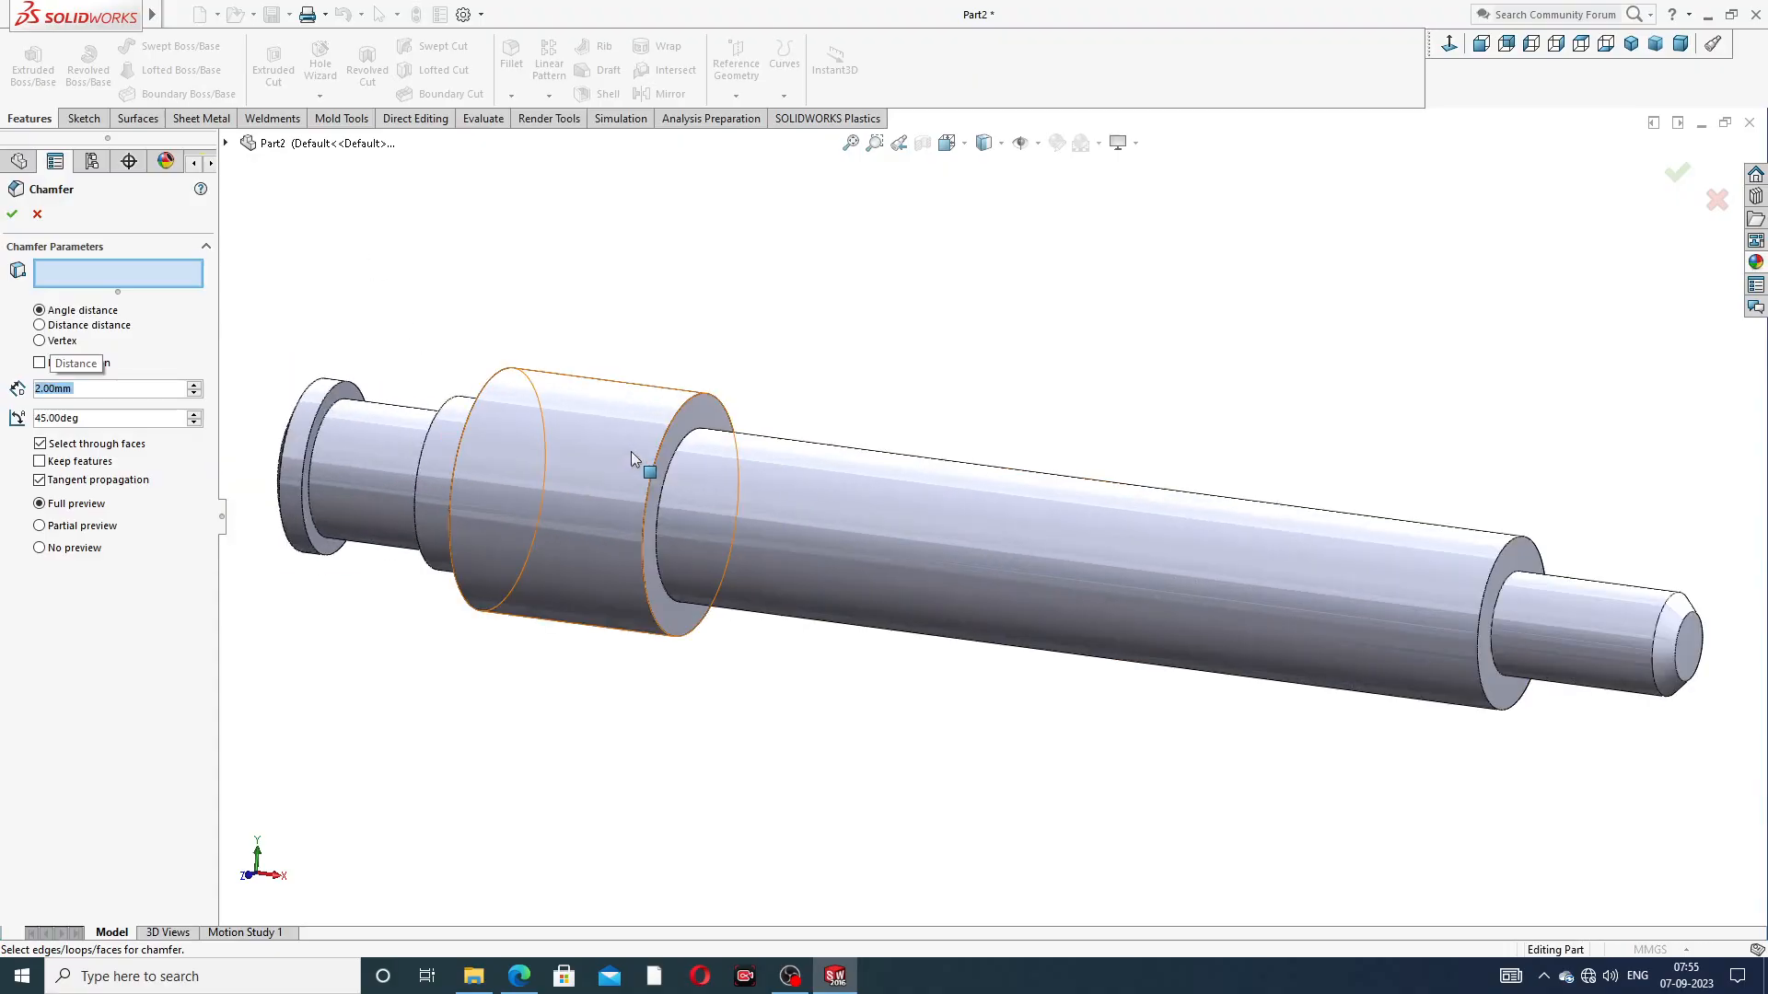
click(686, 410)
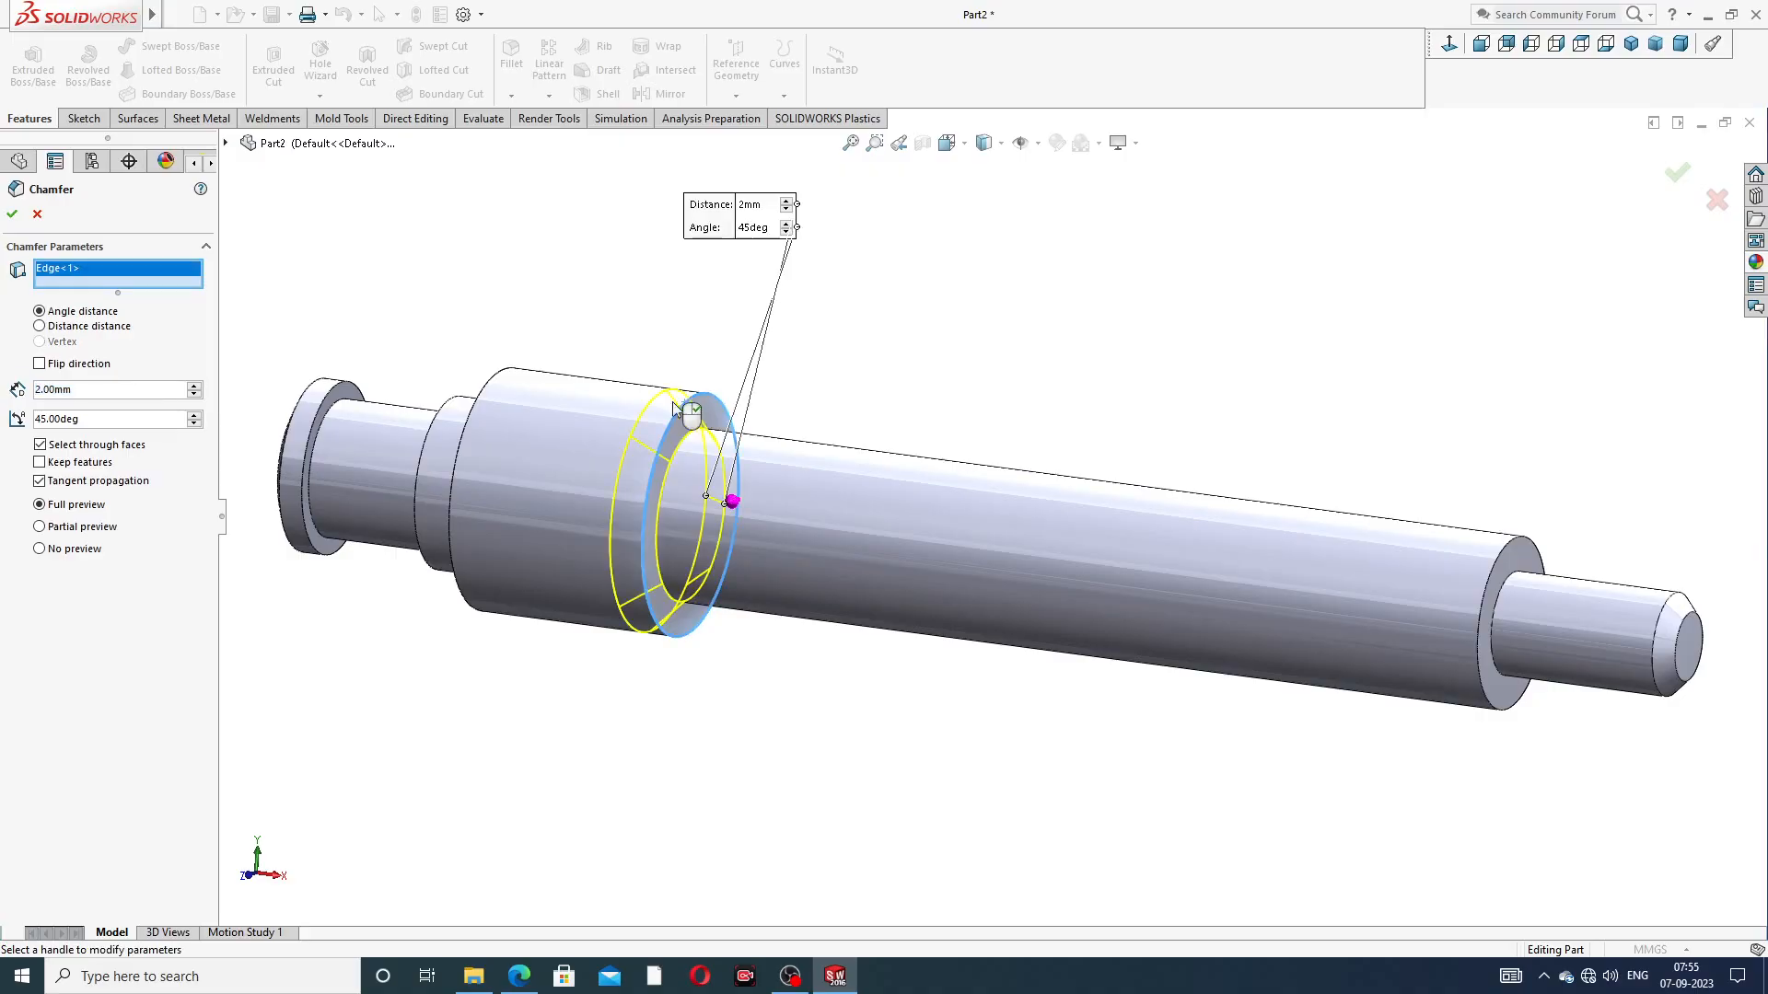
click(490, 389)
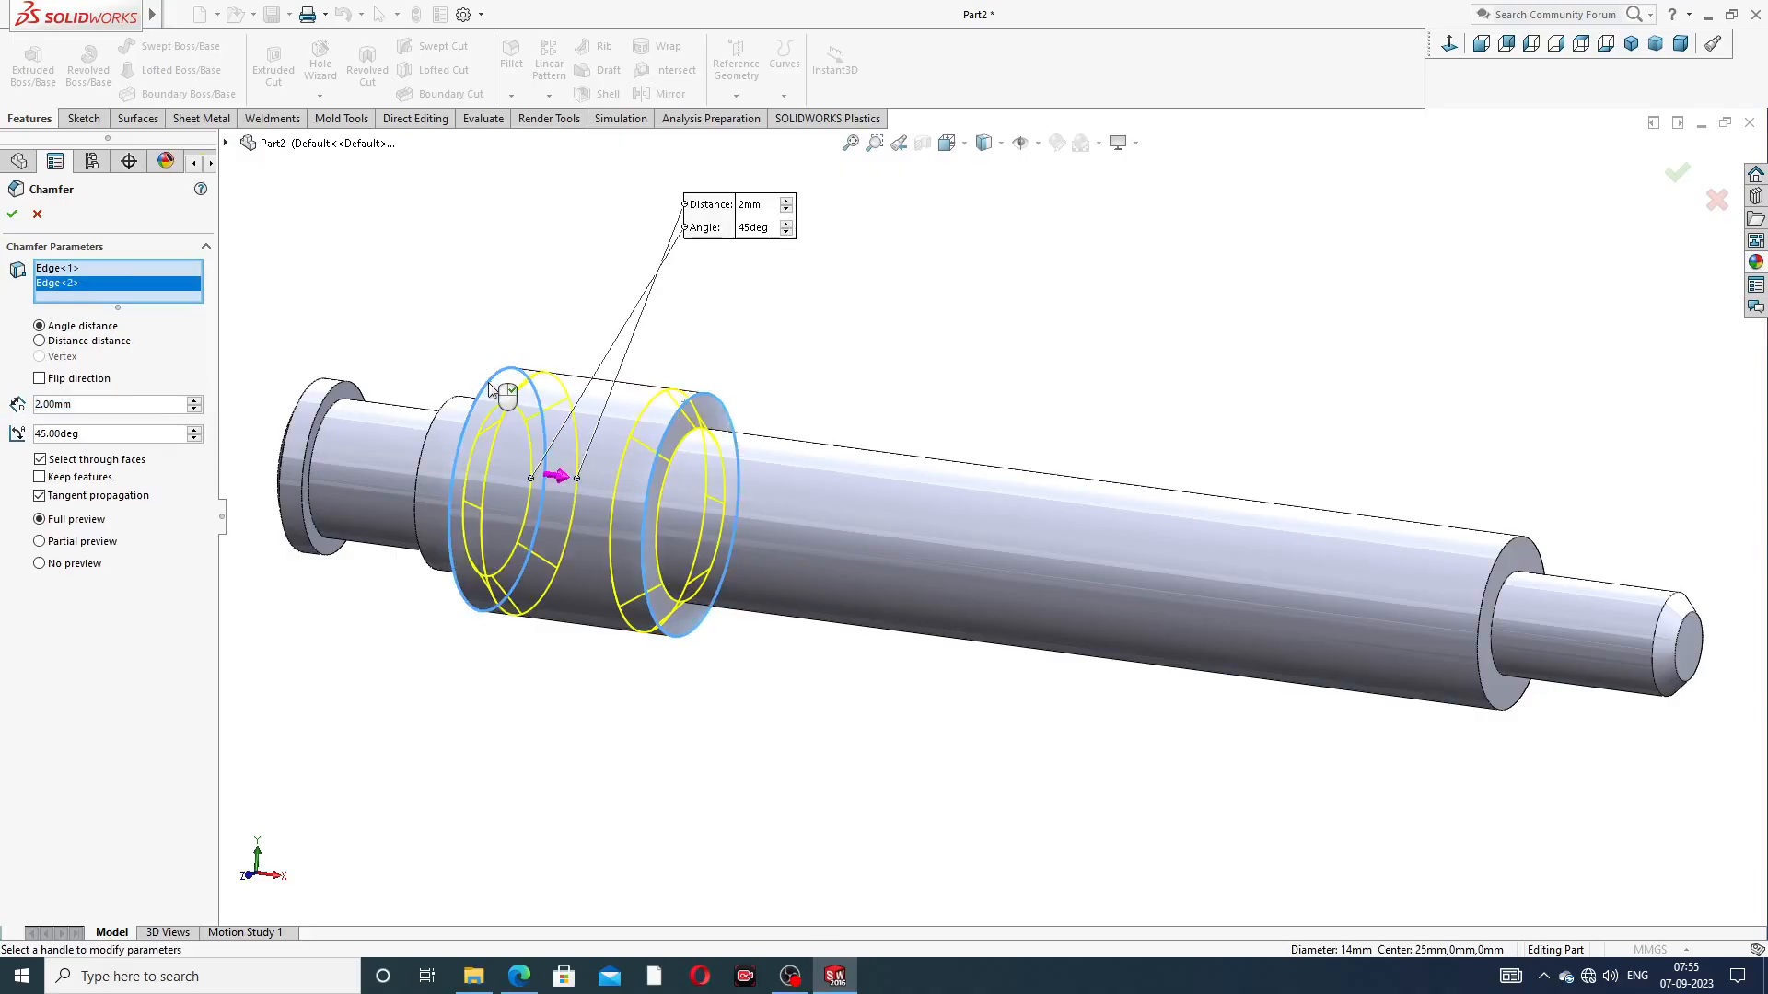
click(12, 215)
Consult the PDF drawing's right view and start a sketch on the annular shoulder face beside the thin stub
scroll(612, 378, up, 3)
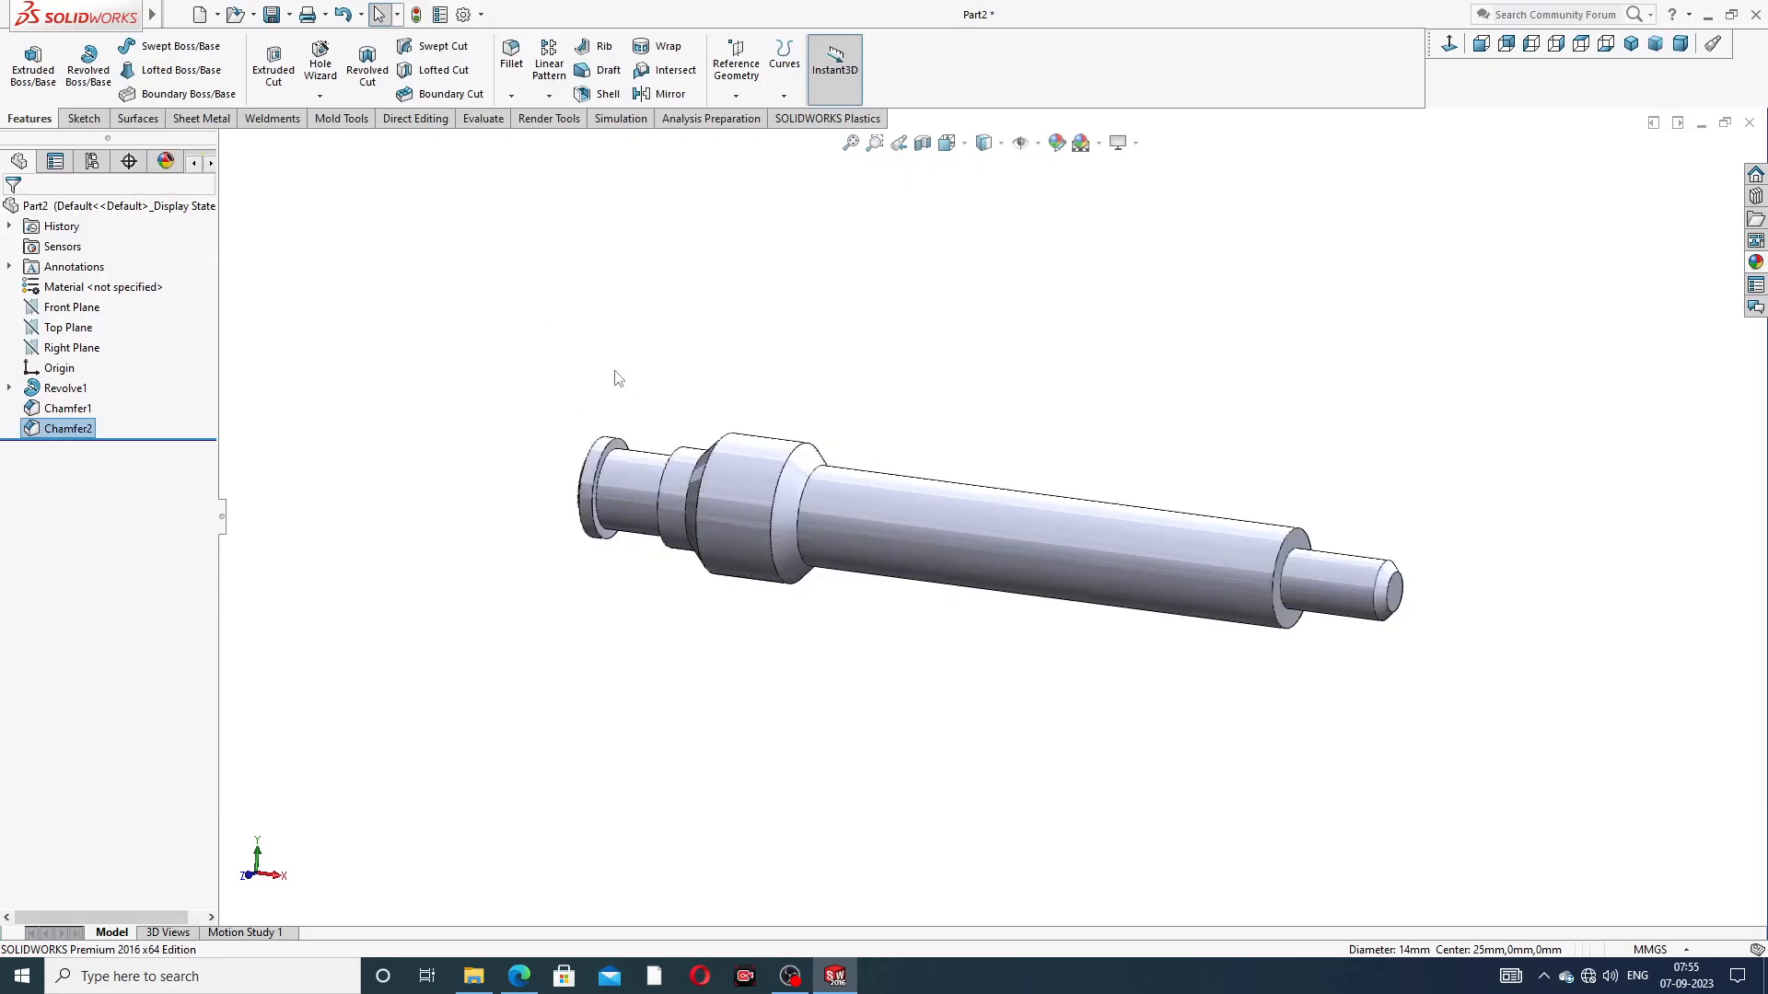
middle_drag(825, 513, 948, 512)
scroll(1003, 527, down, 2)
middle_drag(1065, 594, 1007, 477)
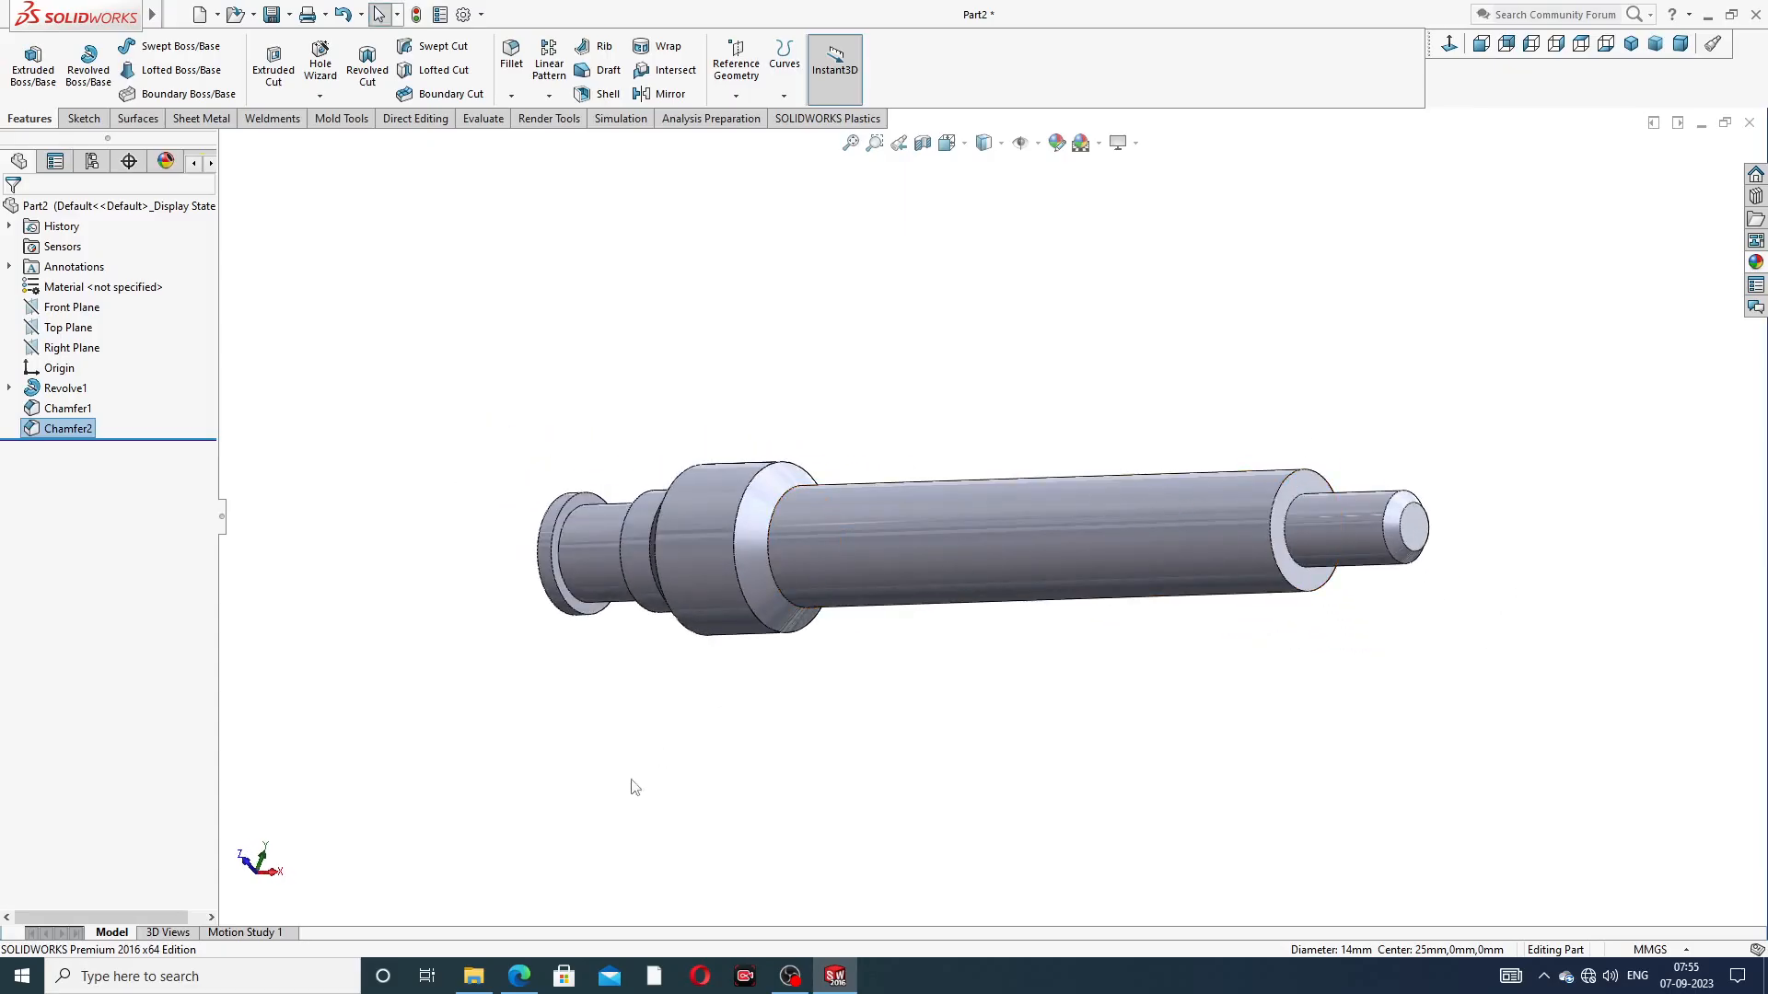
click(519, 976)
click(1307, 480)
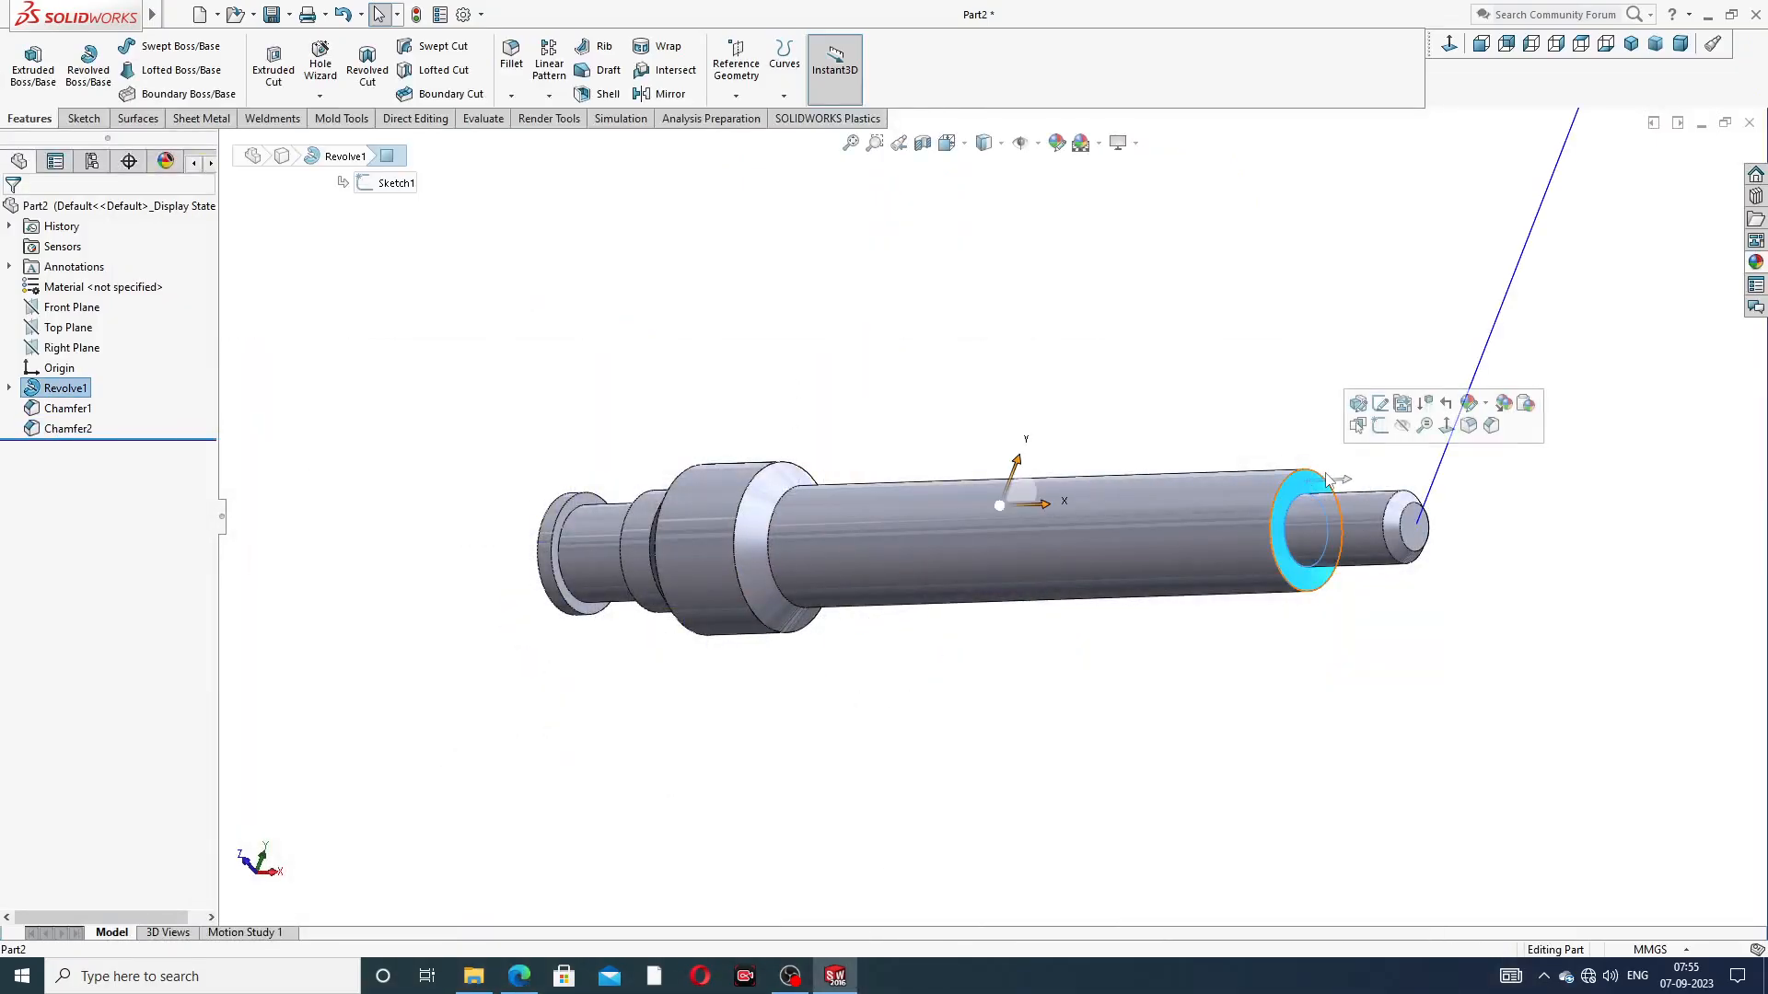
click(1377, 439)
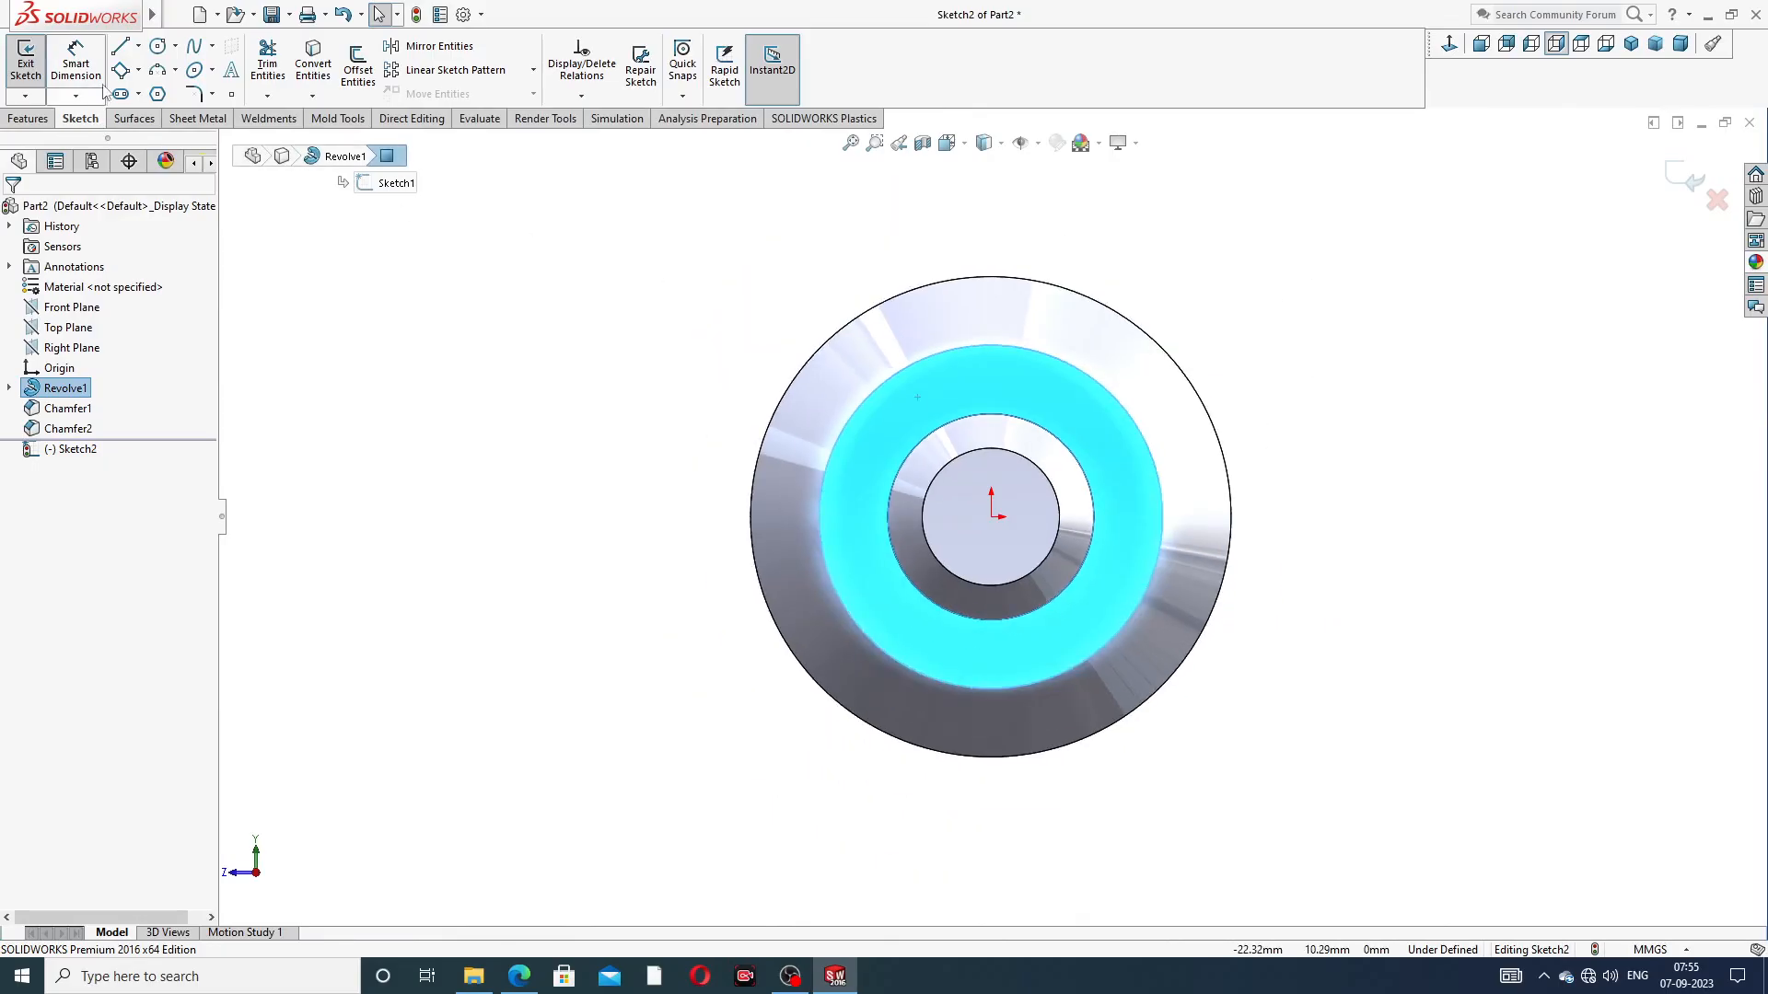
Sketch a tilted 3 Point Corner Rectangle about 7.1 by 5.6 mm around the stub on the shoulder face
click(138, 71)
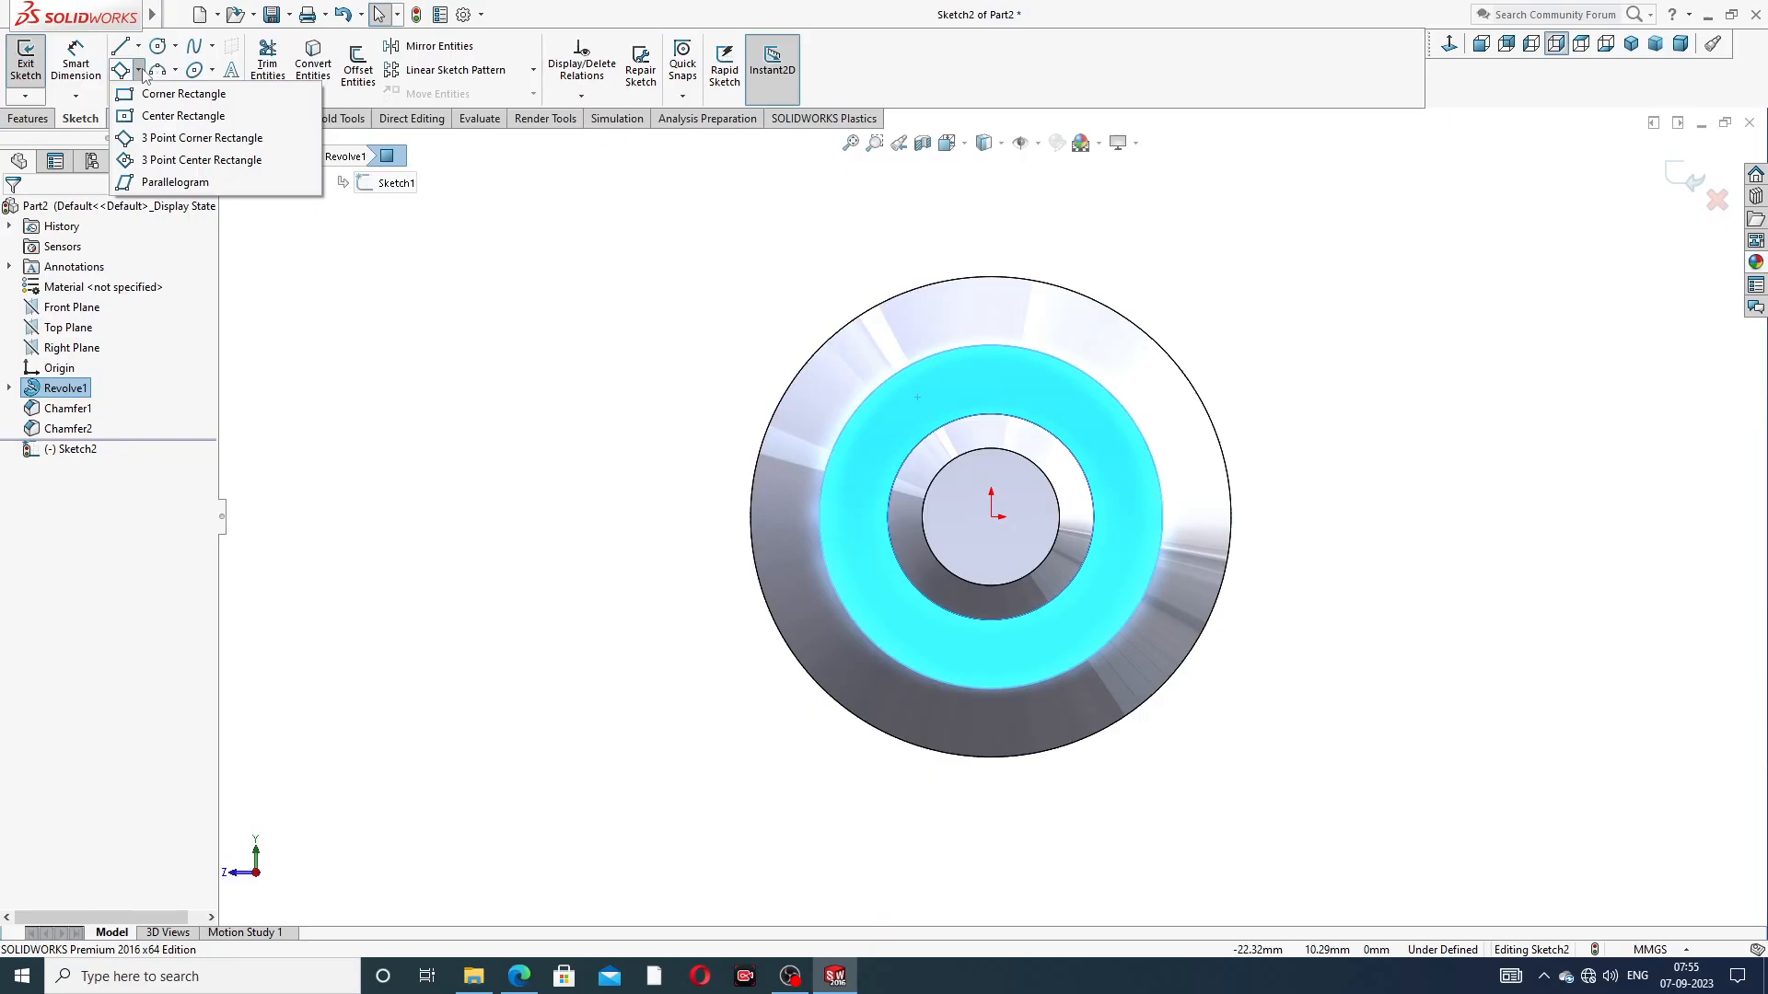
click(170, 139)
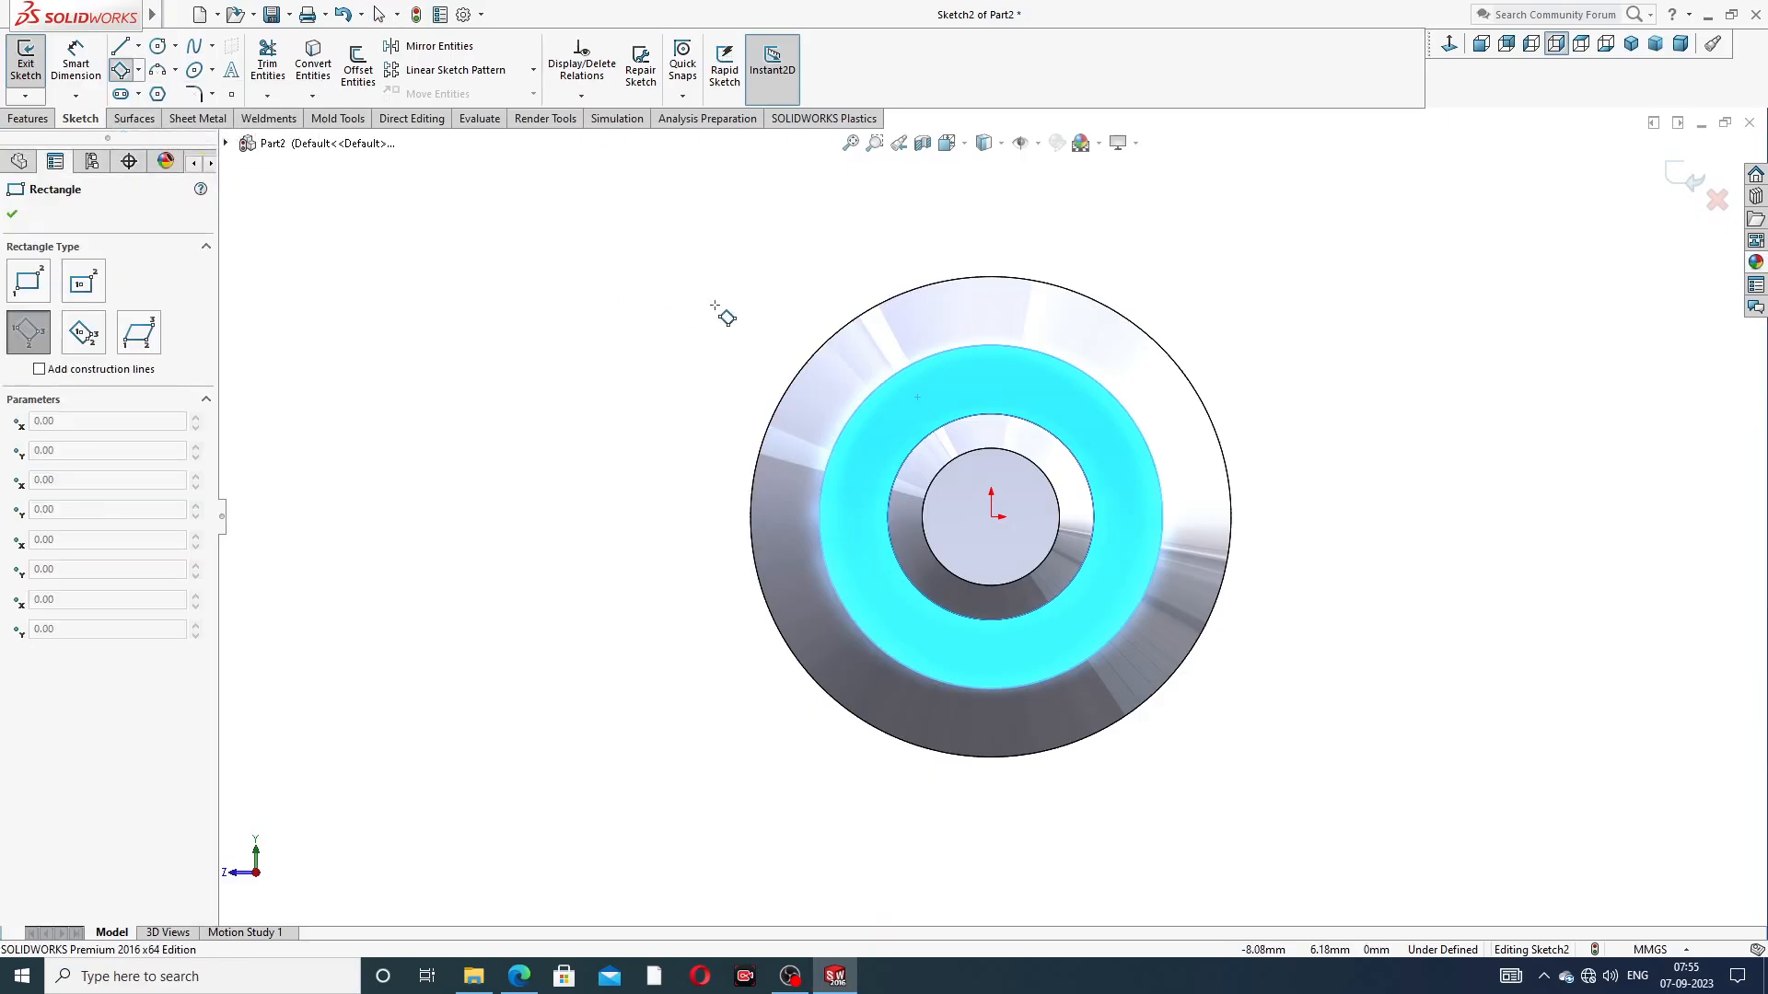
click(964, 377)
click(1117, 561)
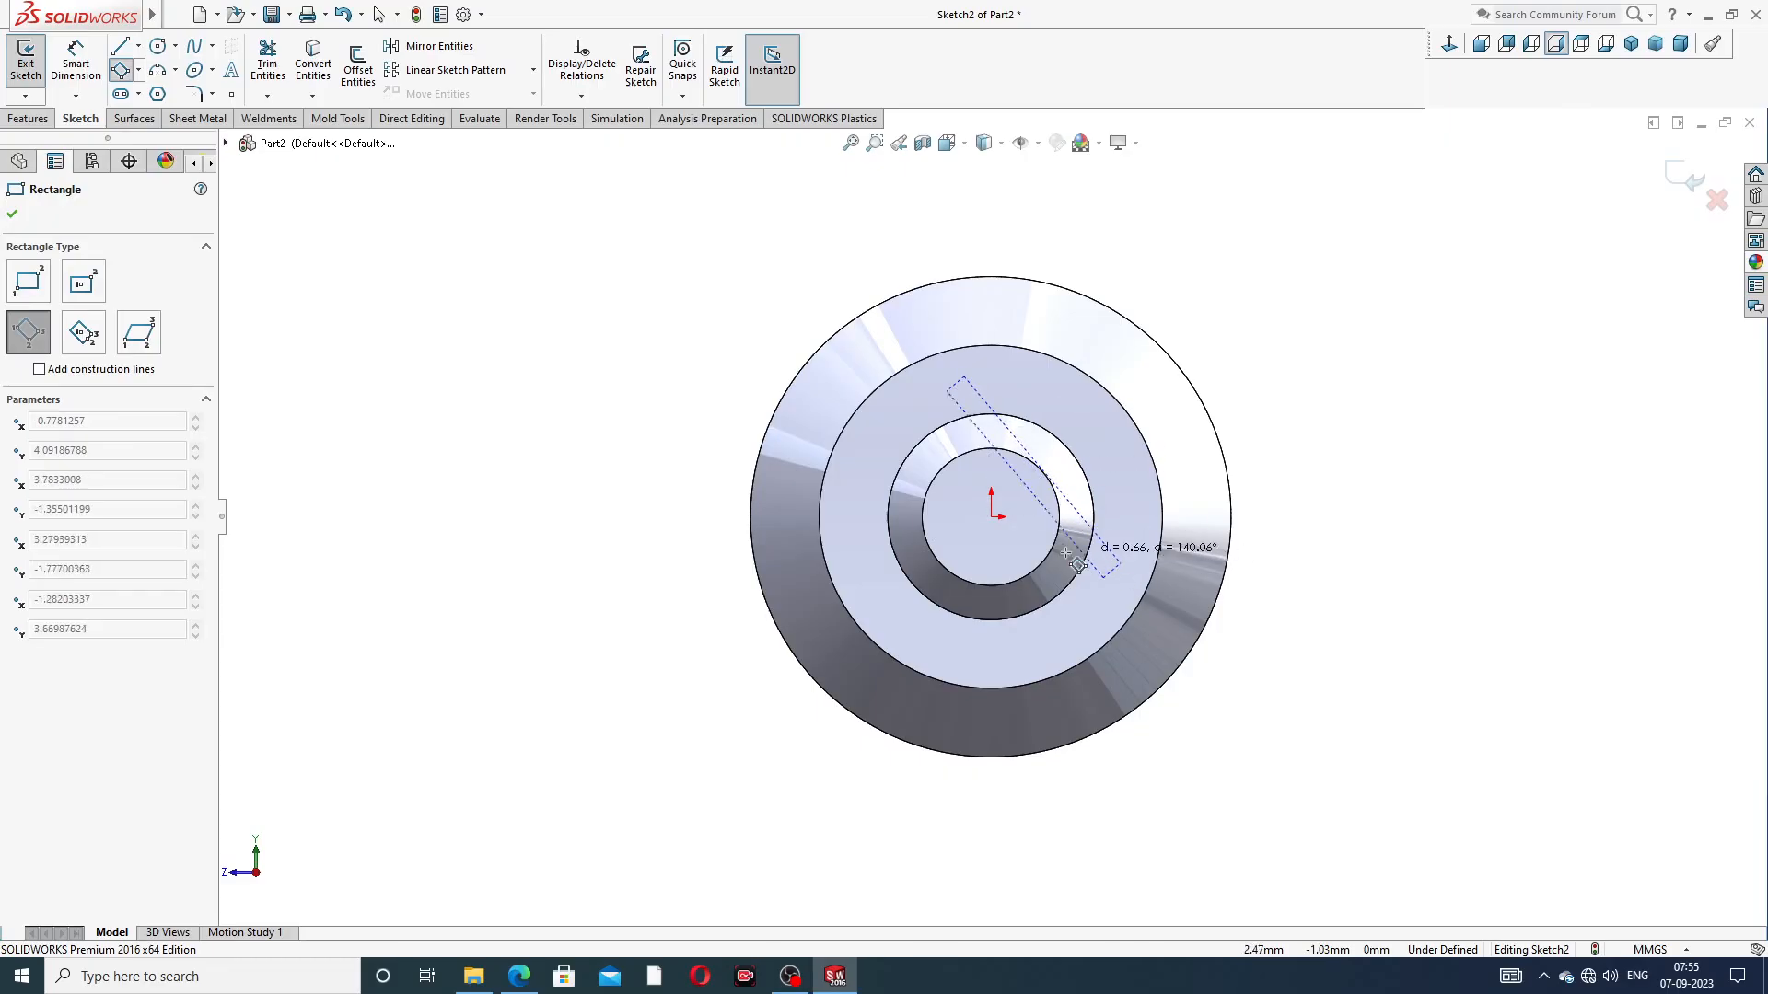
click(910, 604)
right_click(1264, 287)
click(1273, 297)
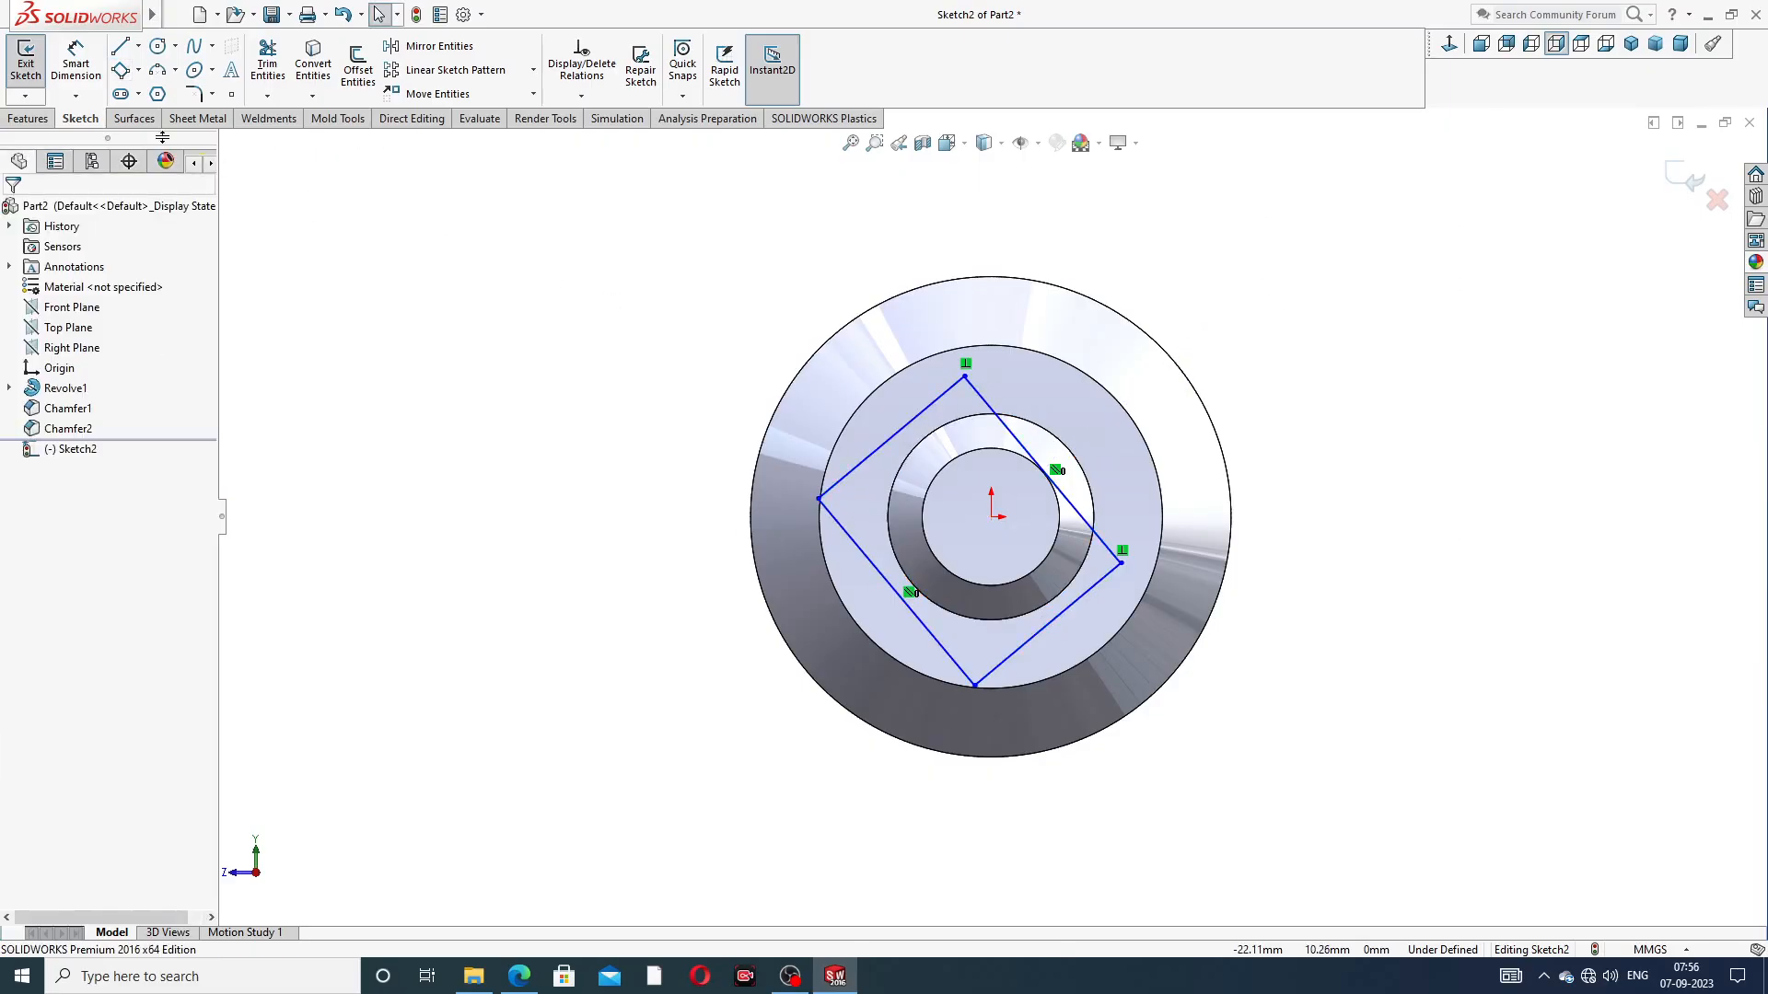
Draw two diagonal construction centerlines joining the opposite corners of the tilted rectangle
click(138, 47)
click(161, 89)
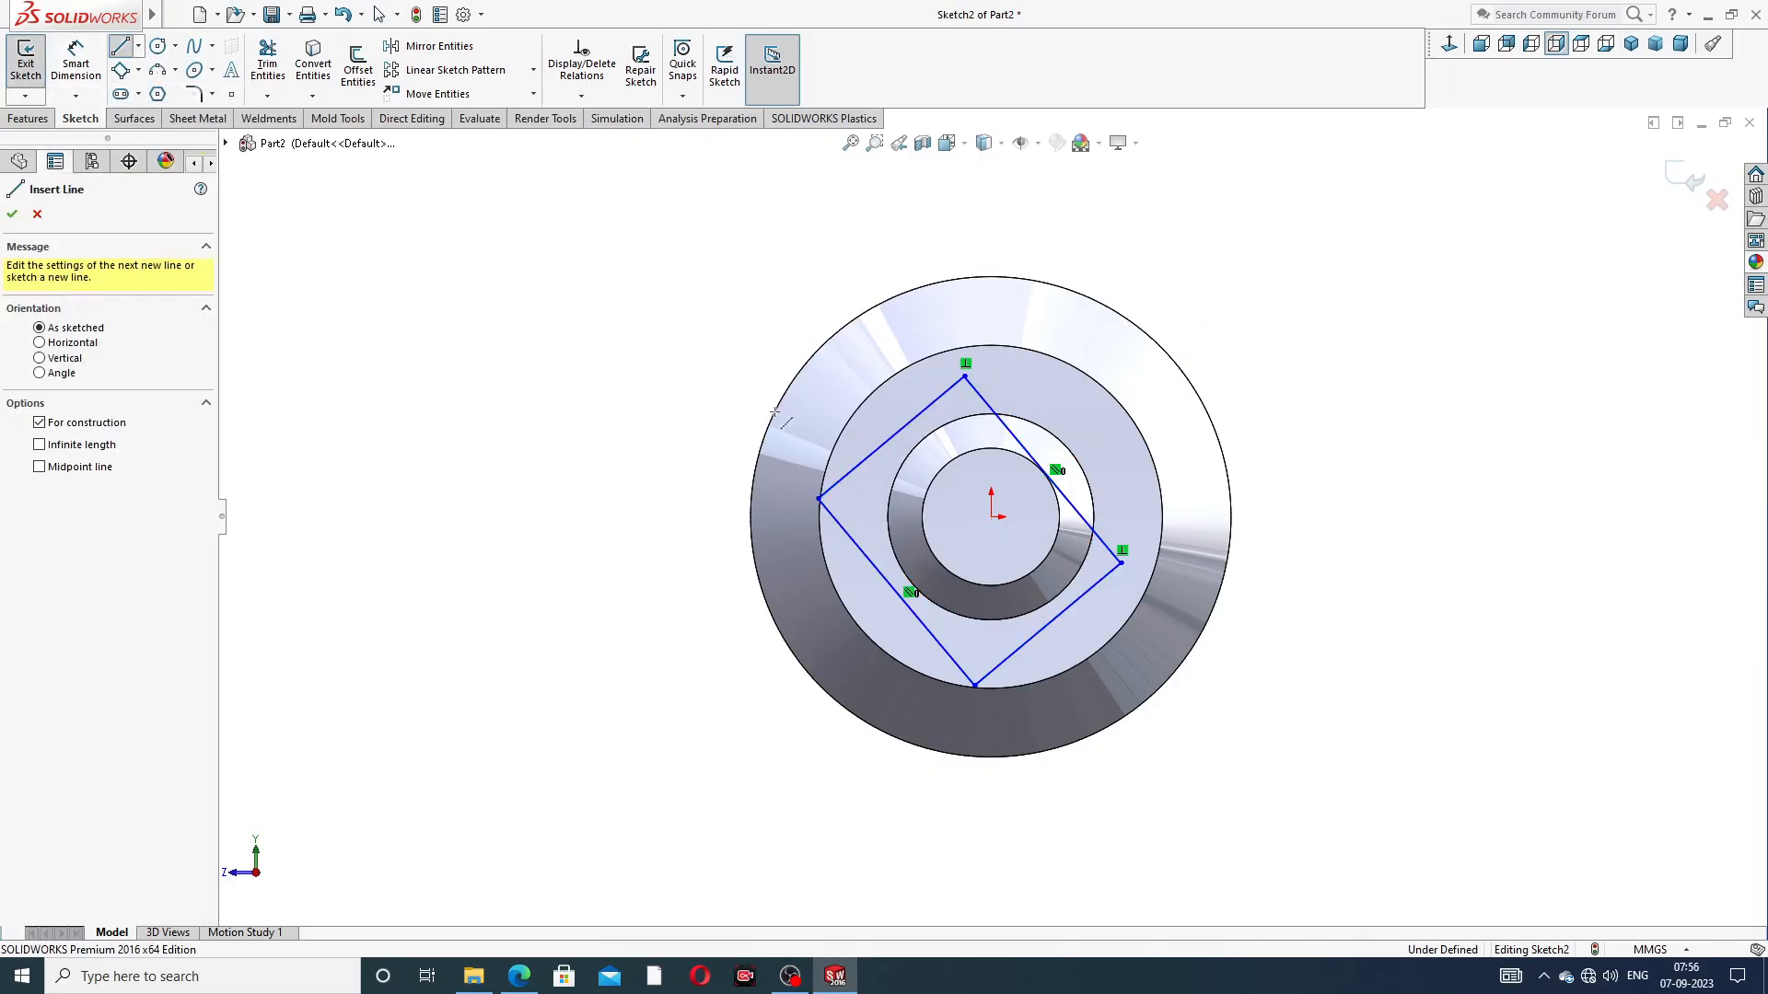
mouse_move(819, 498)
mouse_down()
mouse_move(1156, 566)
mouse_move(1120, 563)
mouse_up()
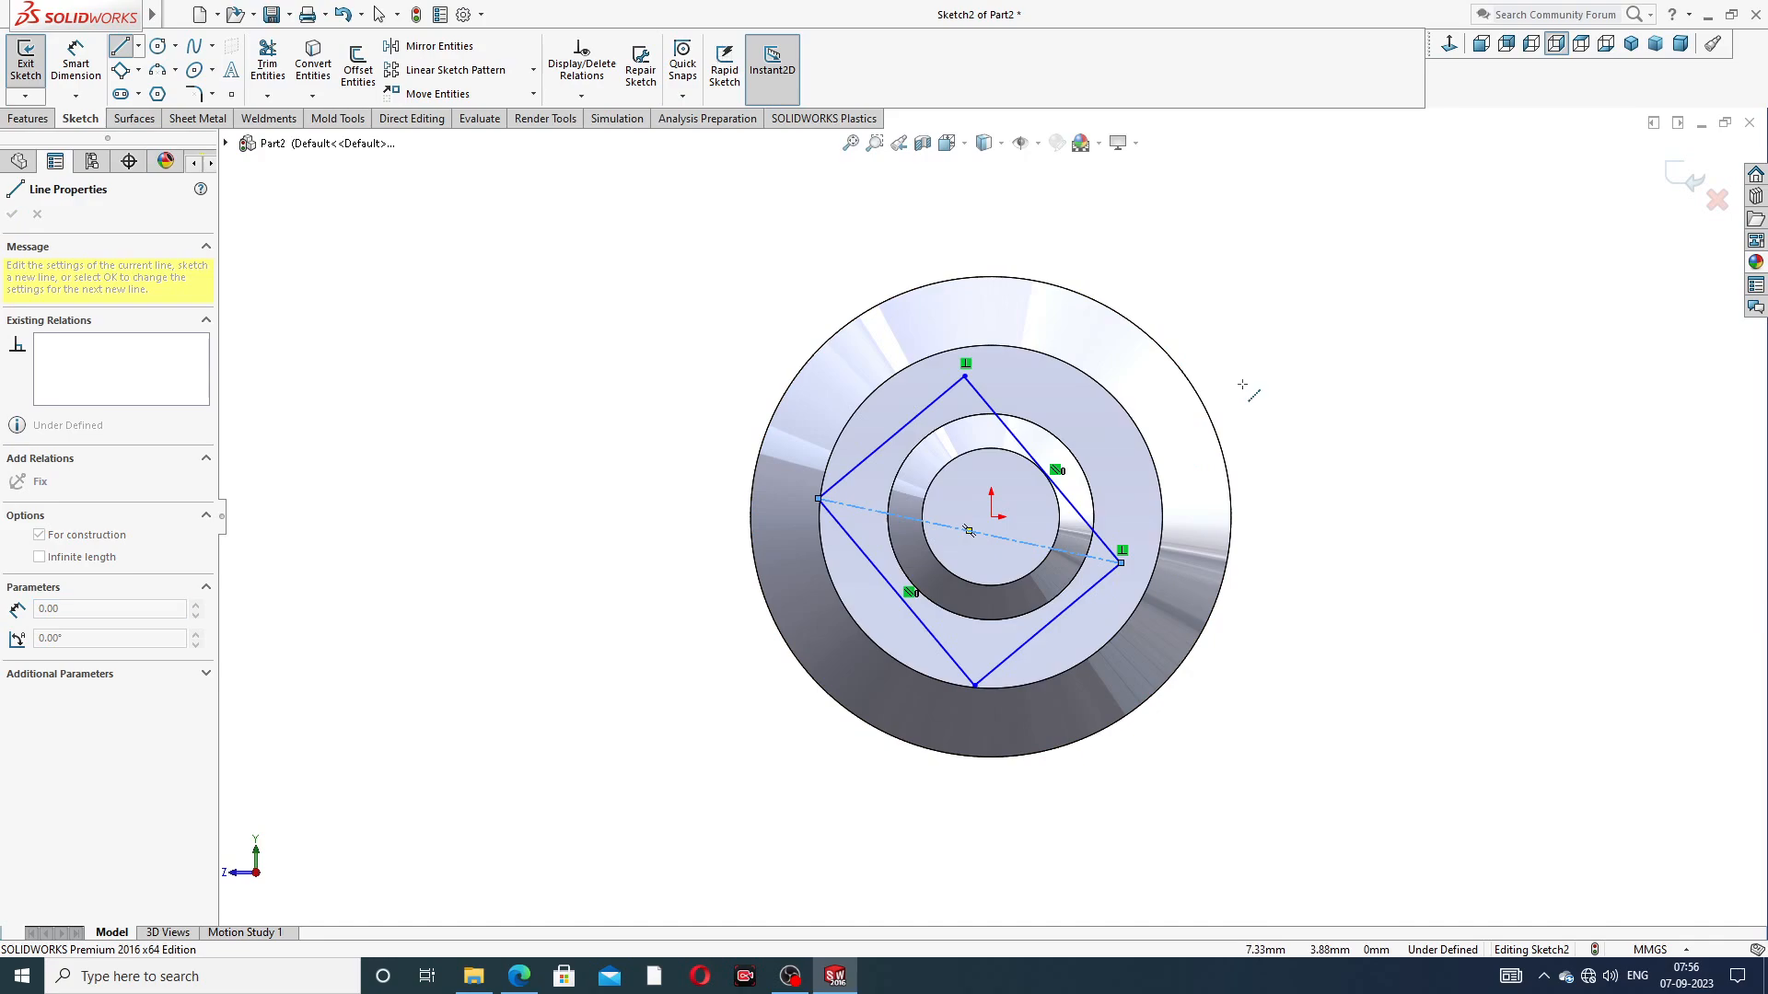
click(965, 377)
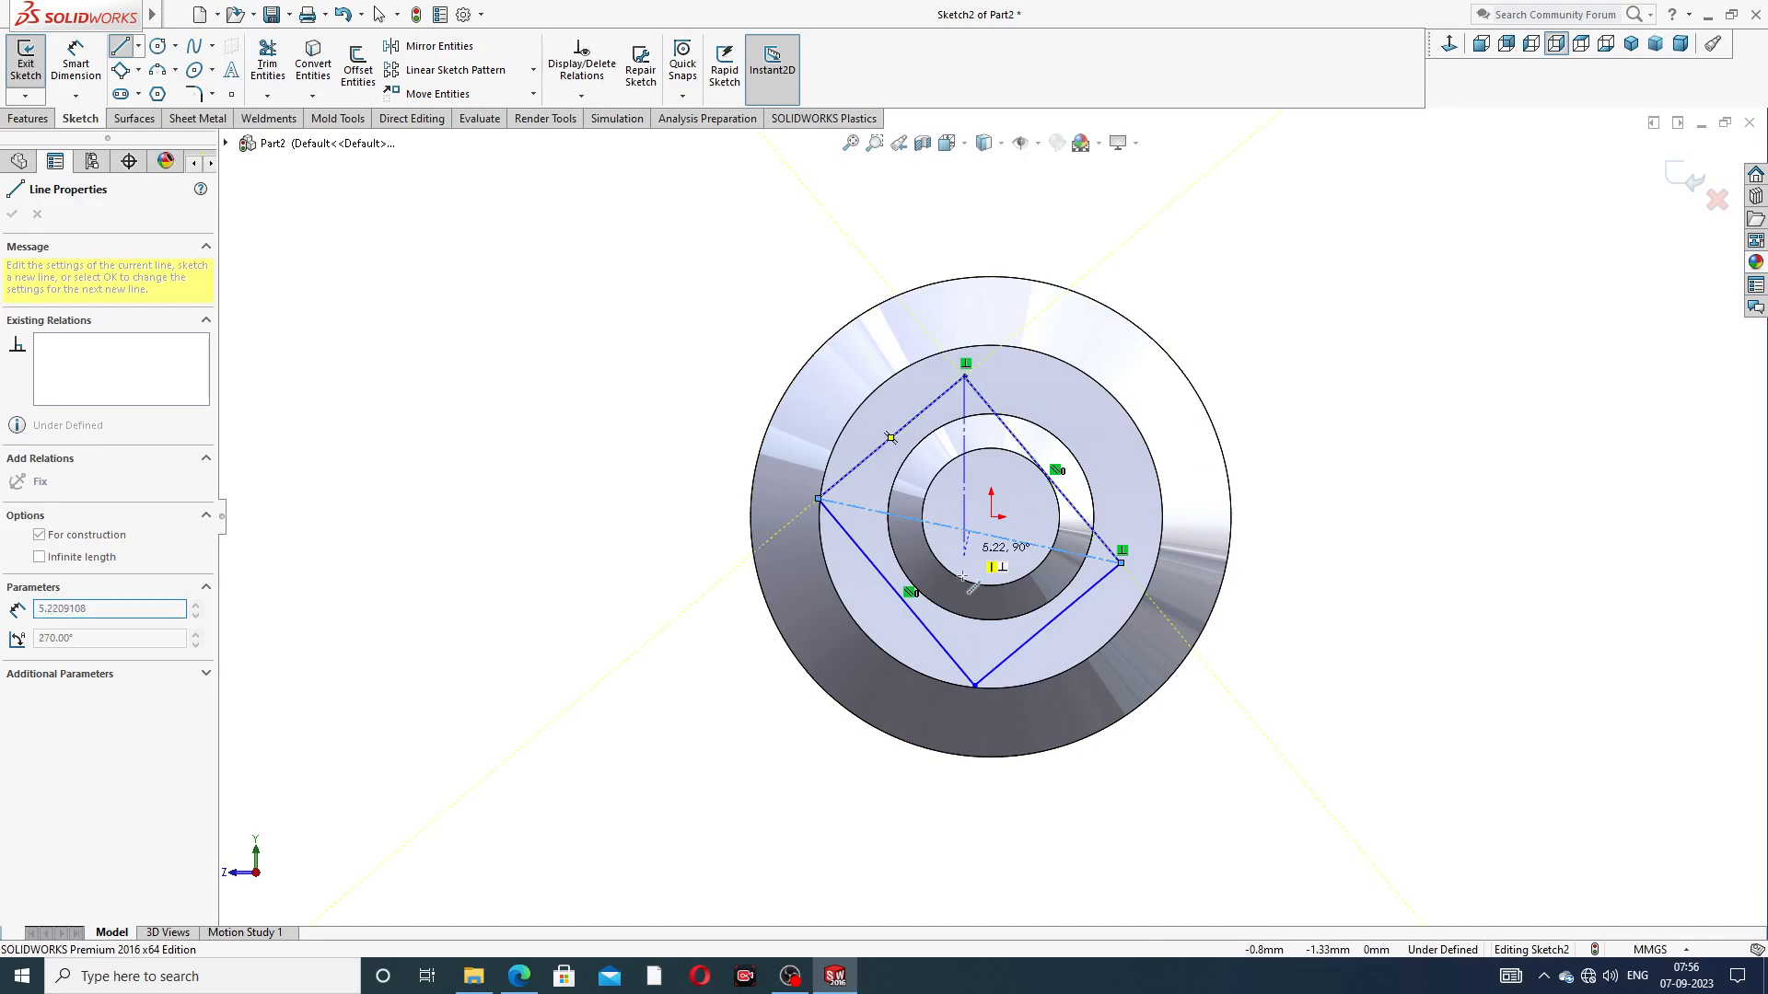
click(974, 685)
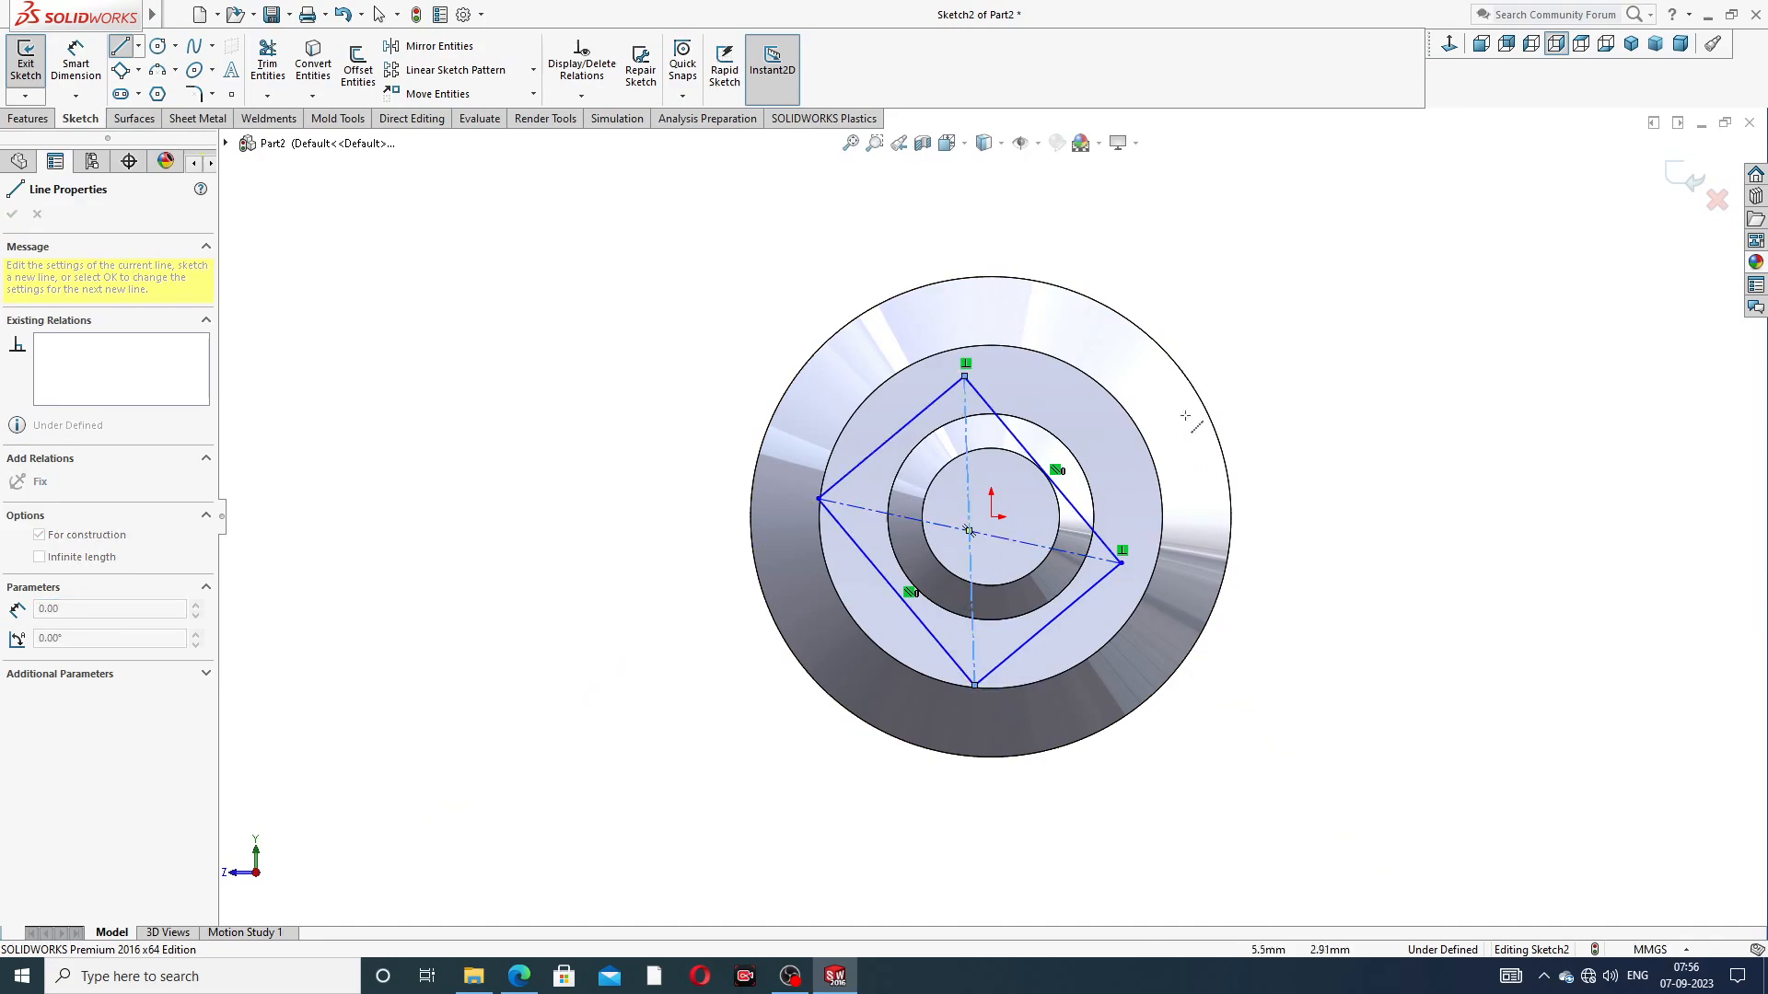
right_click(1238, 387)
click(1263, 396)
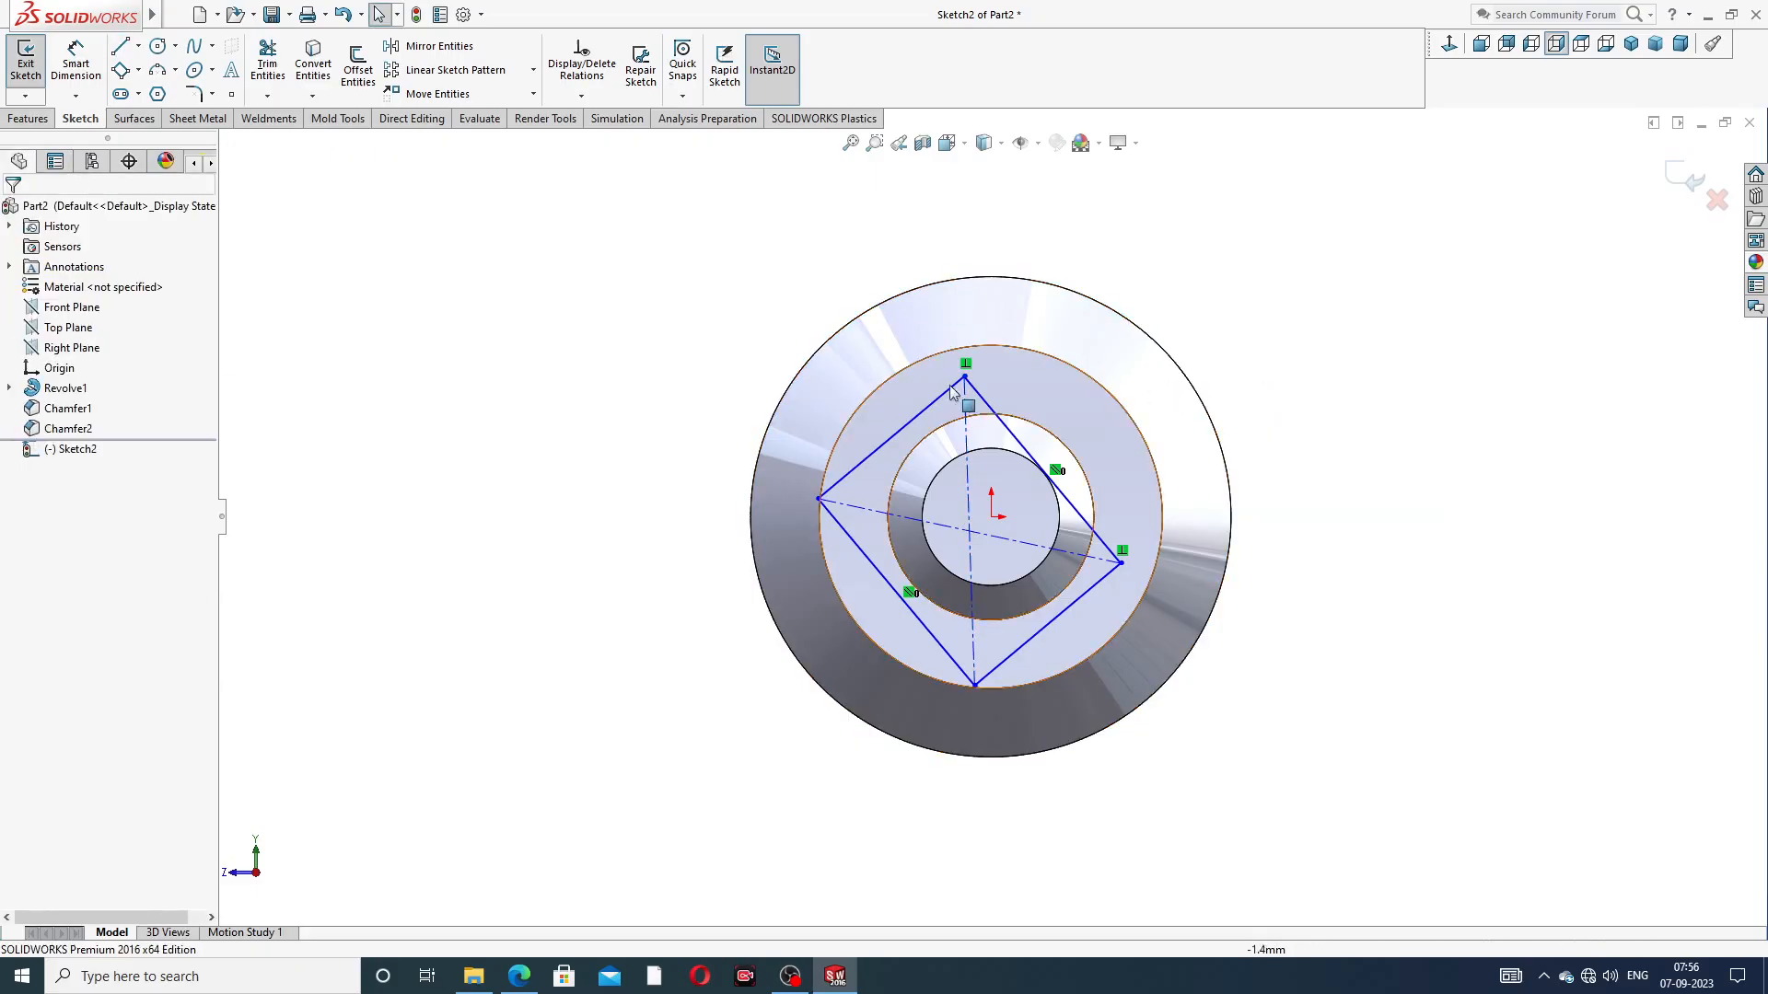
Make two adjacent rectangle sides equal and constrain the upright diagonal to be vertical
click(923, 414)
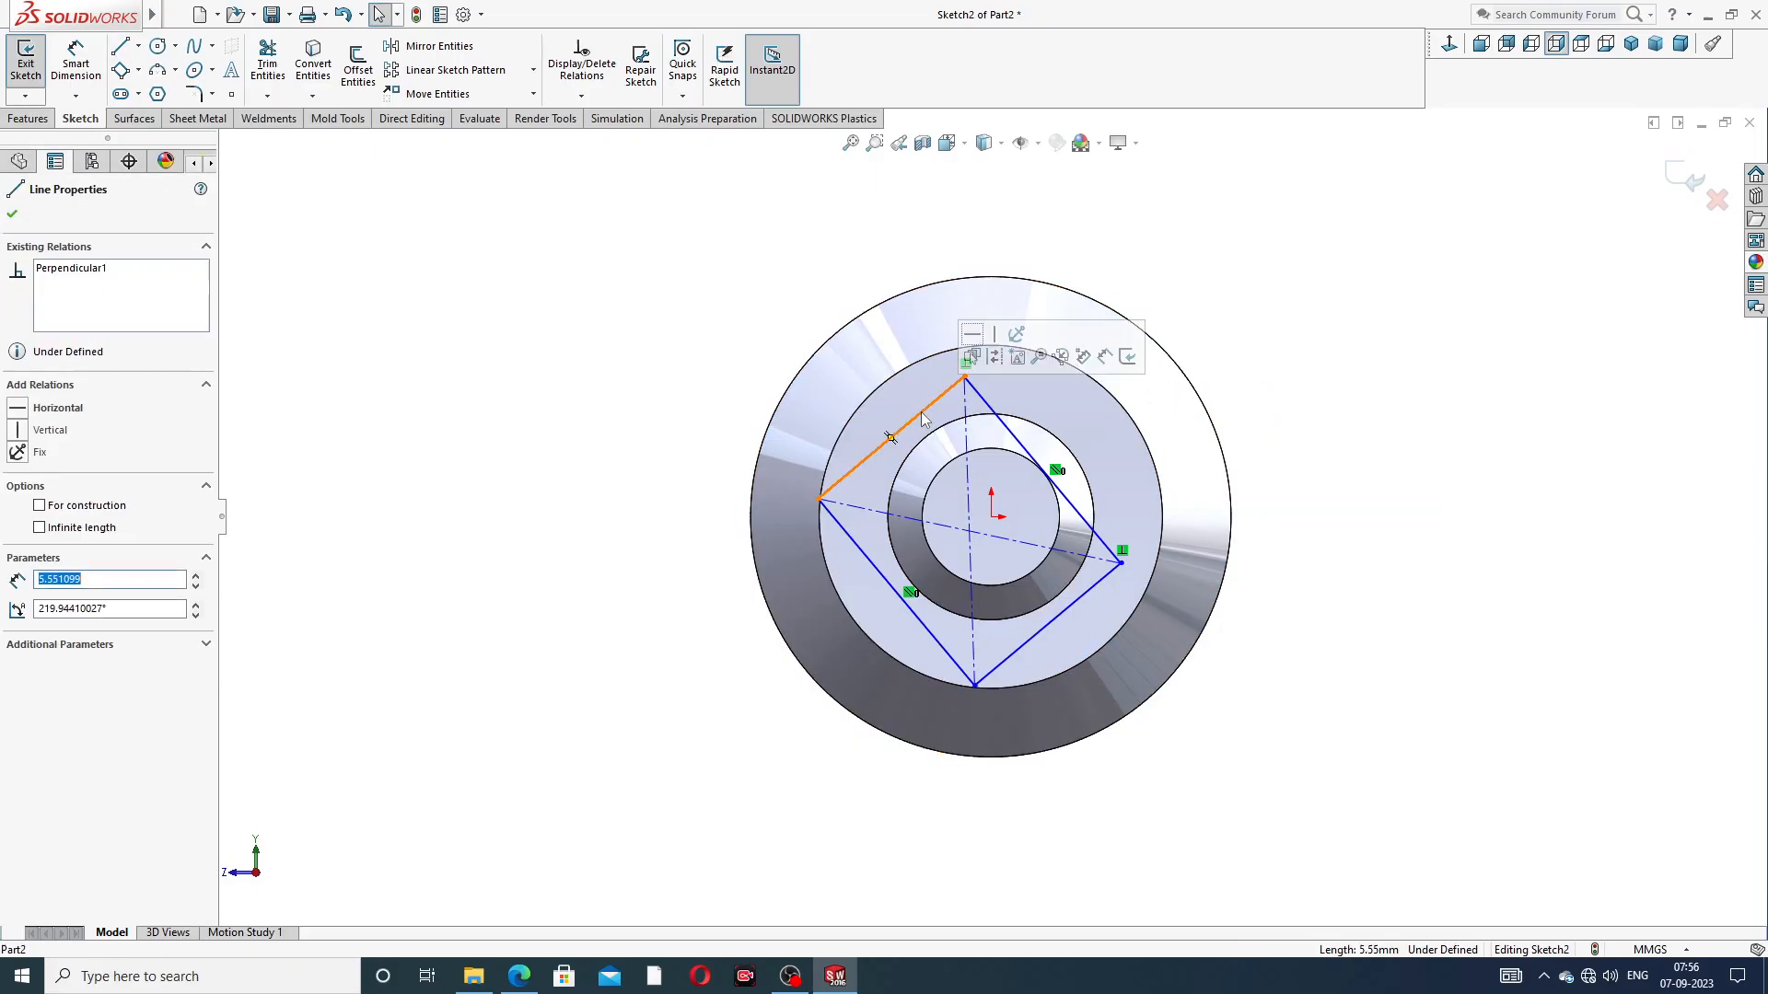
ctrl+click(1011, 430)
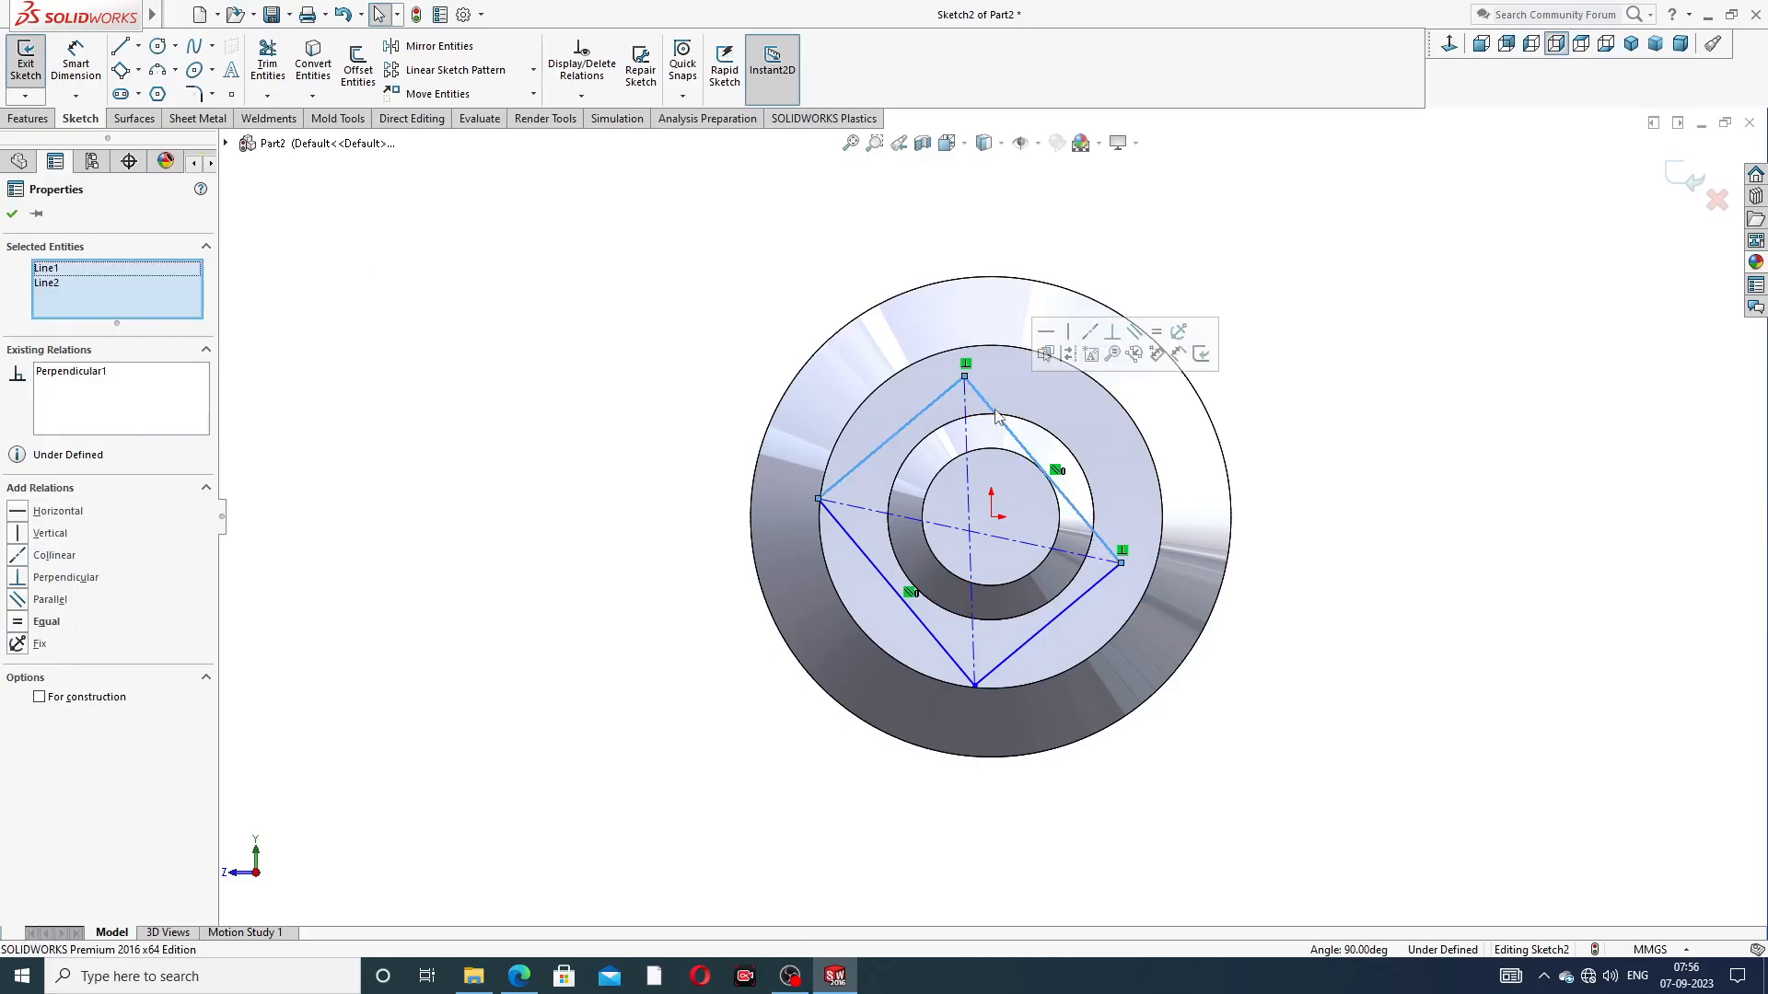
click(1156, 332)
click(1273, 288)
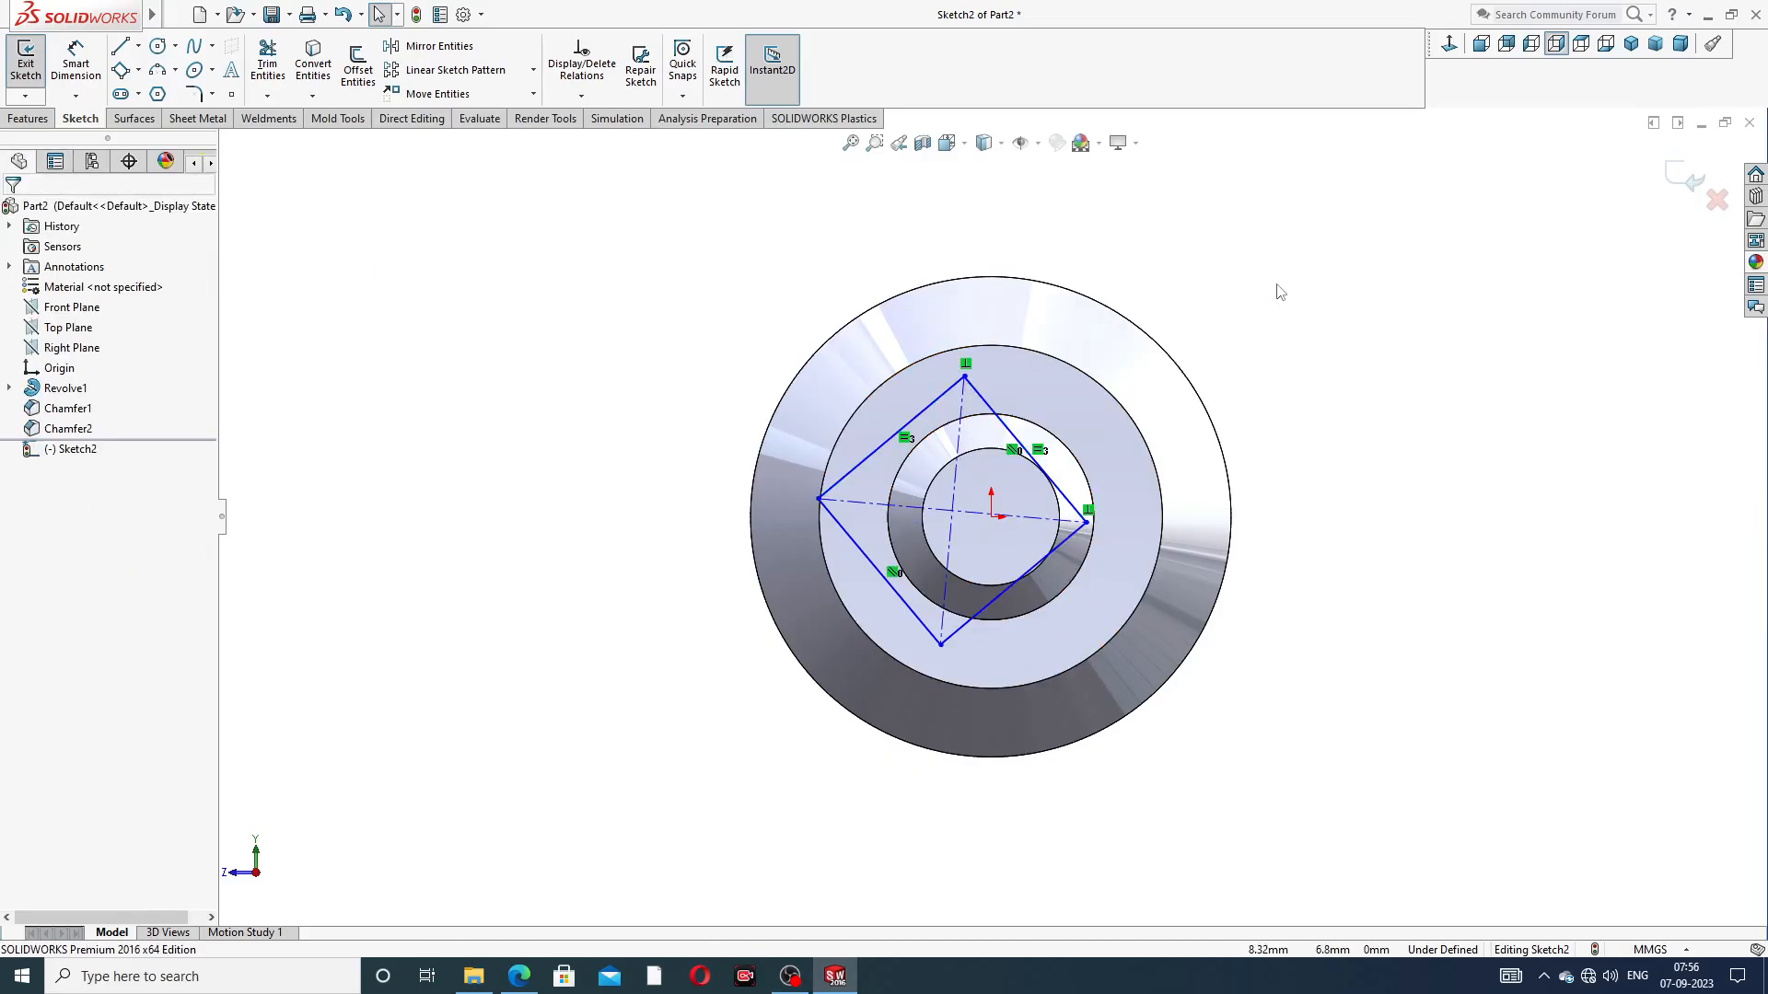
click(954, 492)
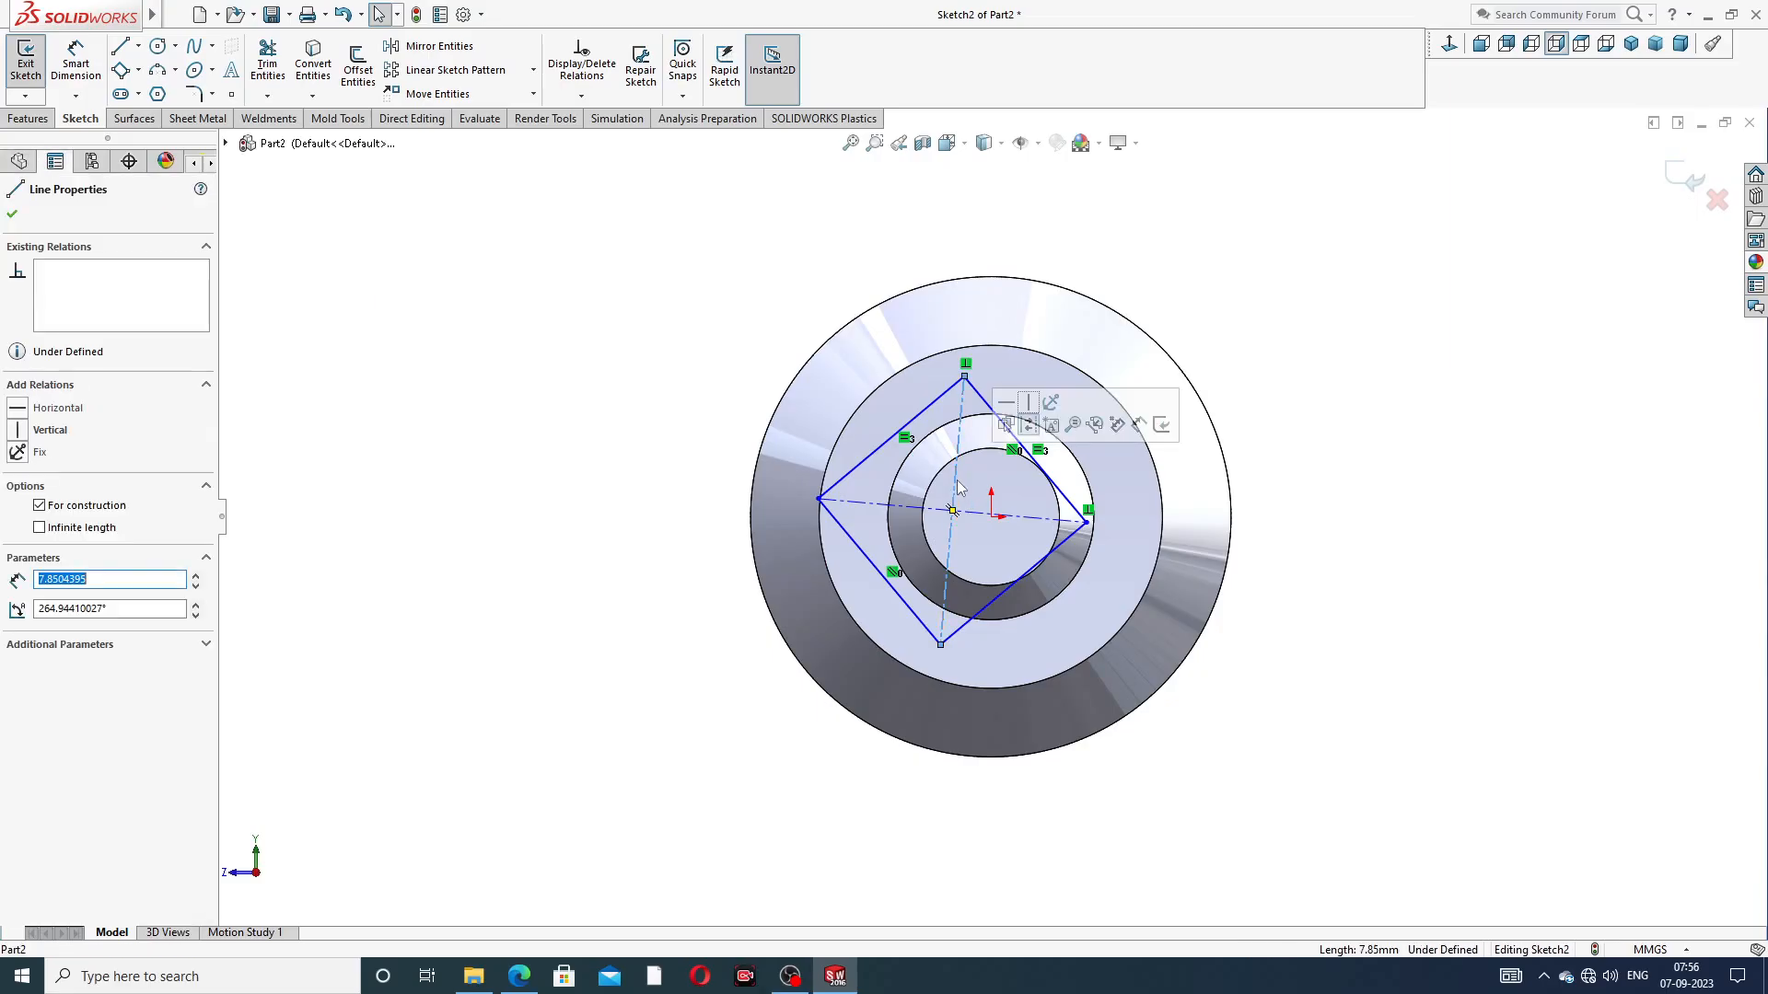
click(1029, 402)
click(995, 504)
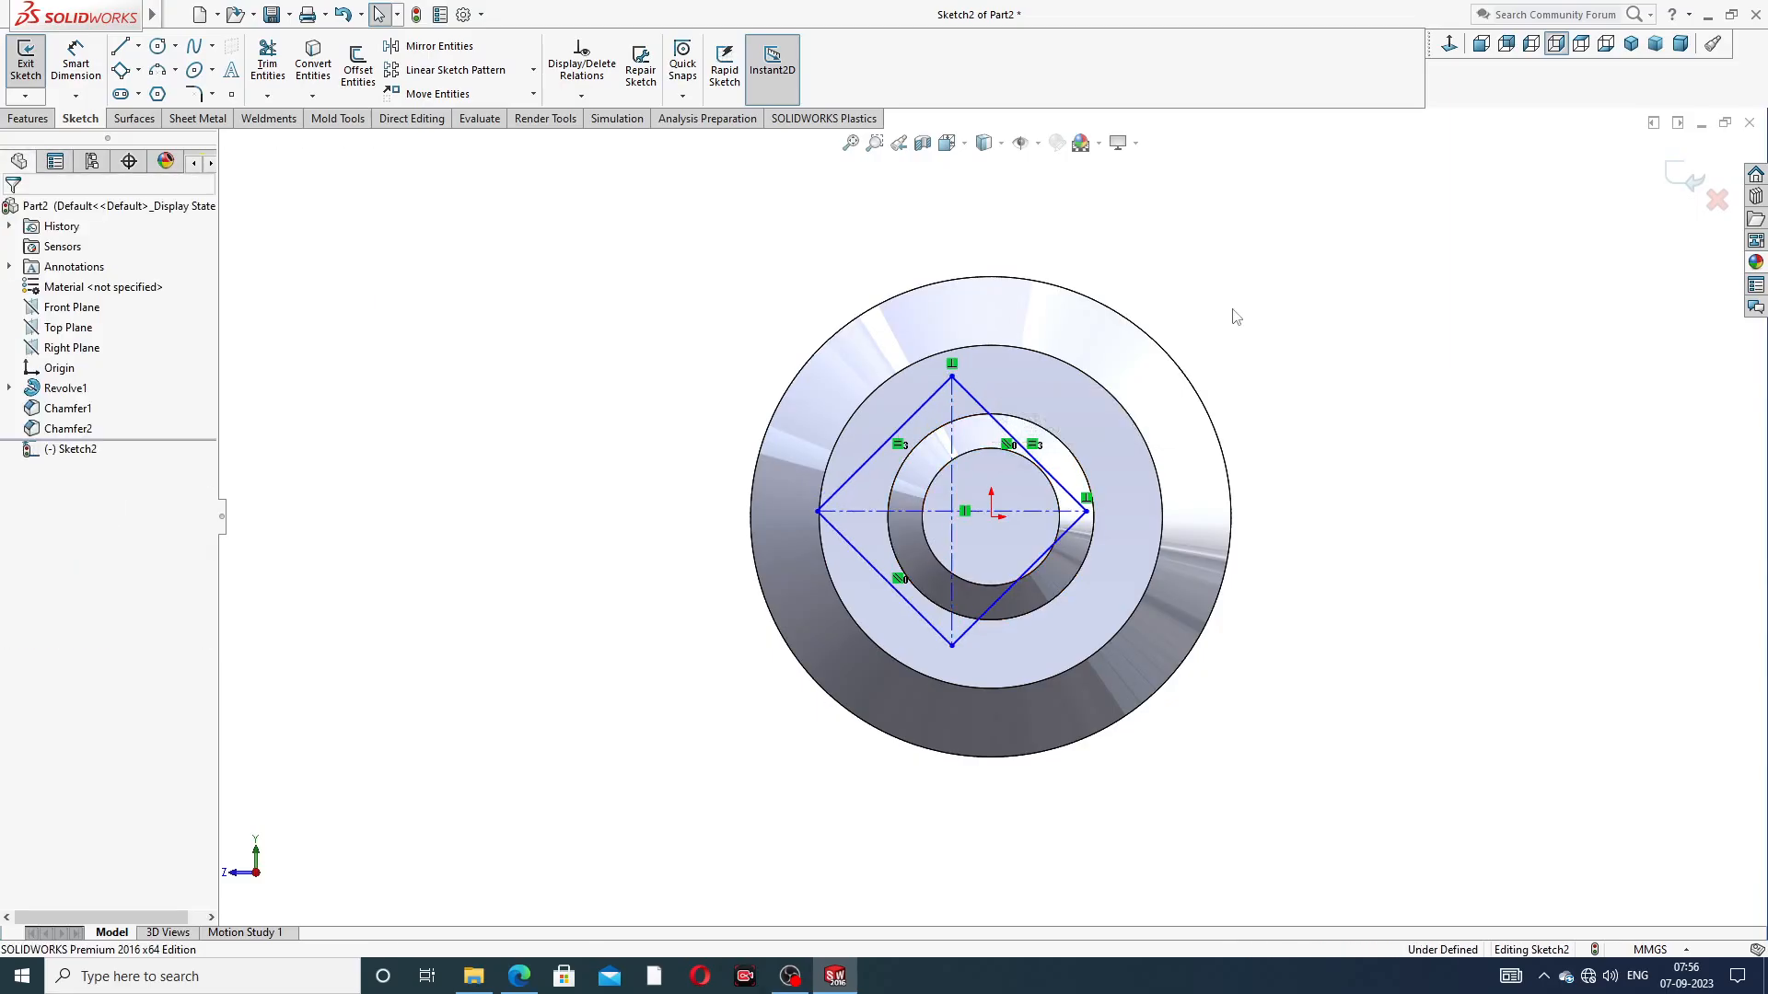
Center the square on the spindle axis with a Midpoint relation between its vertical diagonal and the origin
click(953, 488)
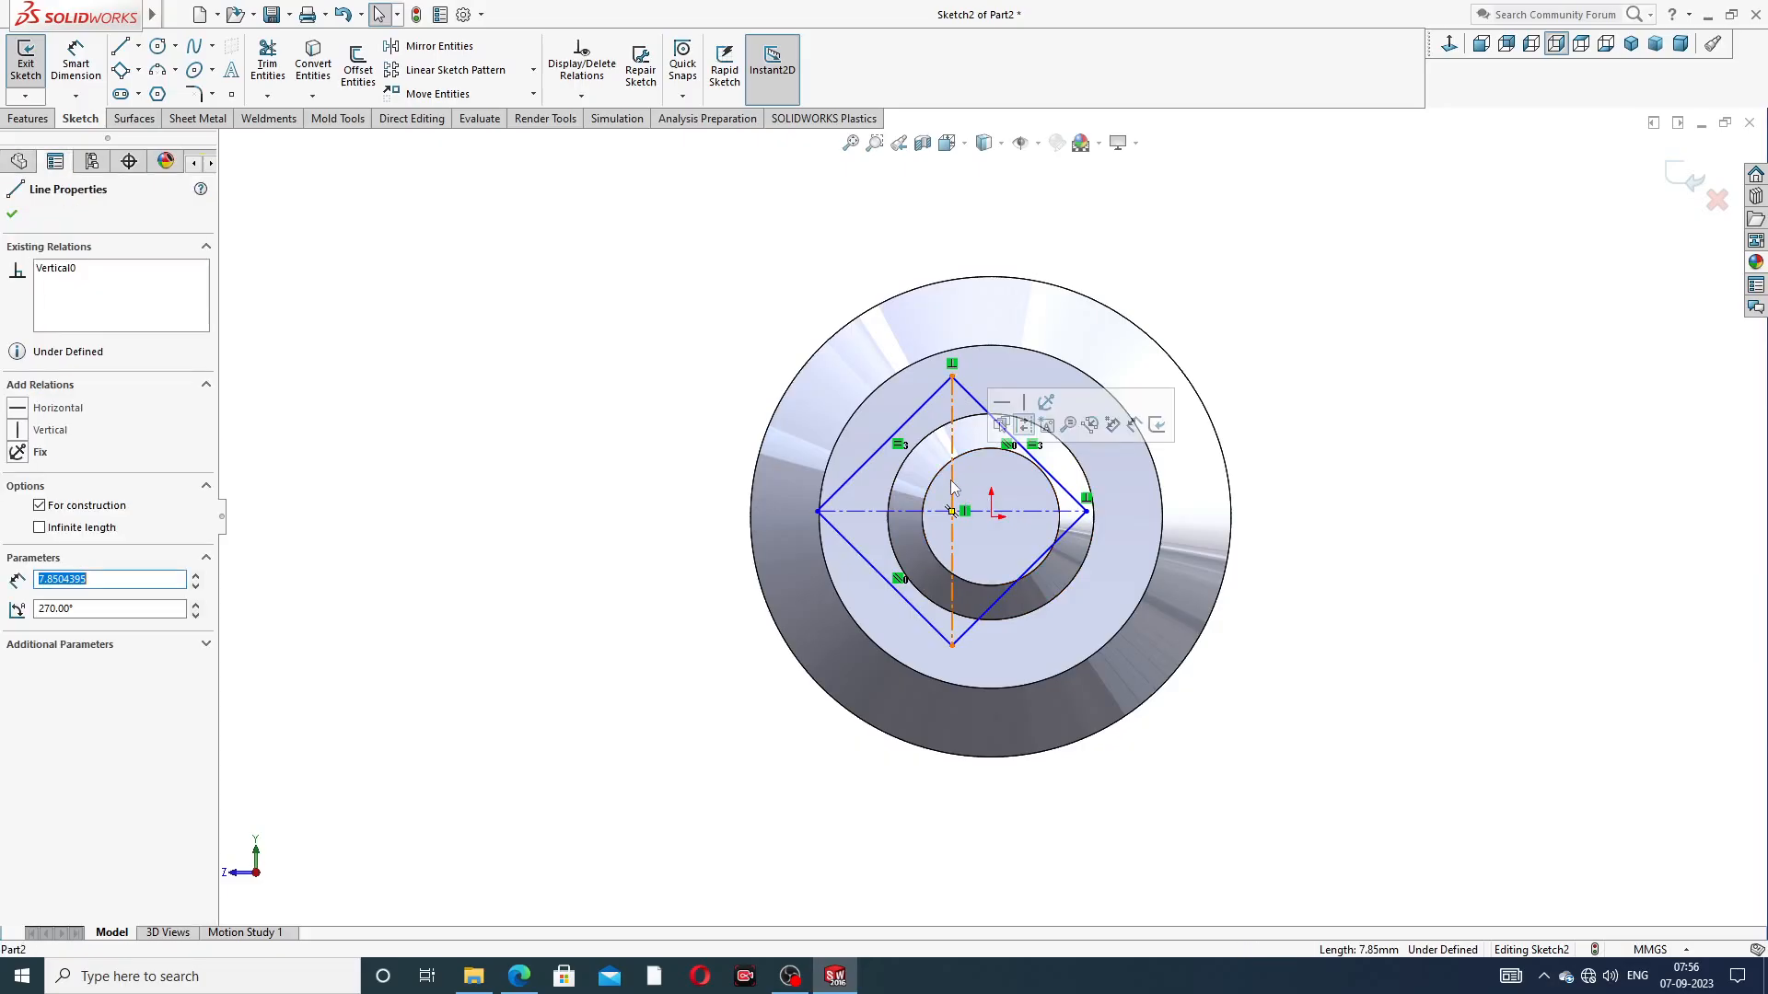
ctrl+click(992, 517)
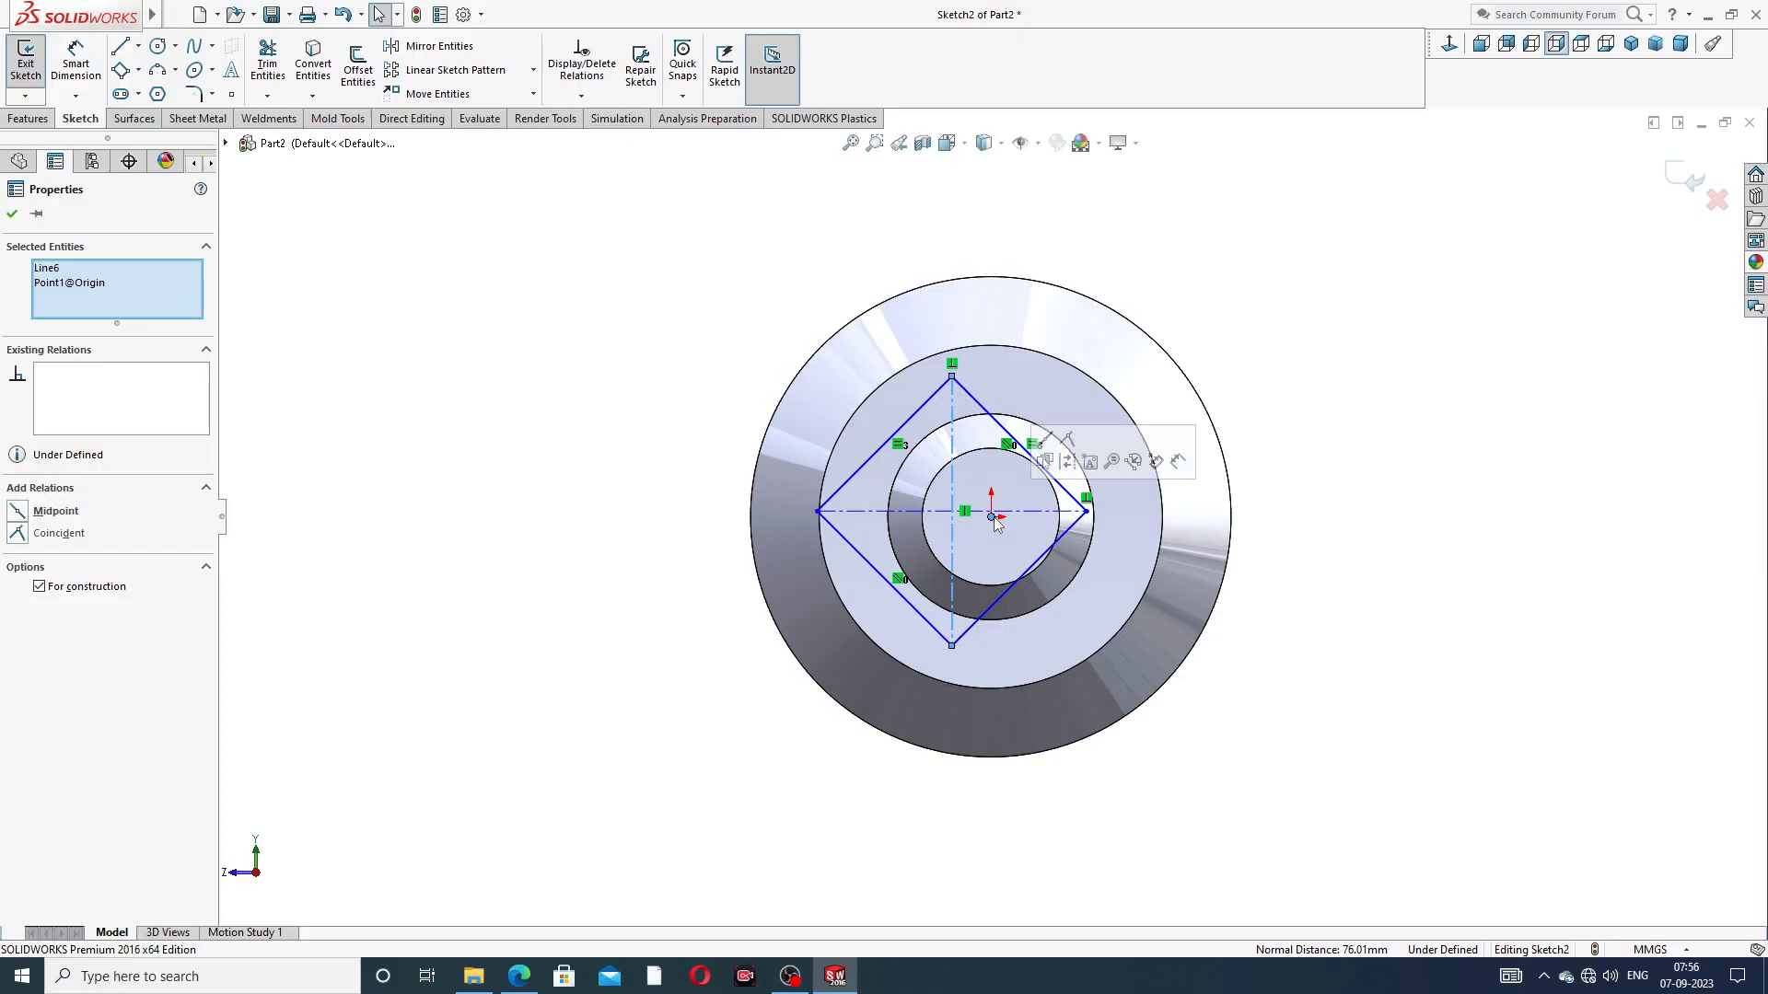
click(1045, 460)
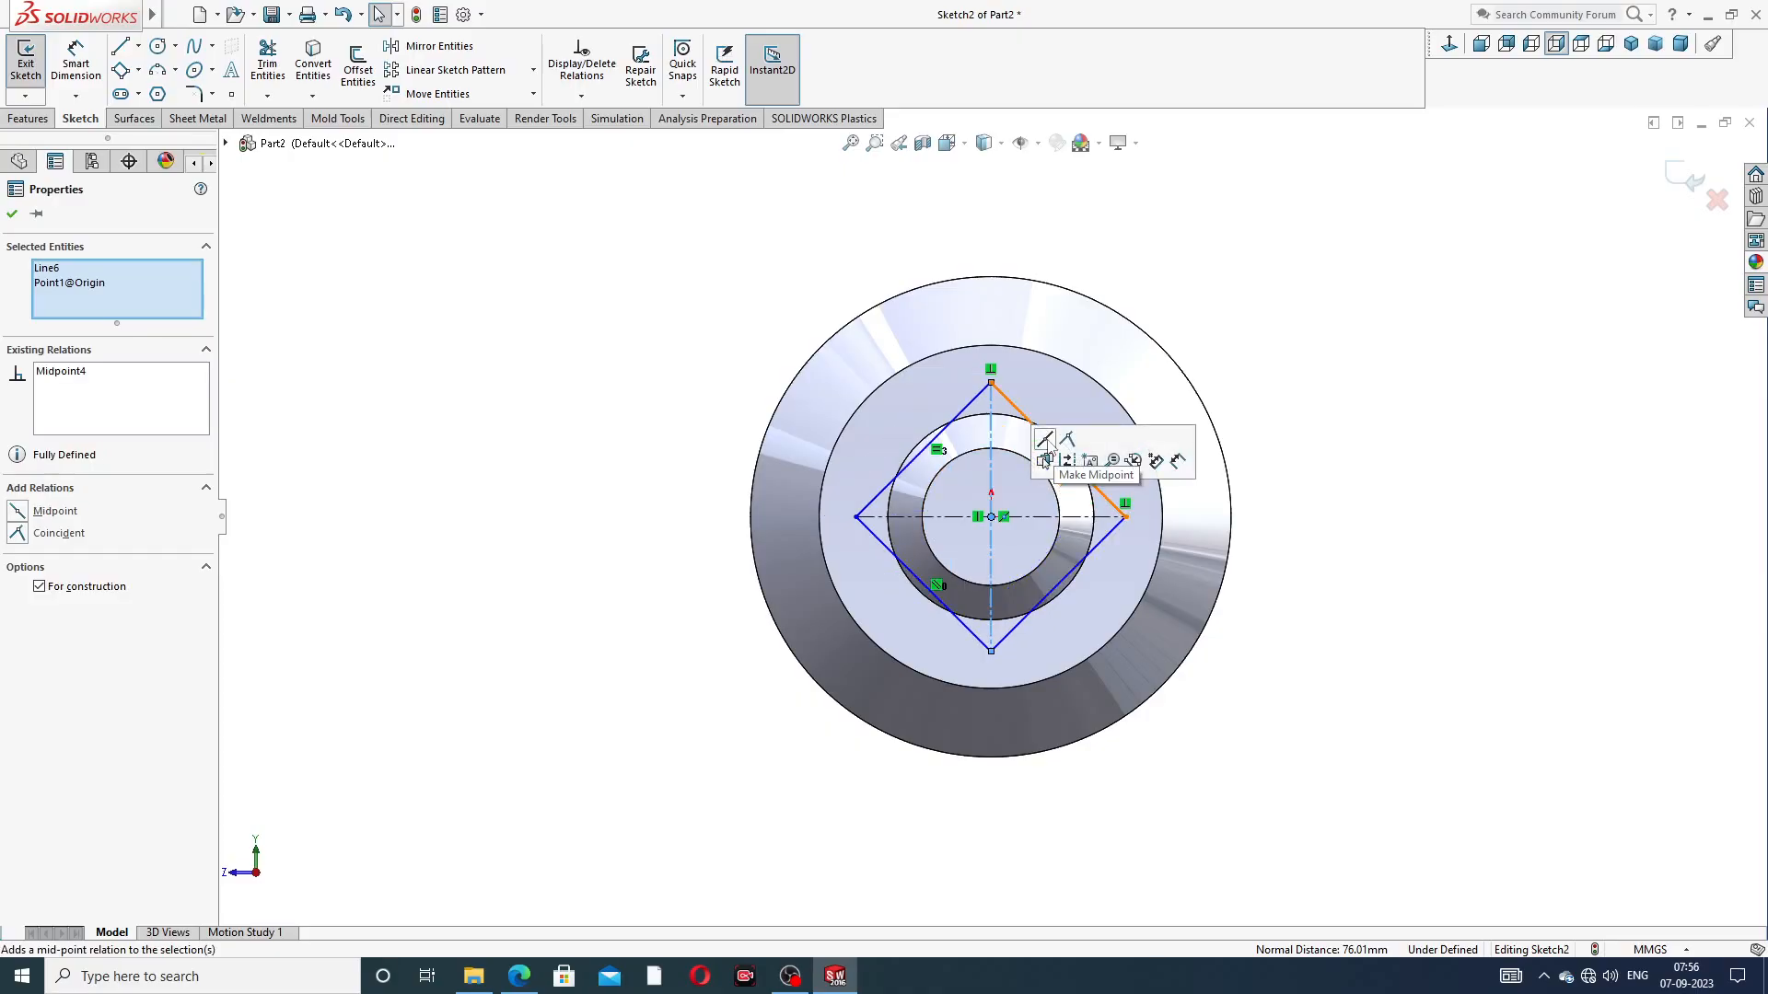
click(1210, 339)
Dimension the square's upper slanted side to 8 mm and finish dimensioning
click(76, 62)
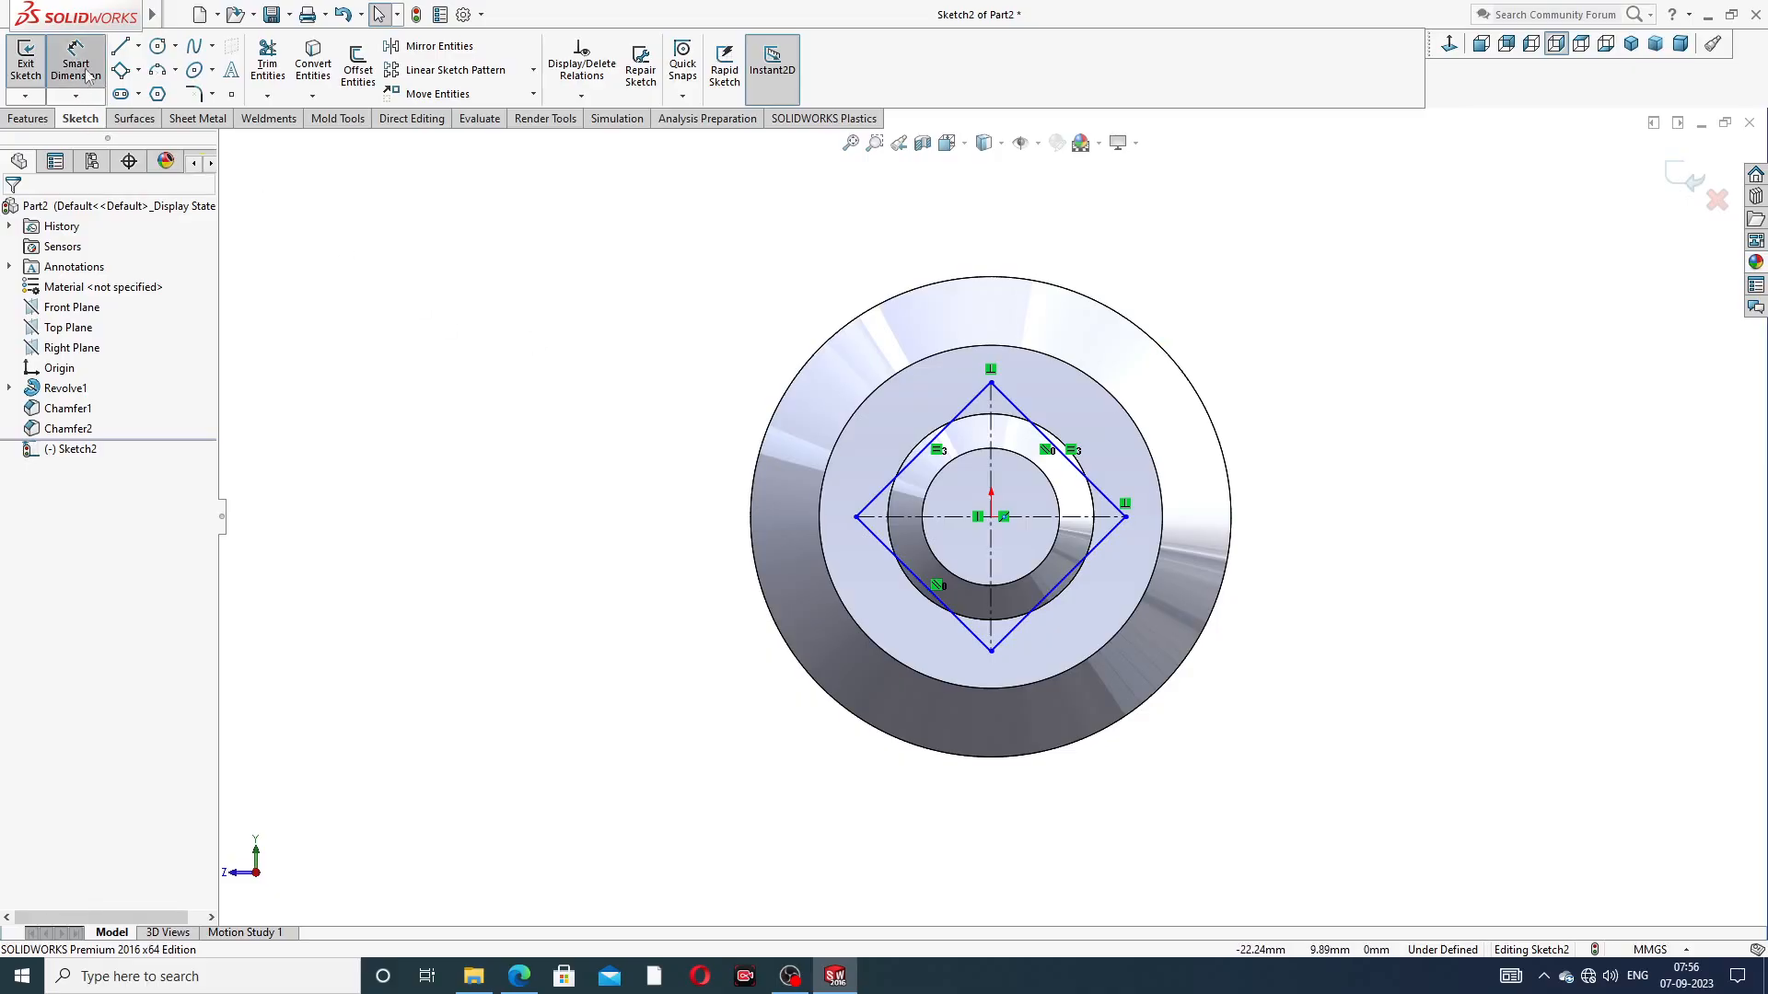
click(965, 409)
click(910, 422)
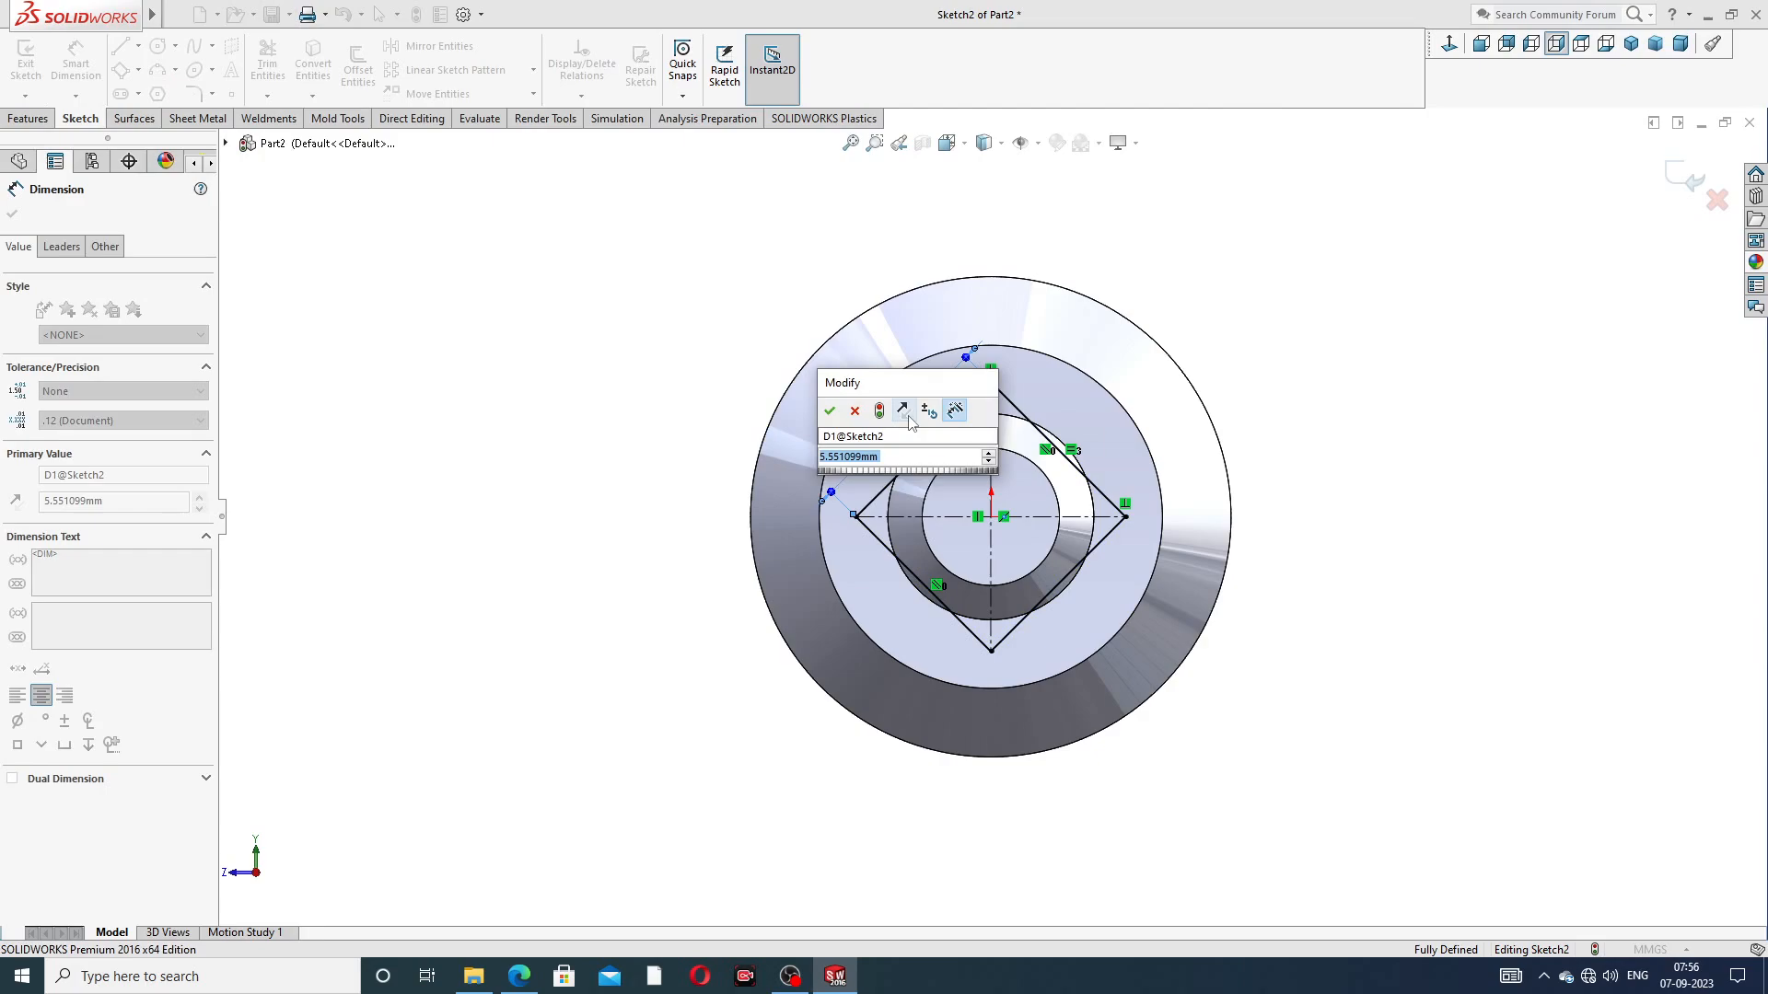
text(8)
key(Return)
key(Escape)
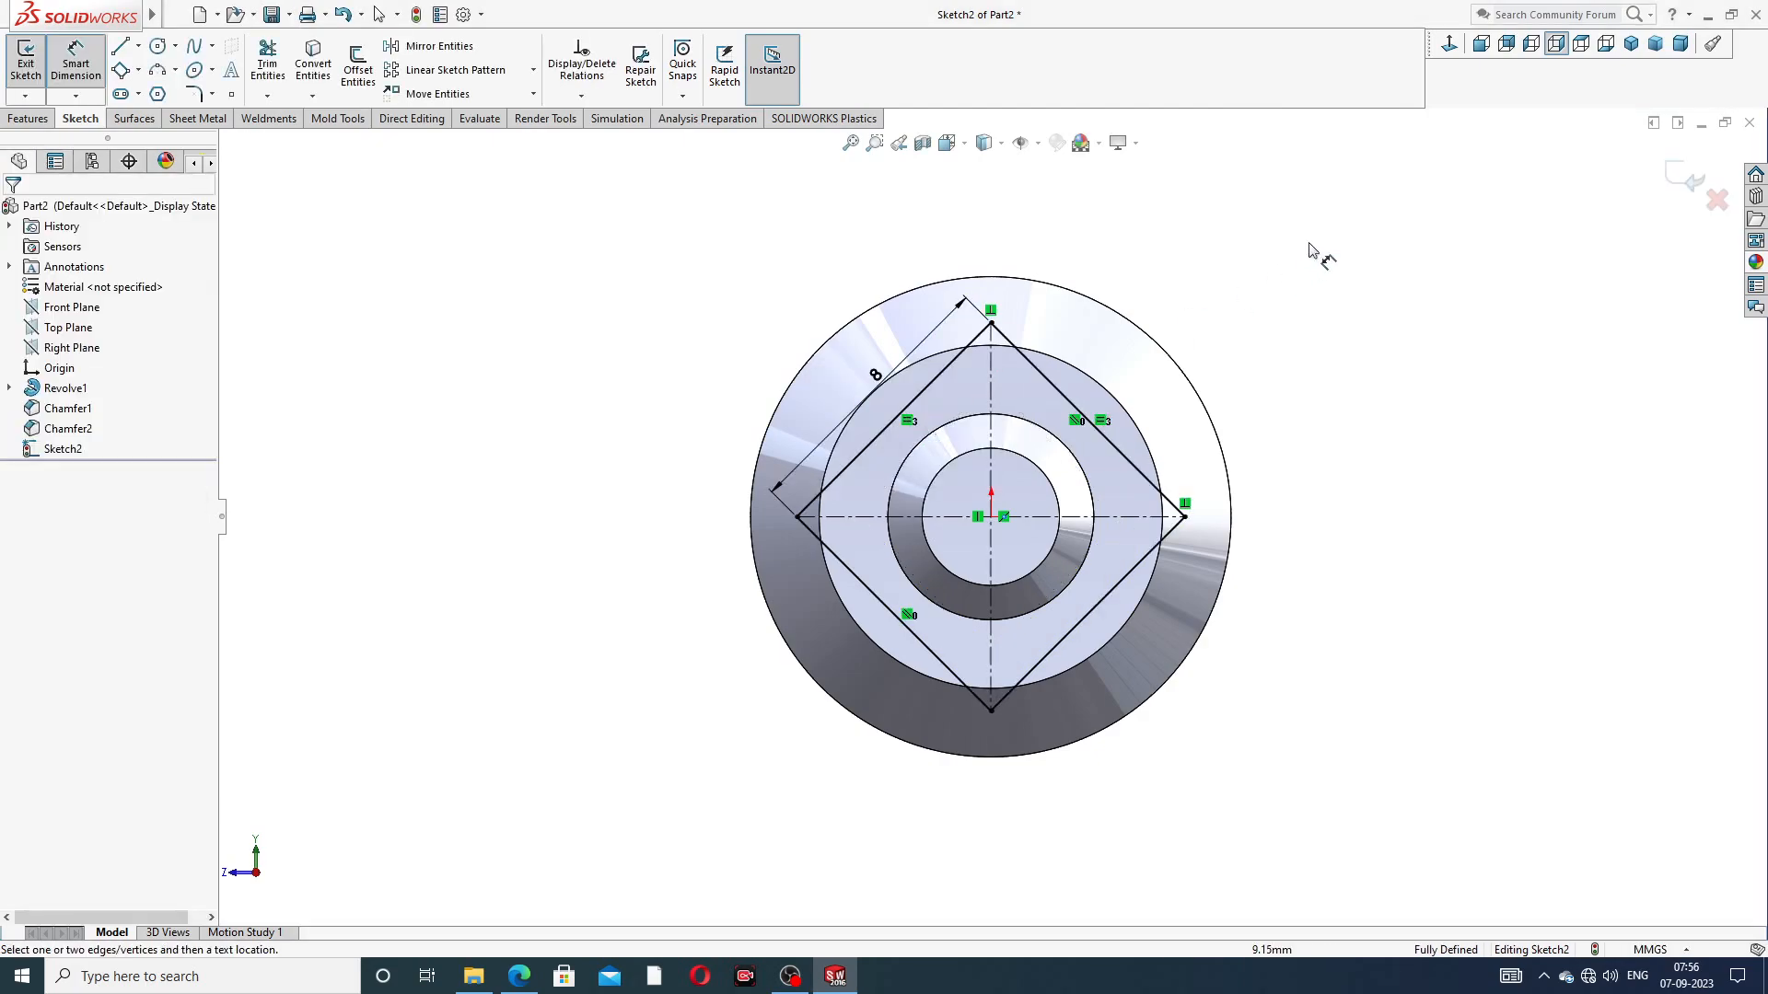
right_click(1314, 268)
click(1372, 273)
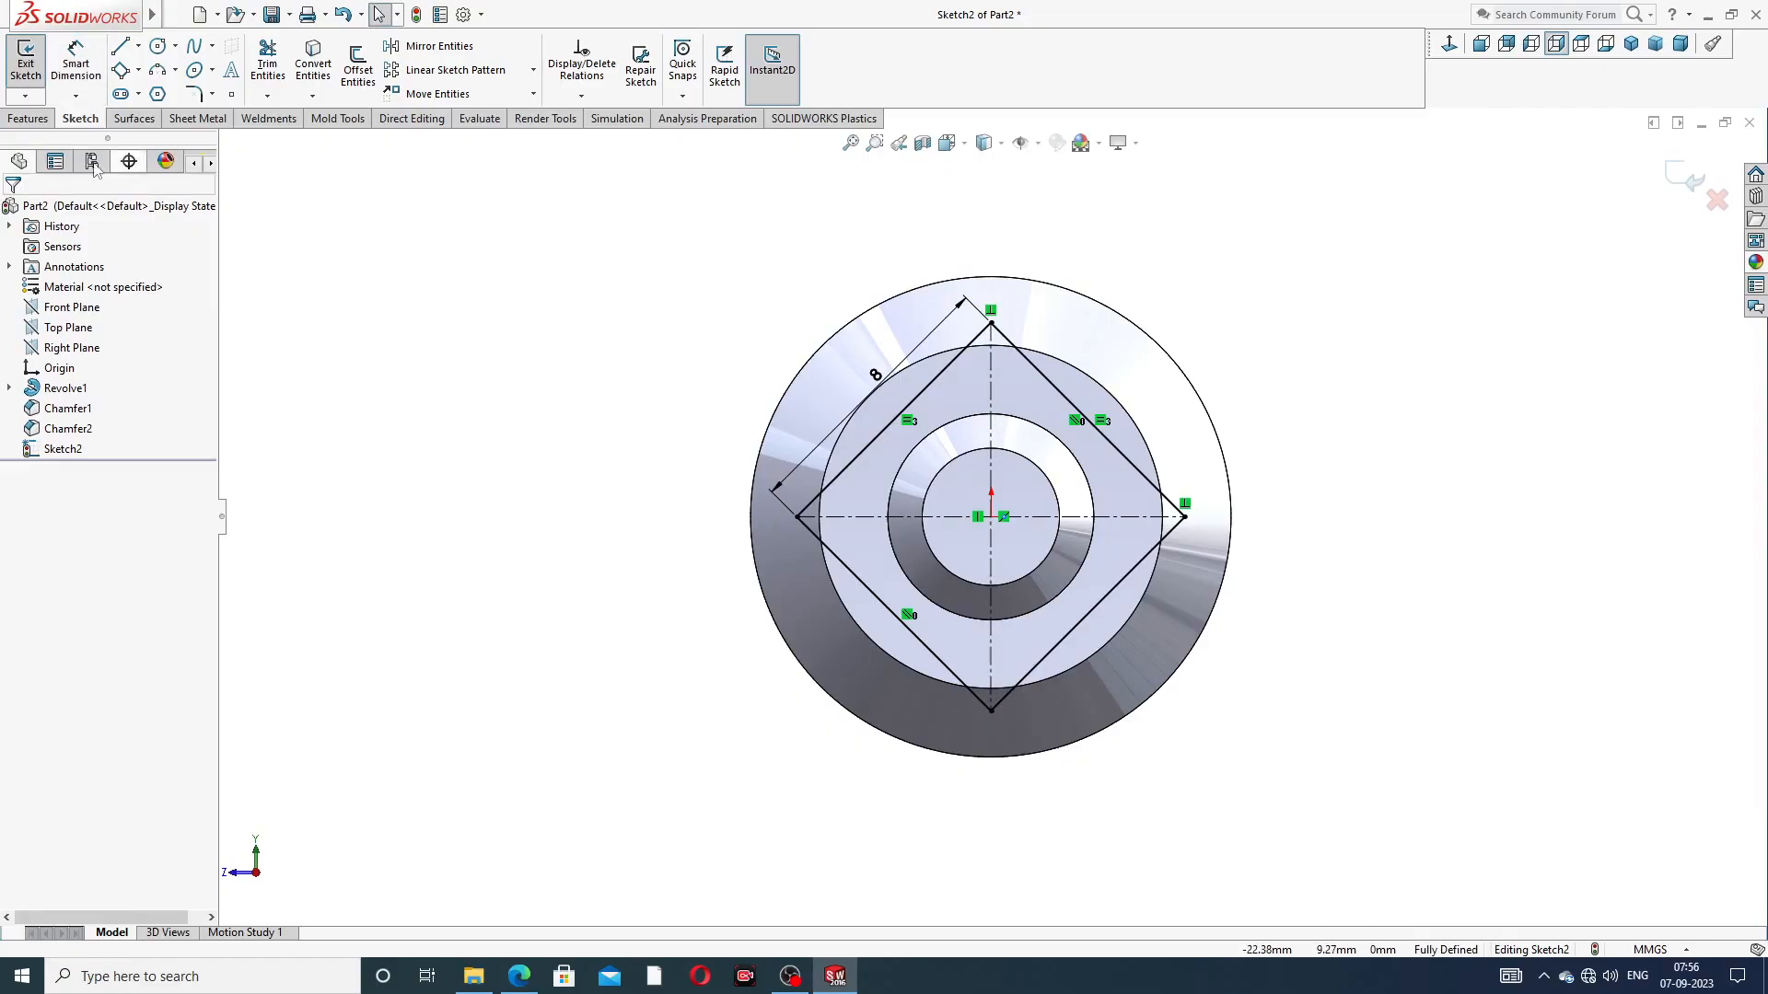
Cut-extrude the square sketch 7 mm blind with the side to cut flipped, forming the spindle's square section
click(29, 123)
click(273, 62)
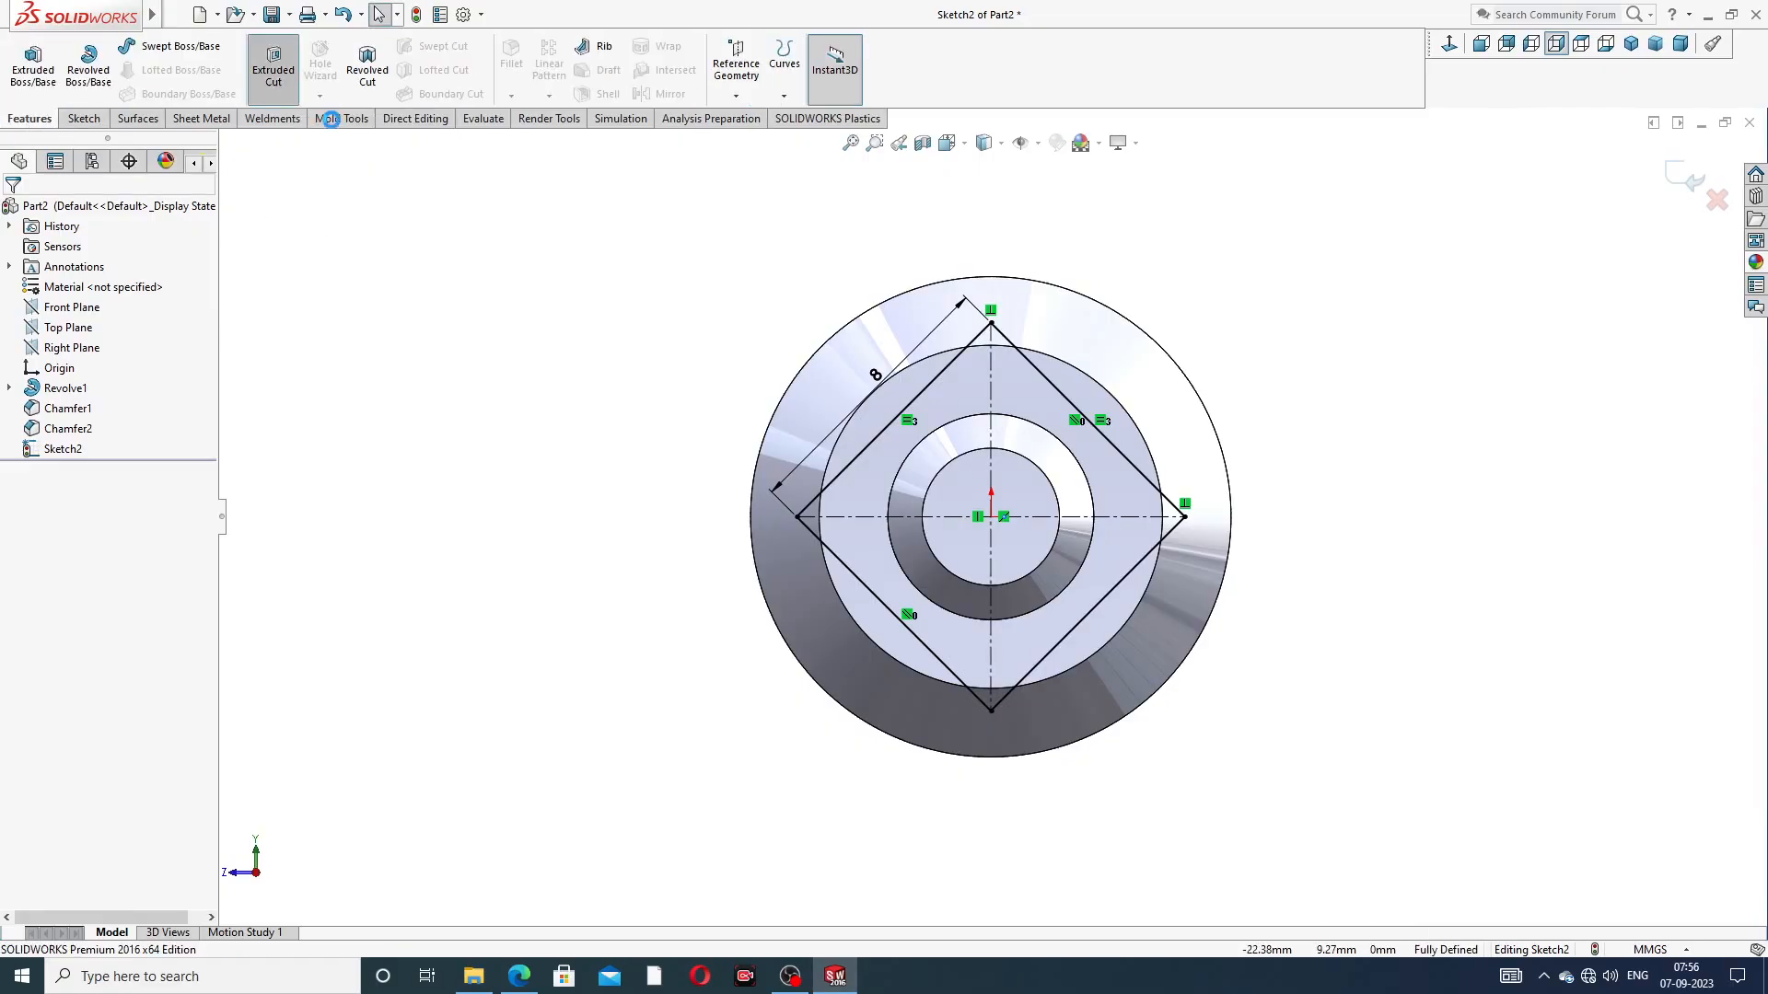
middle_drag(533, 375, 838, 352)
scroll(1077, 304, up, 3)
mouse_move(1093, 331)
middle_down()
mouse_move(1146, 280)
mouse_move(1103, 313)
middle_up()
scroll(1101, 310, up, 1)
double_click(84, 391)
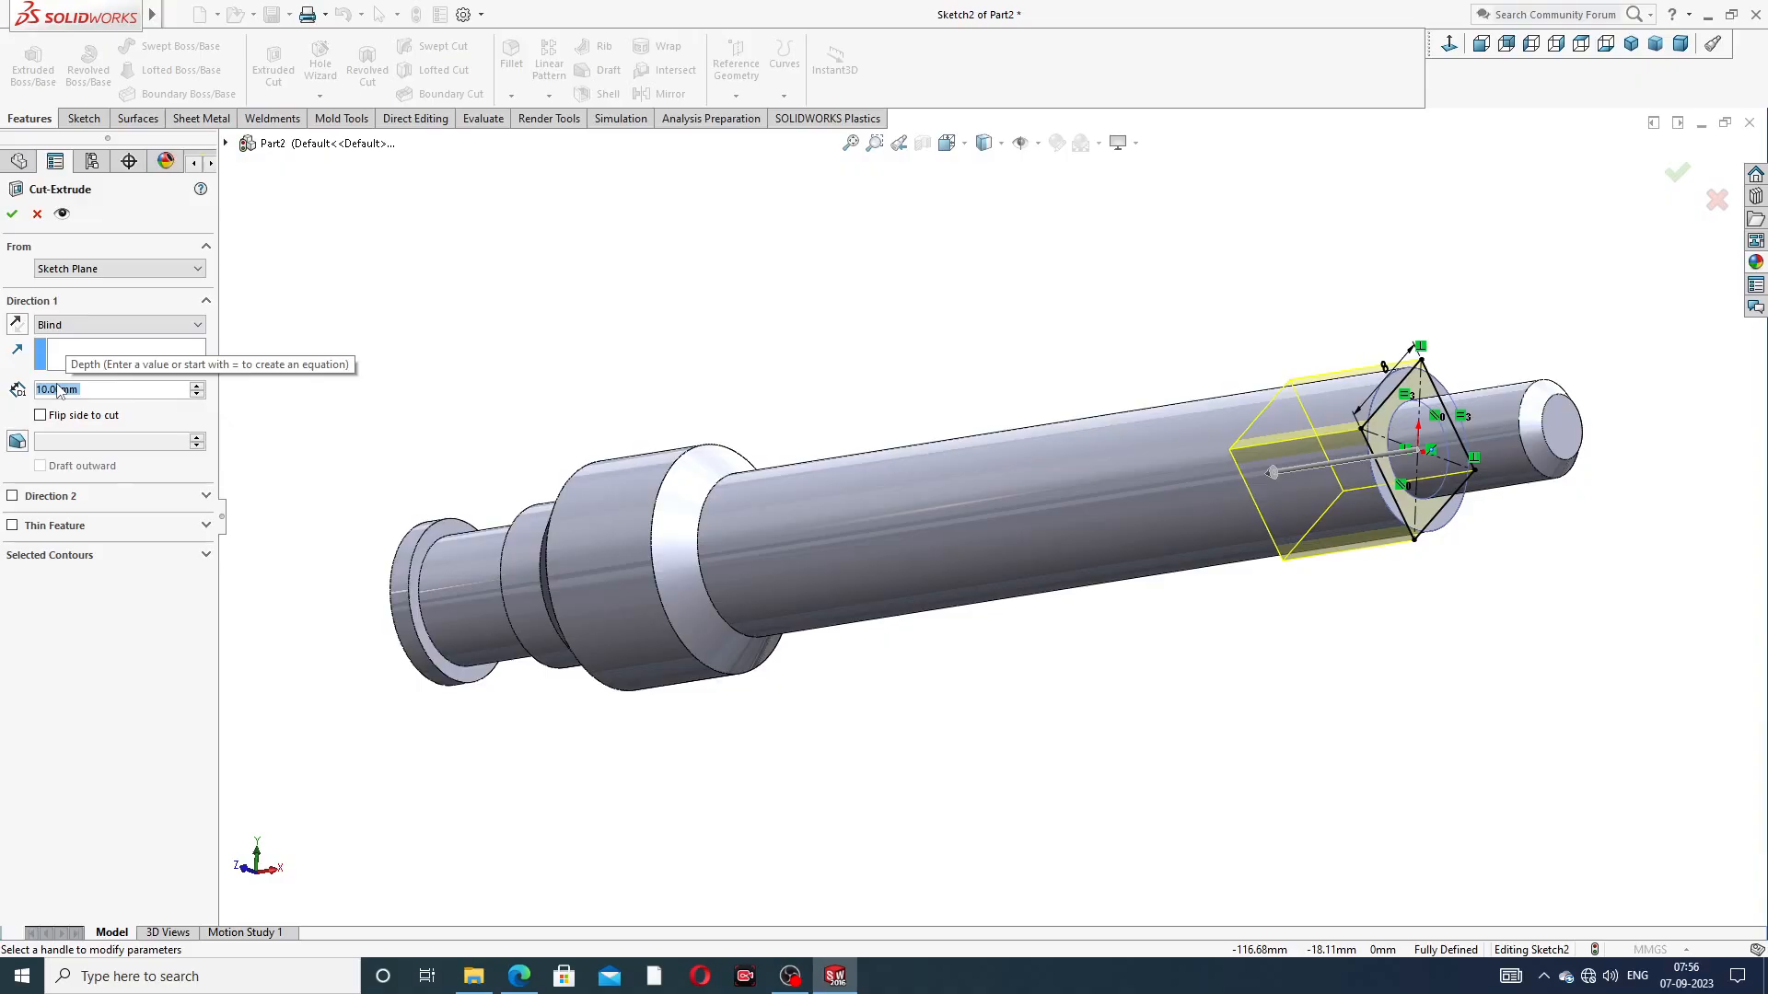
text(7)
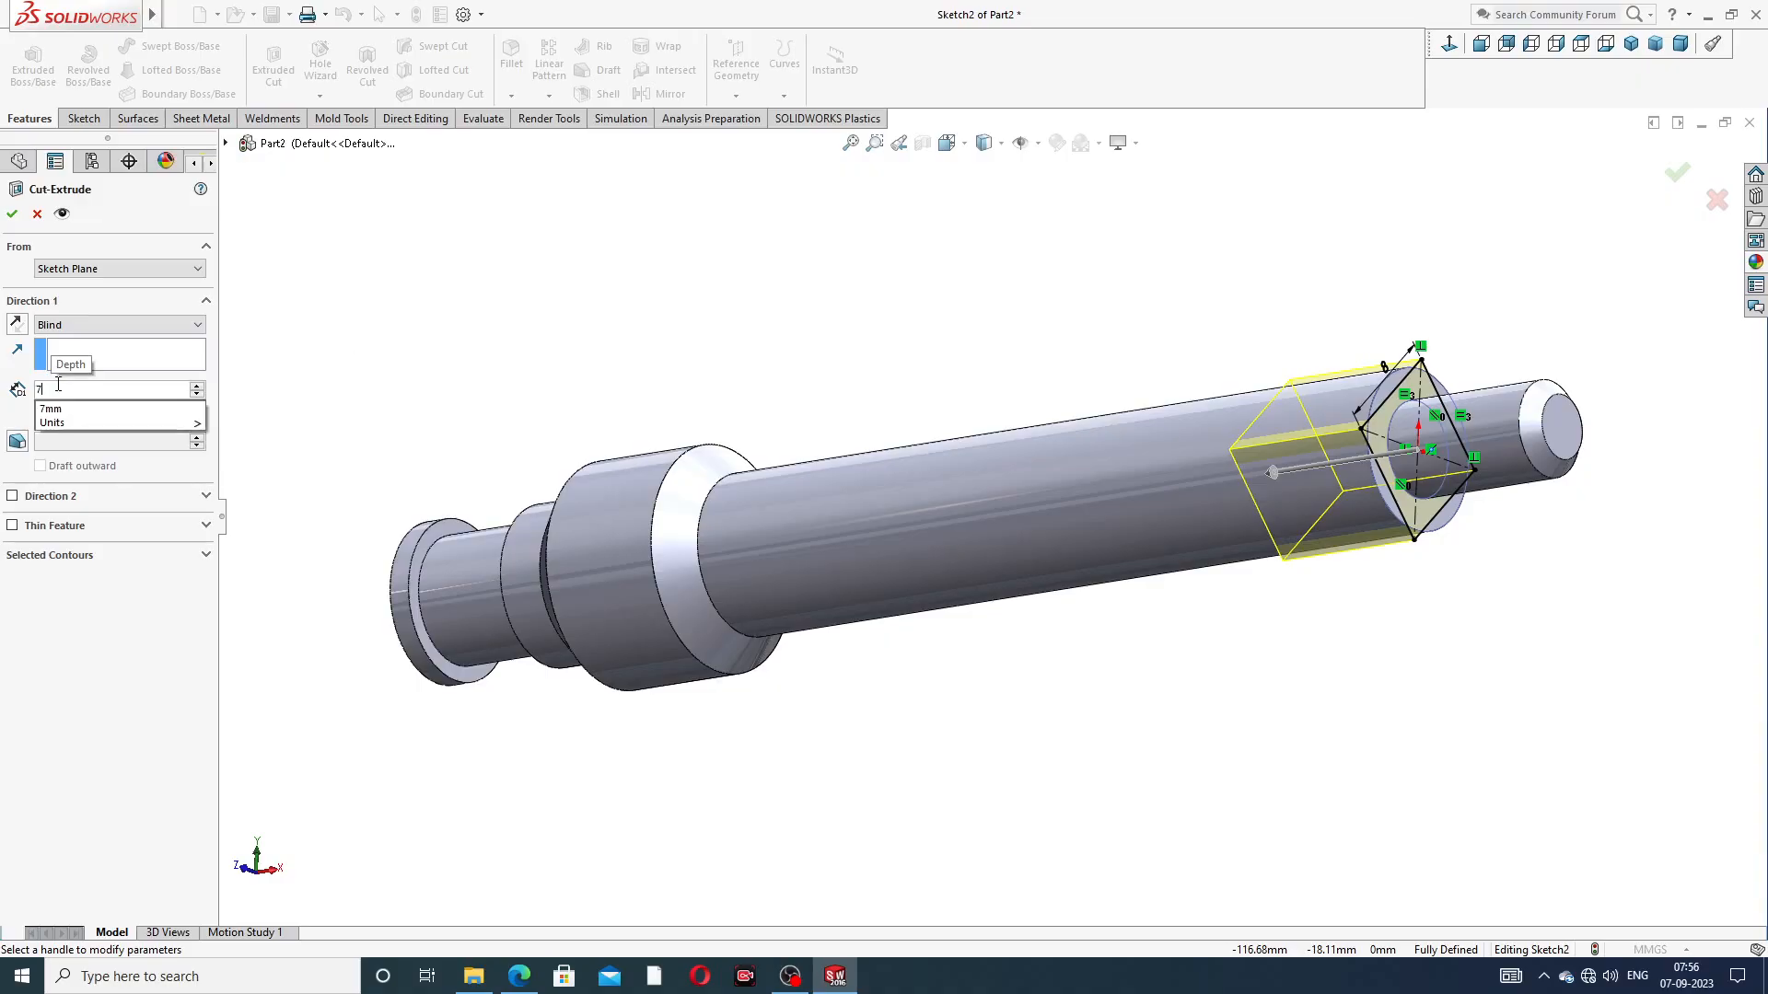
key(Return)
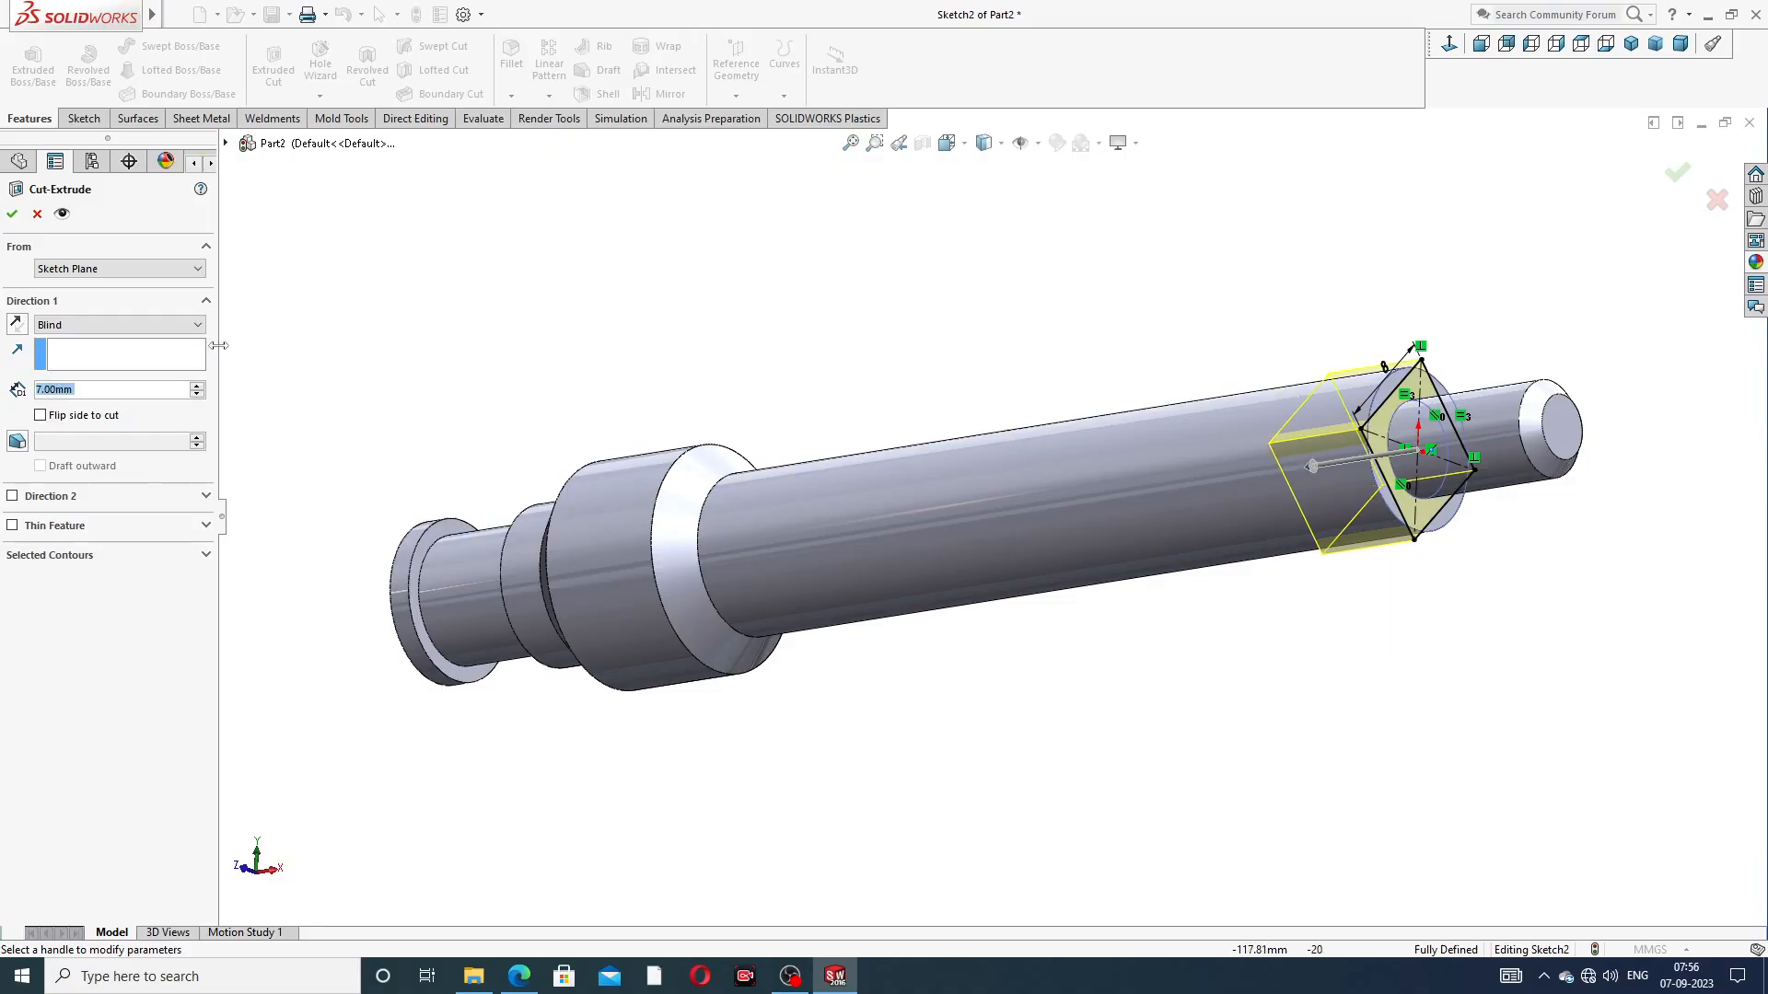
click(41, 417)
click(12, 214)
Apply the chromium plate appearance from the Metal > Chrome category to the whole spindle
middle_drag(874, 342, 1041, 308)
scroll(1110, 329, up, 3)
middle_drag(1186, 338, 1147, 495)
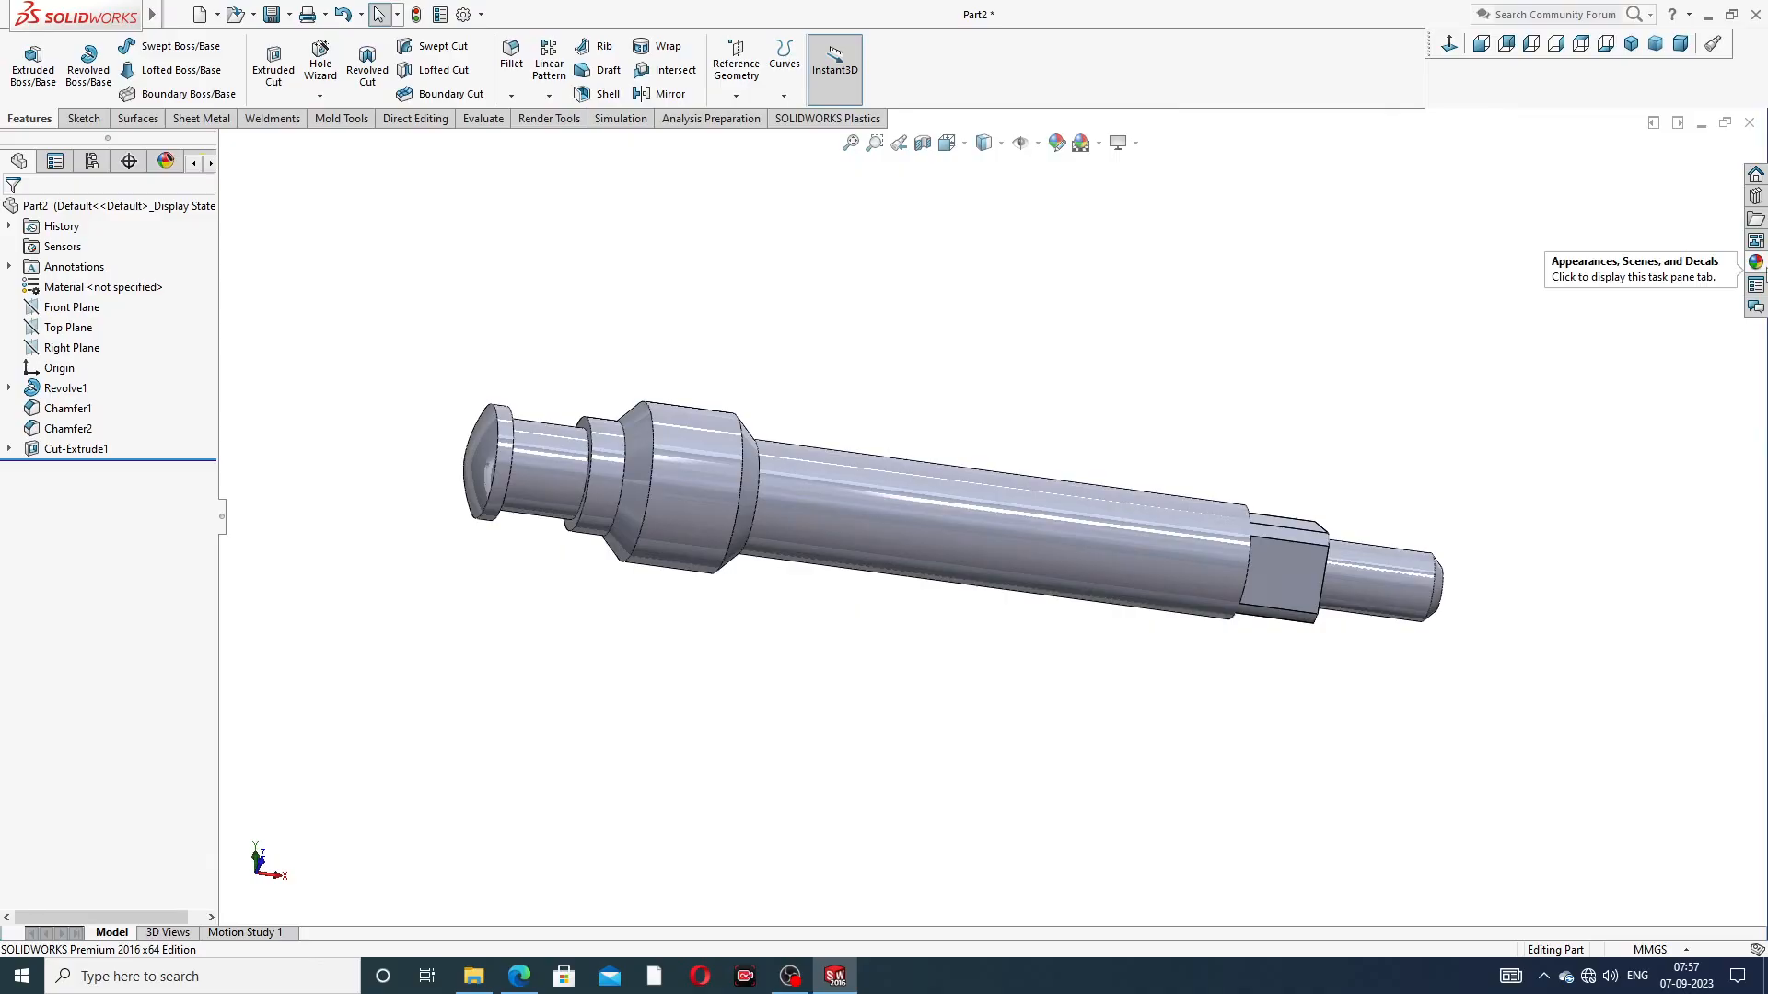
click(1755, 263)
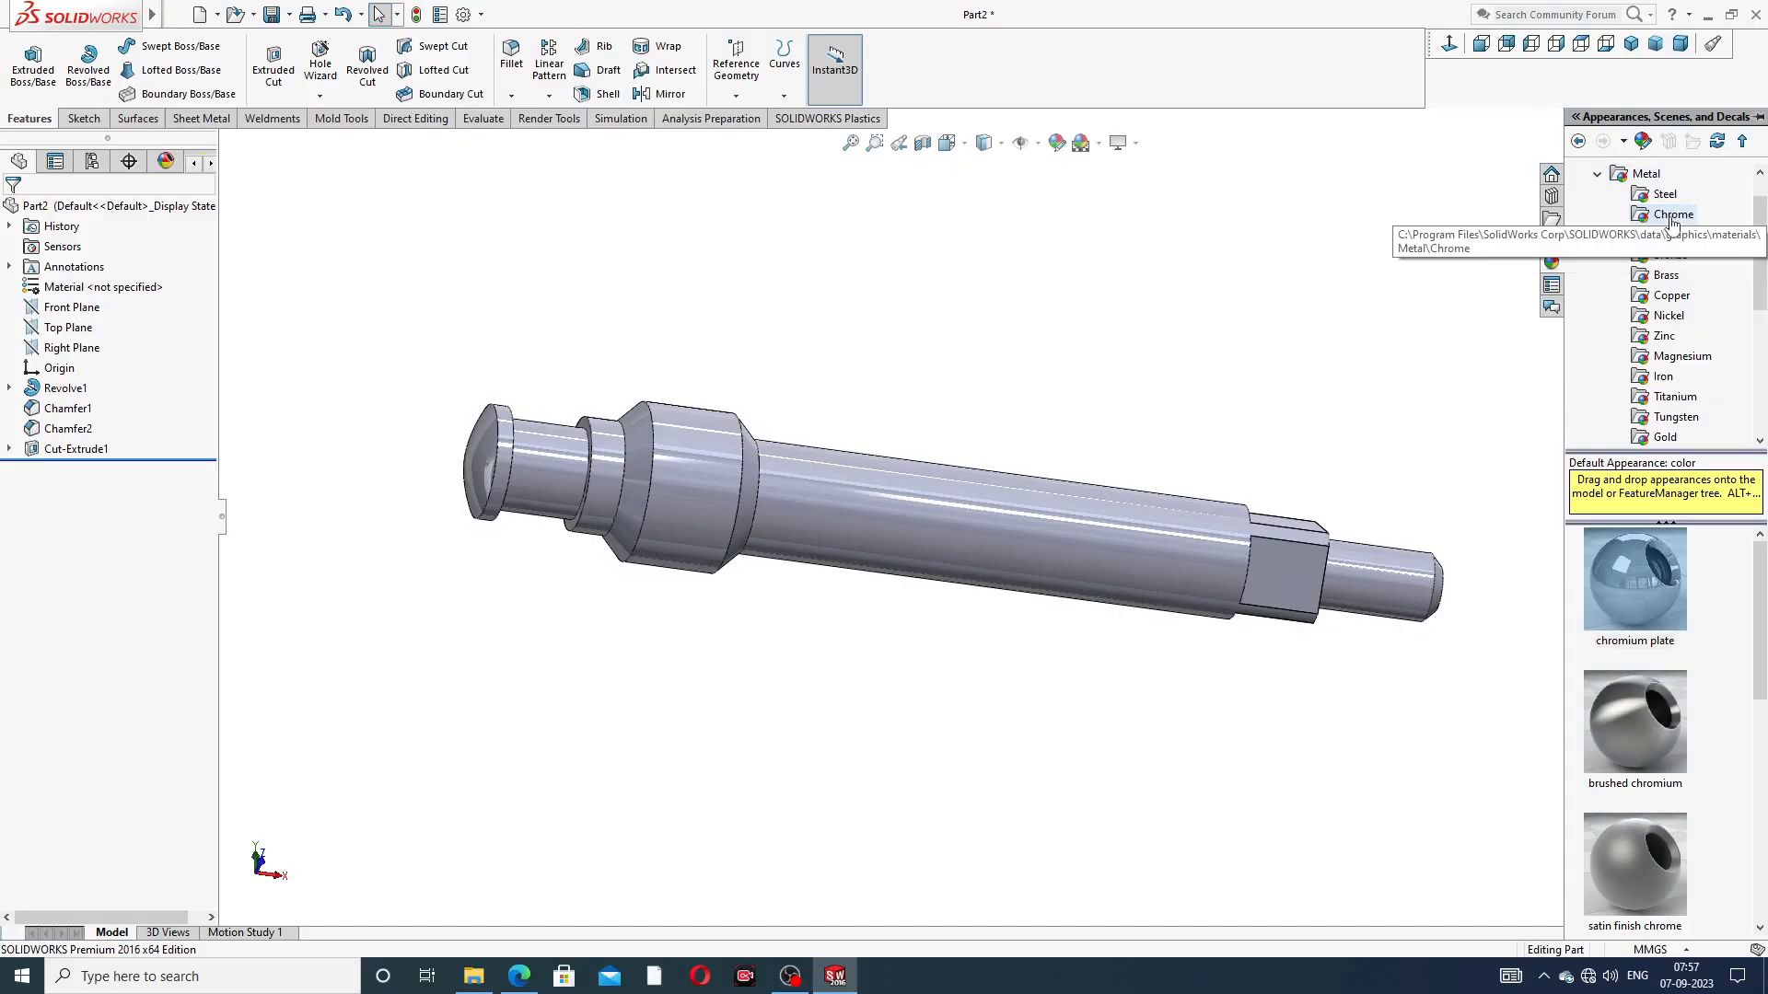
double_click(1622, 587)
Enable shaded cosmetic threads in the document's detailing properties
middle_drag(1381, 520, 1334, 462)
scroll(1334, 512, down, 1)
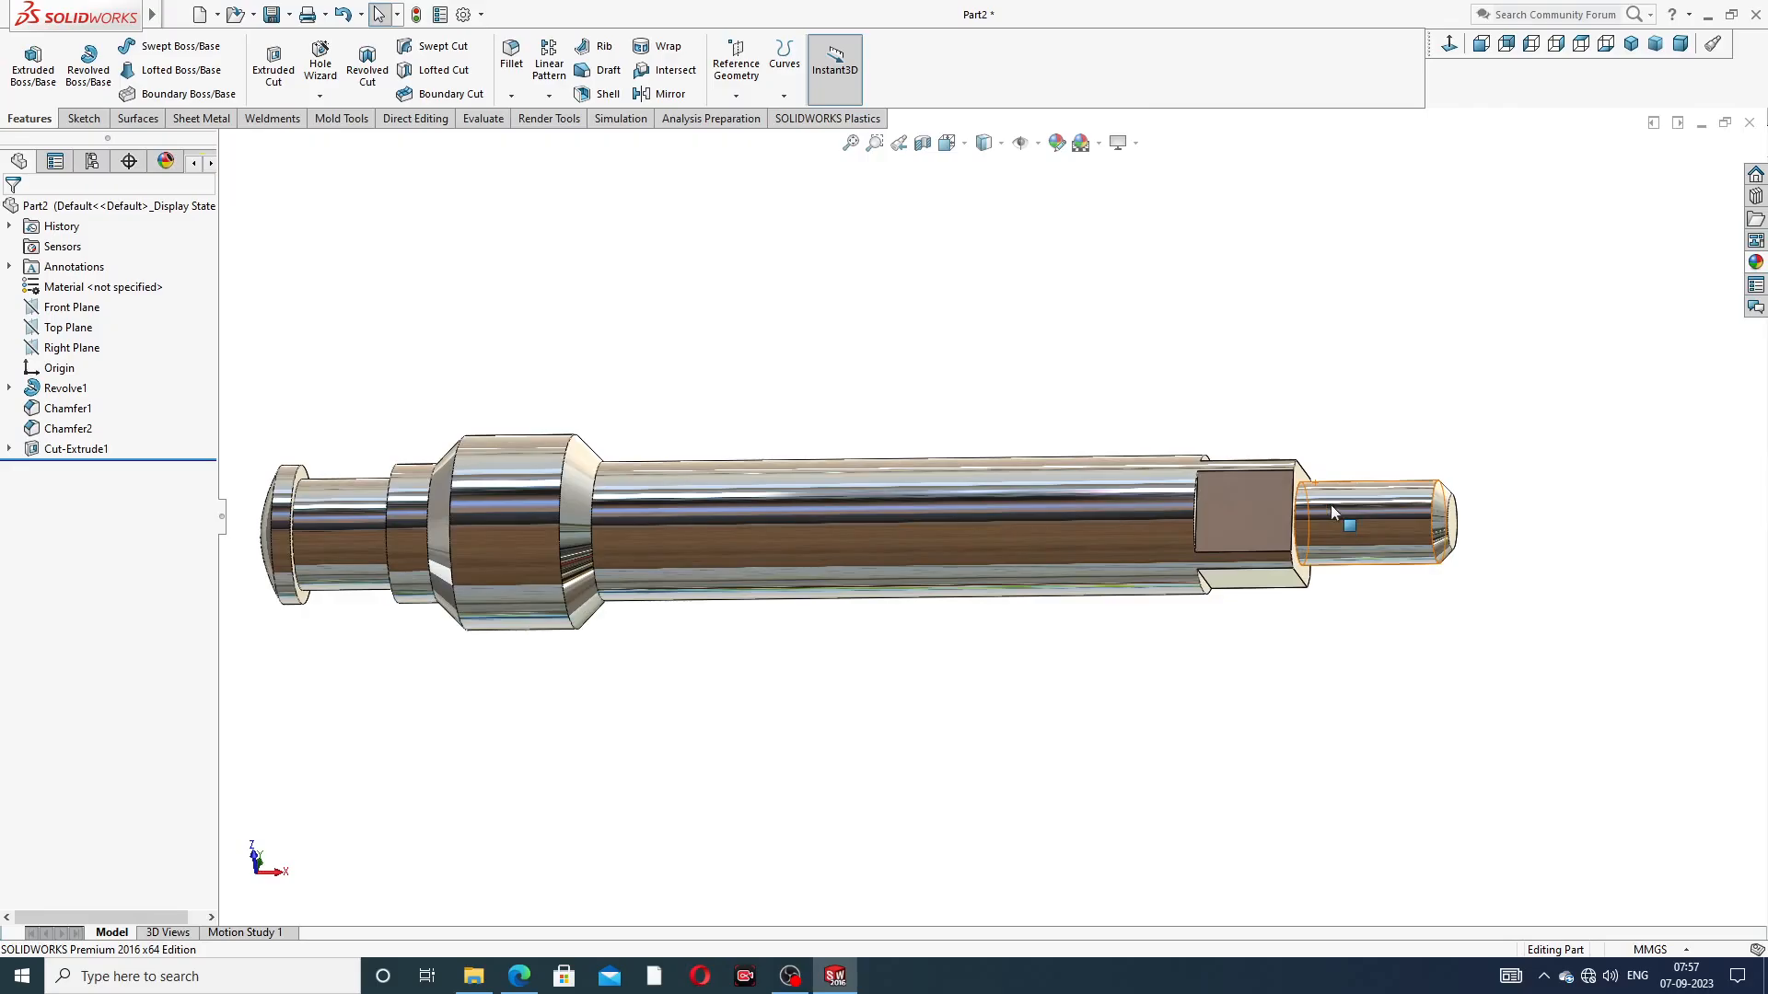
scroll(1372, 532, up, 3)
middle_drag(1373, 532, 1374, 444)
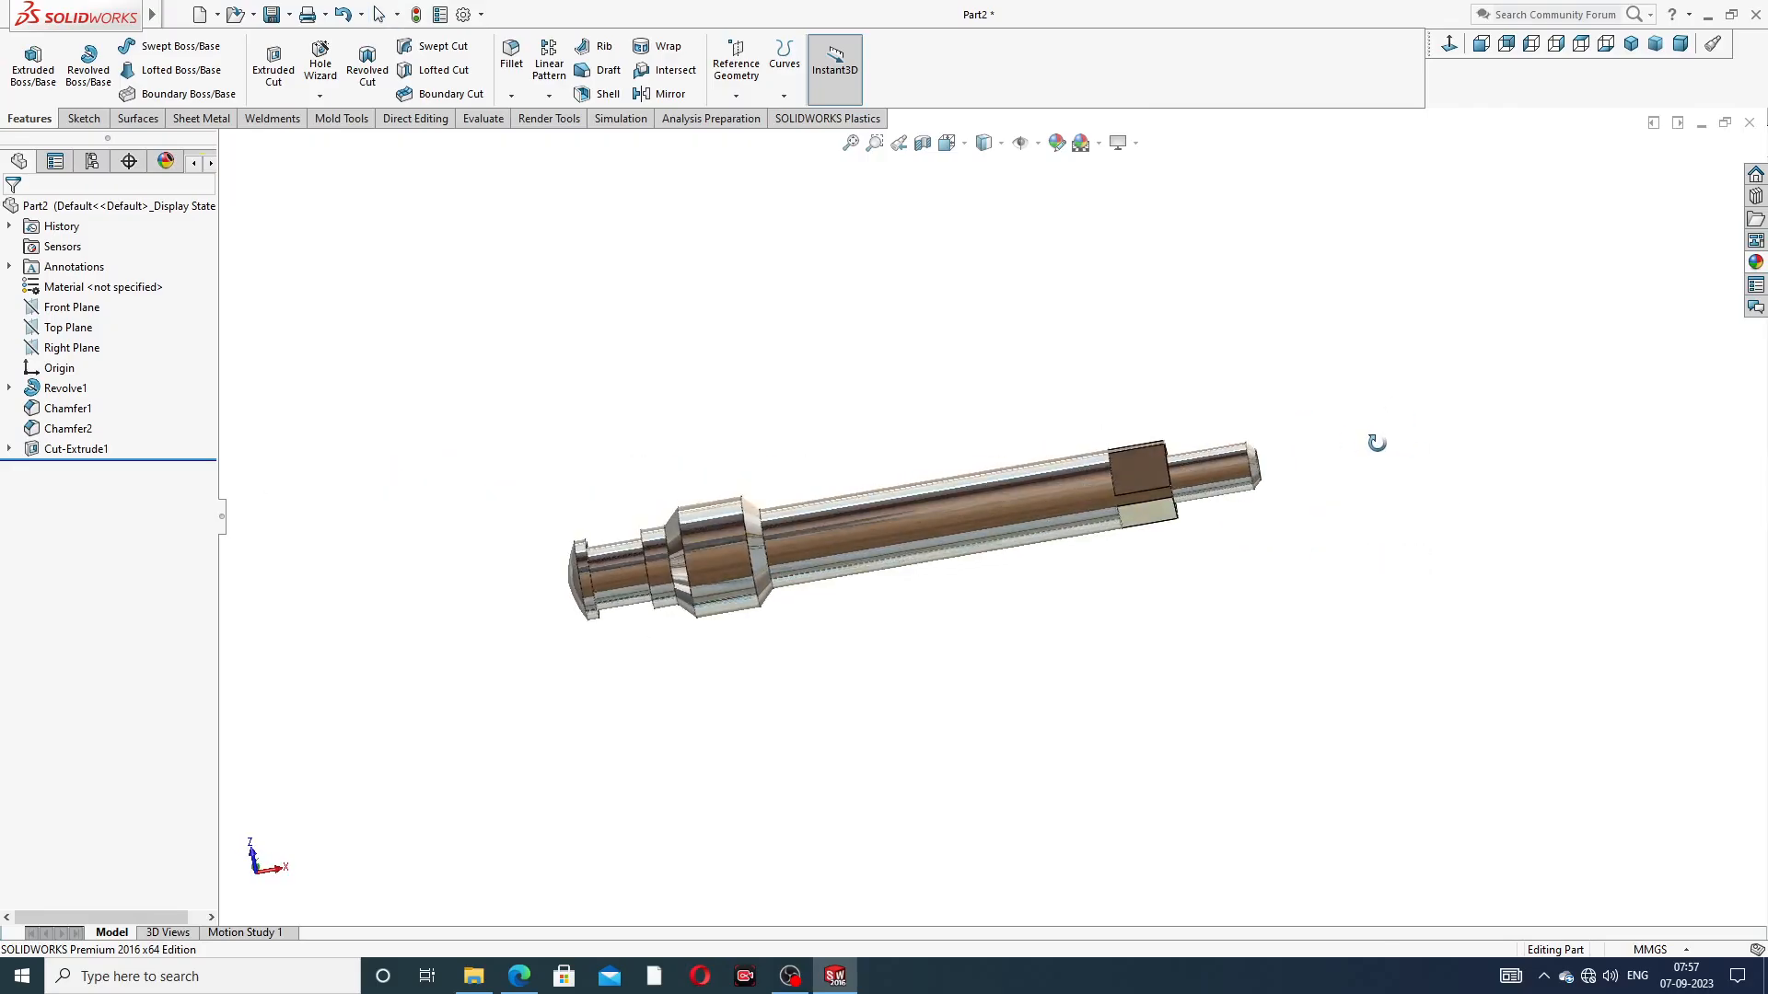
click(1632, 46)
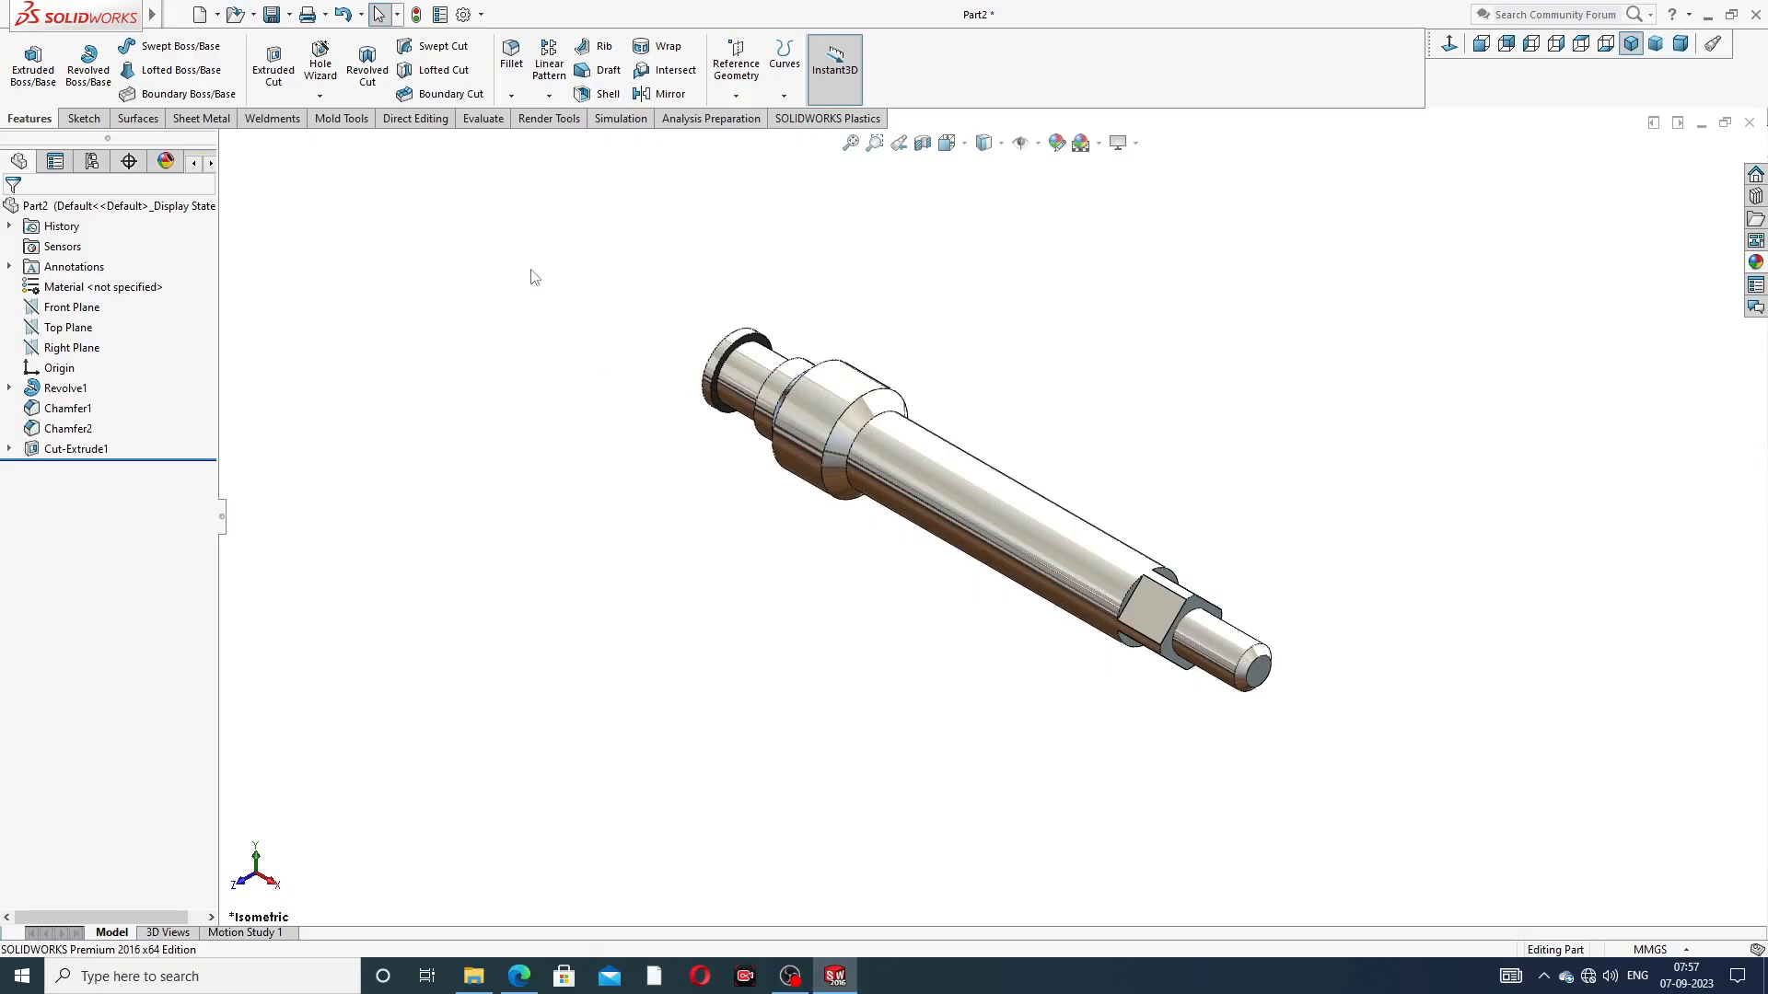
click(465, 16)
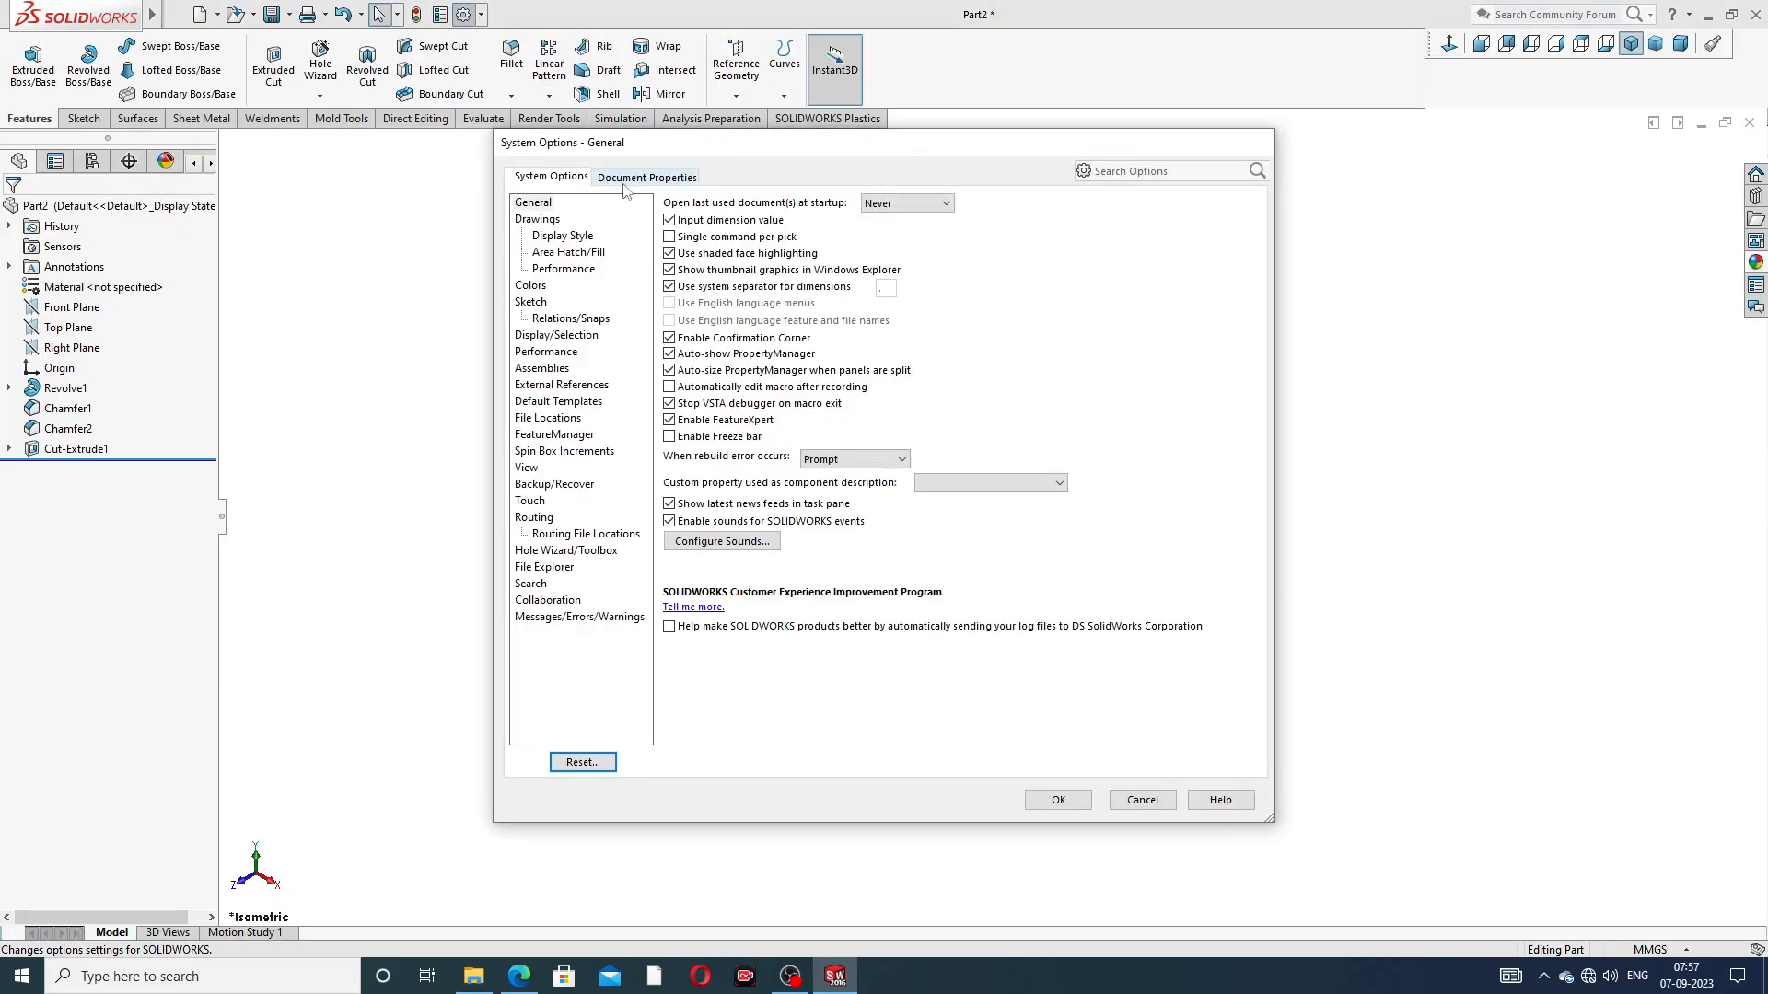
click(633, 179)
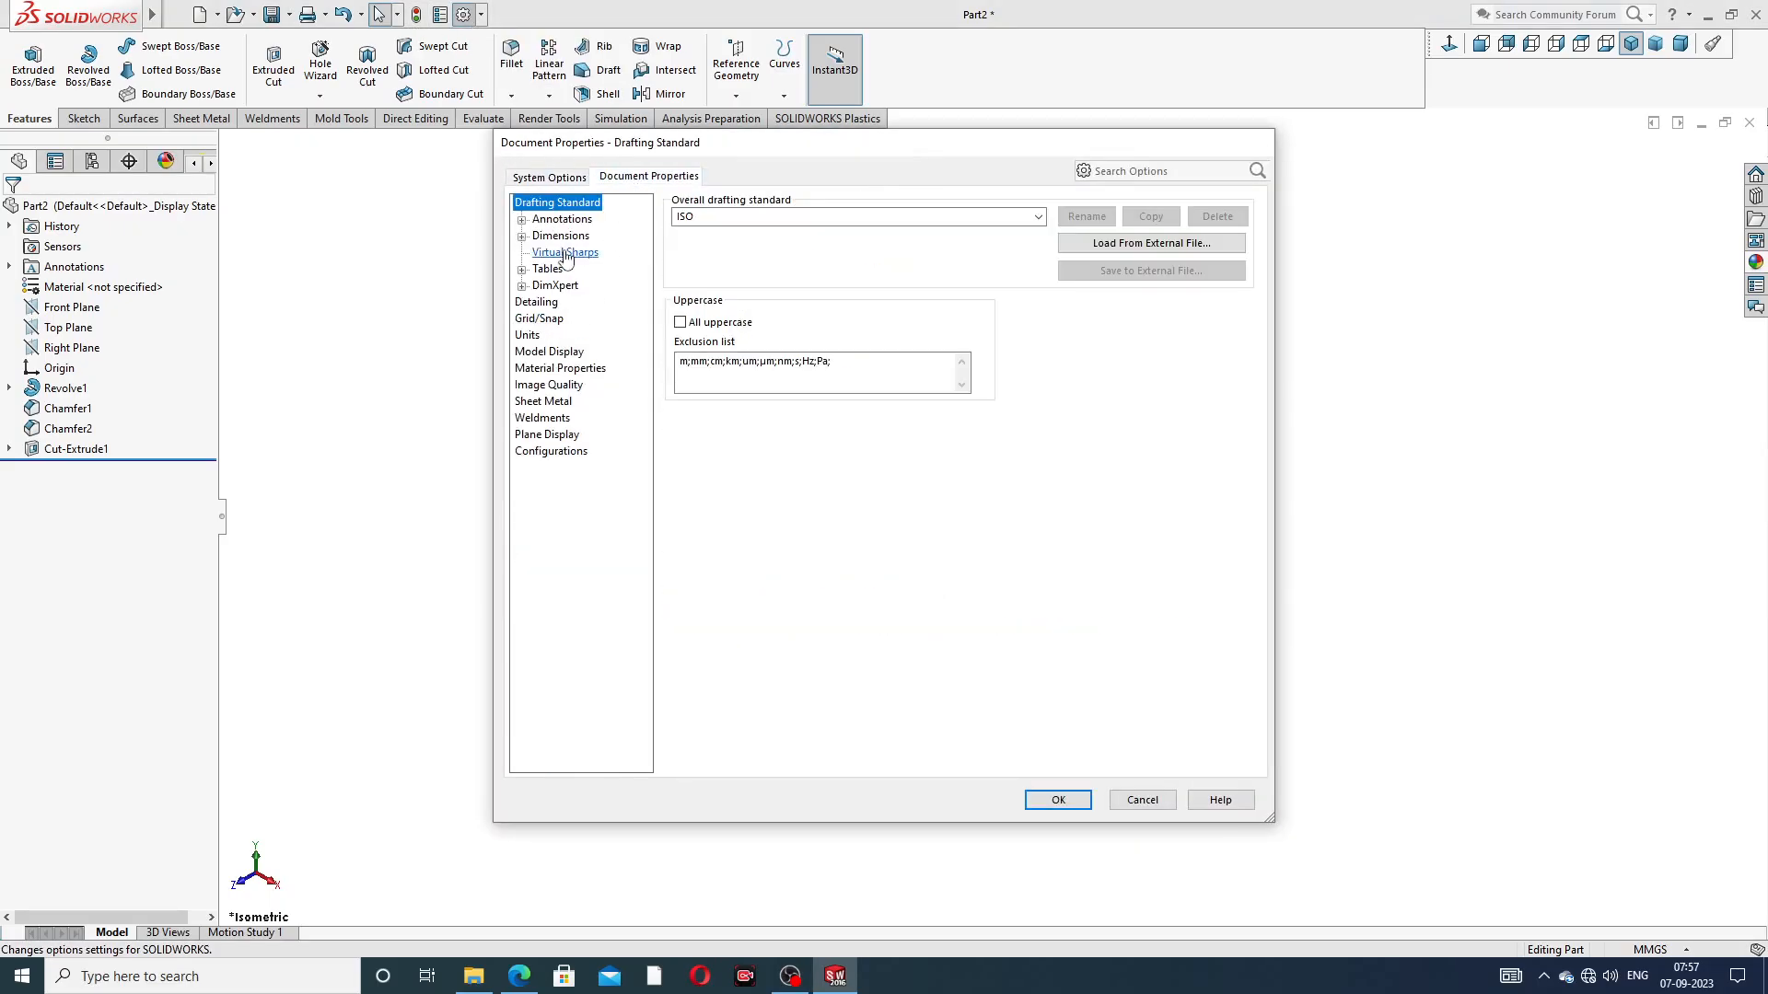
click(536, 302)
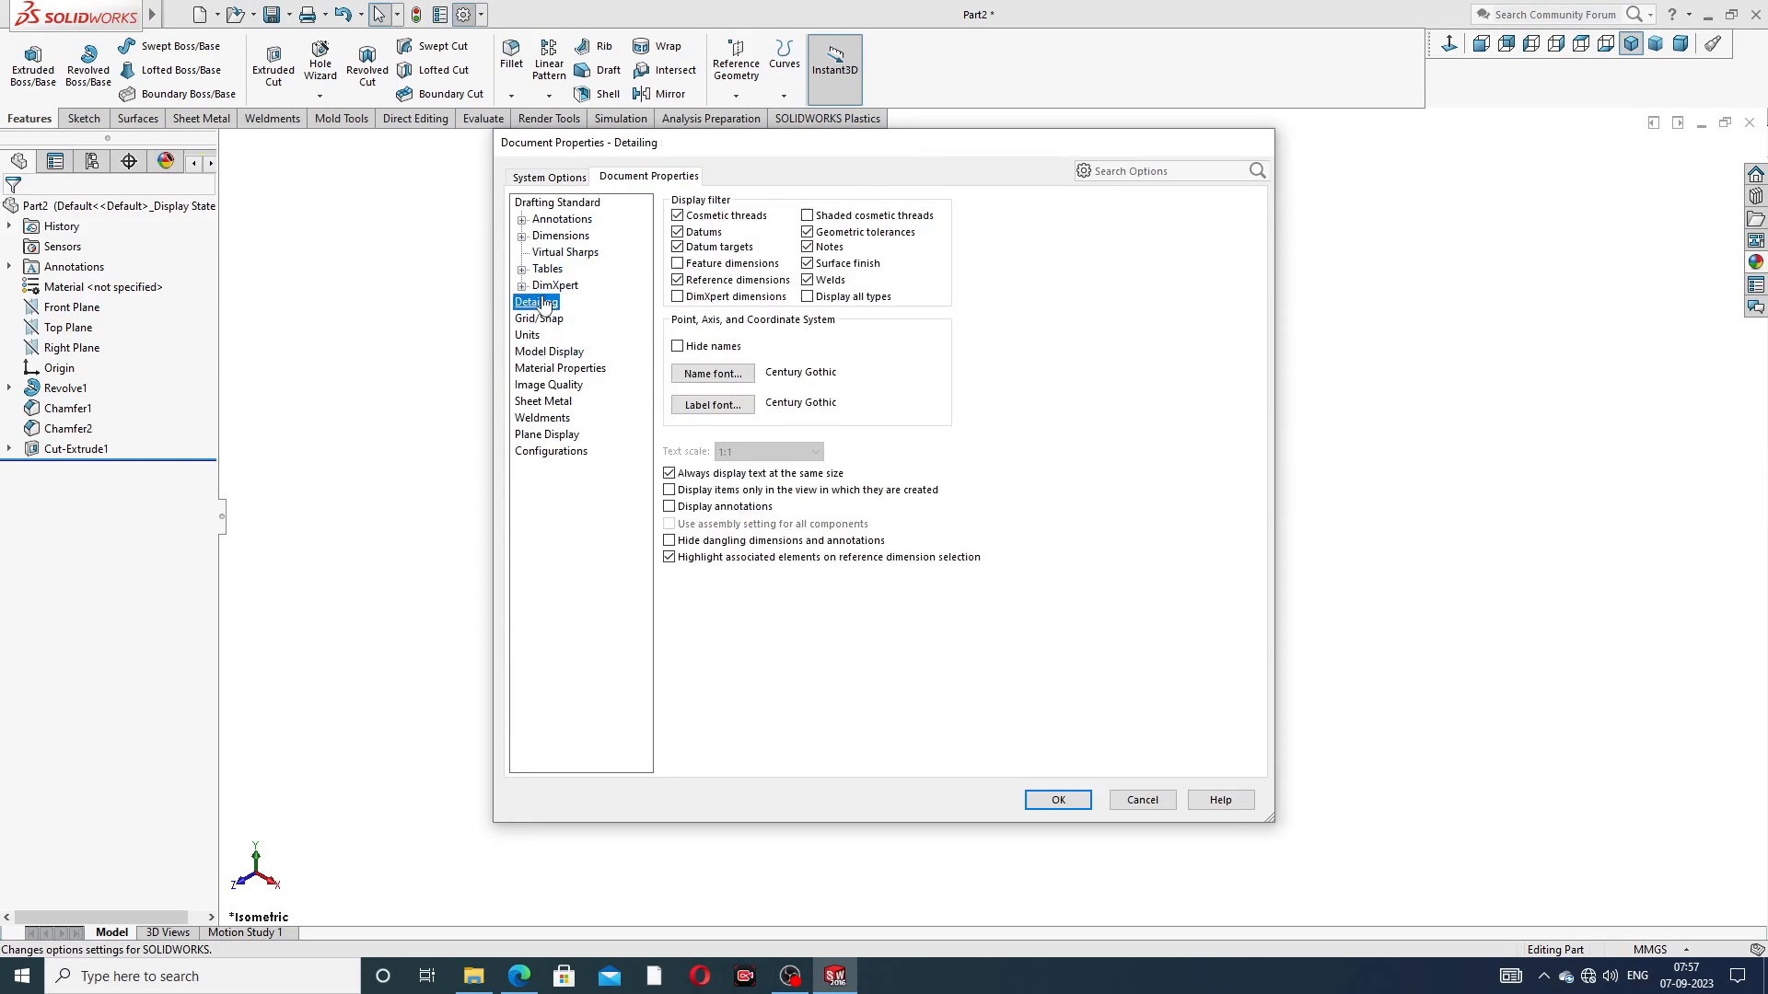
click(814, 219)
click(1059, 801)
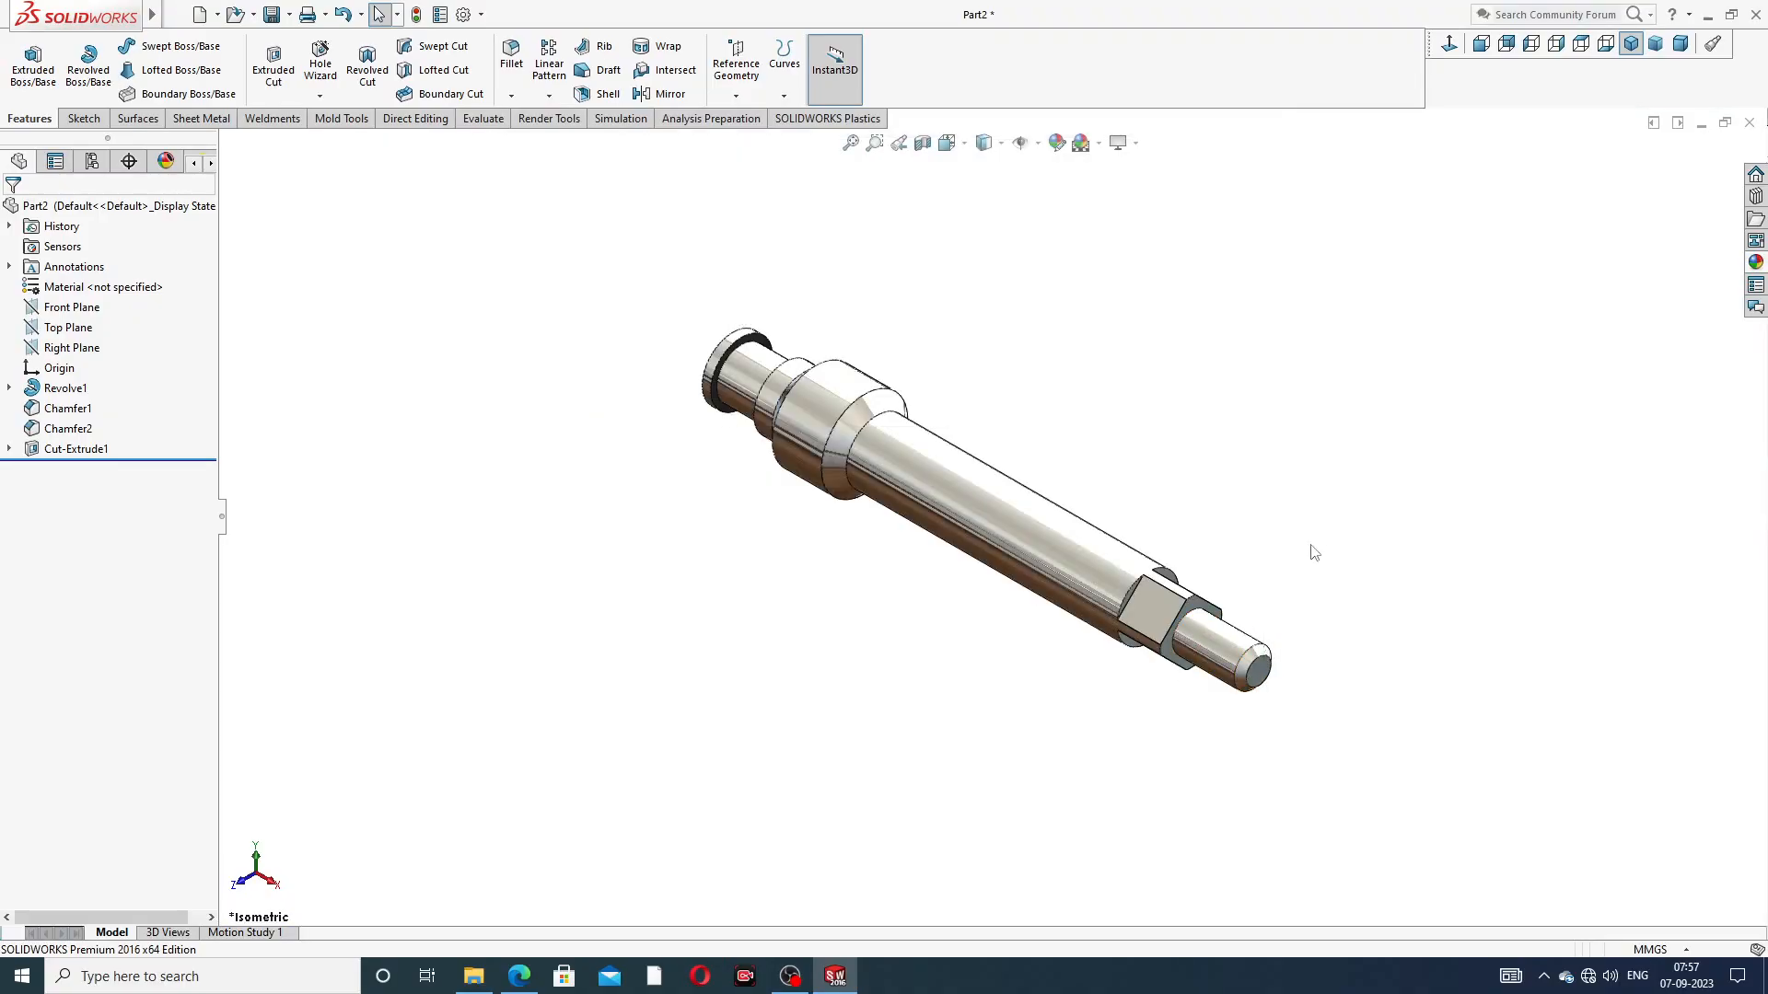
Start a Cosmetic Thread on the circular edge beside the chamfer of the spindle's thin end
middle_drag(1250, 710, 1273, 626)
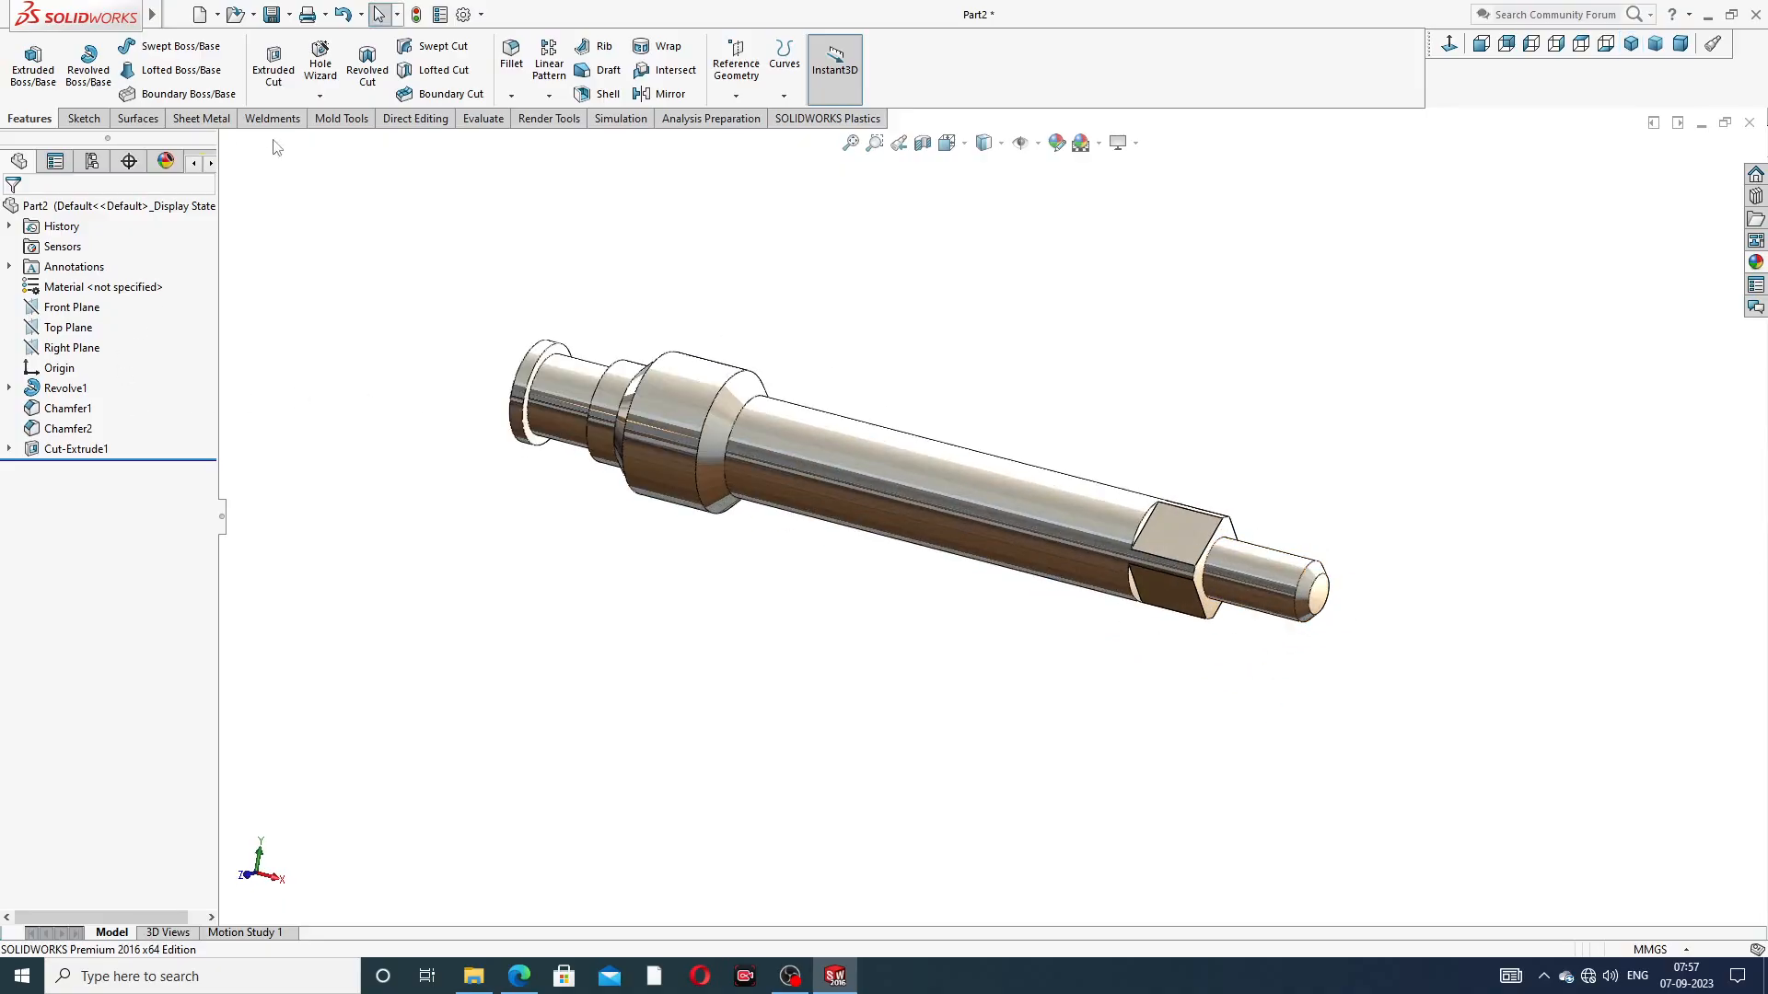
click(319, 95)
mouse_move(152, 14)
click(209, 15)
mouse_move(287, 14)
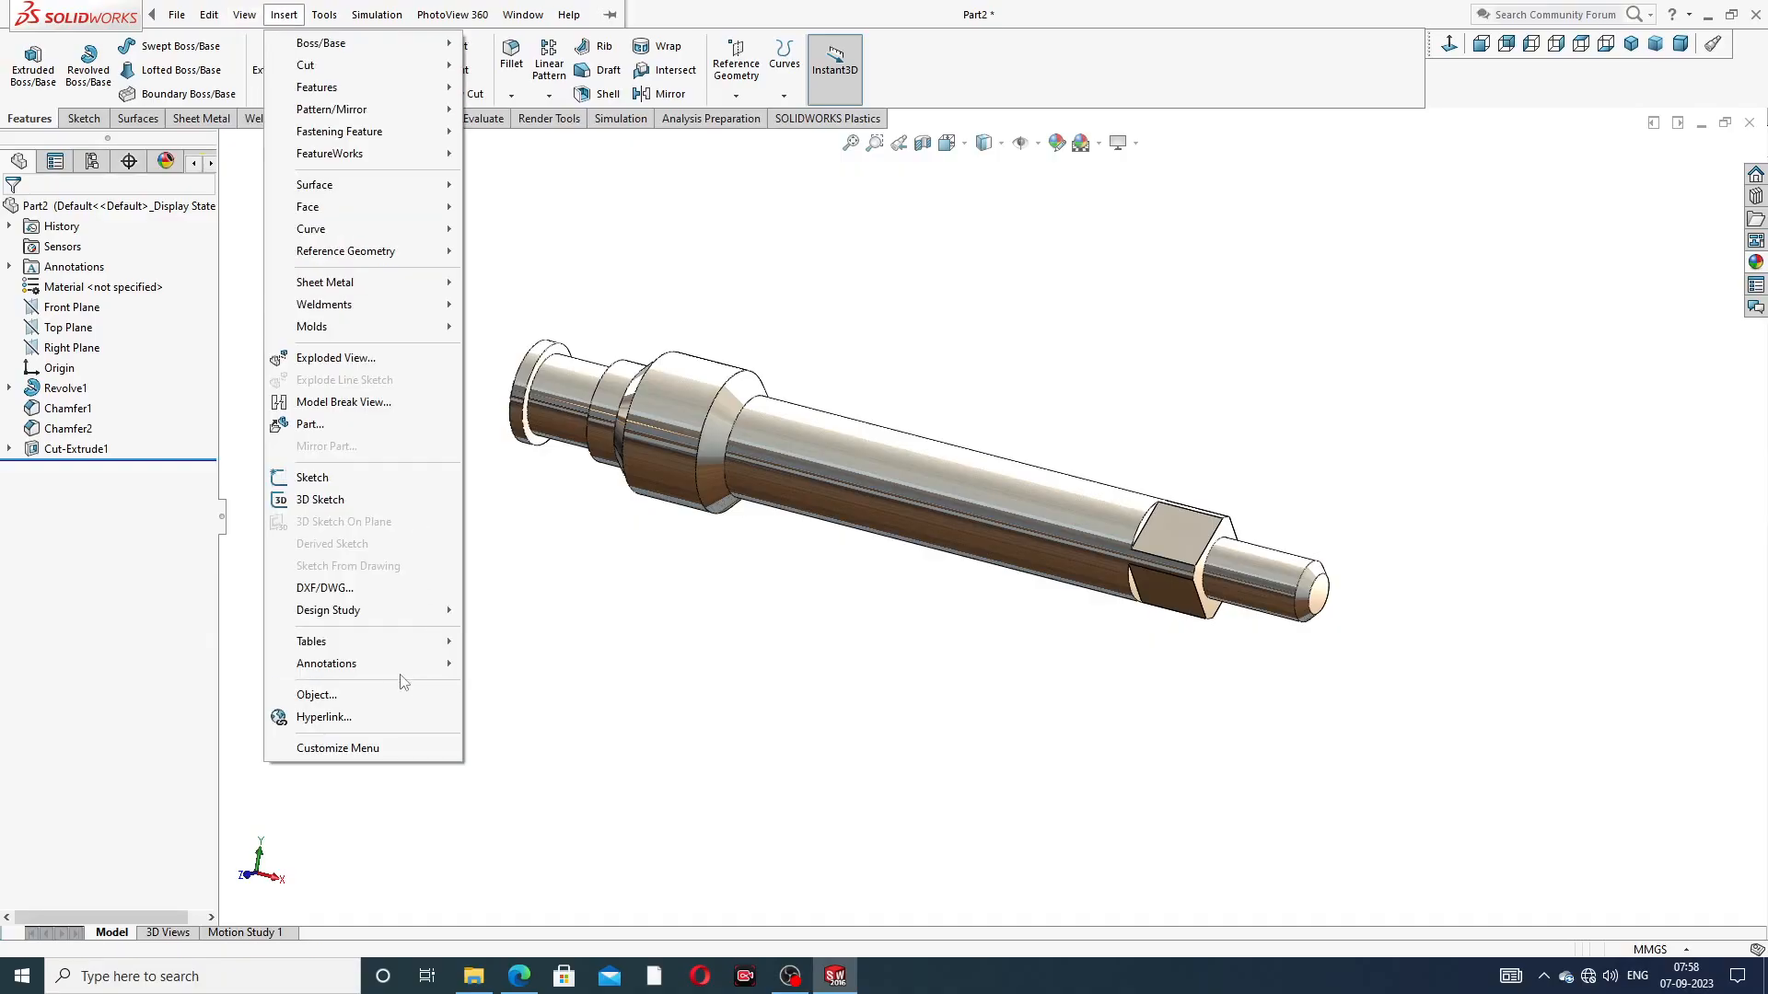
mouse_move(384, 674)
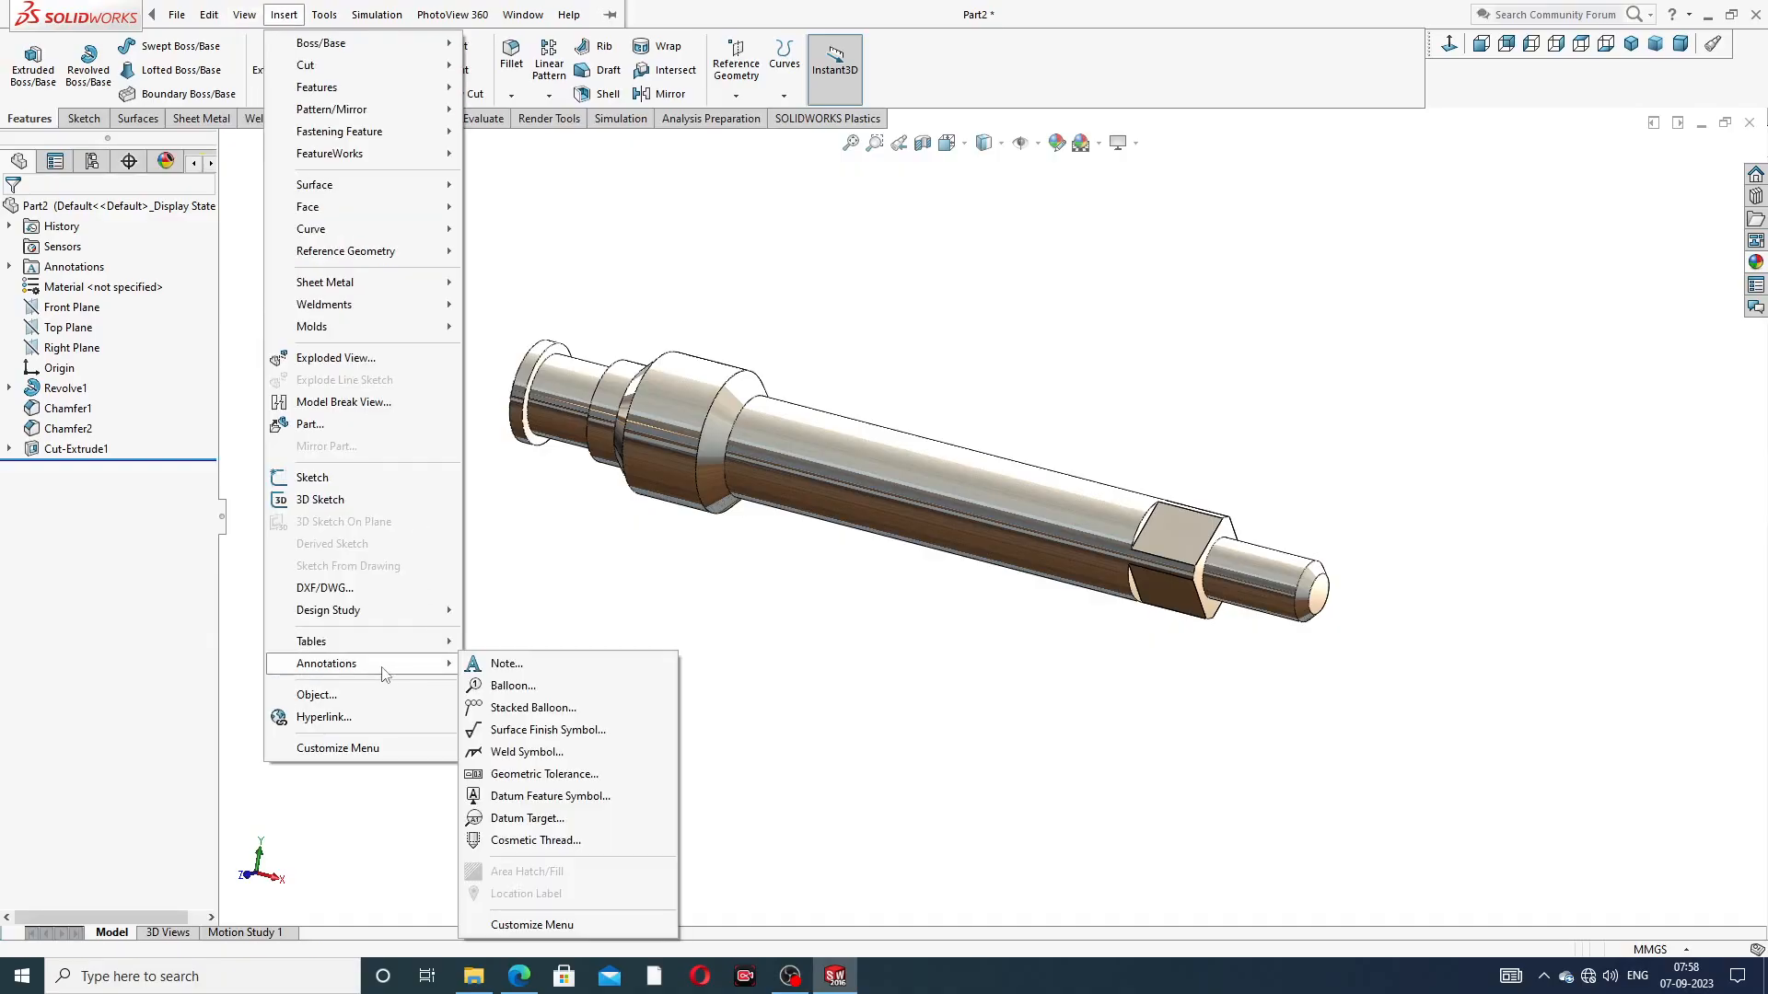
click(540, 842)
middle_drag(1186, 604, 1282, 578)
scroll(1317, 590, up, 3)
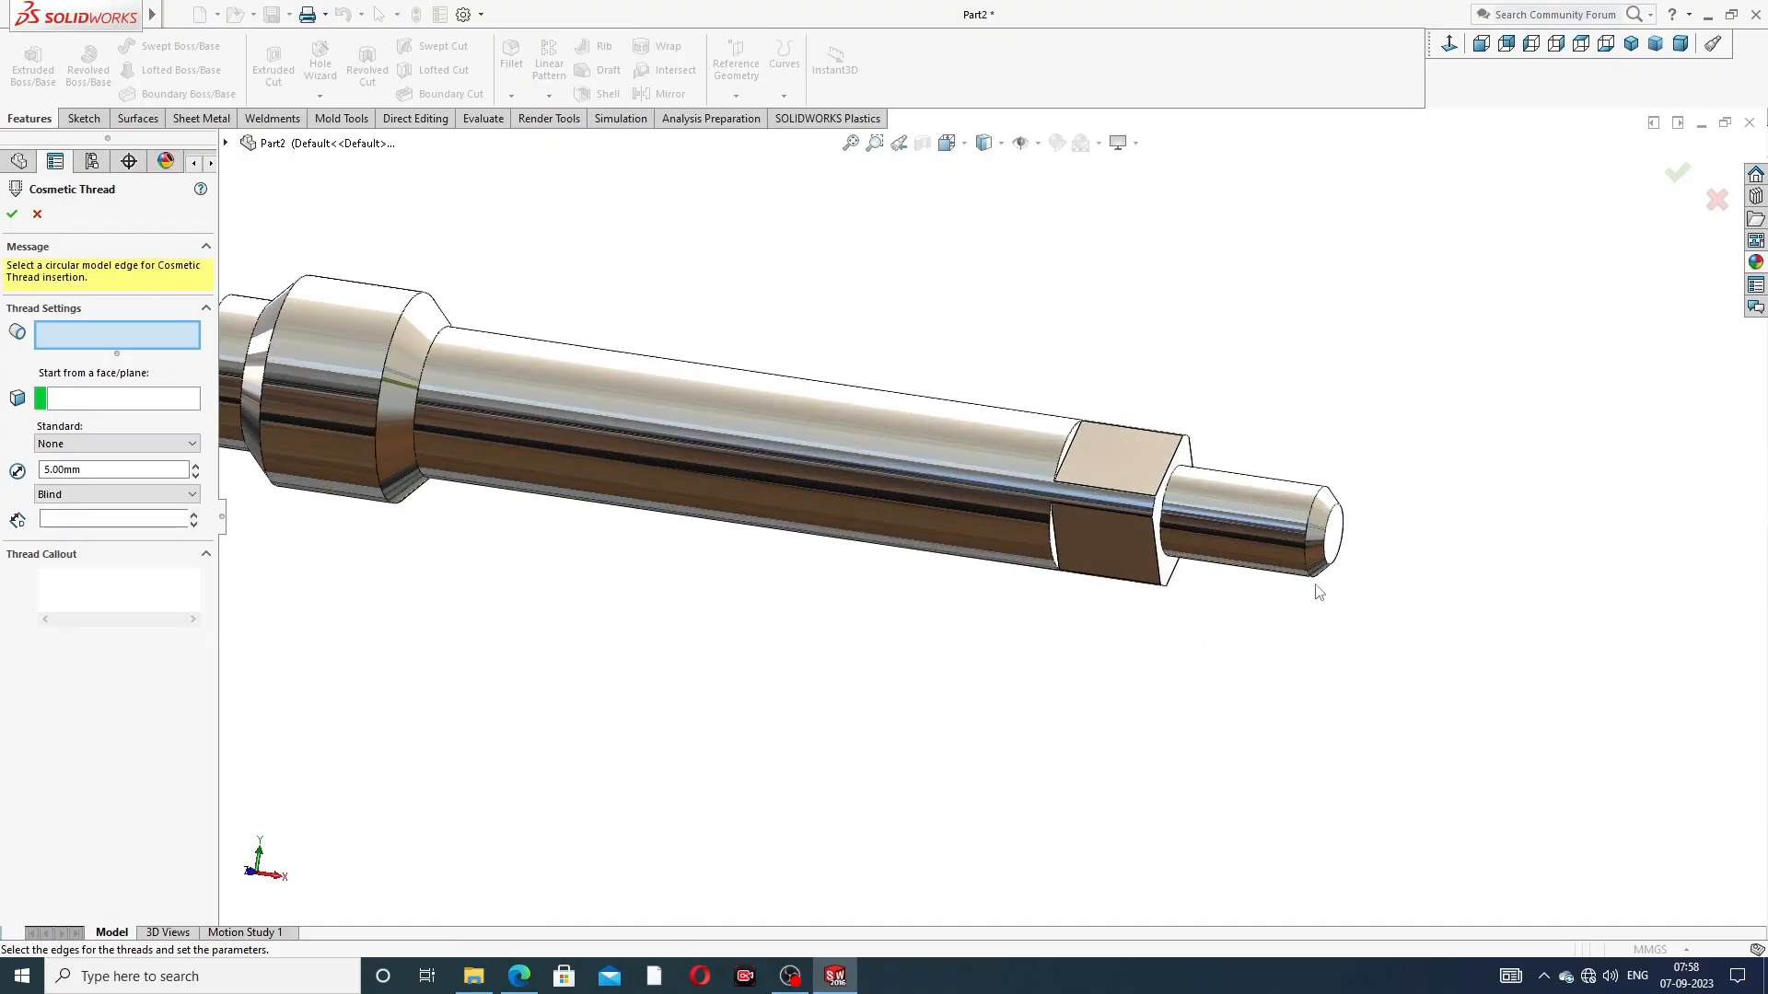
click(1314, 516)
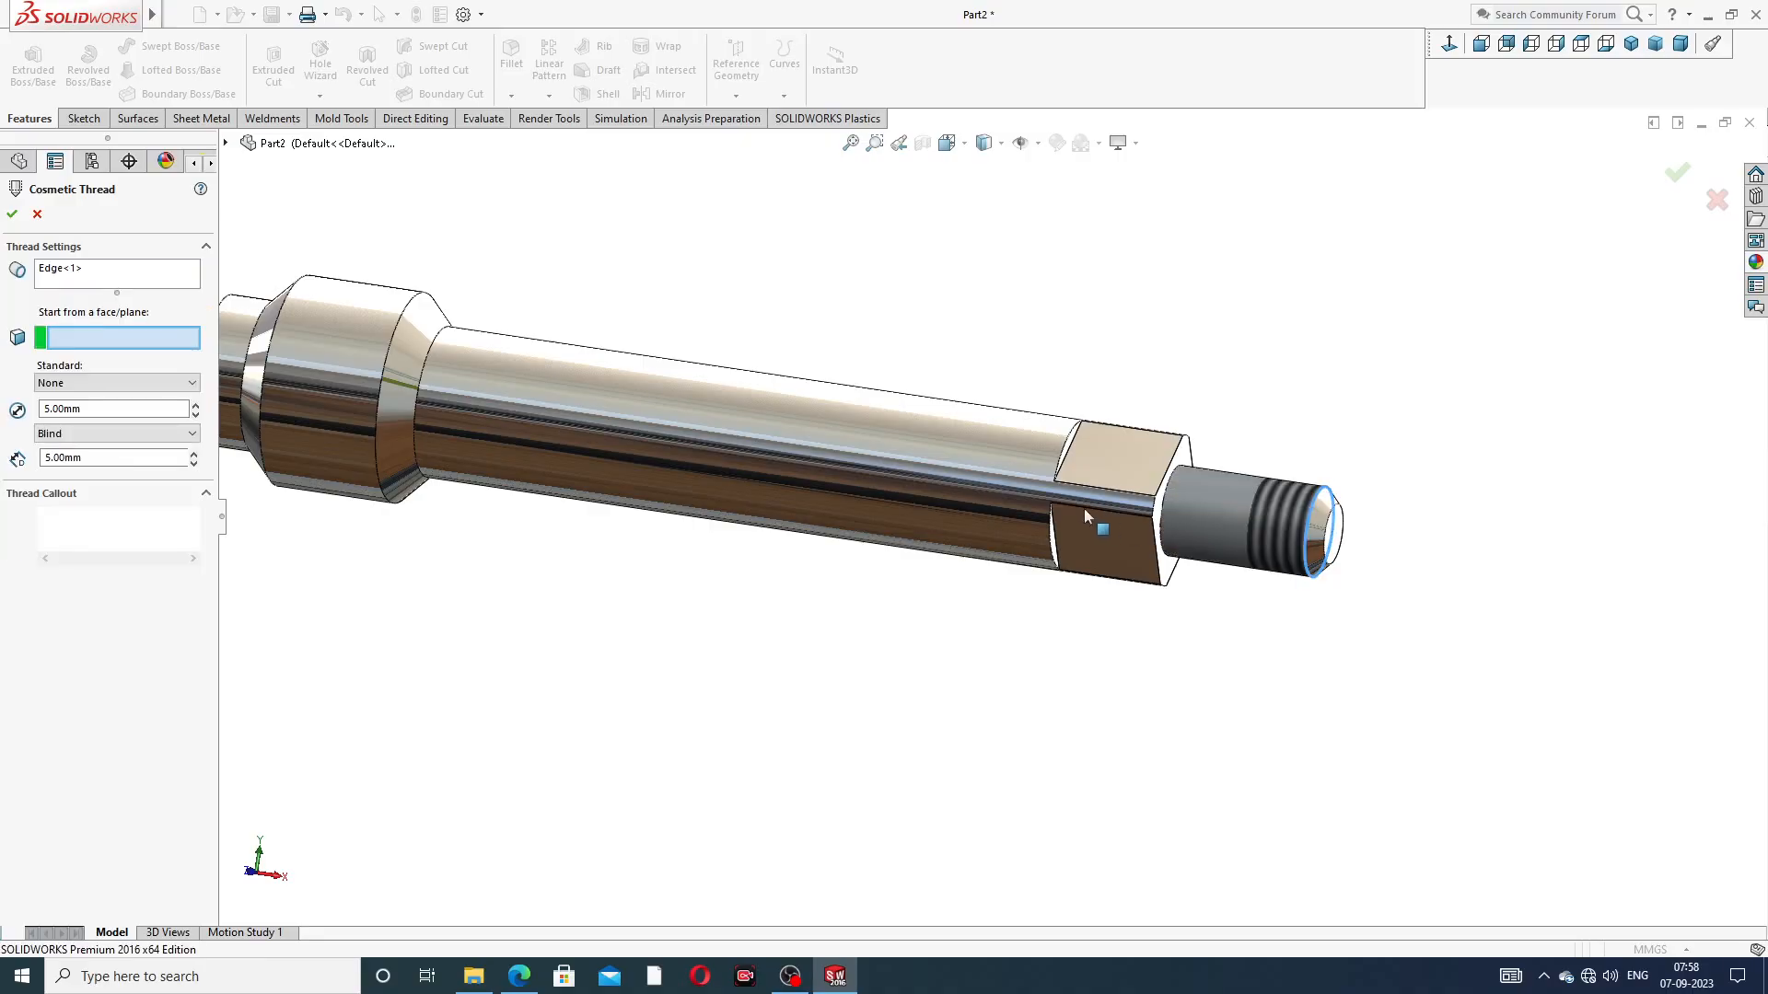
Try to set the cosmetic thread's diameter to 6 mm with the Blind end condition
click(83, 409)
text(6)
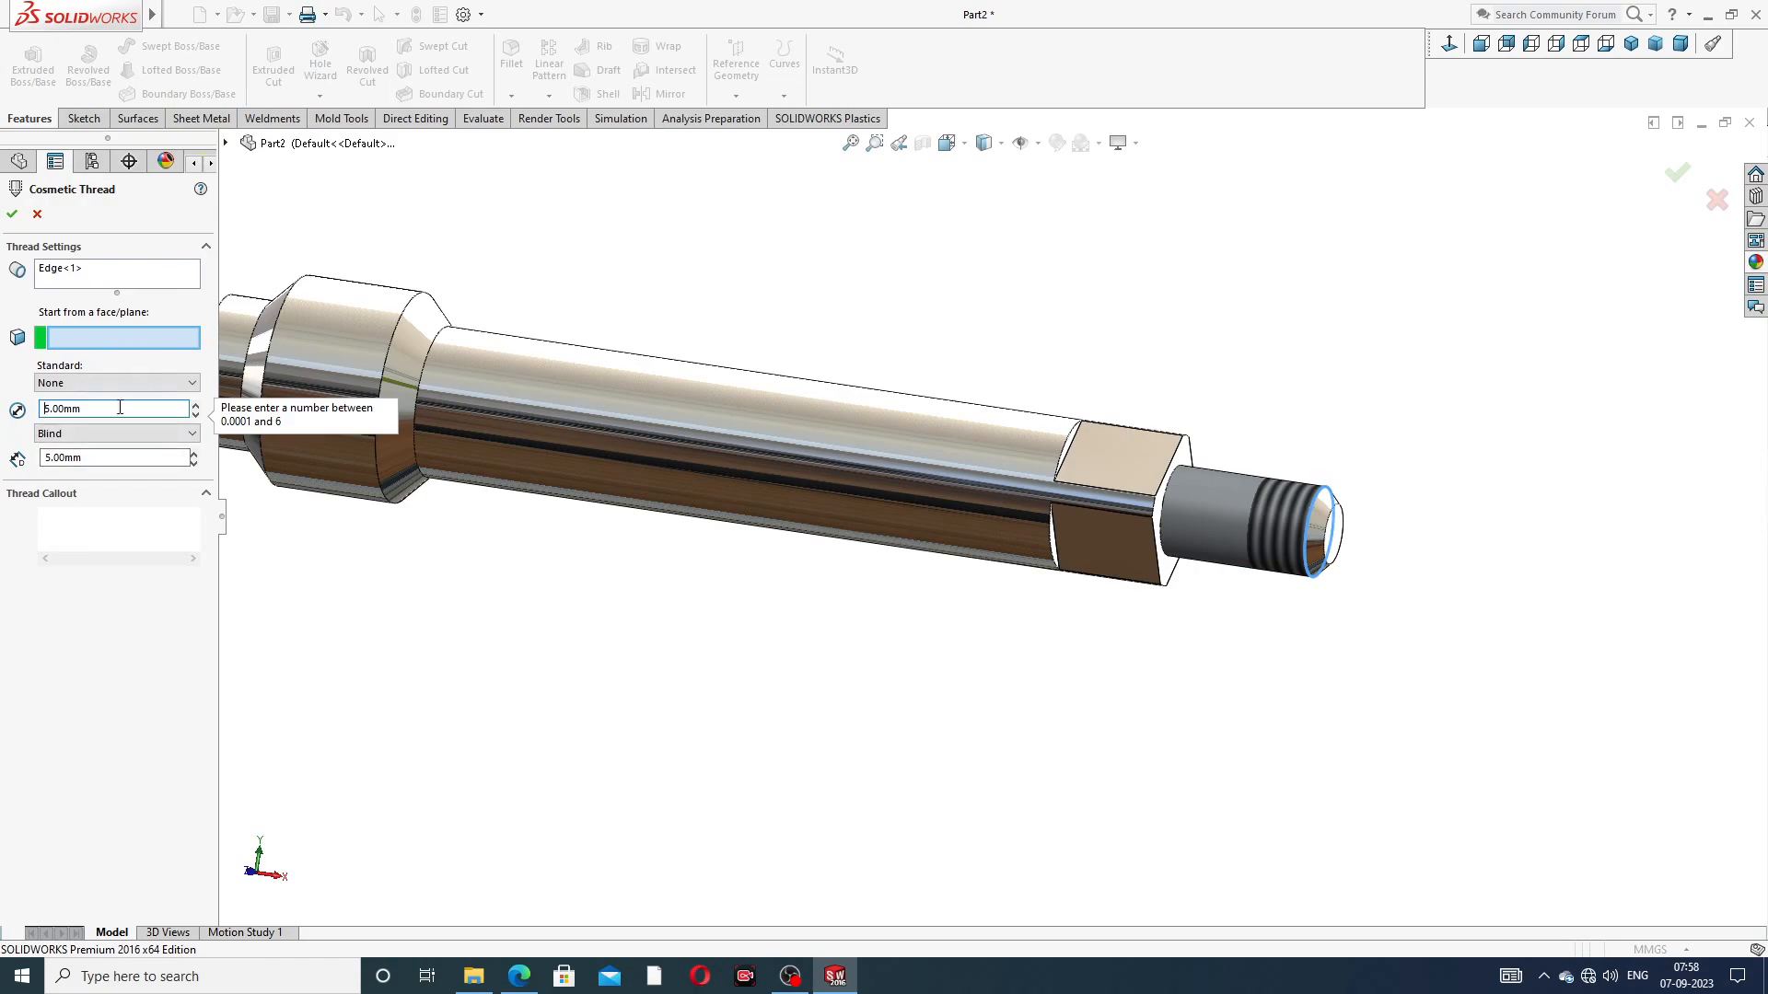
click(77, 434)
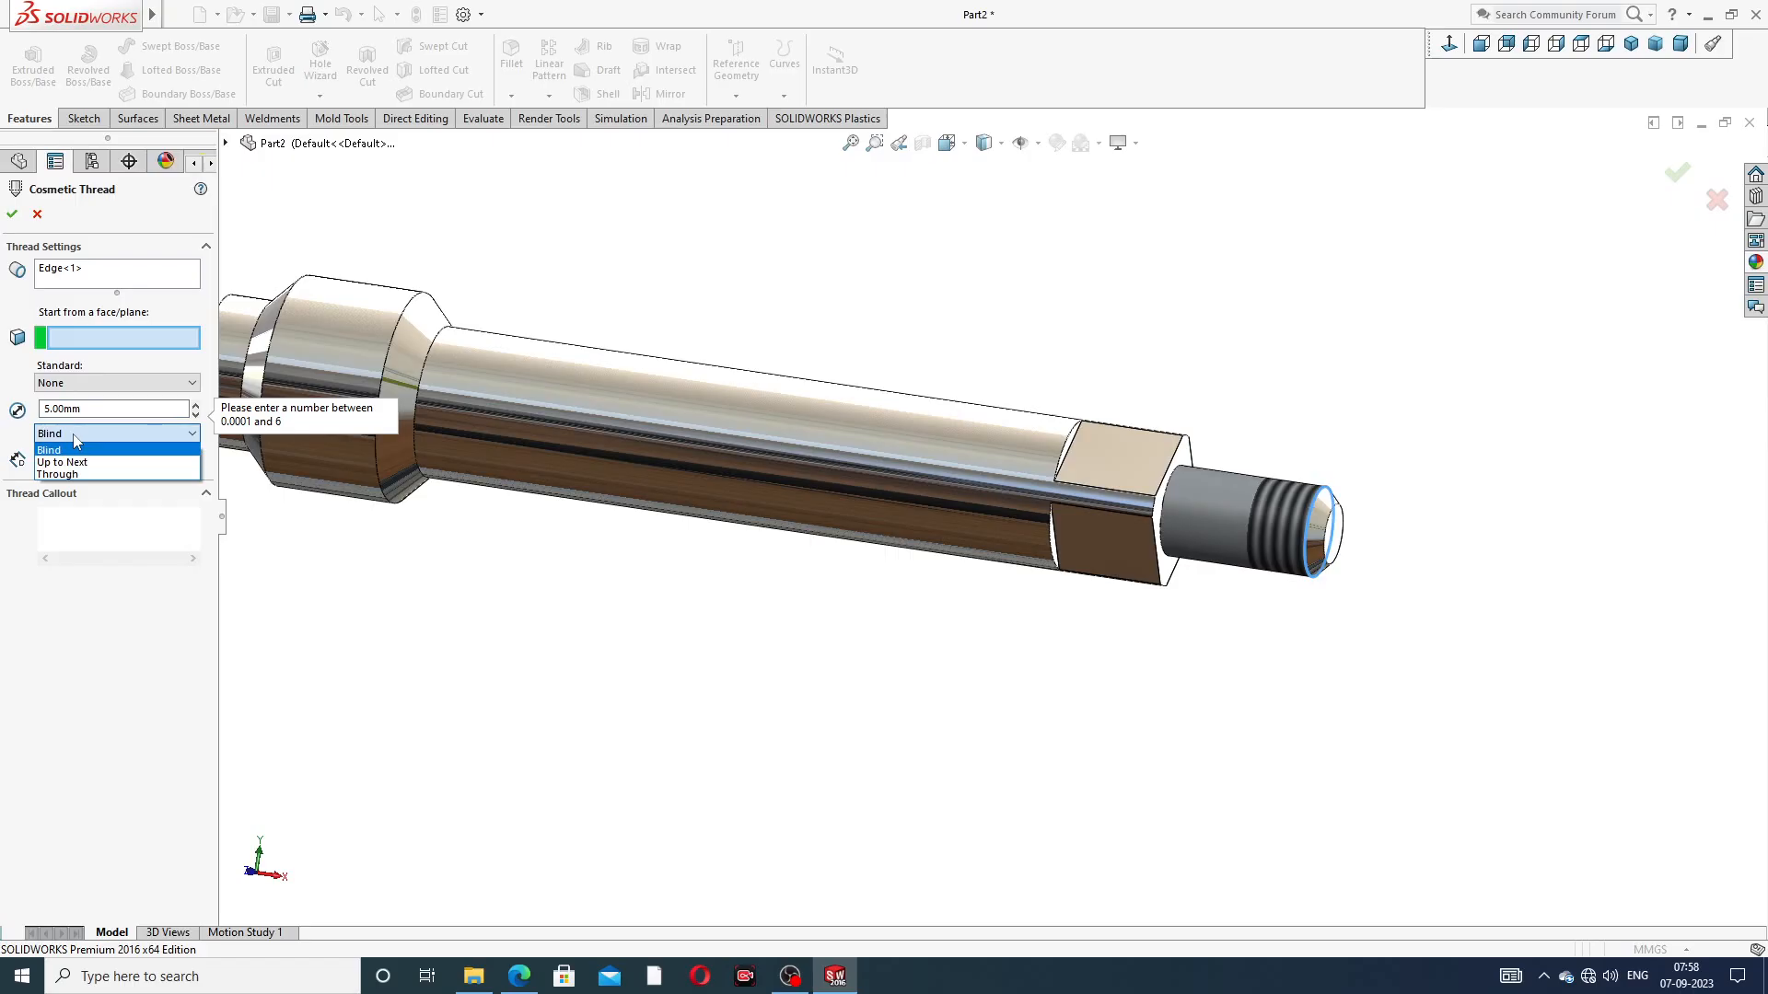
click(76, 448)
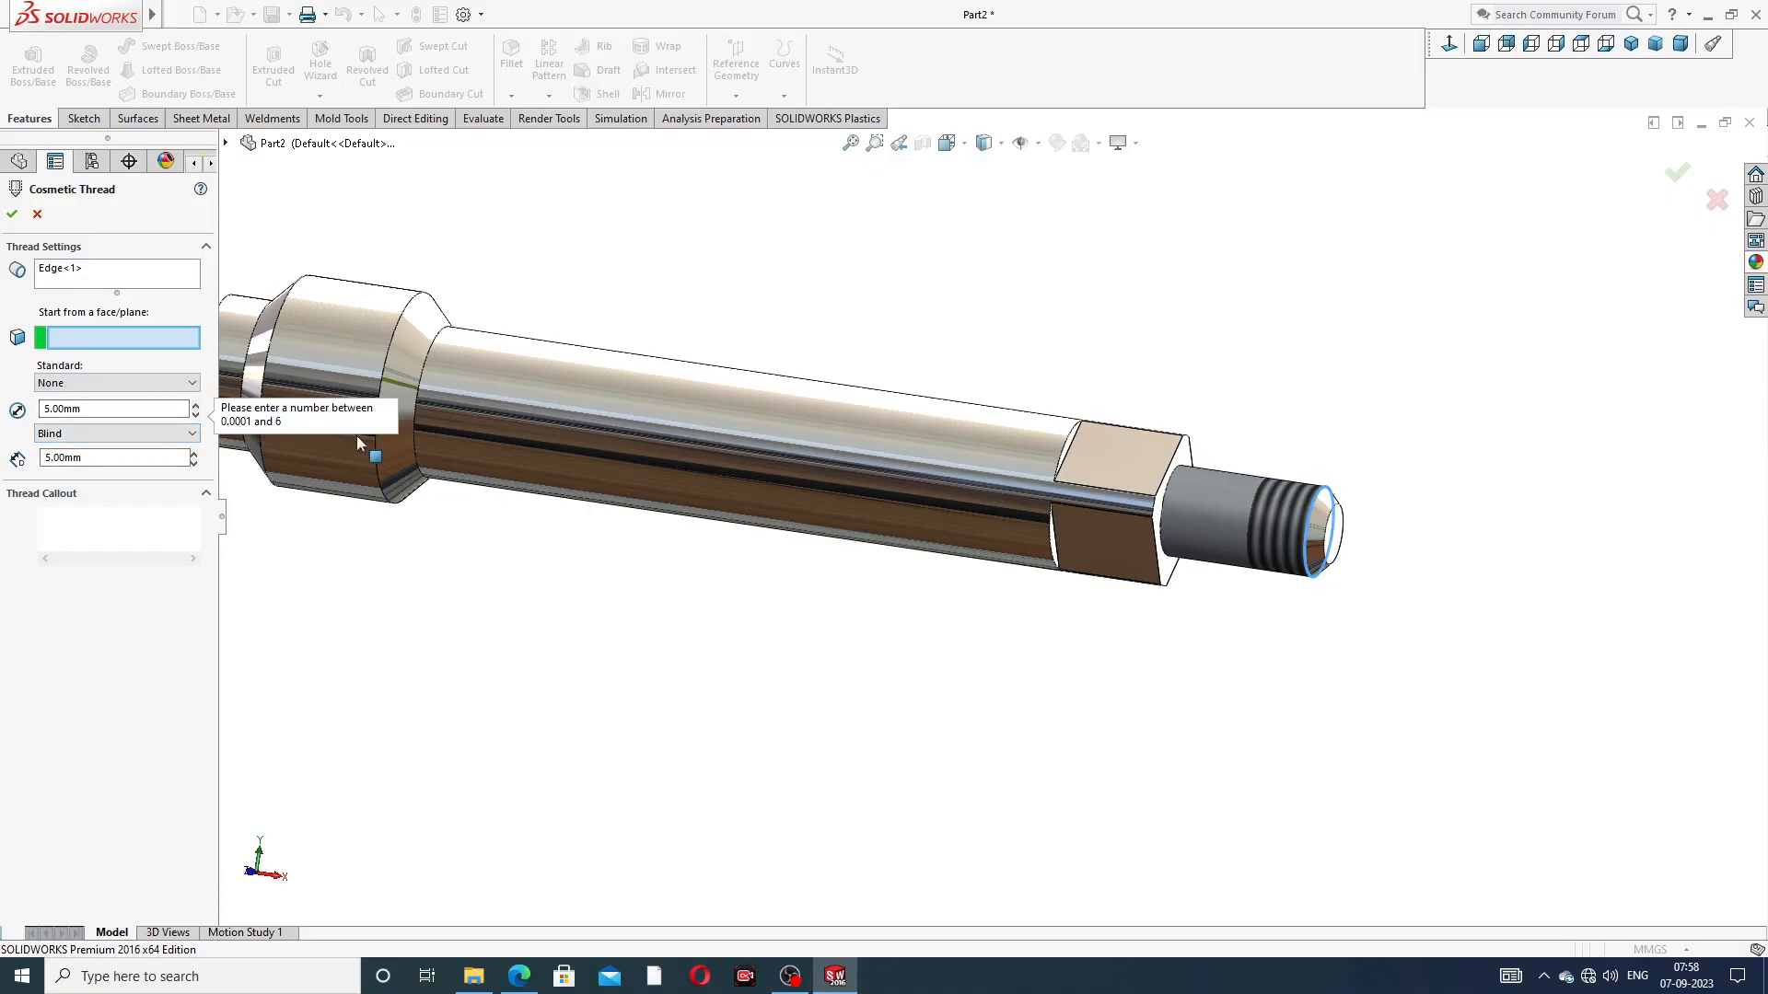
Set the cosmetic thread's diameter to 5.5 mm, choose the spindle's flat end face as its start, and accept it
click(92, 412)
double_click(92, 411)
text(5.5)
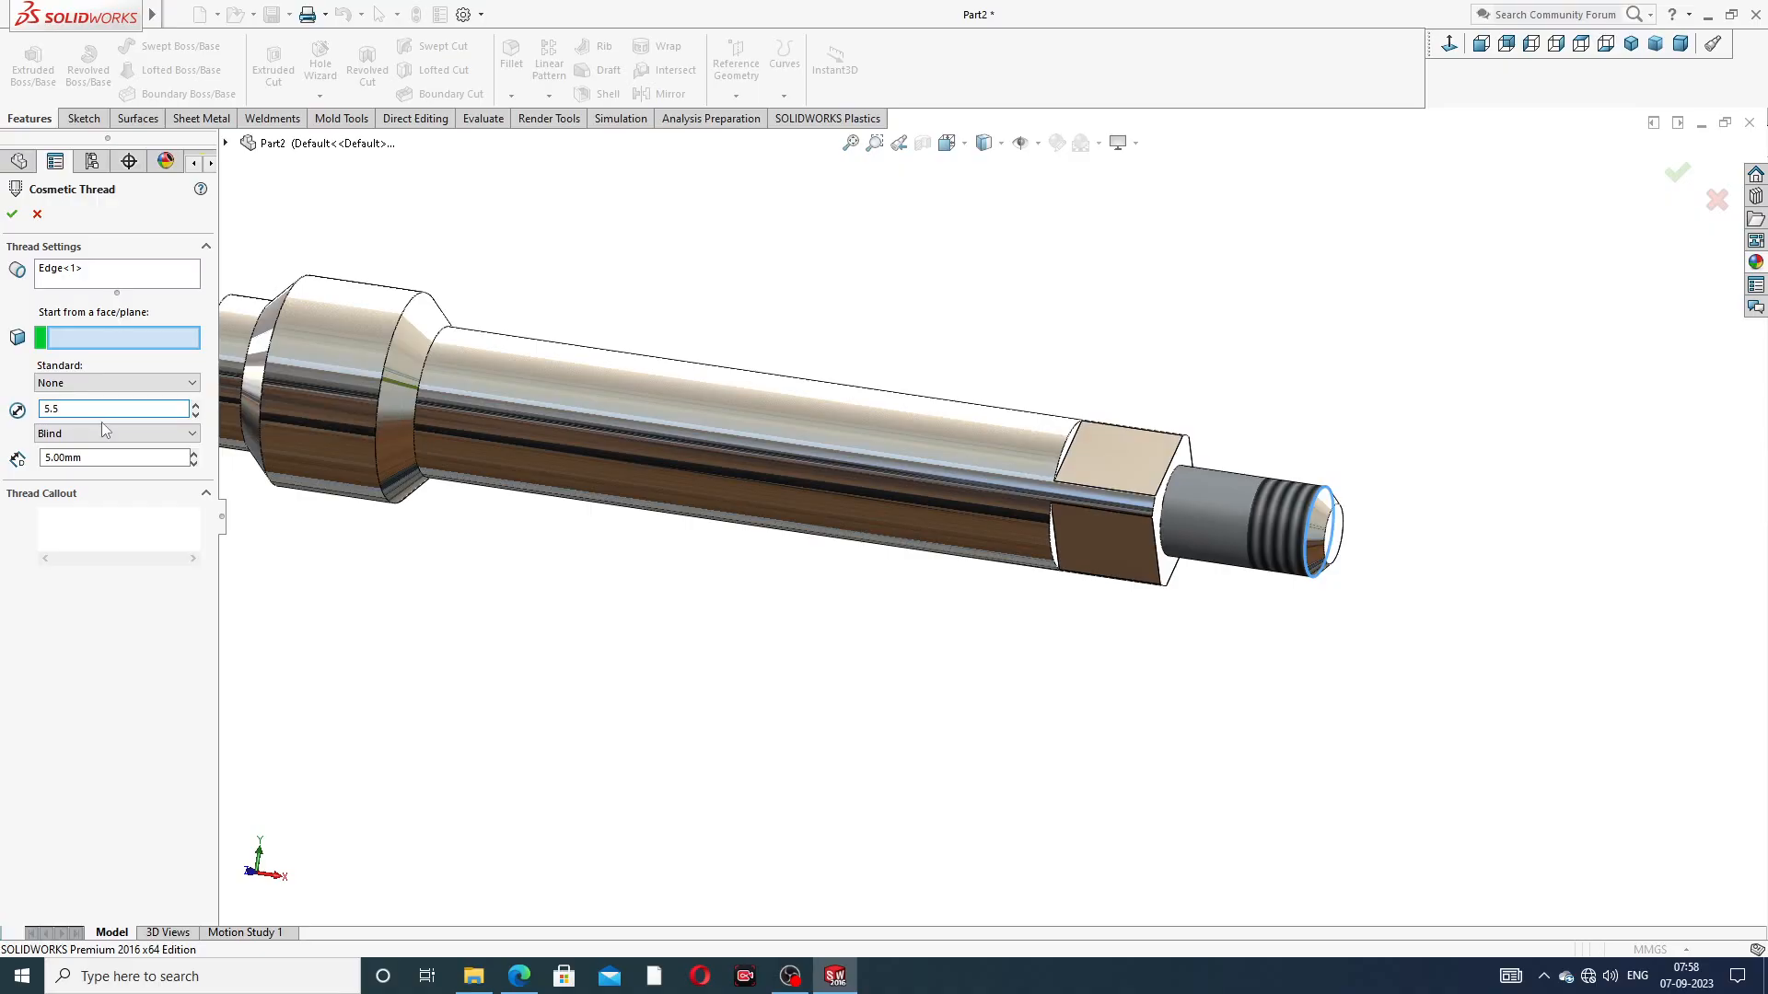
mouse_move(1333, 473)
middle_down()
mouse_move(1304, 401)
mouse_move(1334, 481)
middle_up()
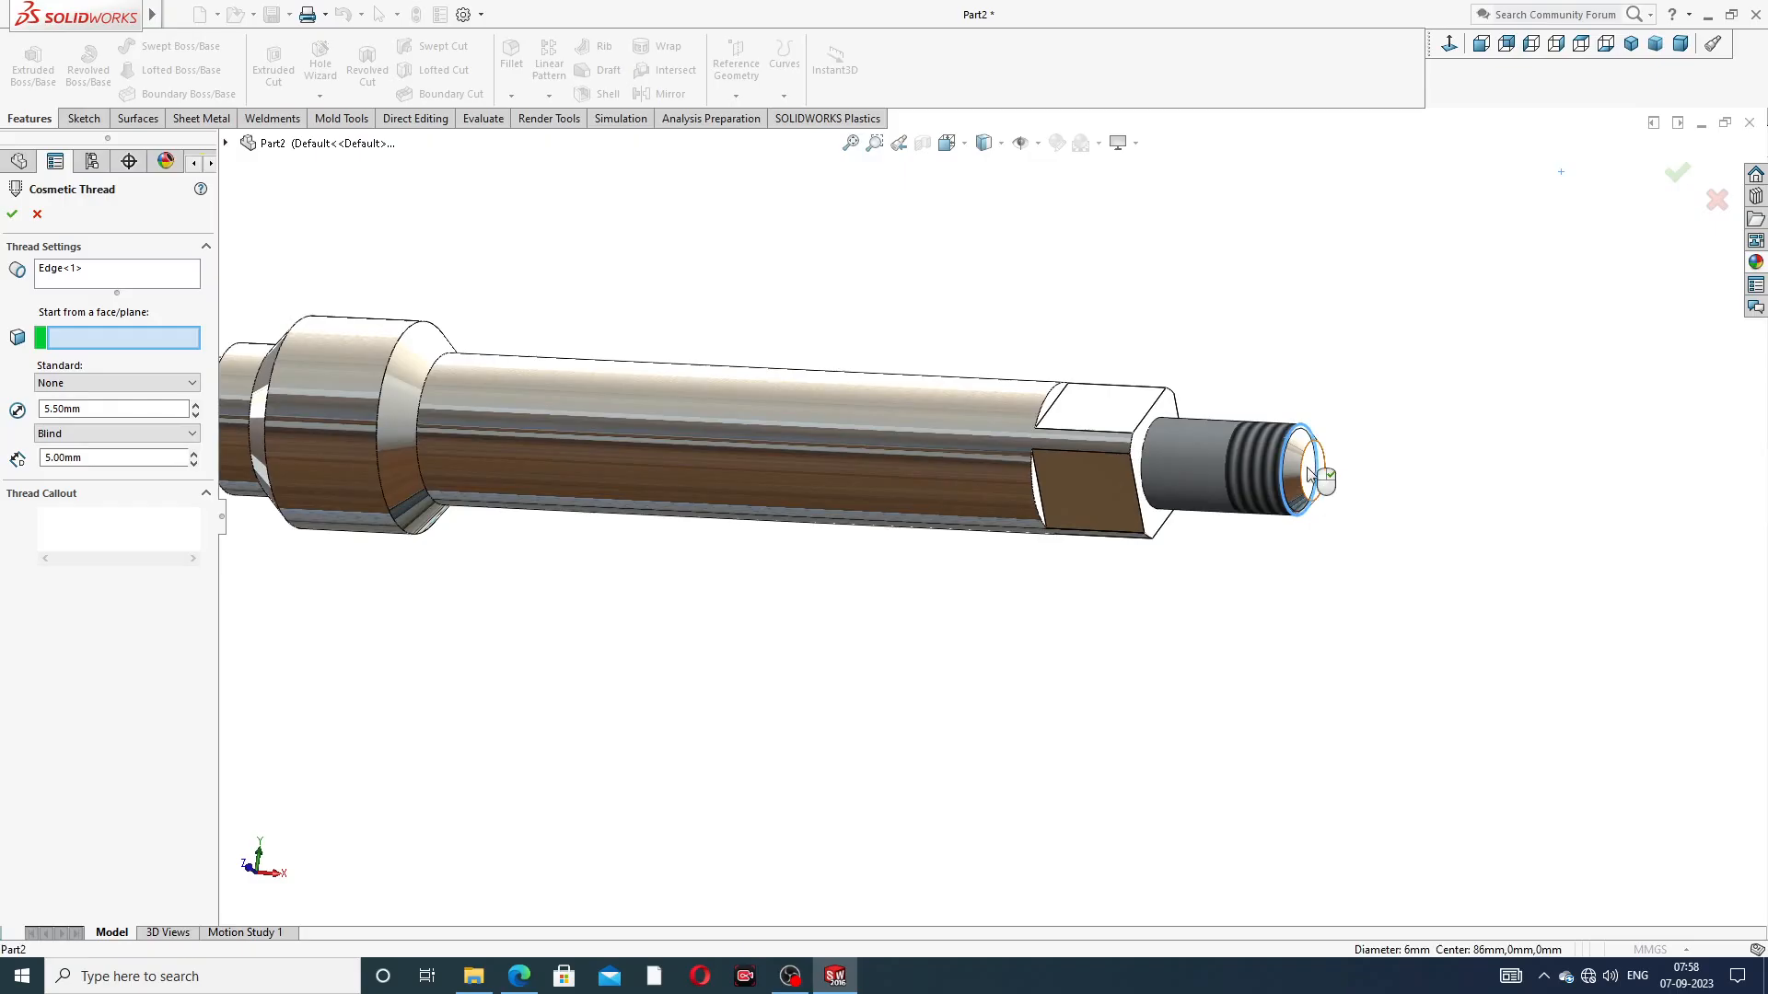
click(1309, 474)
scroll(1213, 455, down, 1)
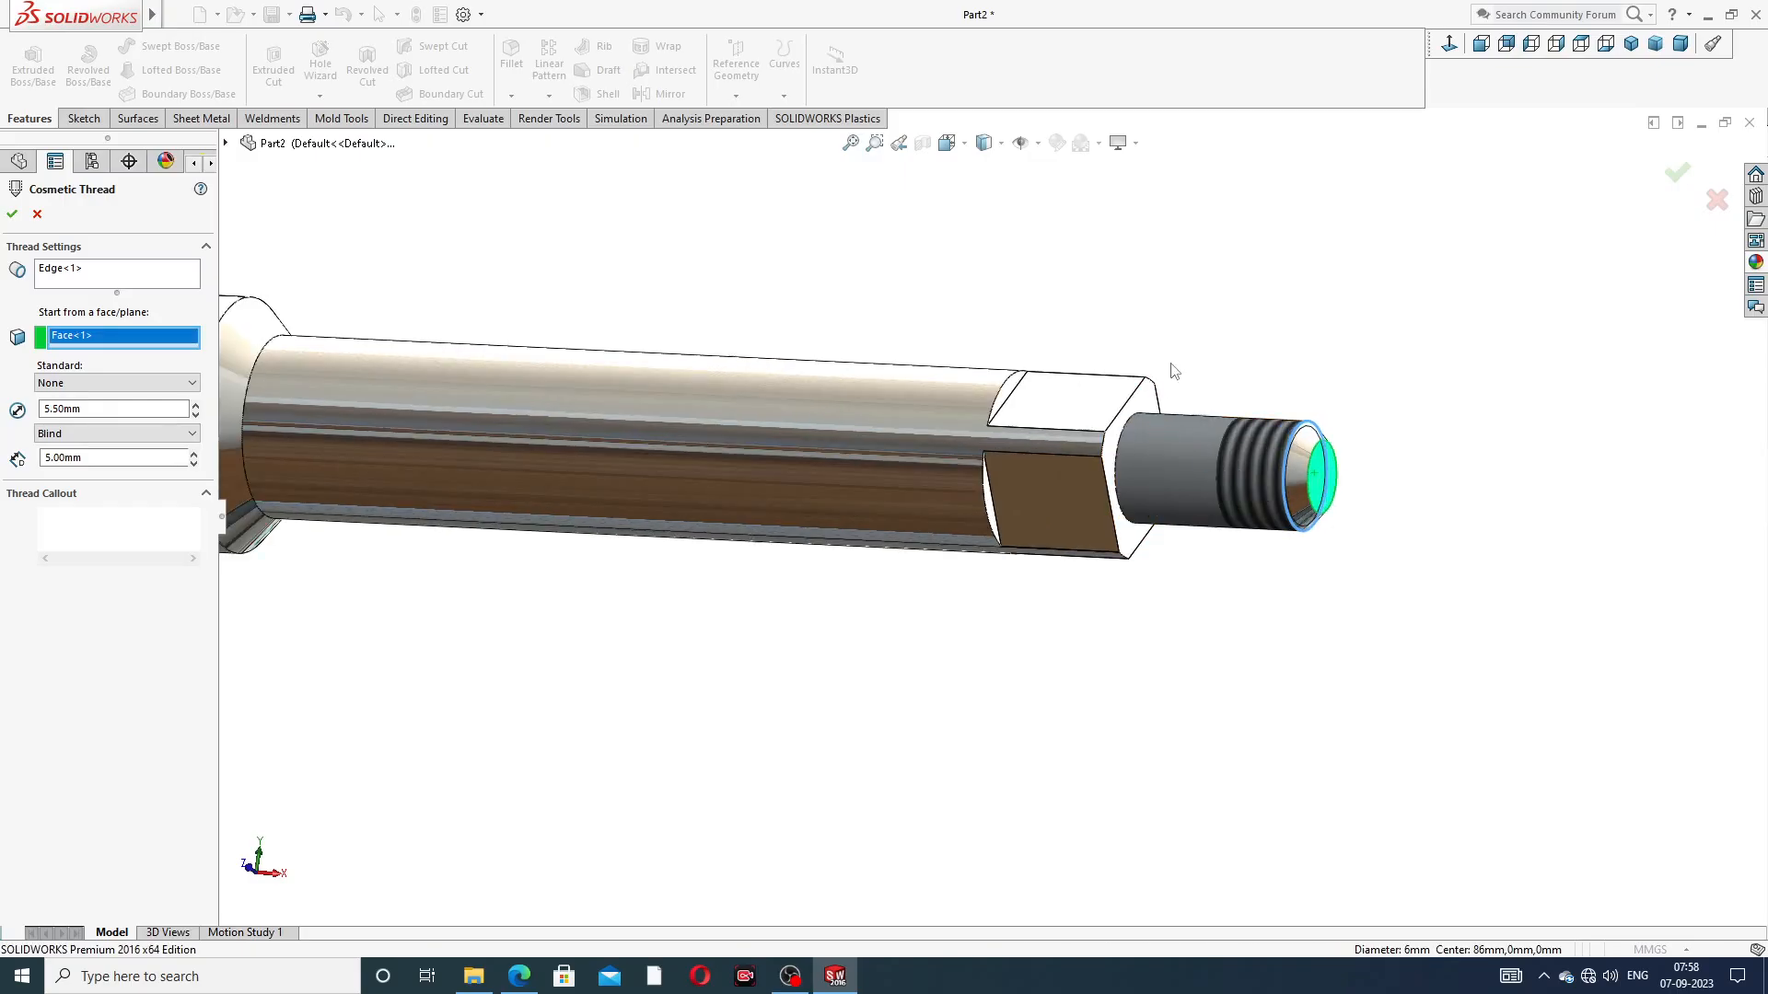
mouse_move(1168, 435)
middle_down()
mouse_move(1113, 421)
mouse_move(1158, 429)
middle_up()
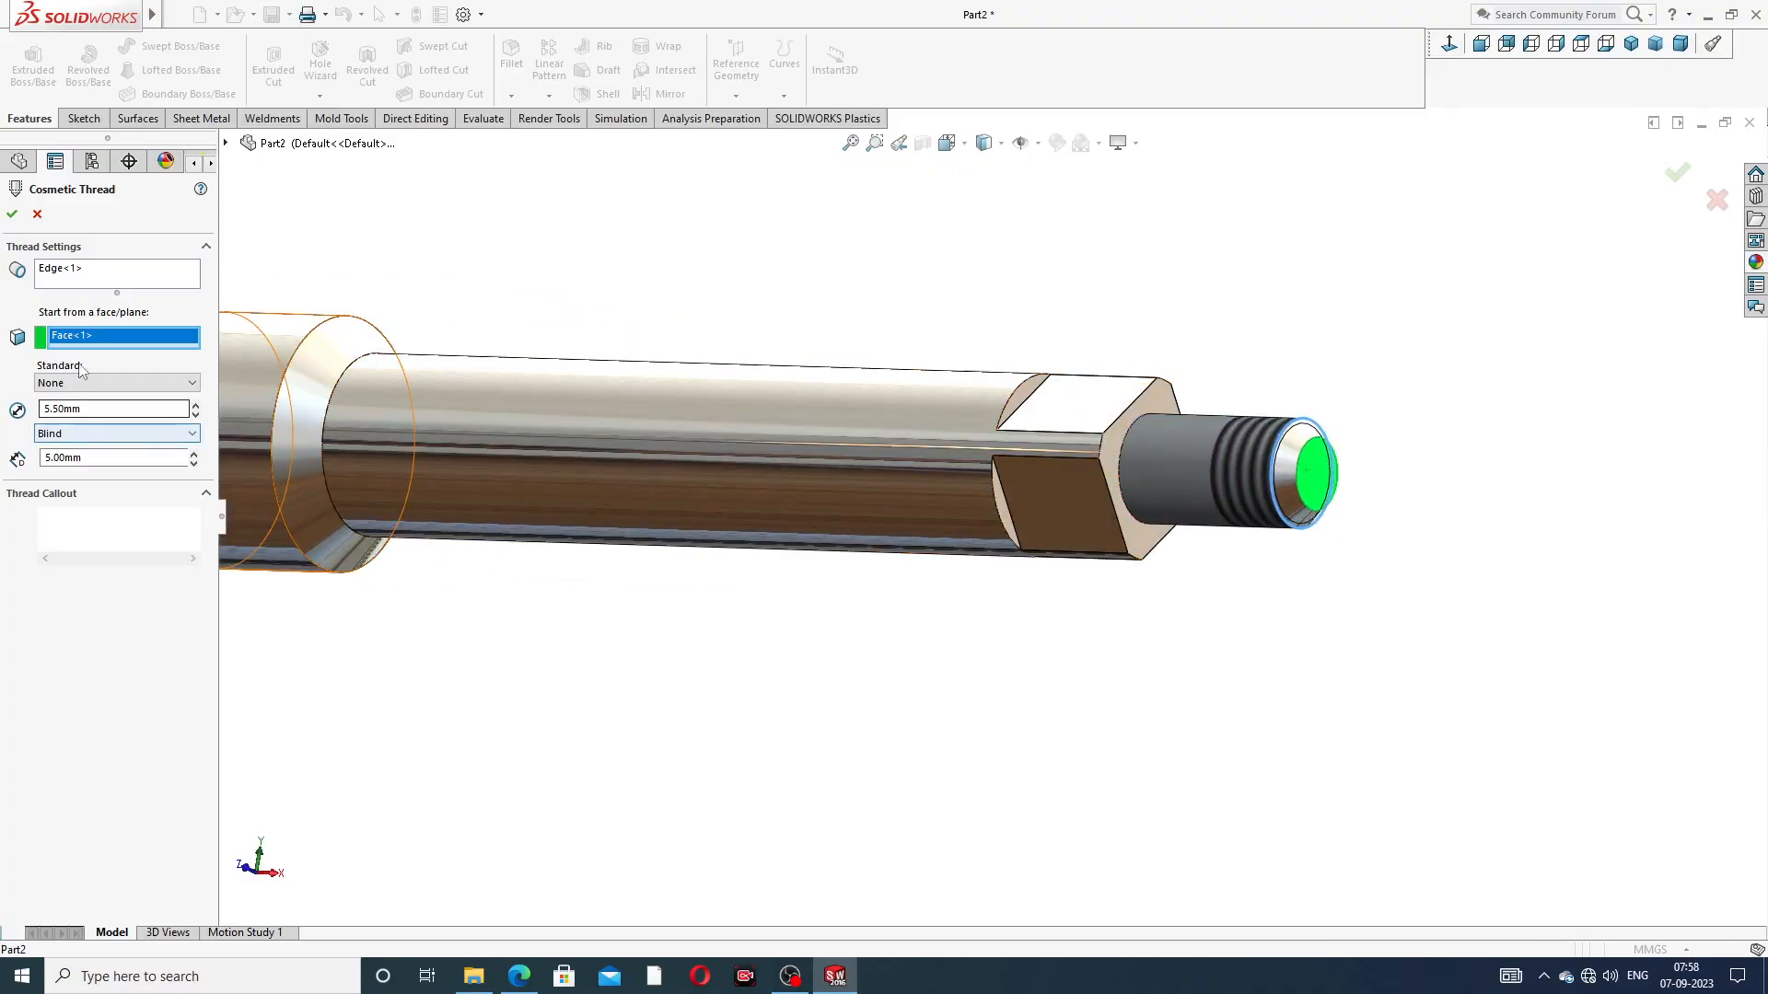
click(12, 214)
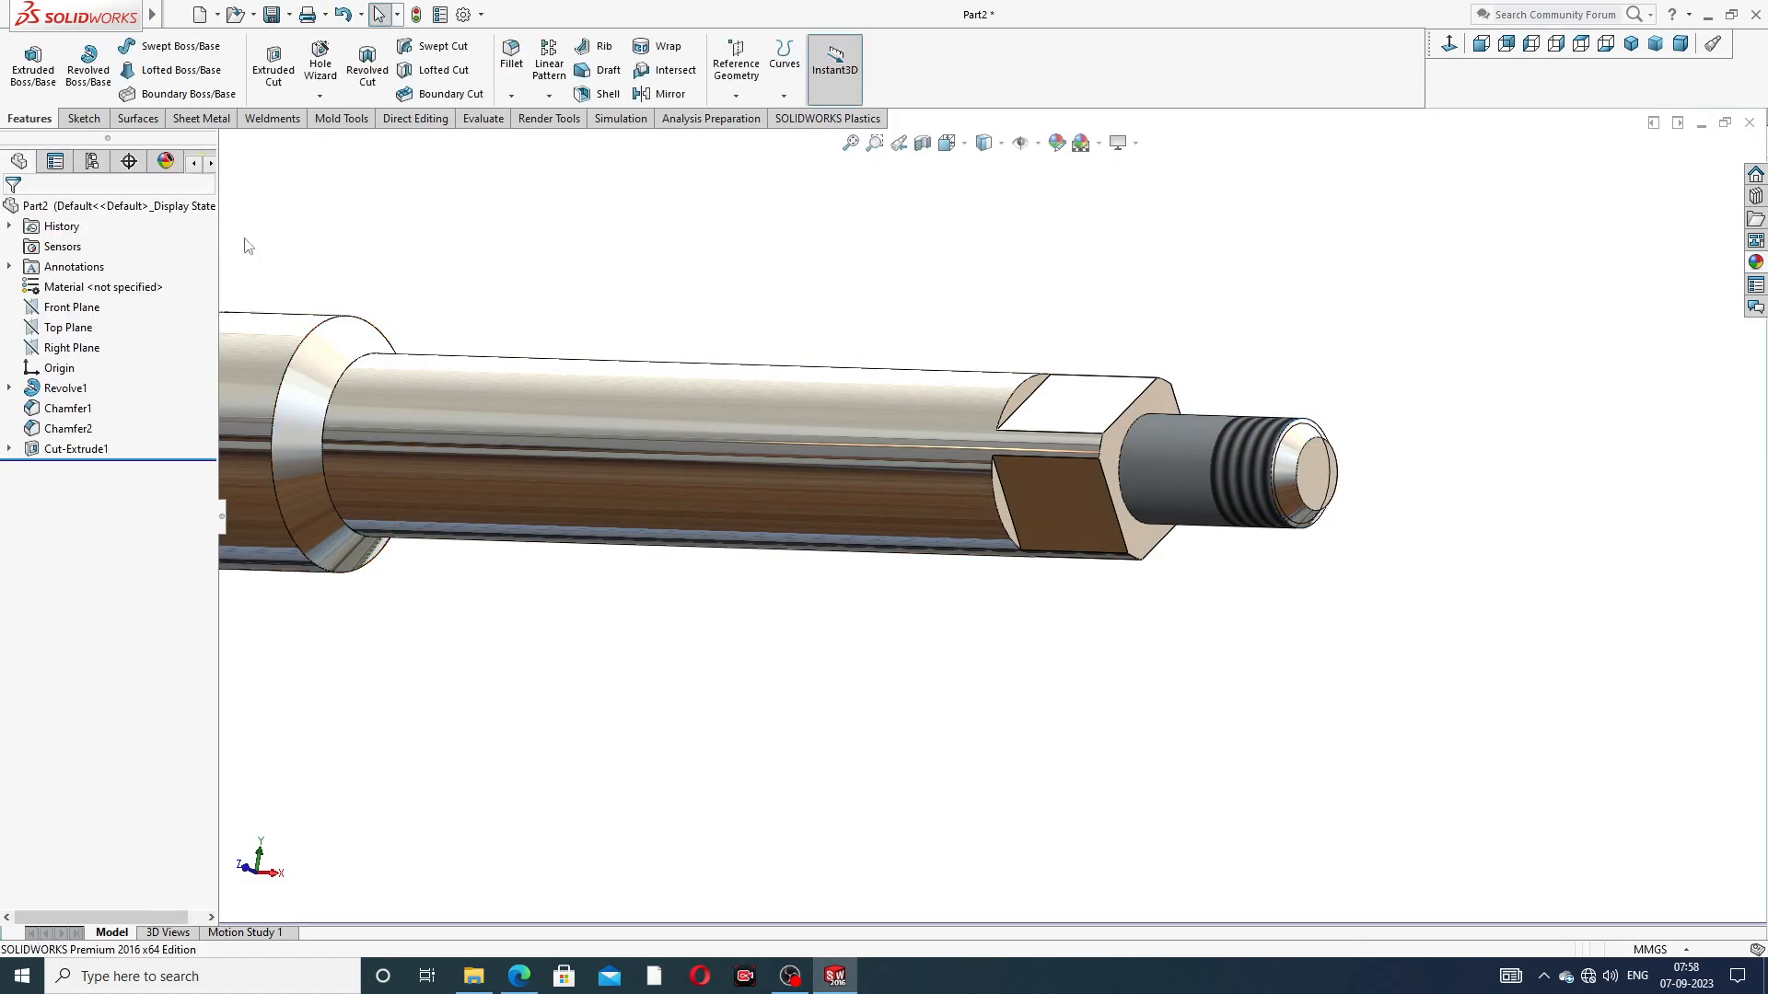
Examine the finished spindle, its square section and threaded end from several directions and in isometric view
key(z)
middle_drag(815, 385, 727, 477)
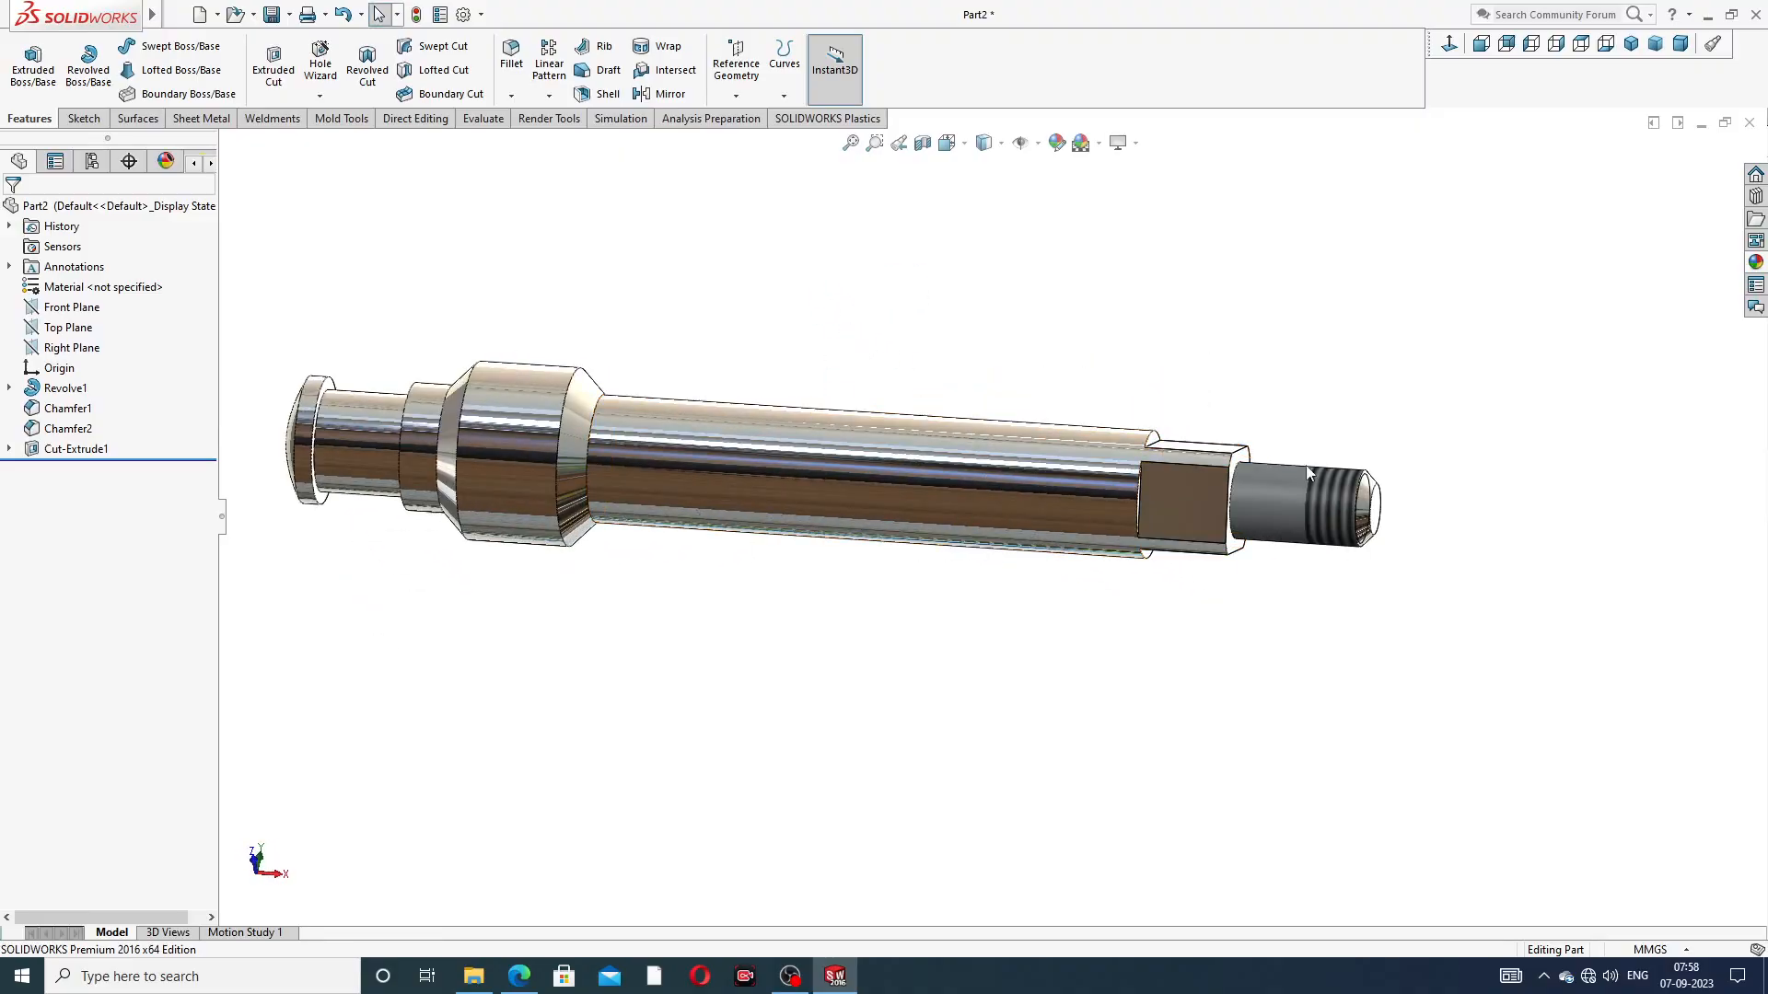
middle_drag(1042, 529, 1055, 407)
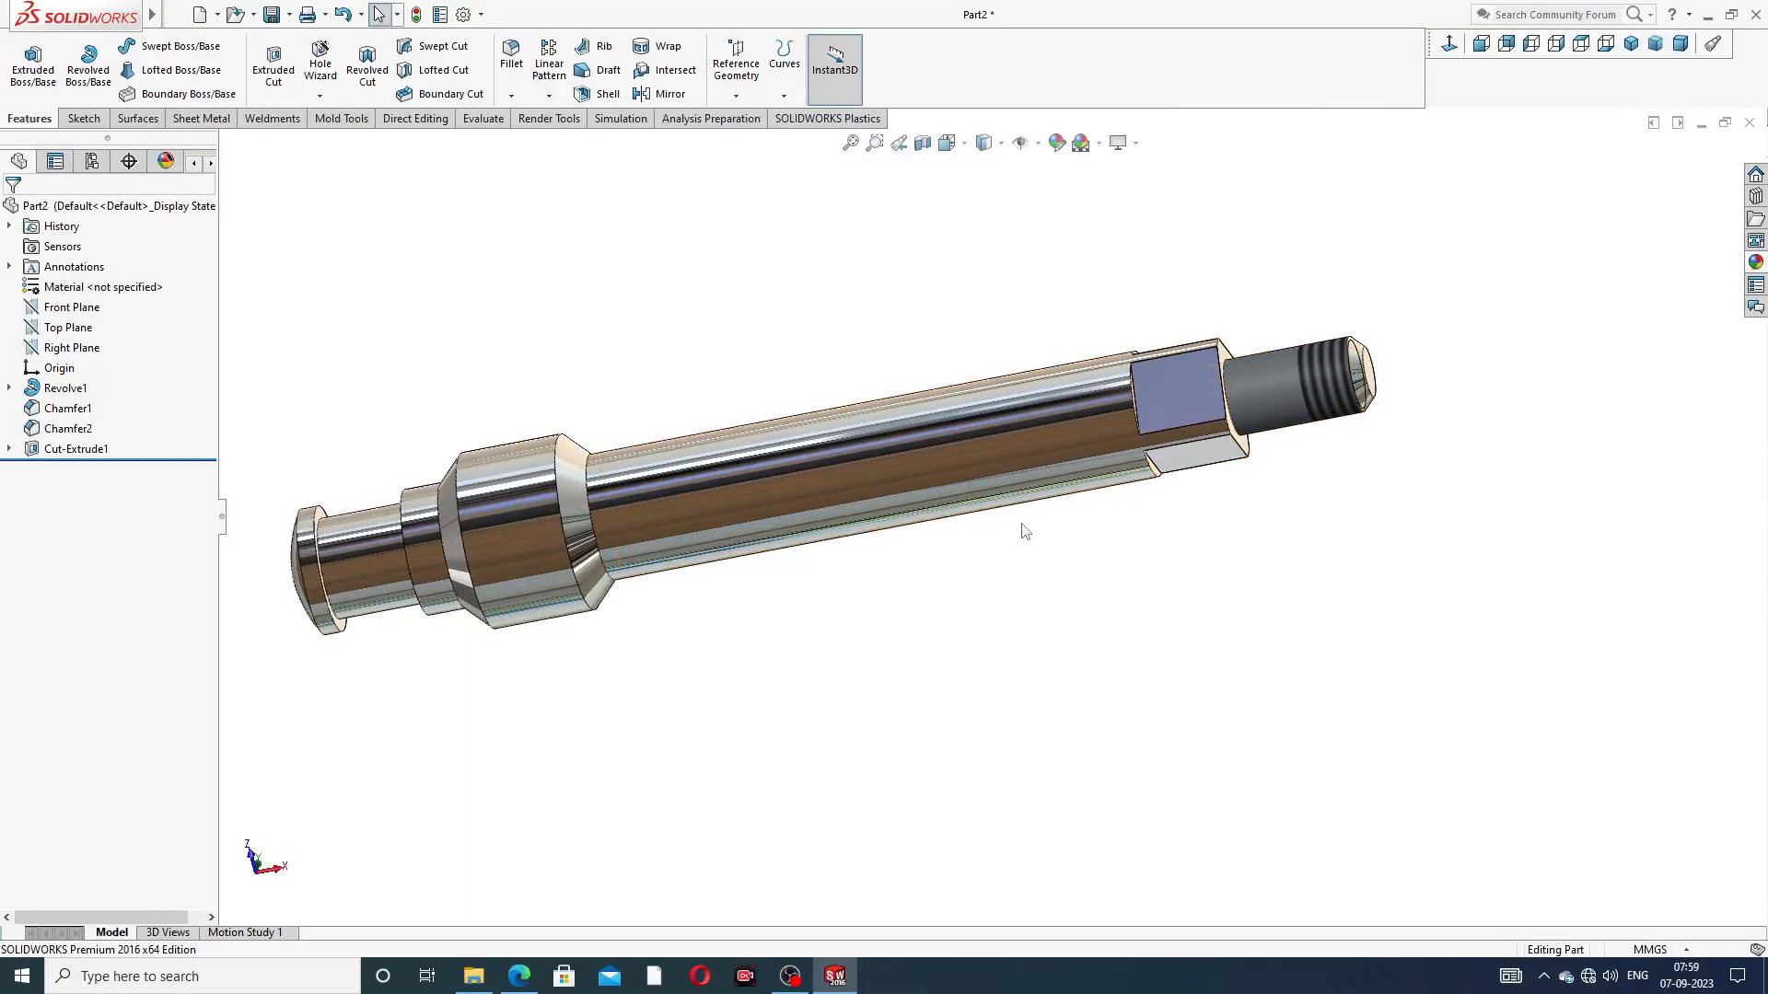
scroll(1036, 534, up, 2)
click(1631, 44)
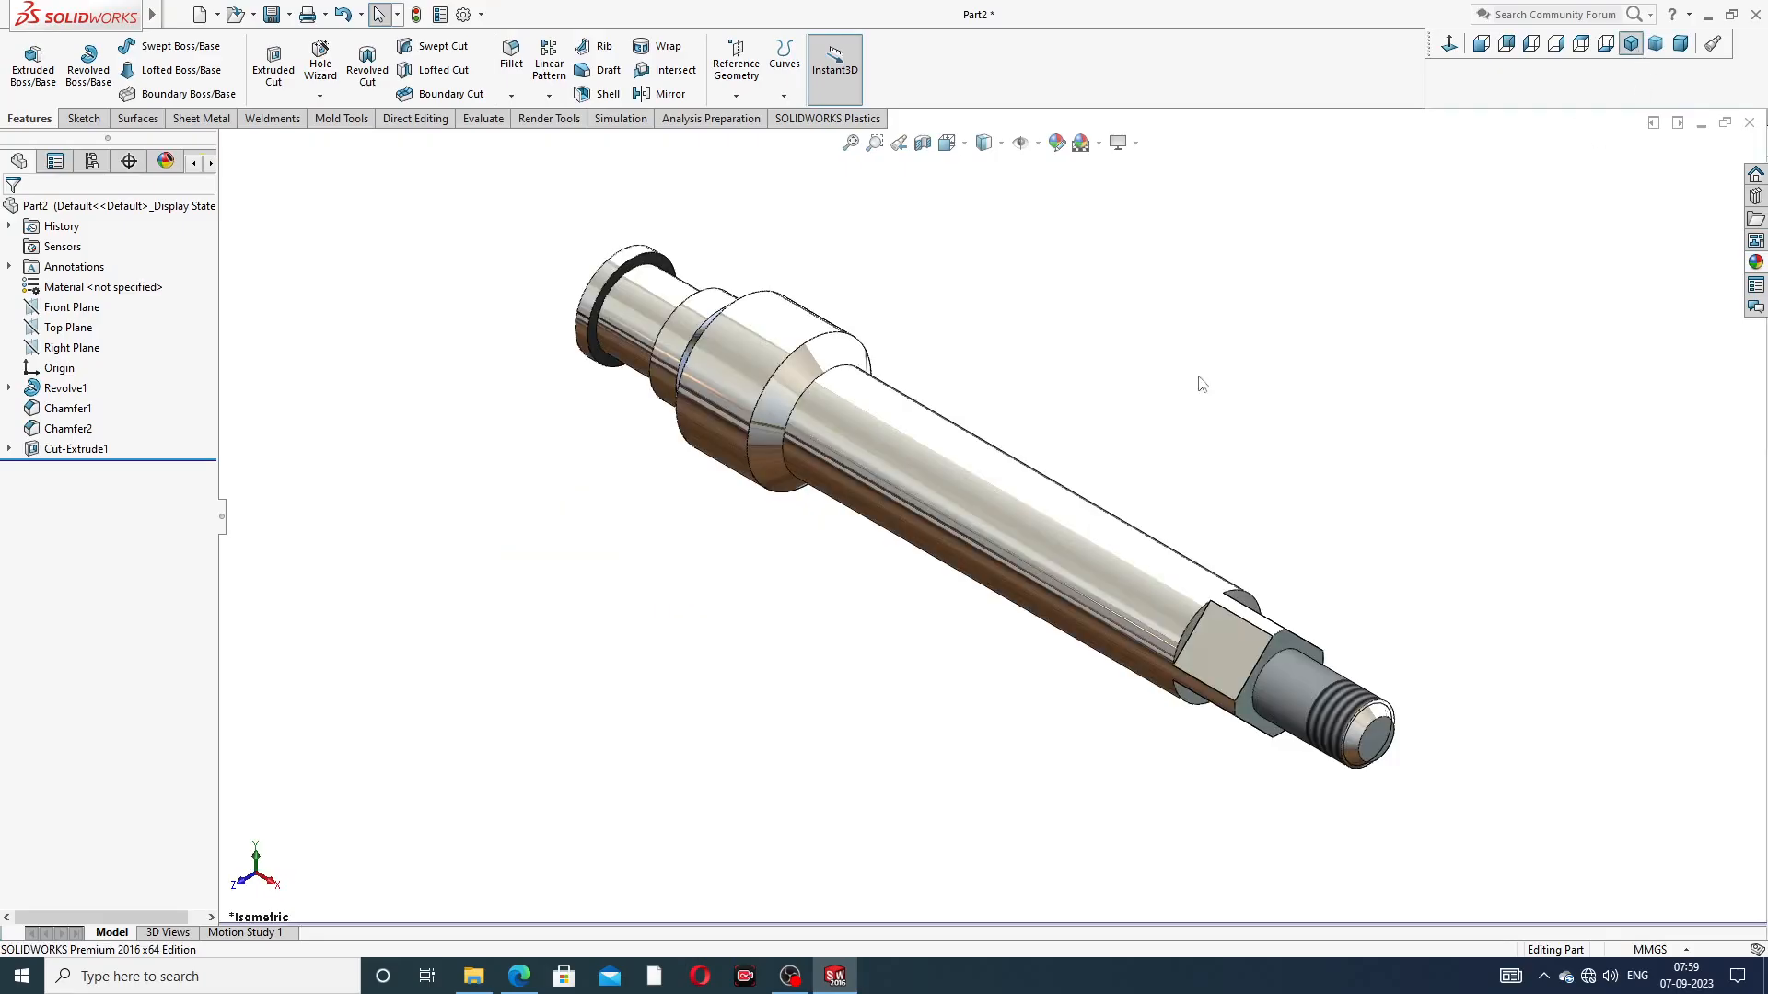
scroll(1020, 423, down, 2)
scroll(993, 523, up, 2)
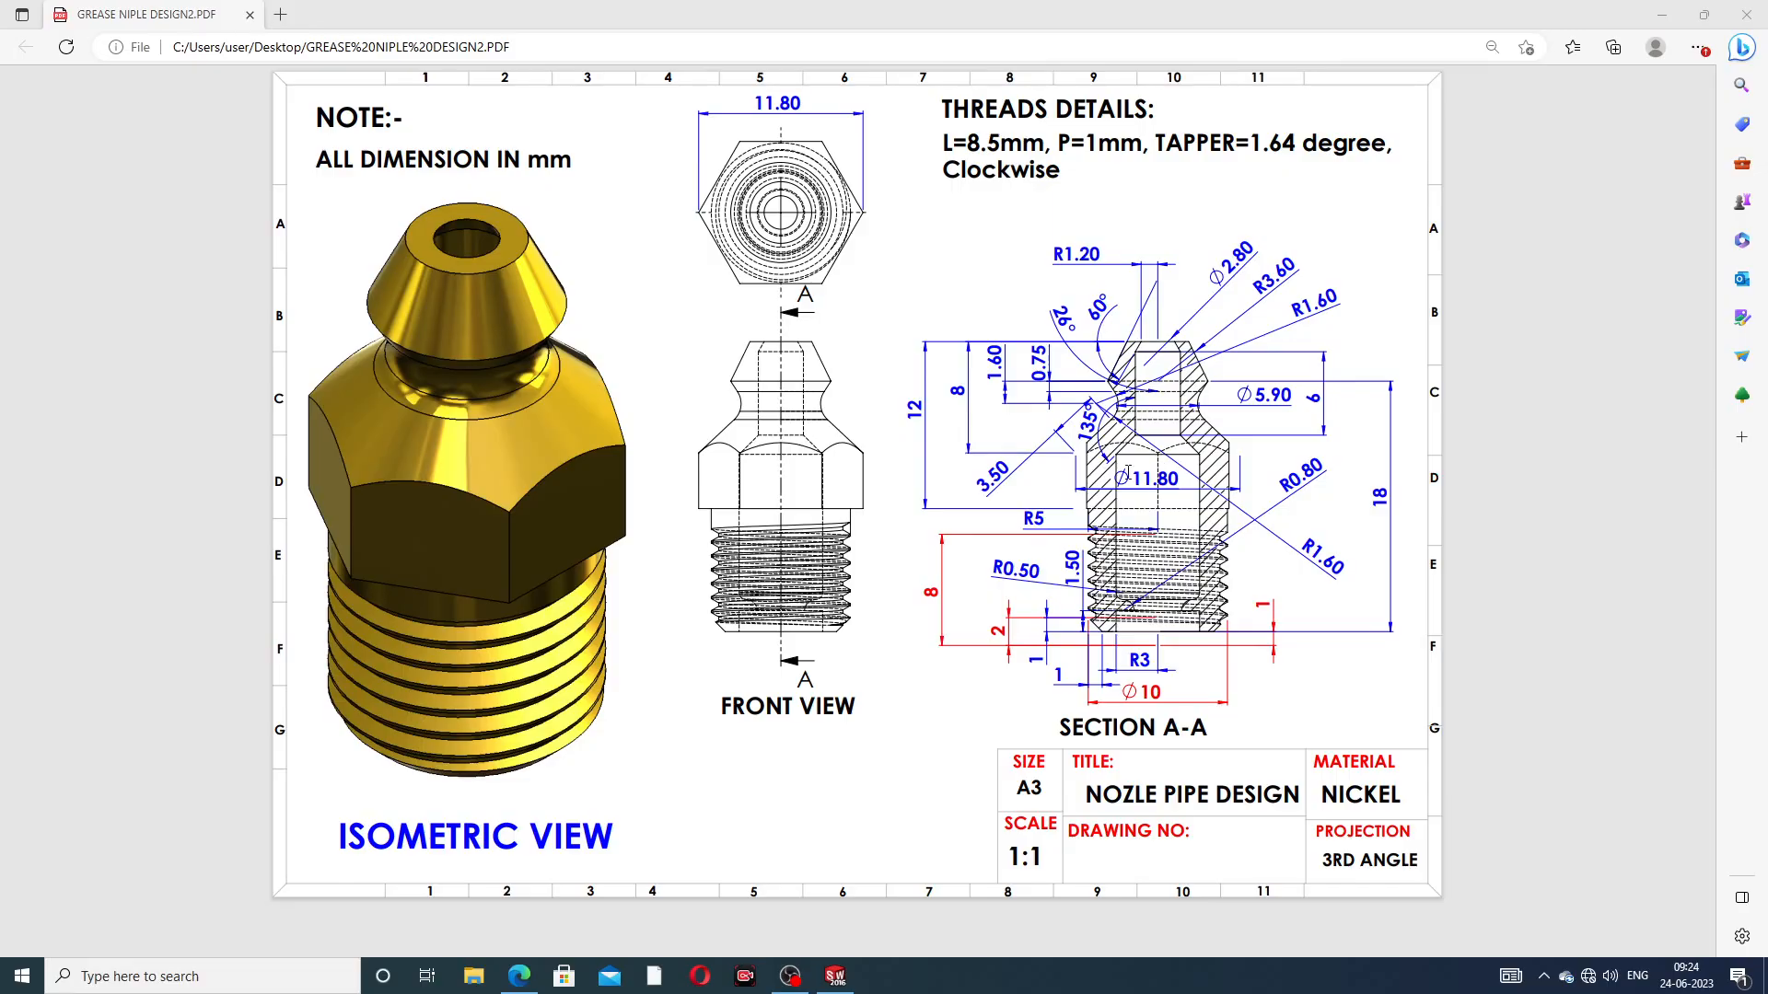
Switch from the grease nipple PDF drawing to SOLIDWORKS and examine the nipple model's nozzle, hexagon, thread and bore
click(521, 976)
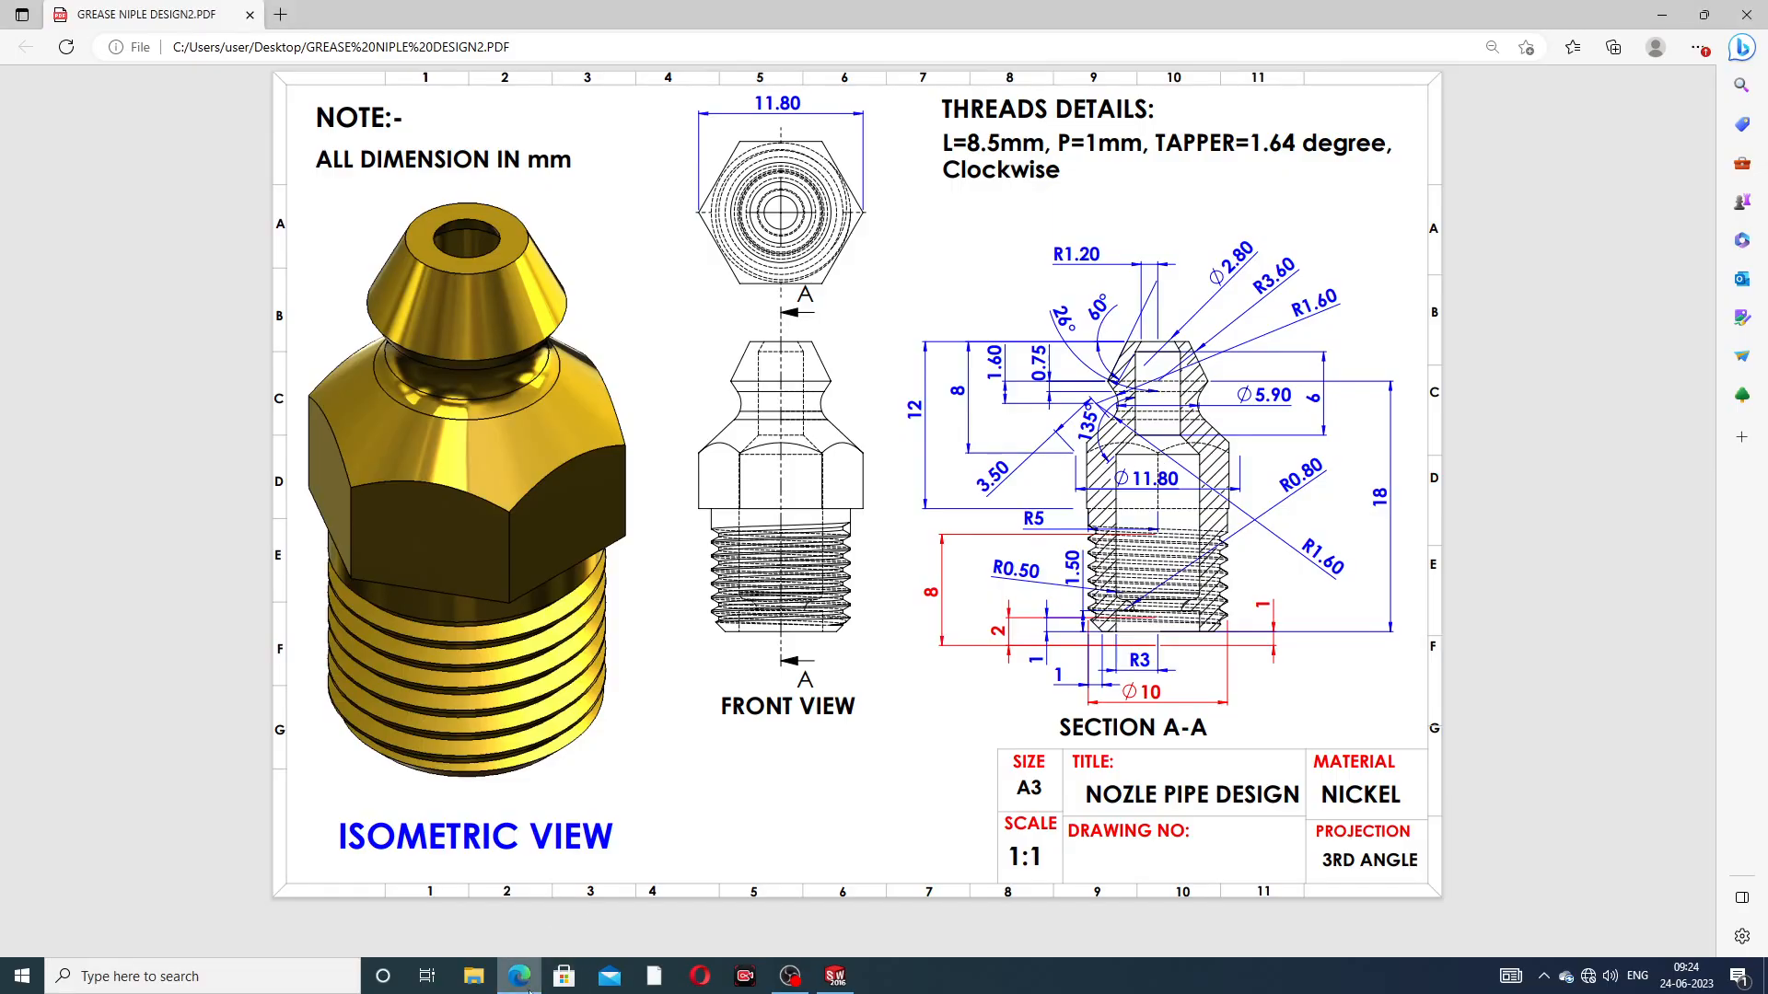
click(835, 976)
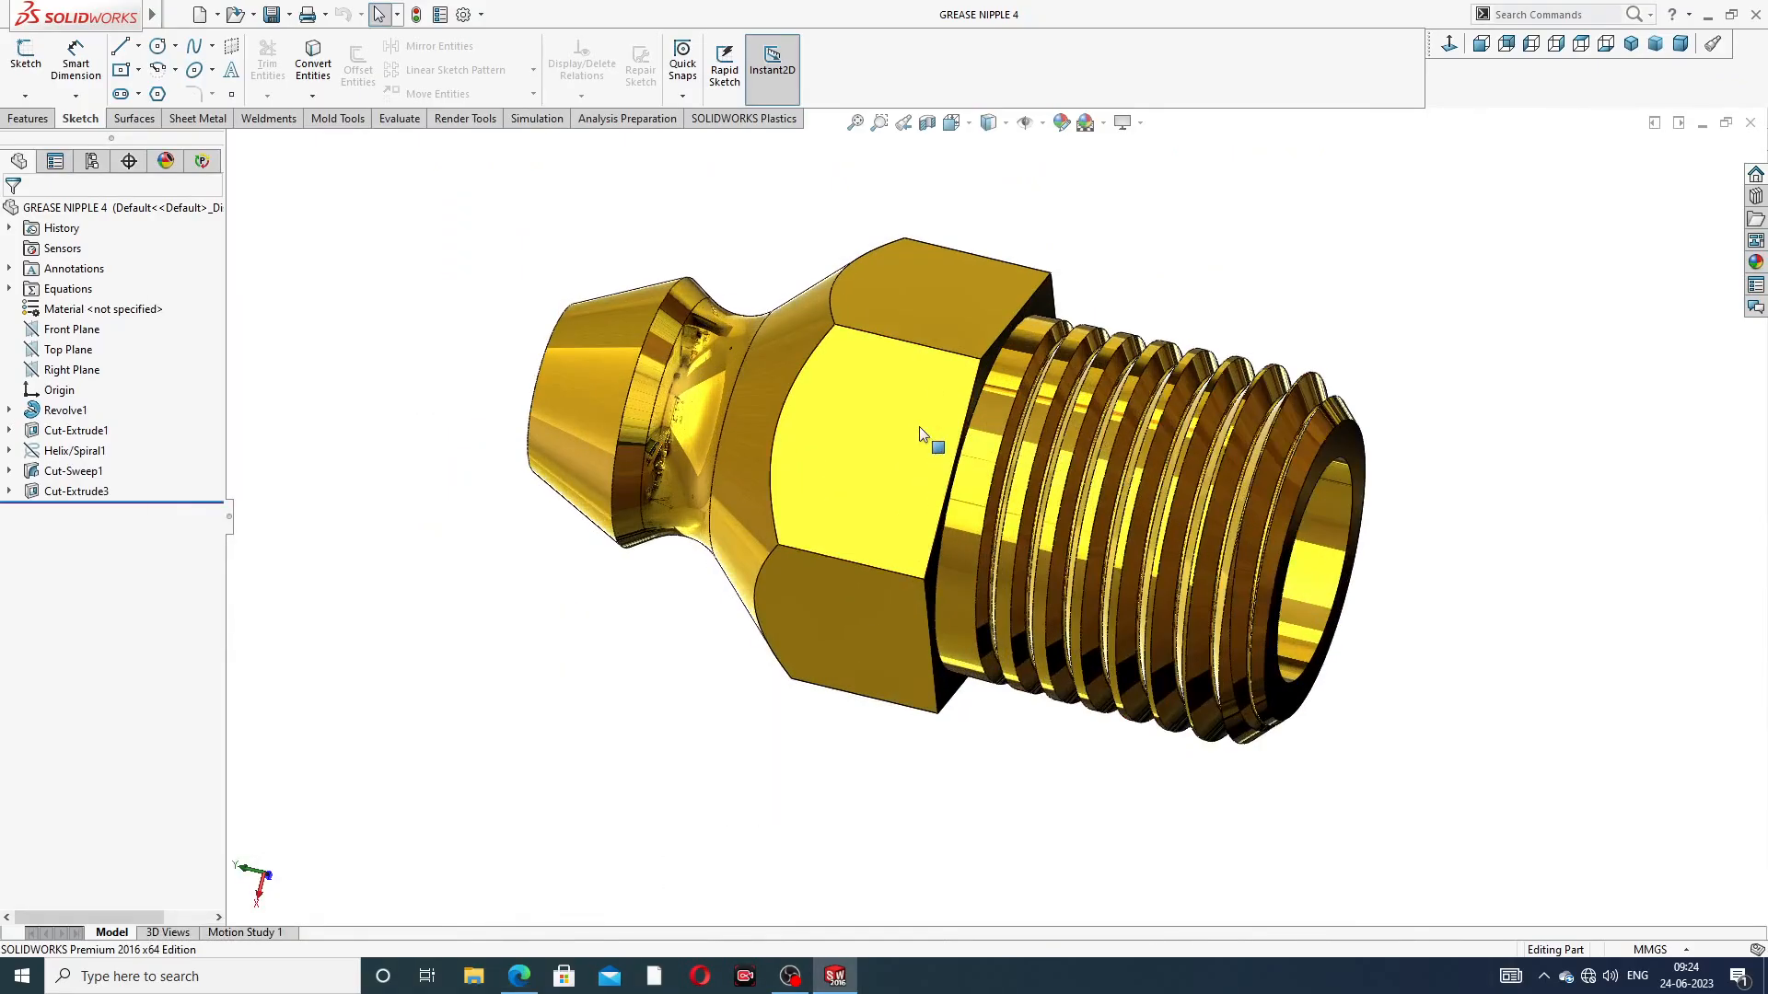
middle_drag(930, 451, 1069, 385)
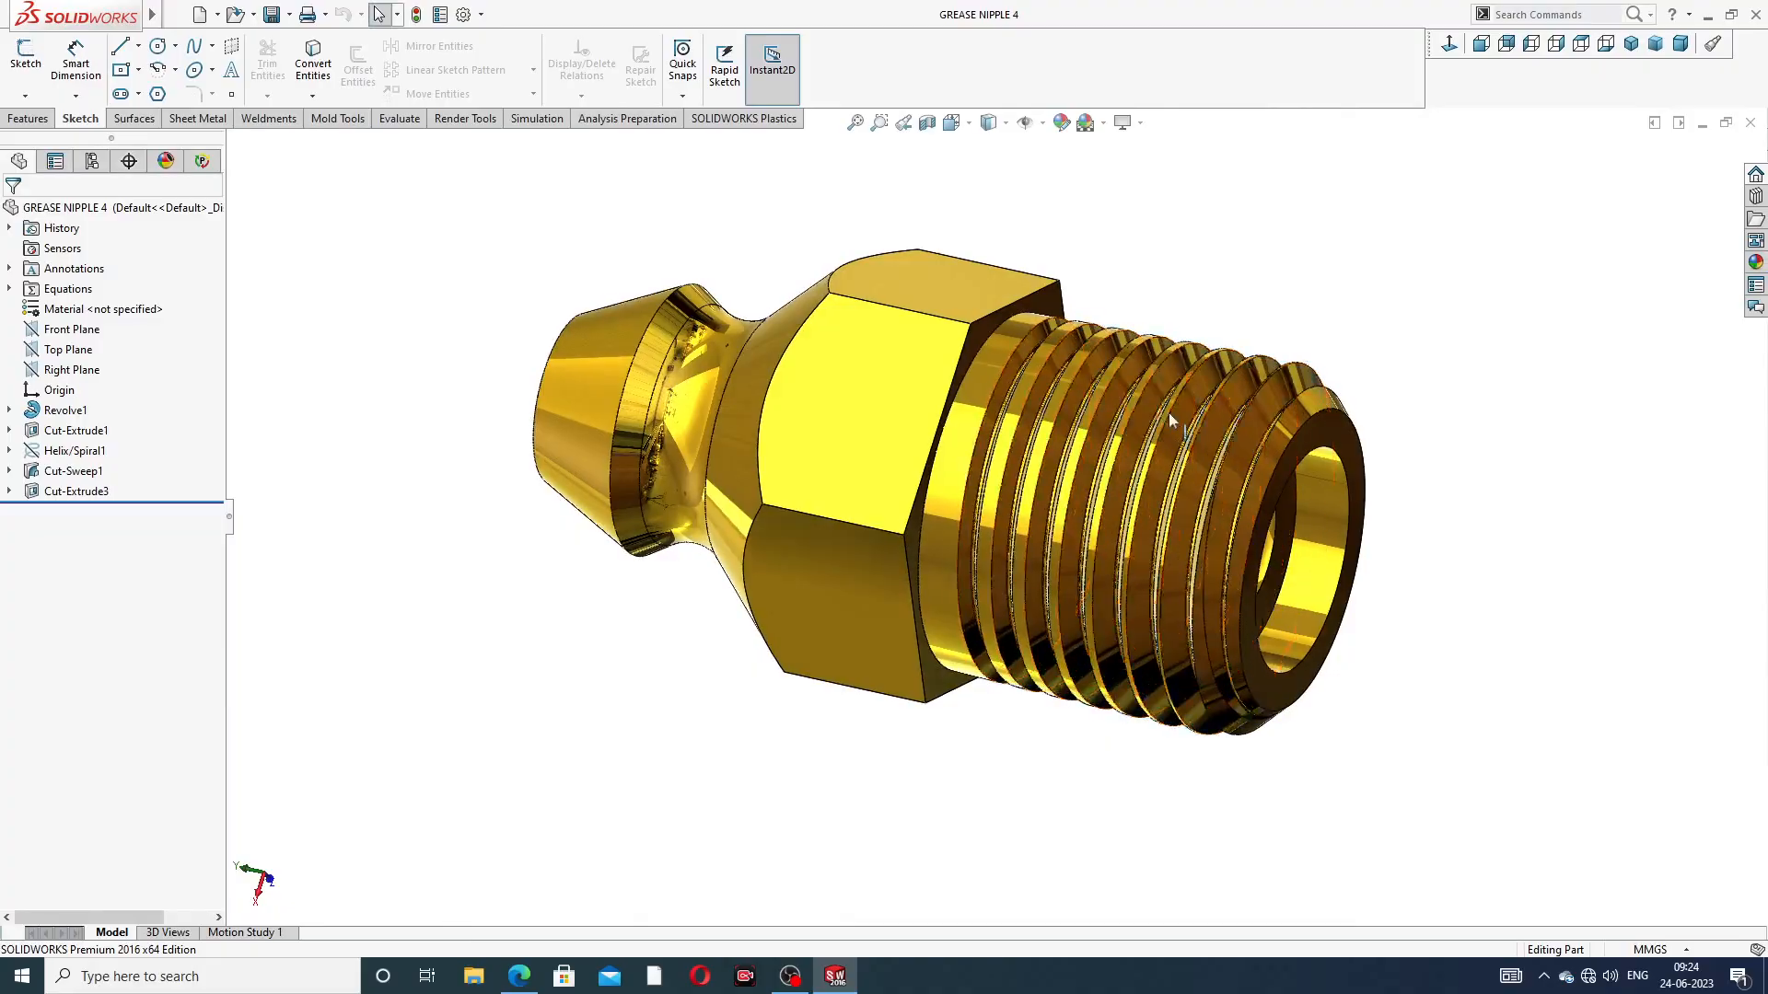
scroll(1186, 458, down, 2)
scroll(1324, 497, up, 2)
middle_drag(1324, 502, 903, 415)
middle_drag(1091, 426, 1190, 437)
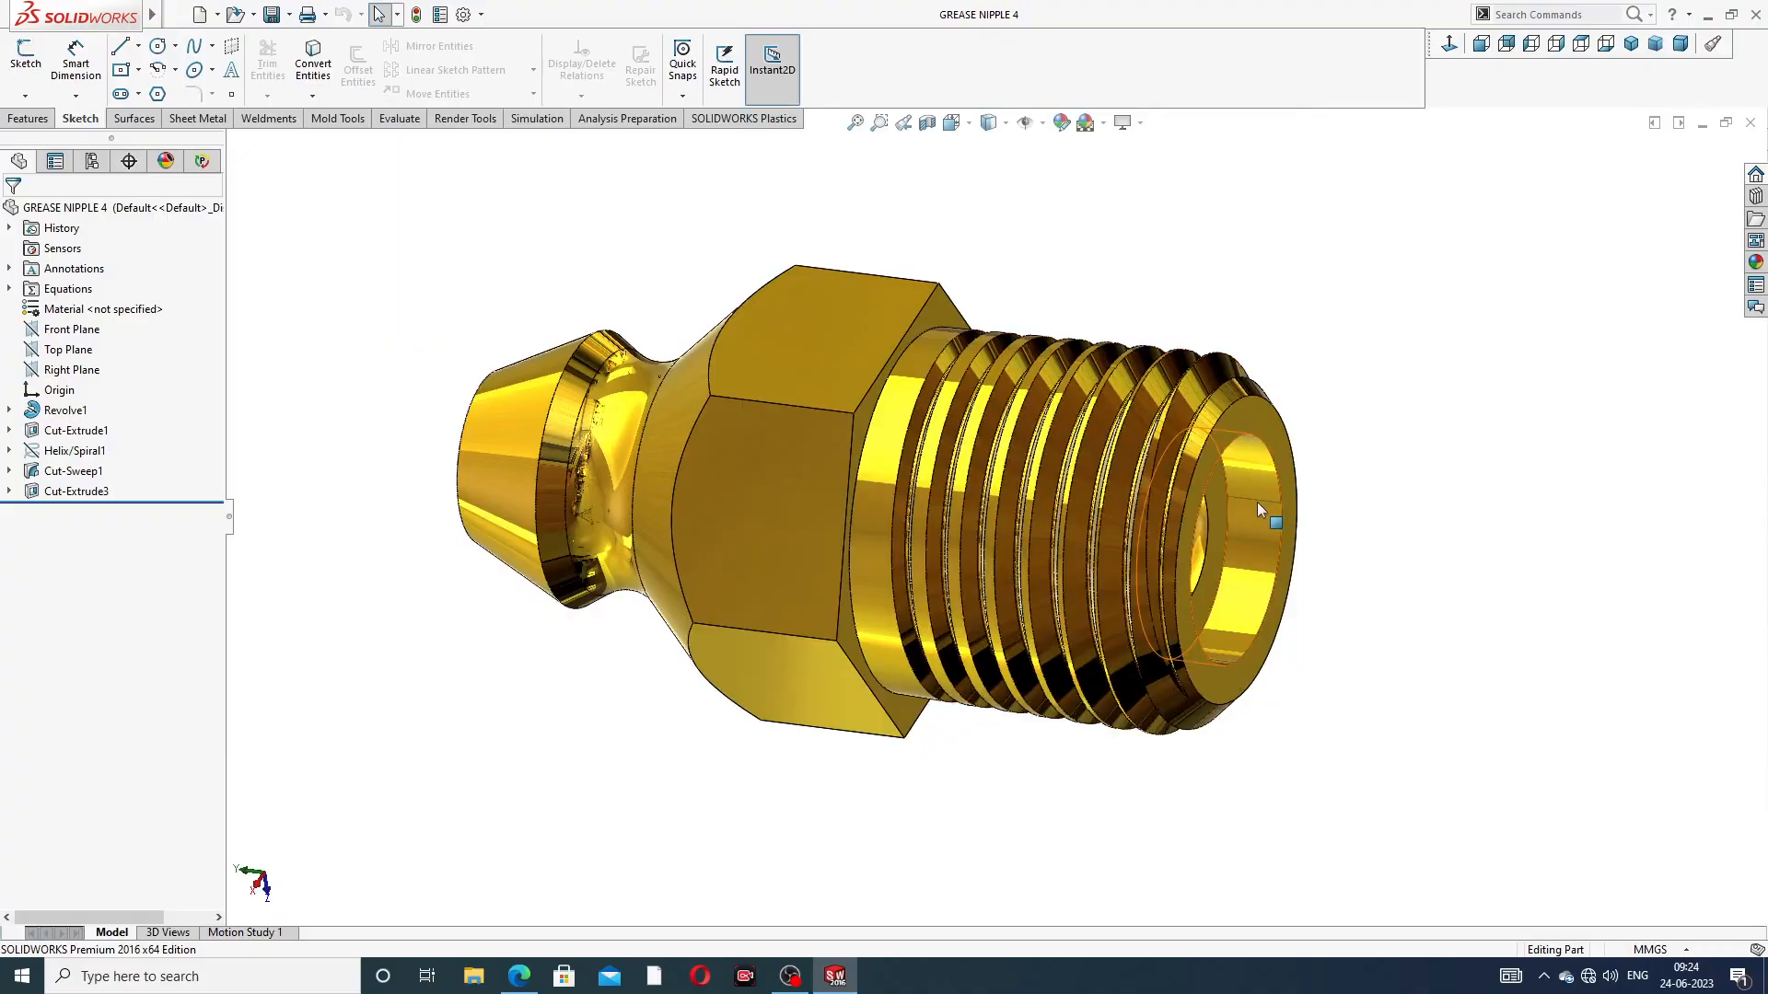
scroll(1257, 500, down, 2)
scroll(1252, 501, up, 2)
middle_drag(1243, 499, 892, 434)
middle_drag(935, 362, 1054, 521)
scroll(915, 549, down, 3)
scroll(1054, 522, down, 2)
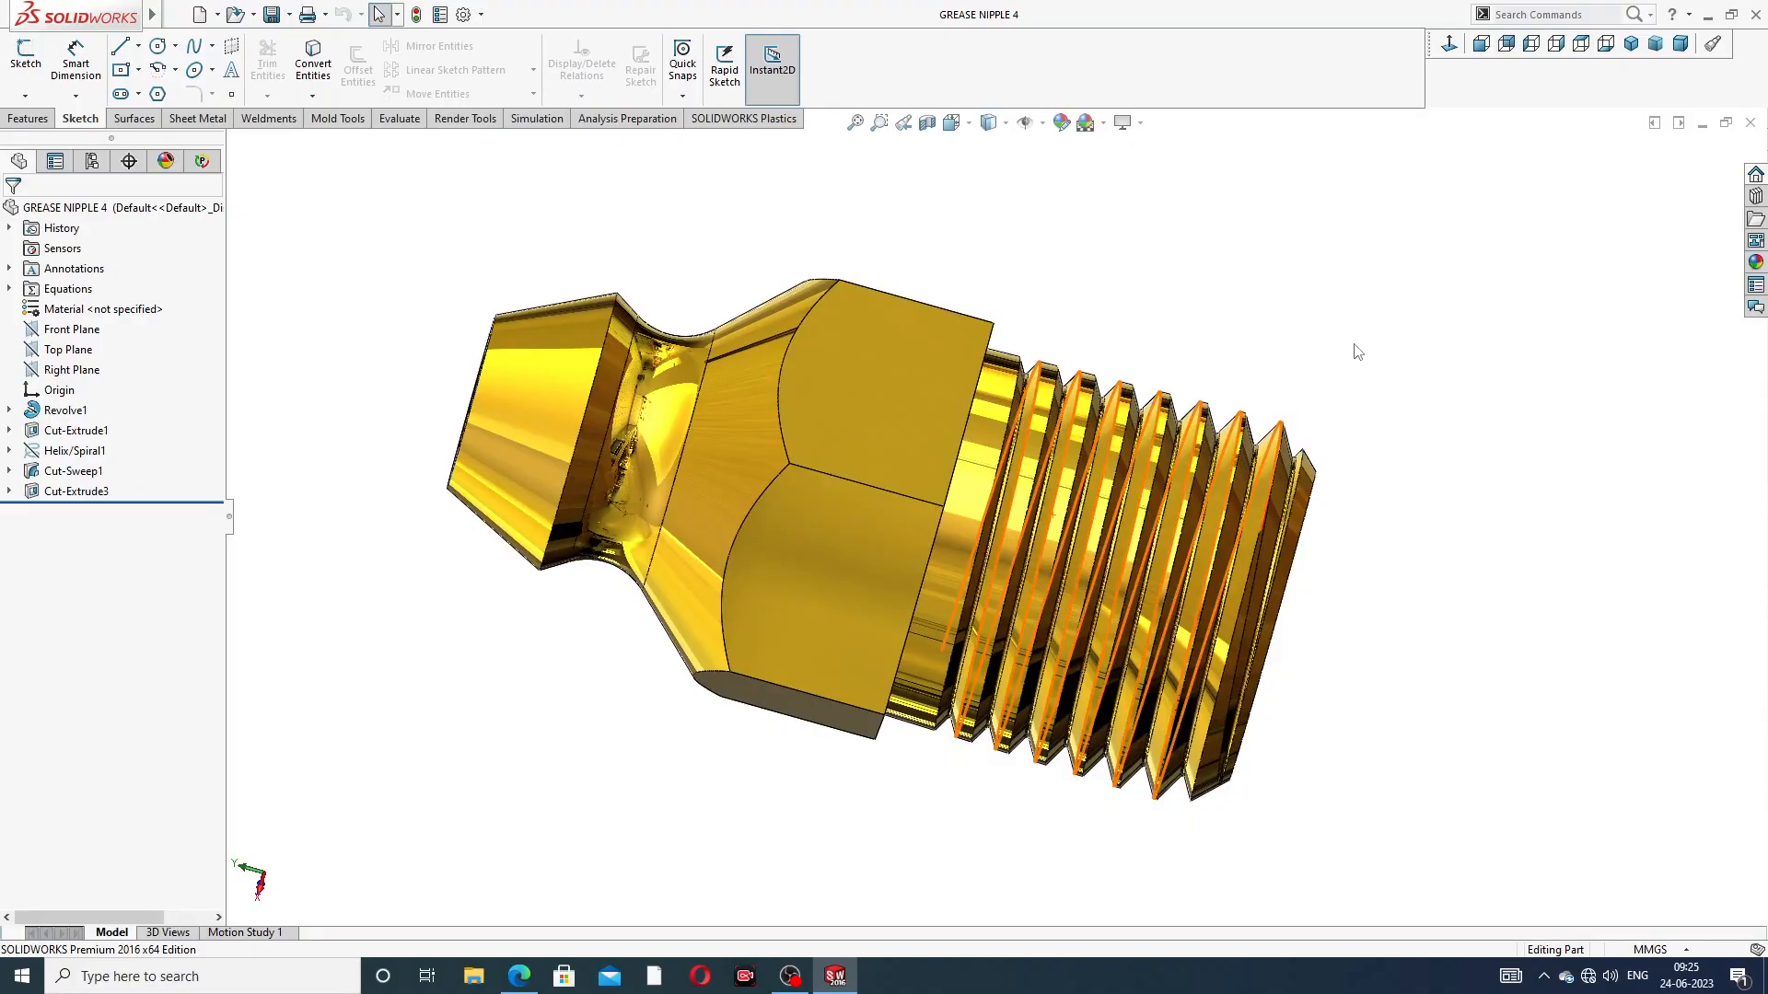
Close the grease nipple model and create a new part with the Plain White scene
click(1750, 124)
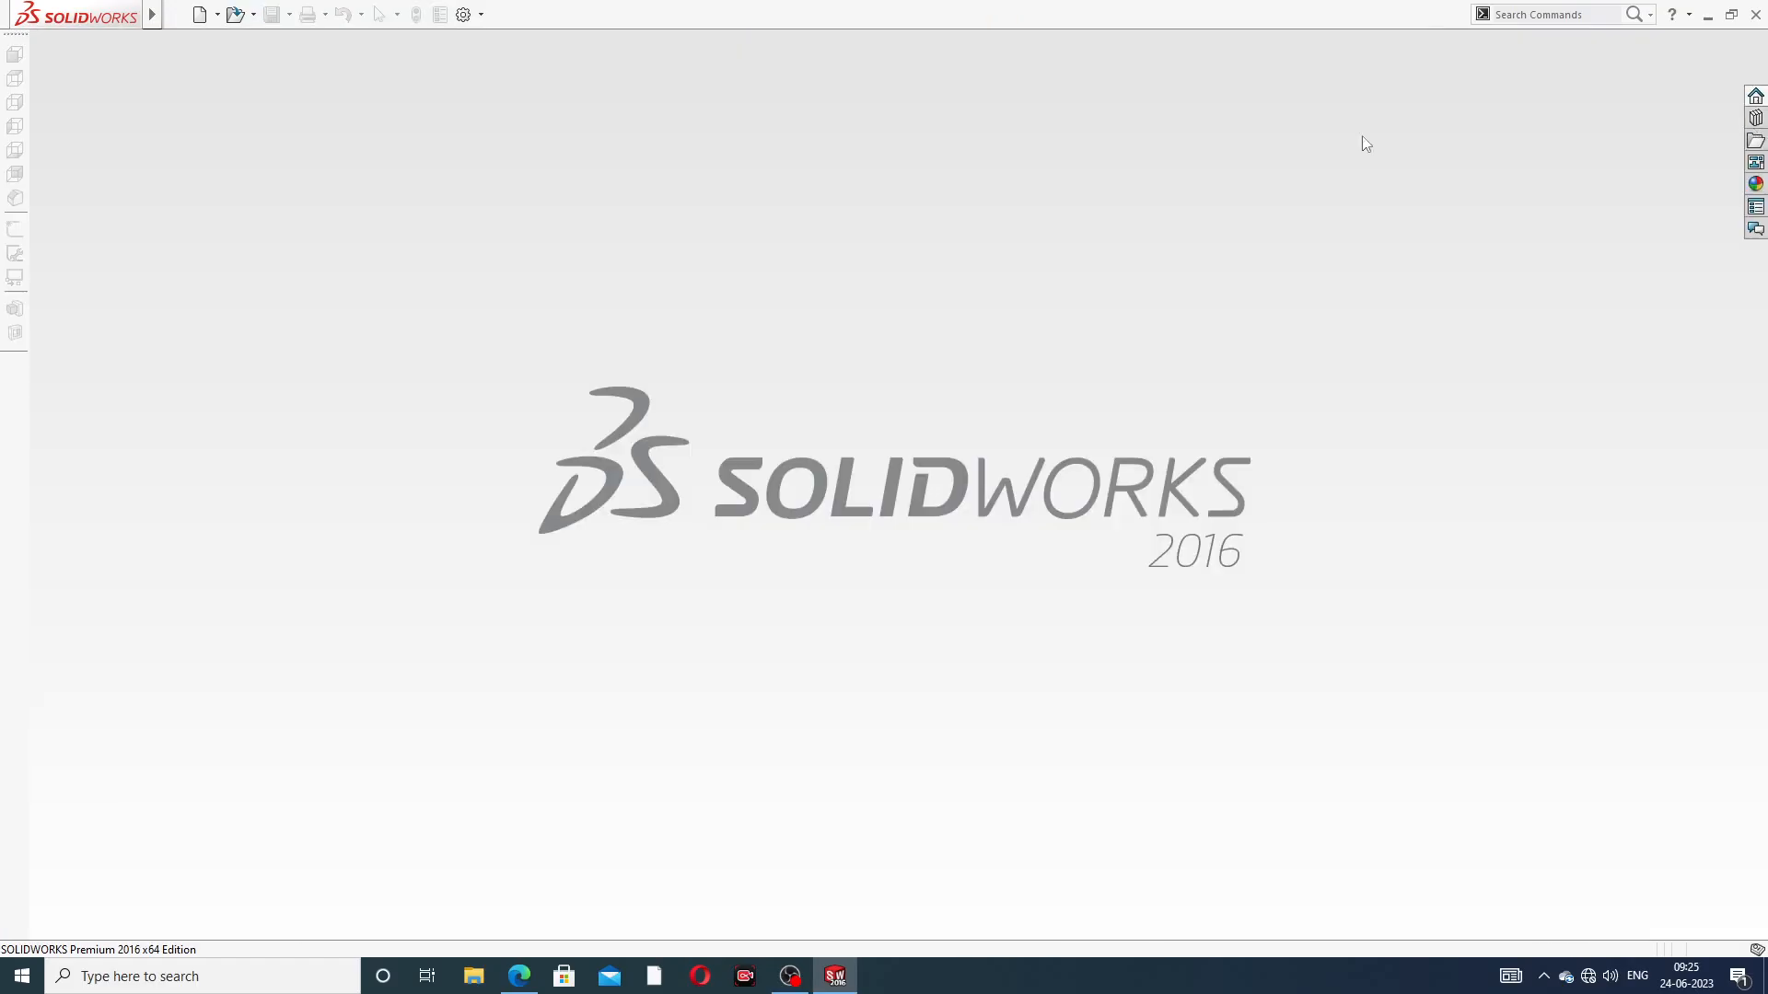
click(198, 15)
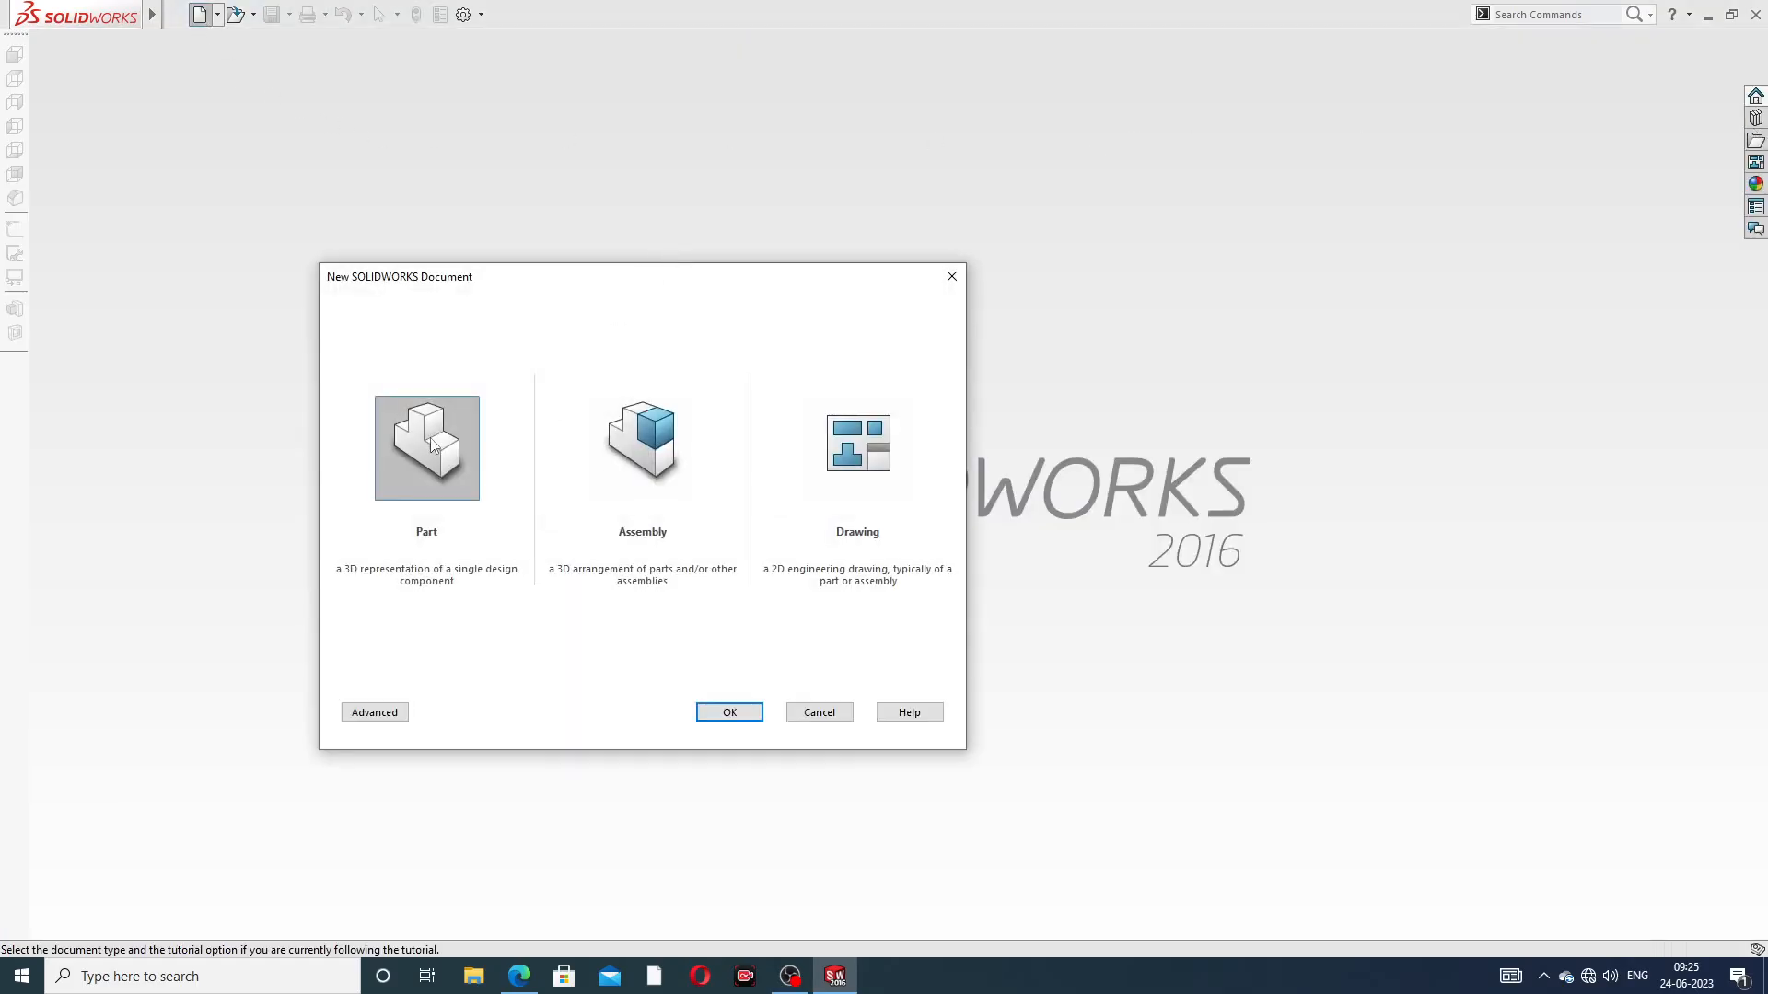
click(728, 711)
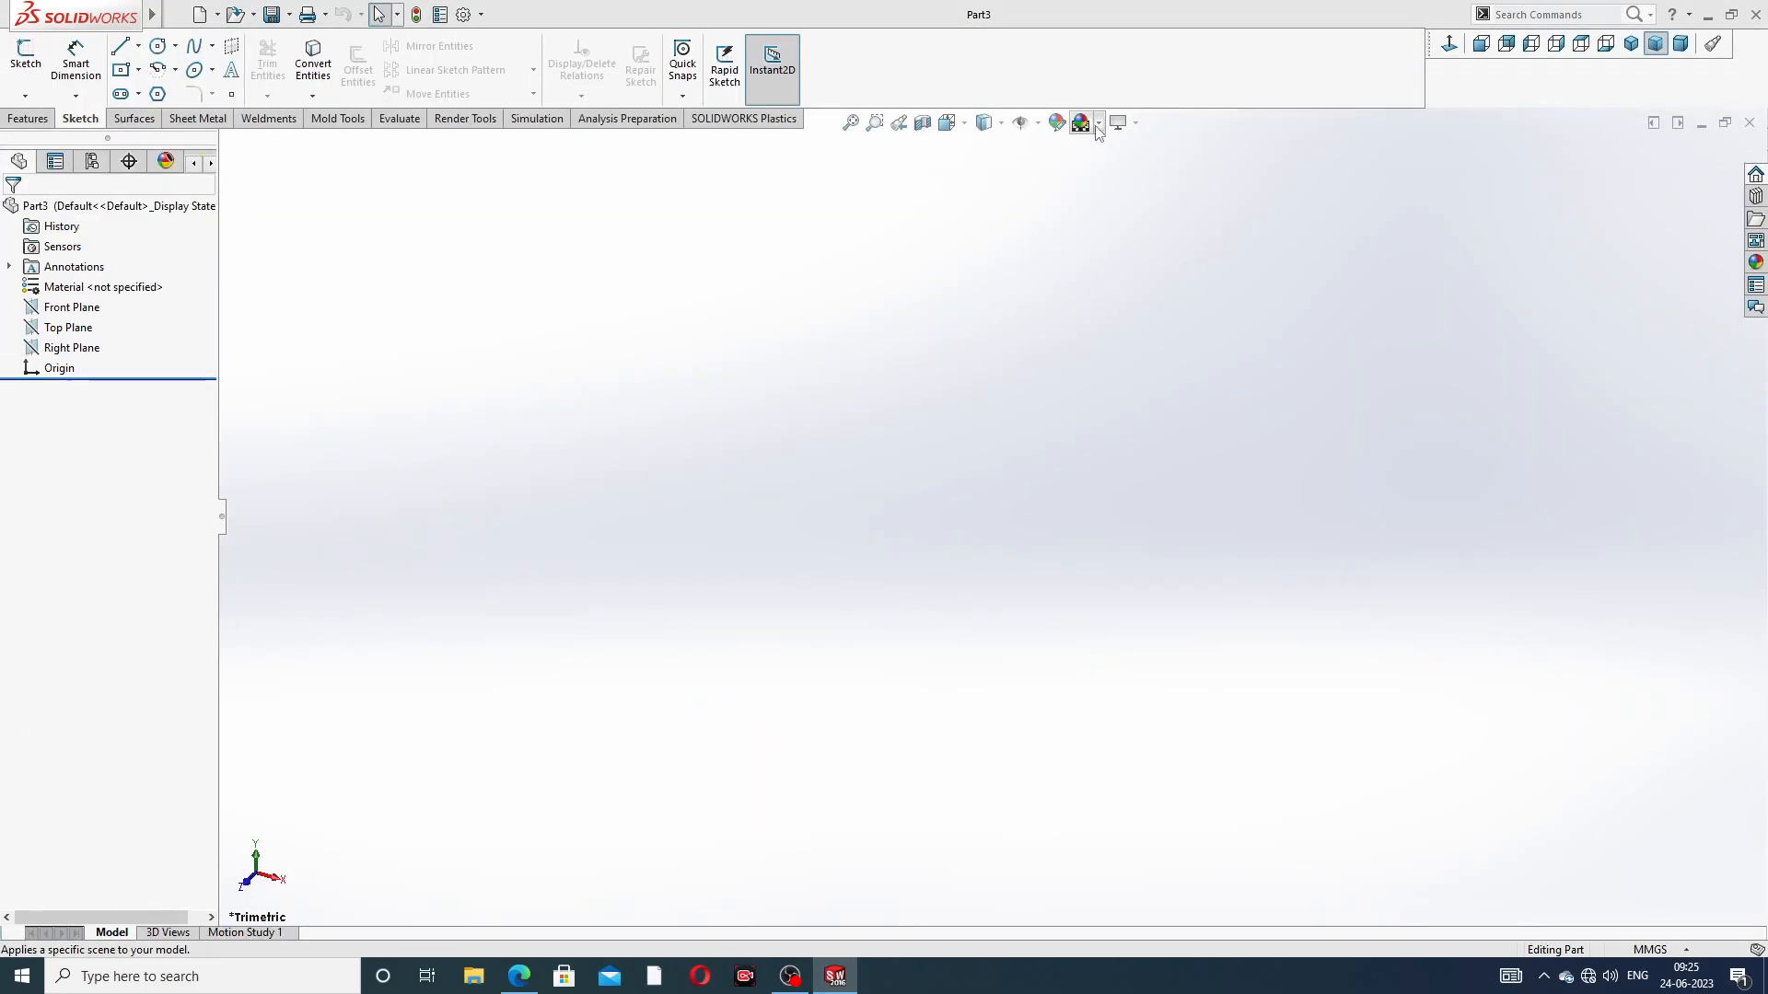
click(1098, 123)
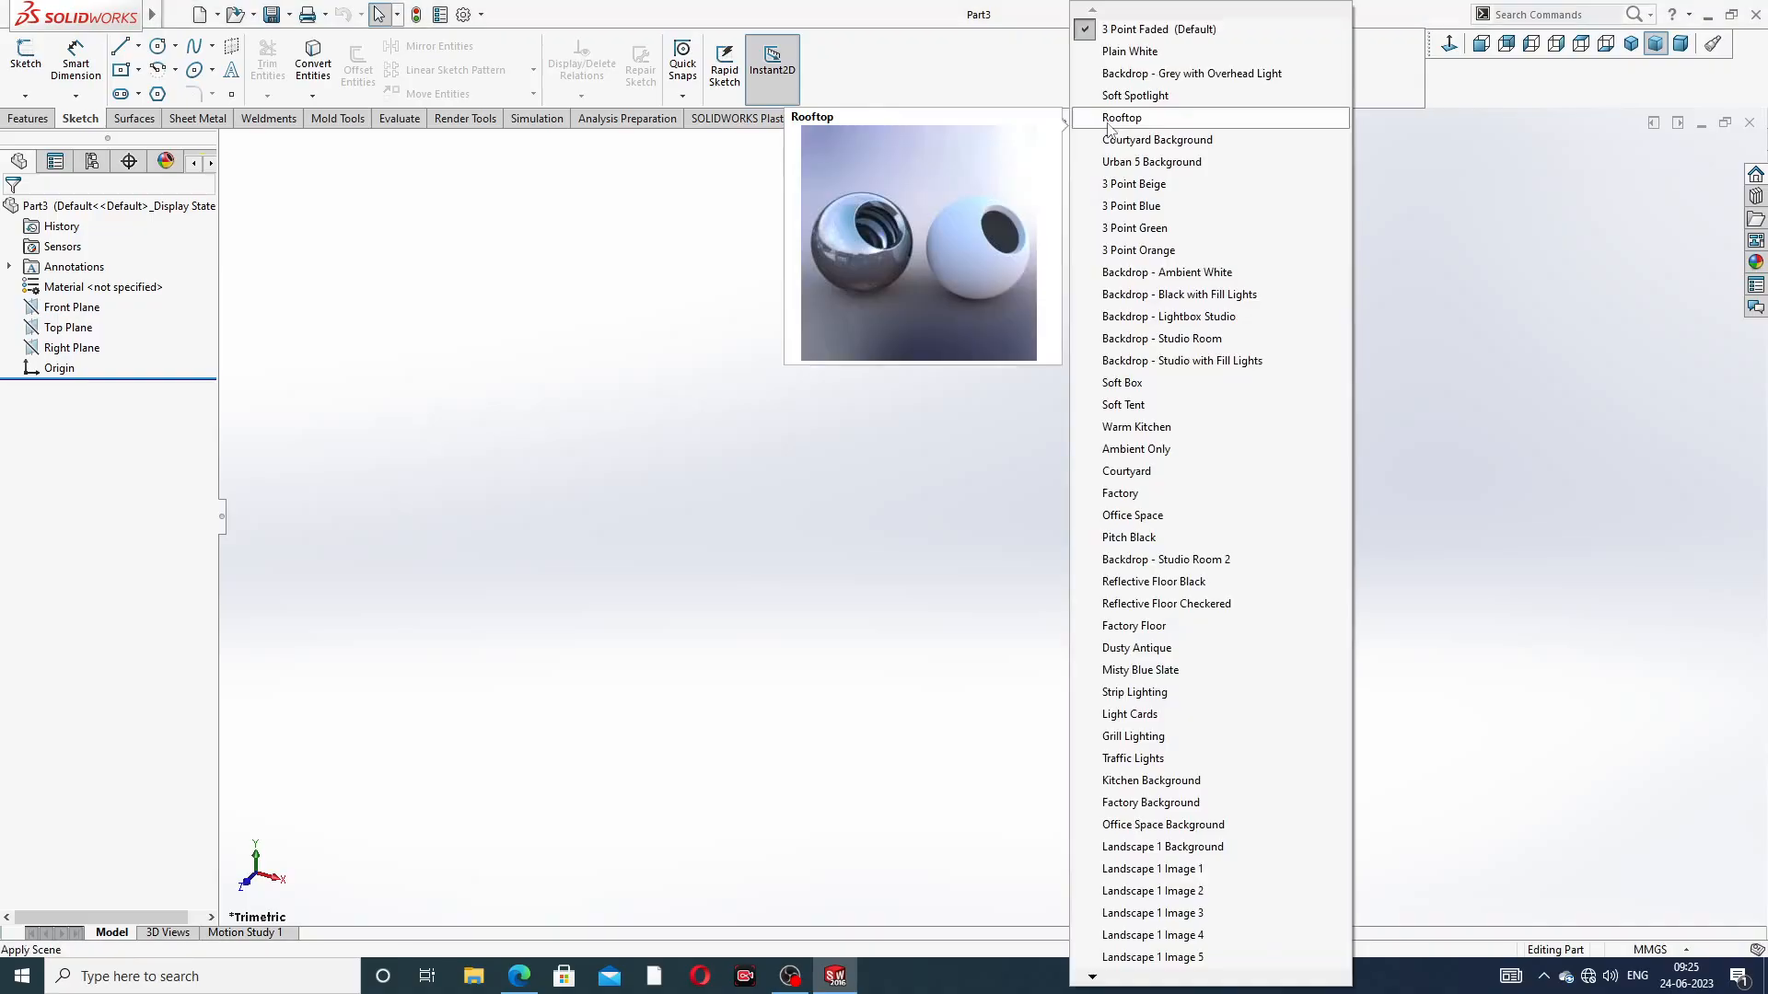
click(1130, 53)
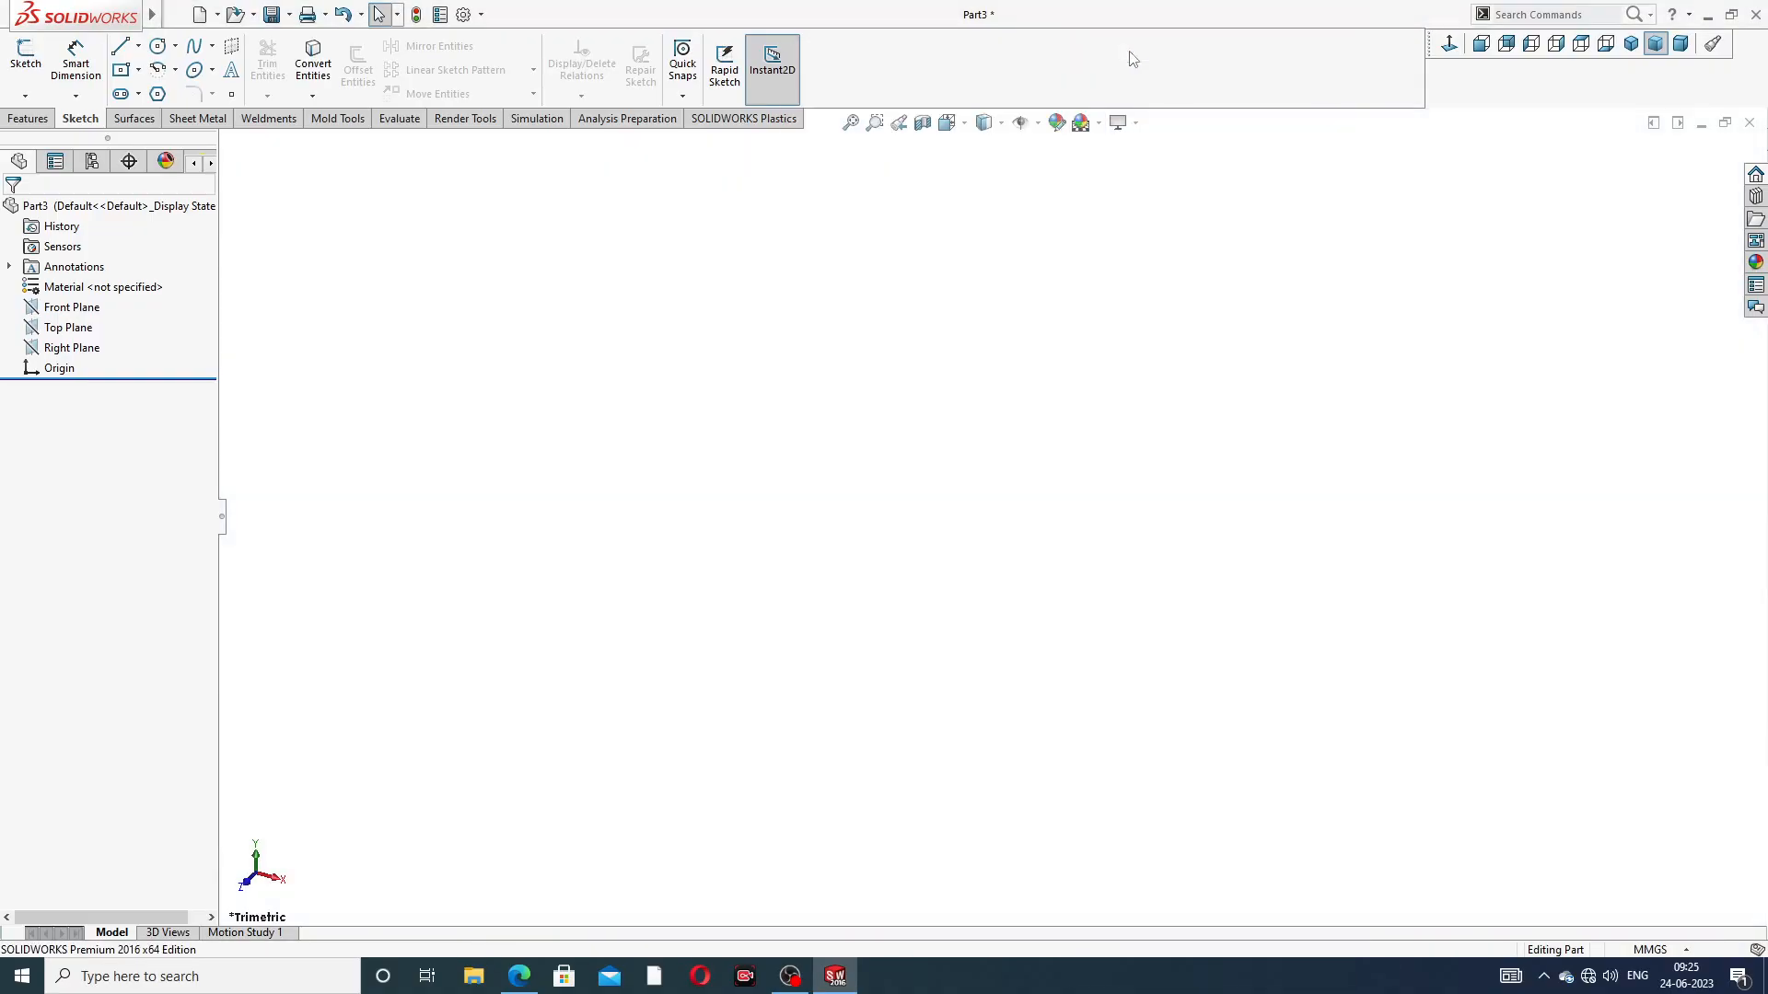
Raise both image quality resolutions of the document to the highest setting, and switch to the grease nipple PDF drawing
click(464, 14)
click(647, 175)
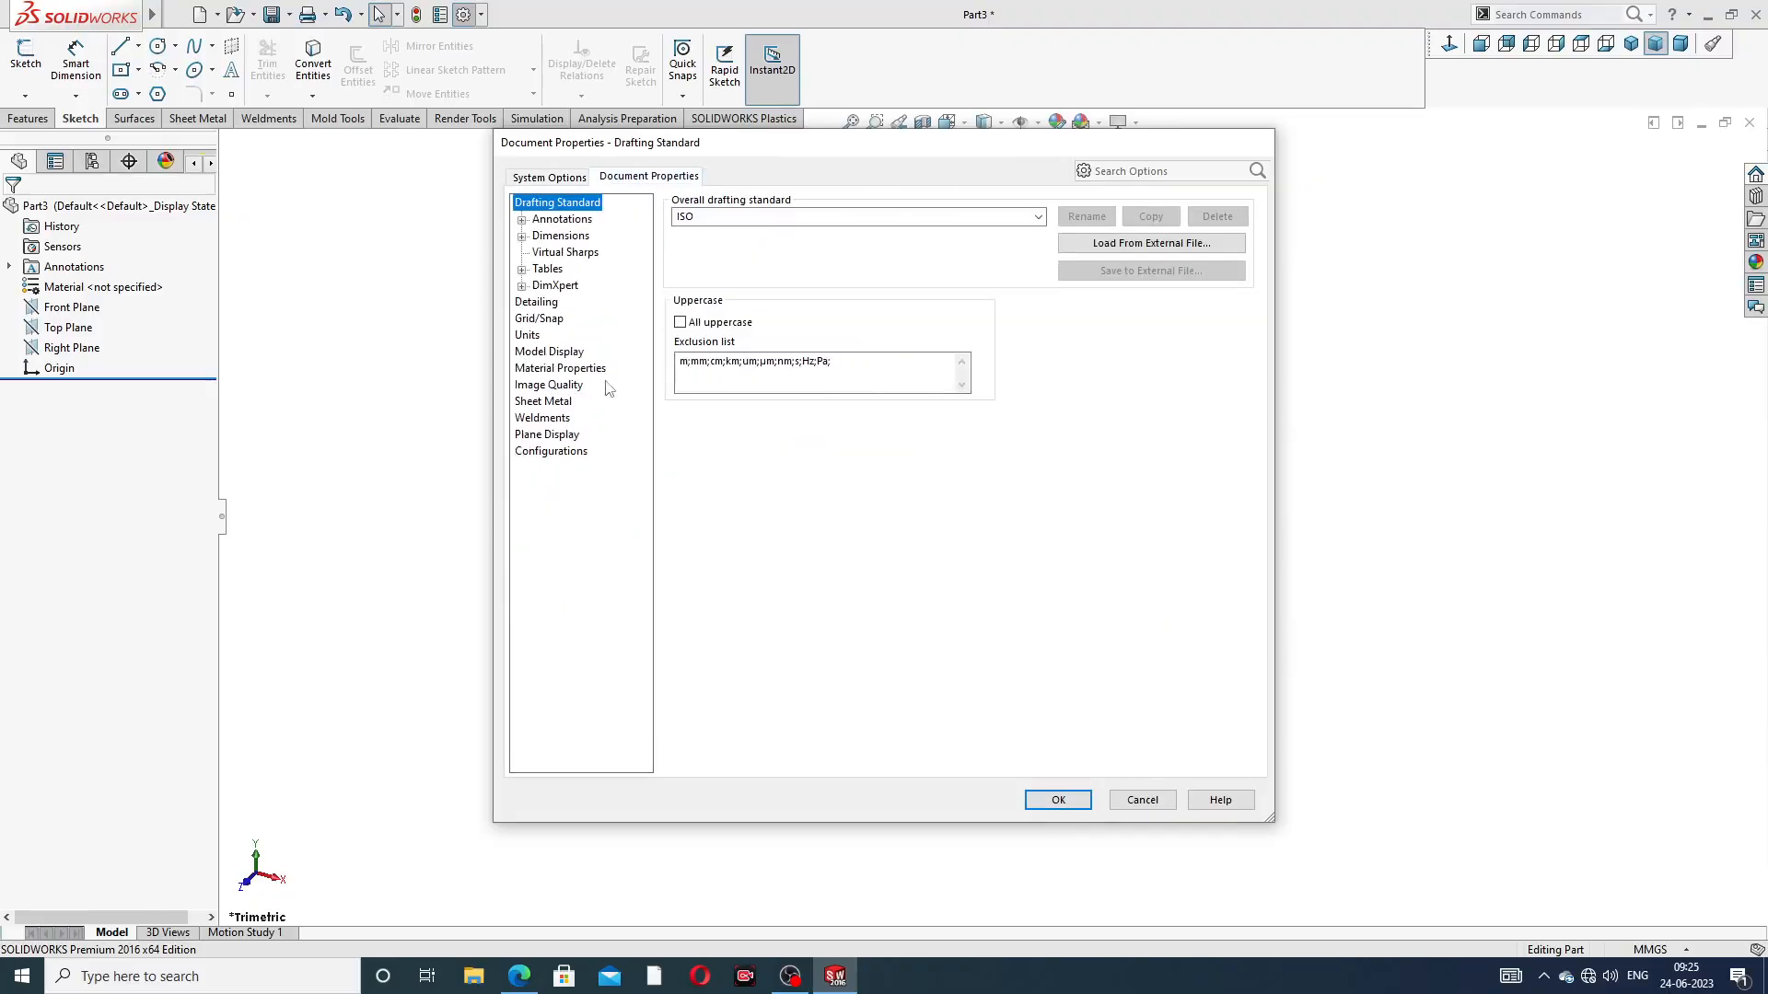
click(550, 385)
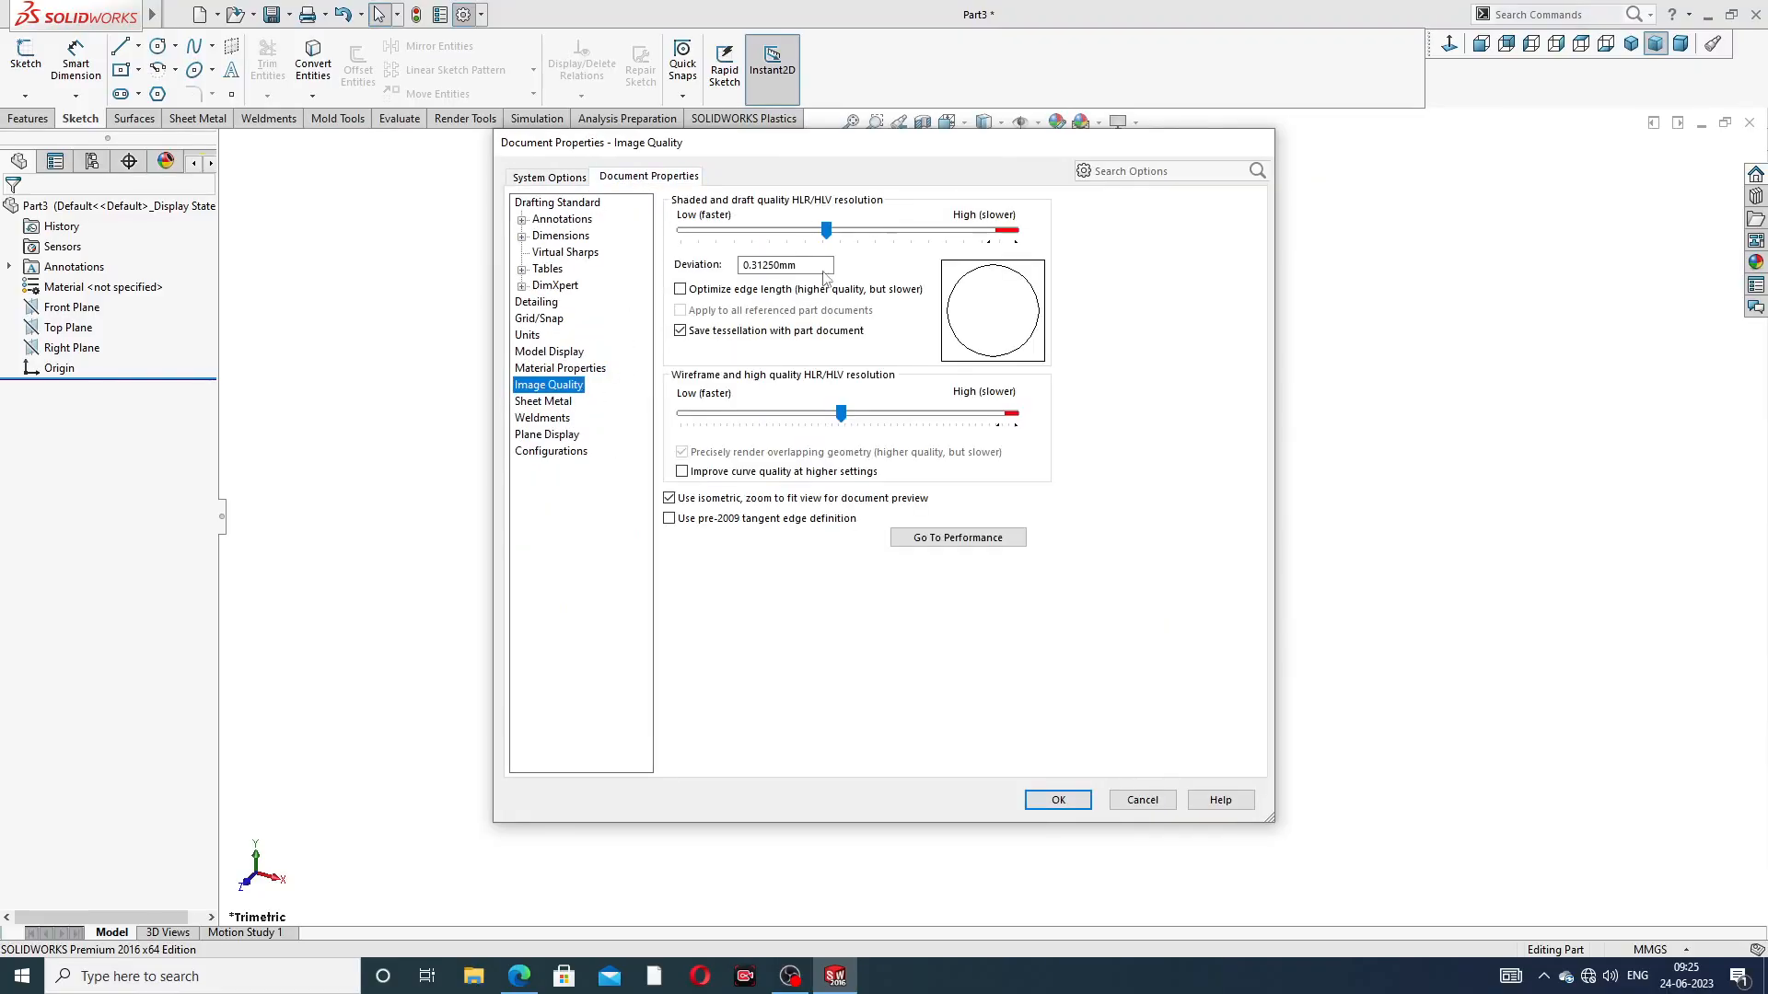
drag(828, 236, 1014, 232)
drag(841, 413, 1015, 414)
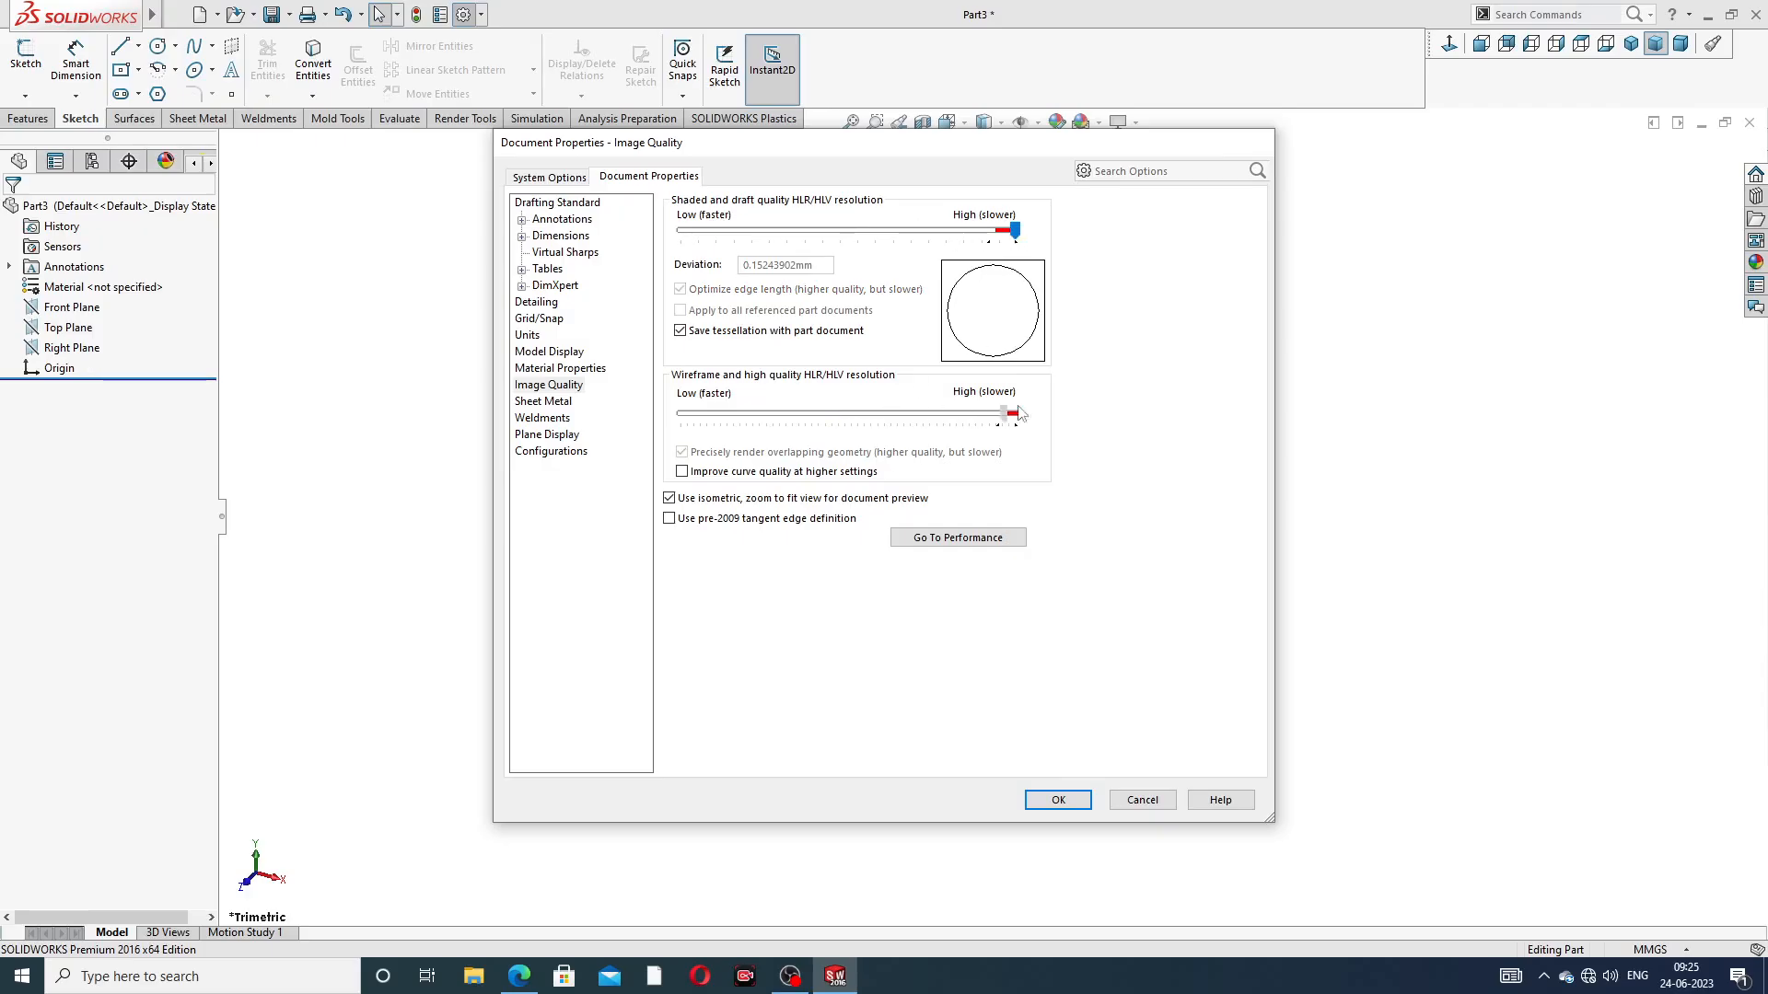
click(1066, 798)
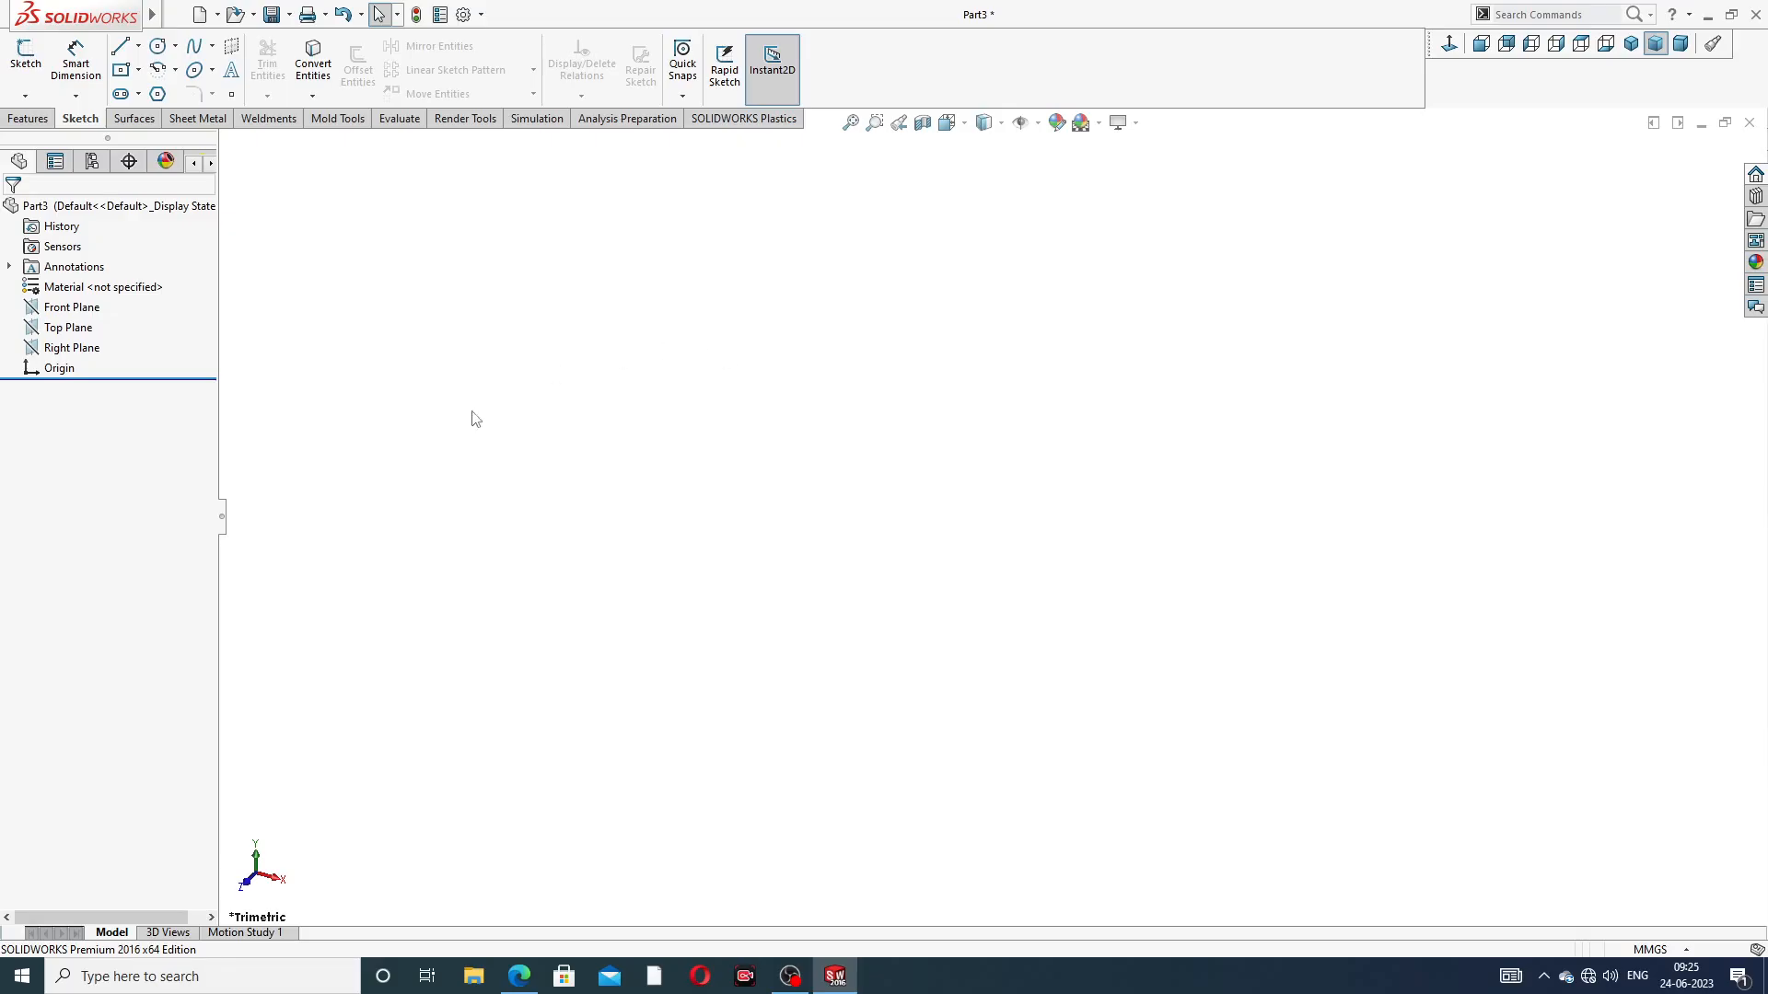
click(524, 983)
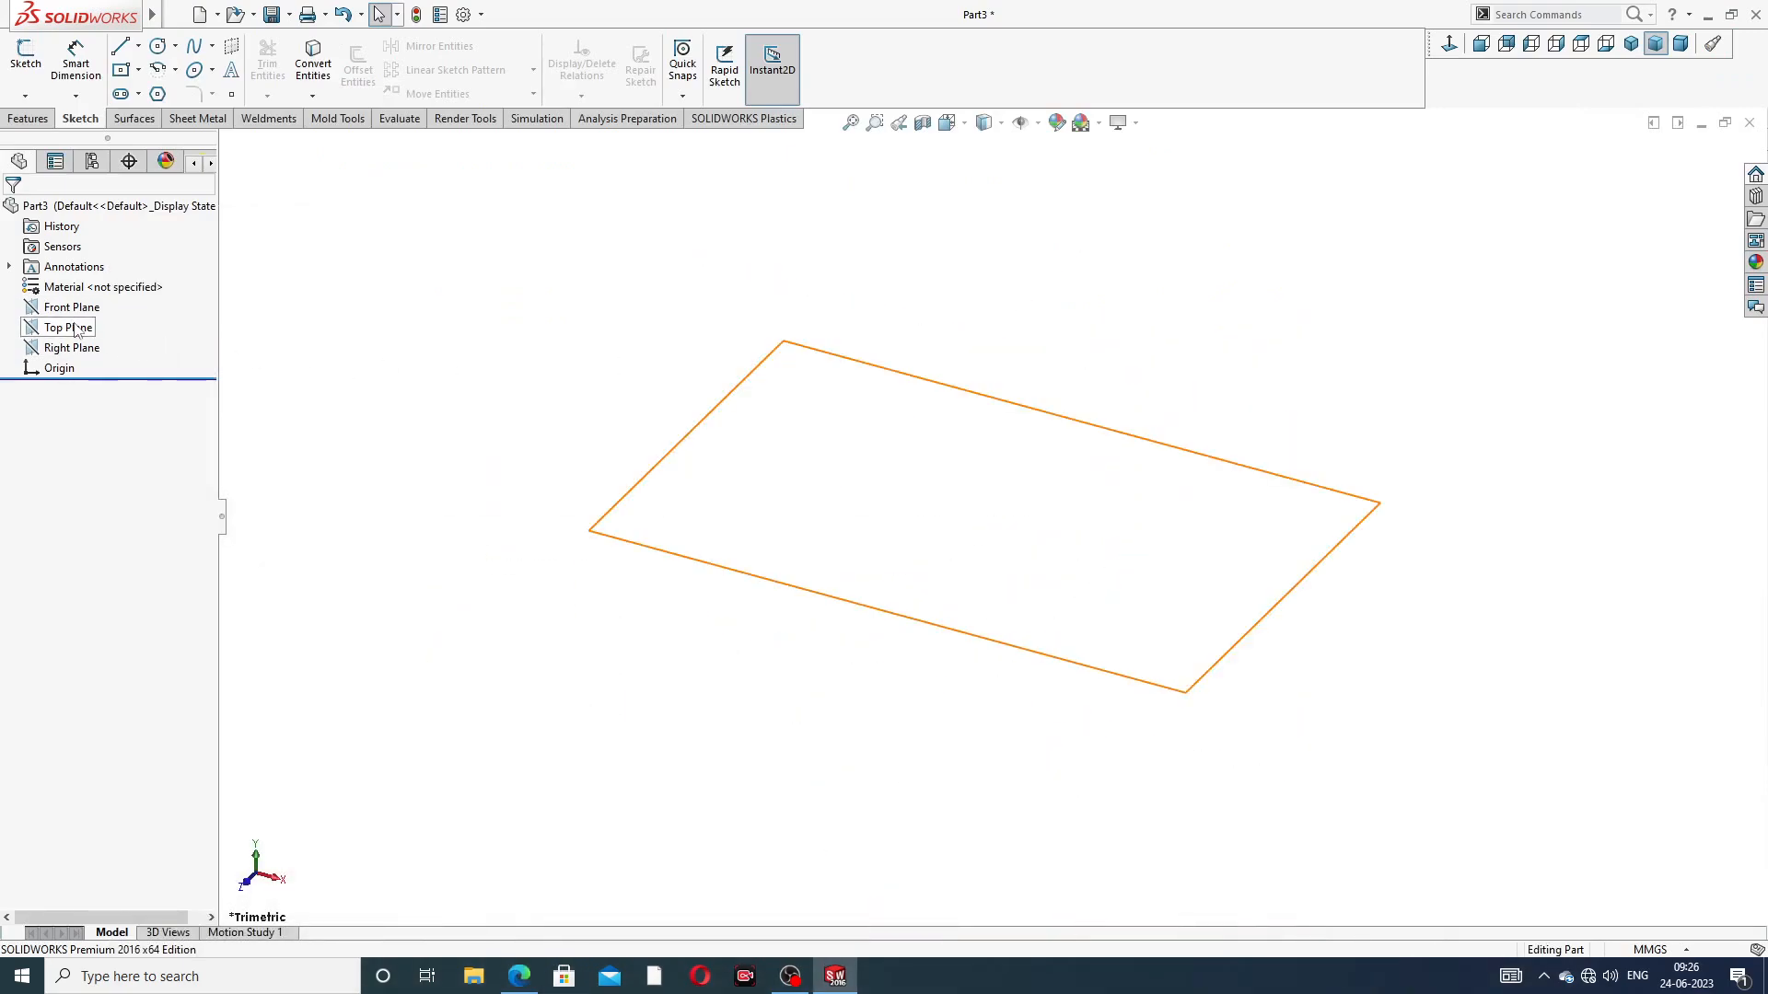
In SOLIDWORKS, start a sketch on the Right Plane and draw a vertical centerline about 87 mm long up from the origin
click(72, 348)
click(93, 325)
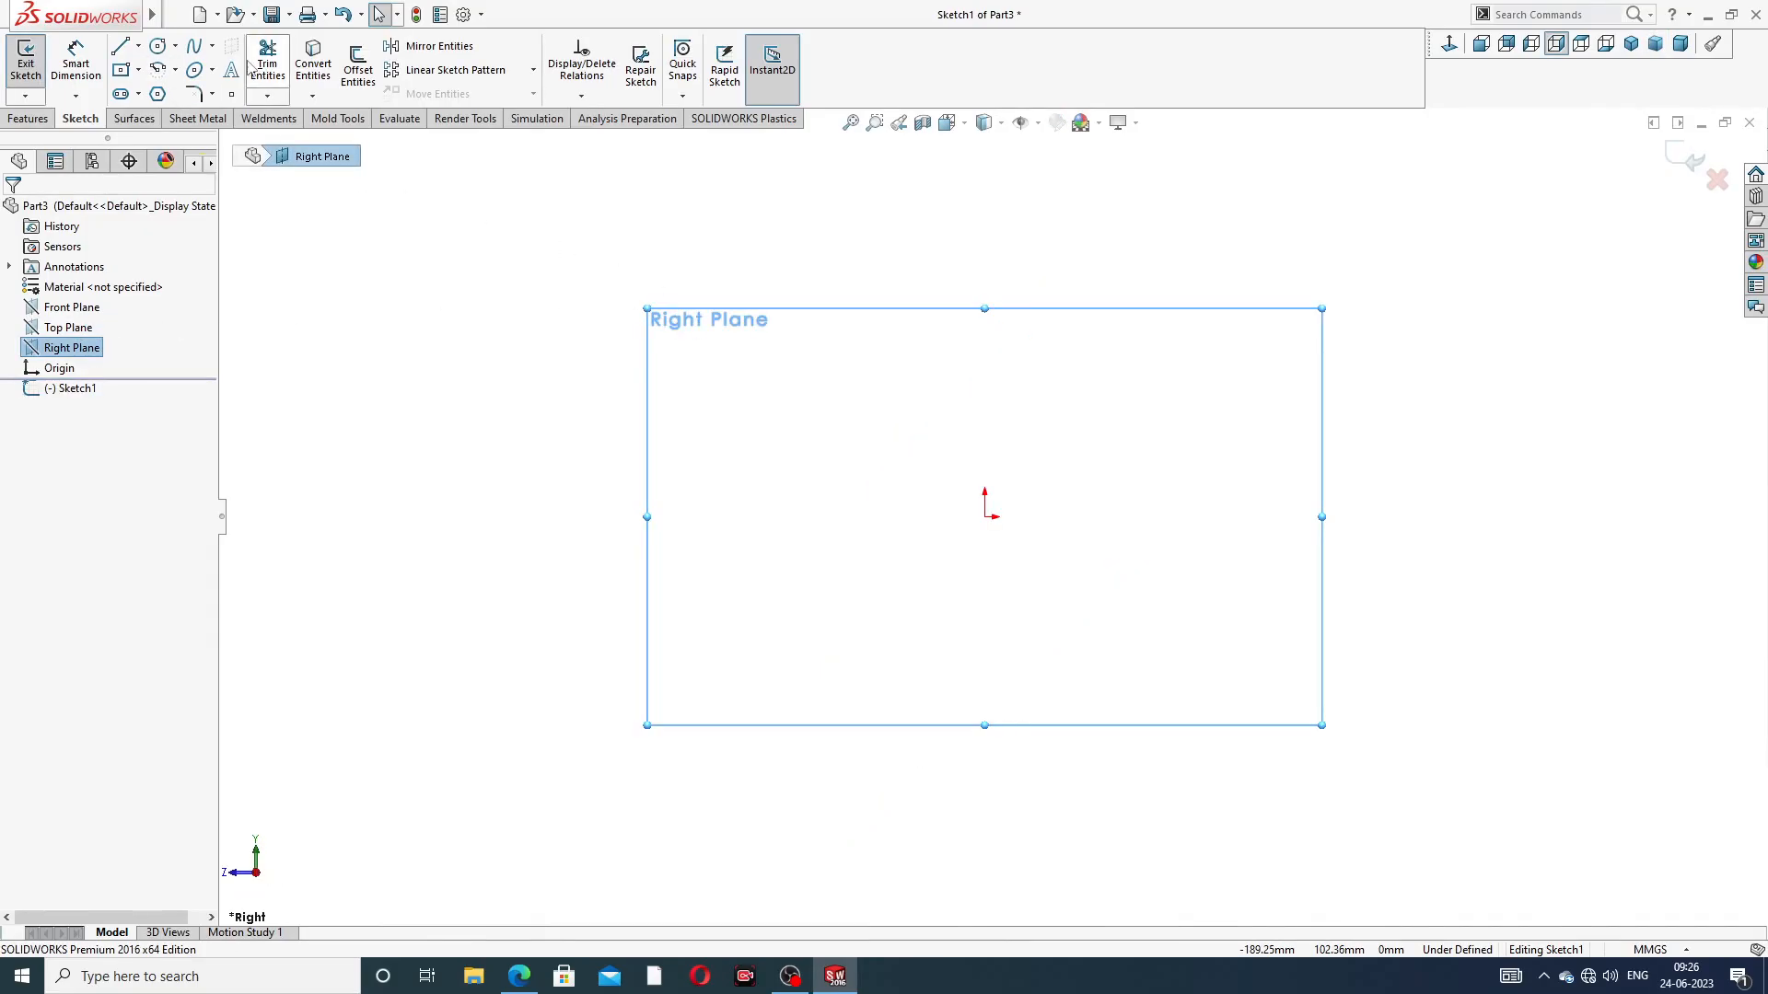
click(139, 45)
click(158, 90)
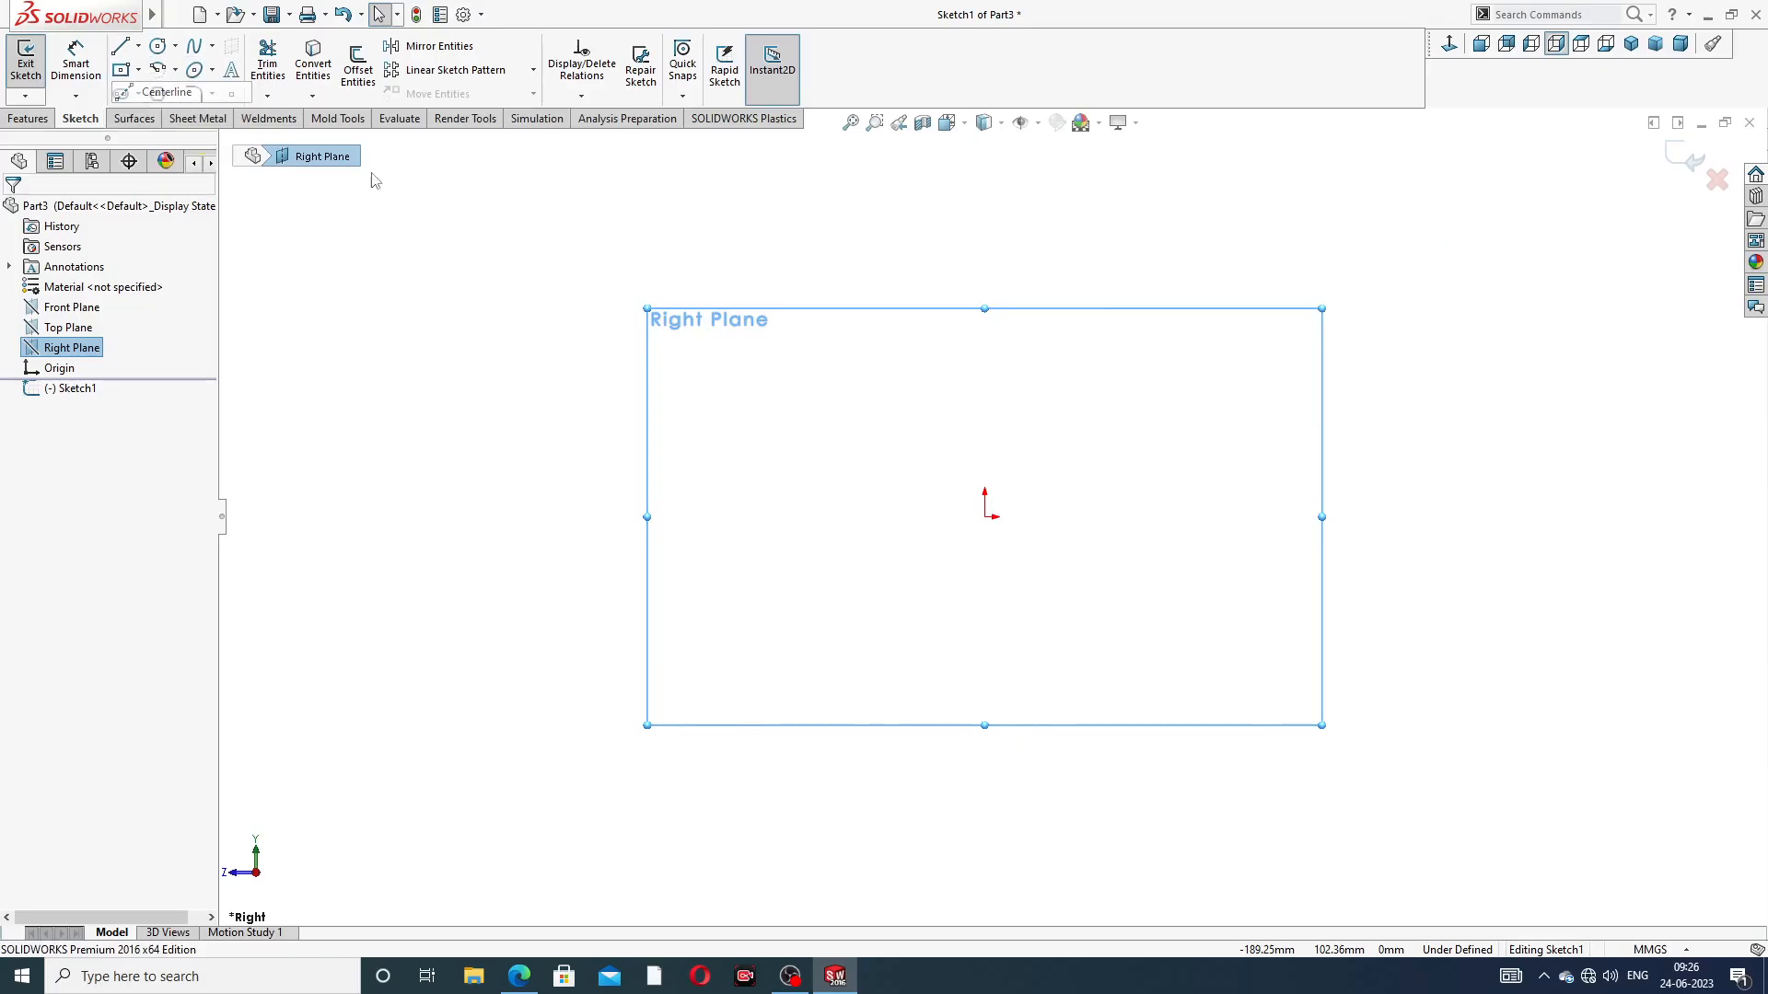
click(985, 516)
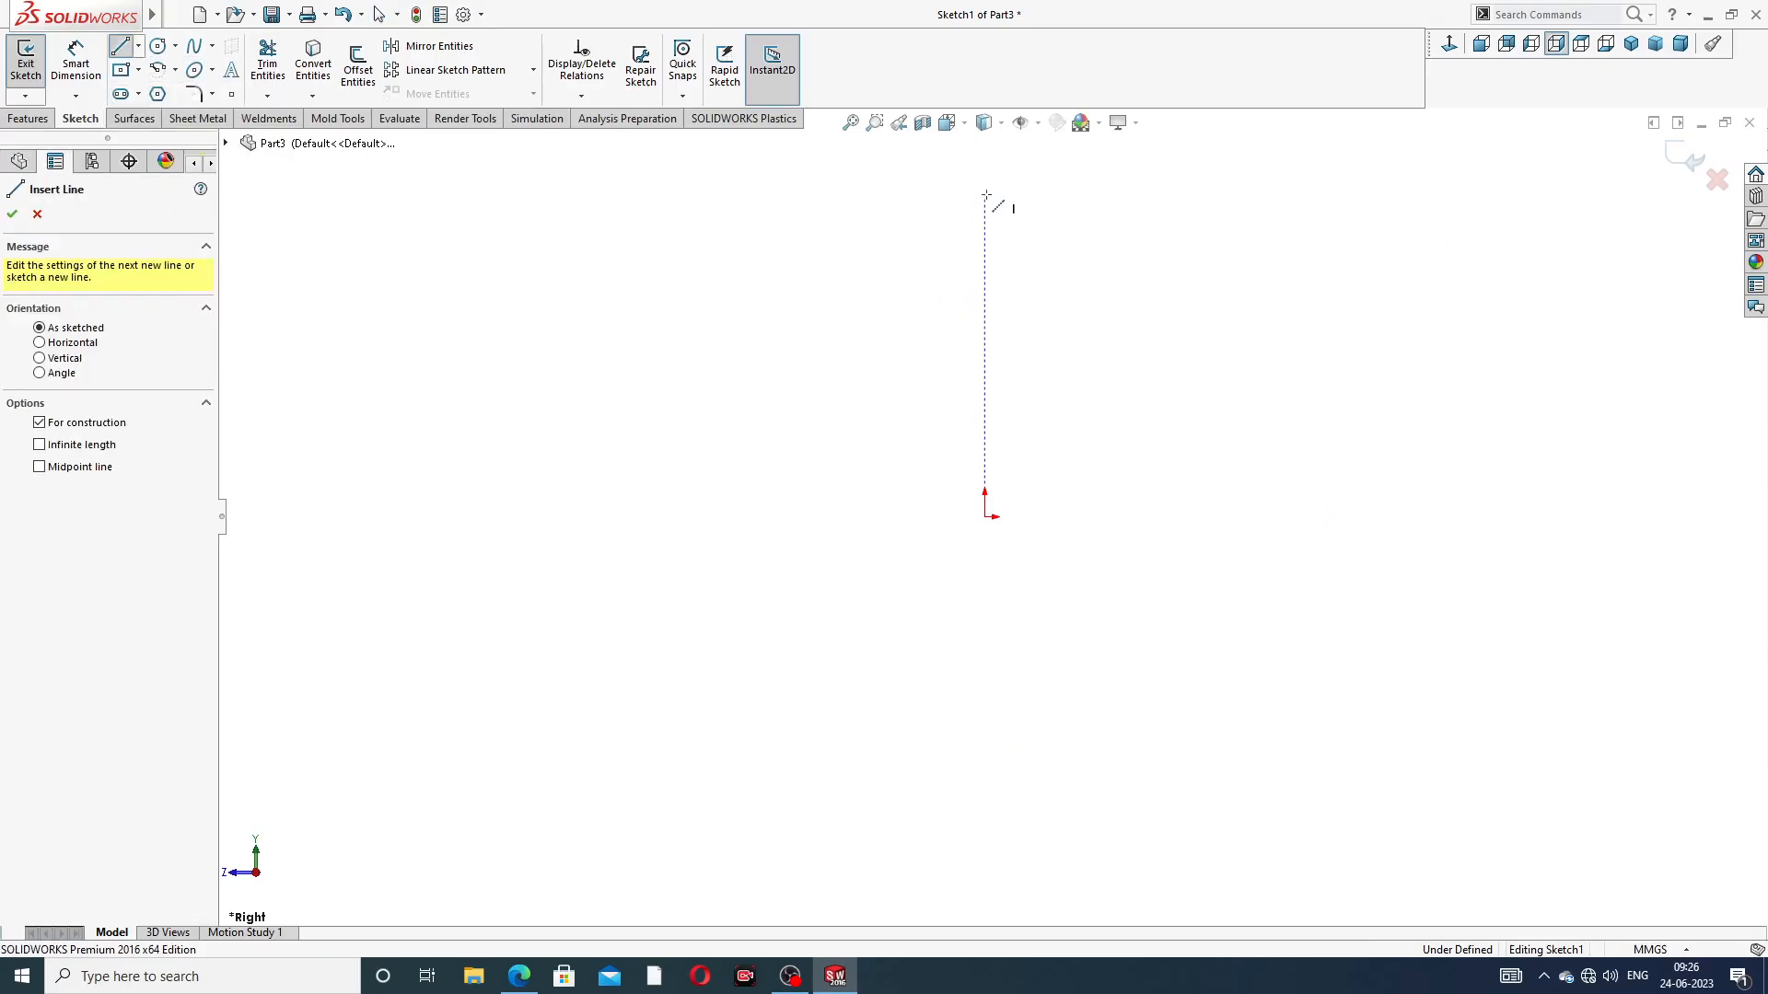
click(984, 193)
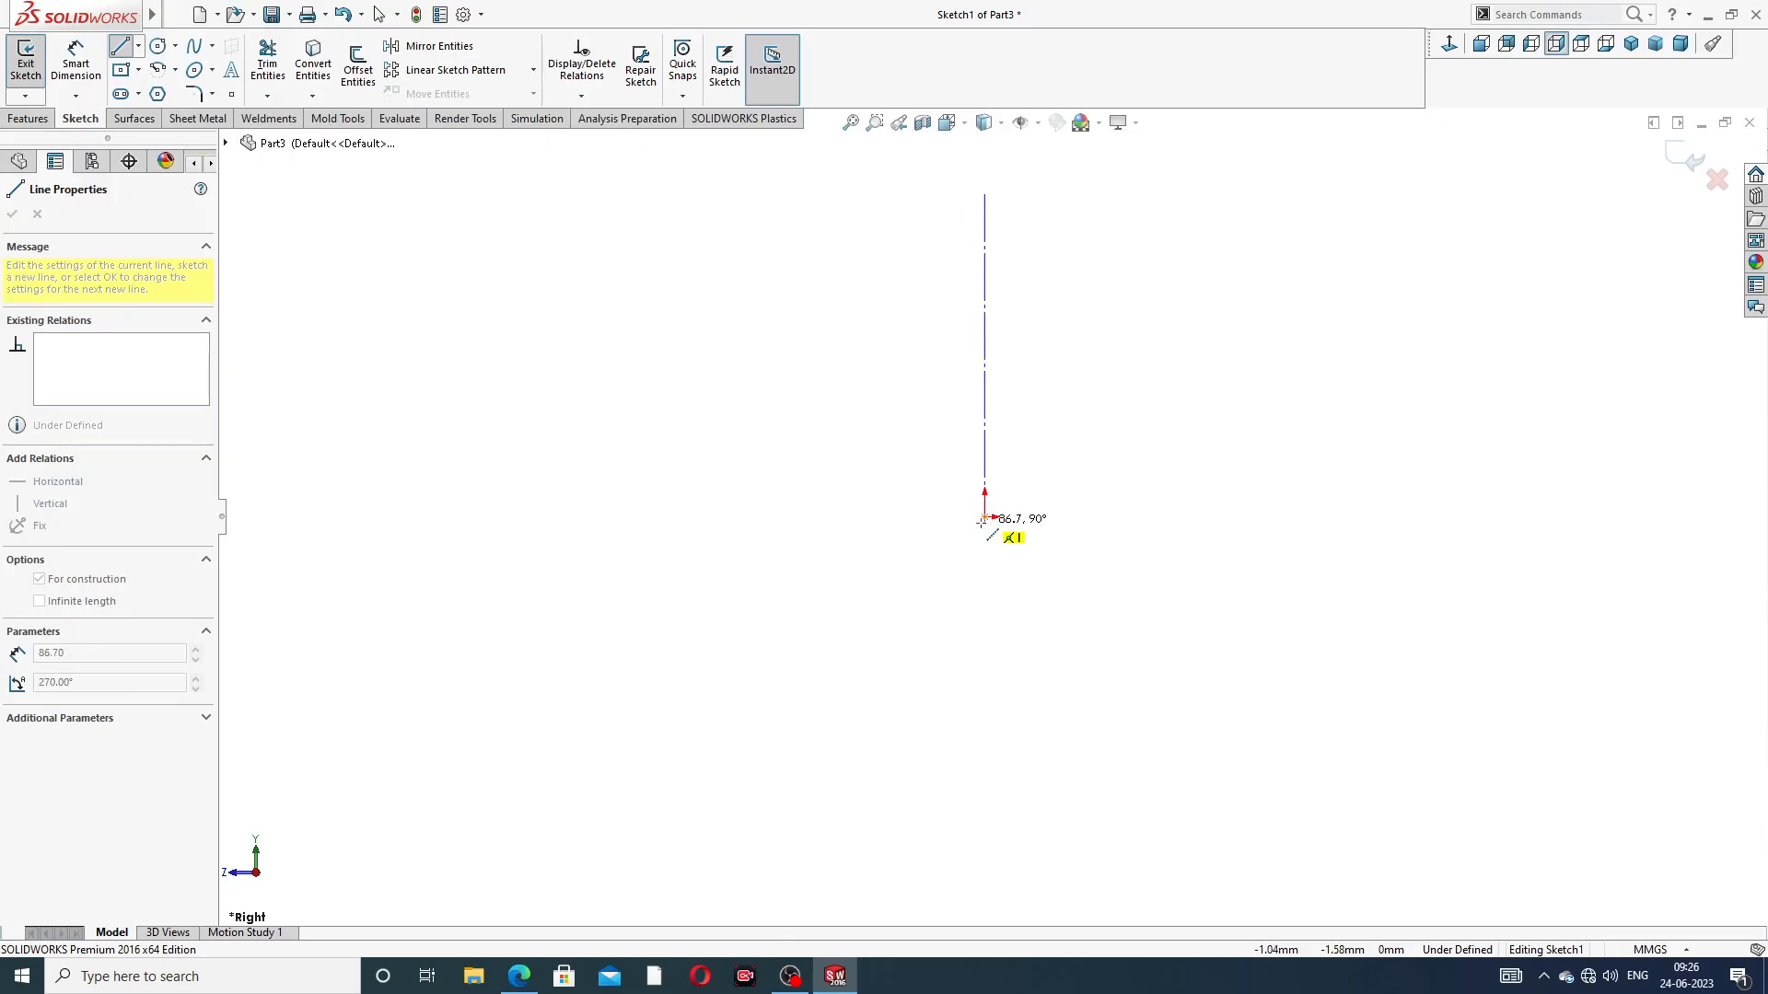
click(984, 515)
right_click(1130, 241)
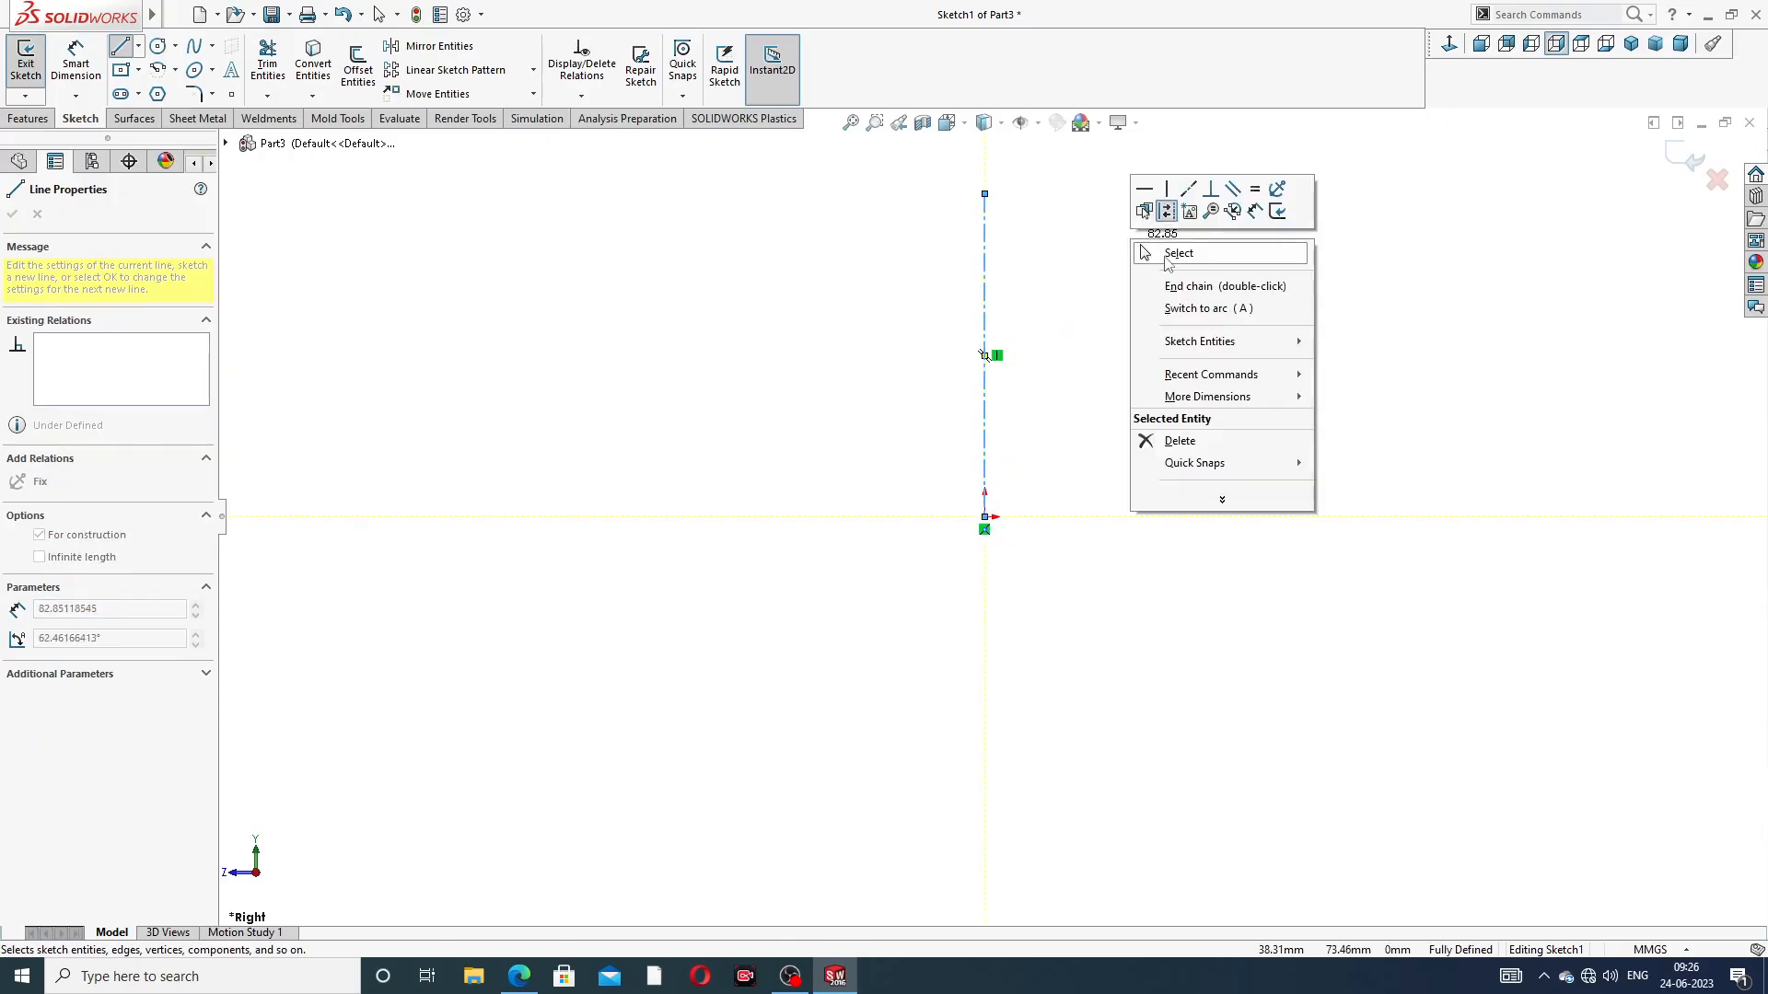
click(1151, 249)
Stretch the vertical centerline's upper end to about 132 mm above the origin
scroll(1032, 408, up, 3)
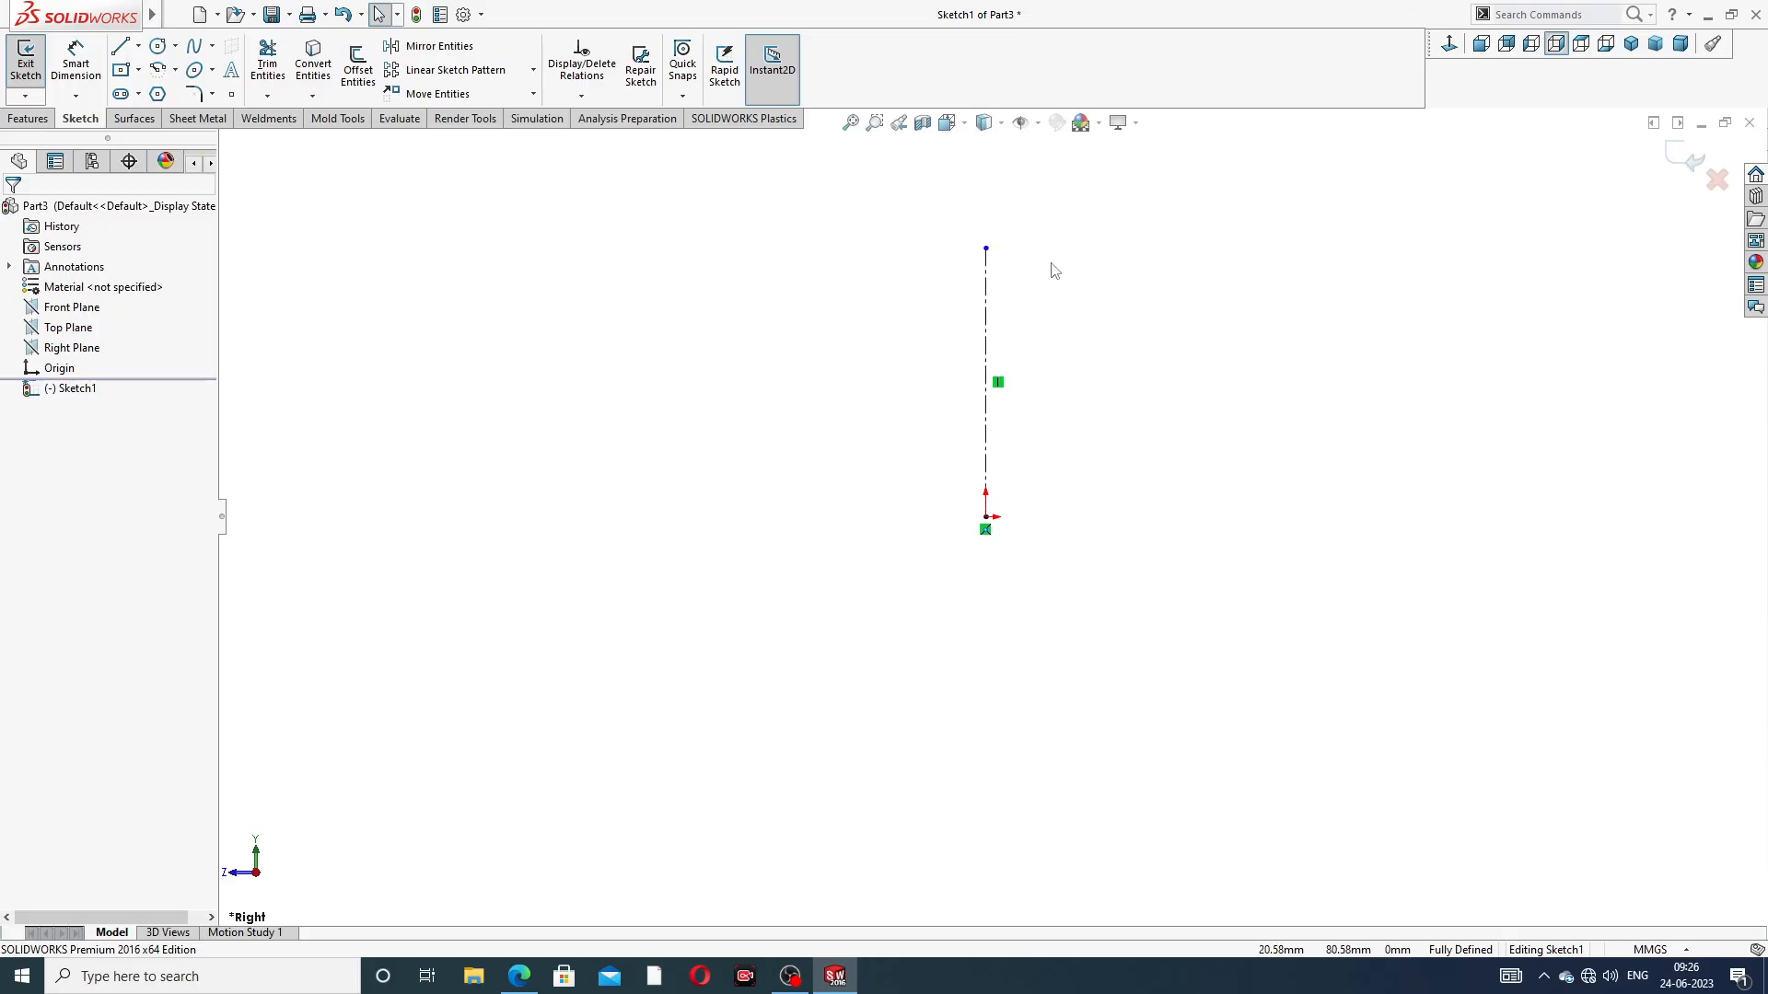
drag(987, 331, 987, 228)
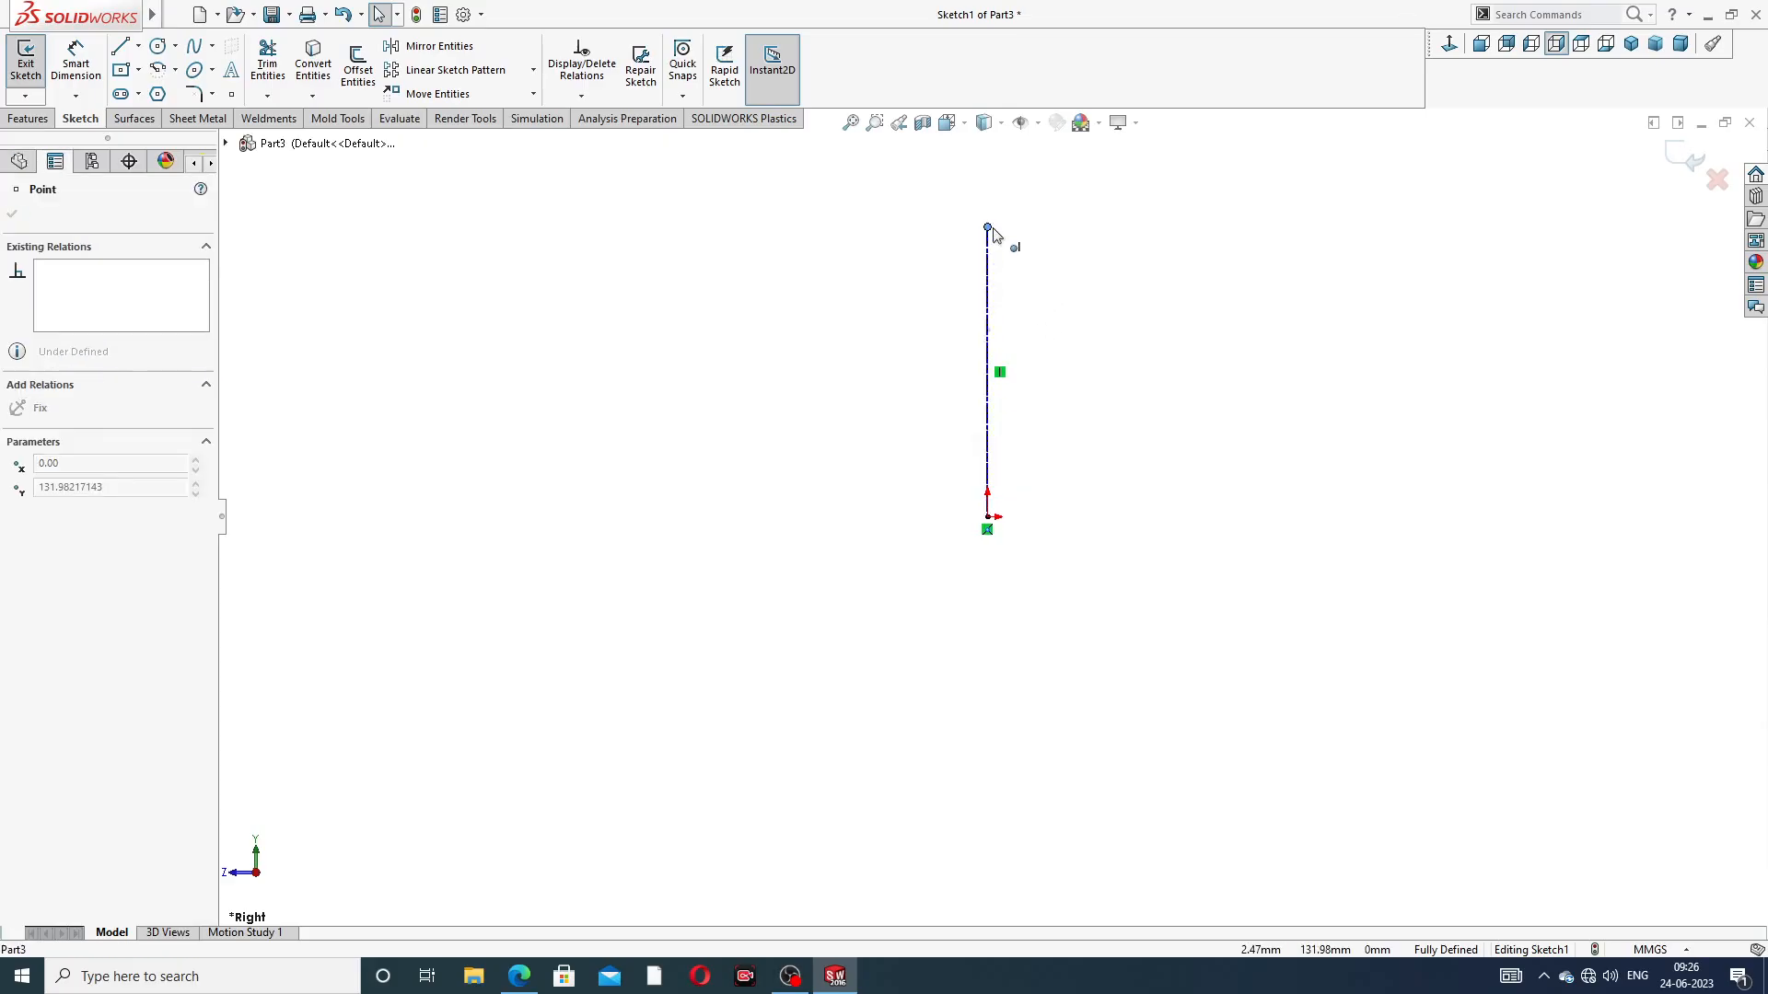
click(1117, 265)
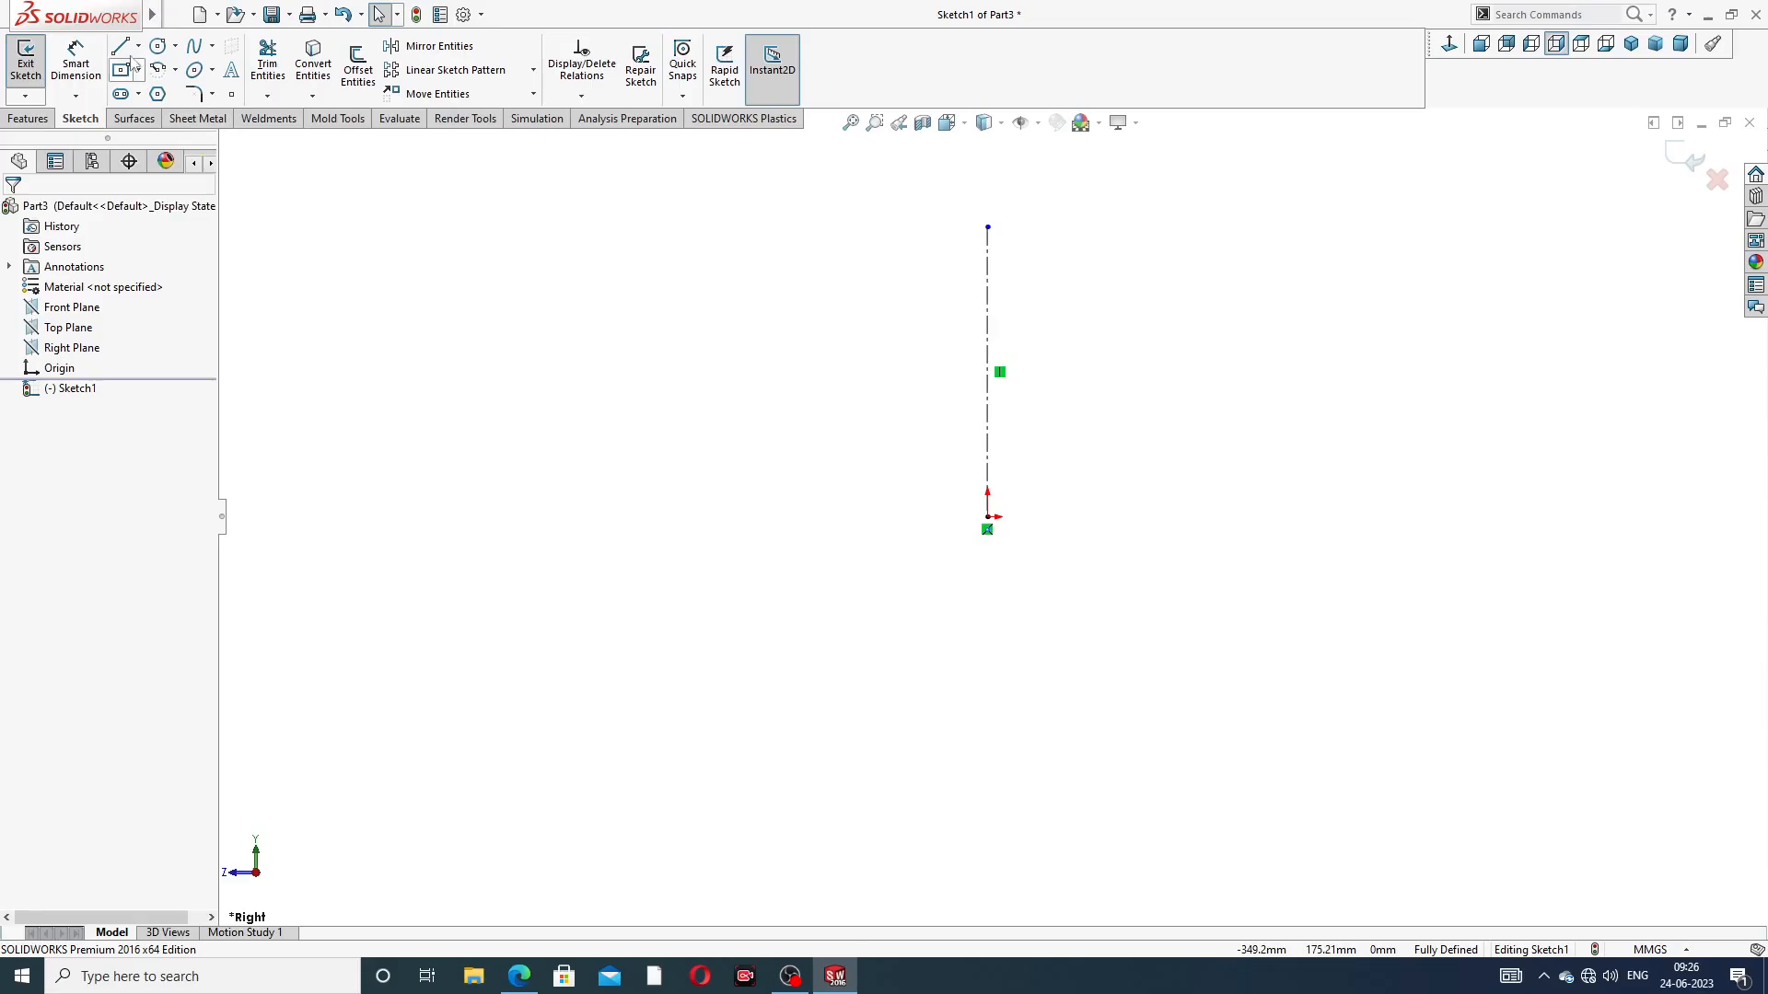
Sketch a horizontal centerline across the vertical one, about 104 mm above the origin
click(138, 46)
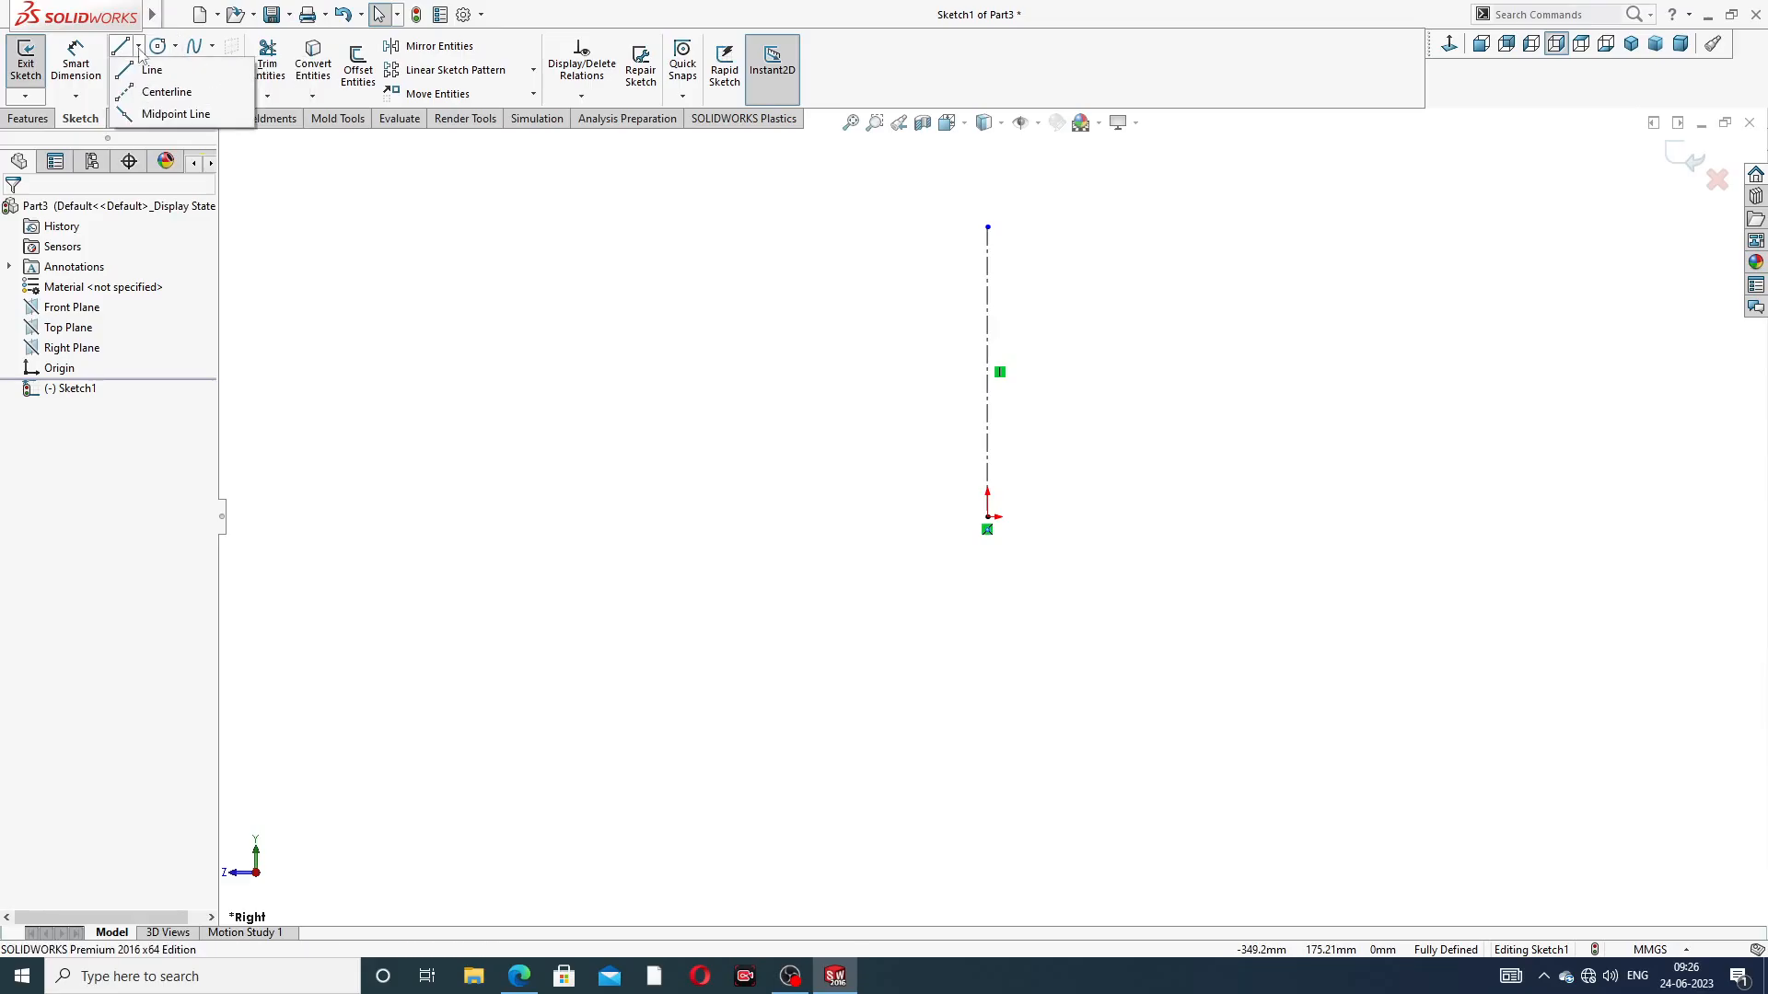
click(161, 92)
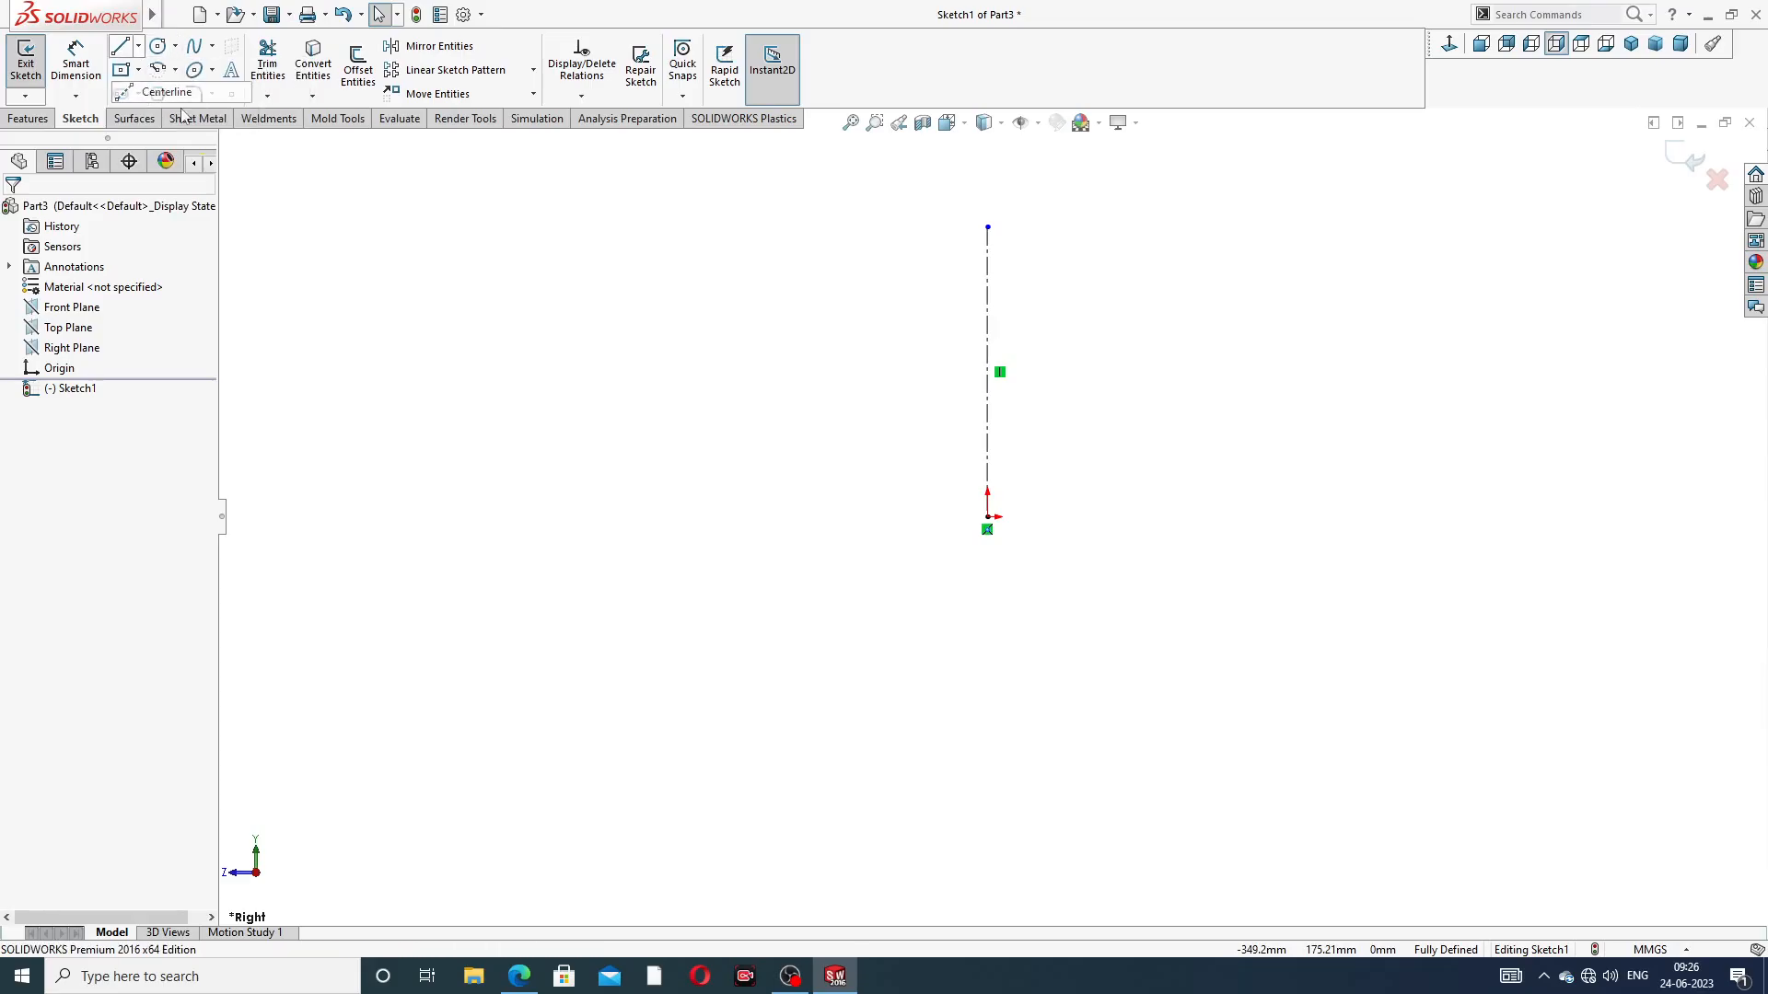
click(889, 287)
click(1091, 287)
right_click(1158, 262)
click(1177, 274)
Stretch the vertical centerline's upper end to about 158 mm above the origin
scroll(1104, 307, down, 3)
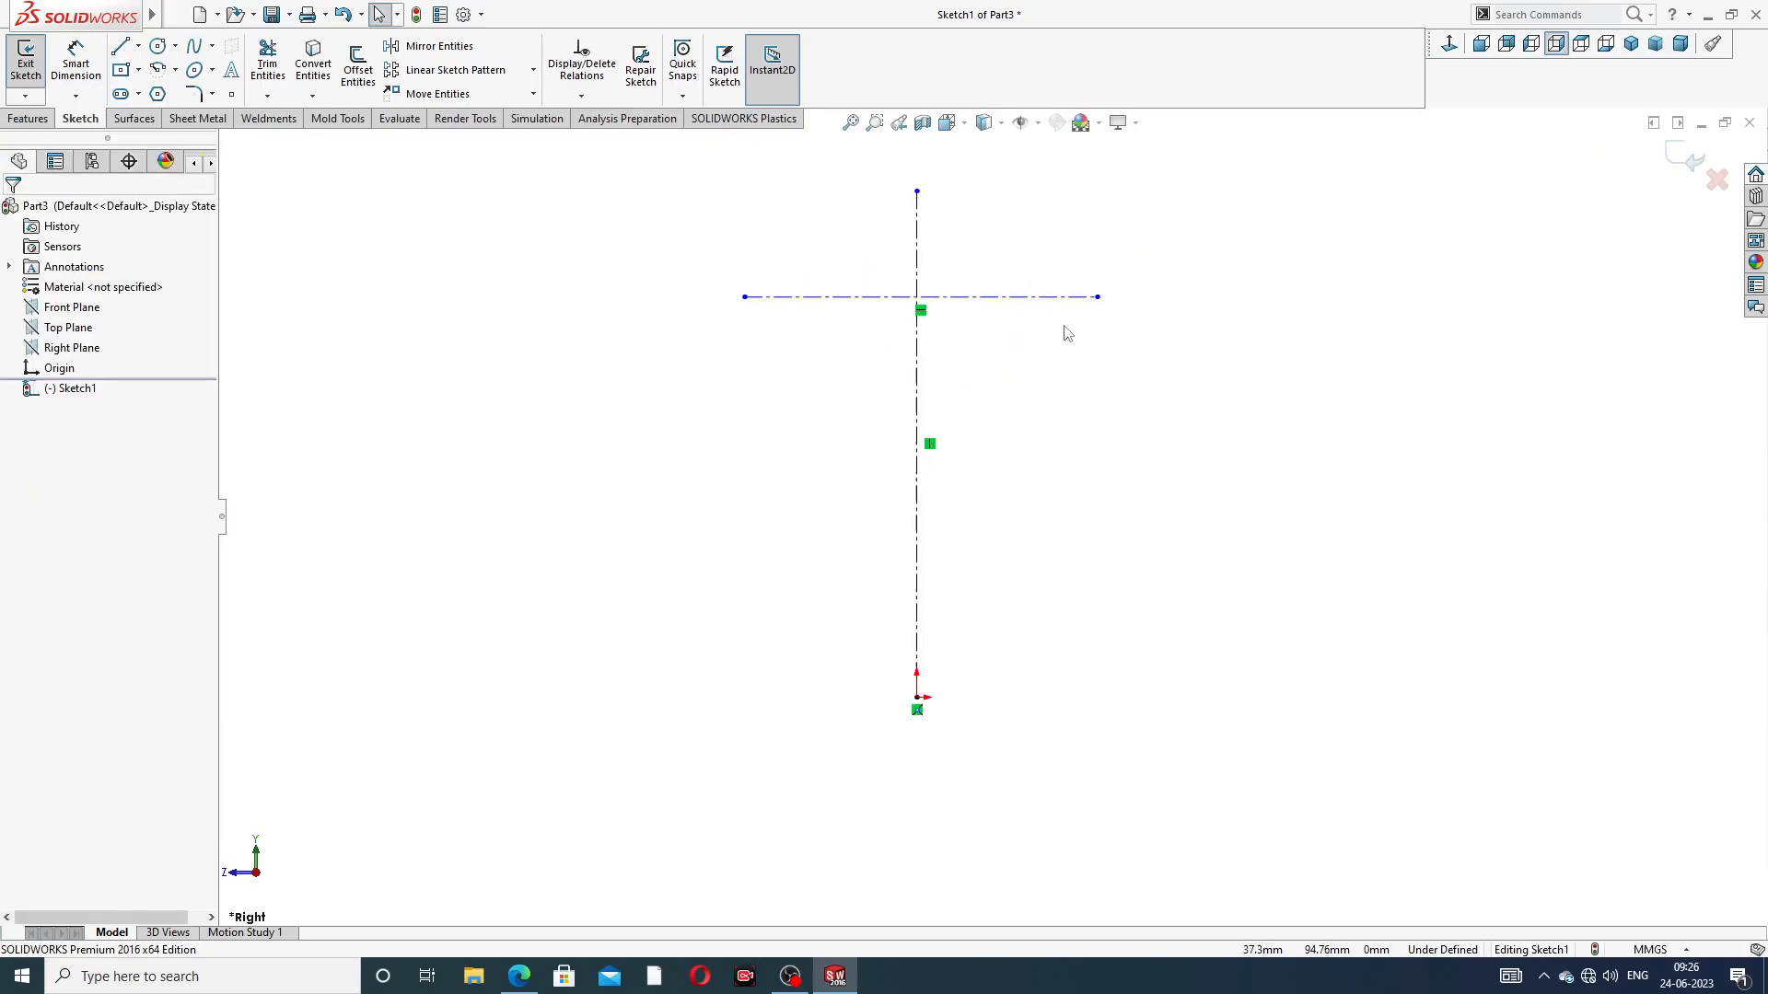
scroll(930, 221, up, 2)
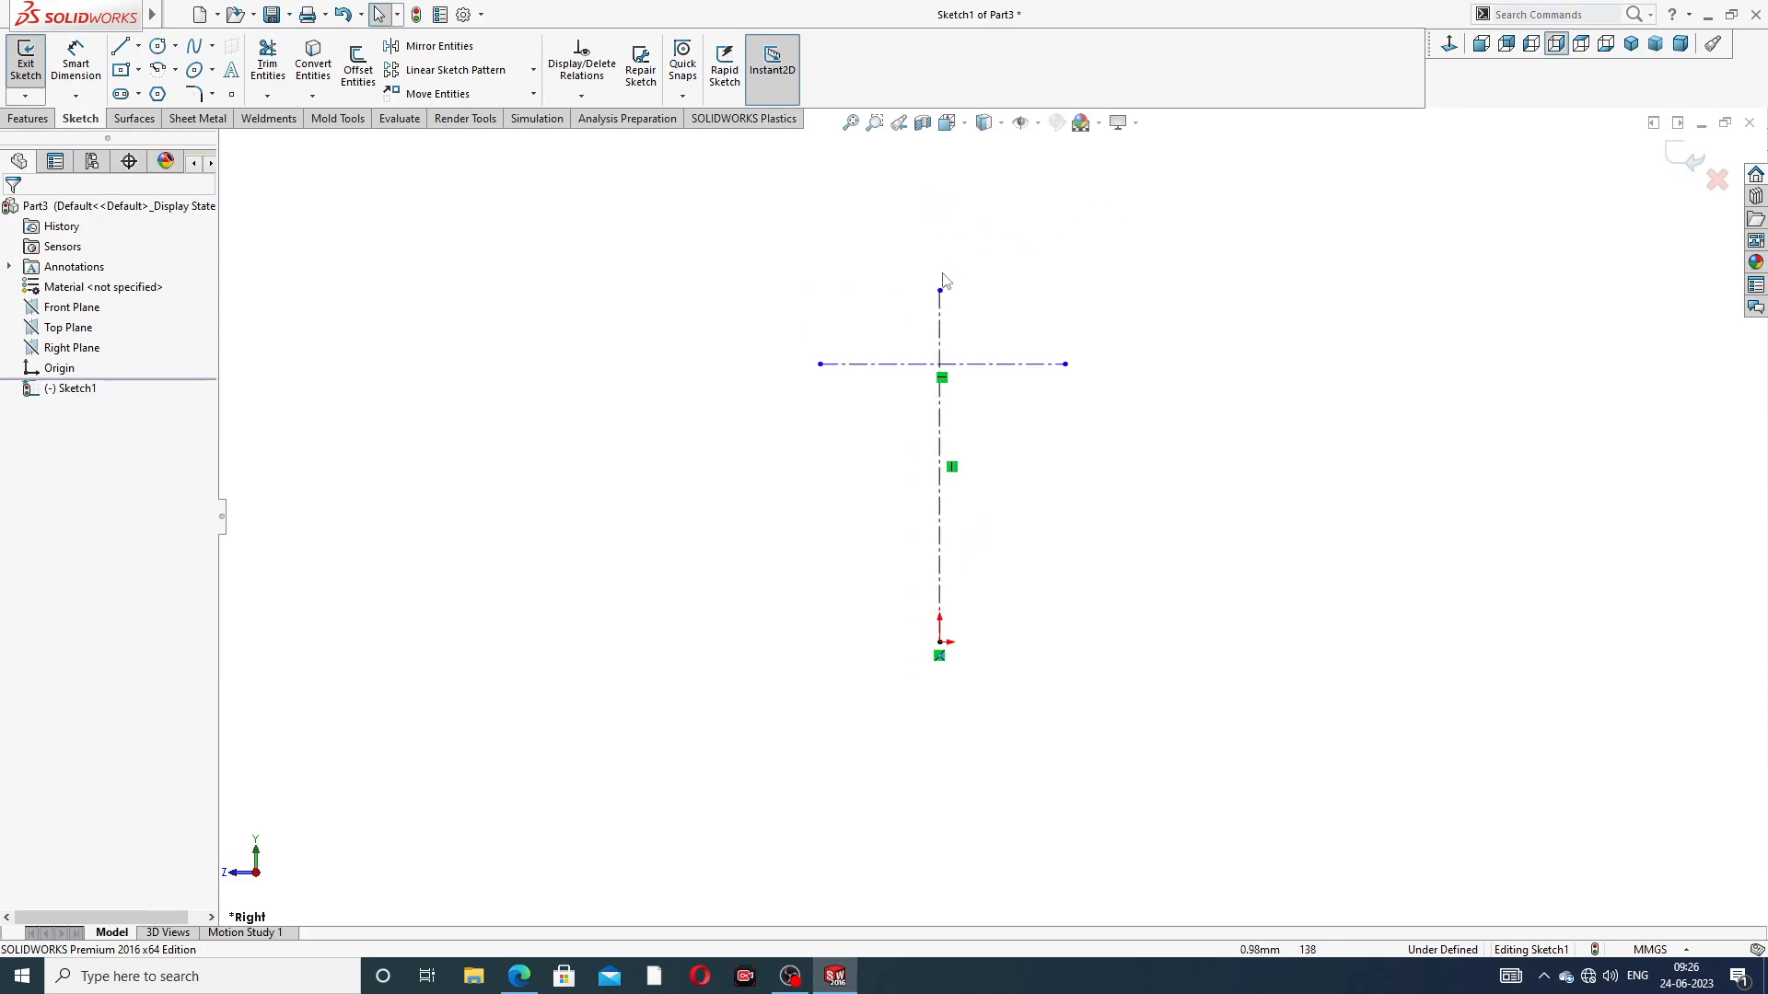
drag(939, 293, 939, 221)
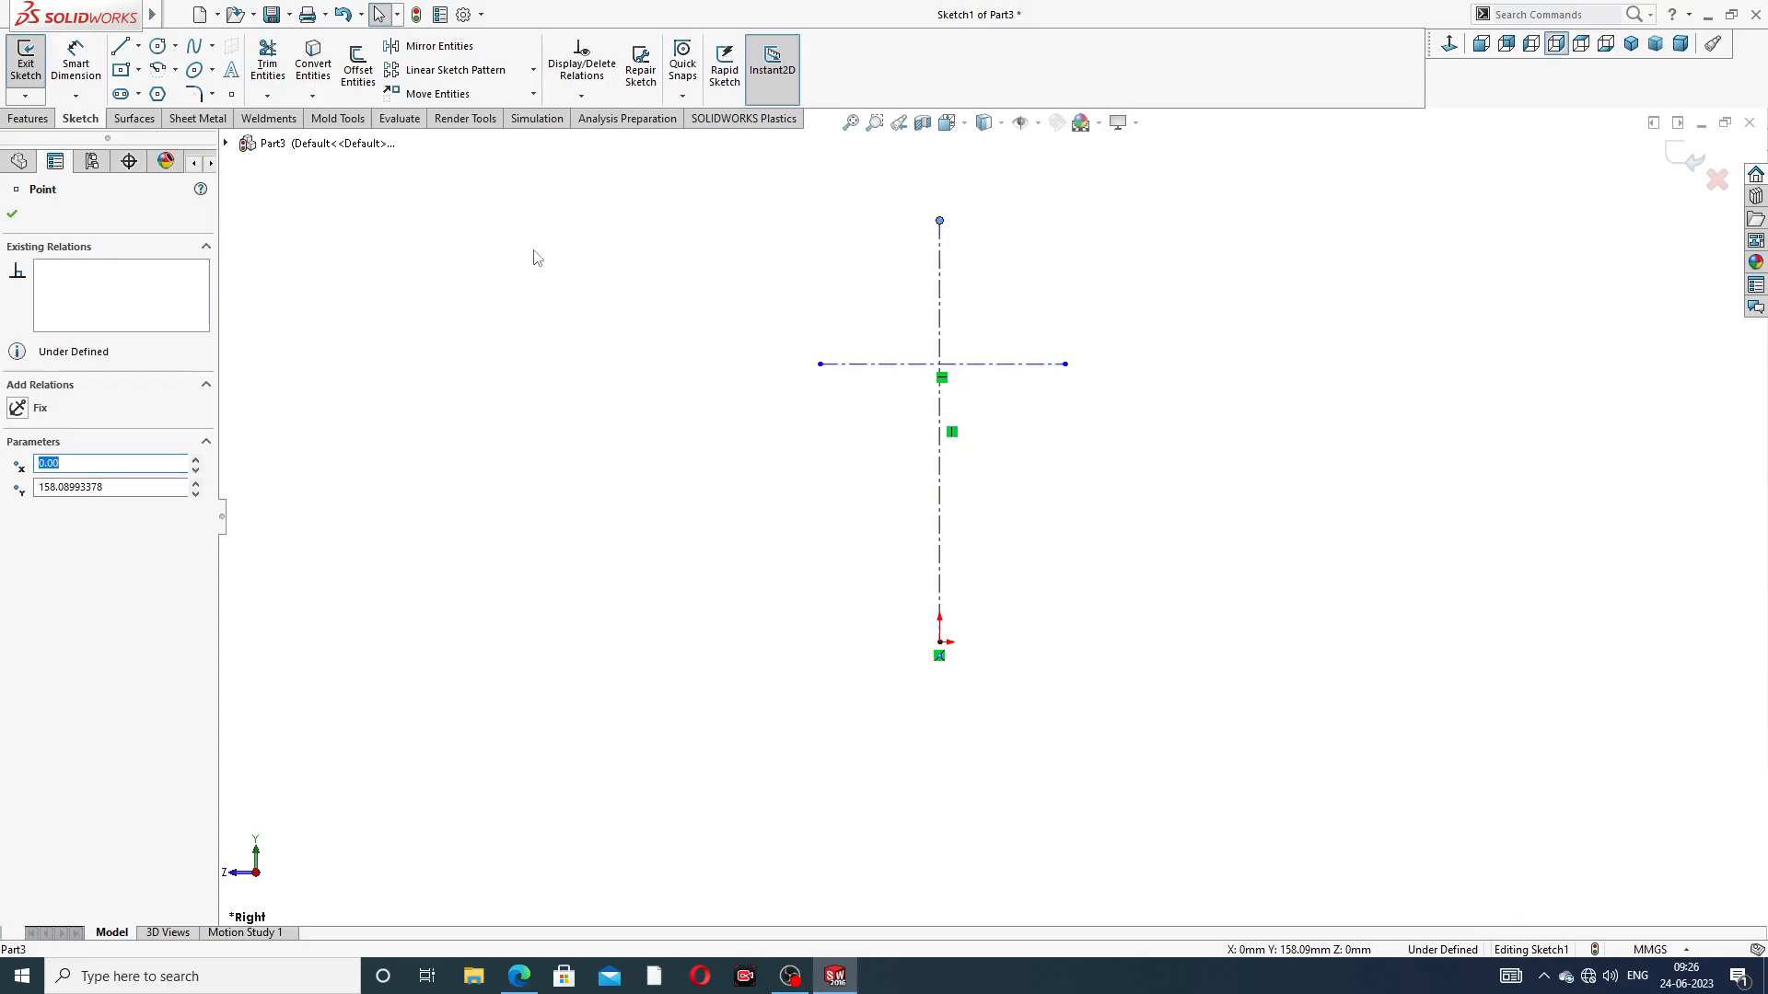
click(416, 226)
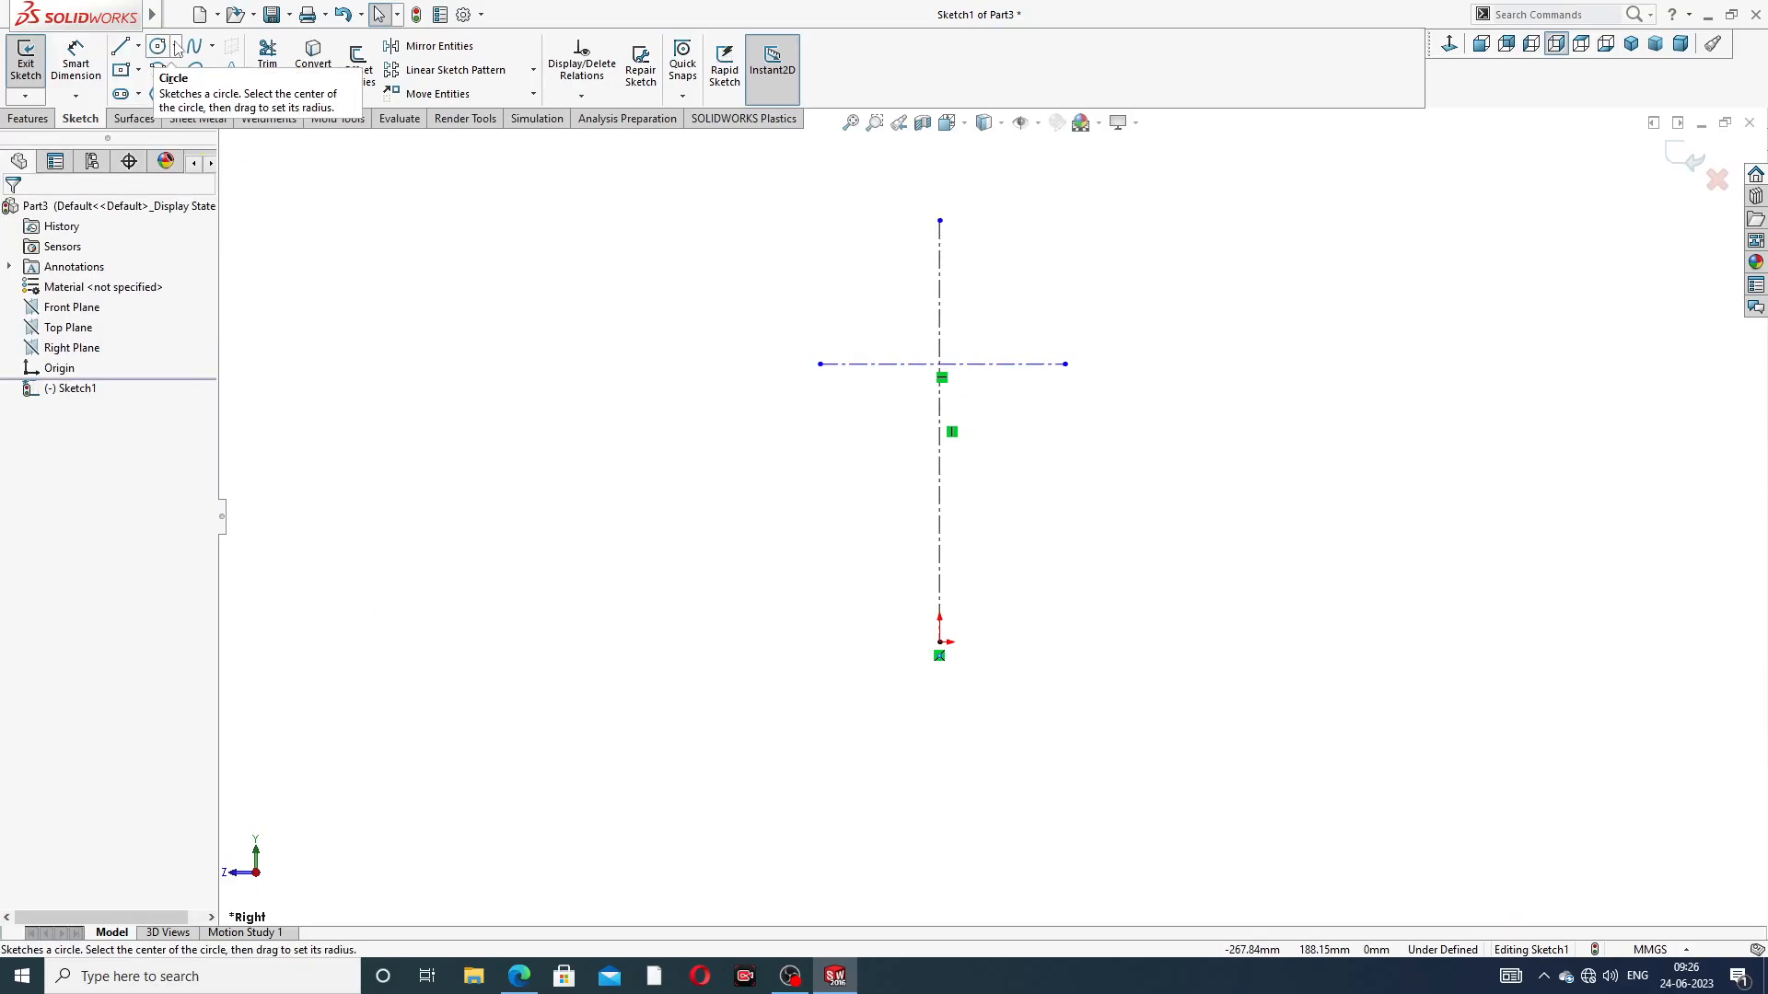
Draw a 180° centerpoint arc of about 45 mm radius above the horizontal centerline, centred where the two centerlines cross
click(175, 69)
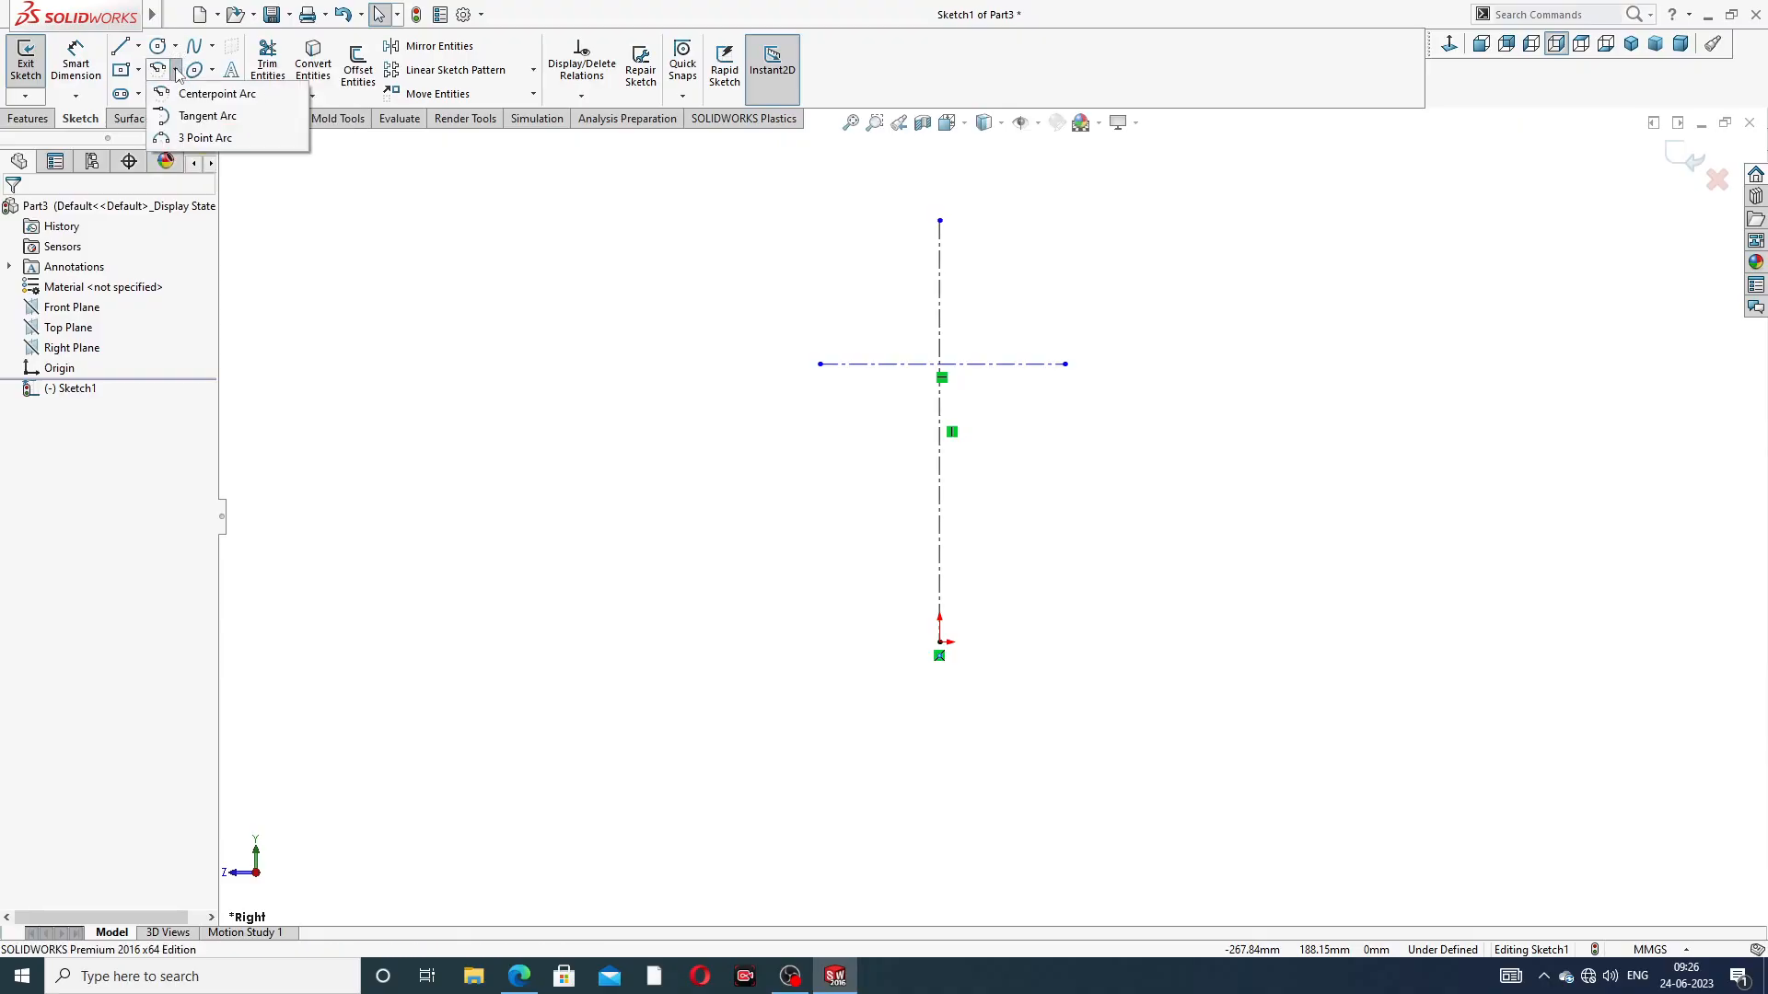
click(214, 95)
scroll(917, 333, down, 3)
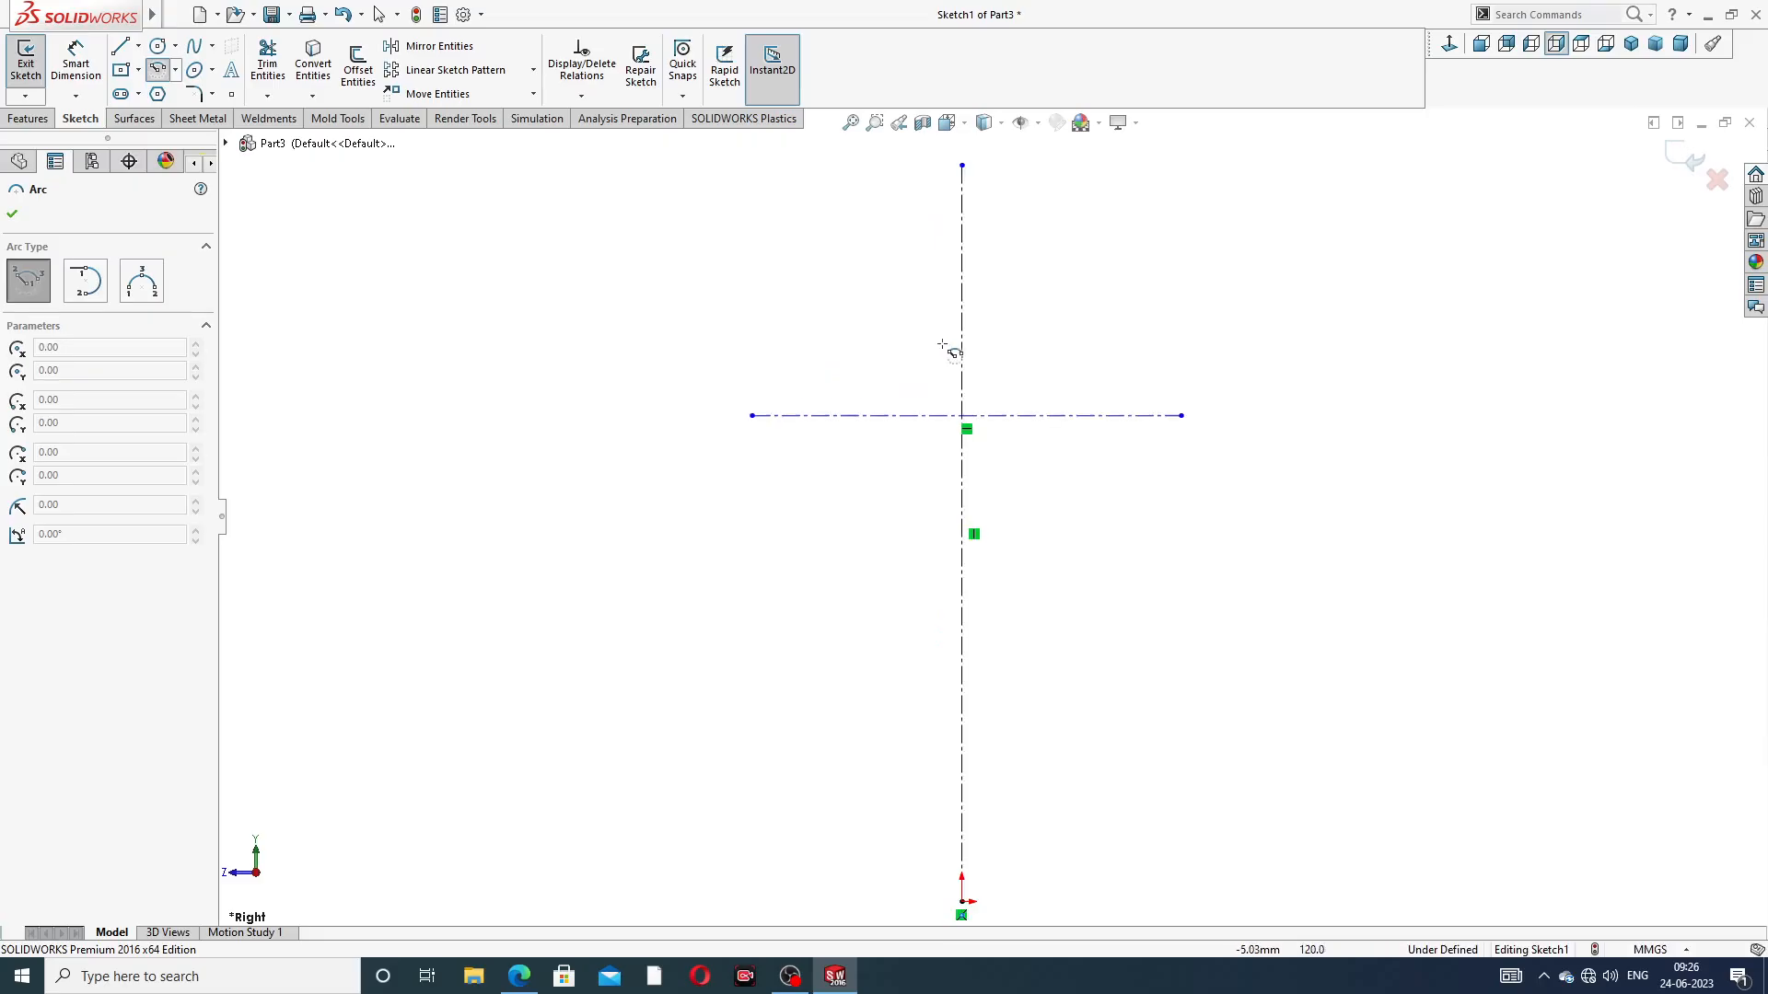
scroll(964, 416, down, 3)
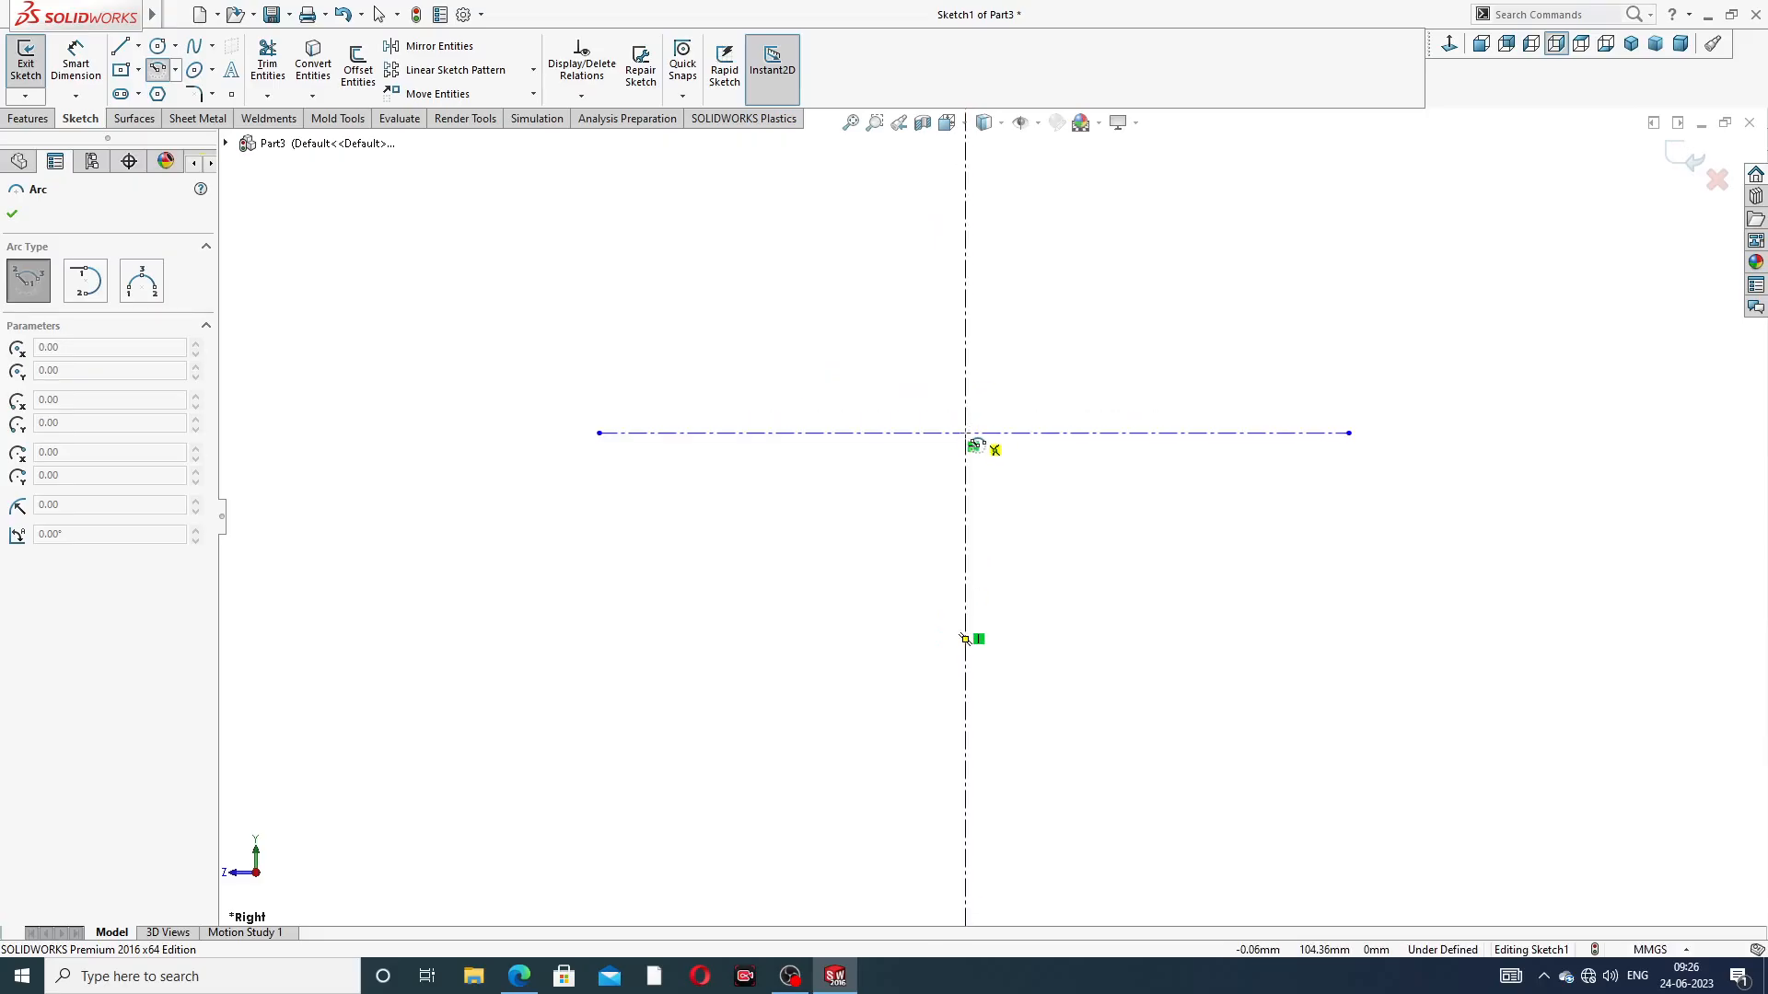
click(966, 433)
click(599, 432)
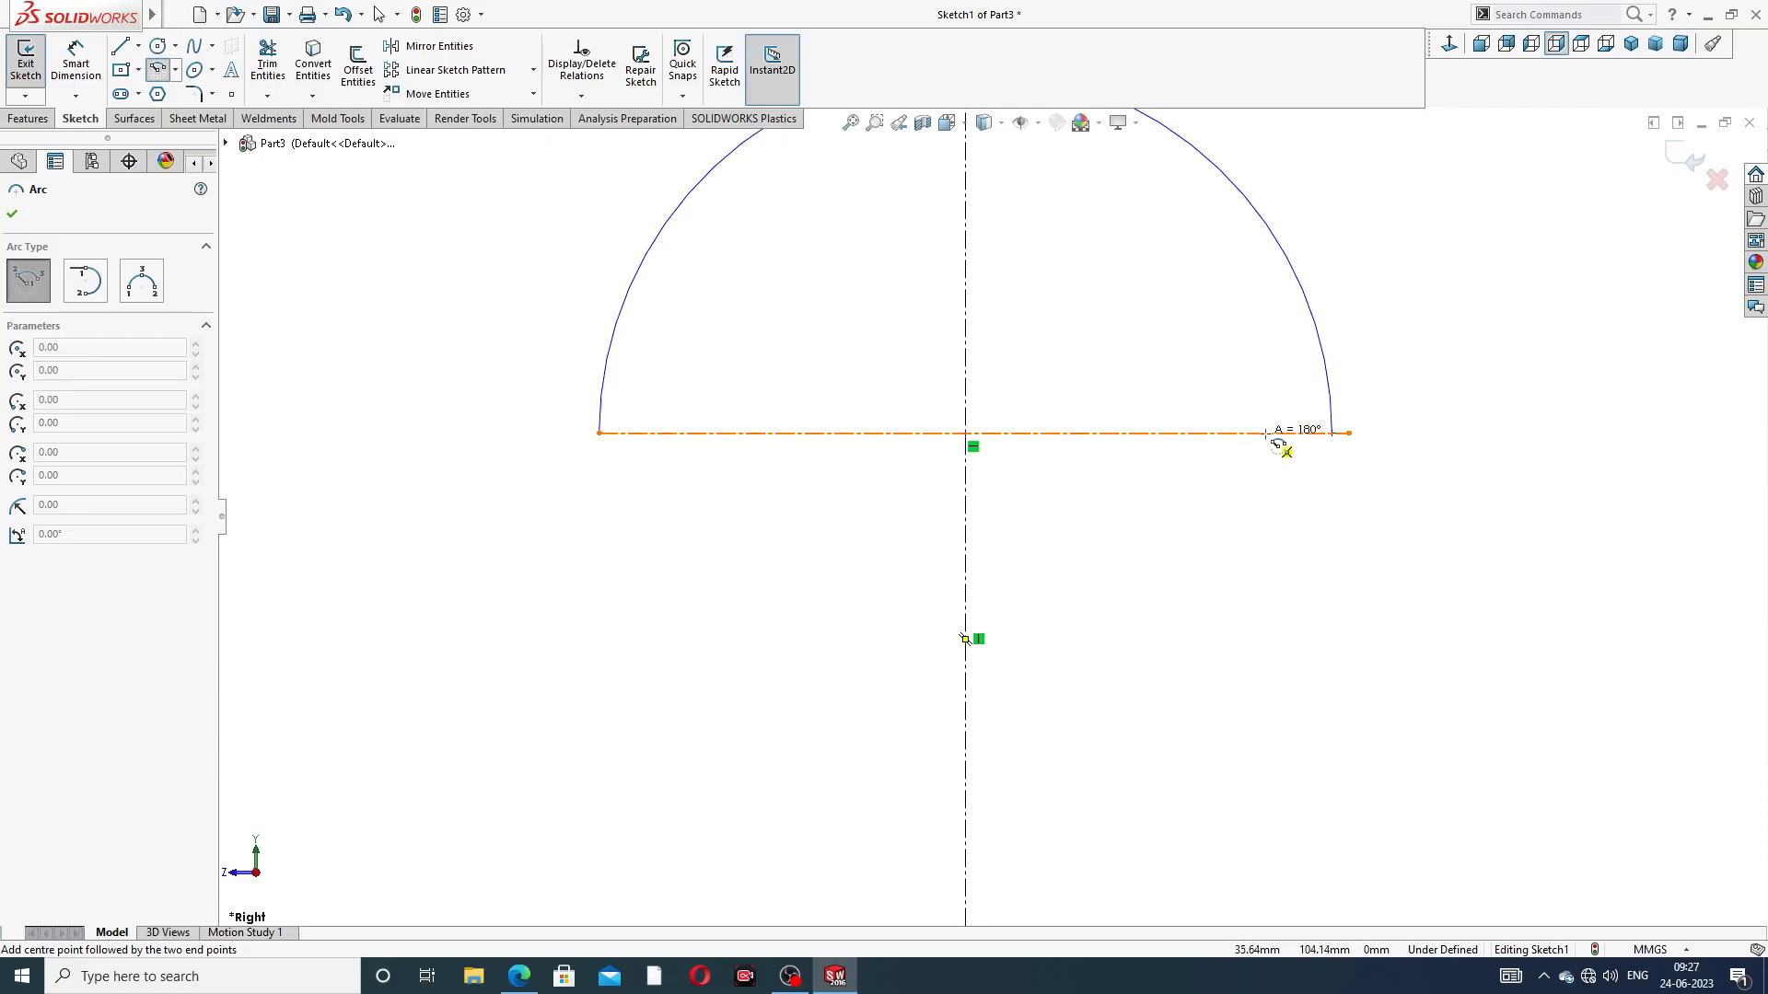
click(1357, 446)
right_click(1395, 359)
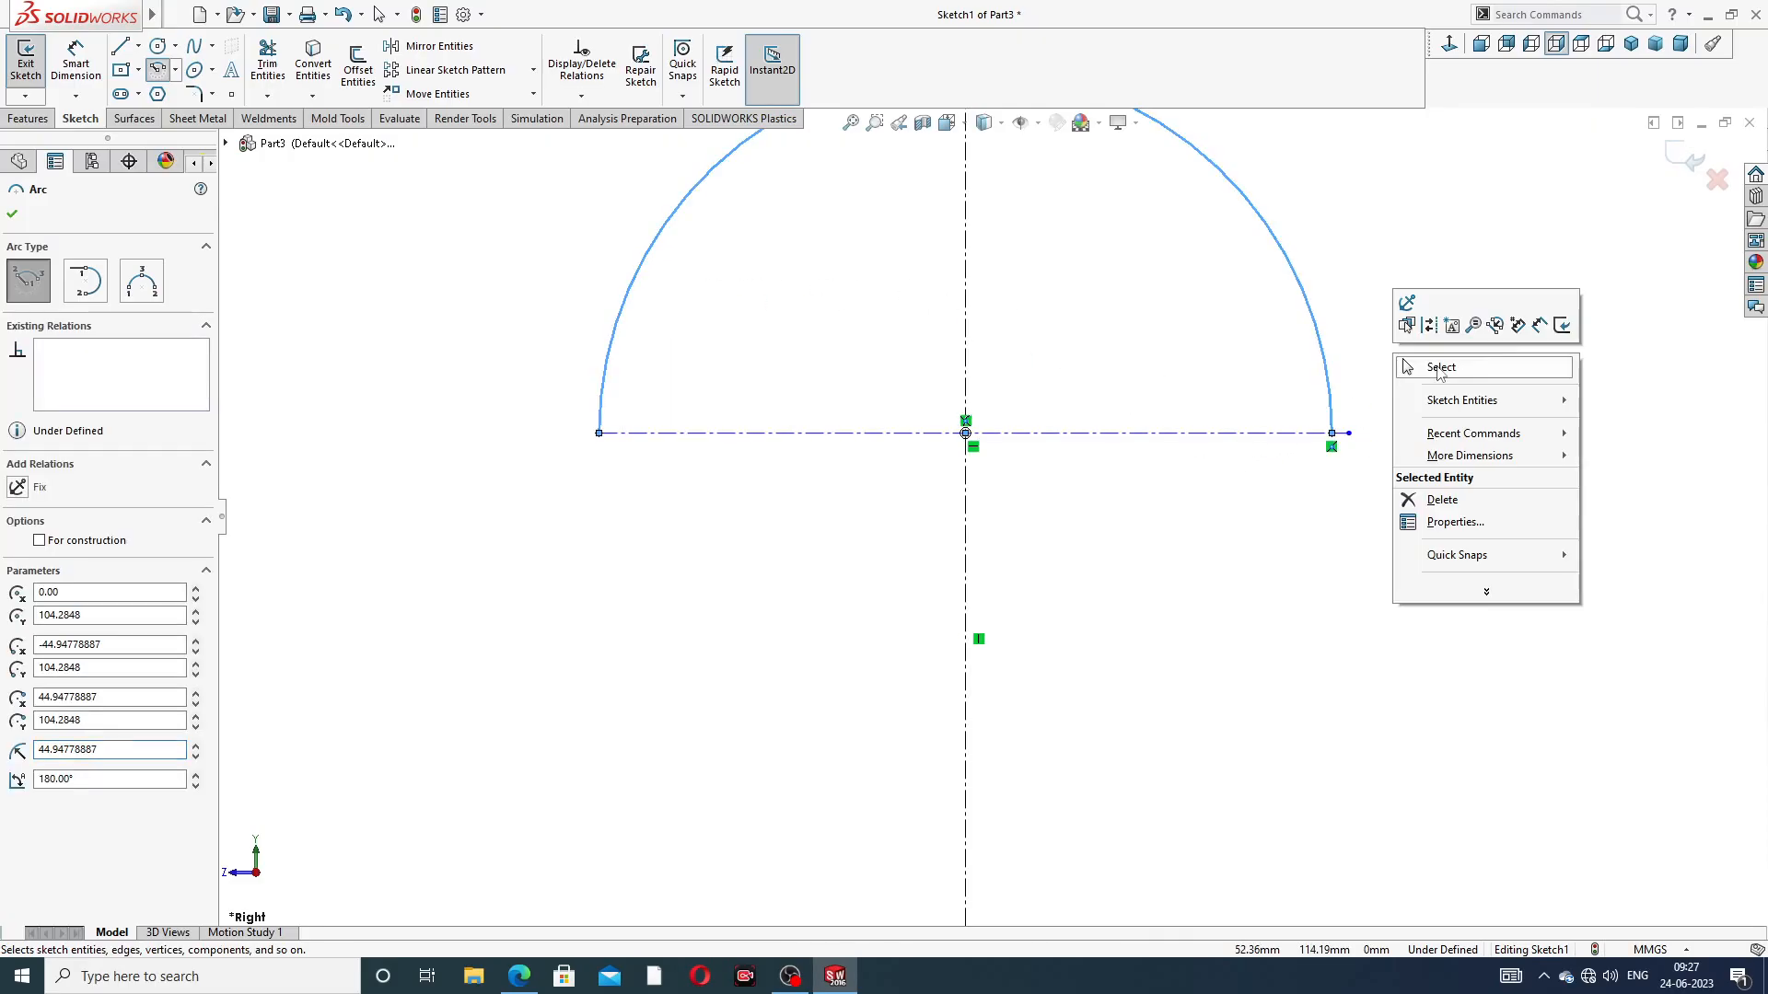
click(1439, 367)
Join the horizontal centerline's loose end to the arc's endpoint and convert the arc to construction geometry
scroll(1367, 444, down, 3)
drag(1306, 457, 1275, 455)
scroll(1332, 291, up, 4)
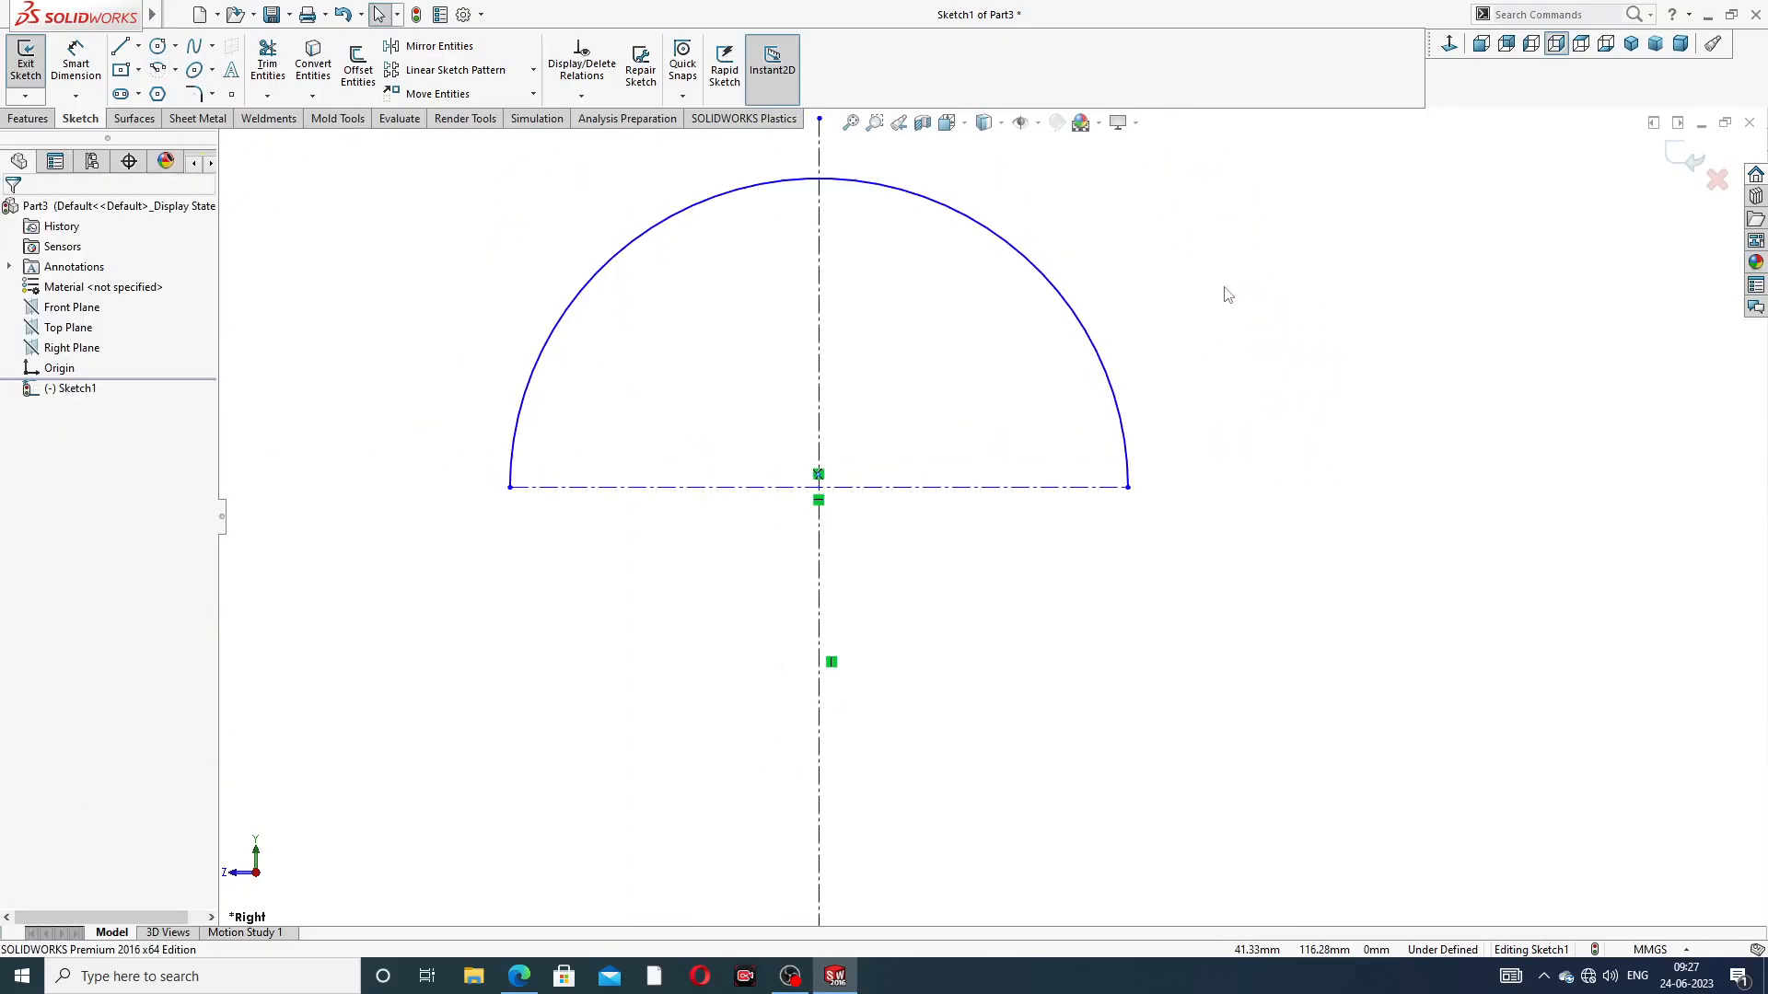
click(1053, 290)
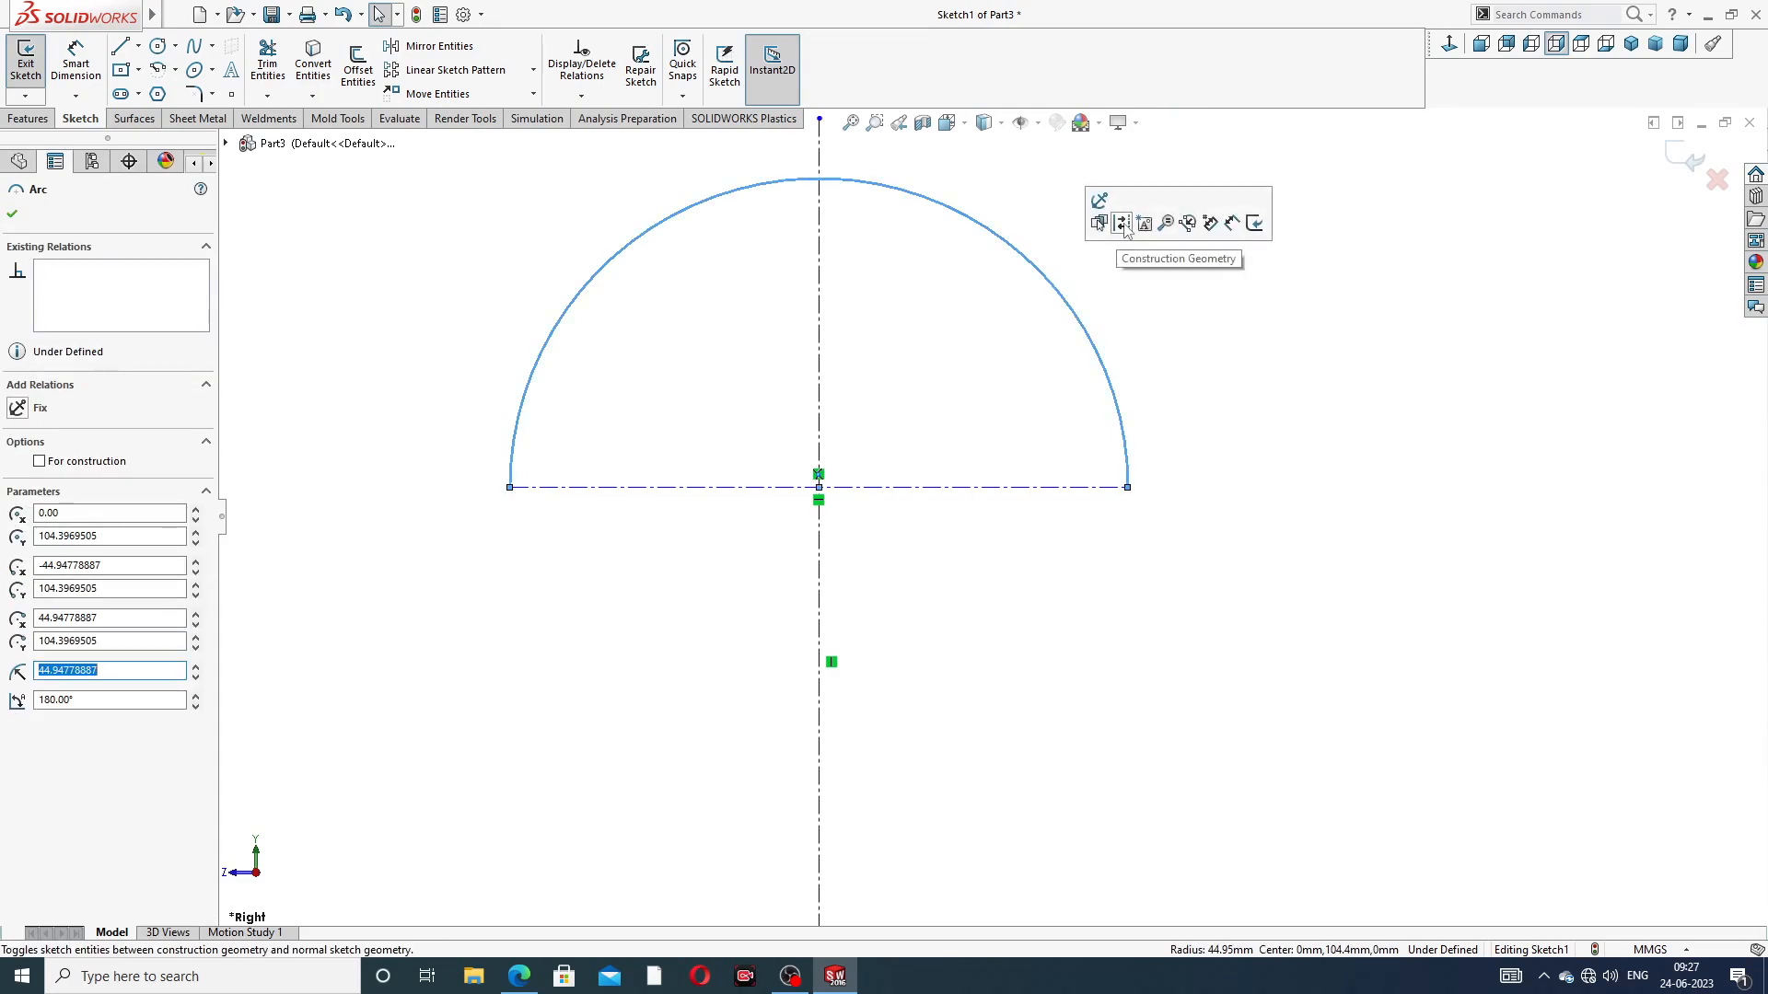
click(1122, 224)
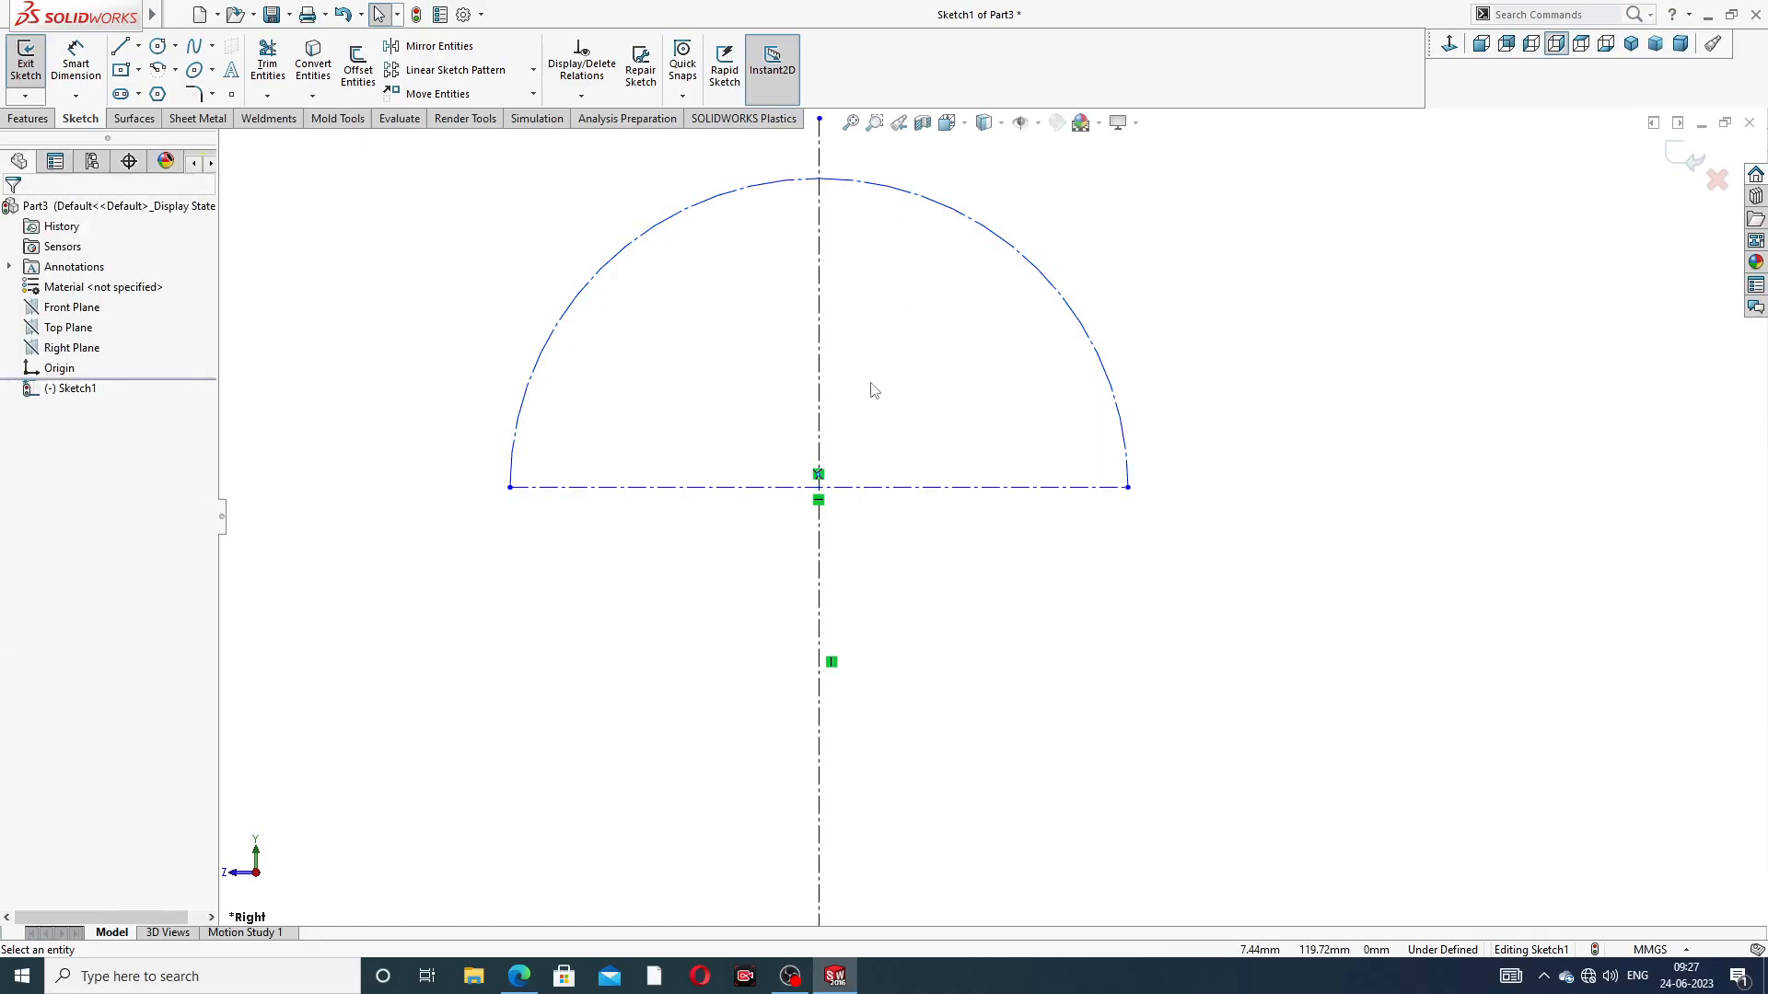
Dimension the horizontal centerline's height above the origin and set it to 18 mm
scroll(873, 390, up, 3)
scroll(739, 523, up, 4)
scroll(954, 801, down, 2)
scroll(955, 801, down, 2)
scroll(1026, 533, up, 3)
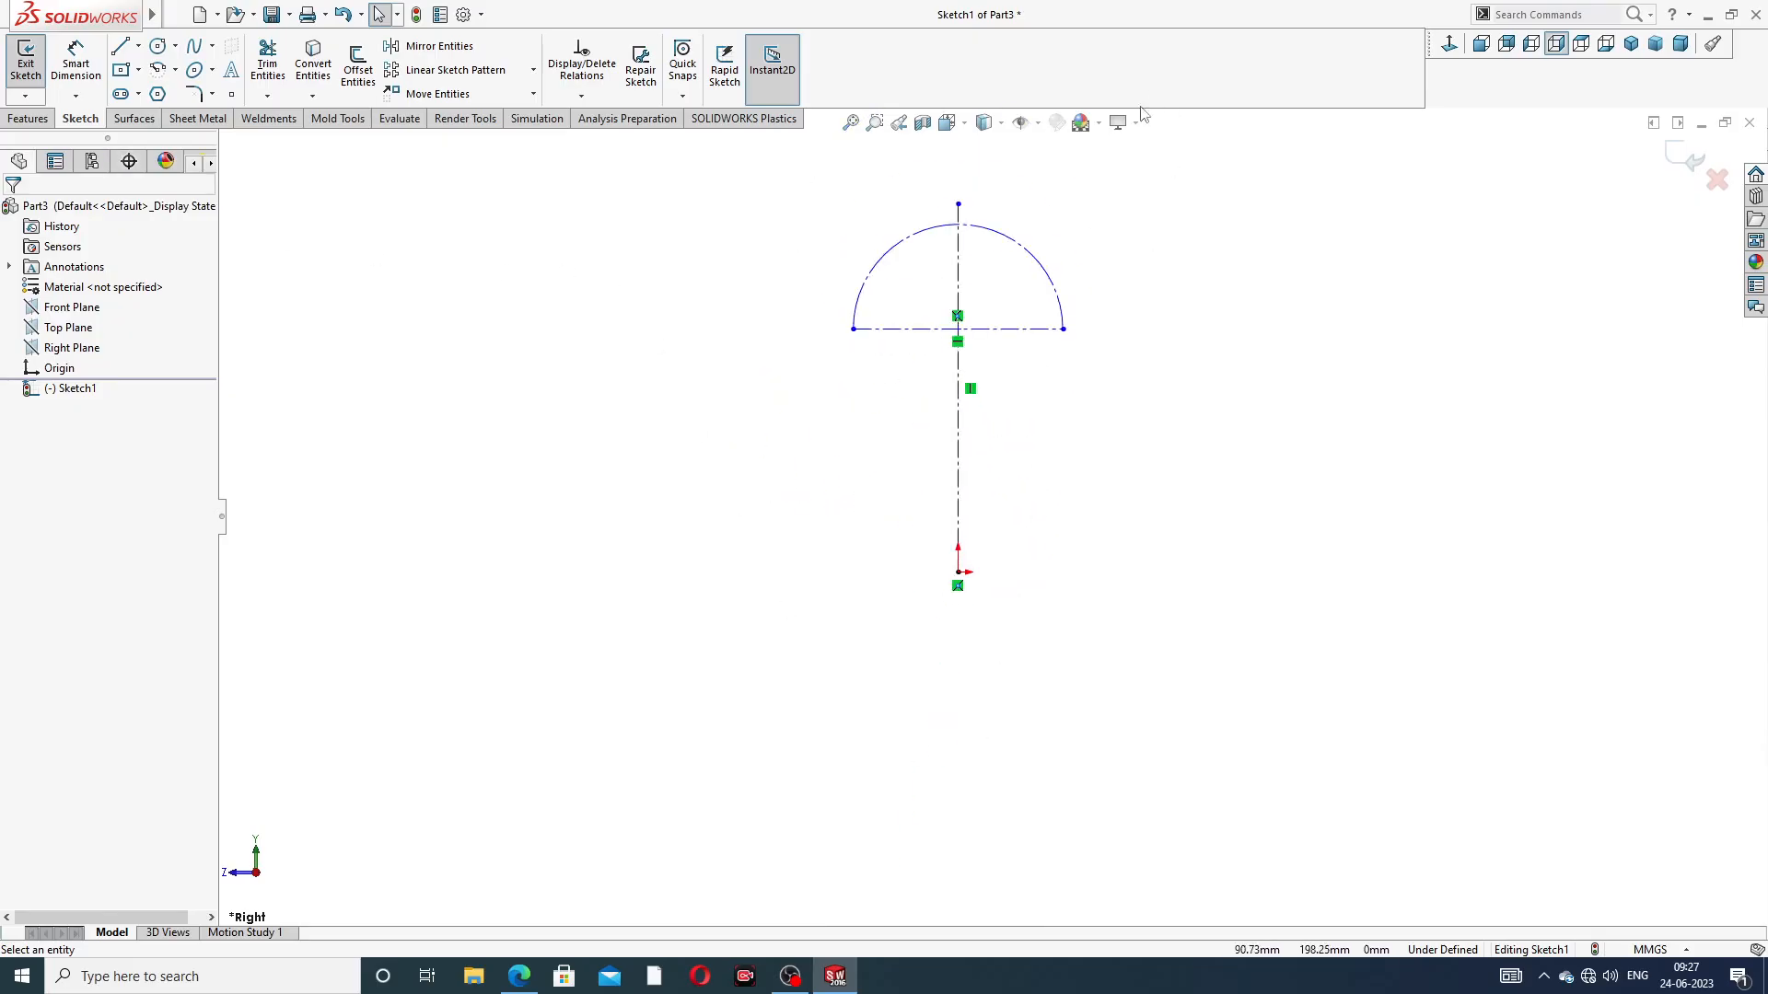
click(76, 63)
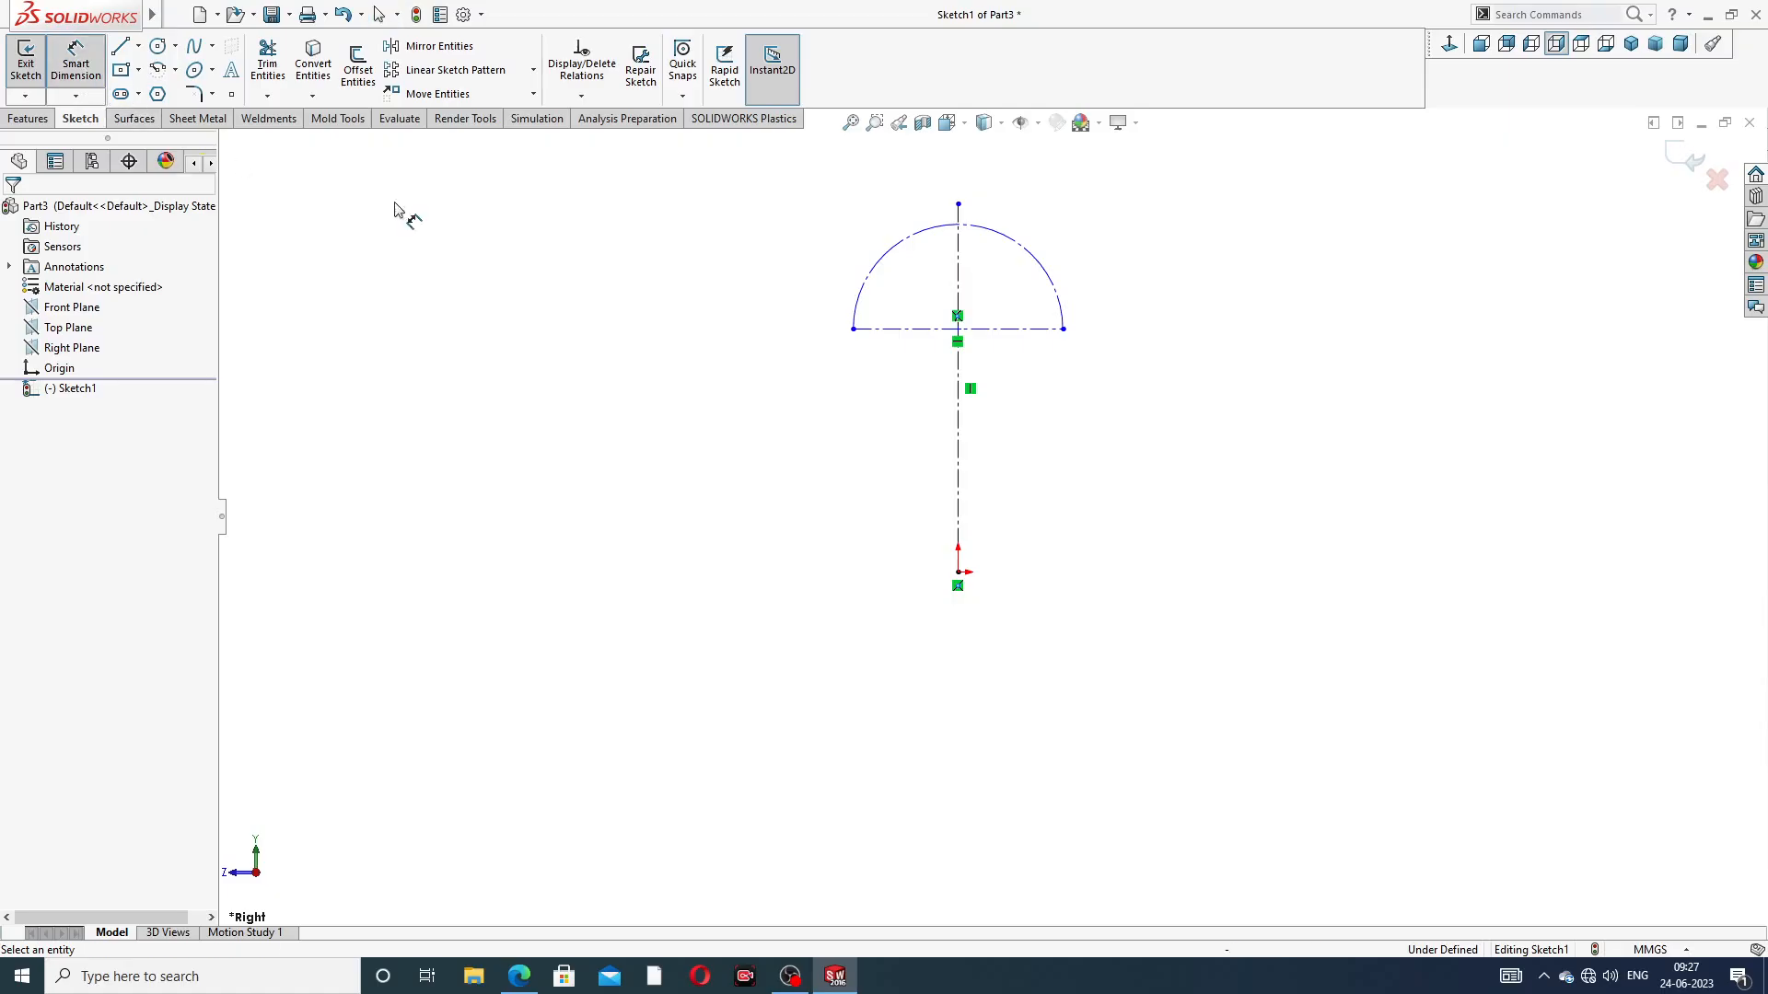
click(1021, 329)
click(959, 573)
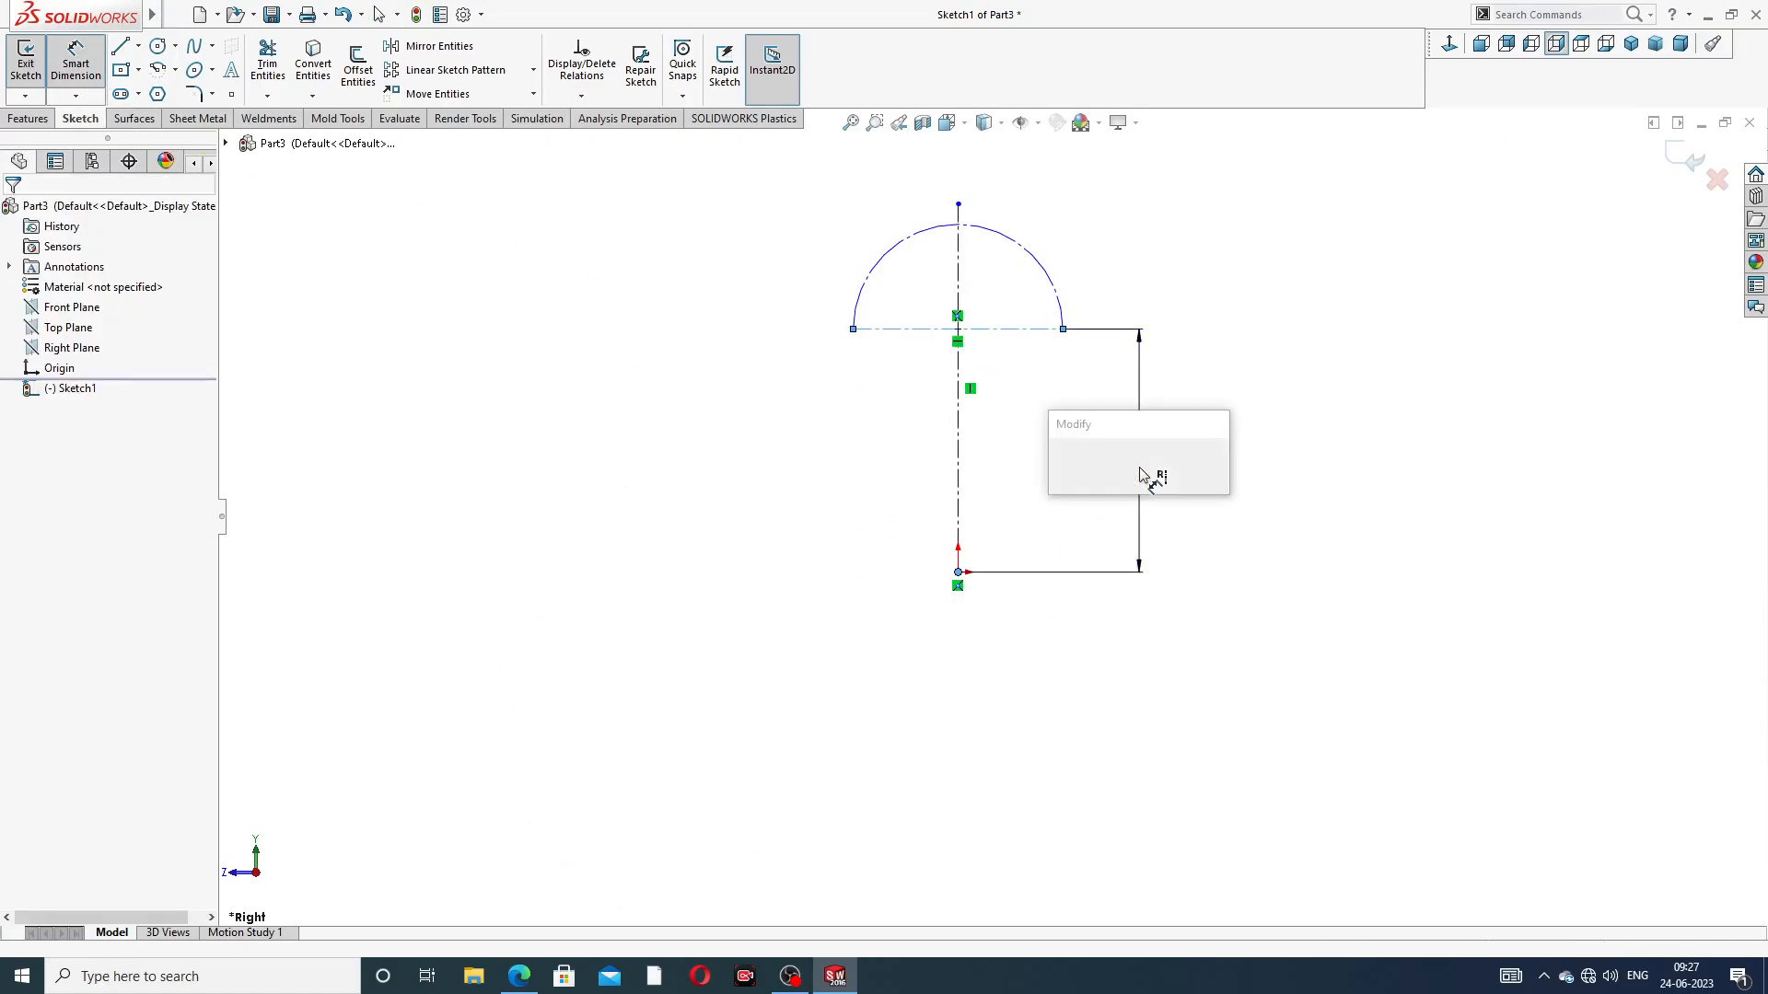
click(1148, 473)
text(18)
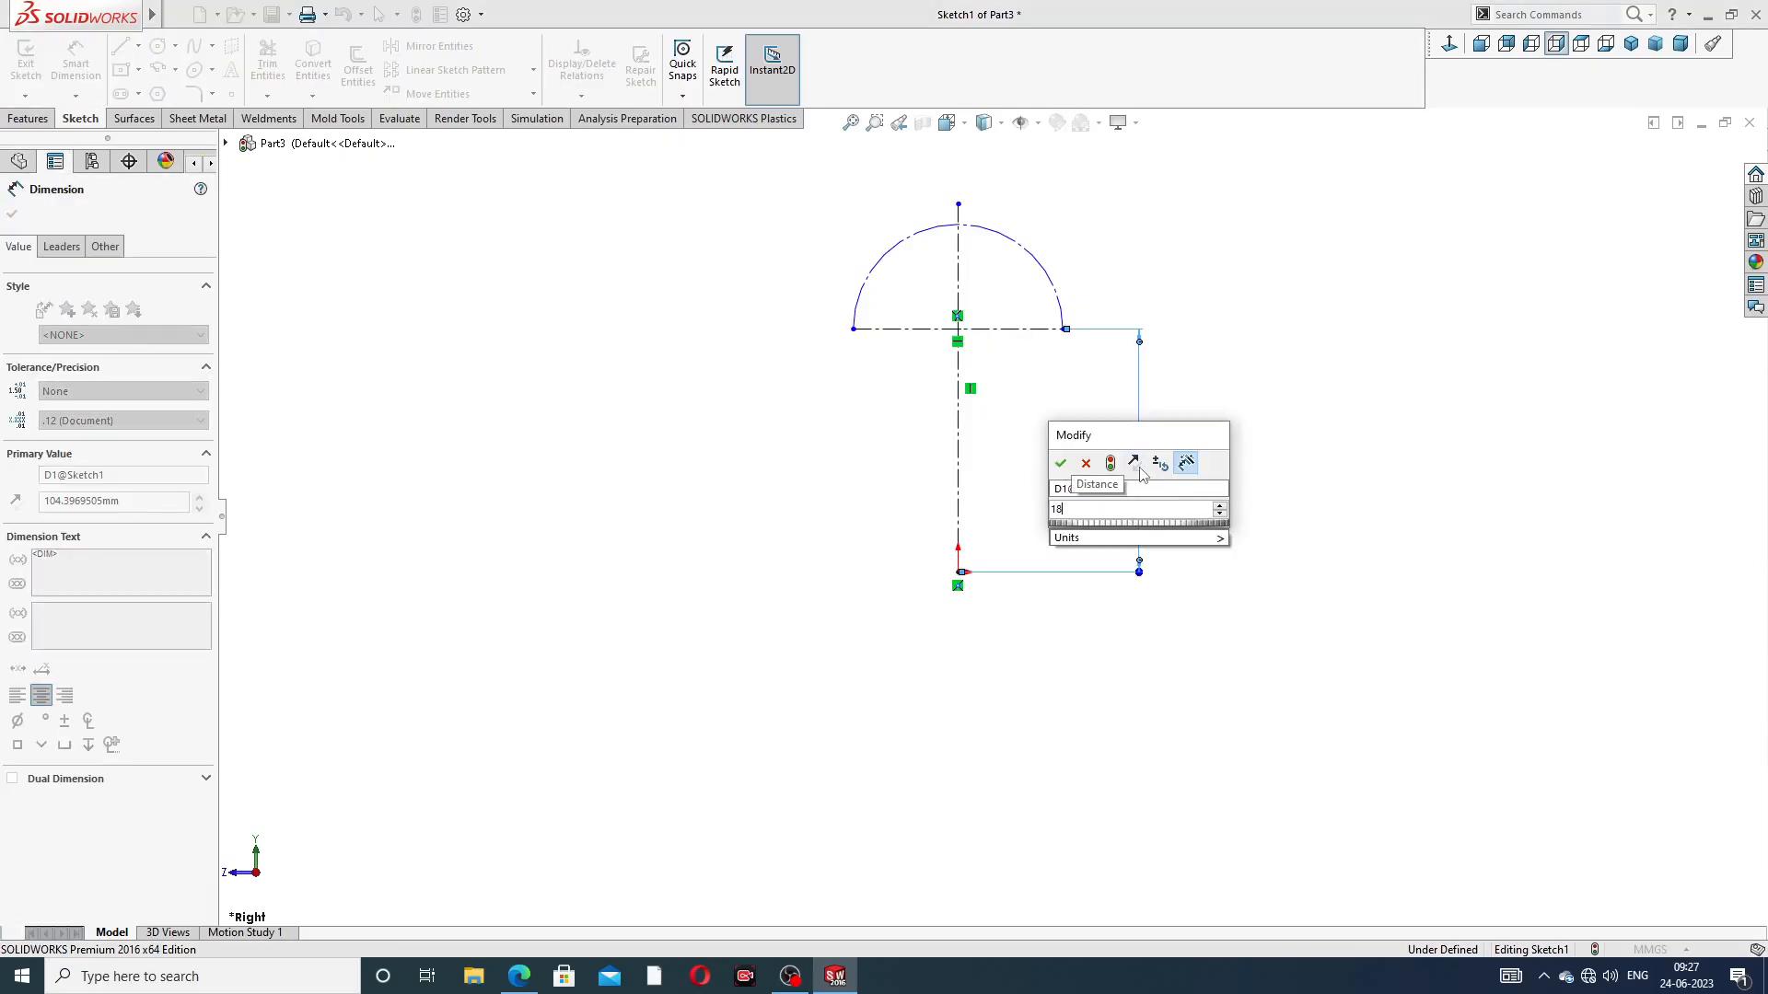
key(Return)
Dimension the construction arc with a radius of 3.6 mm, checking the value in the PDF drawing
click(1046, 269)
click(1109, 245)
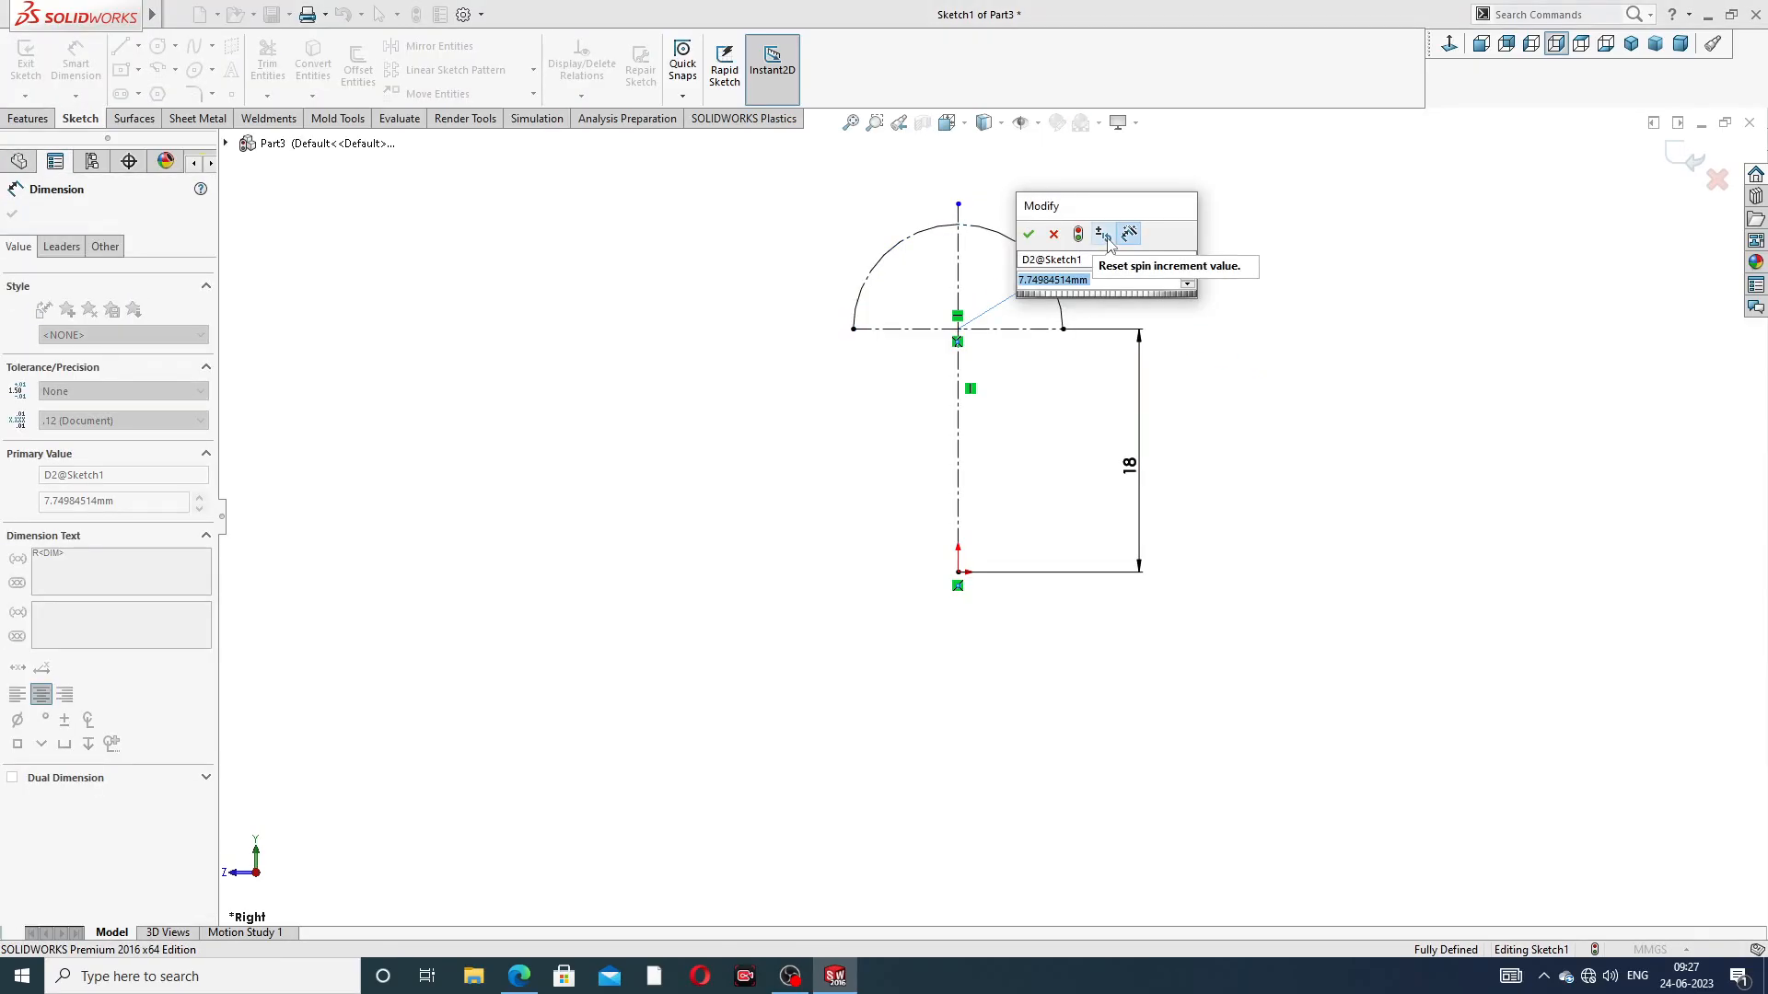
click(520, 976)
right_click(519, 976)
click(759, 815)
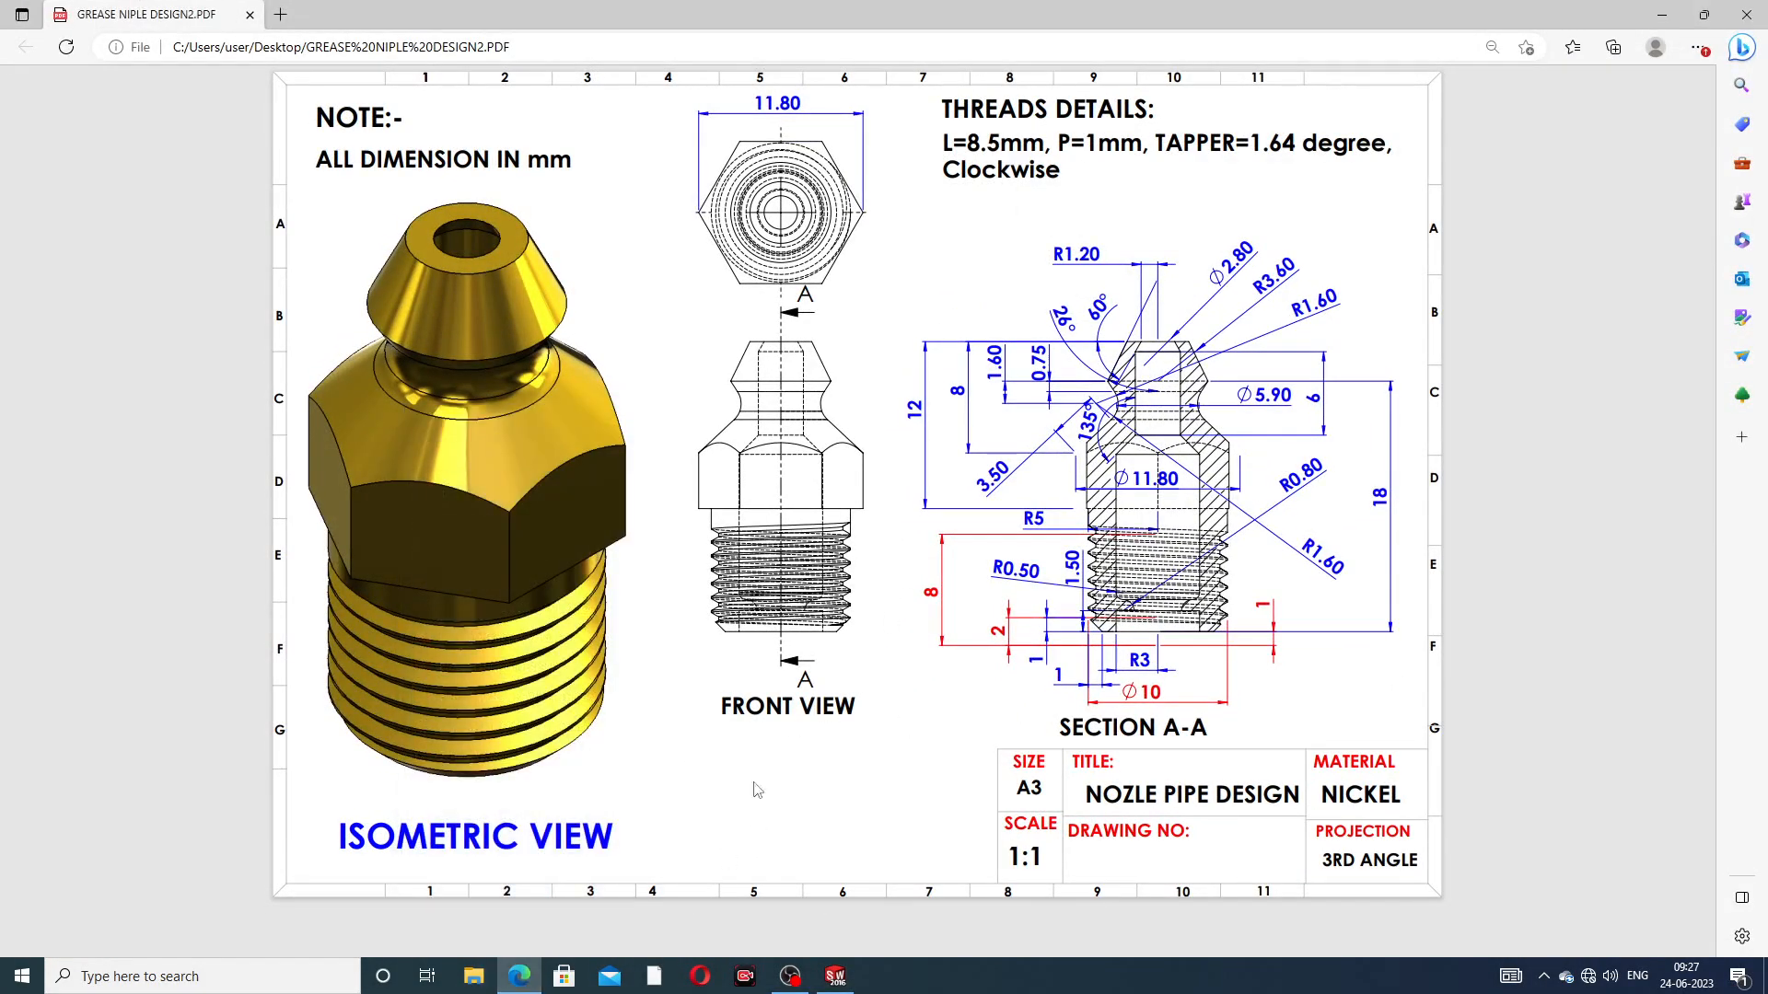
click(519, 976)
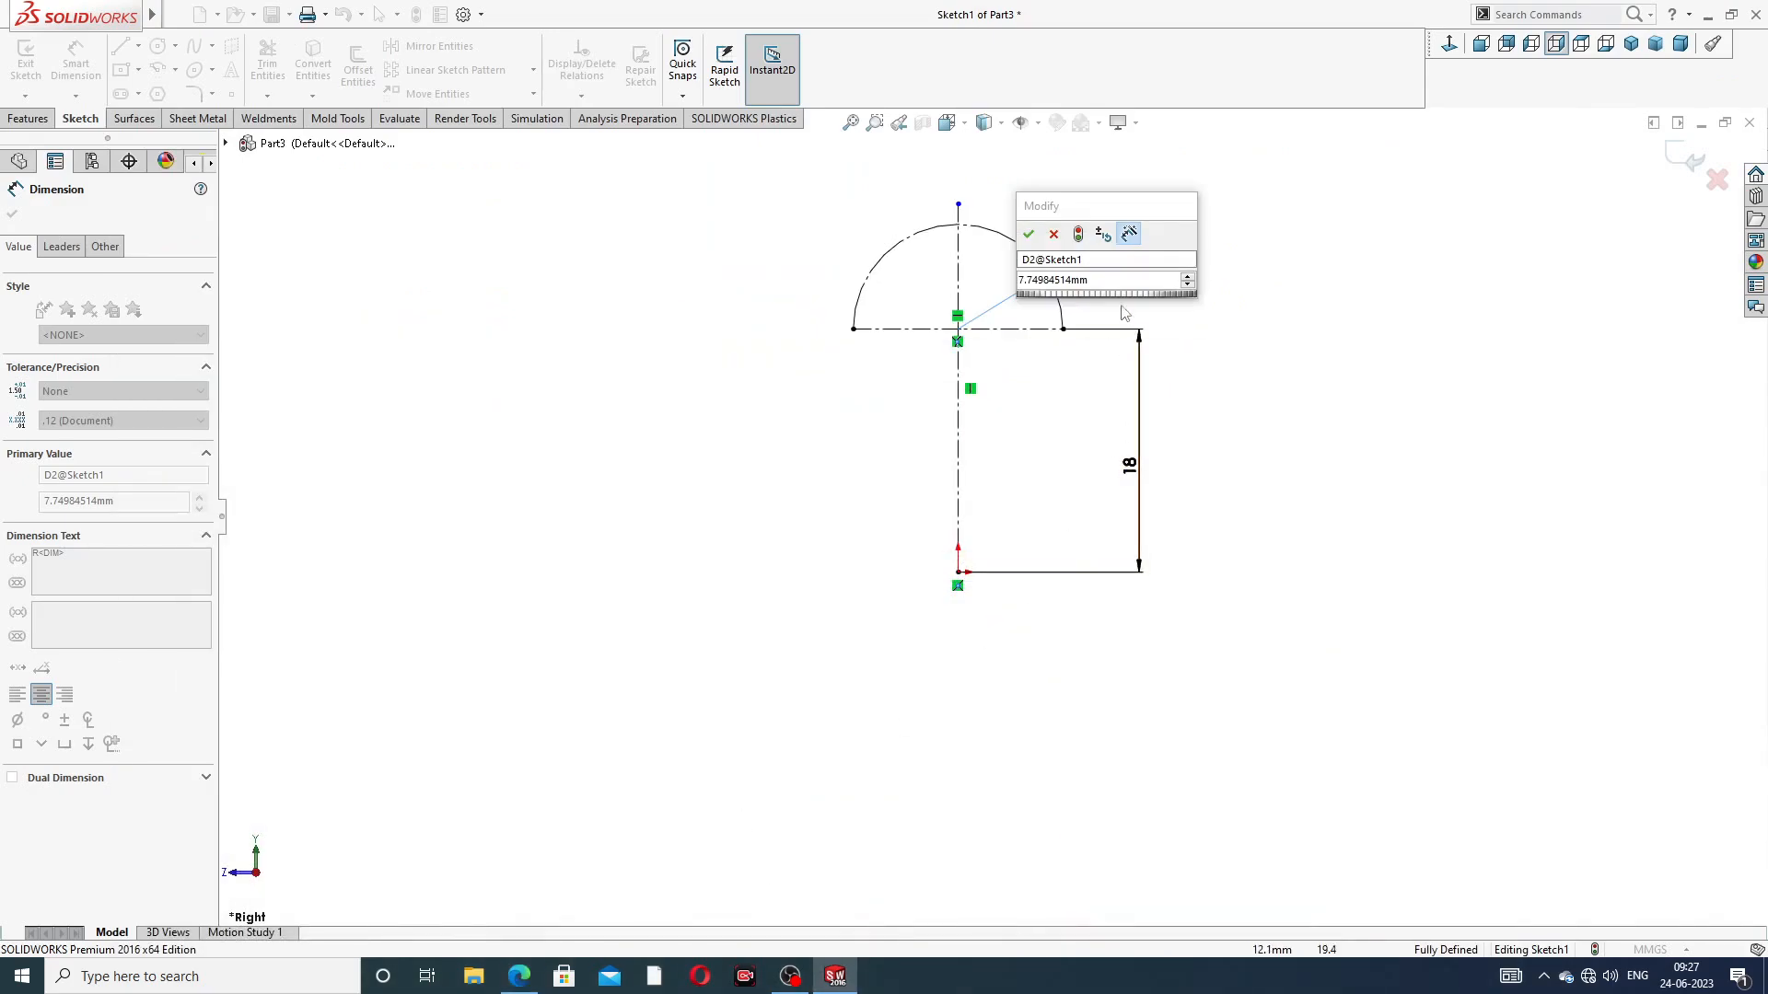
text(3.6)
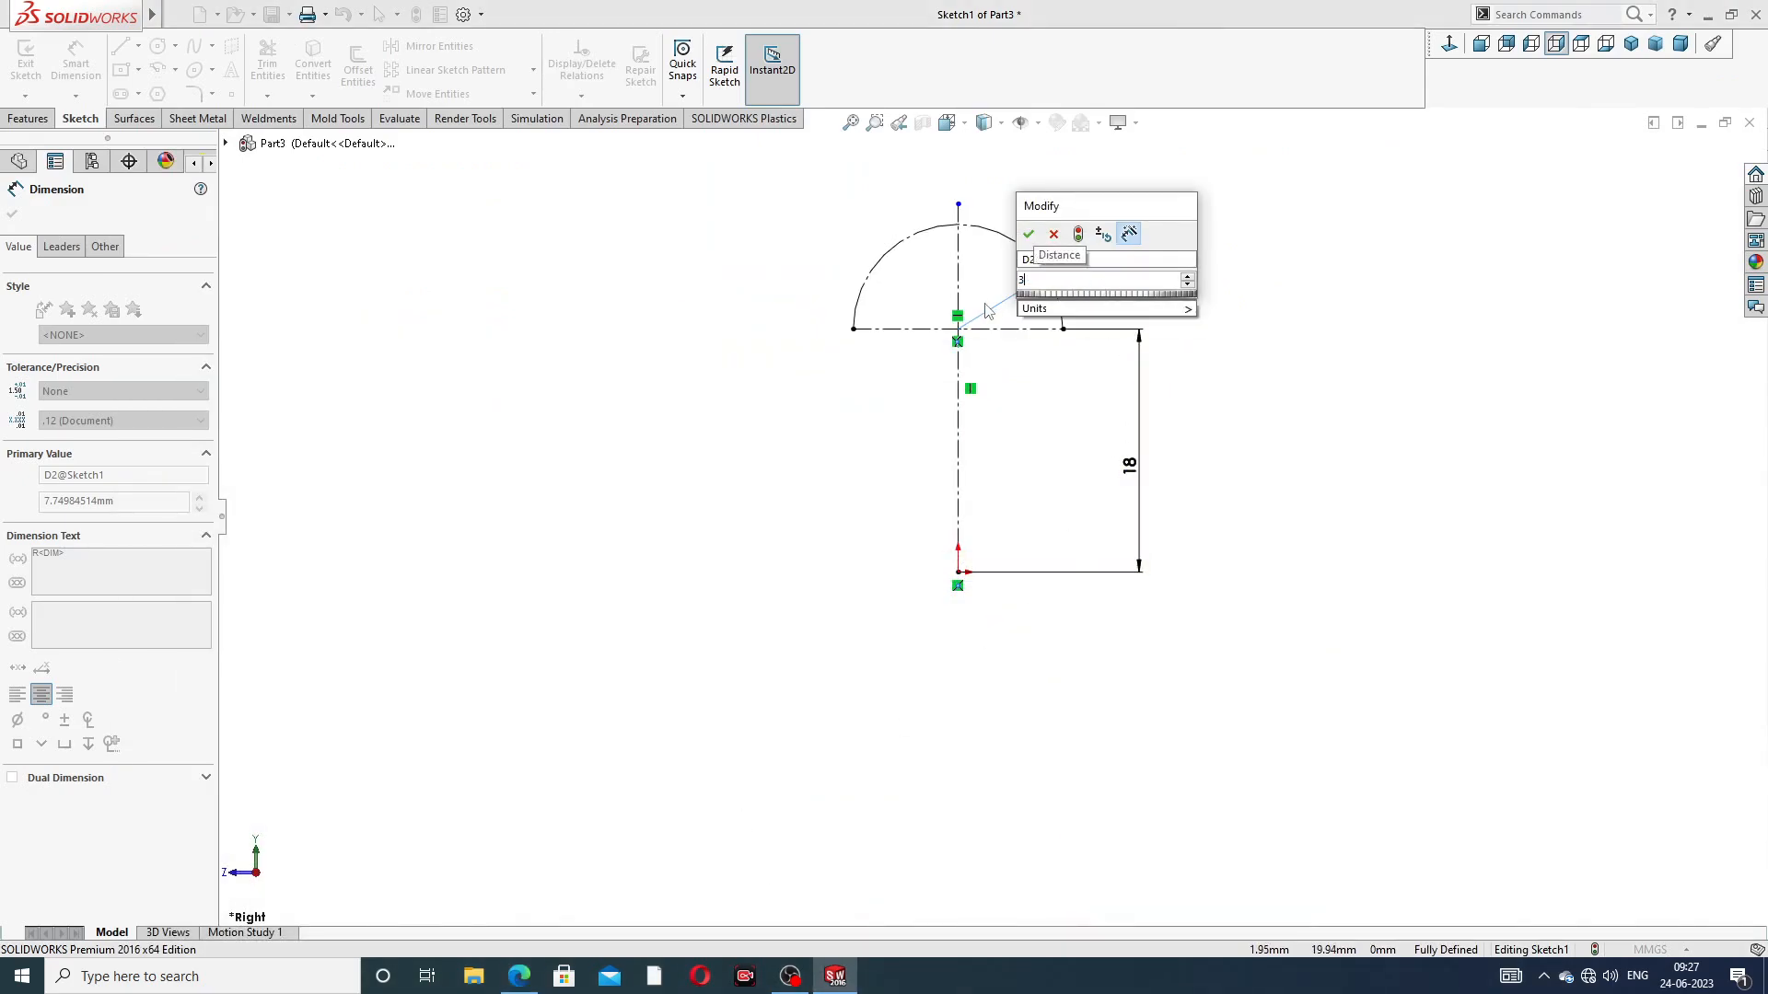
key(Return)
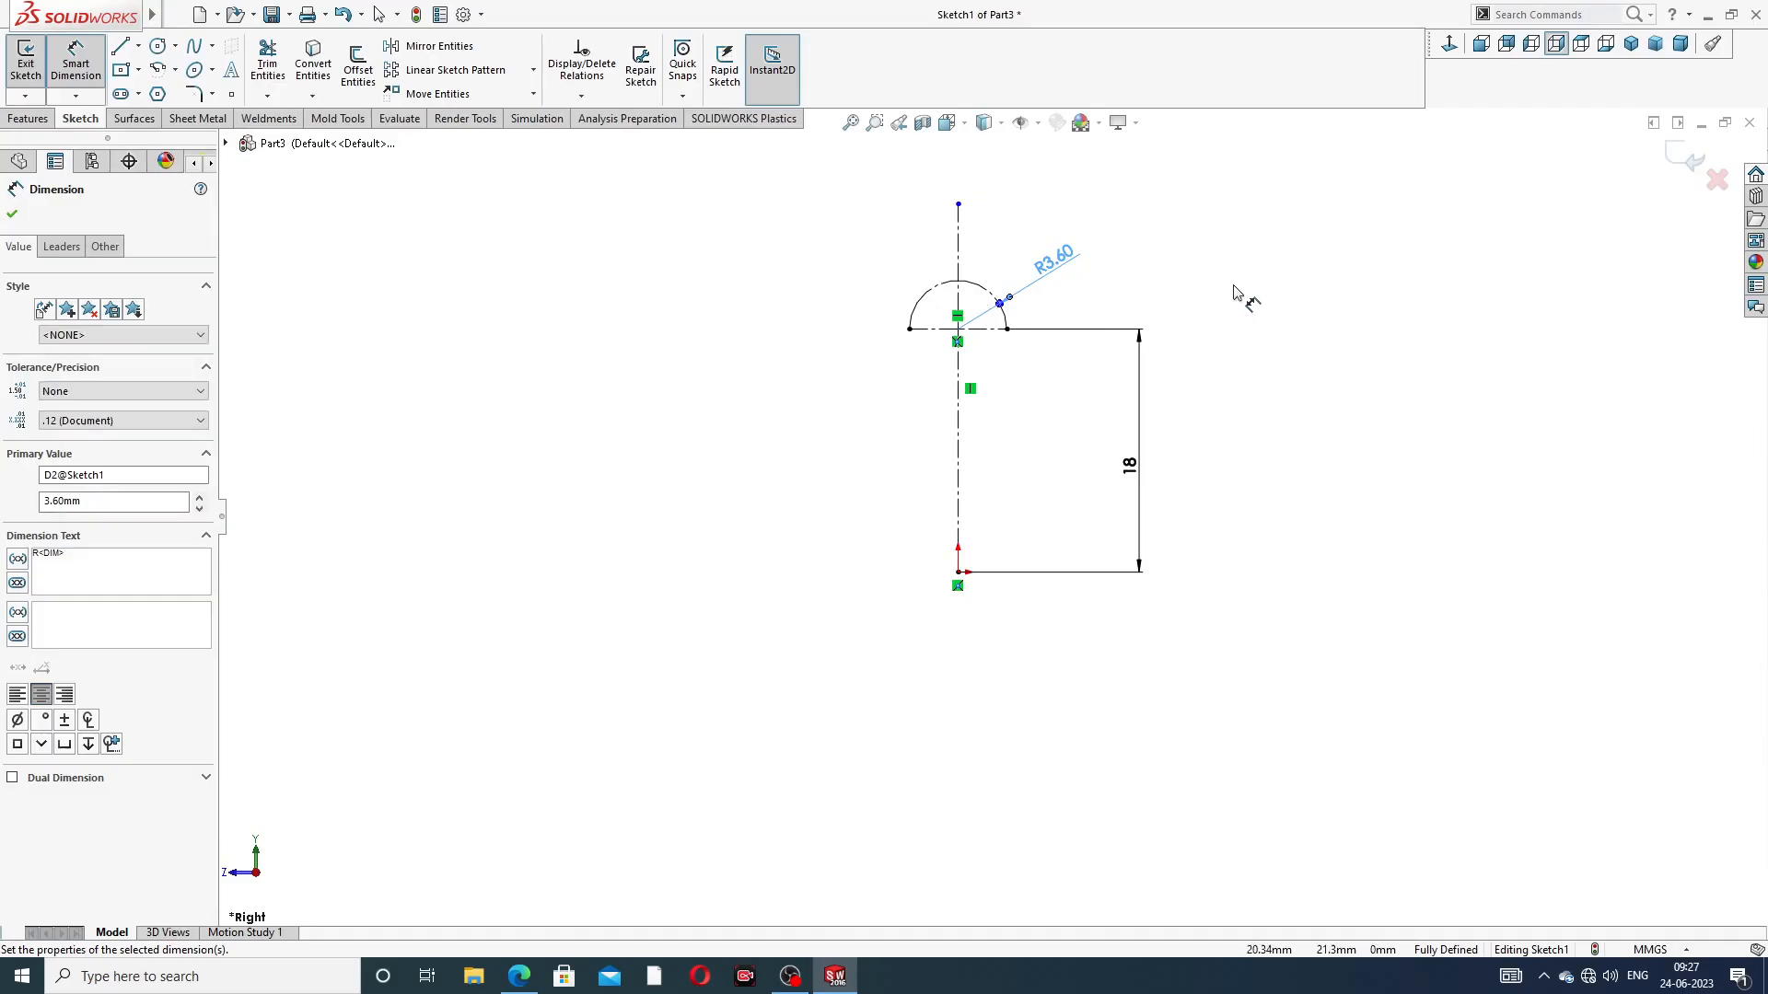
click(1224, 289)
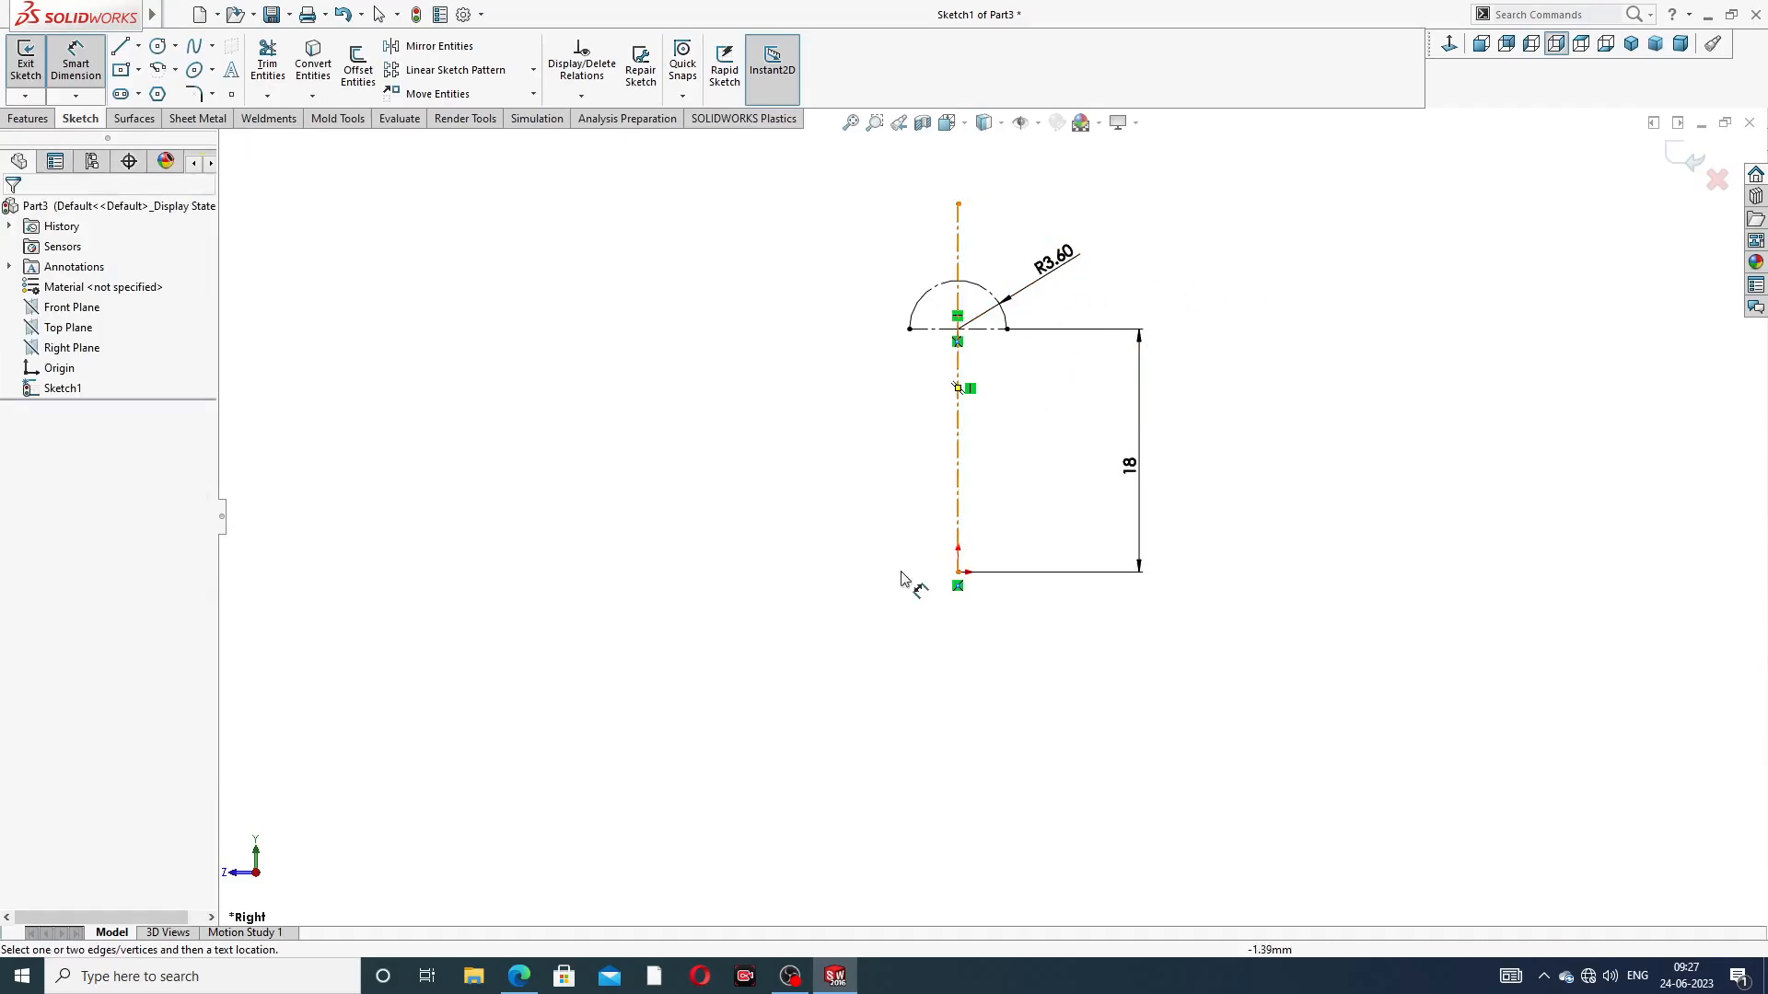
Sketch a circle of about 0.84 mm radius inside the arc, centred on the vertical centerline about 20.35 mm above the origin
mouse_move(526, 980)
scroll(967, 343, up, 3)
right_click(537, 304)
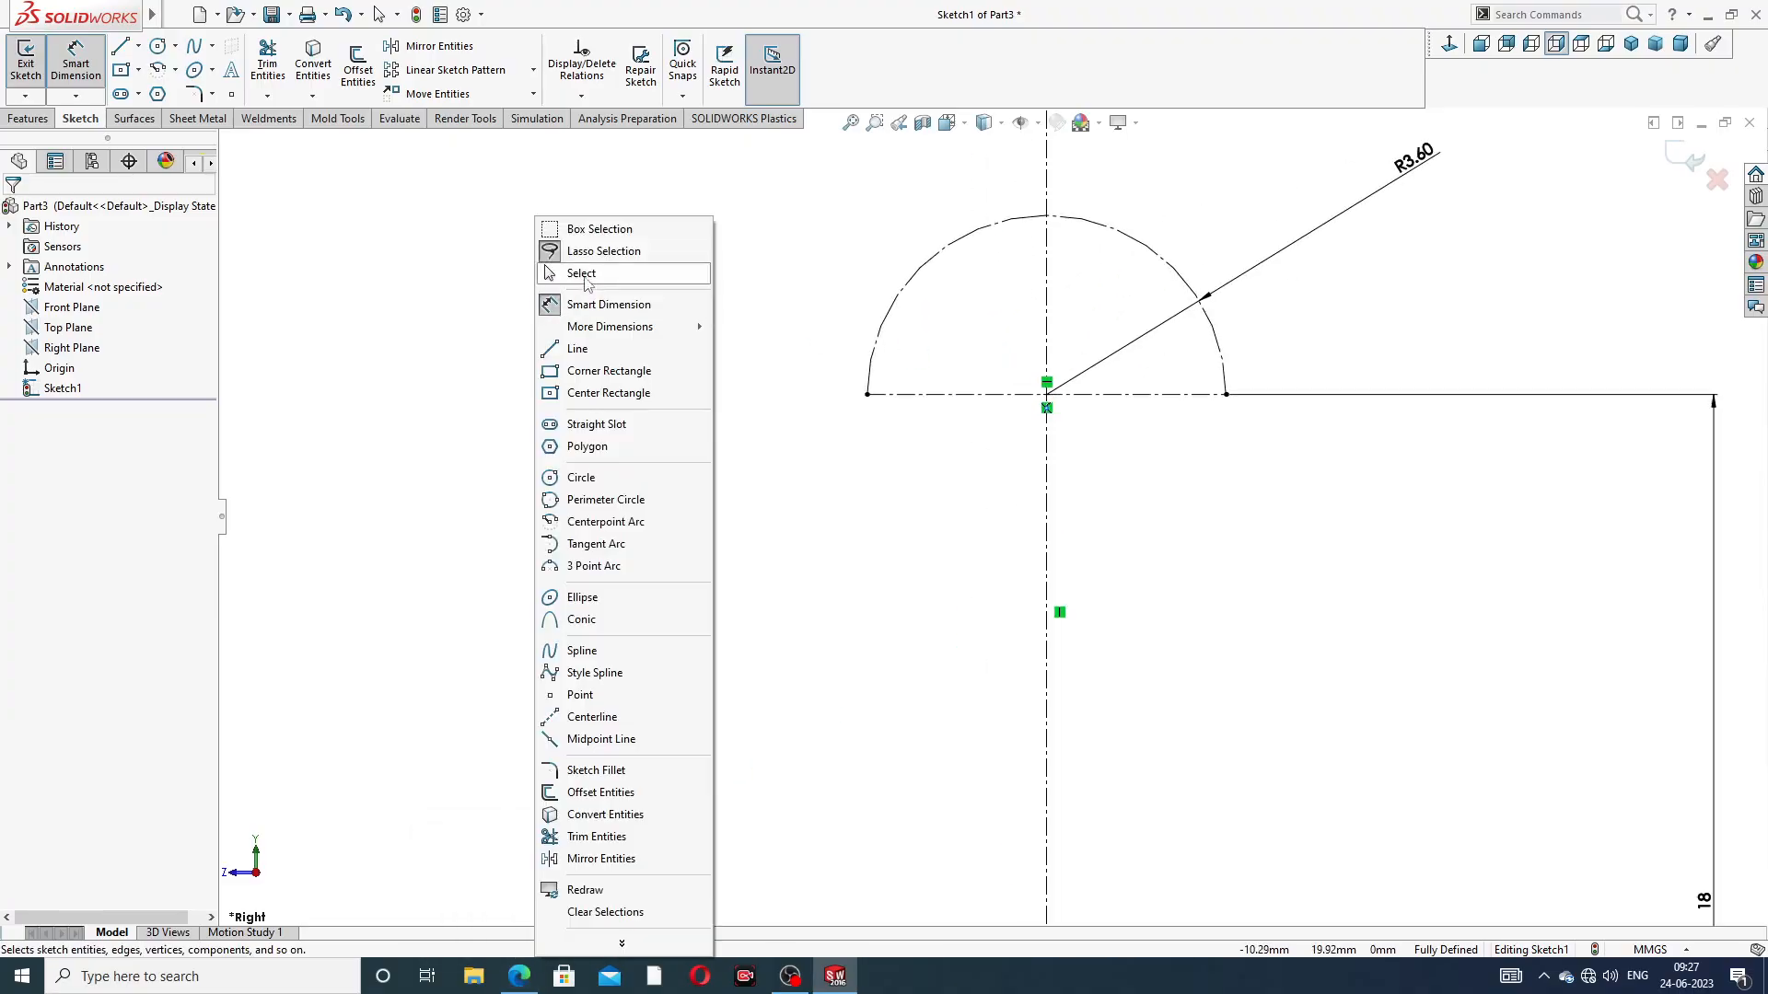
click(580, 273)
click(174, 46)
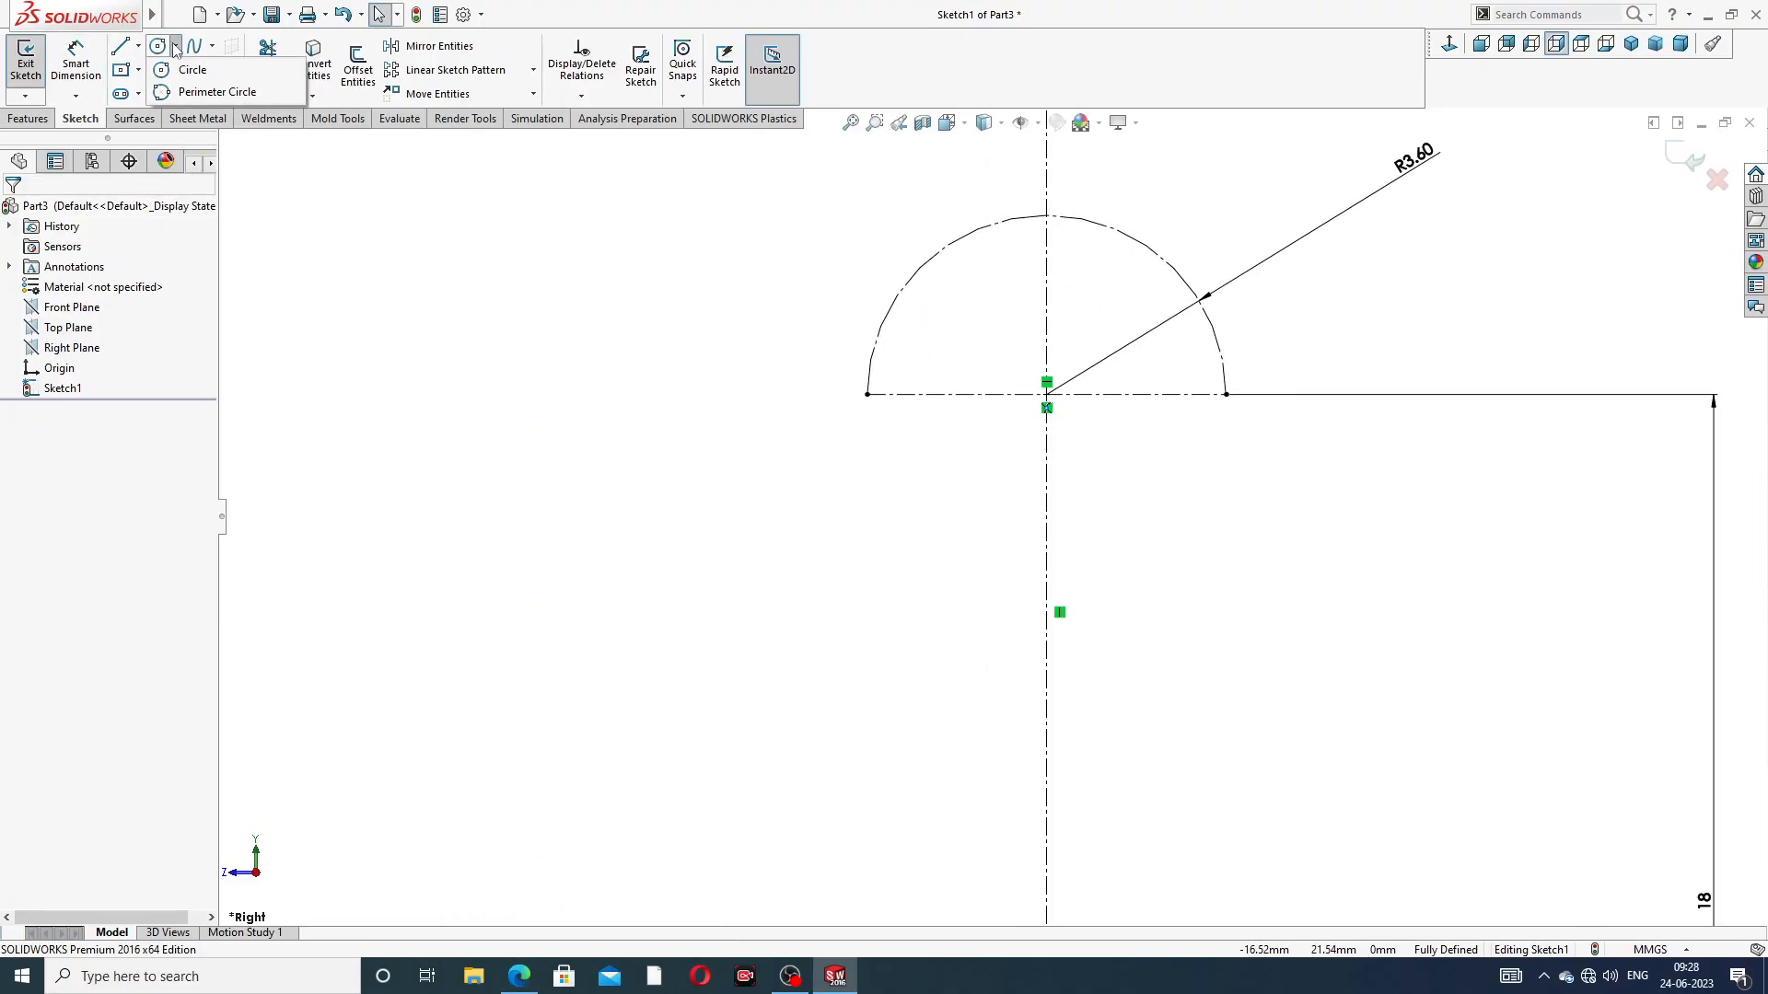
click(193, 71)
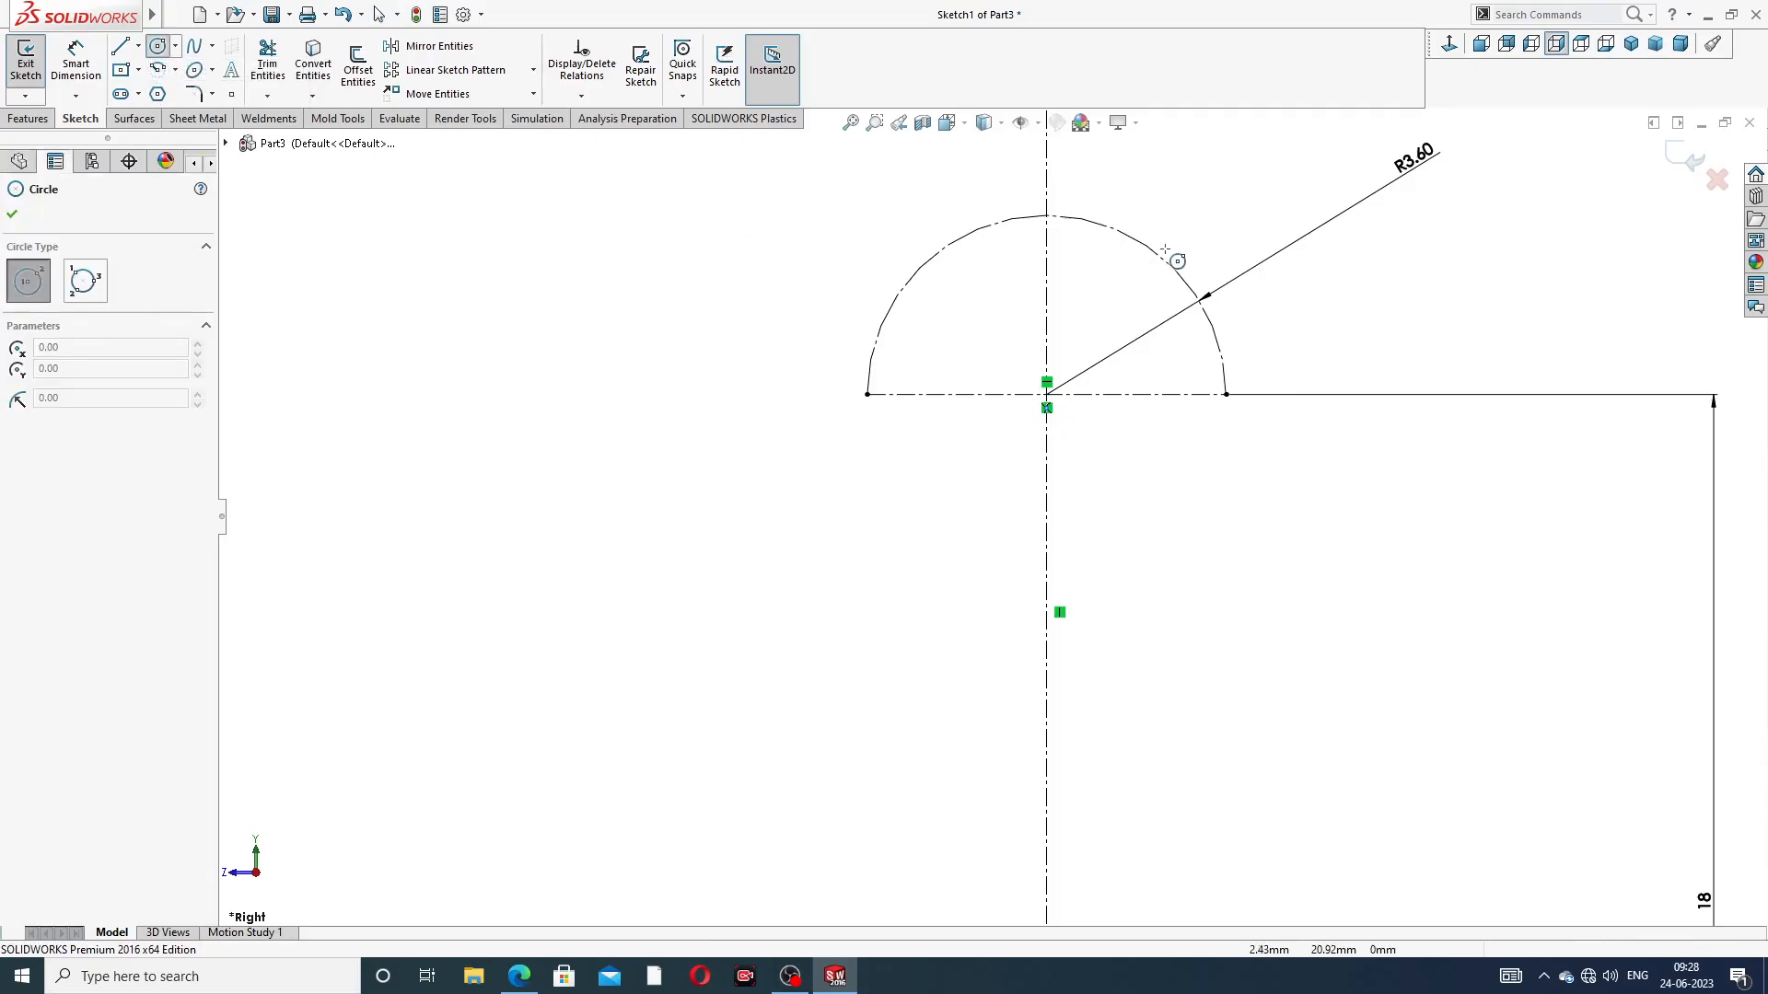
scroll(1176, 264, down, 2)
click(985, 313)
click(1009, 267)
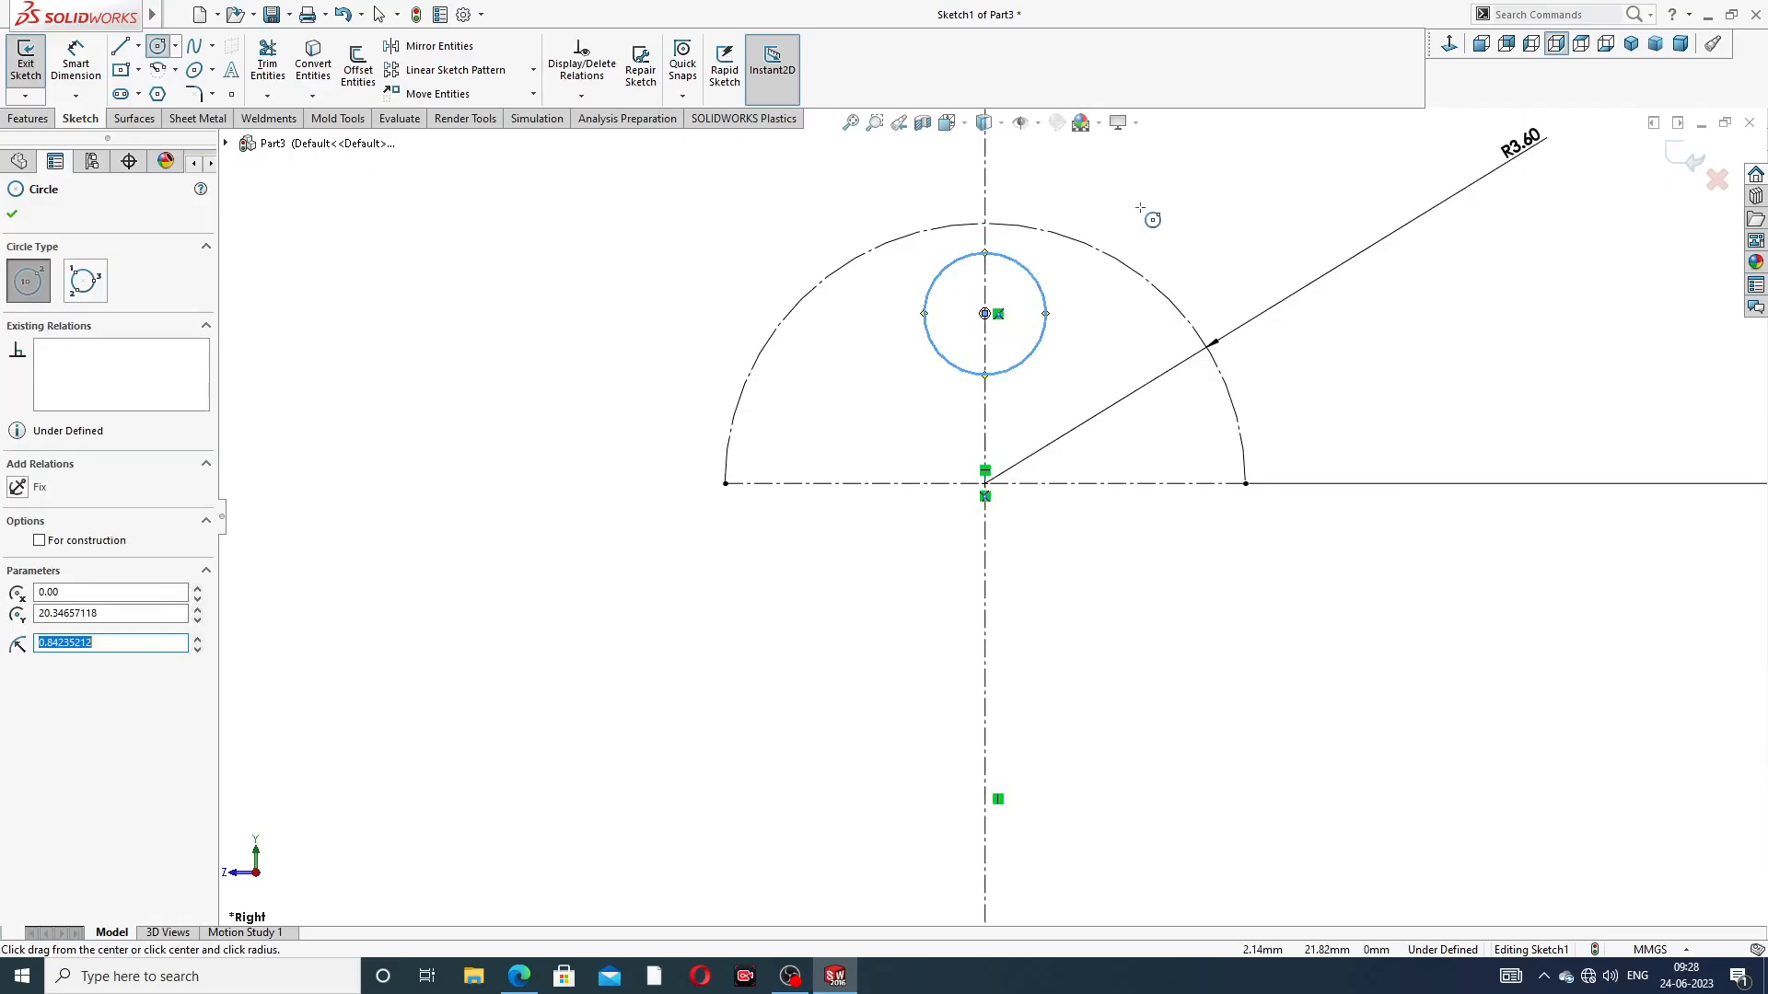
right_click(1190, 236)
click(1220, 251)
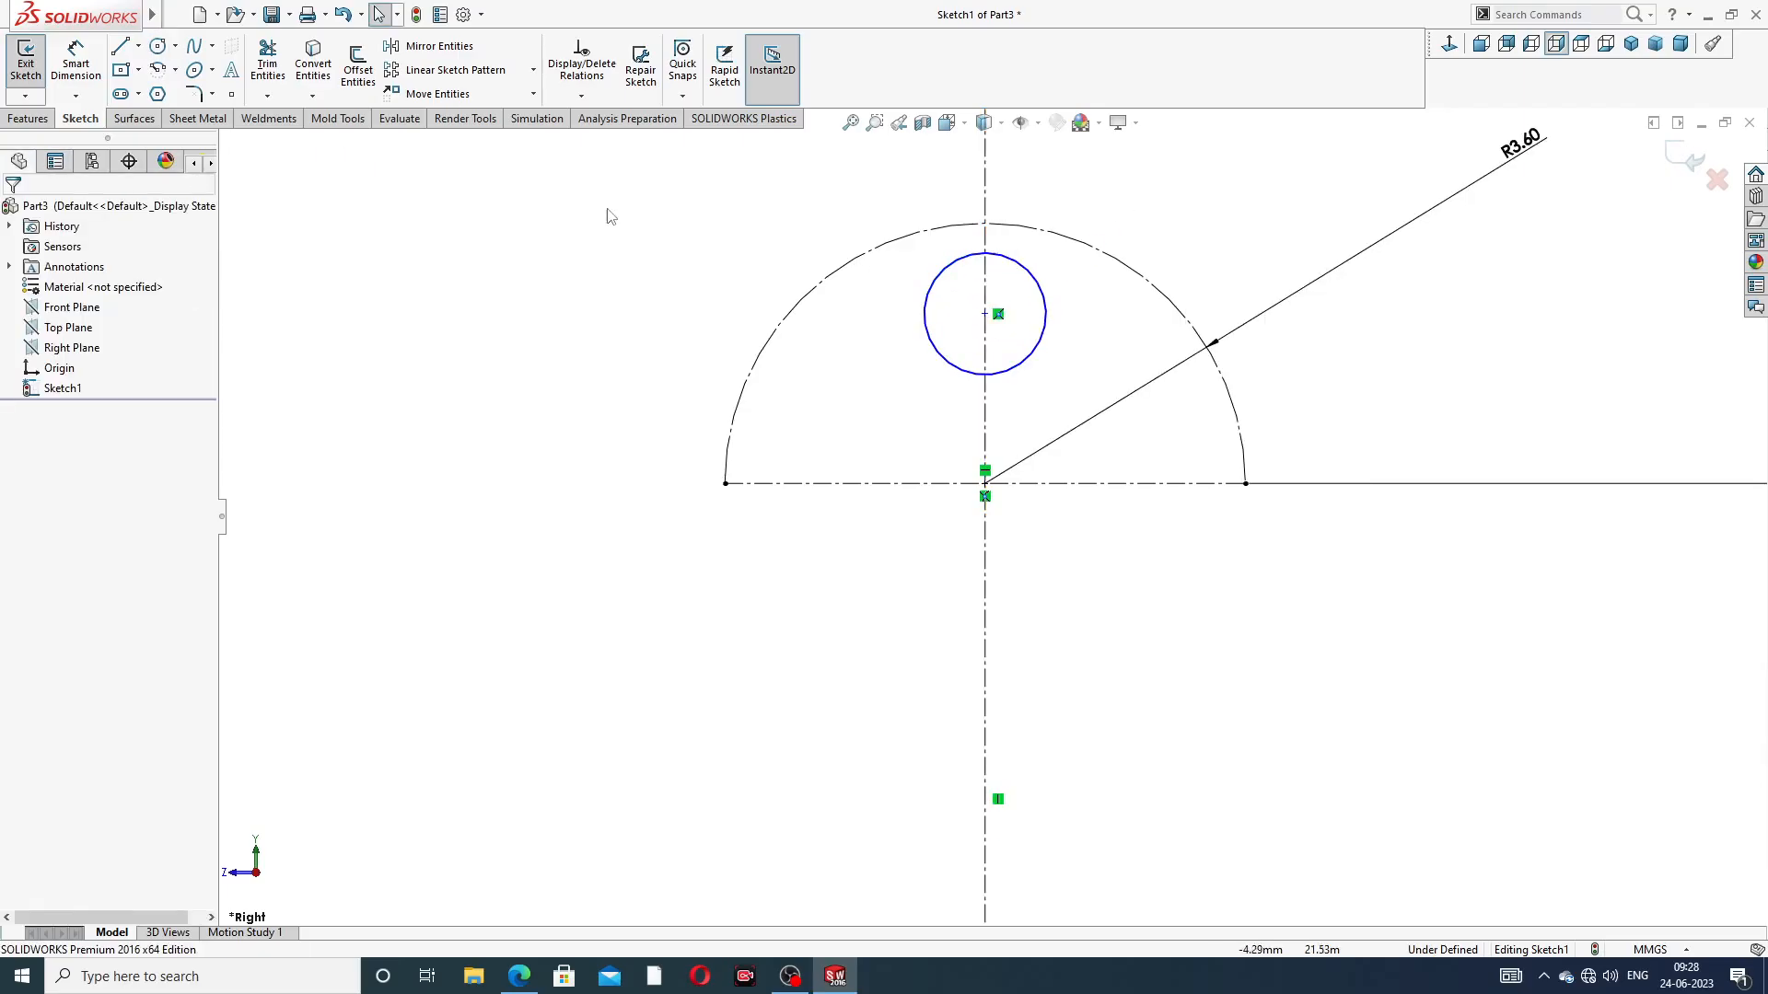
Dimension the small circle inside the arc with a diameter of 2.8 mm
click(76, 63)
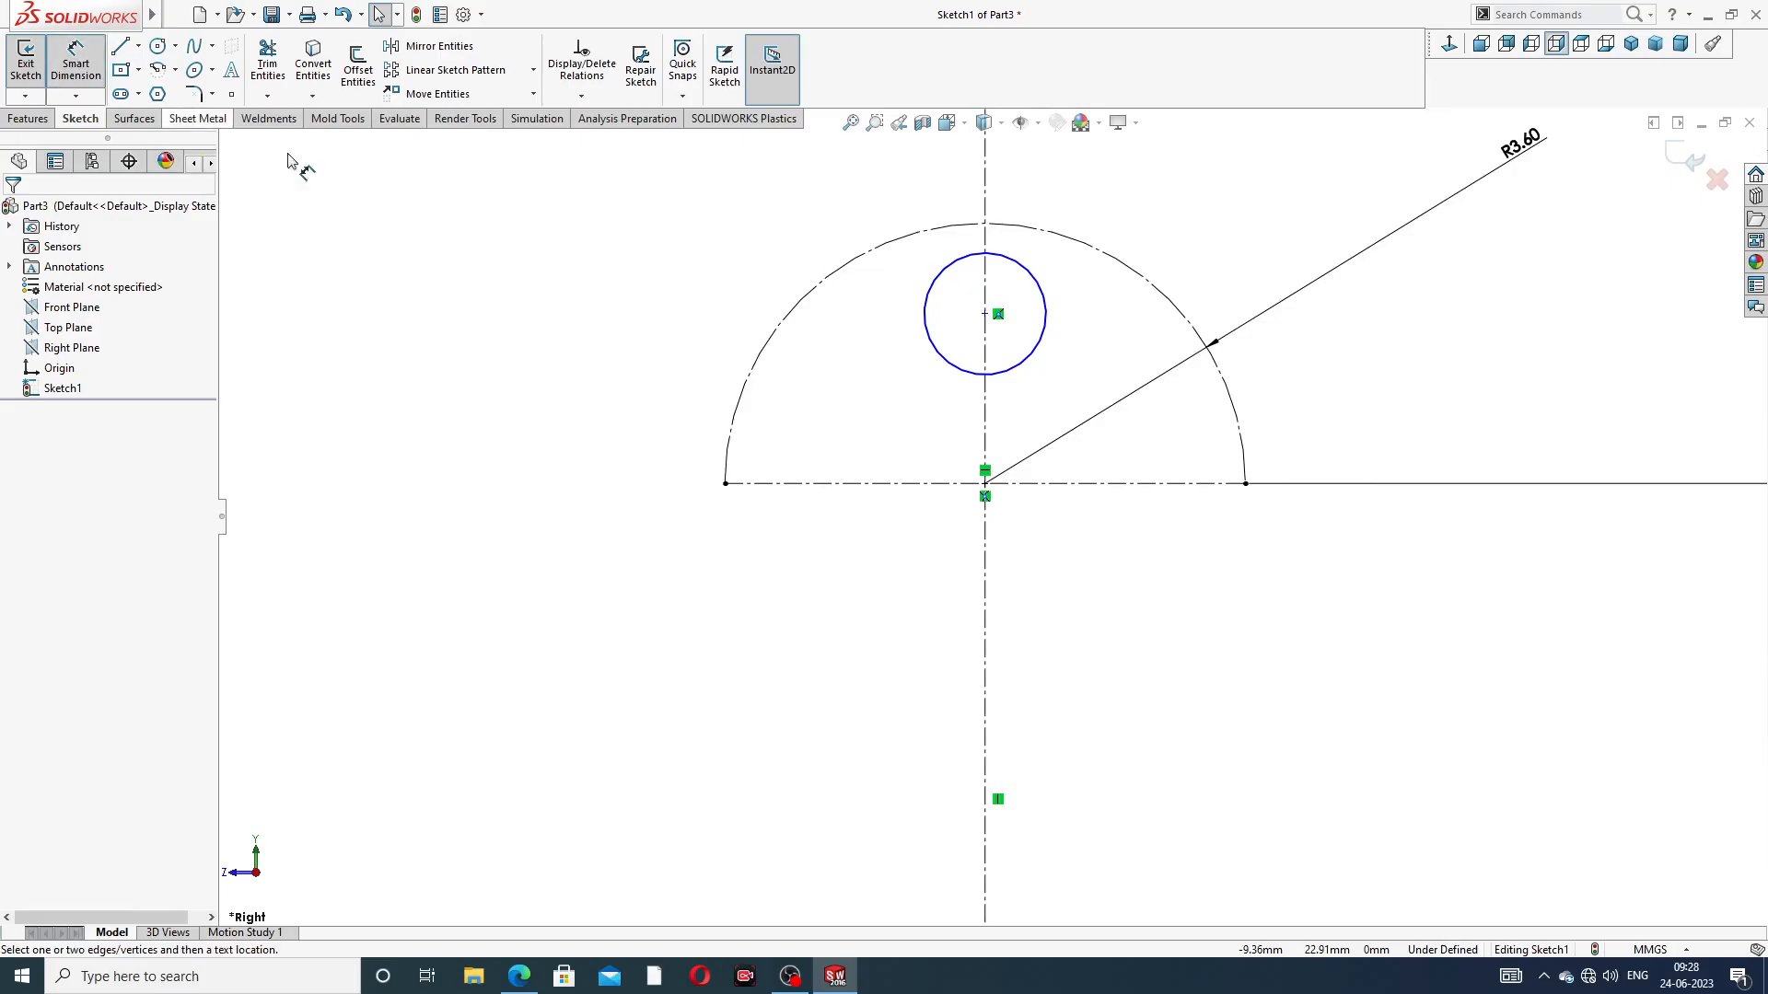
click(1018, 267)
click(1135, 218)
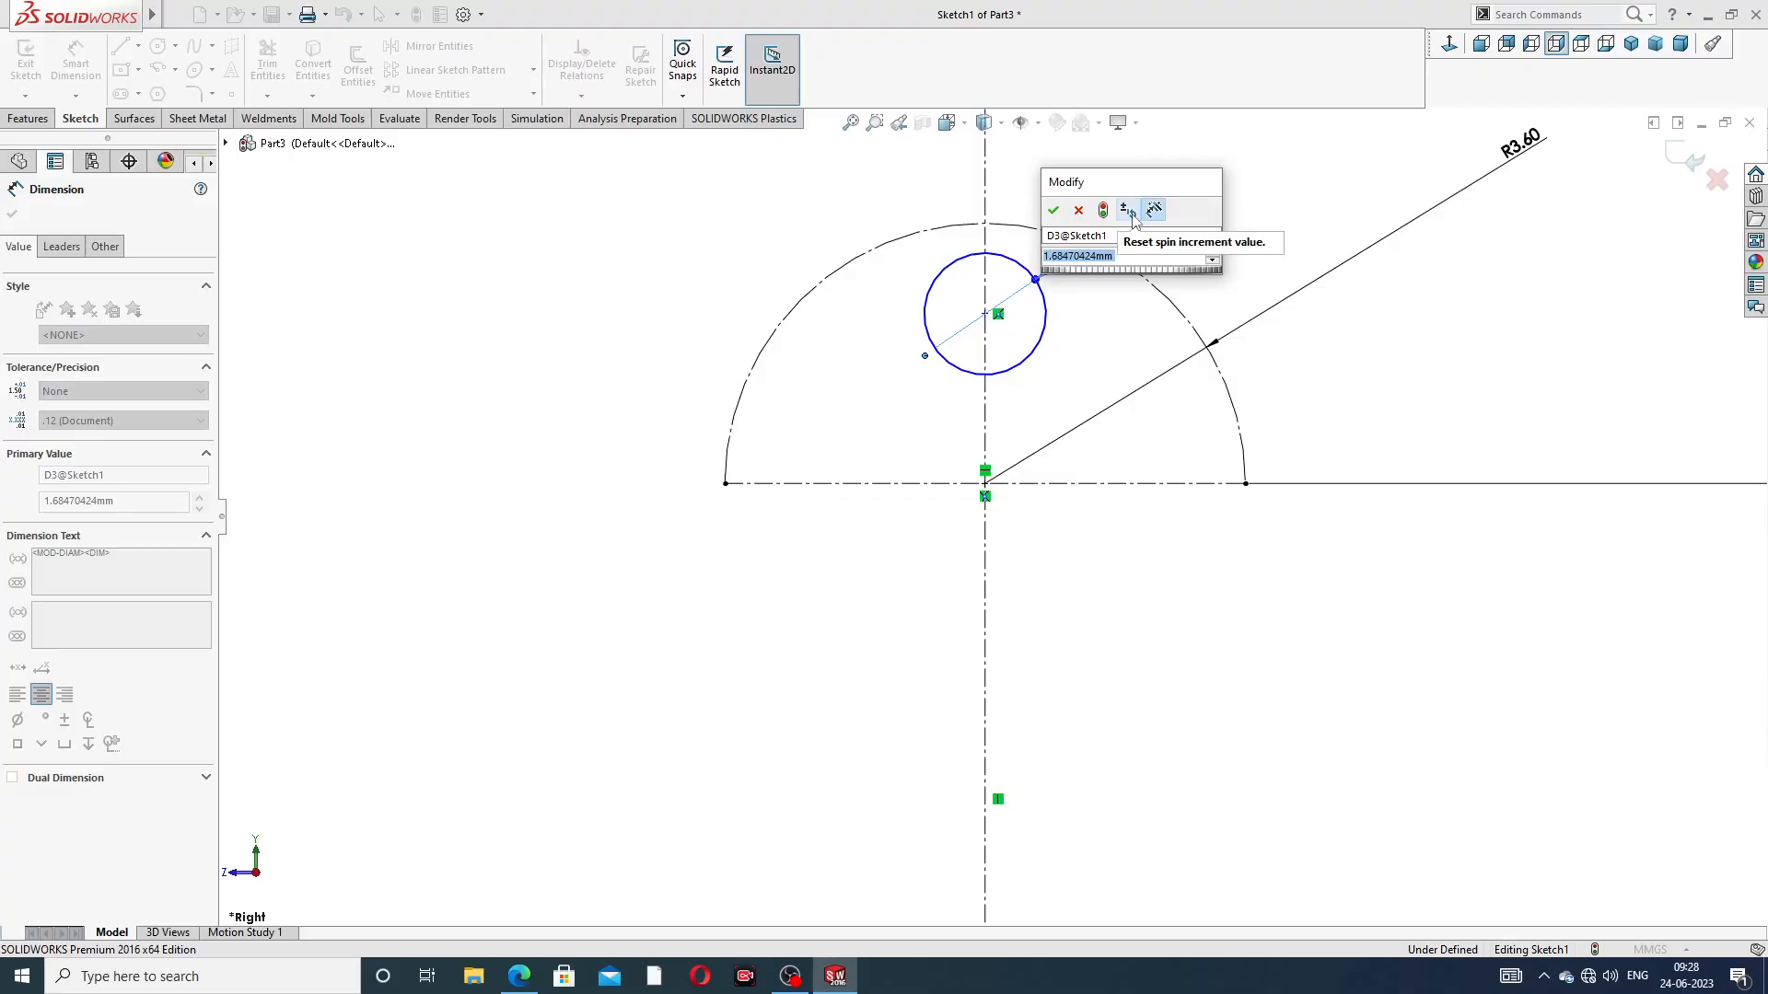
text(2.8)
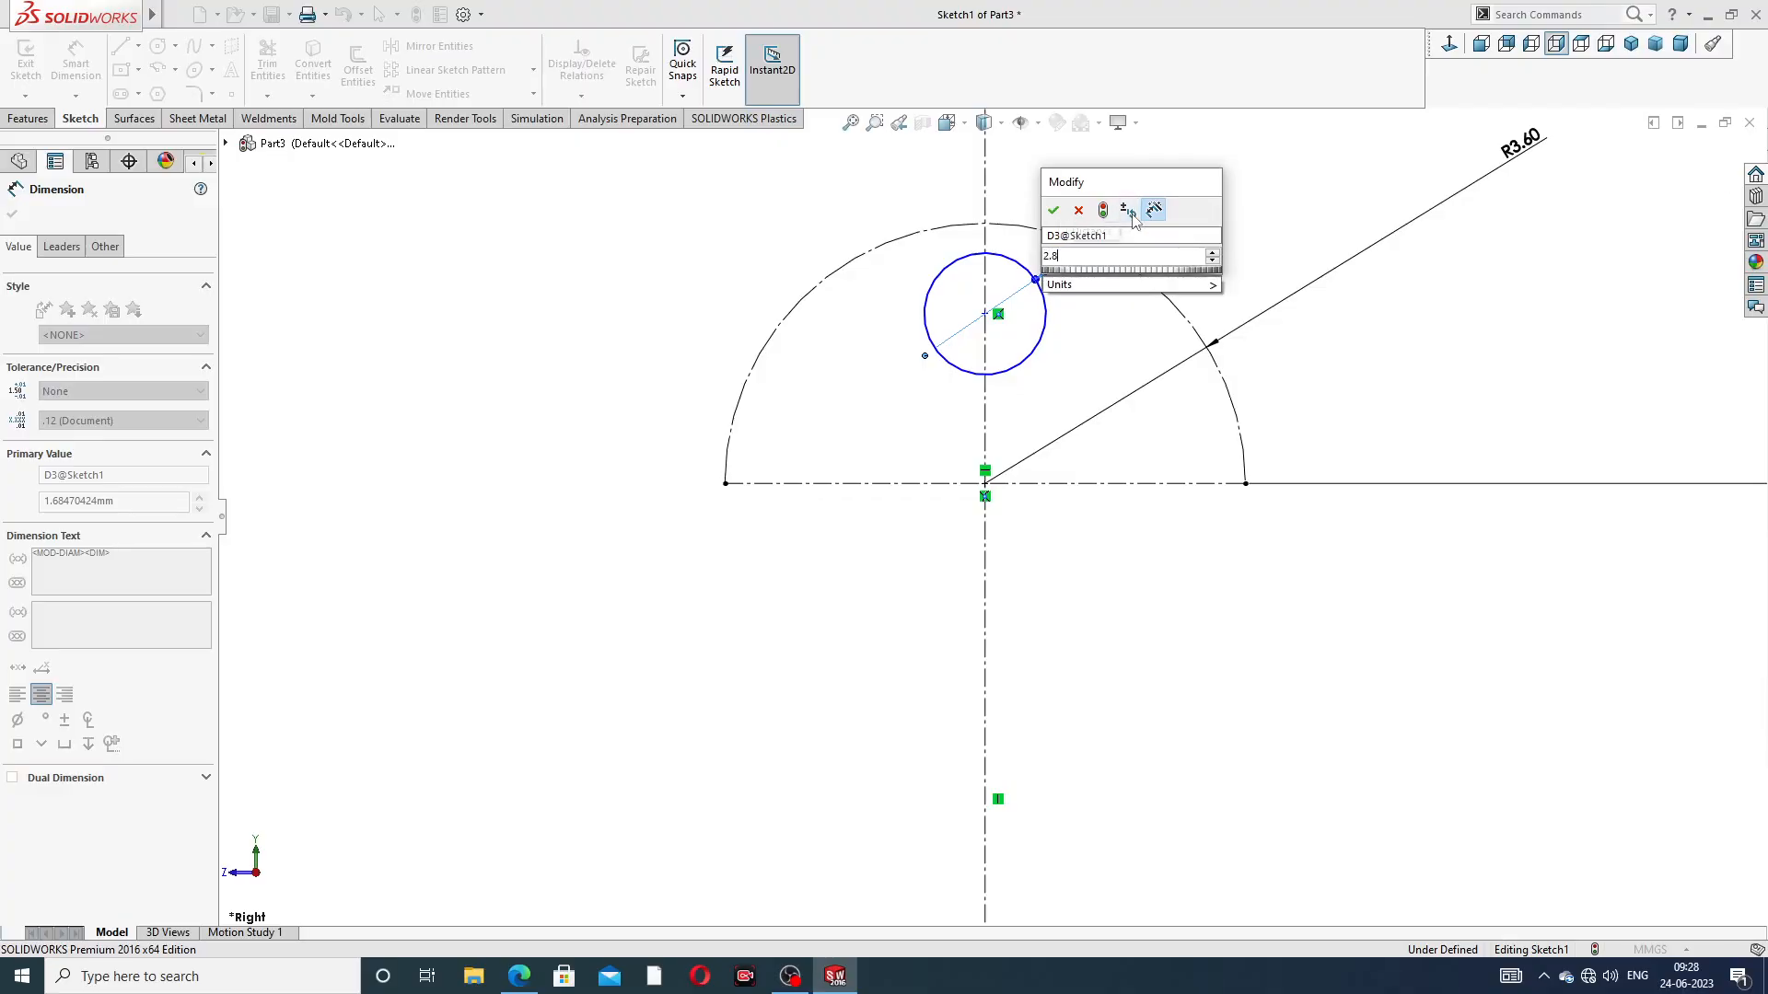
key(Return)
click(1248, 234)
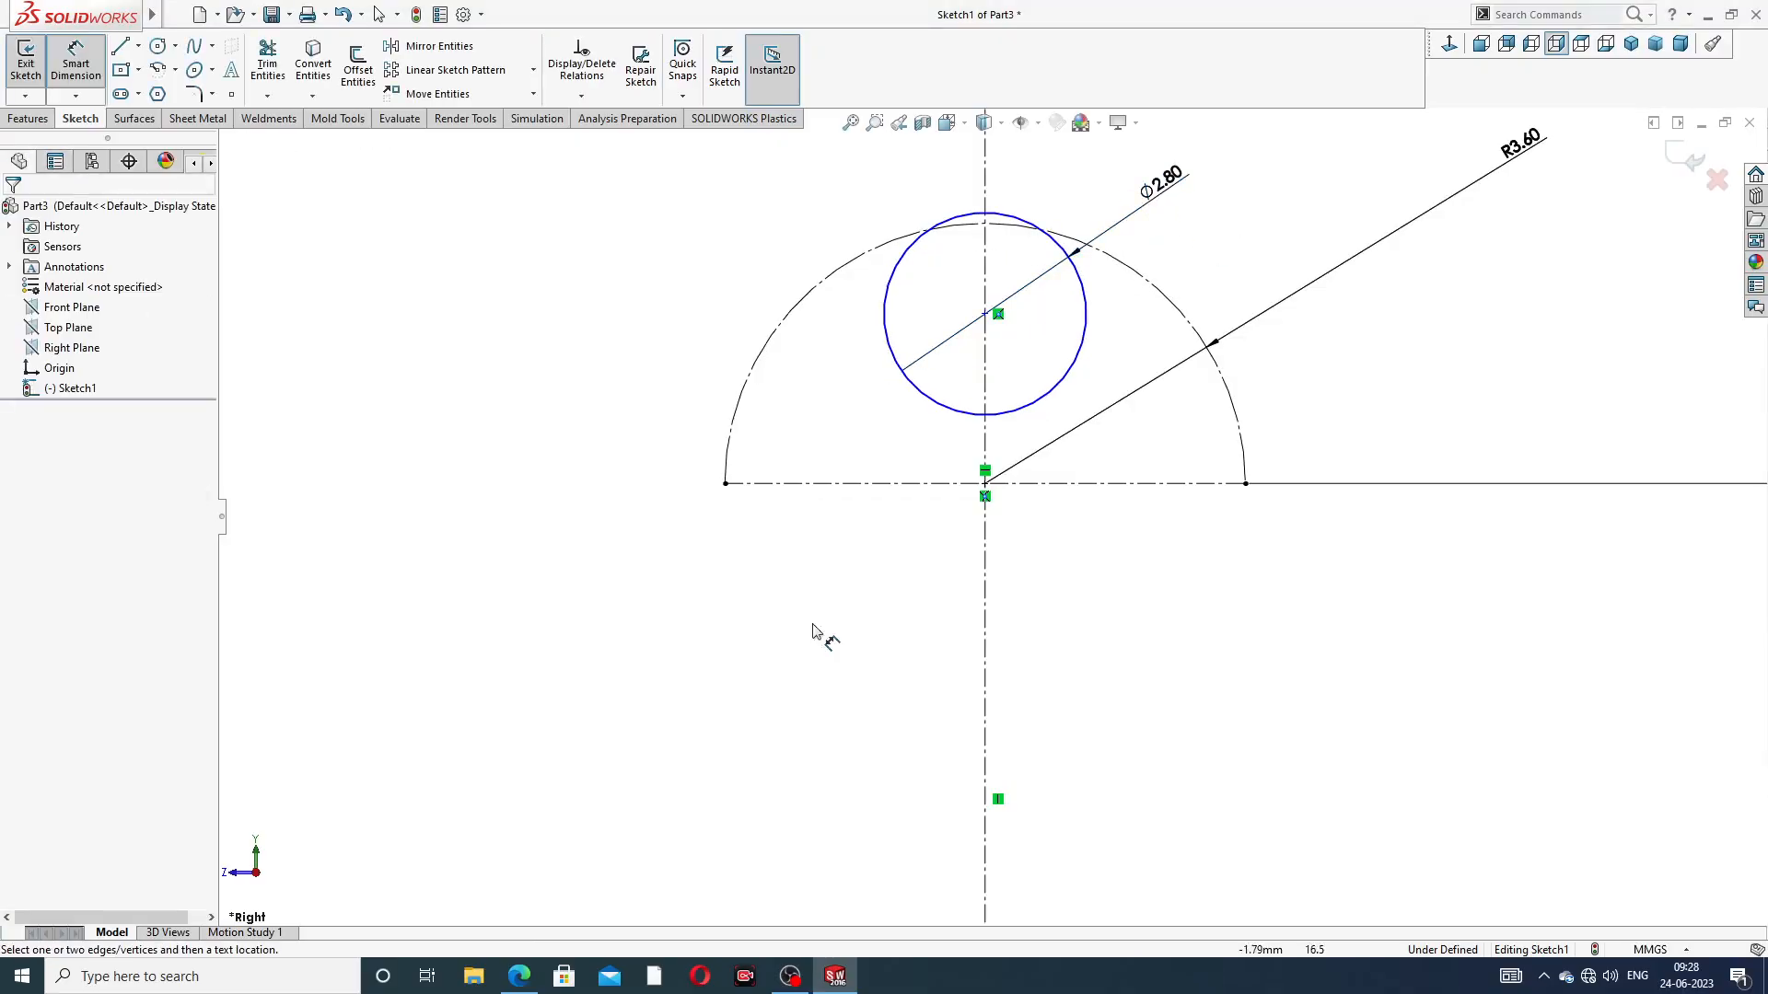
Check how the 2.80 mm circle is placed in section A-A of the PDF drawing and leave the dimension command
click(520, 974)
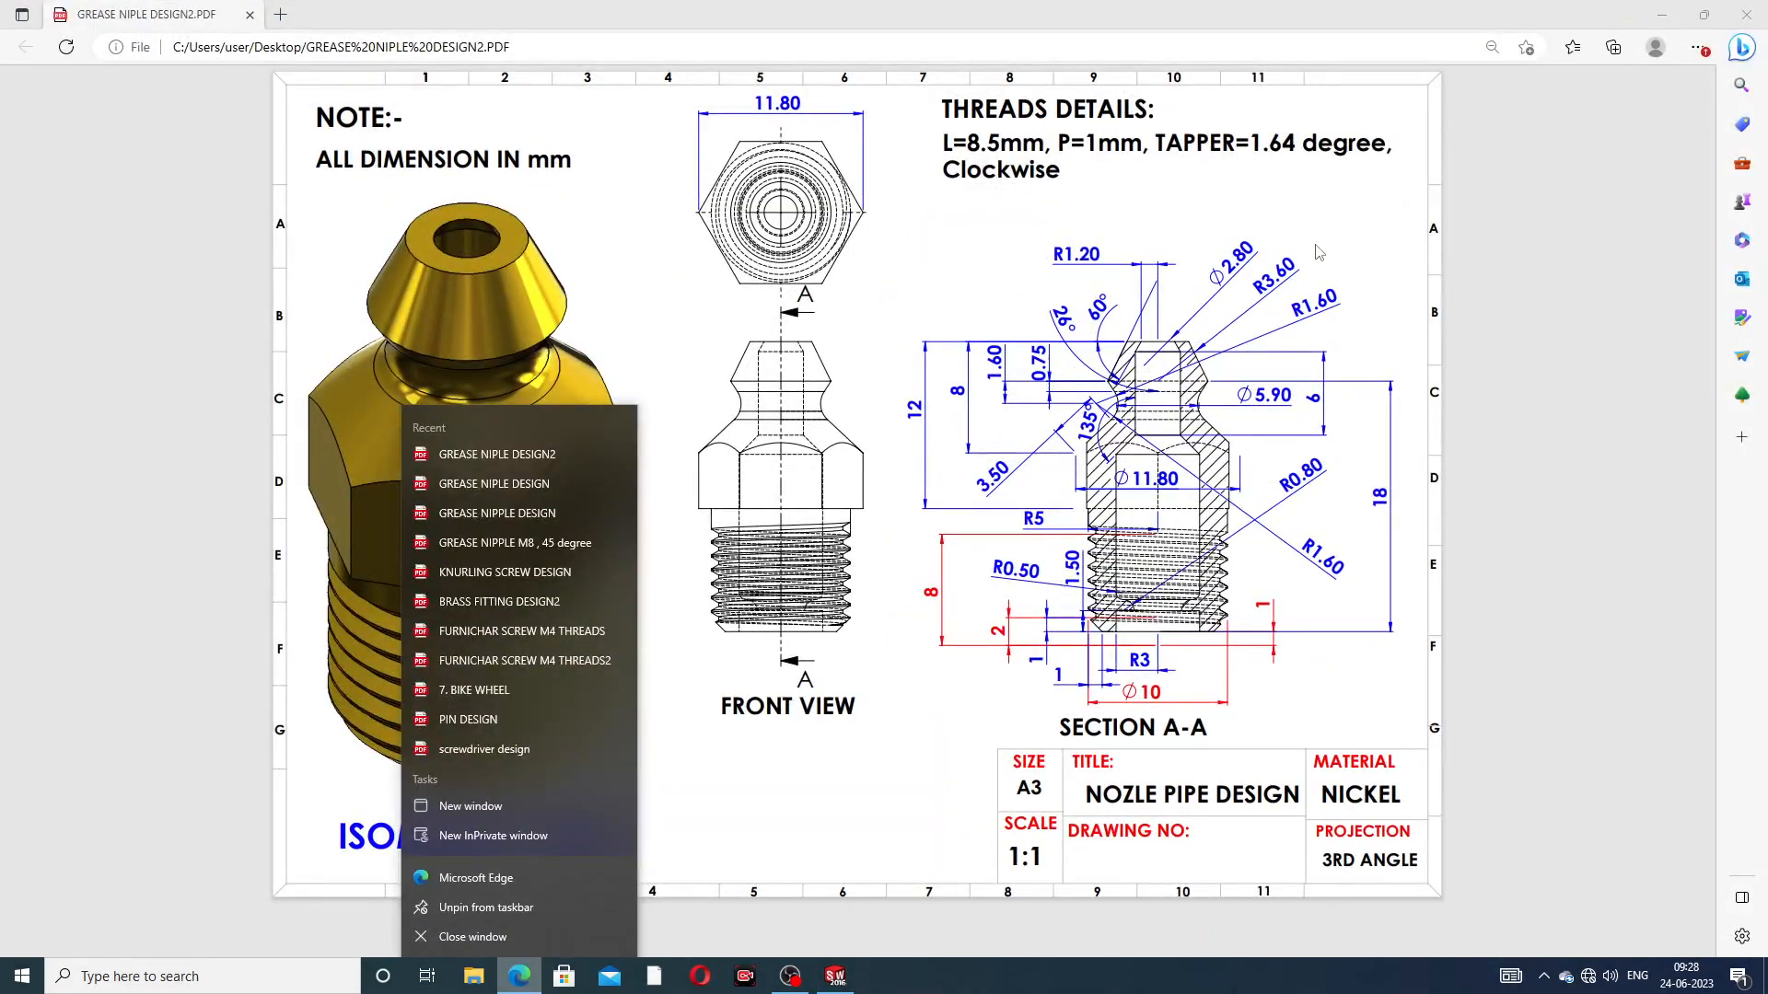
click(1323, 238)
right_click(519, 974)
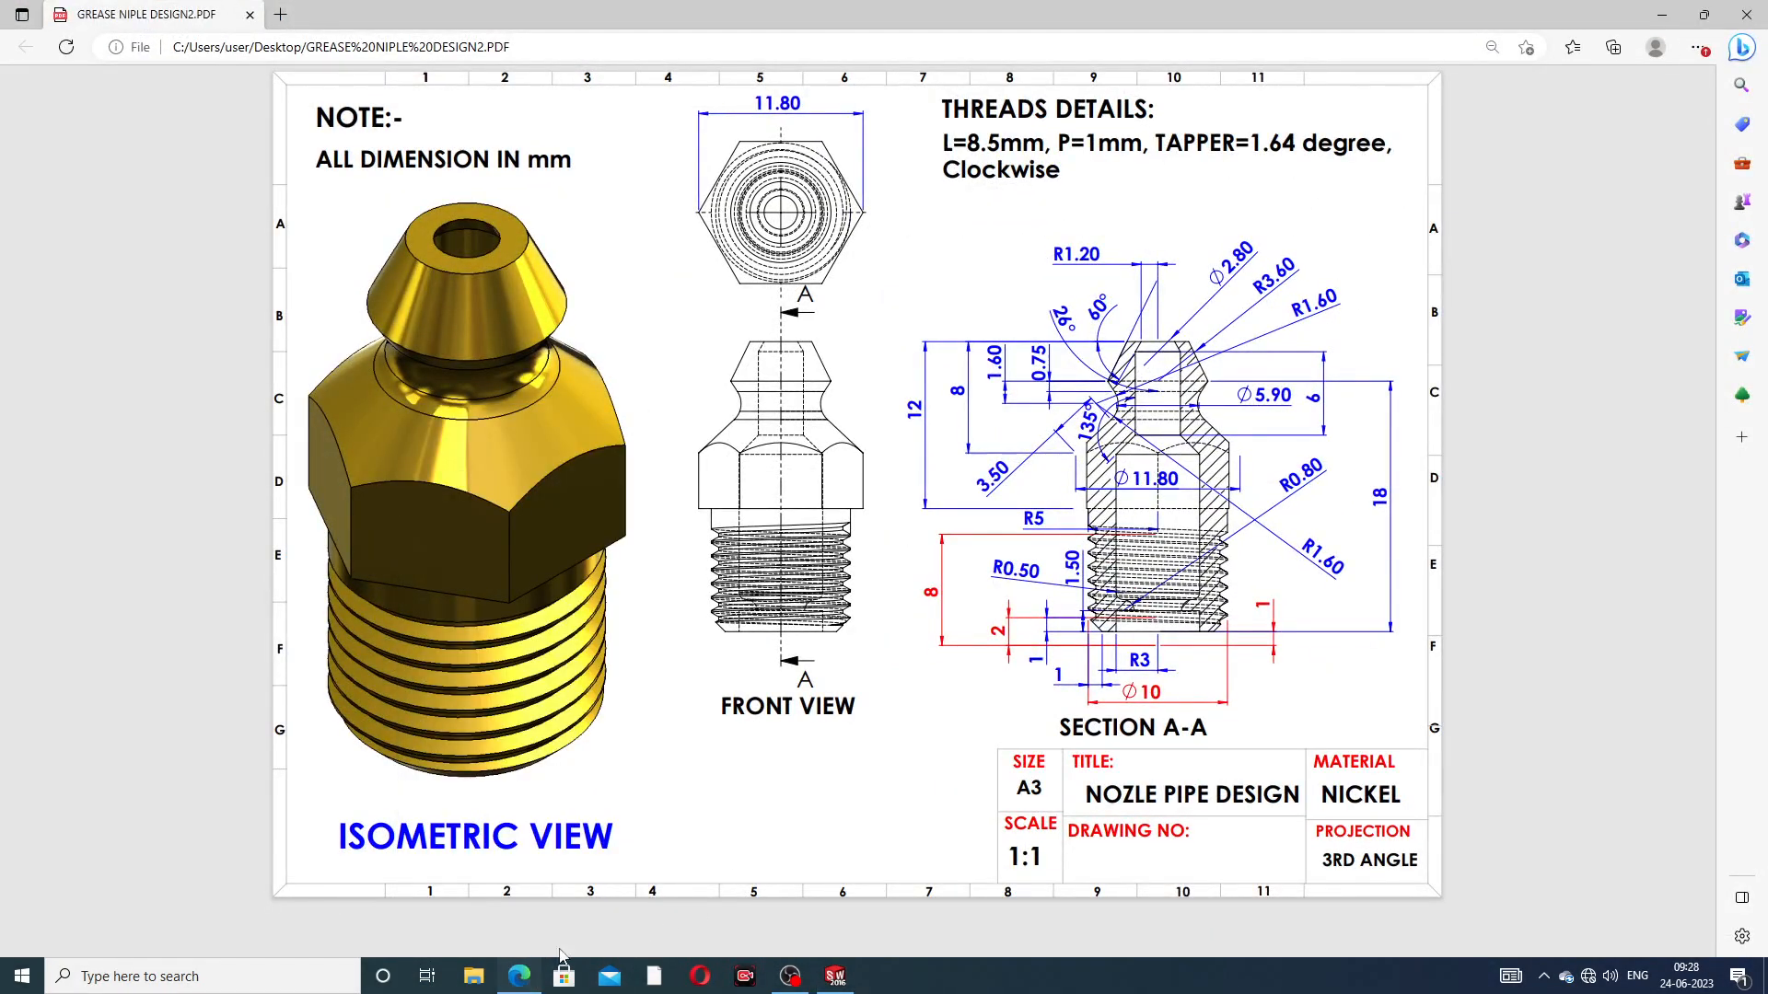
click(595, 946)
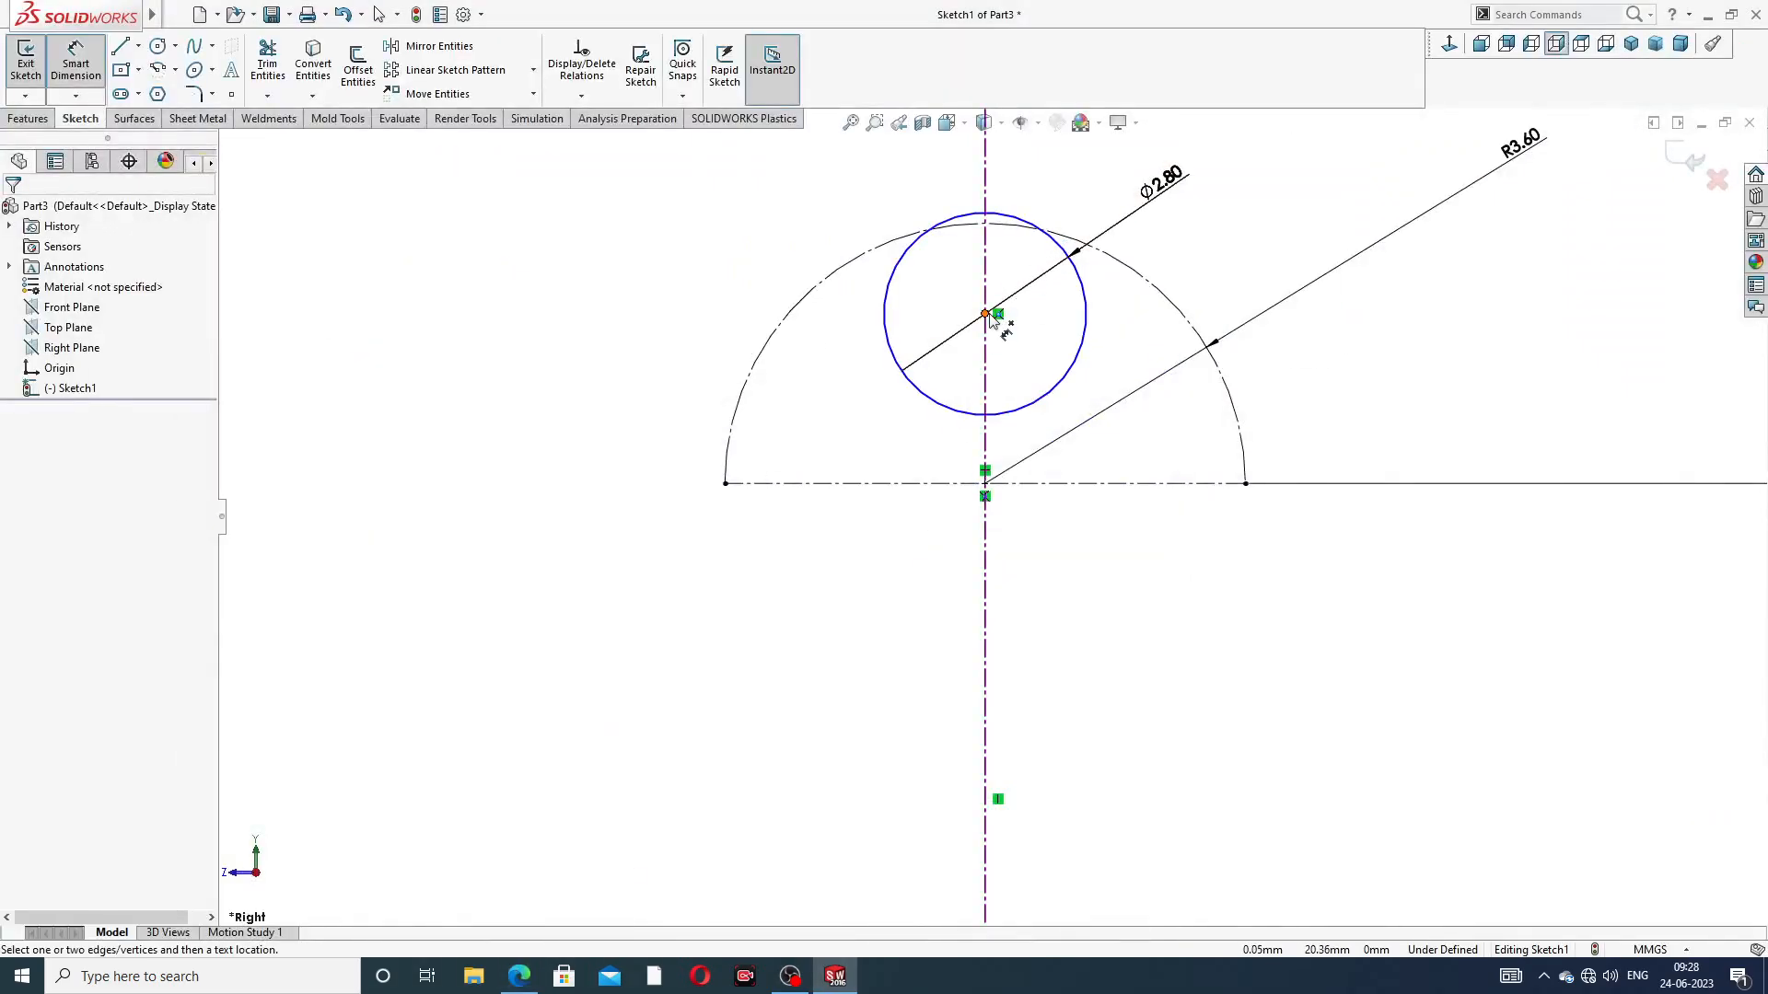
click(988, 318)
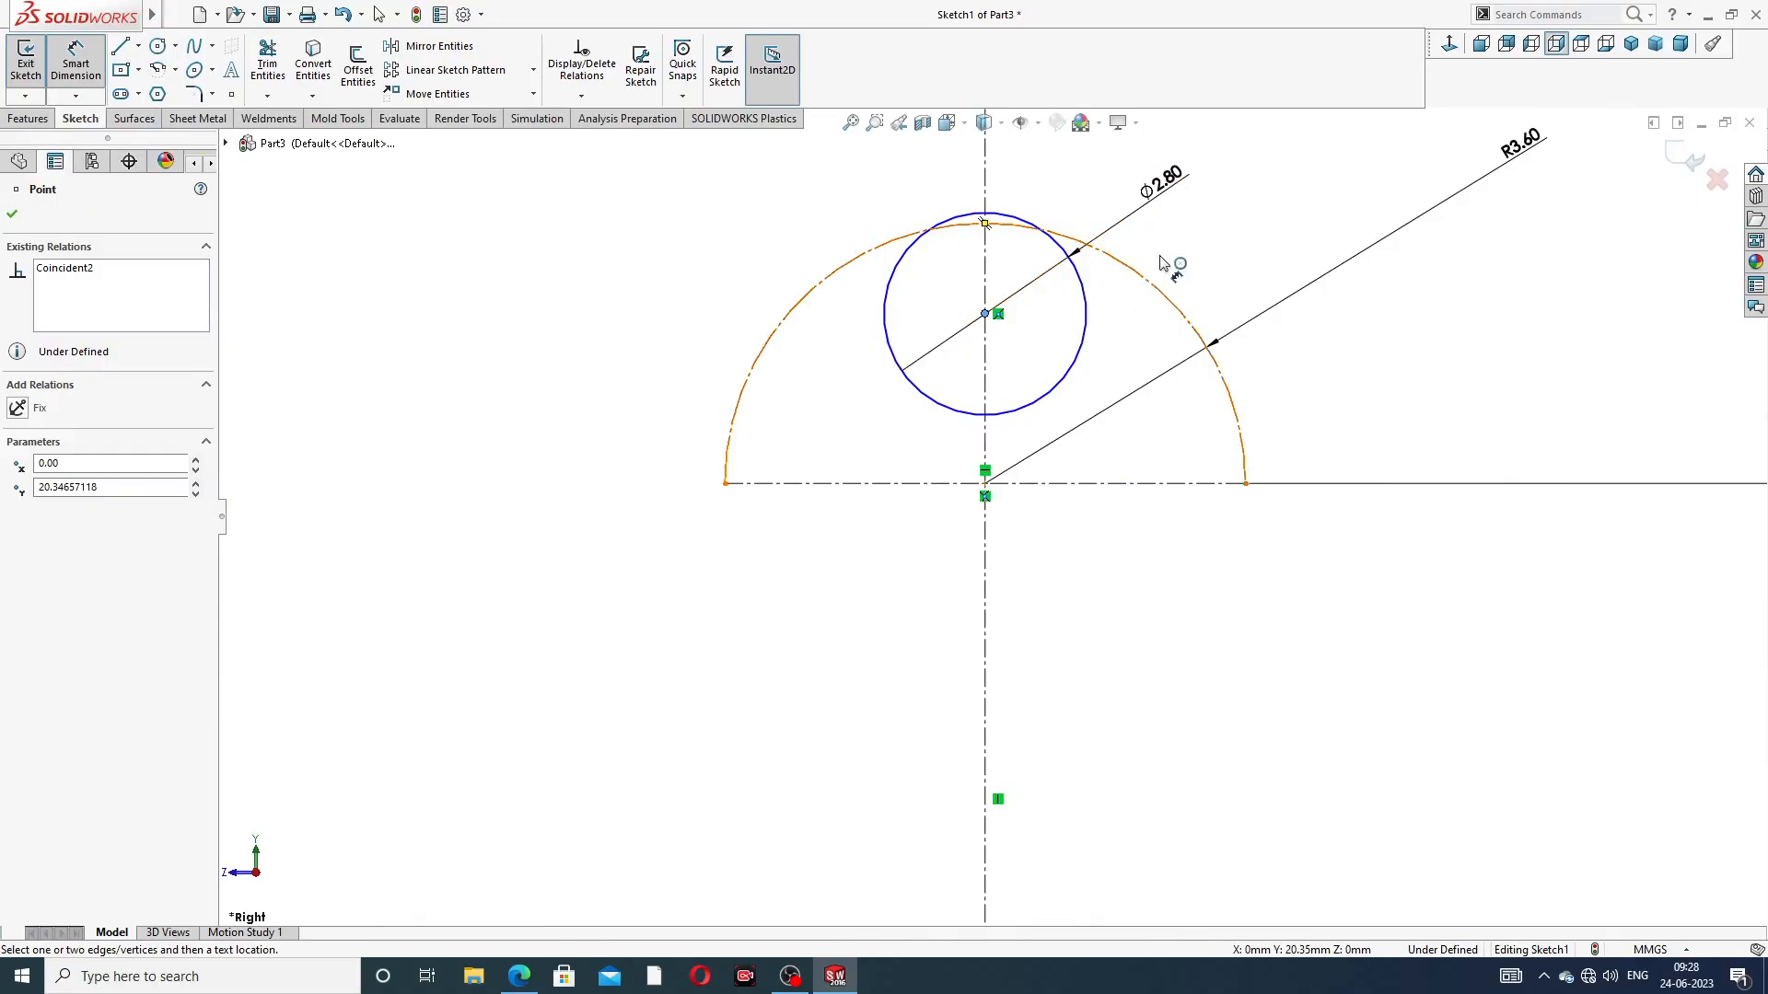
right_click(1235, 238)
click(1258, 244)
Move the circle's centre along the vertical centerline to about 19.94 mm above the origin and convert the circle to construction geometry
drag(987, 315, 990, 354)
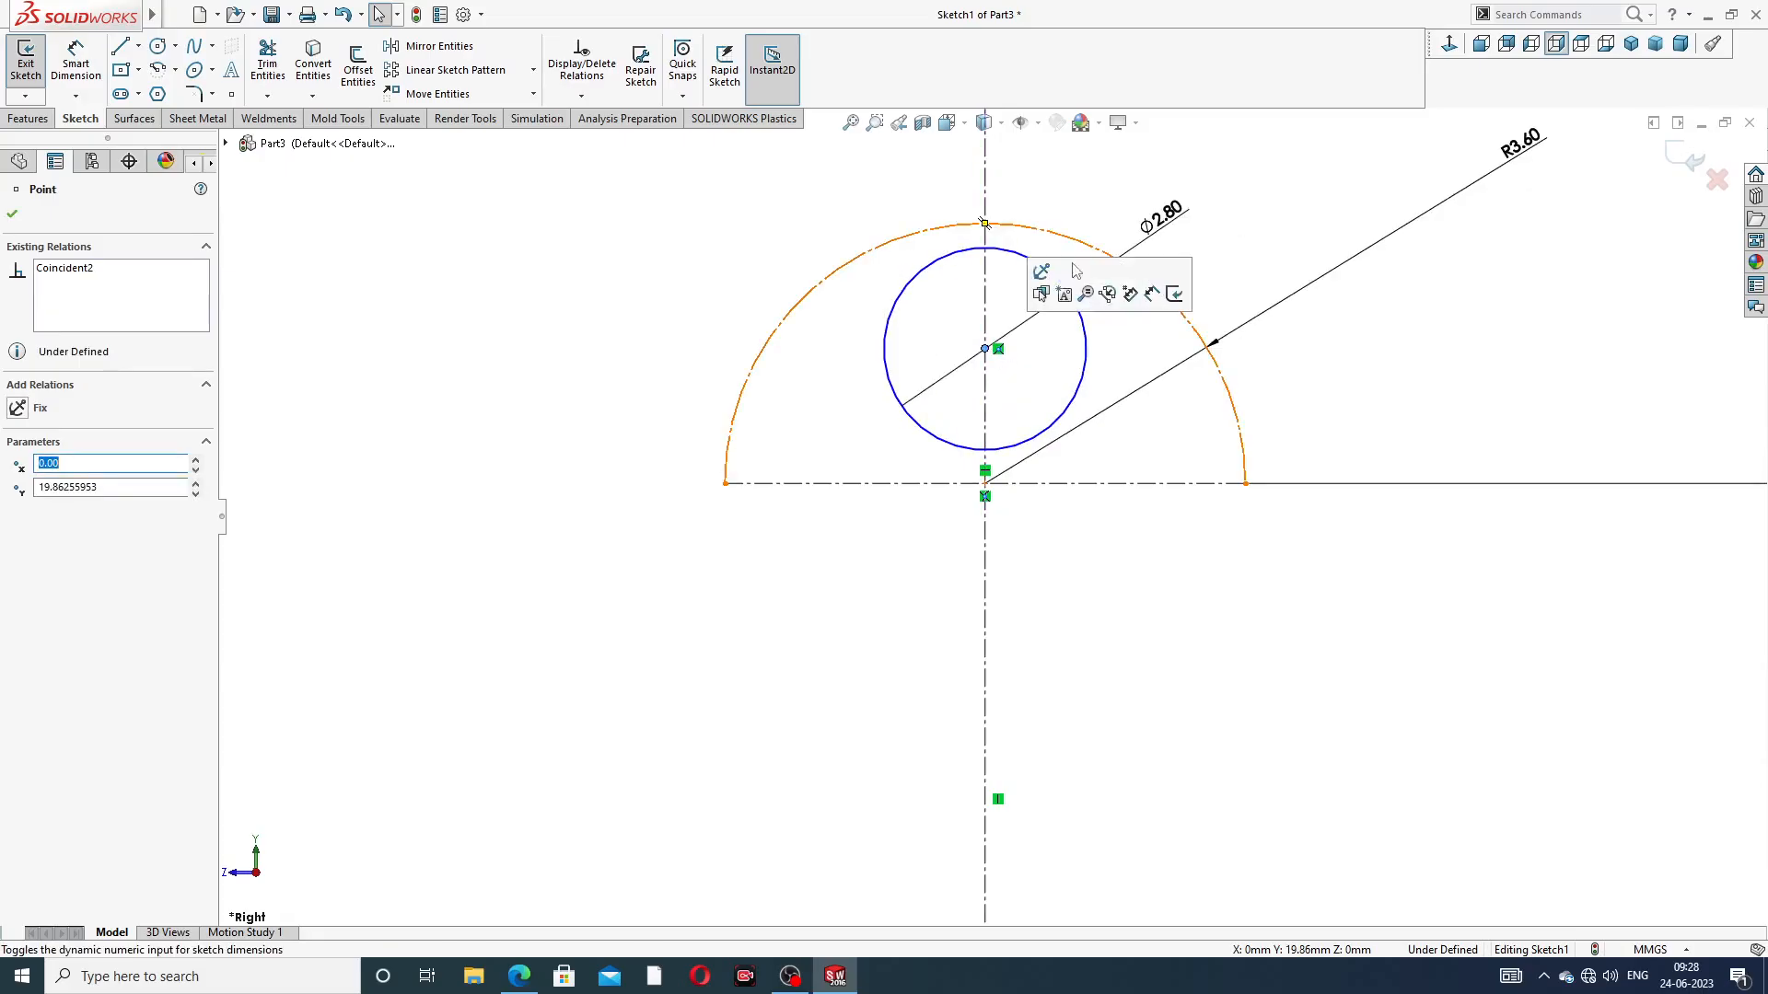
mouse_move(985, 348)
mouse_down()
mouse_move(987, 326)
mouse_move(987, 342)
mouse_up()
click(986, 326)
click(1183, 267)
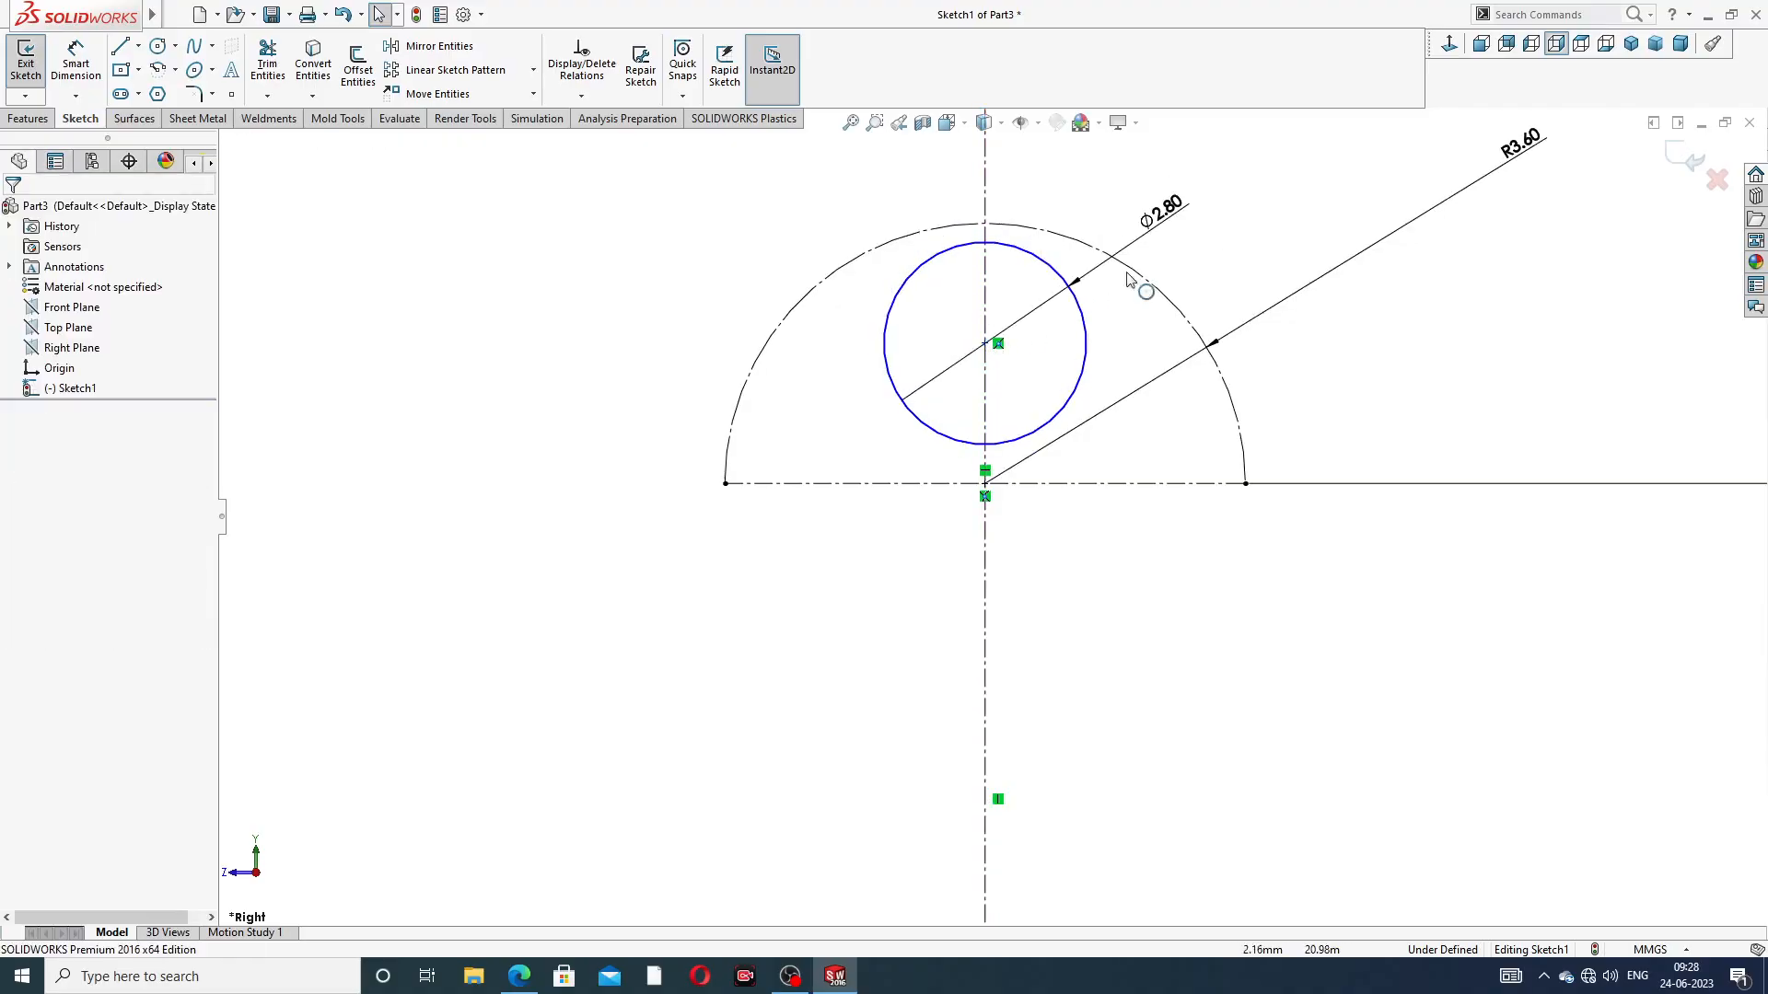
click(1075, 309)
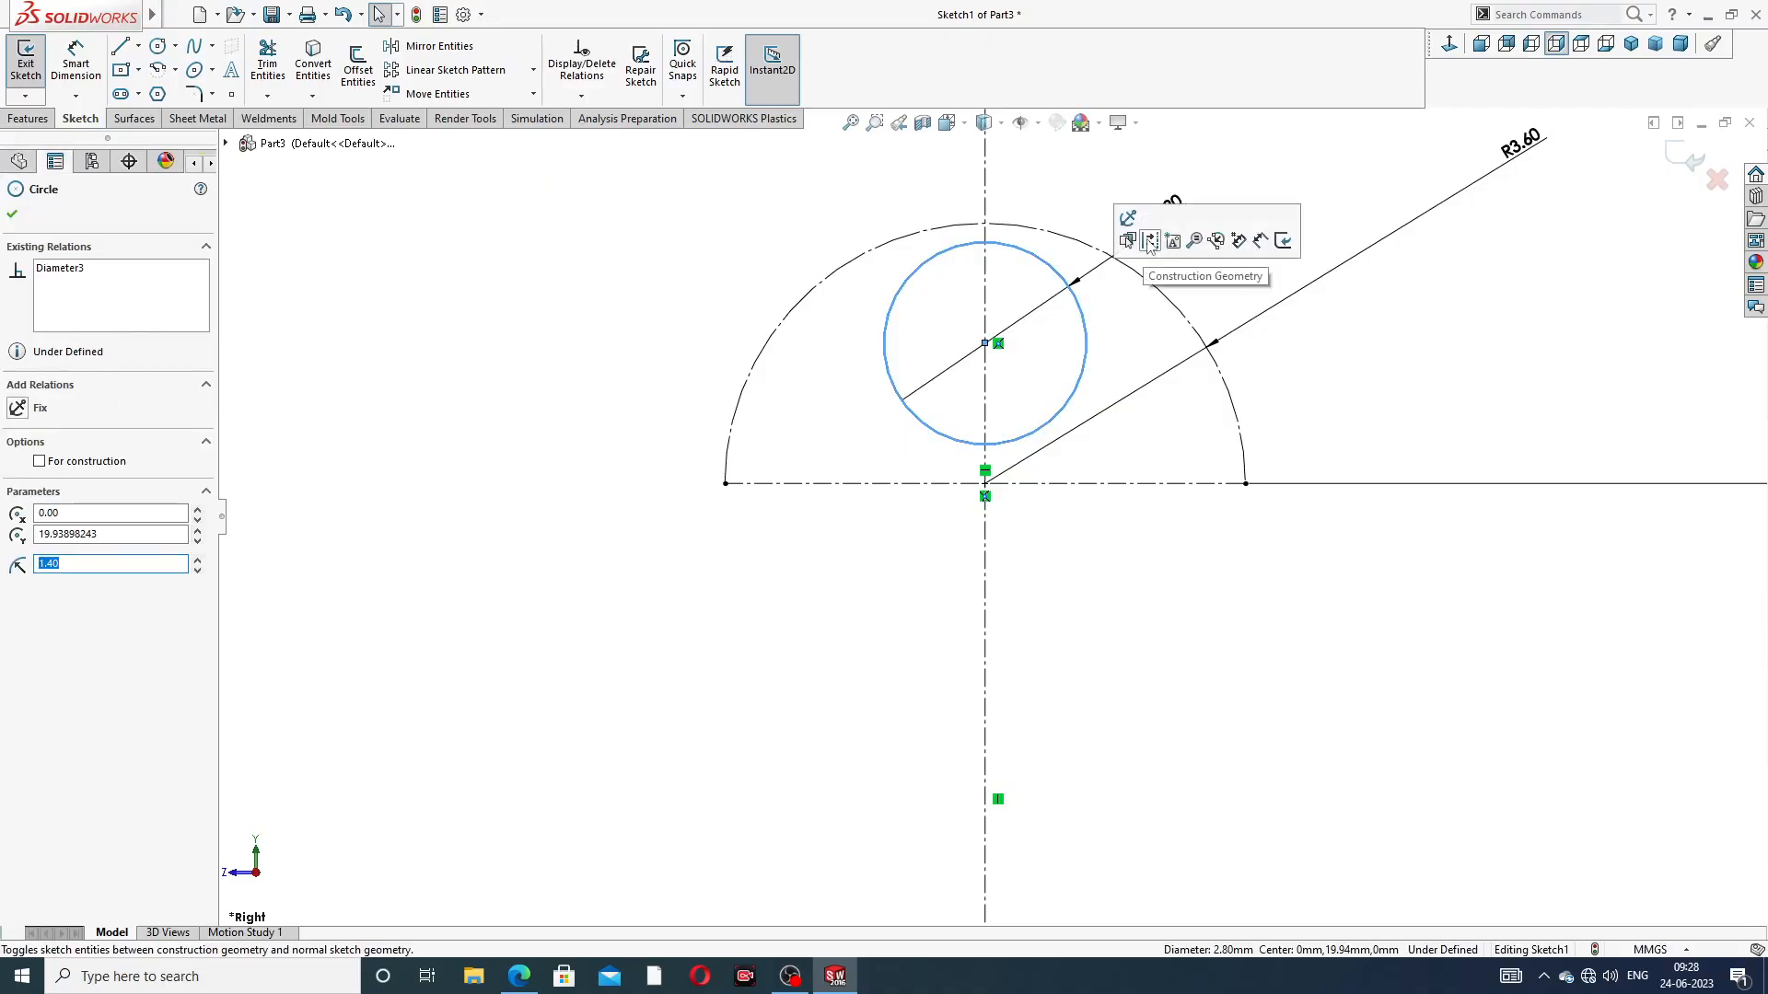
click(1150, 241)
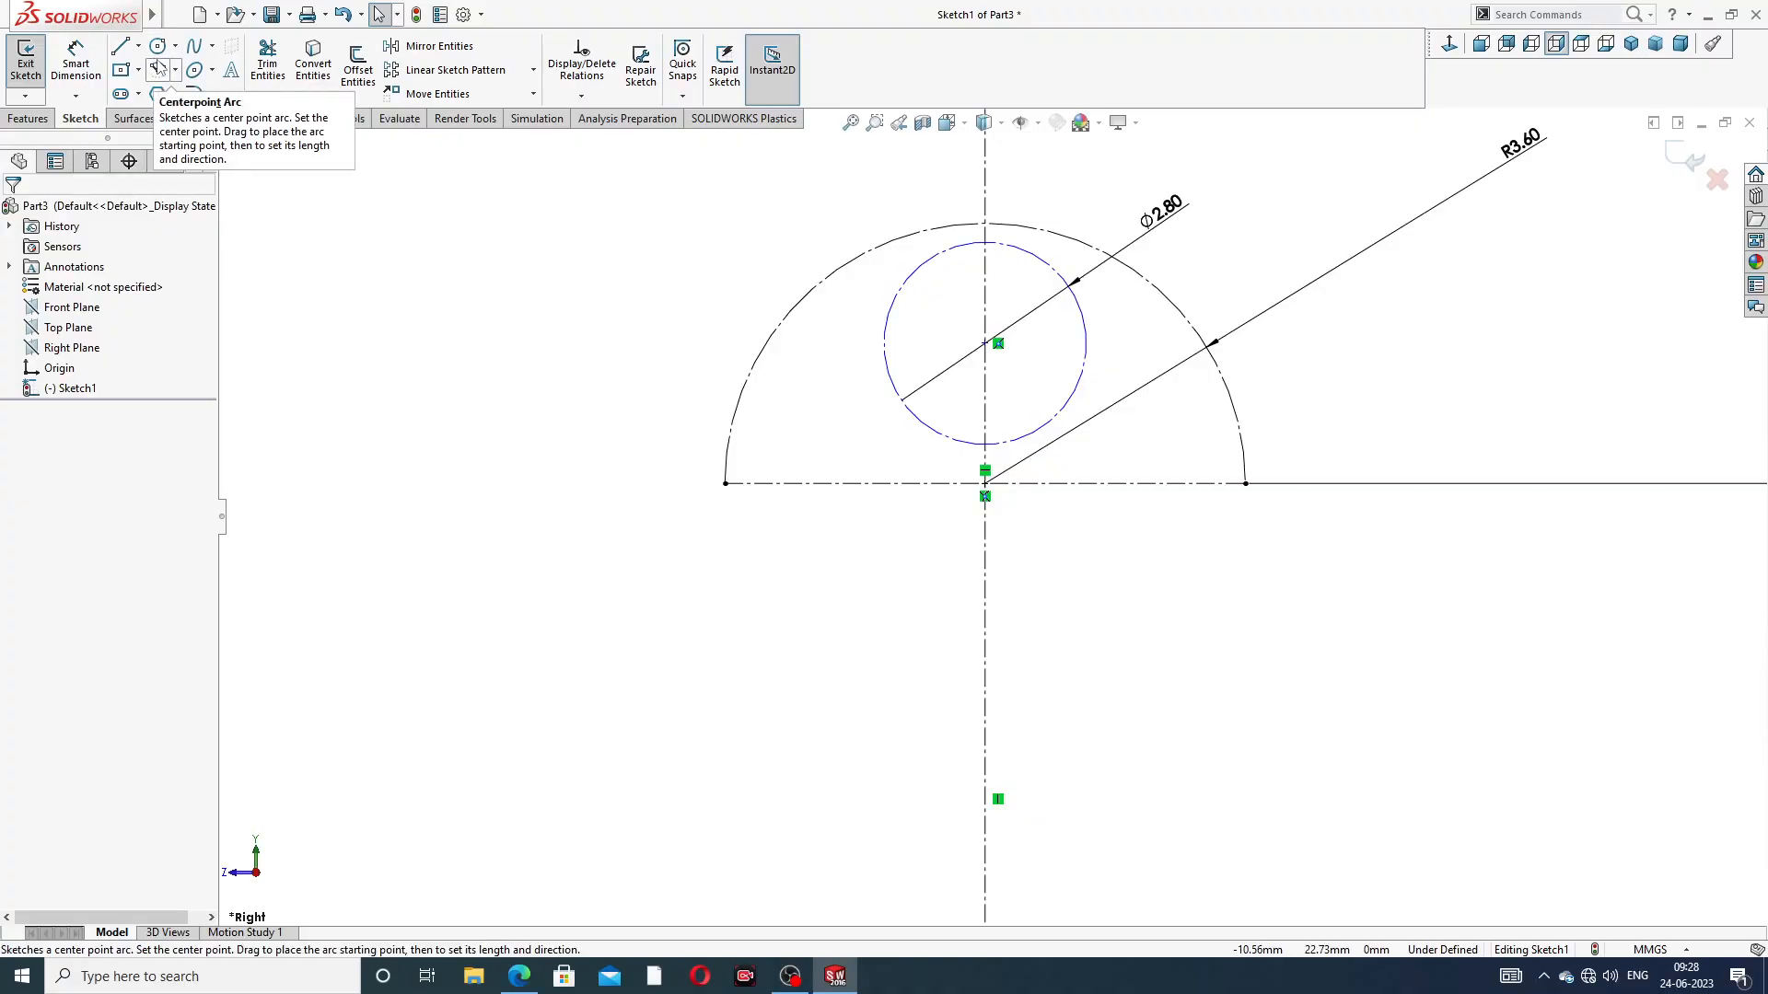
Sketch a vertical line about 1.11 mm long down to the origin's level beside the centerline, then a horizontal line about 2.6 mm outward
scroll(1007, 635, up, 8)
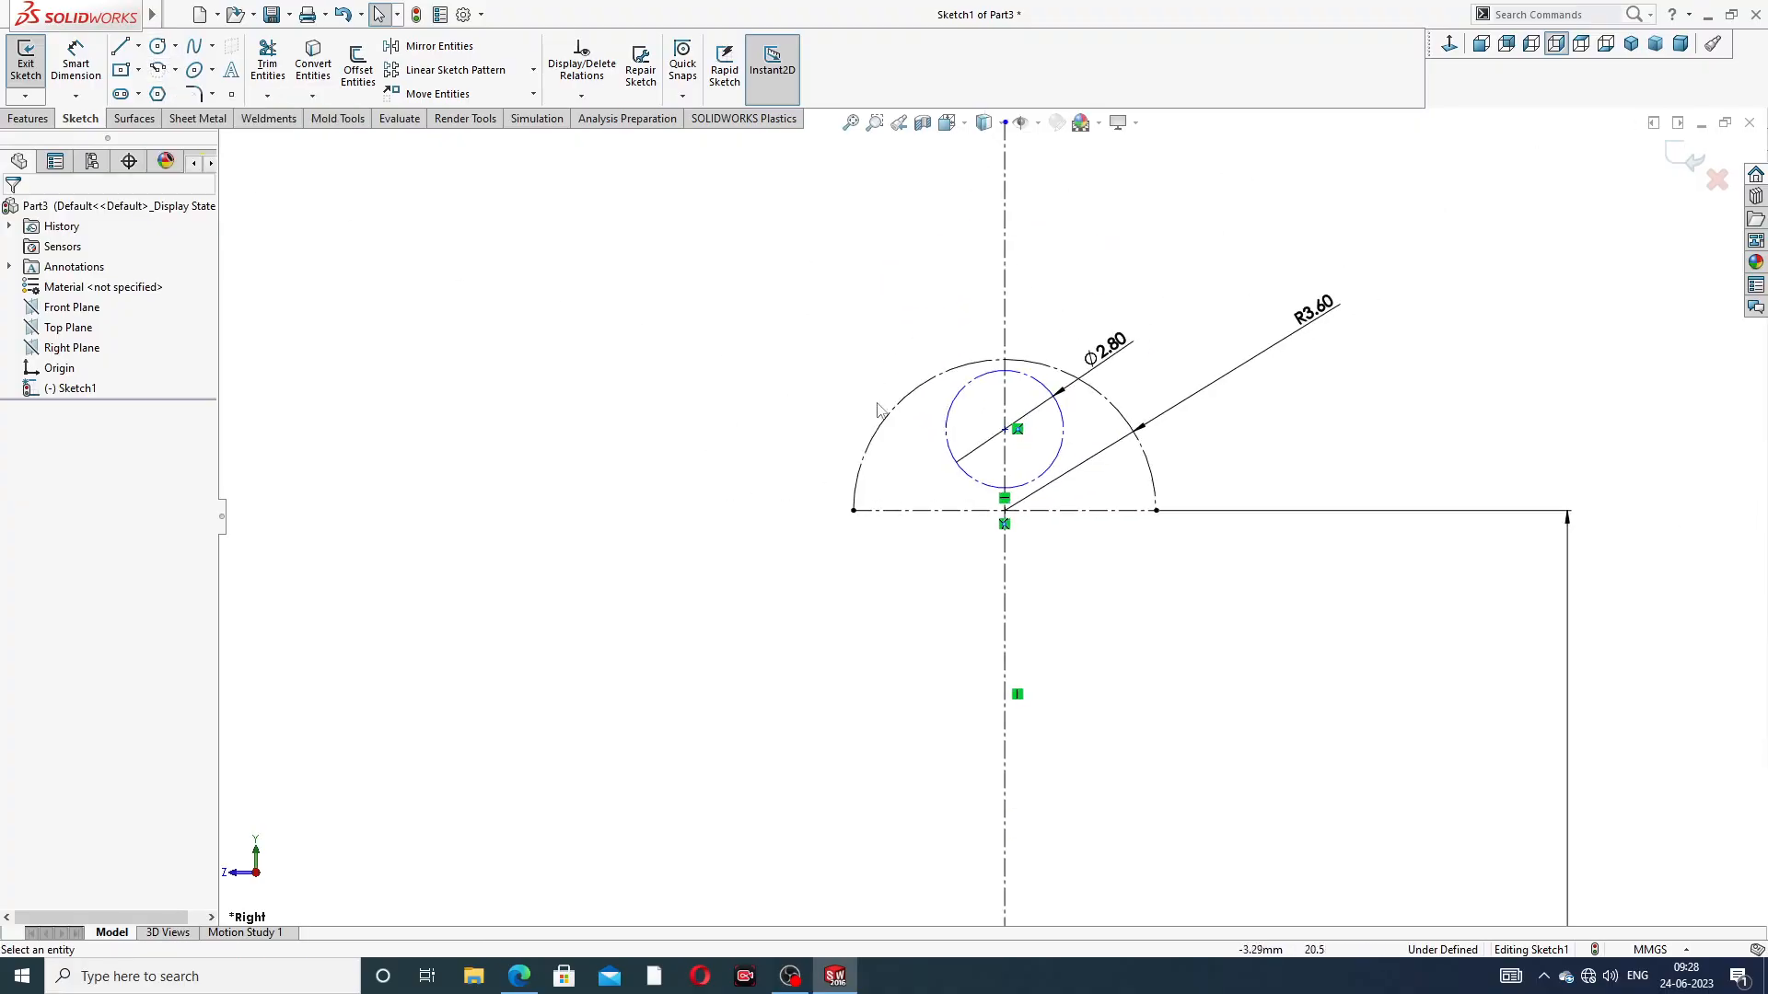
scroll(1007, 635, down, 5)
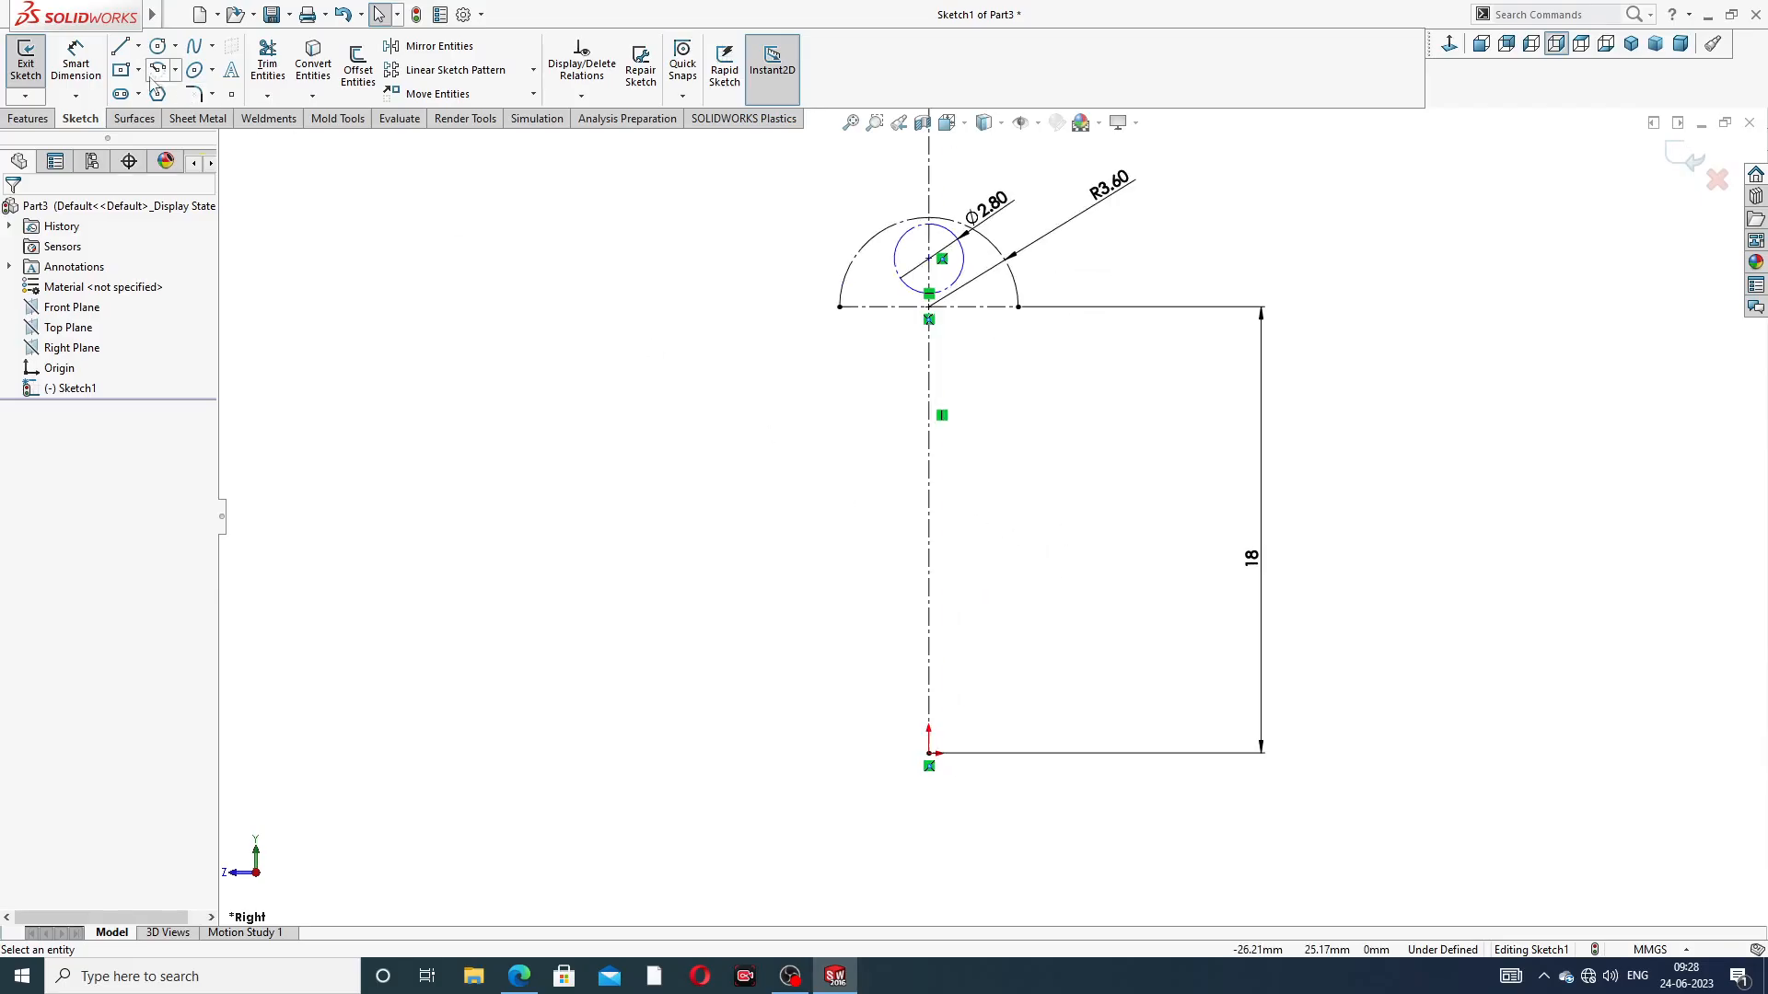
click(119, 49)
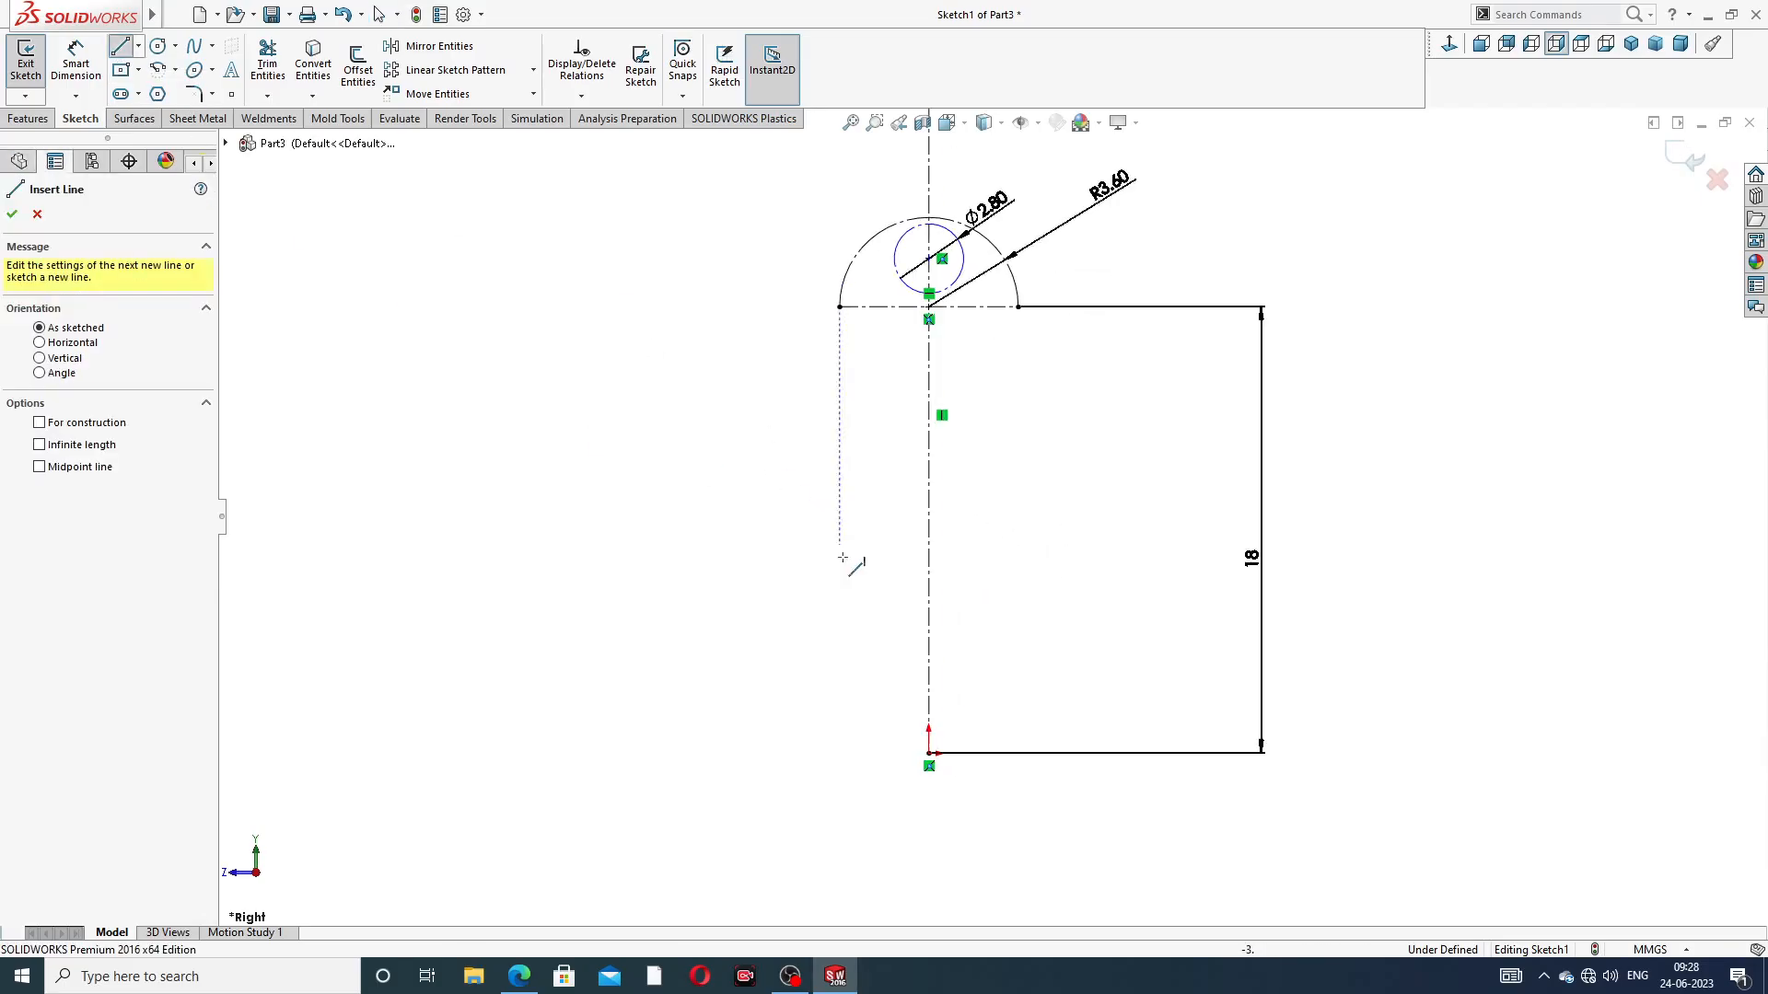
scroll(872, 781, down, 2)
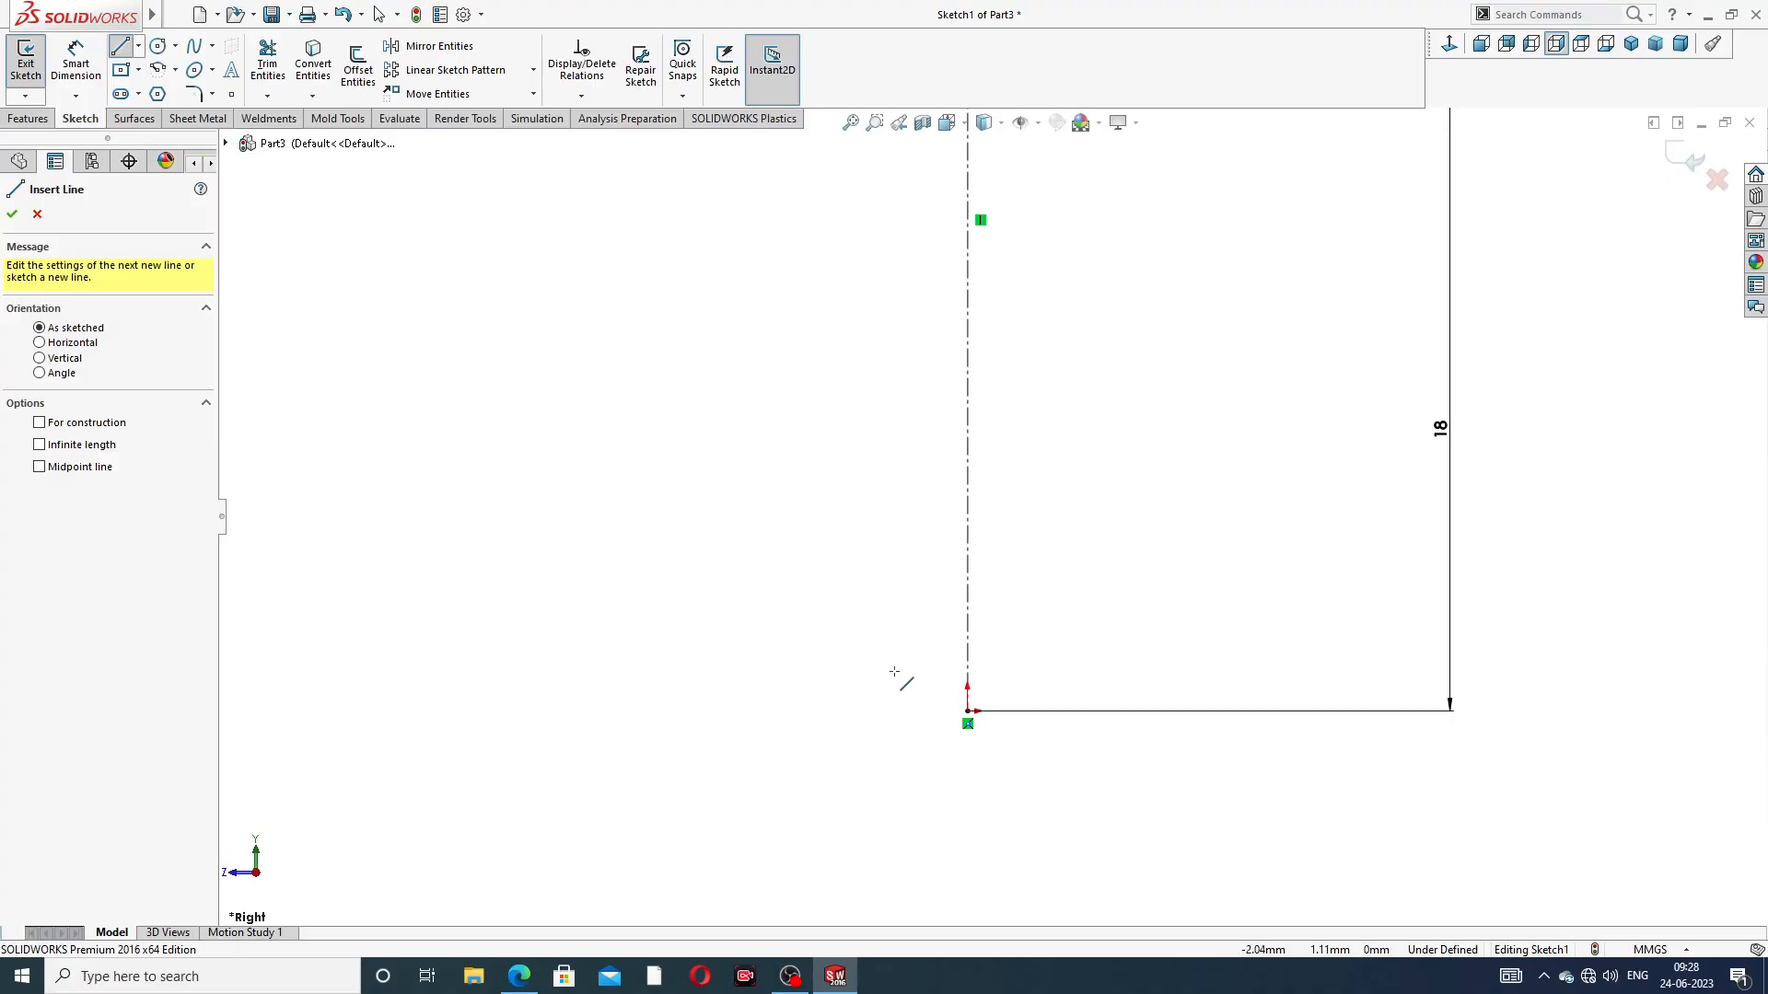
click(863, 673)
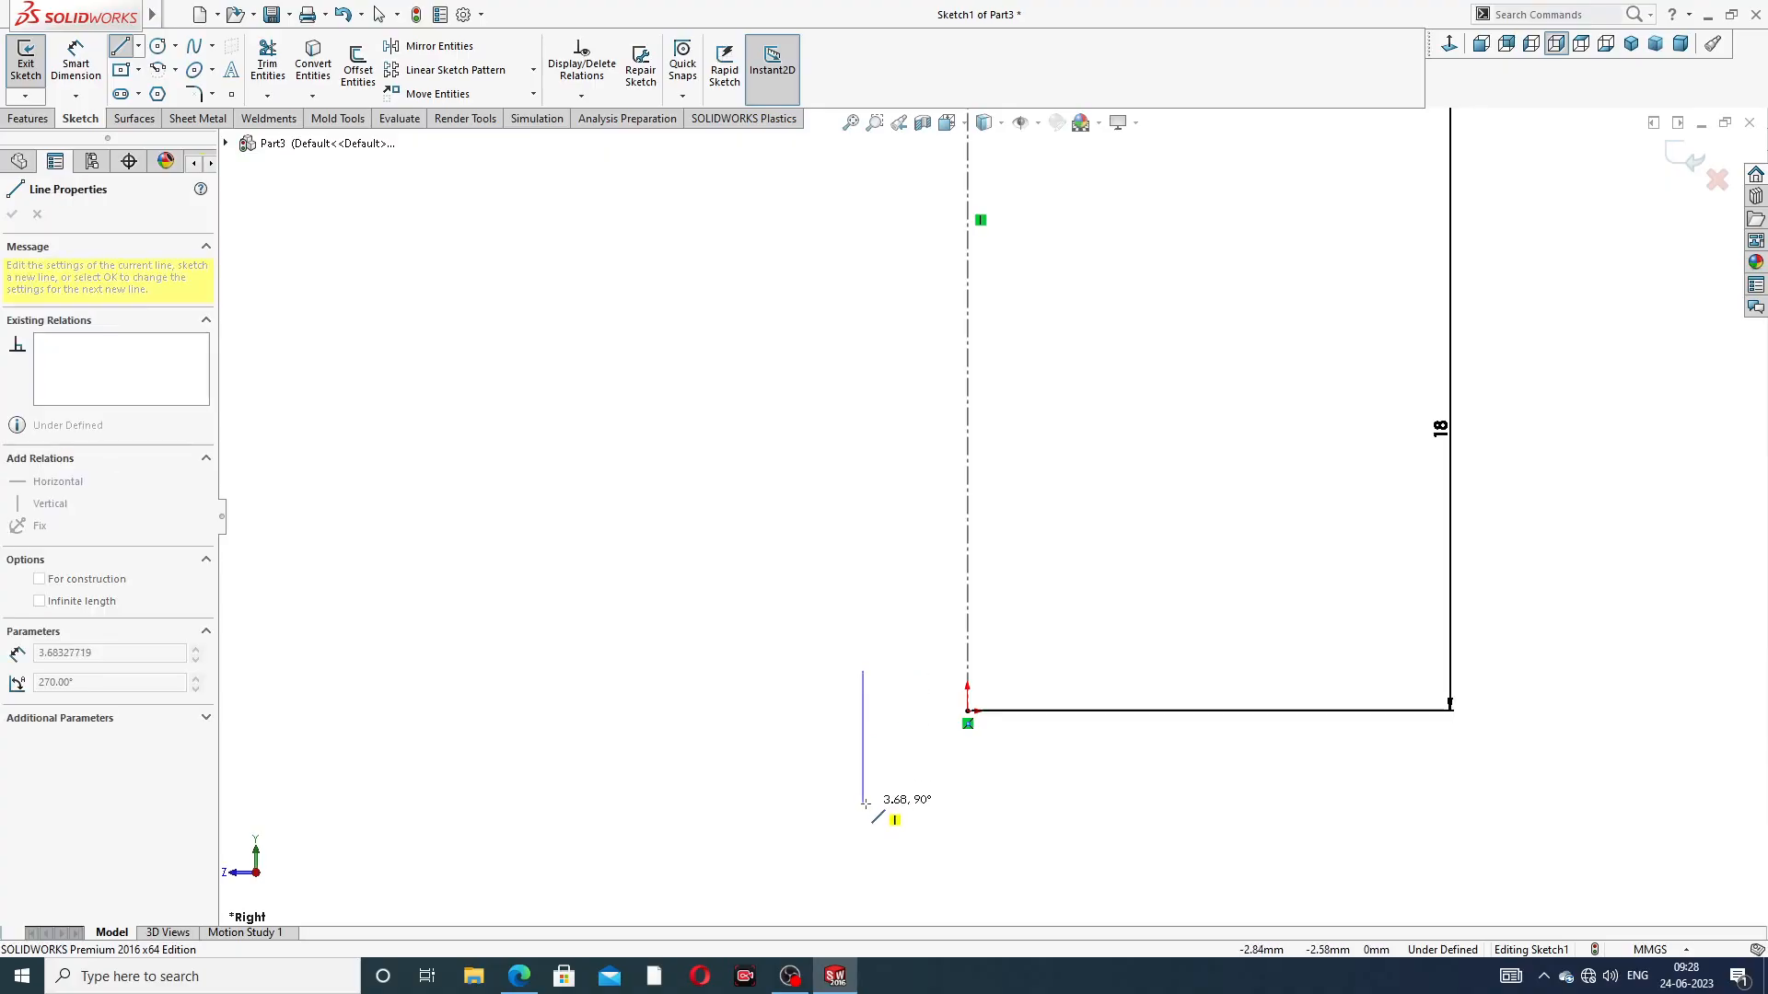
click(863, 710)
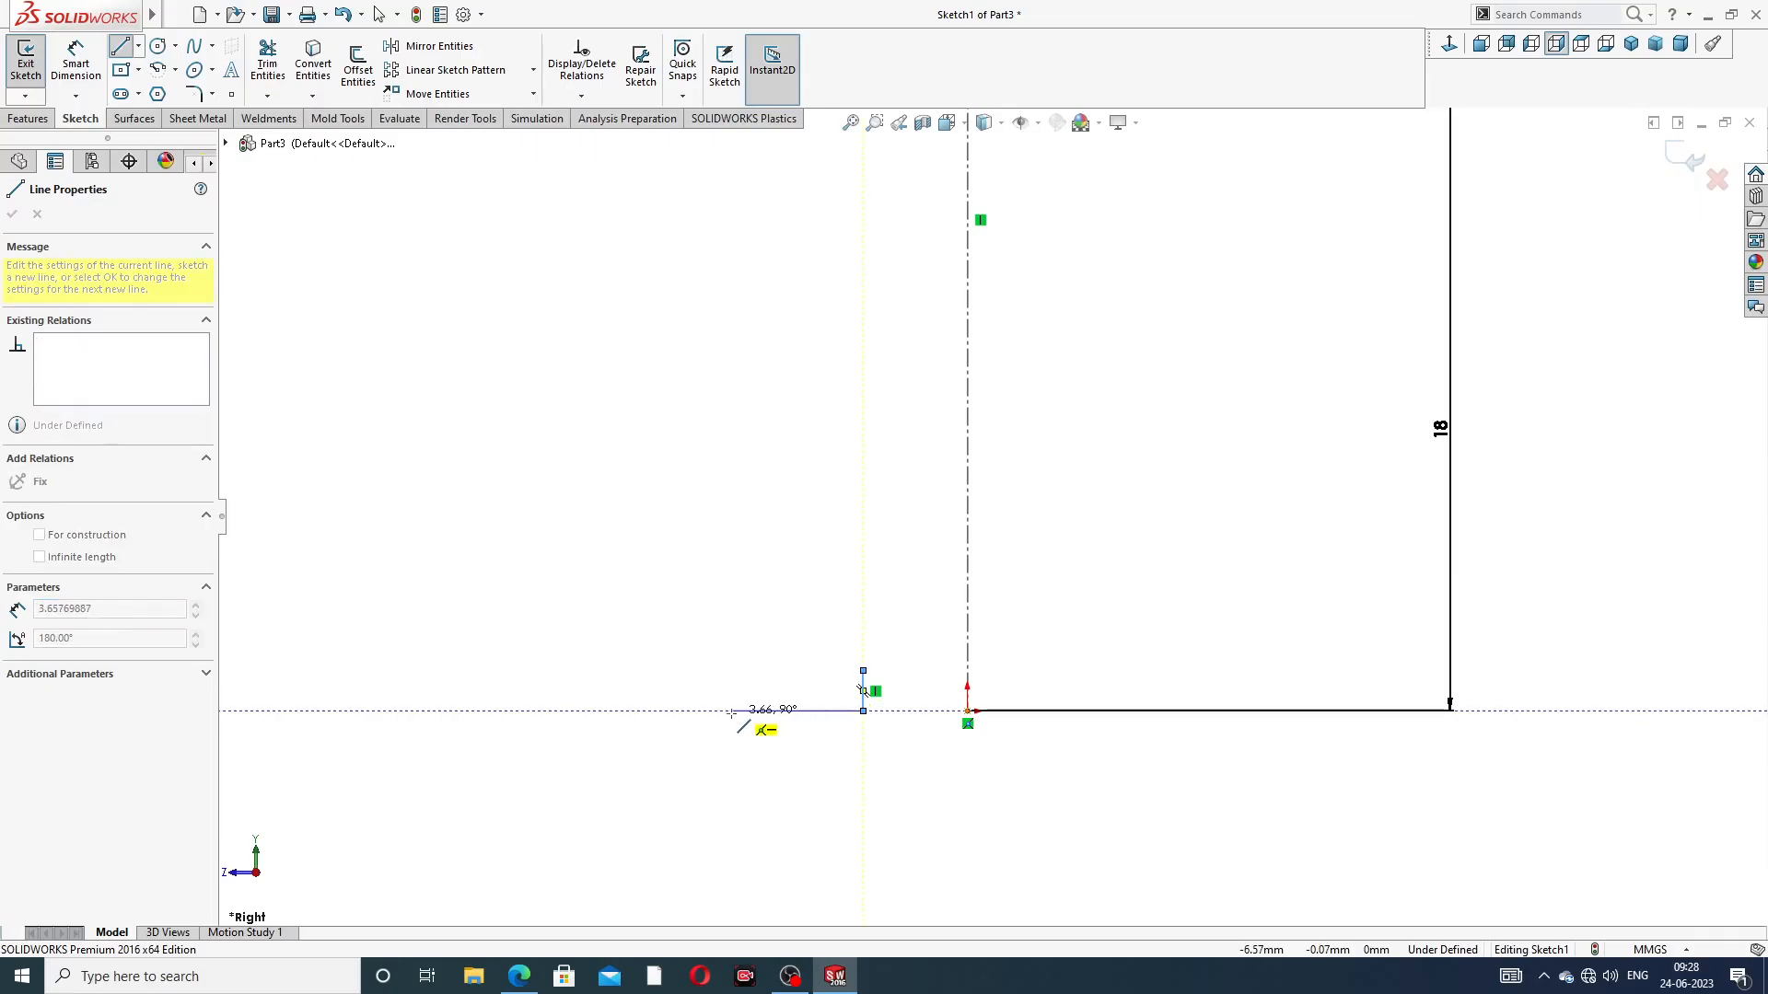
click(770, 710)
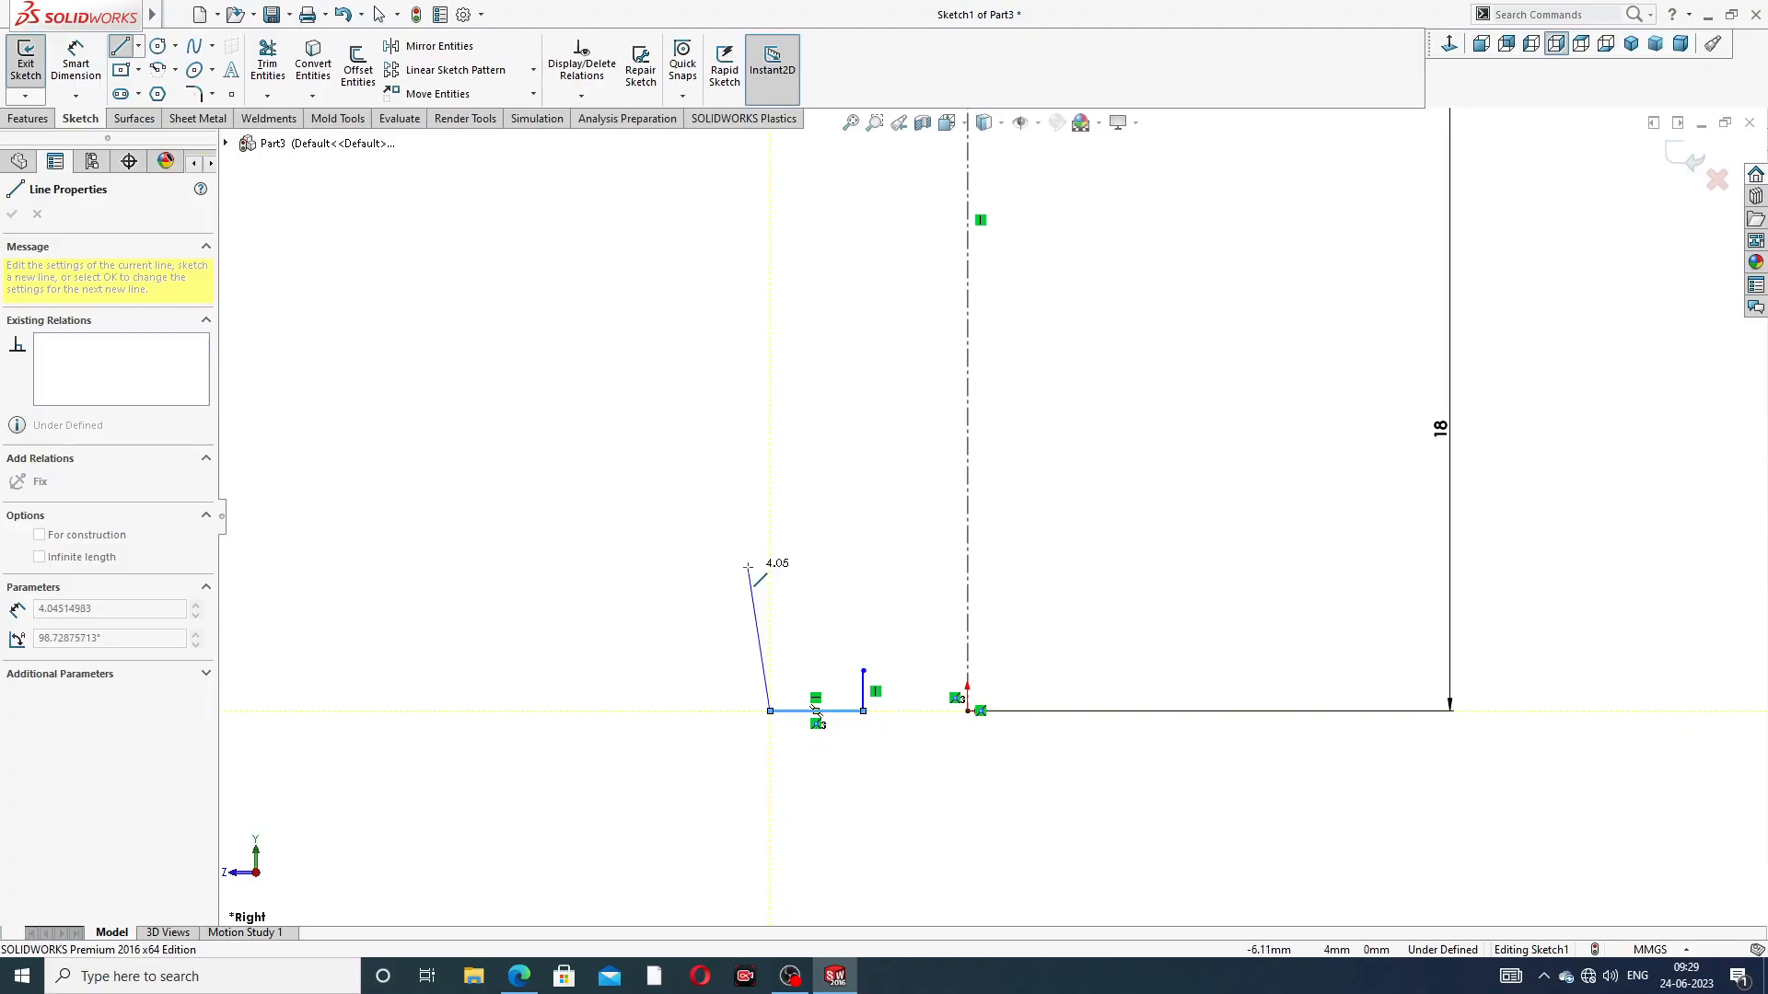
Continue the profile with a vertical line about 5 mm up, a horizontal step about 1.5 mm outward and a vertical line about 3.61 mm up
click(770, 530)
click(715, 529)
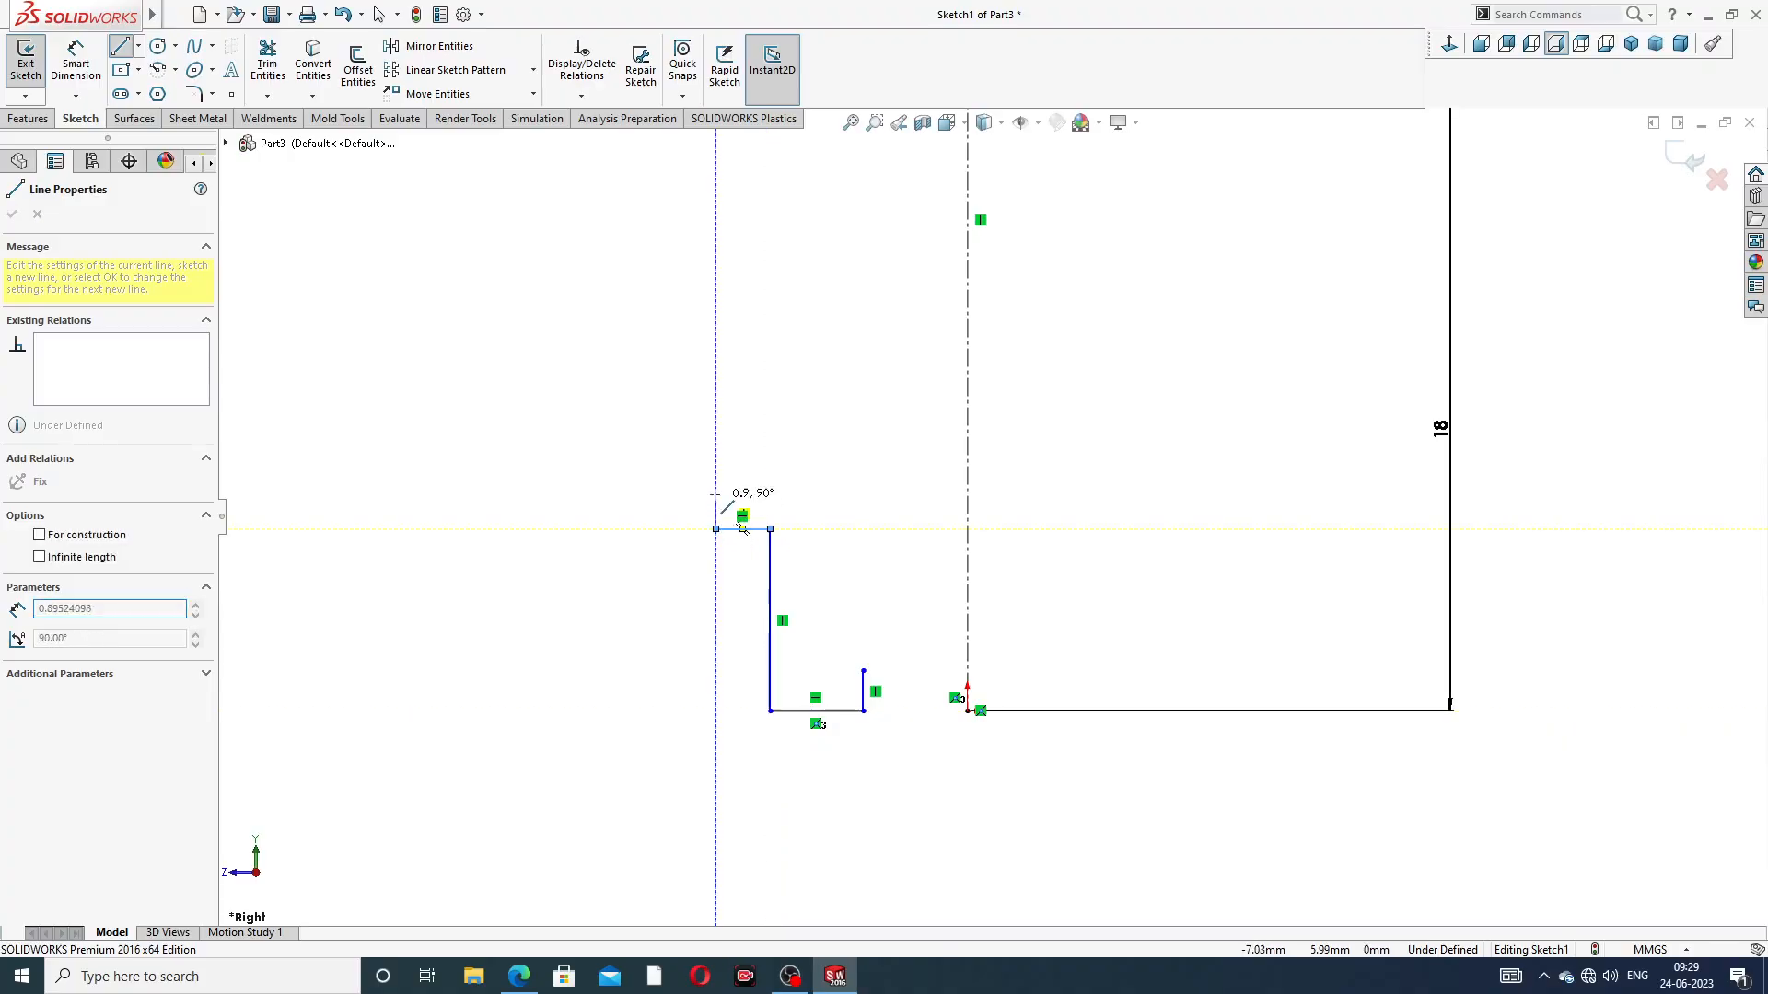
right_click(812, 415)
click(814, 419)
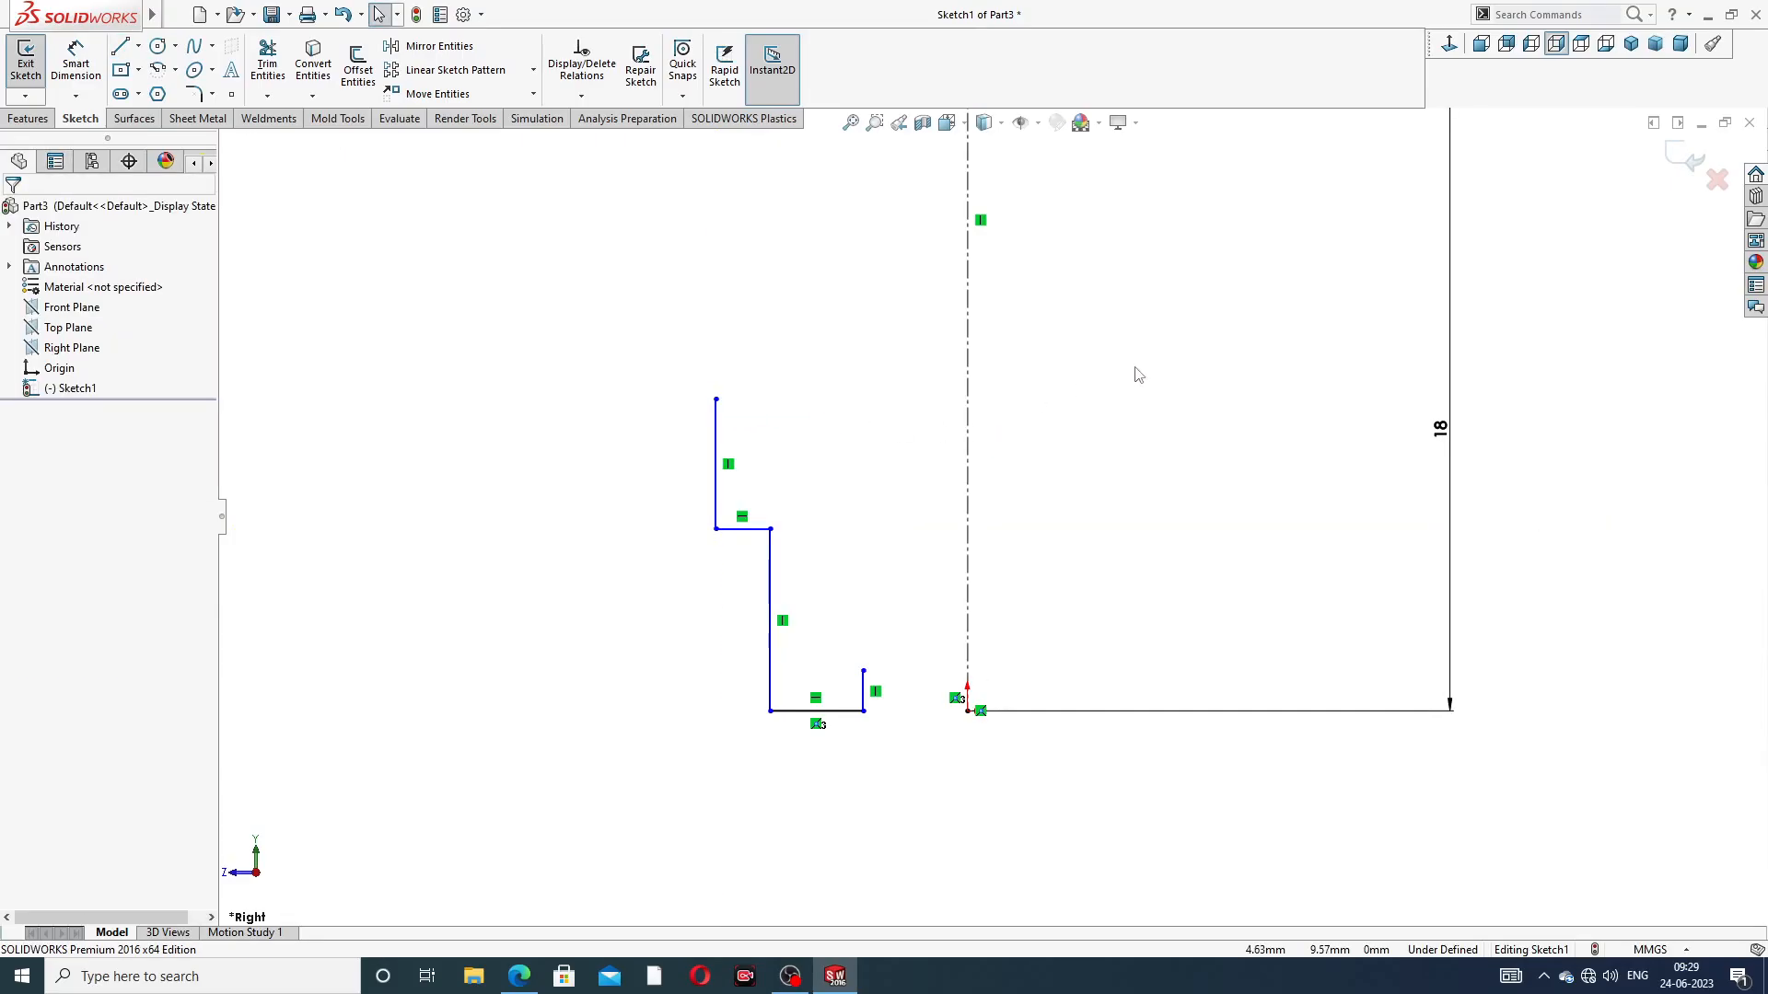
scroll(1124, 433, up, 2)
scroll(911, 503, down, 2)
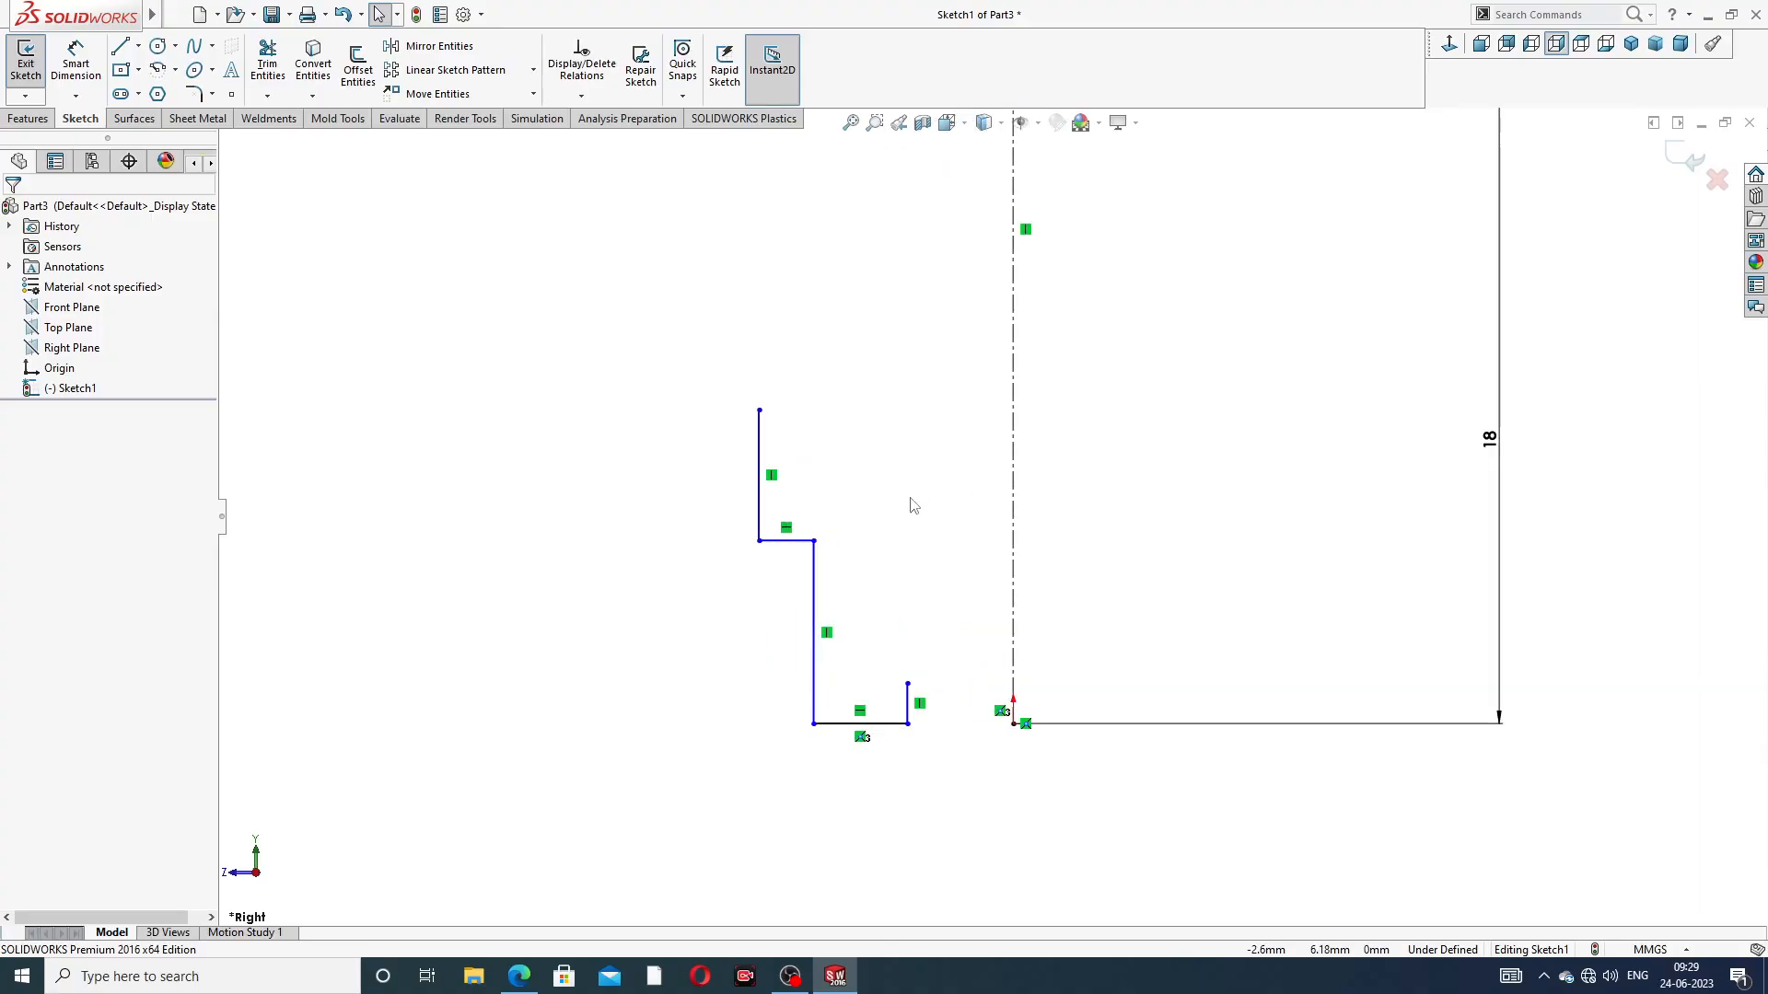
Replace the uppermost vertical profile line with a line about 4.5 mm long that slants slightly outward from the outer end of the step
click(759, 437)
key(Delete)
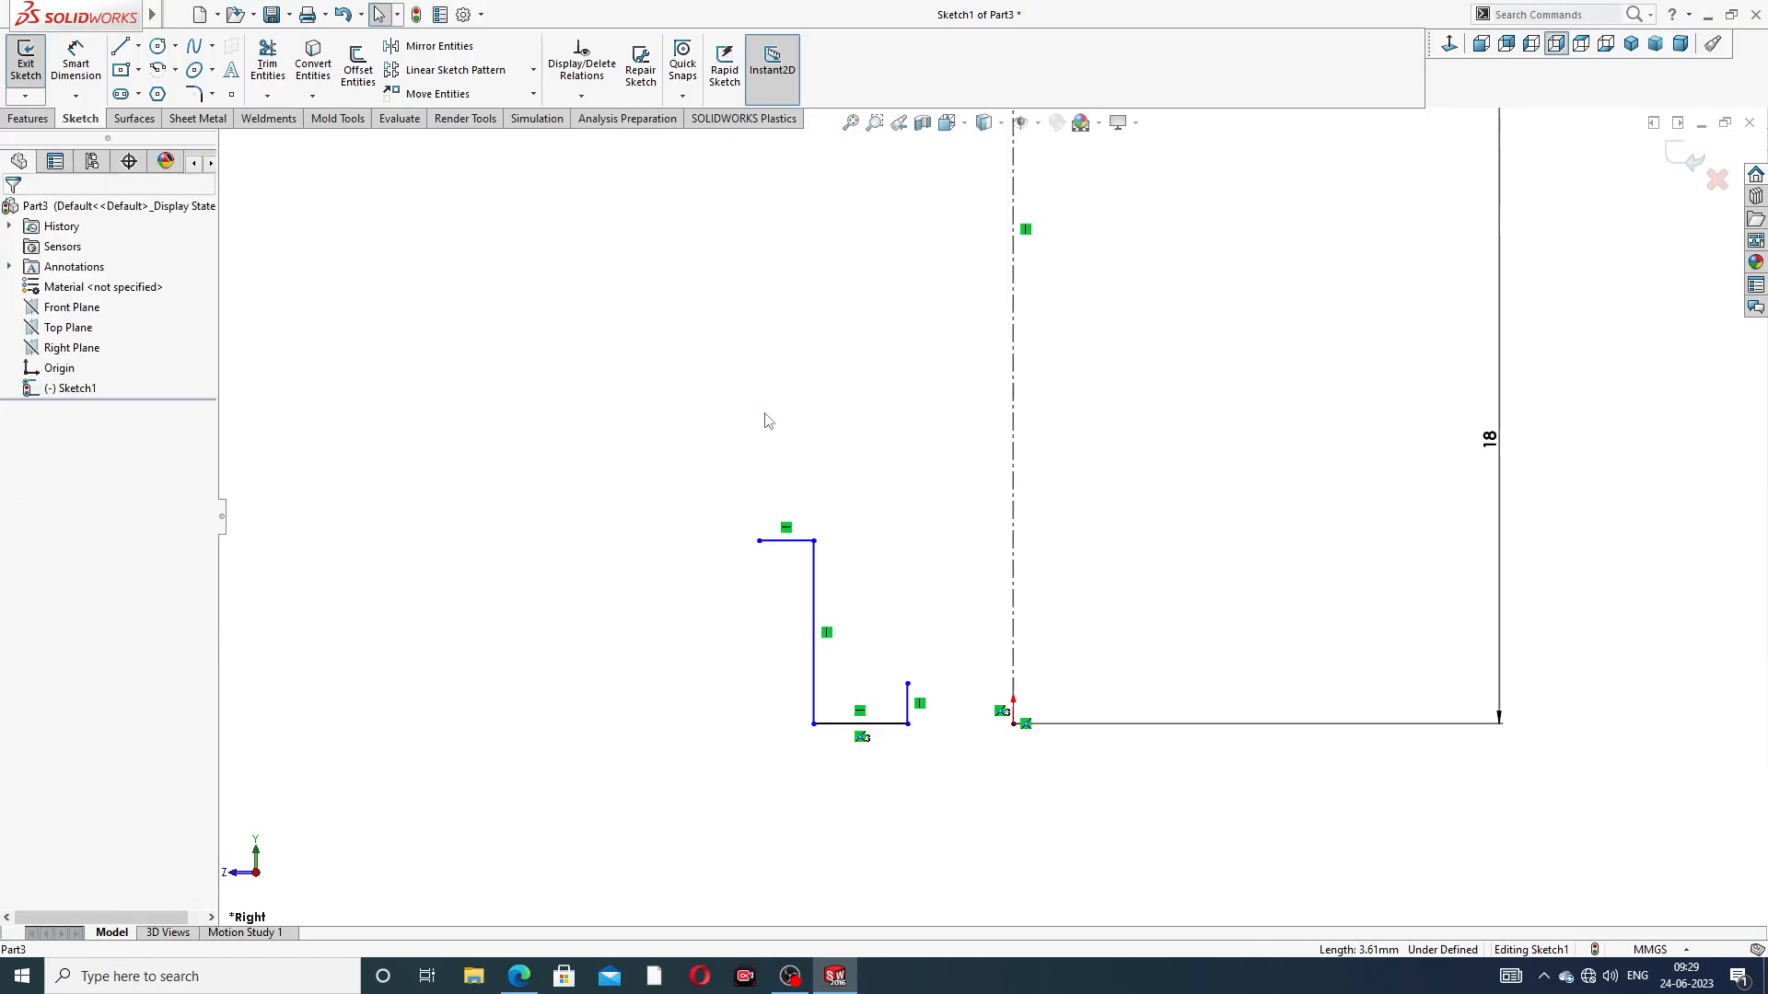
click(121, 47)
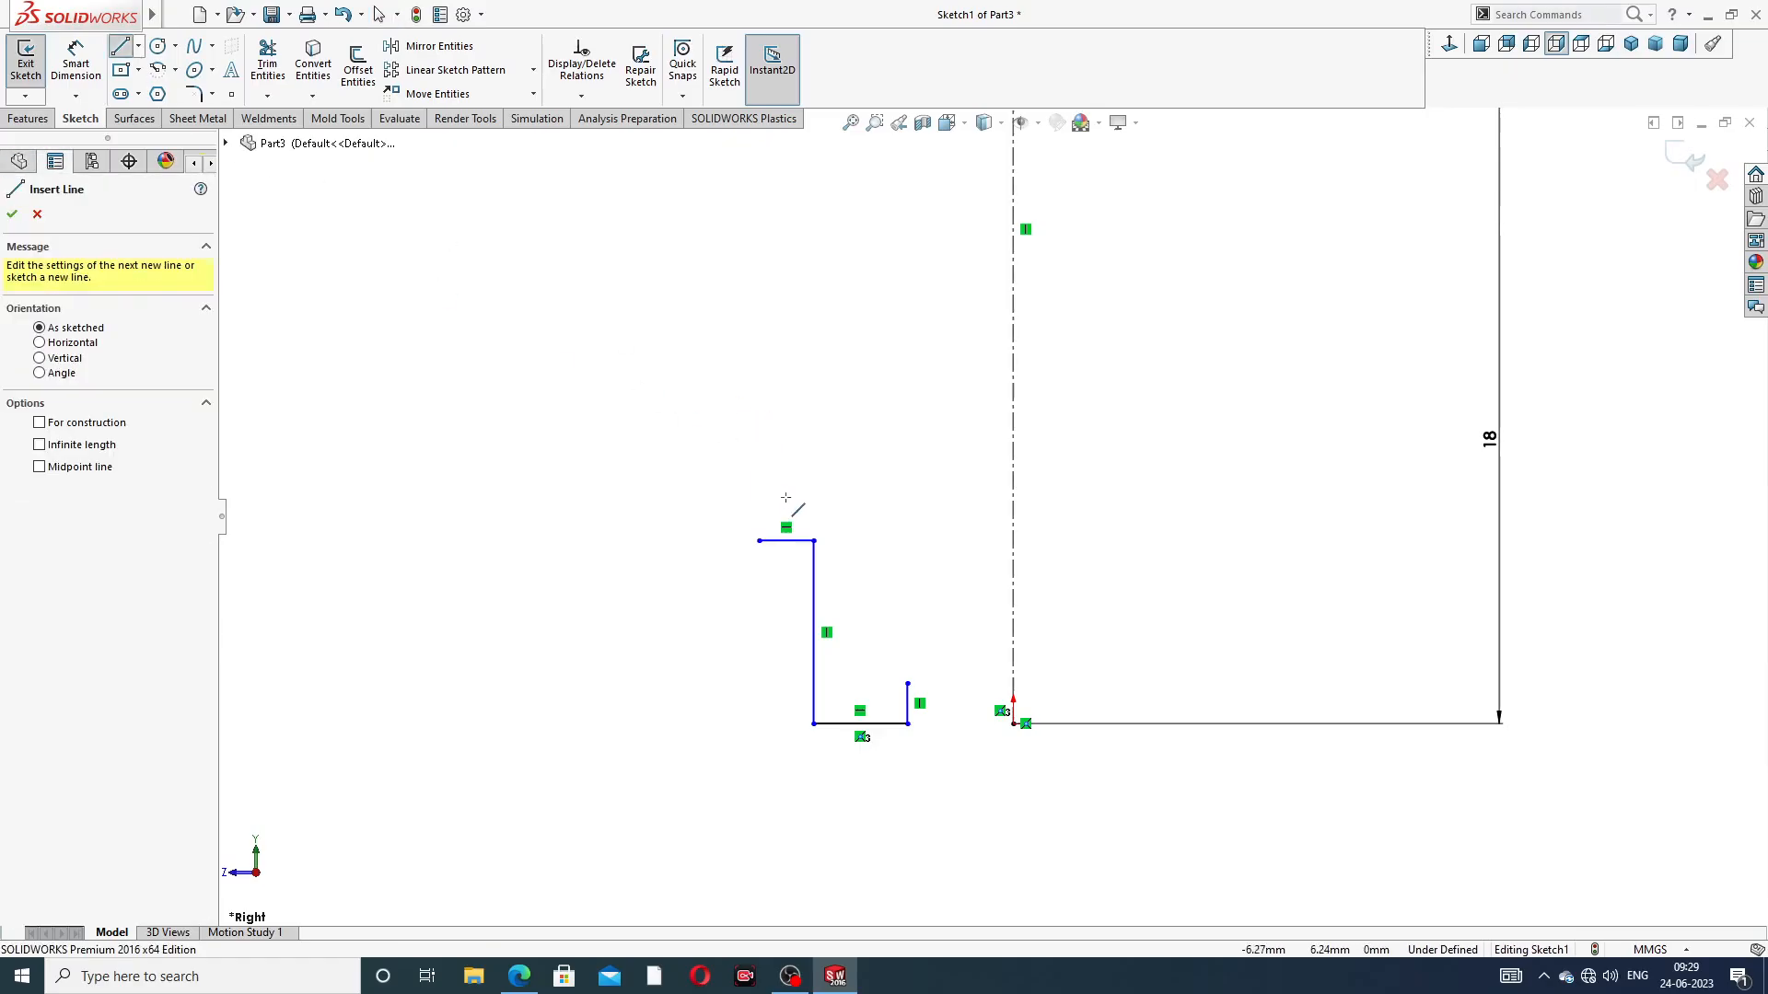
click(758, 541)
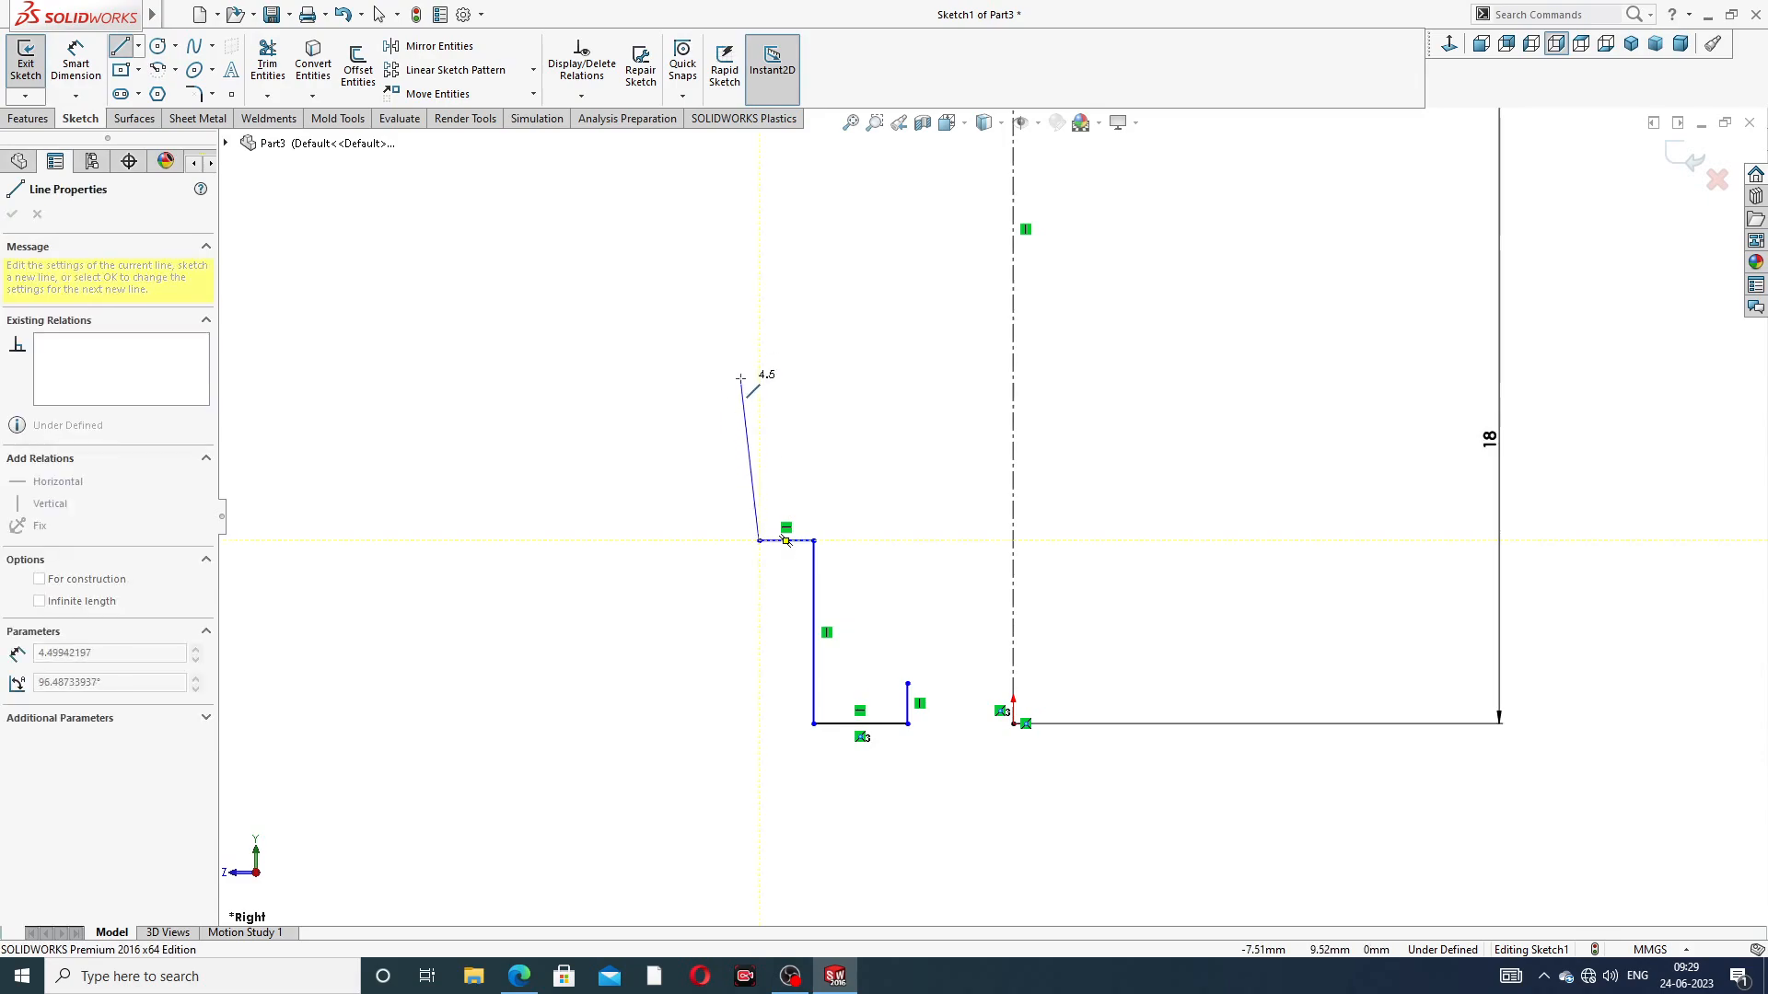
click(741, 383)
right_click(820, 378)
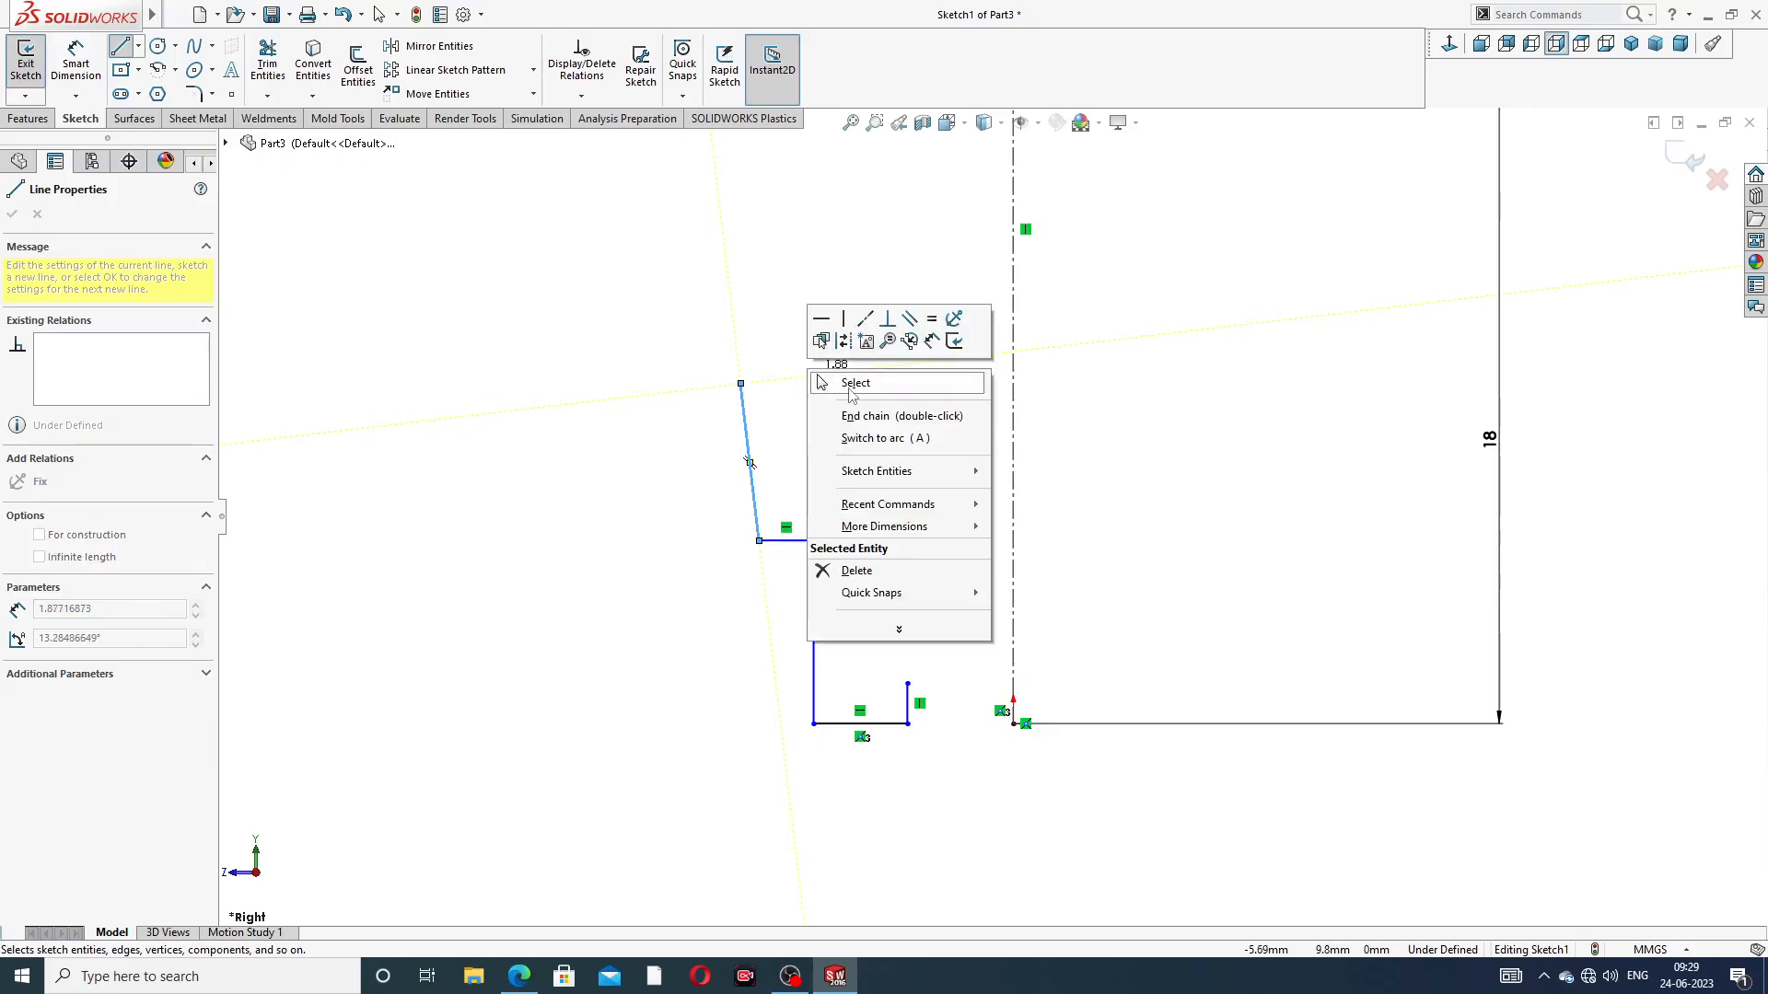
click(854, 385)
scroll(1058, 404, up, 3)
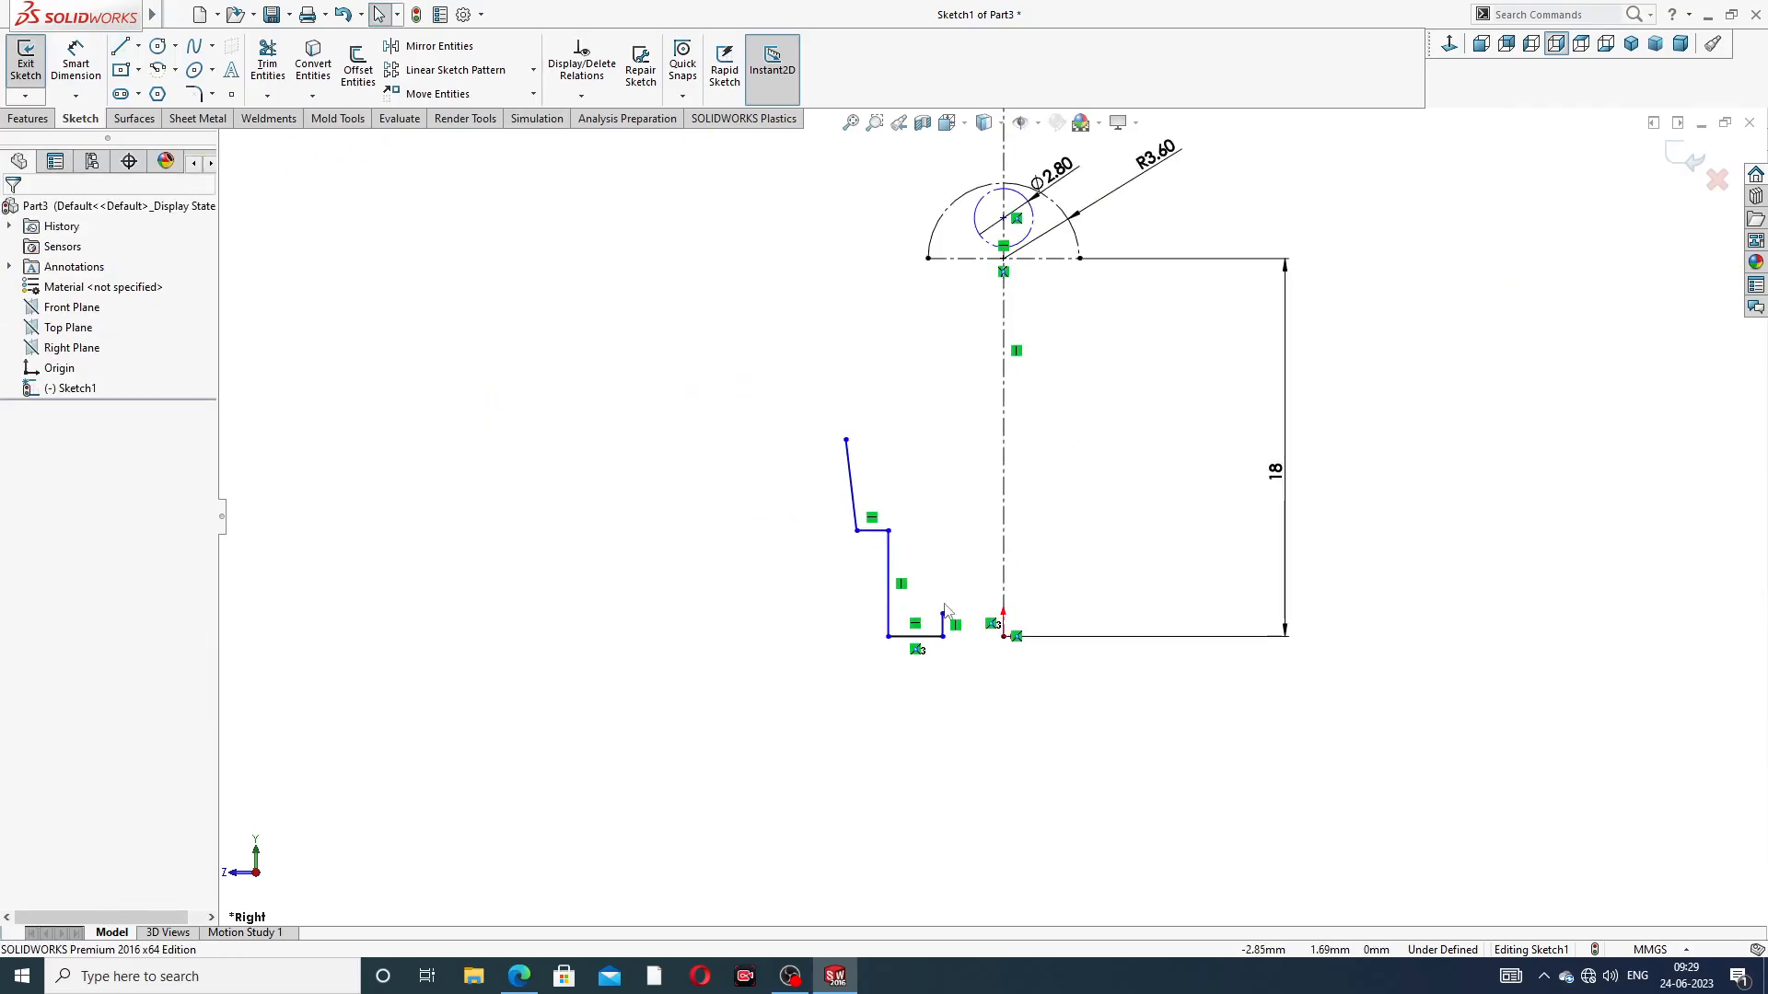
scroll(939, 615, down, 2)
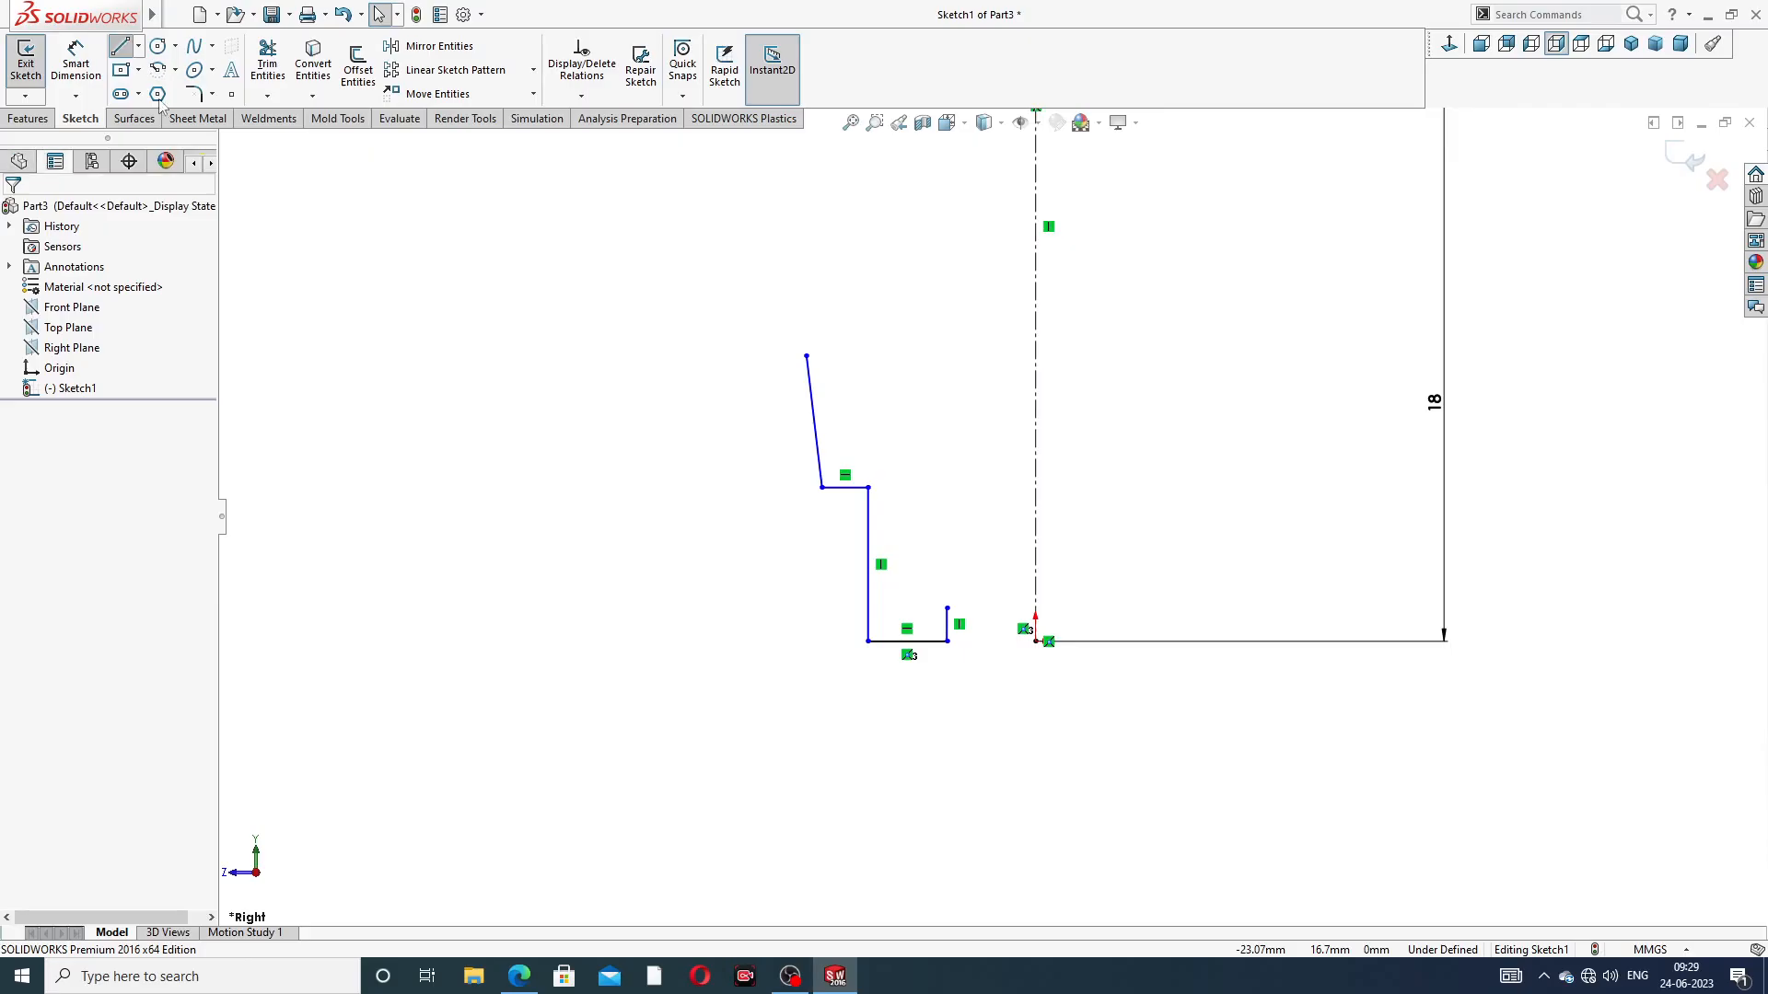
Draw a horizontal line from the upper end of the short inner vertical line towards the vertical centerline
click(119, 46)
scroll(1016, 592, down, 2)
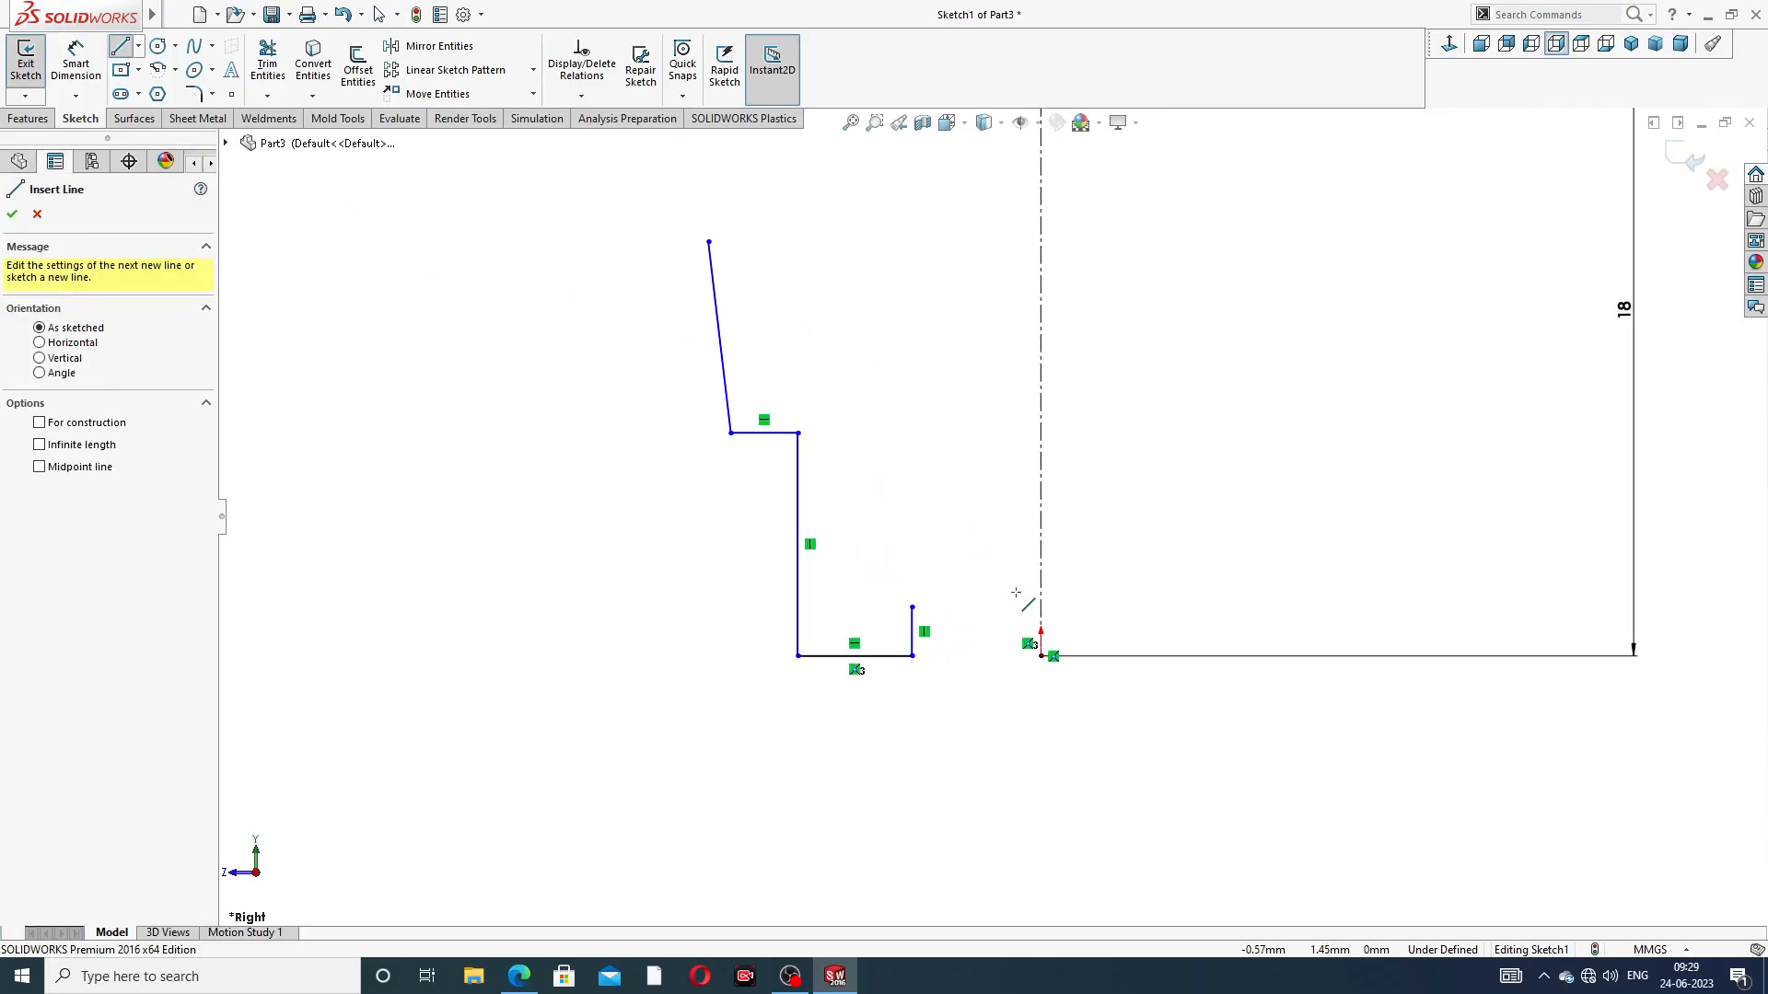
click(911, 607)
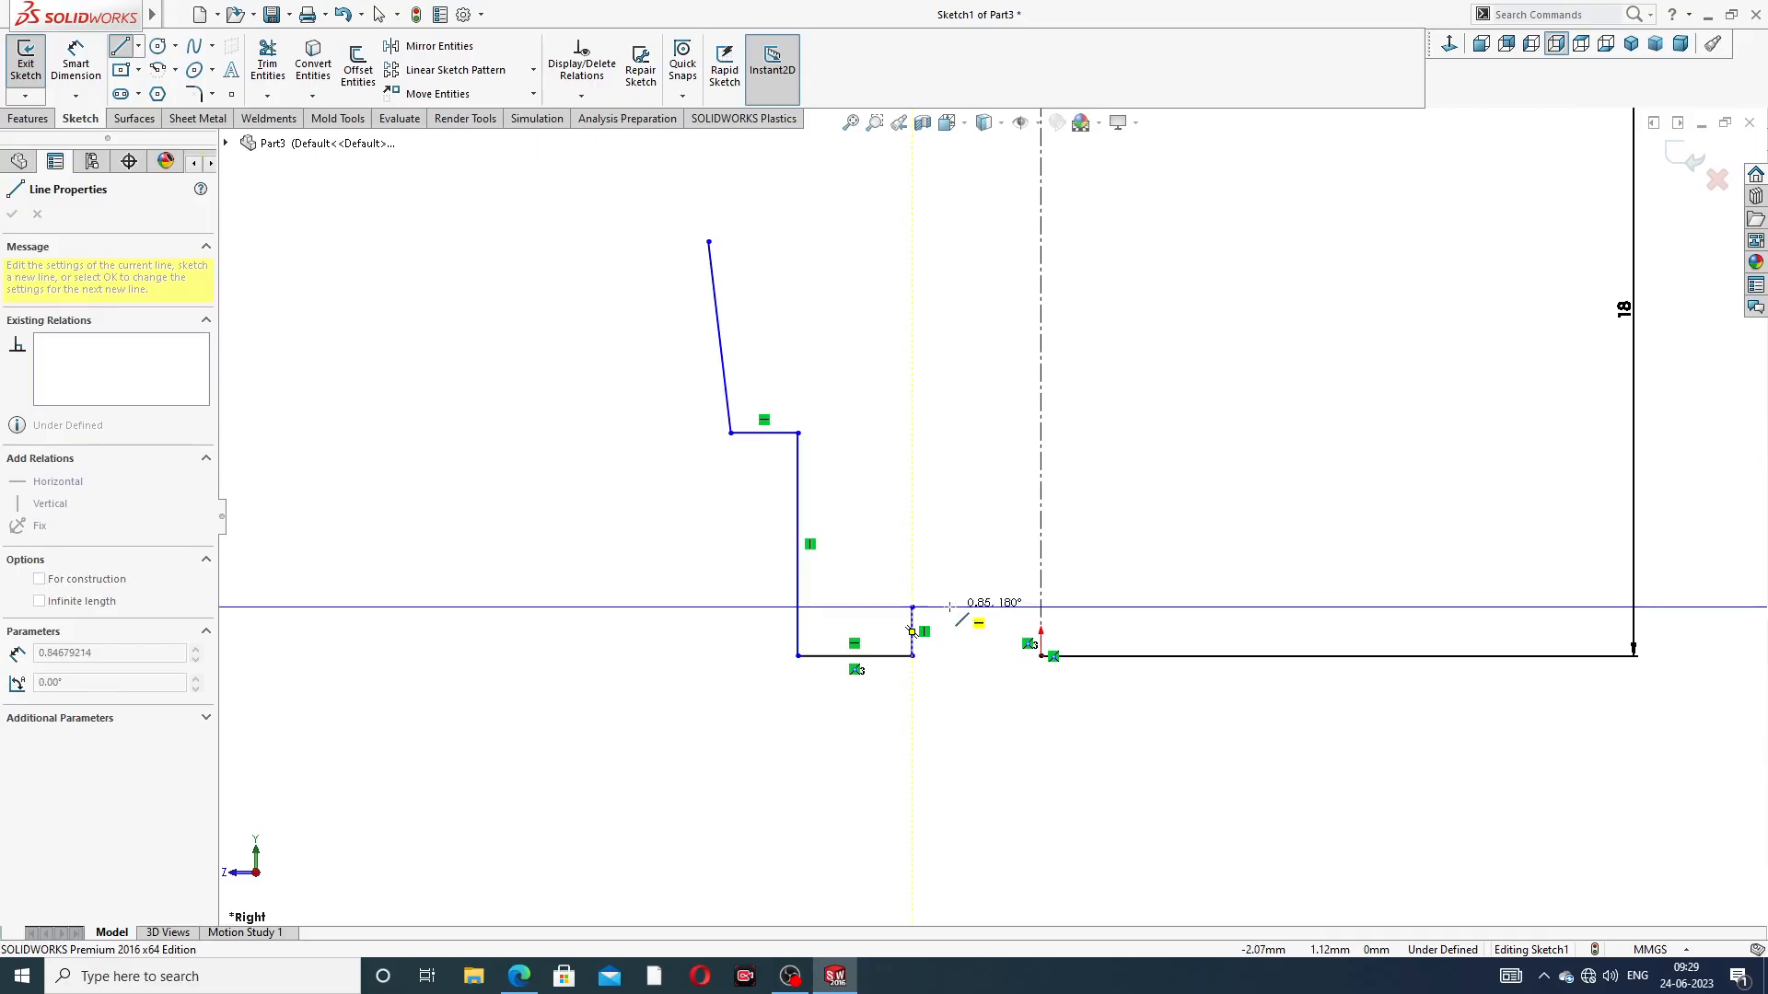
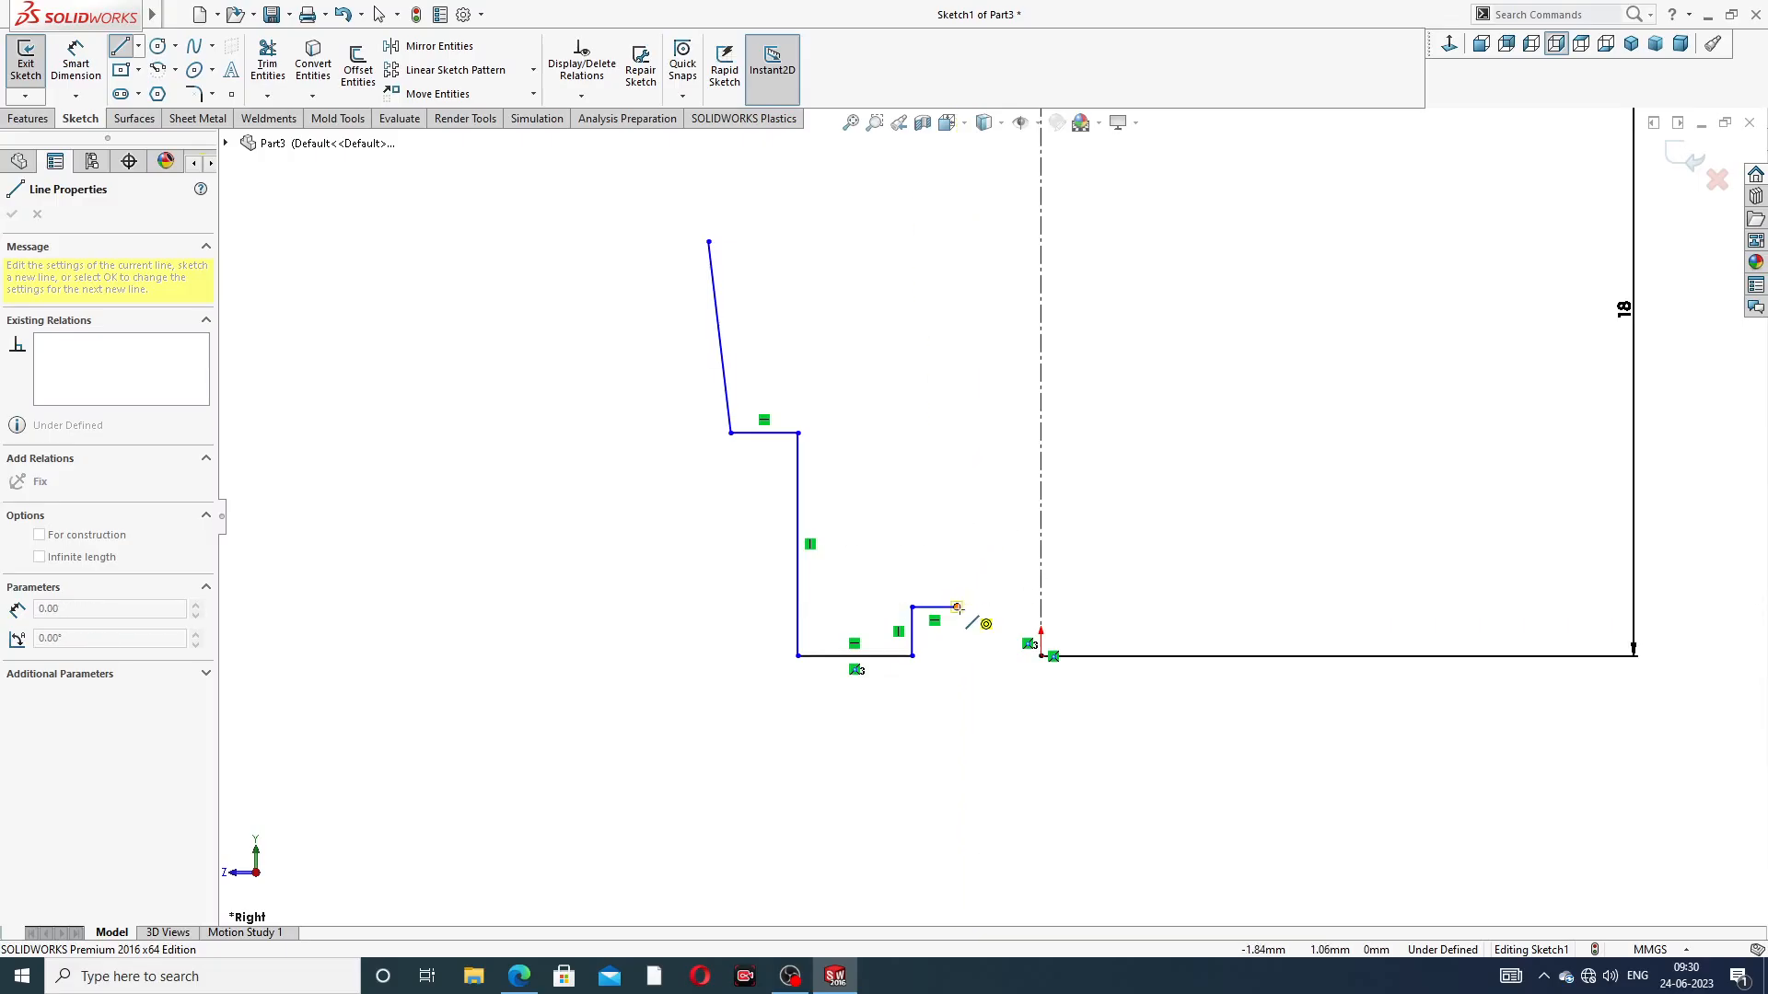
Draw an arc about 1.74 mm in radius upward from the short horizontal line's inner end, then a reverse tangent arc about 1.27 mm in radius
scroll(962, 608, down, 4)
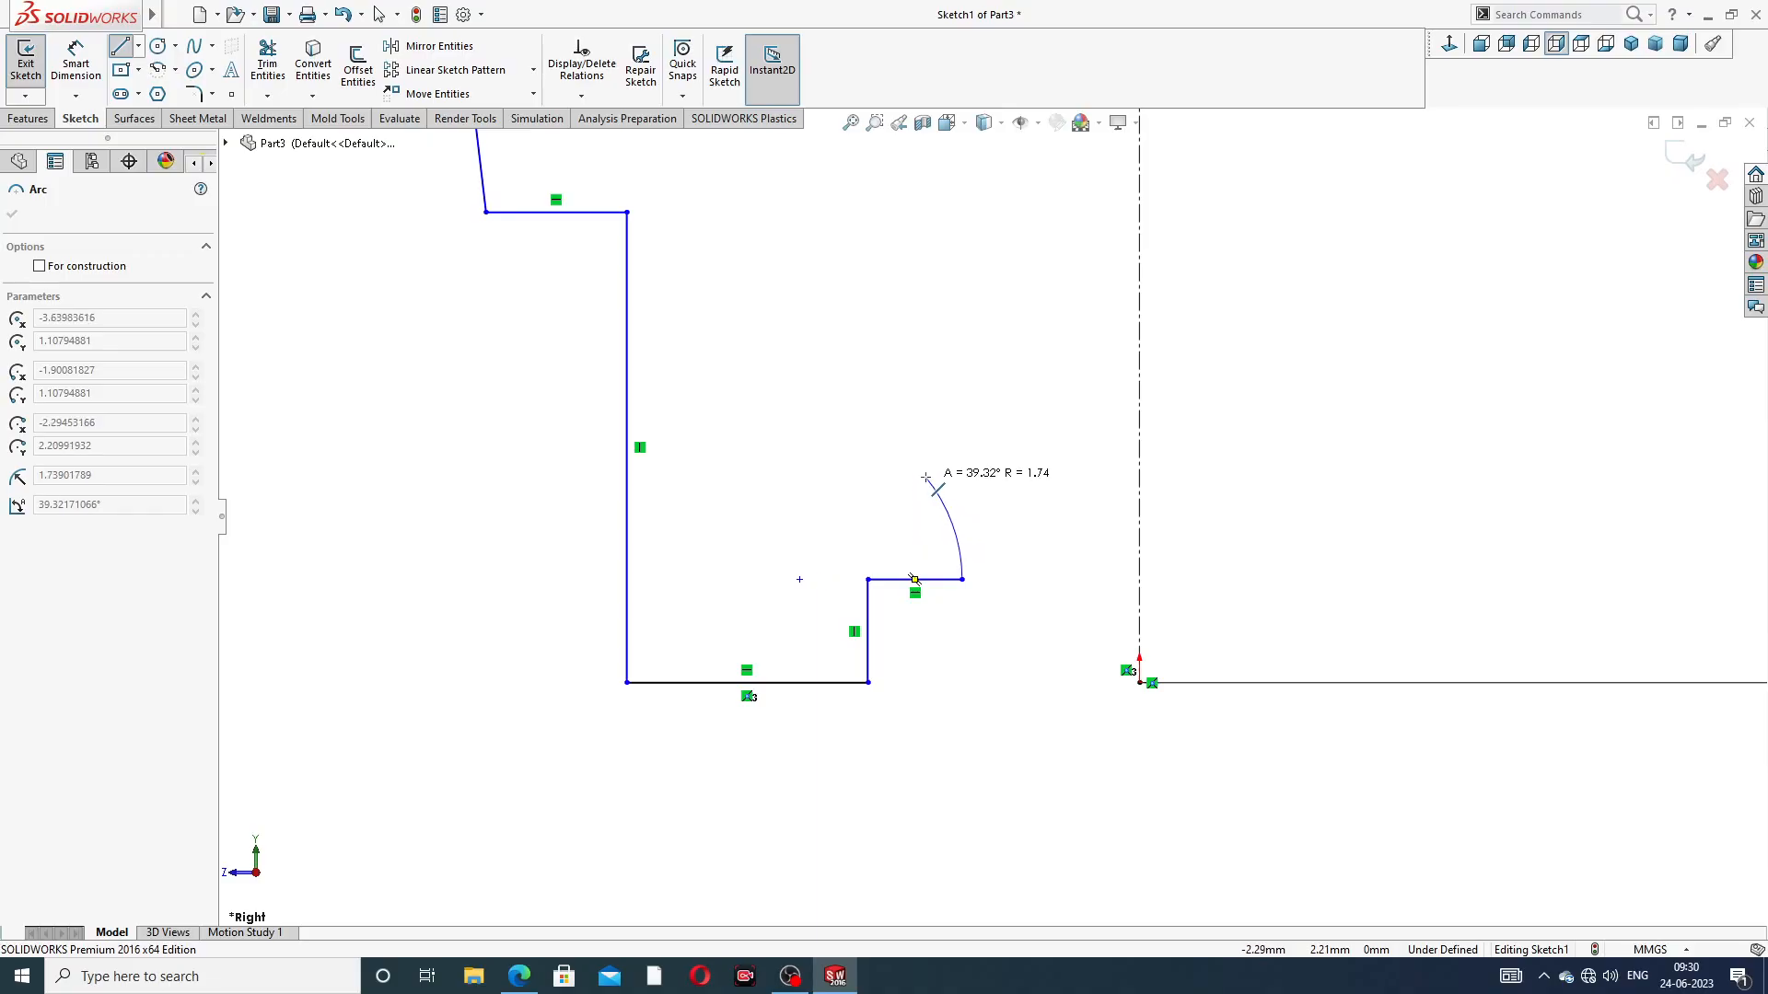
click(925, 477)
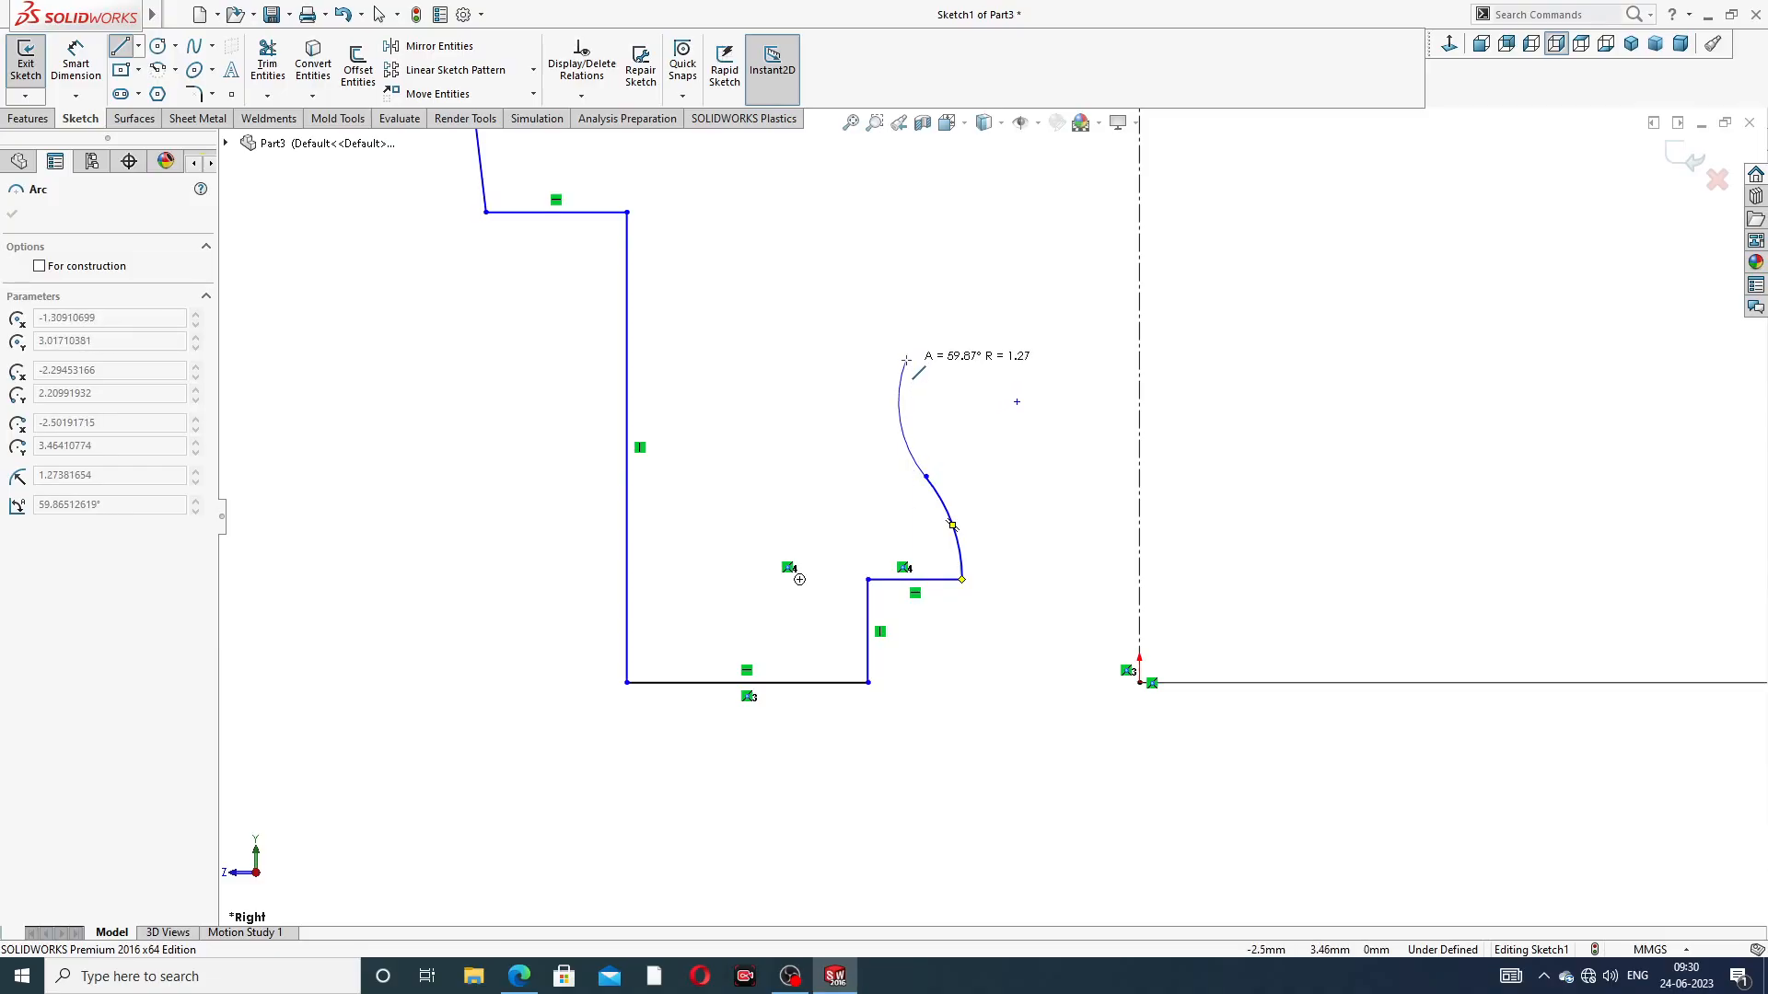
click(906, 360)
Continue the inner profile with a vertical line about 8.74 mm up, an inward slant about 3 mm long and a vertical line about 3.8 mm up
scroll(920, 346, up, 3)
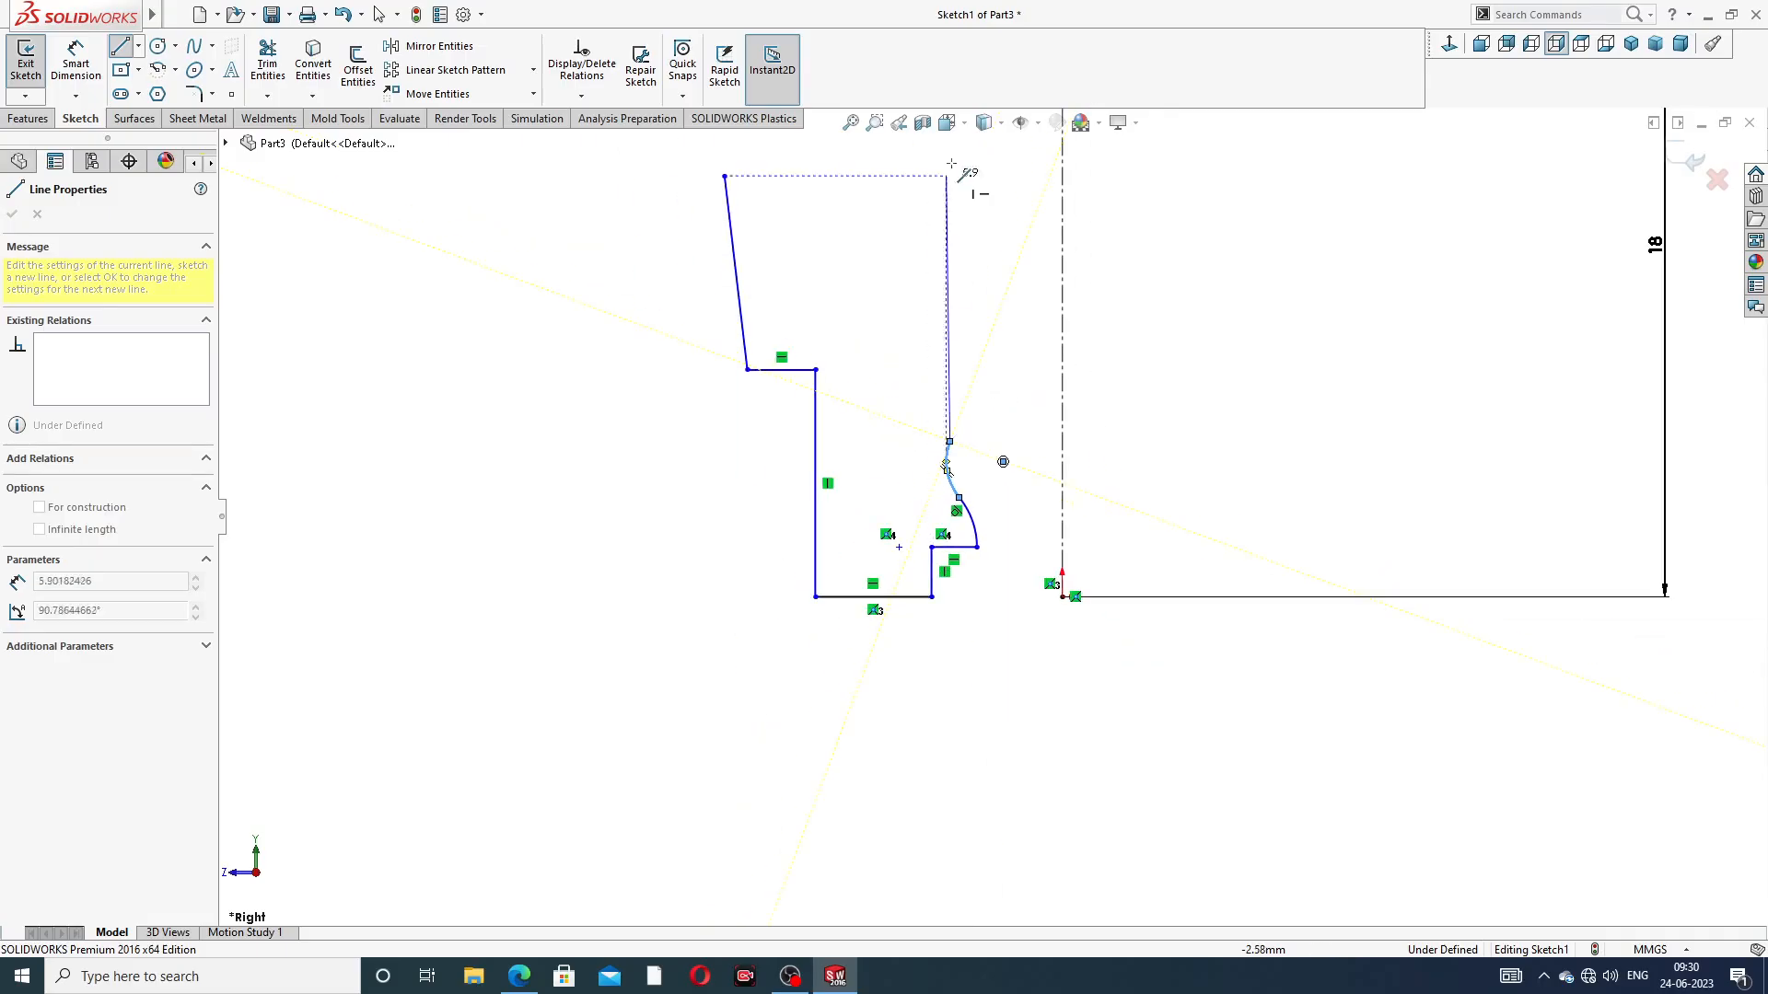
scroll(958, 240, up, 4)
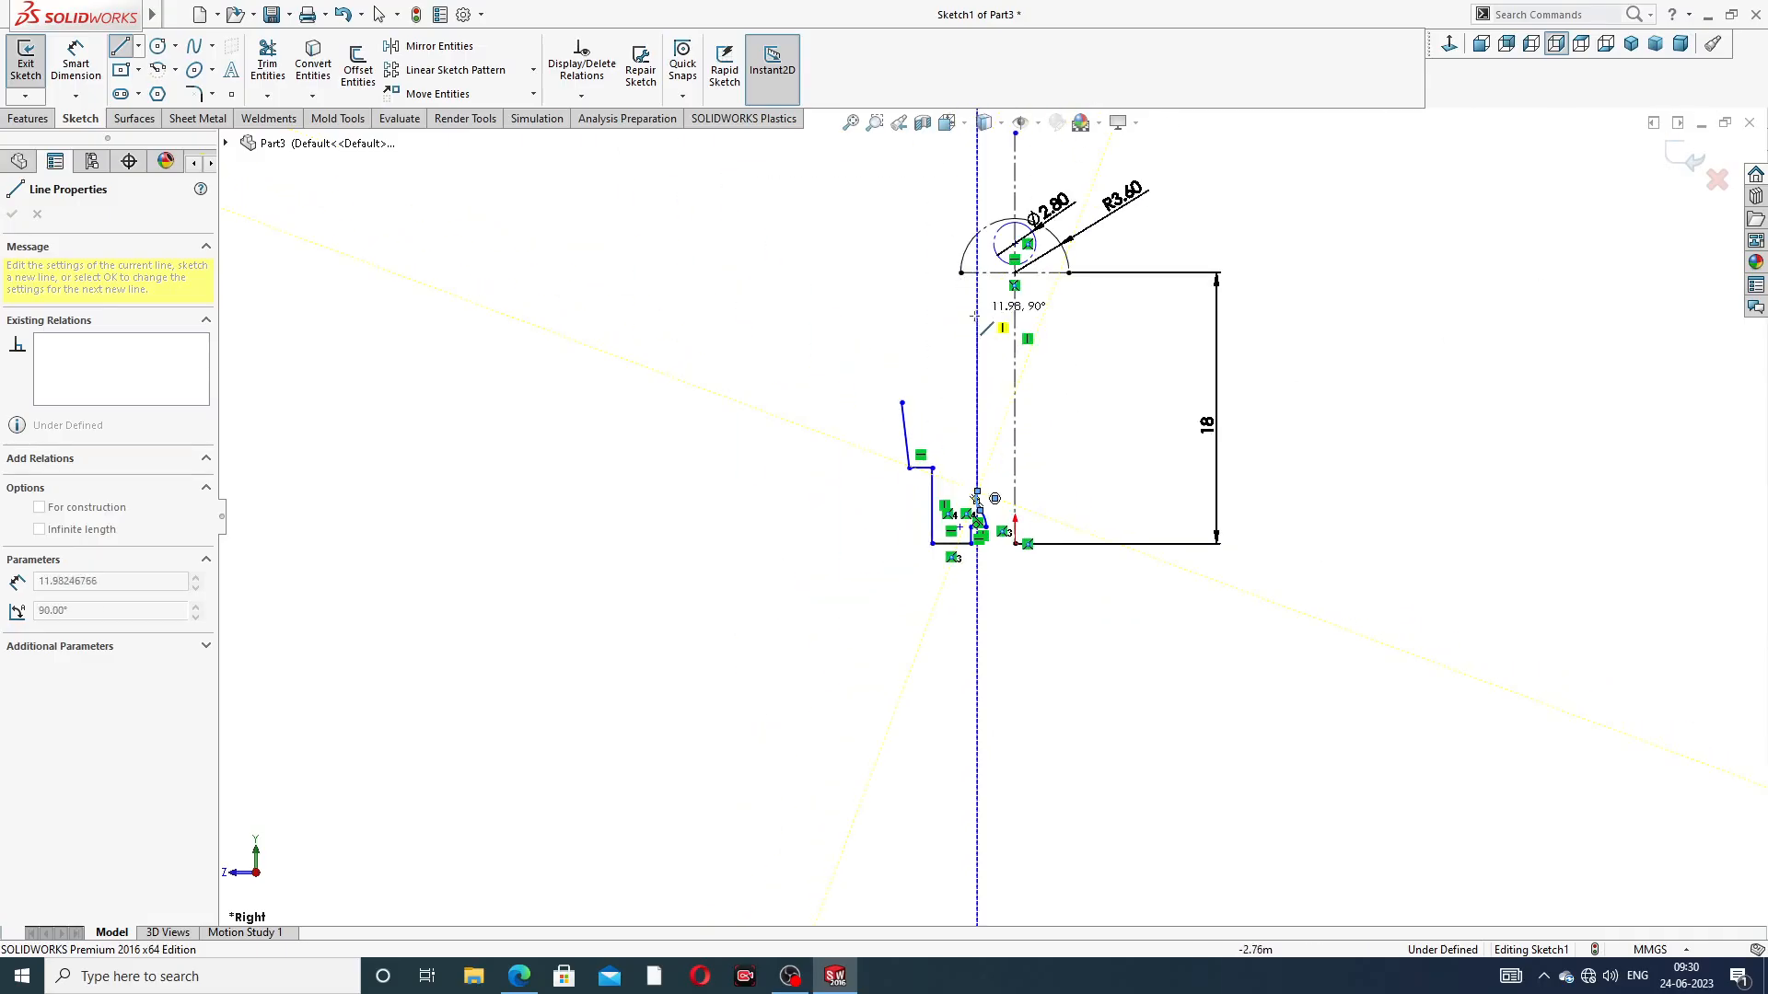
click(976, 364)
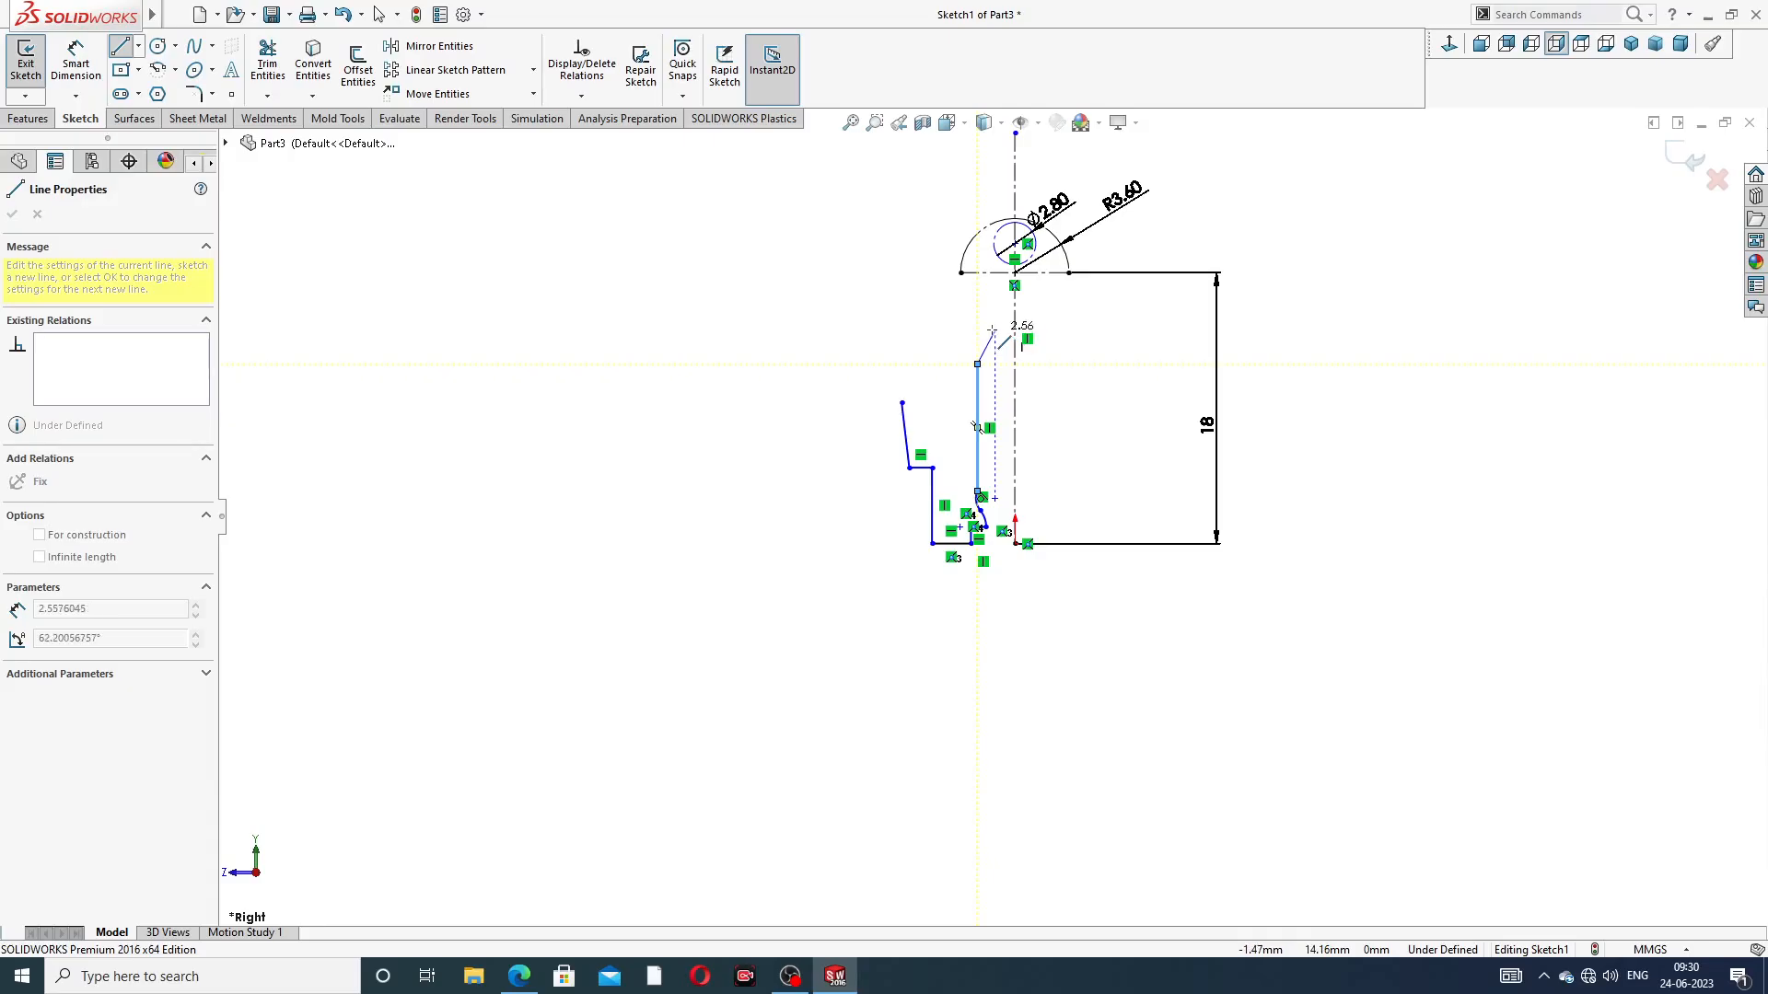
click(993, 323)
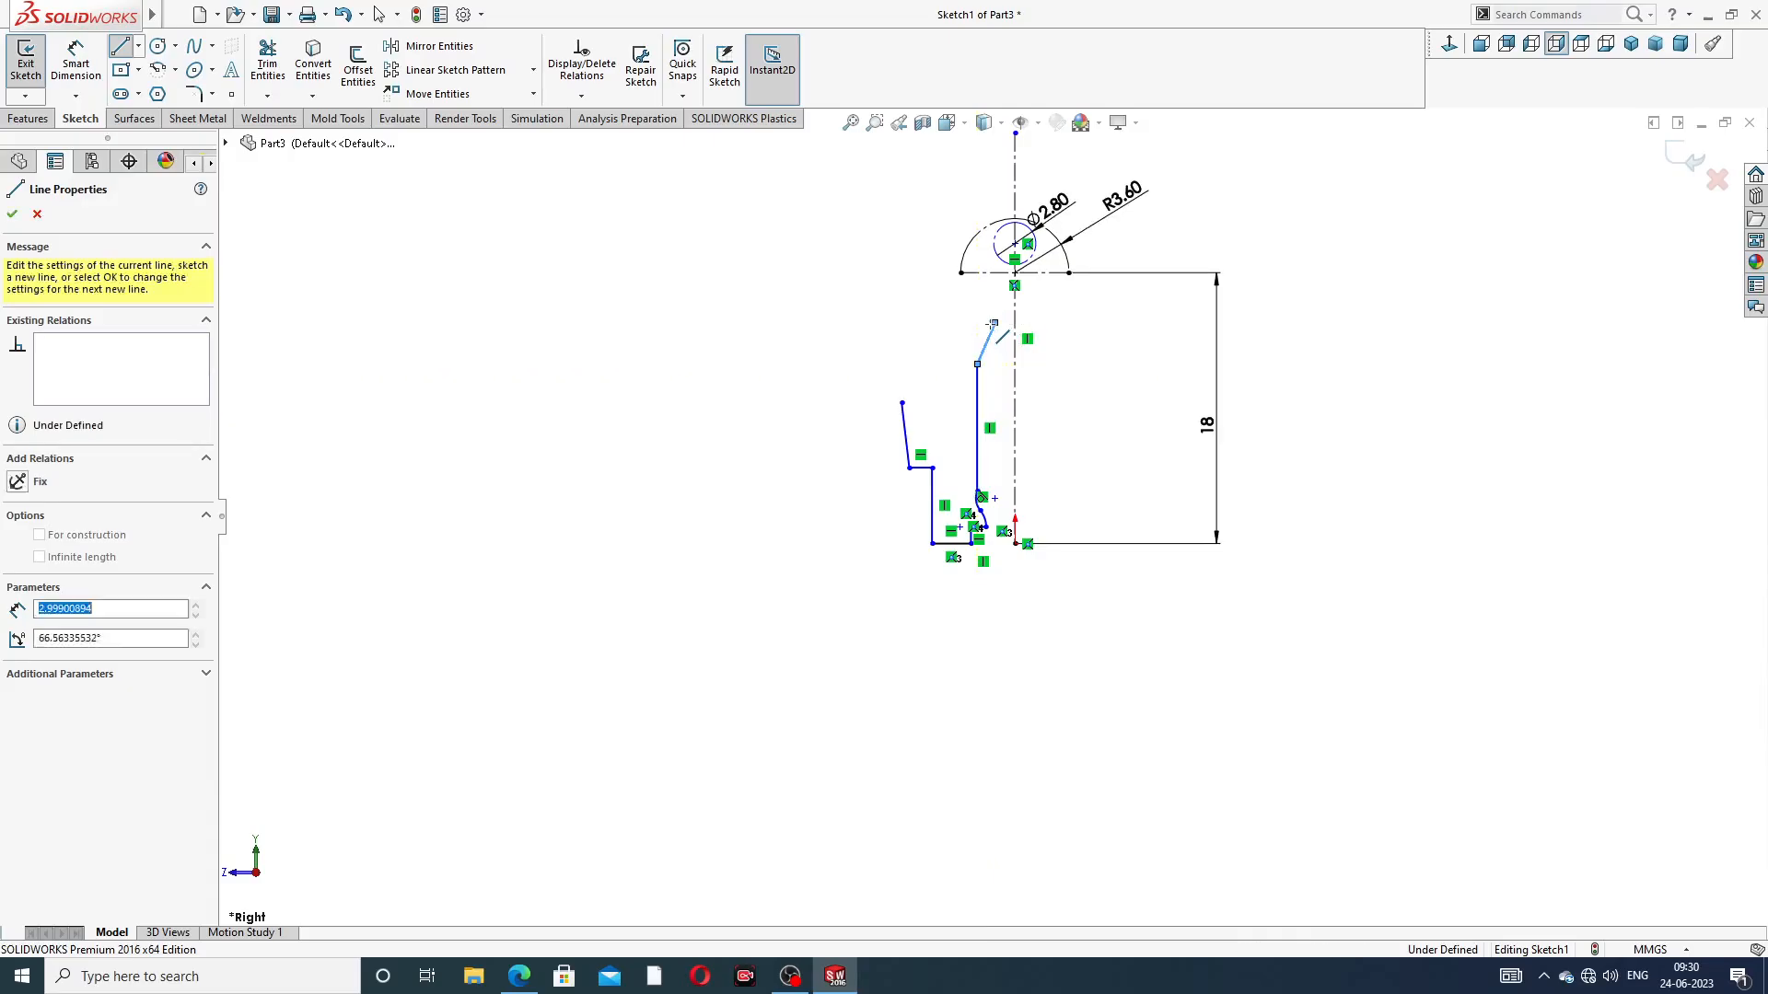
scroll(989, 332, down, 5)
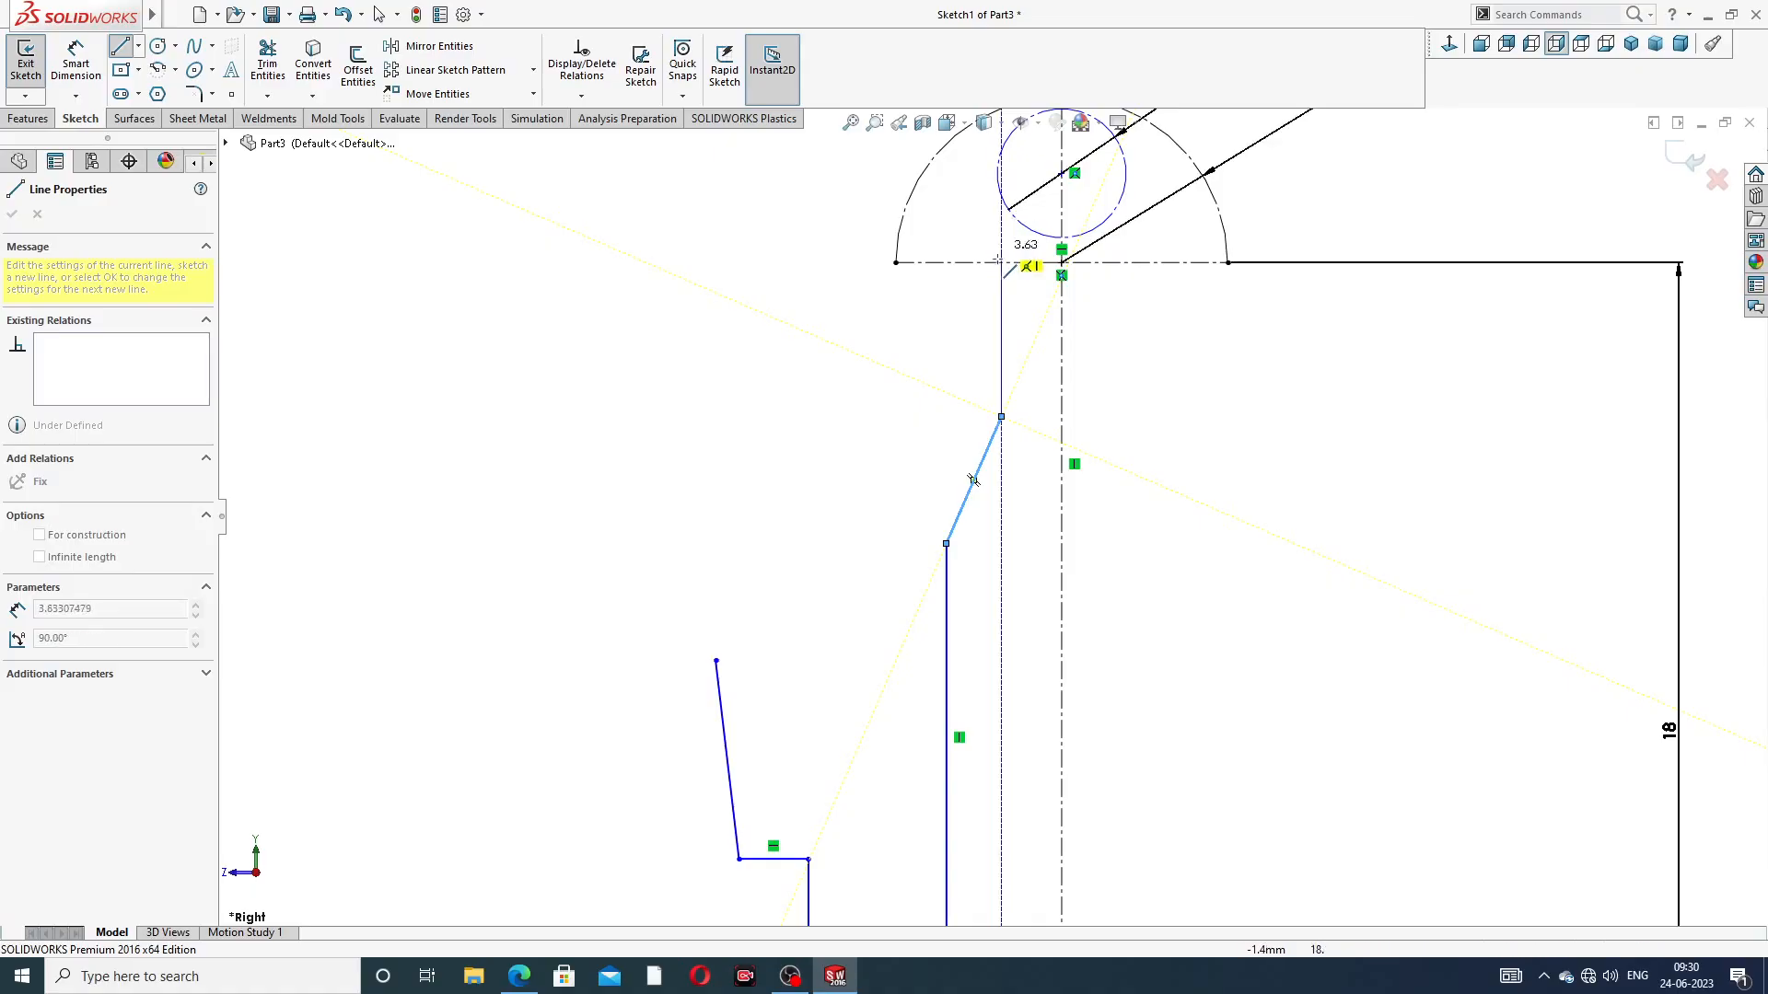
click(1001, 241)
right_click(1189, 345)
click(1217, 372)
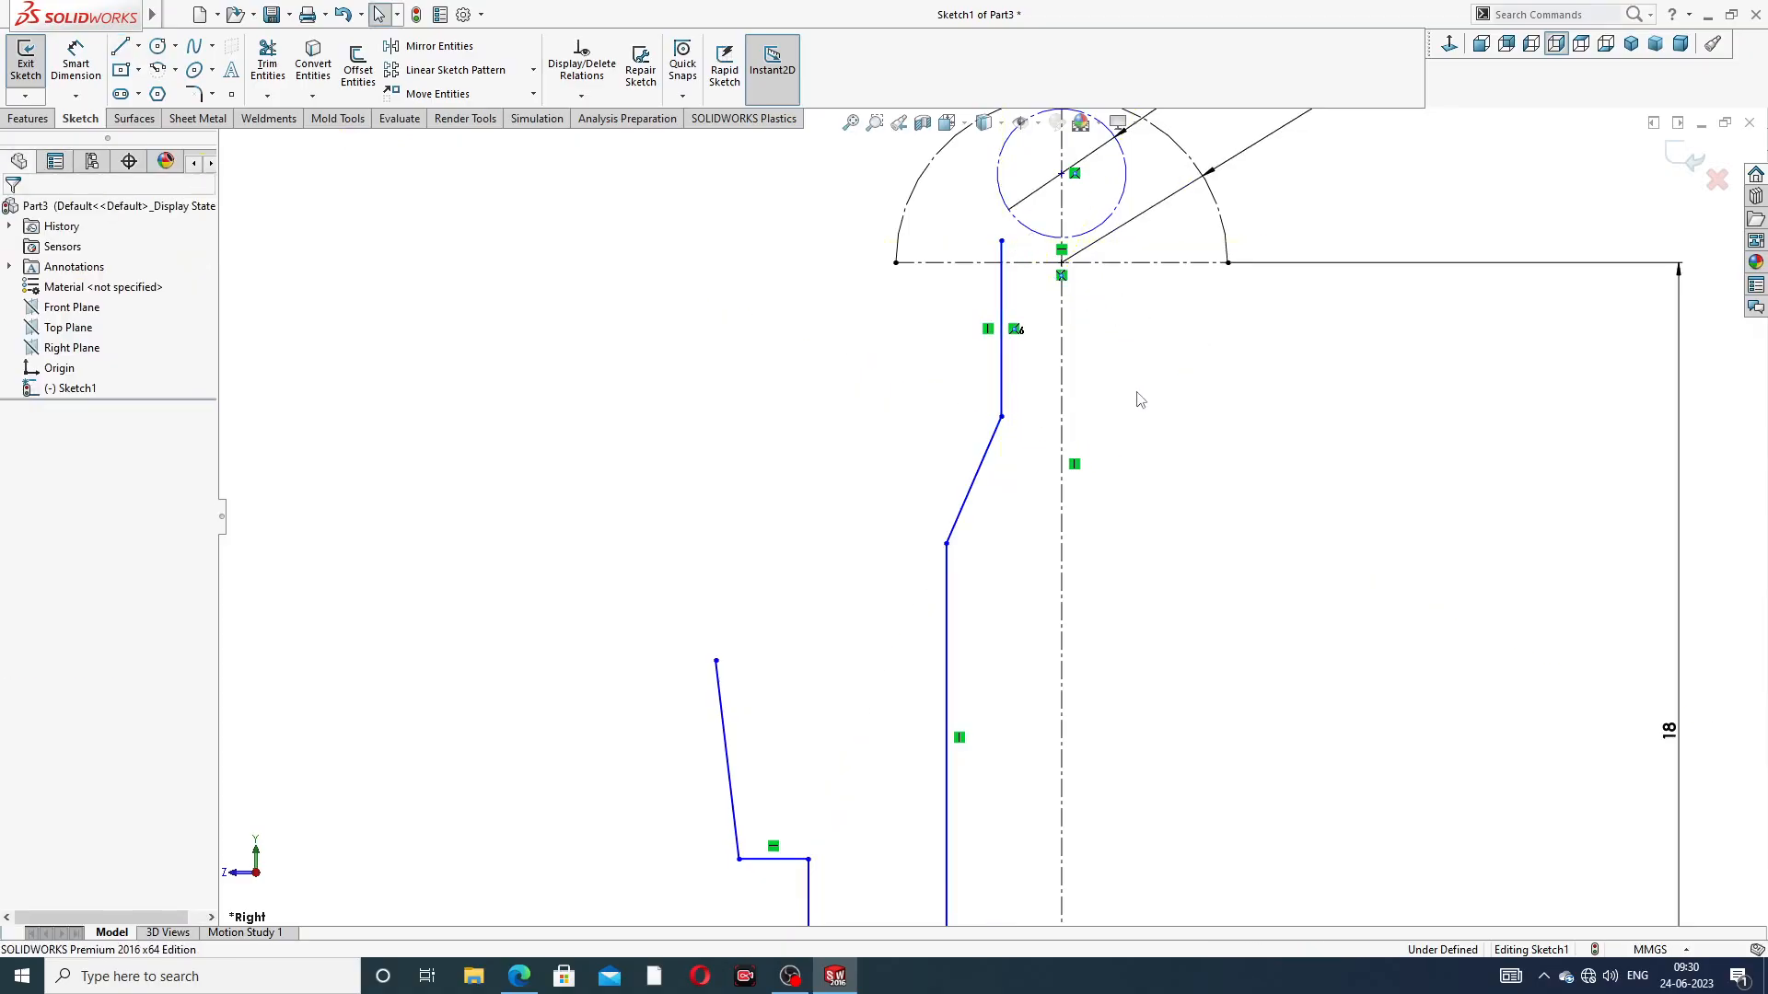
Reshape the inner profile by lowering the slanted line's upper end and raising the upper vertical line's end to about 19 mm above the origin
scroll(1018, 495, down, 2)
mouse_move(997, 388)
mouse_down()
mouse_move(953, 447)
mouse_move(967, 532)
mouse_up()
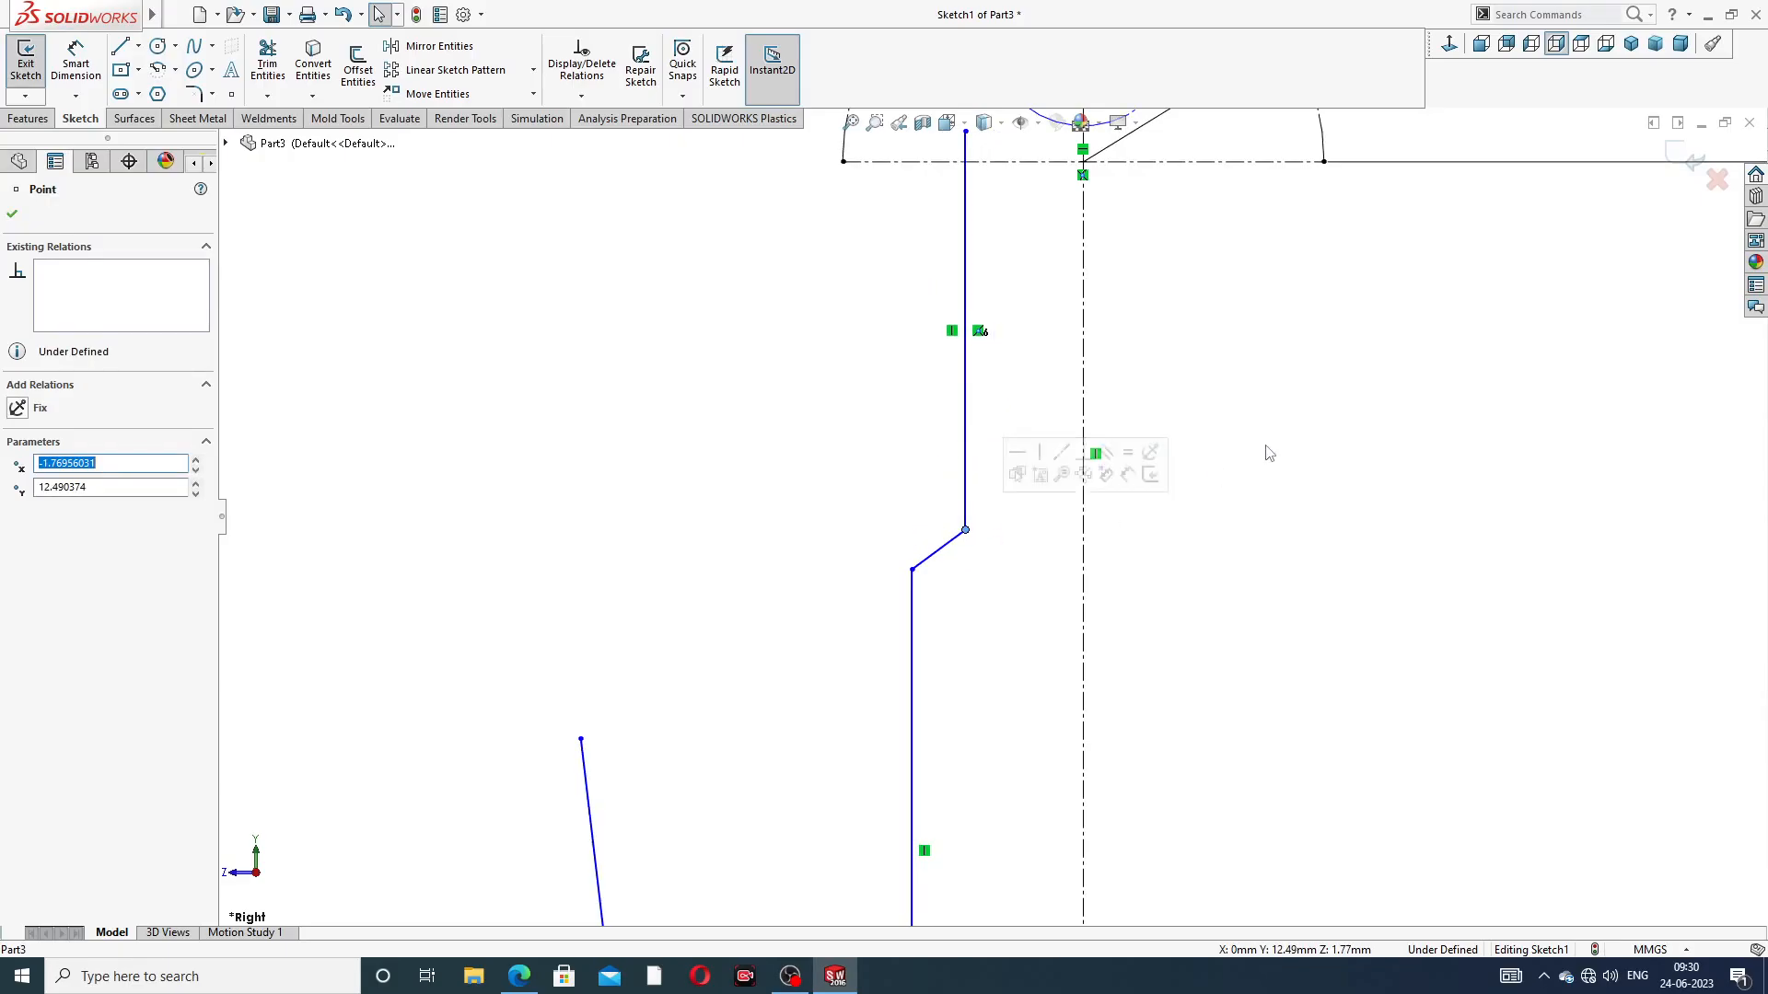
click(1217, 460)
scroll(1048, 354, up, 3)
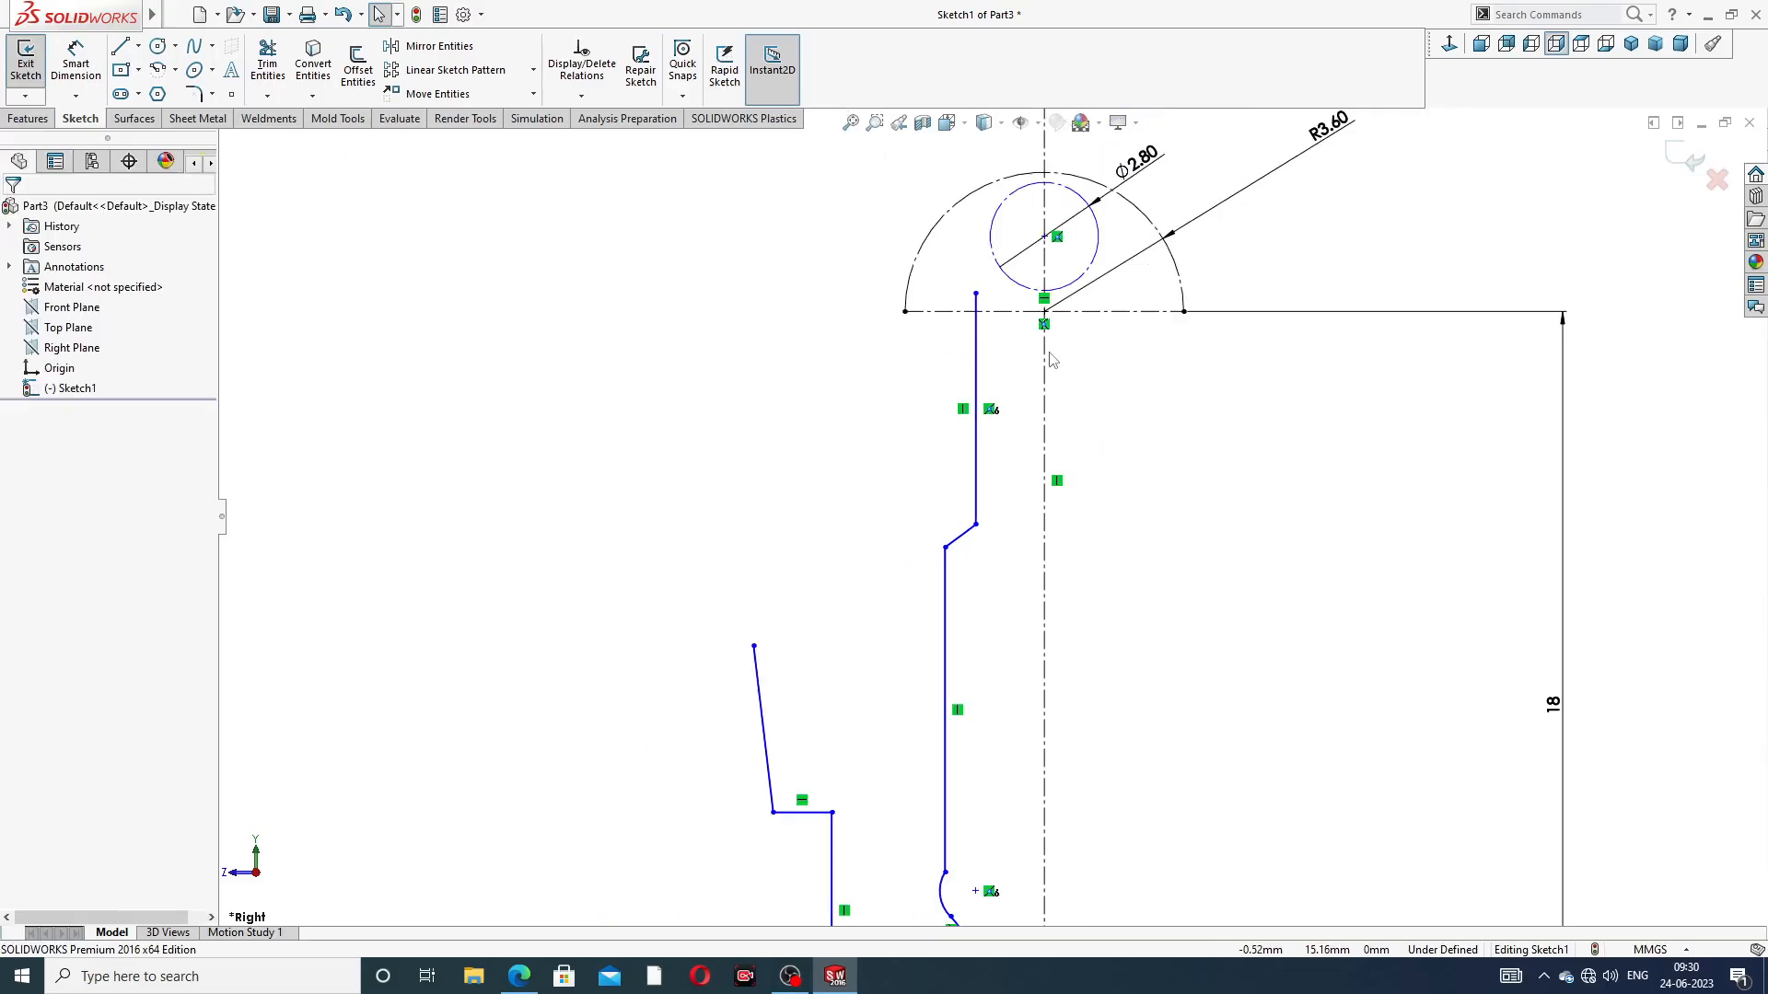
click(976, 296)
drag(972, 282, 971, 273)
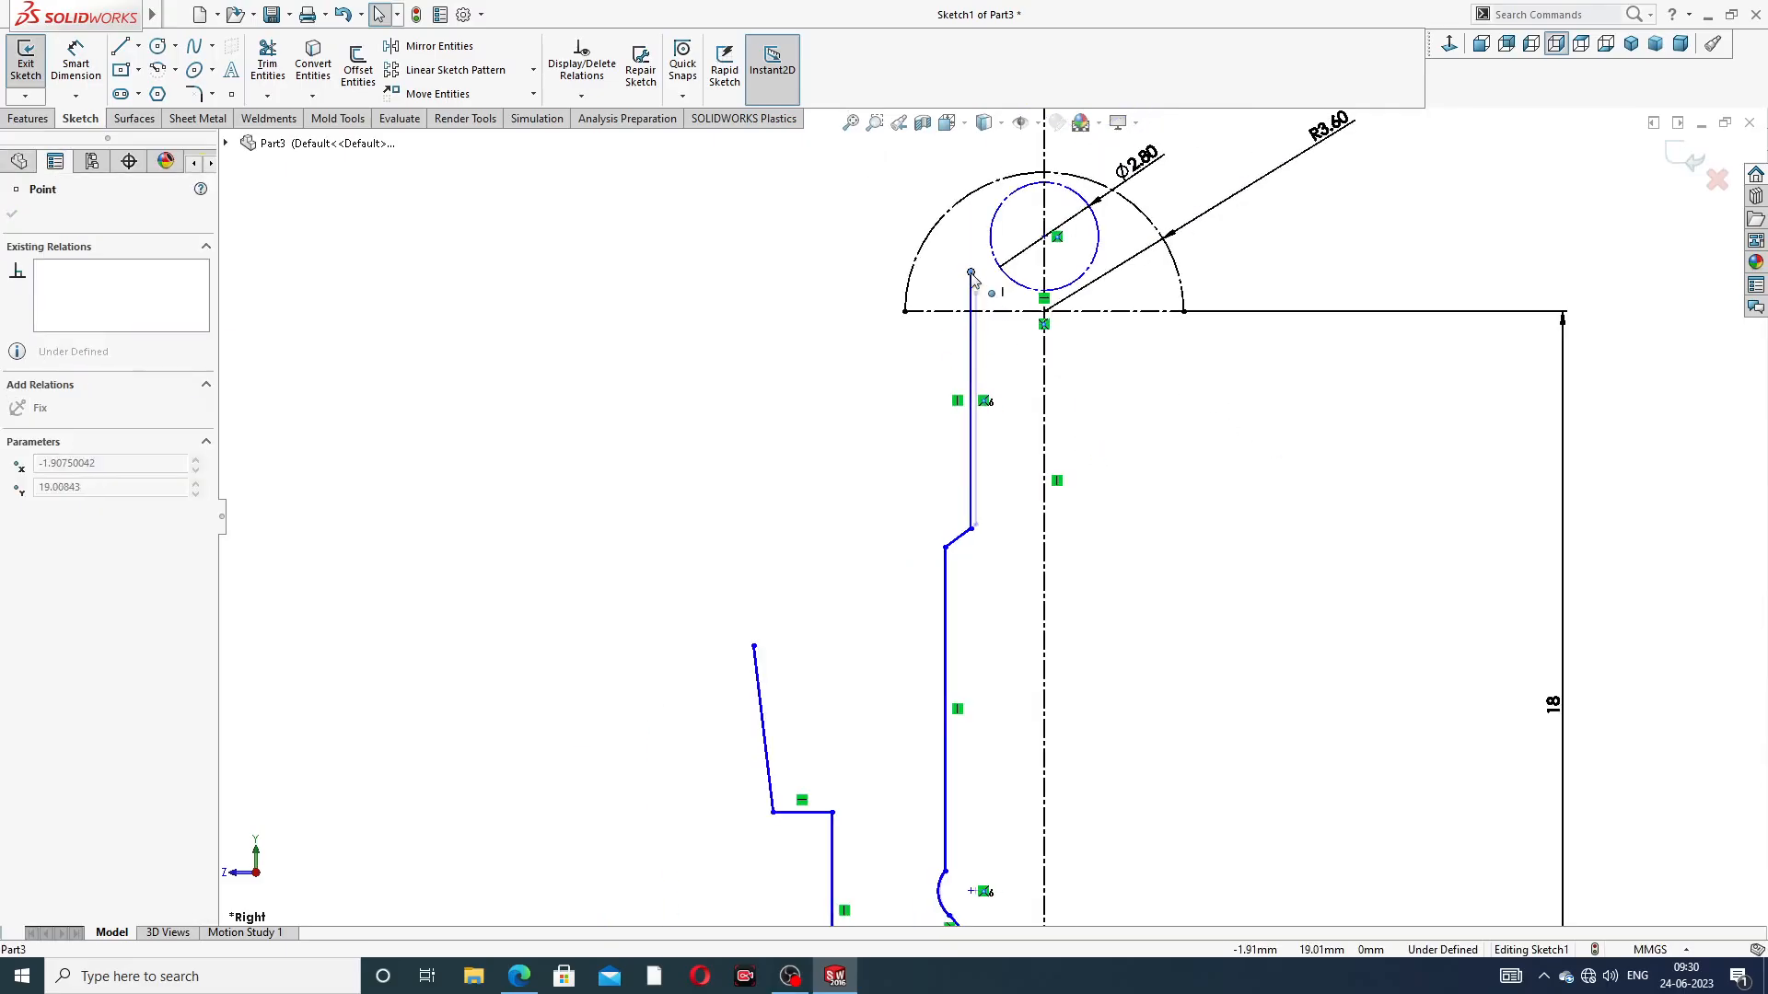
click(1160, 416)
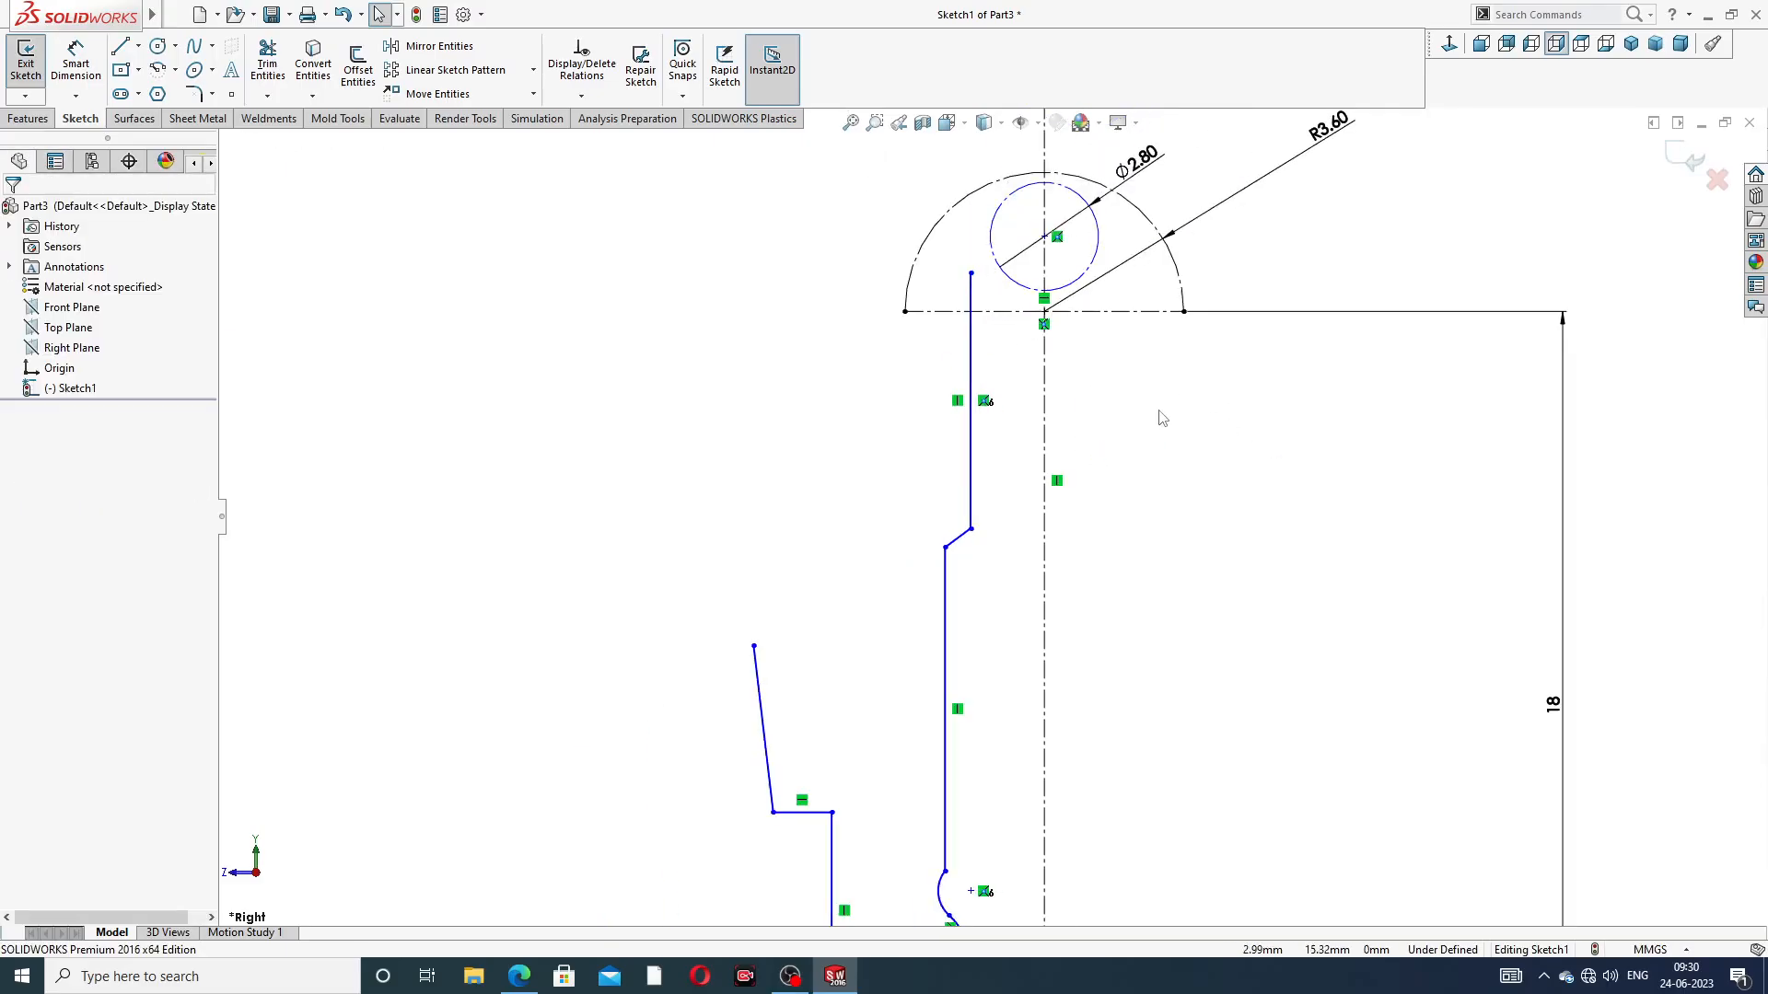
Draw a slanted line about 1.23 mm long from the upper end of the inner profile to the 2.8 mm construction circle
click(120, 45)
scroll(1009, 209, down, 3)
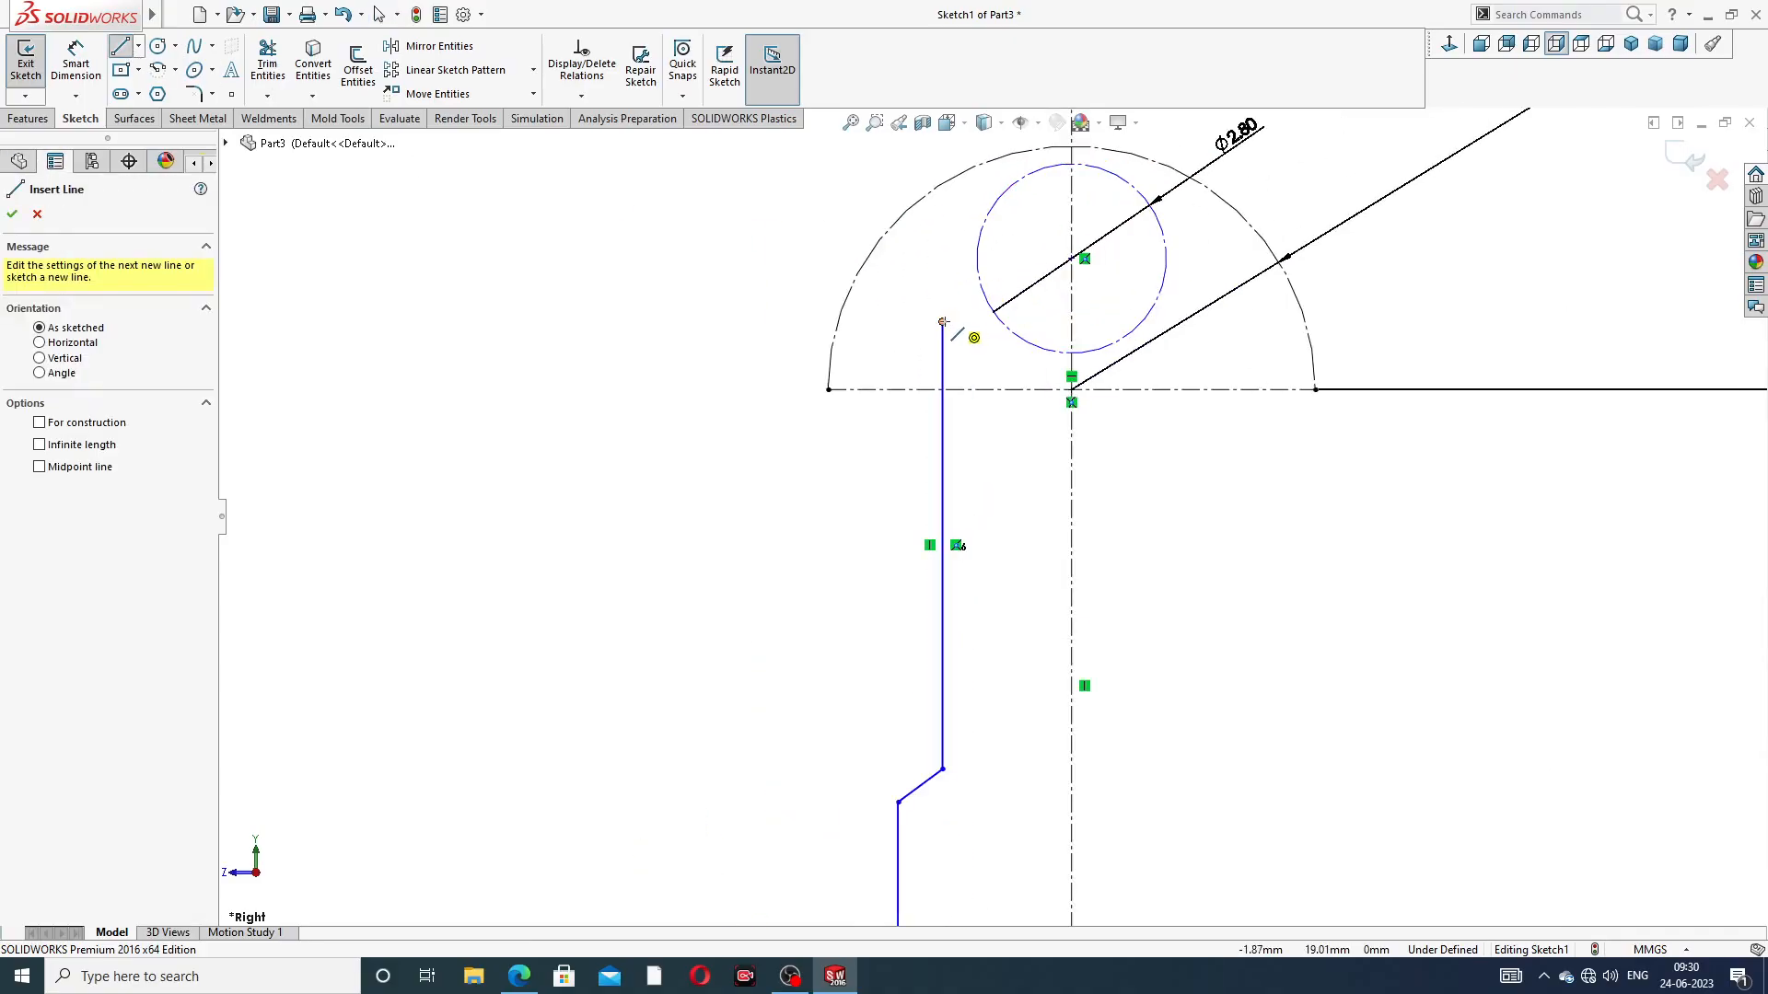
click(944, 322)
click(977, 246)
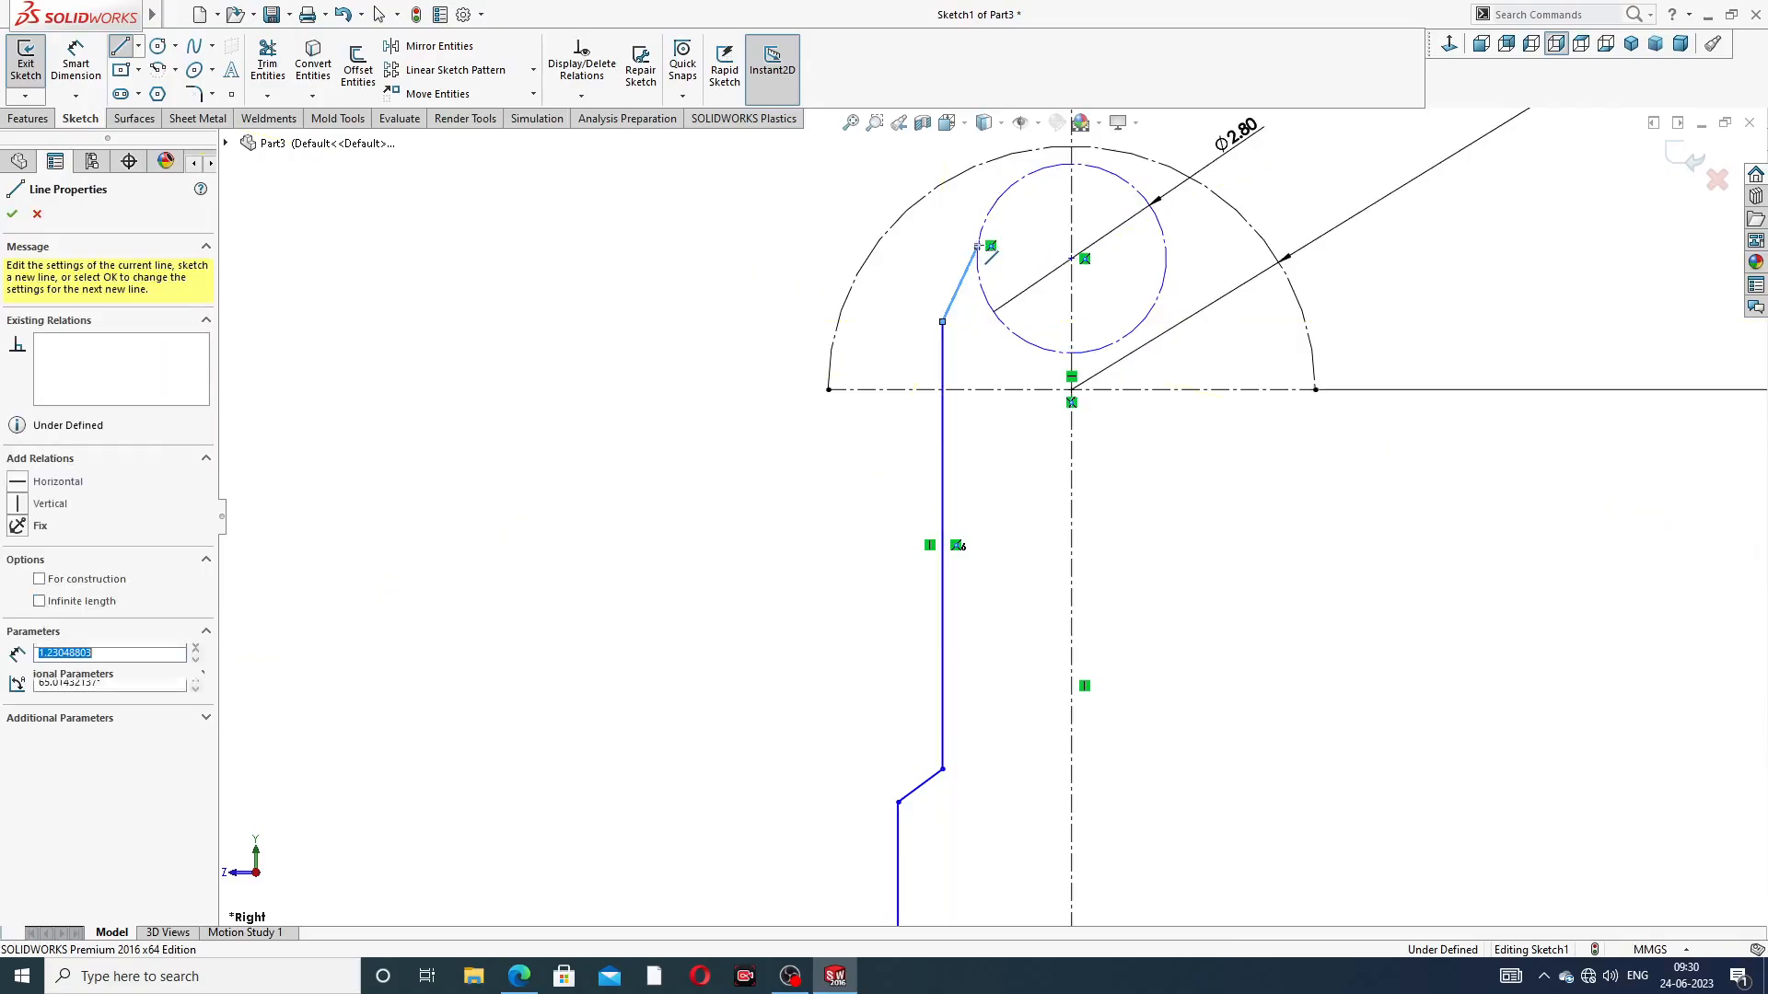
right_click(1197, 269)
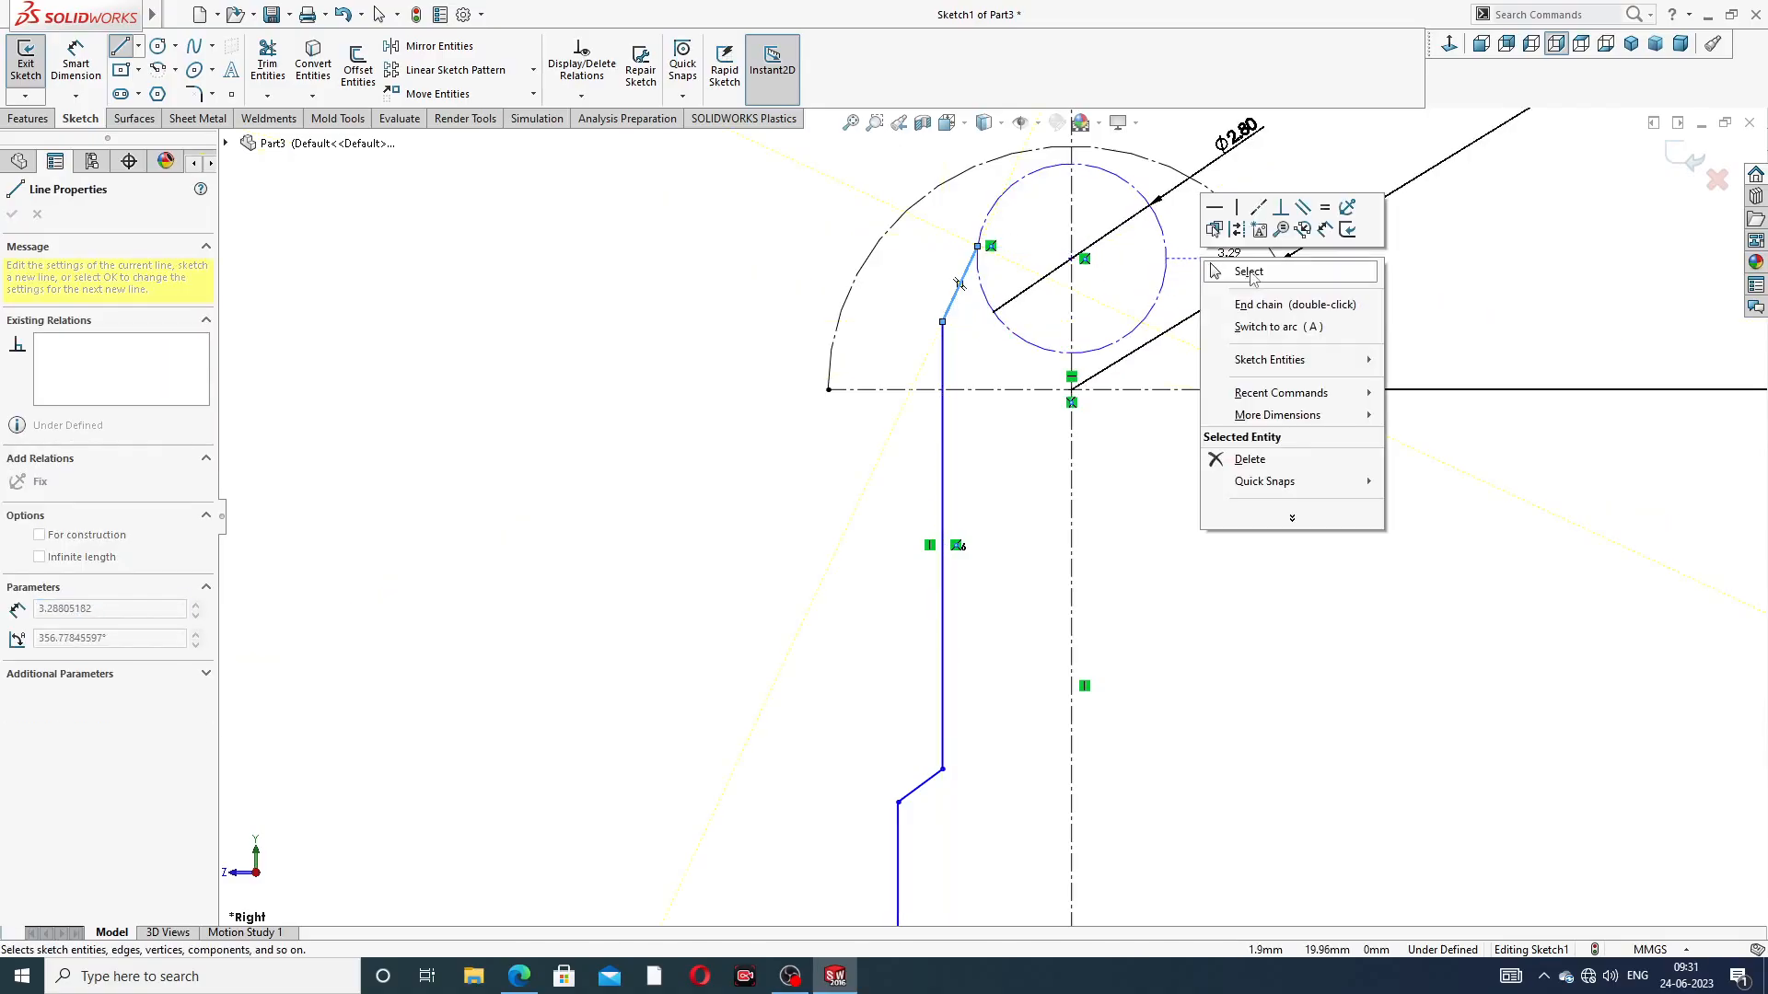
click(1254, 273)
Make the long inner vertical line collinear with the short vertical line below the arcs
scroll(1017, 376, up, 3)
scroll(1021, 523, up, 3)
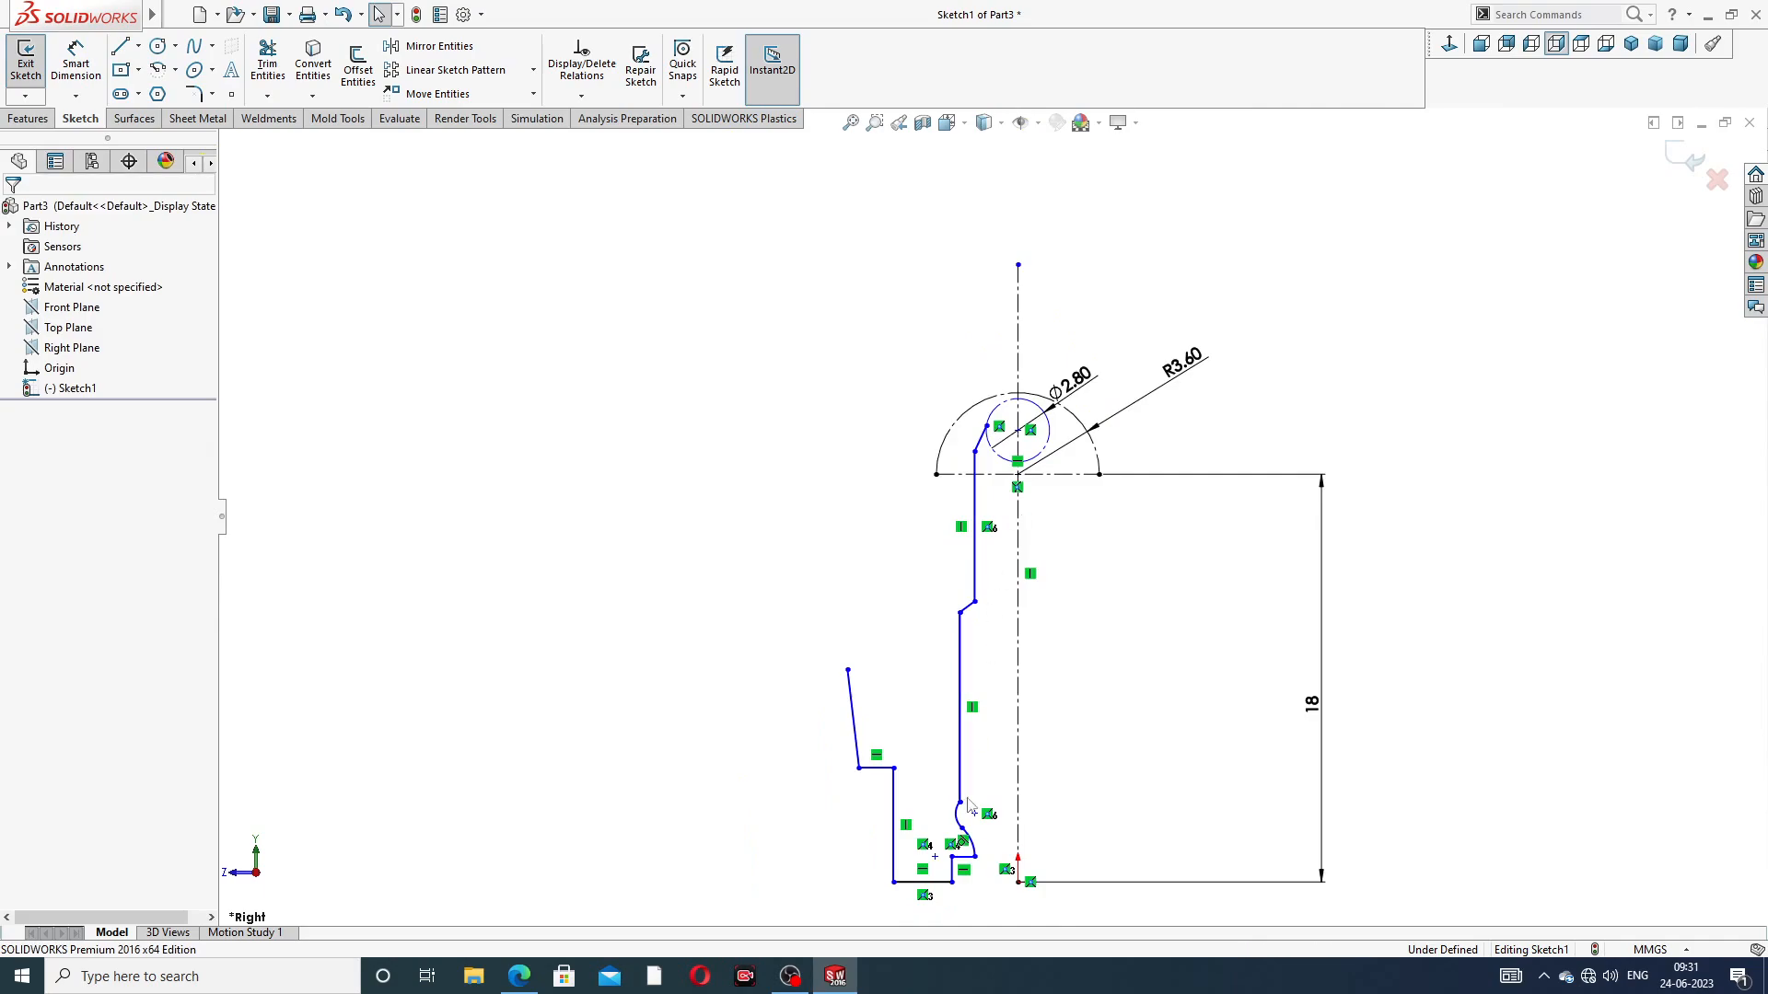
scroll(976, 786, down, 3)
scroll(976, 786, down, 2)
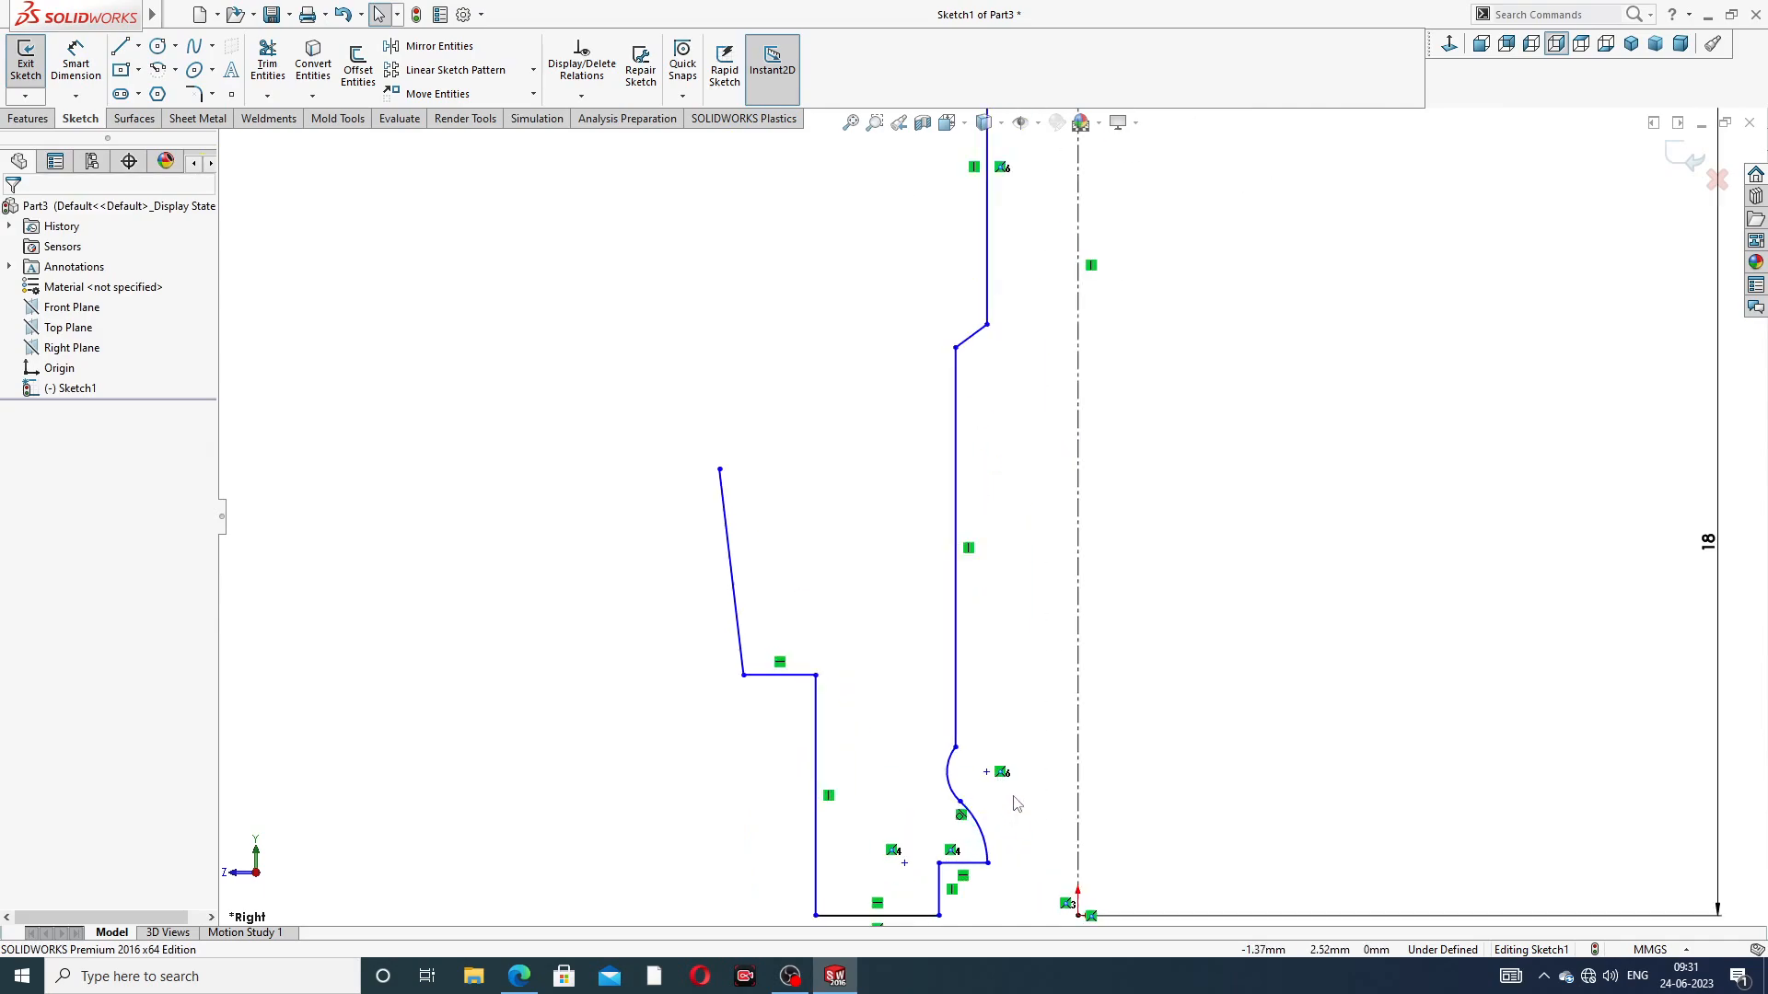
click(958, 730)
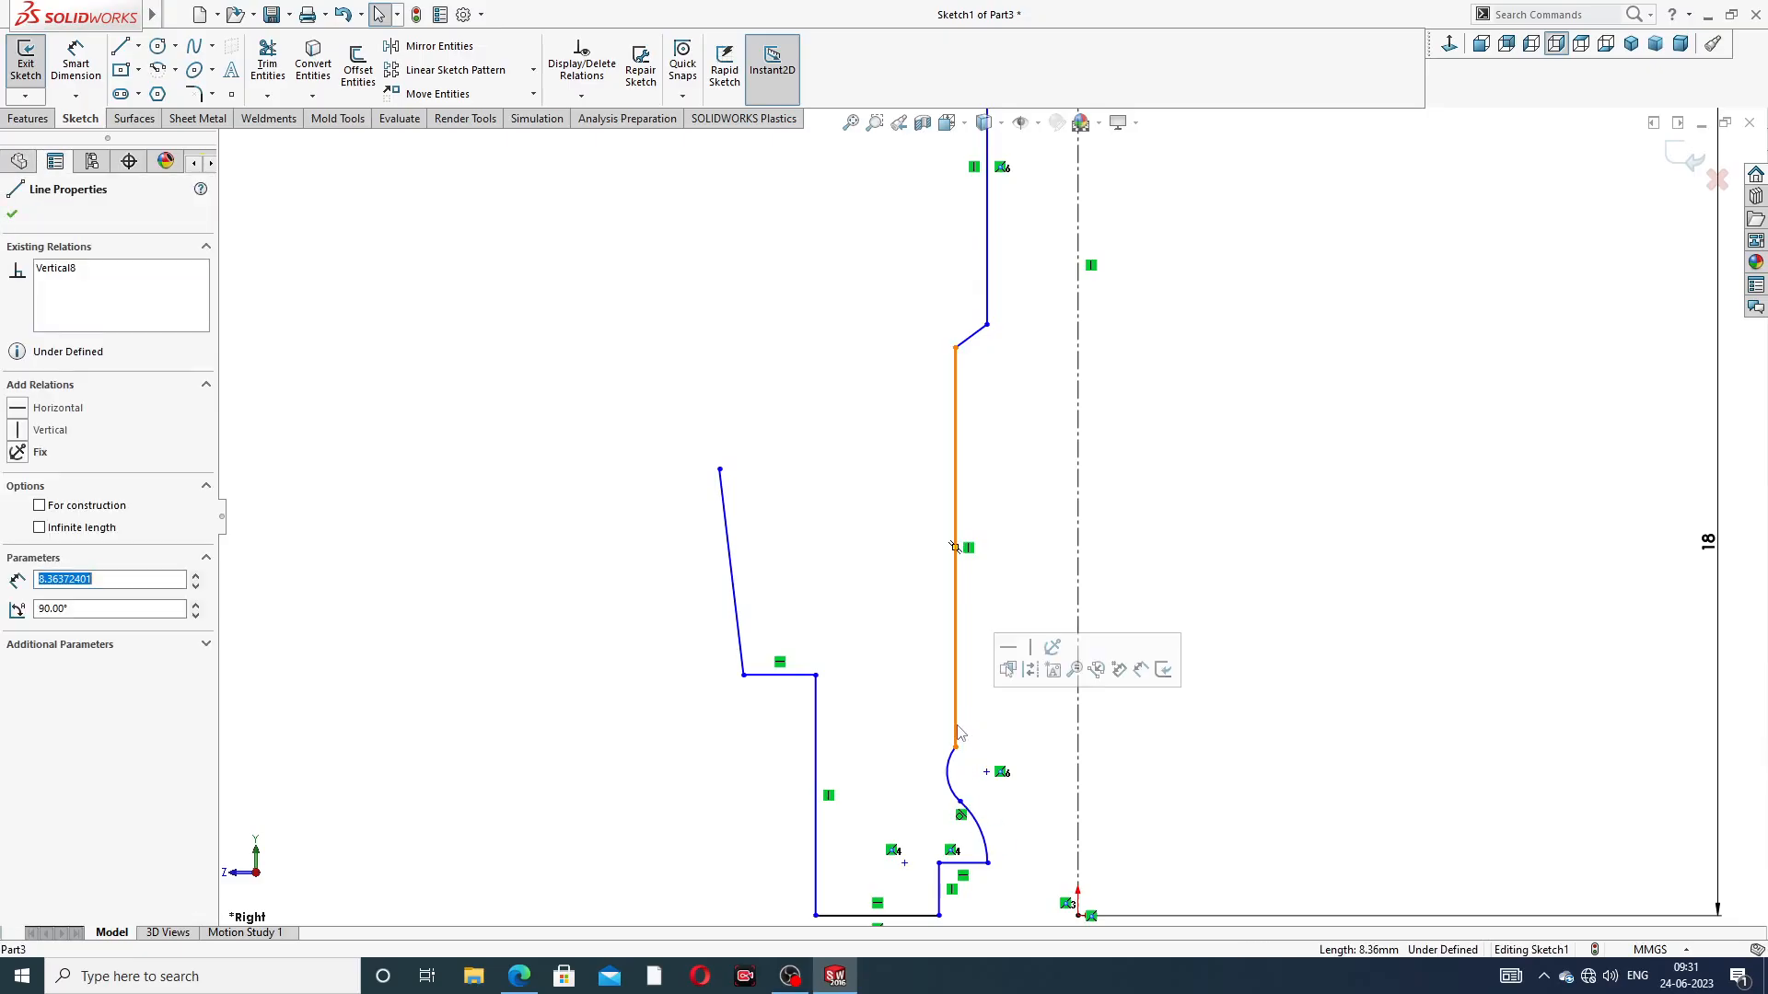
ctrl+click(941, 885)
click(1038, 797)
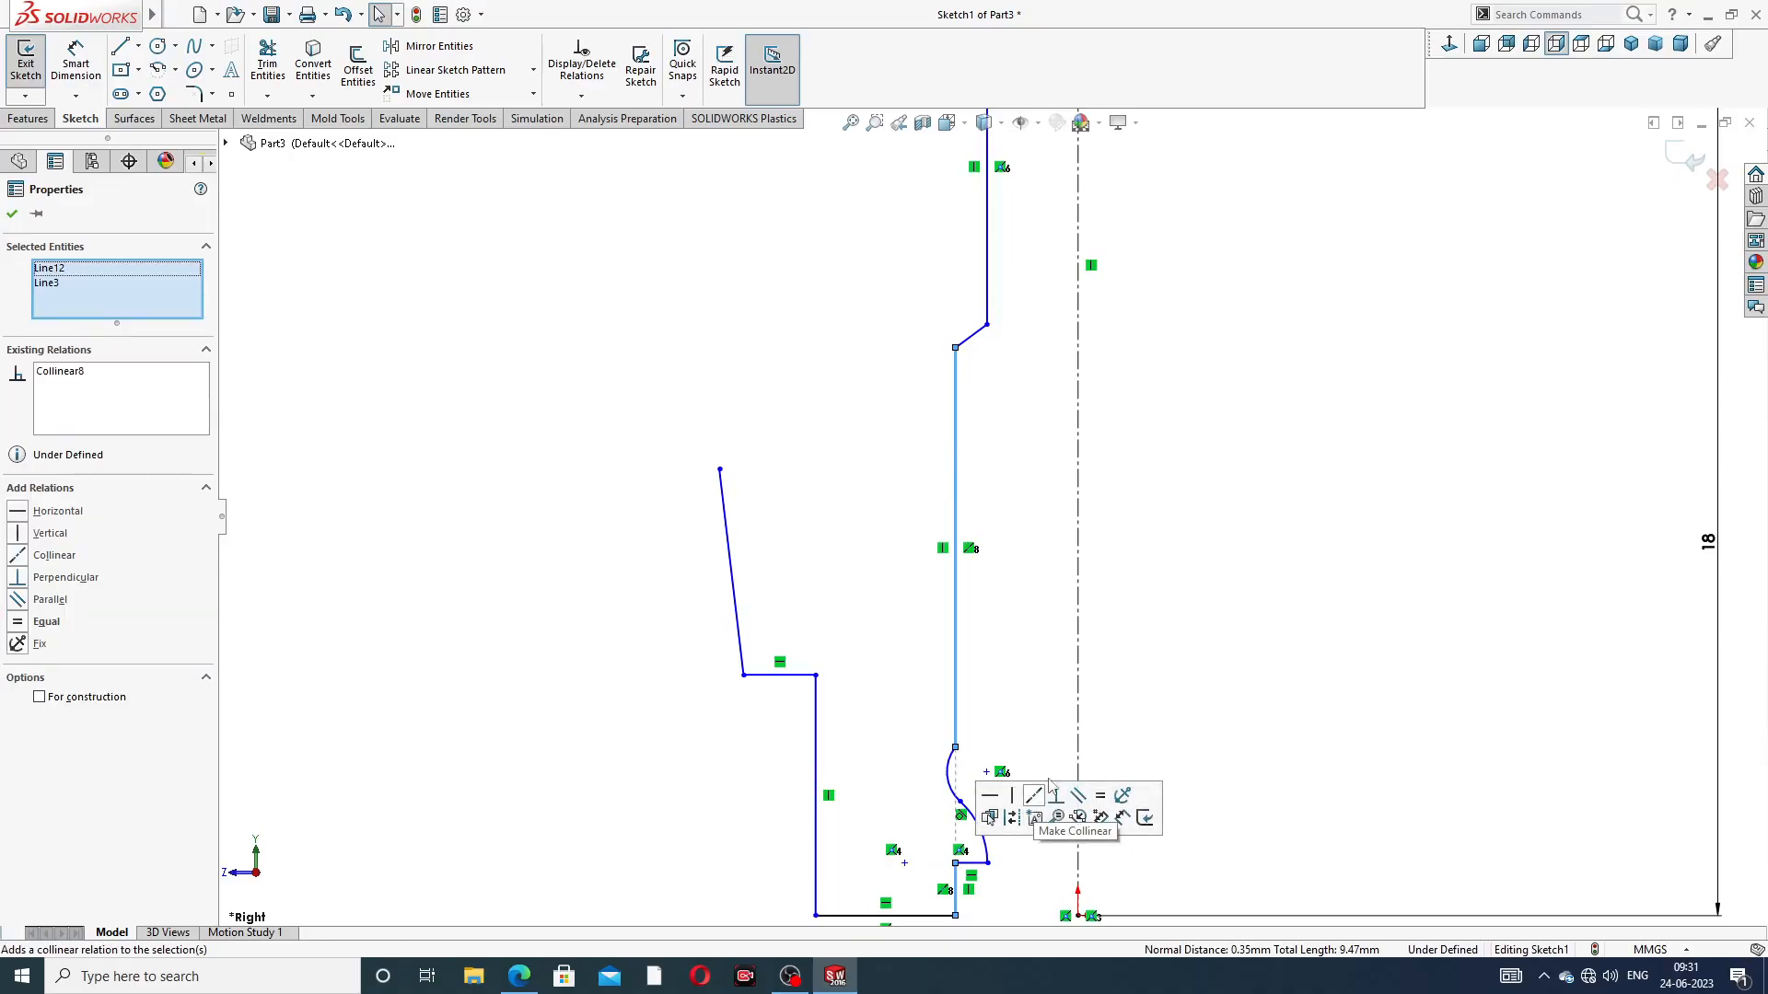
click(1256, 695)
Draw a horizontal centerline about 2.57 mm long from the lower end of the short vertical line to the origin
scroll(1194, 723, up, 3)
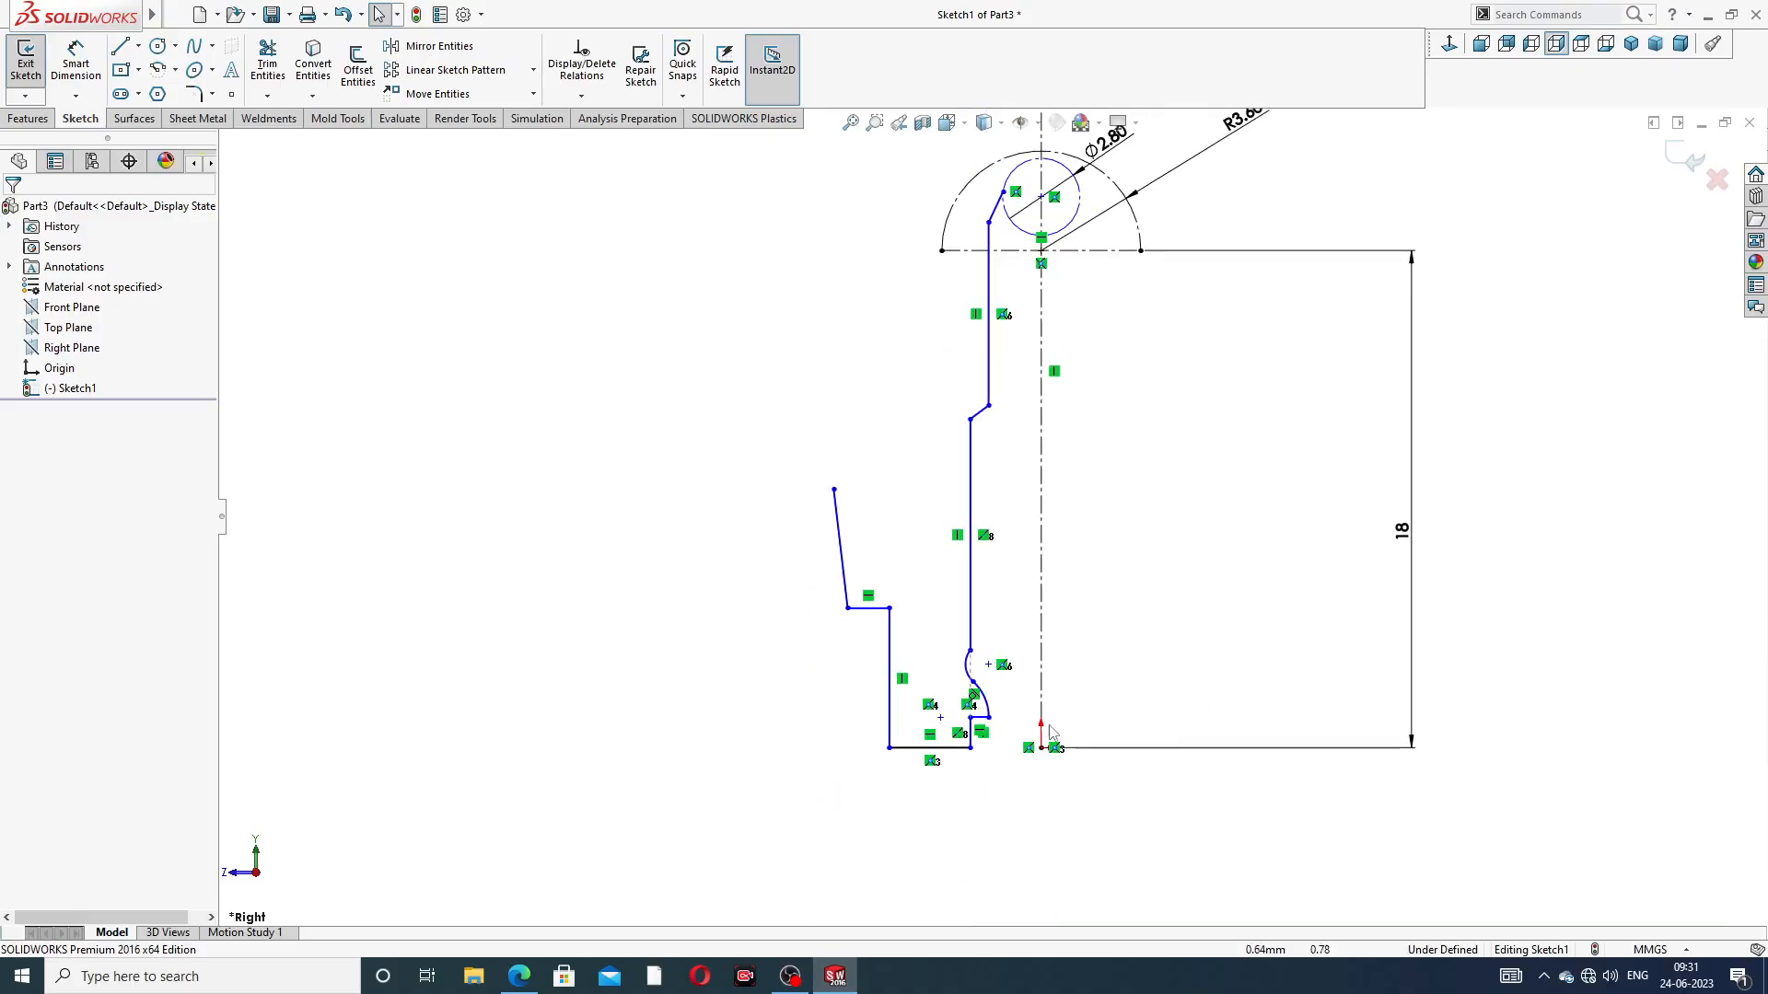
scroll(979, 722, down, 4)
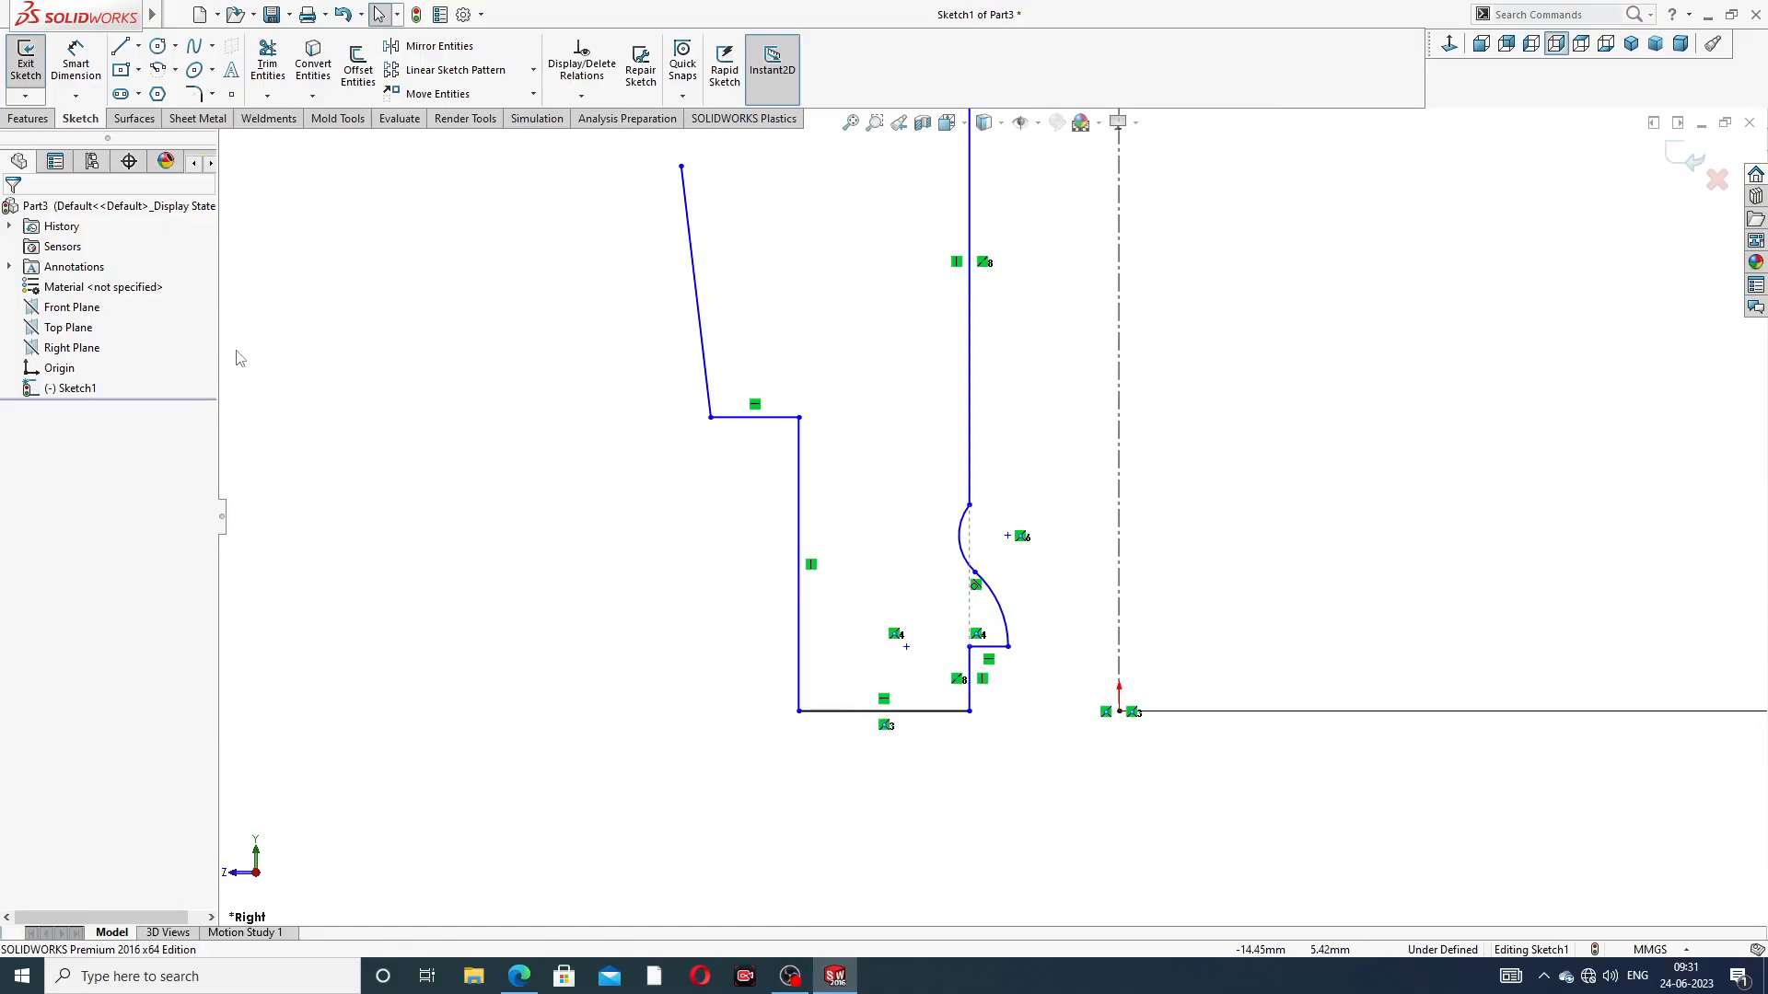
click(138, 45)
click(167, 93)
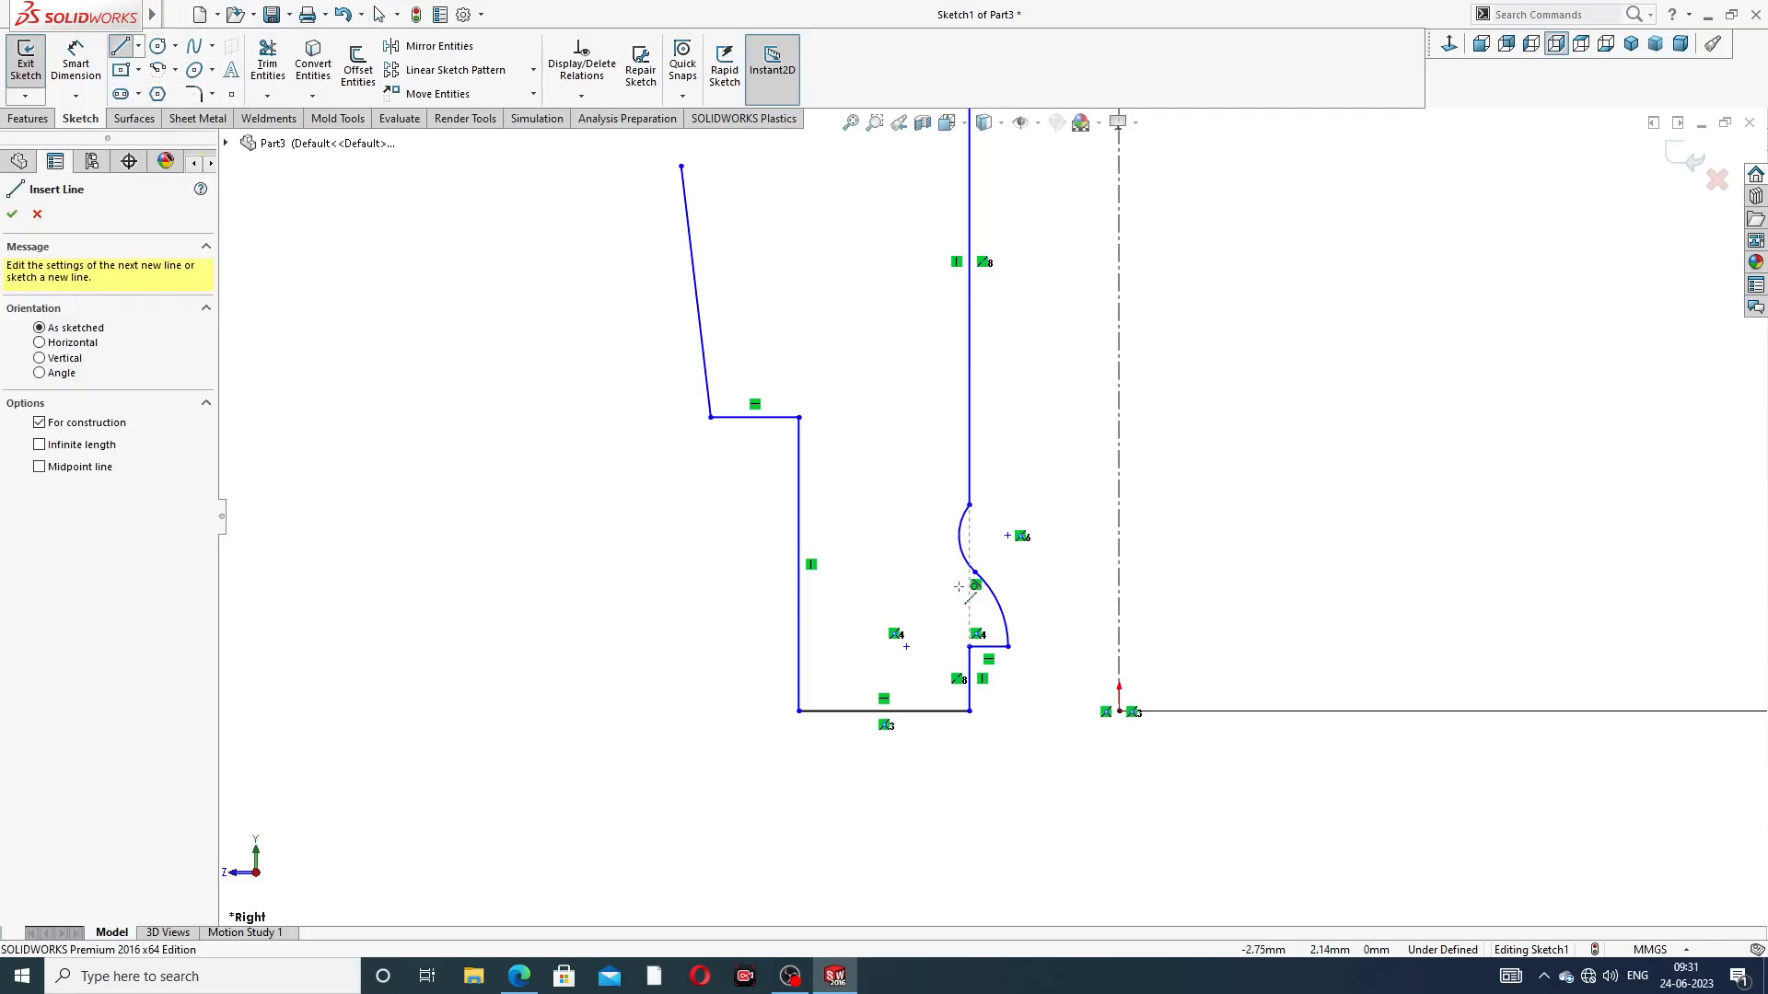
click(968, 711)
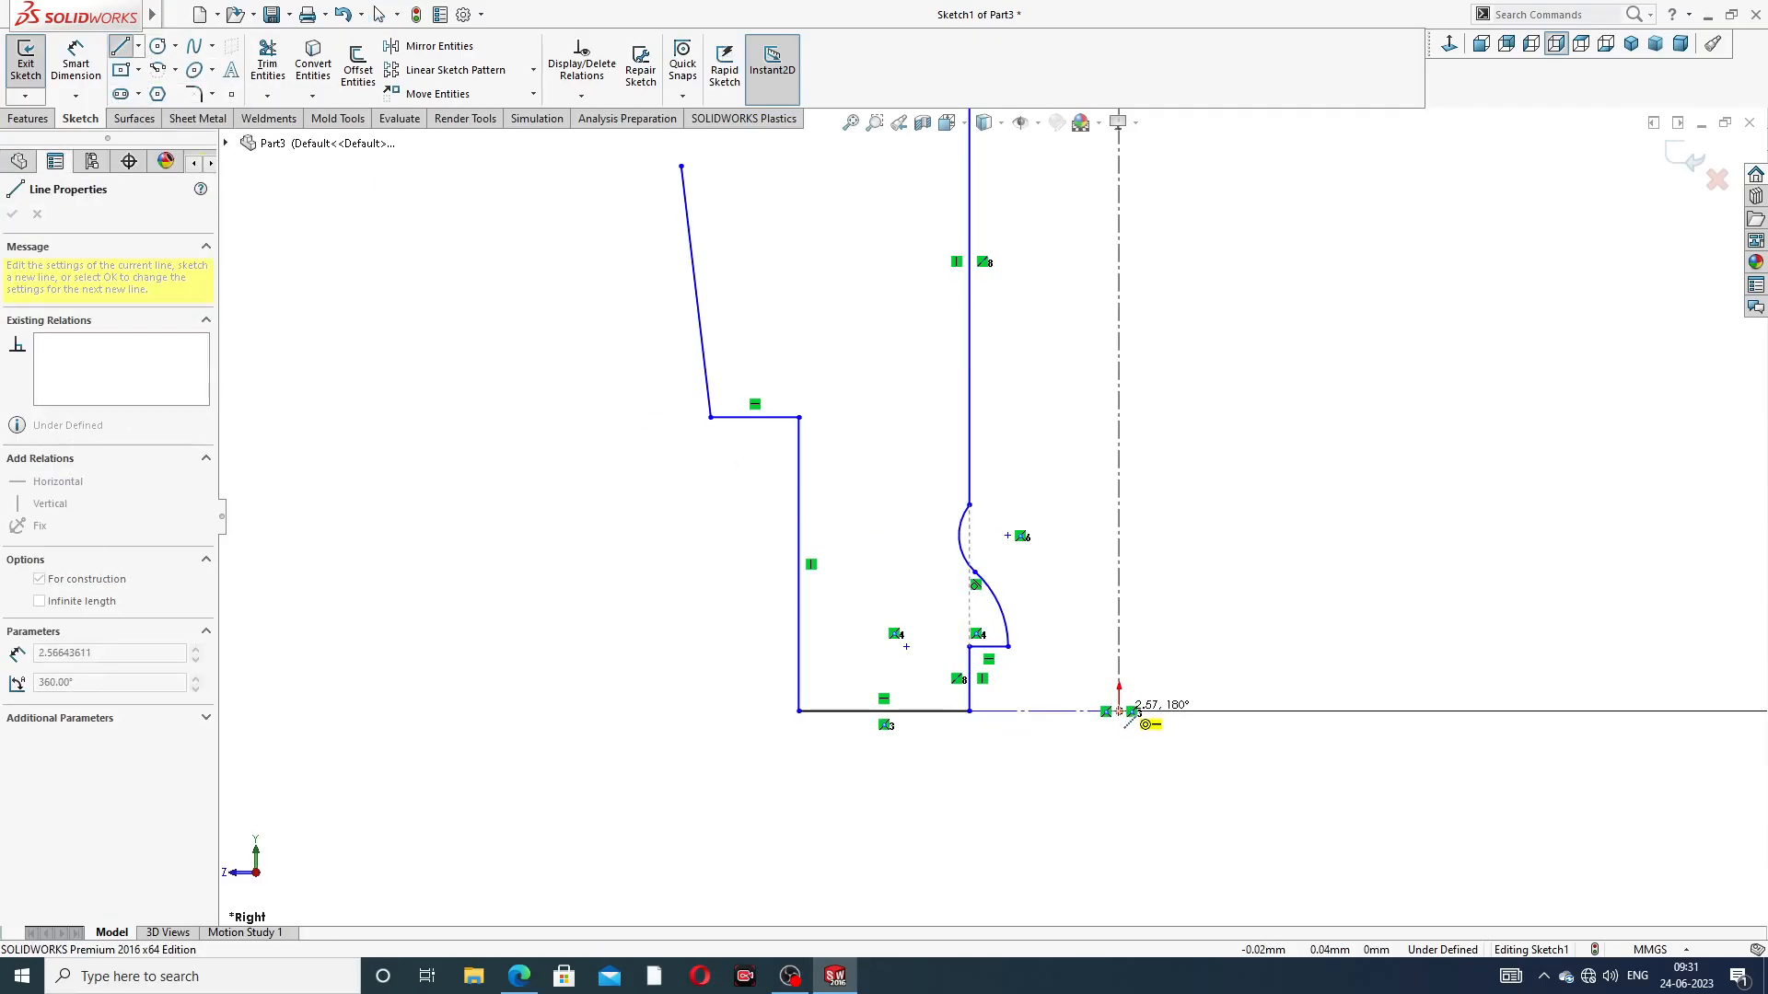
click(1120, 711)
right_click(1213, 594)
click(1243, 608)
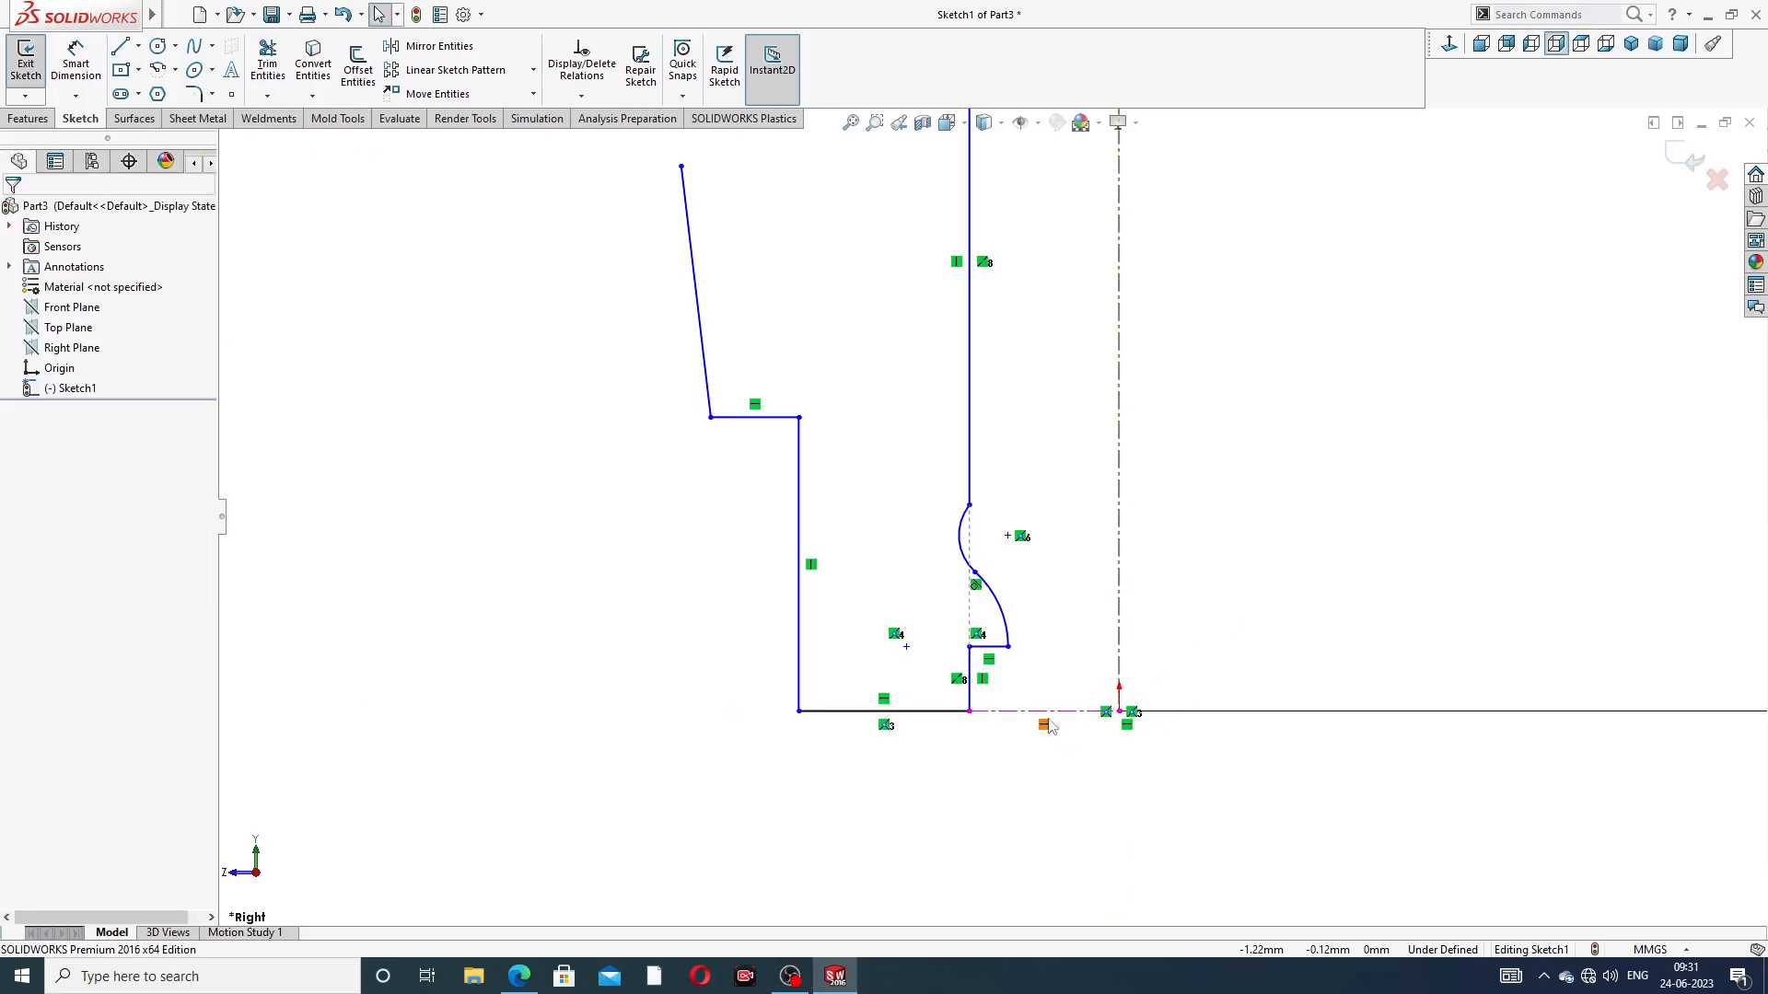
Make the profile's bottom horizontal line collinear with the horizontal centerline
scroll(1049, 727, down, 2)
click(891, 670)
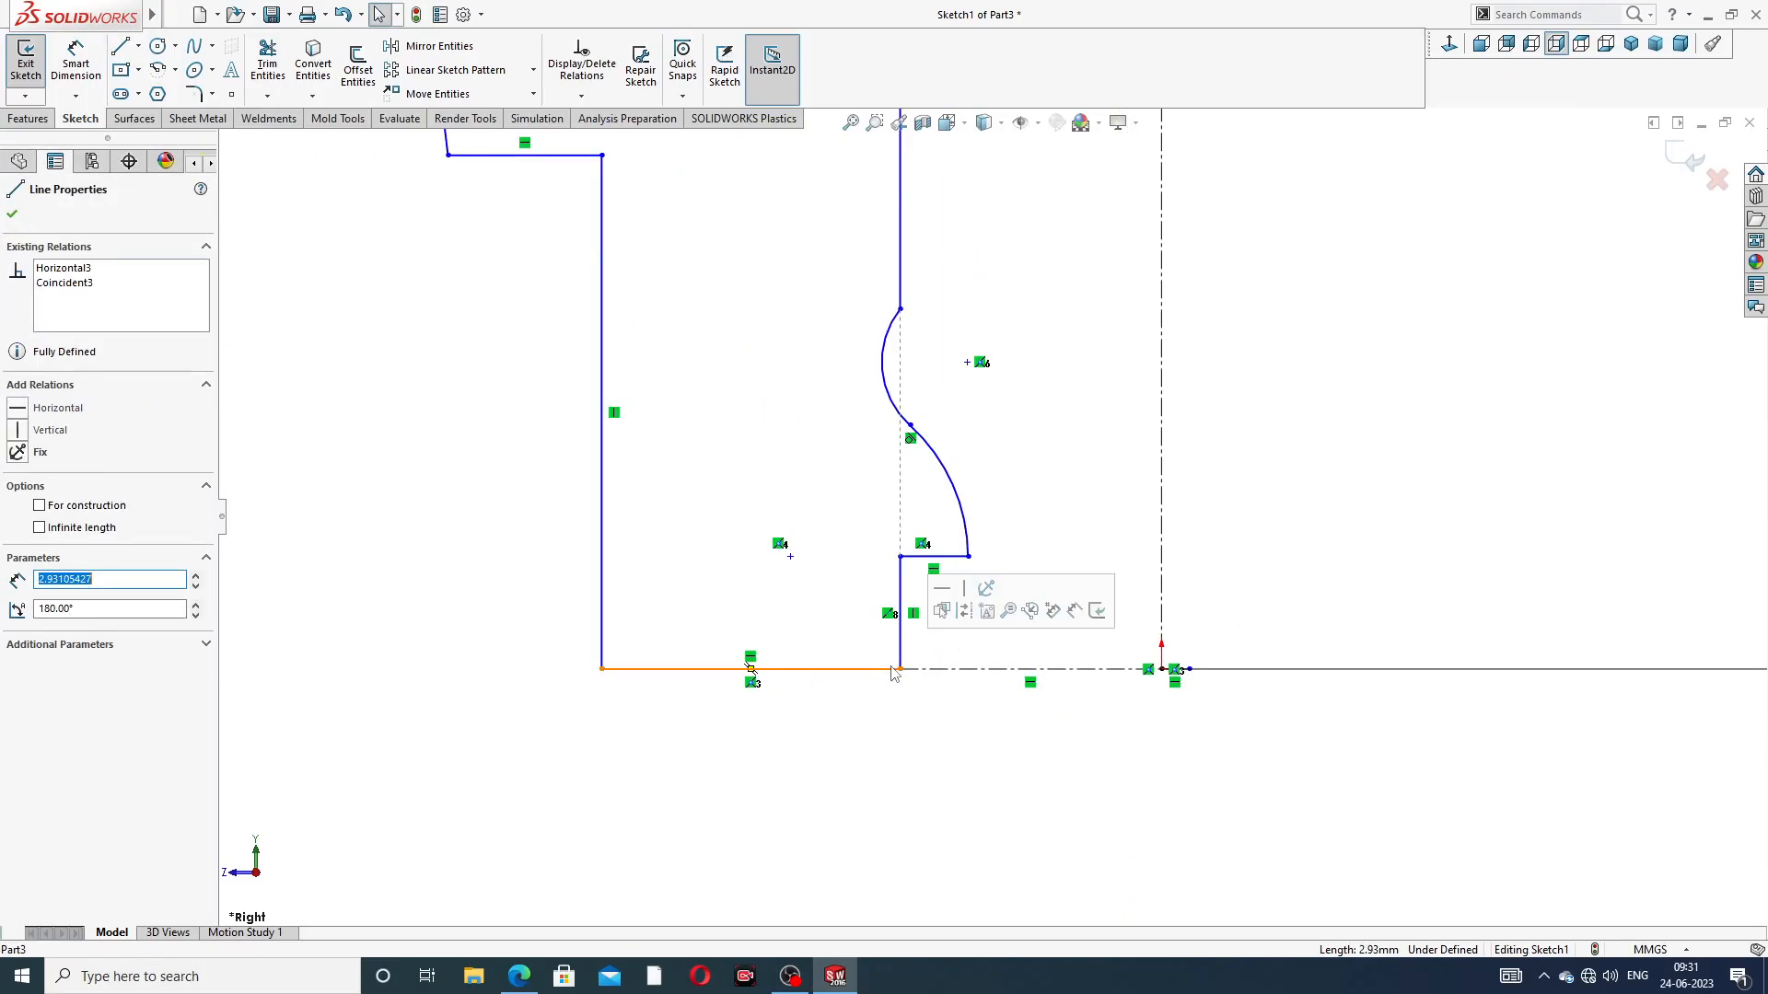
ctrl+click(952, 675)
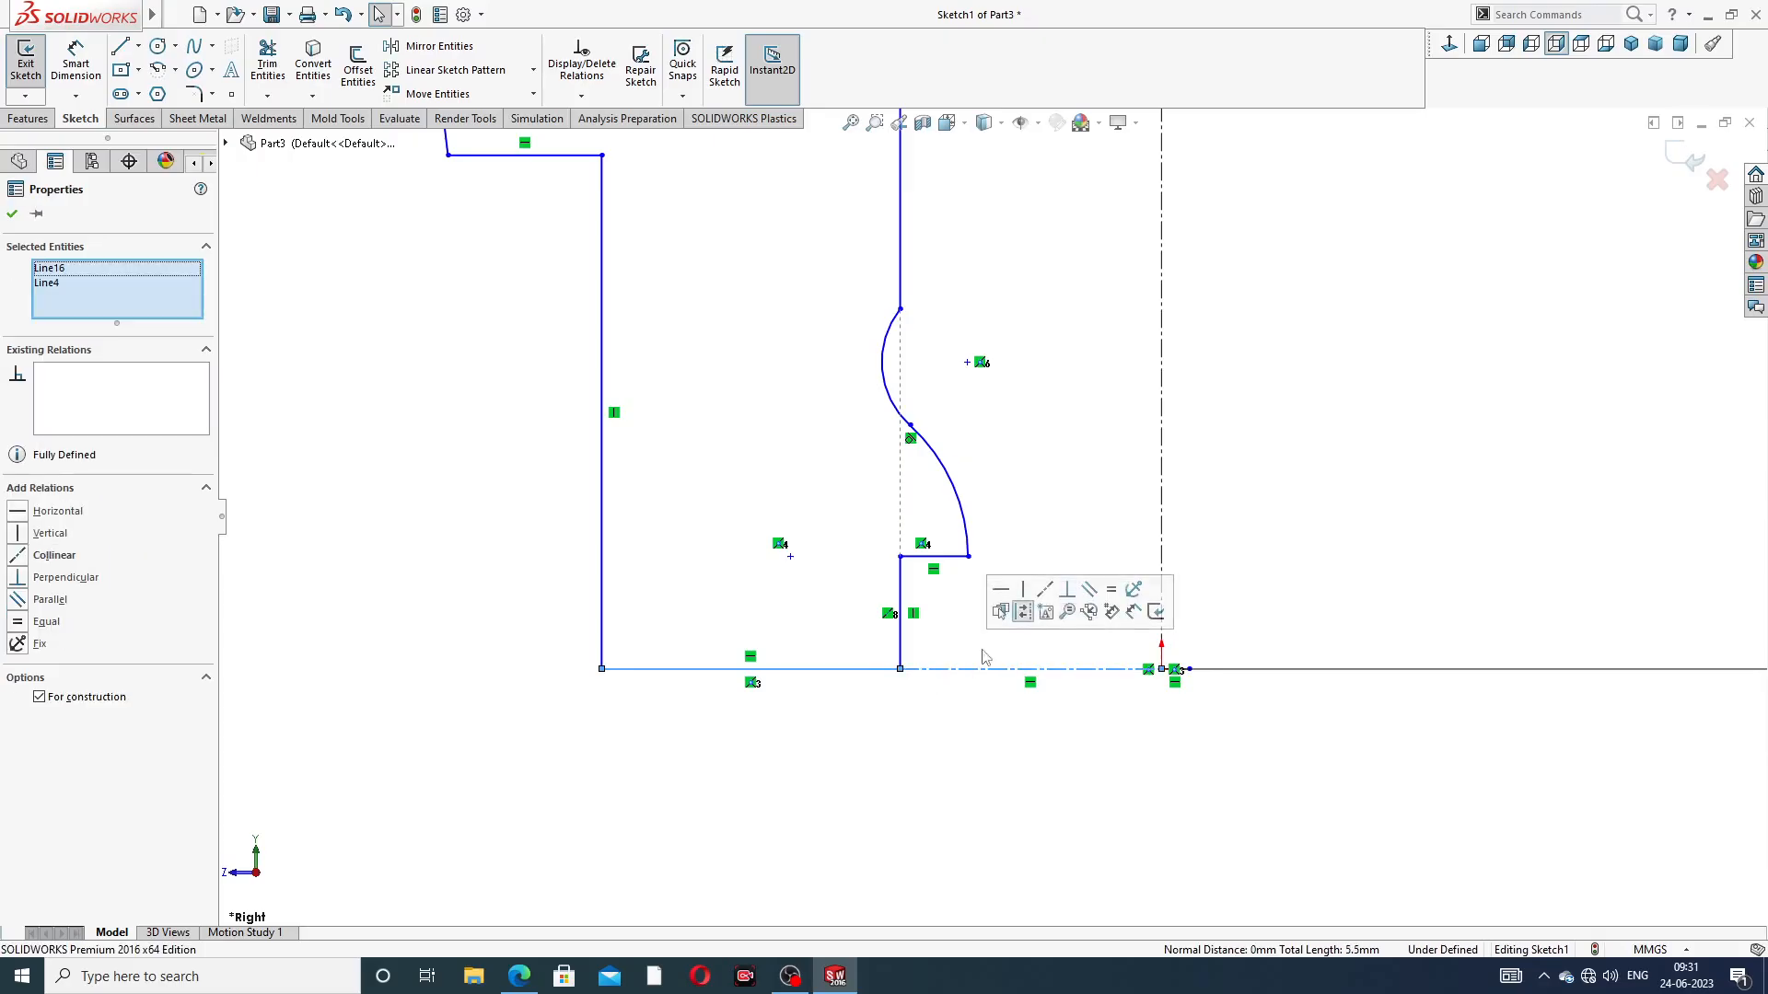
click(1046, 593)
click(1034, 332)
scroll(991, 518, up, 4)
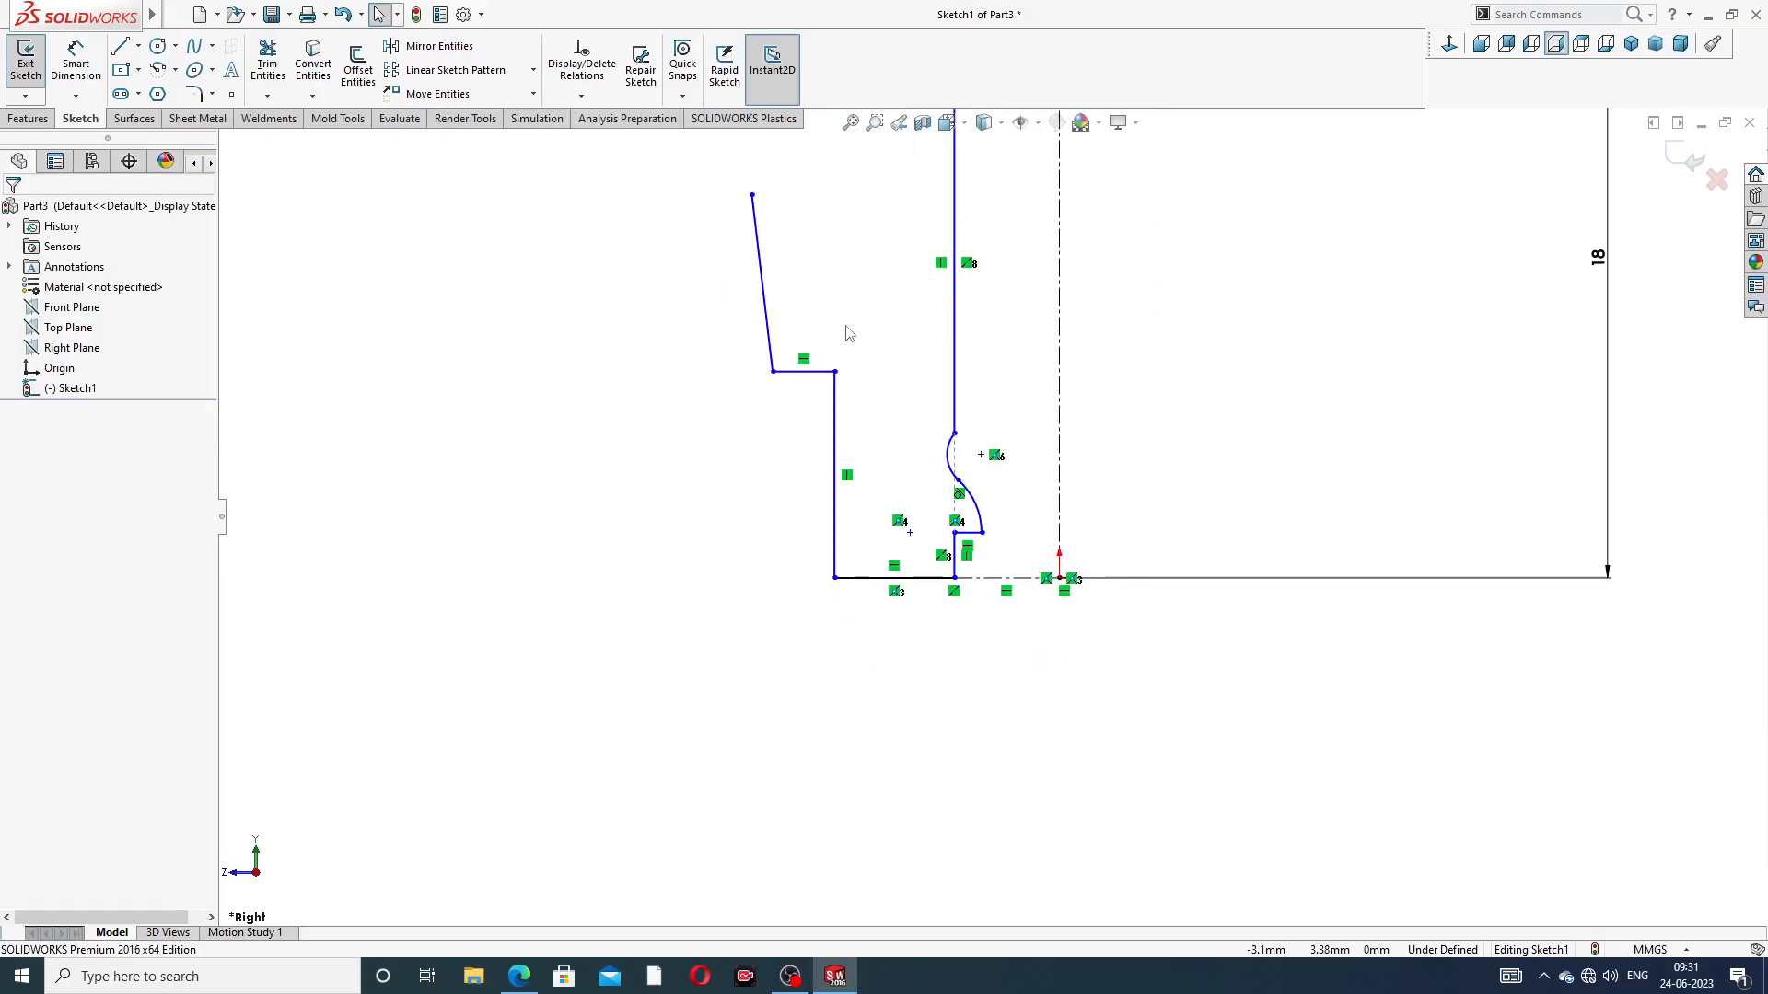
Make the slanted outer profile line above the horizontal step vertical
scroll(811, 302, down, 2)
click(765, 295)
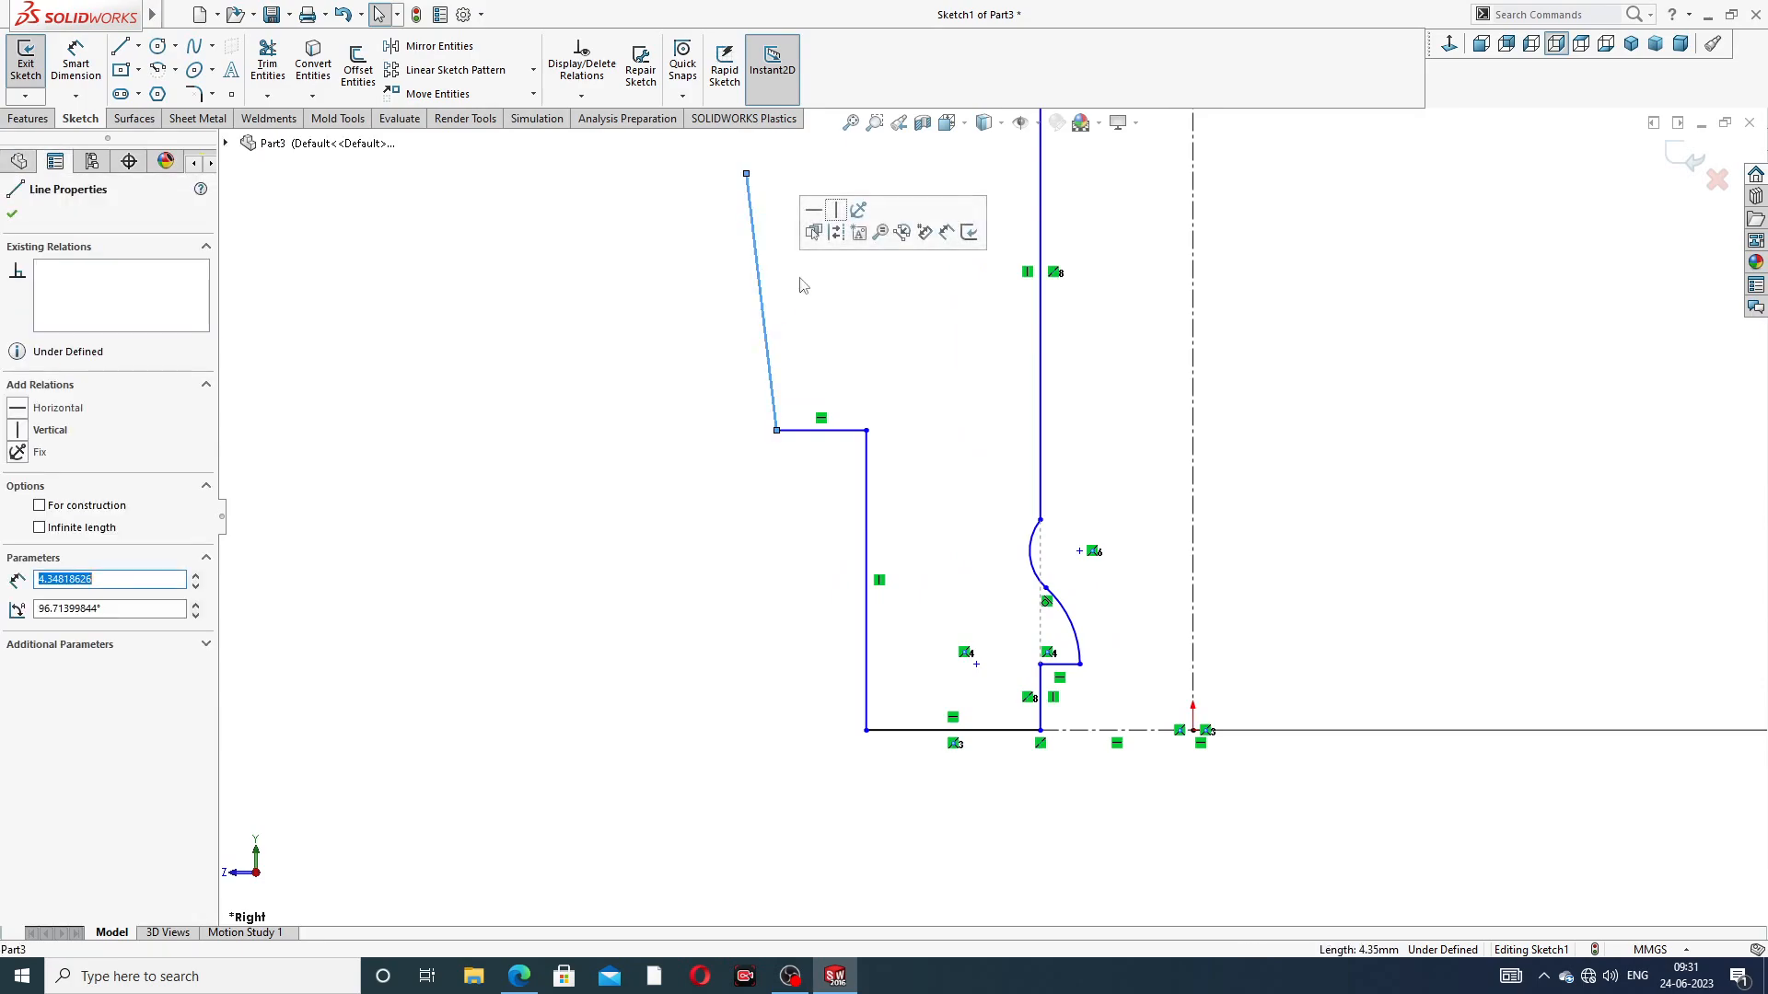
key(Delete)
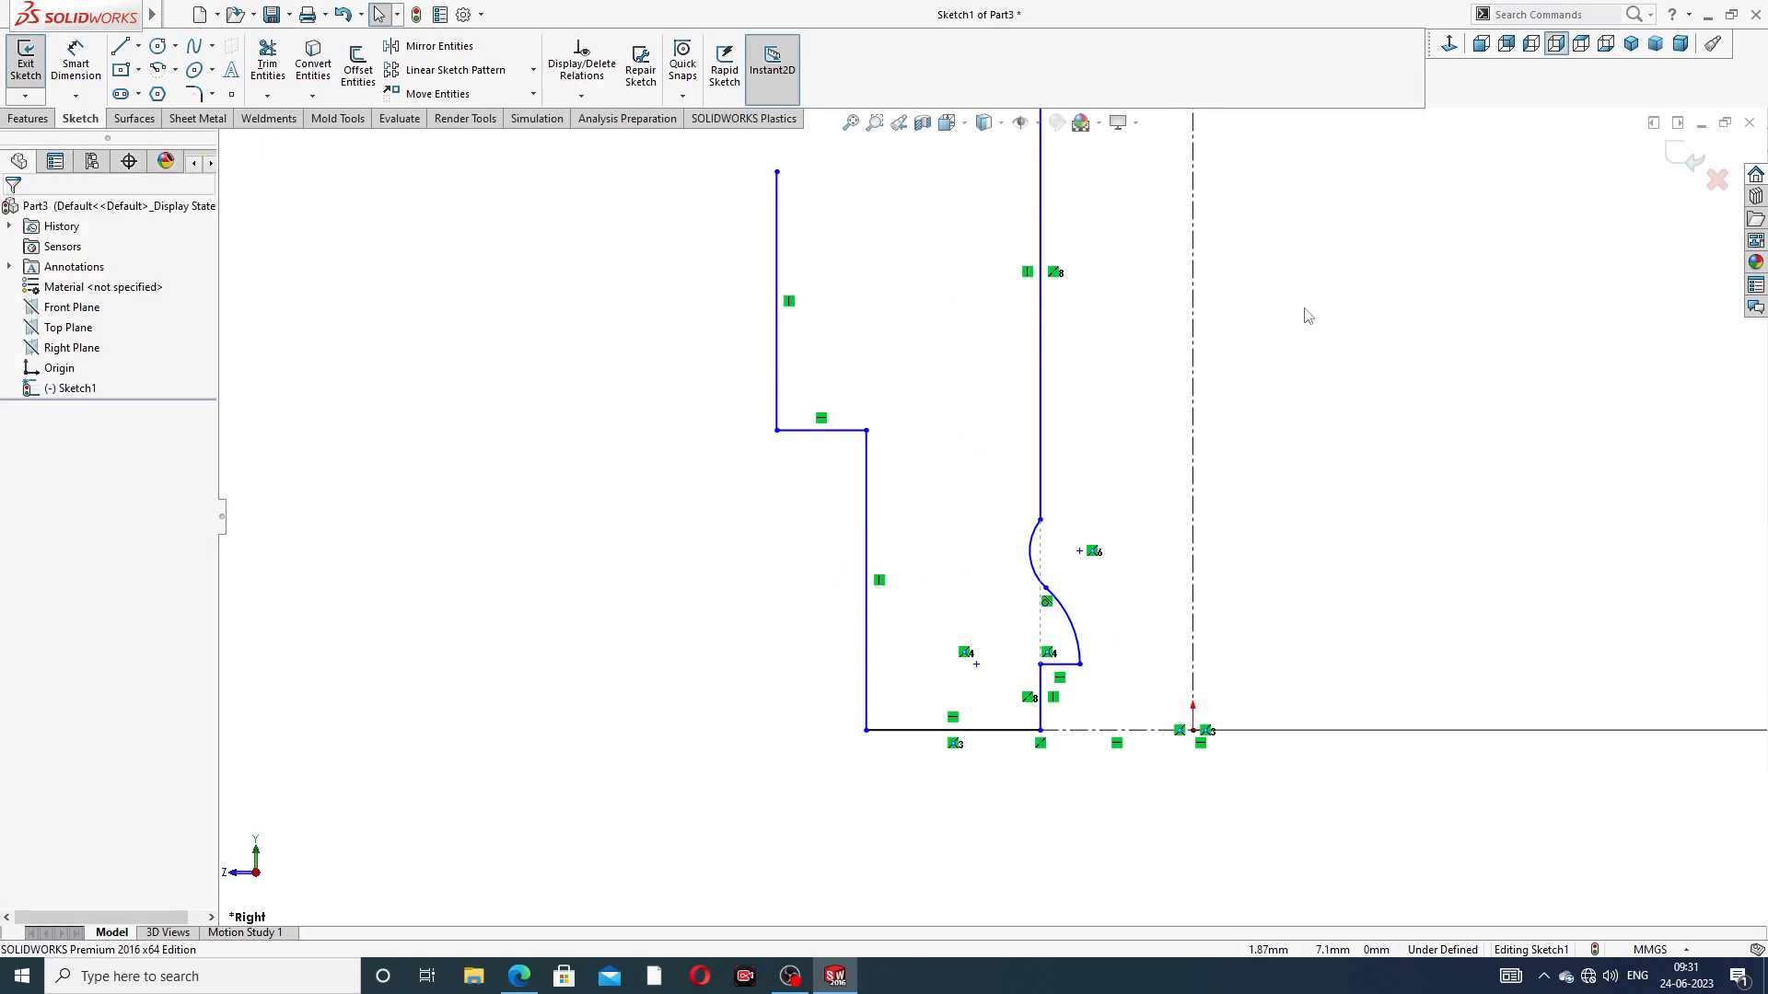
Draw a line about 4.43 mm long slanting up and inward from the upper end of the outer vertical line
scroll(1307, 314, up, 2)
scroll(1249, 301, down, 1)
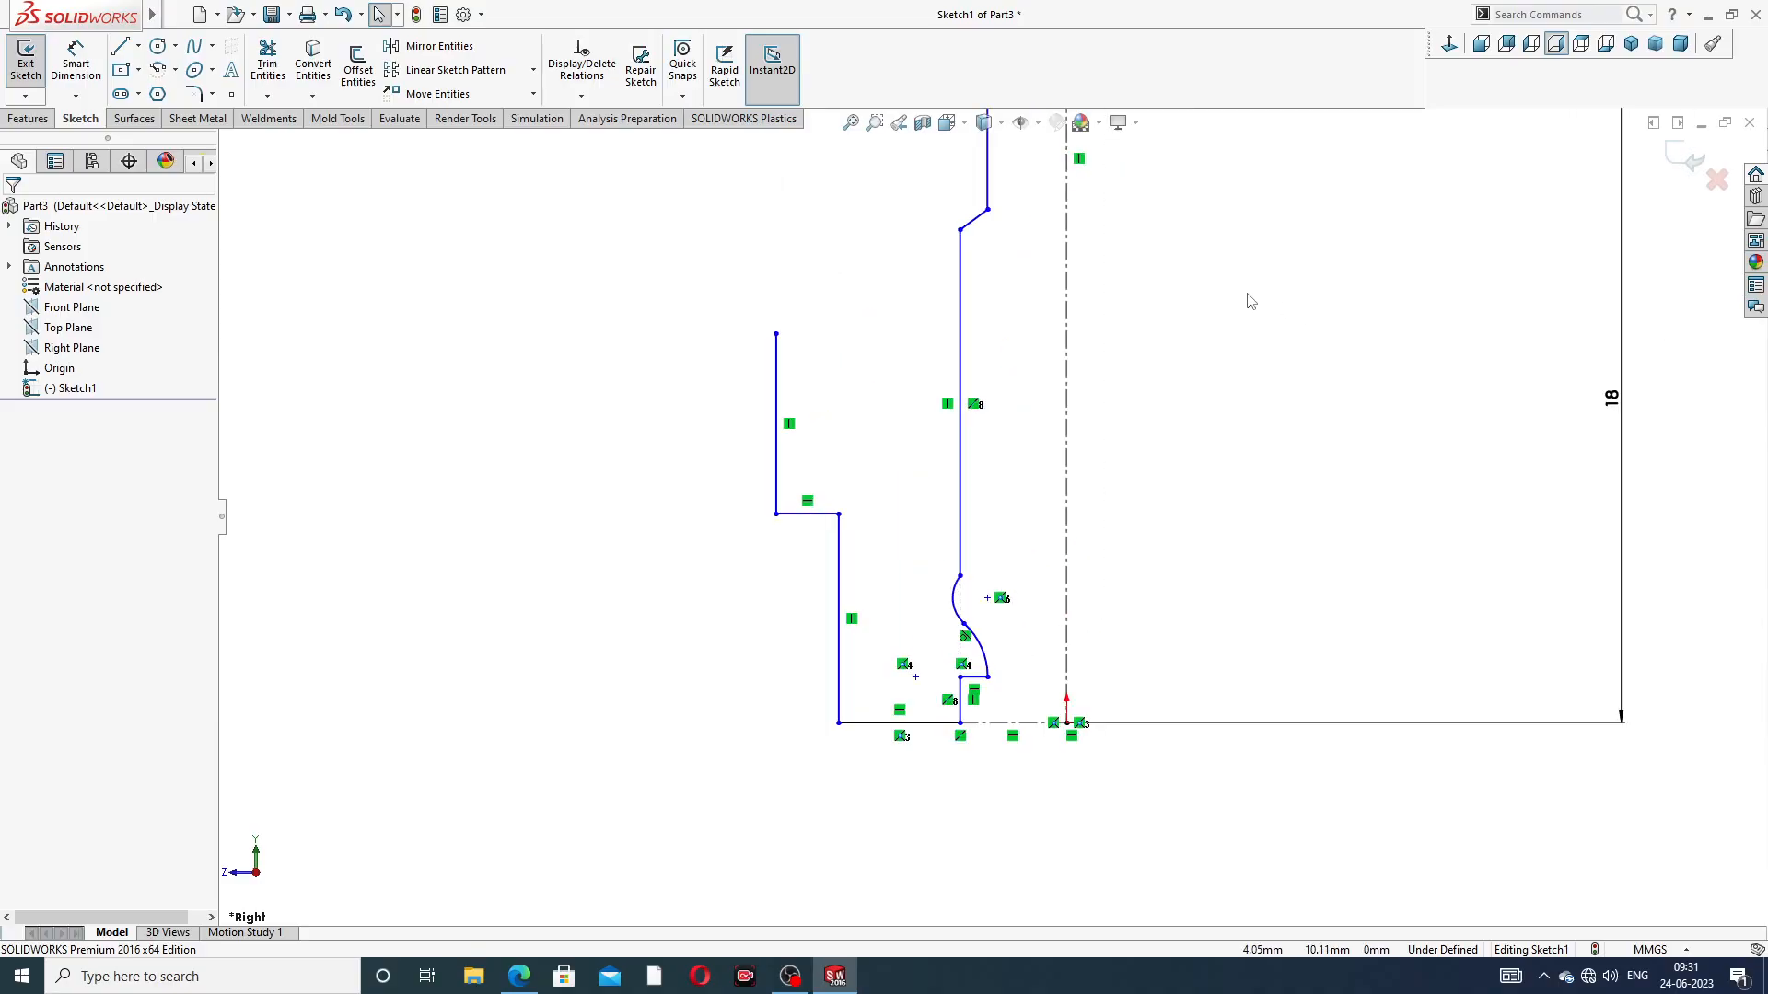
scroll(1238, 285, up, 3)
scroll(948, 217, down, 2)
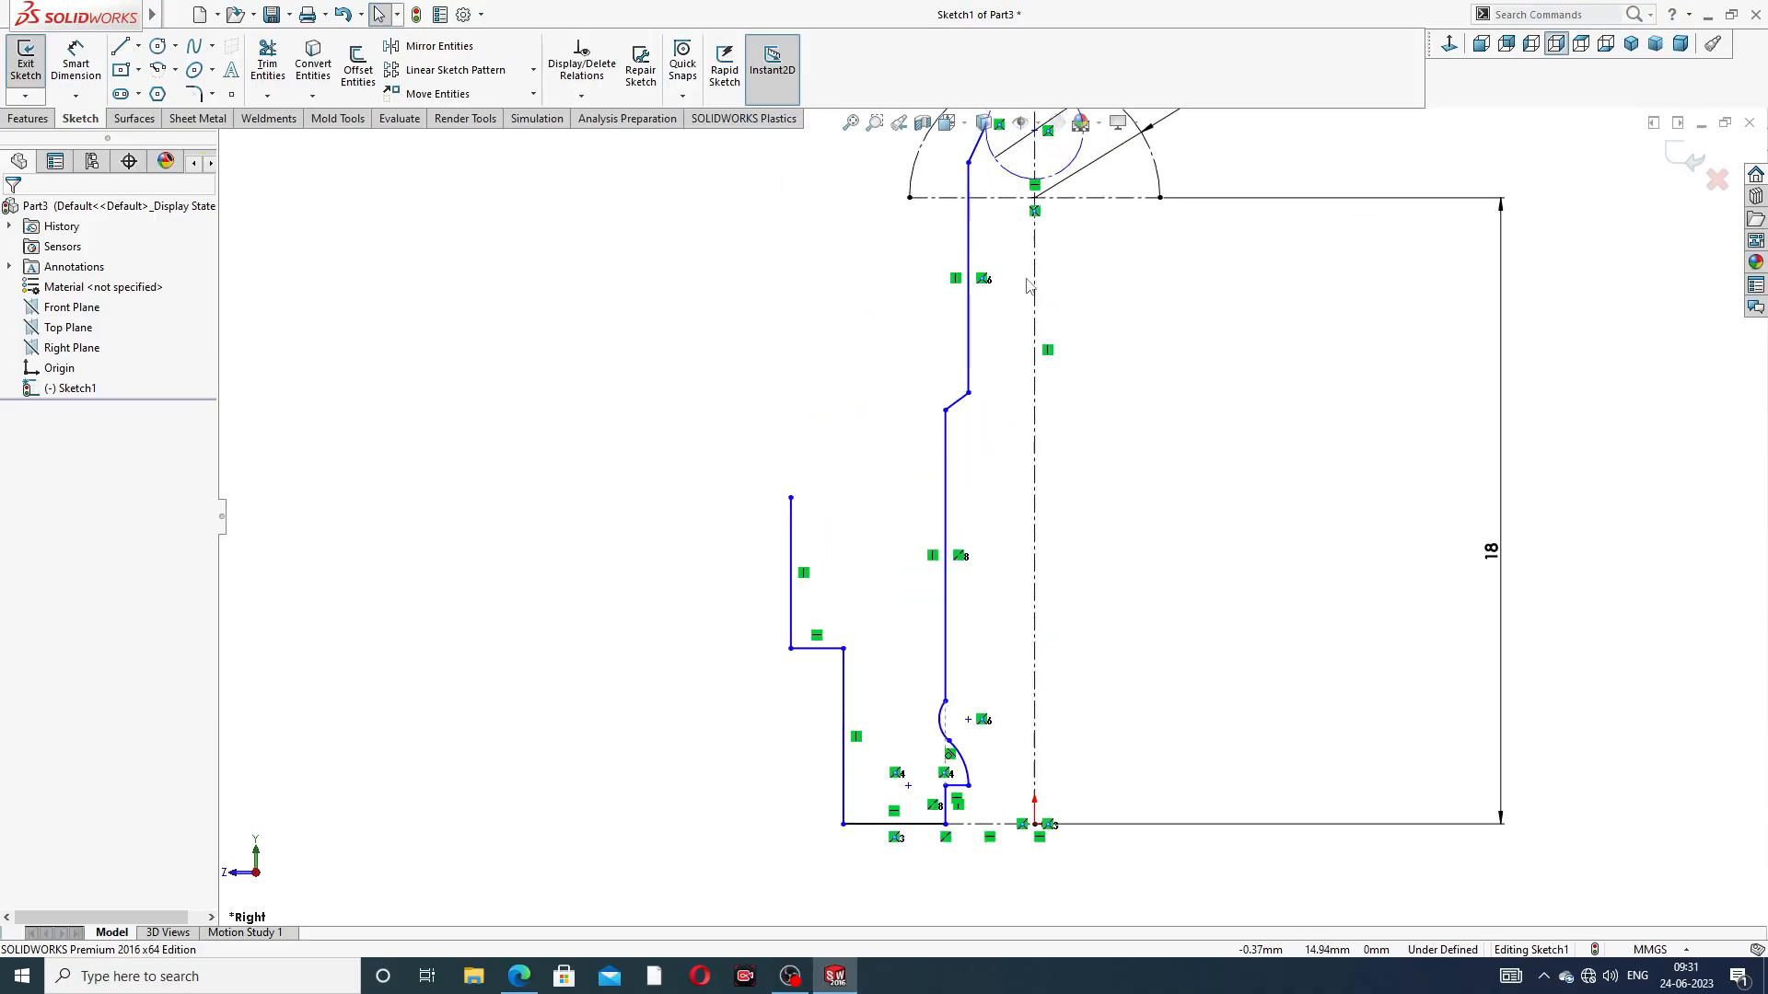
scroll(949, 217, up, 2)
scroll(961, 337, down, 2)
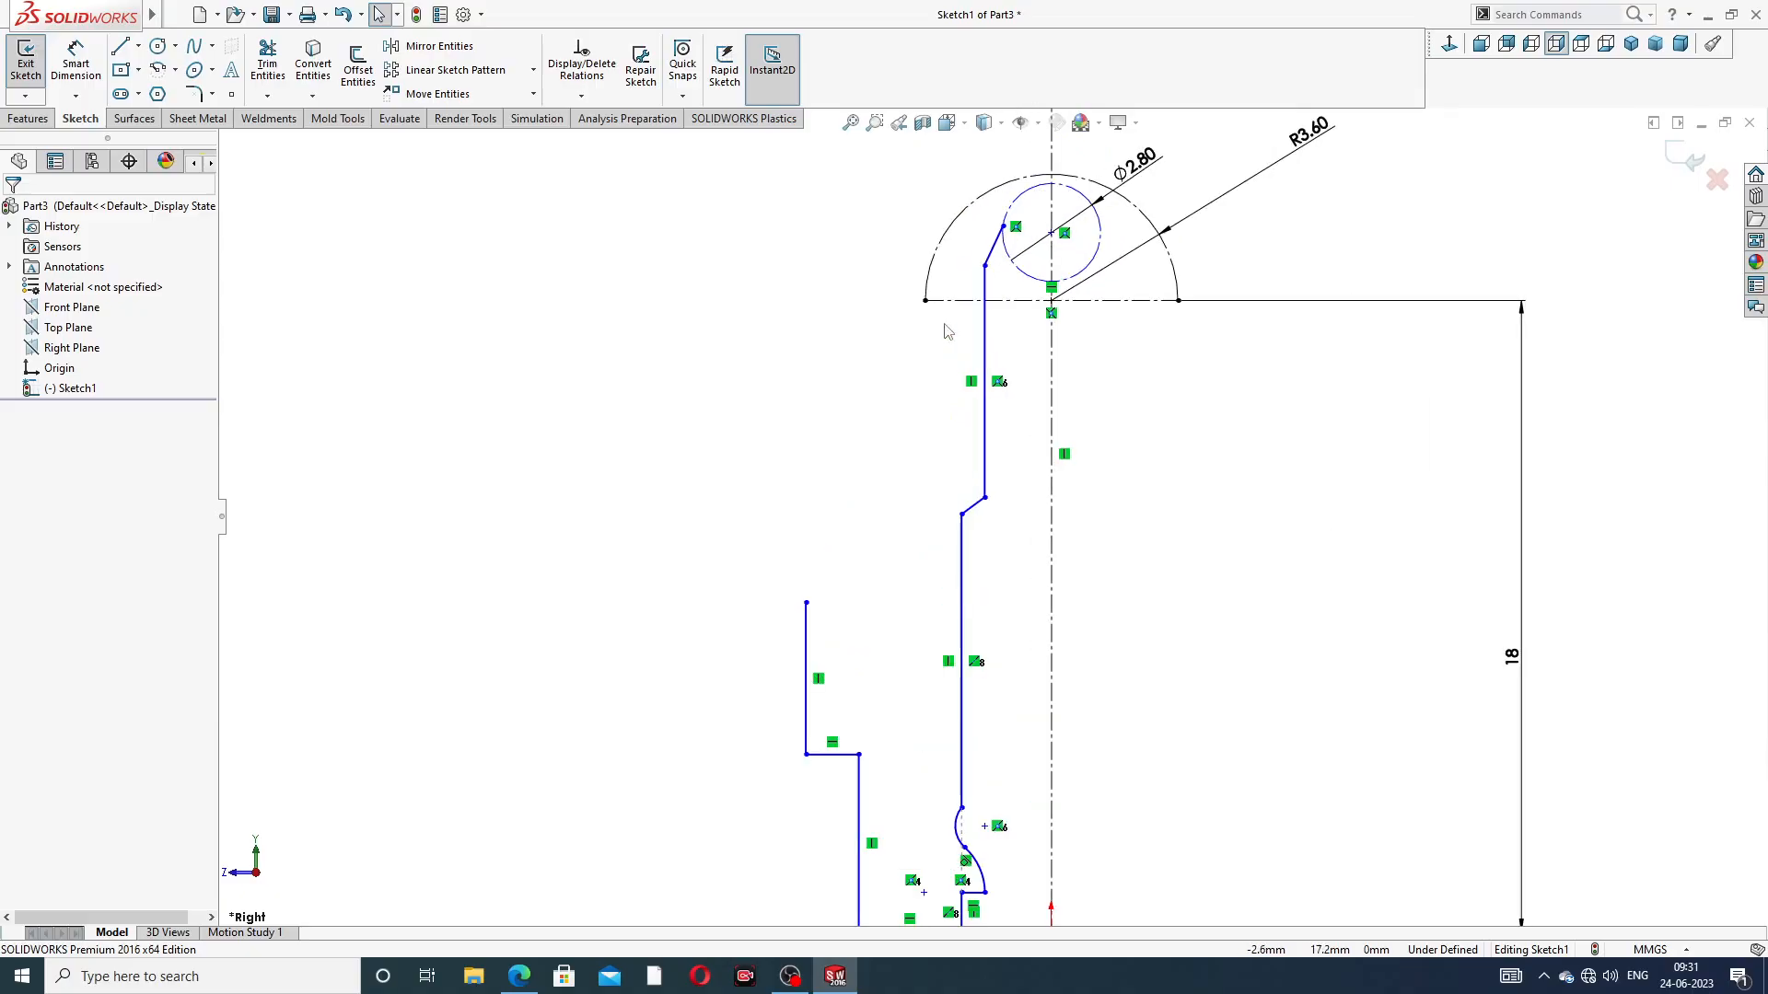
click(120, 46)
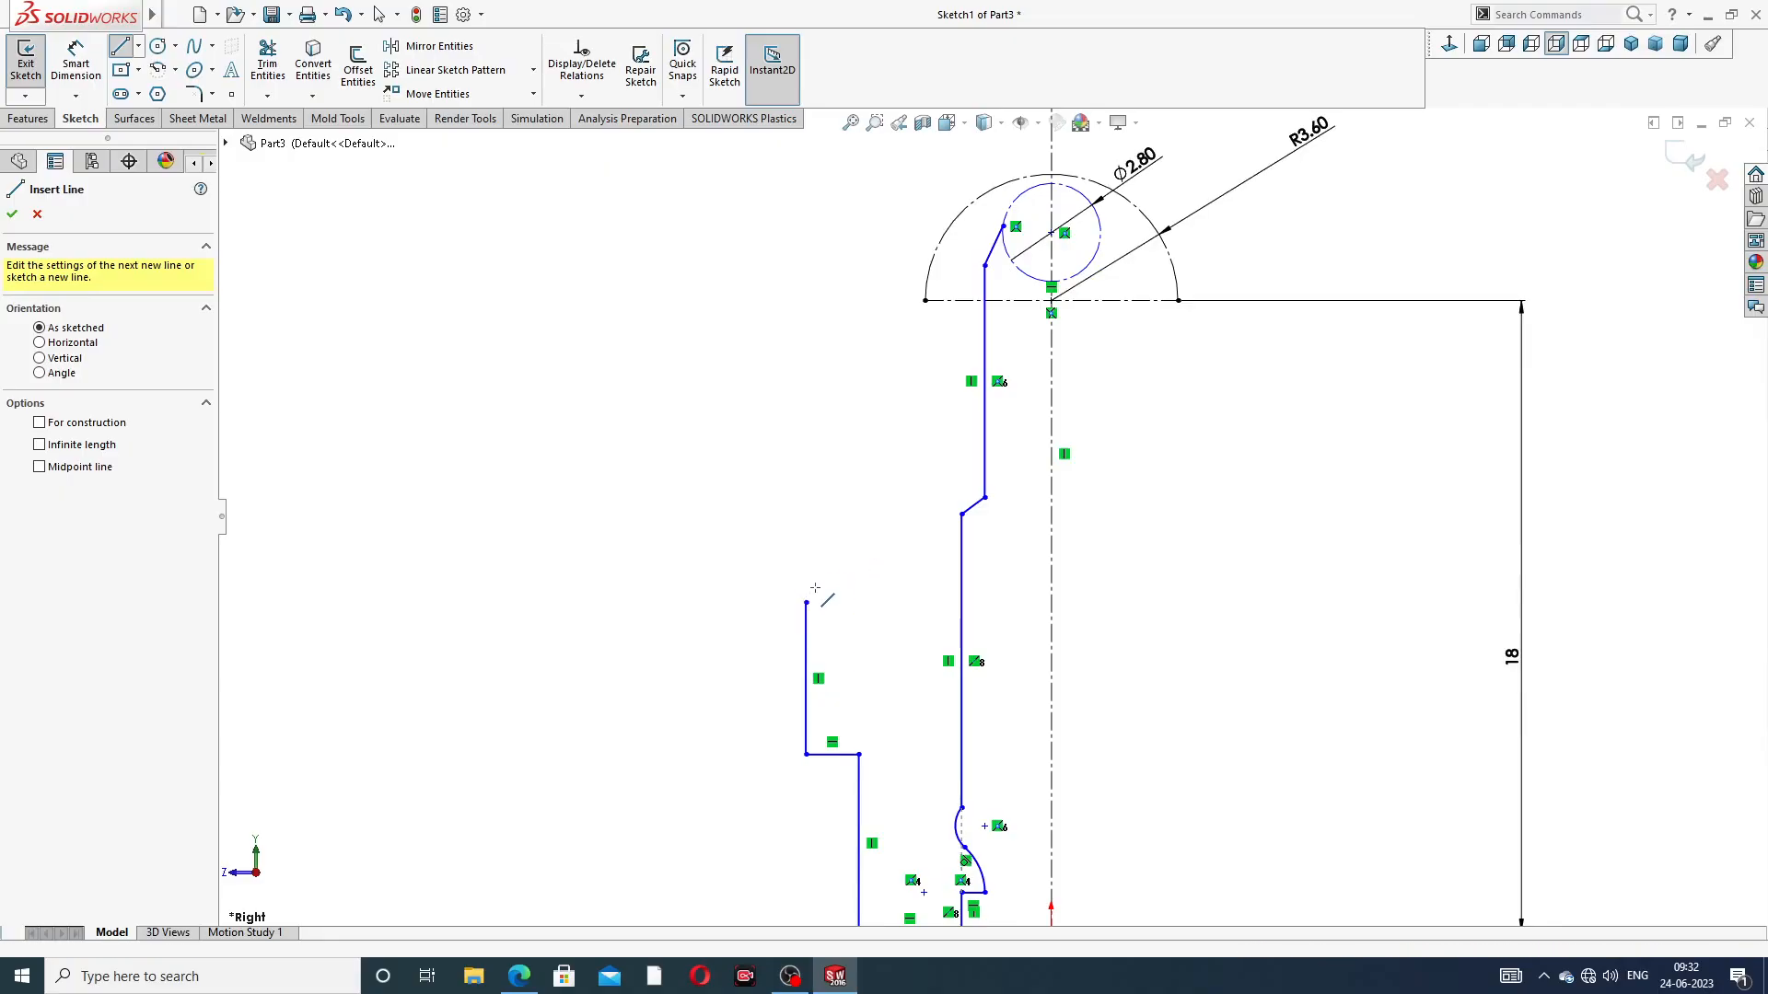
click(806, 603)
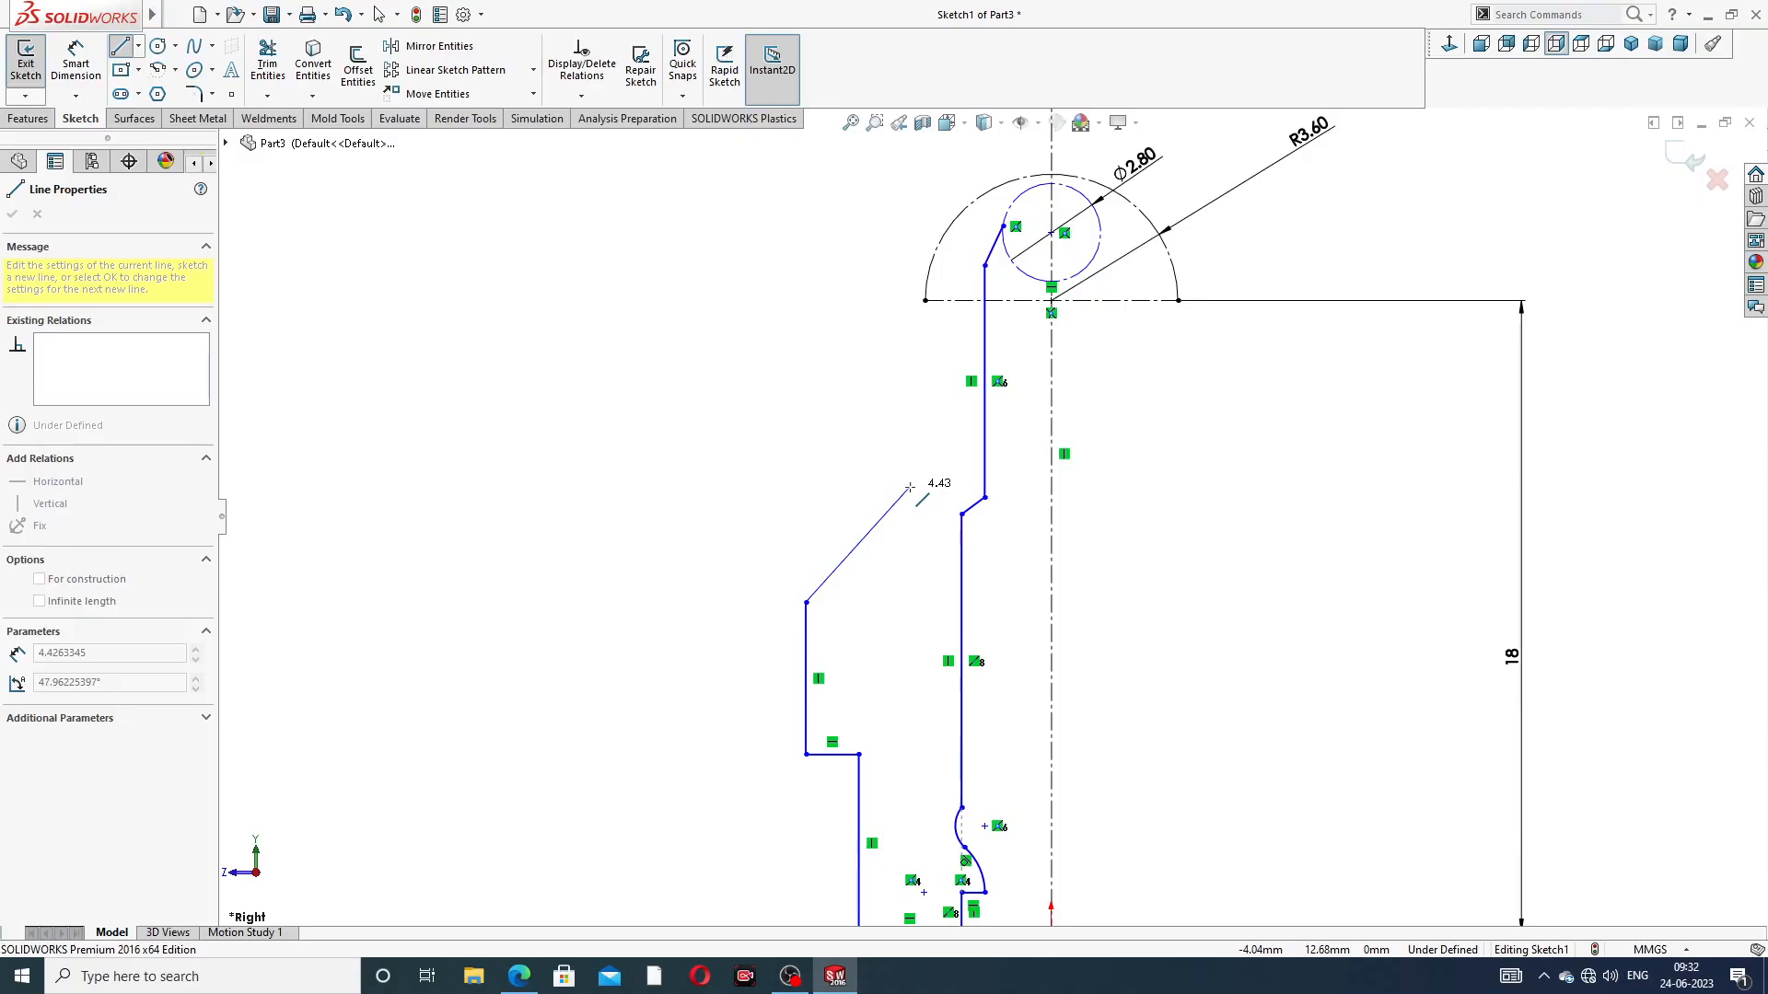
click(910, 486)
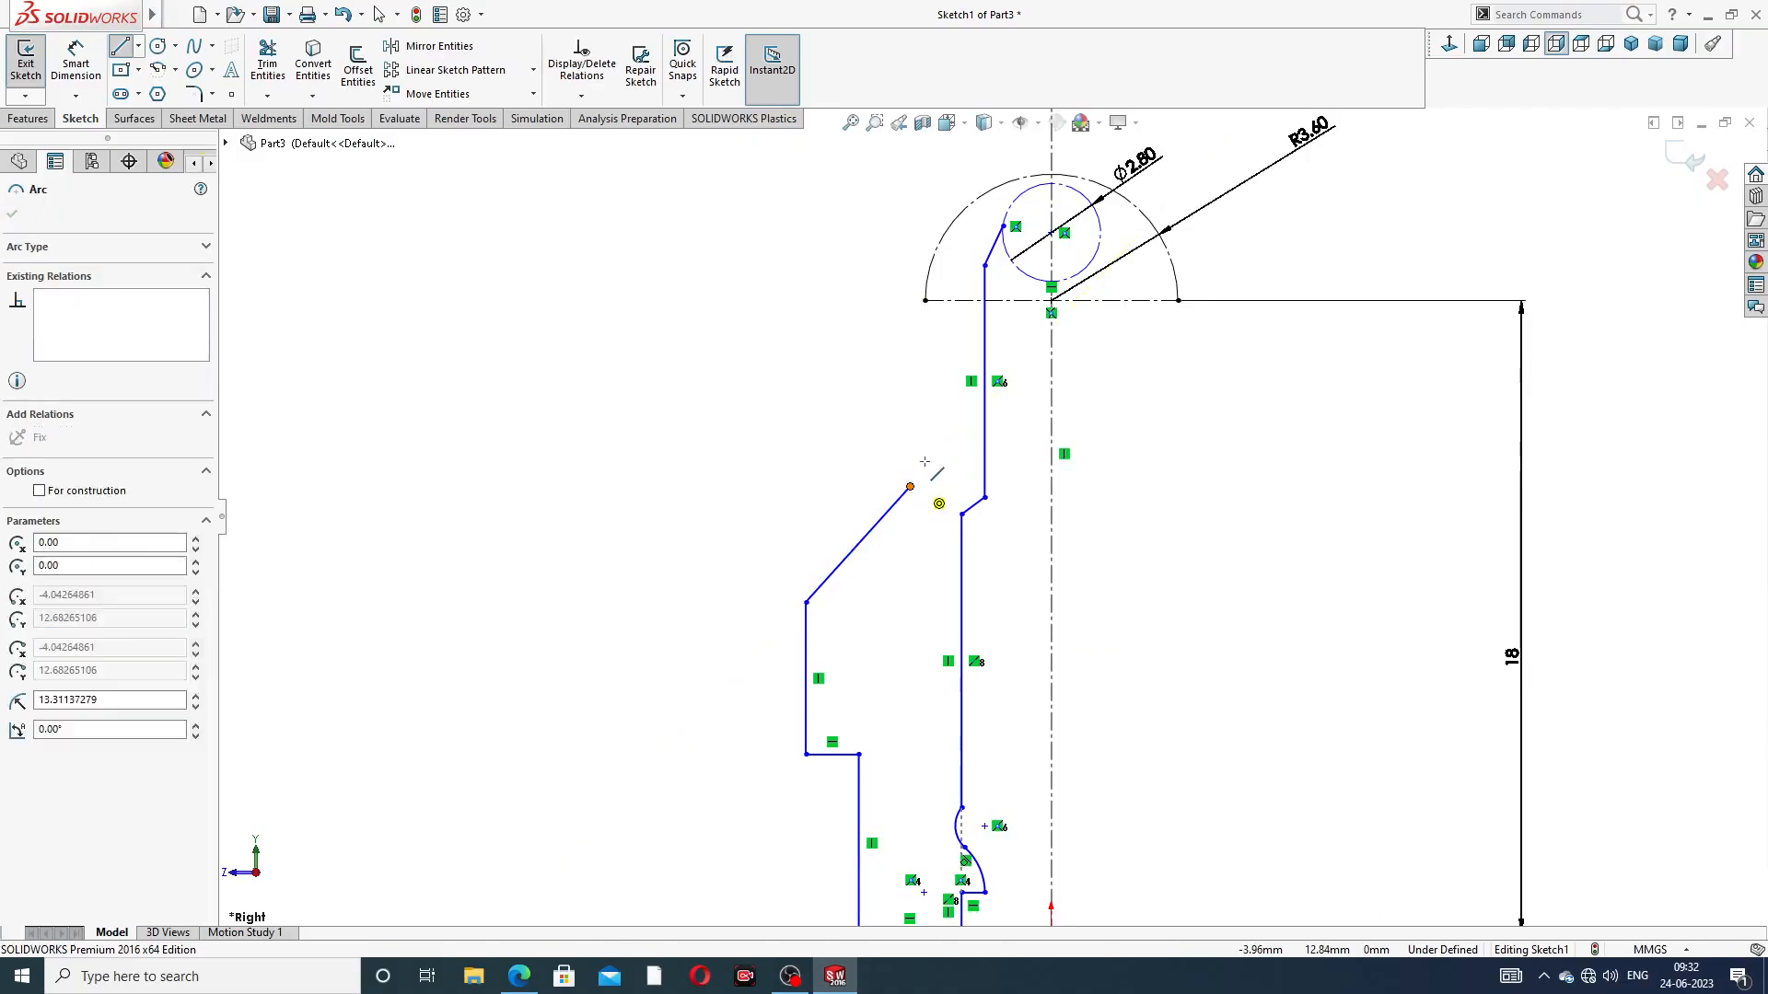
Draw a tangent arc of about 4 mm radius from the slanted outer line, then a line to the near end of the construction semicircle
click(943, 366)
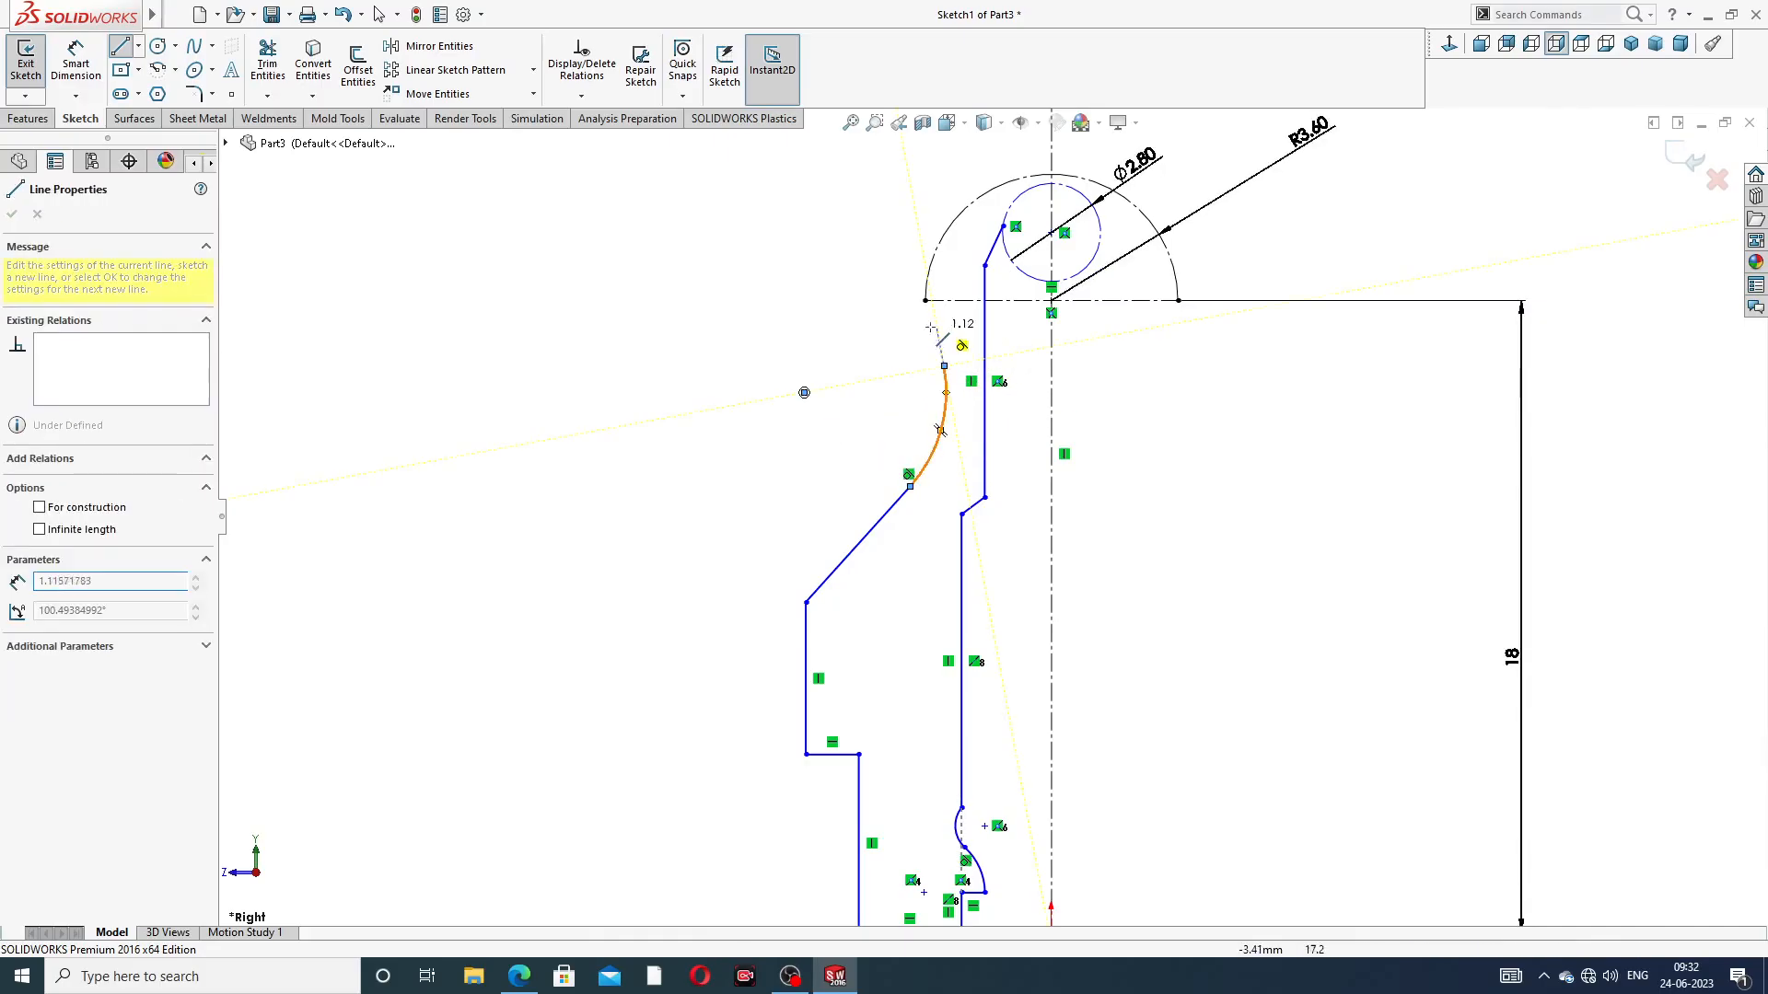
click(925, 301)
right_click(1154, 365)
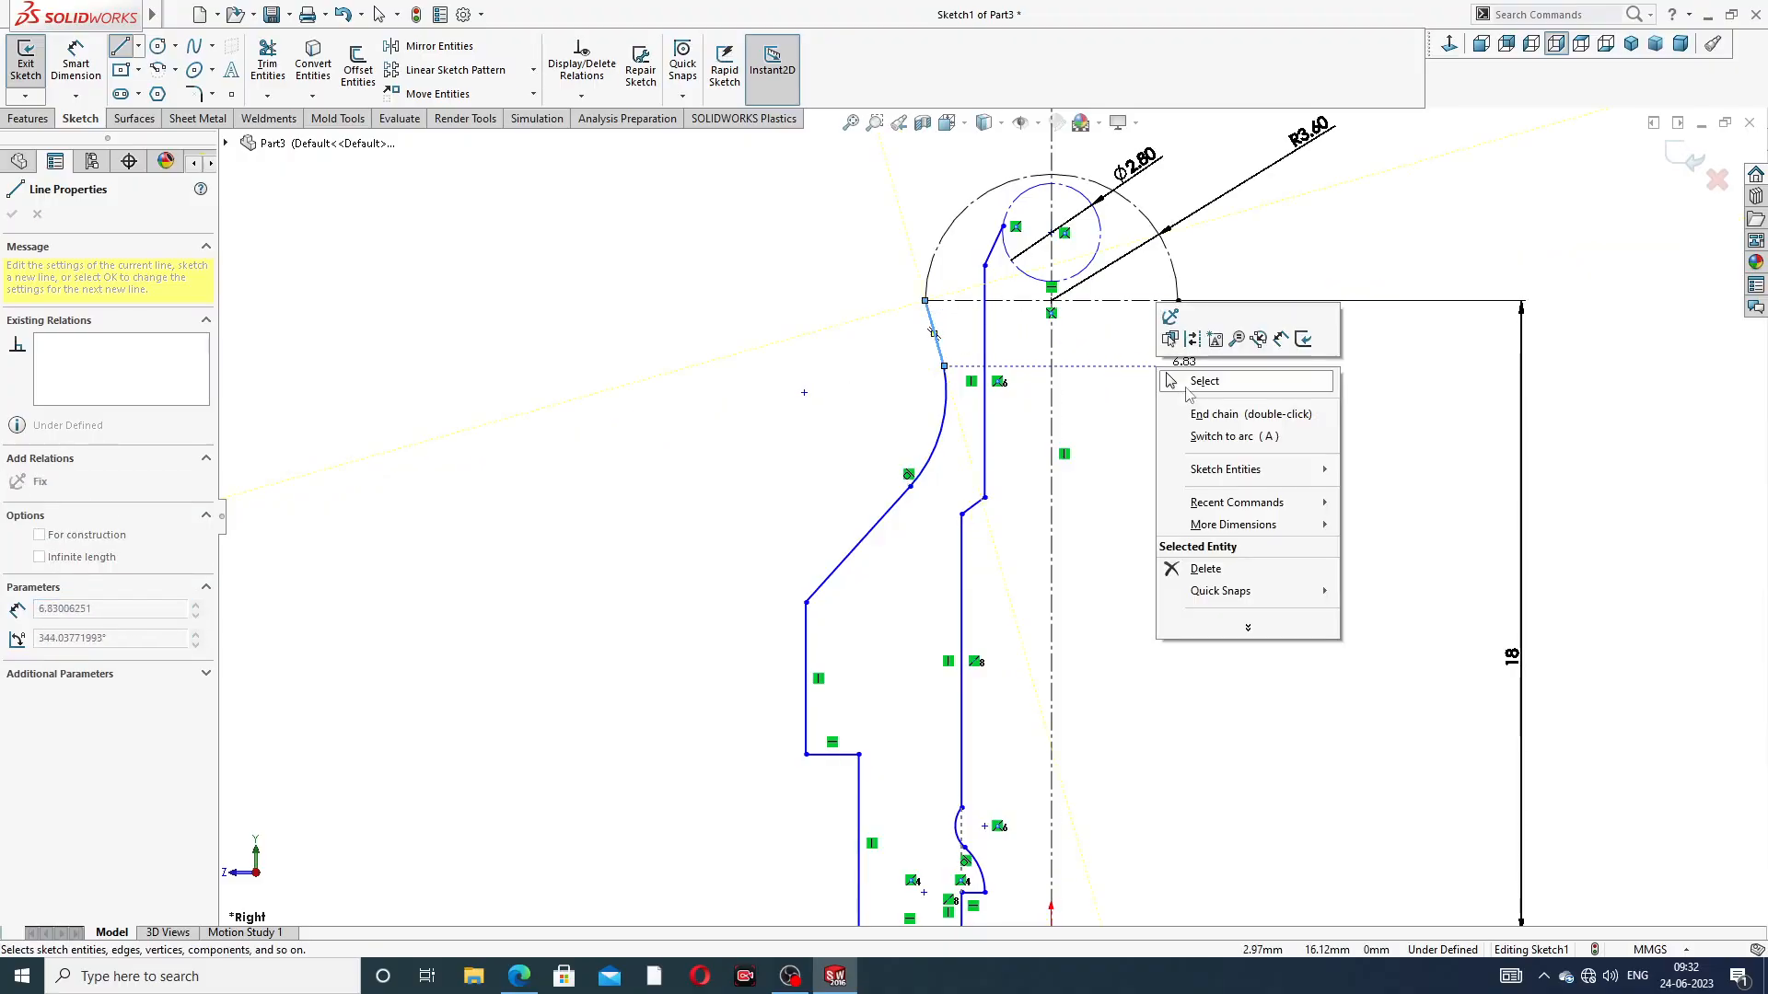
click(1188, 383)
Close the profile's top with a horizontal line about 1.52 mm long to the construction semicircle and a slanted line to the semicircle's end
scroll(948, 307, down, 1)
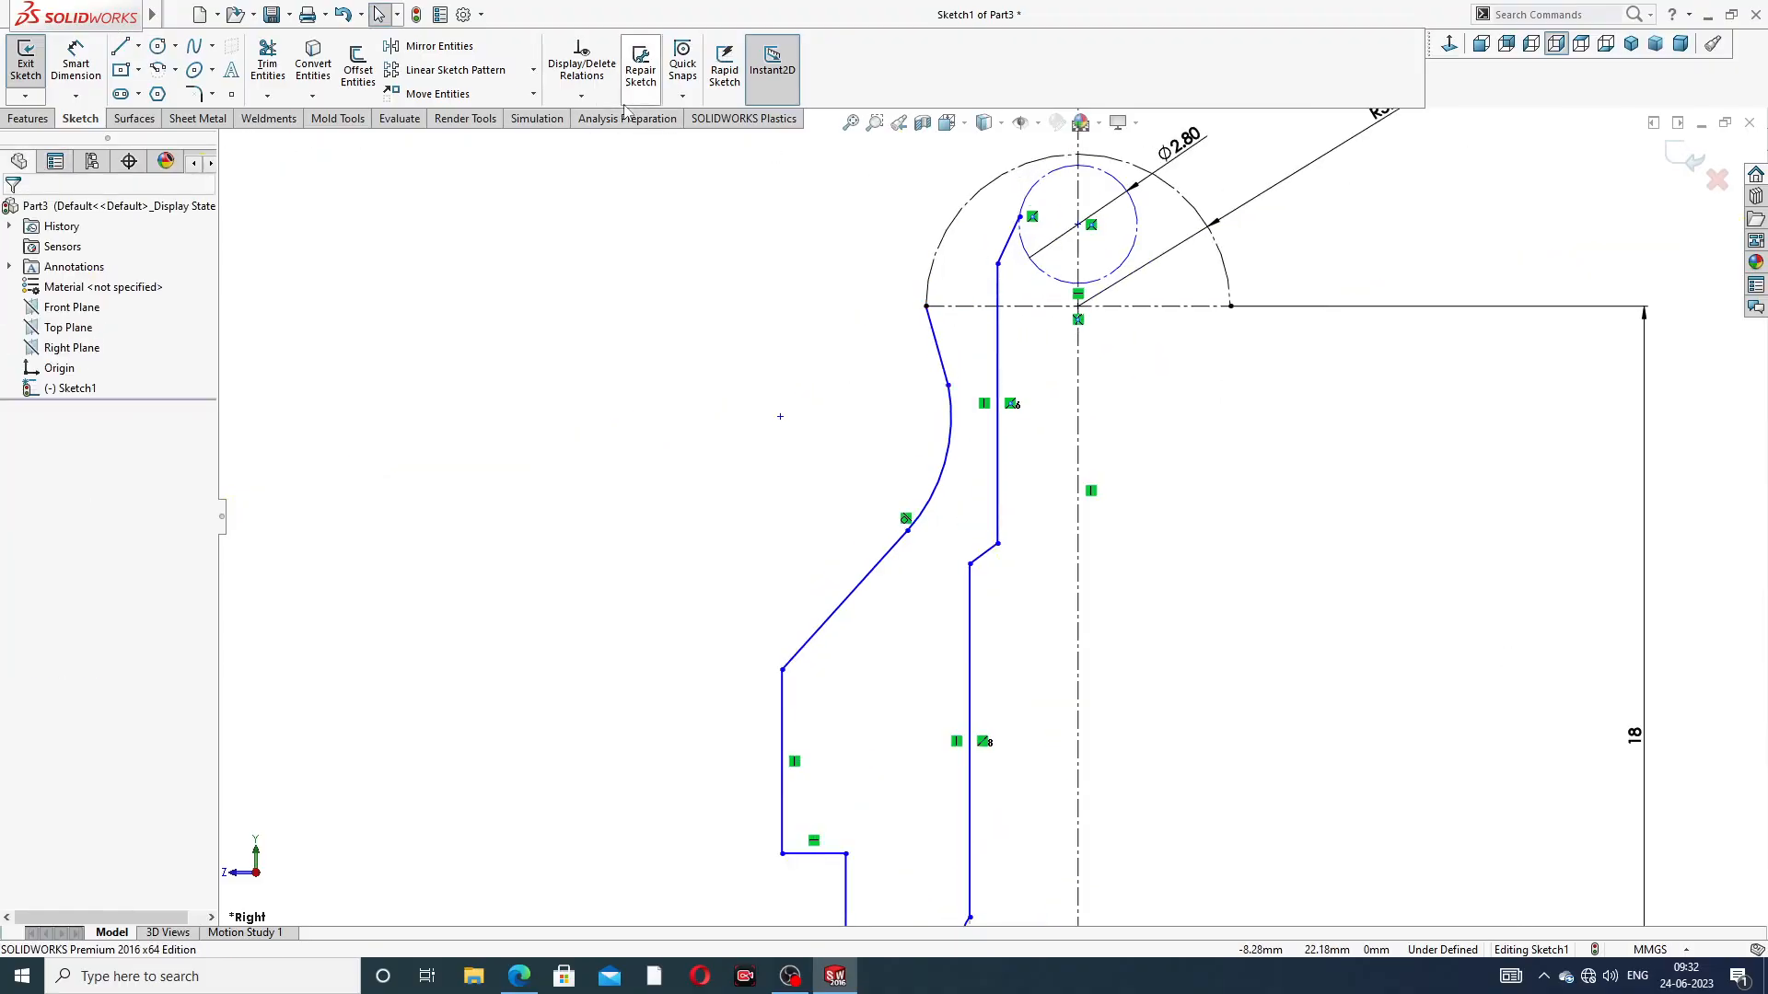
click(120, 47)
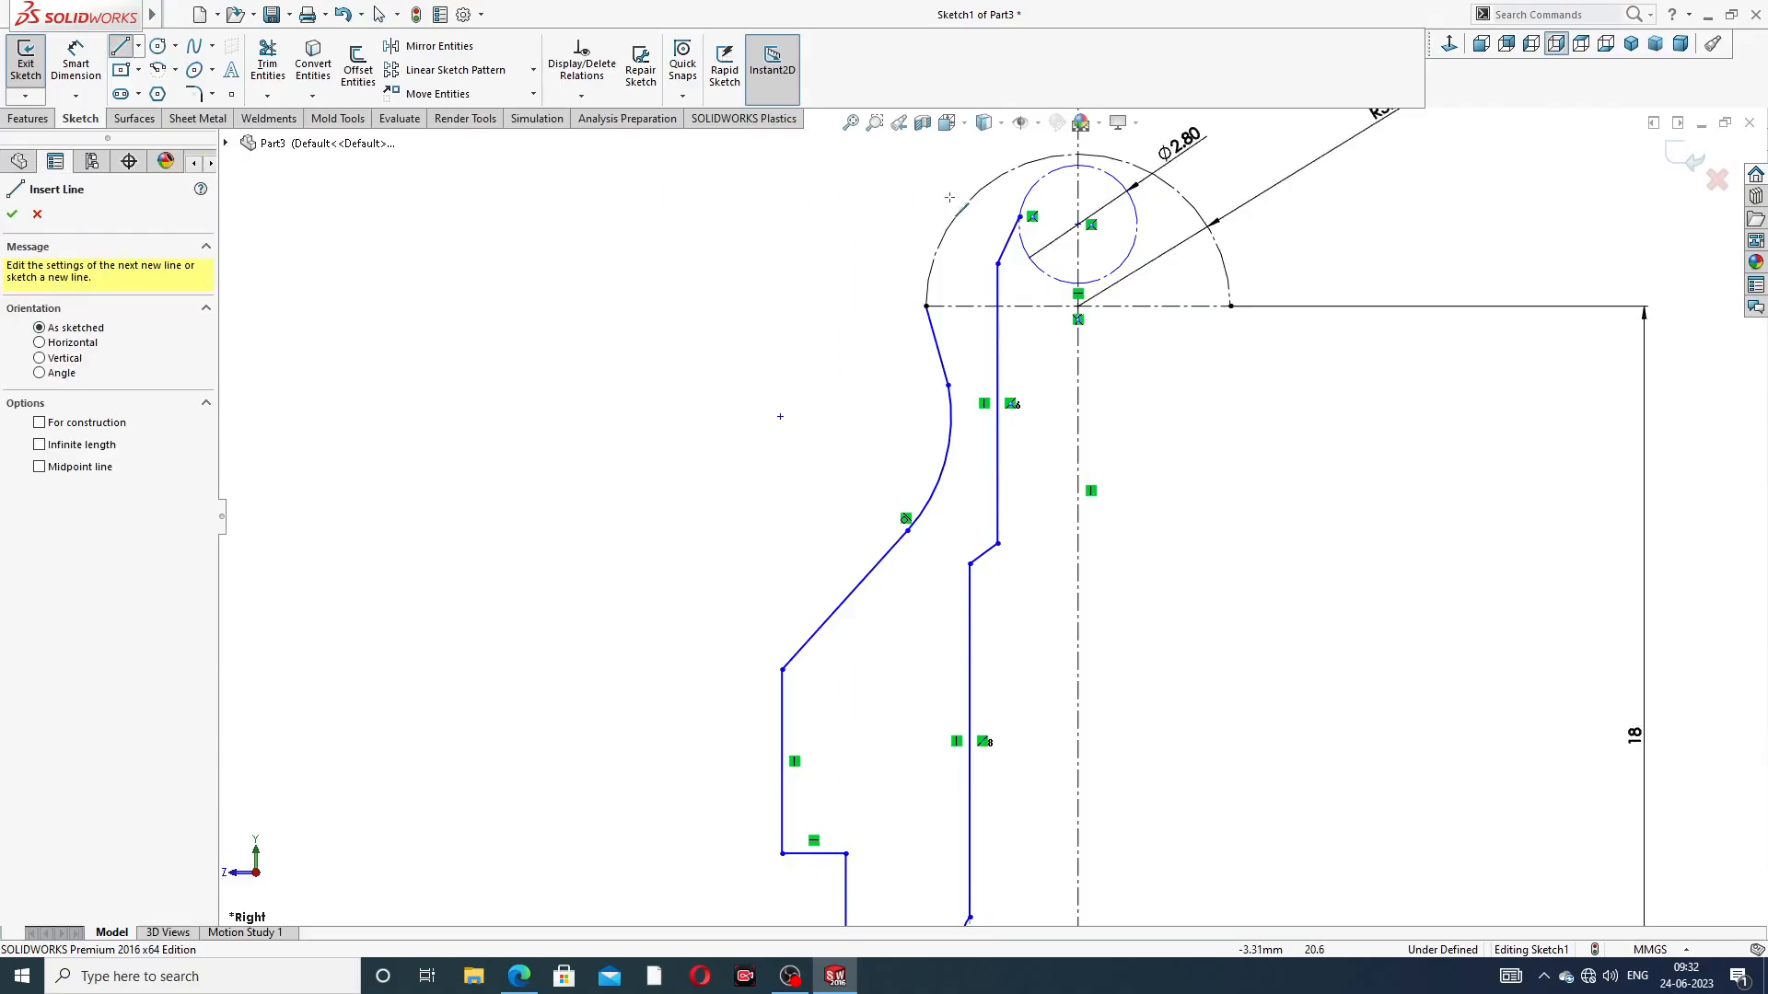
click(1019, 216)
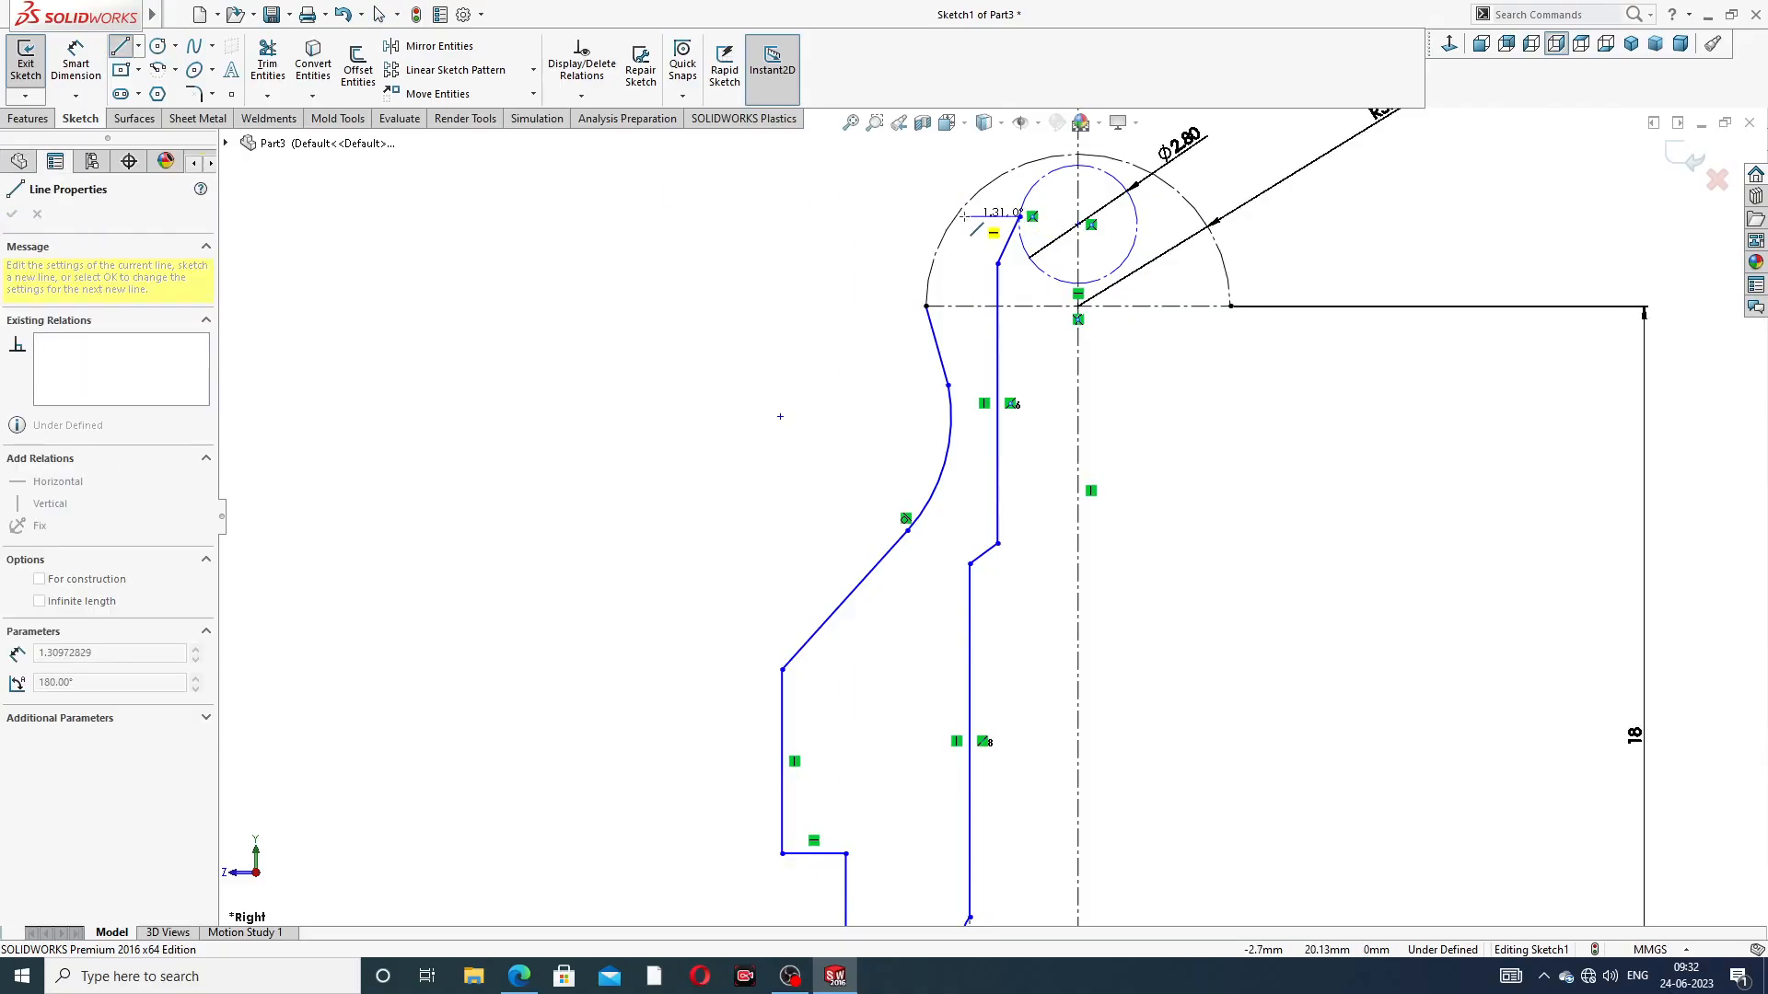
scroll(955, 214, down, 5)
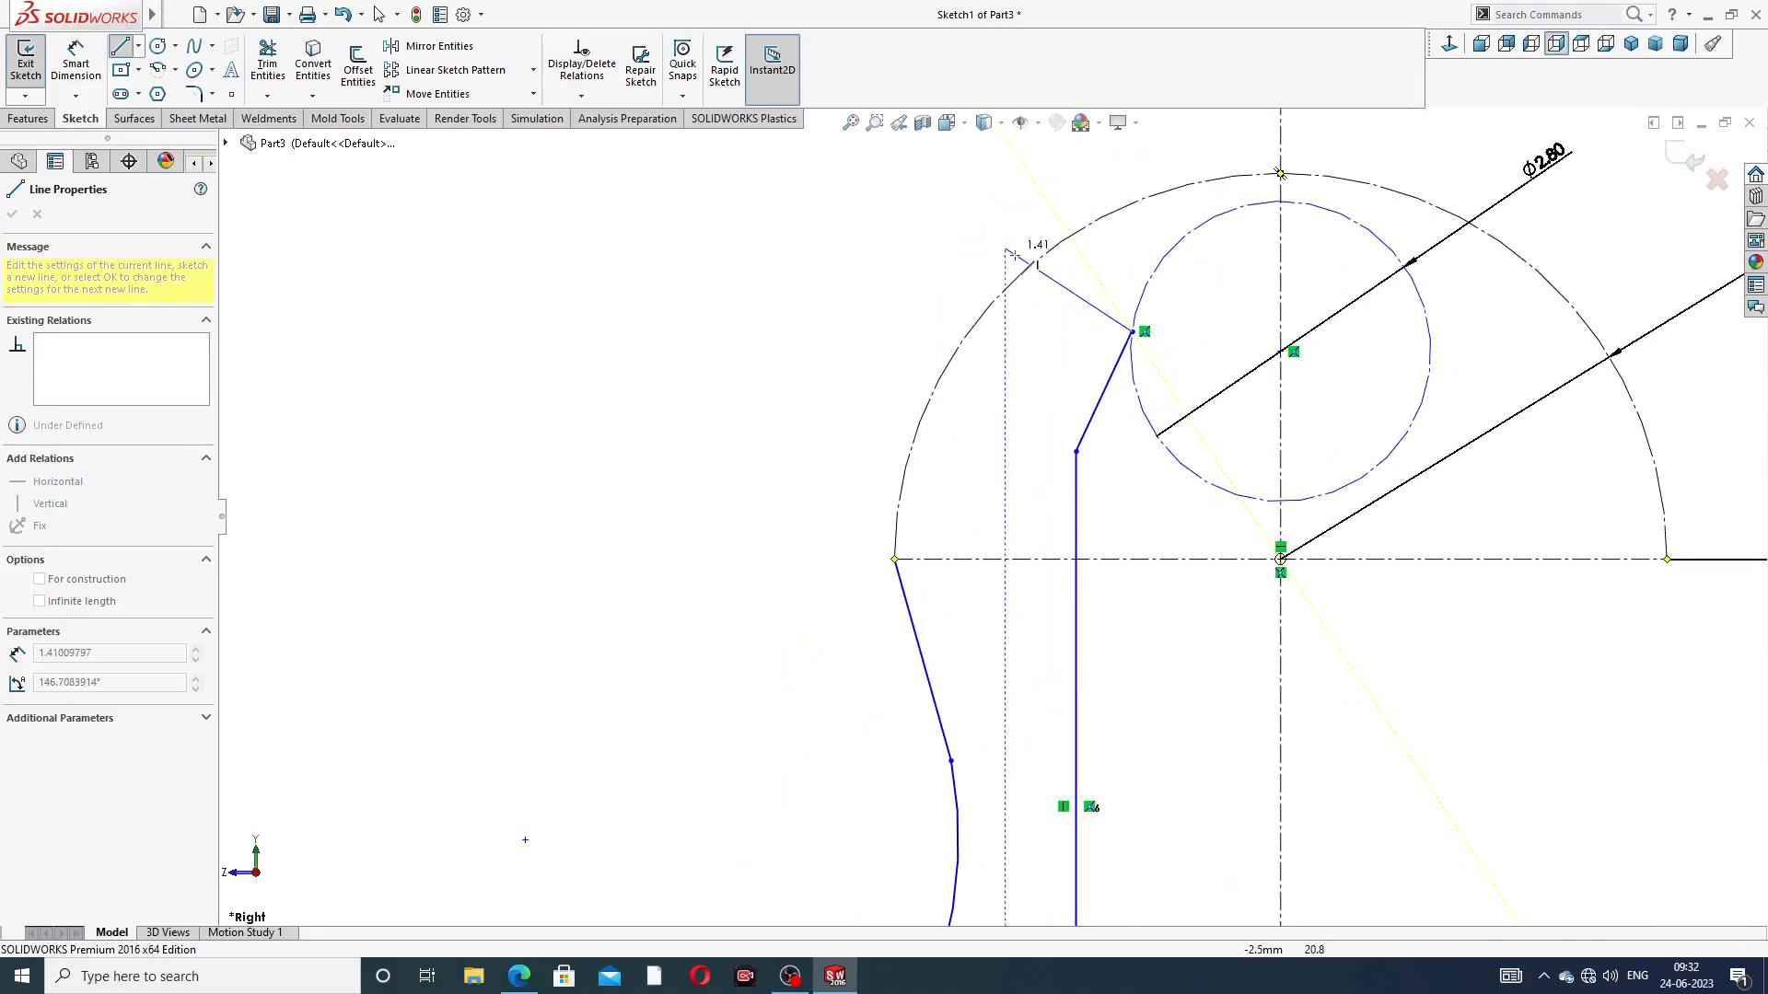
click(969, 331)
click(895, 559)
right_click(1010, 473)
click(1026, 485)
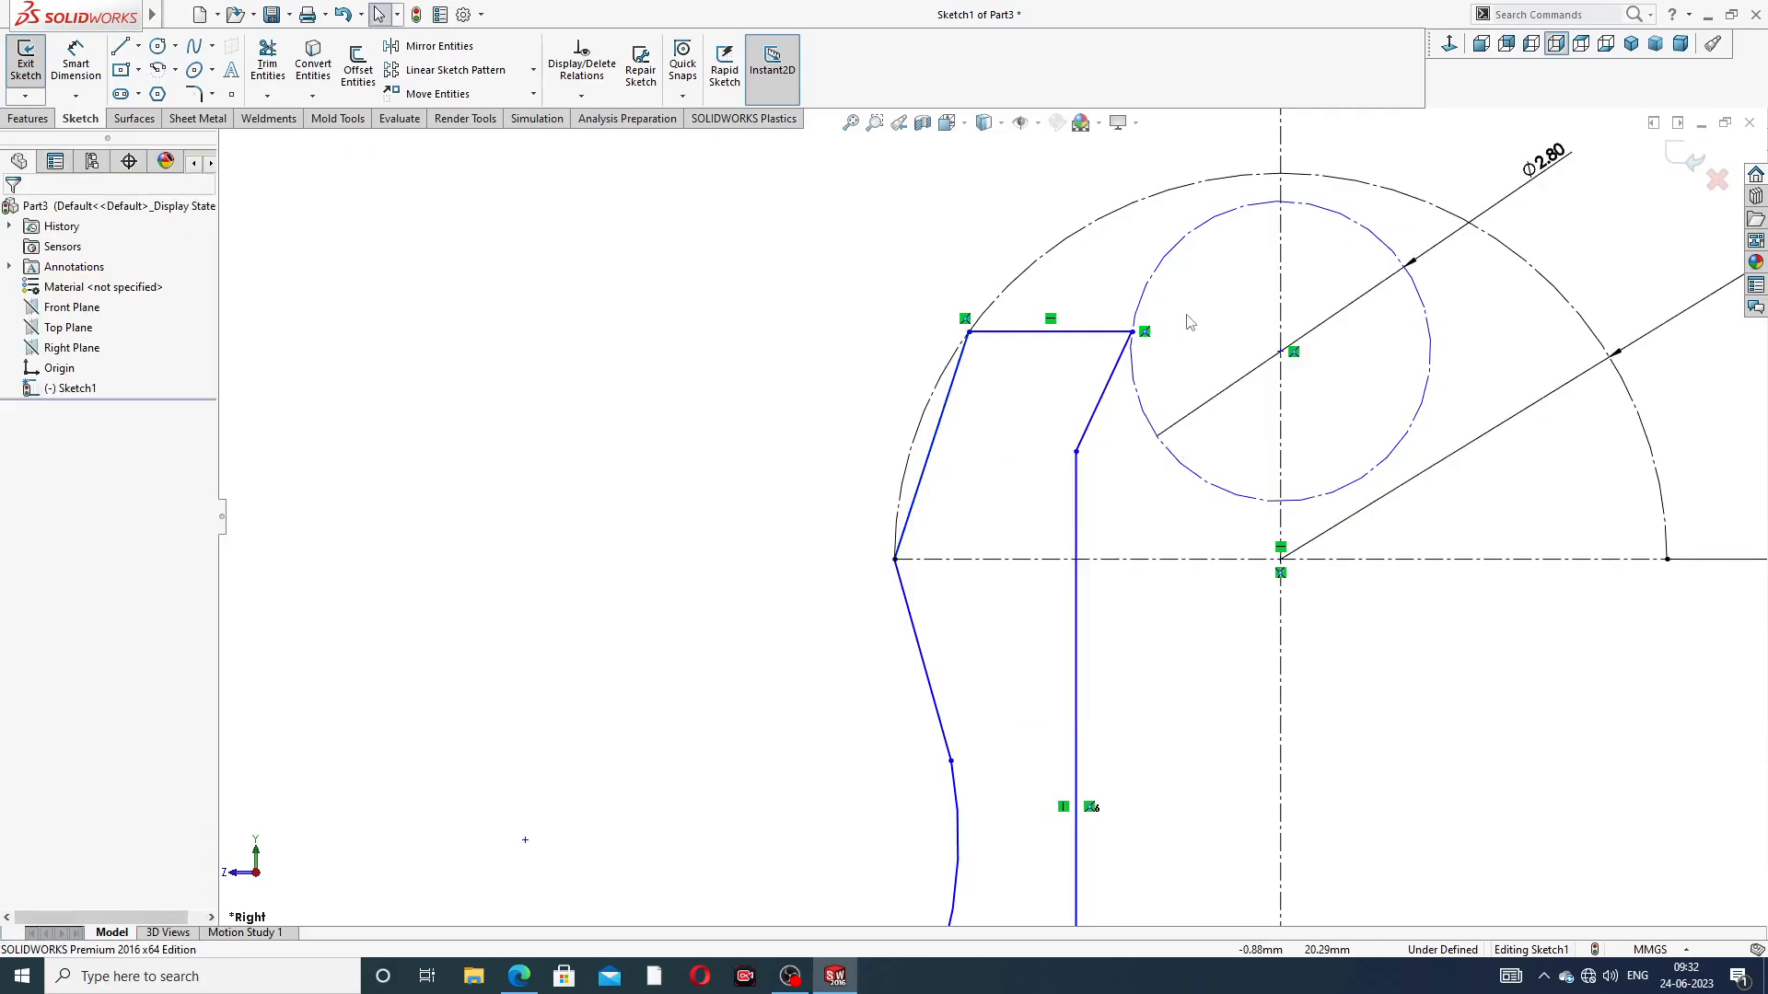
Dimension the inner top corner of the profile 1.2 mm from the vertical centerline
scroll(989, 512, up, 5)
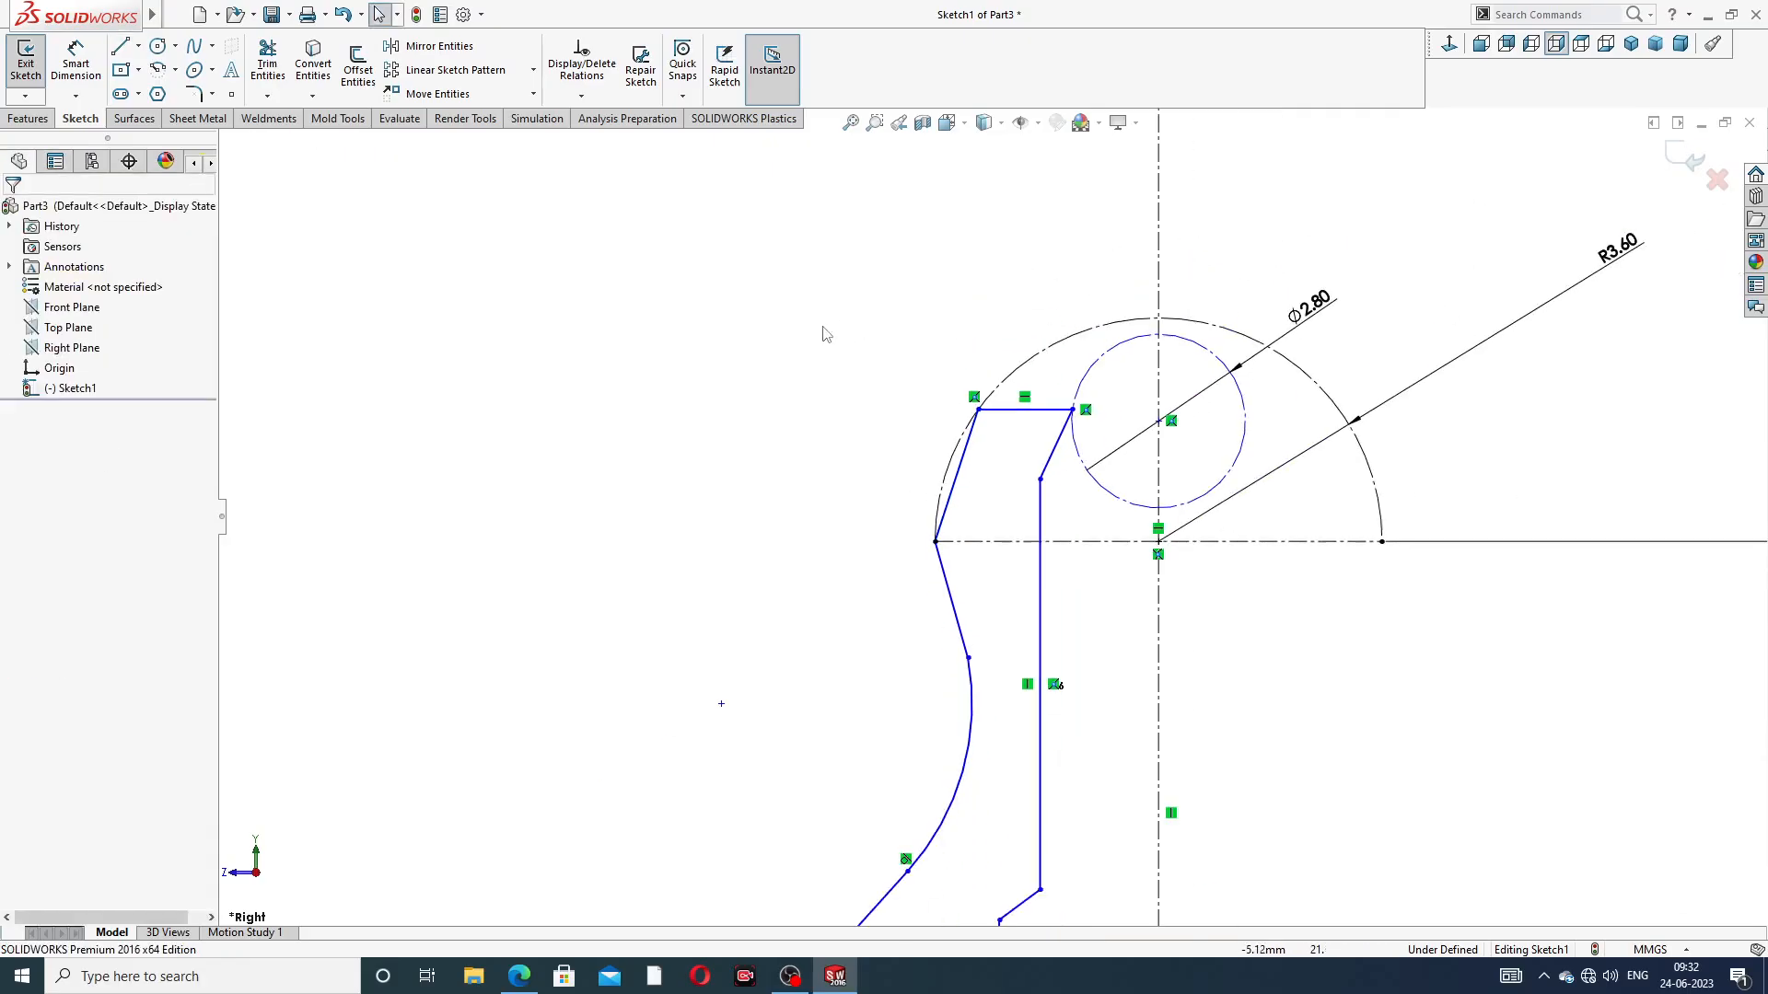
click(92, 71)
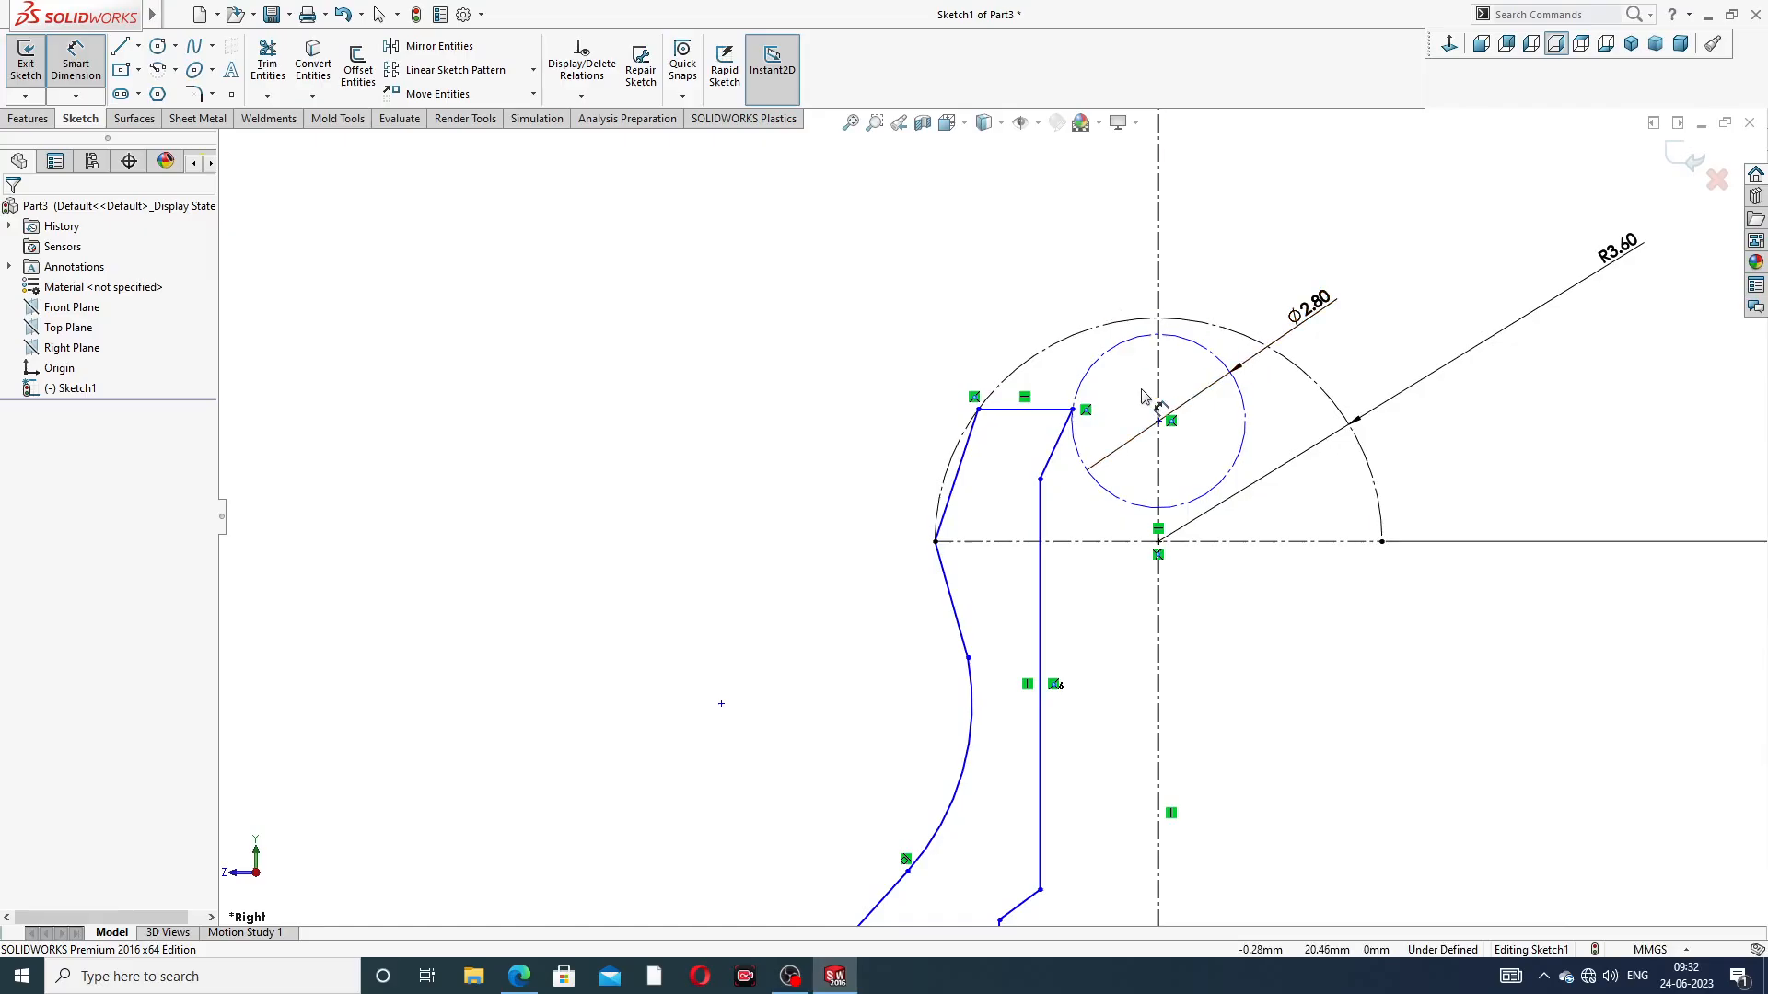
scroll(1151, 391, down, 2)
click(1026, 434)
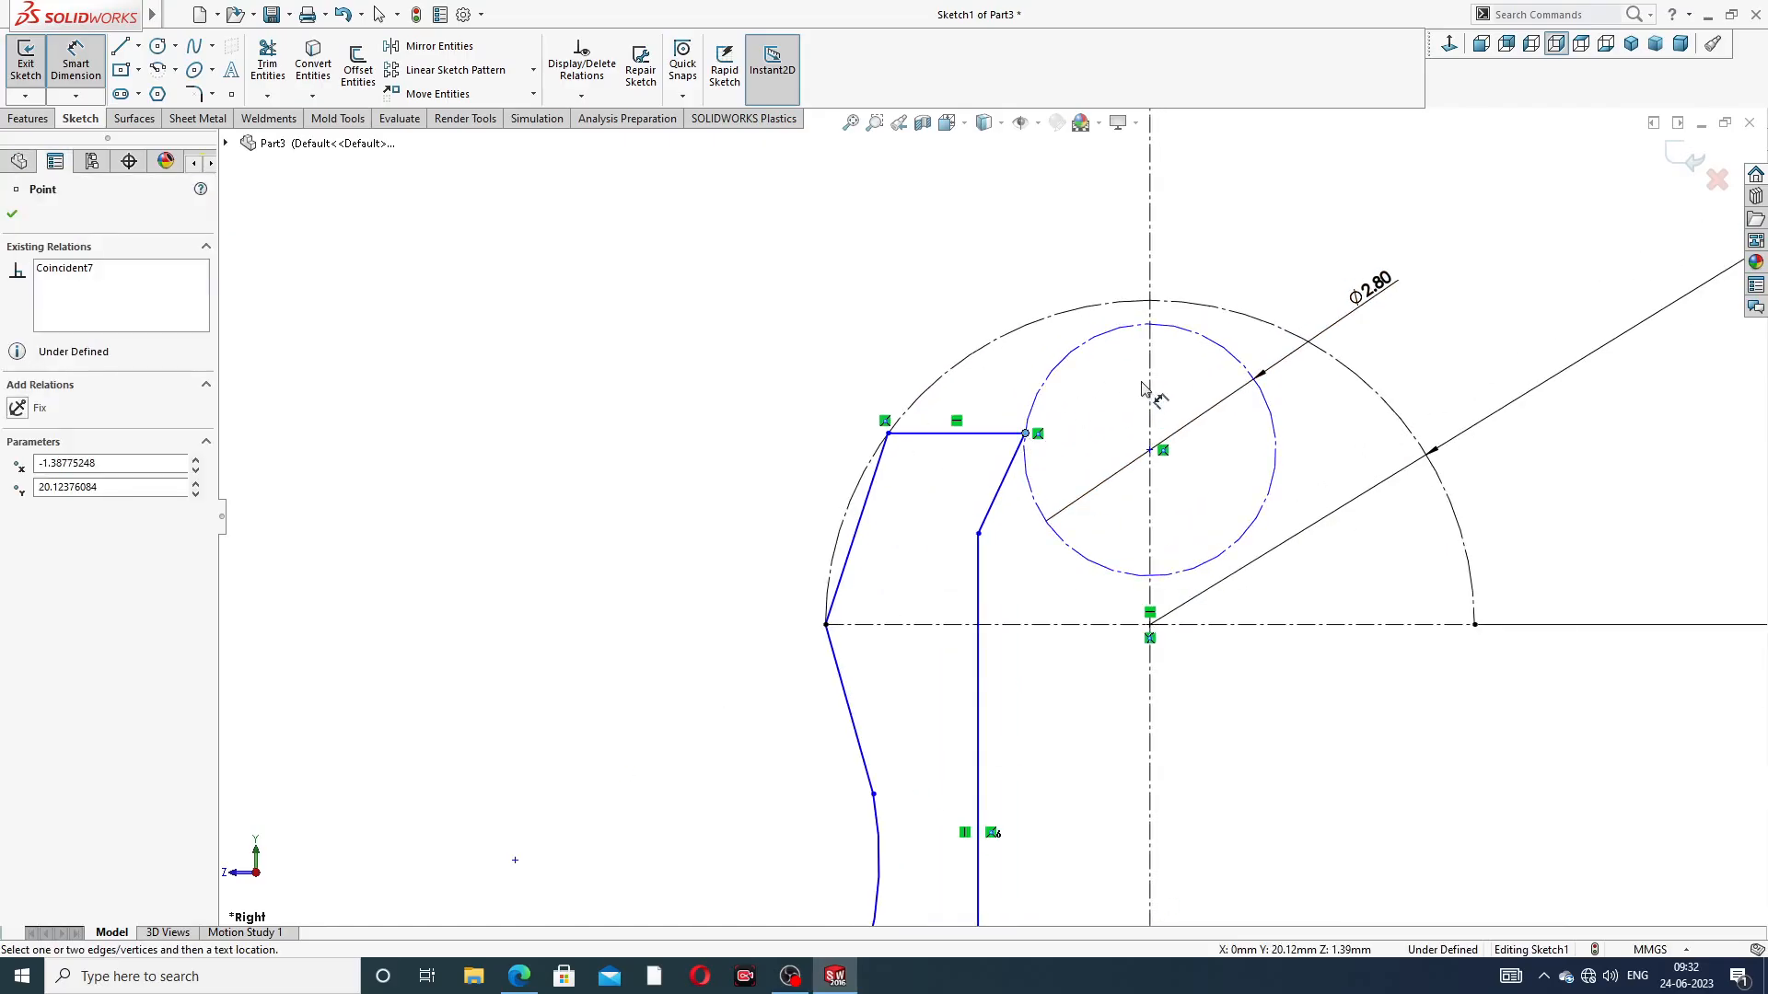
click(1150, 377)
click(1118, 276)
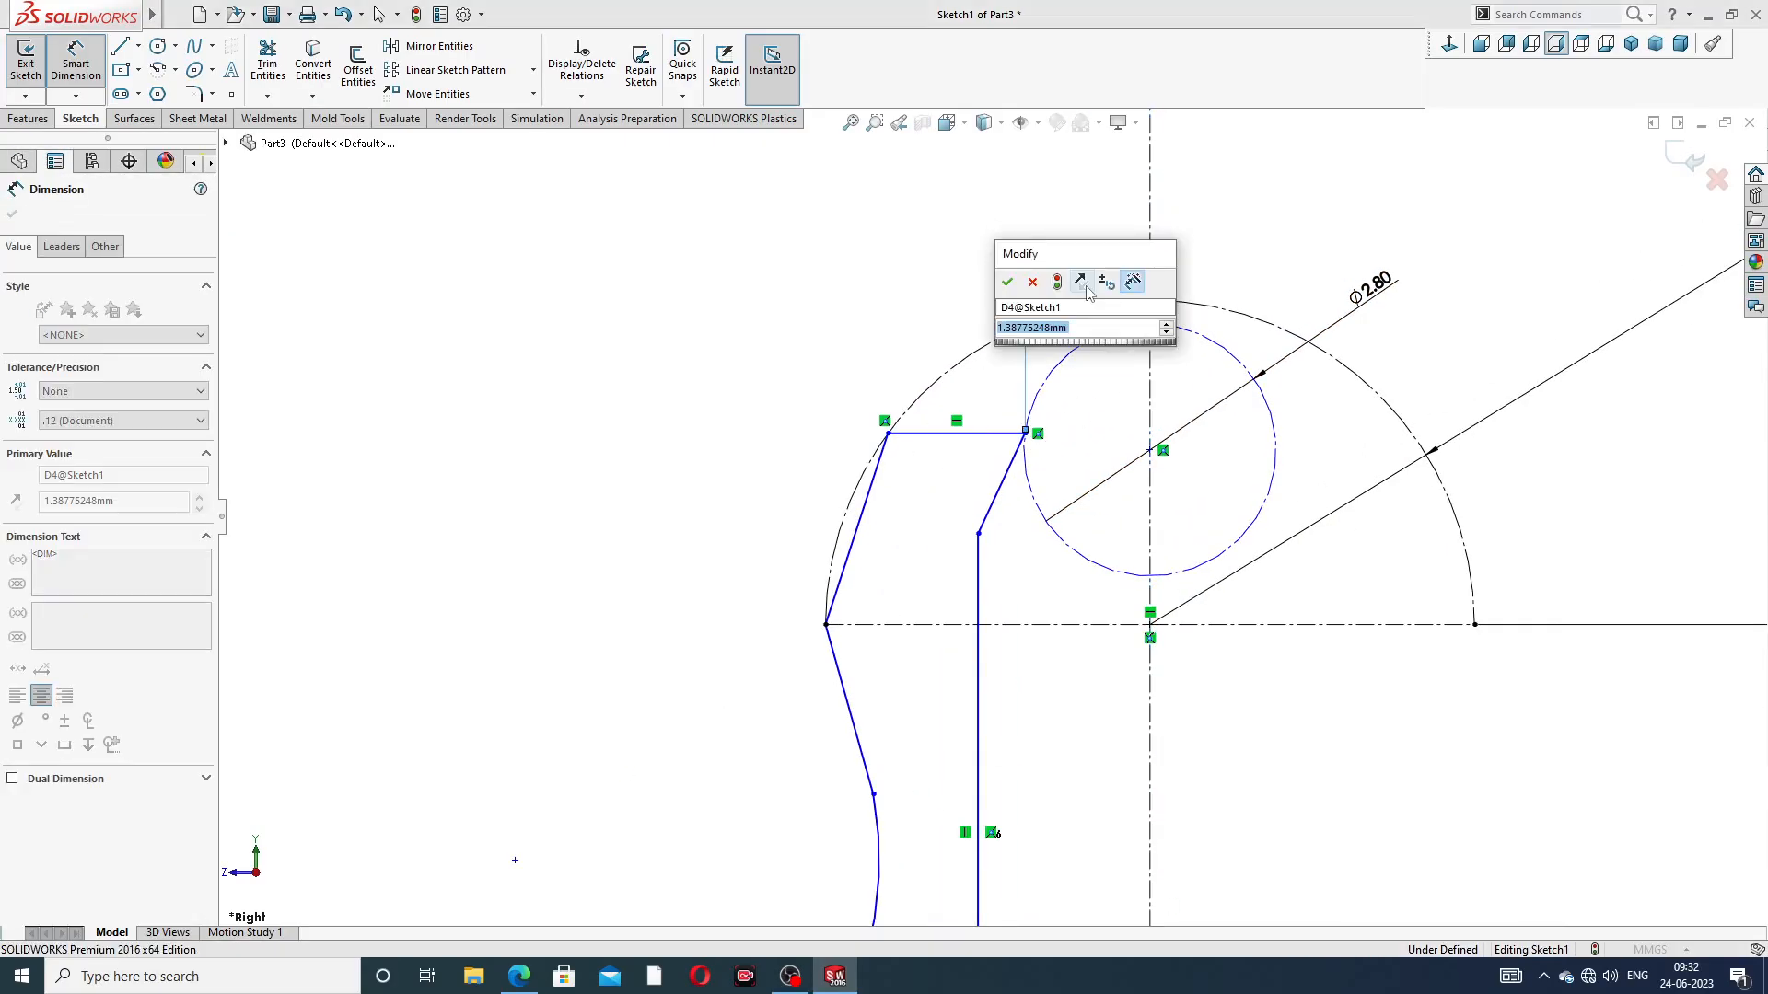
text(1.2)
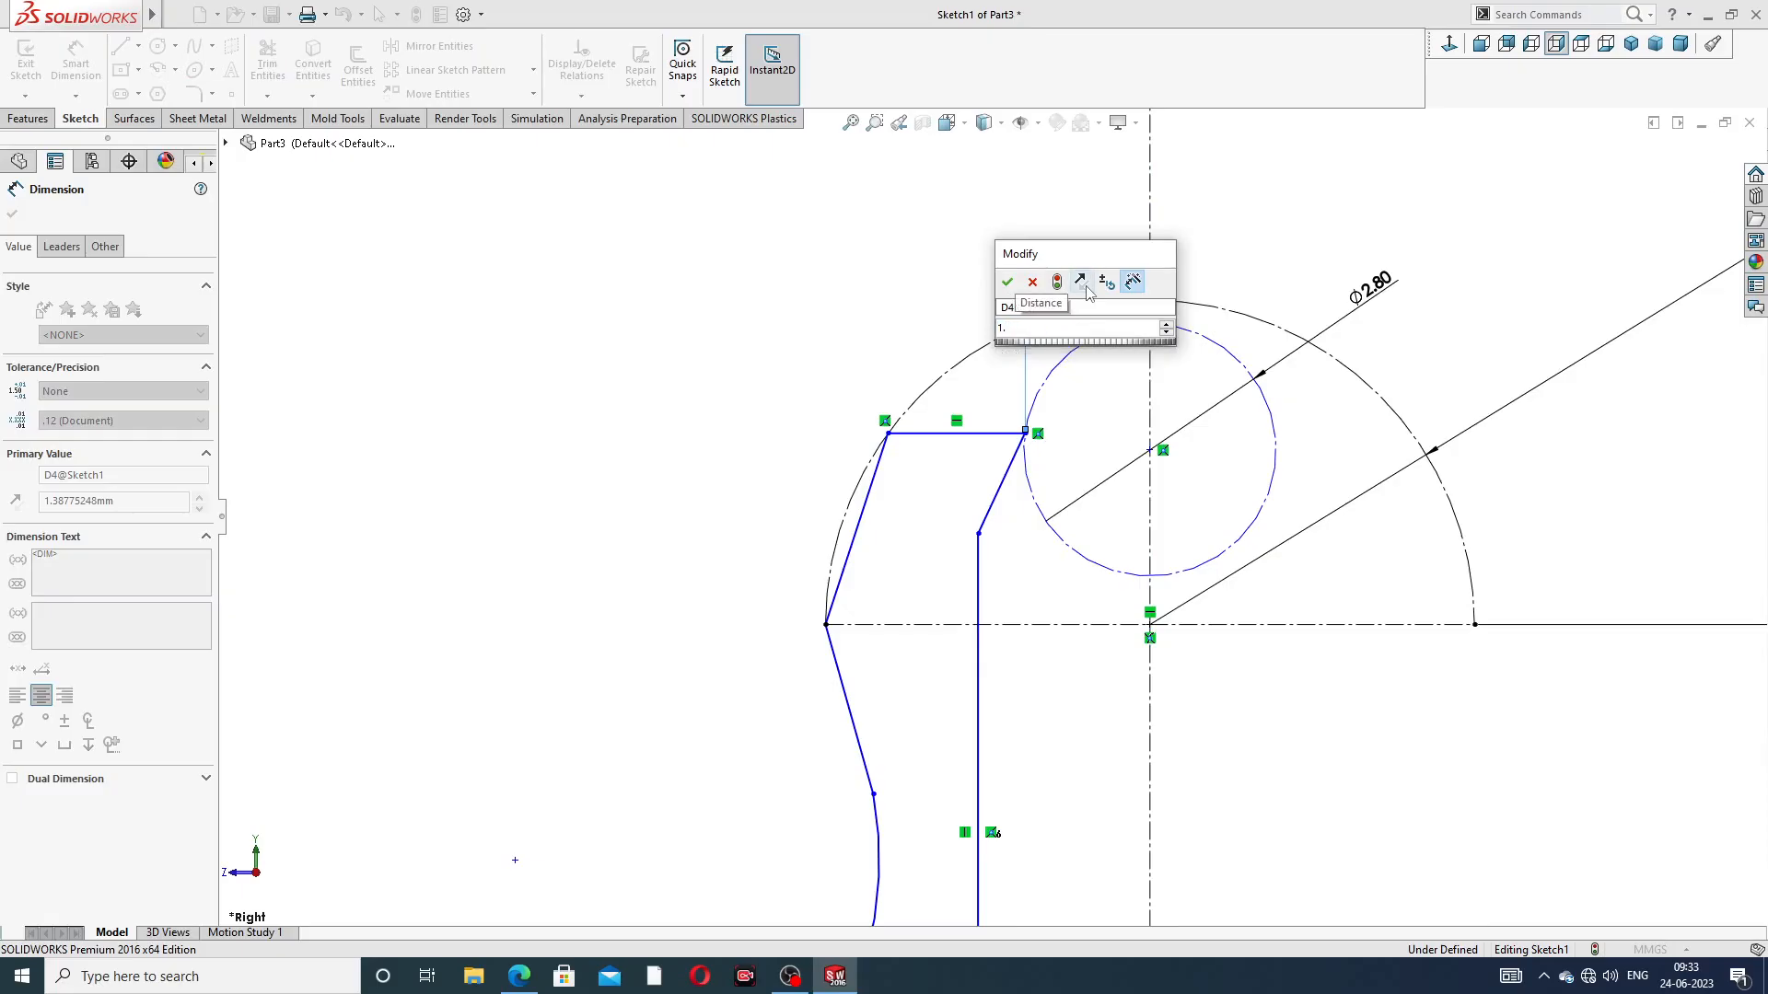
key(Return)
click(1301, 238)
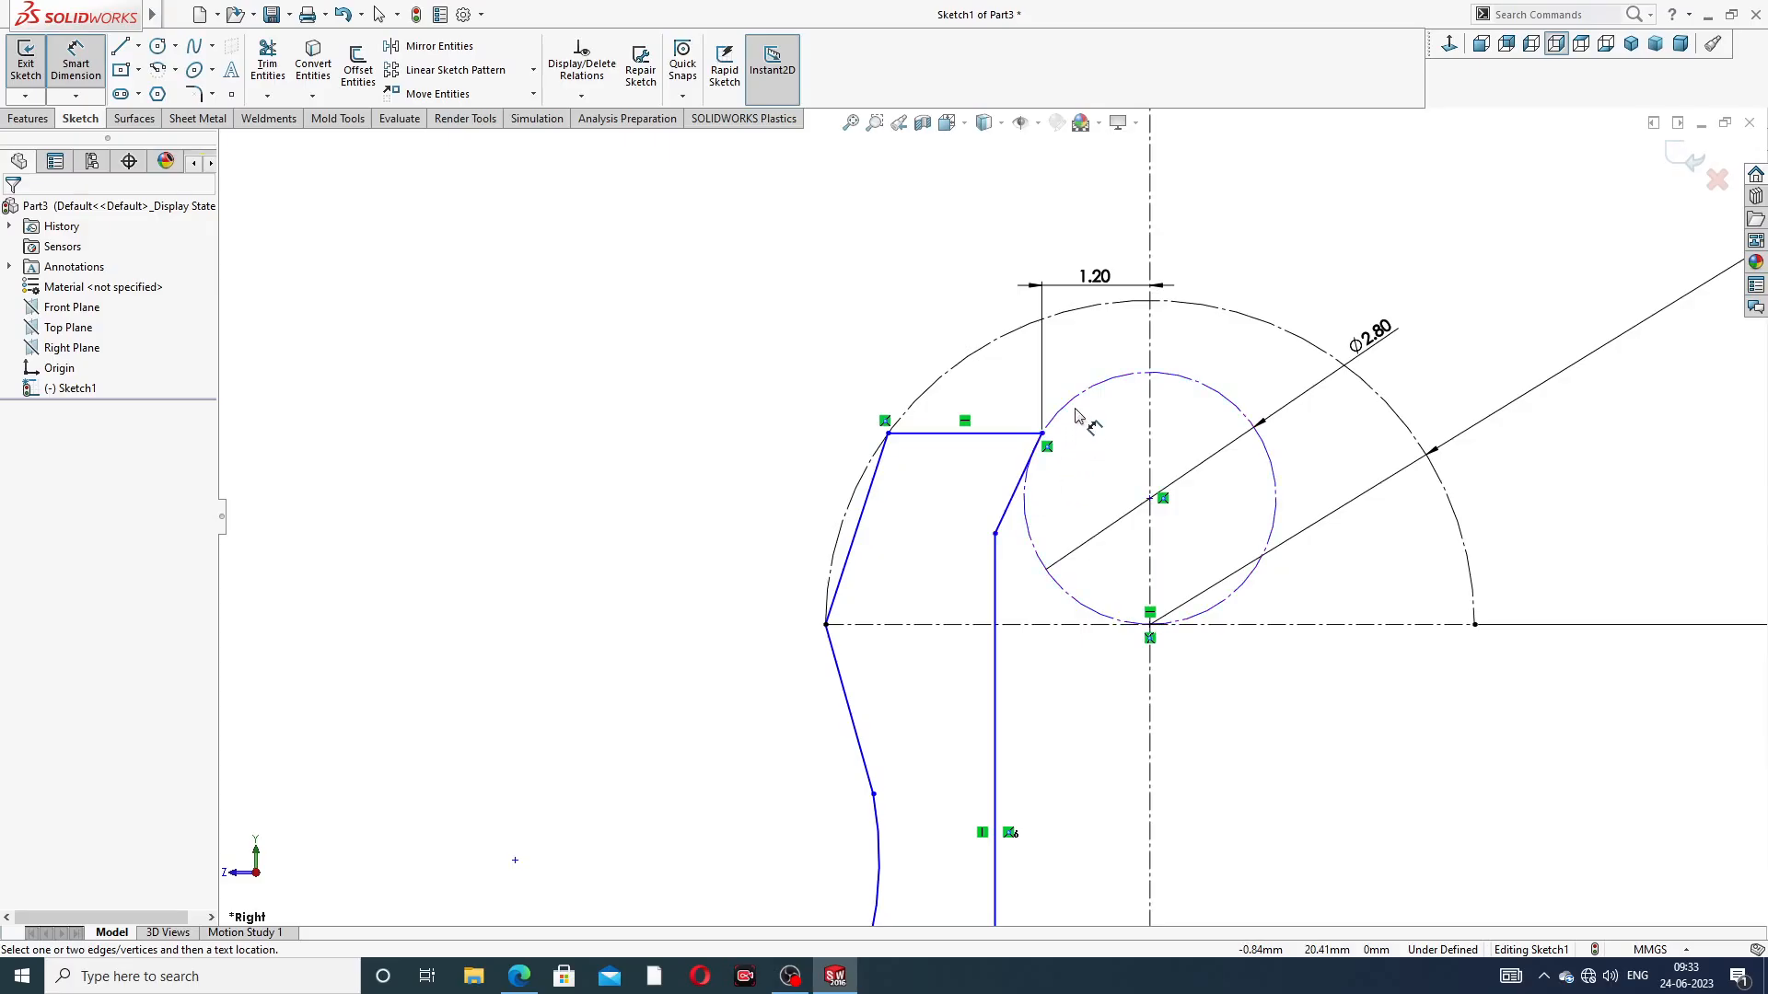
Set a 26° angle between the upper slanted outer line and the vertical centerline, and place its dimension beside the profile's head
click(879, 480)
click(1150, 447)
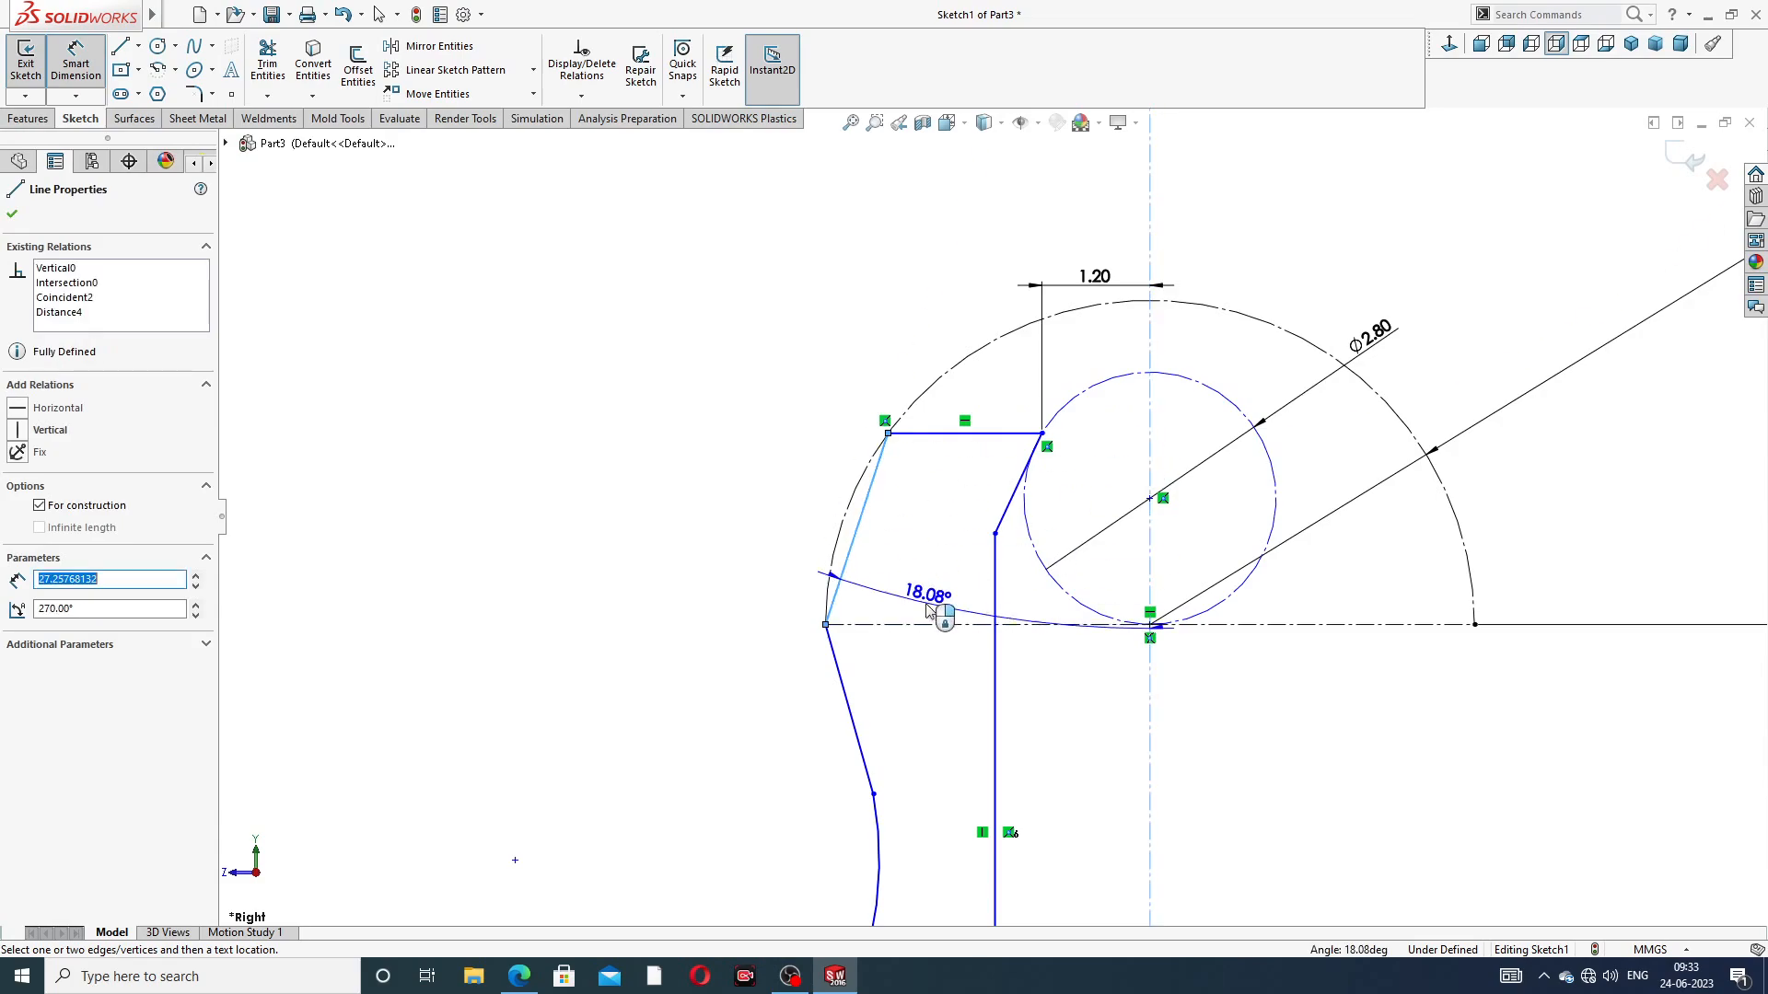
click(927, 605)
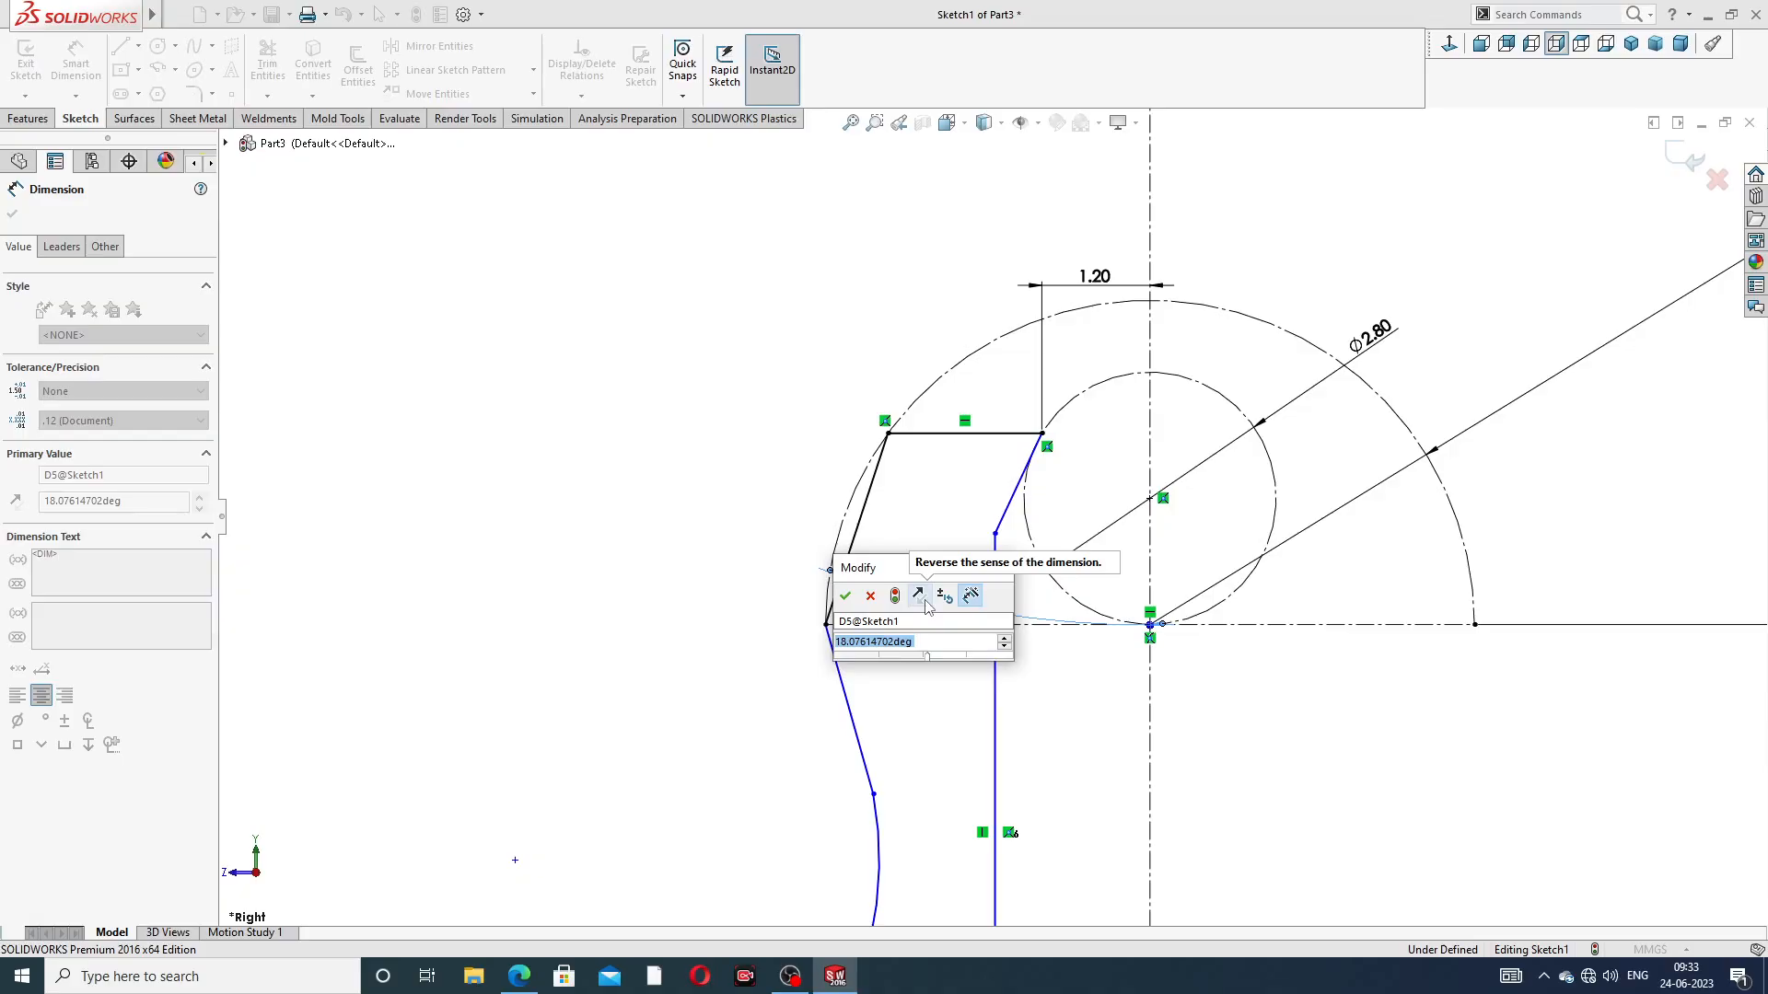
text(26.00deg)
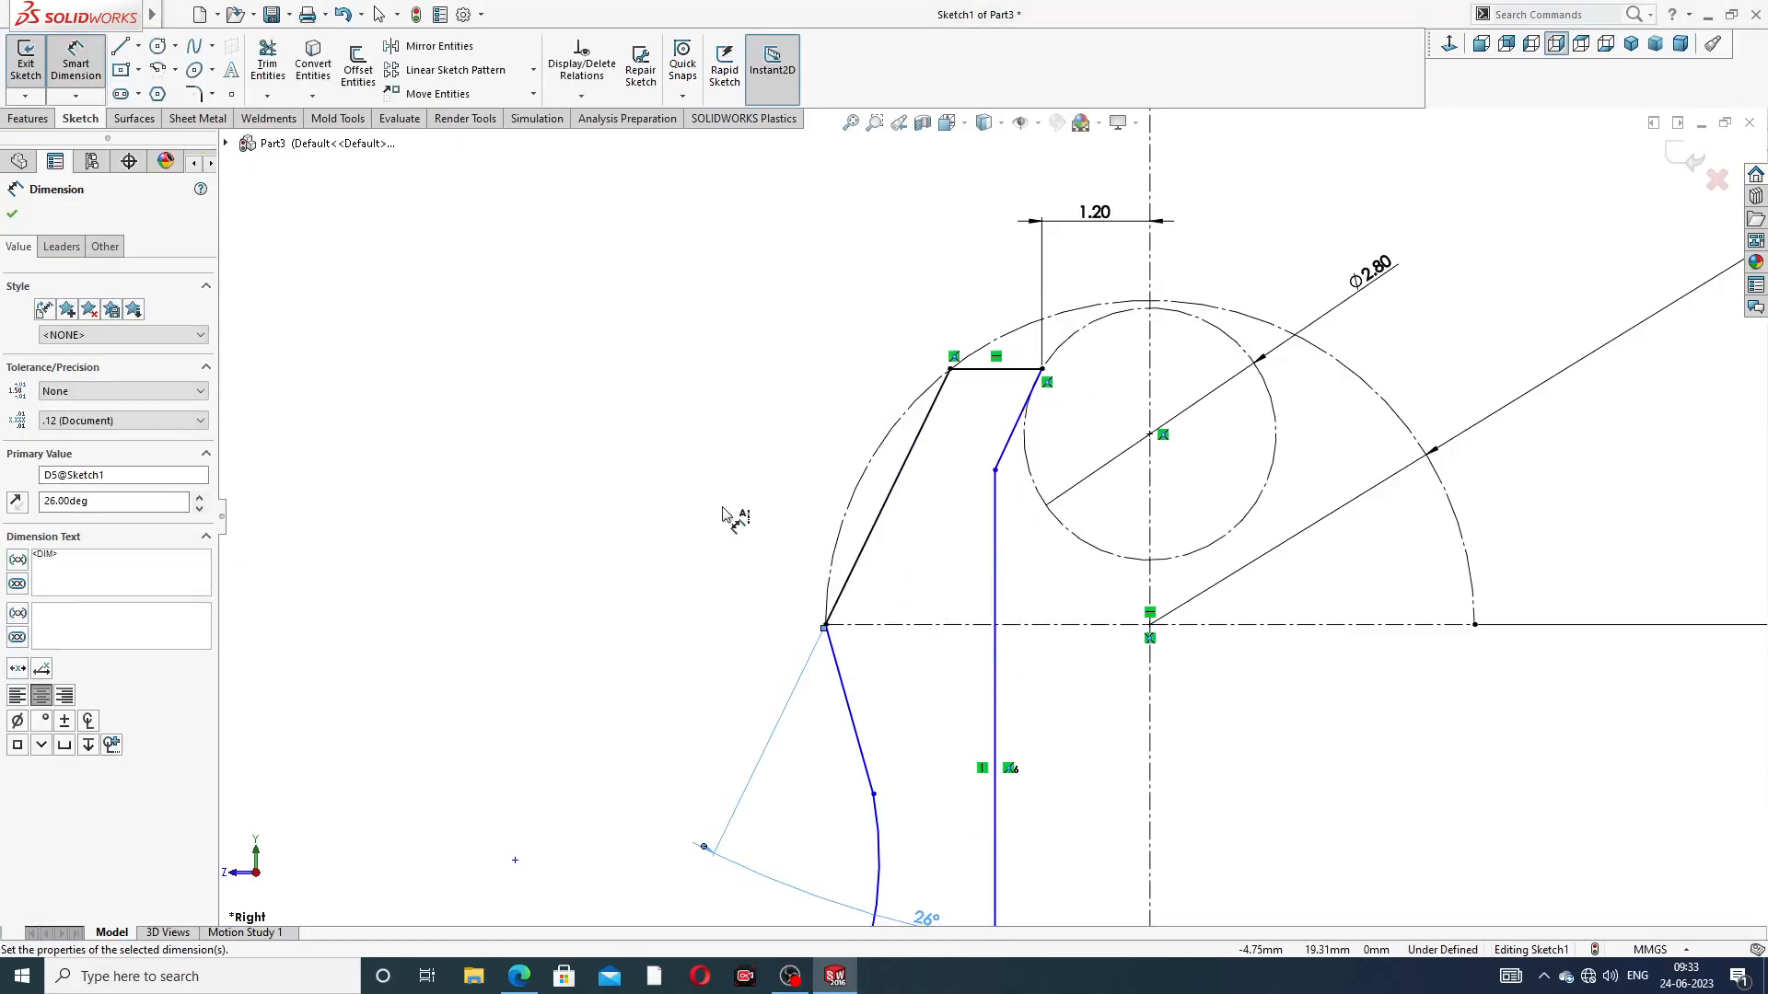
click(723, 508)
drag(925, 918, 928, 593)
Set a 60° angle between the top horizontal line and the short slanted inner line
click(1007, 371)
click(1028, 402)
click(976, 421)
text(60)
key(Return)
click(1244, 229)
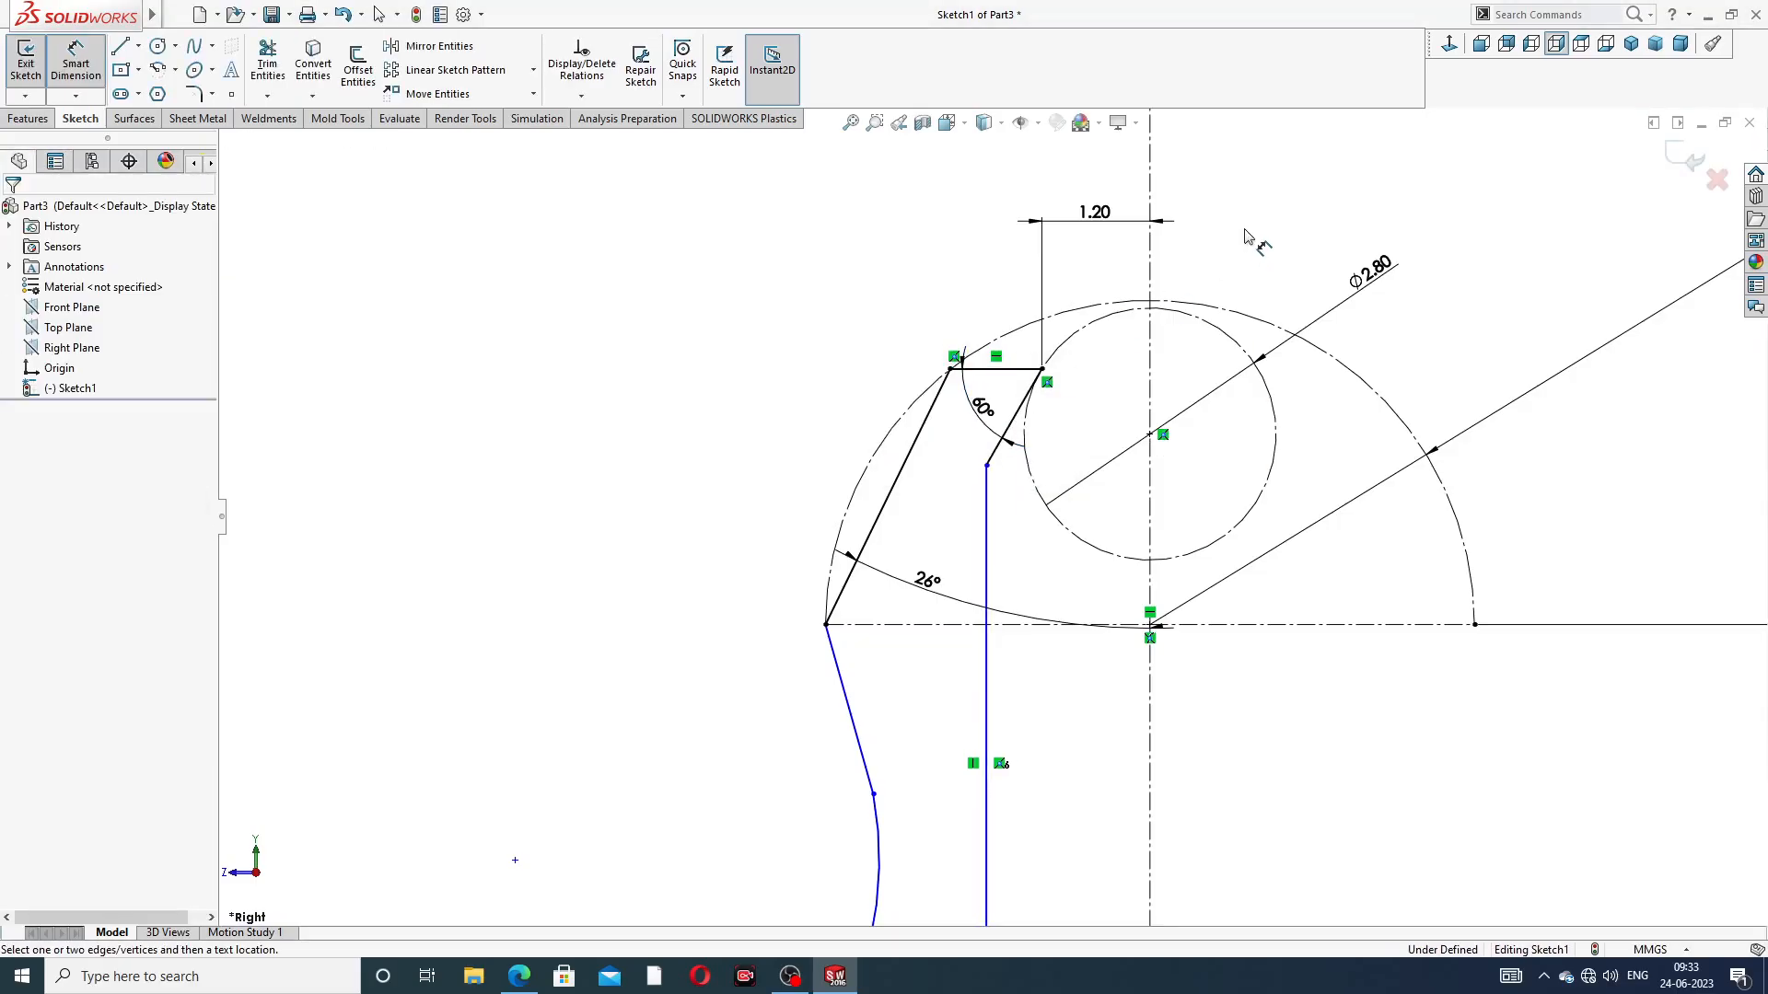
Check the PDF drawing and reposition the R3.60 and Ø2.80 dimension labels near the construction arcs
click(512, 978)
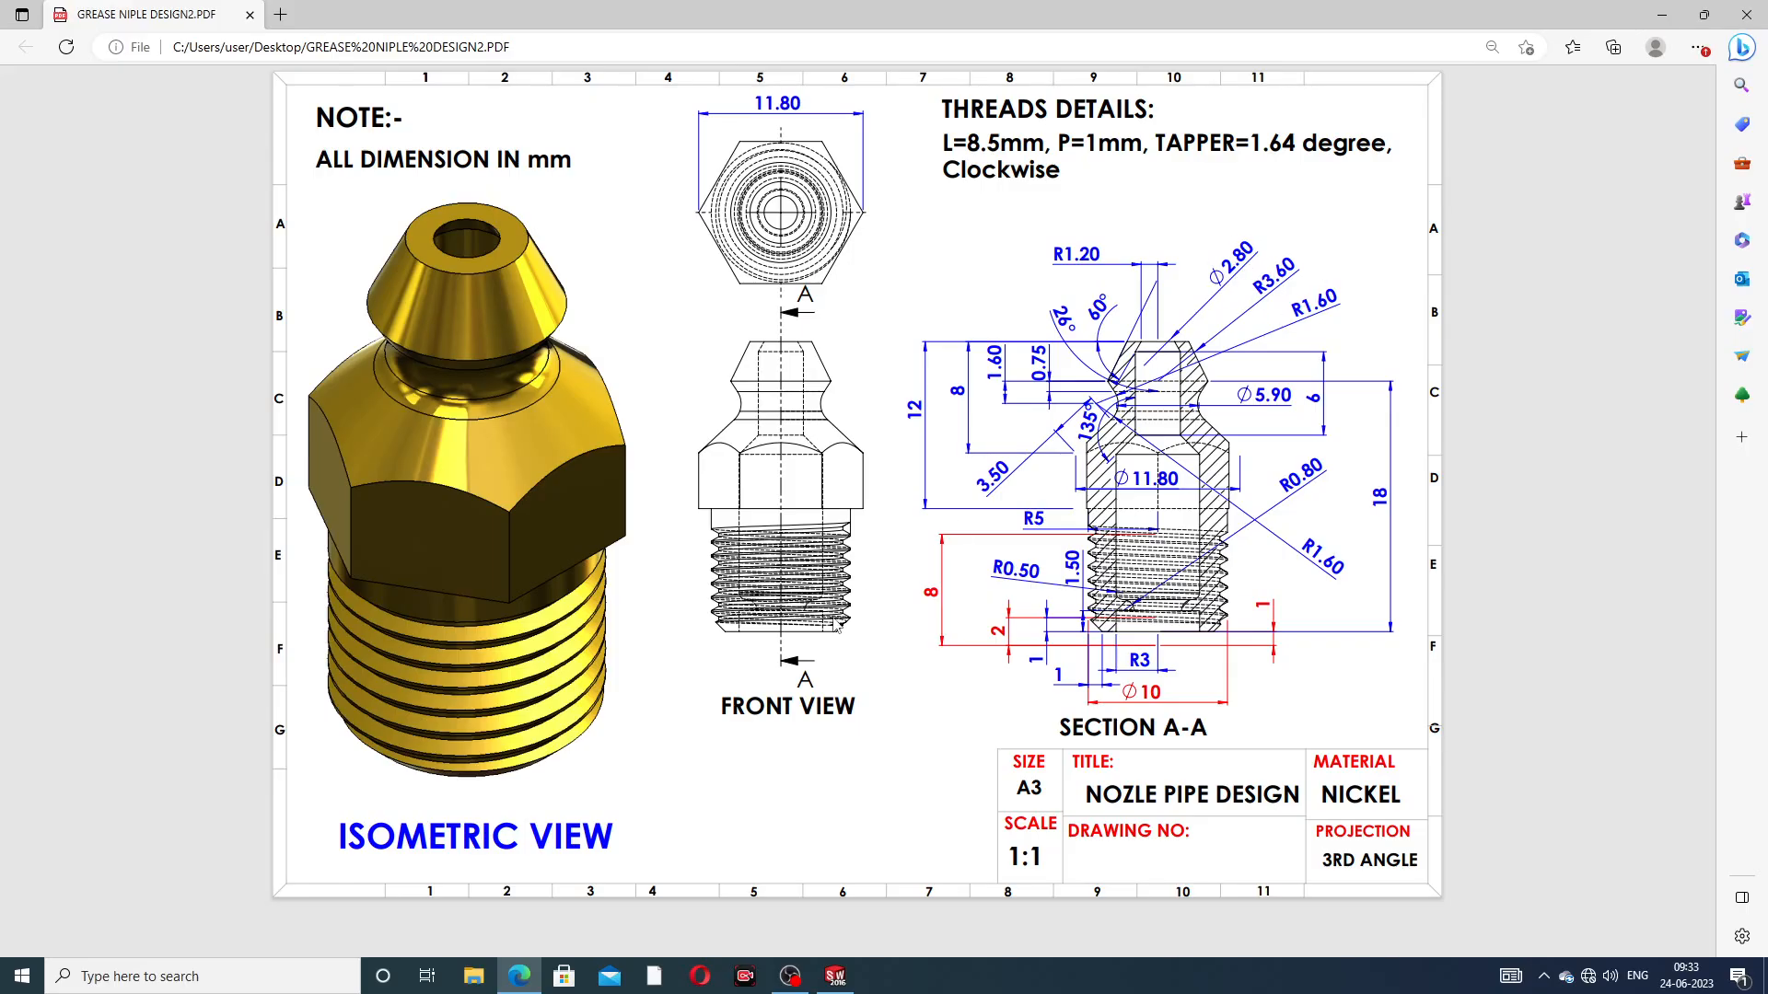
click(526, 979)
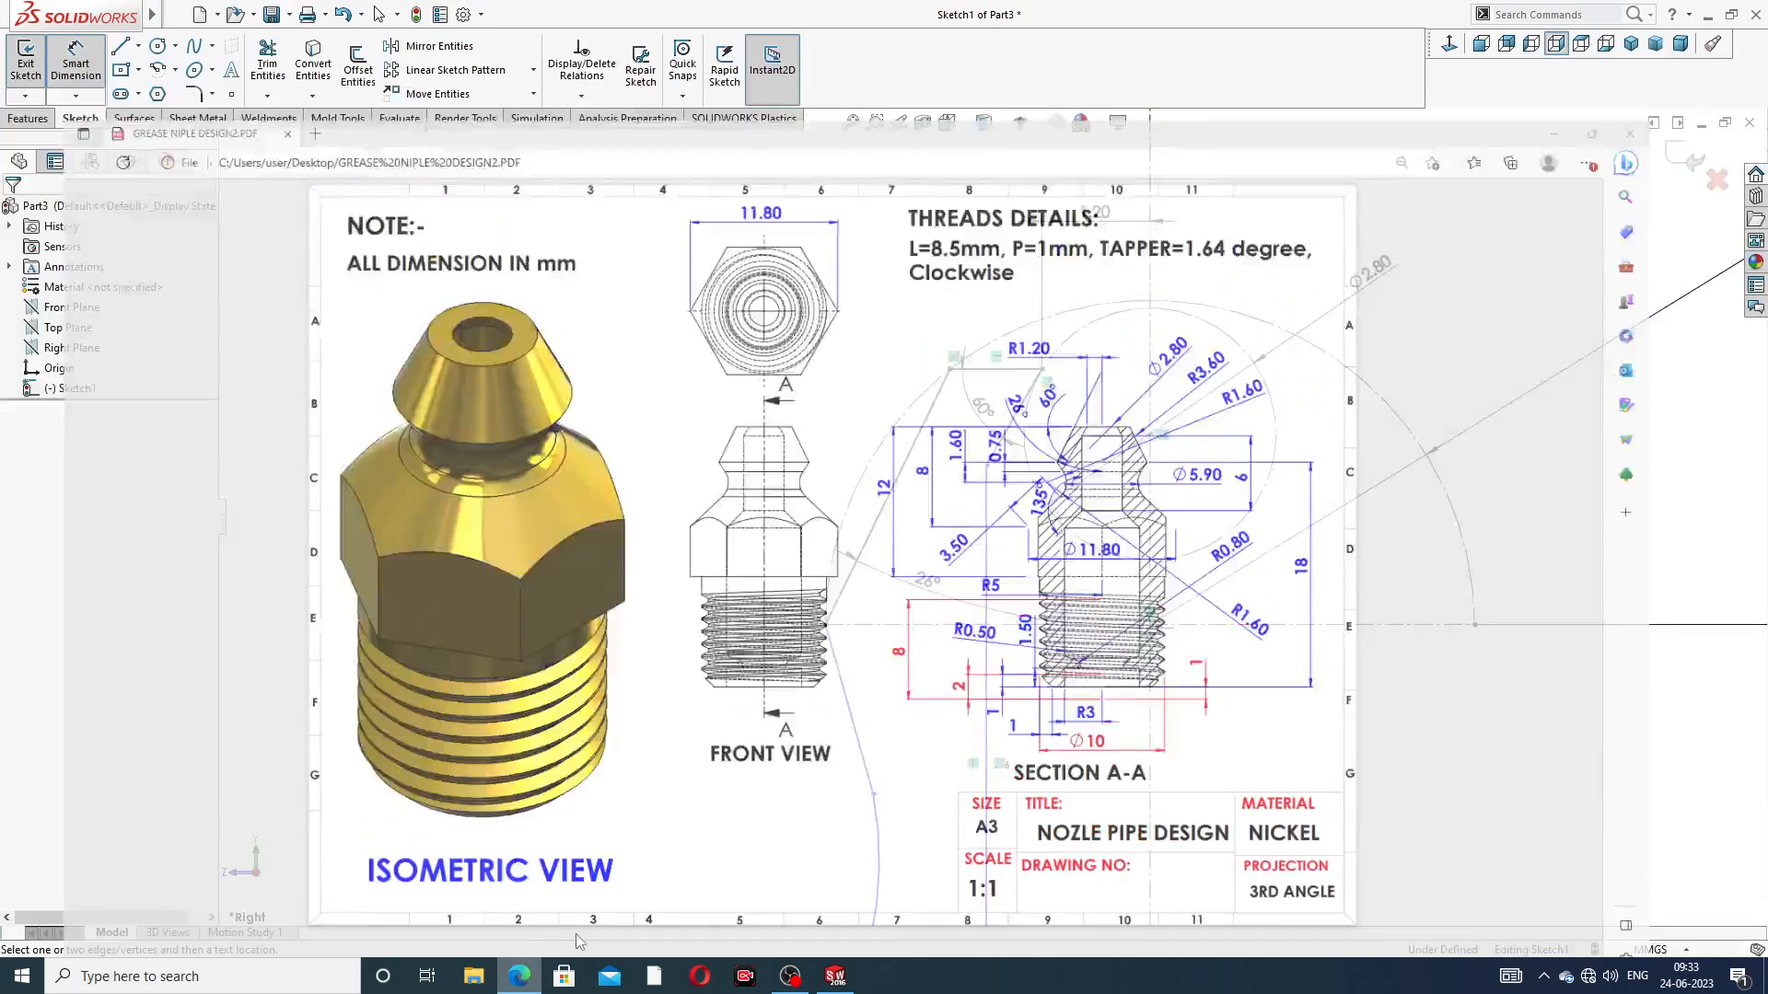
scroll(991, 518, up, 3)
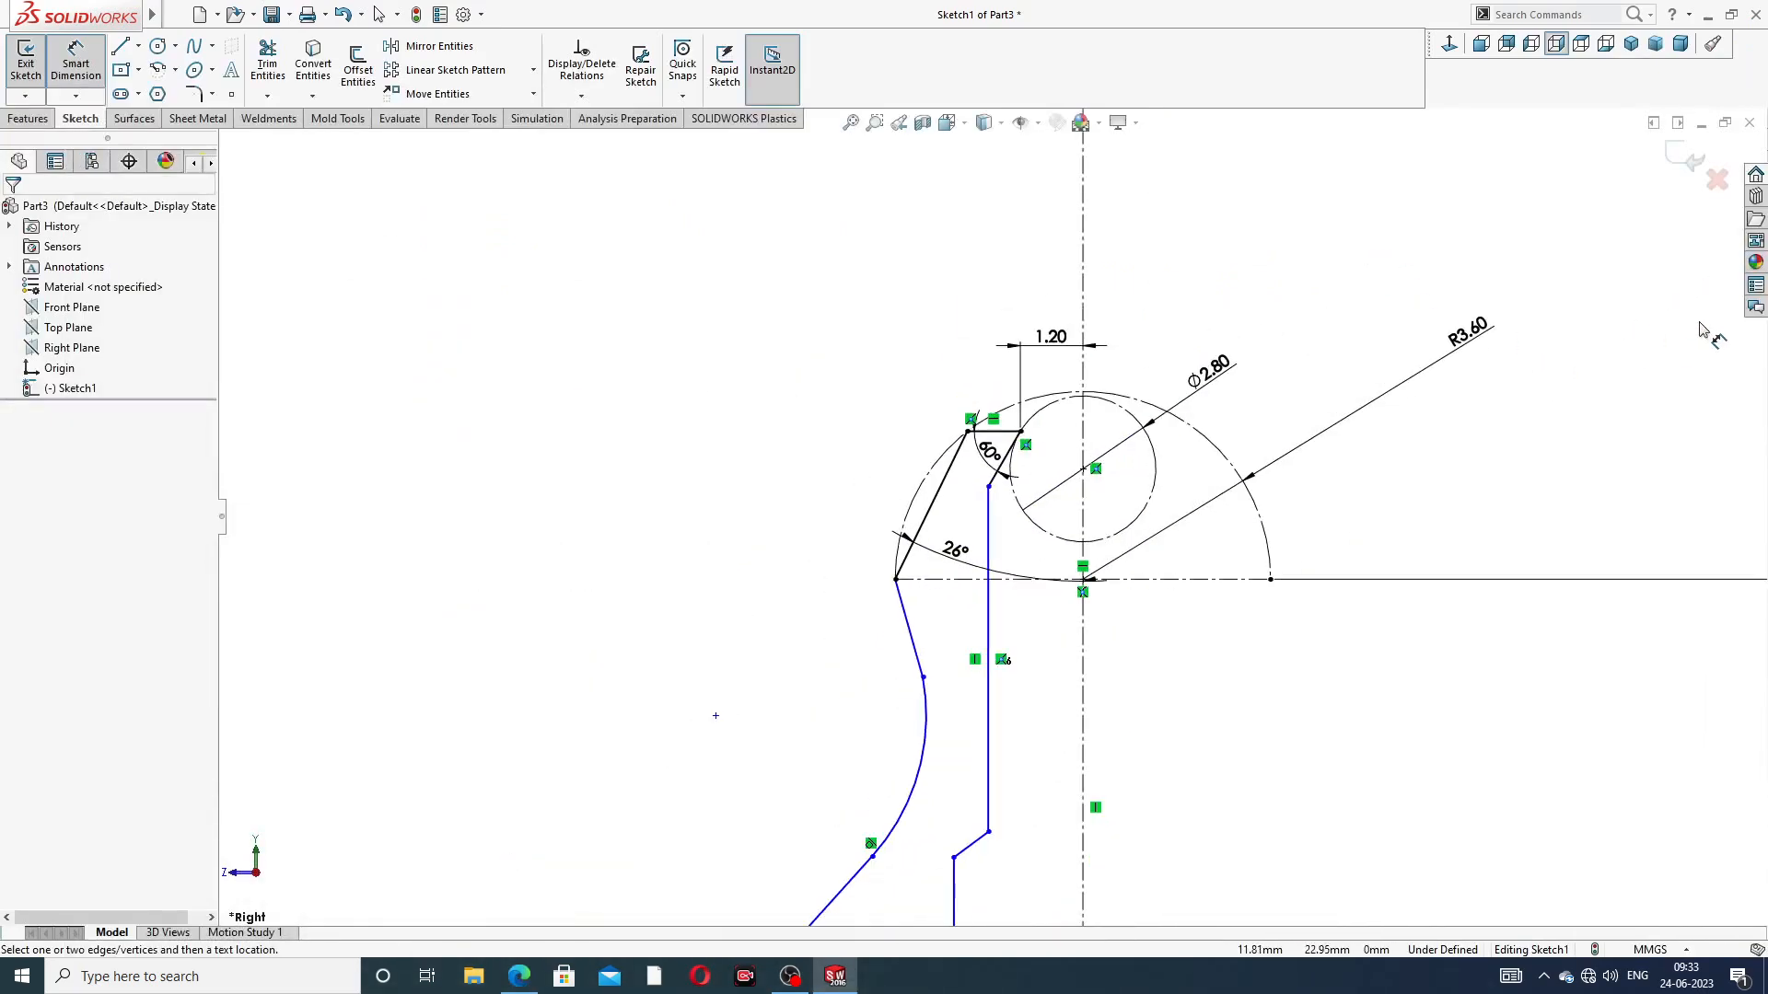
mouse_move(1477, 343)
mouse_down()
mouse_move(1330, 375)
mouse_move(1299, 416)
mouse_up()
drag(1202, 372, 1220, 344)
click(1287, 384)
Dimension the horizontal centerline at the profile's base to 3 mm
scroll(1050, 466, down, 2)
scroll(1031, 525, up, 1)
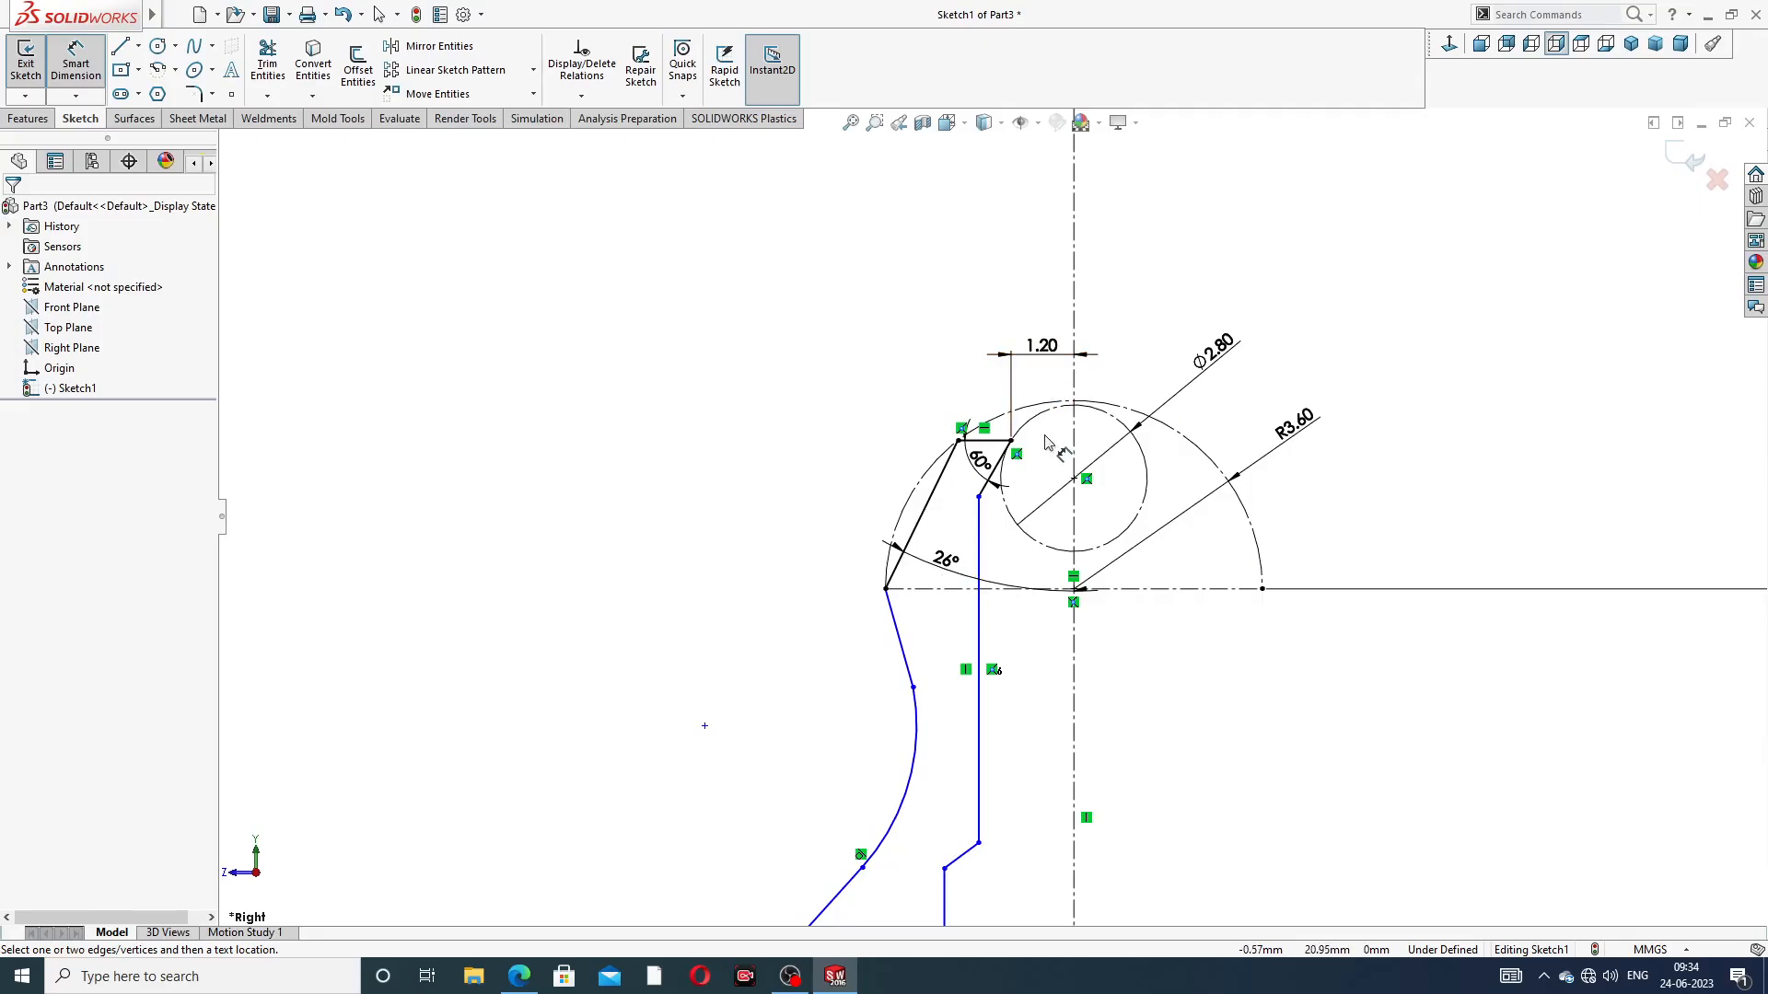
scroll(1054, 523, down, 1)
scroll(1054, 523, up, 3)
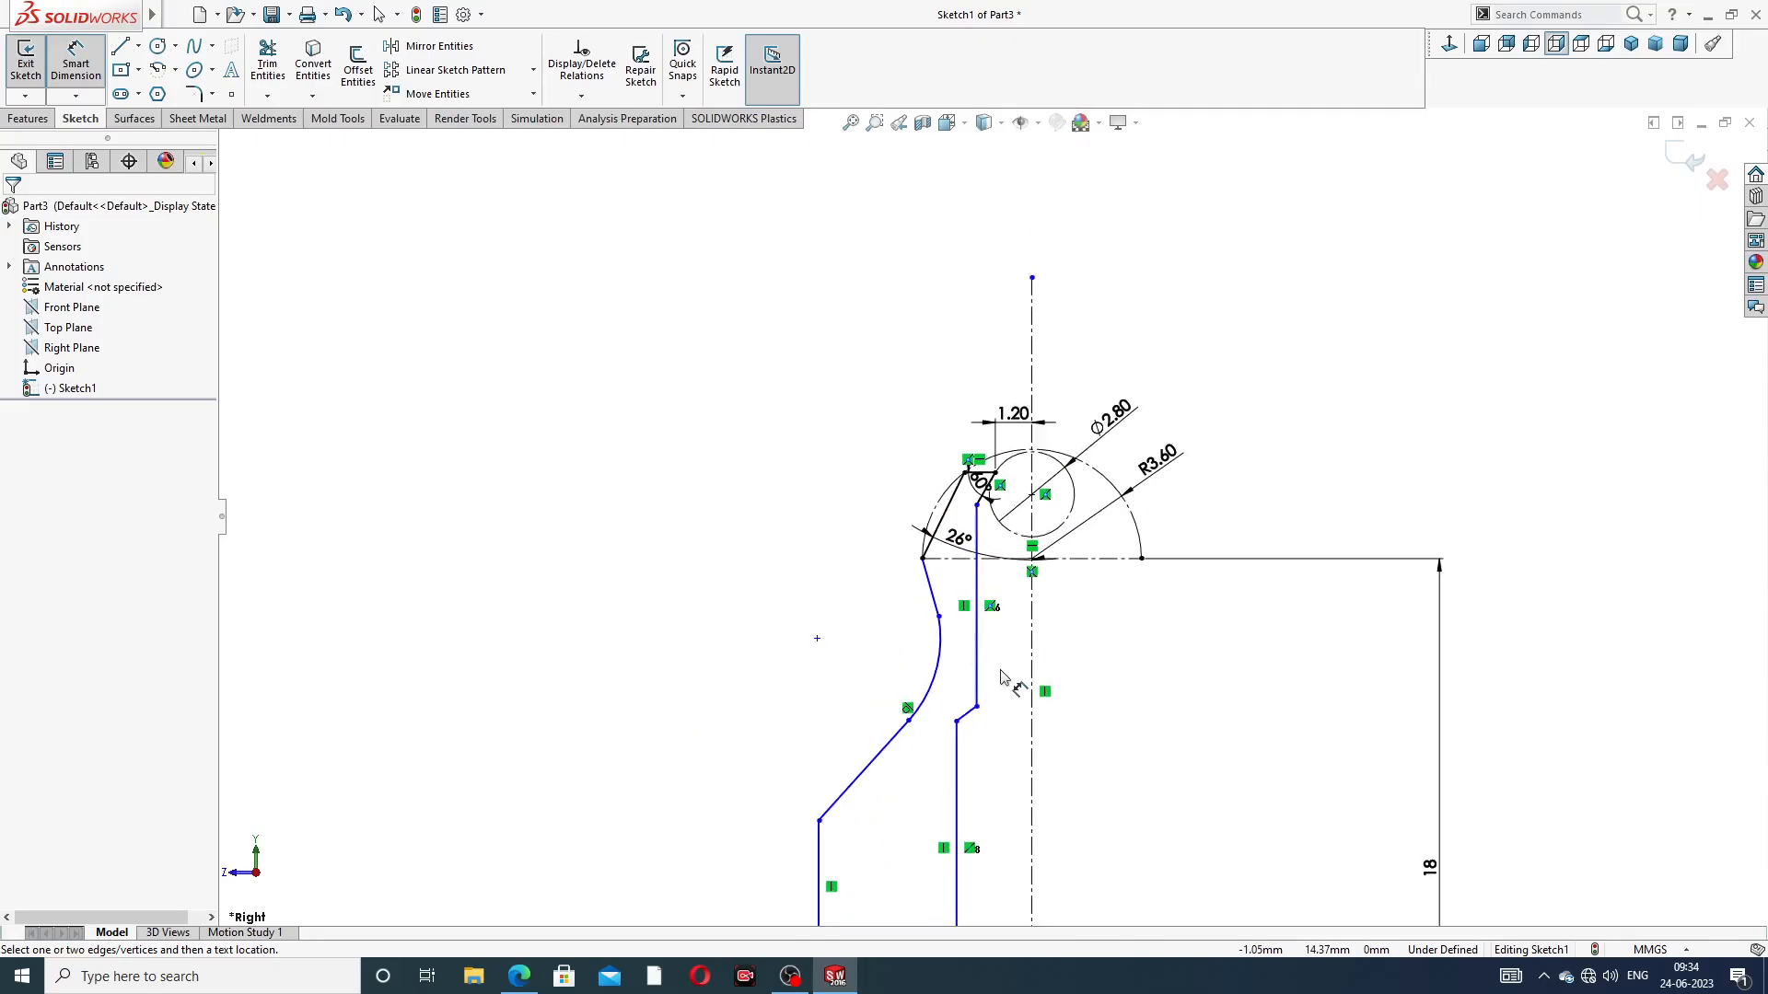
scroll(1008, 681, up, 3)
scroll(990, 834, down, 6)
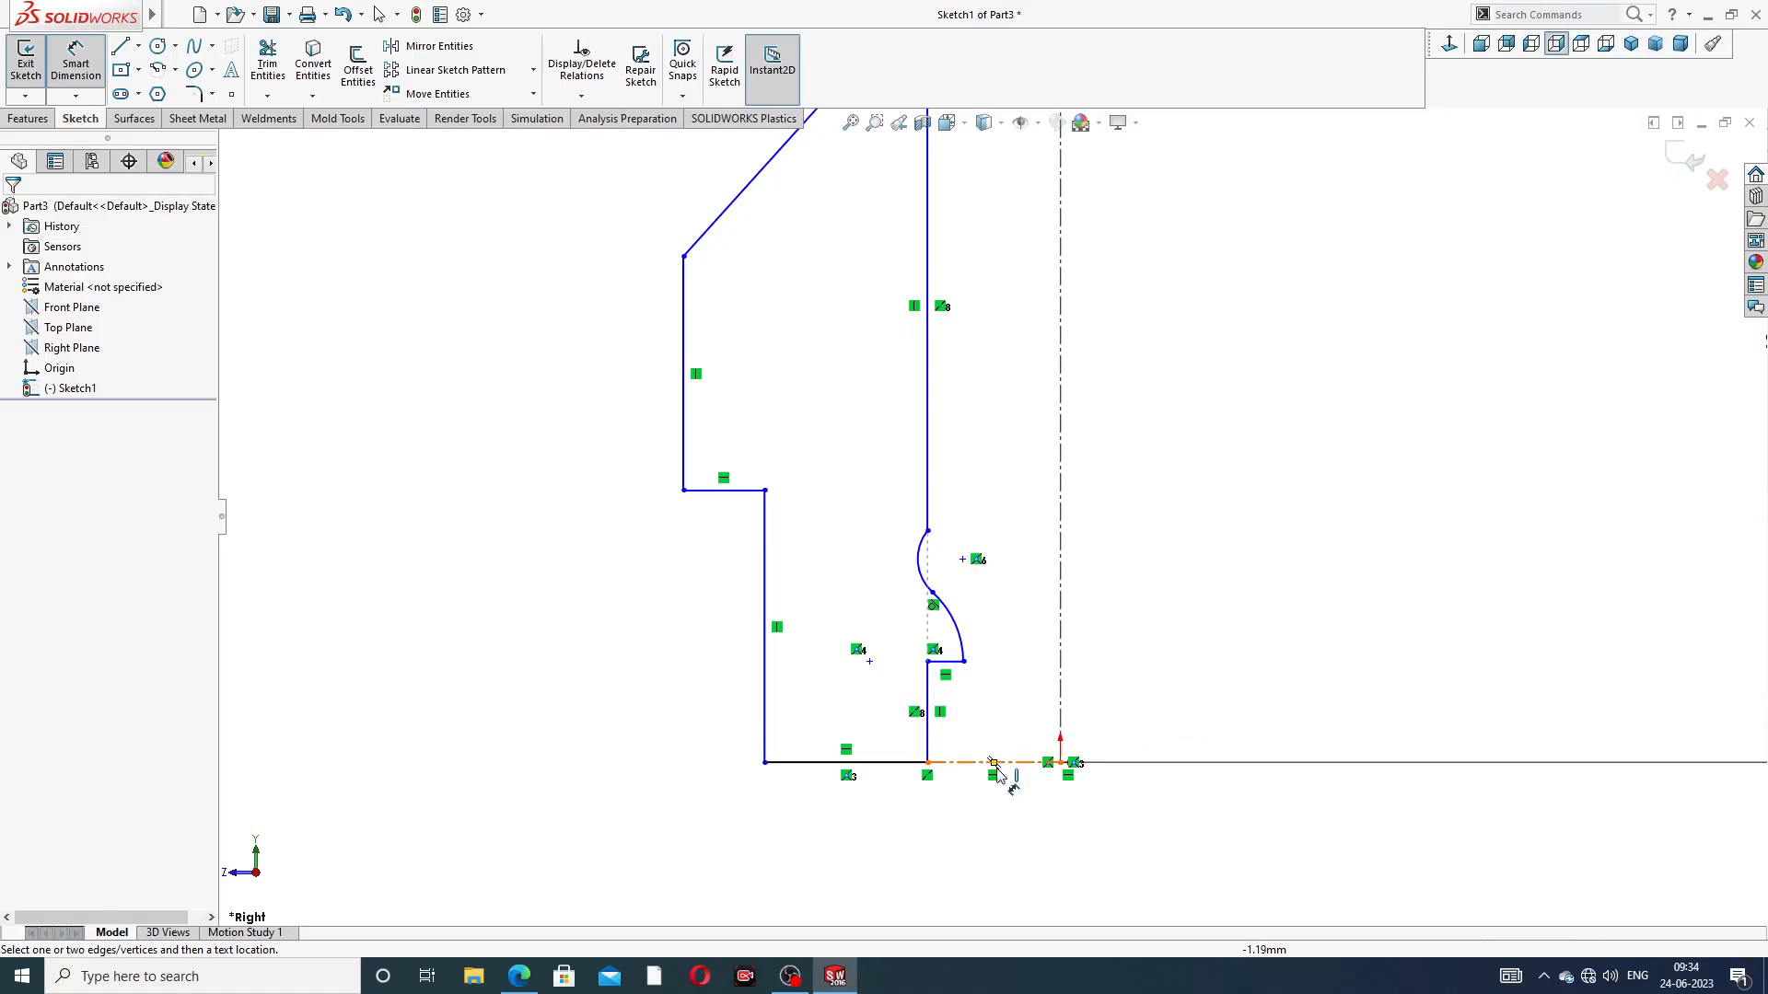
click(957, 762)
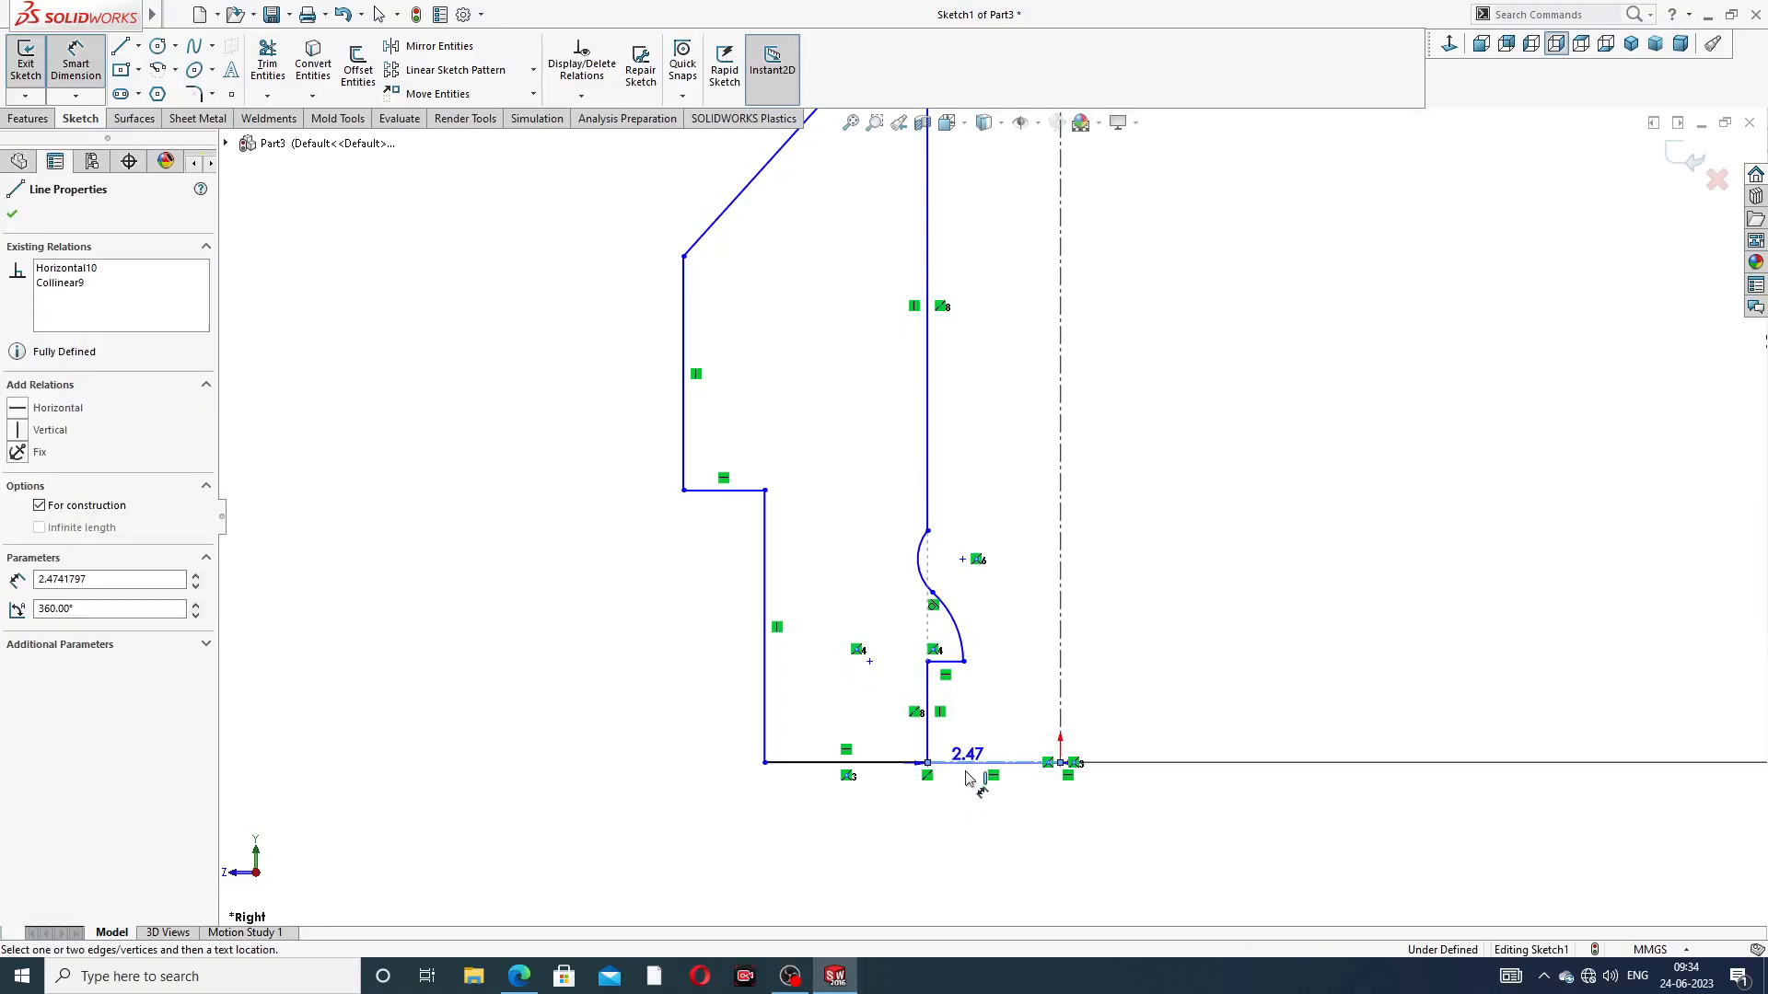
click(978, 833)
text(3)
key(Return)
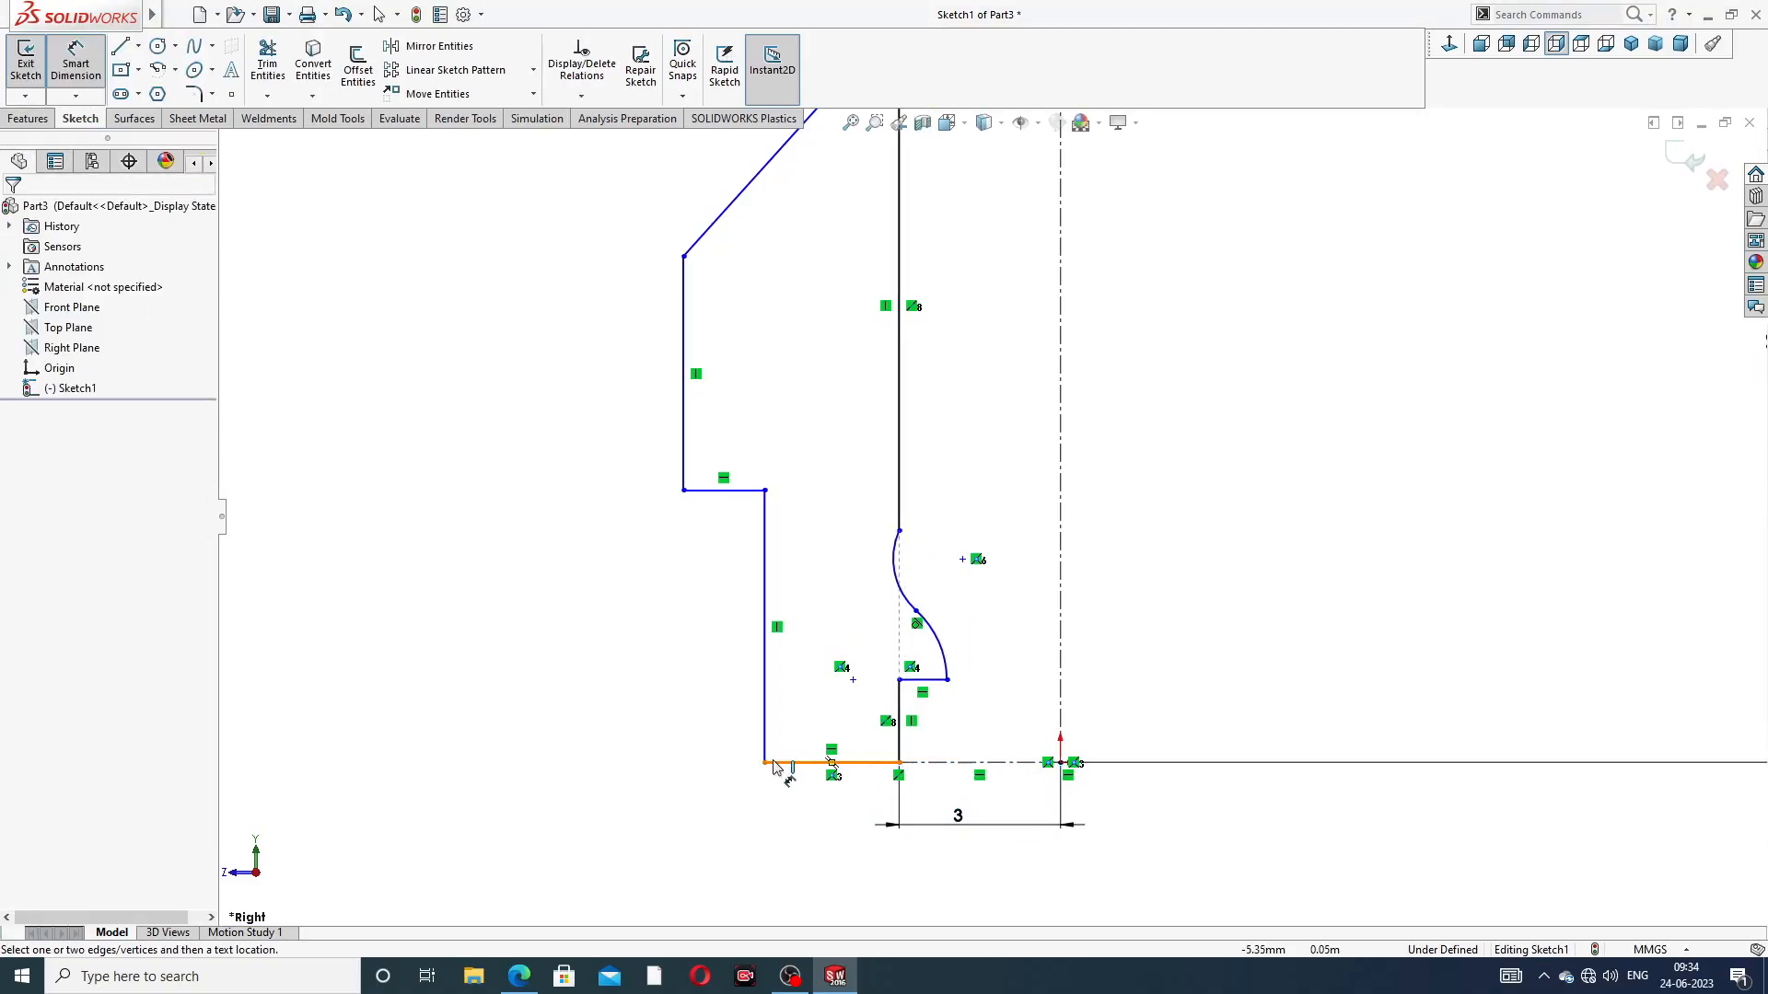
Dimension the outer bottom corner of the profile 5 mm from the origin
click(765, 763)
click(1060, 763)
click(928, 865)
text(5)
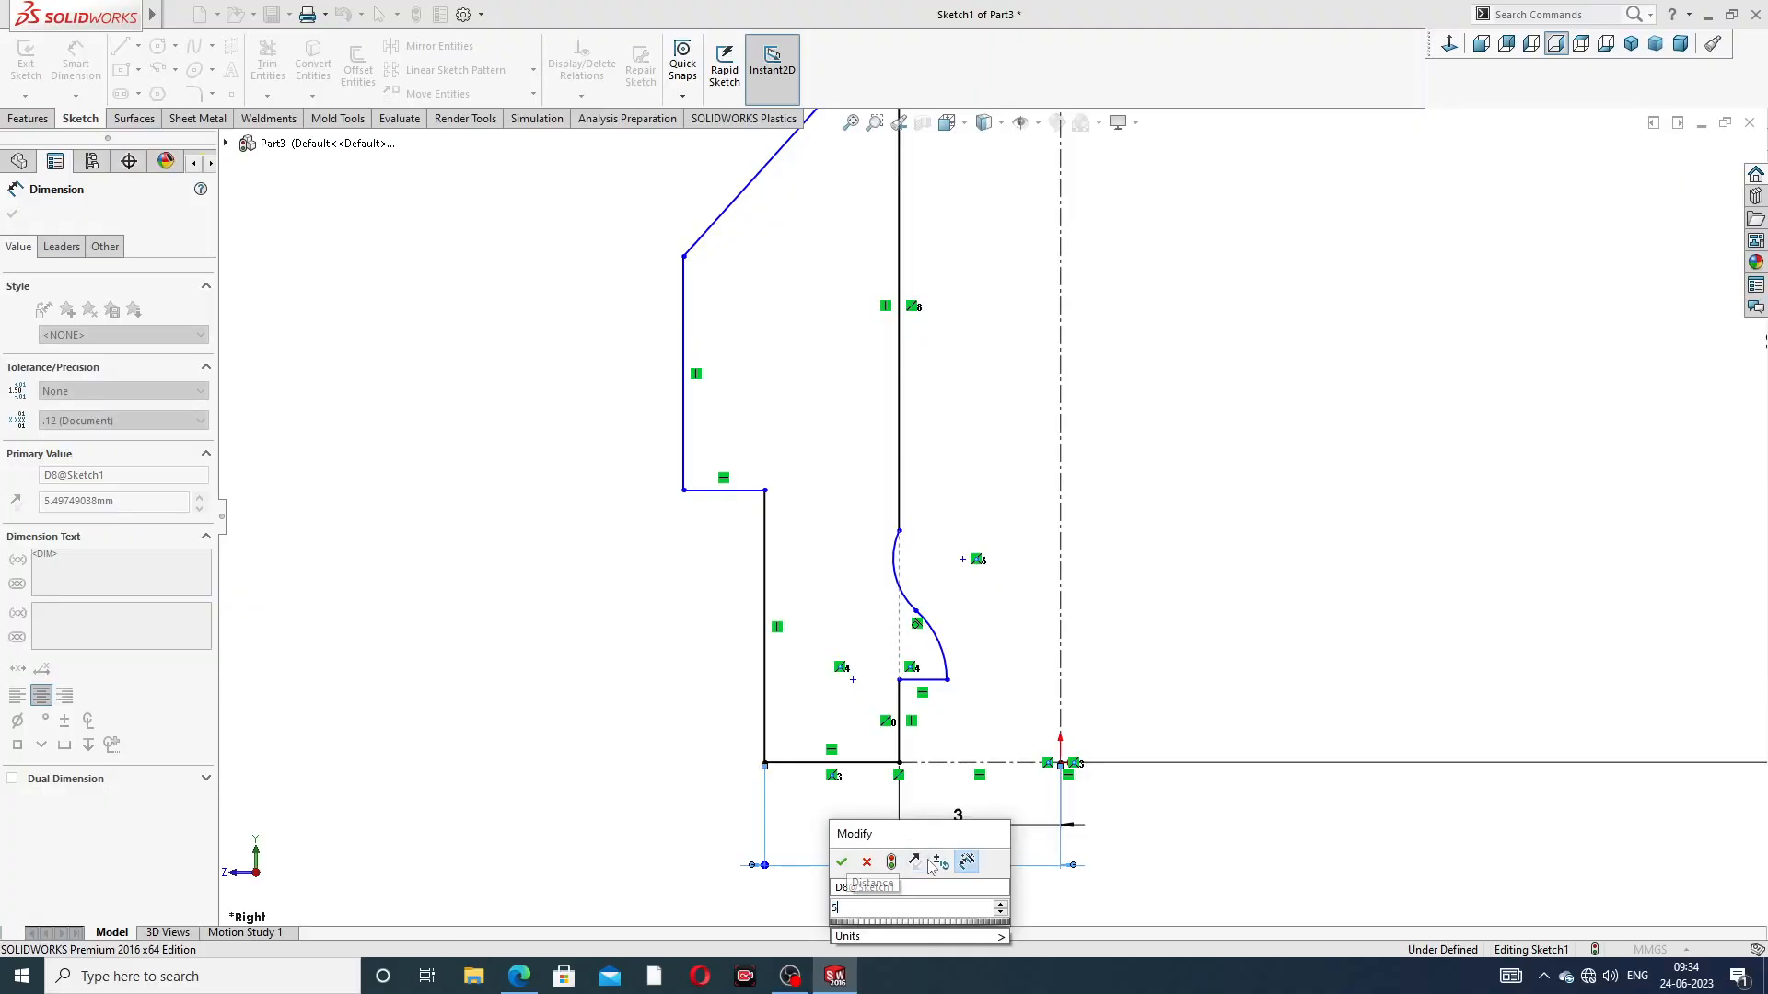
key(Return)
click(1263, 600)
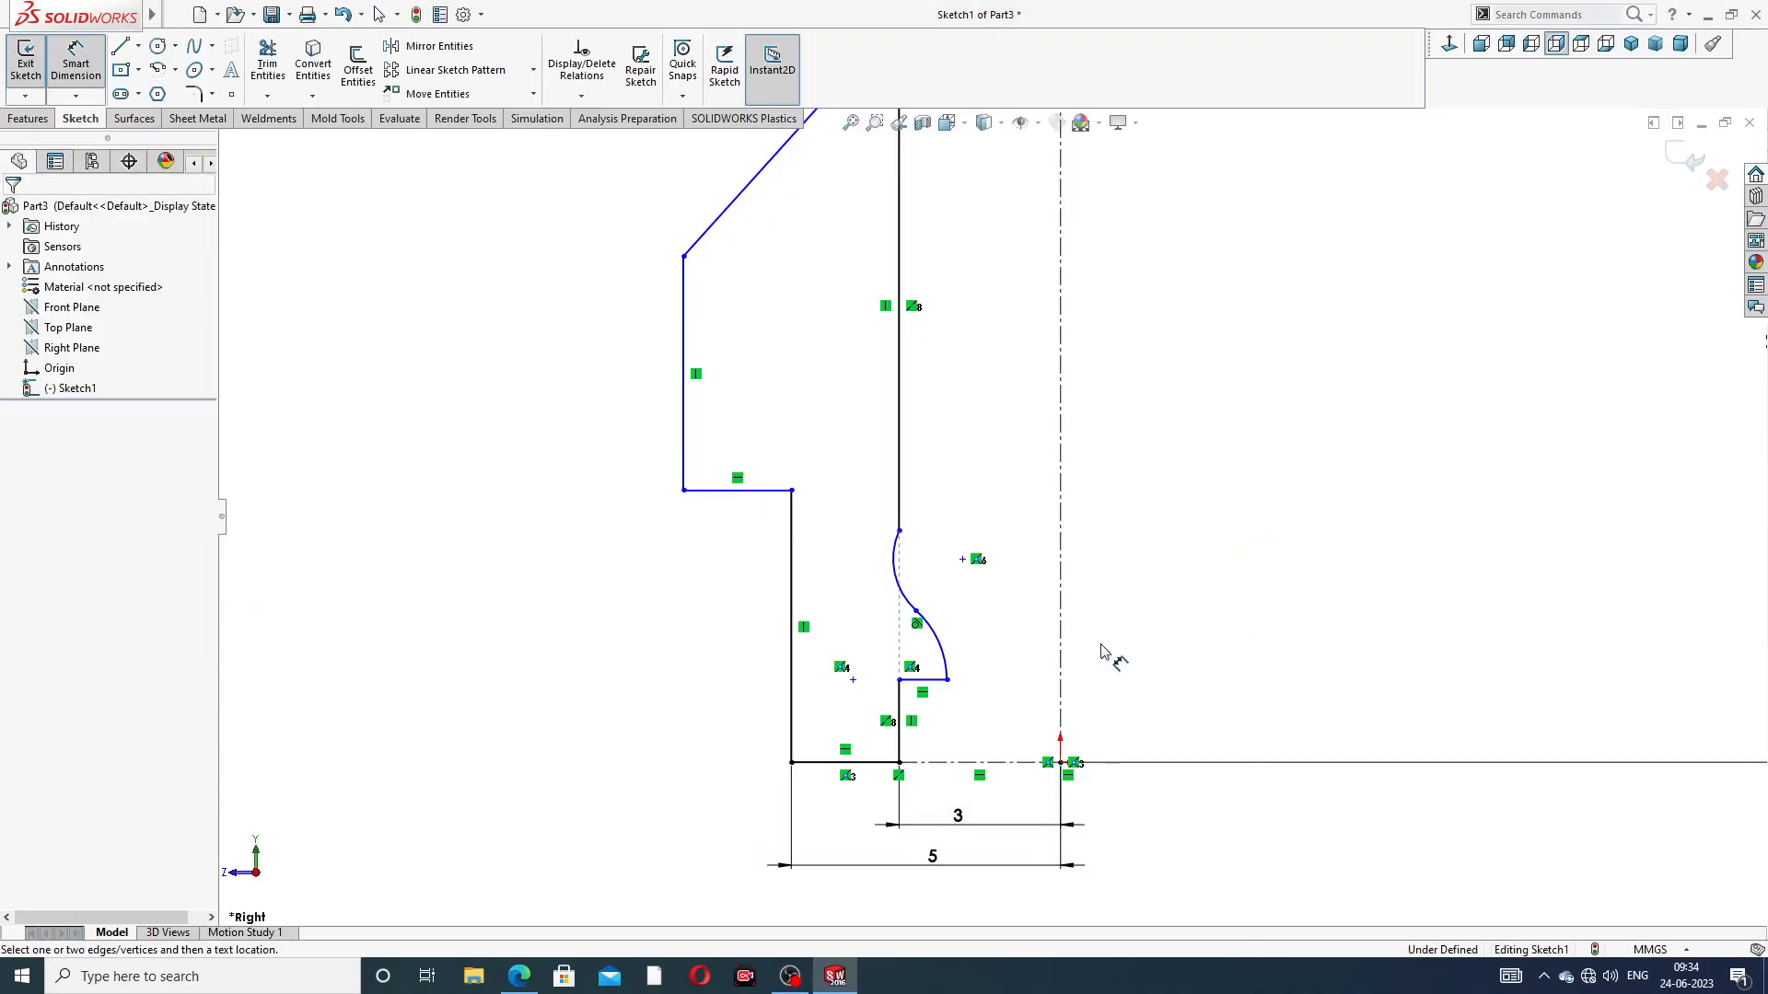
Check the radius in the PDF drawing and set the lower arc of the inner bore profile to R0.8 mm
scroll(932, 692, down, 2)
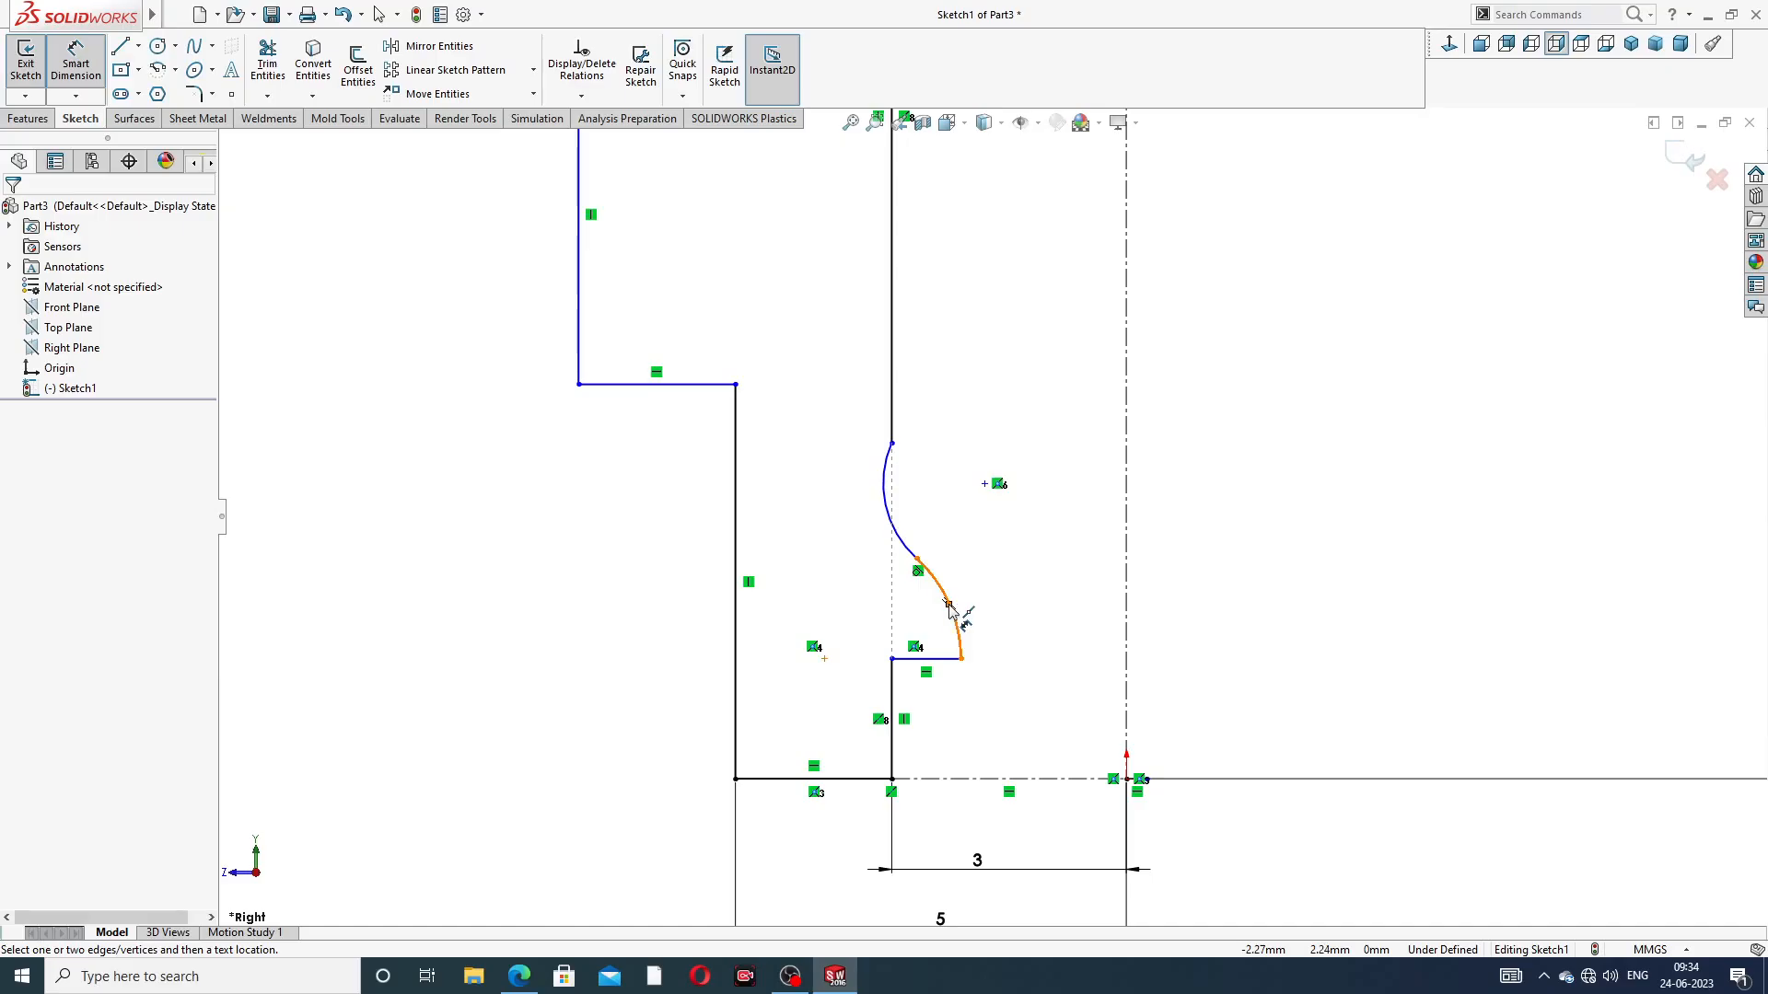
click(962, 619)
click(994, 622)
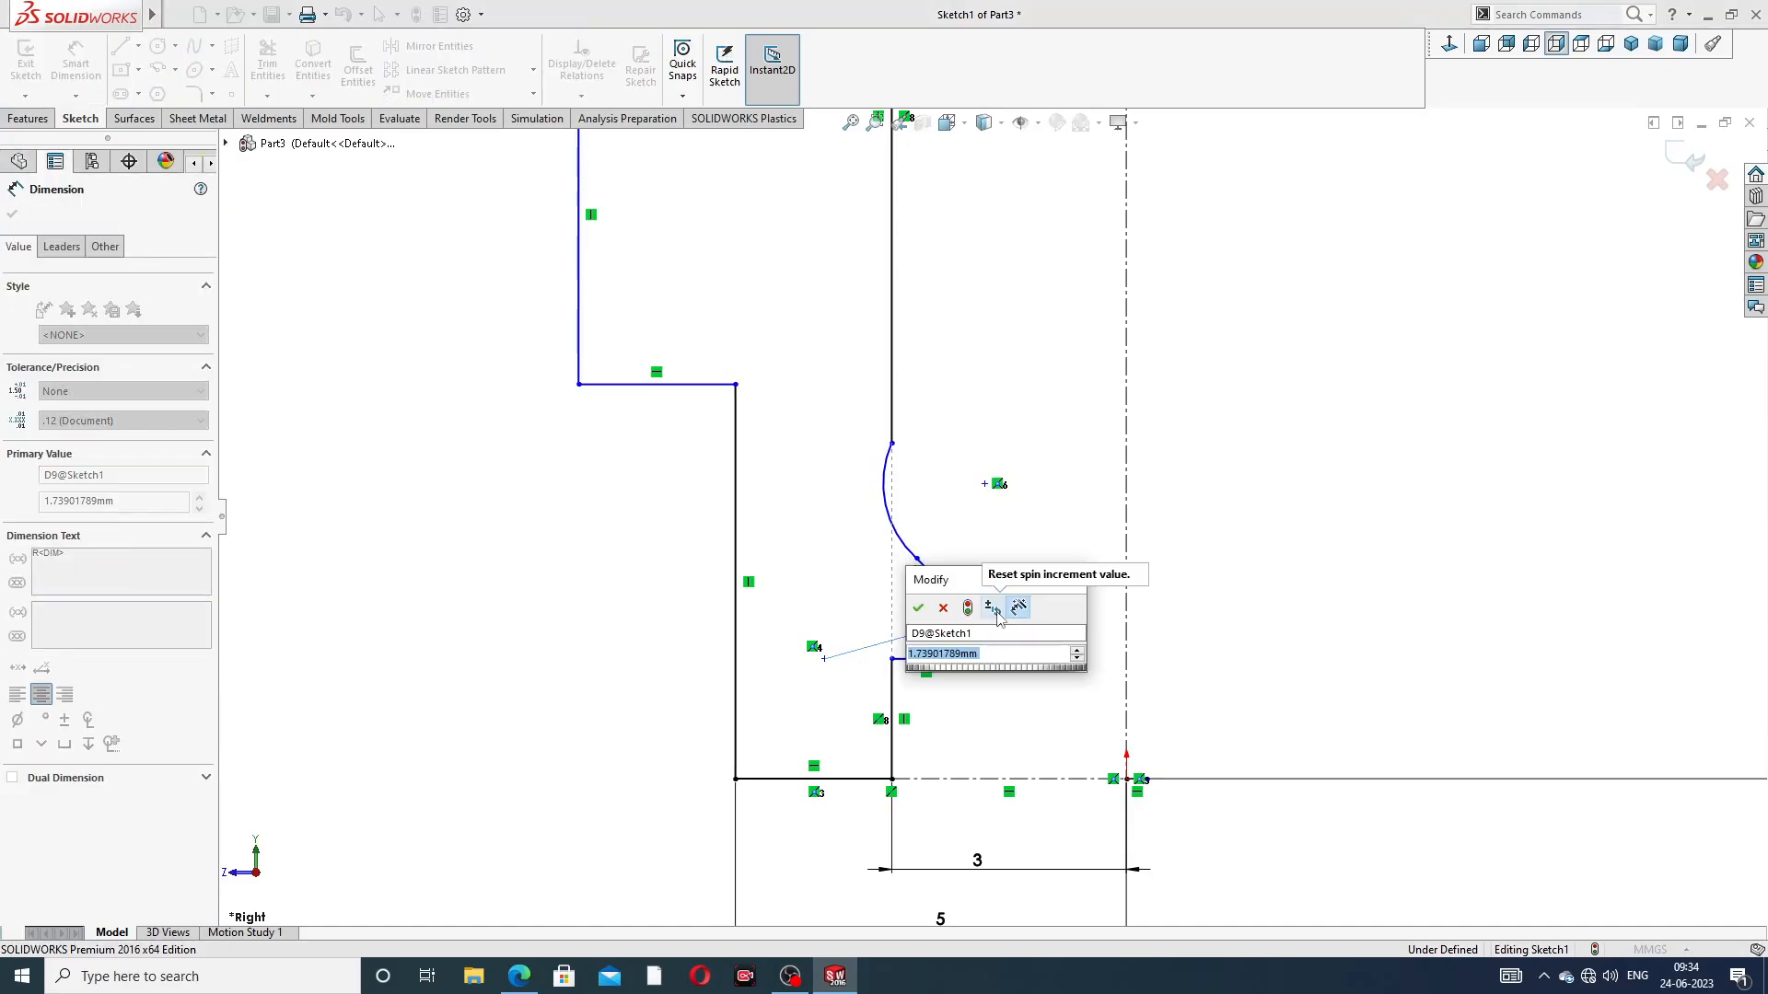
click(518, 976)
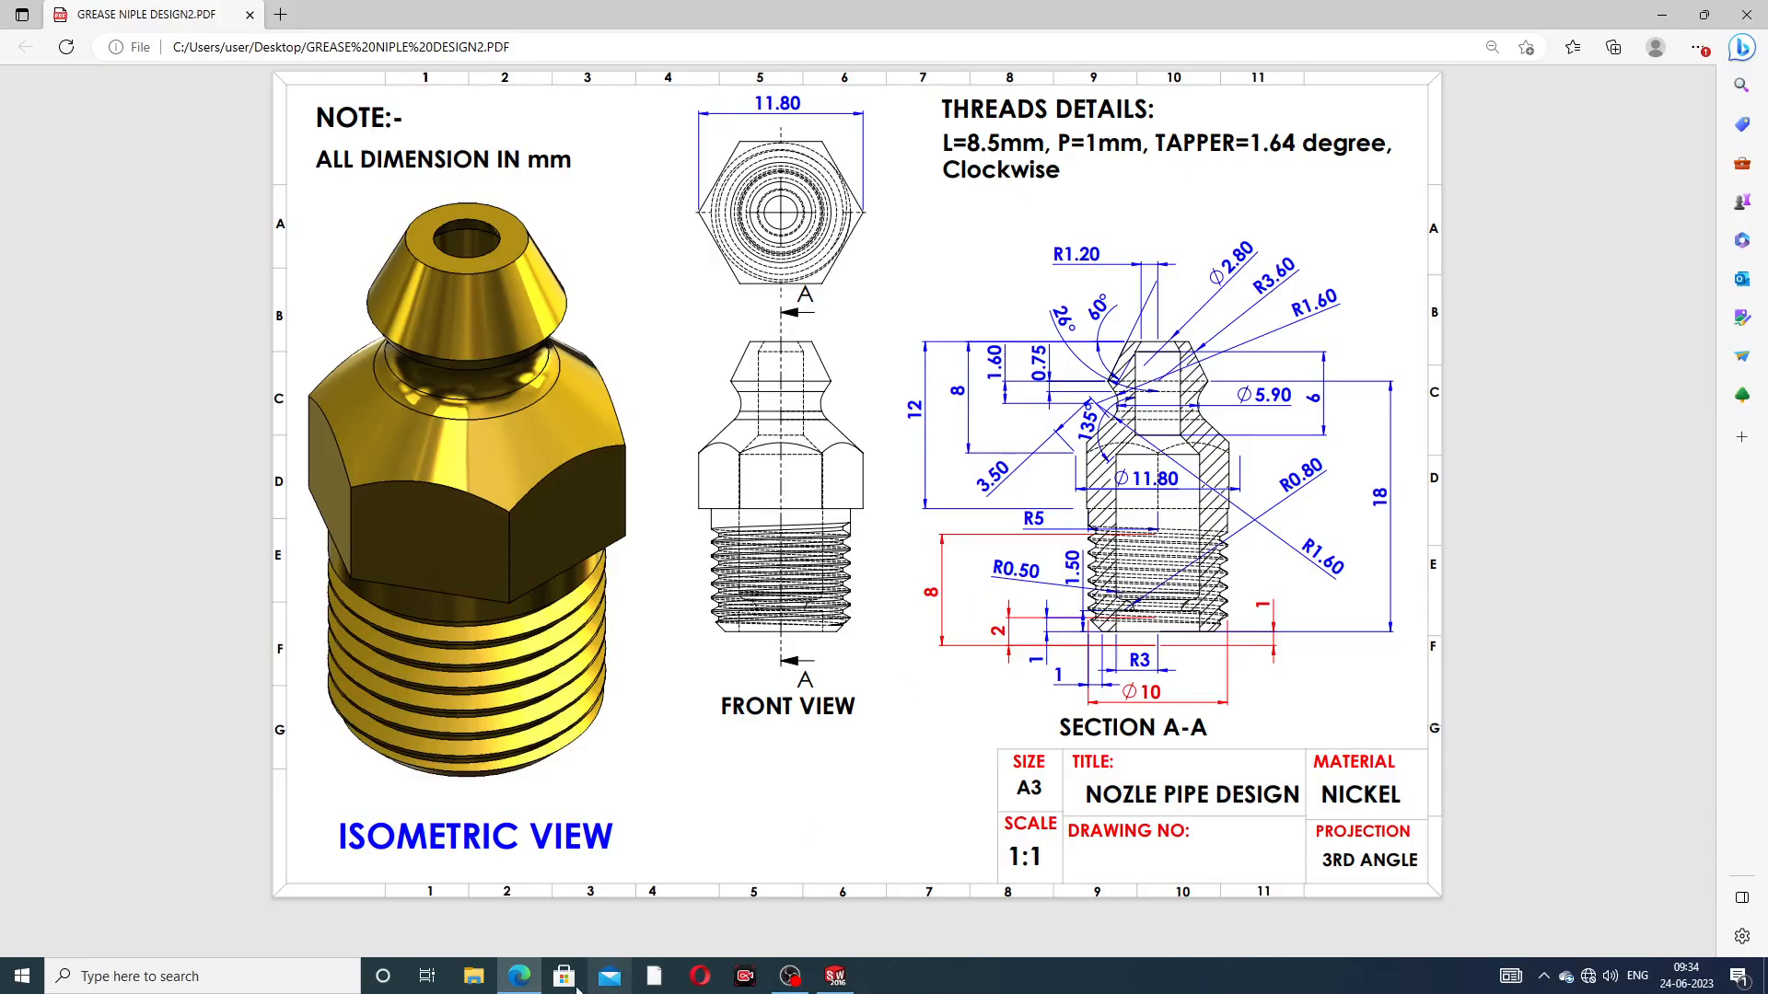
key(alt+Tab)
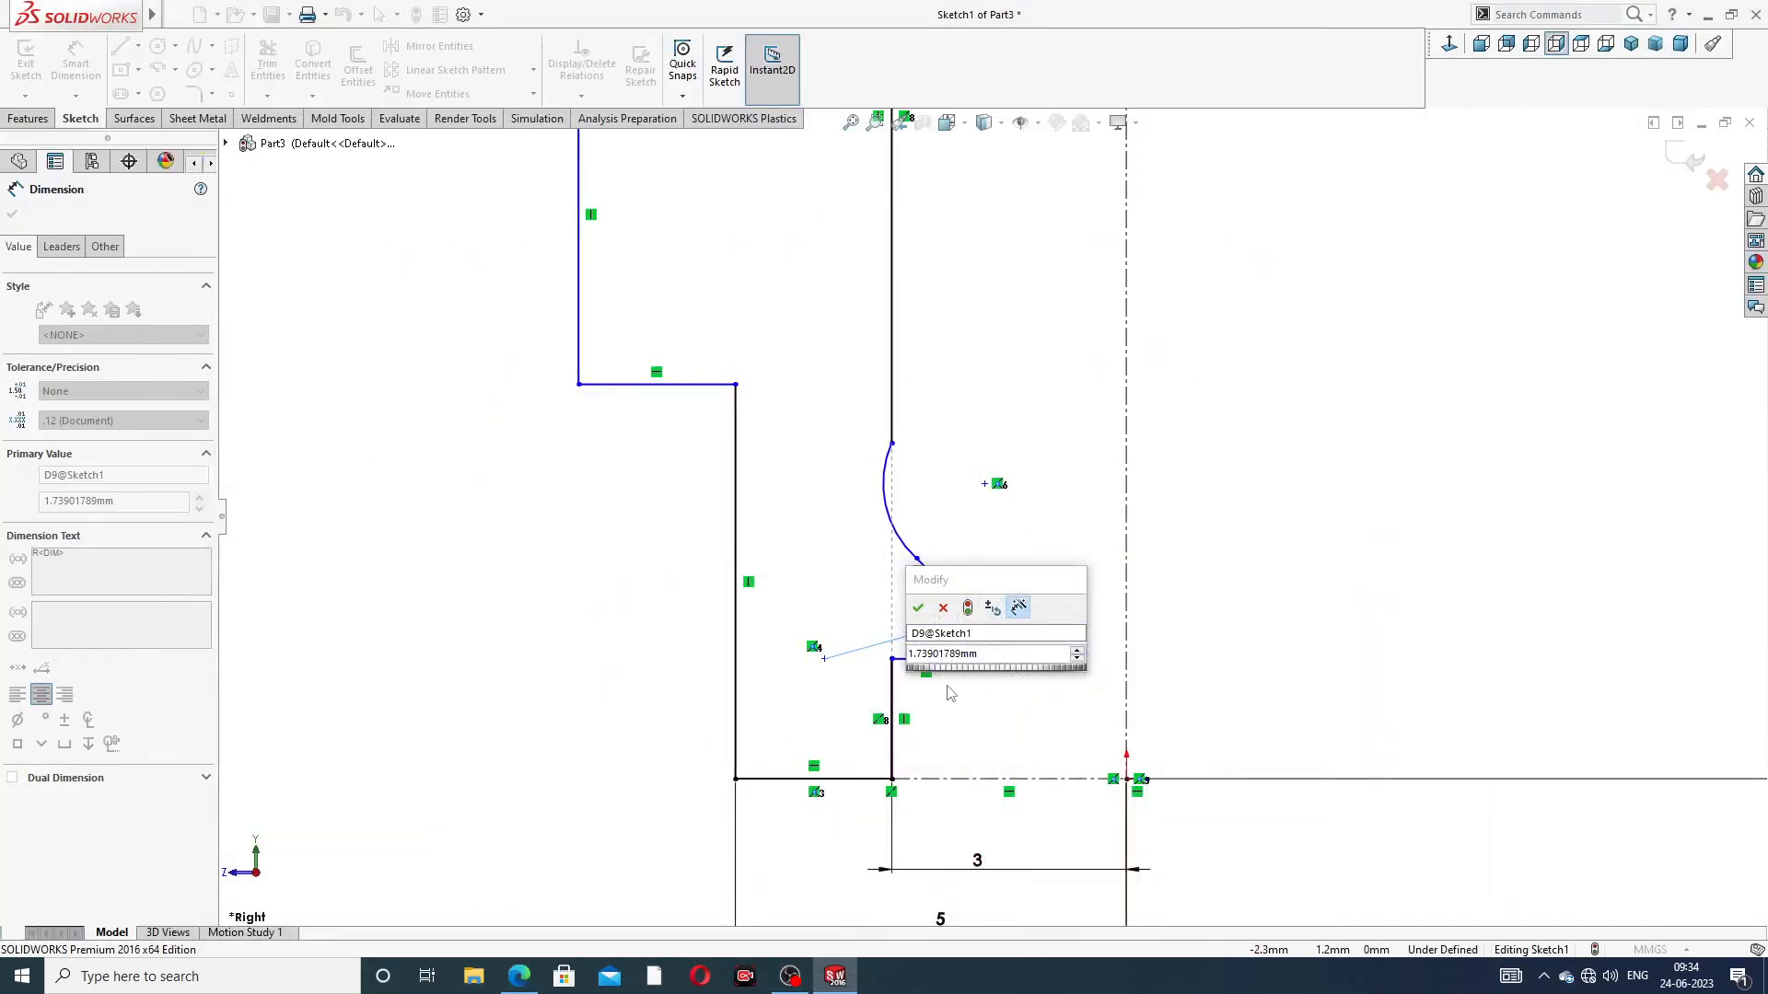
click(987, 655)
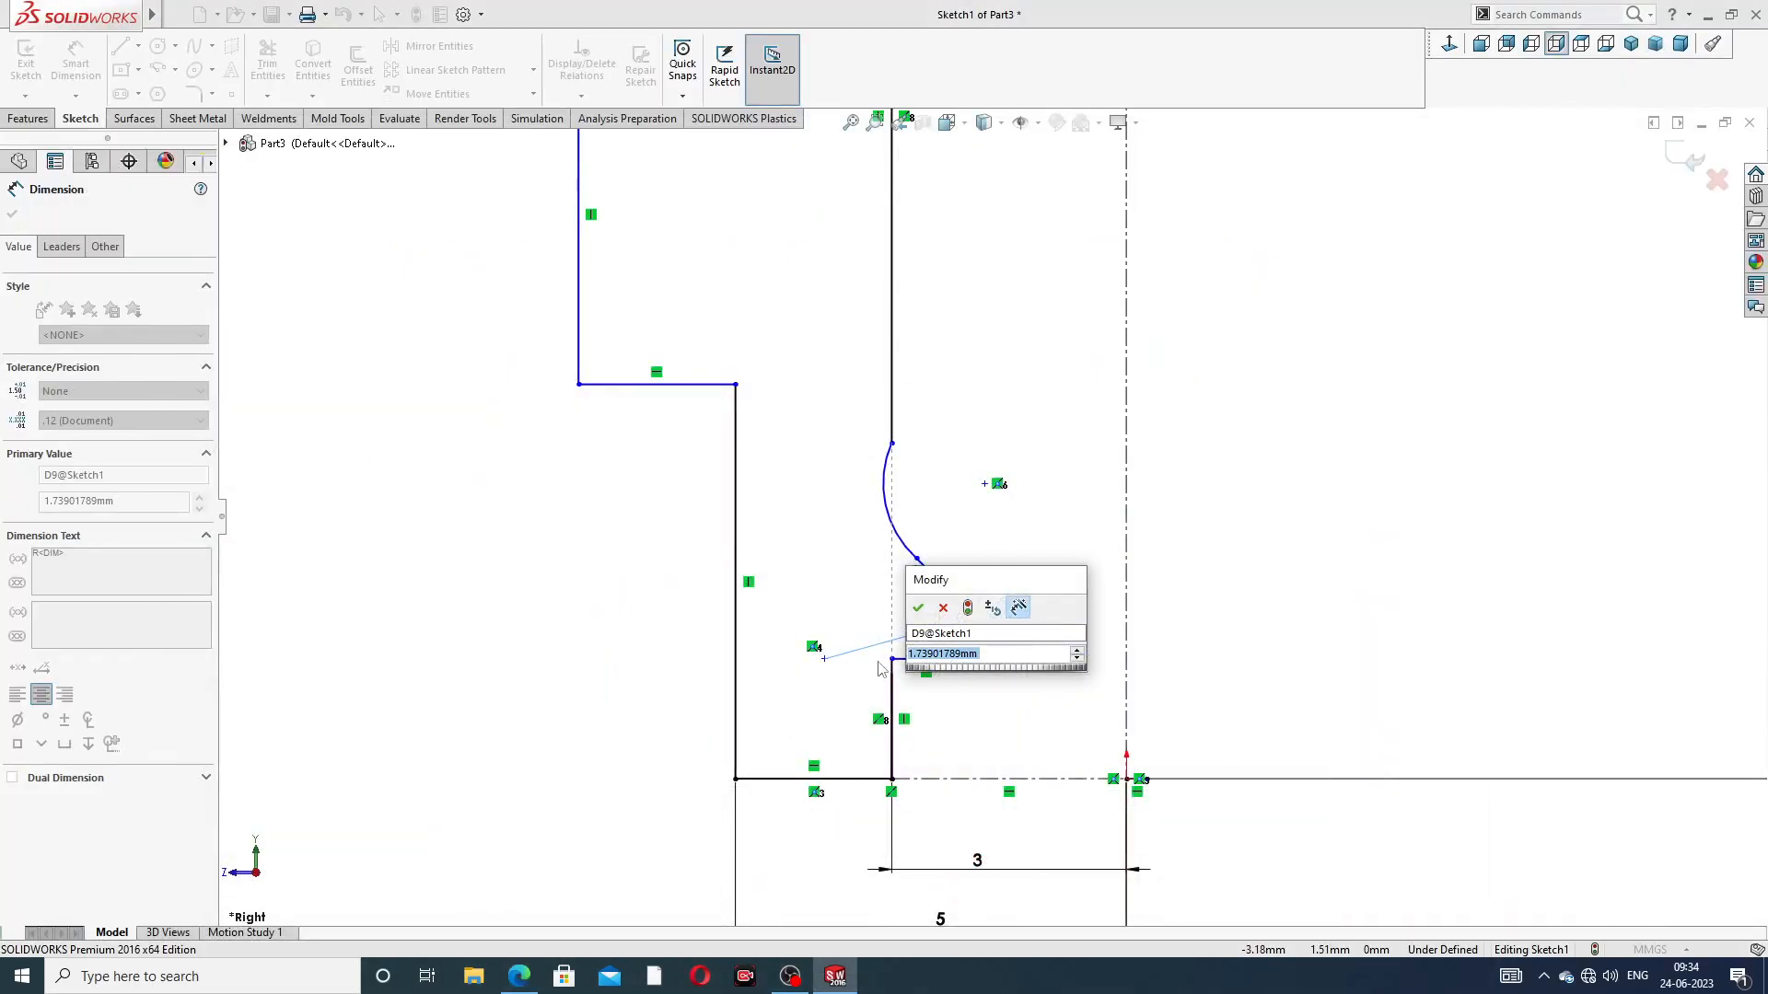
text(0.8)
key(Return)
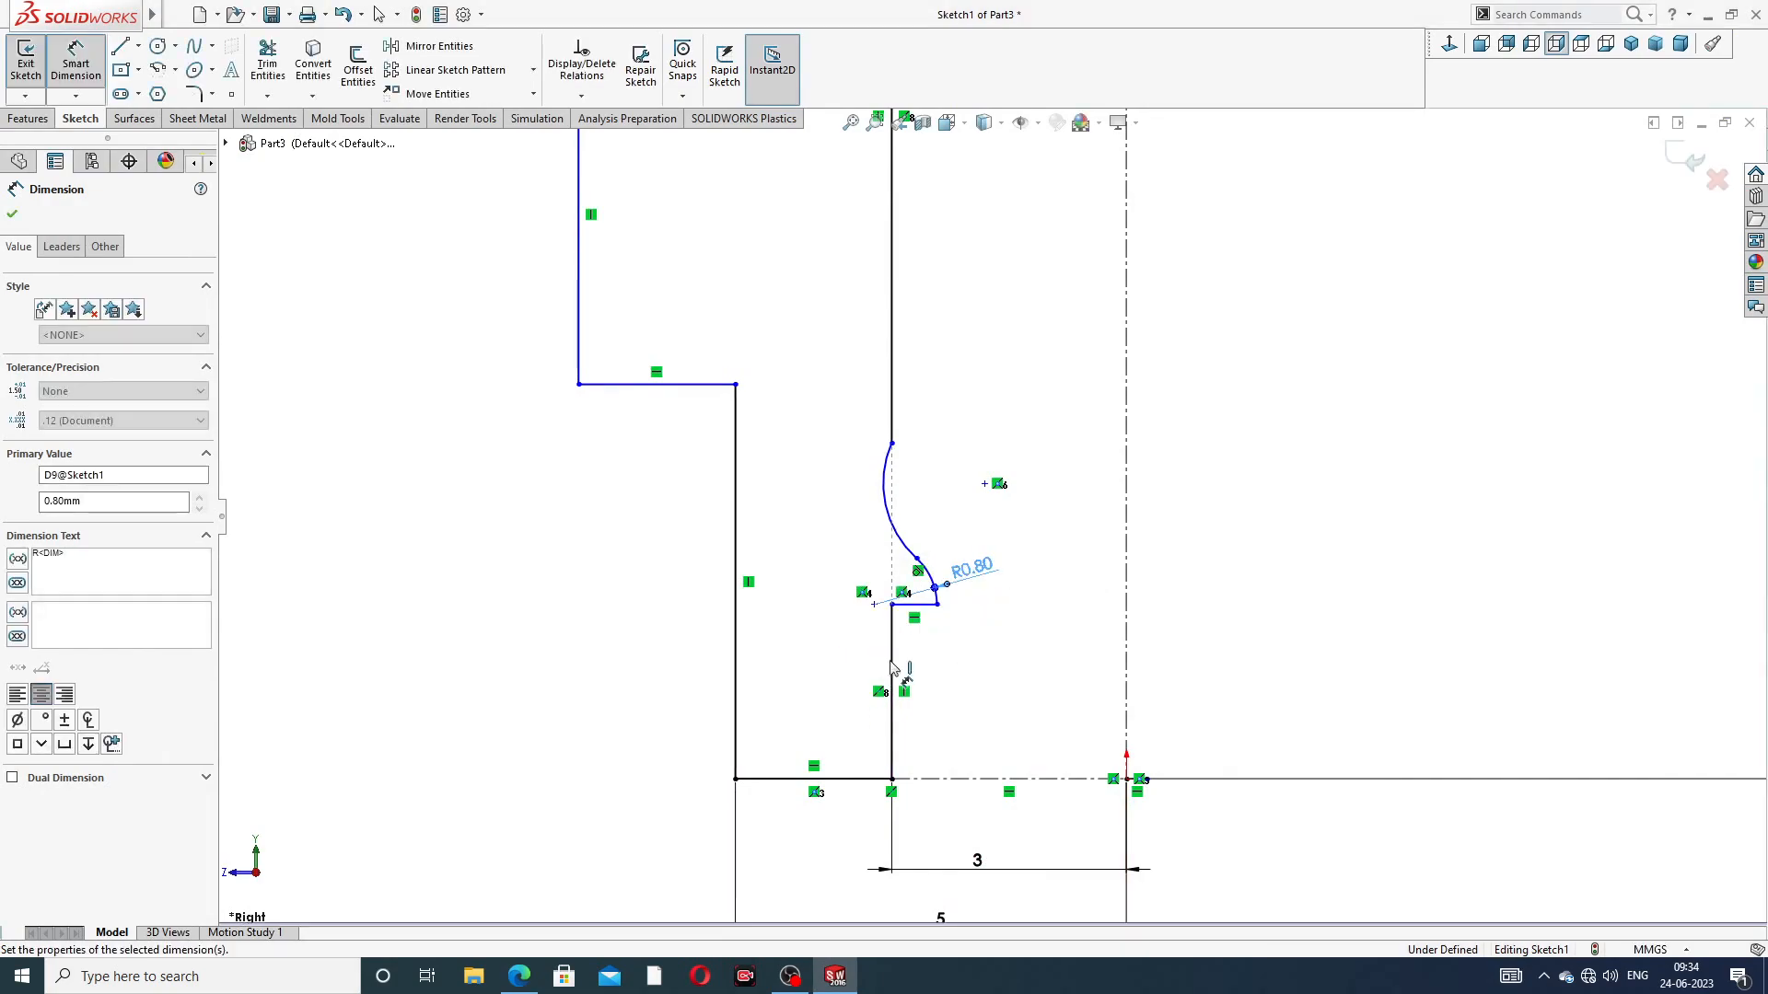
Dimension the upper arc of the inner bore profile to R0.5 mm
click(875, 504)
click(848, 518)
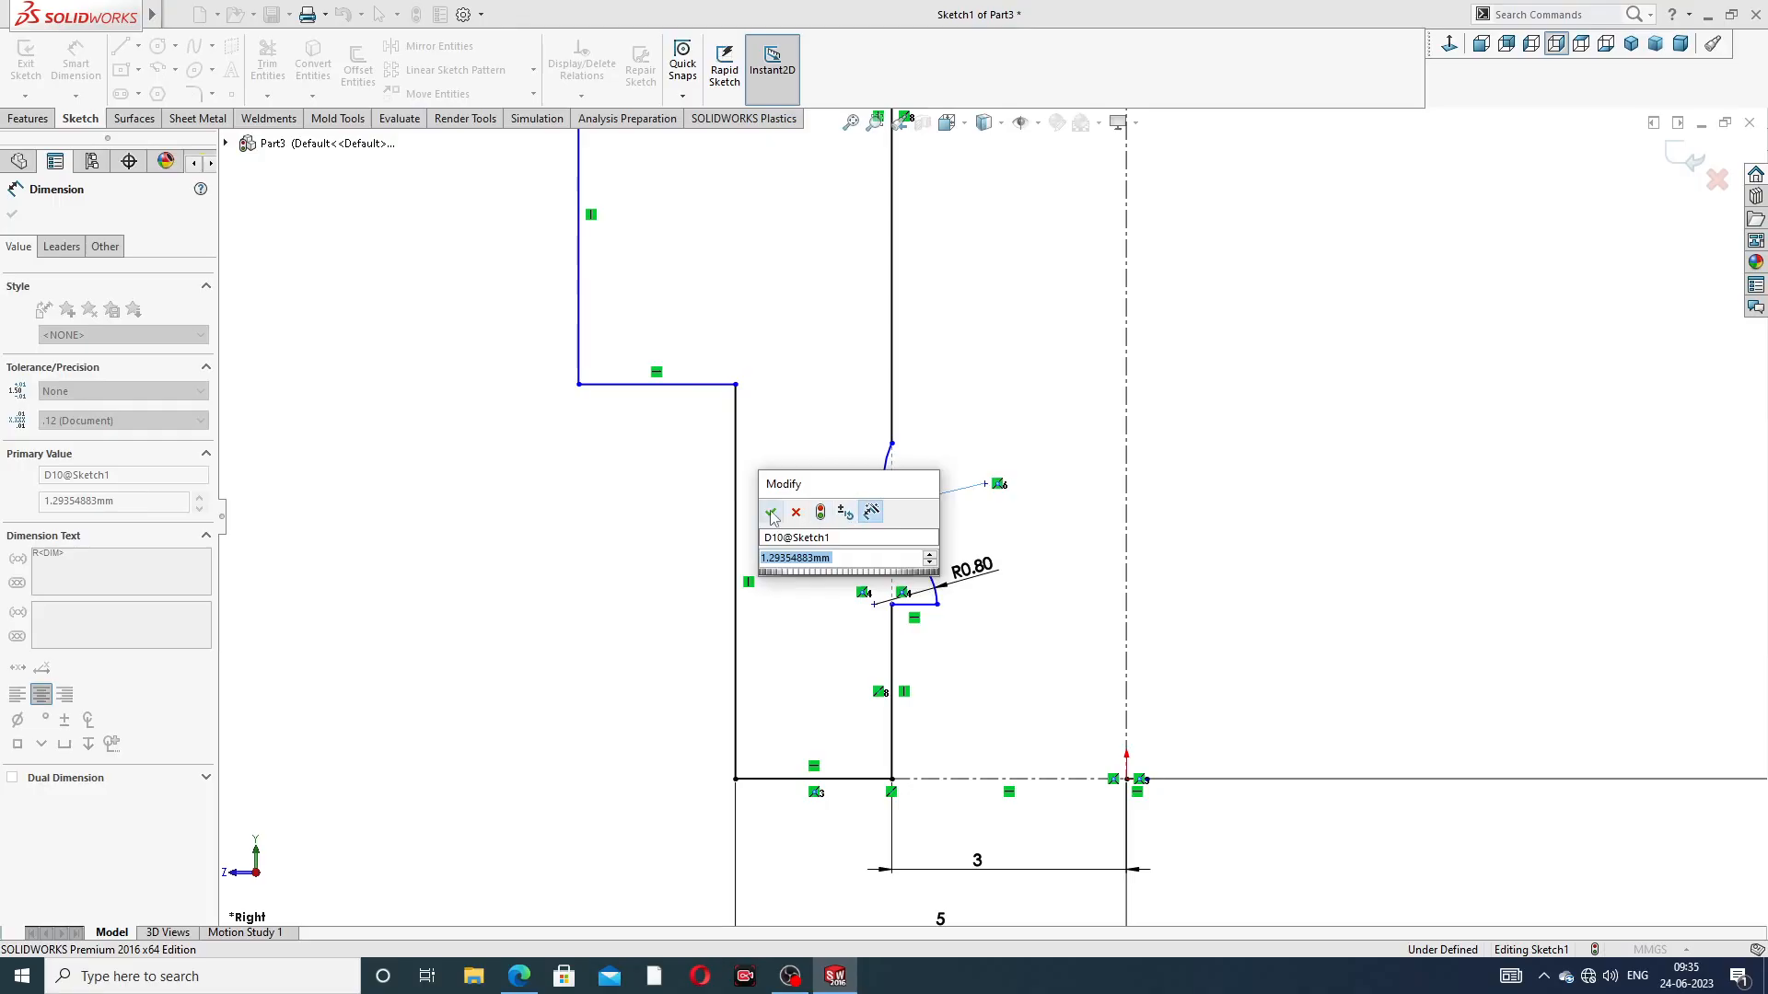
text(.)
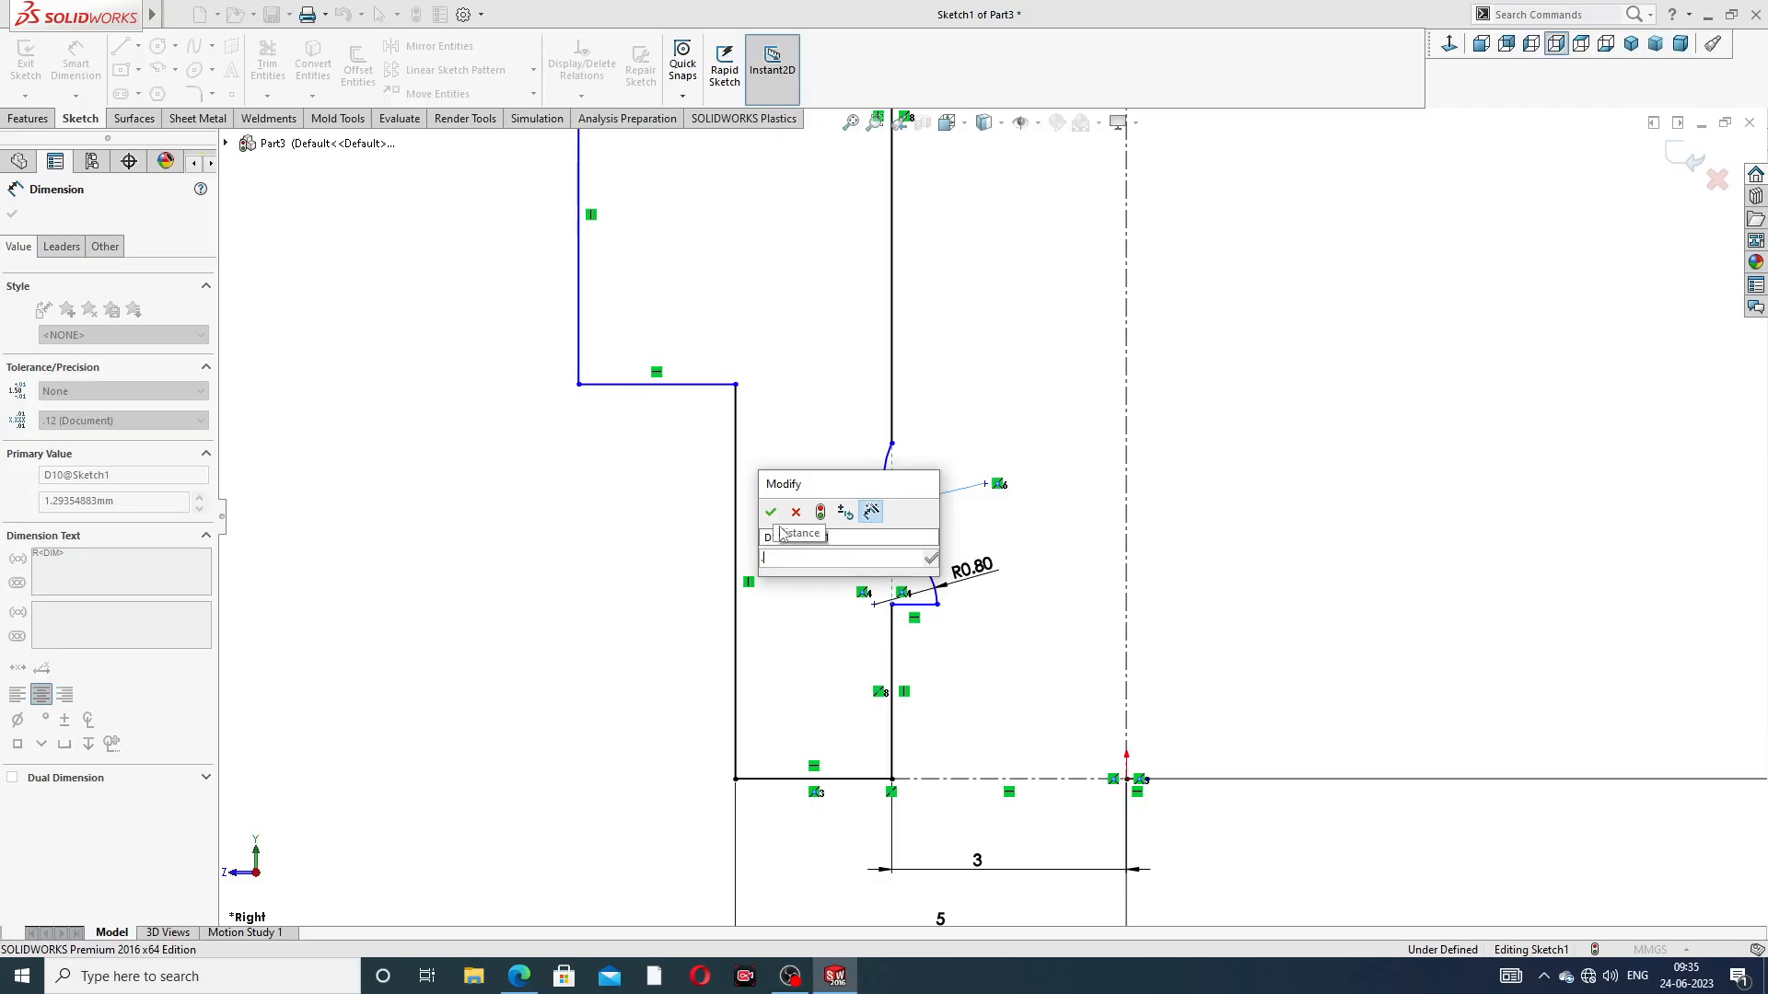
text(5)
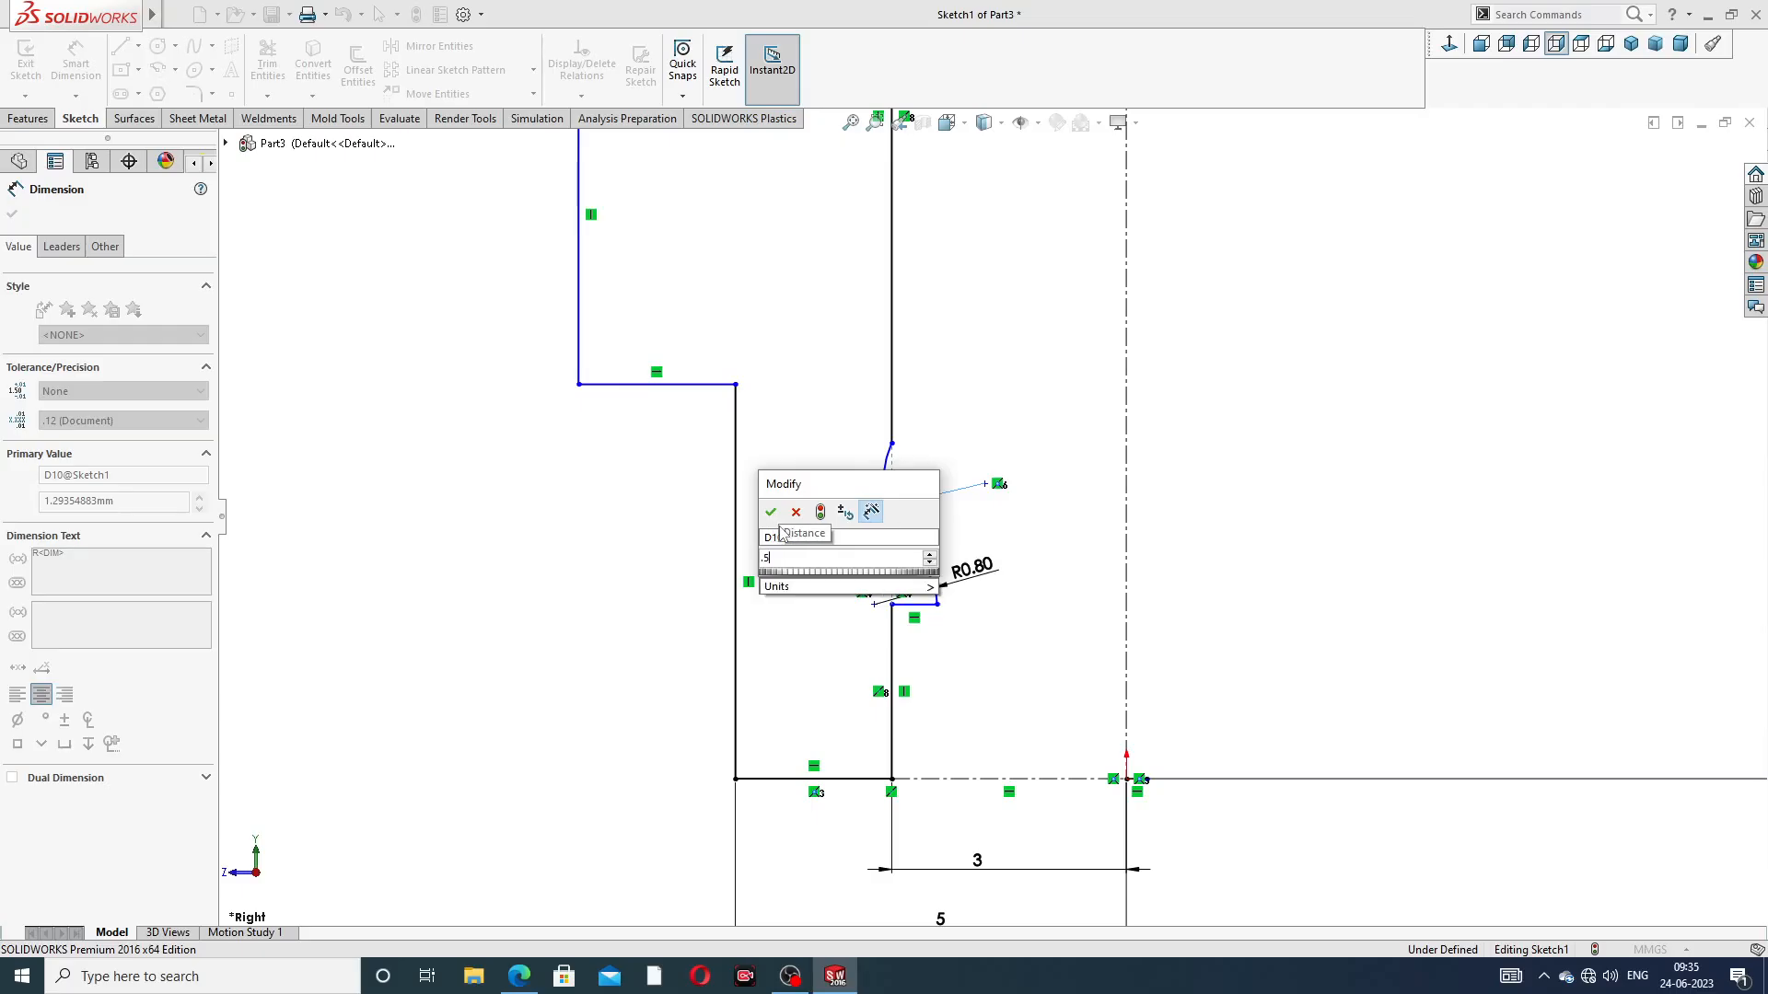
key(Return)
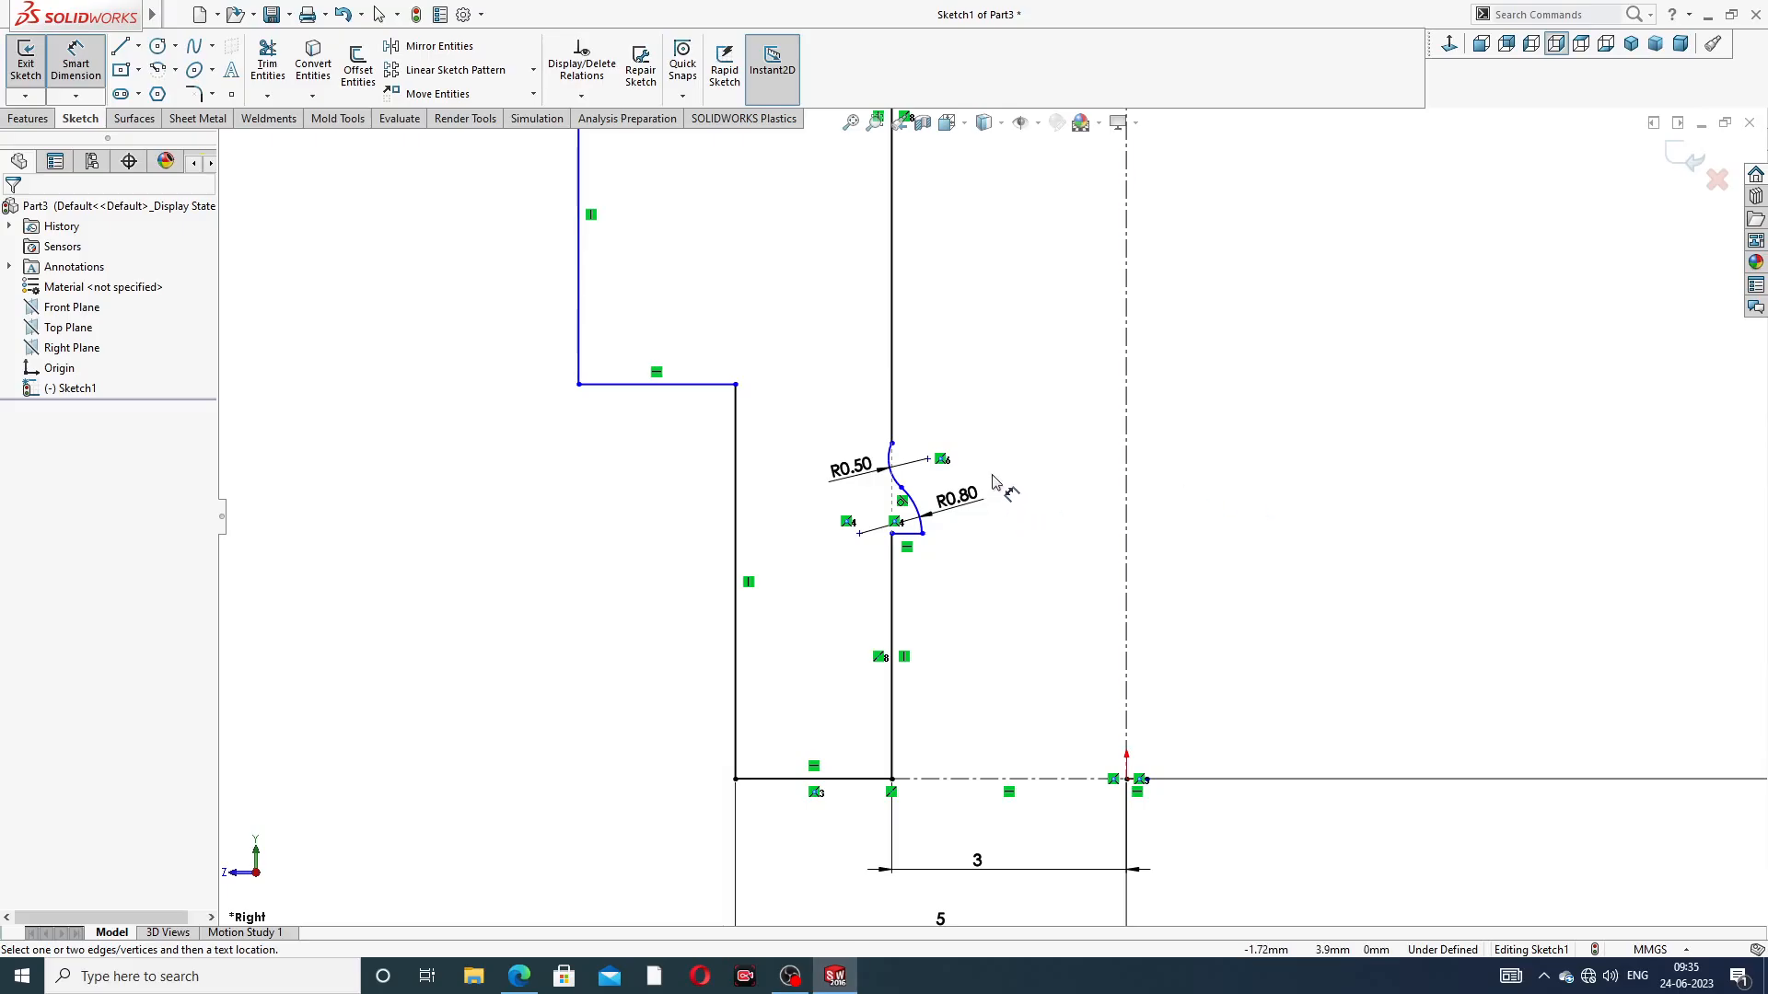
Add a vertical relation between the R0.80 arc's centre and the tangent point where the two bore arcs meet
scroll(925, 481, down, 2)
scroll(905, 483, down, 1)
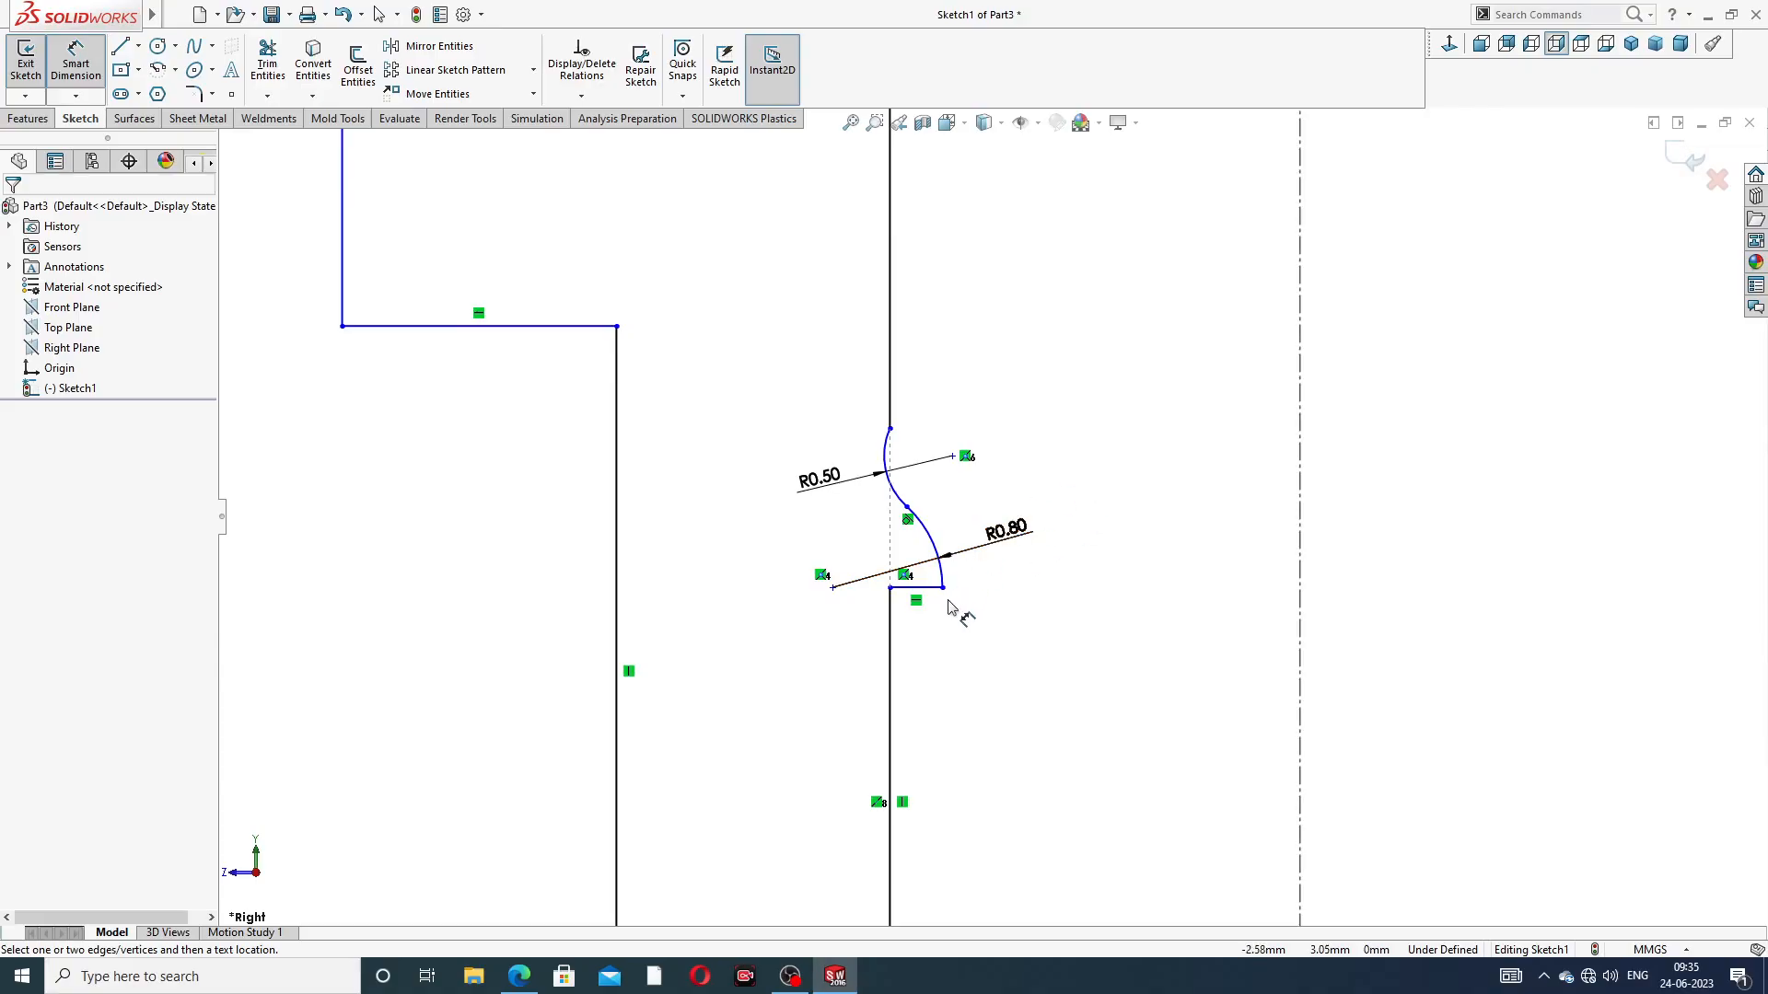
scroll(959, 604, down, 2)
right_click(1140, 406)
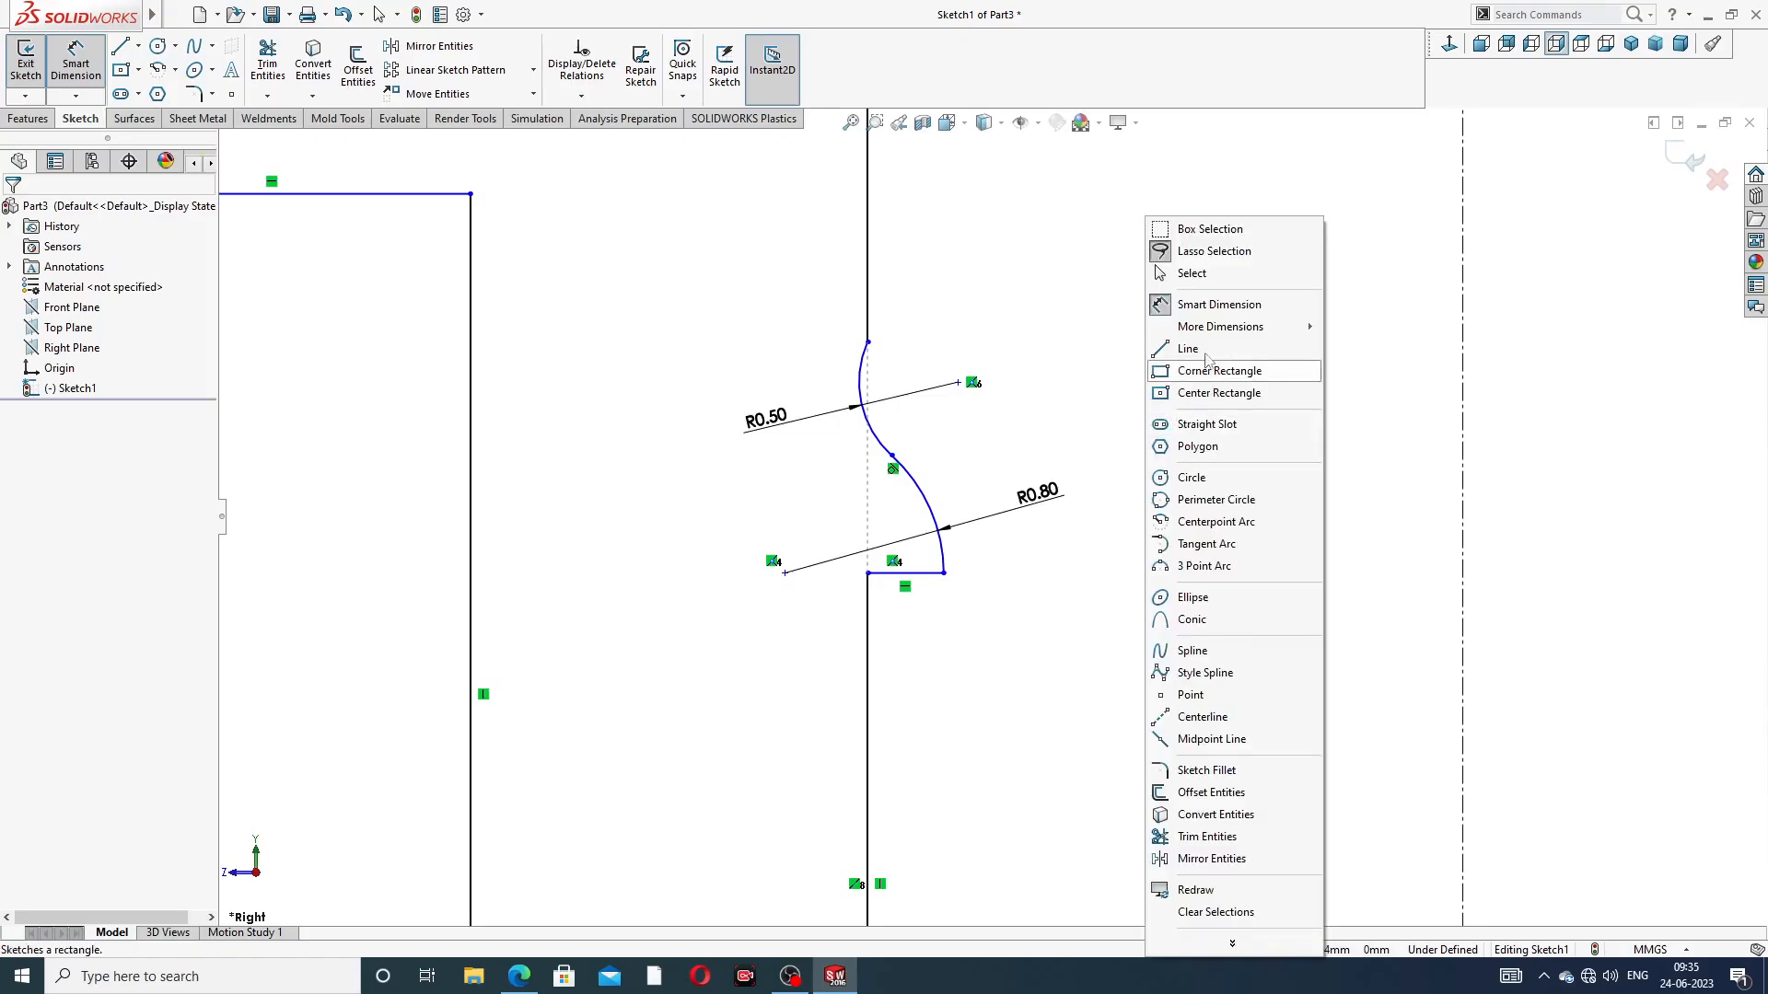
click(1212, 275)
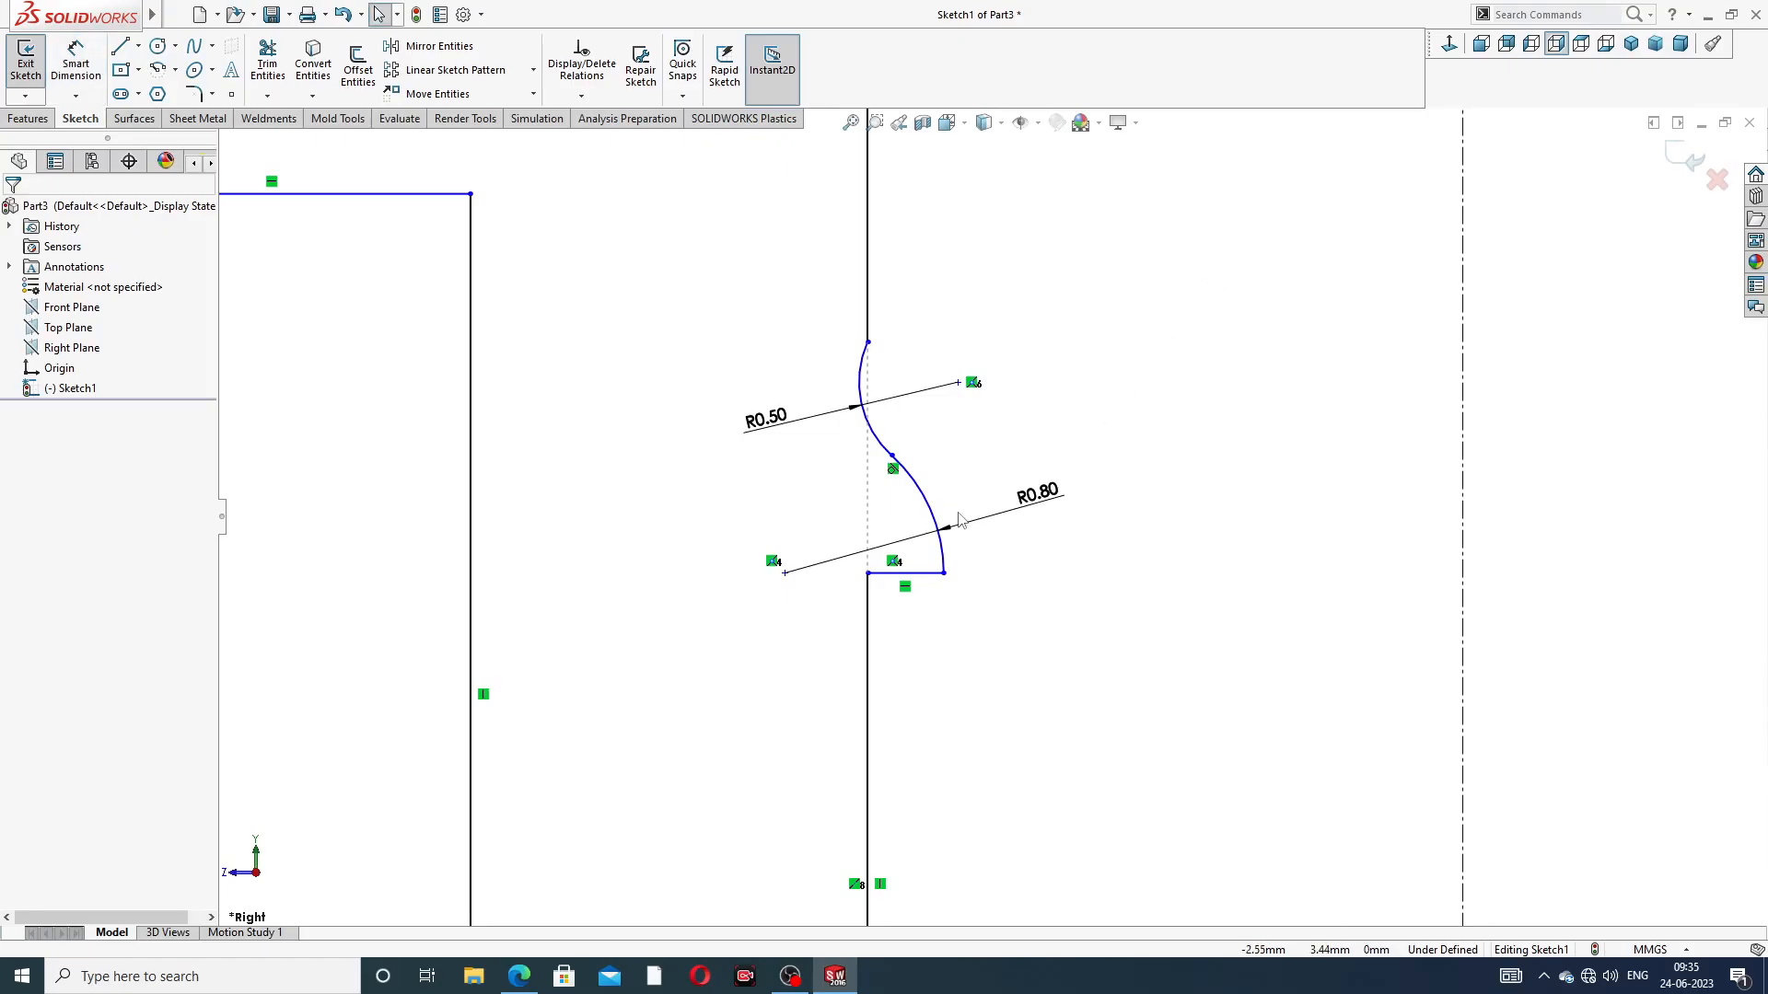
click(785, 575)
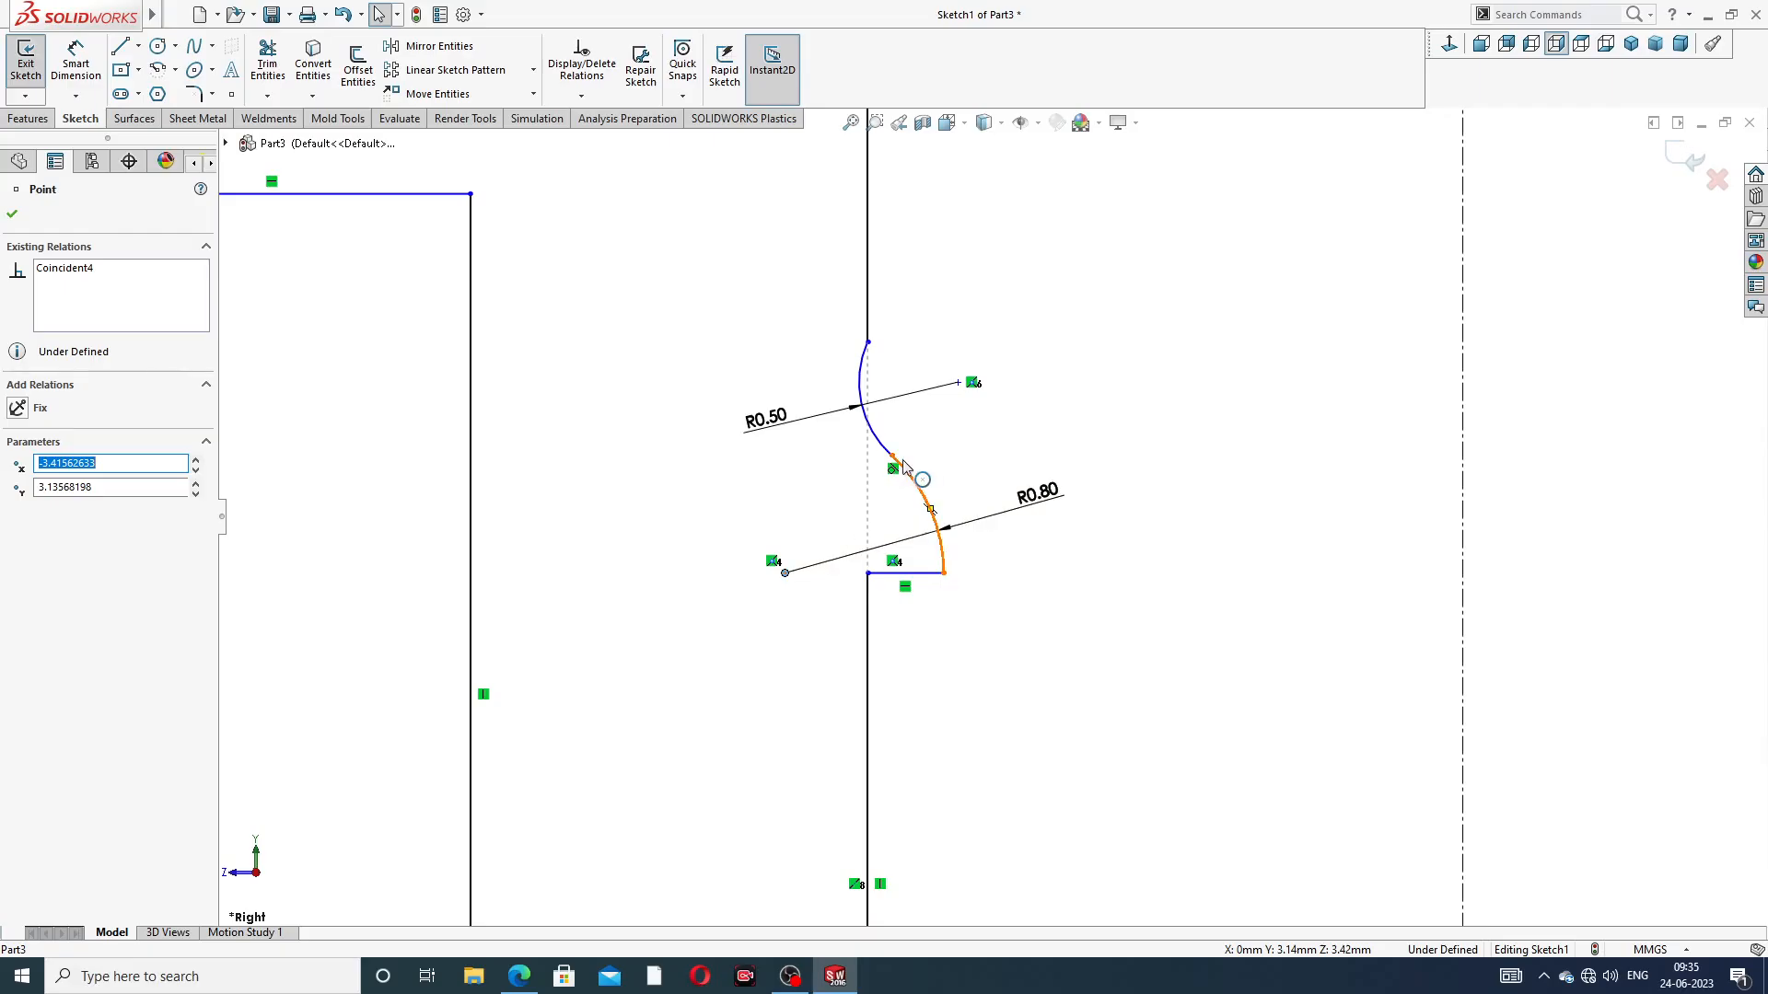
ctrl+click(891, 455)
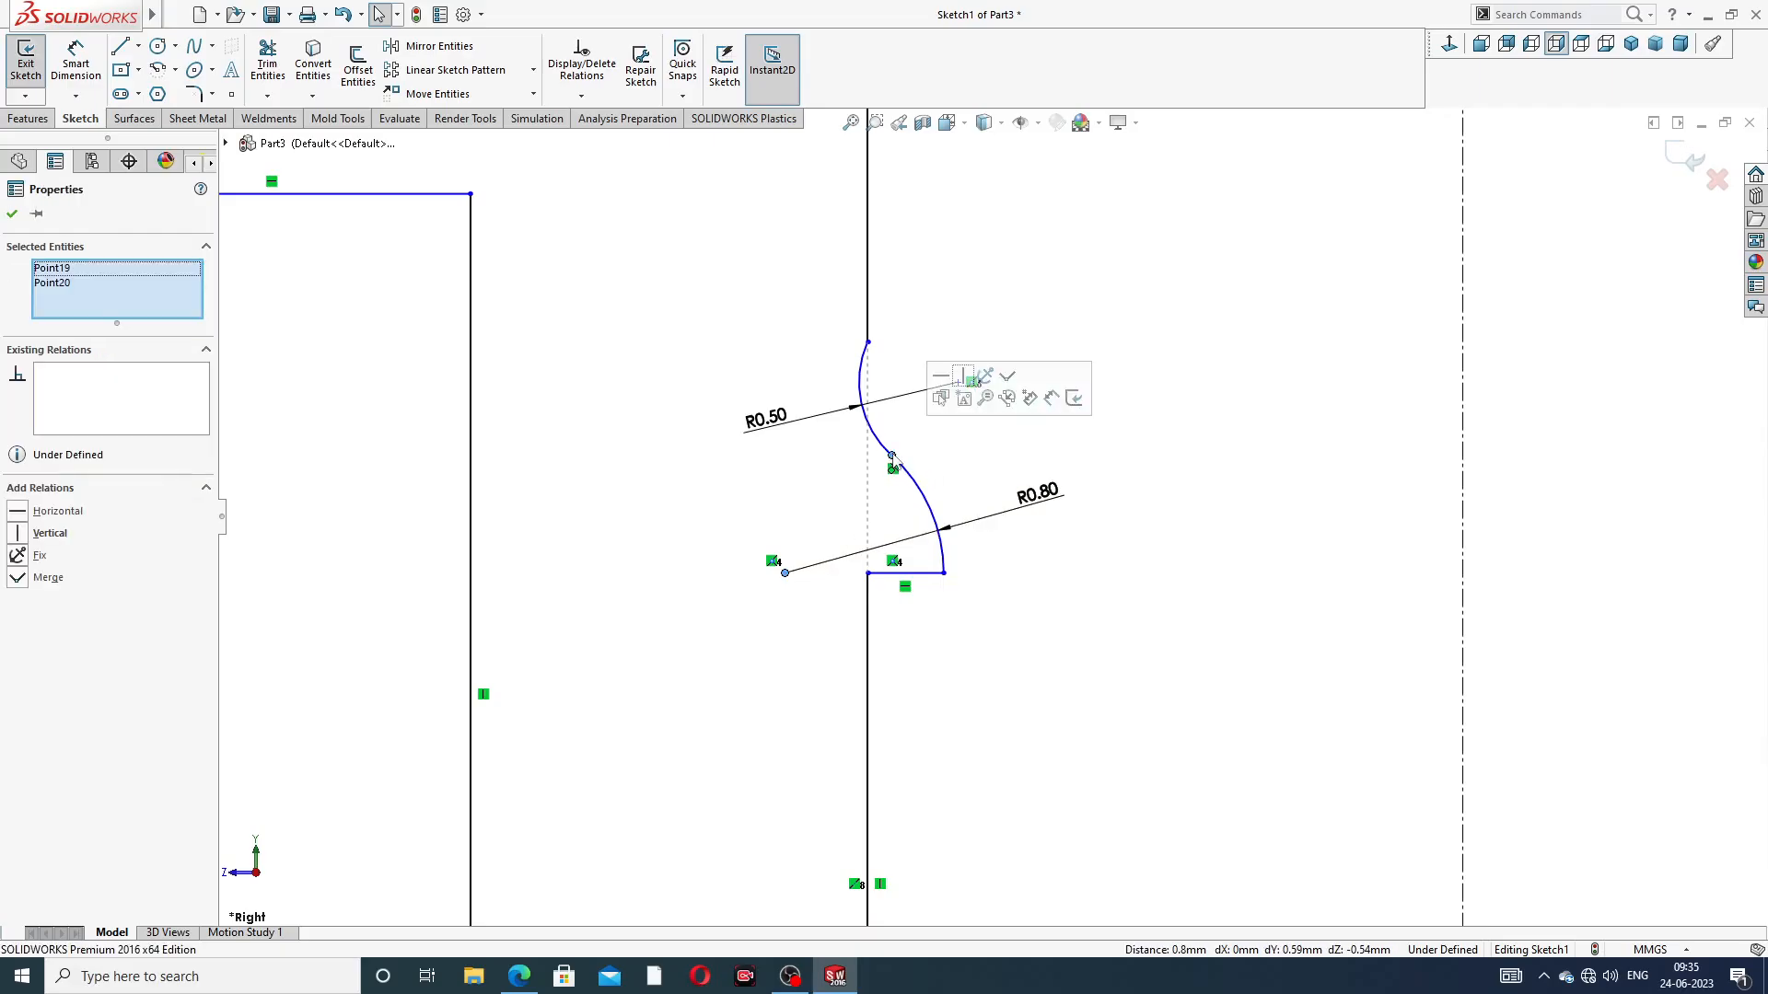
click(965, 377)
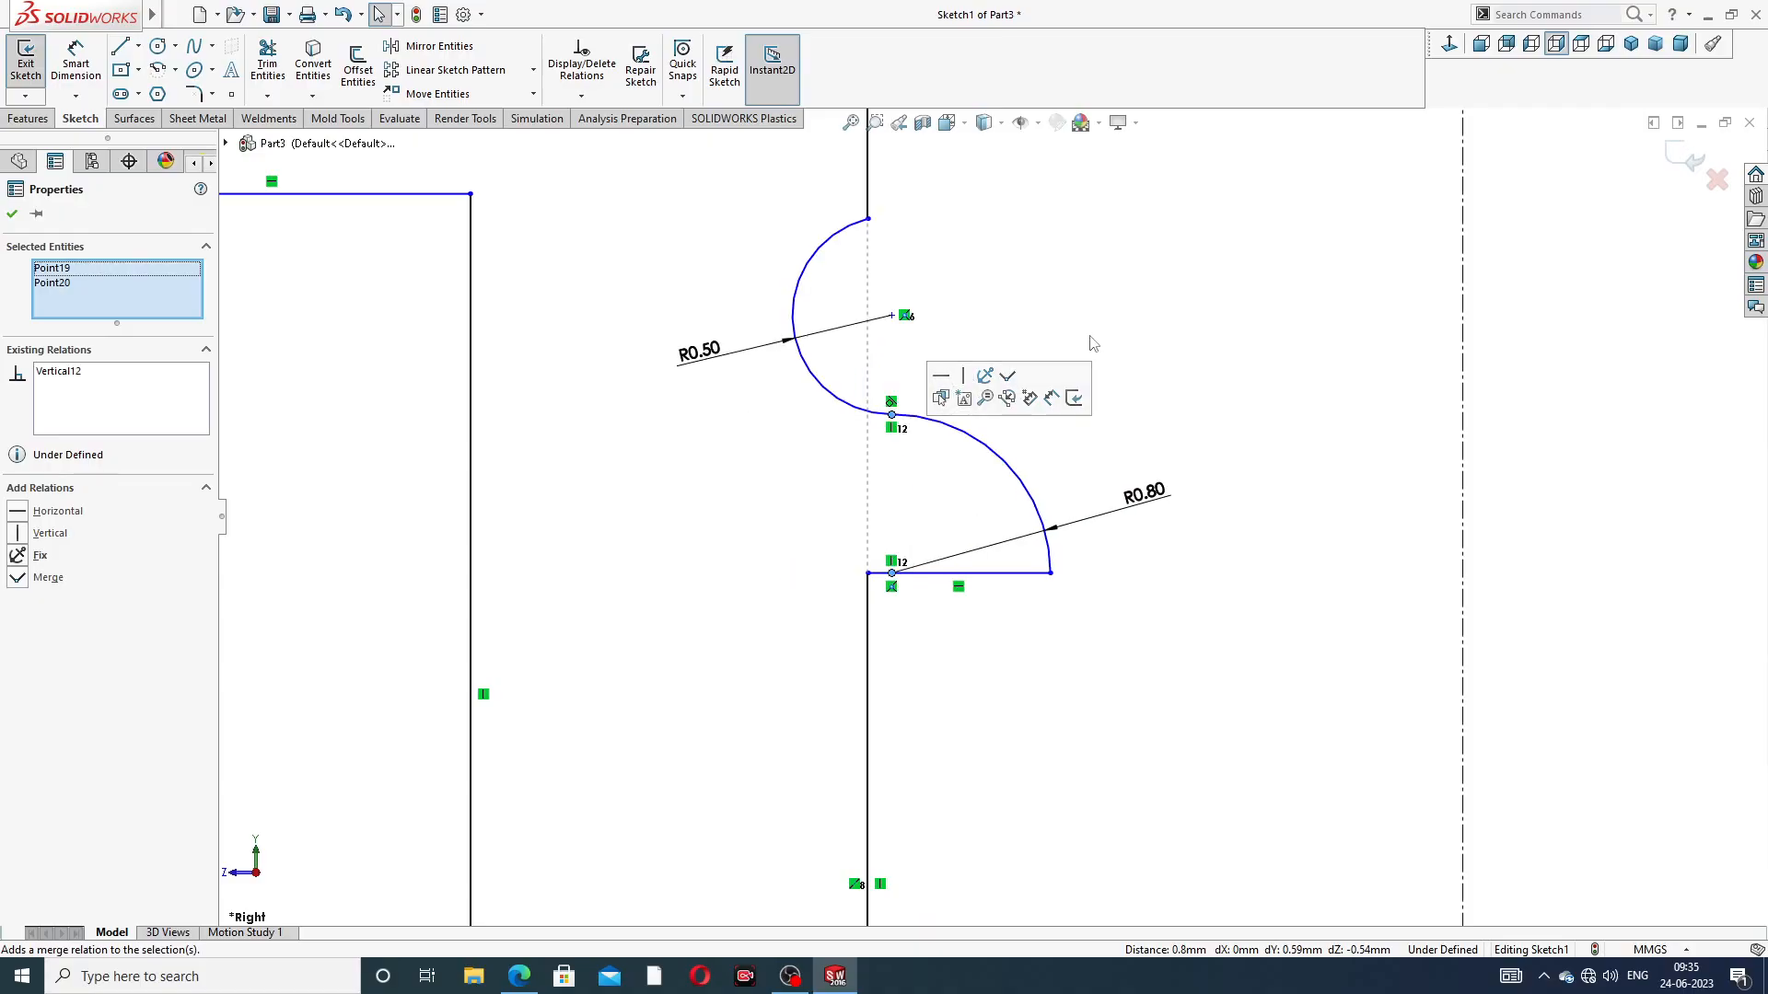
click(1109, 323)
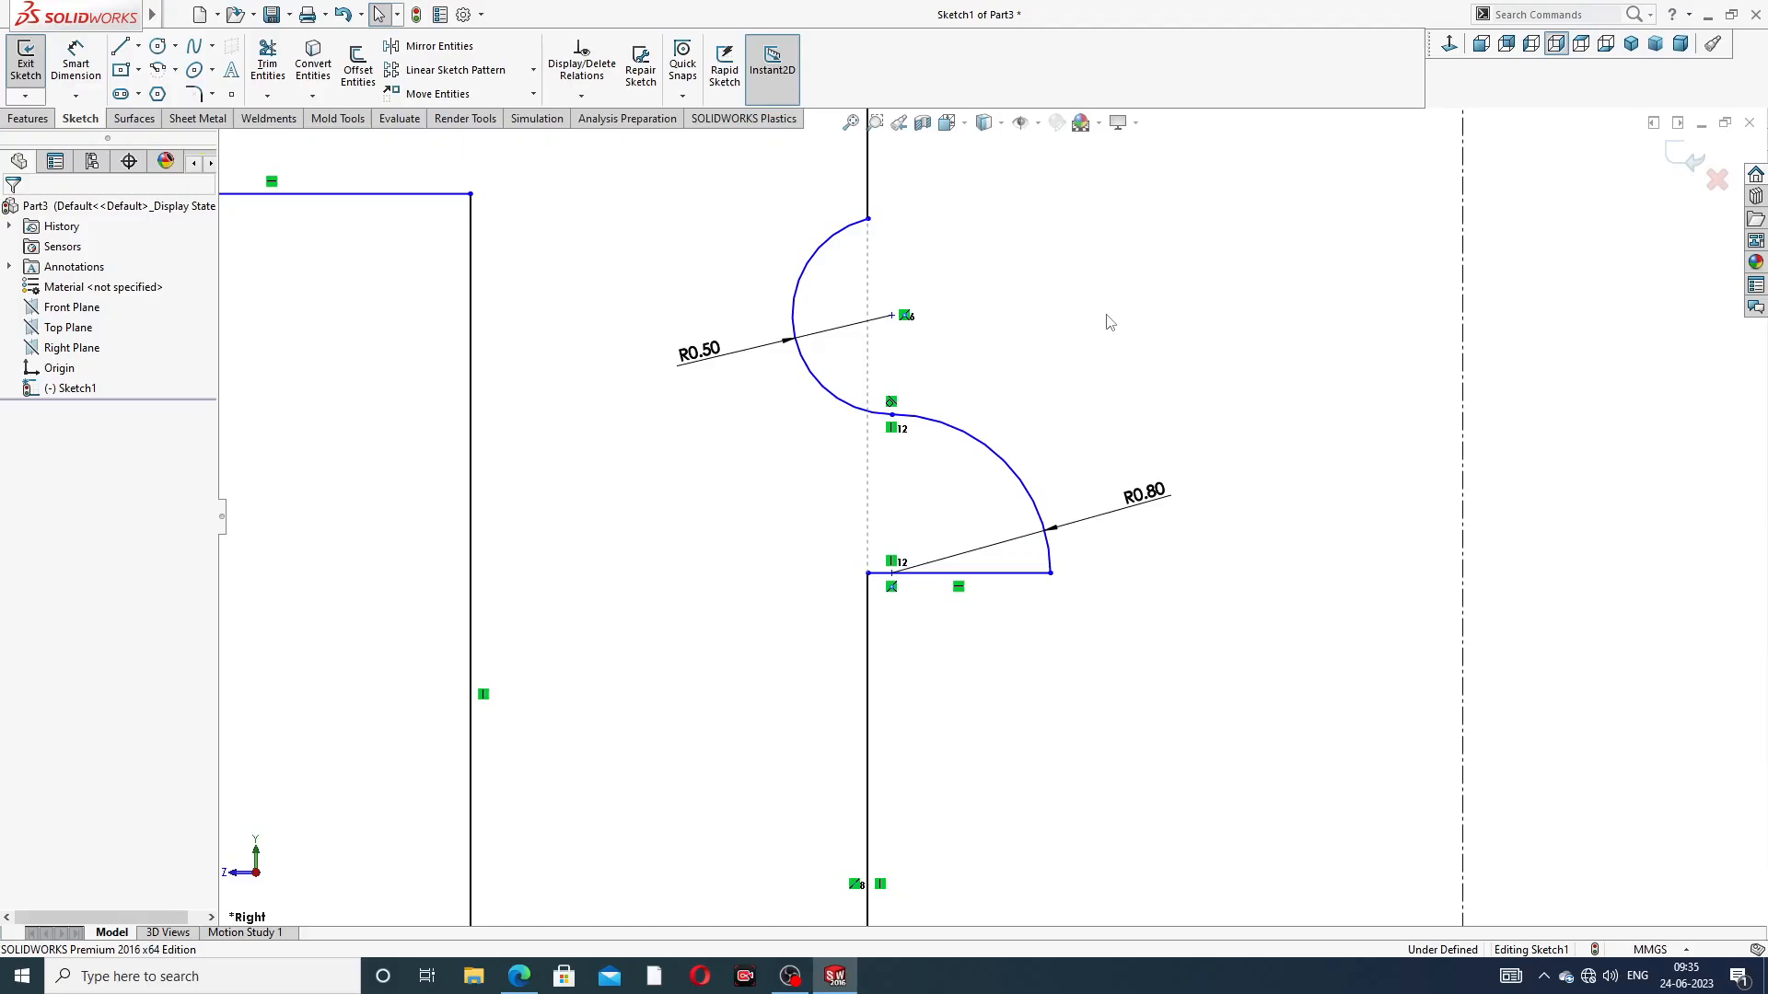
Add a horizontal relation between the R0.50 arc's upper endpoint and its centre point
click(868, 220)
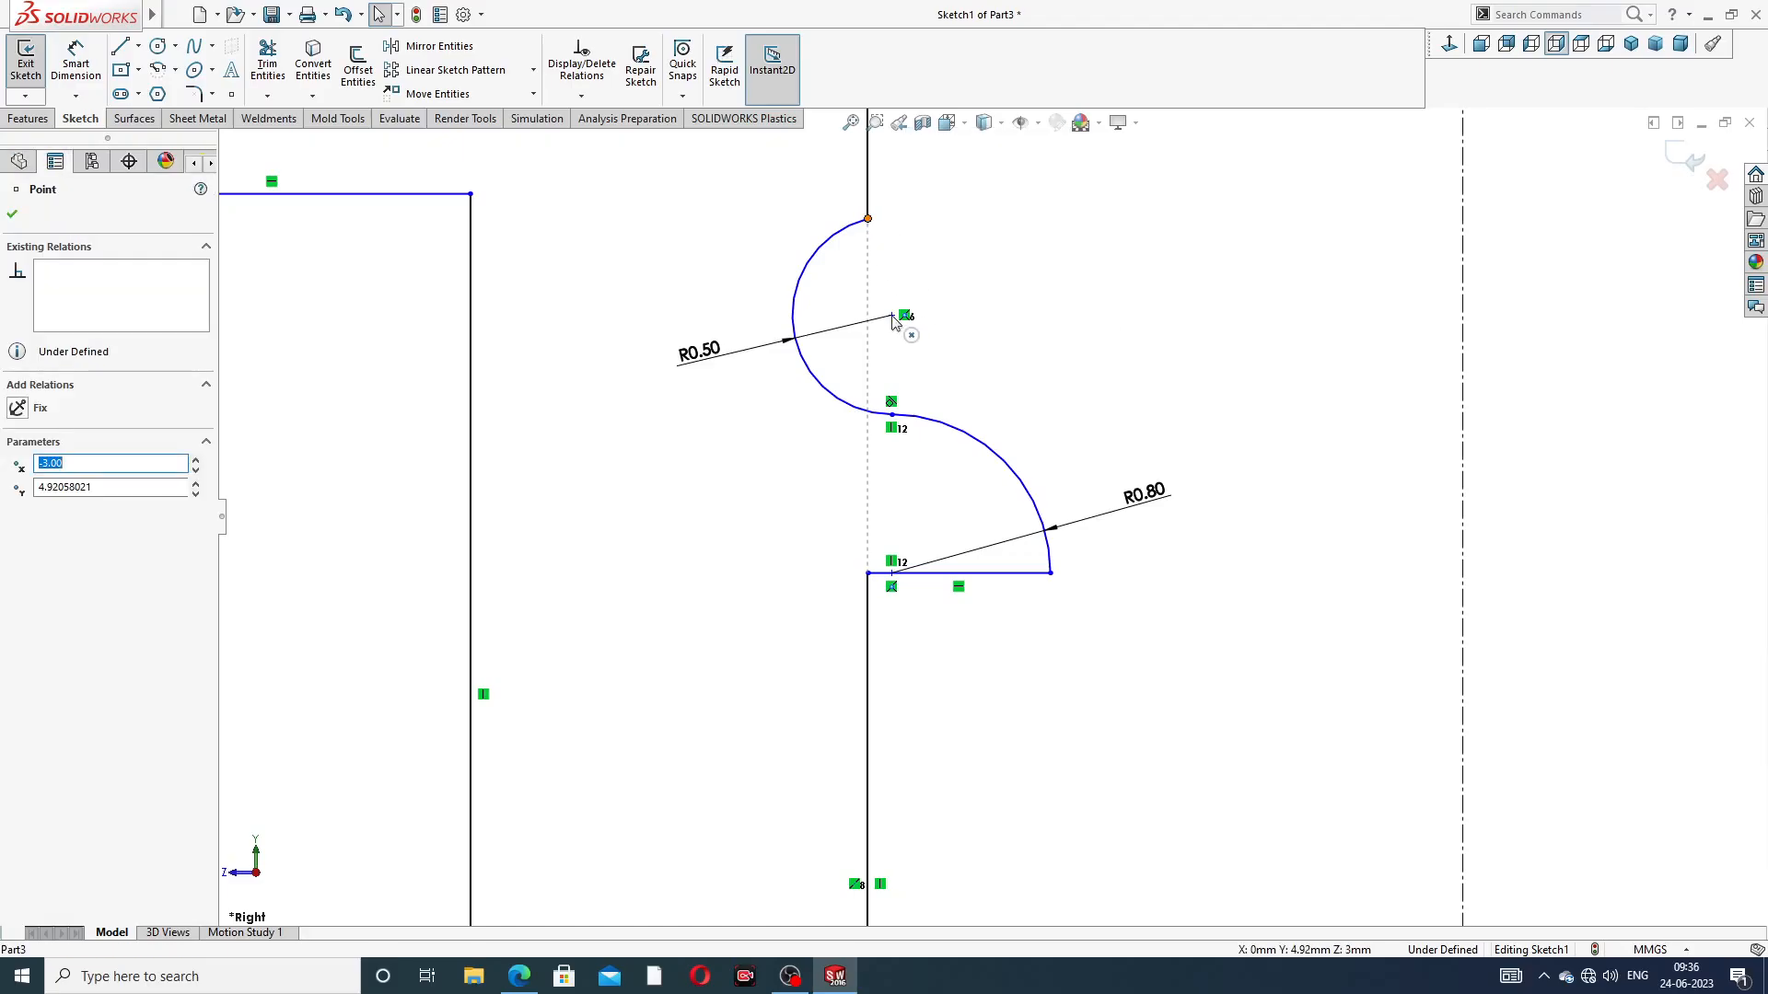
click(945, 264)
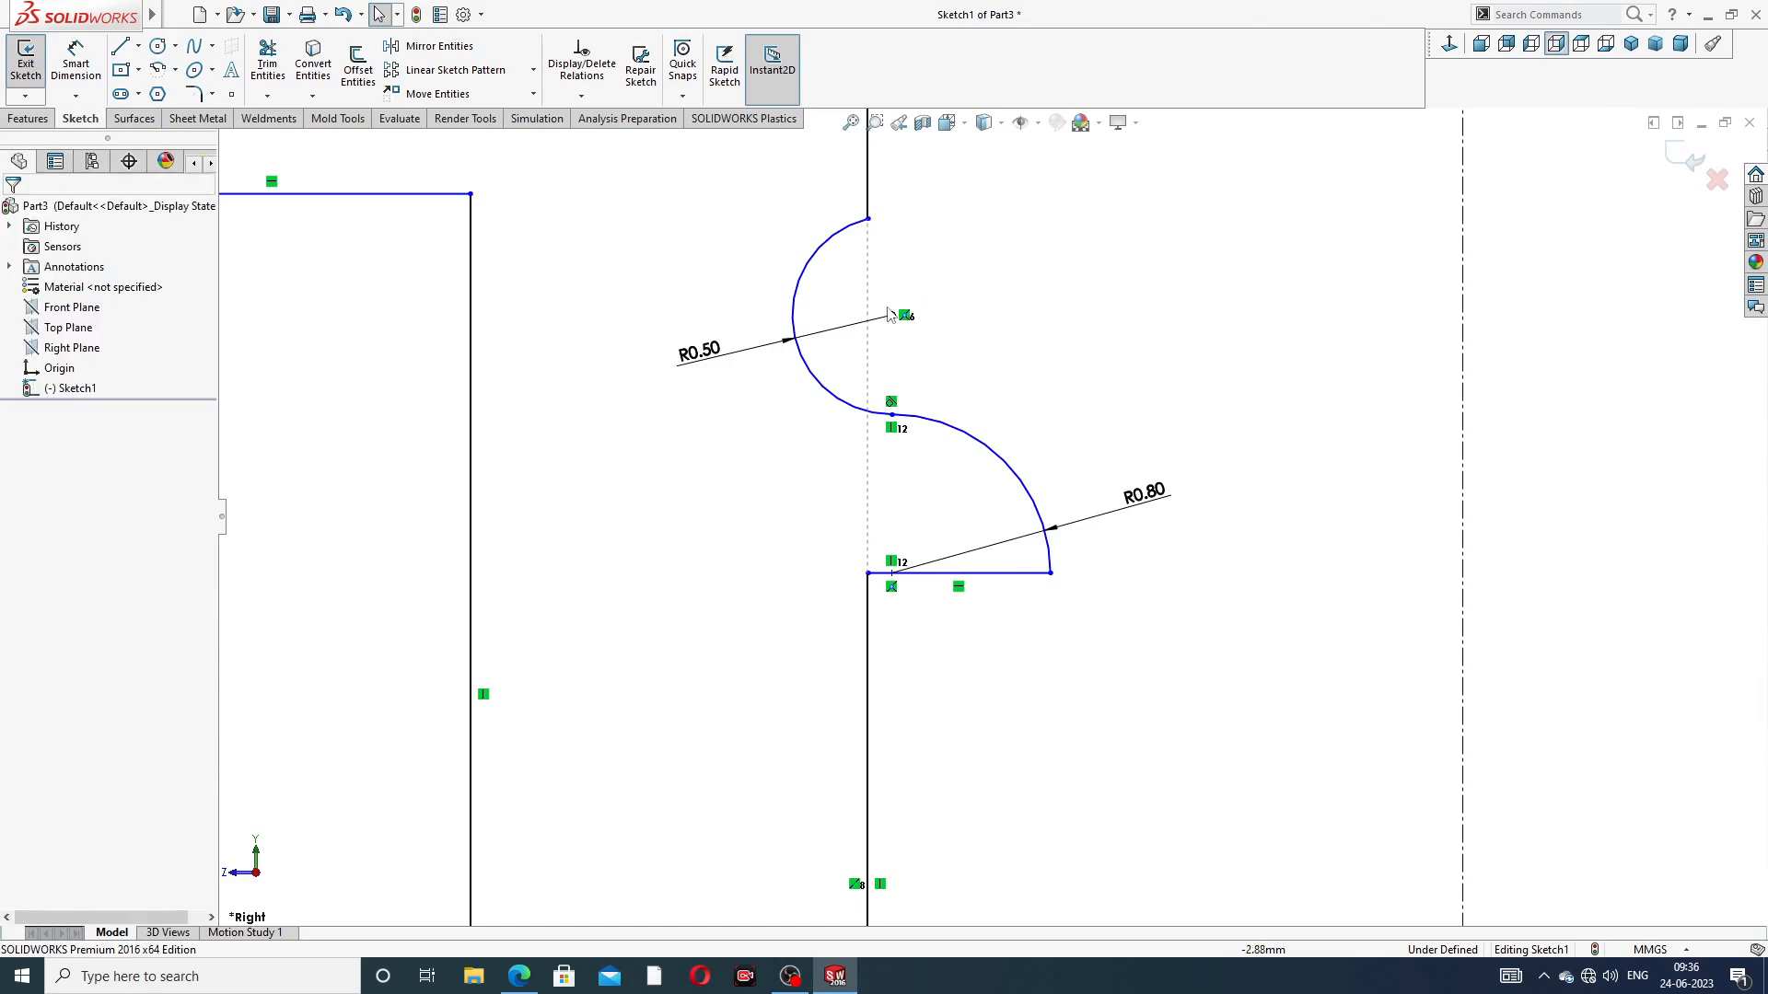
click(868, 220)
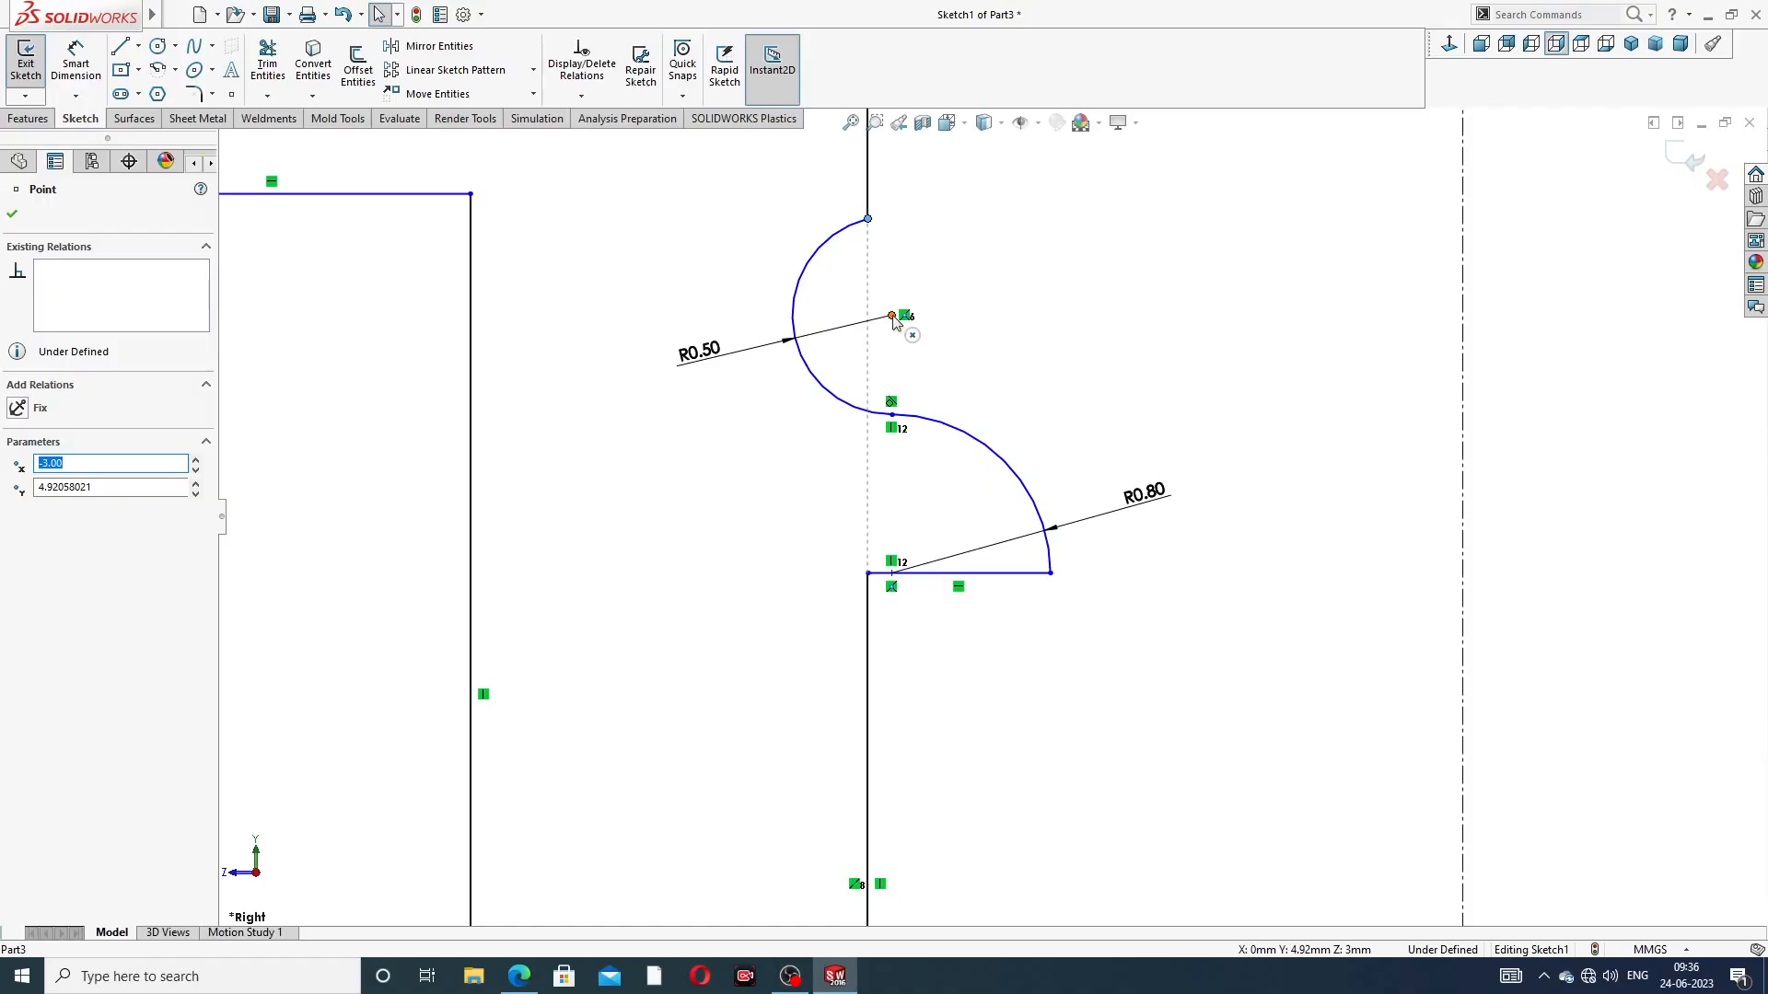
ctrl+click(892, 317)
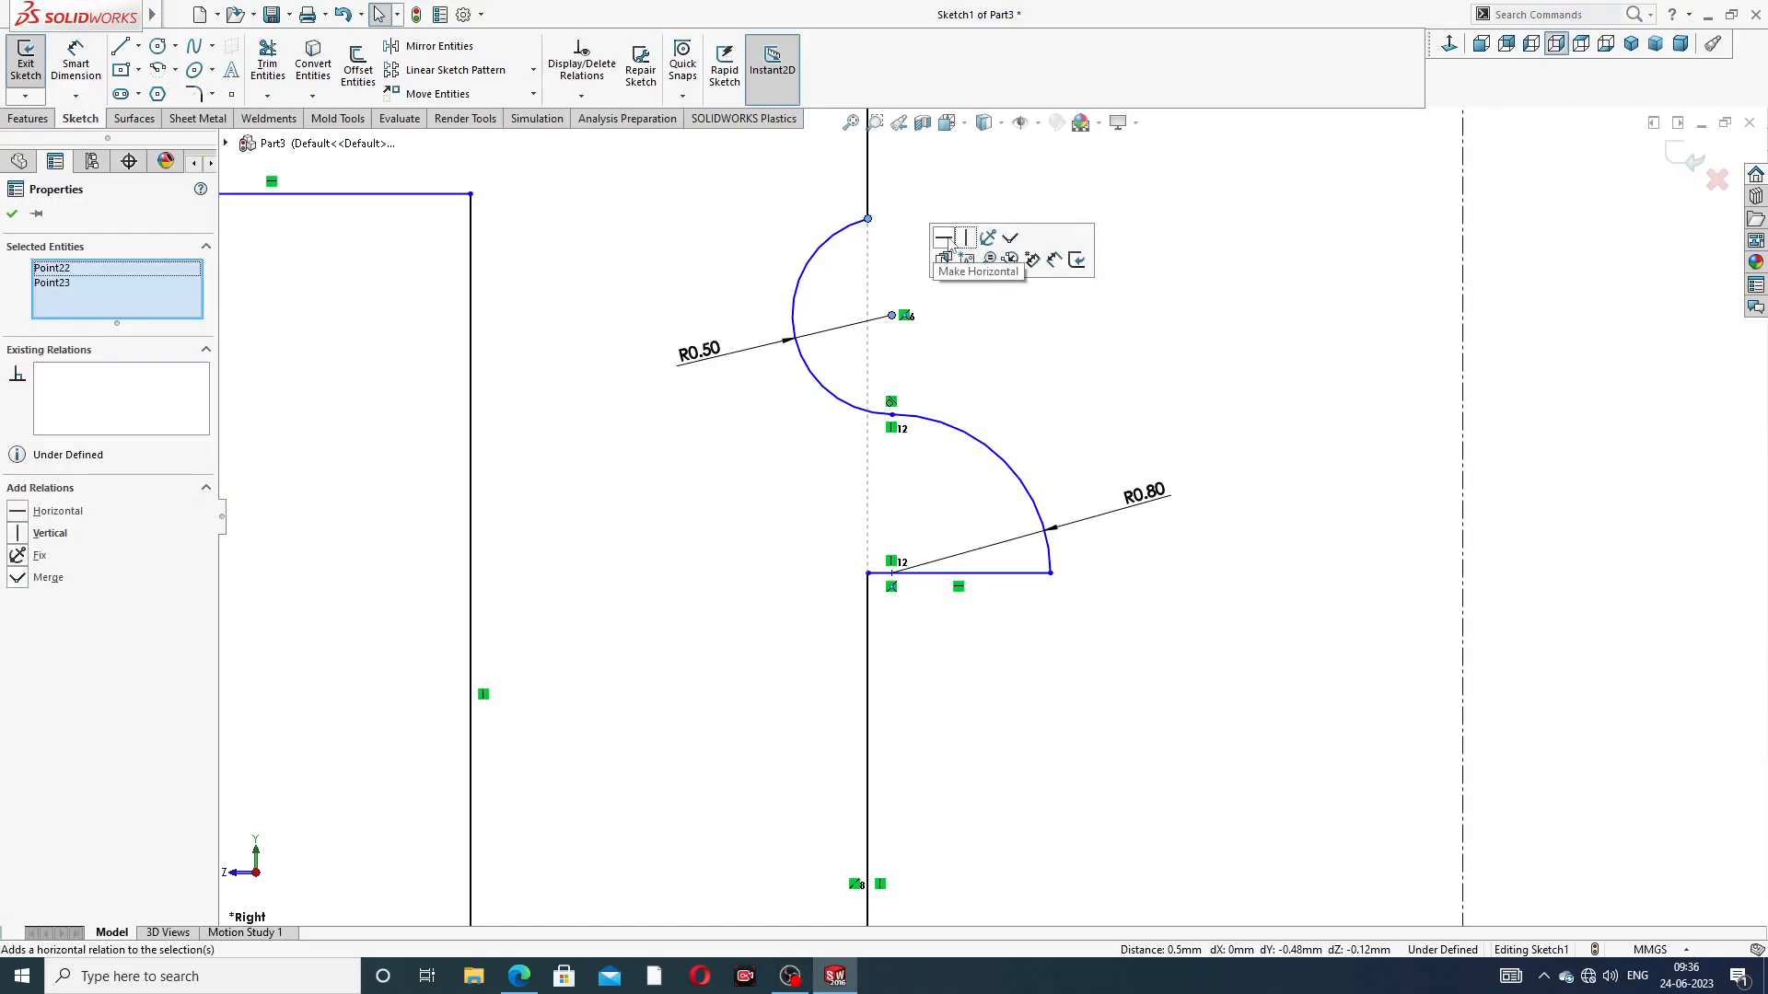
click(946, 240)
click(1254, 246)
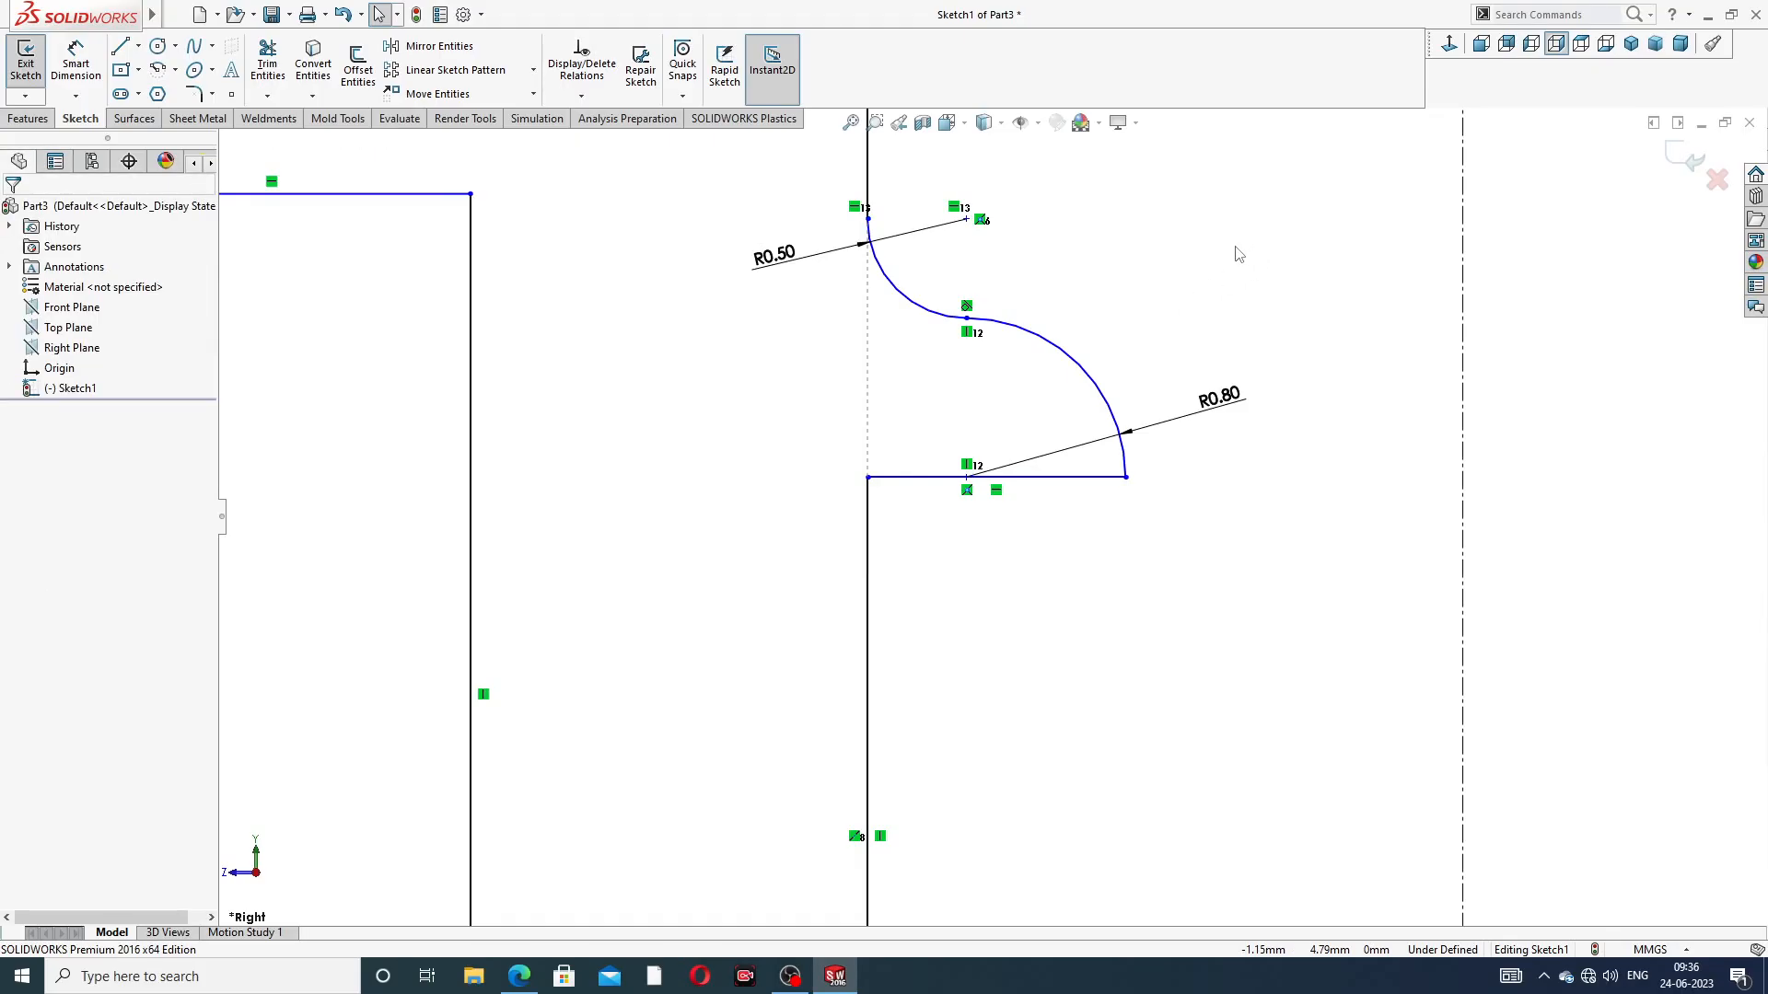
Reposition the R0.80 dimension label slightly around the lower bore arc
scroll(1066, 278, up, 3)
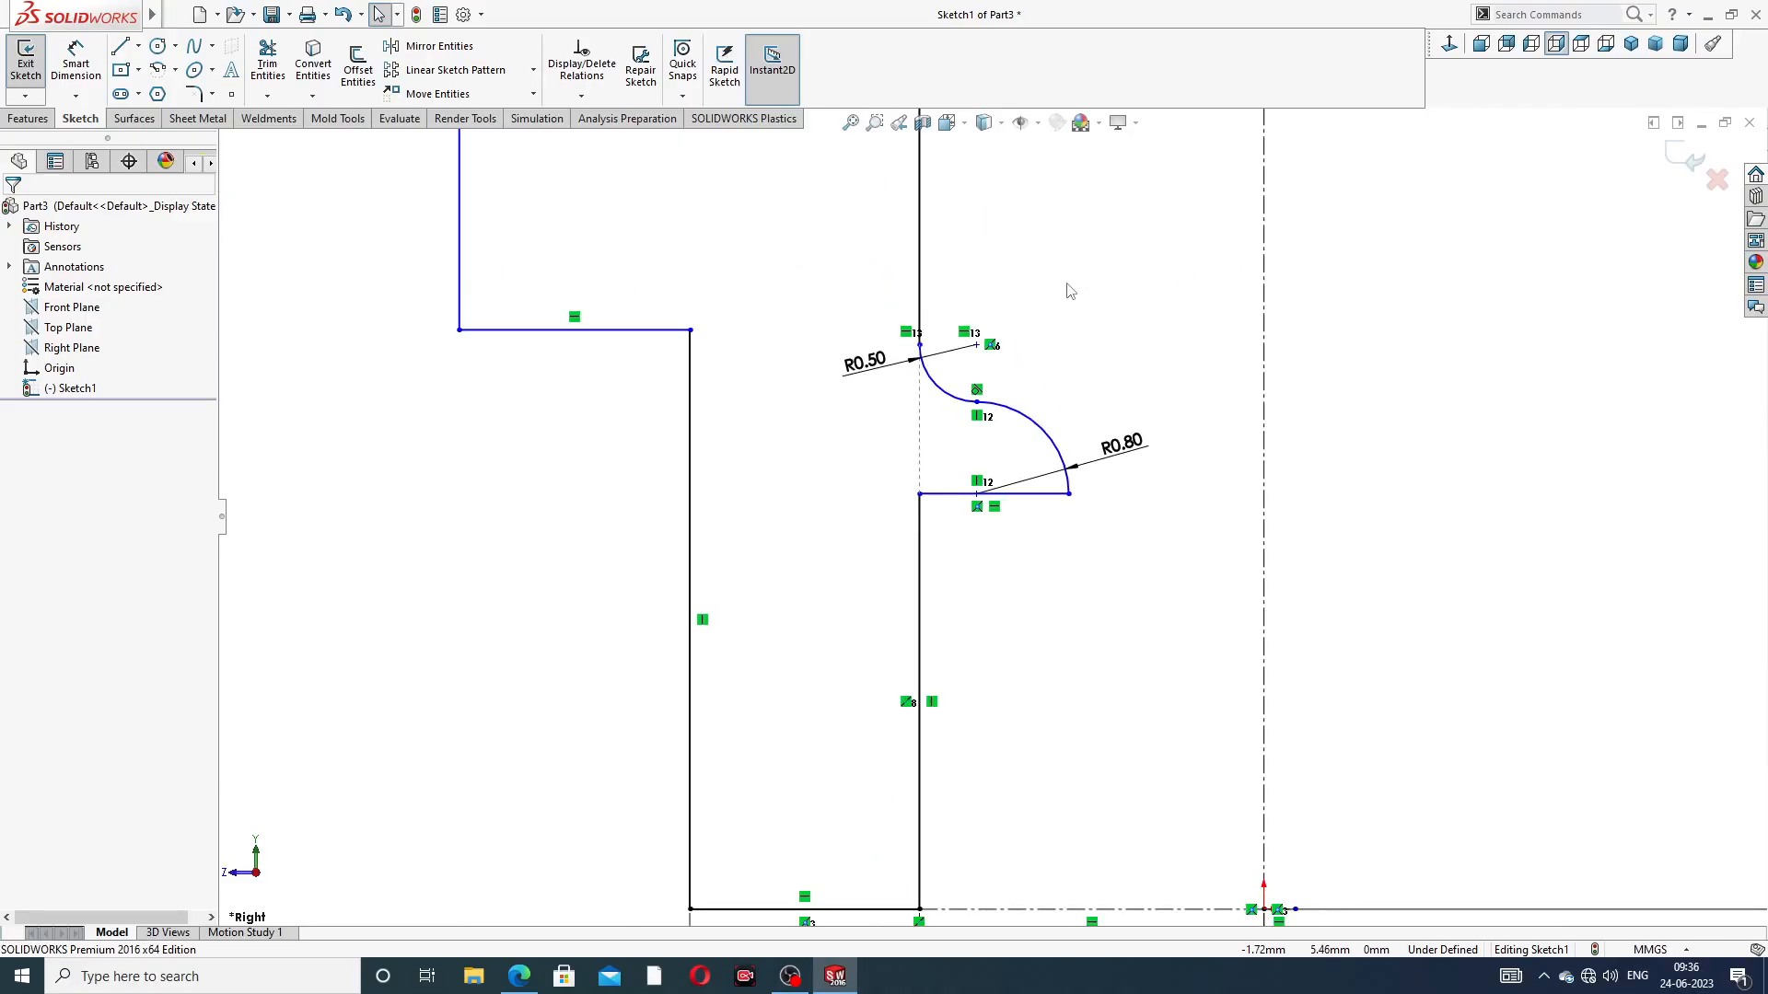
scroll(1068, 285, up, 2)
drag(1116, 489, 1115, 473)
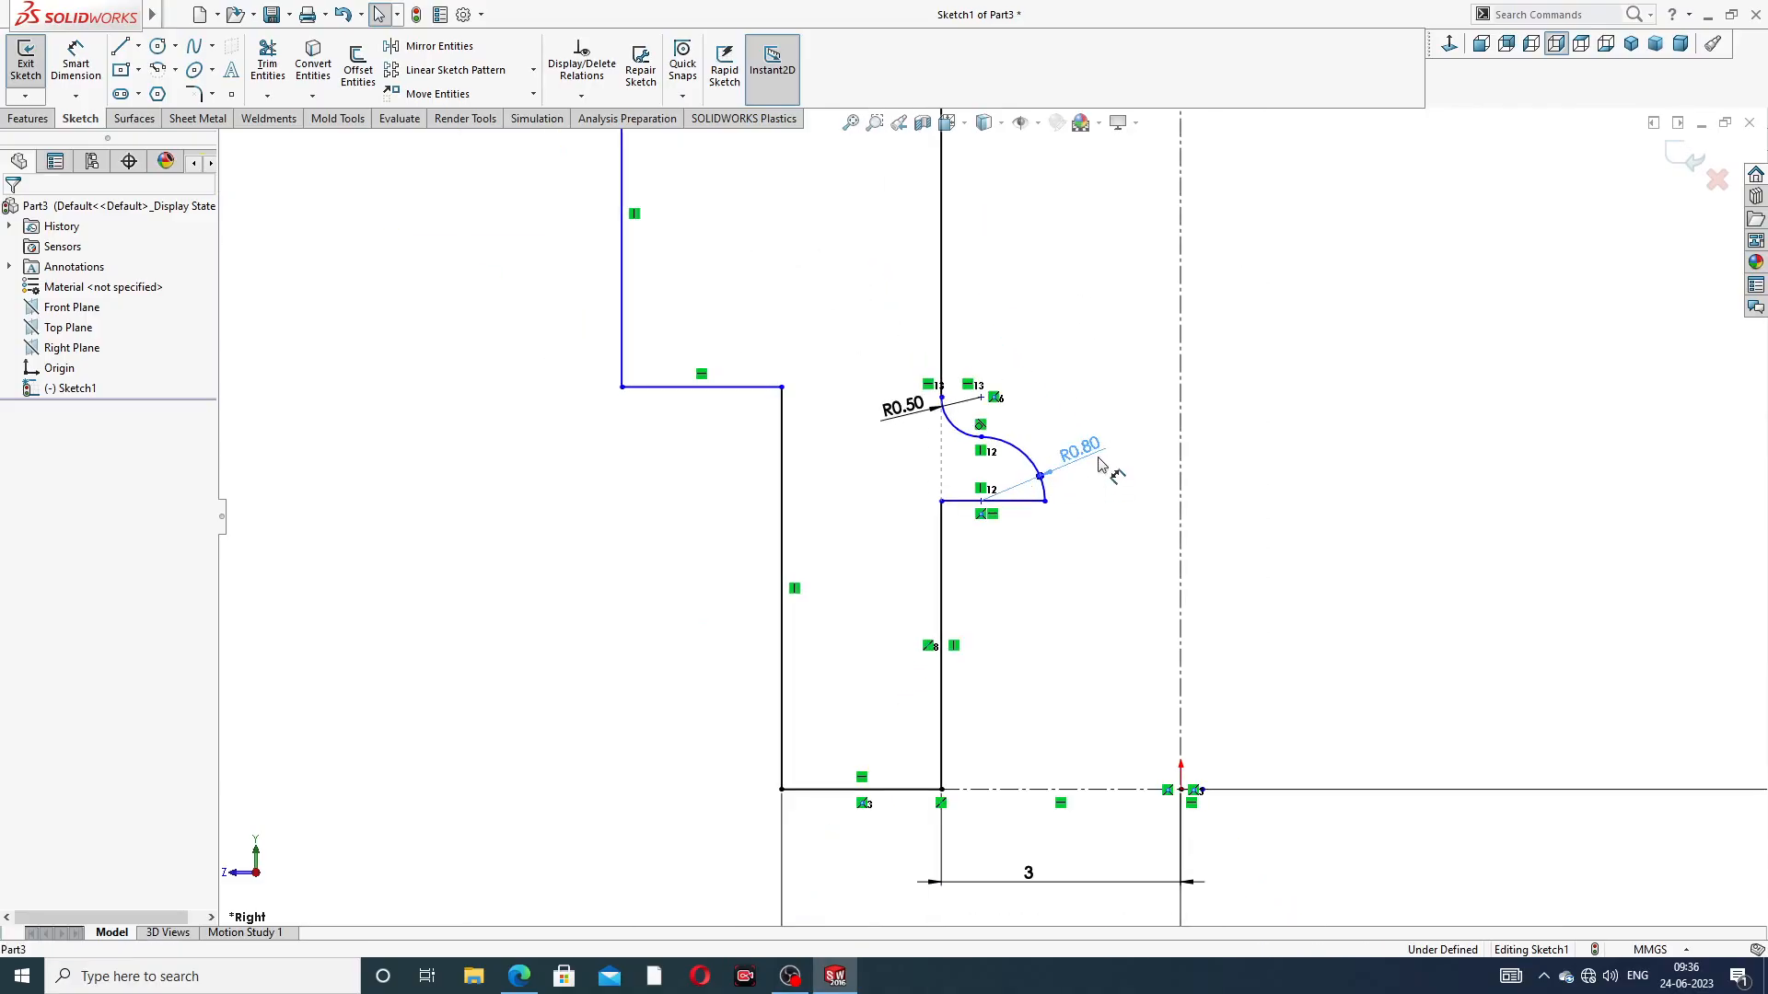
click(1105, 348)
Examine the constrained R0.50 and R0.80 arcs and their connection to the bore line
scroll(1003, 350, up, 6)
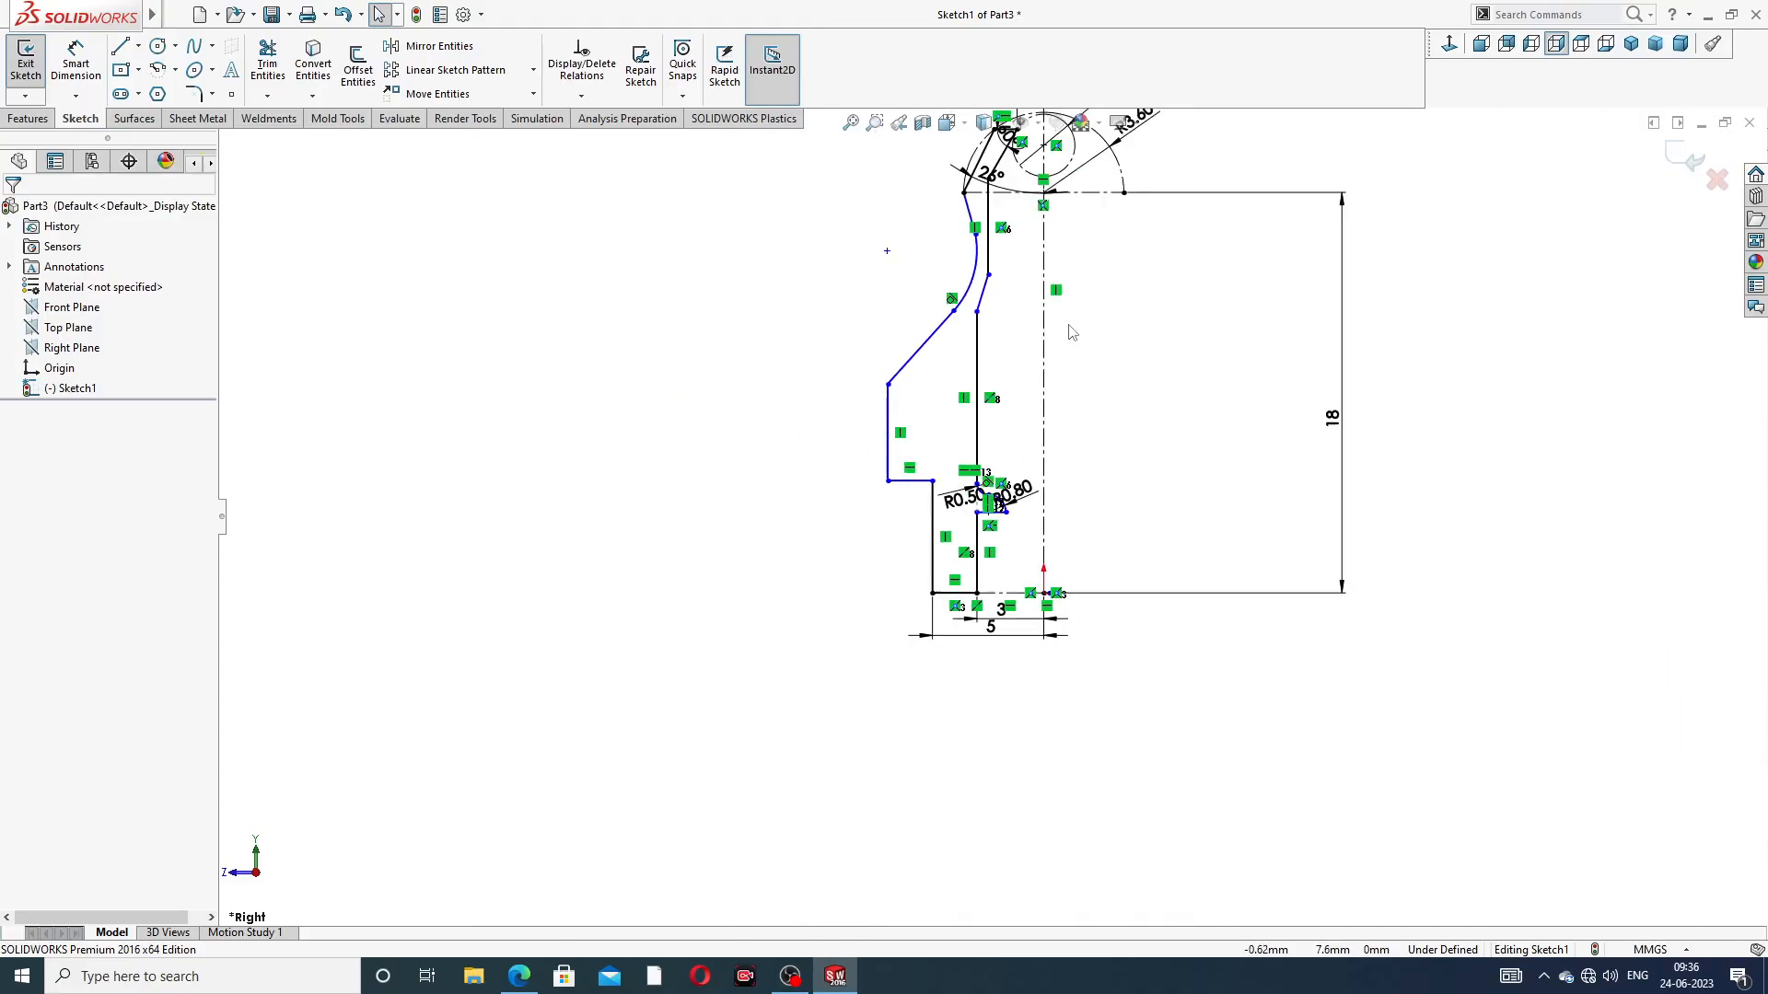
scroll(1000, 351, down, 2)
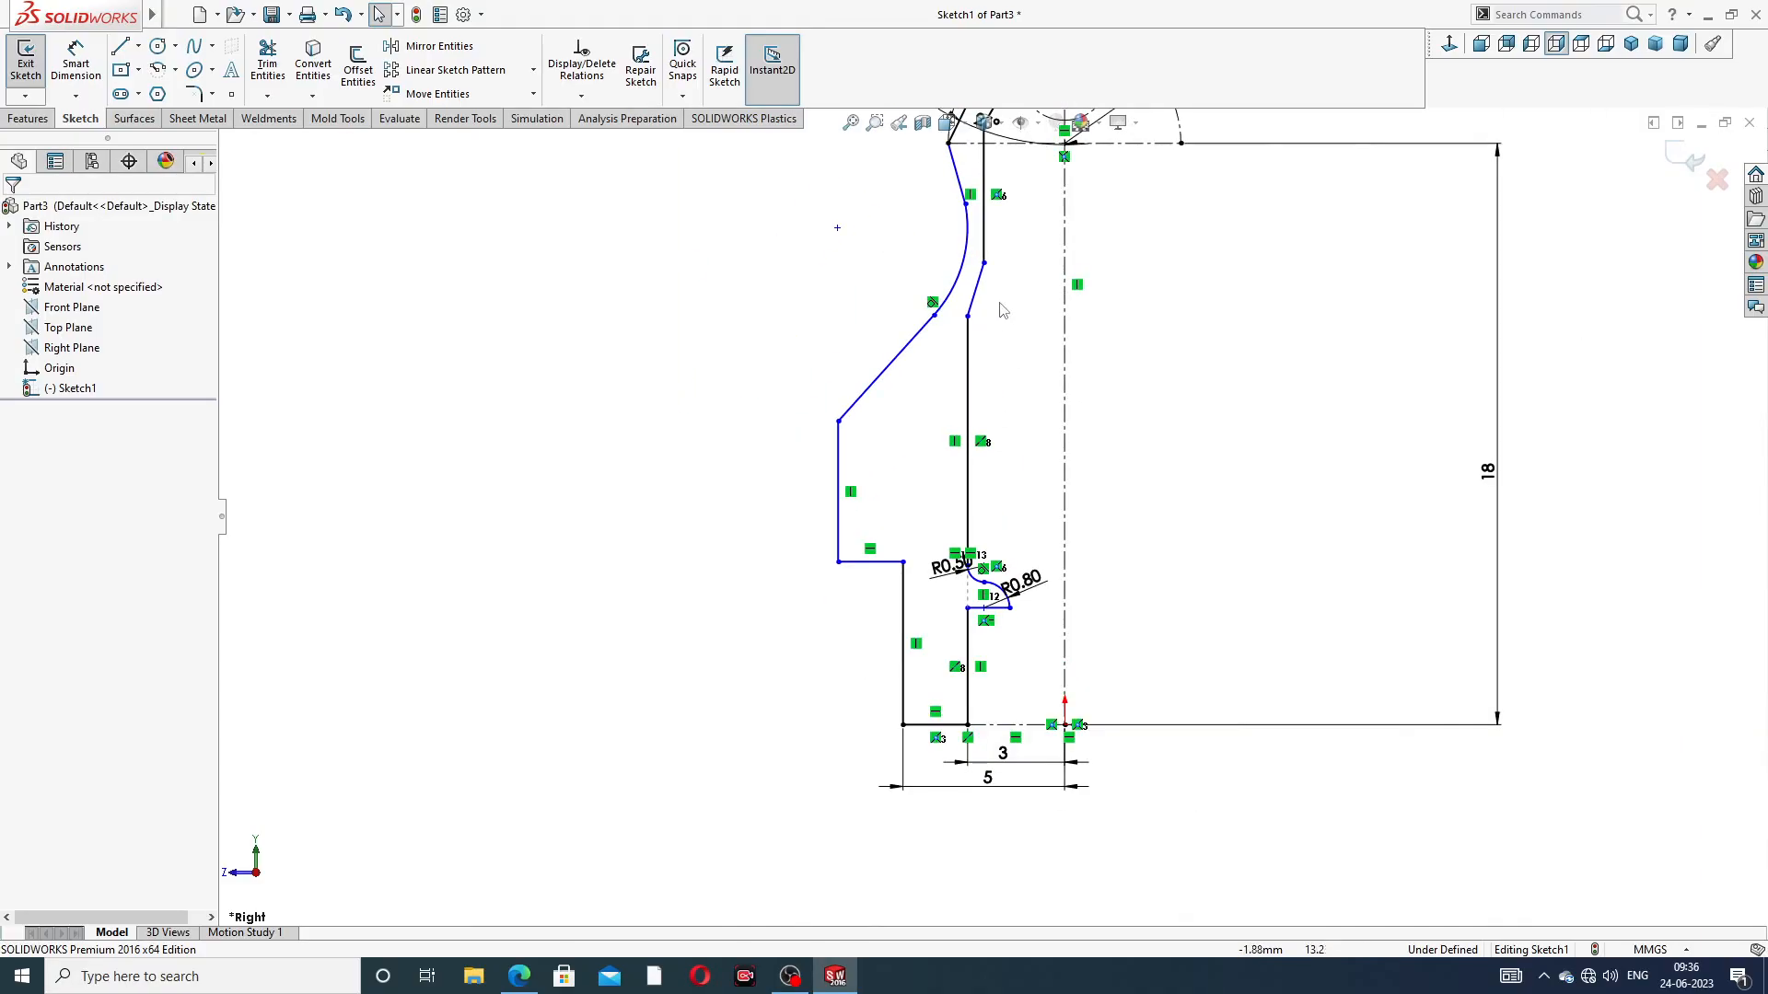
scroll(972, 589, down, 3)
scroll(1027, 514, down, 2)
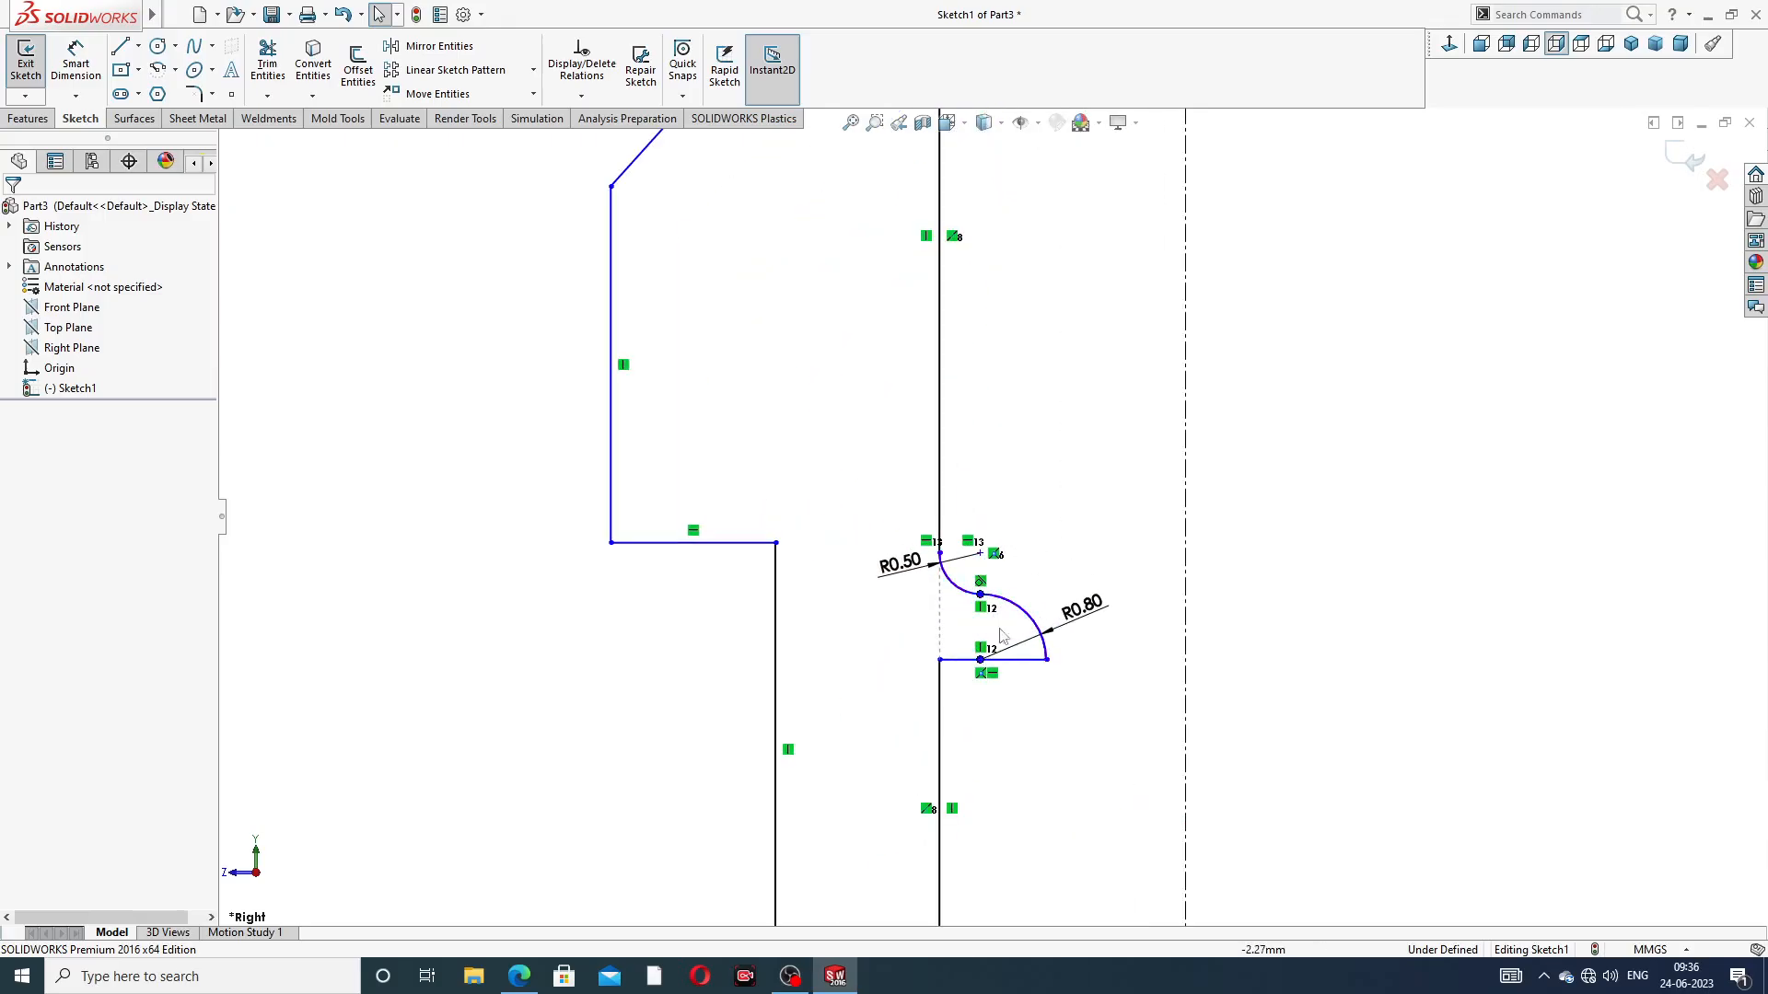
scroll(946, 564, down, 3)
scroll(945, 564, down, 3)
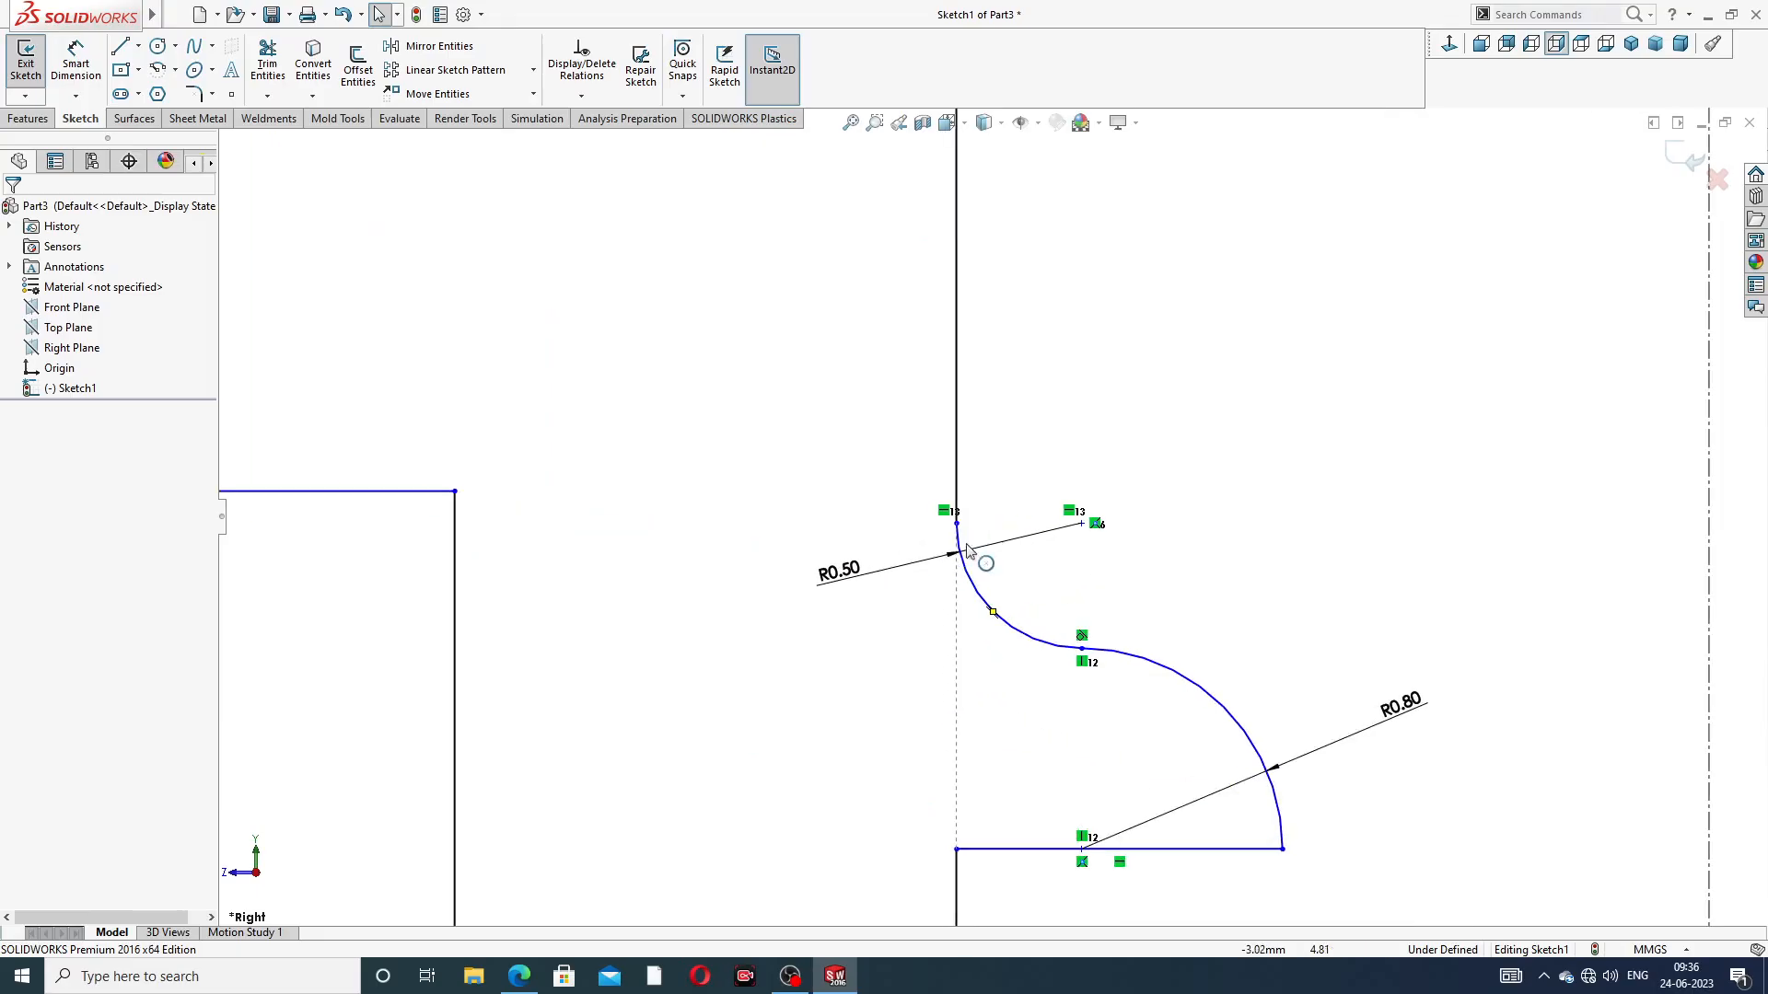
scroll(996, 529, down, 3)
scroll(1258, 601, up, 3)
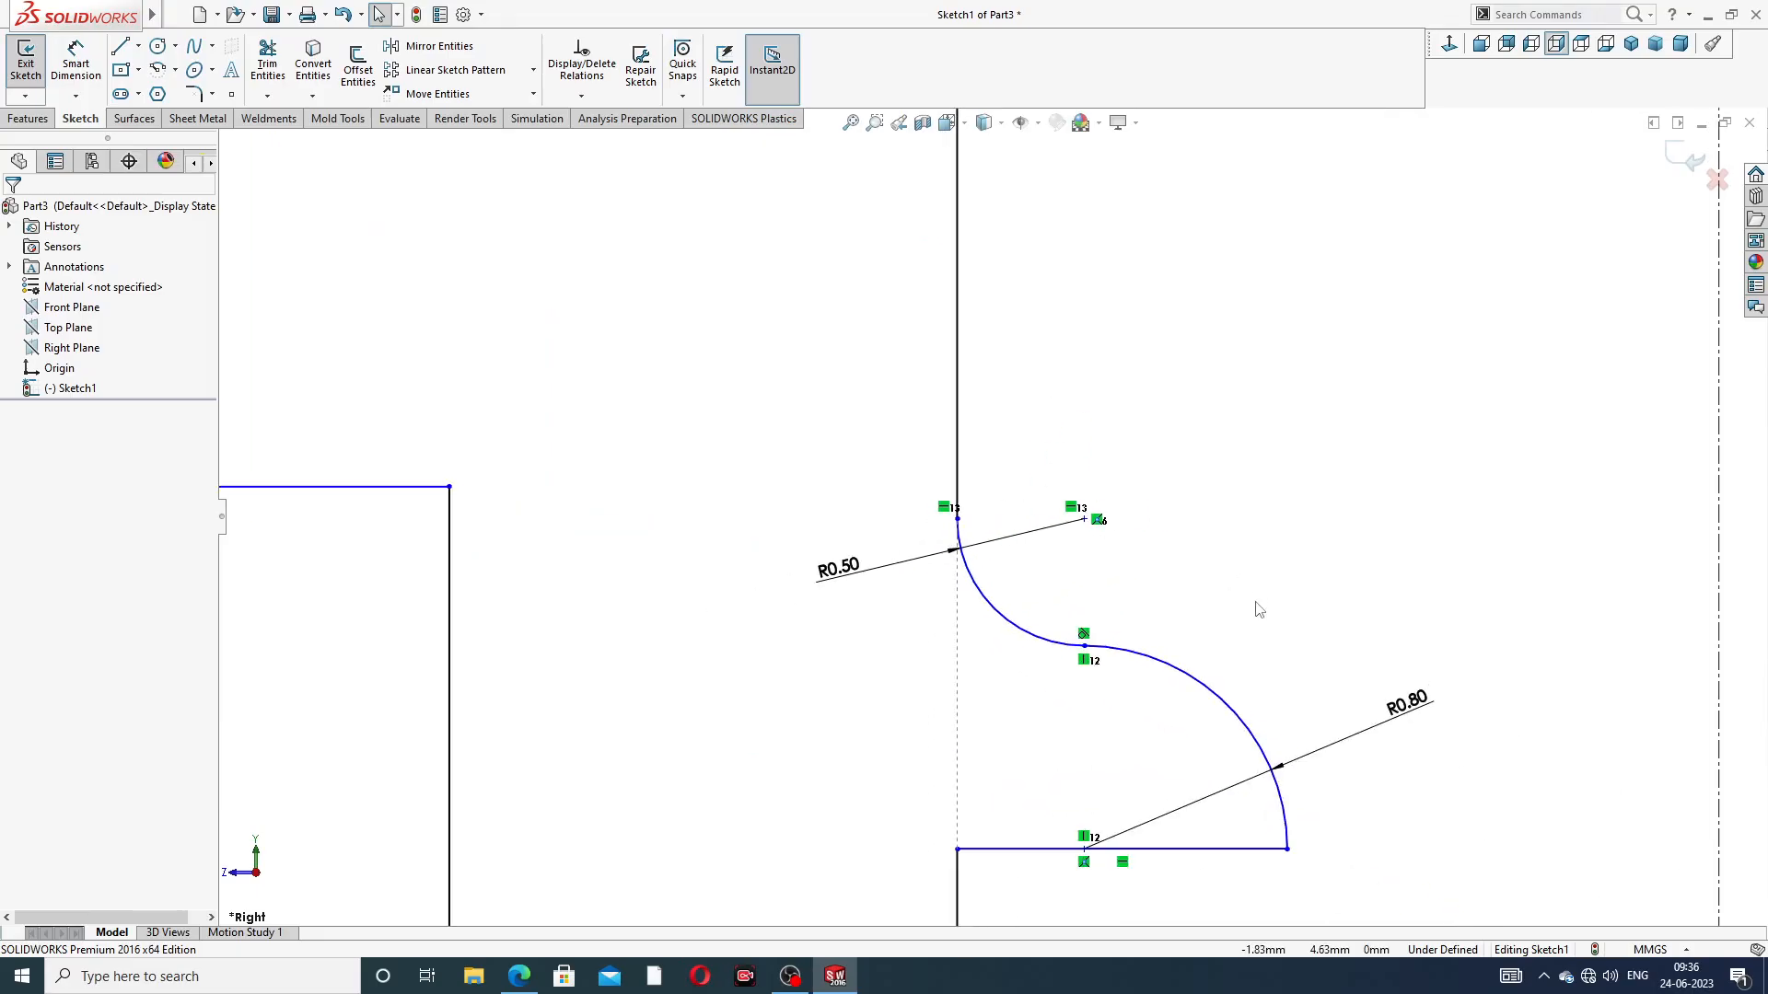
scroll(1215, 713, up, 2)
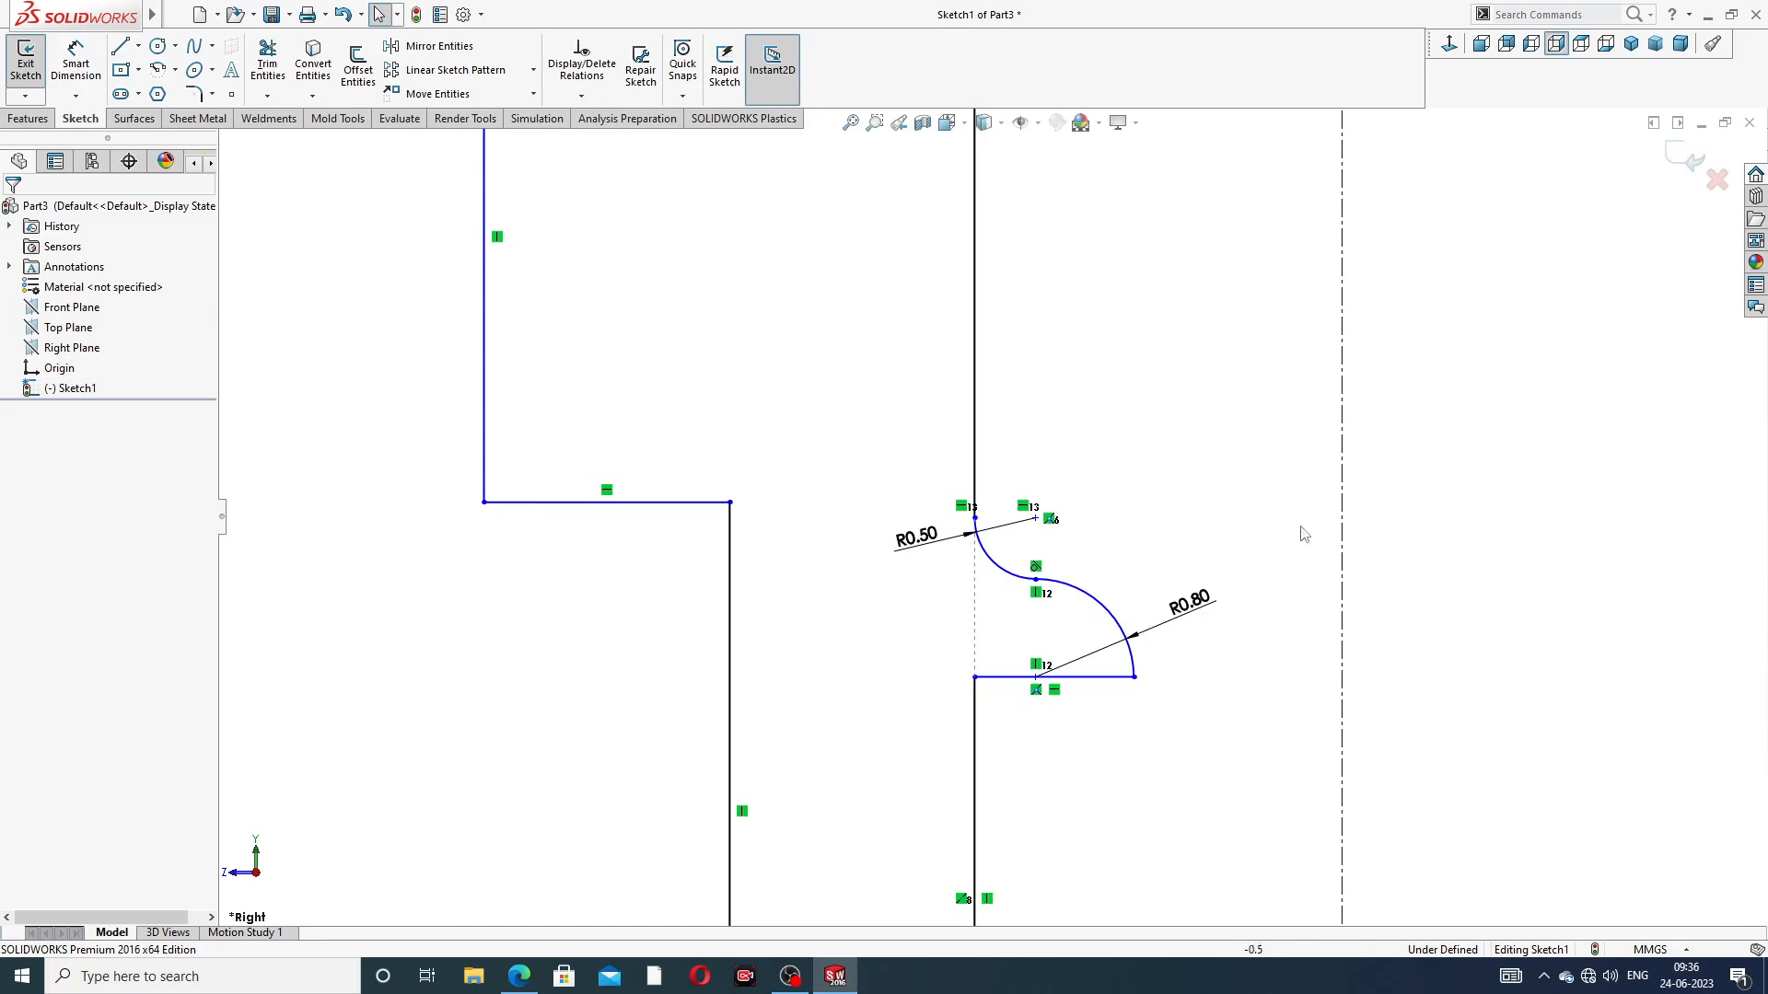
Dimension the angle between the upper vertical bore line and the sloped line below it to 135° and reposition its label
scroll(1105, 245, up, 5)
scroll(1013, 276, down, 5)
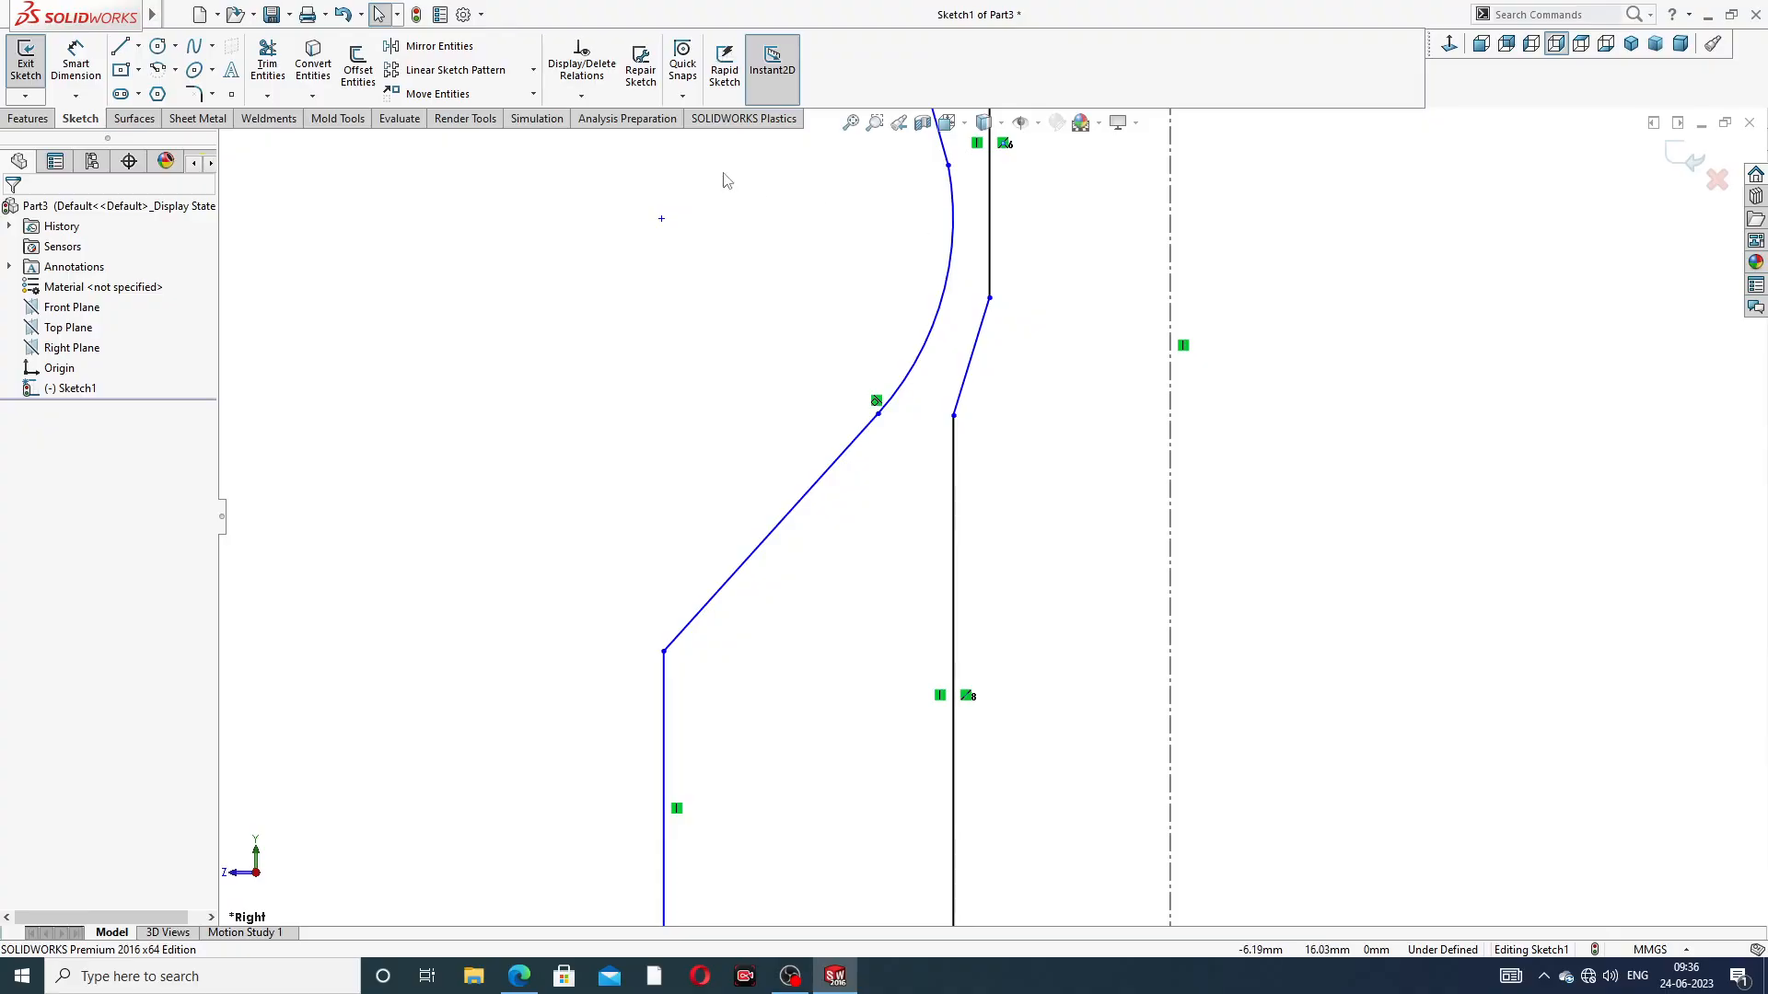
click(76, 65)
scroll(1022, 290, down, 4)
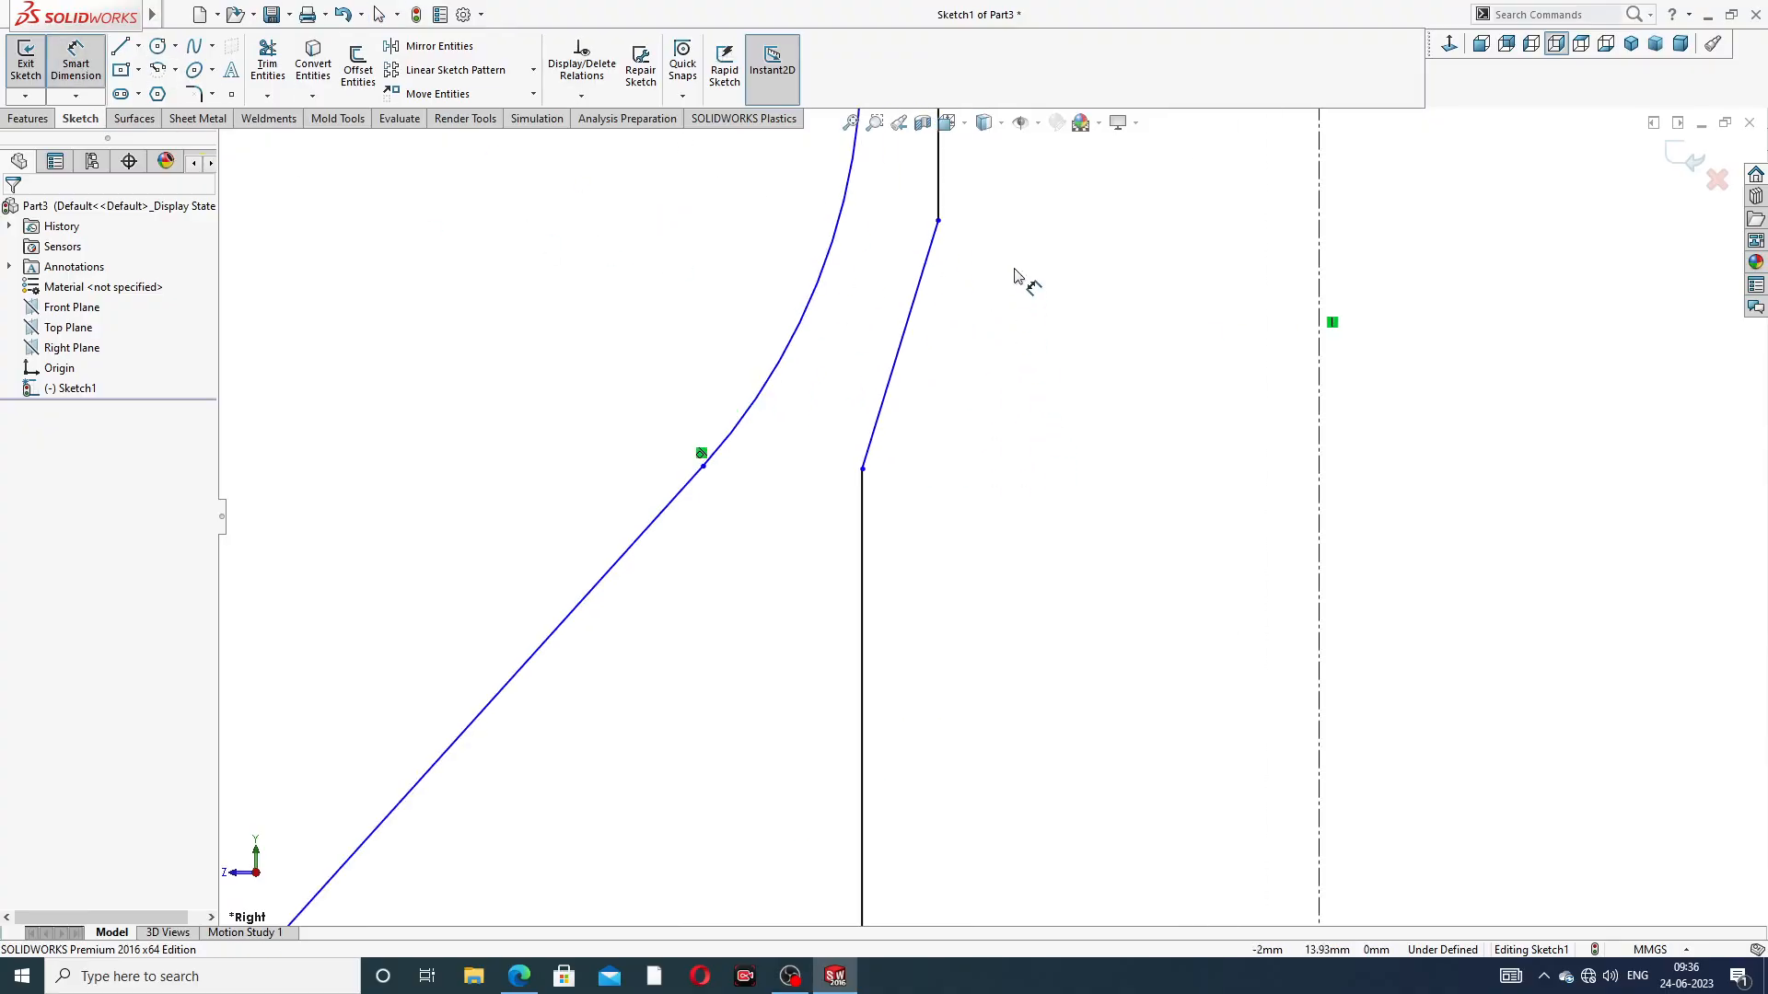
click(925, 260)
click(897, 235)
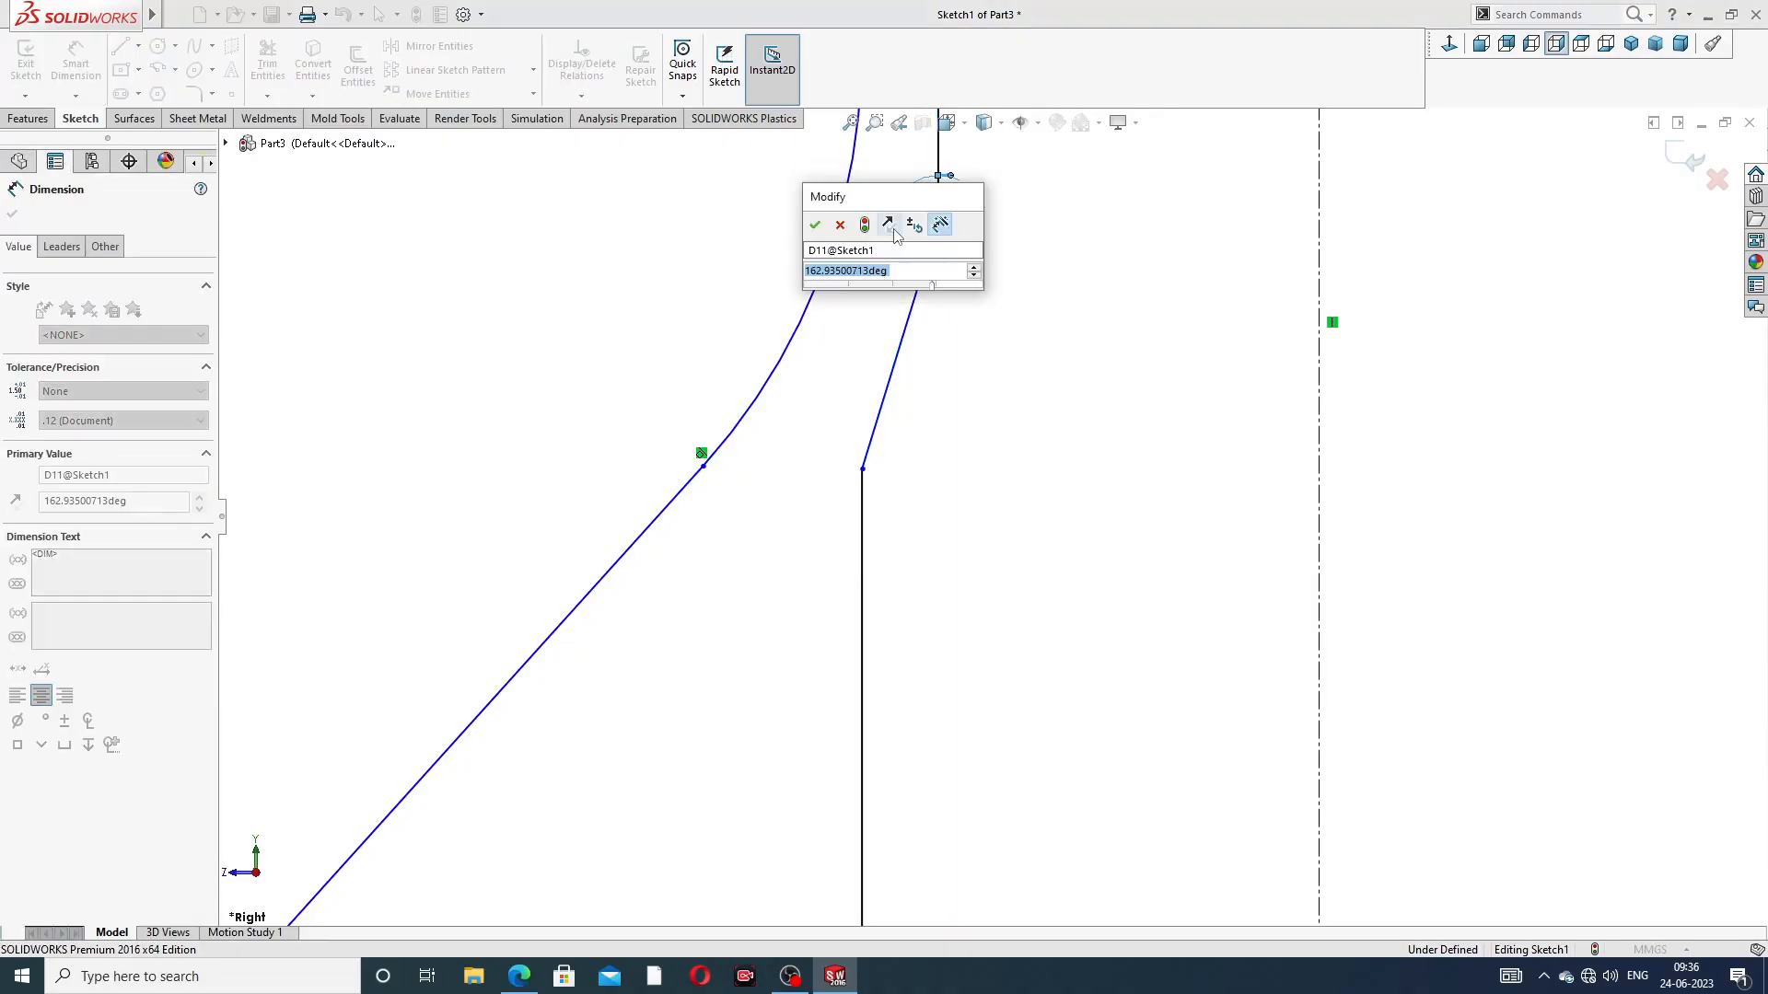
text(135)
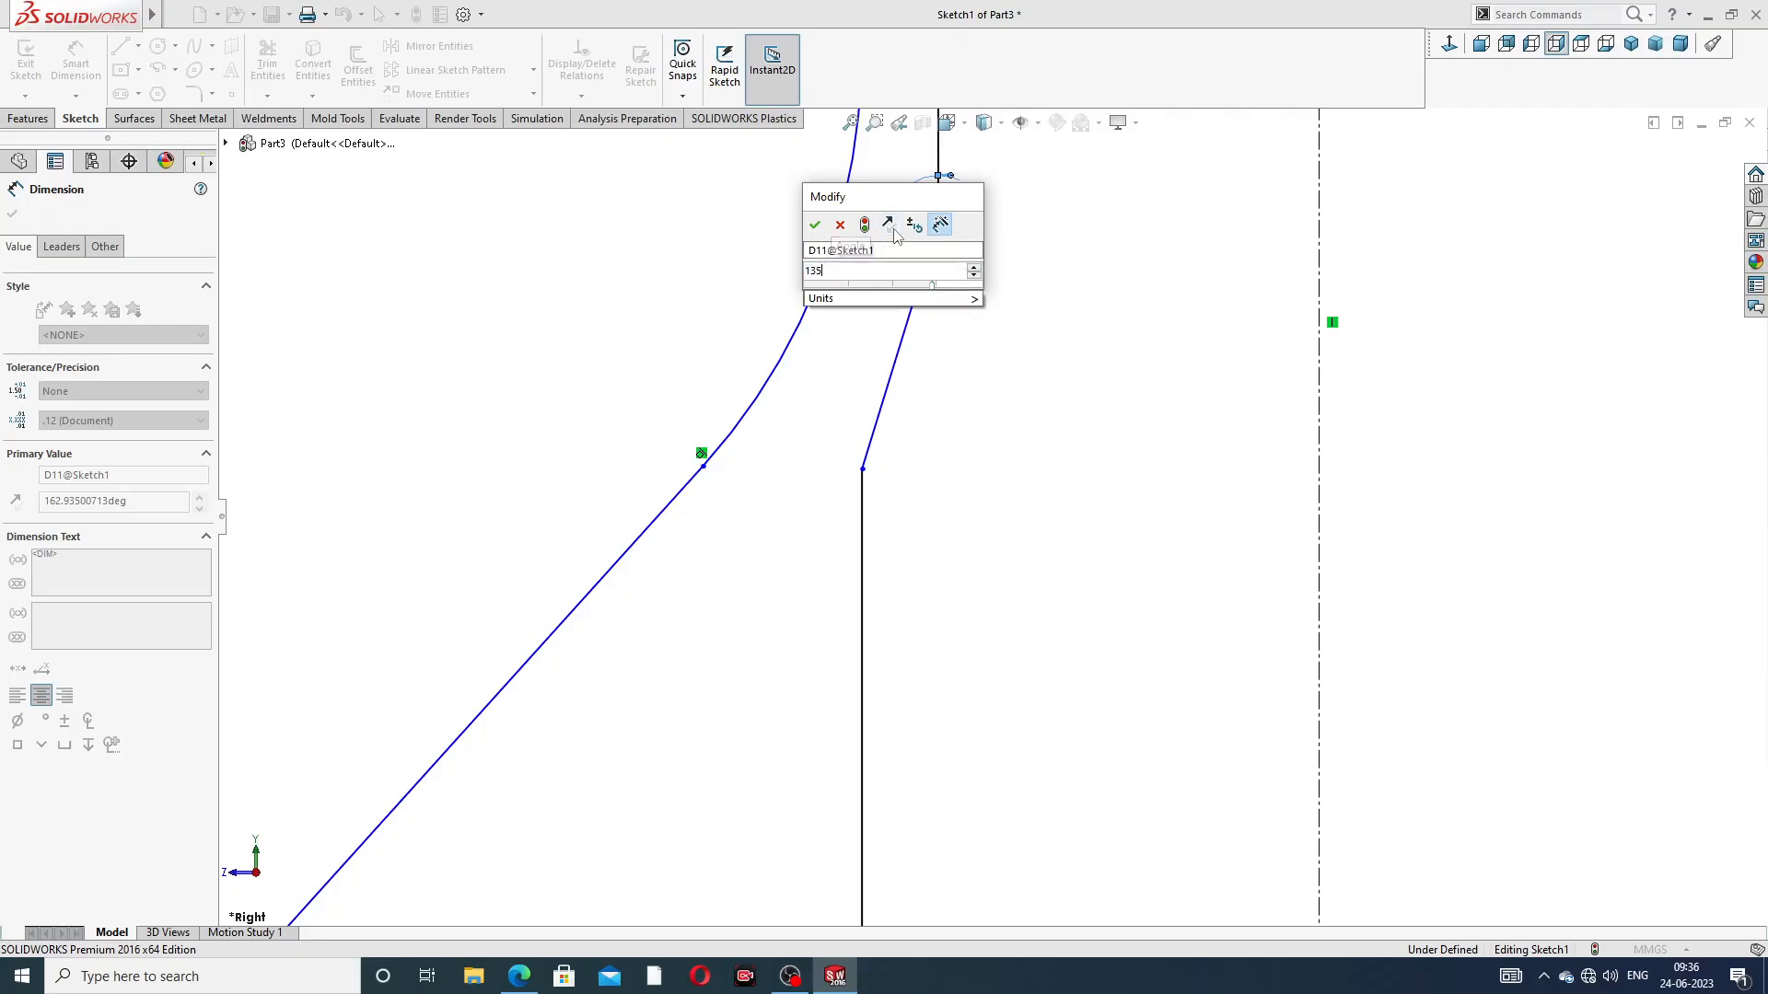
key(Return)
click(1063, 271)
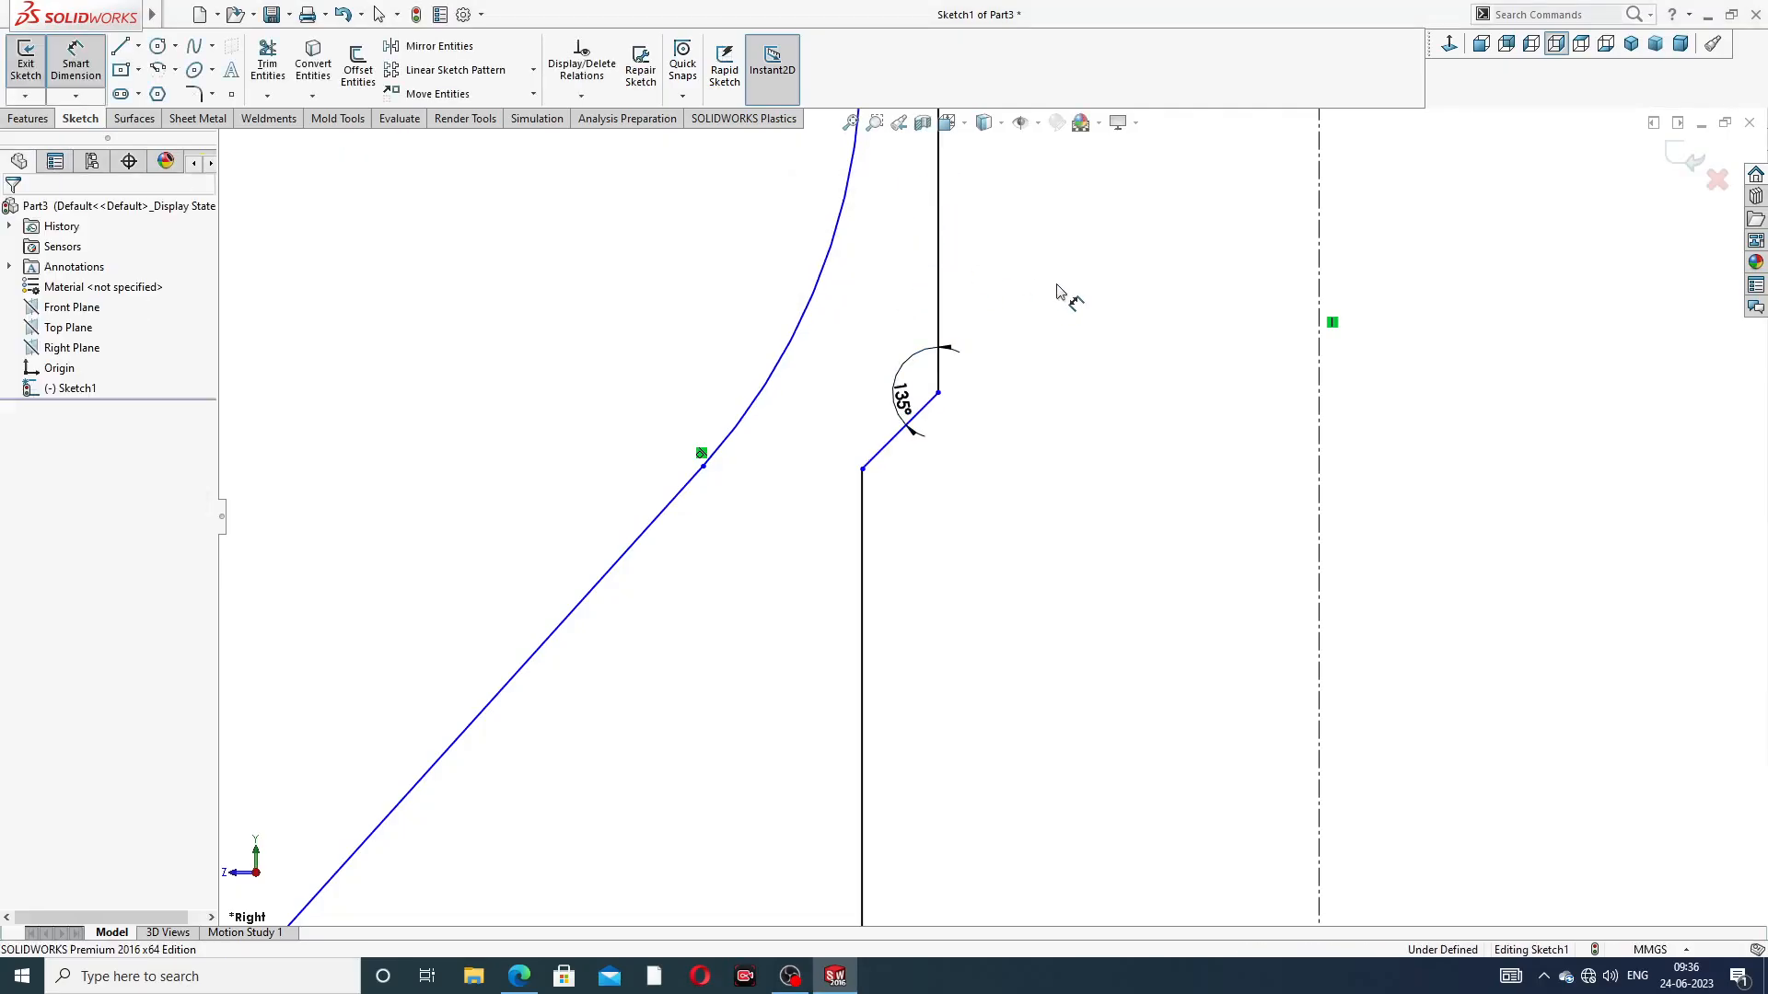
drag(904, 396, 879, 365)
click(1032, 387)
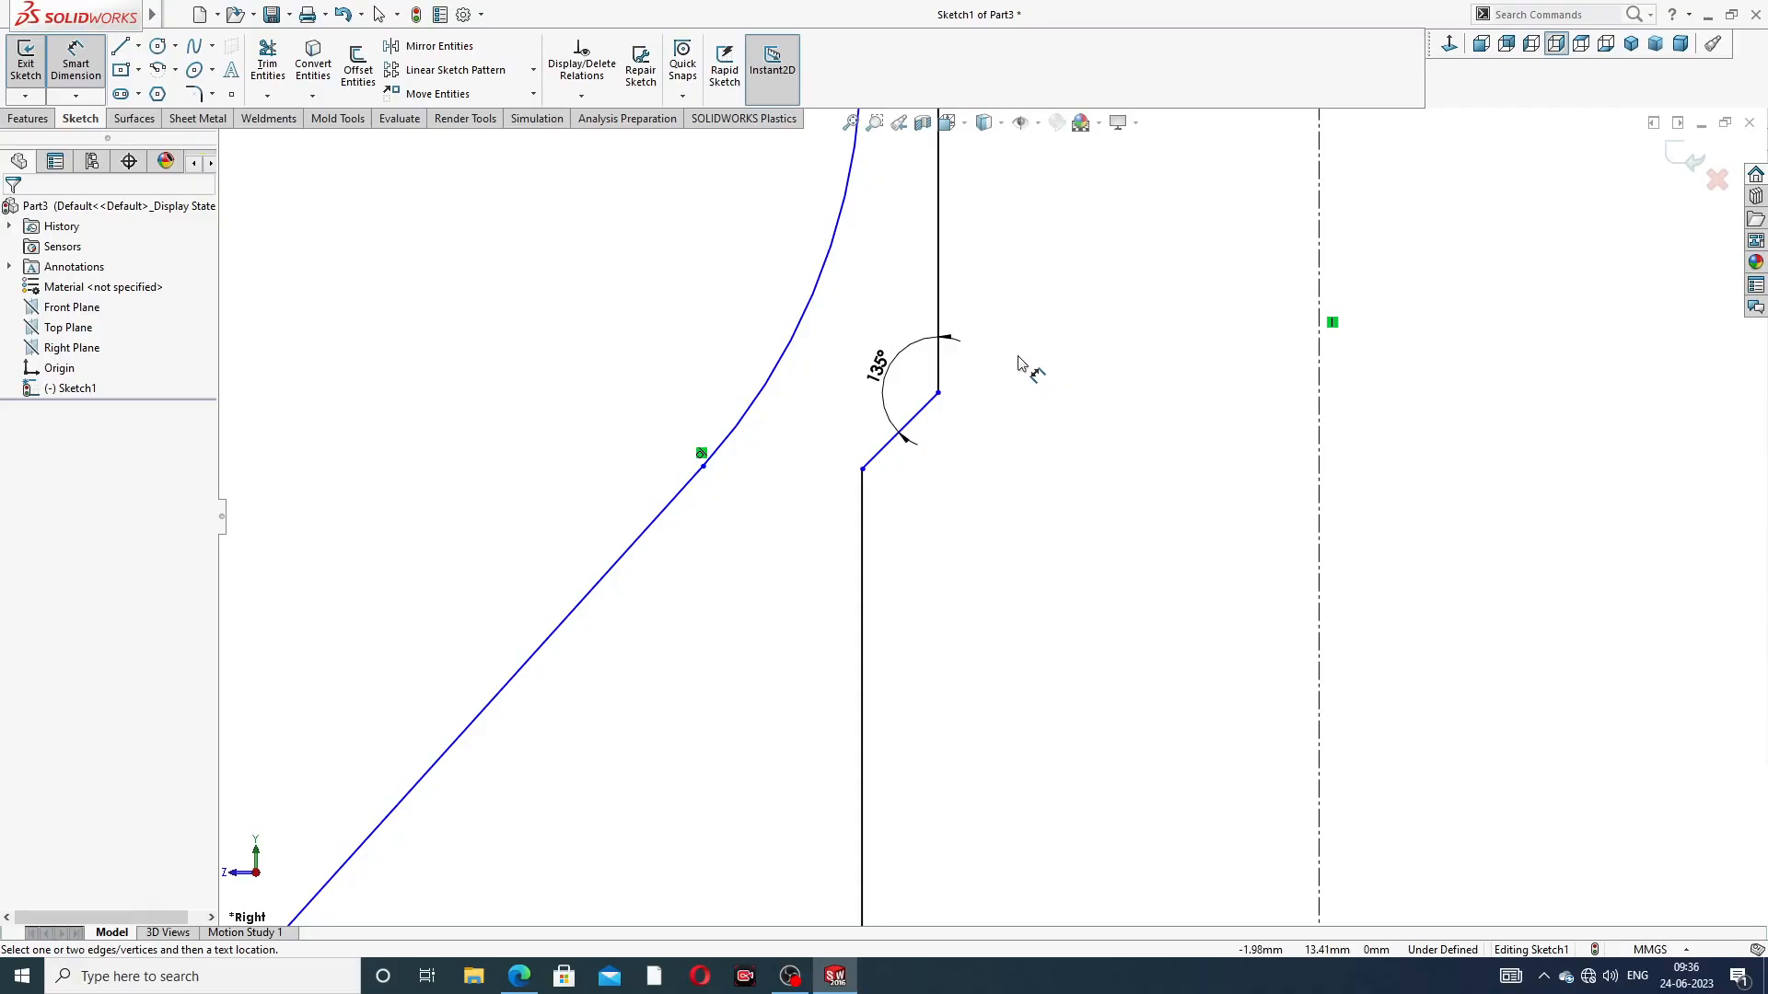
Look over the whole half-section profile from the top construction arcs to the base, checking which geometry still lacks dimensions
scroll(1020, 364, up, 3)
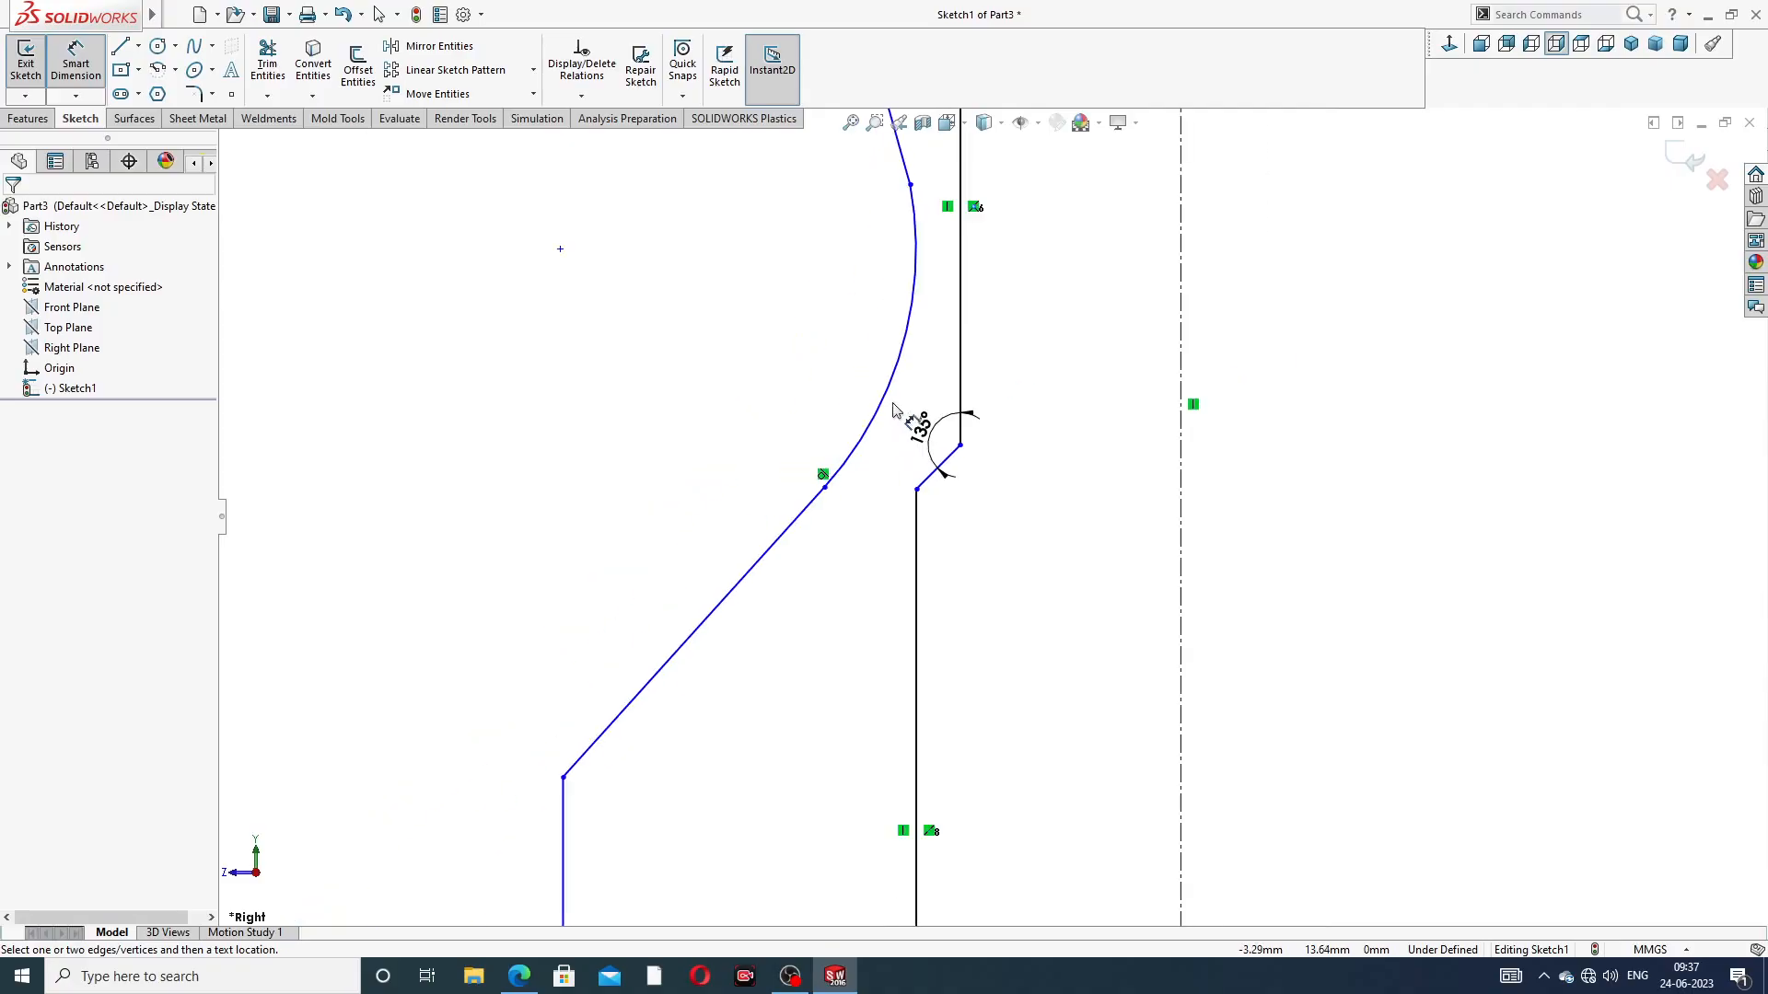
scroll(926, 425, up, 3)
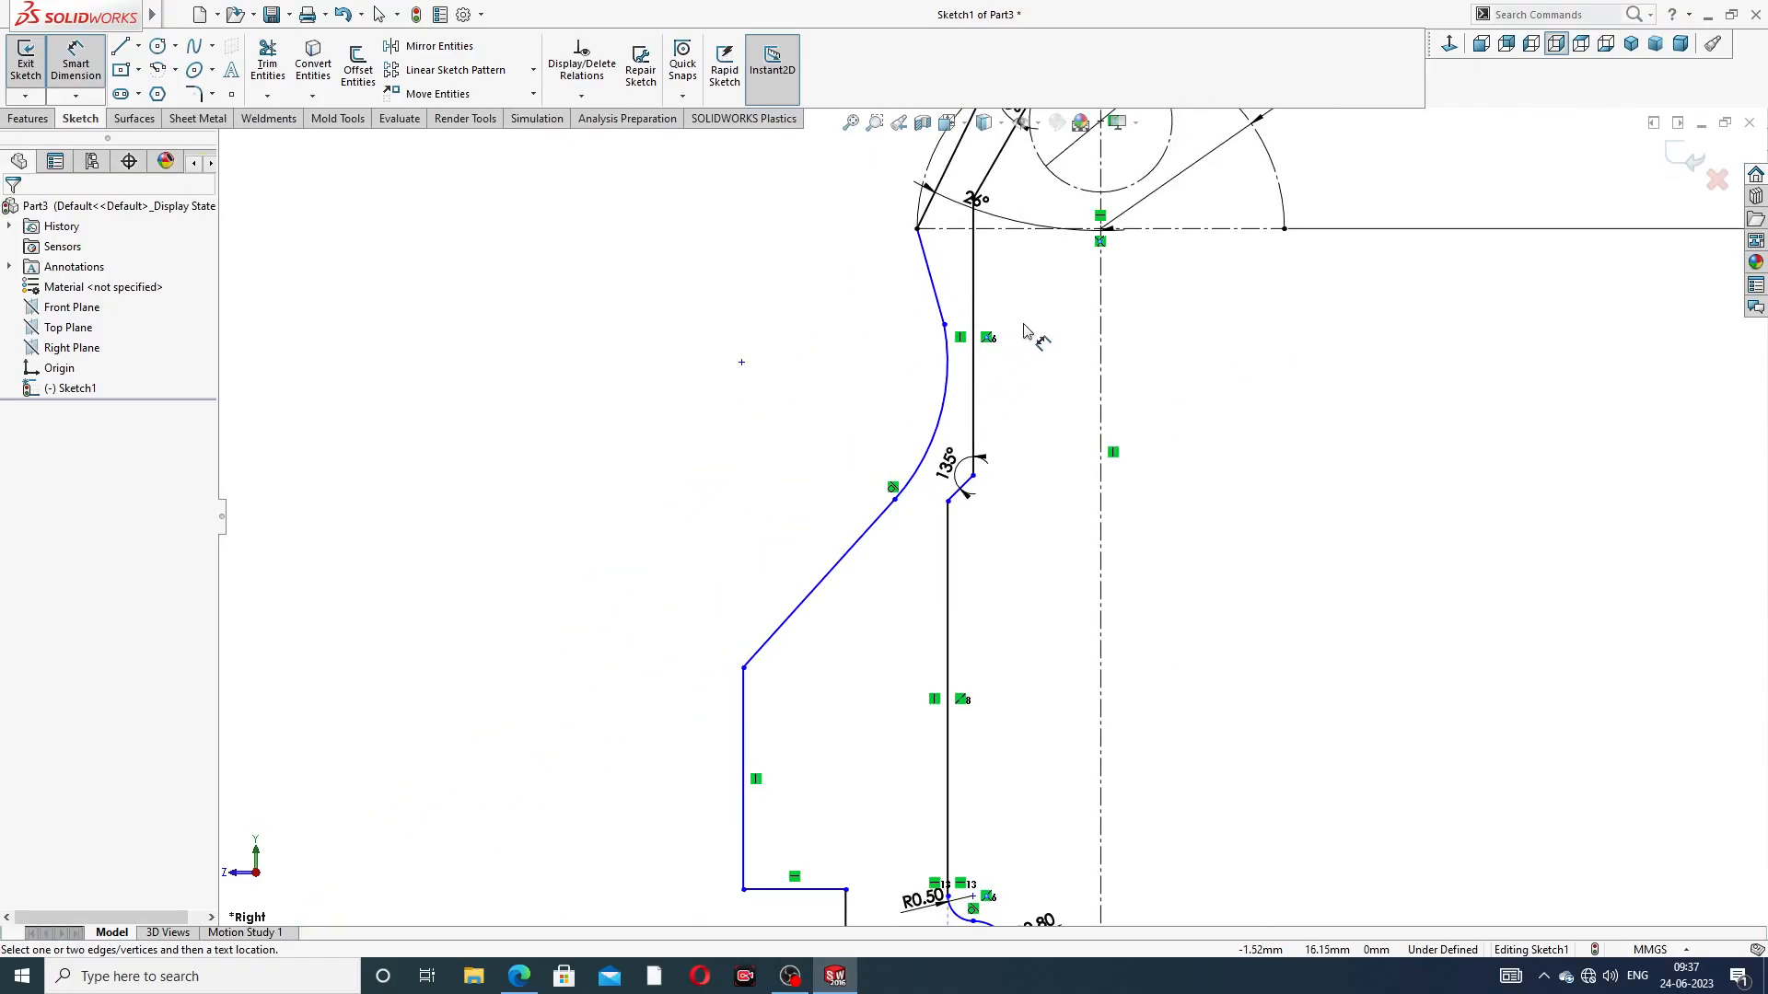
scroll(1017, 336, up, 3)
scroll(1005, 426, down, 2)
scroll(1011, 561, up, 3)
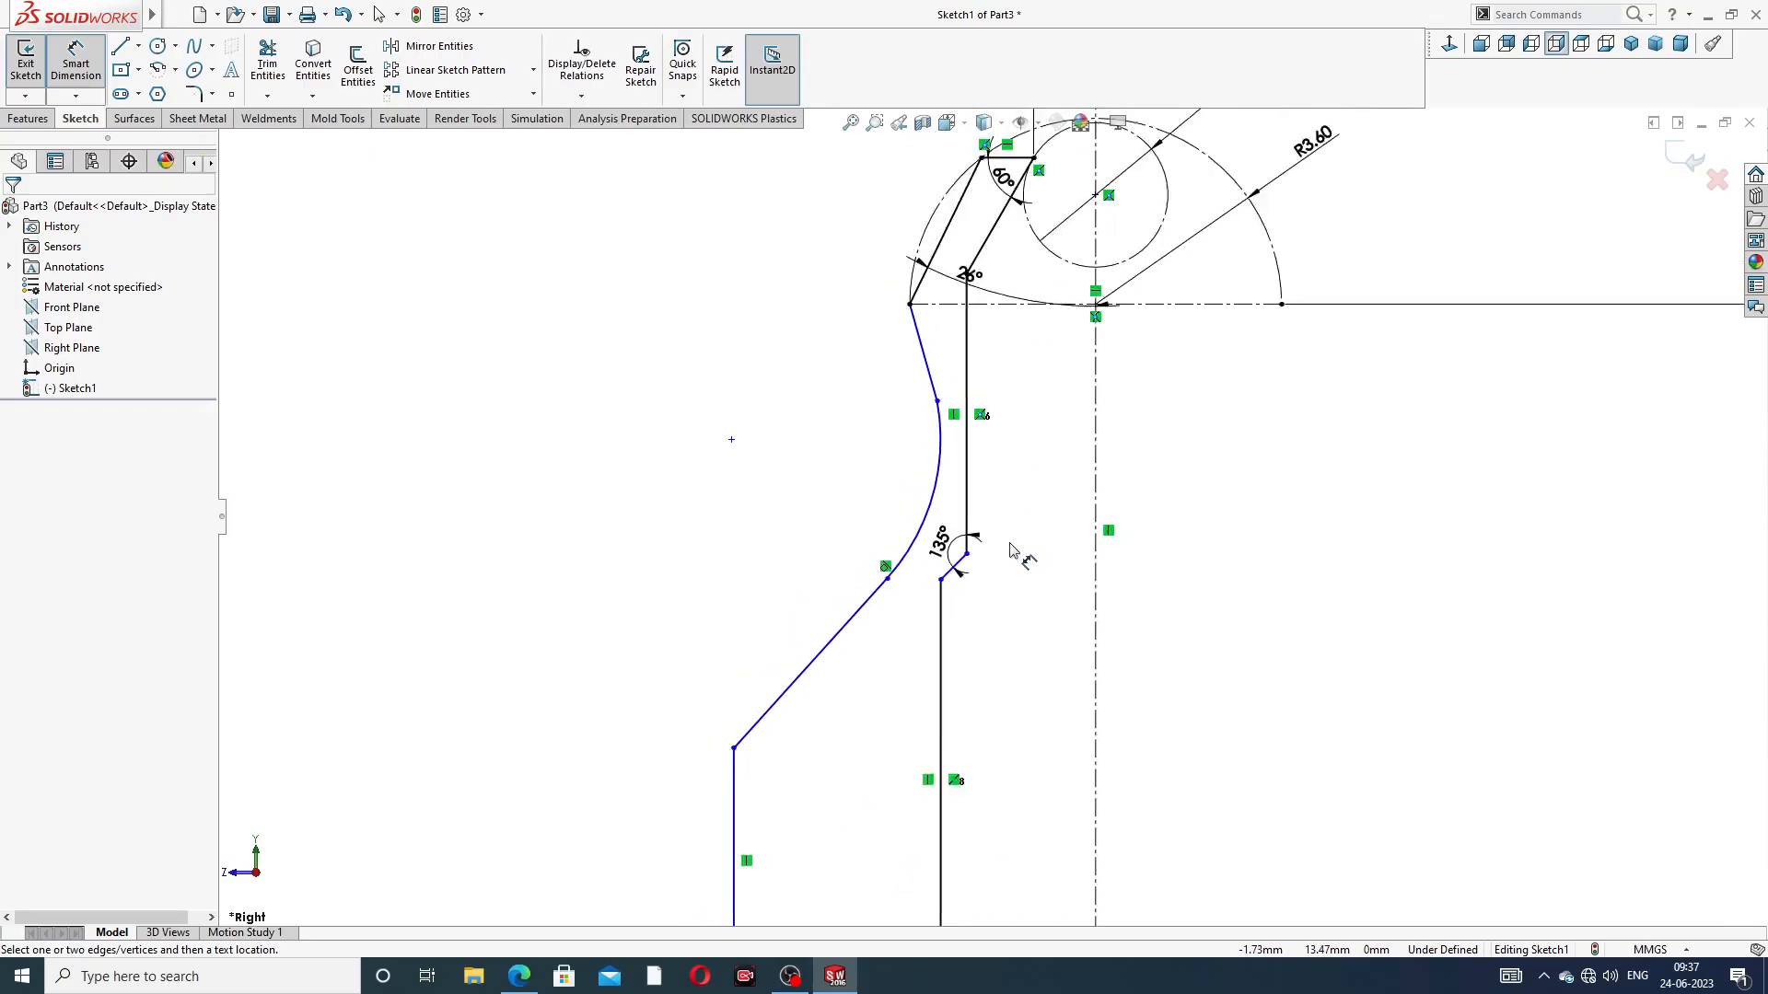
scroll(989, 730, down, 2)
scroll(988, 730, down, 2)
scroll(999, 681, up, 3)
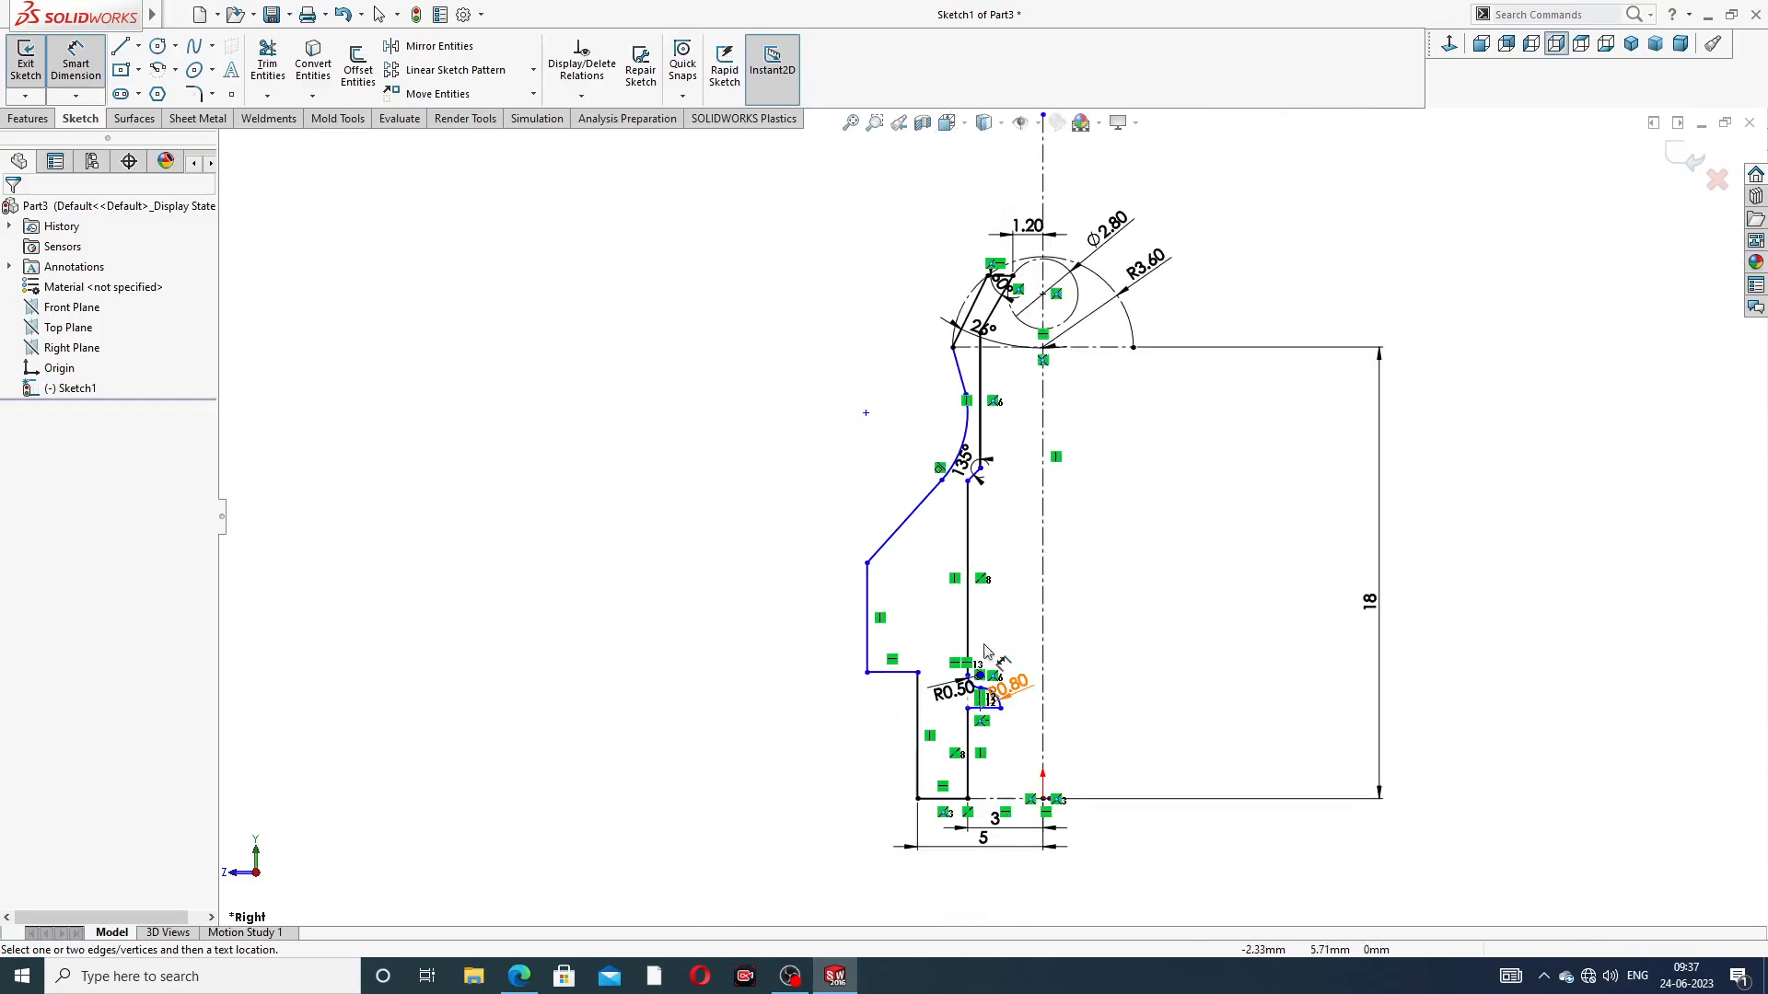
scroll(967, 793, down, 2)
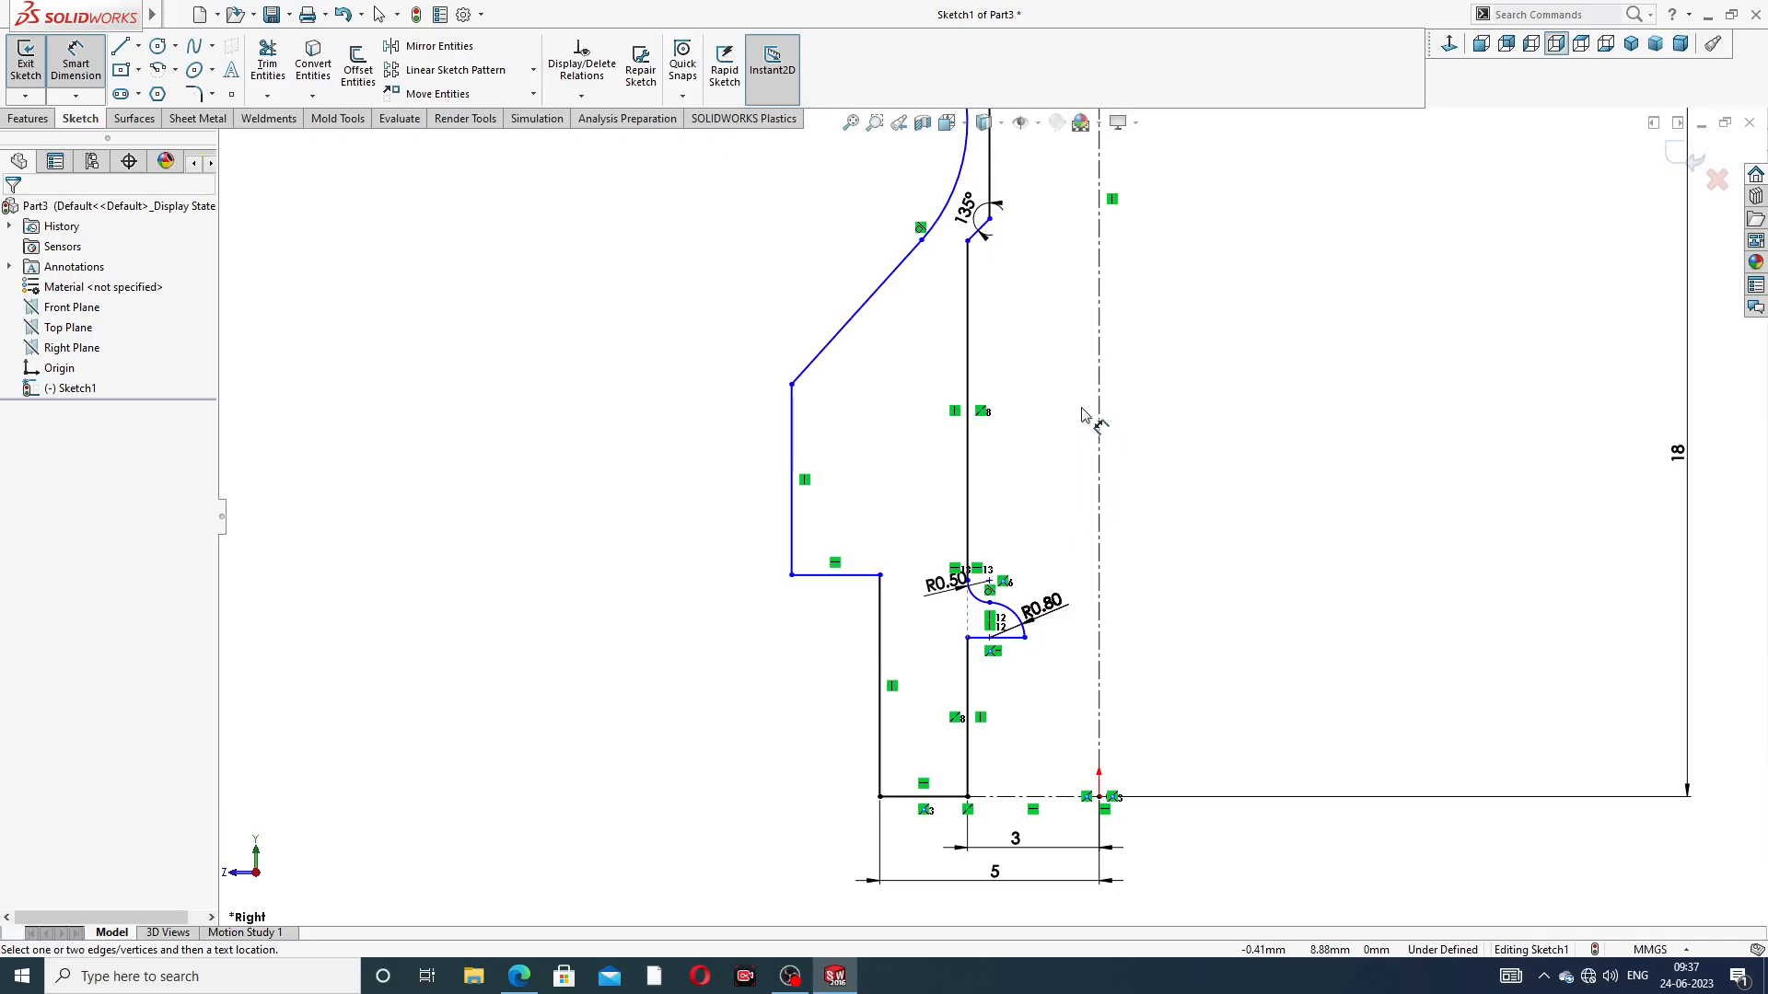
Dimension the vertical distance from the centre of the Ø2.80 construction circle to the lower end of the upper bore line as 6 mm
scroll(1077, 396, up, 2)
scroll(1047, 345, up, 3)
scroll(1030, 368, down, 3)
scroll(1029, 369, down, 1)
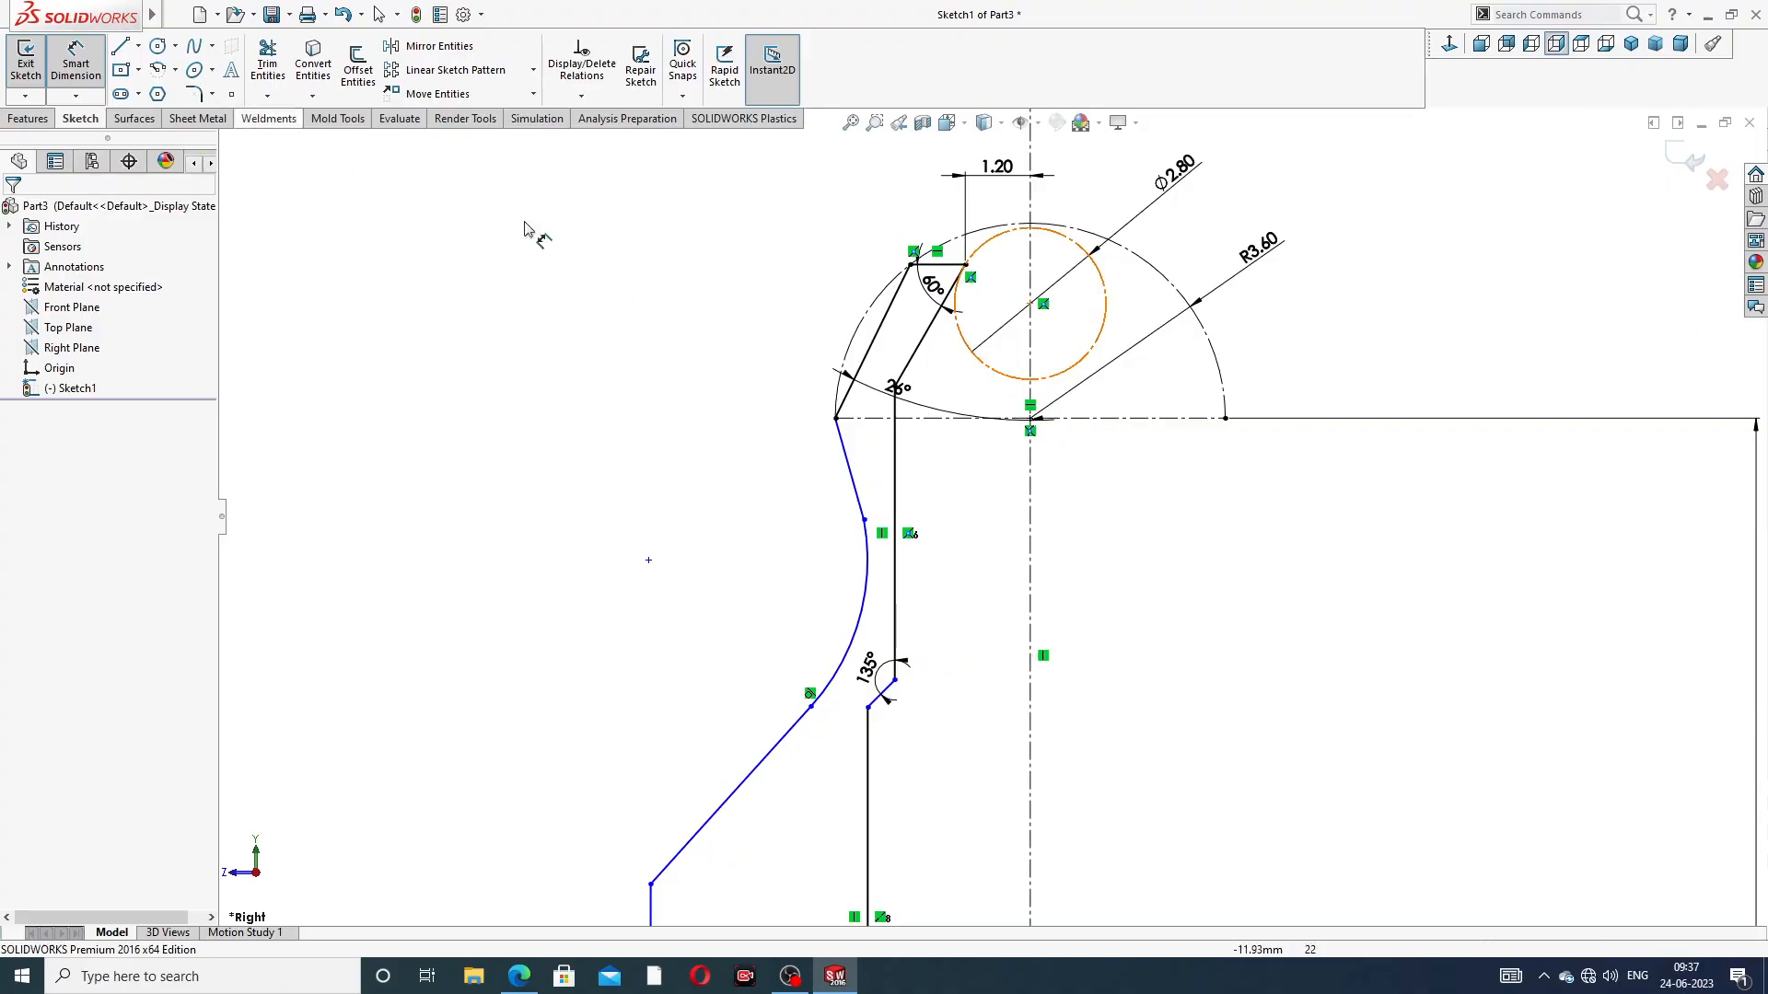
click(1030, 304)
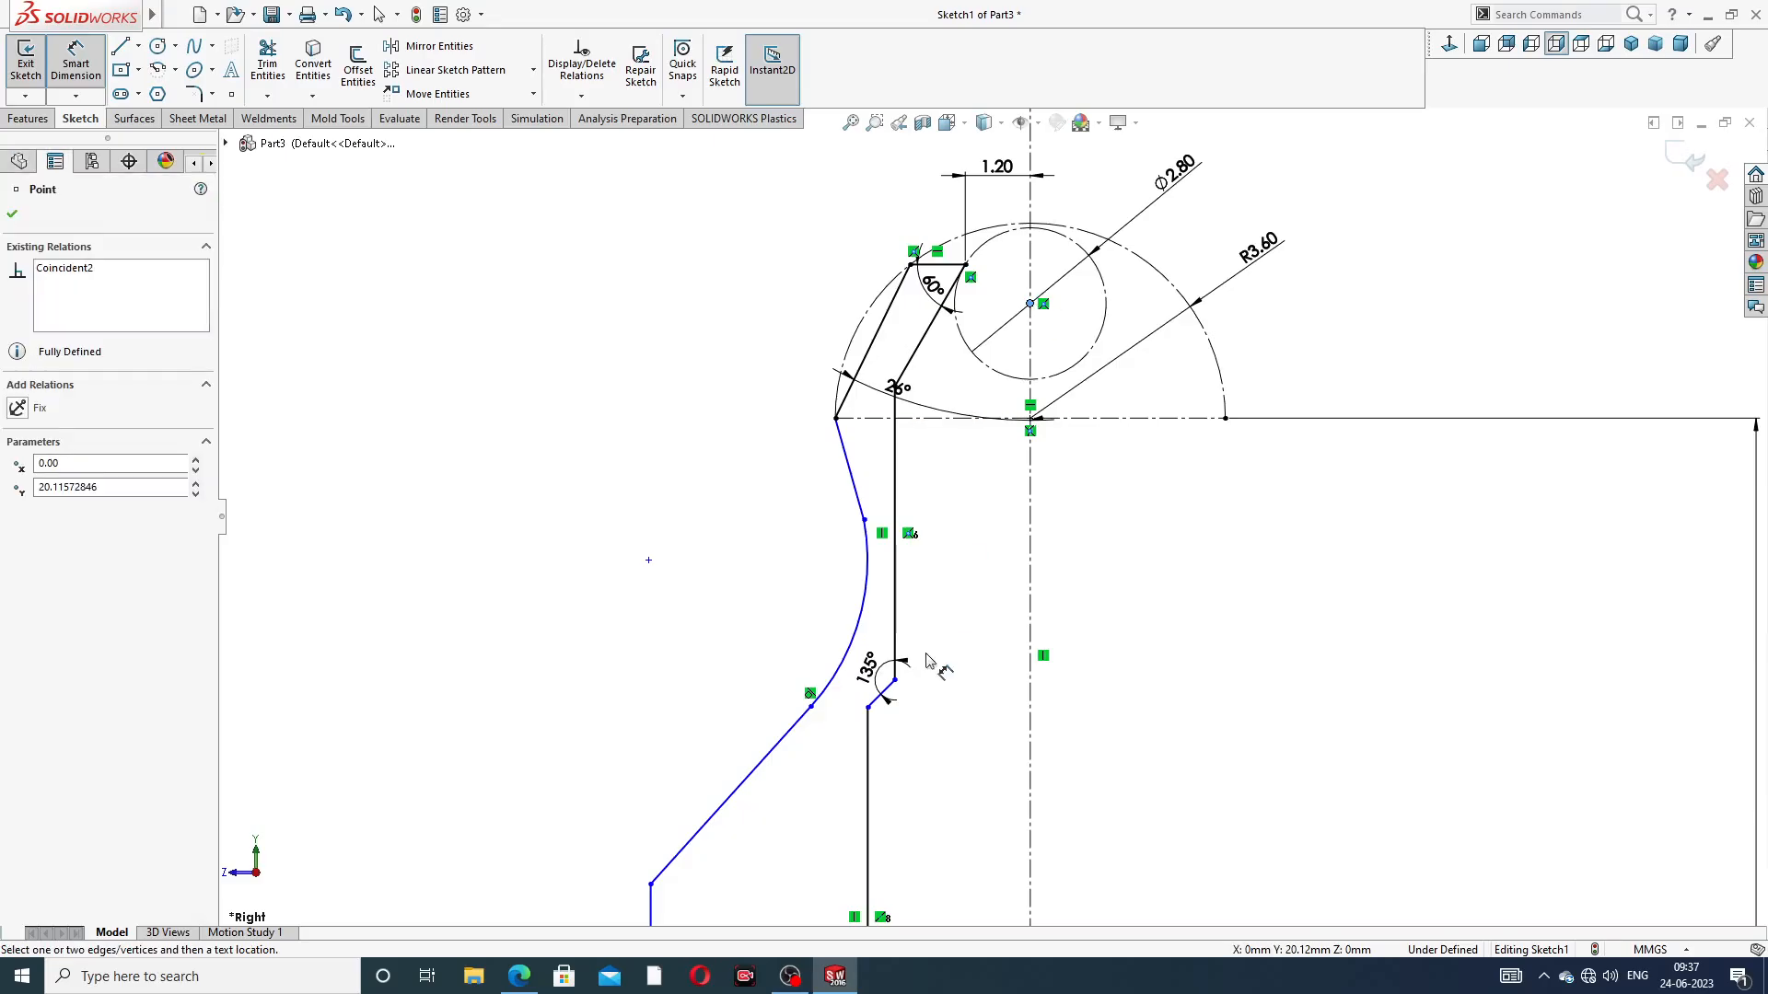
click(895, 681)
click(1101, 537)
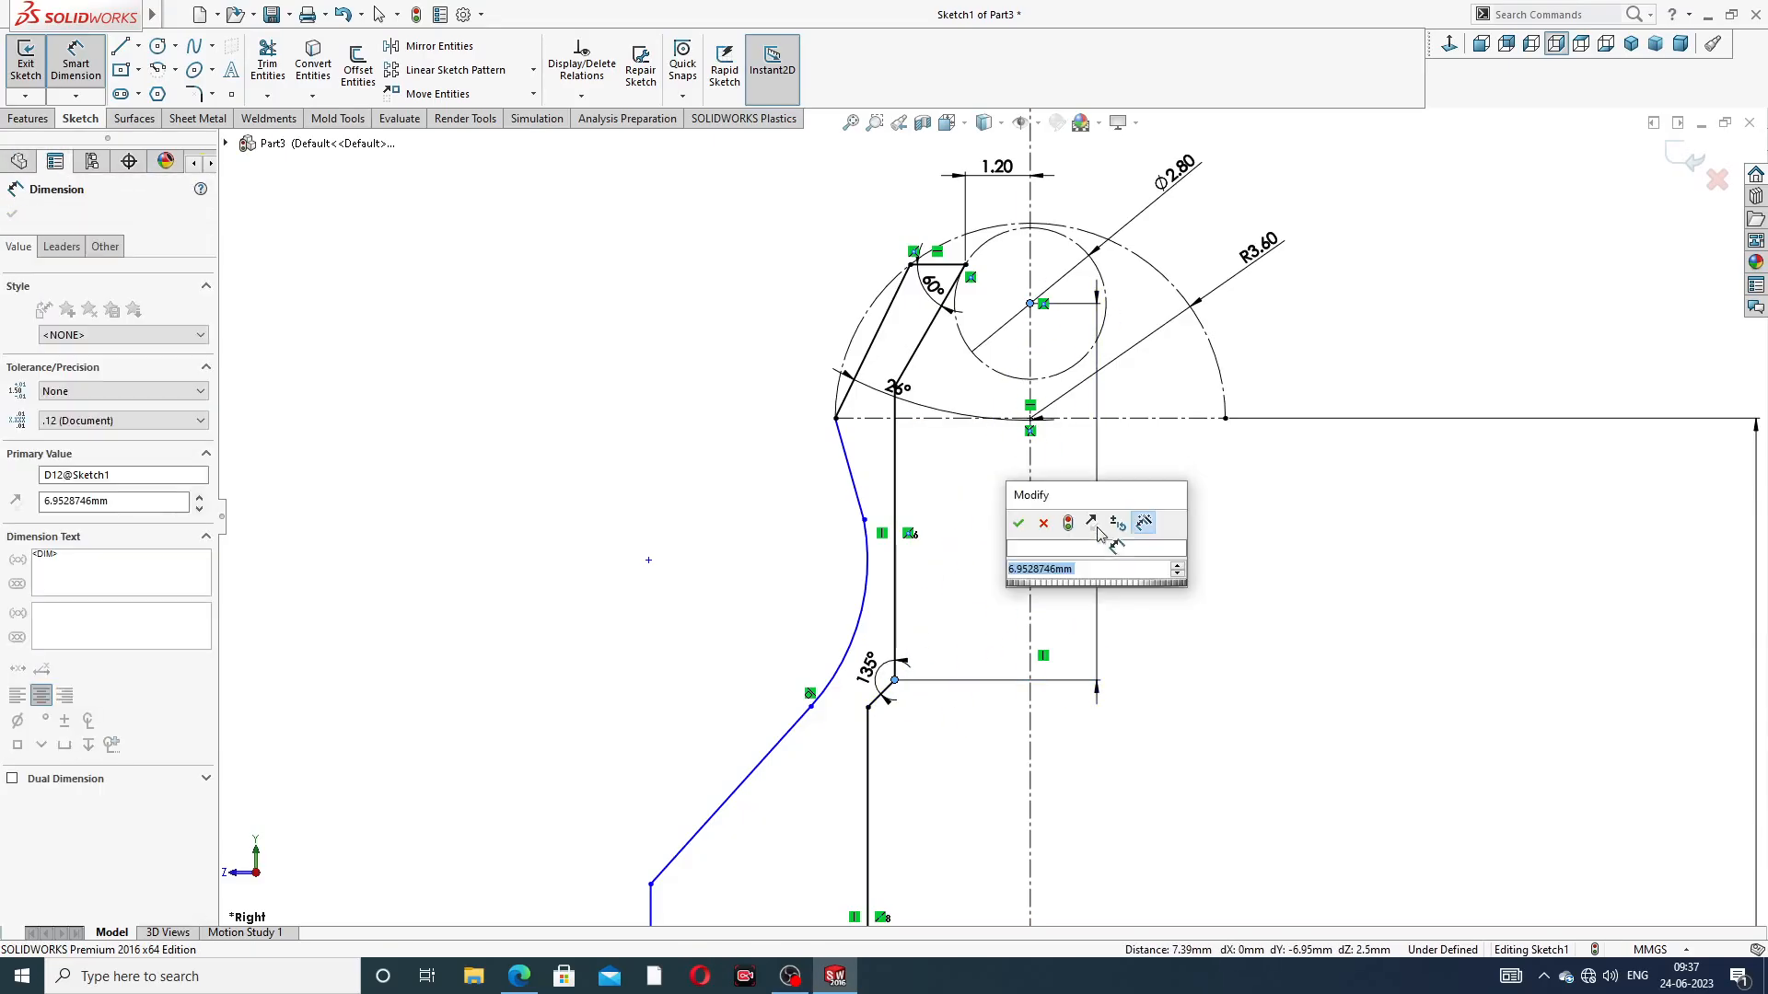
text(6)
key(Return)
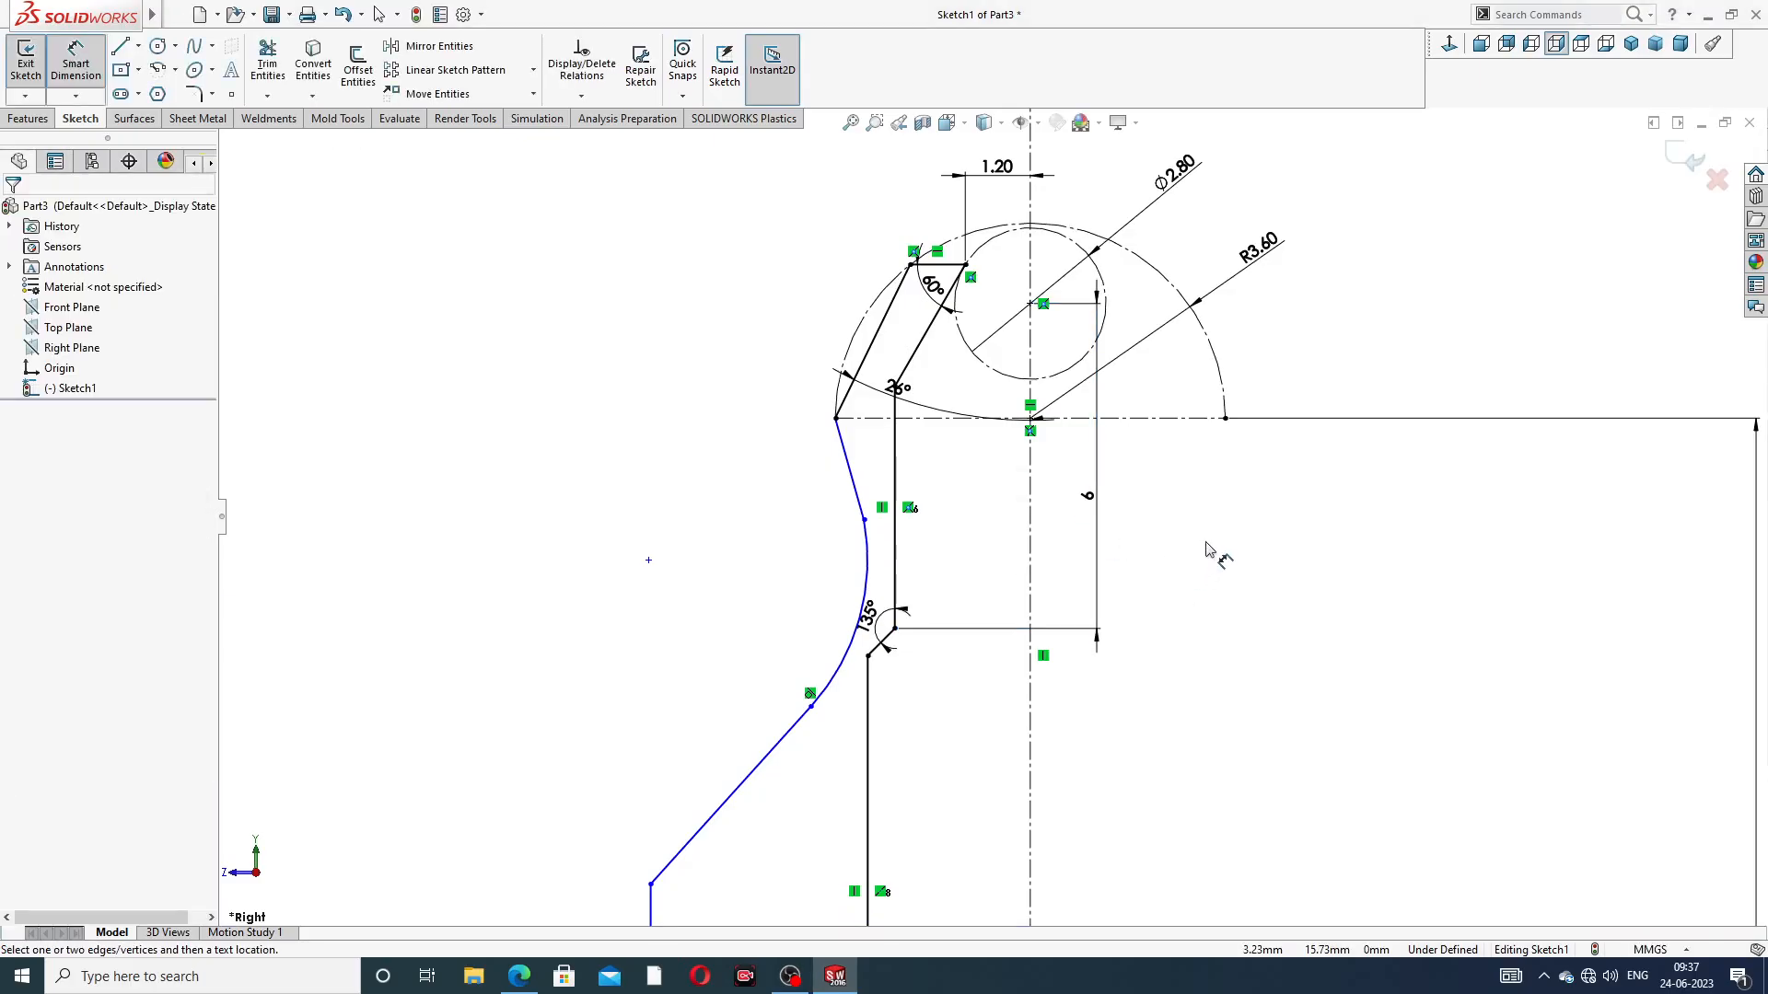
Set the radius of the concave arc on the outer neck profile to 1.6 mm
scroll(1211, 553, up, 2)
scroll(940, 551, down, 1)
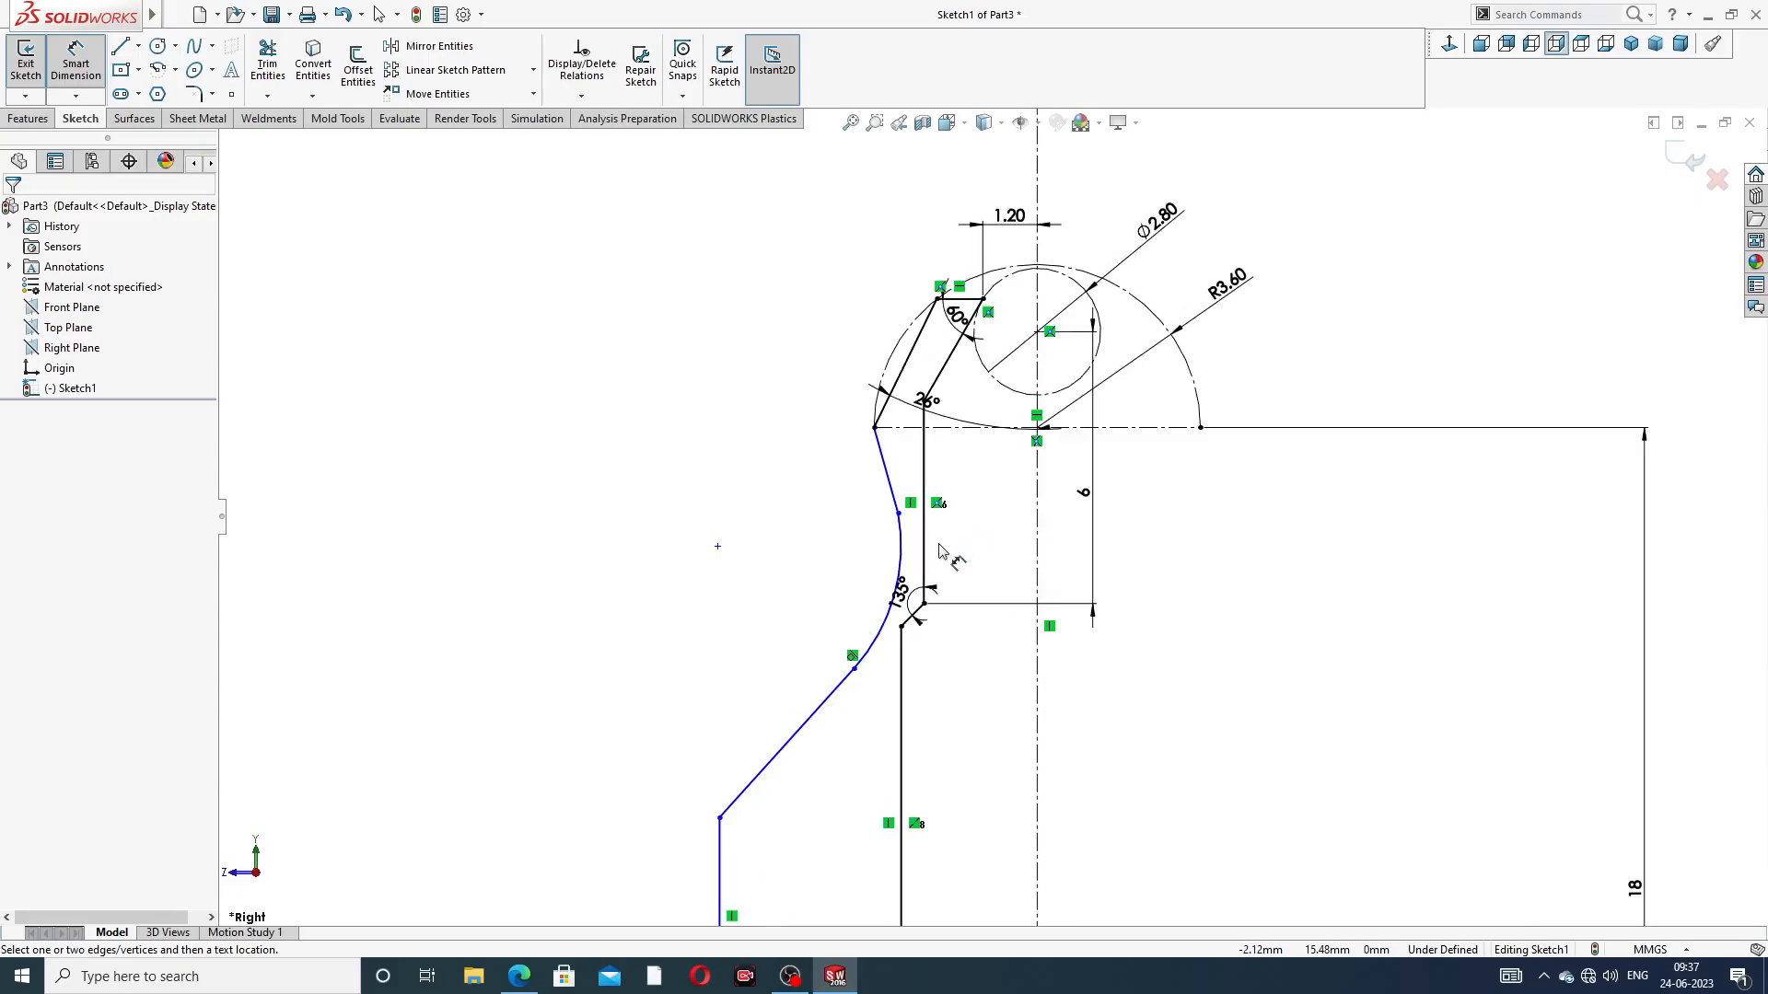
scroll(941, 550, down, 1)
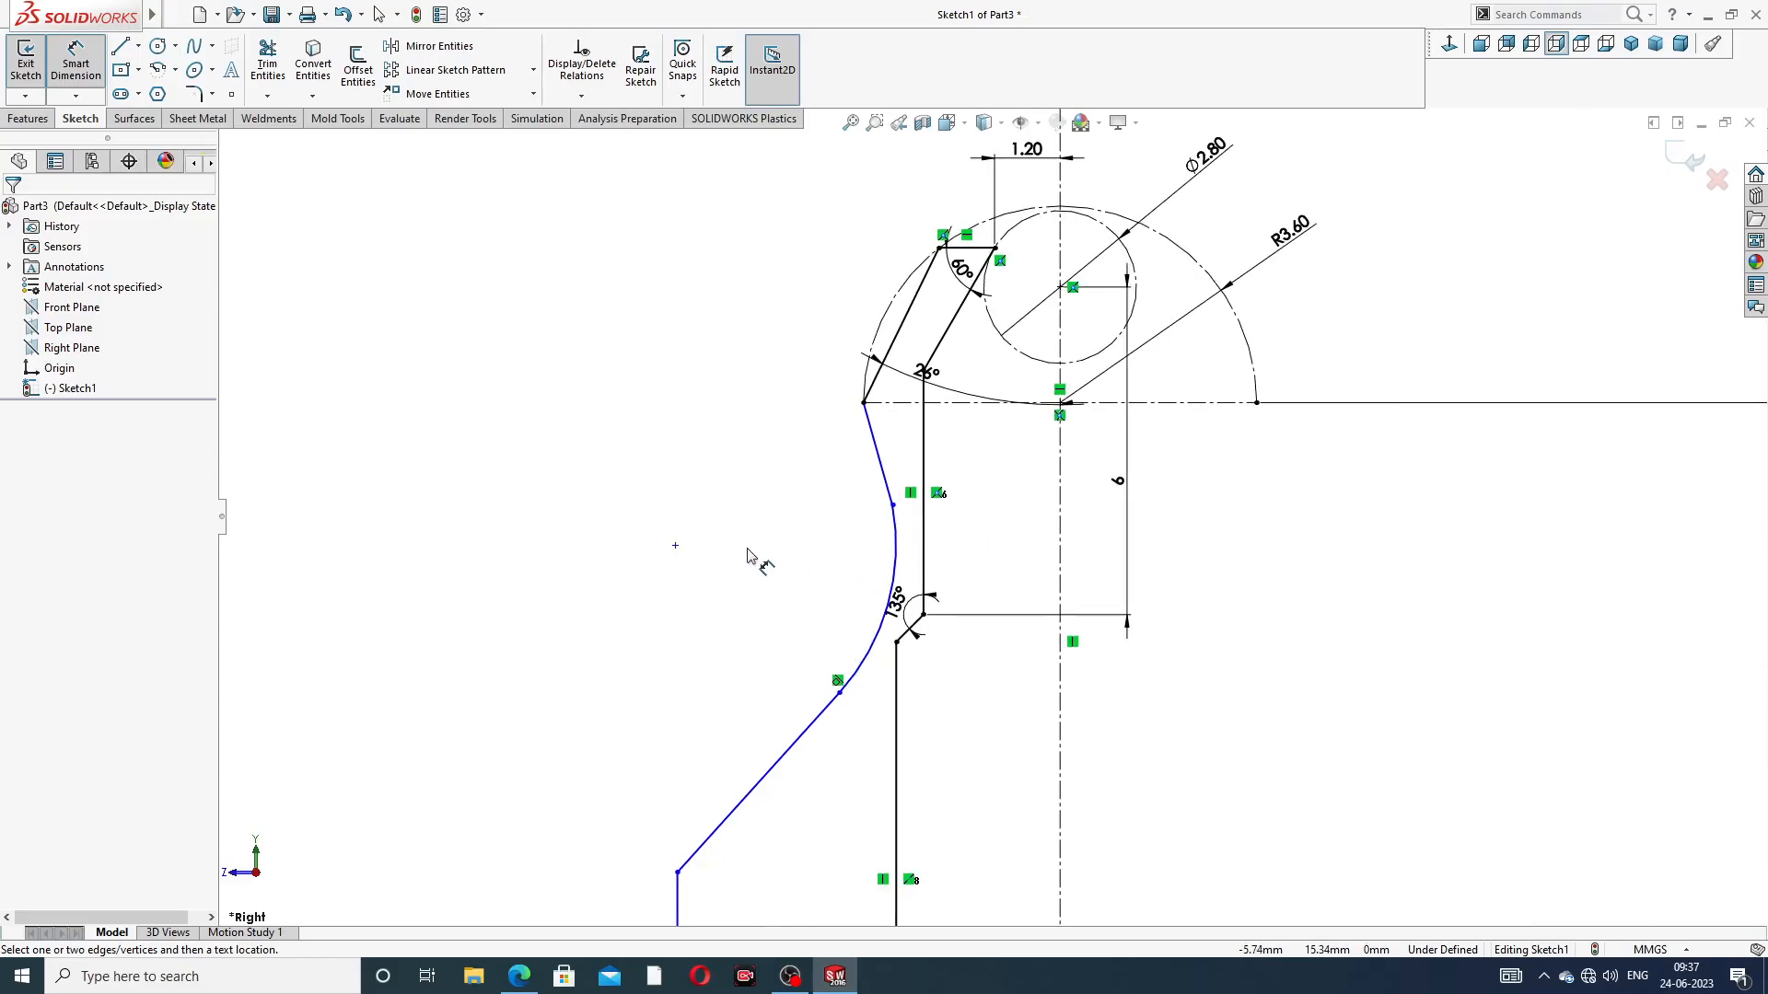
scroll(1004, 598, up, 3)
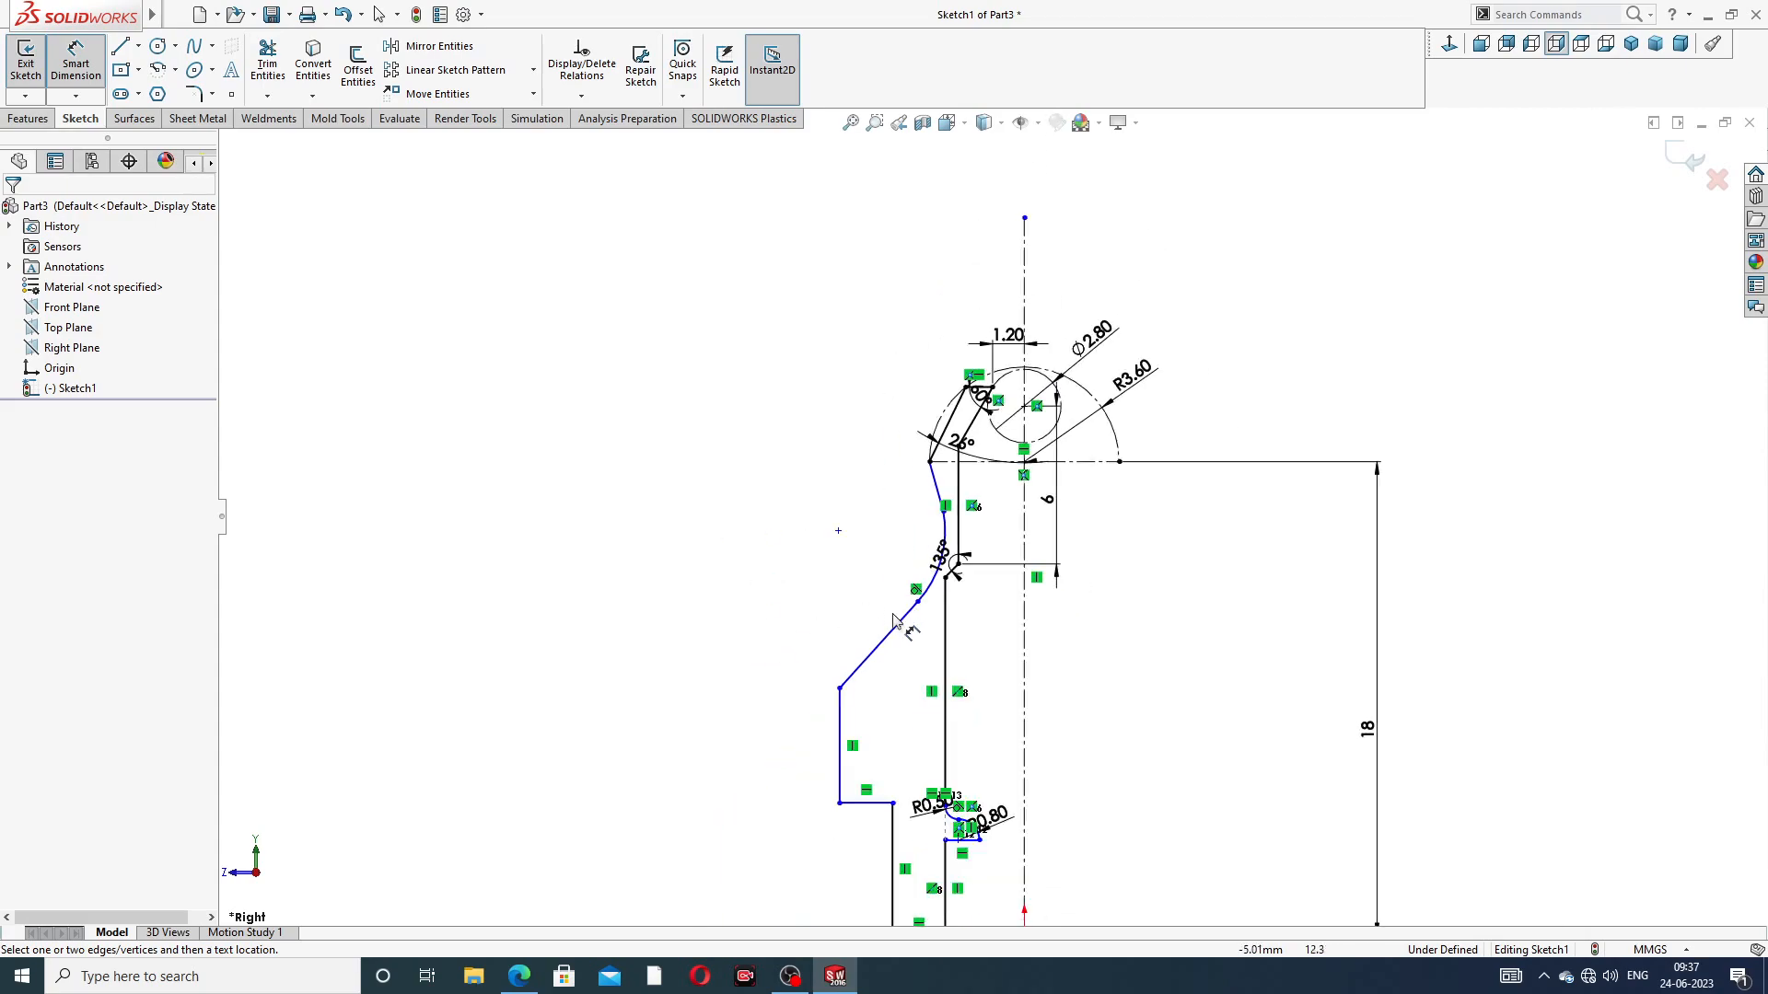
scroll(1007, 619, down, 2)
scroll(1014, 316, down, 2)
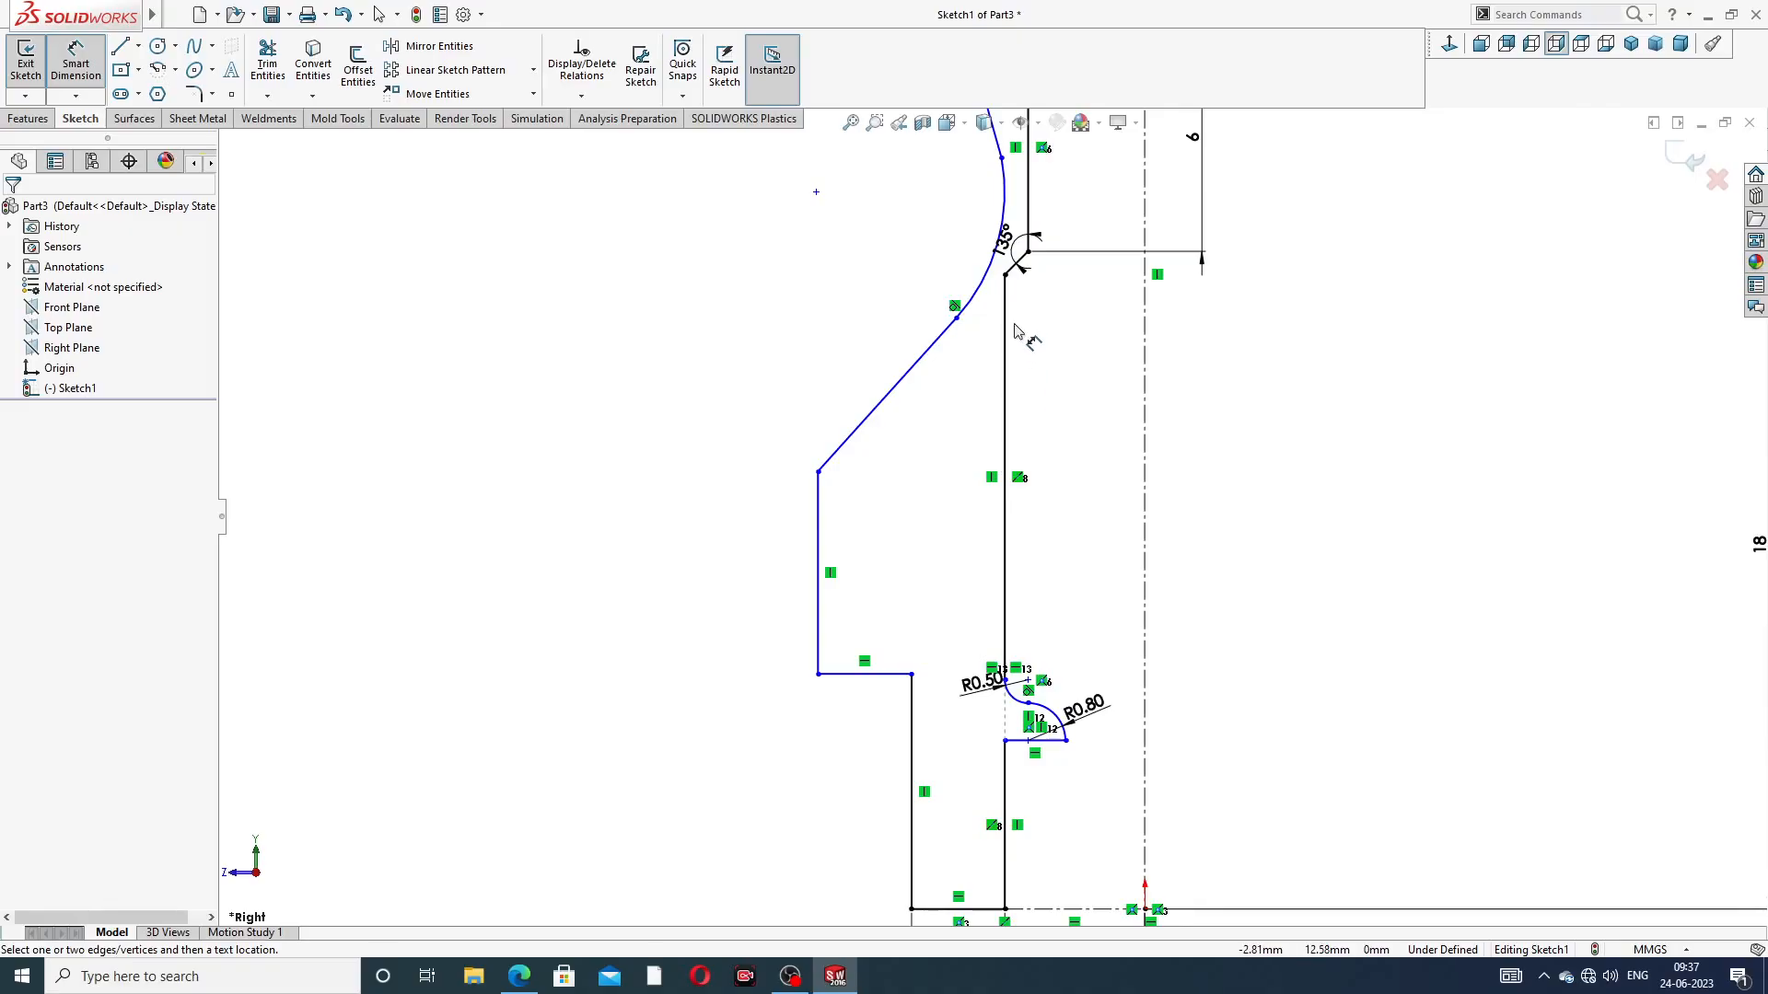
scroll(1010, 373, up, 3)
scroll(1010, 327, down, 2)
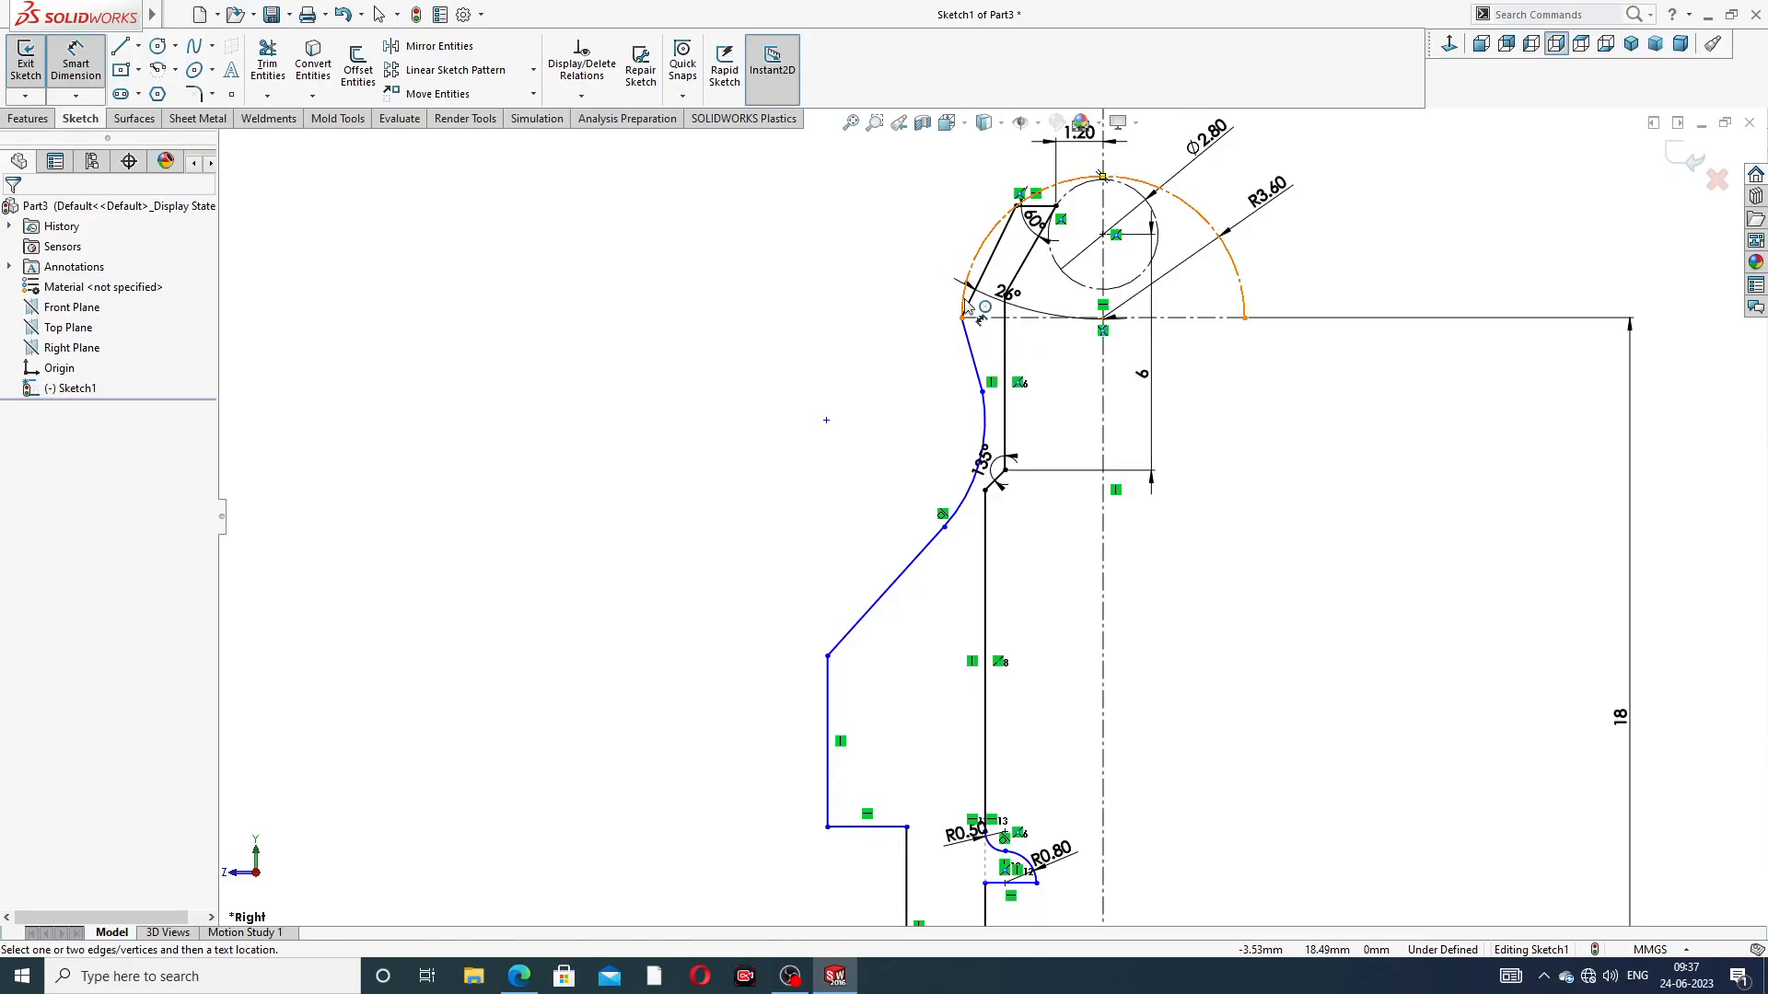
click(990, 447)
click(1048, 512)
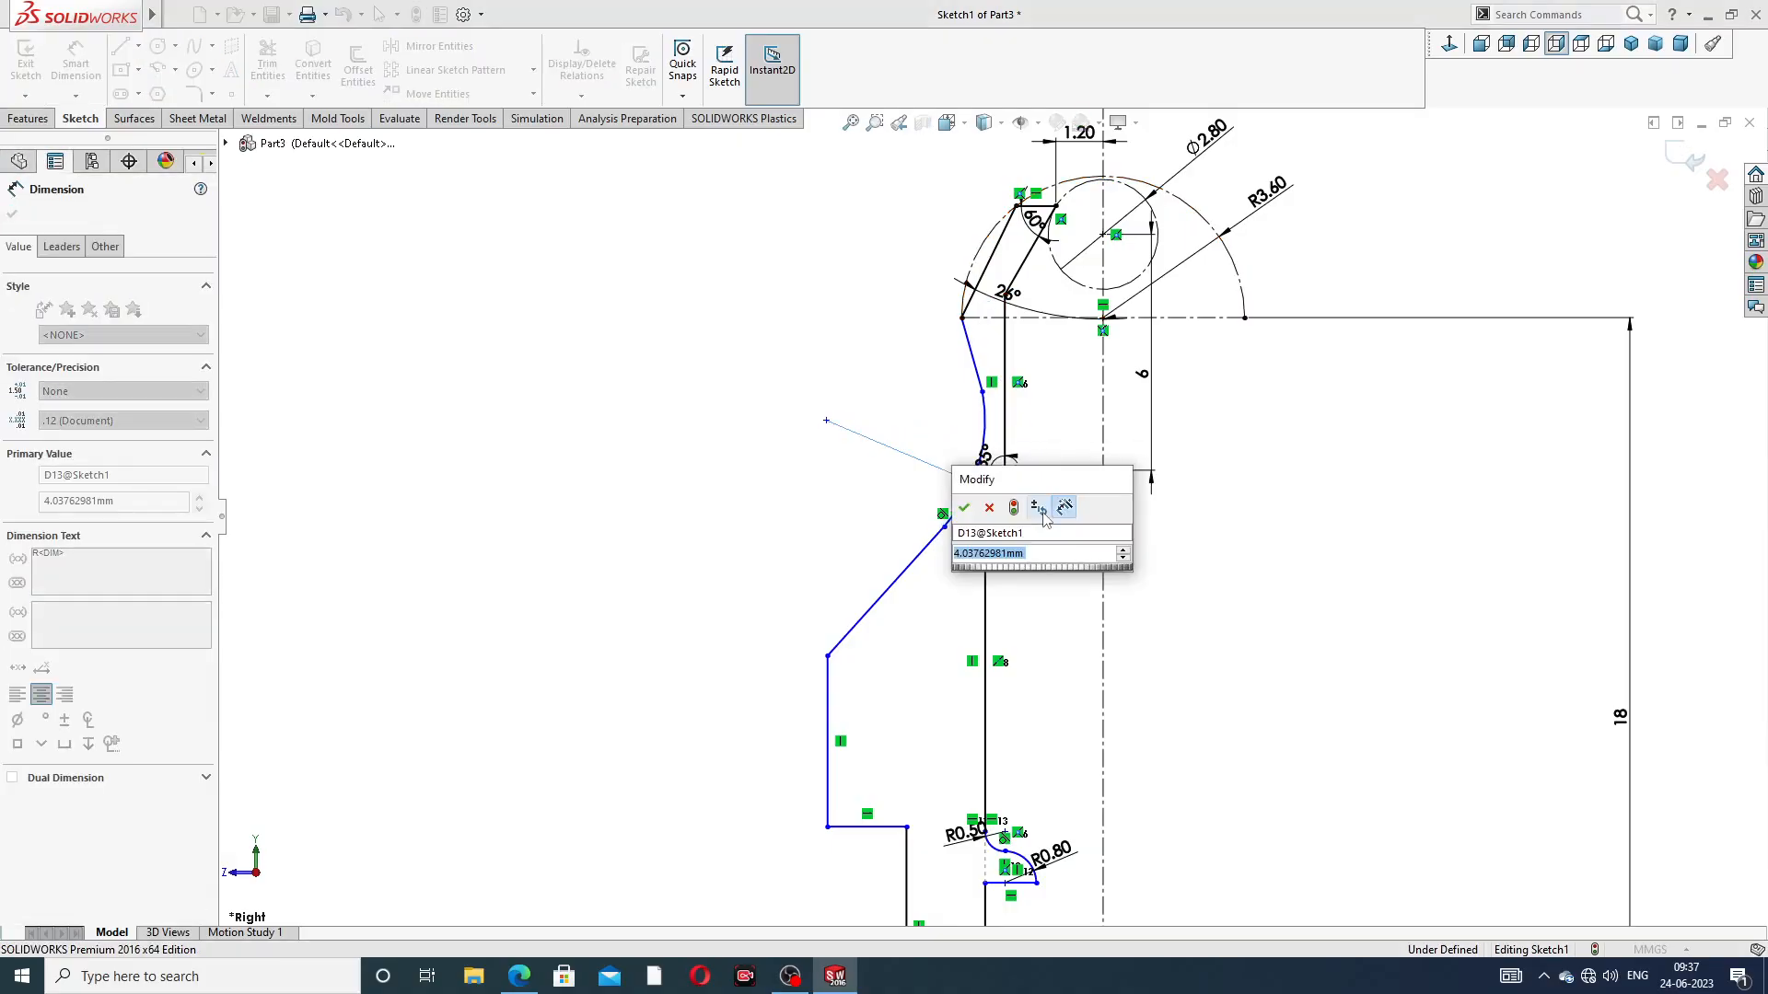
text(1.6)
key(Return)
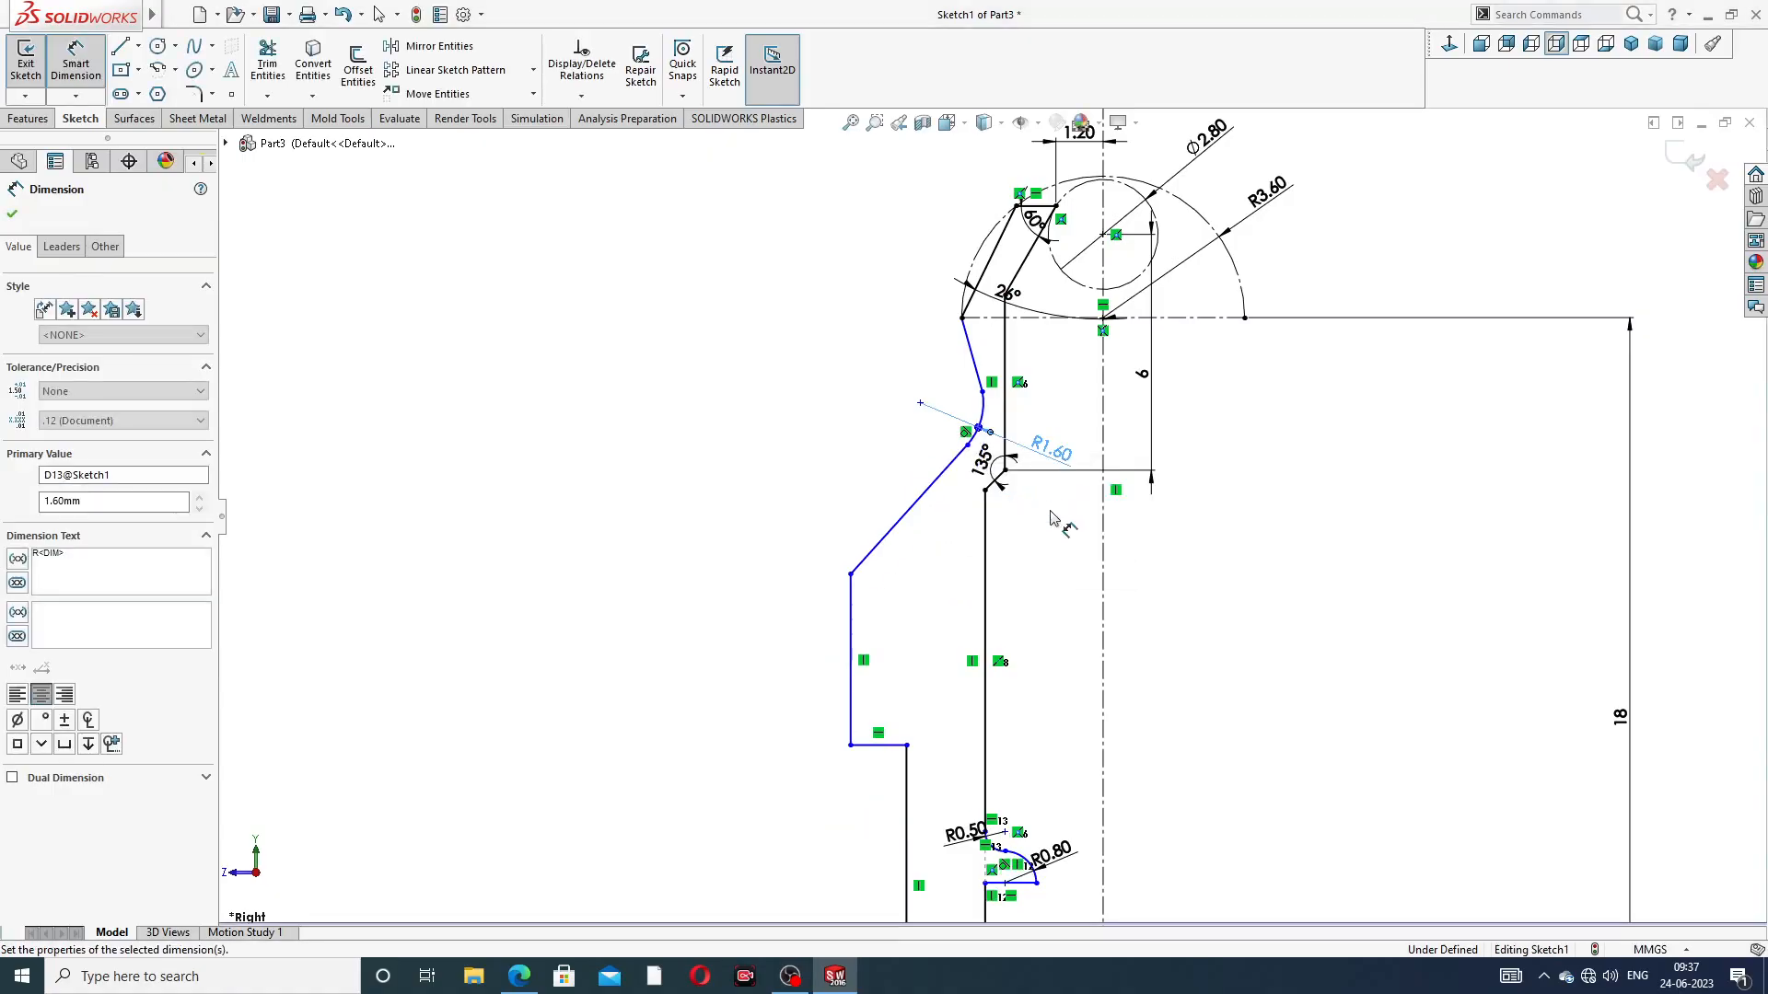
Dimension the vertical distance from the outer neck corner to the R1.60 arc centre as 1.5 mm and move its label clear of the profile
scroll(1052, 411, down, 3)
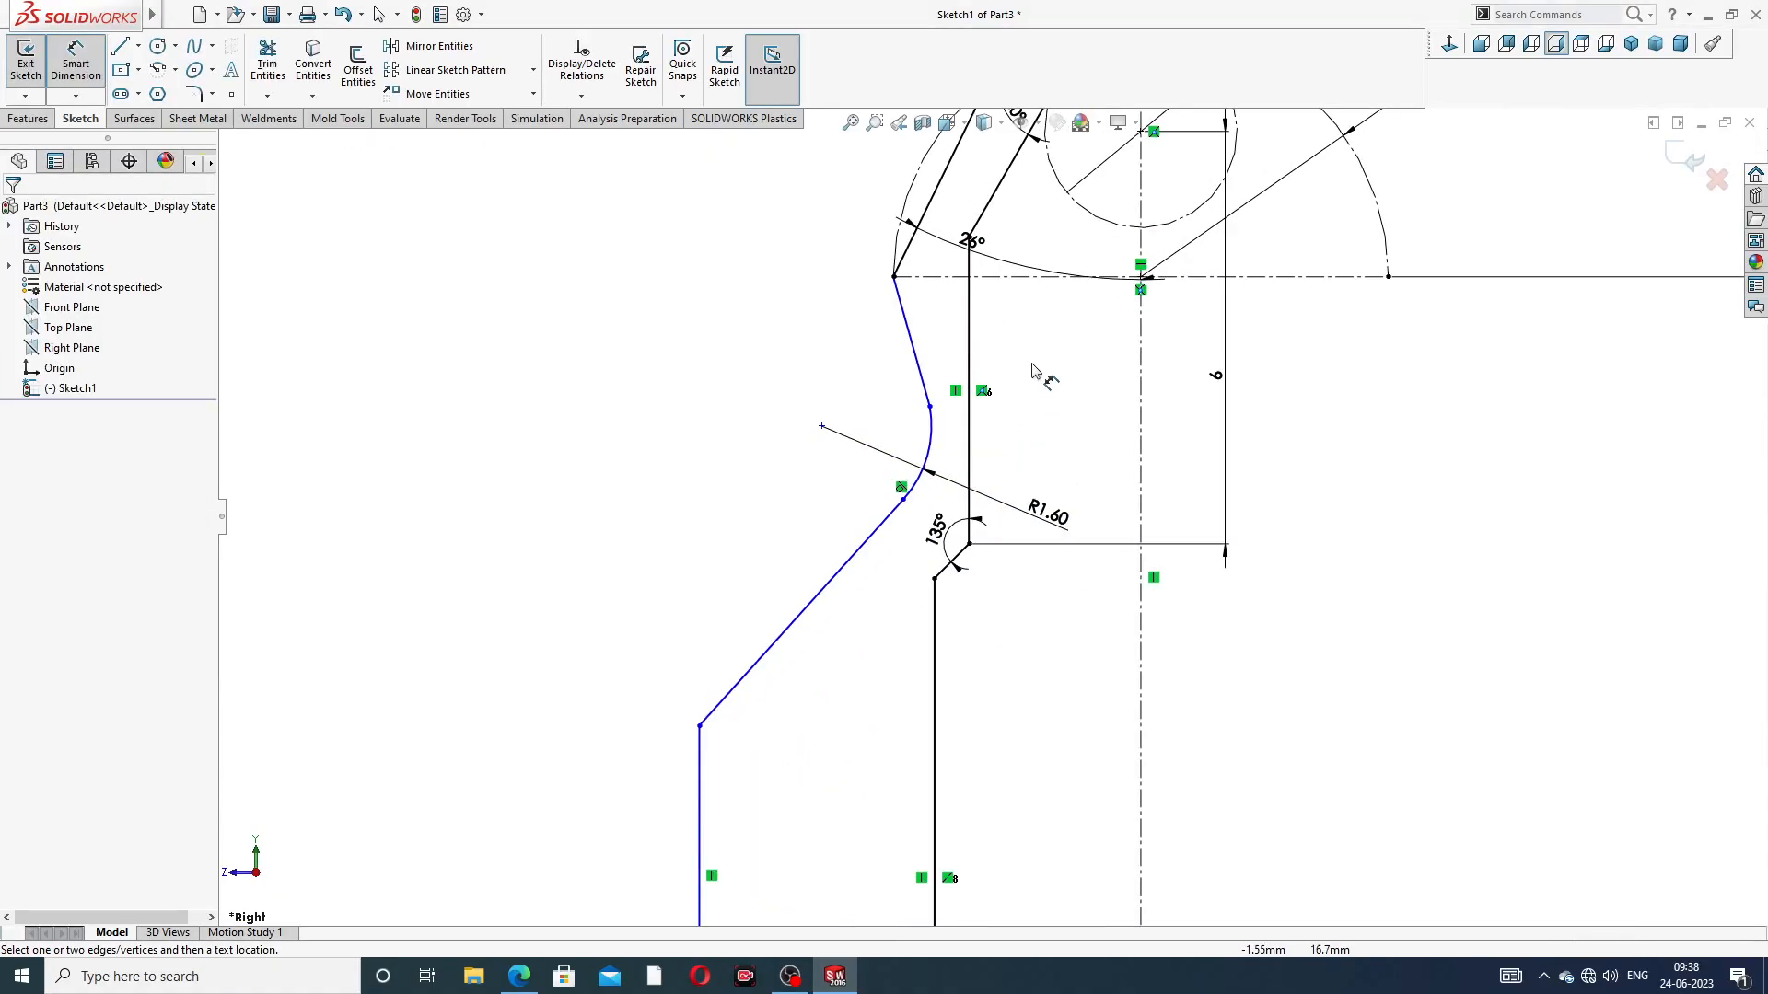
click(894, 277)
click(822, 426)
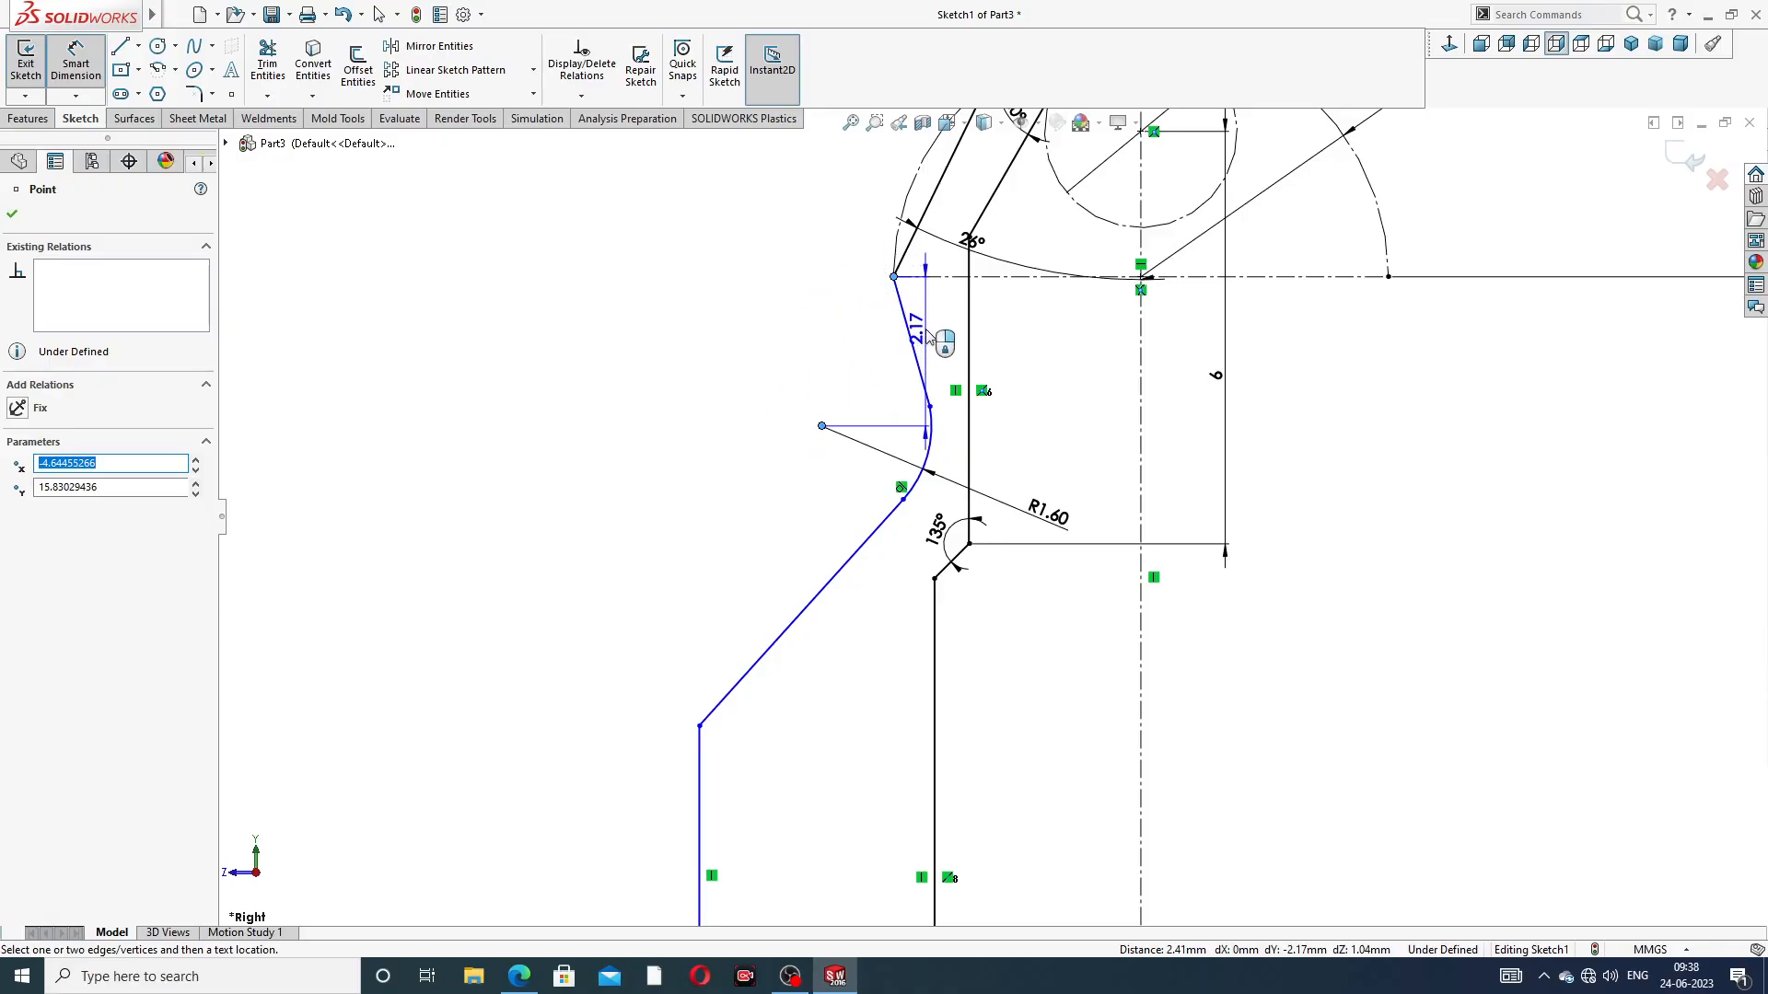
click(928, 338)
text(1.5)
key(Return)
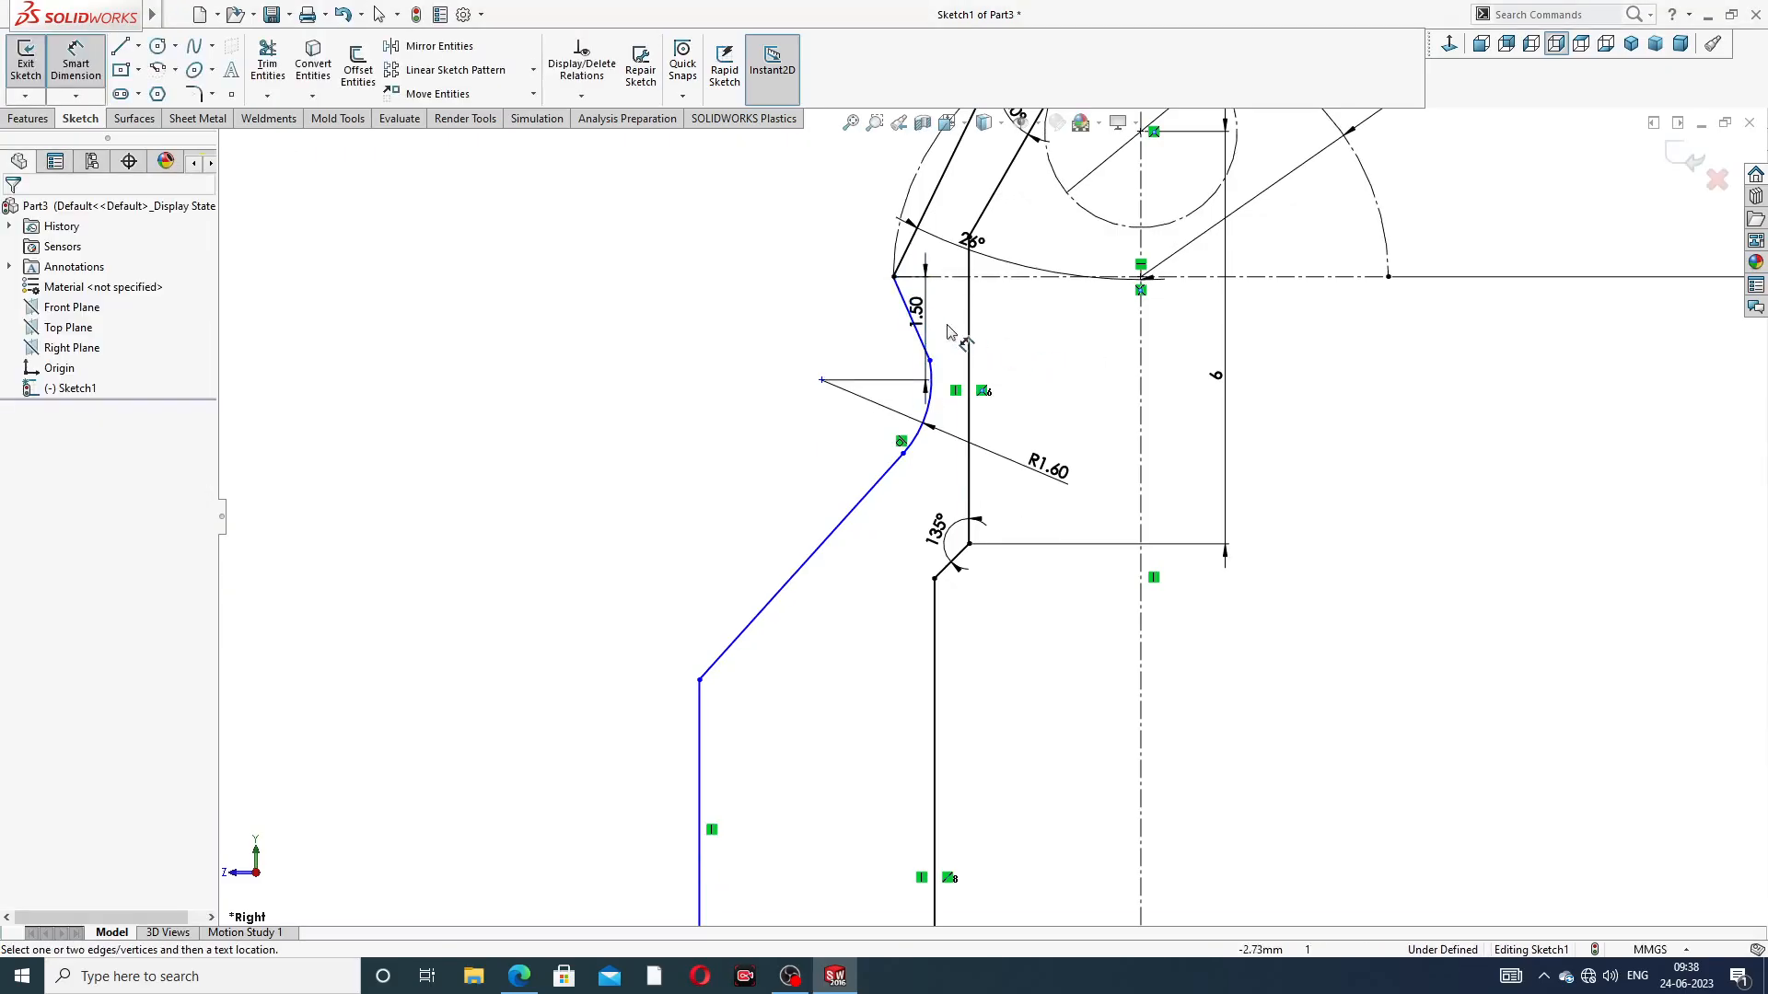
drag(916, 313, 790, 312)
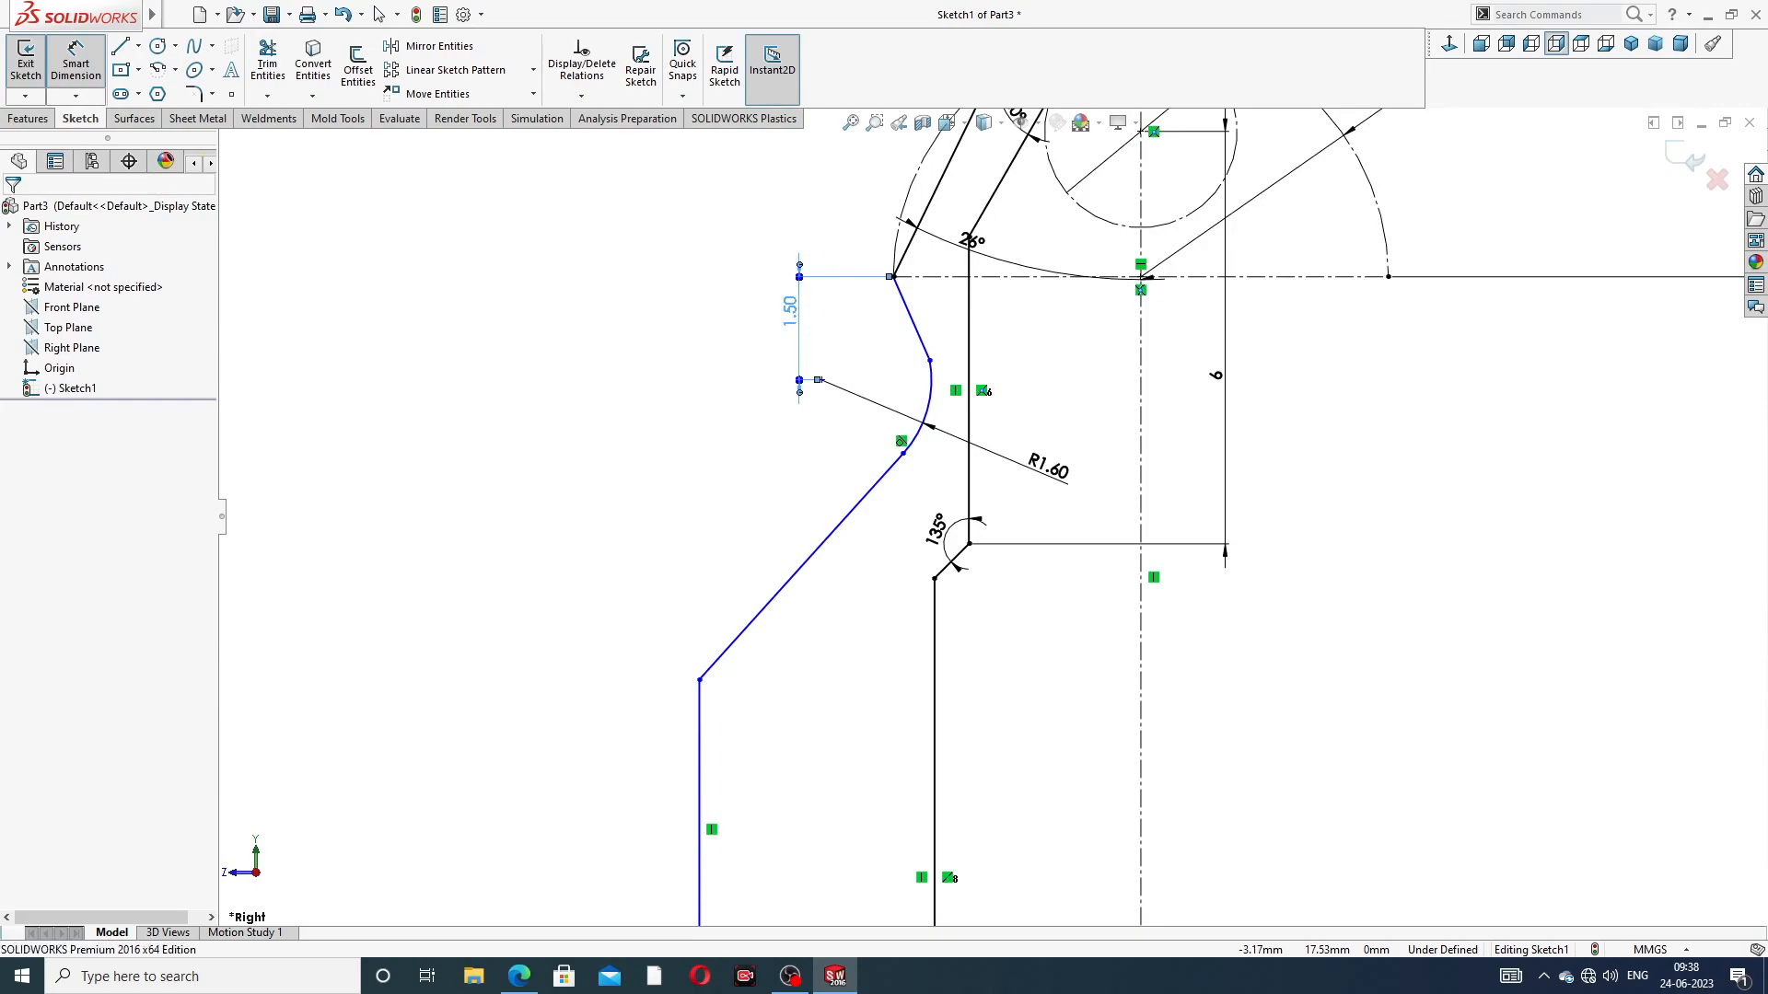
click(1018, 342)
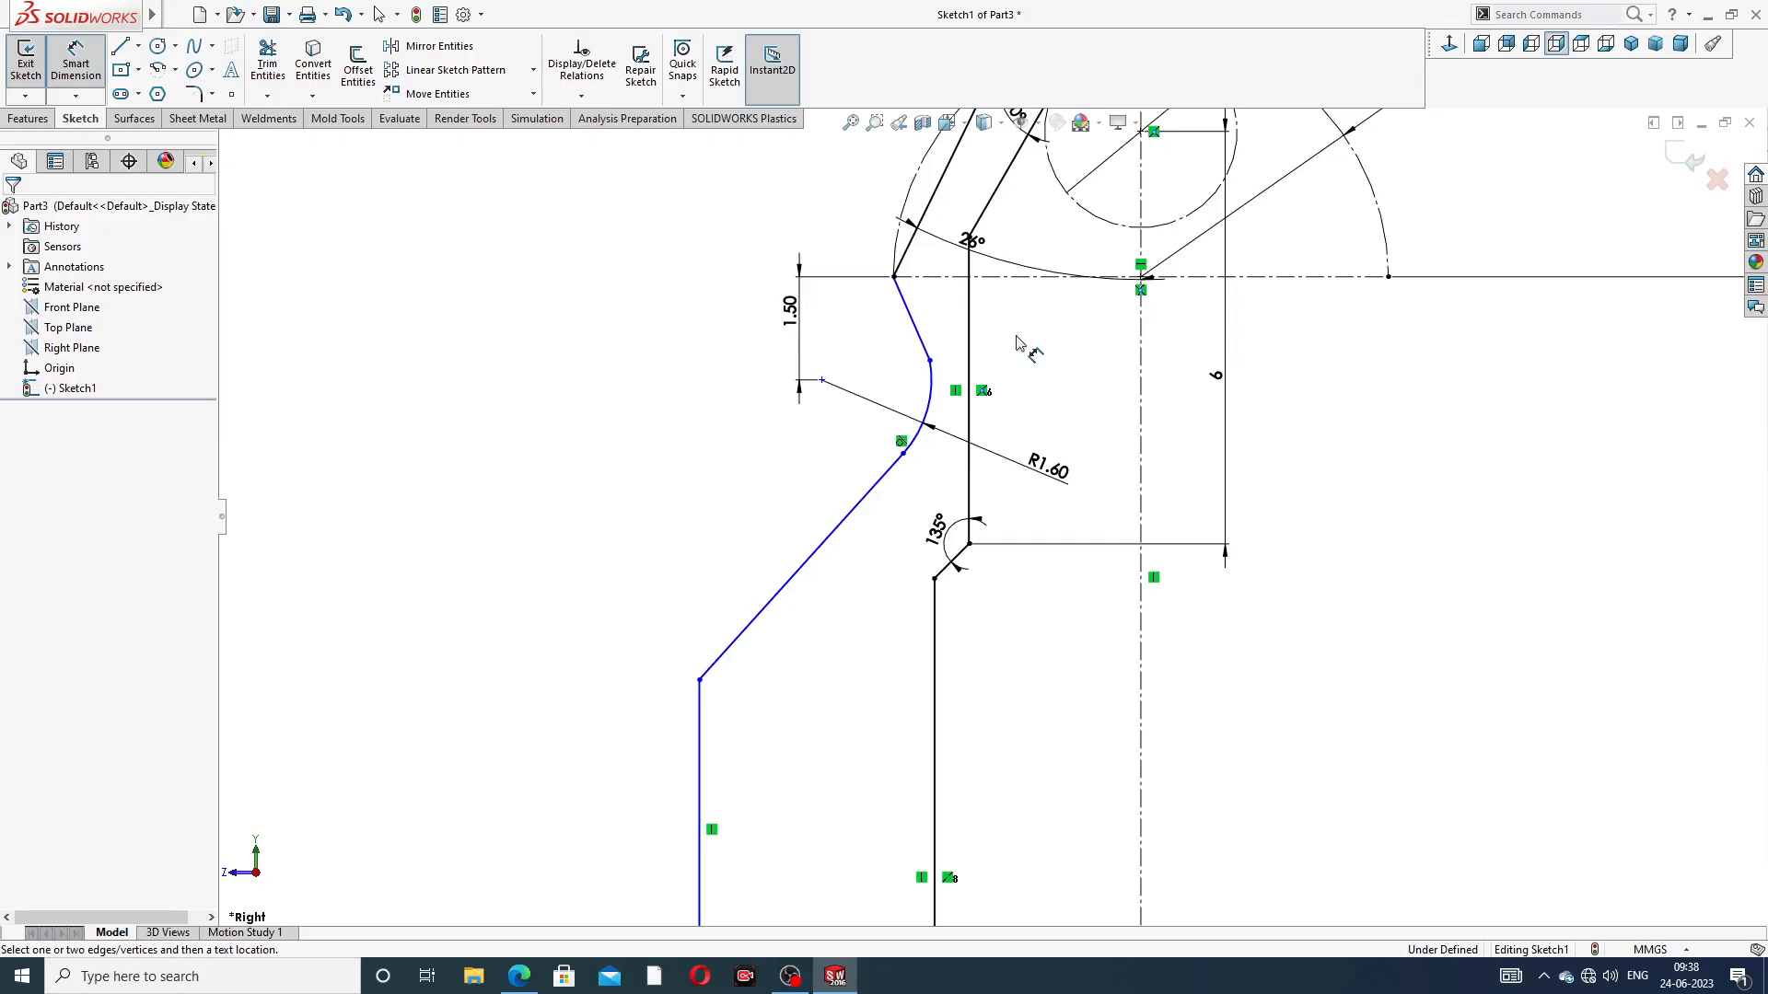
Dimension the vertical distance from the outer neck corner to the lower end of the long sloped line as 8 mm
click(893, 277)
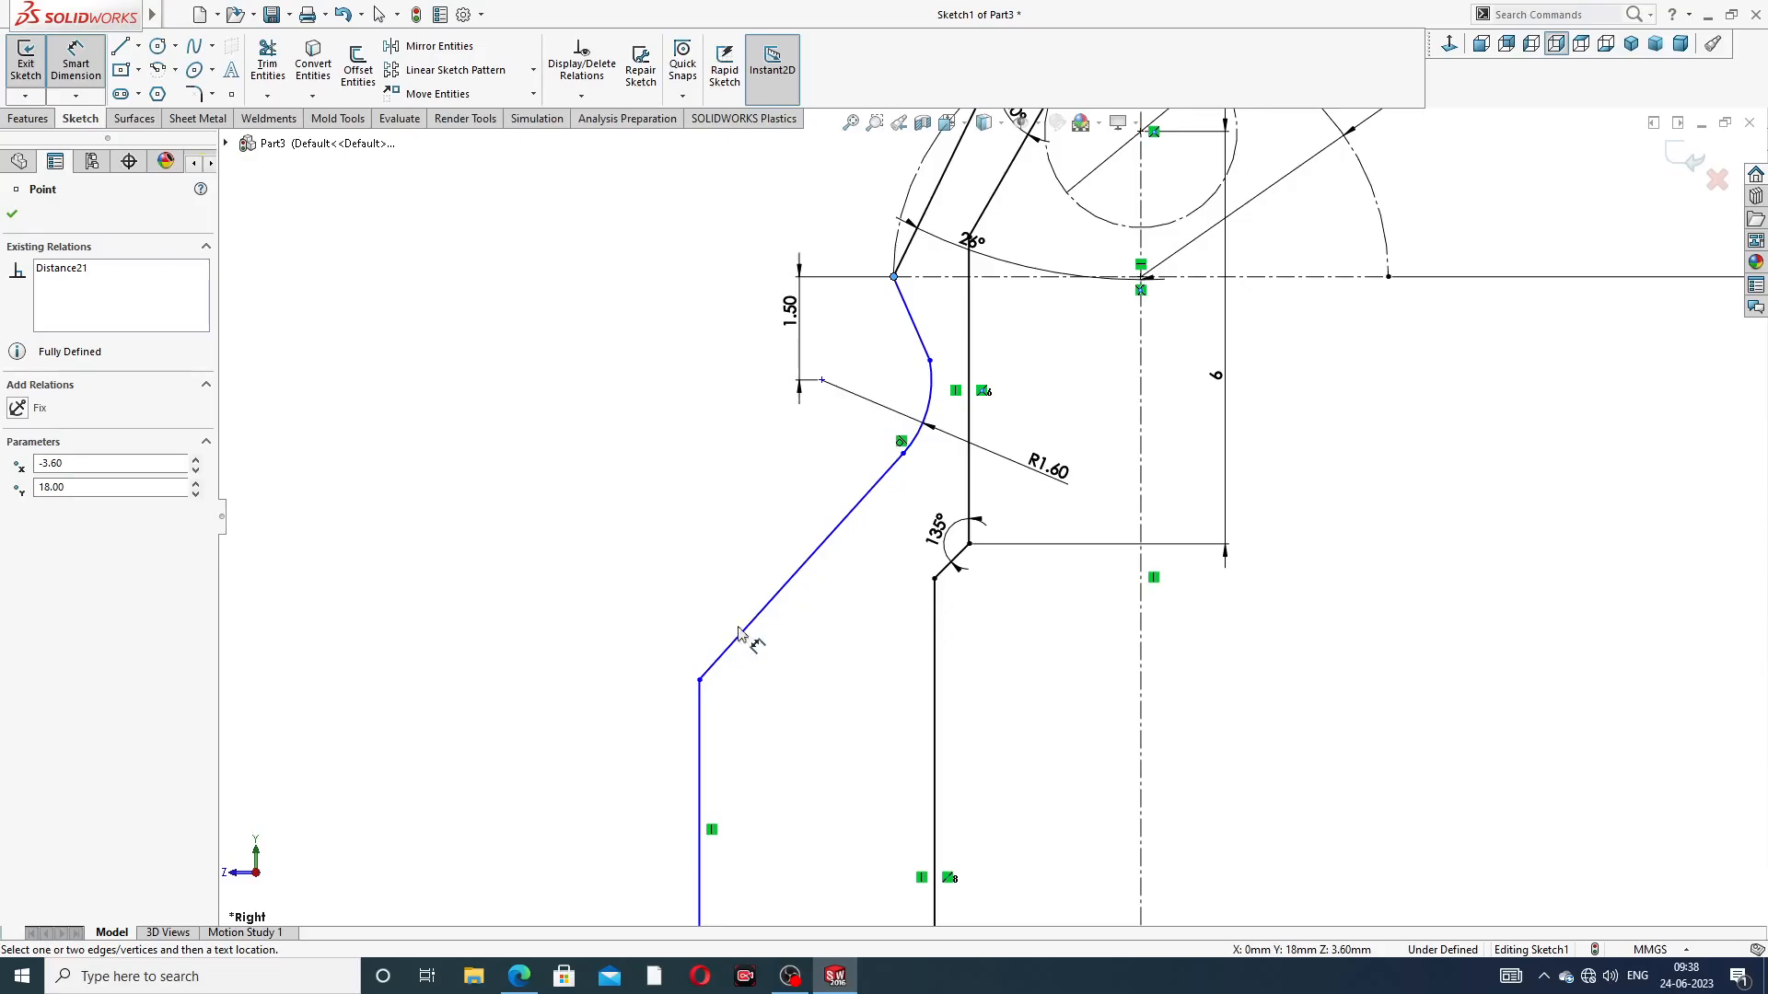
click(699, 681)
click(679, 433)
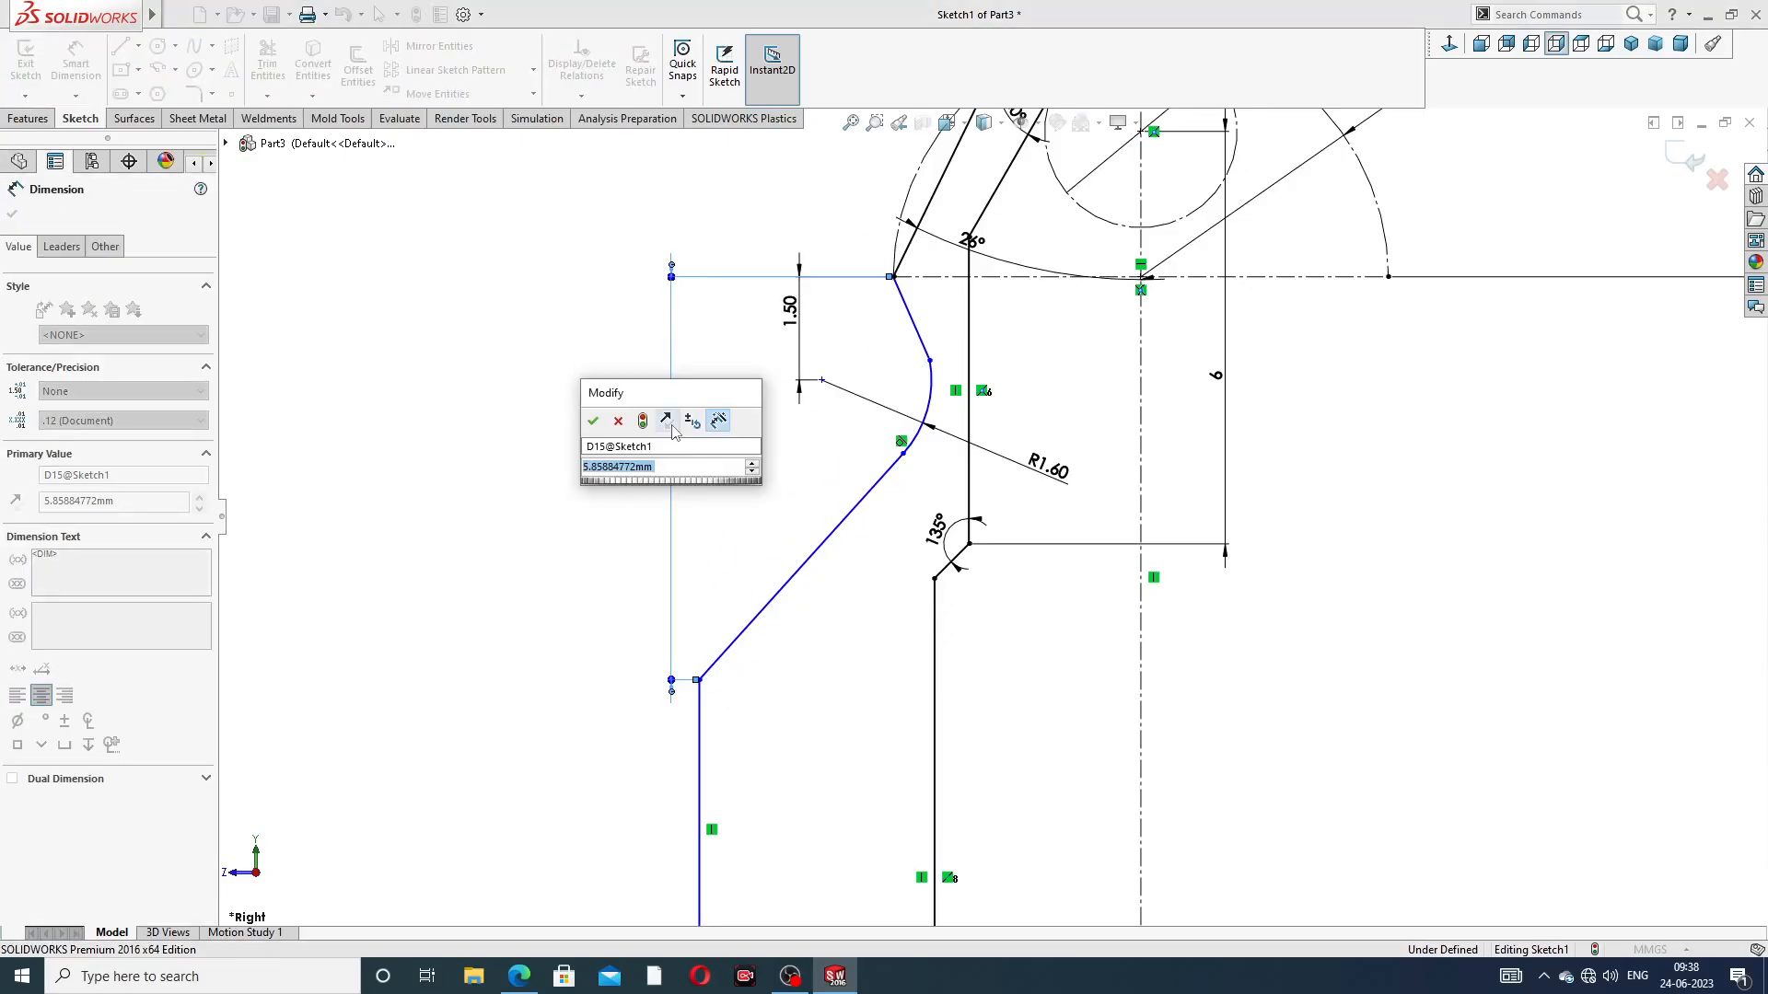
text(8)
key(Return)
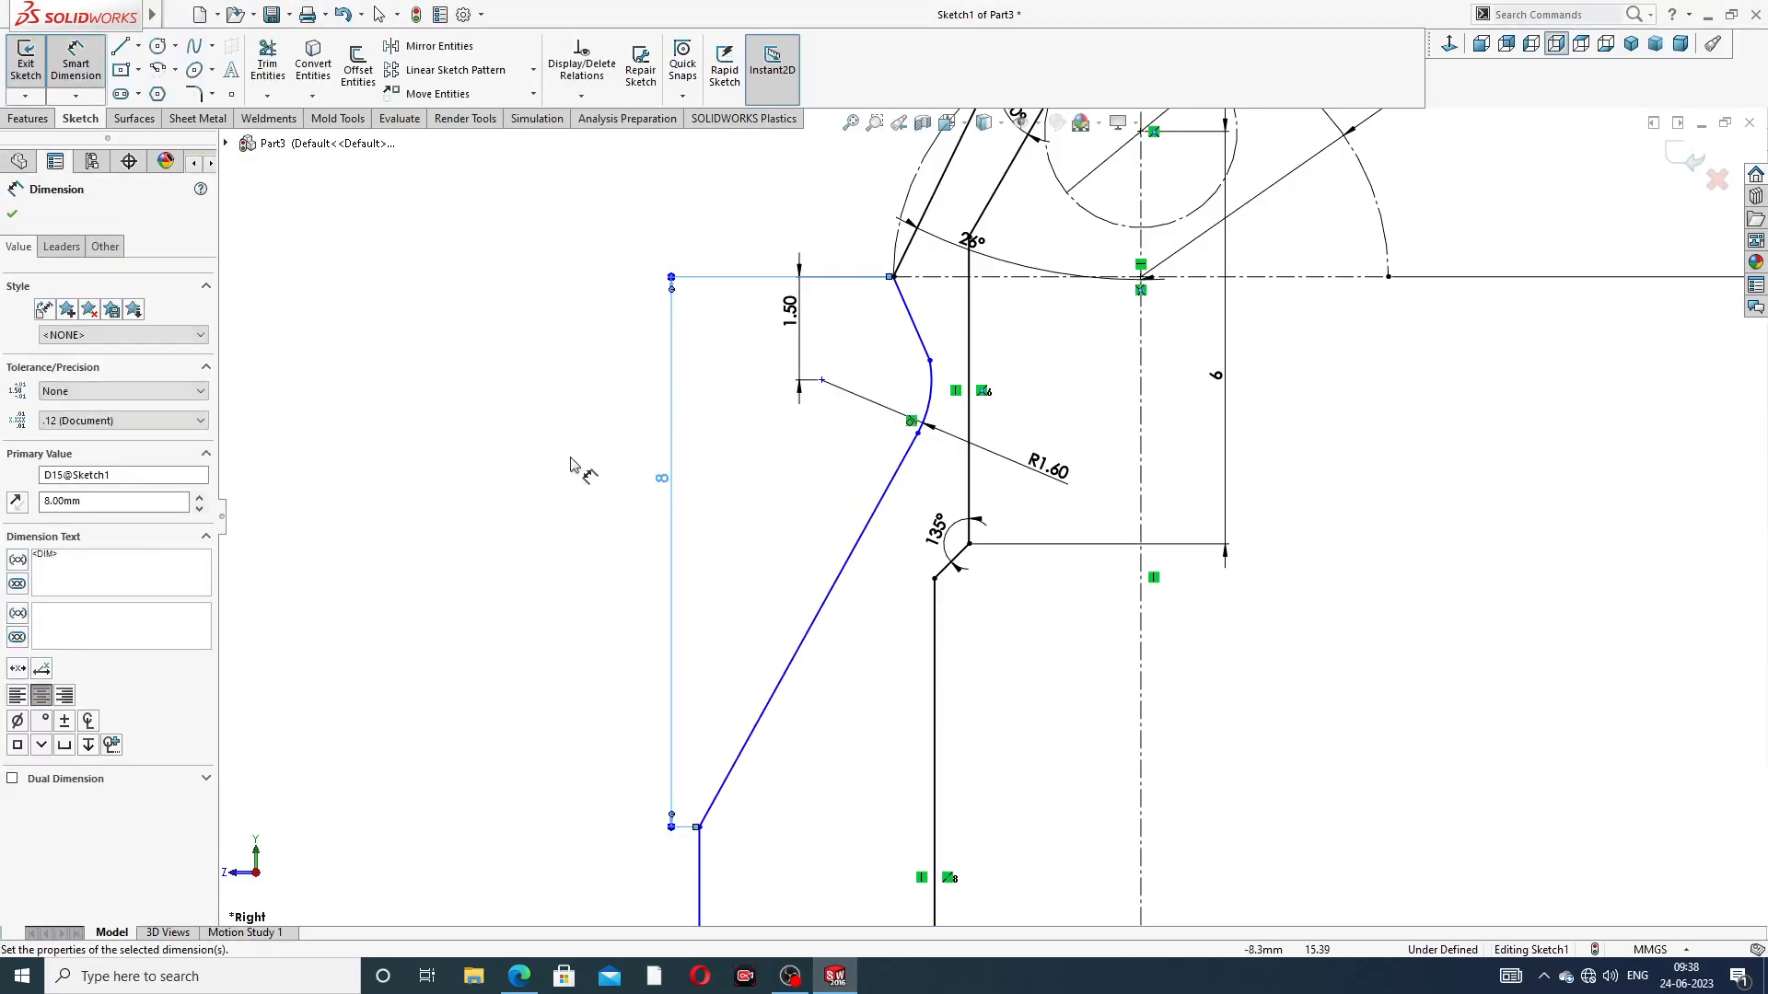
Dimension the vertical distance from the outer neck corner to the bottom corner of the widest outer section as 12 mm
scroll(771, 636, up, 4)
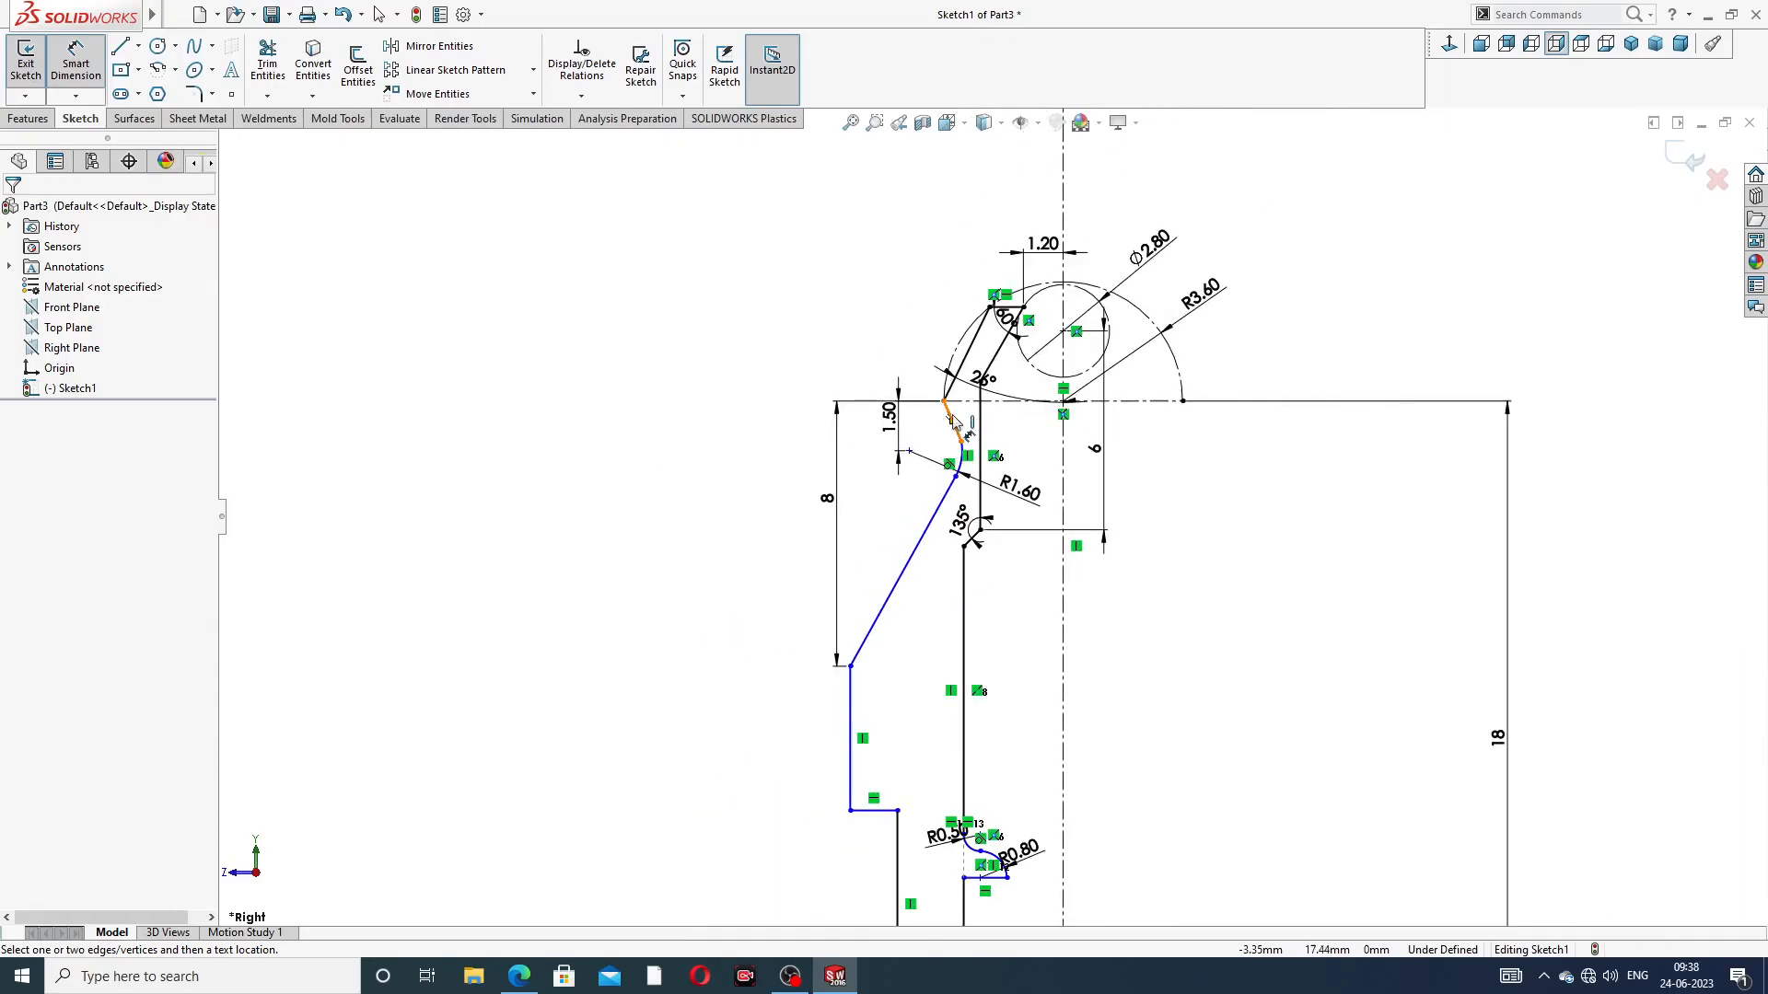
click(944, 402)
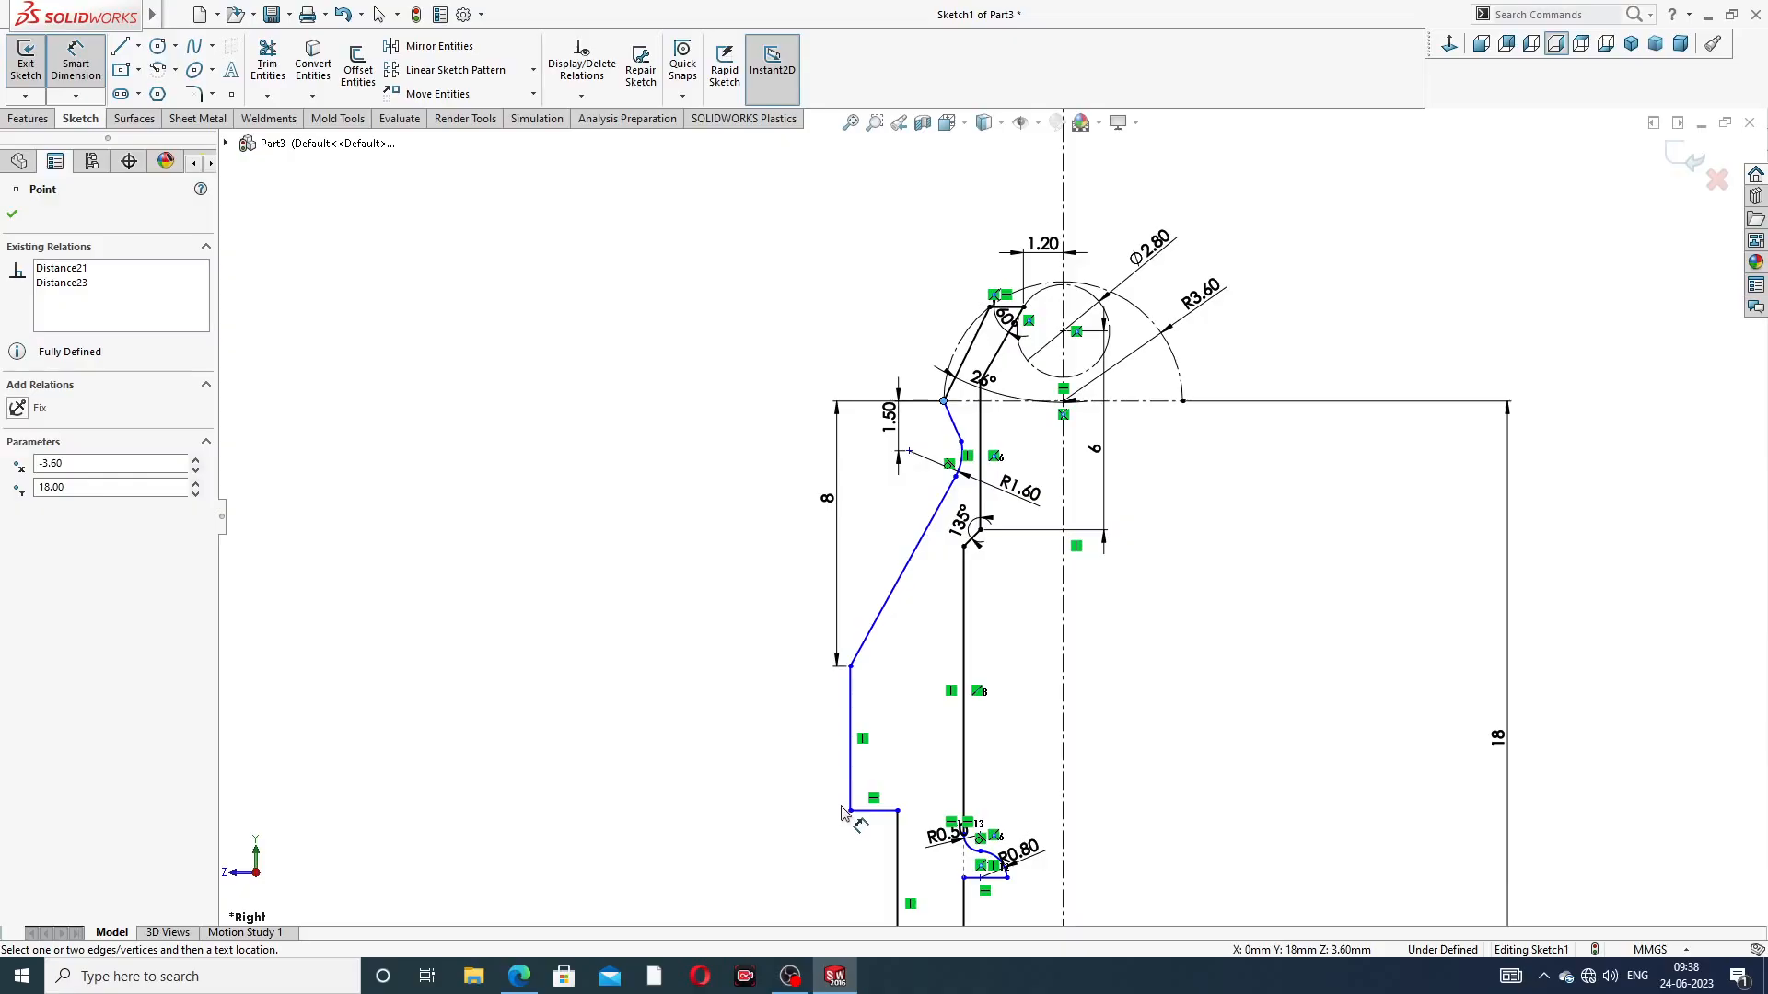
click(850, 811)
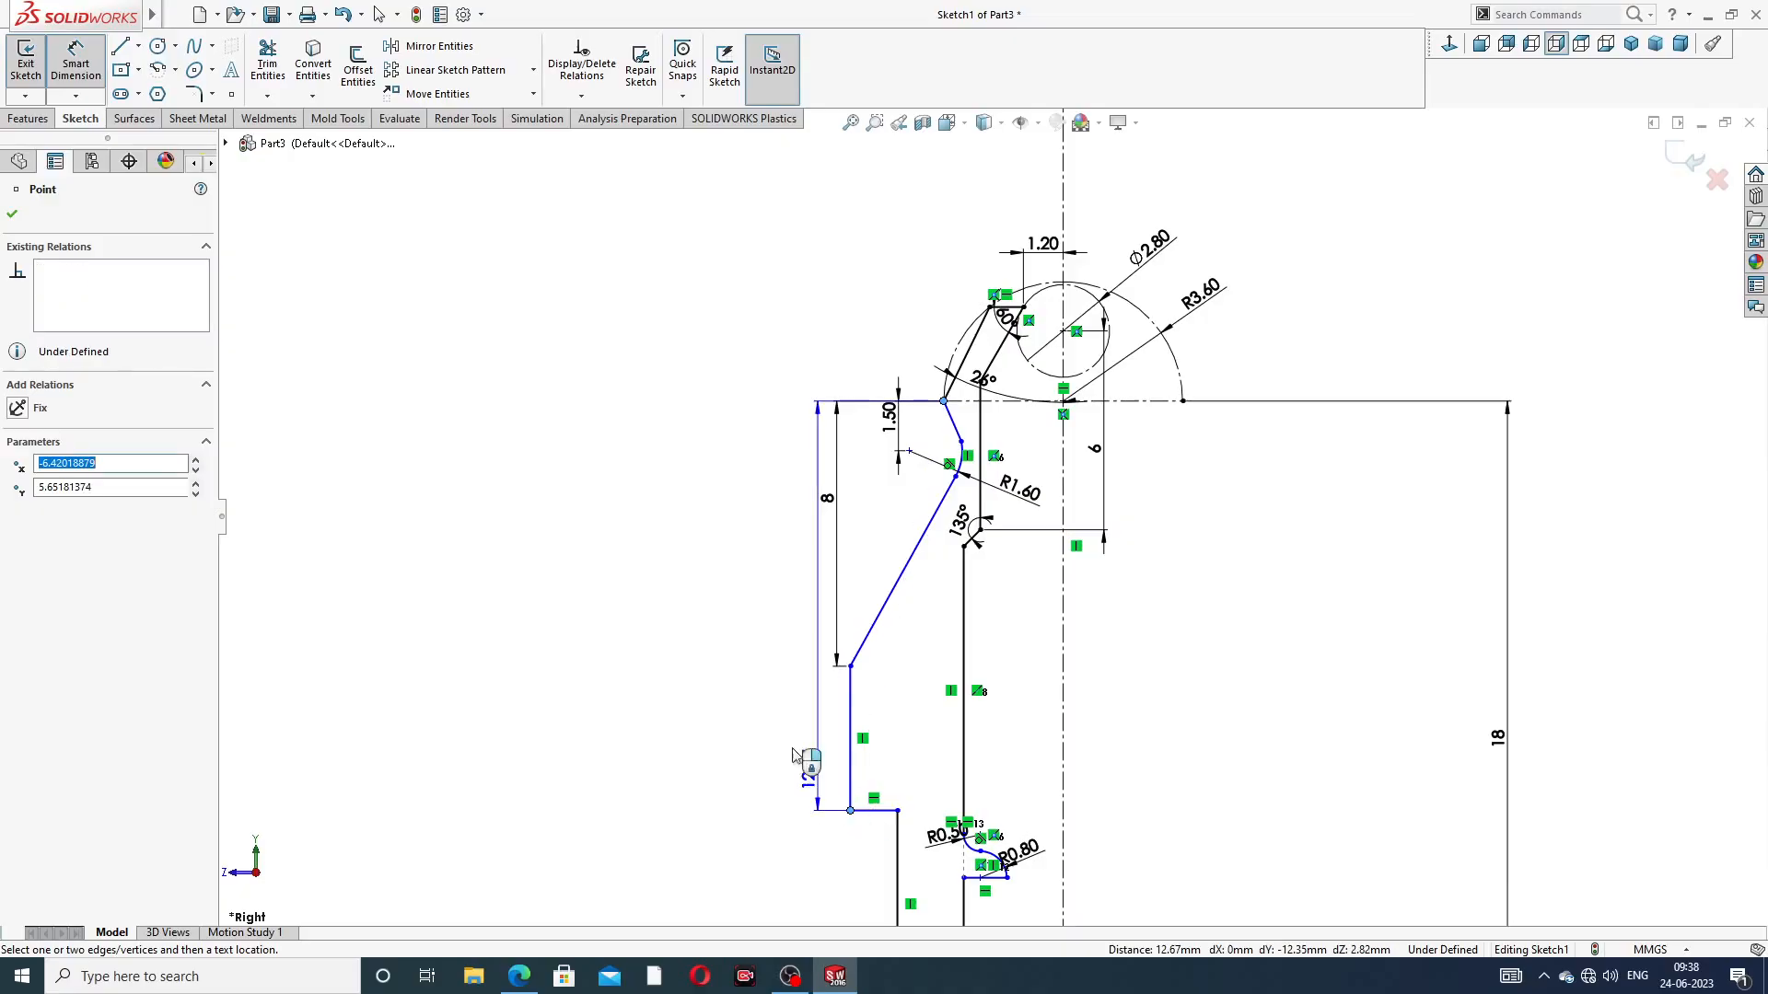
click(746, 645)
text(12)
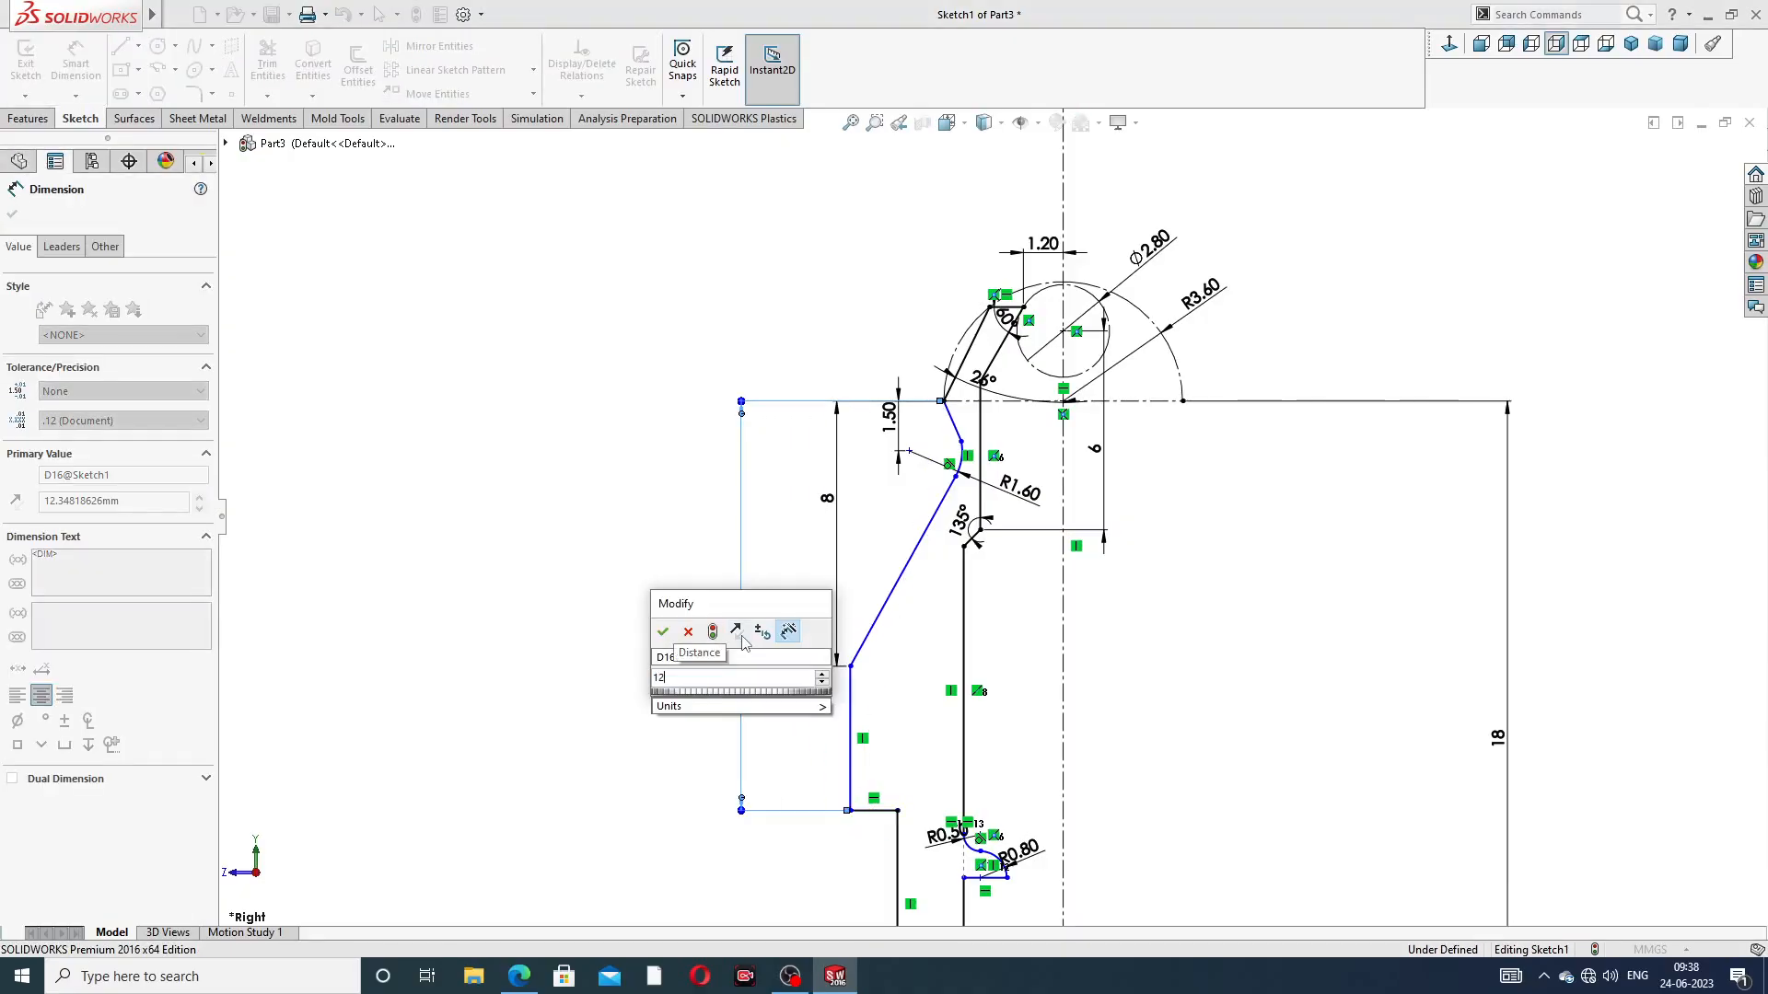
key(Return)
click(785, 563)
Dimension the widest outer vertical line about the centreline as an 11.8 mm diameter
scroll(1145, 575, up, 4)
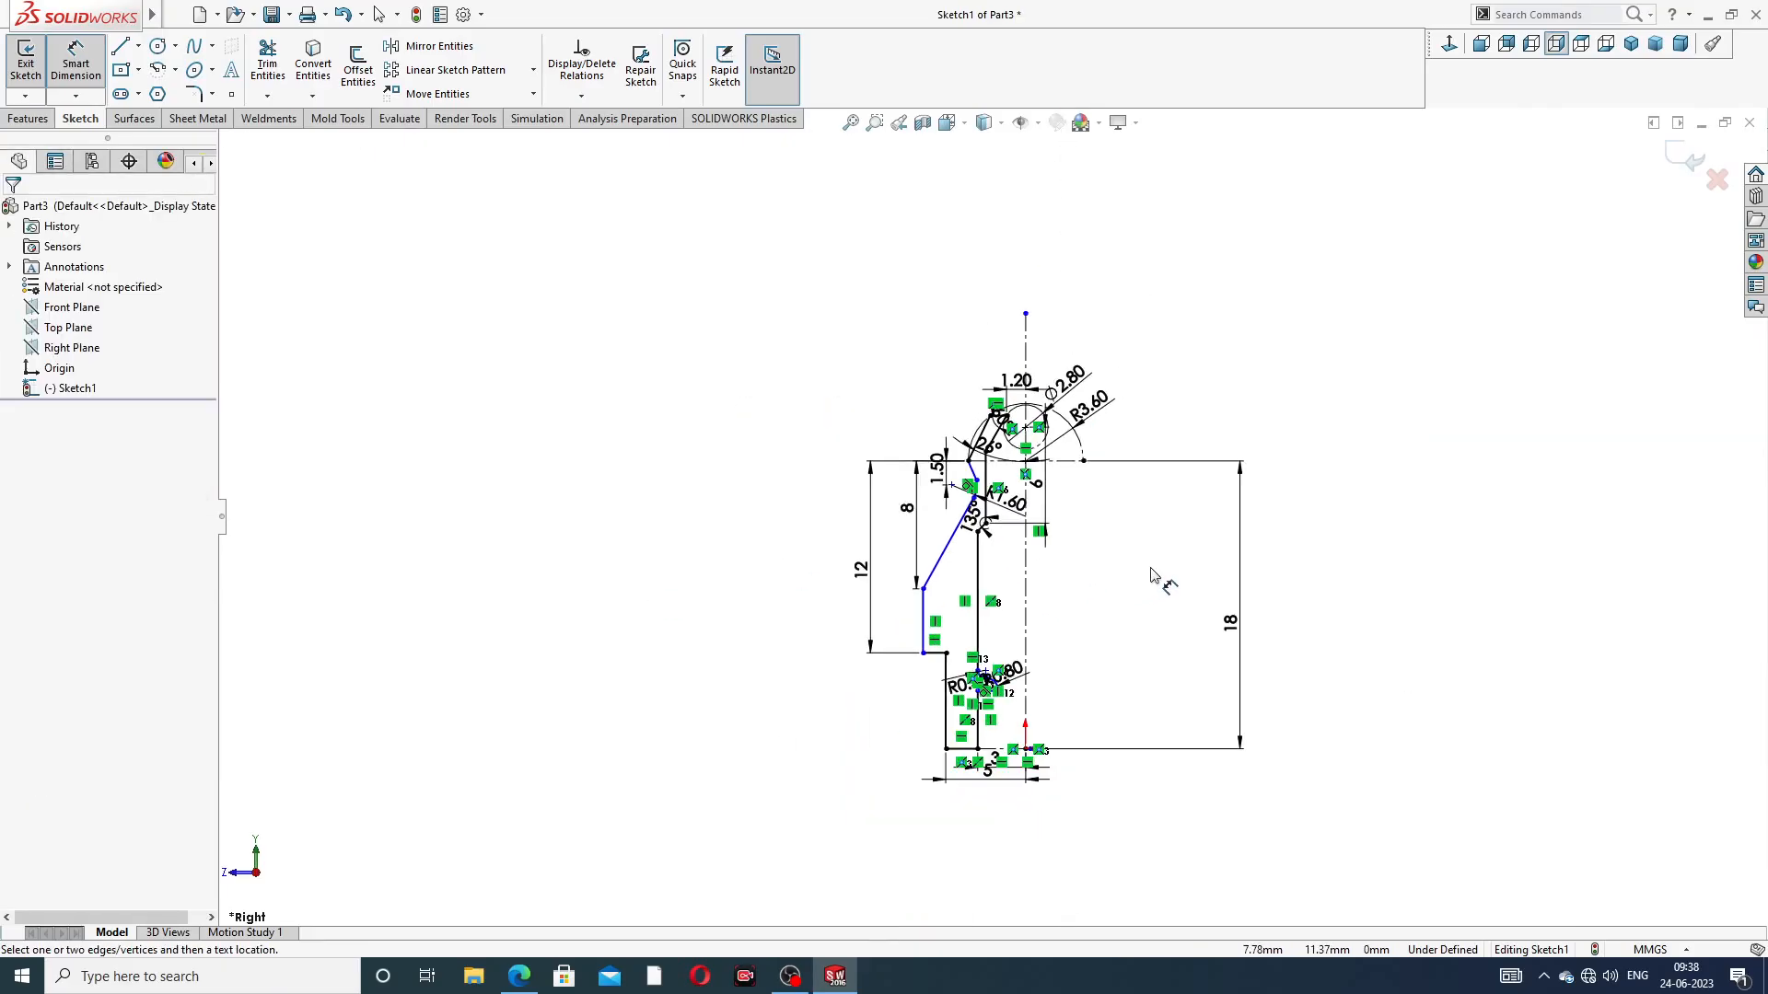
scroll(1031, 701, down, 6)
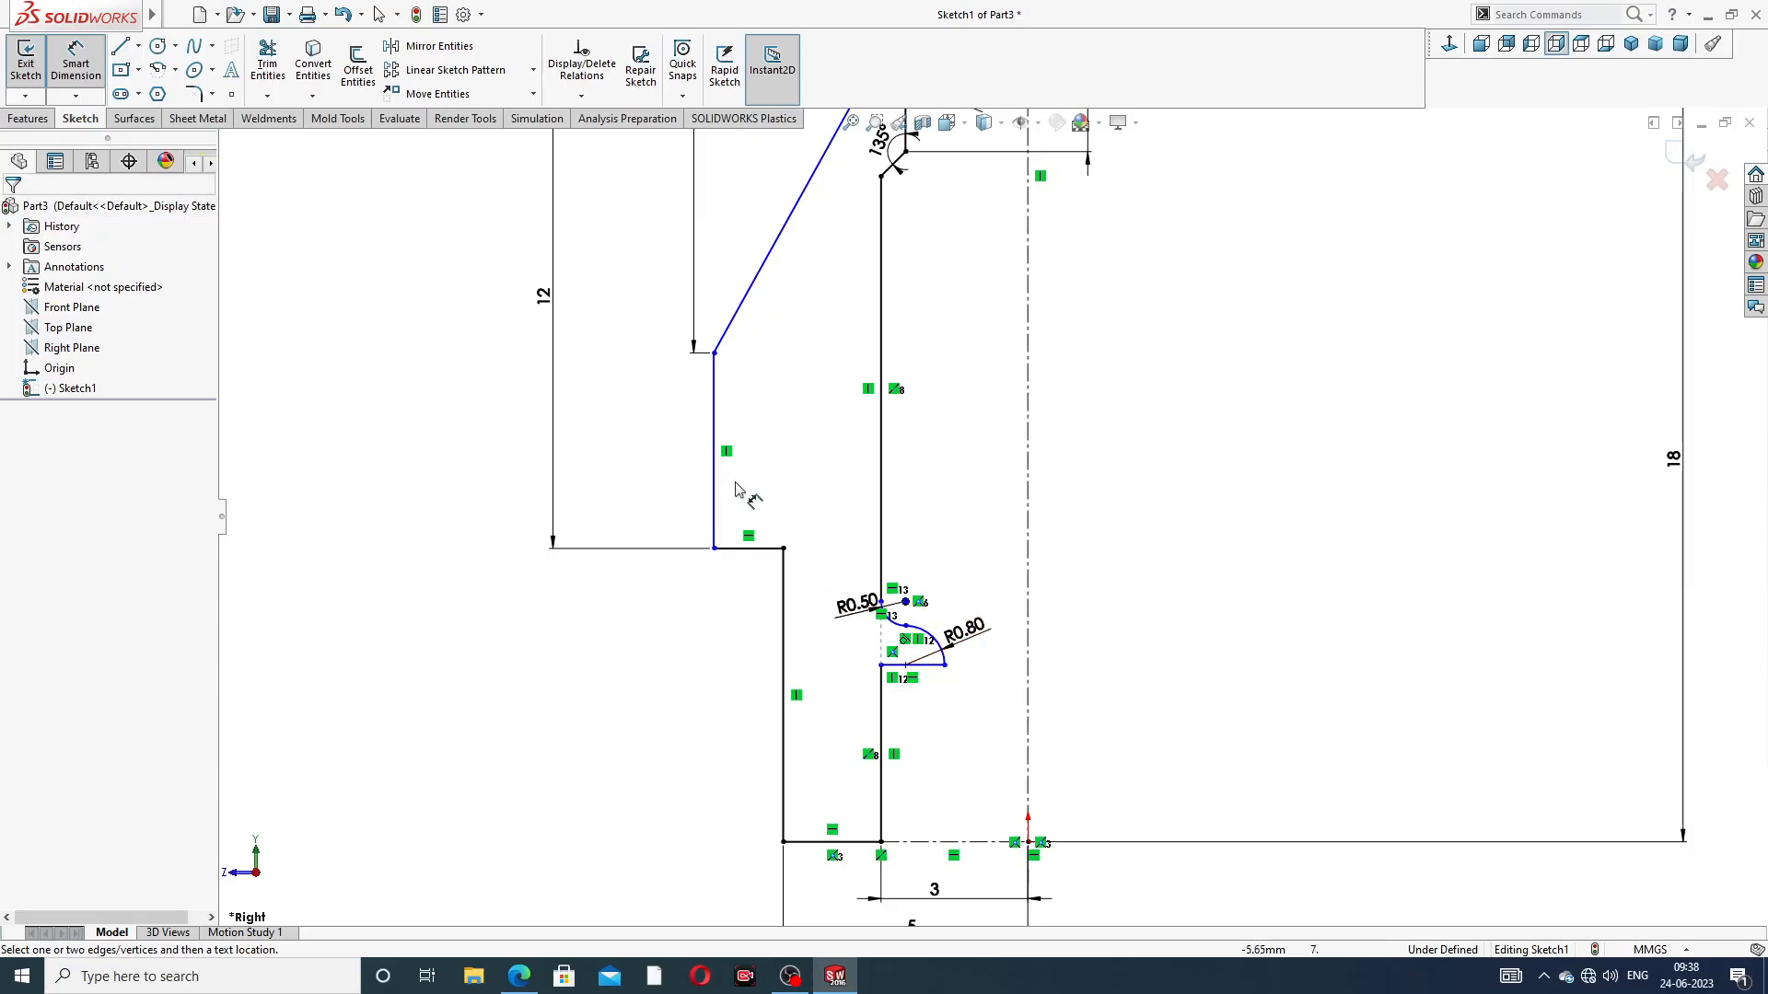
click(715, 424)
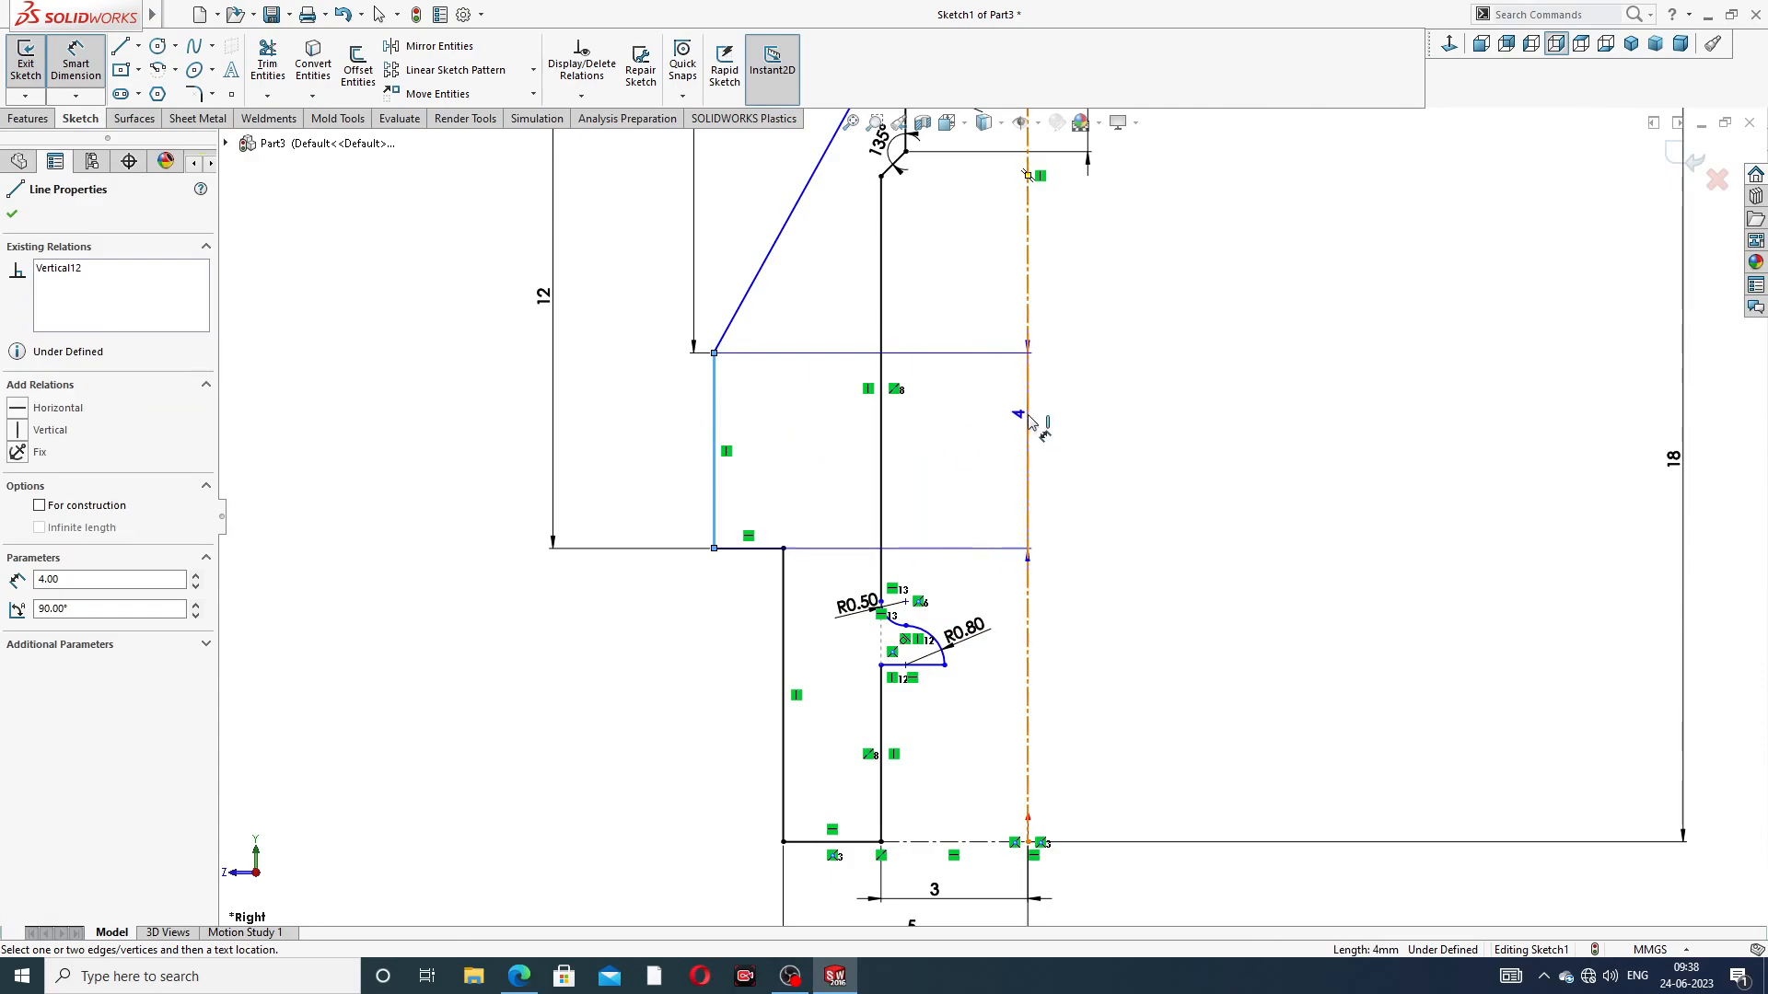
click(1115, 436)
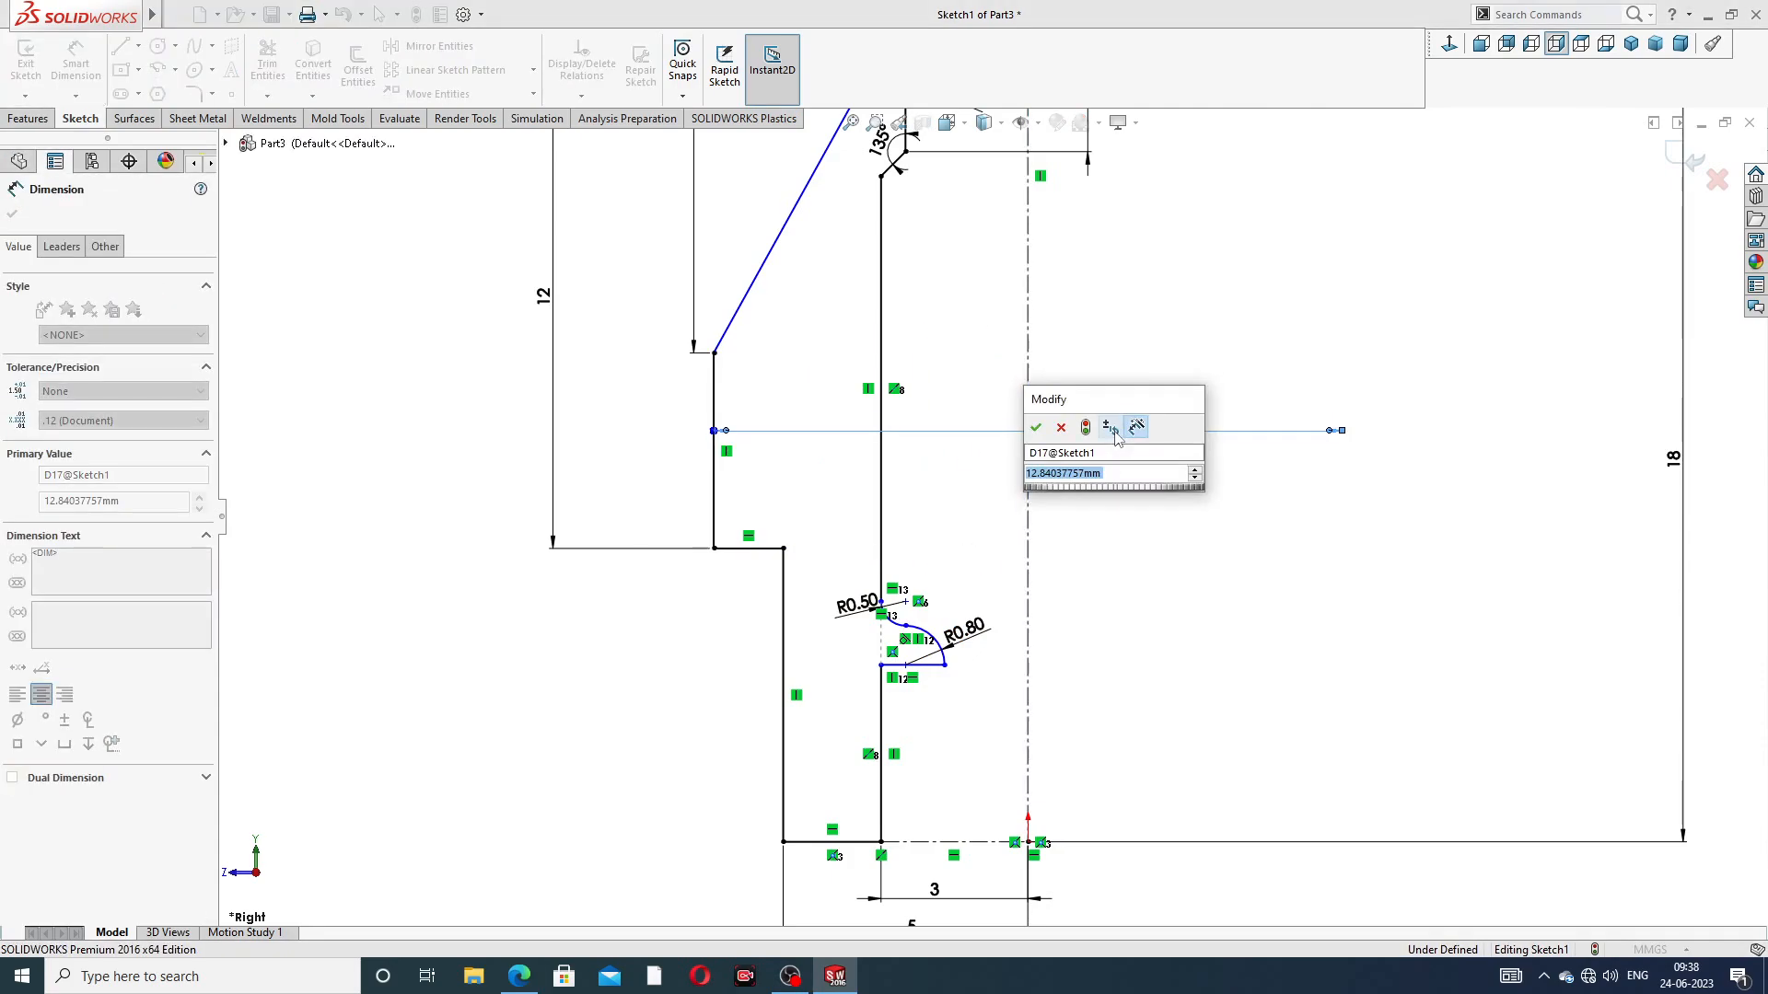
text(11.8)
key(Return)
click(1143, 472)
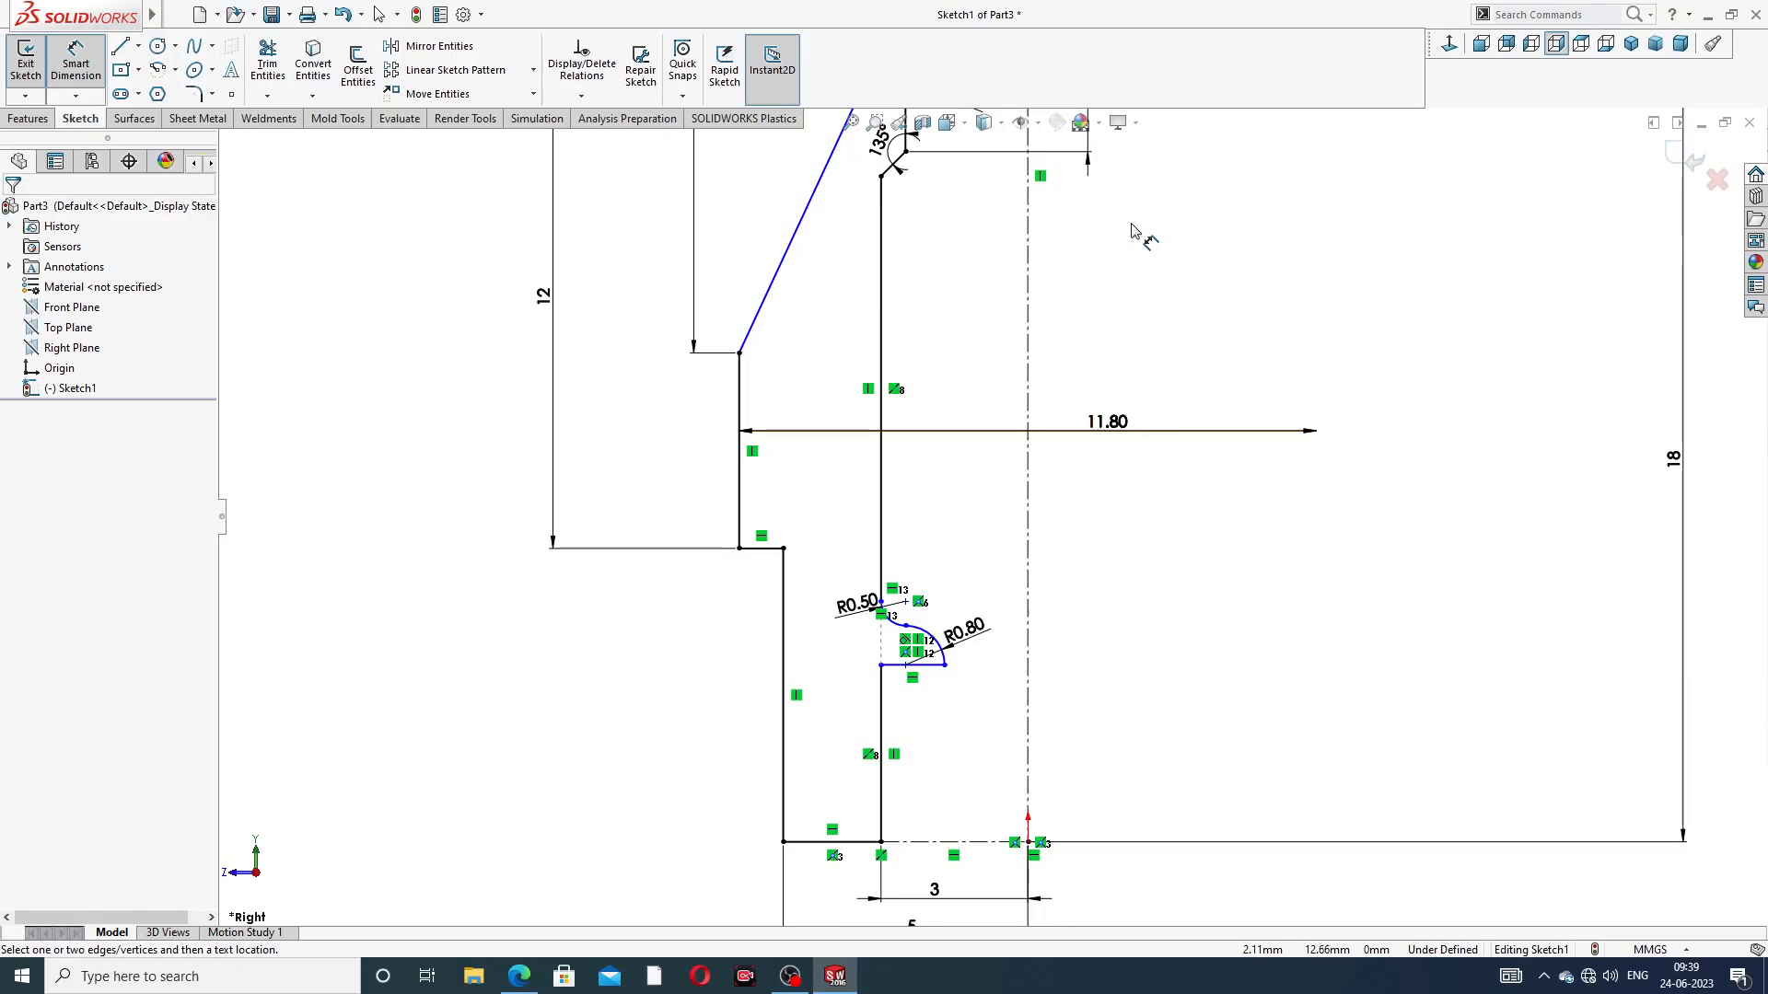
Place a sketch point on the R1.60 arc, aligned horizontally with the arc's centre
scroll(1138, 236, up, 4)
scroll(998, 267, down, 8)
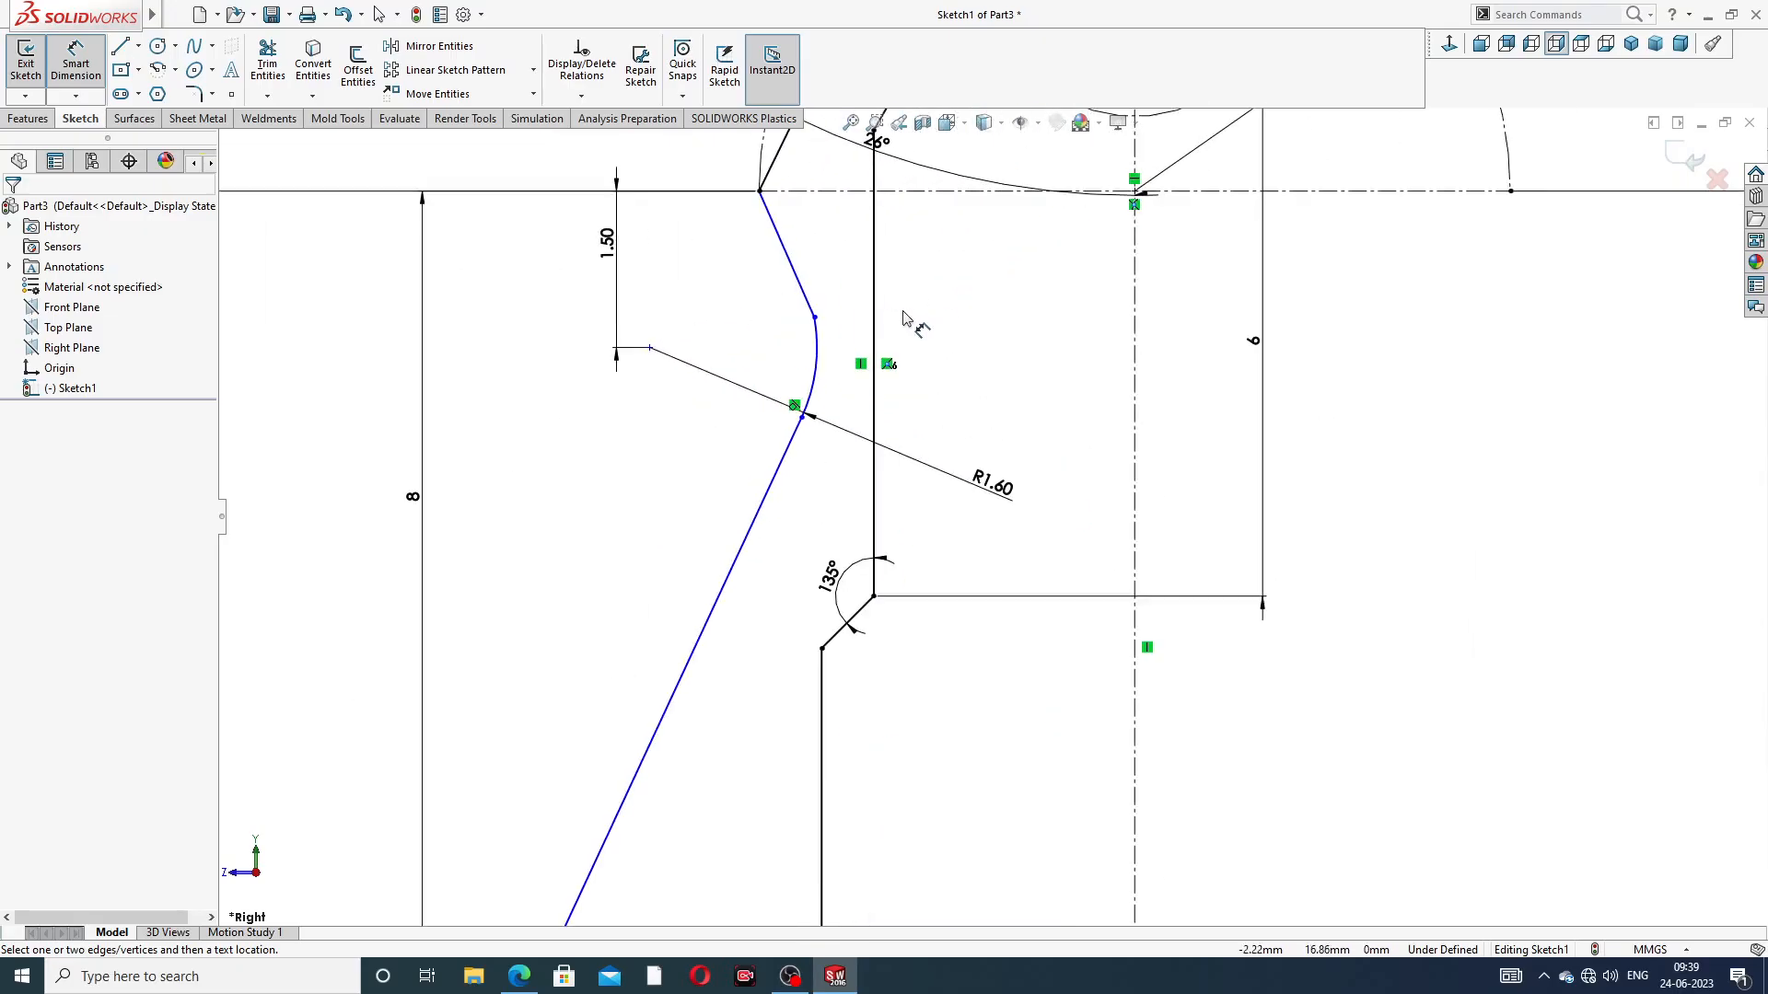
scroll(911, 314, down, 3)
right_click(985, 286)
click(1018, 274)
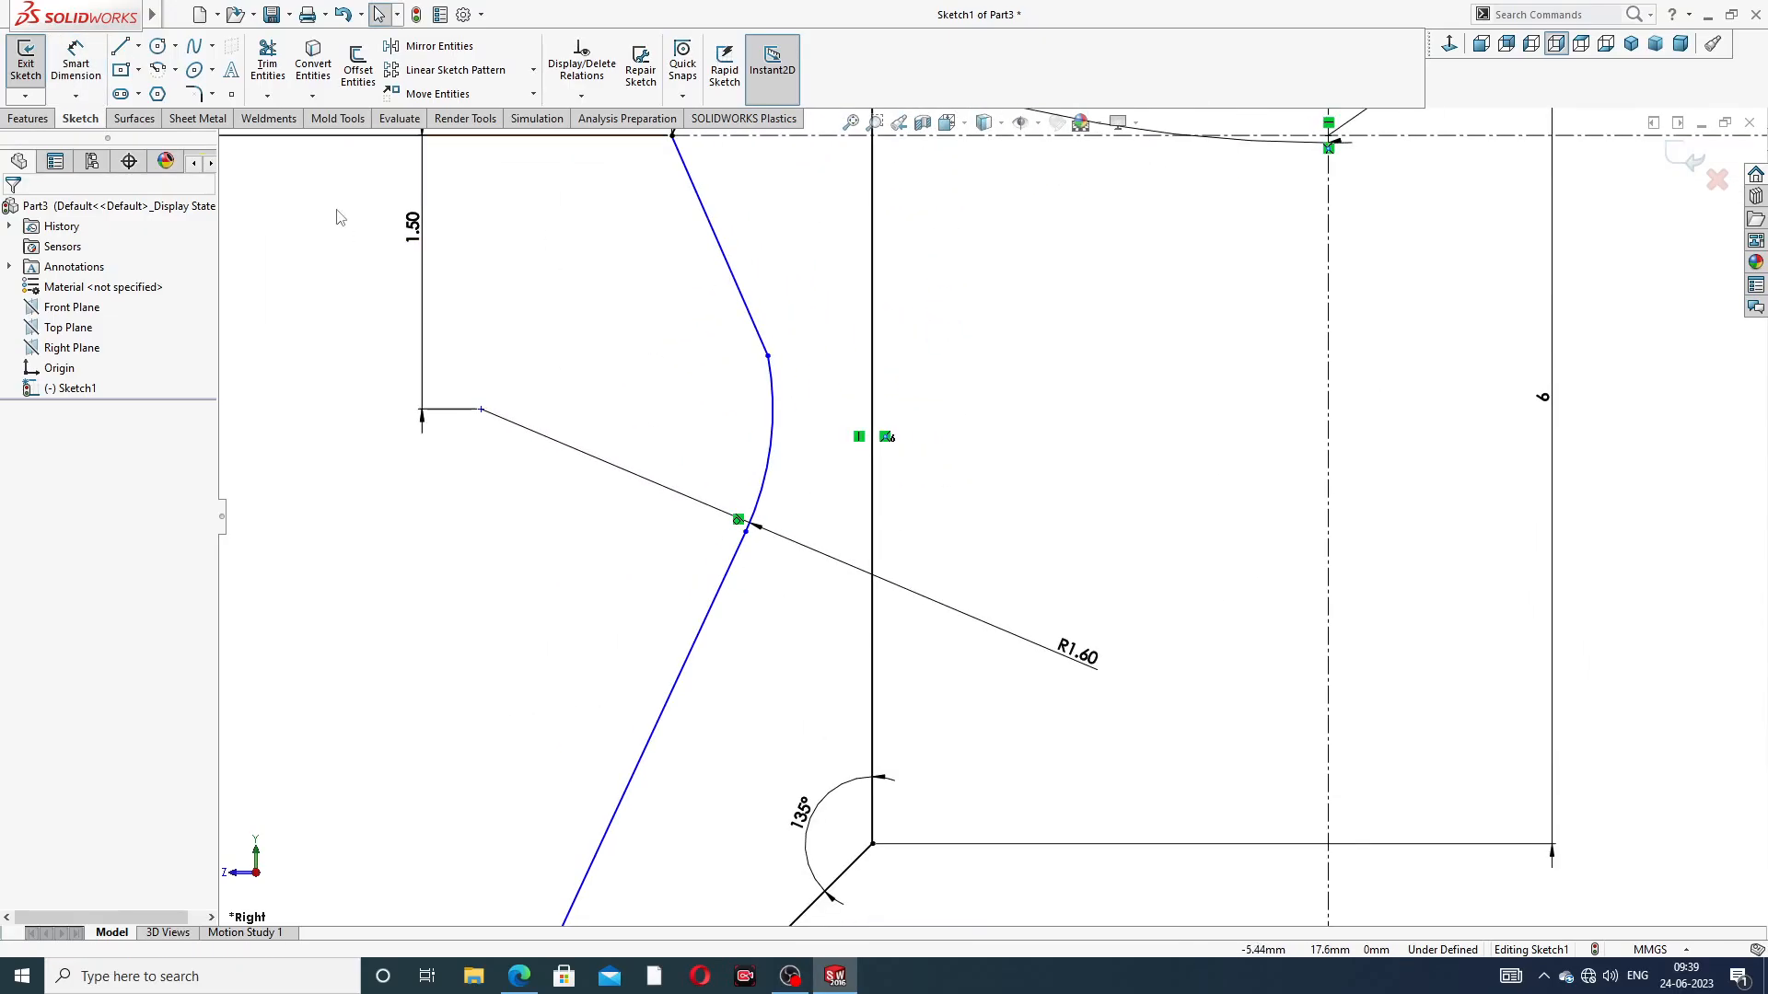
click(232, 94)
scroll(840, 359, down, 3)
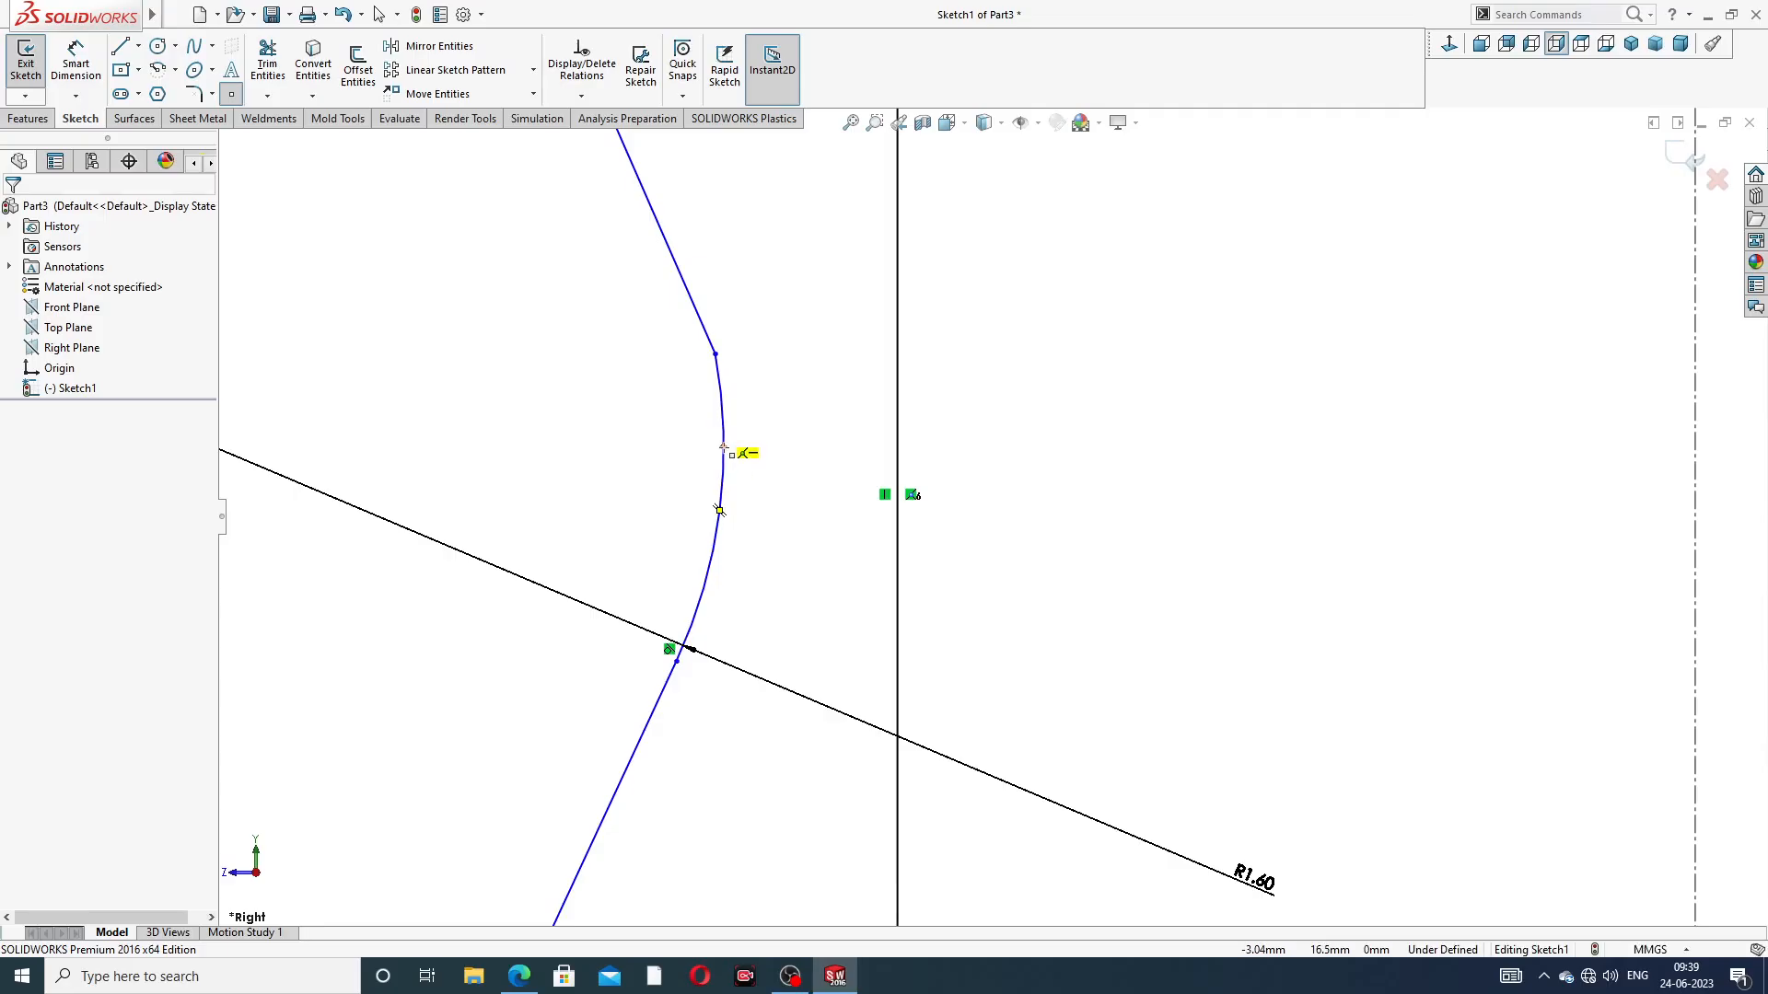
click(724, 447)
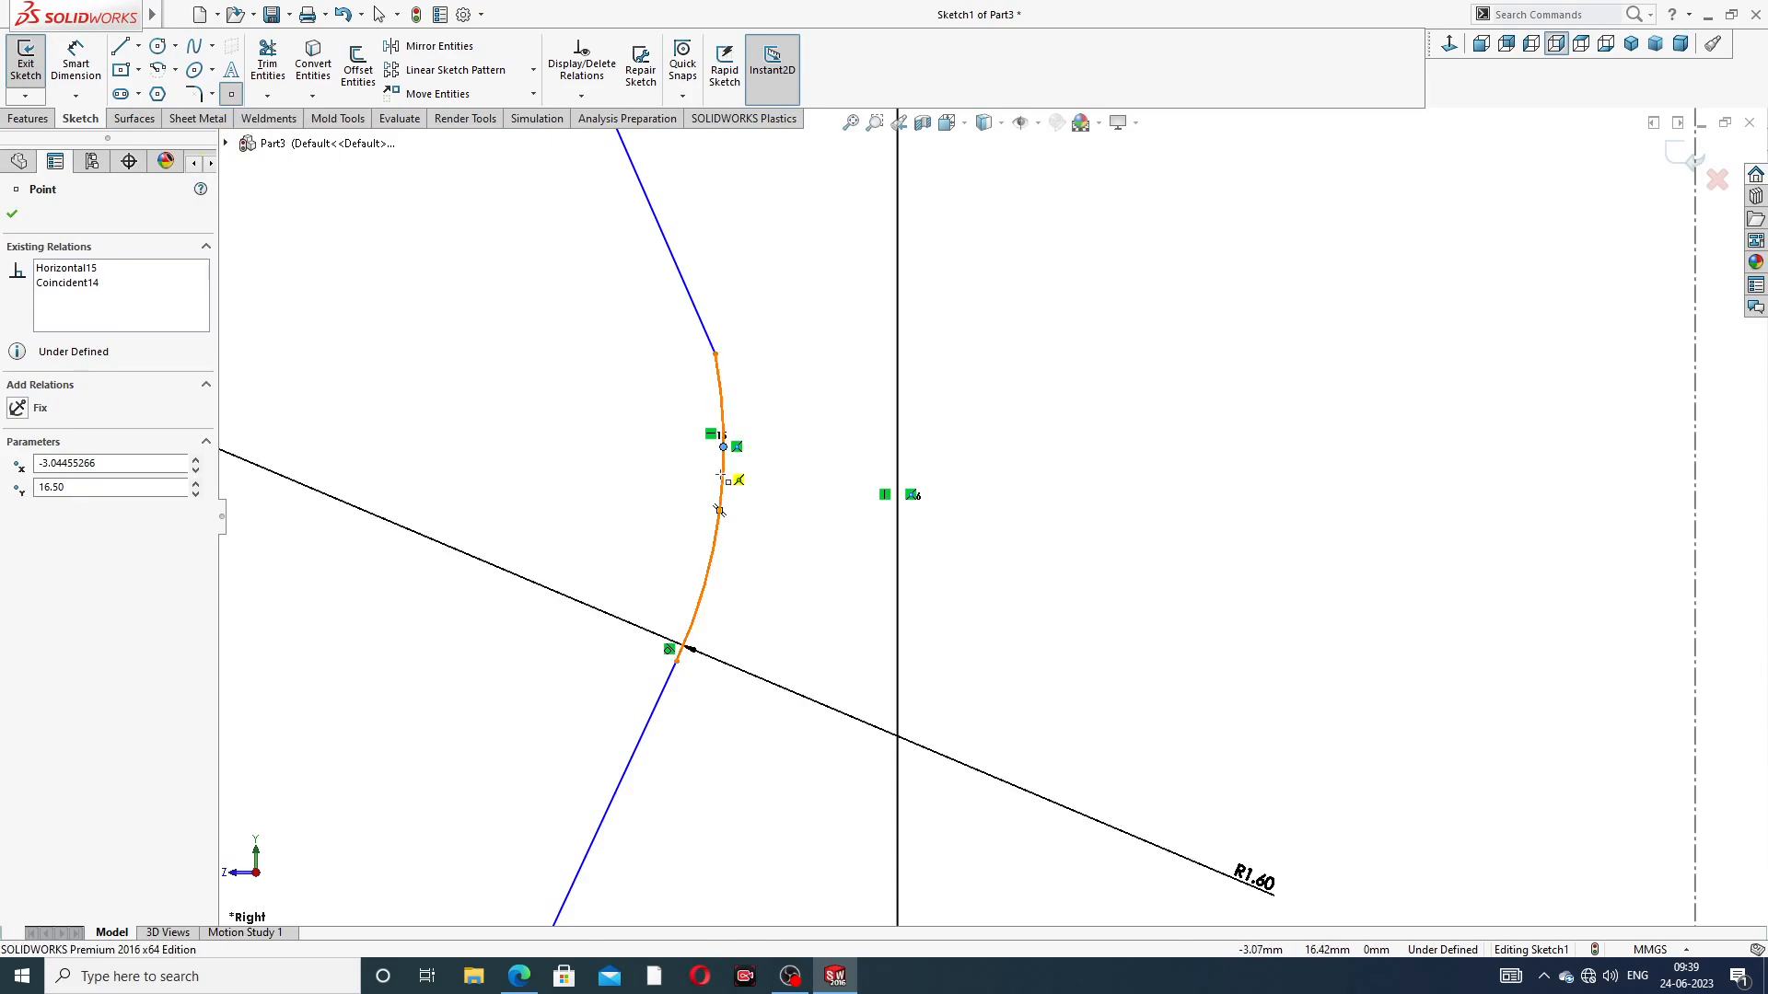
right_click(794, 373)
click(845, 386)
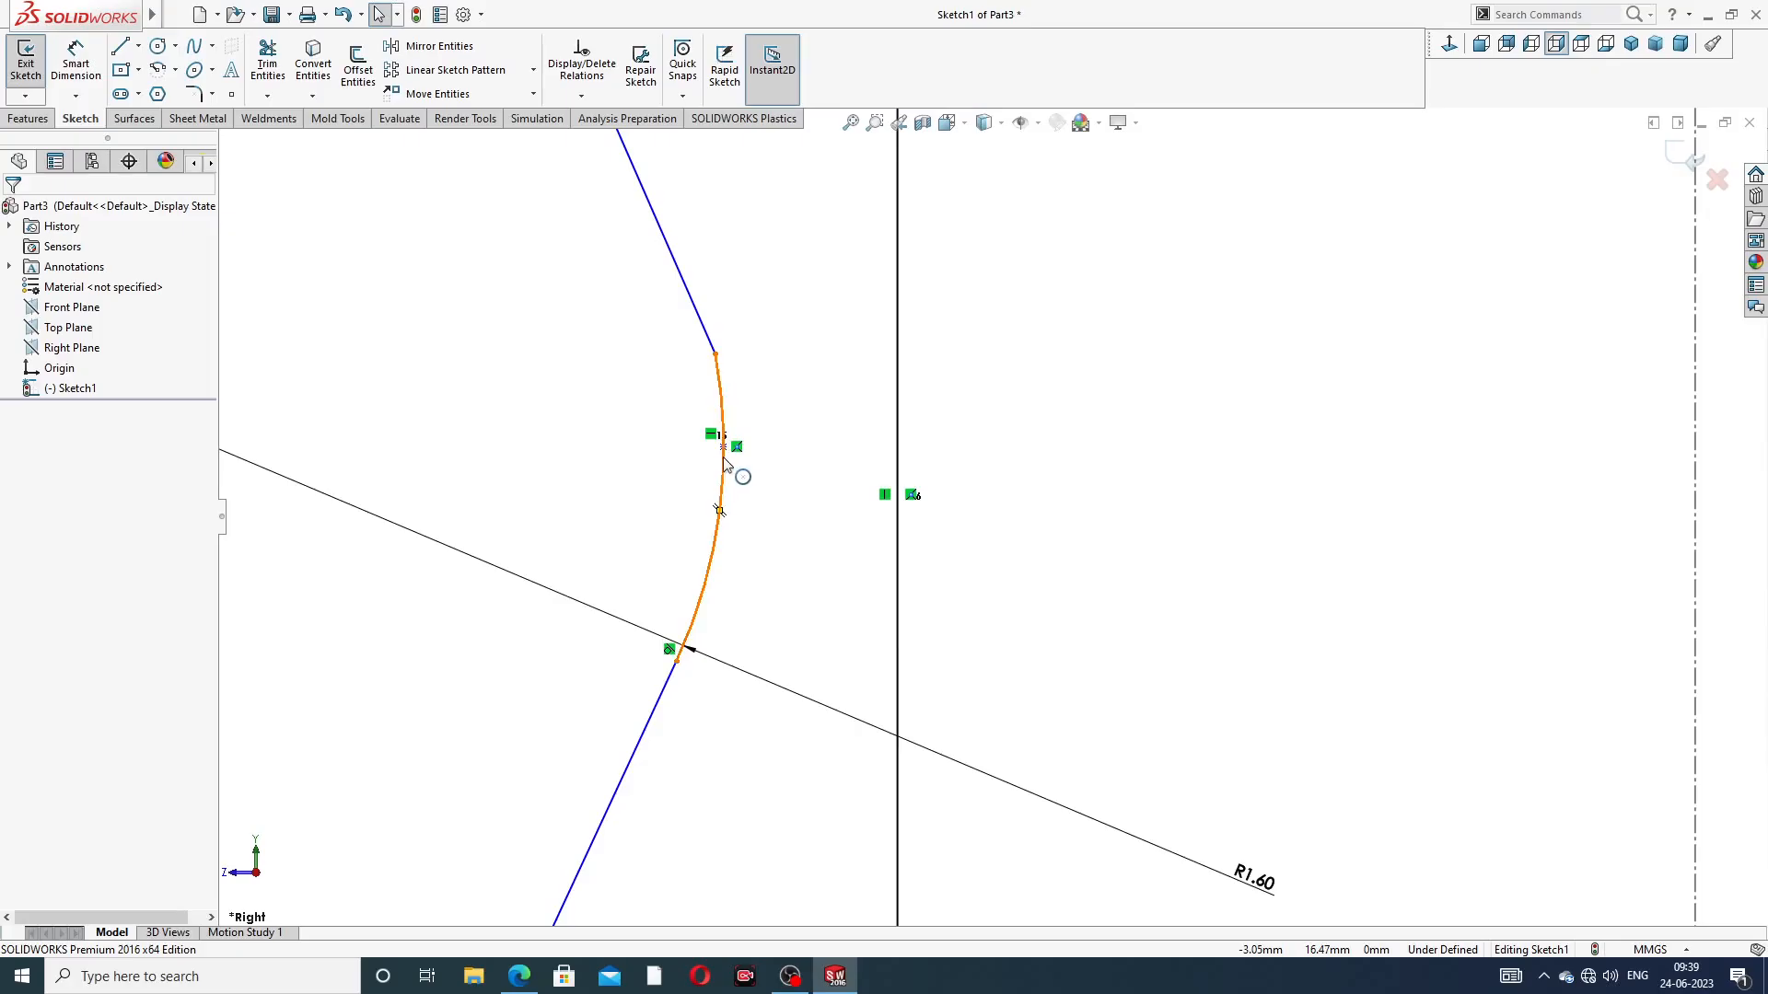
Dimension the sketch point on the R1.60 arc about the centreline as a 5.9 mm diameter
click(83, 73)
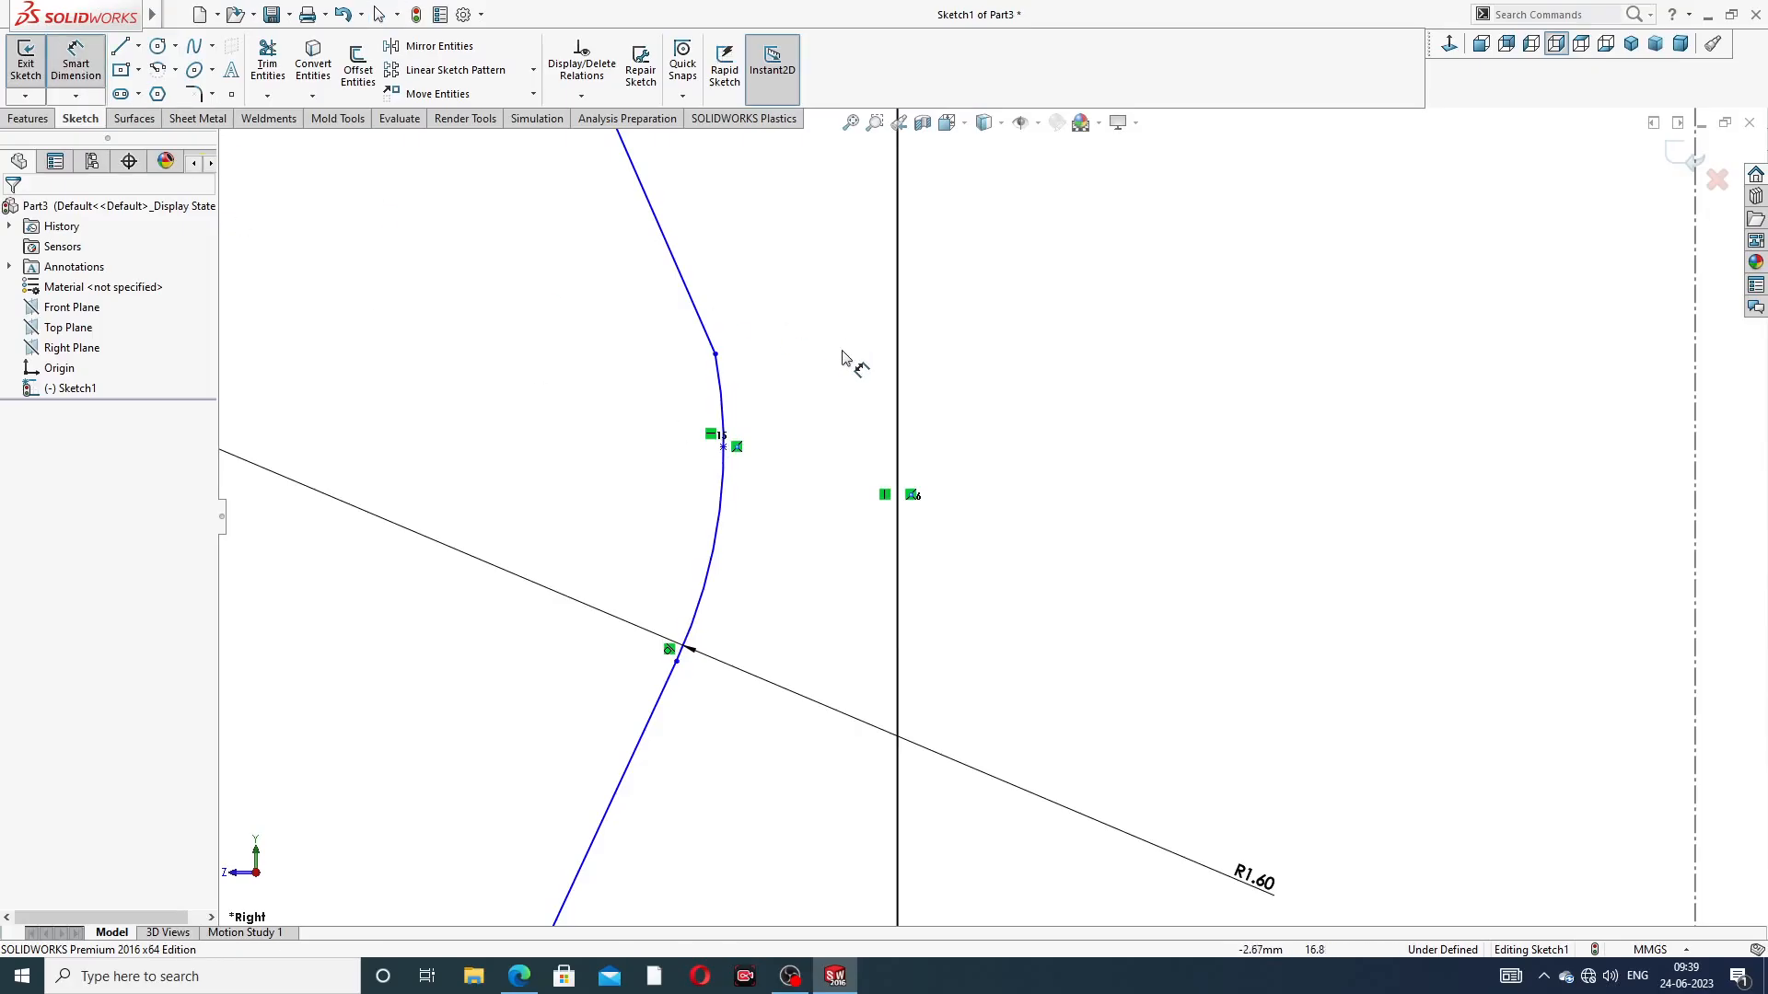
click(728, 451)
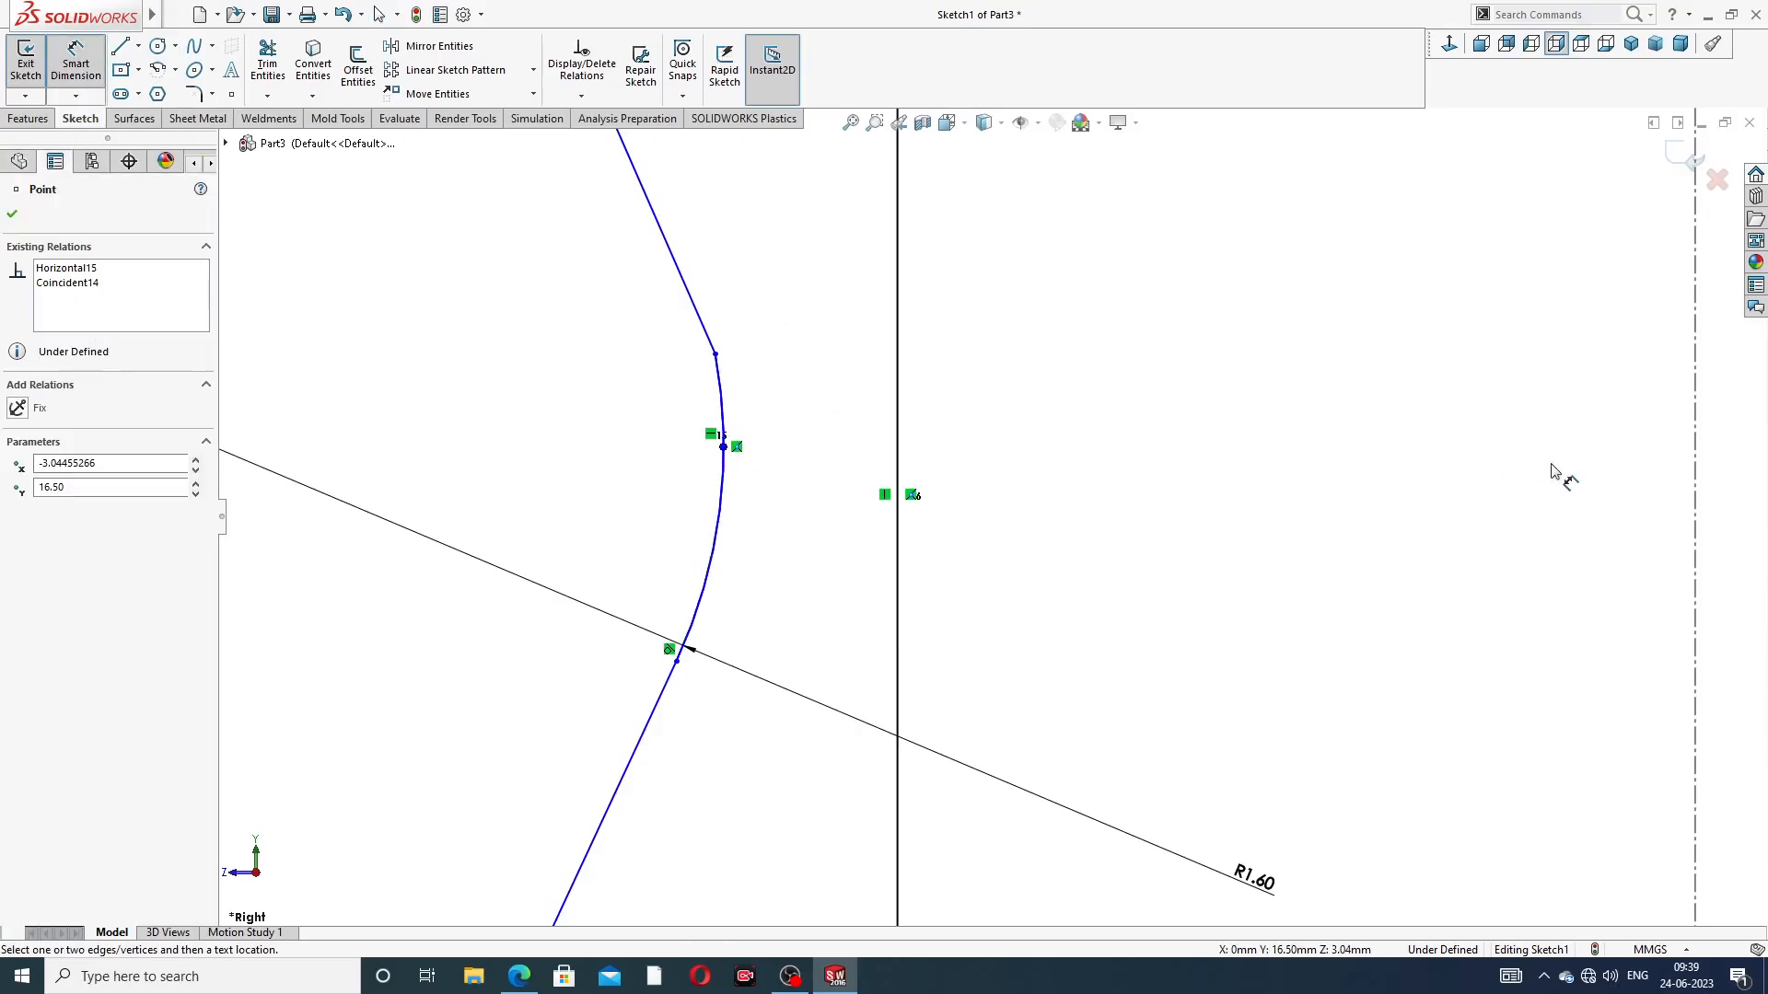
key(z)
click(1401, 447)
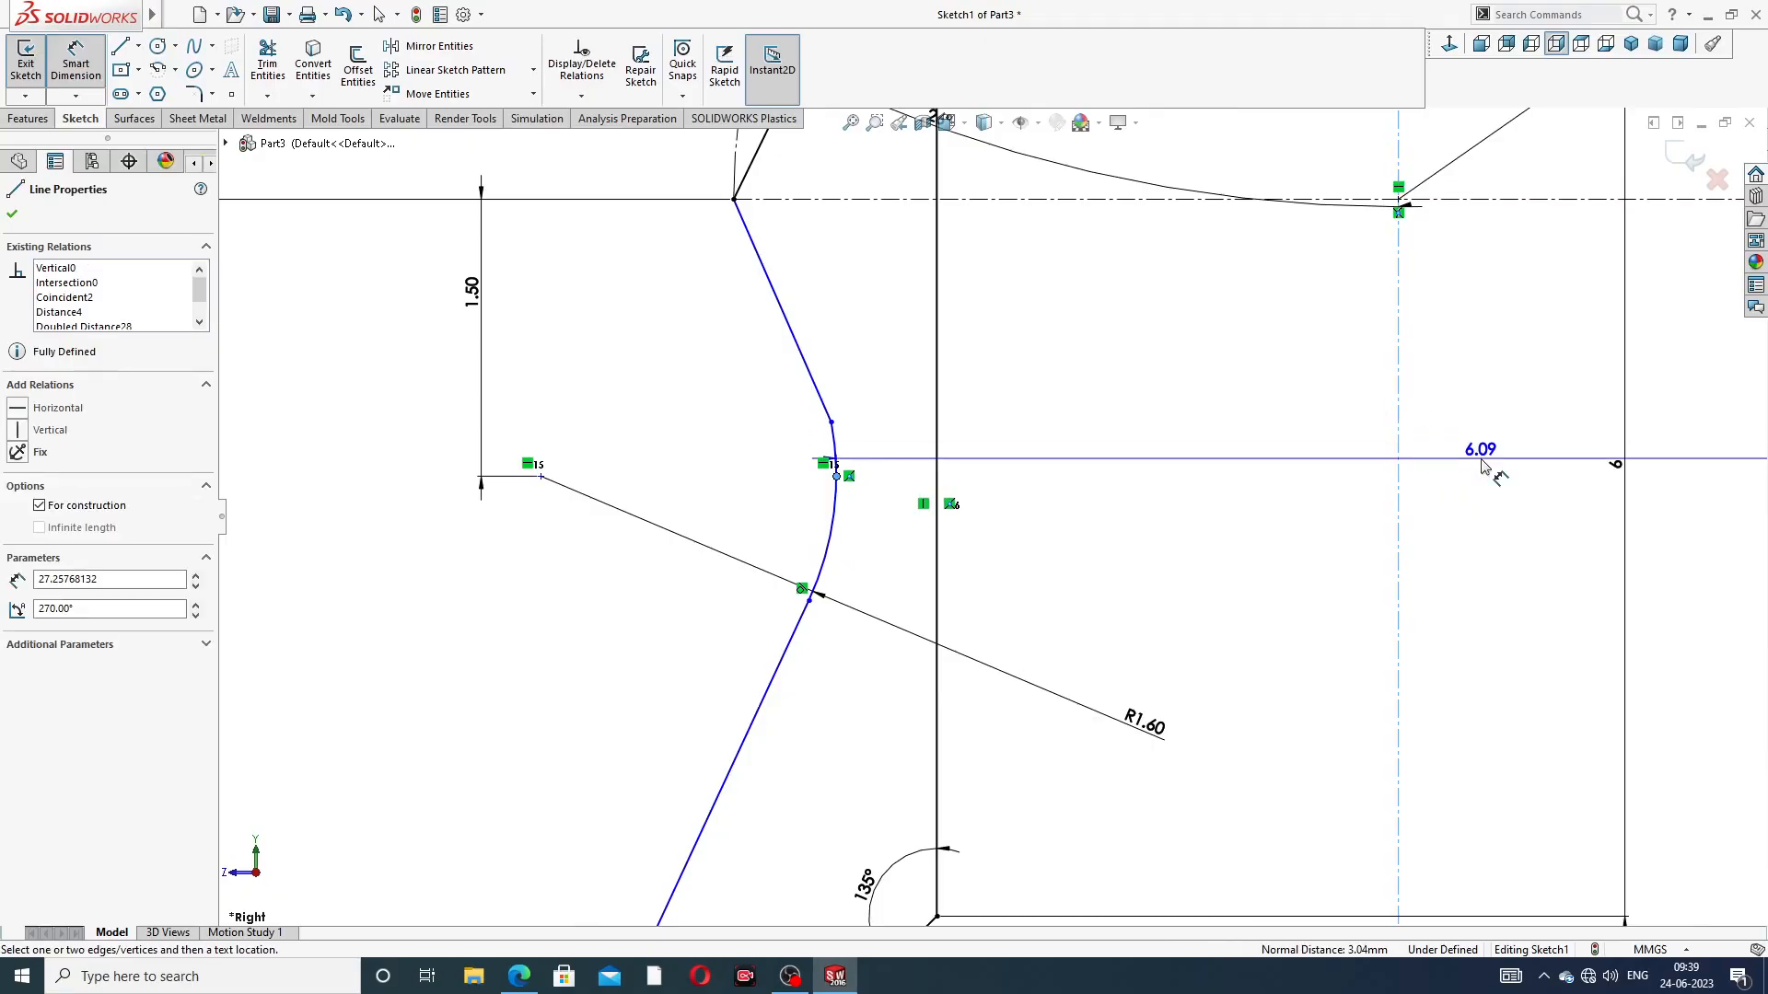
click(1482, 465)
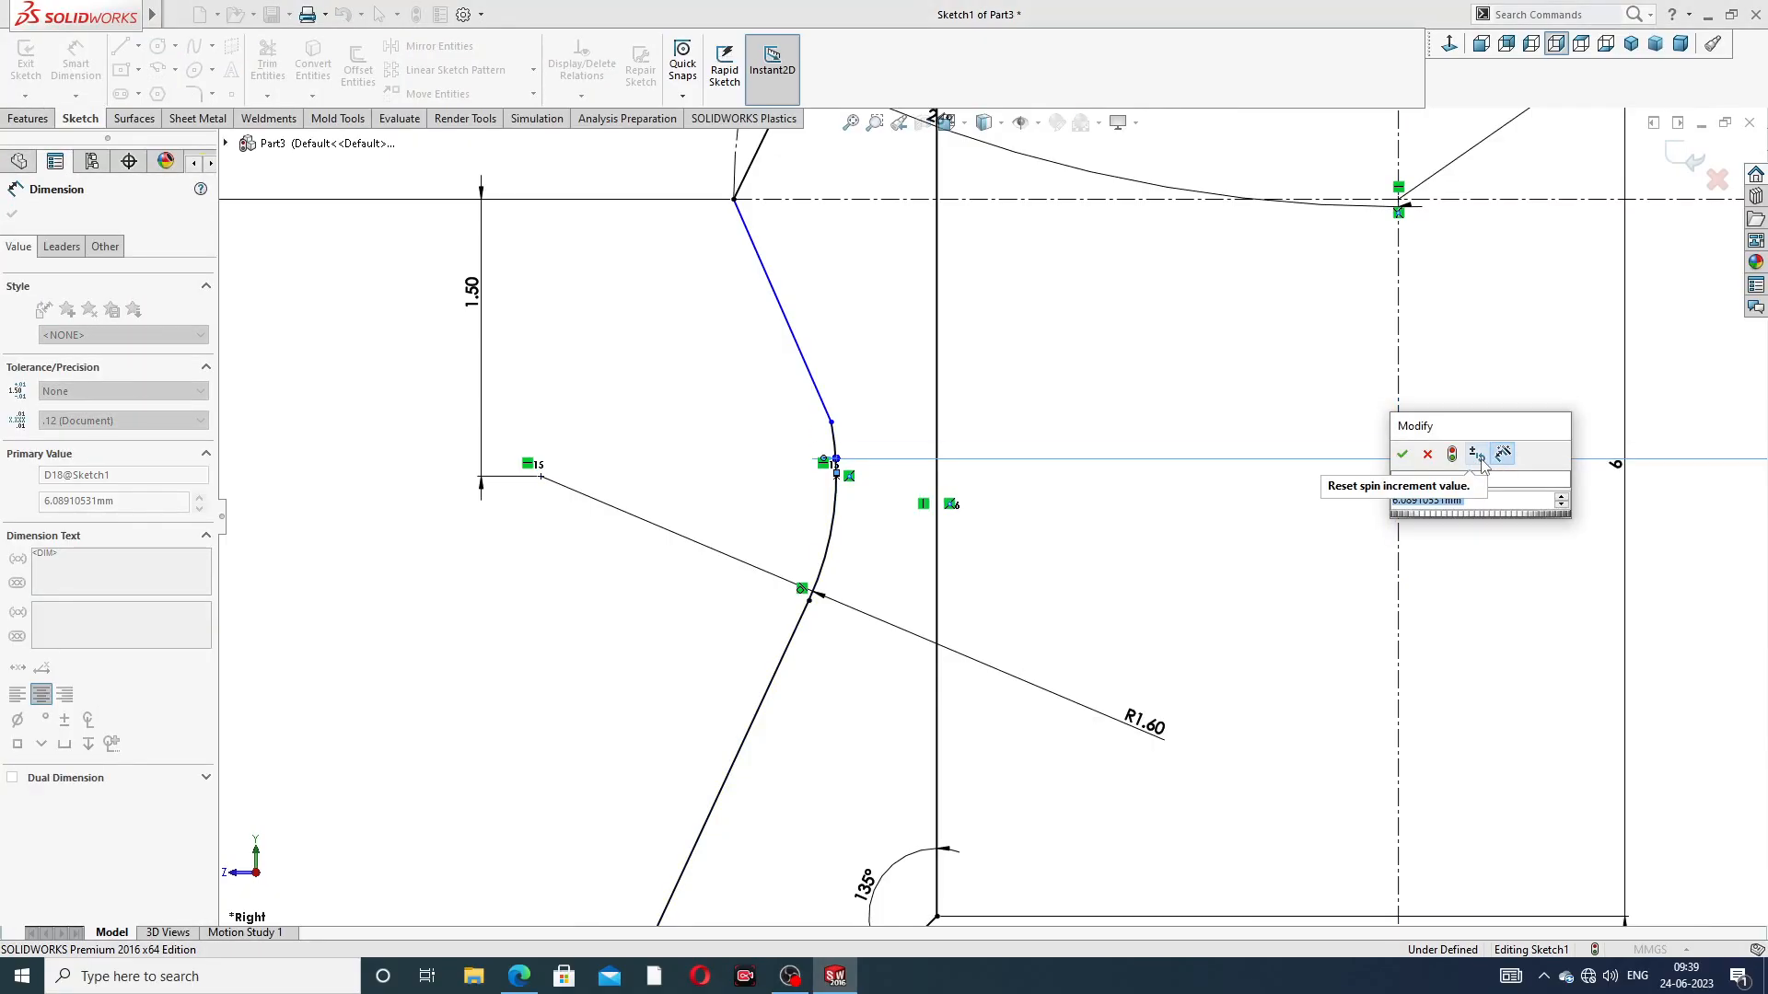
text(5.9)
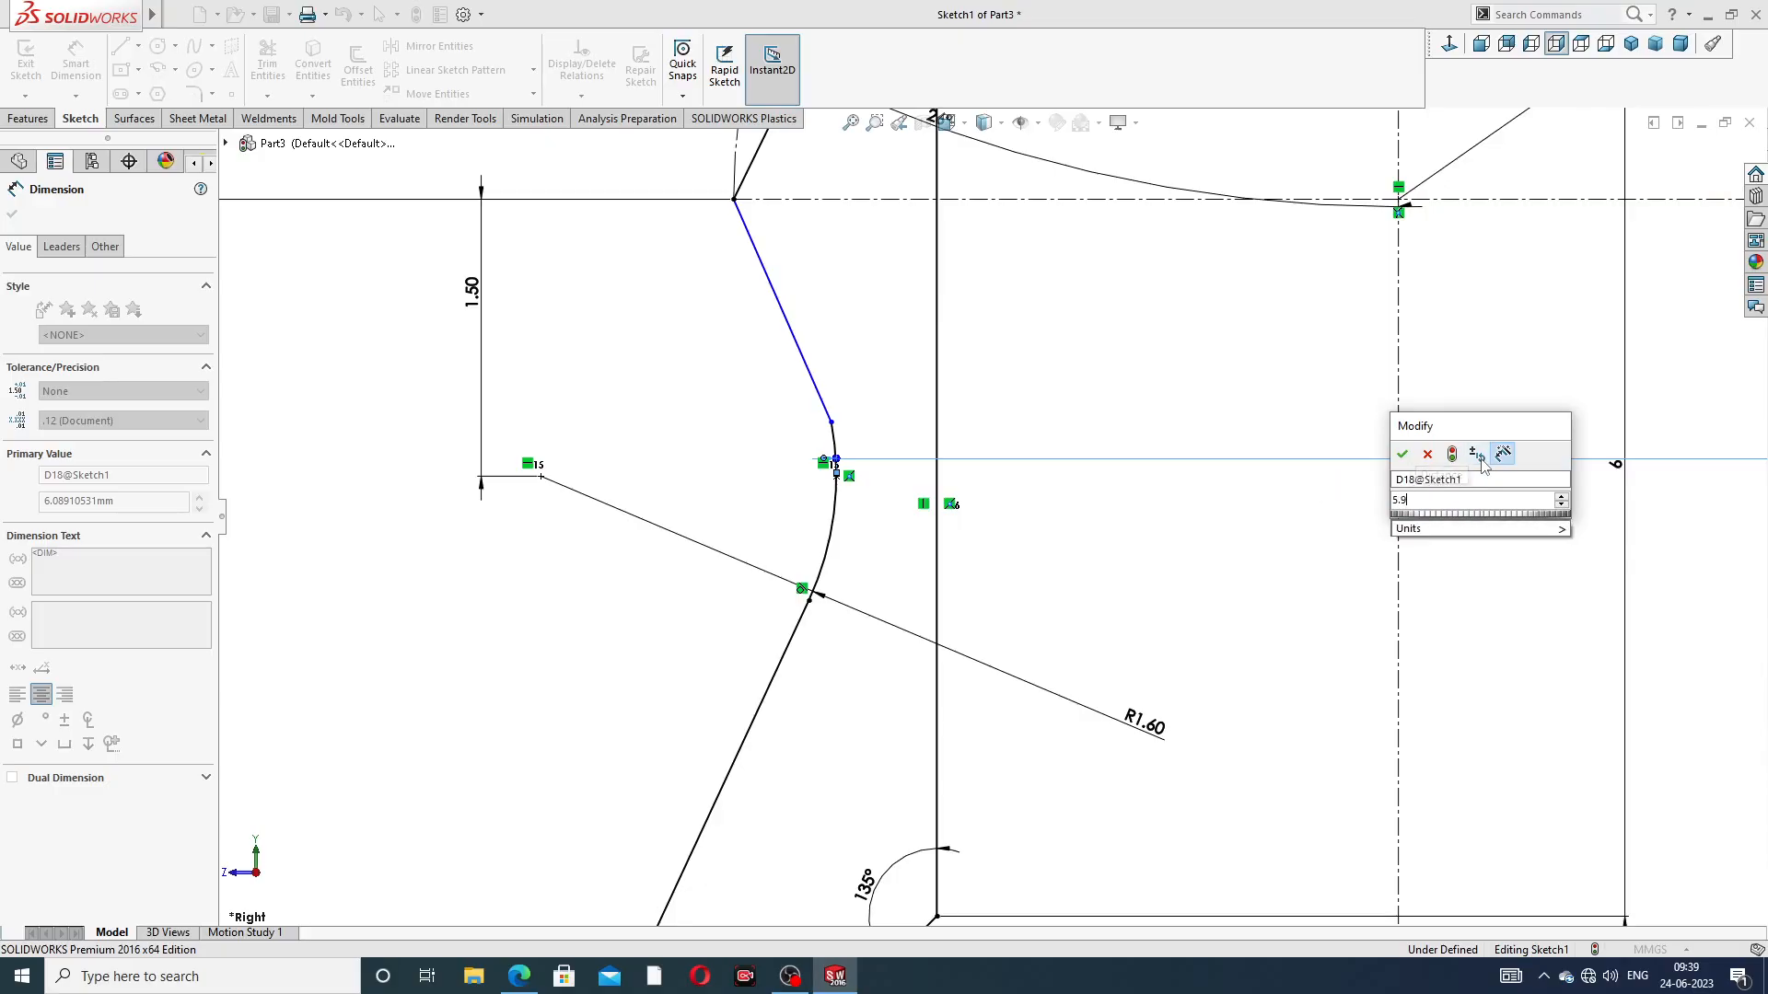
key(Return)
key(z)
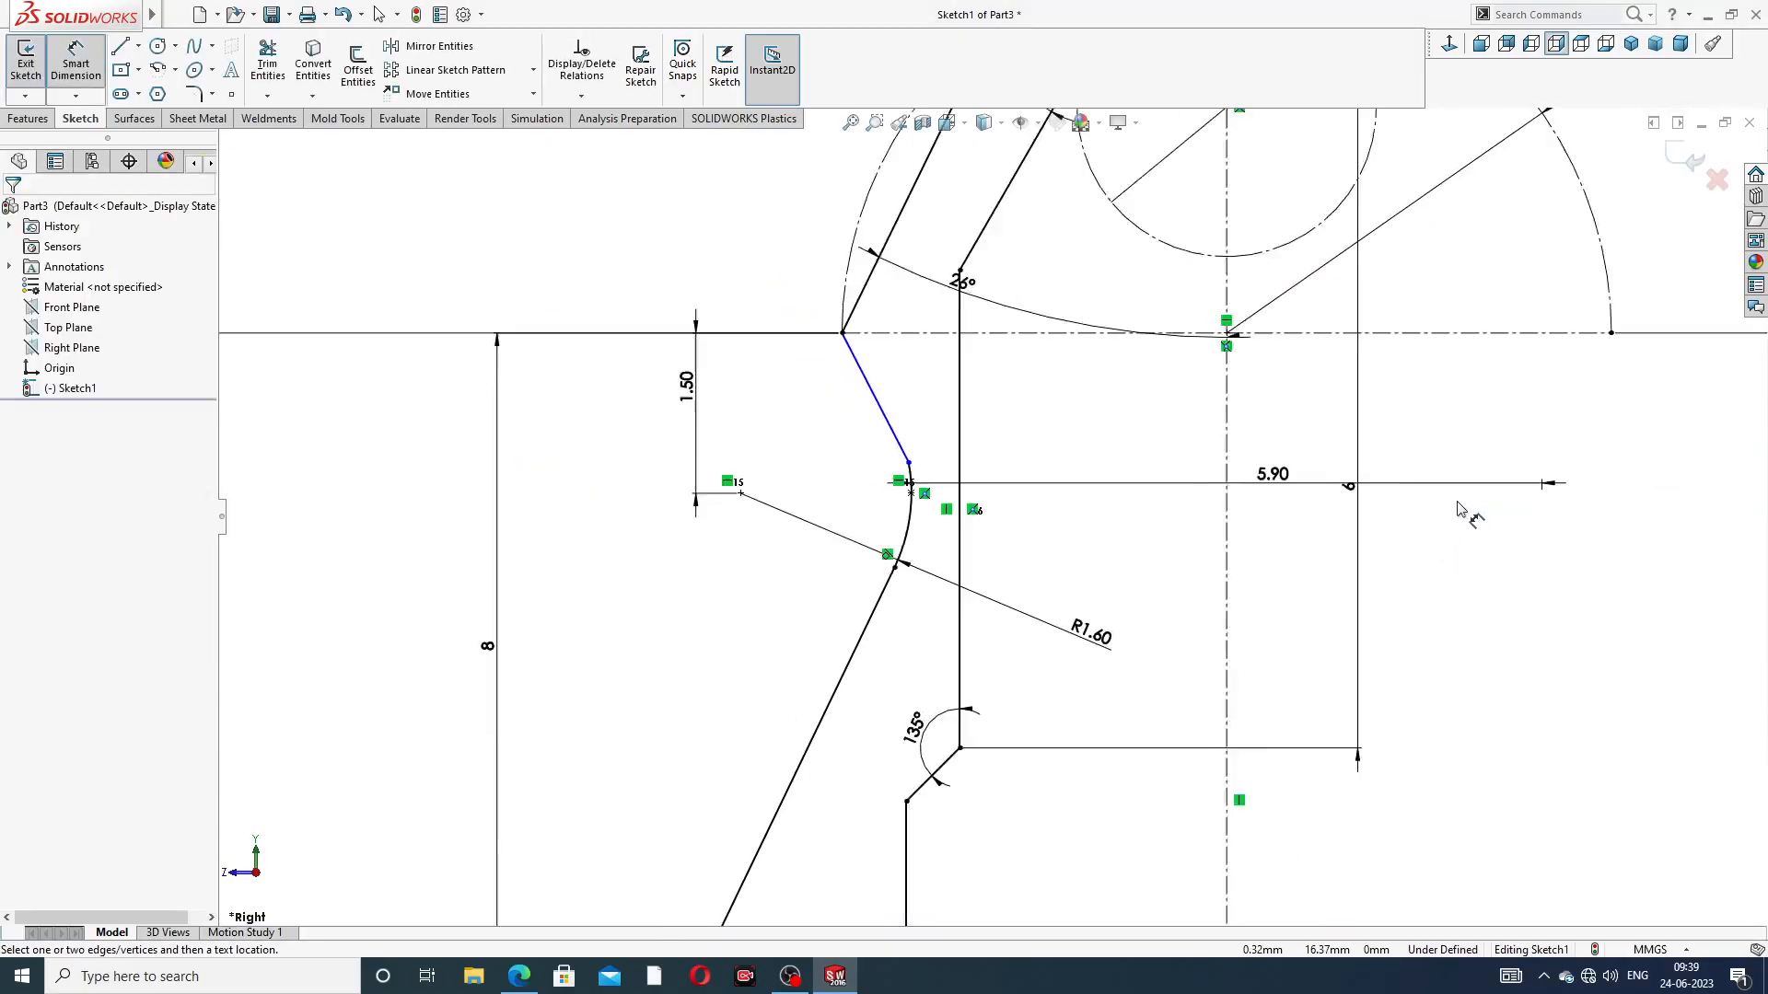
scroll(989, 440, down, 2)
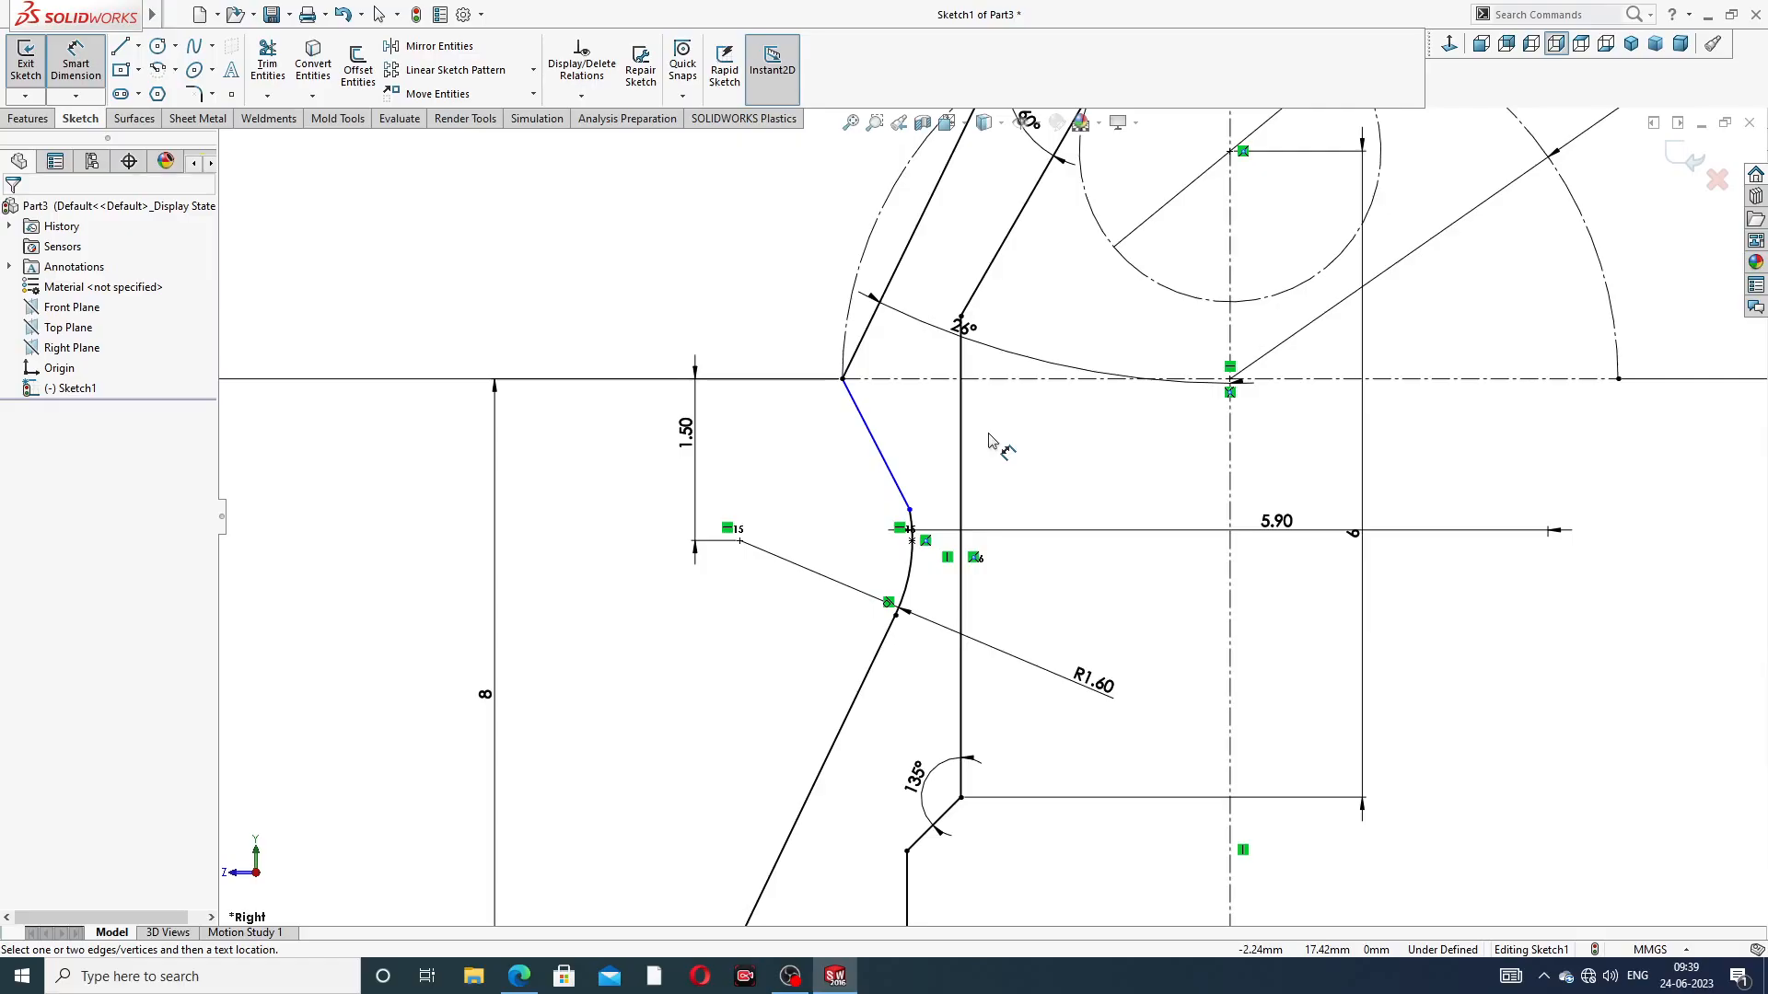
Add a driven horizontal dimension from the outer top corner of the profile to the centreline
scroll(989, 440, up, 4)
scroll(1085, 408, down, 2)
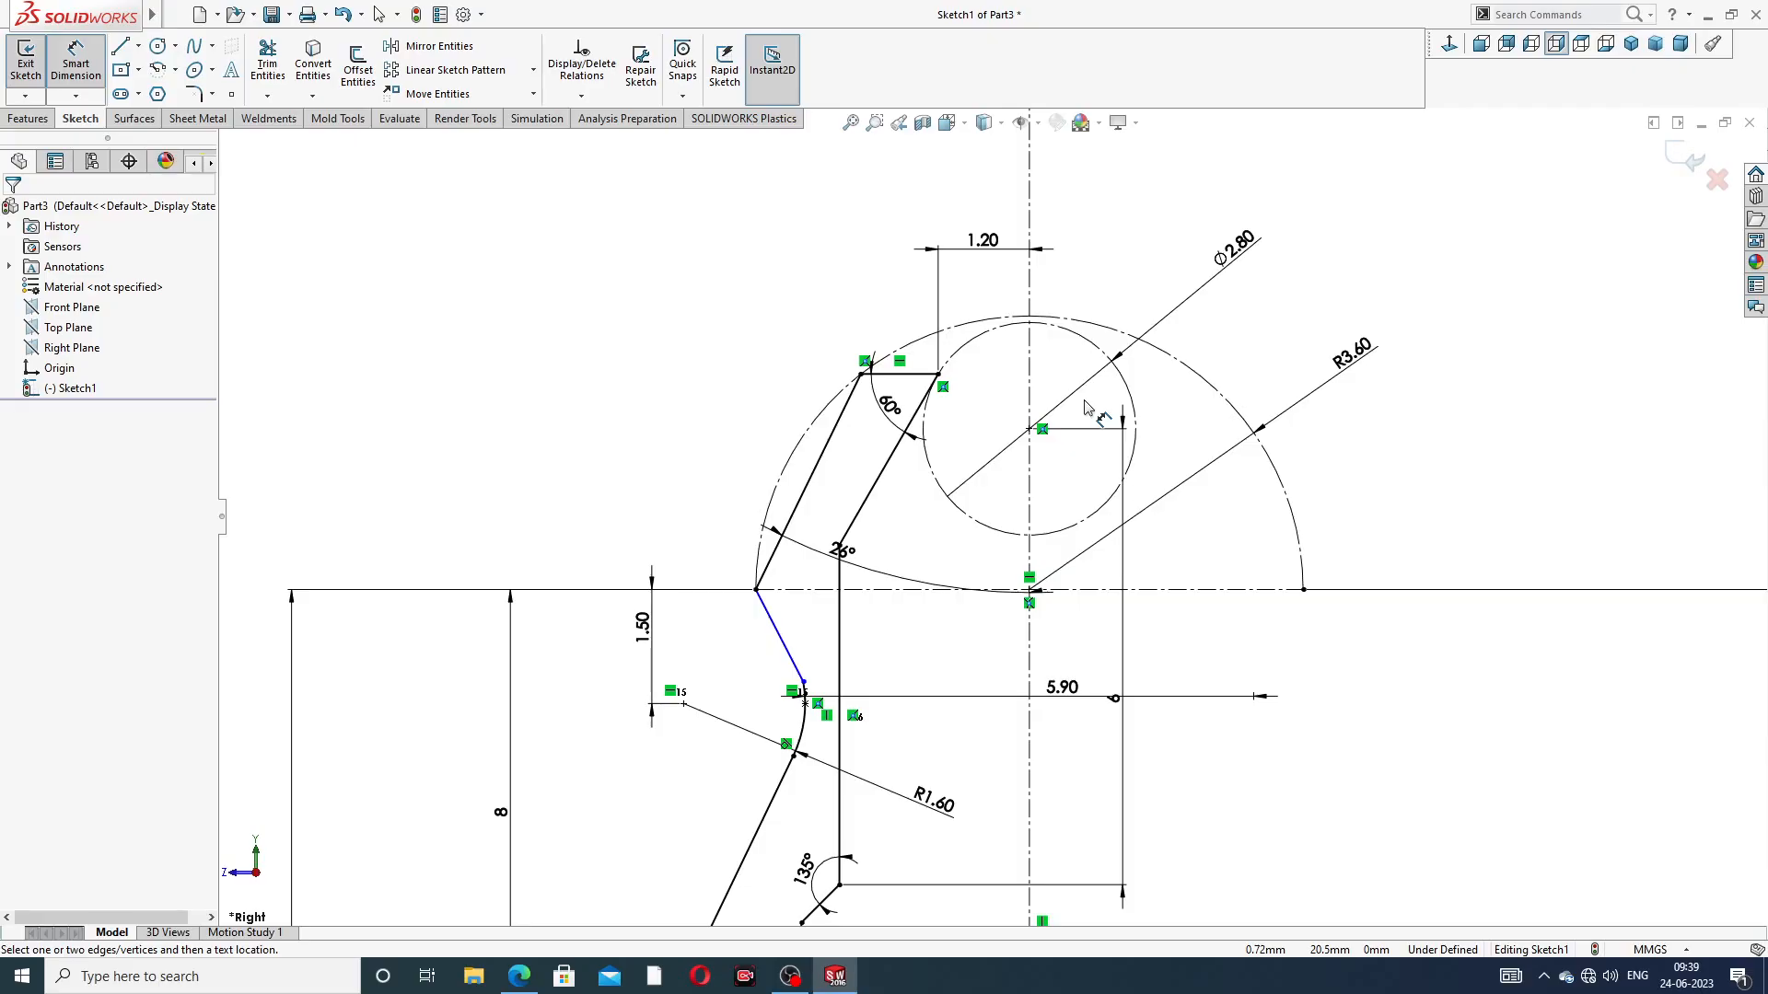
click(862, 374)
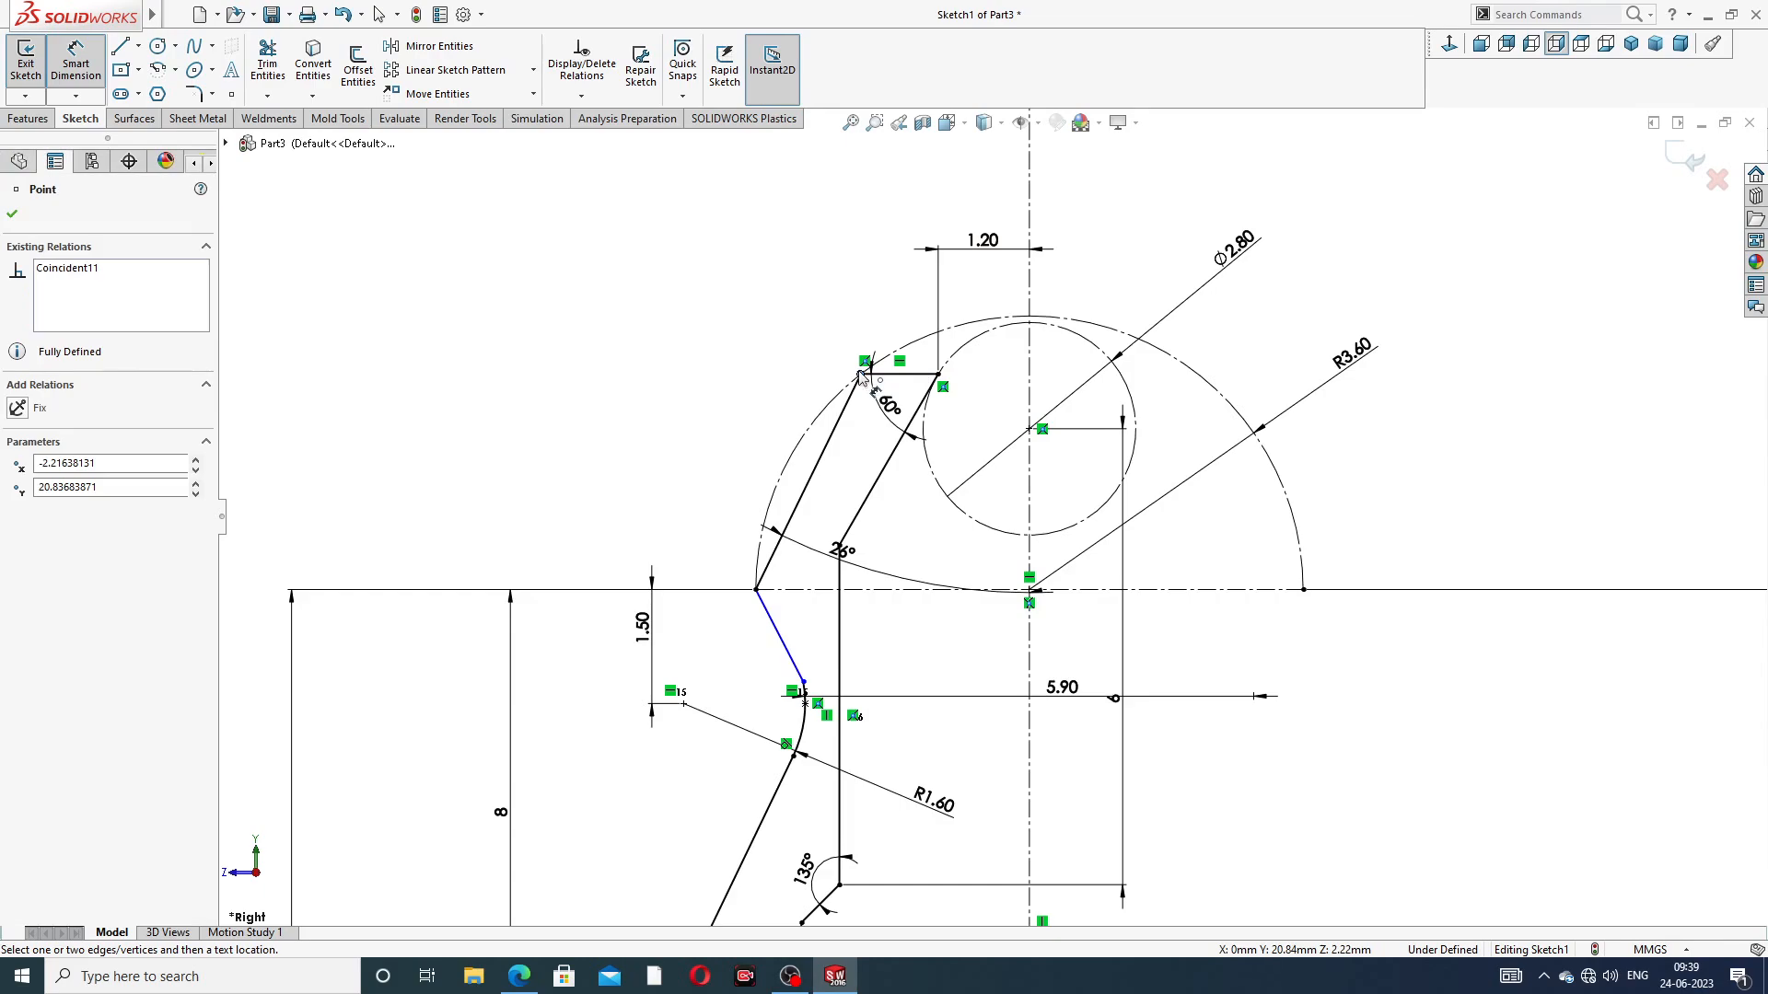
click(1030, 376)
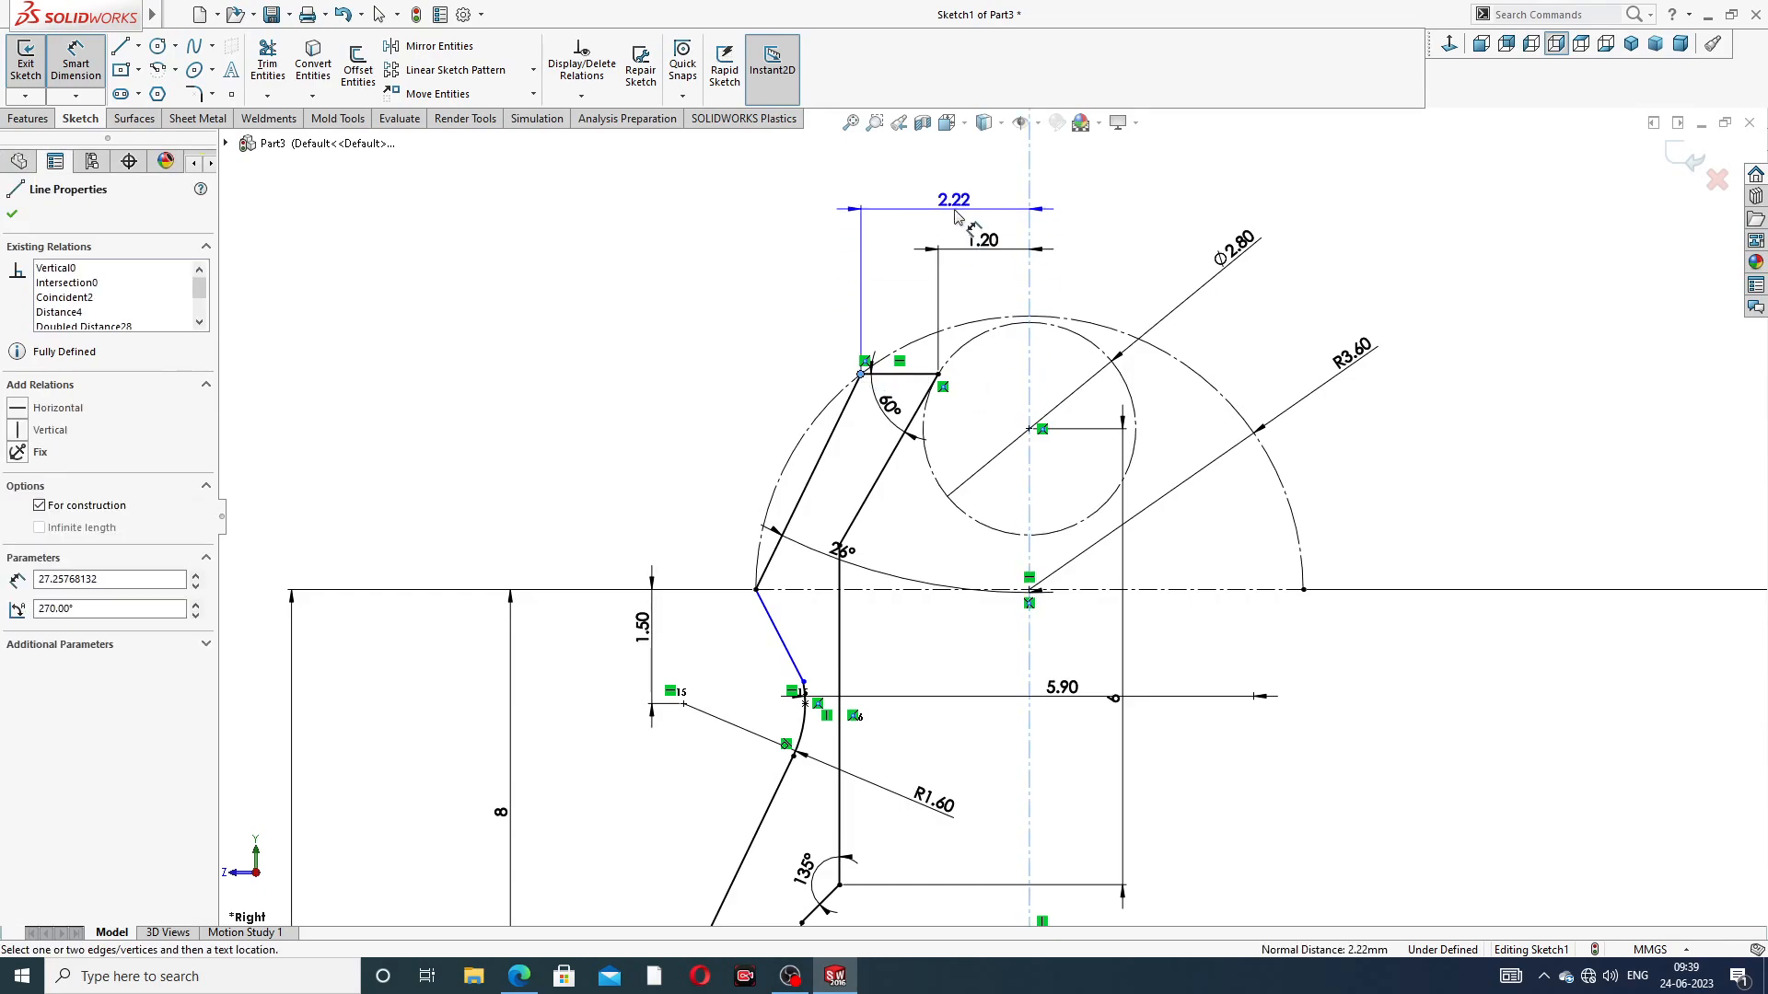
click(958, 213)
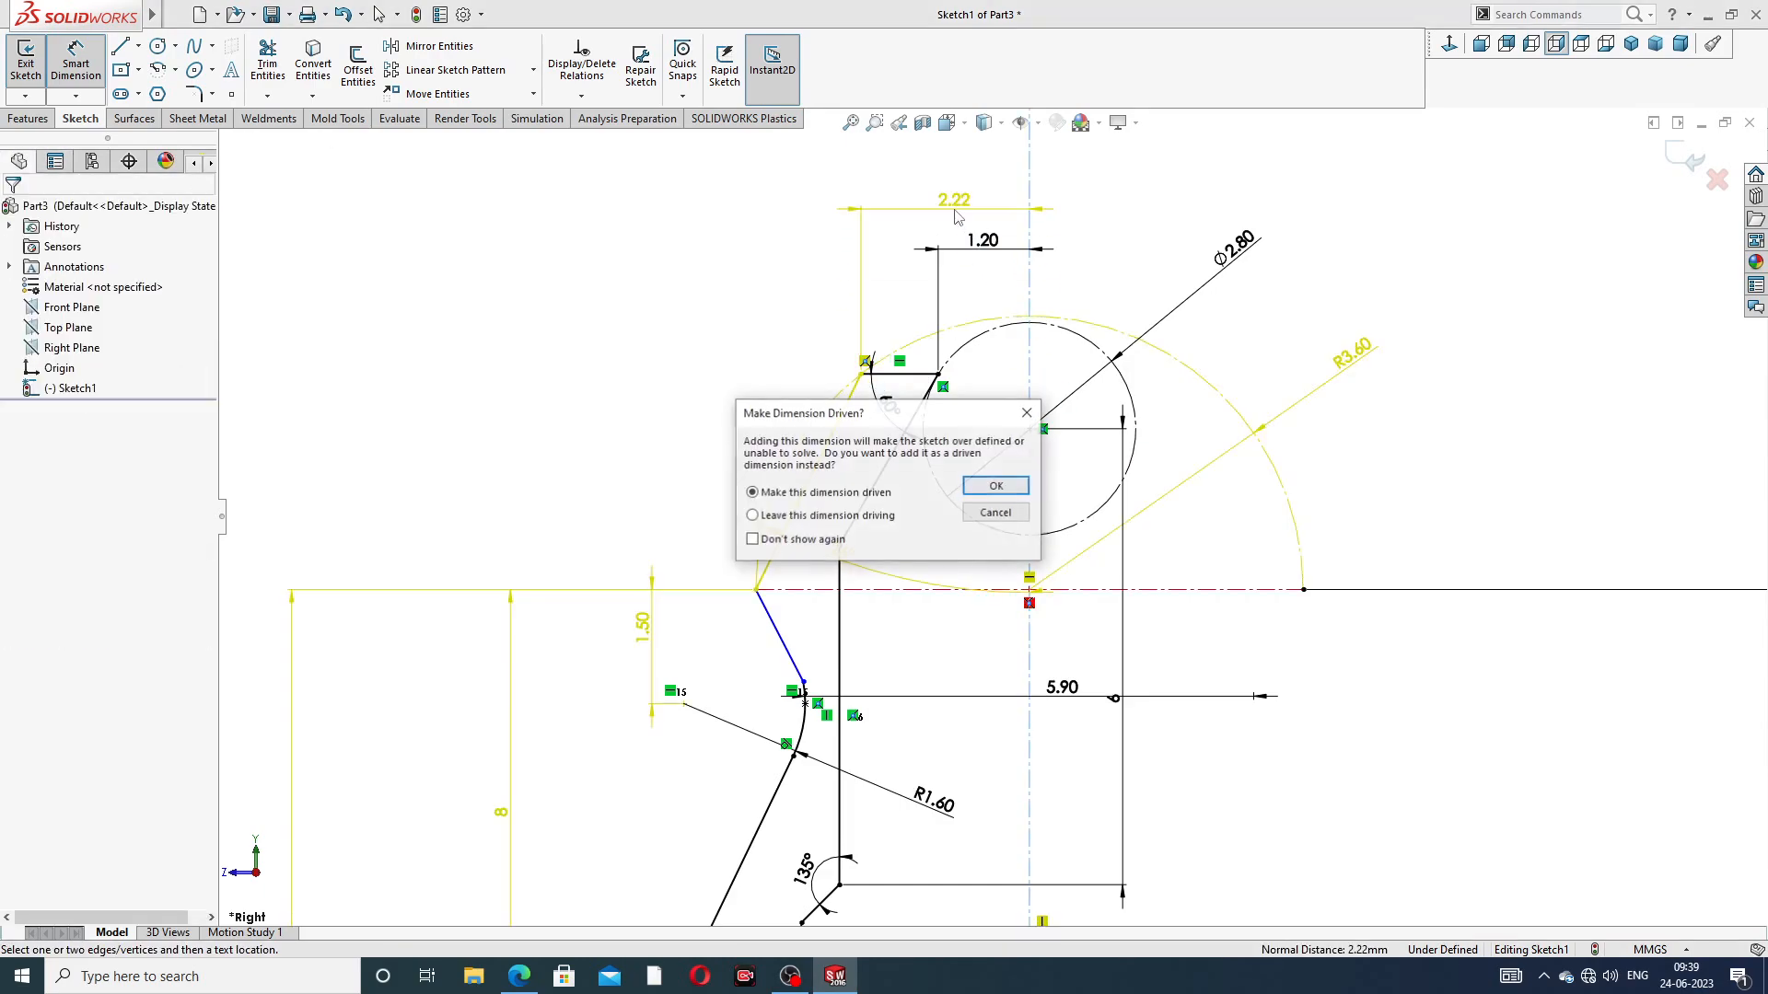
click(996, 486)
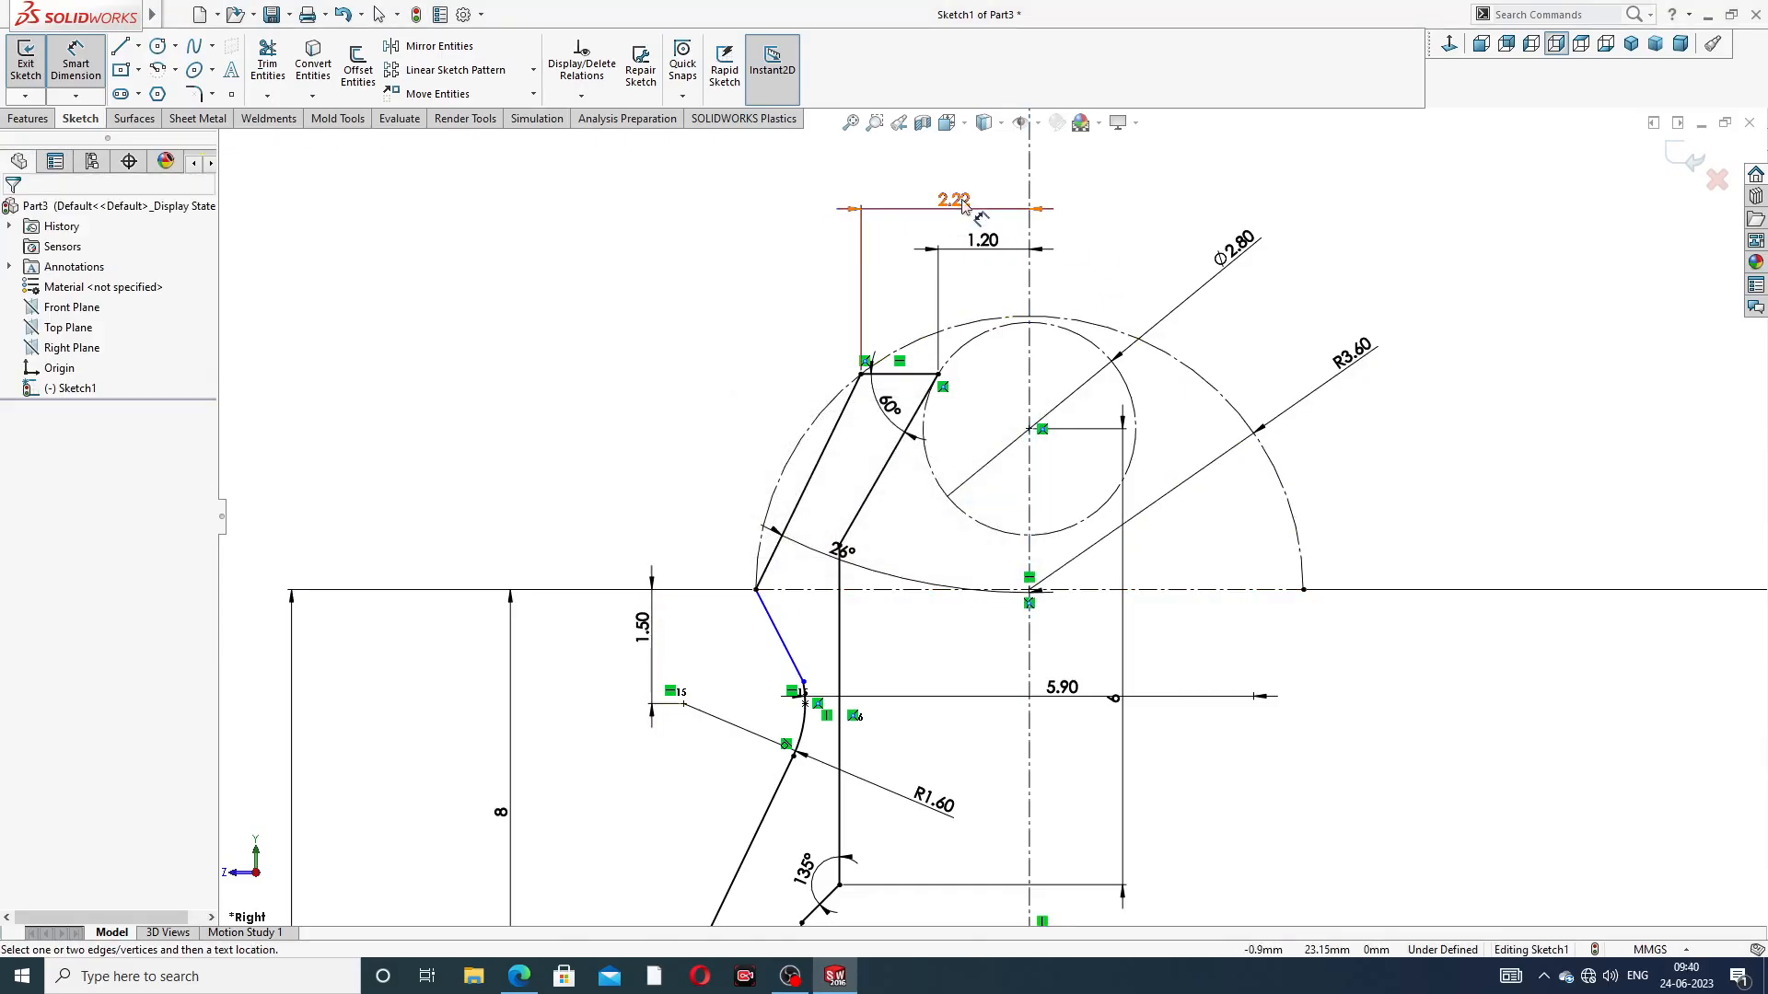
Make the upper sloped neck line and the R1.60 arc tangent at their shared endpoint
scroll(893, 640, down, 5)
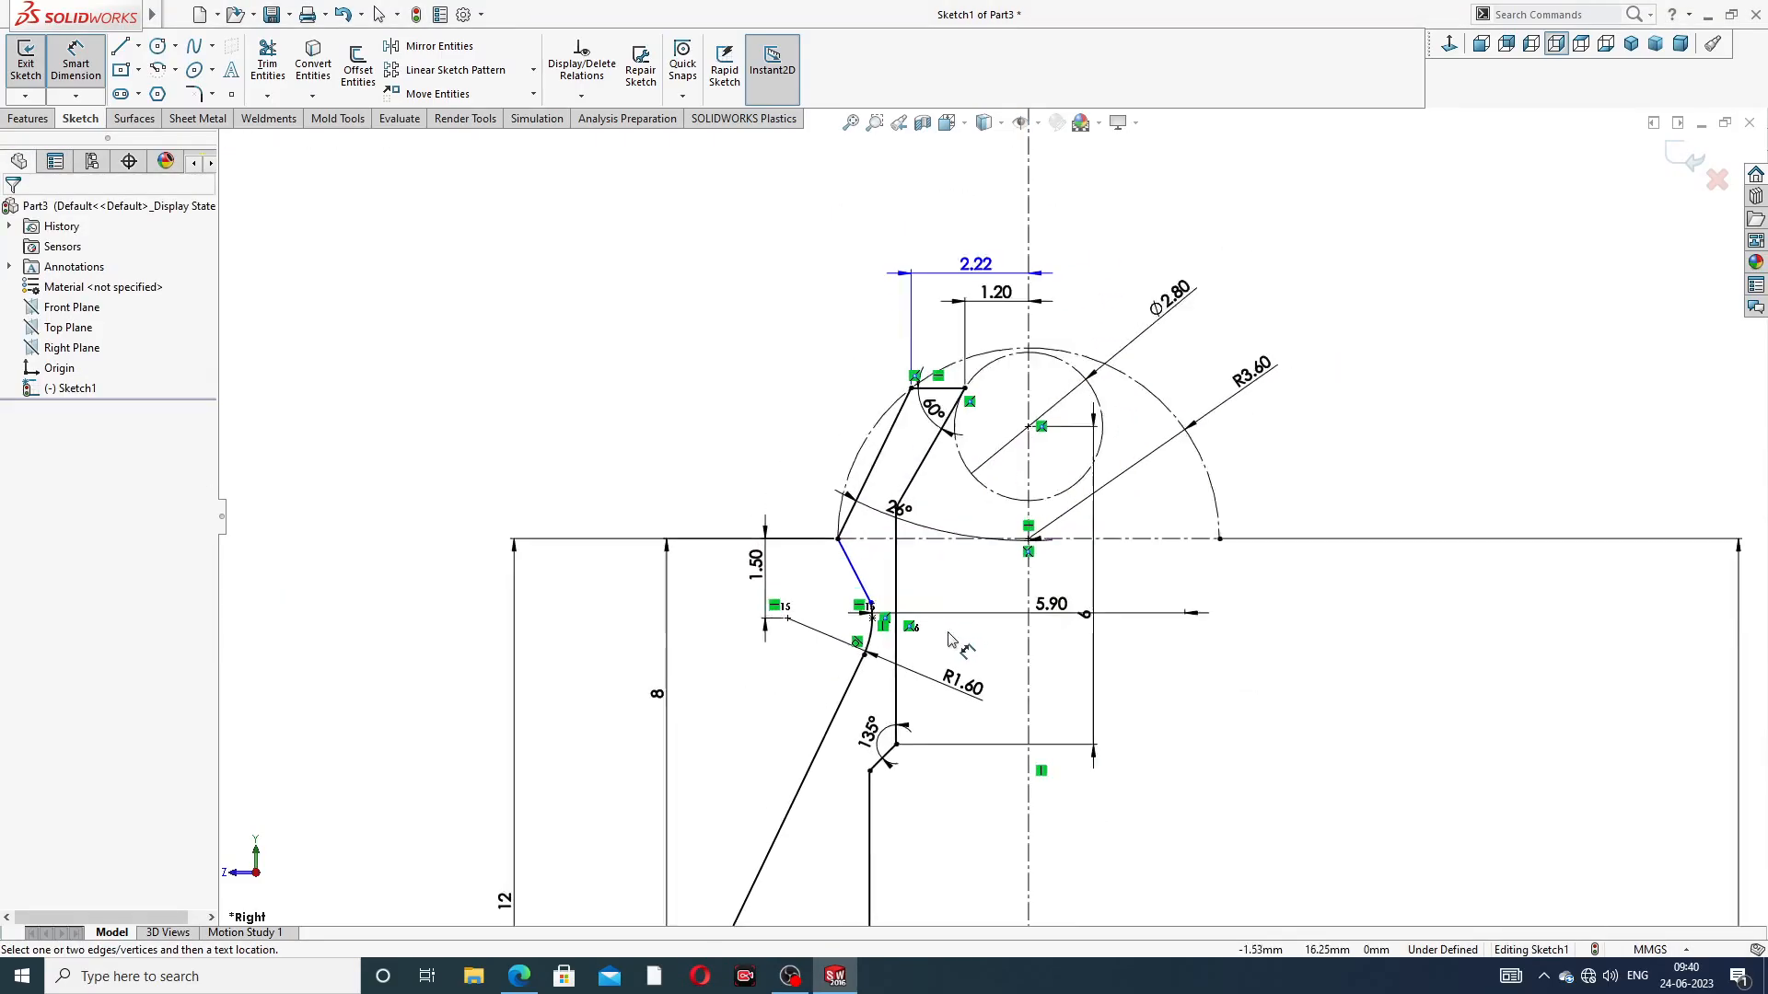
right_click(824, 454)
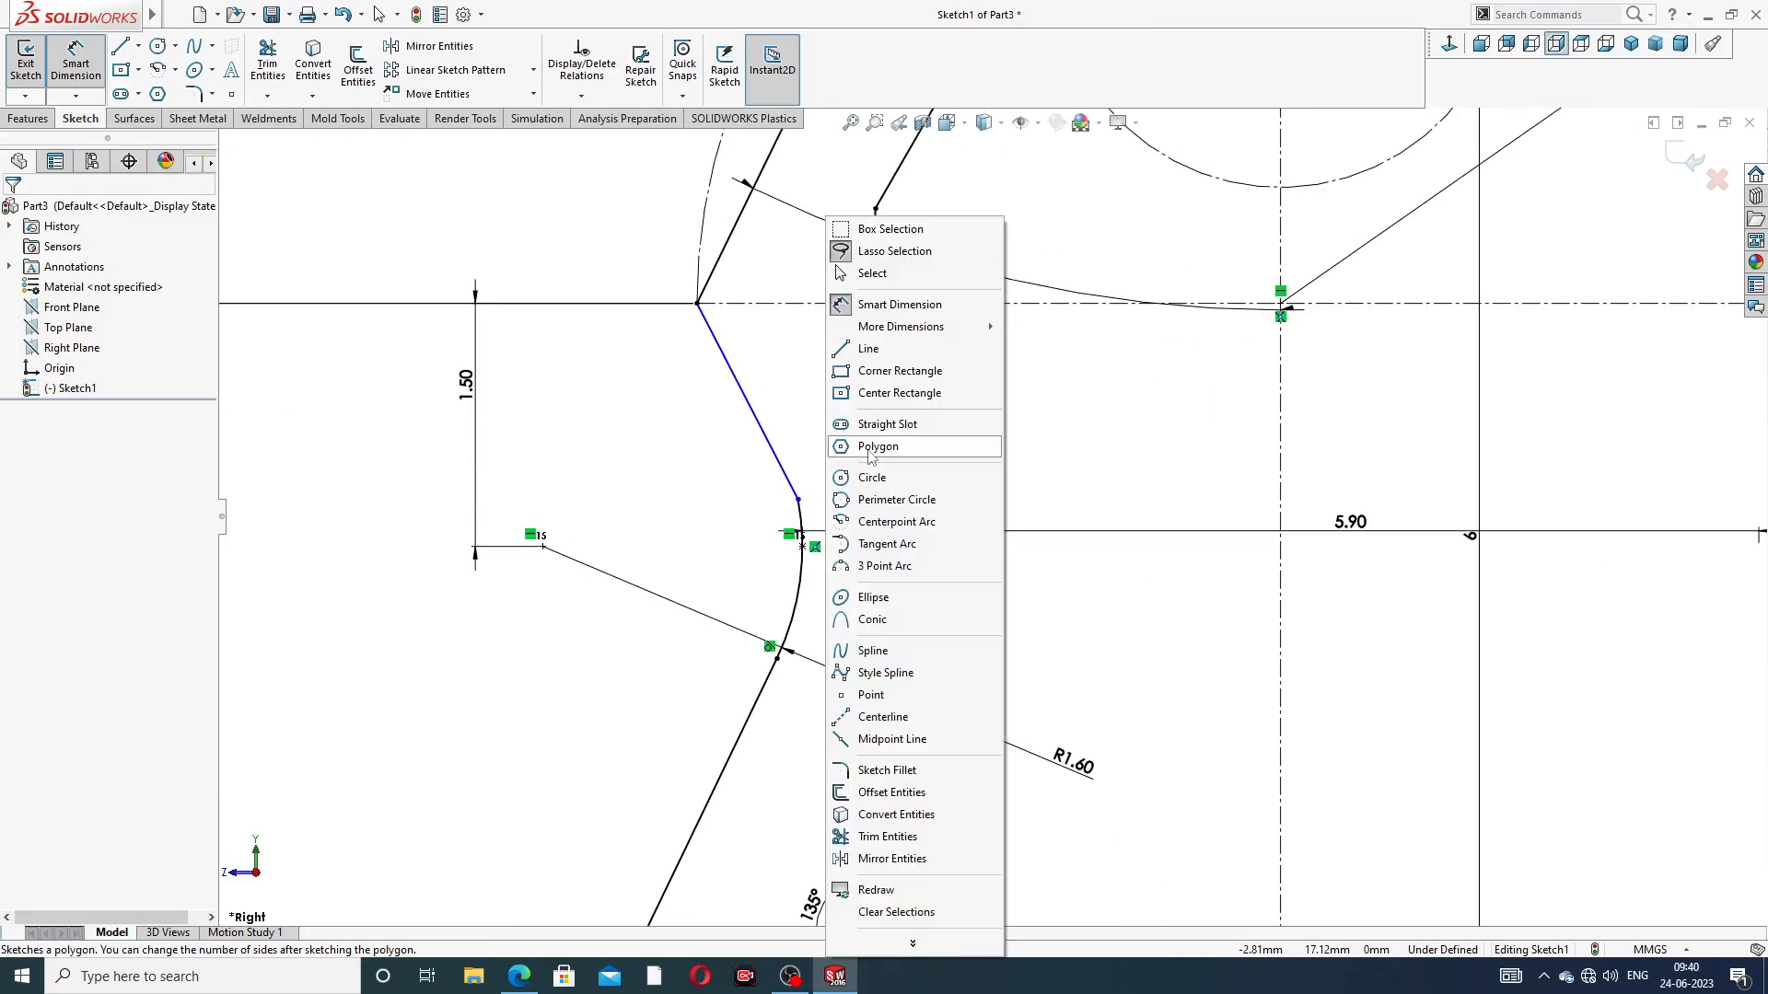
click(882, 276)
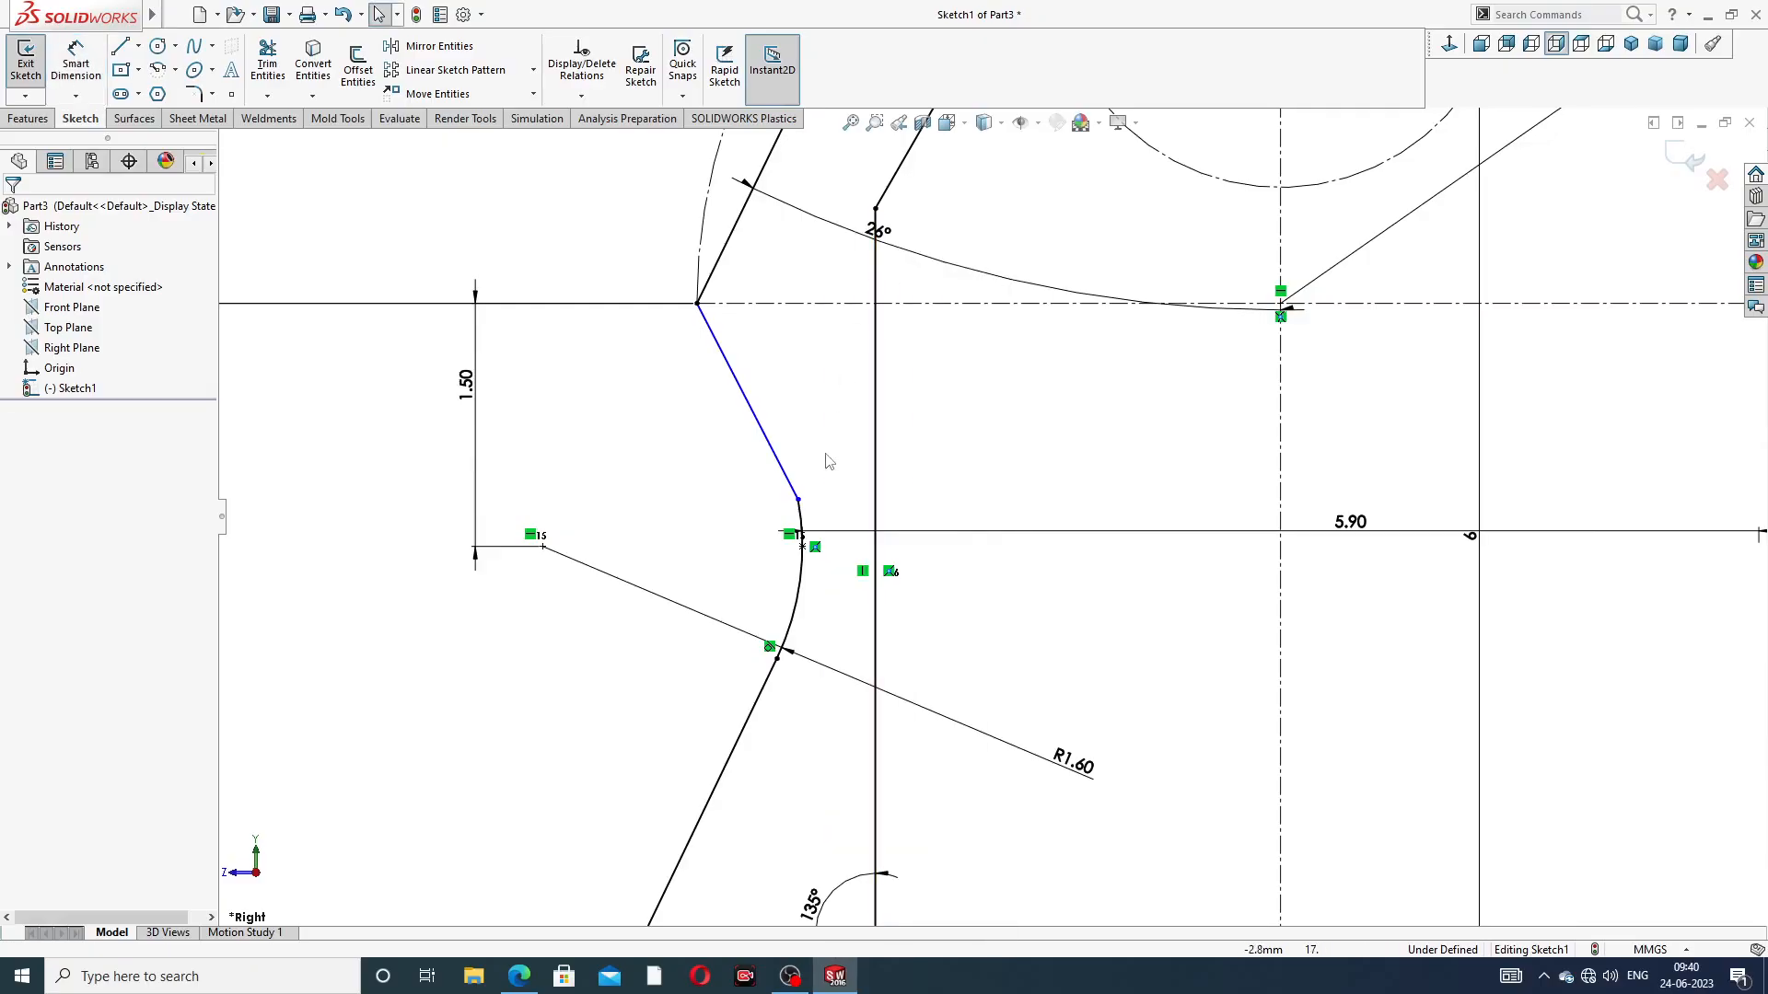
click(797, 501)
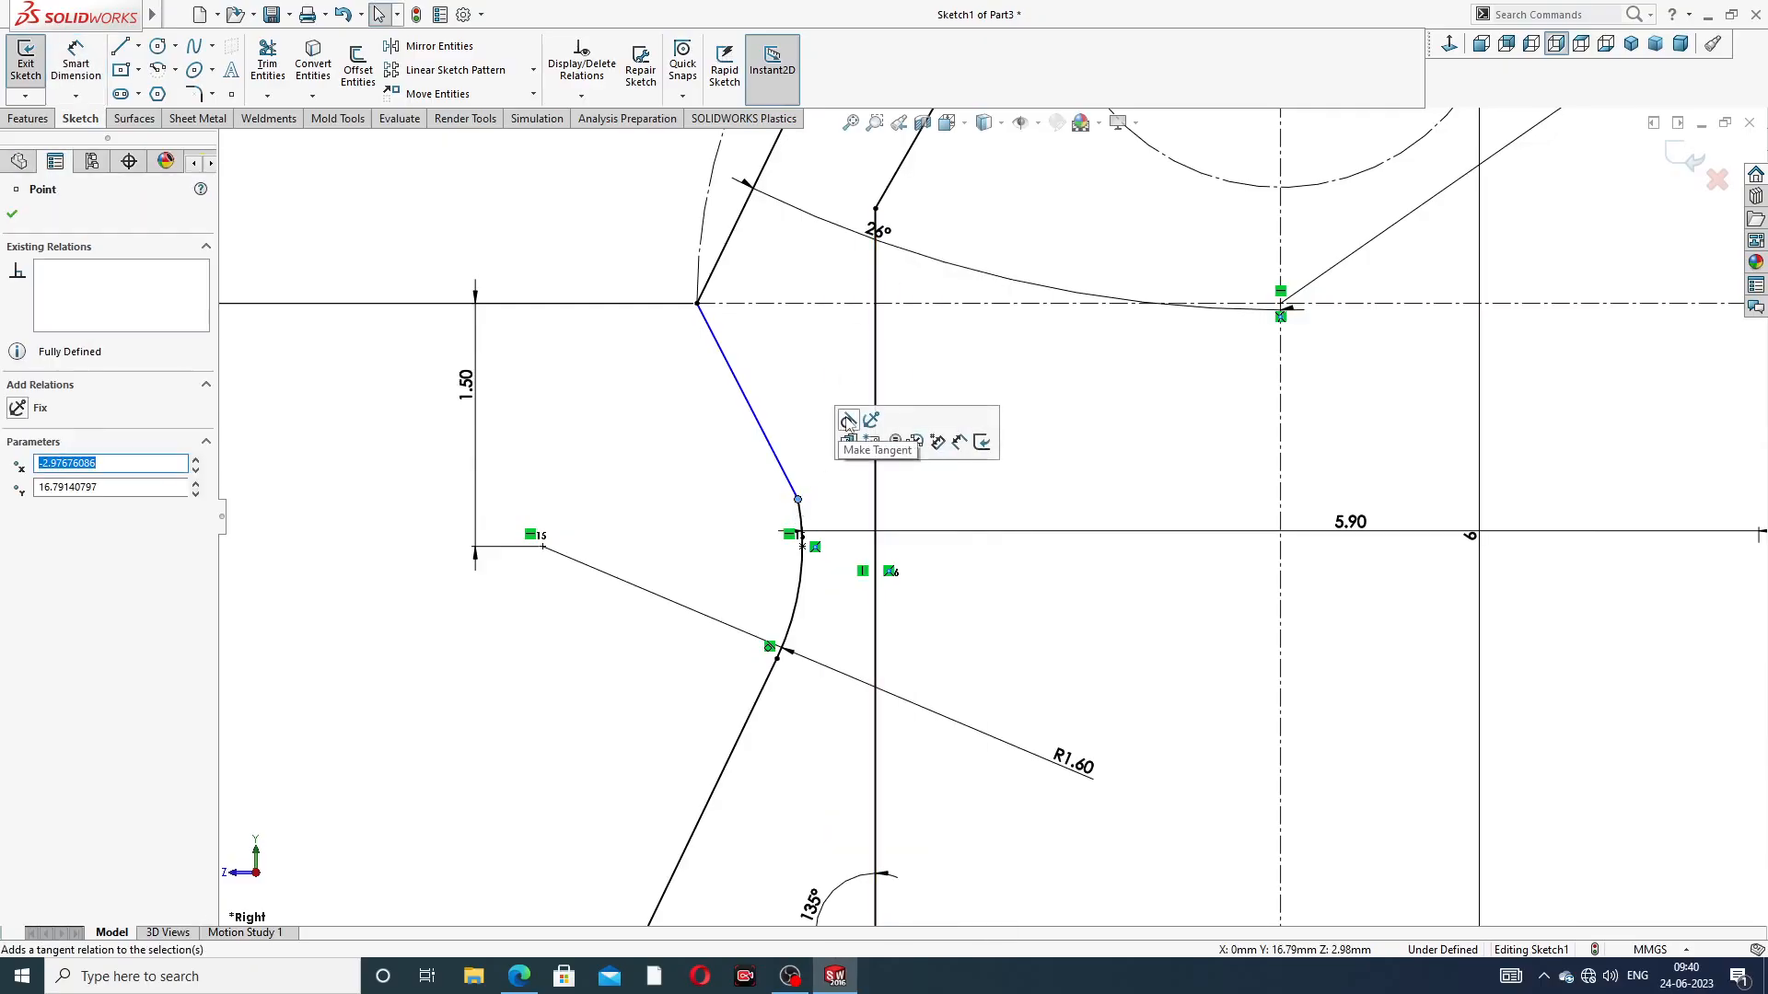
click(1035, 485)
scroll(1074, 545, up, 6)
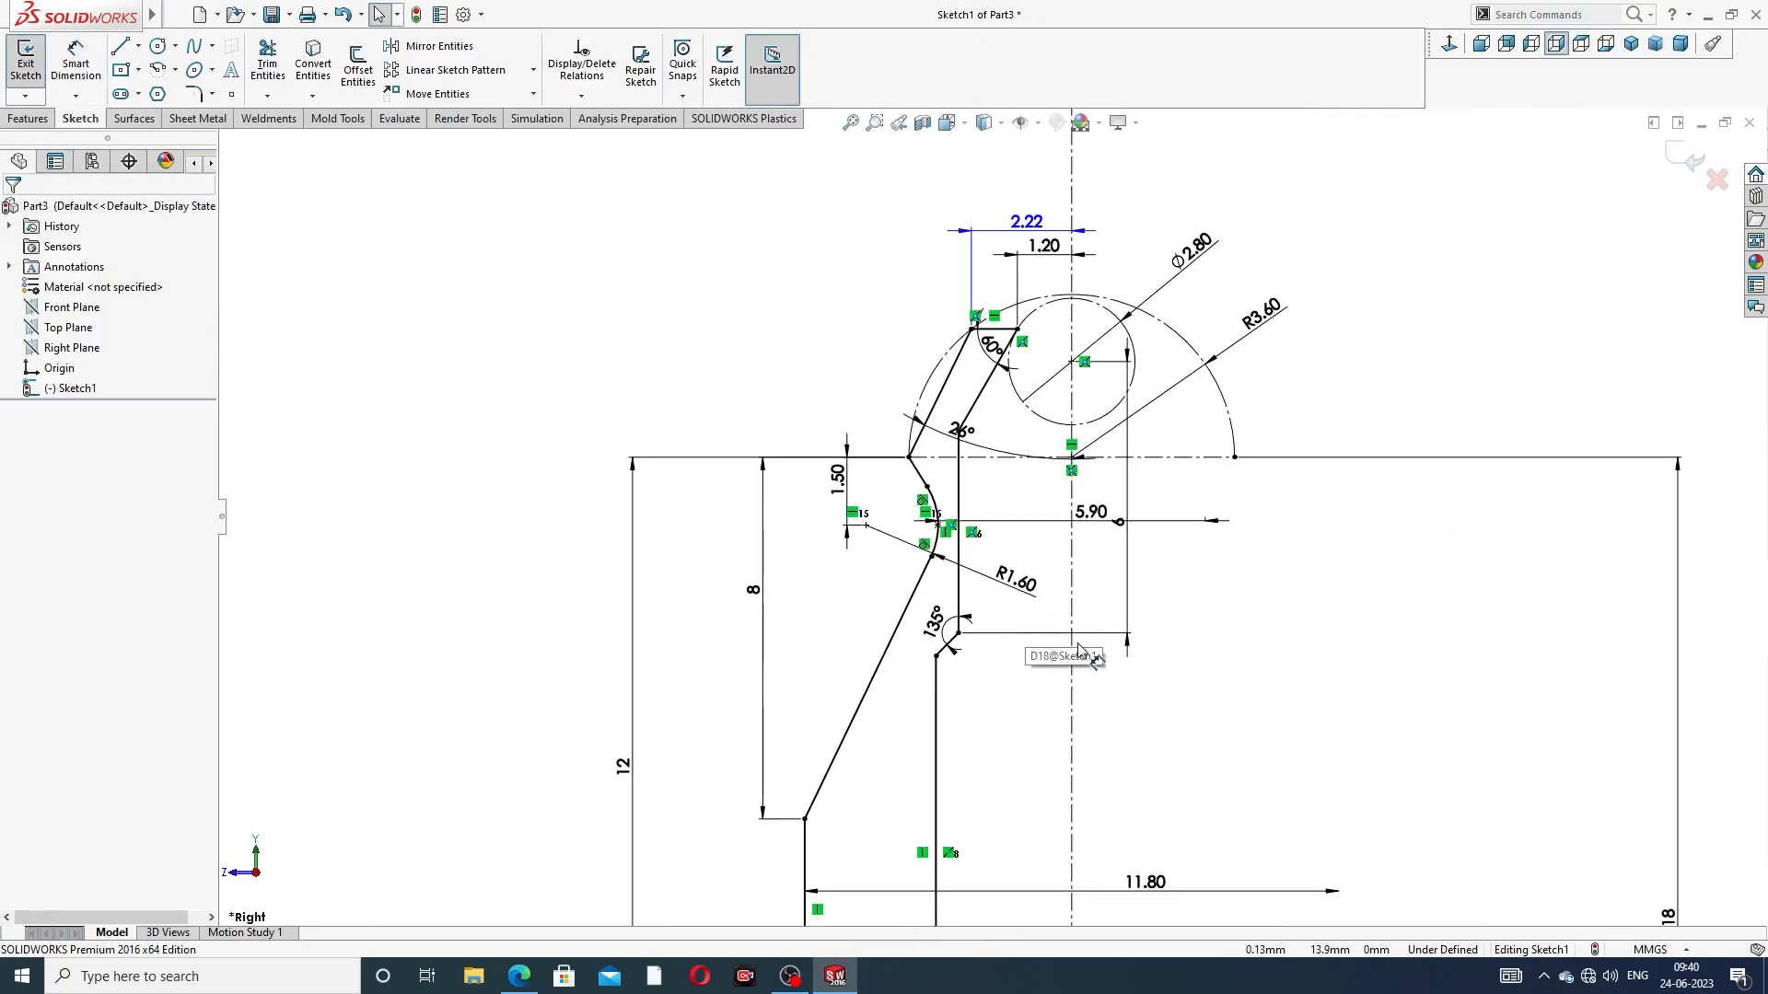
Make the R0.50 arc tangent to the inner vertical bore line at their shared endpoint
scroll(1031, 810, down, 8)
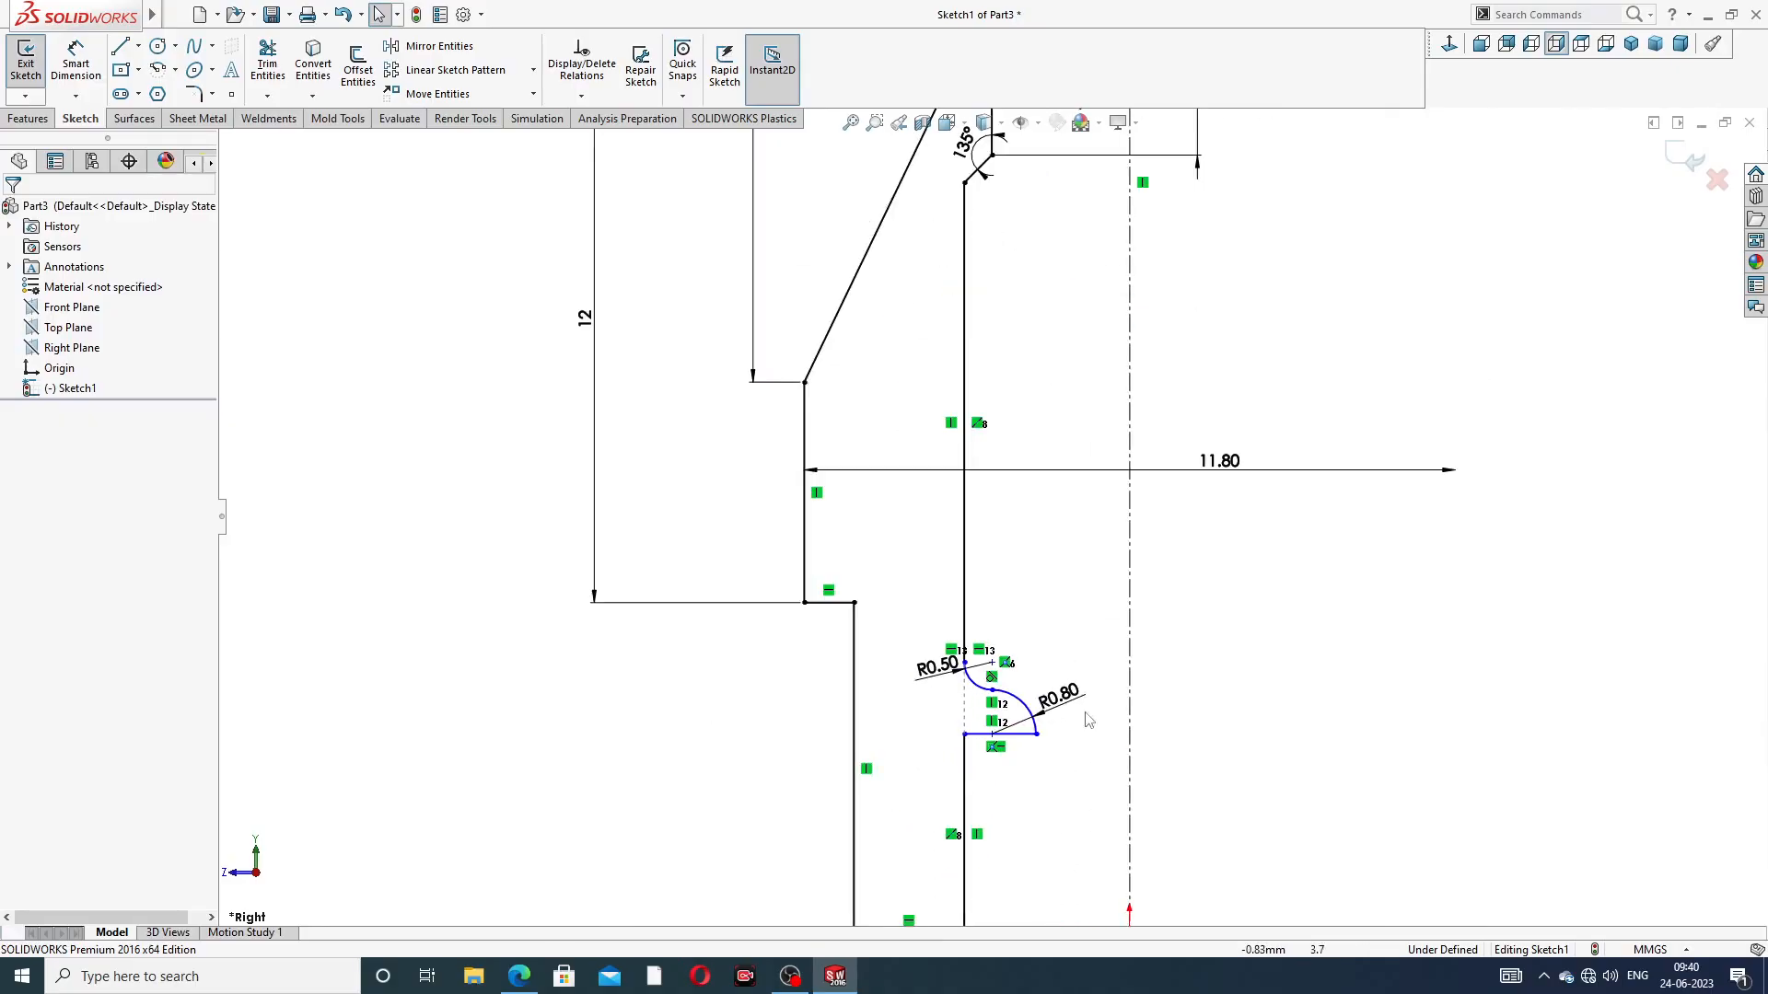
scroll(816, 708, down, 3)
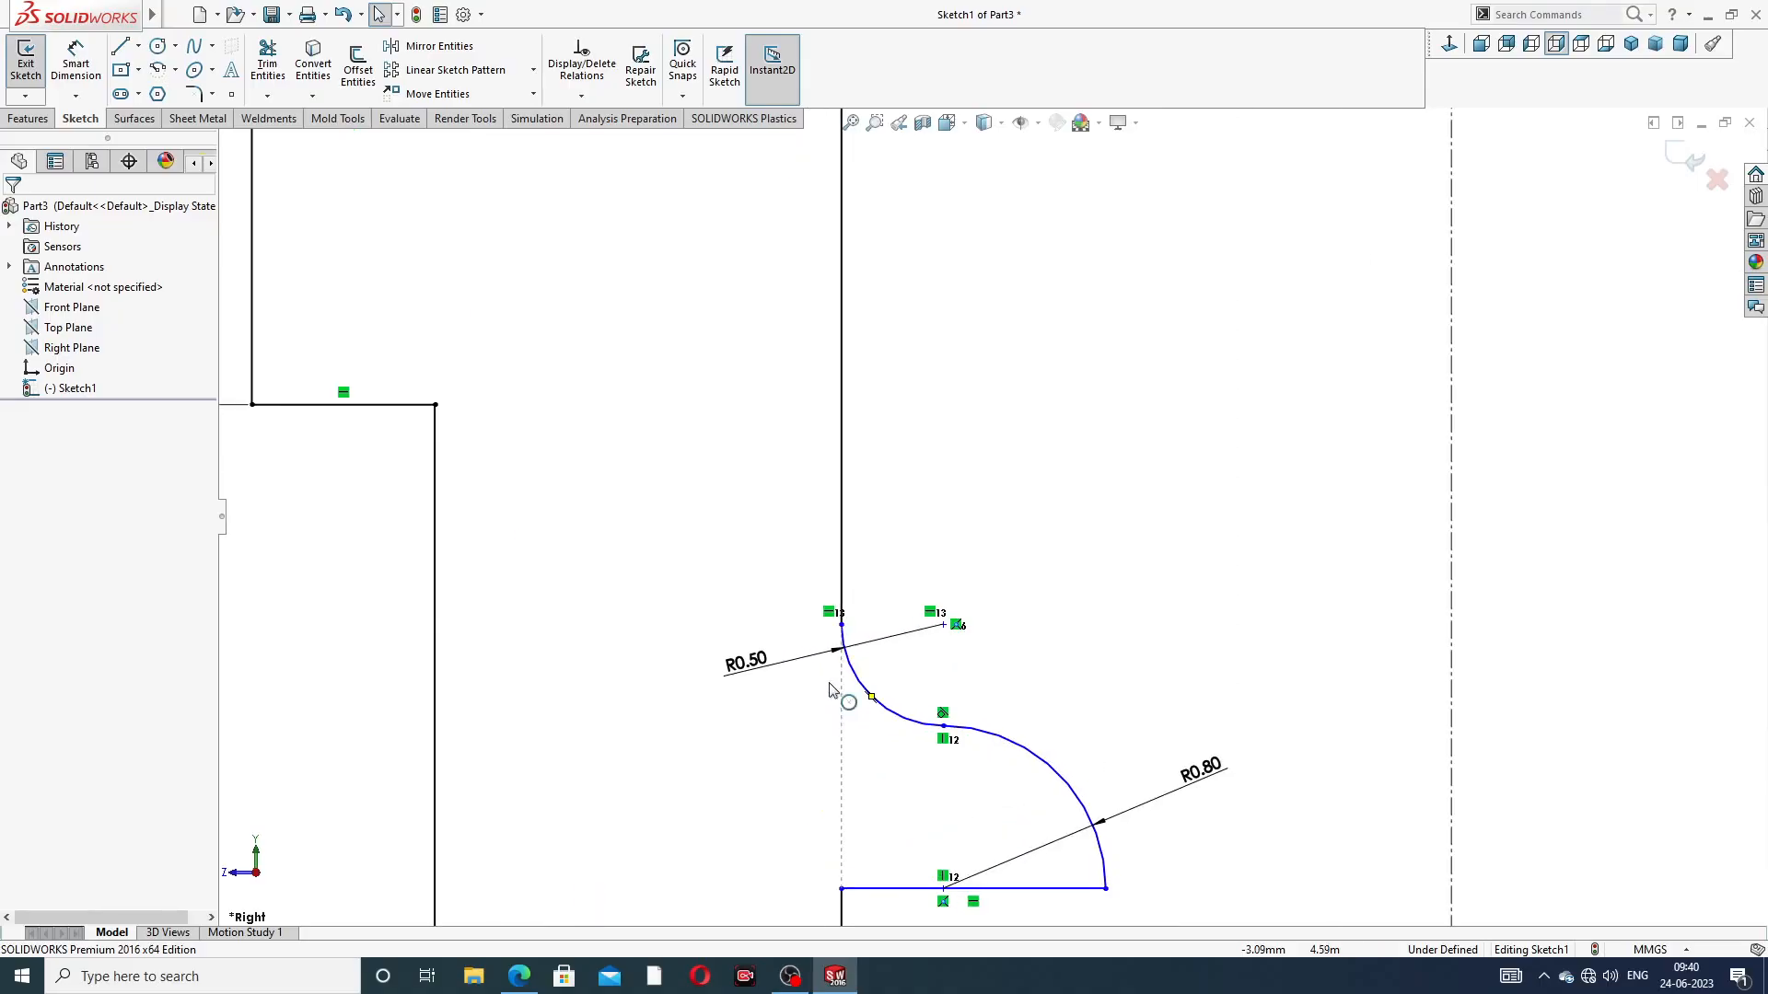
click(840, 625)
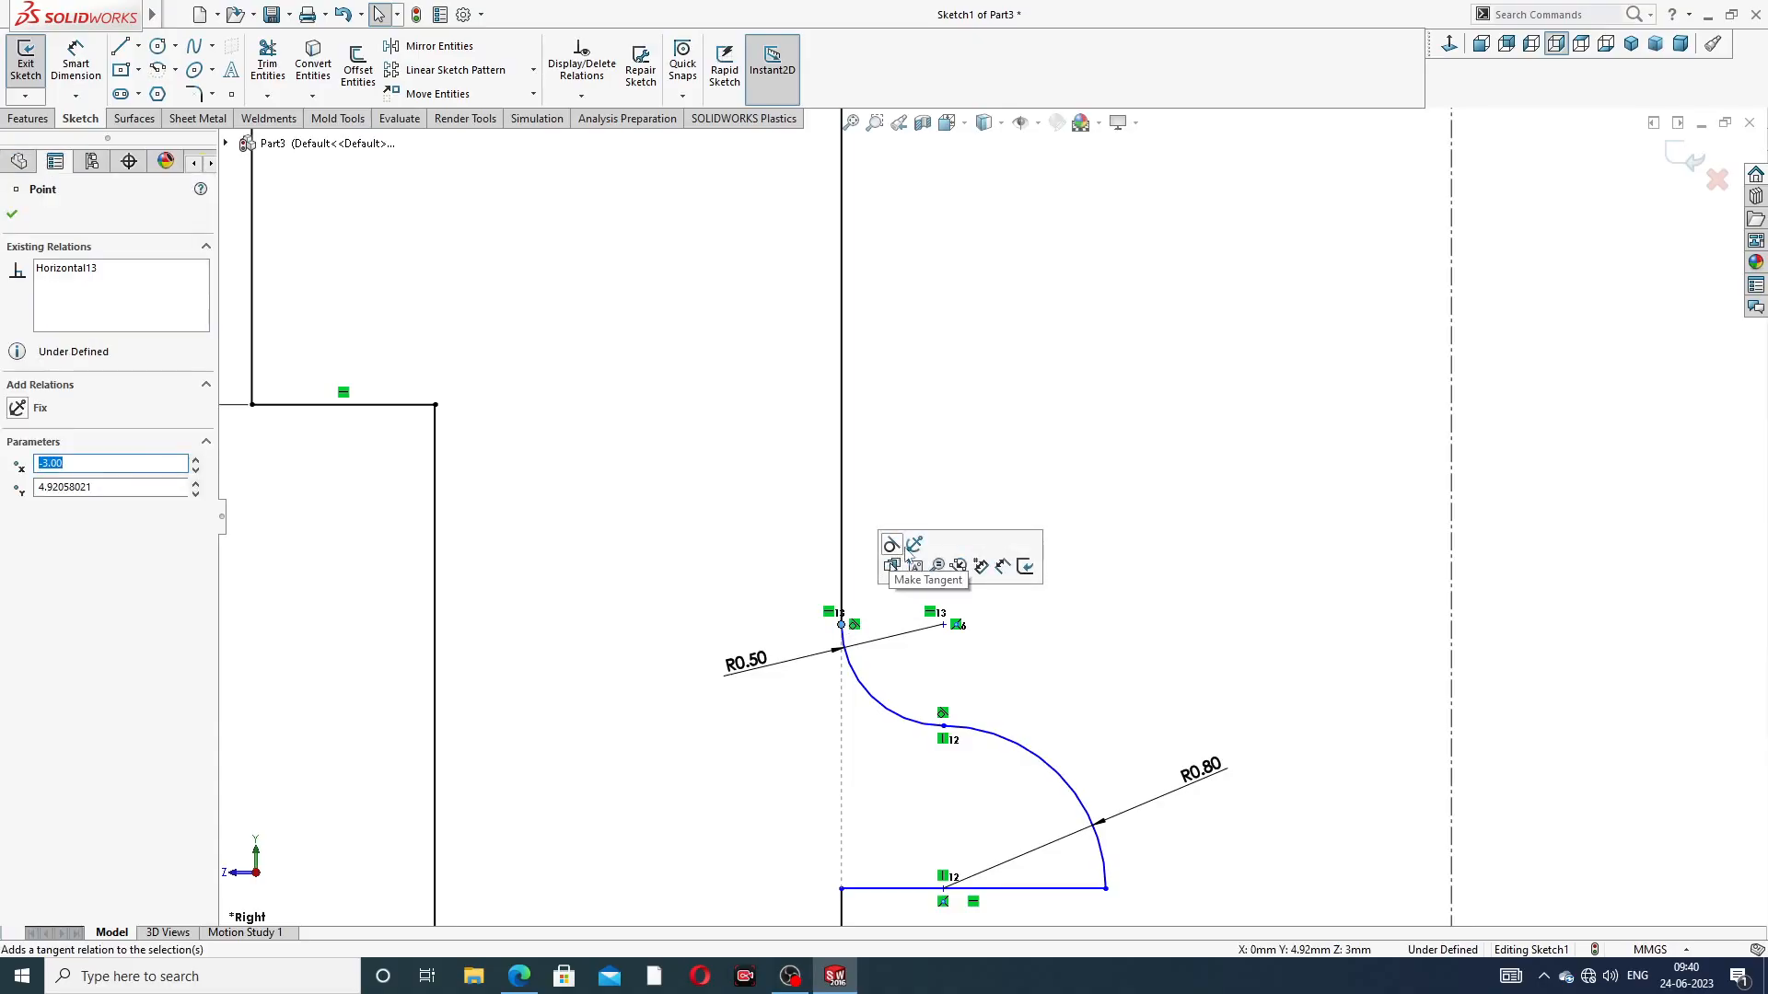
click(1072, 771)
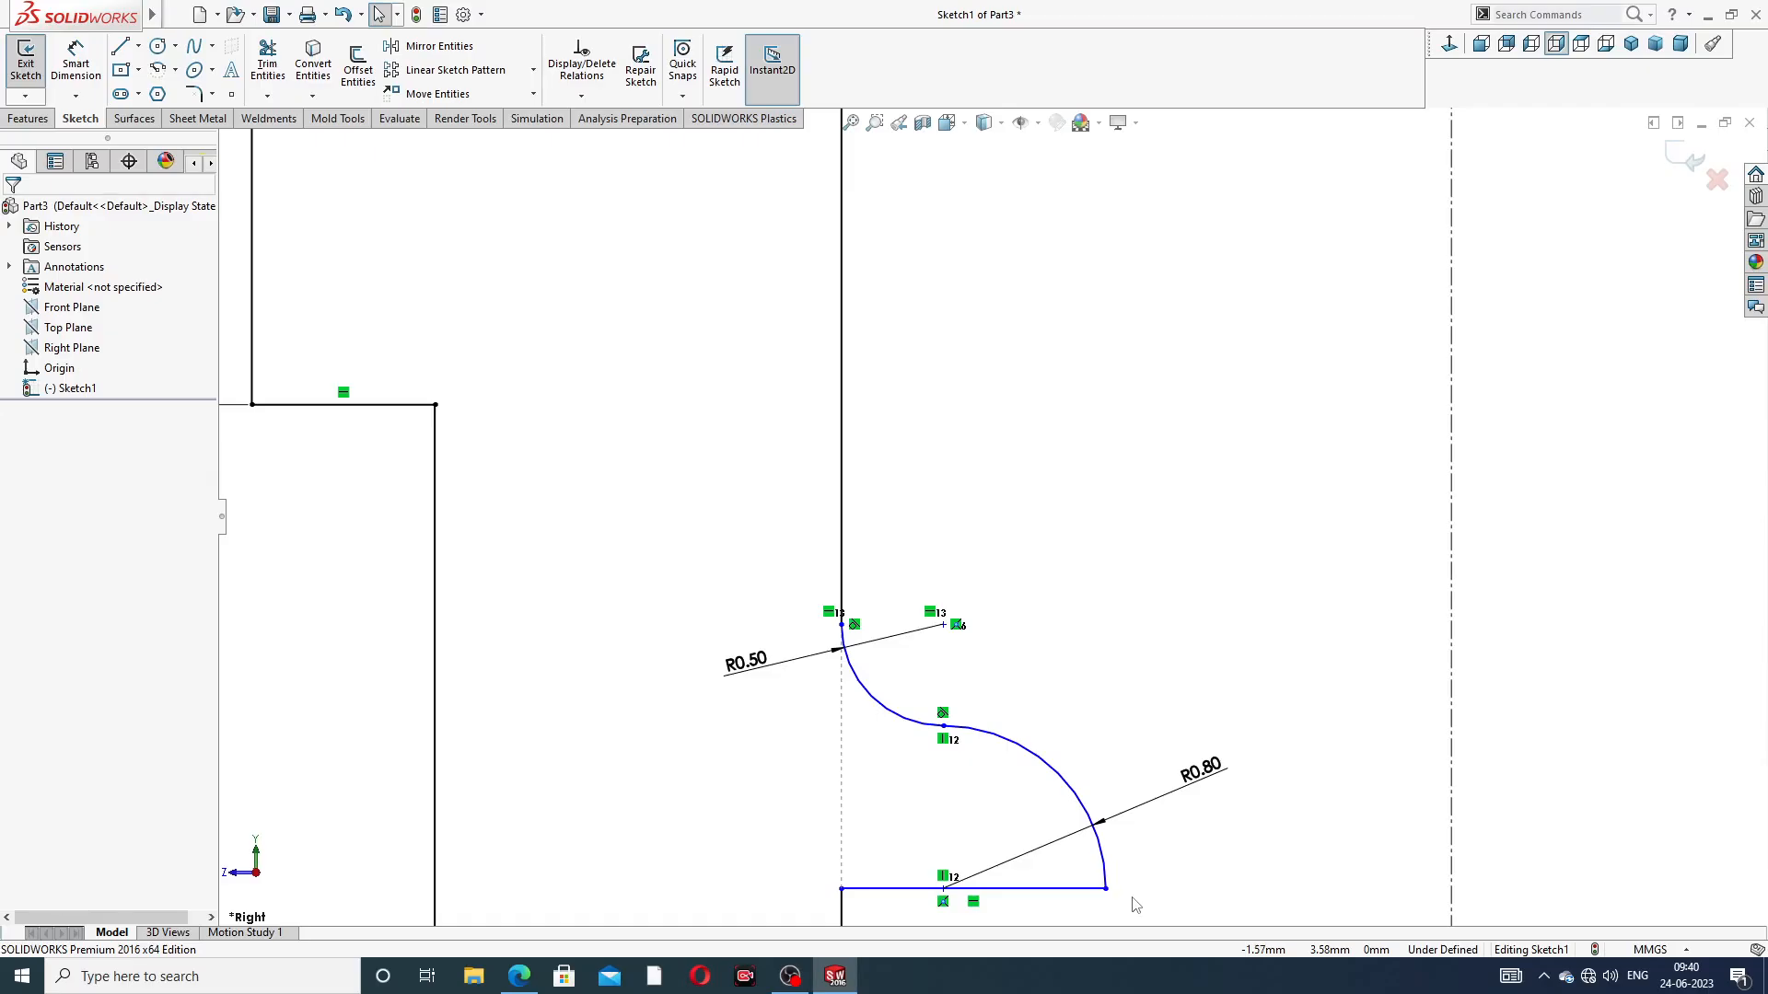
Dimension the height of the short horizontal line under the R0.80 arc above the base as 1.5 mm and place the dimension clear of the arcs
scroll(1155, 857, up, 5)
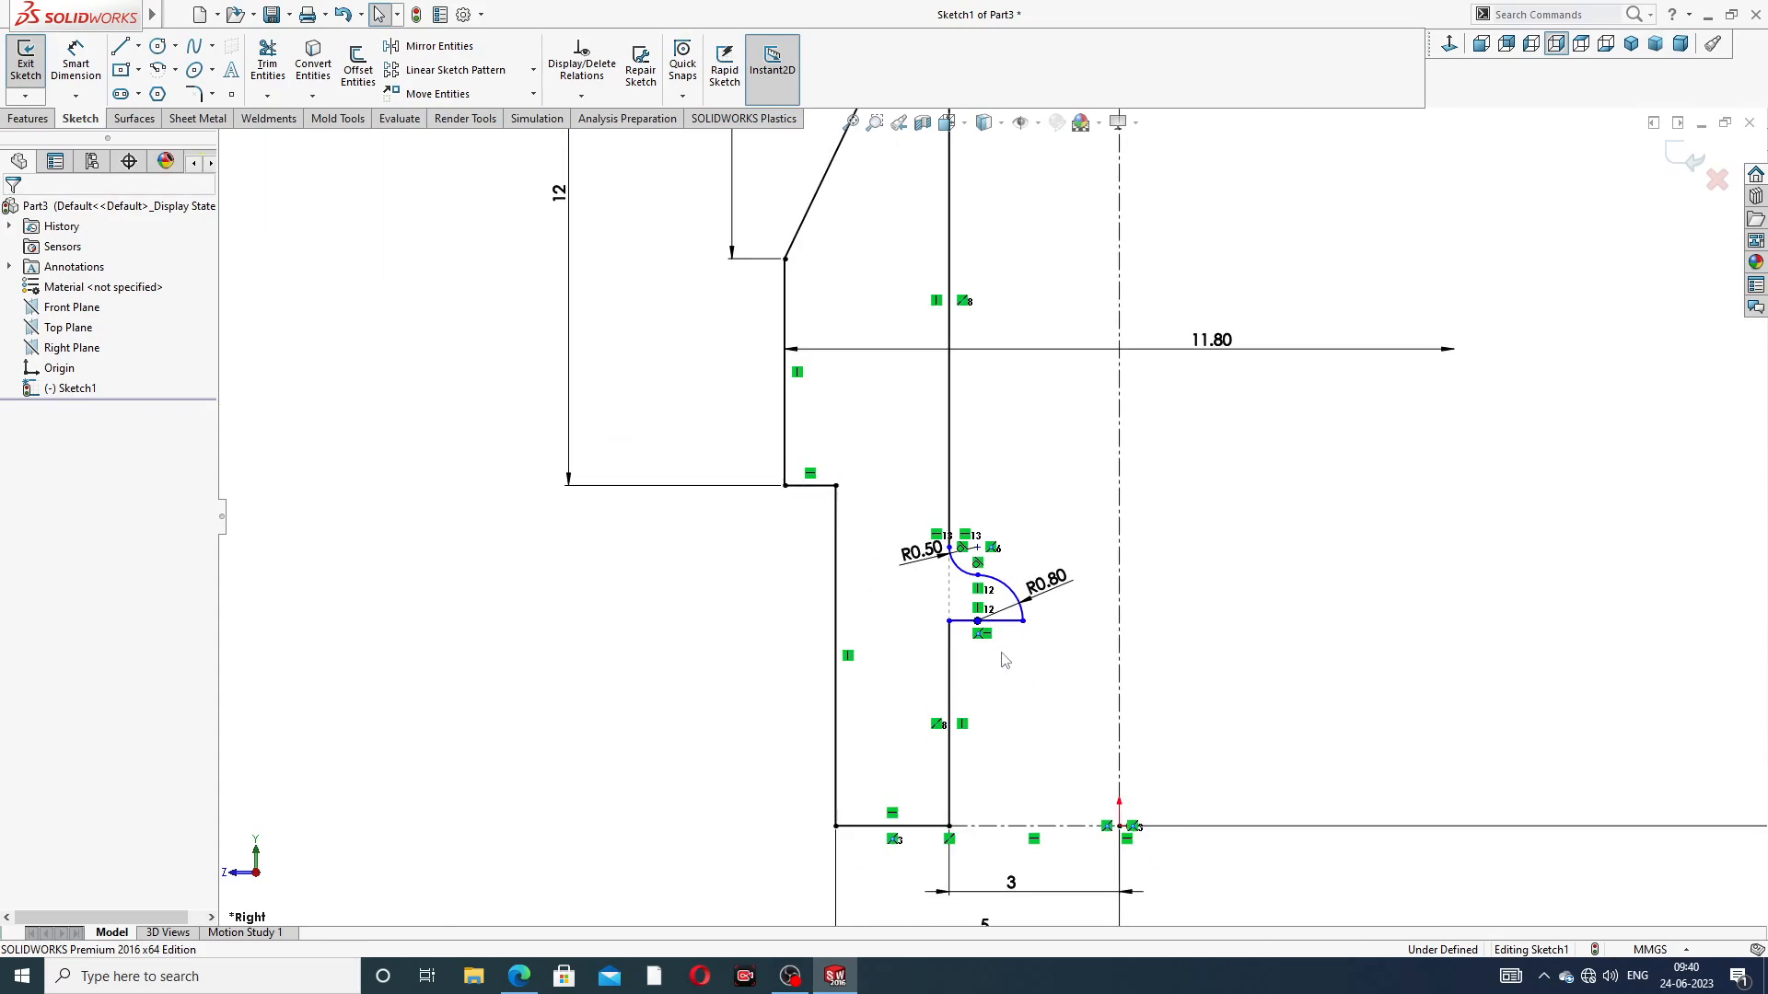
click(90, 81)
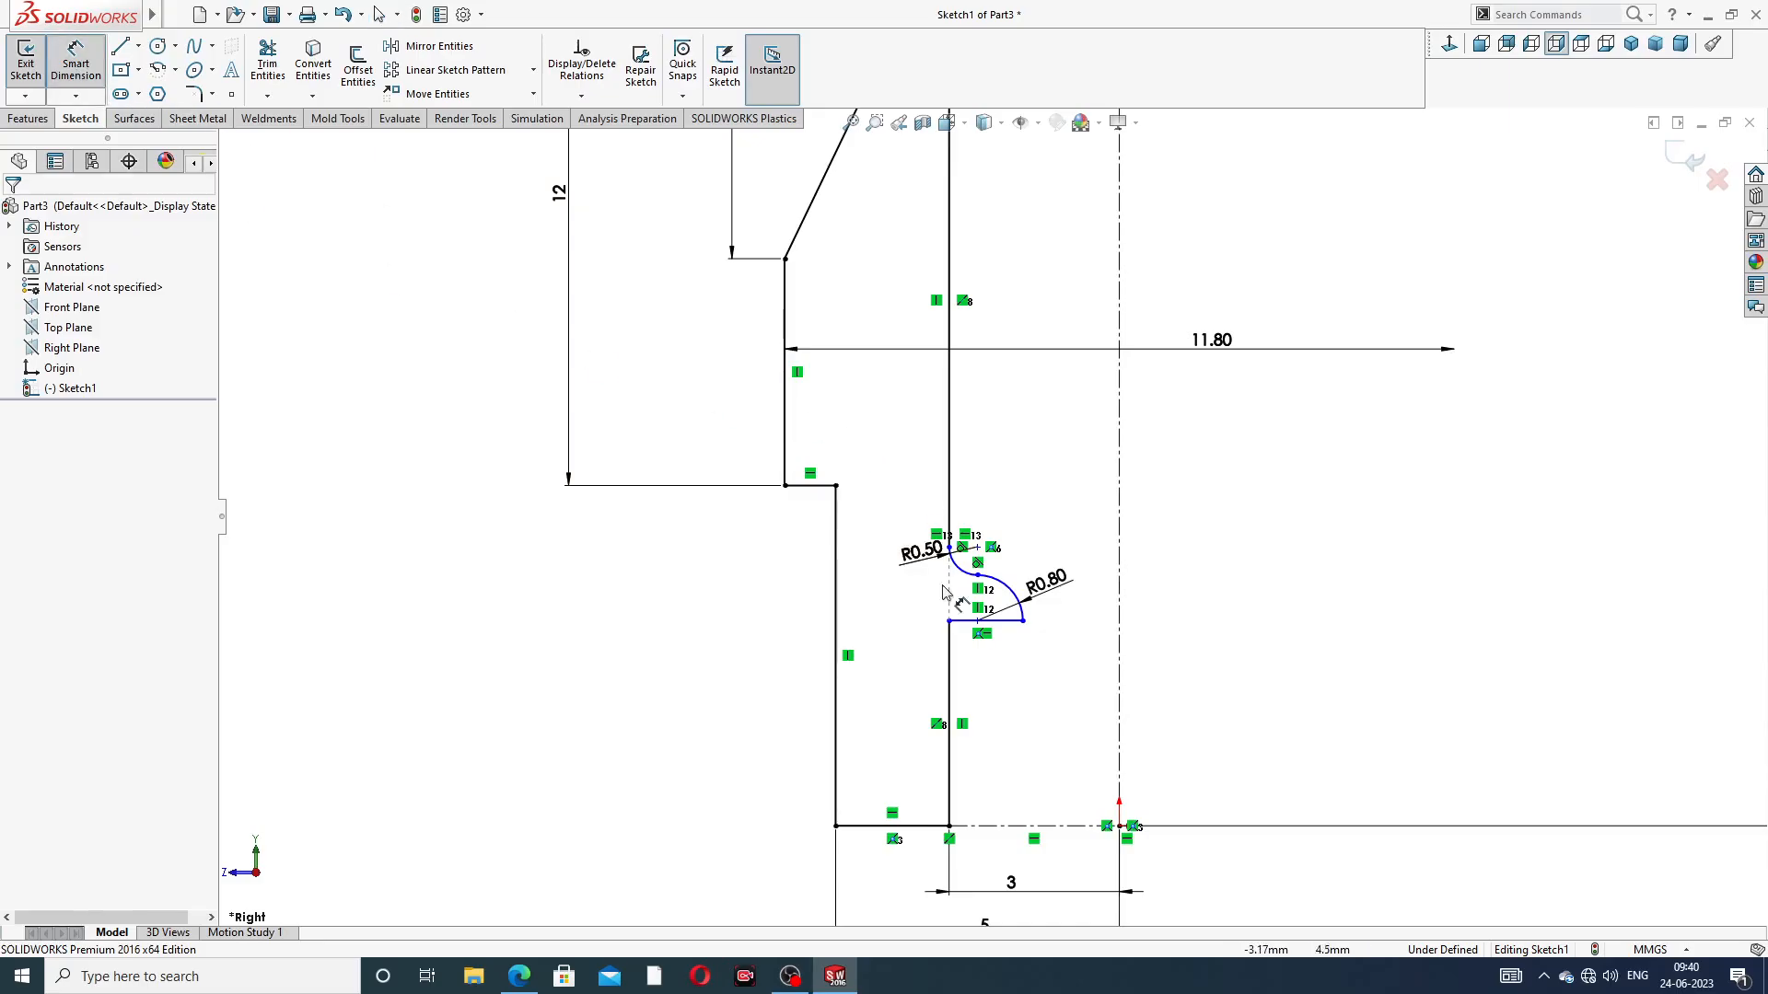
click(949, 677)
click(1014, 726)
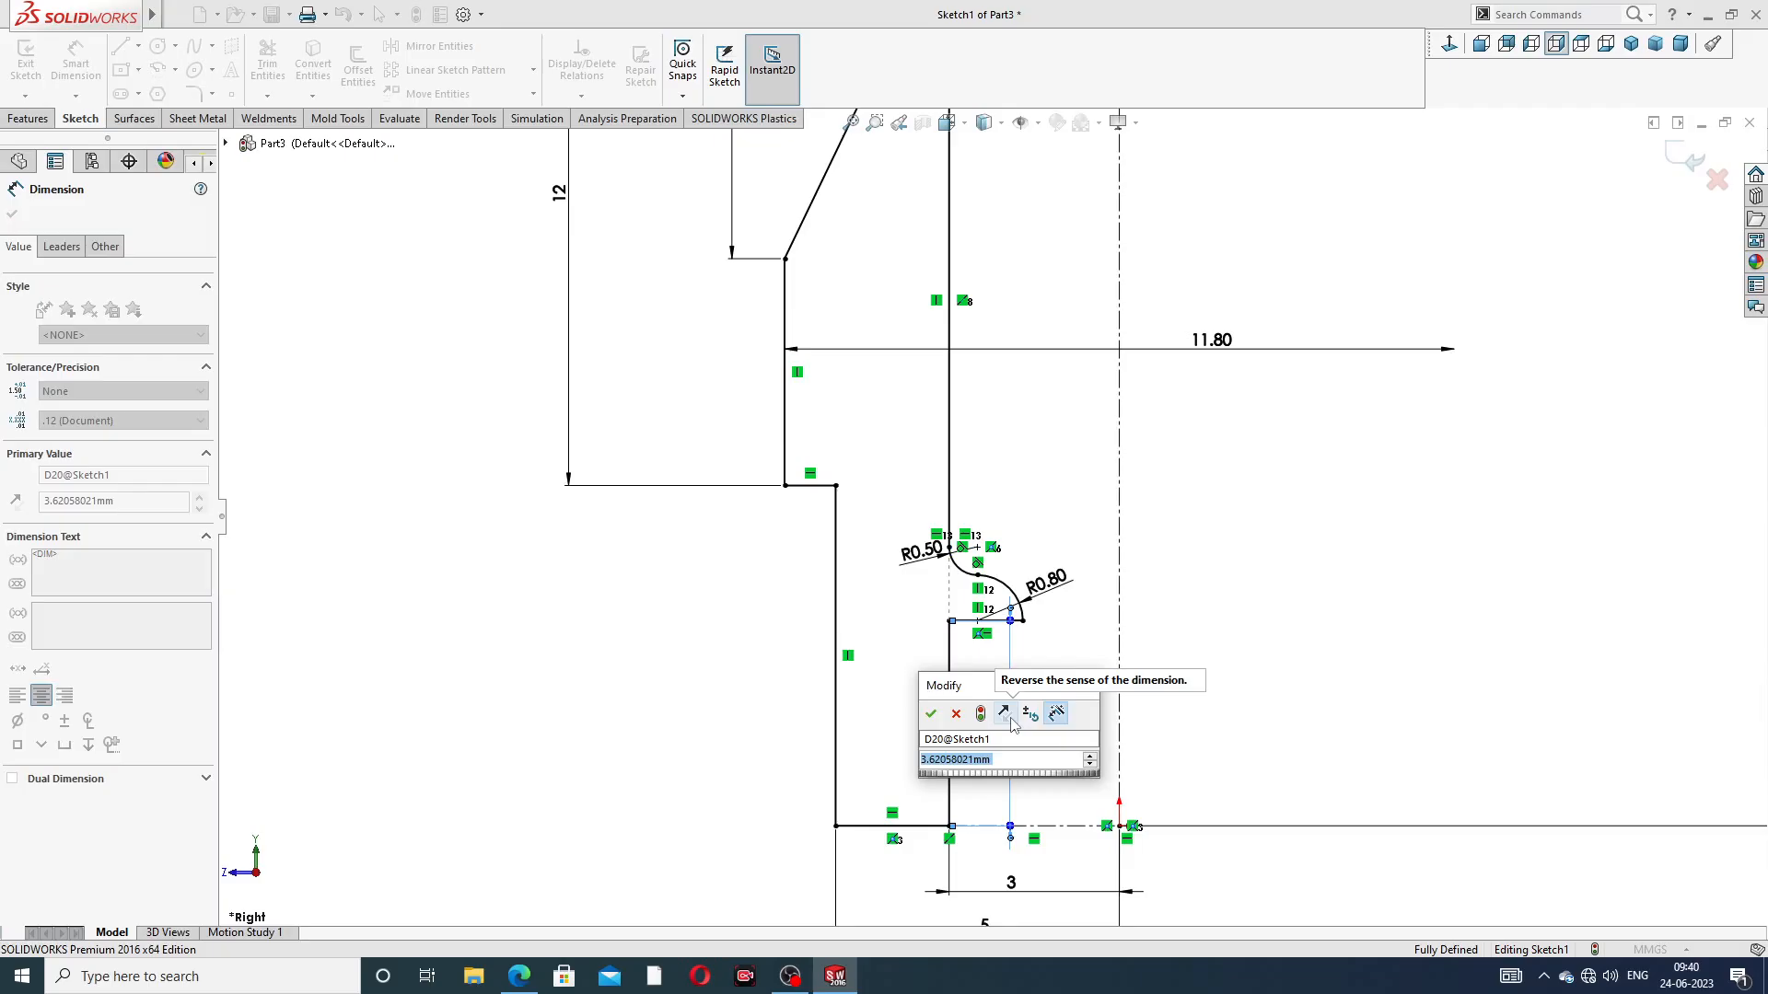
text(1.5)
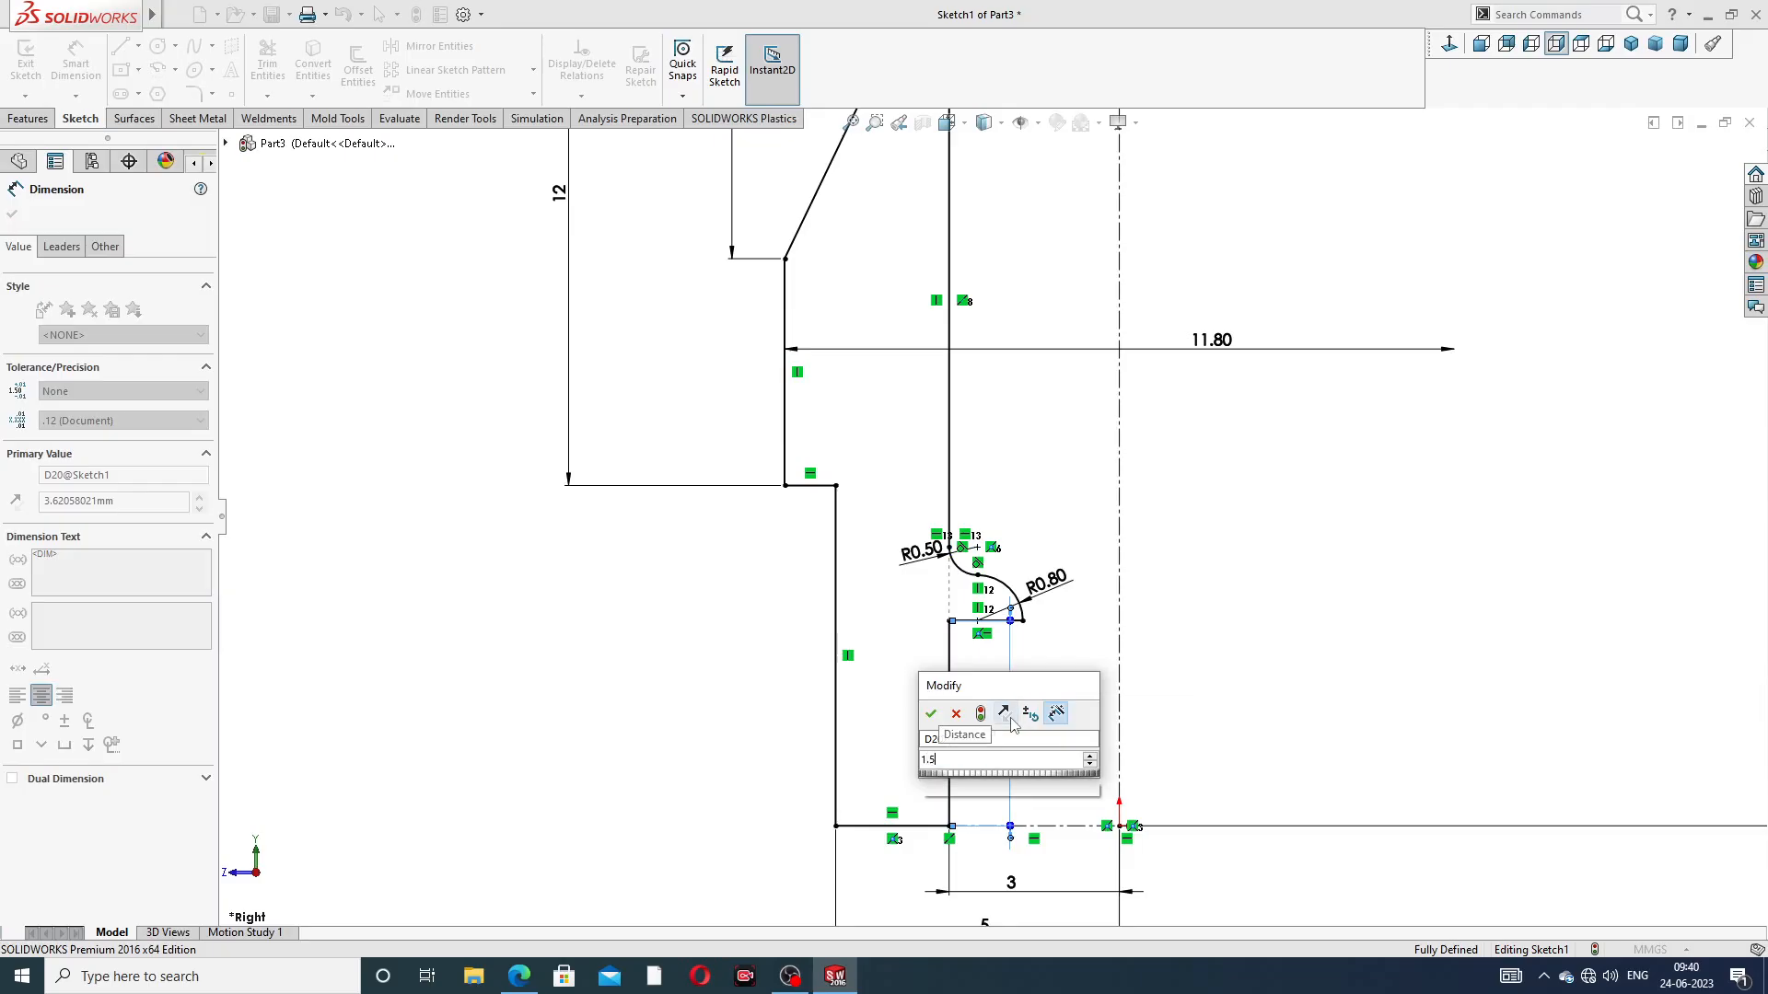
key(Return)
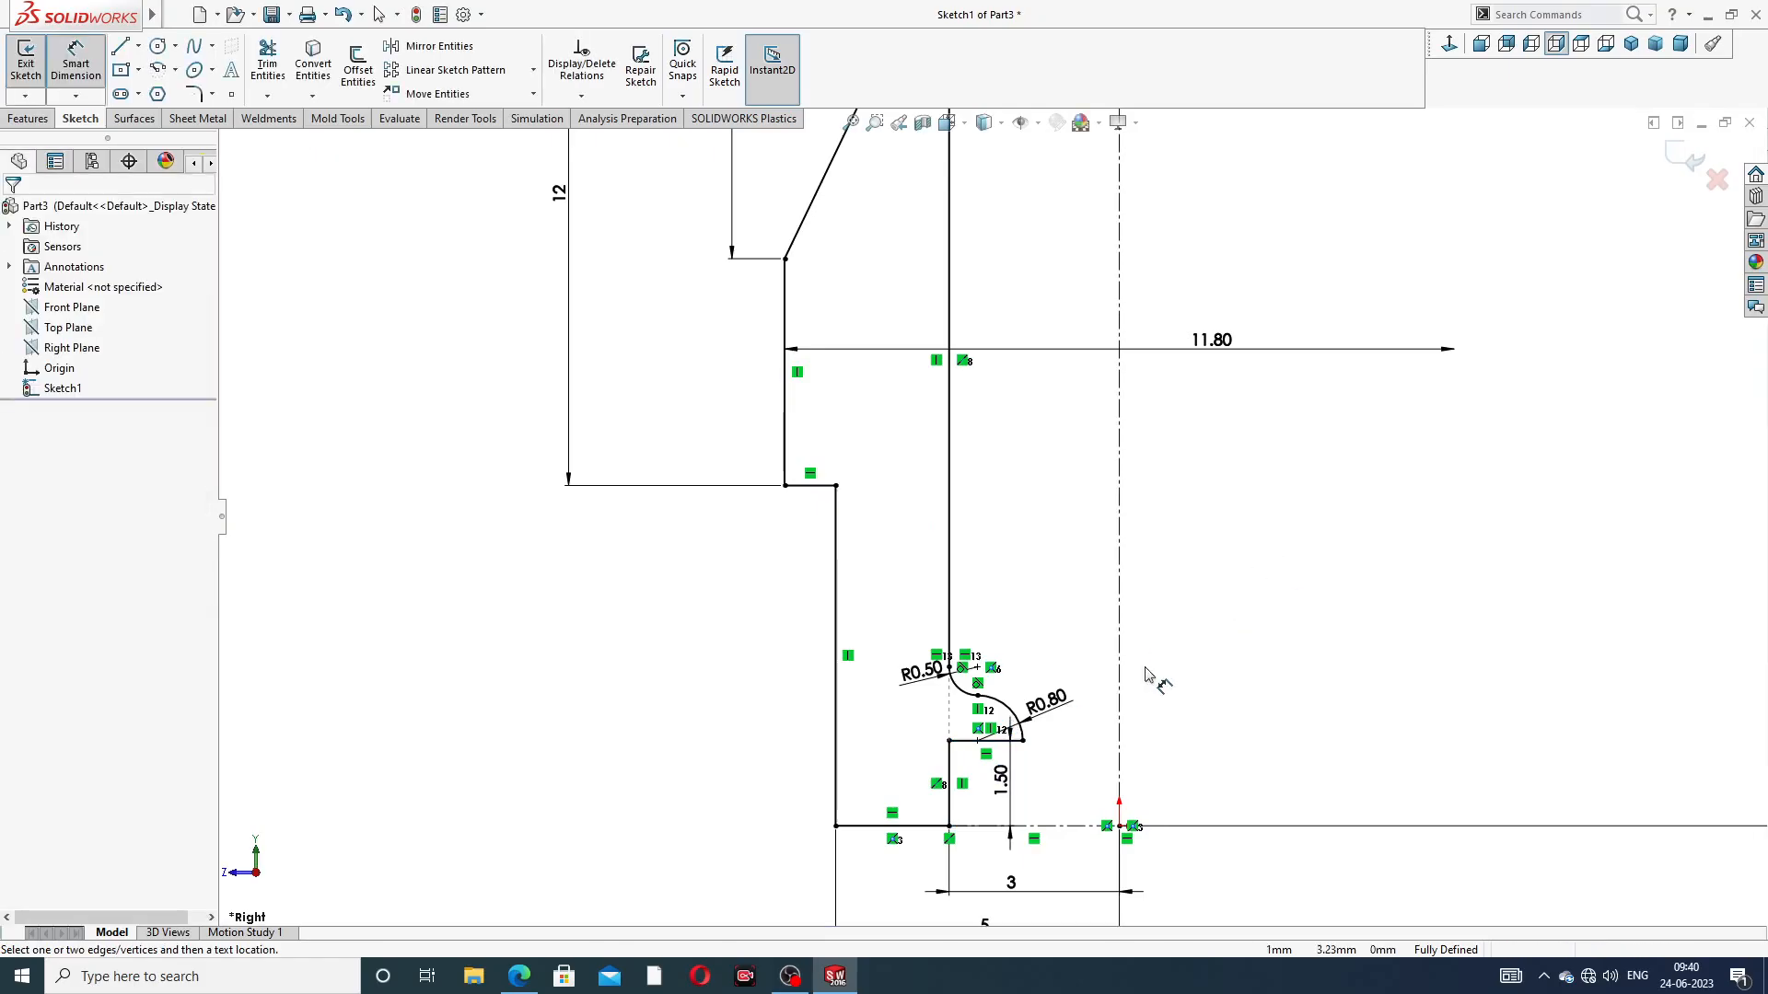
drag(1004, 778, 1068, 774)
click(1308, 608)
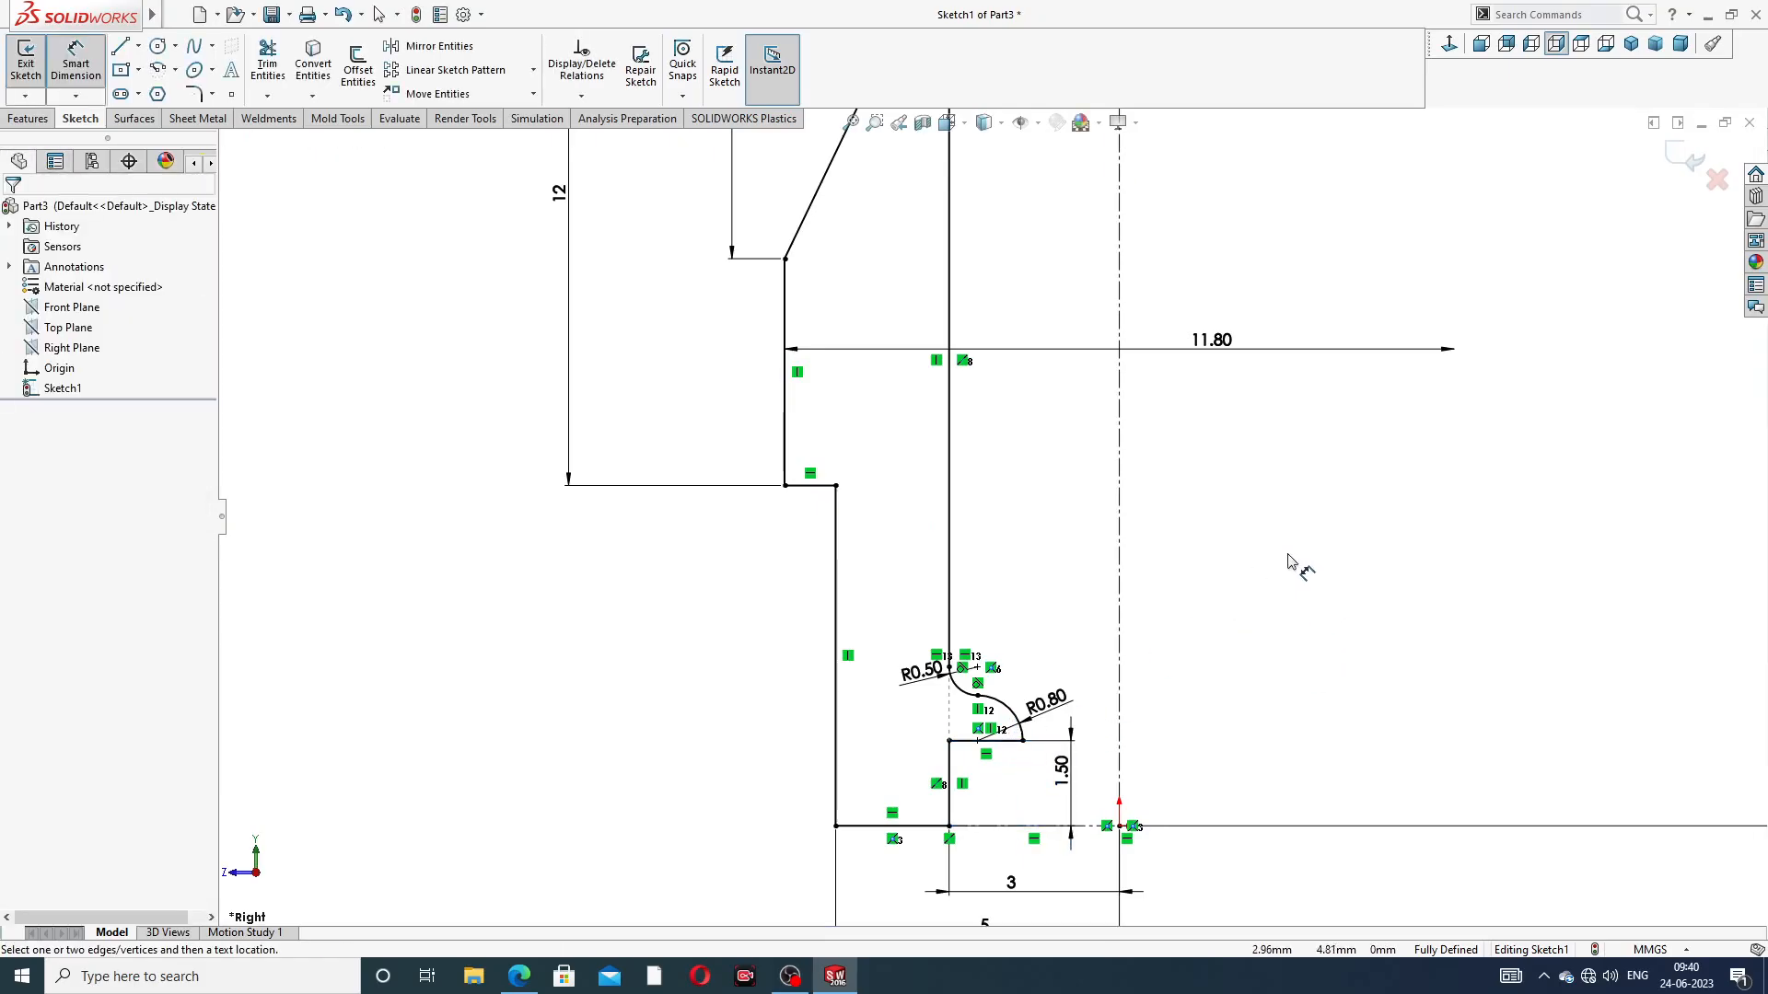
Reposition the 6 mm, 5.90 mm, R1.60 and 135° dimensions around the neck so they no longer overlap the profile
scroll(1289, 563, down, 4)
scroll(1245, 268, up, 1)
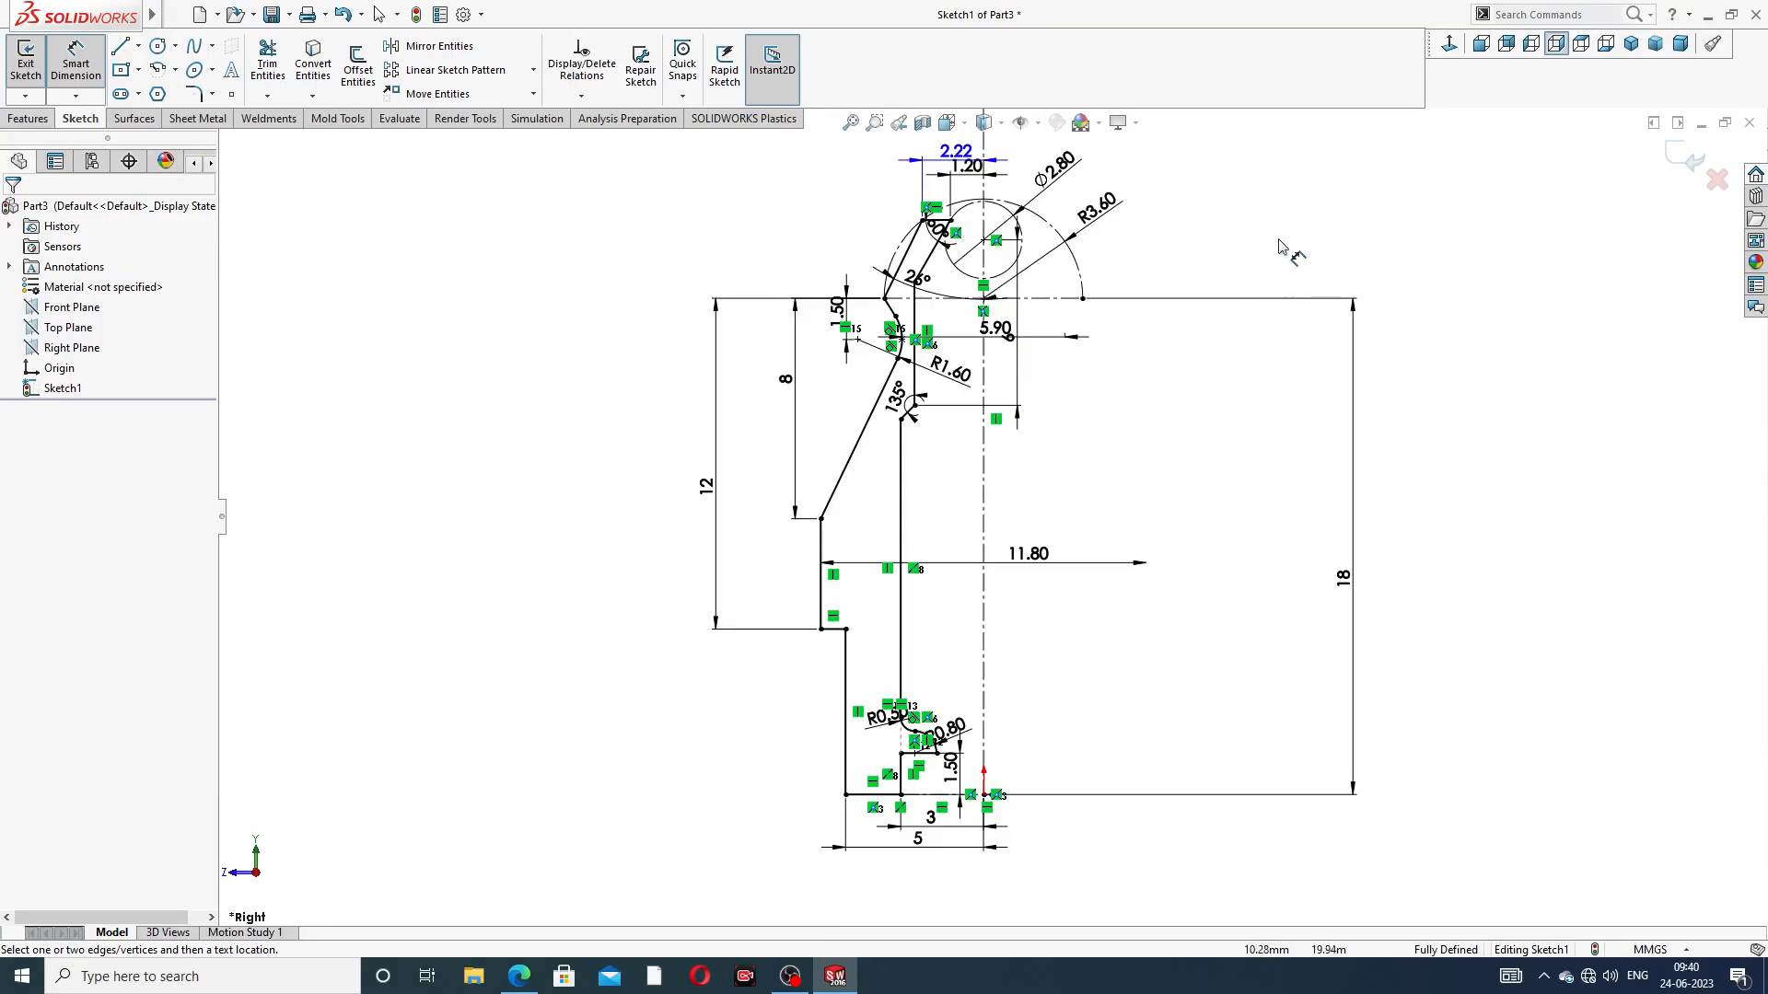
right_click(1300, 215)
click(1326, 274)
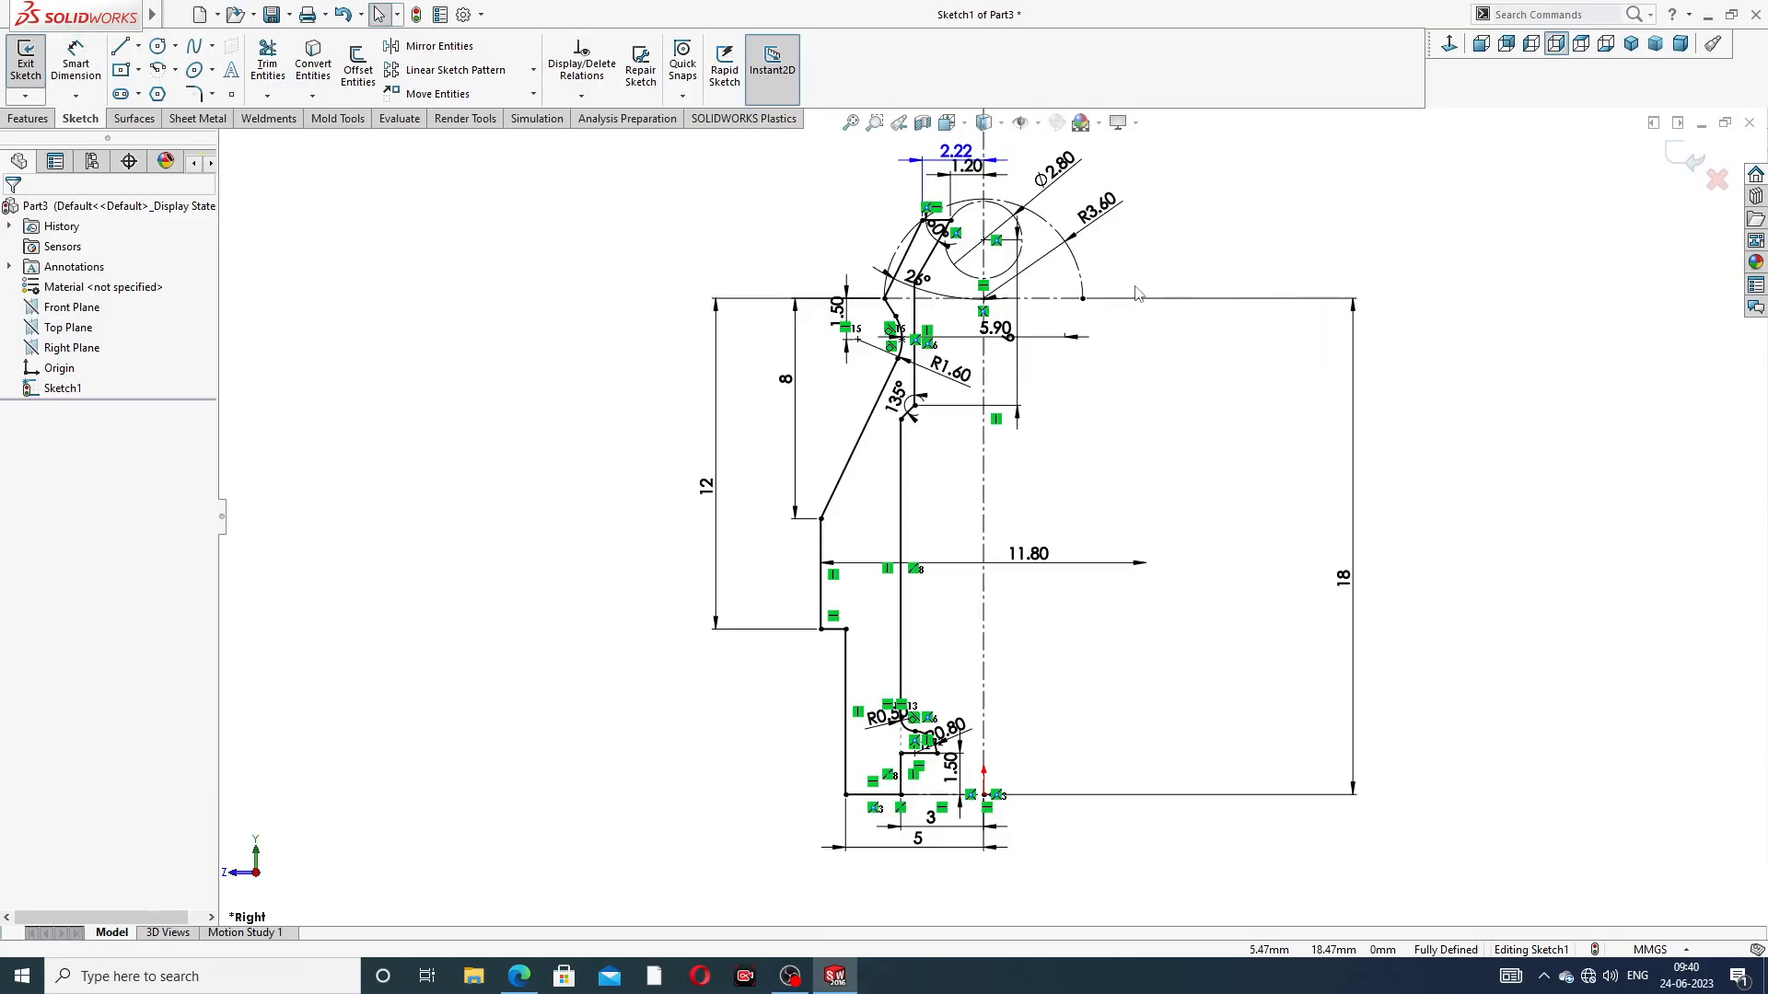
drag(1016, 348, 1122, 349)
click(1319, 298)
mouse_move(996, 332)
mouse_down()
mouse_move(1006, 360)
mouse_move(1019, 344)
mouse_move(976, 395)
mouse_move(1087, 450)
mouse_up()
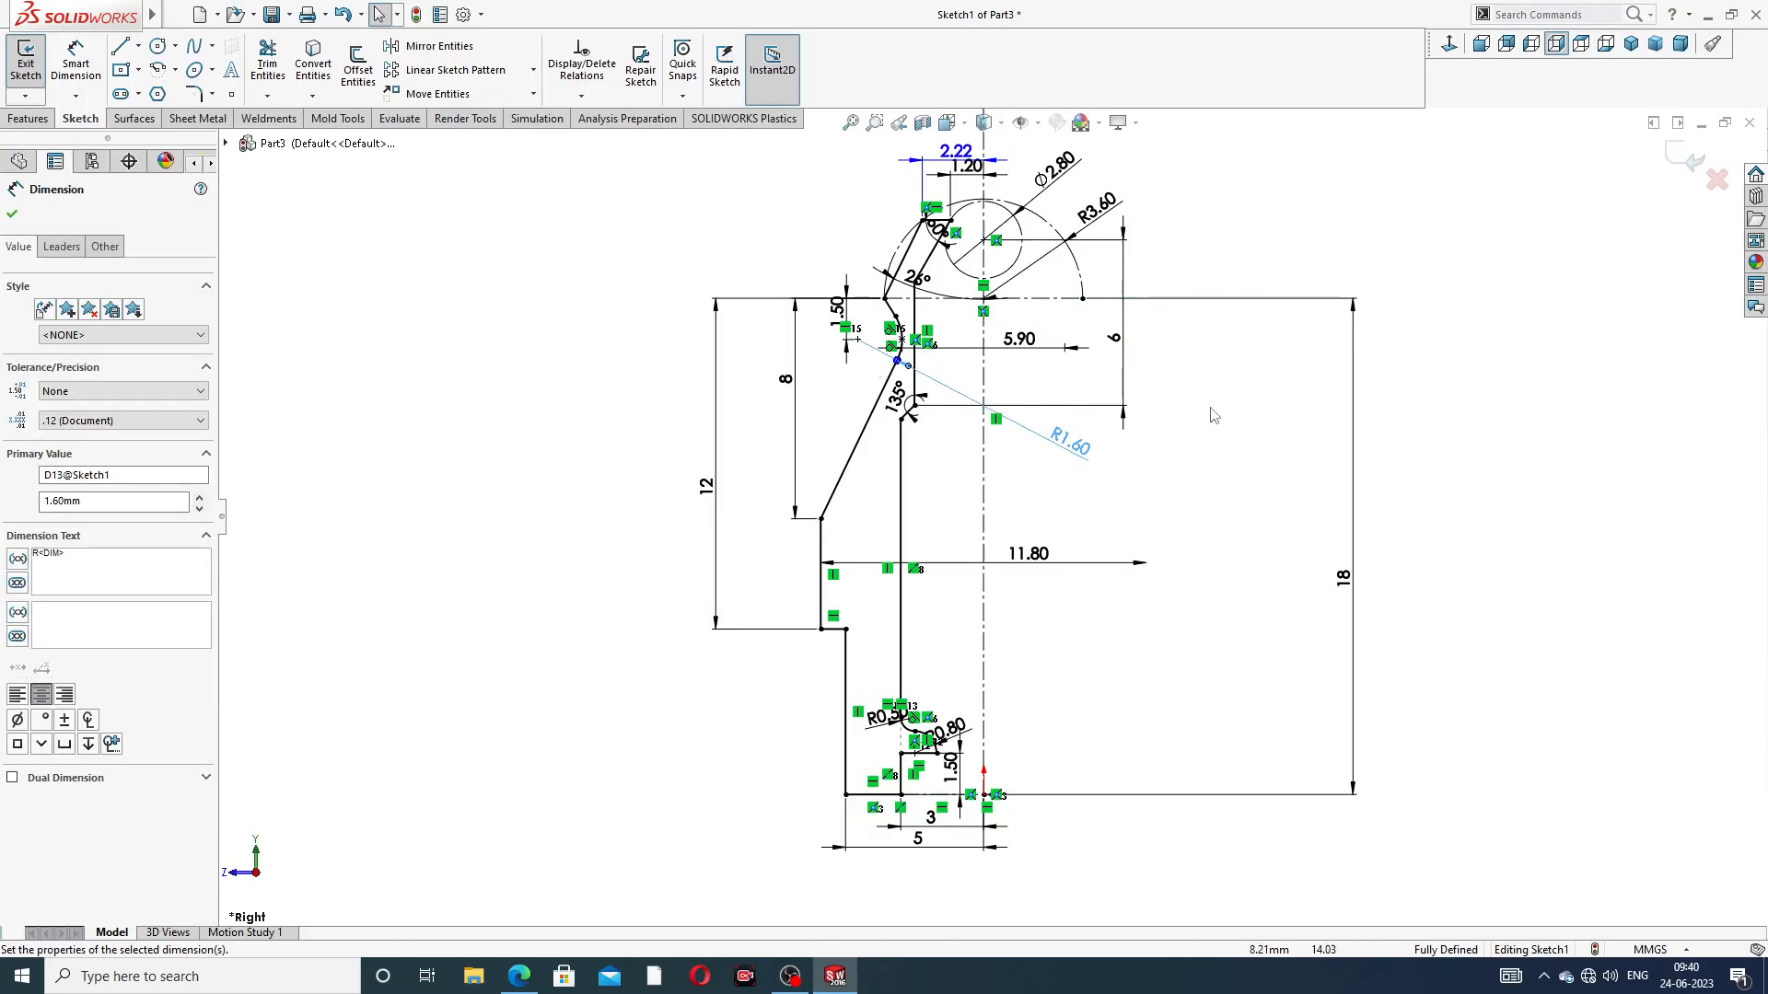
click(1211, 417)
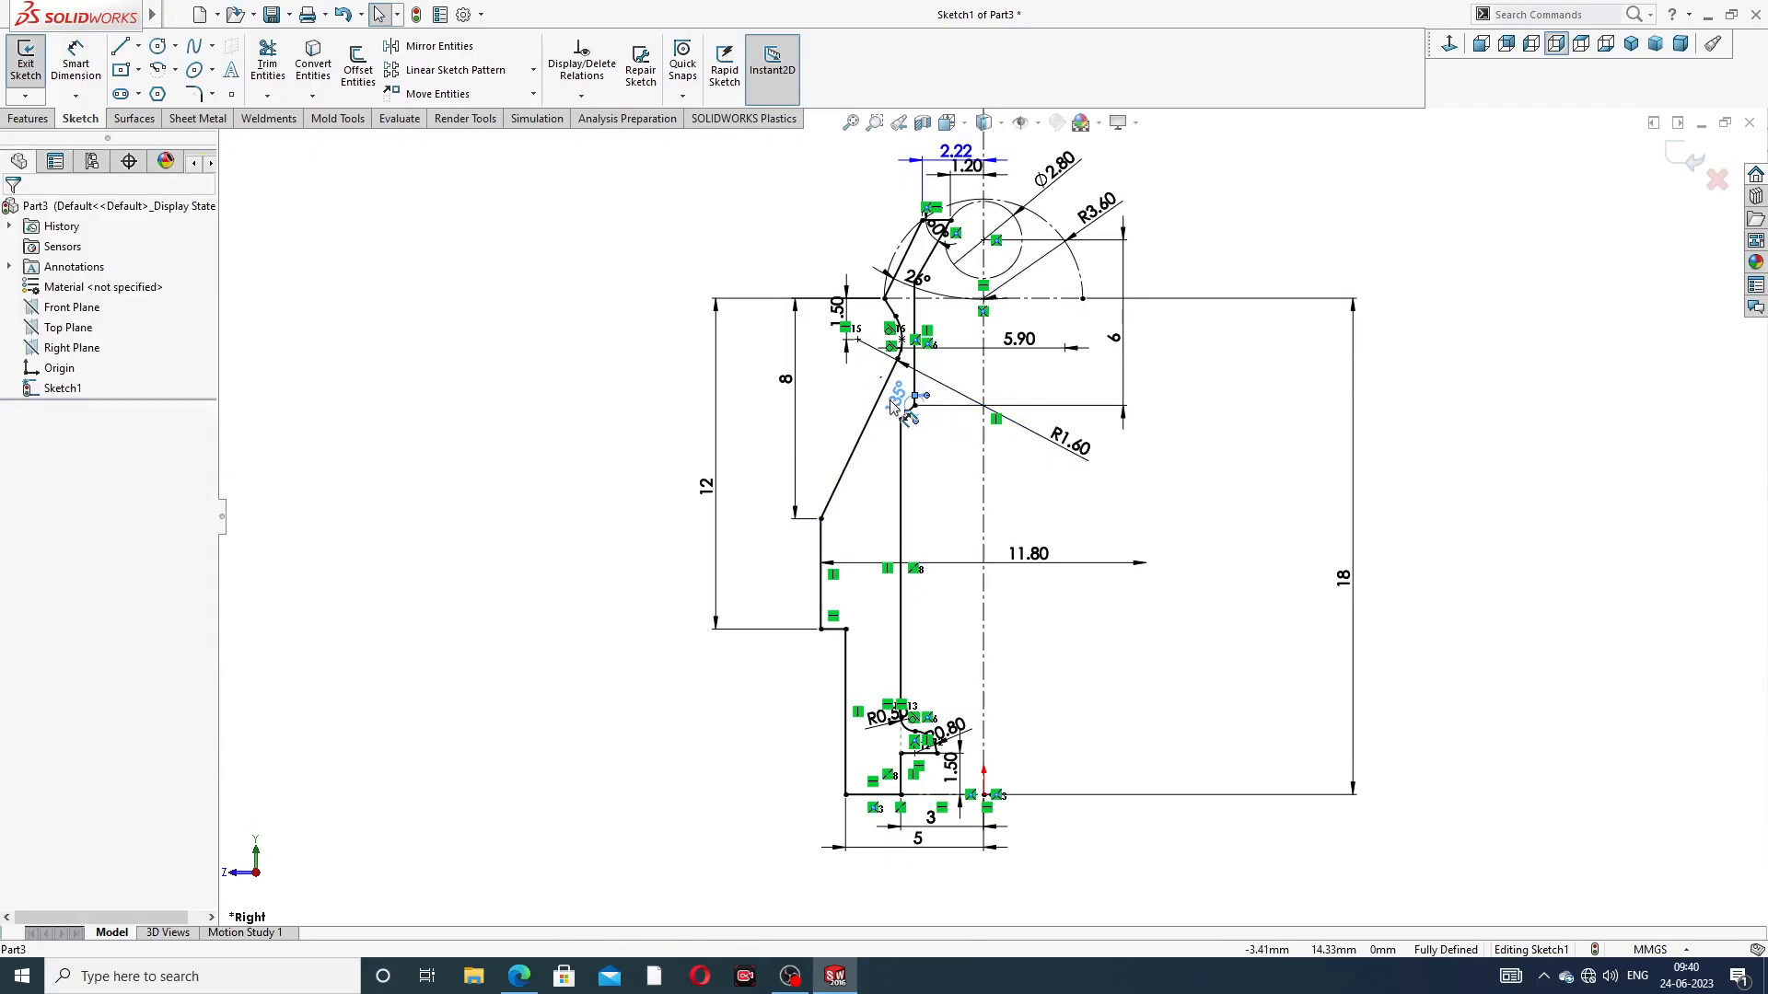
drag(890, 399, 889, 410)
click(1223, 394)
Move the 12 mm, 8 mm and upper 1.50 mm vertical dimensions farther outward from the profile
drag(707, 486, 683, 432)
drag(786, 379, 755, 385)
drag(843, 340, 814, 341)
click(1165, 244)
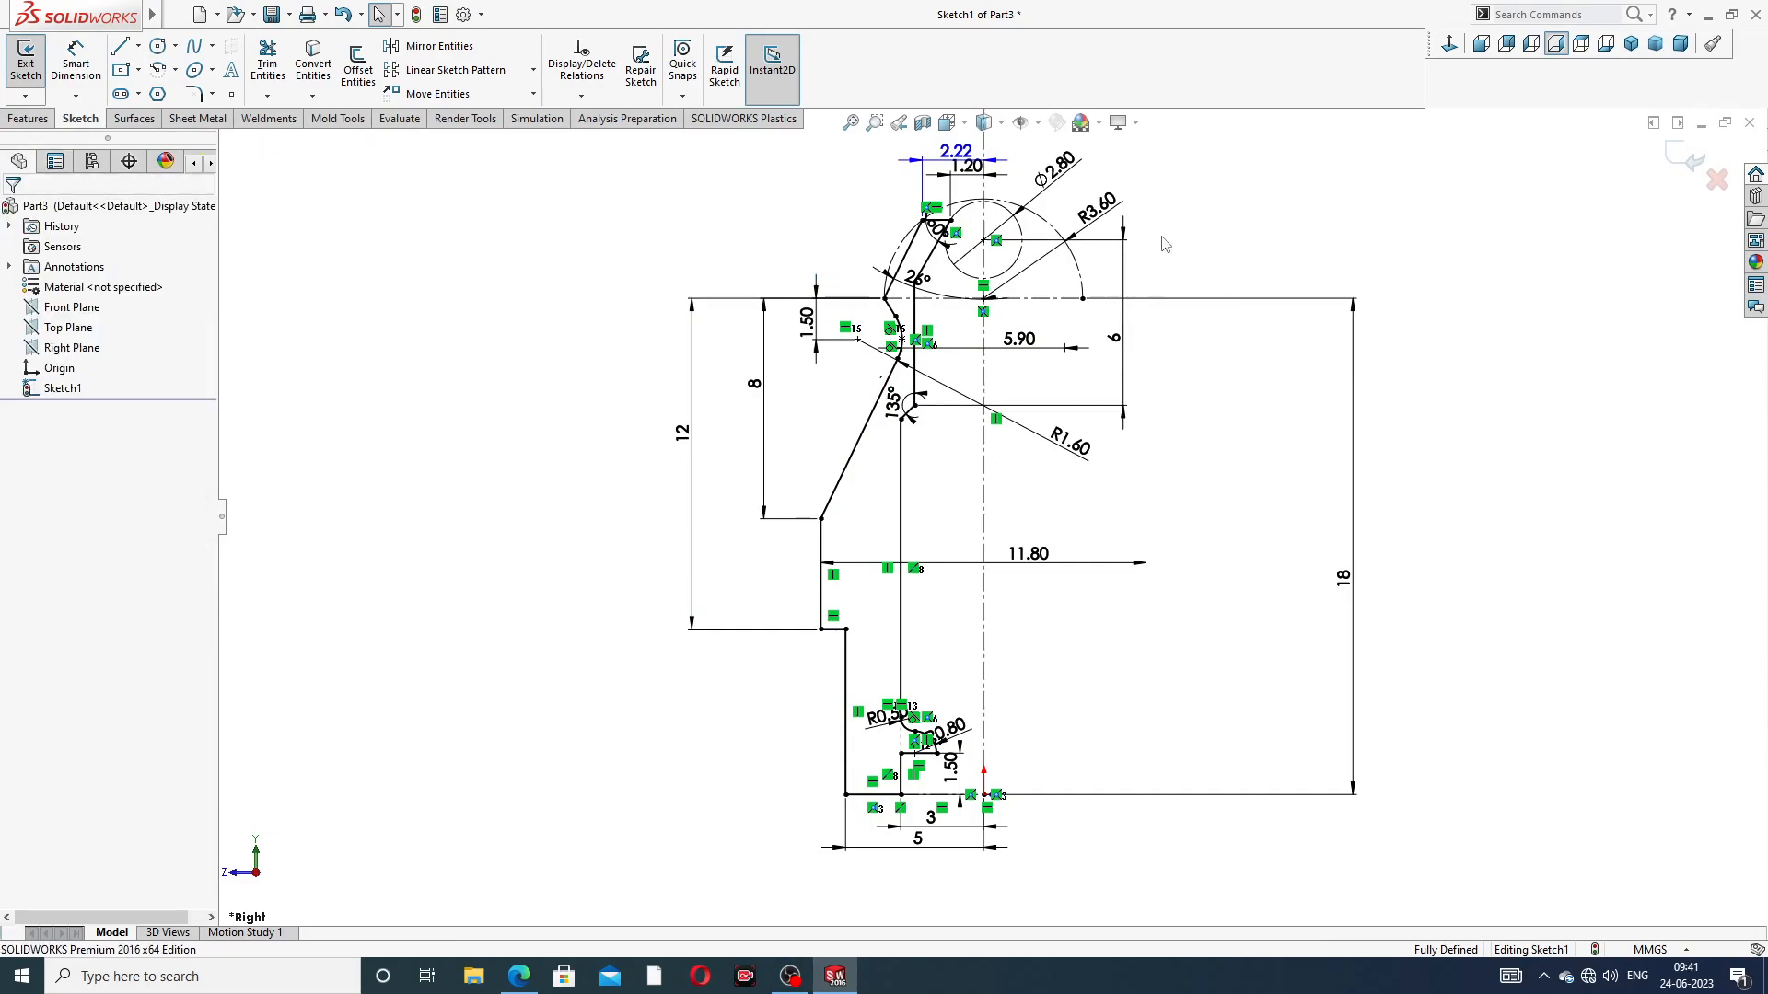
Move the R3.60 and Ø2.80 dimensions outward, the 18 mm height closer to the profile, and the 3 mm and 5 mm dimensions farther below the base
drag(1096, 208, 1125, 179)
click(1054, 177)
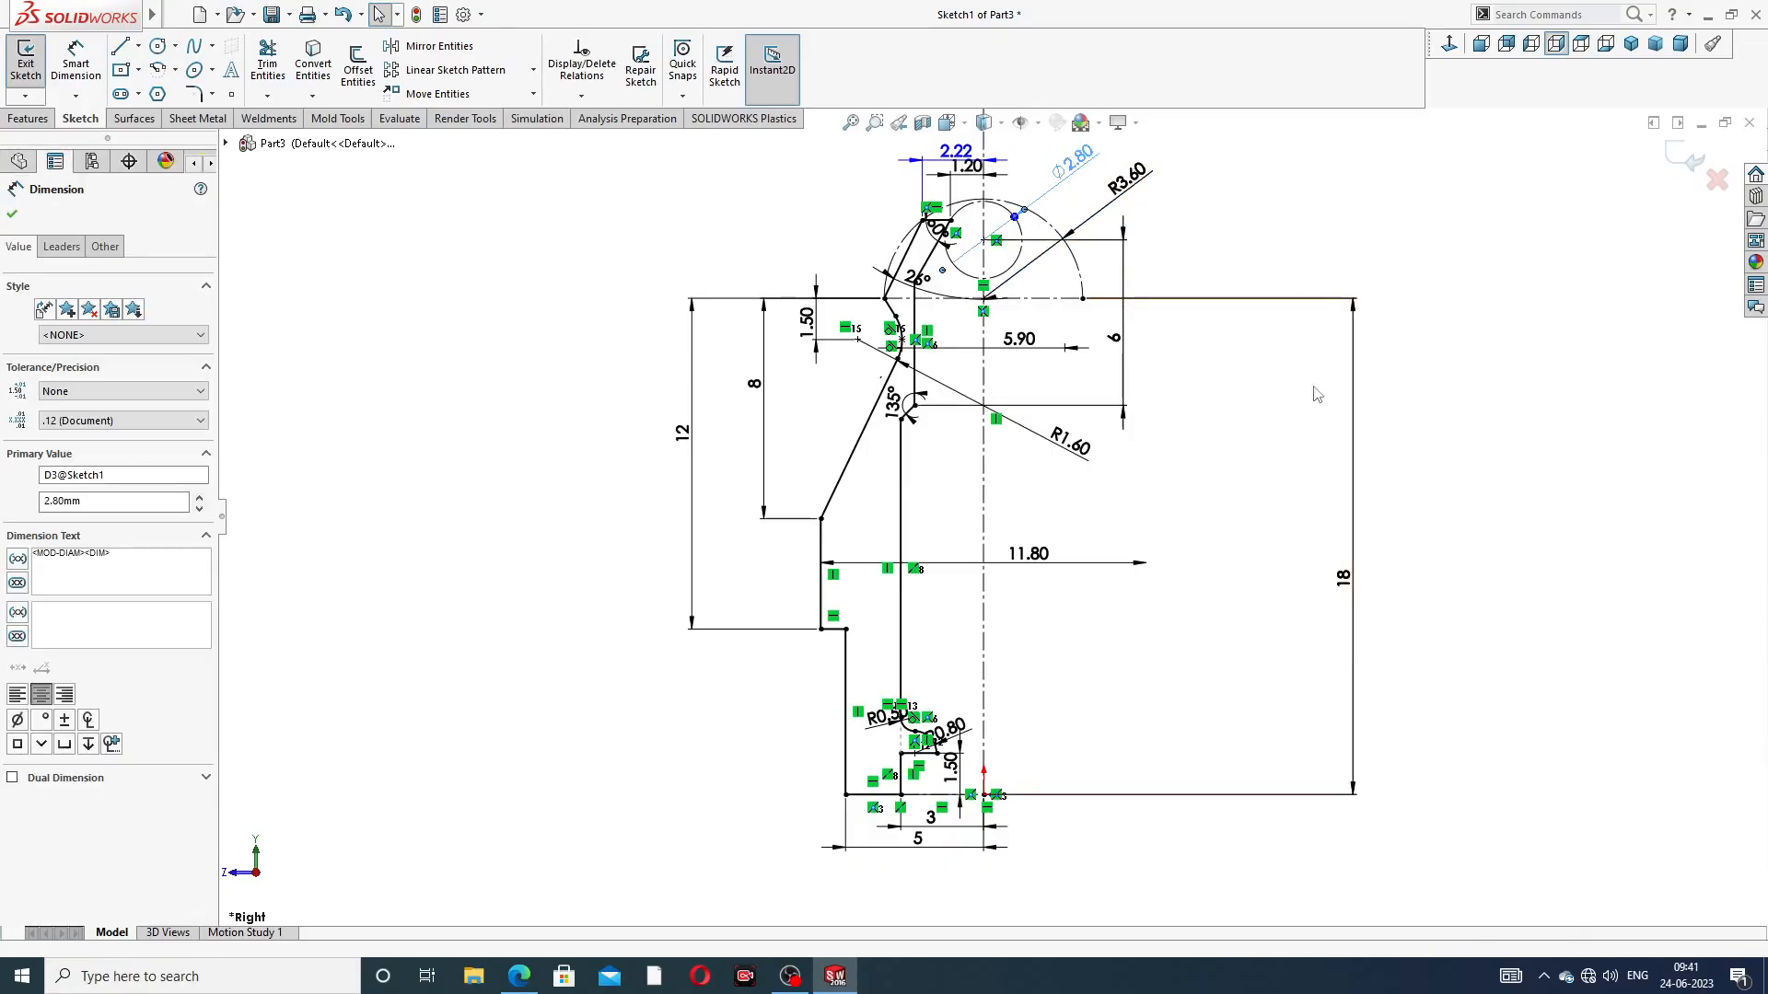
drag(1350, 592, 1220, 545)
click(1372, 523)
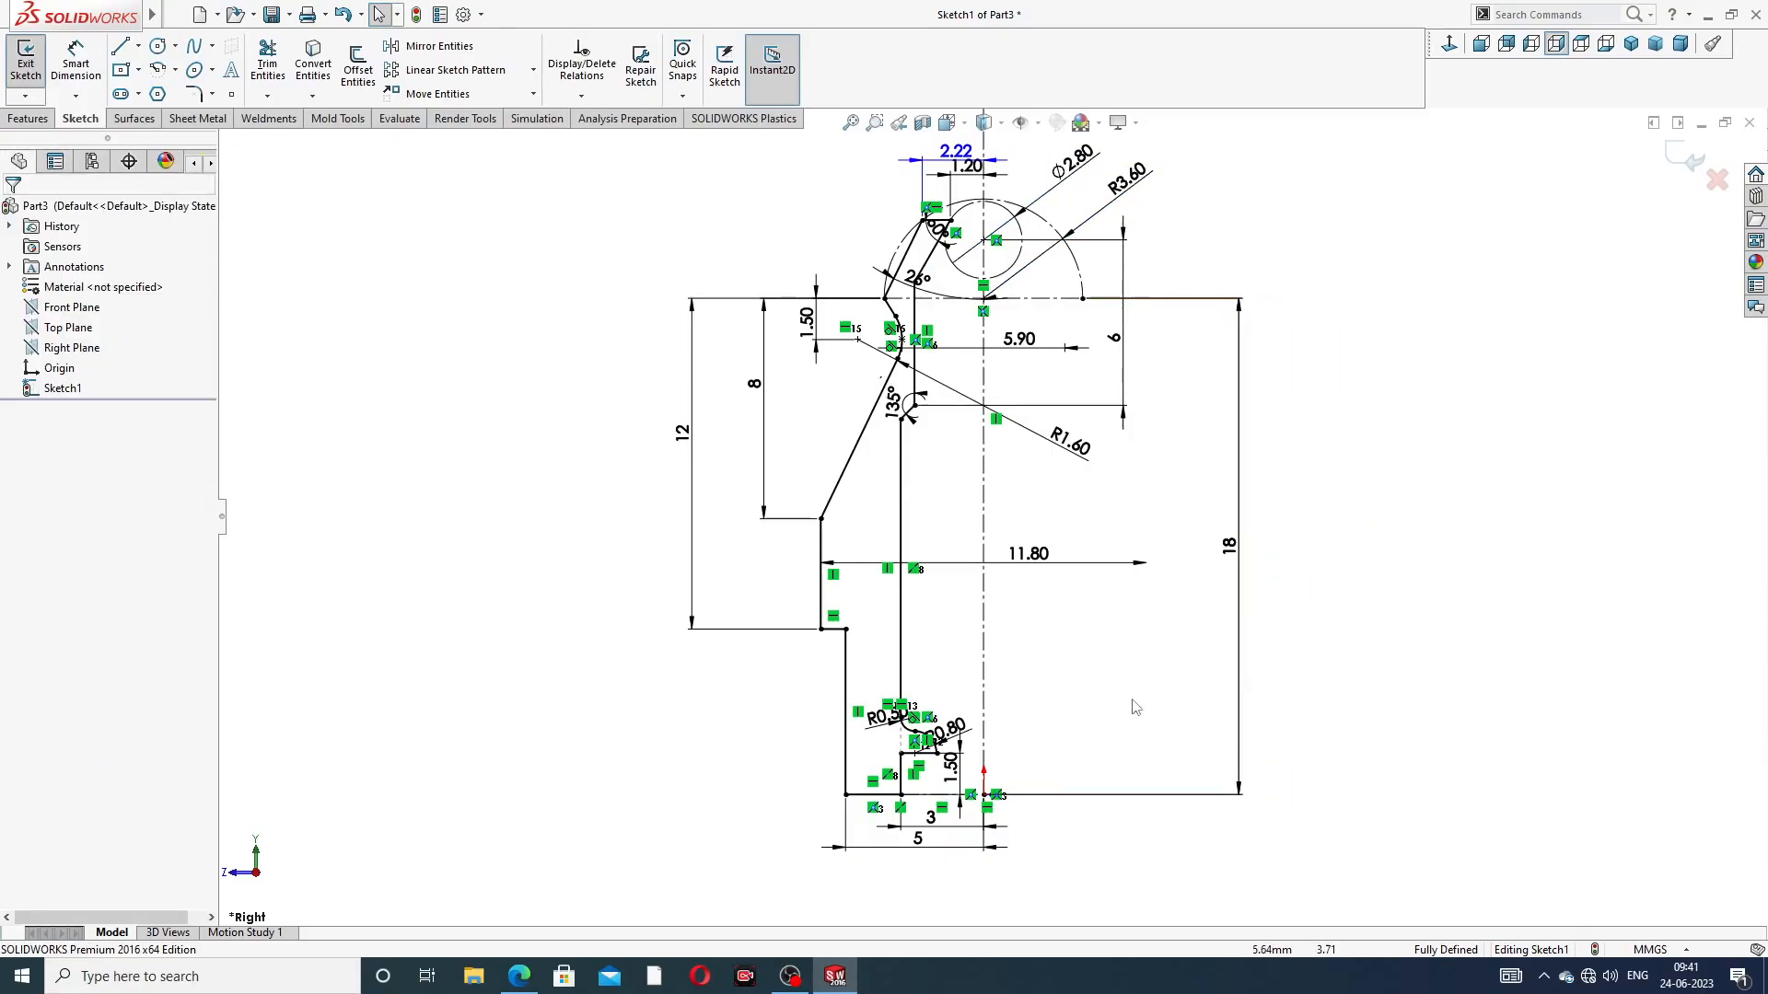
mouse_move(918, 844)
mouse_down()
mouse_move(920, 887)
mouse_move(932, 835)
mouse_up()
click(1074, 838)
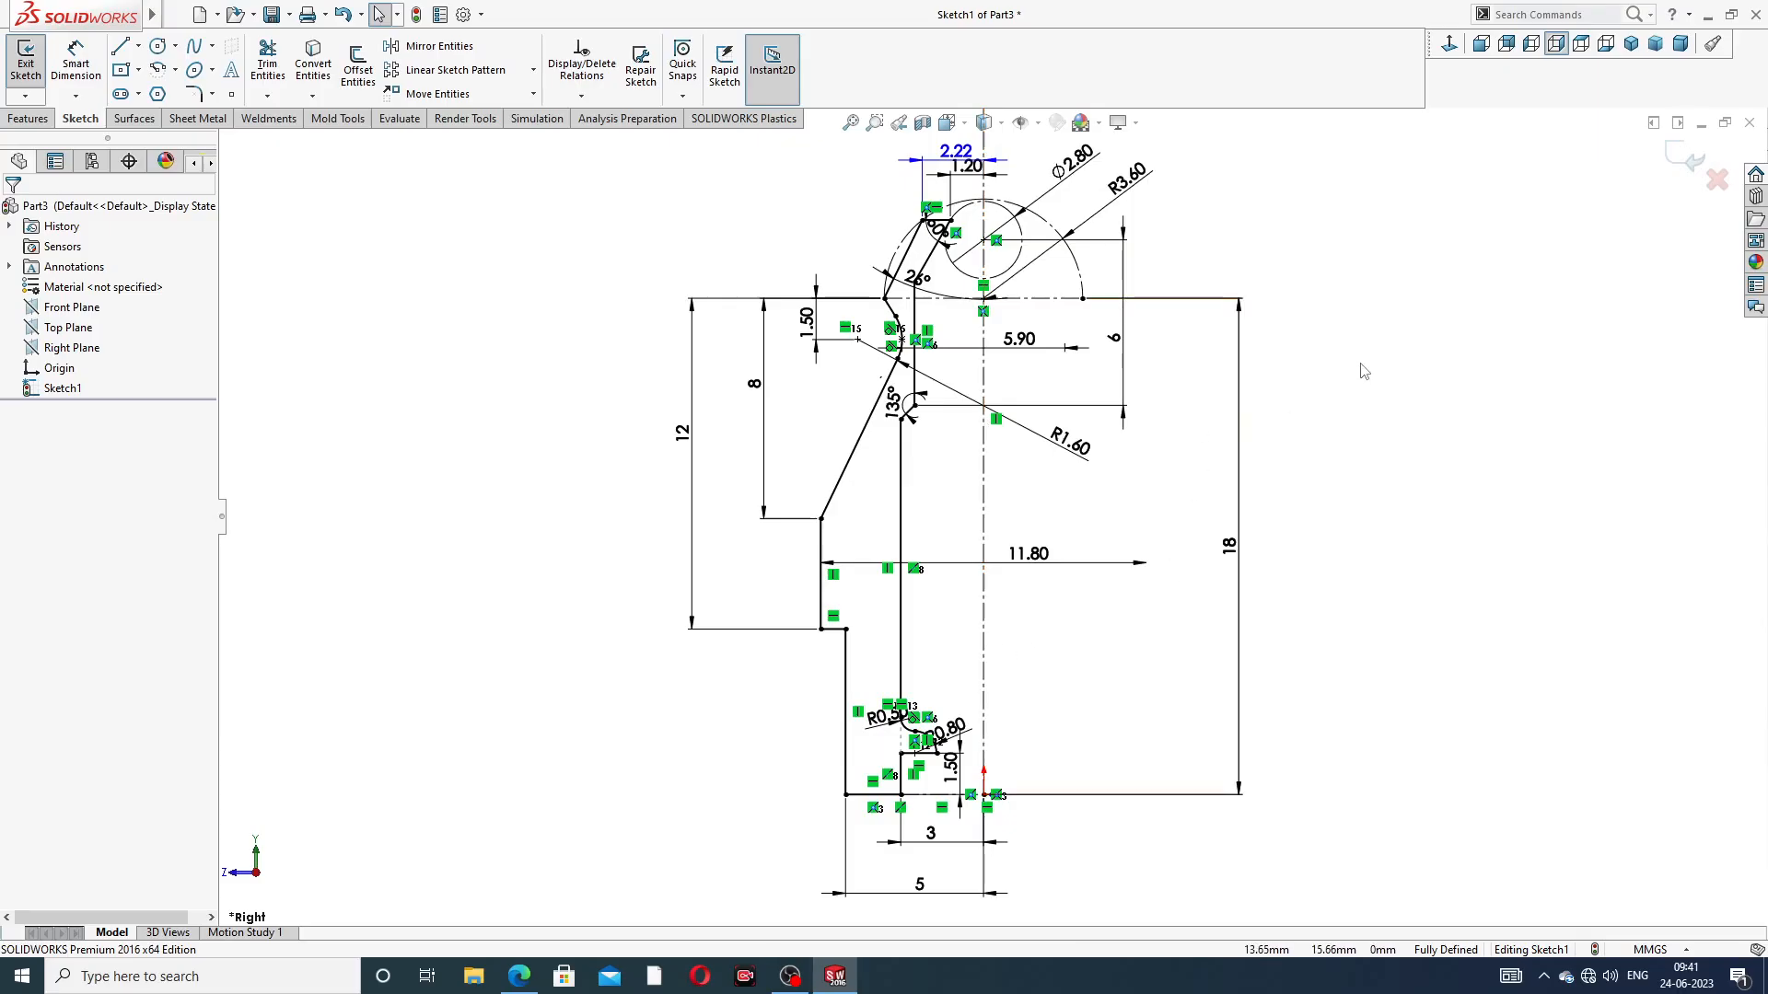
Check the profile against the PDF drawing and revolve it 360° about its vertical centerline
click(519, 976)
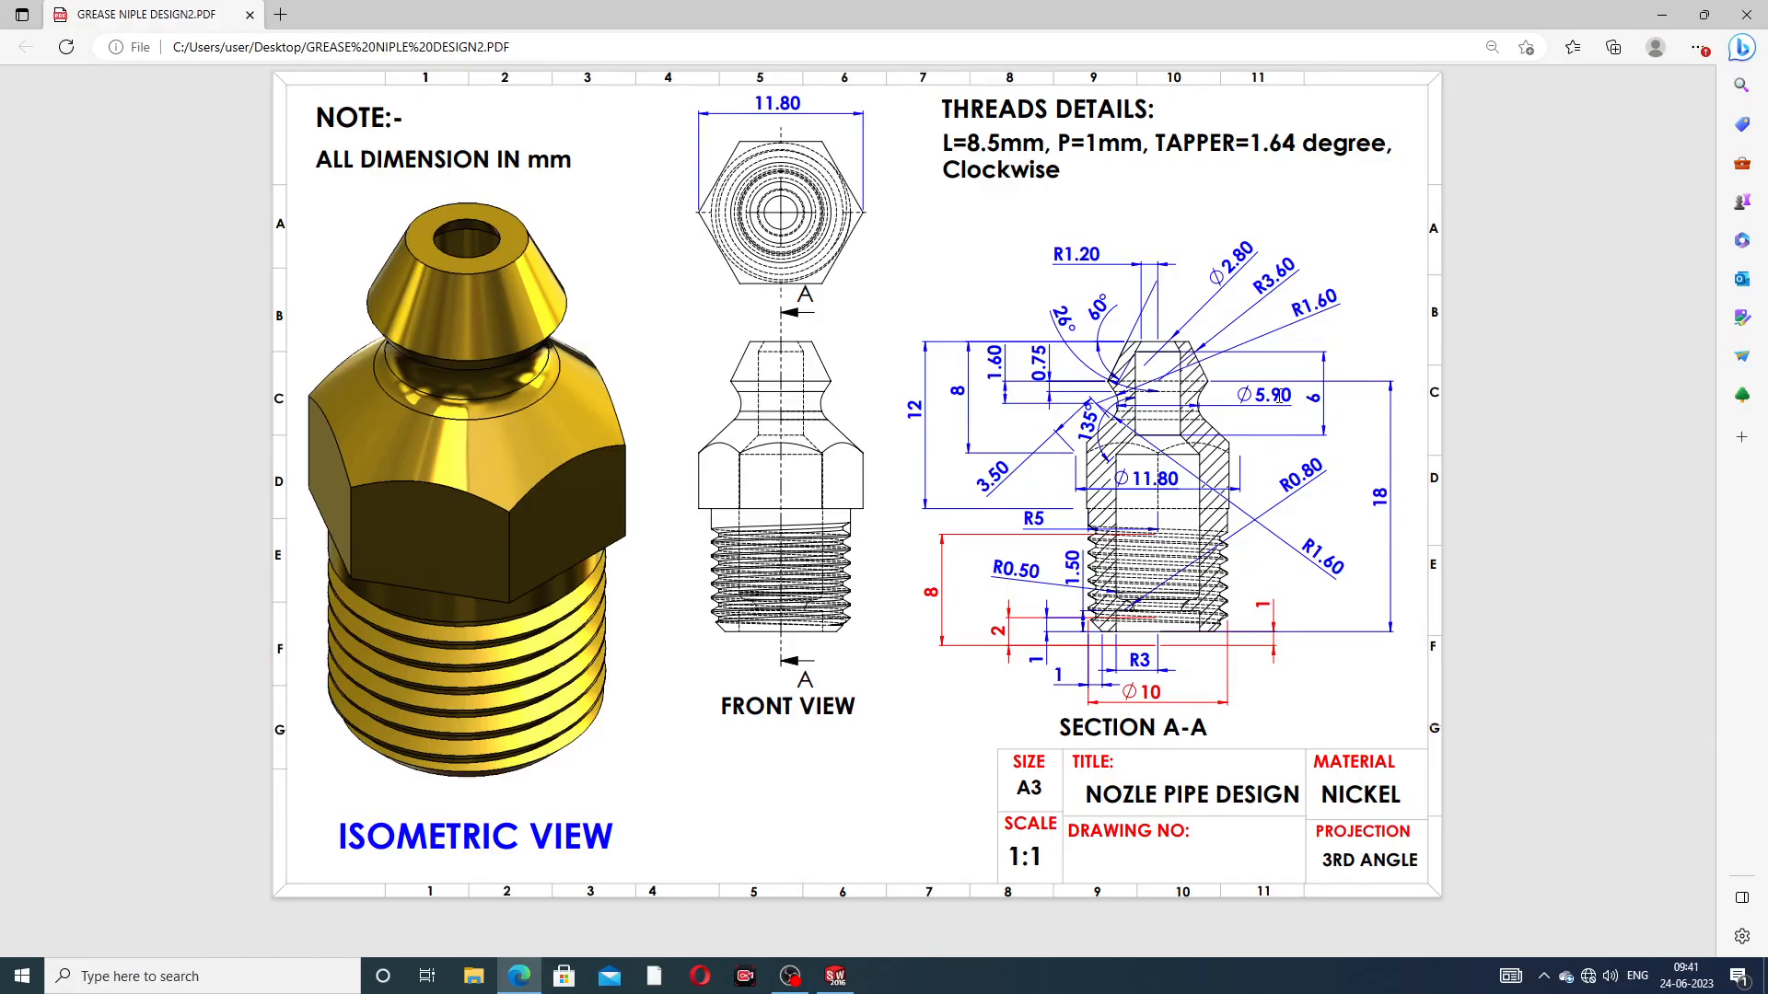
click(523, 977)
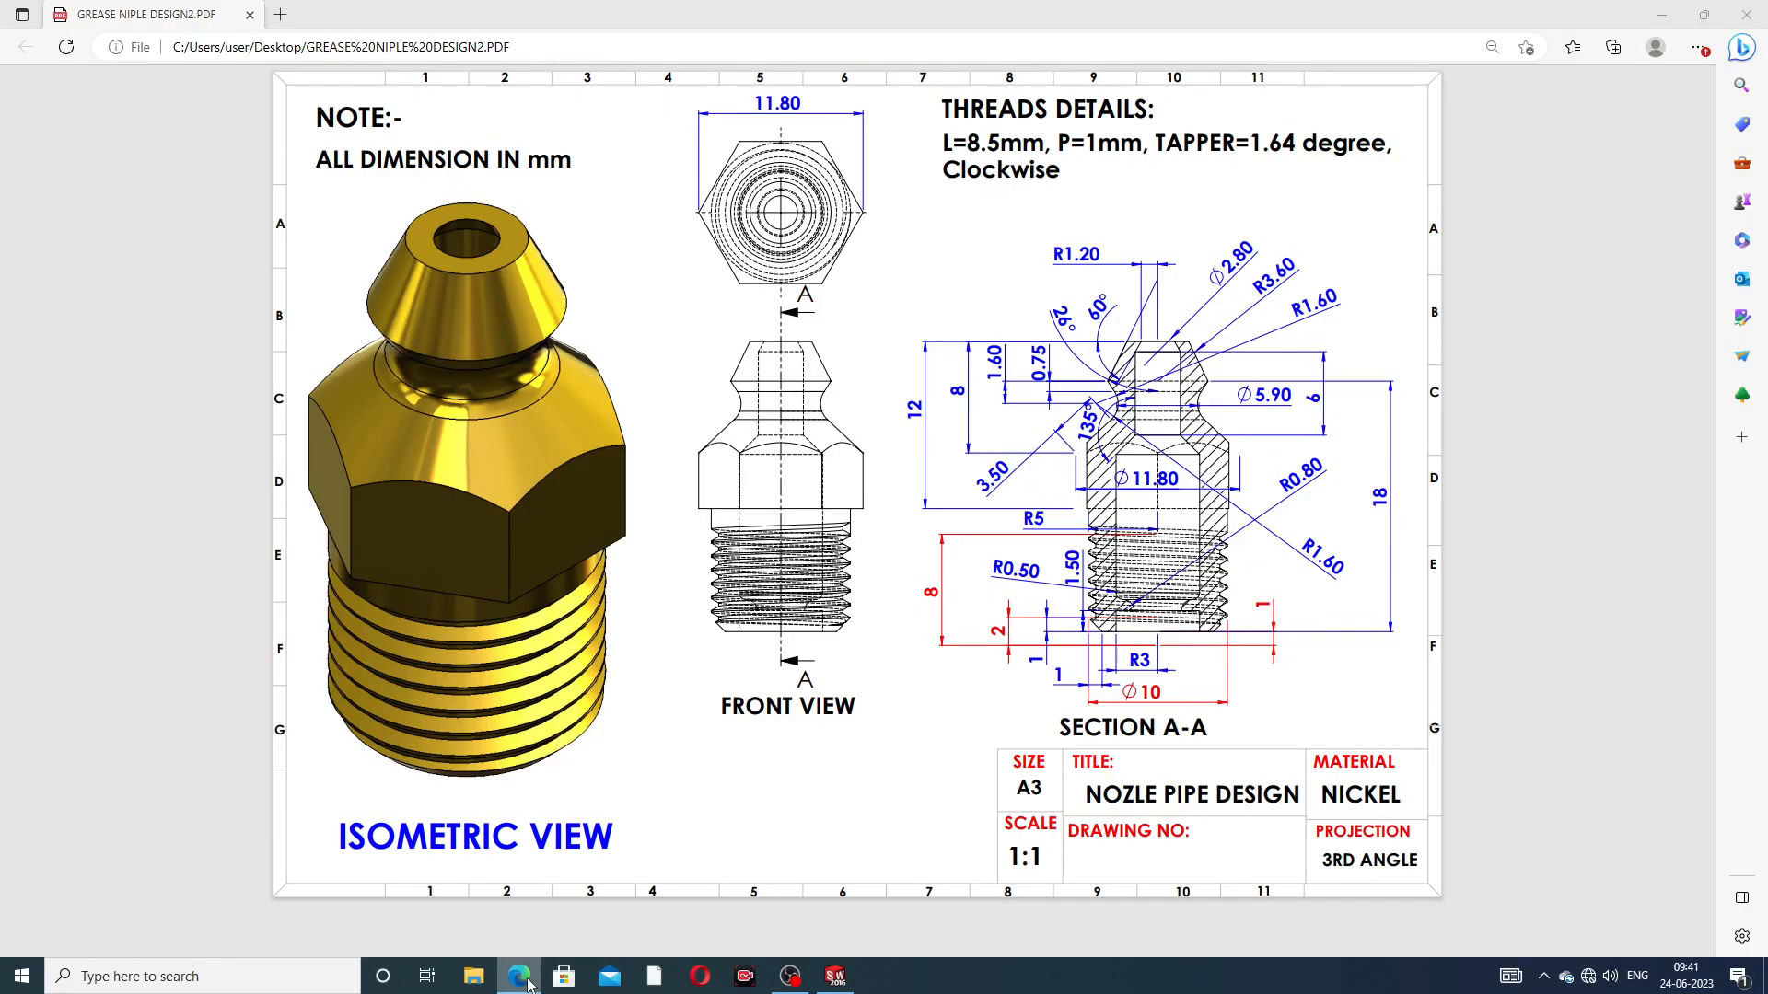
scroll(552, 299, up, 1)
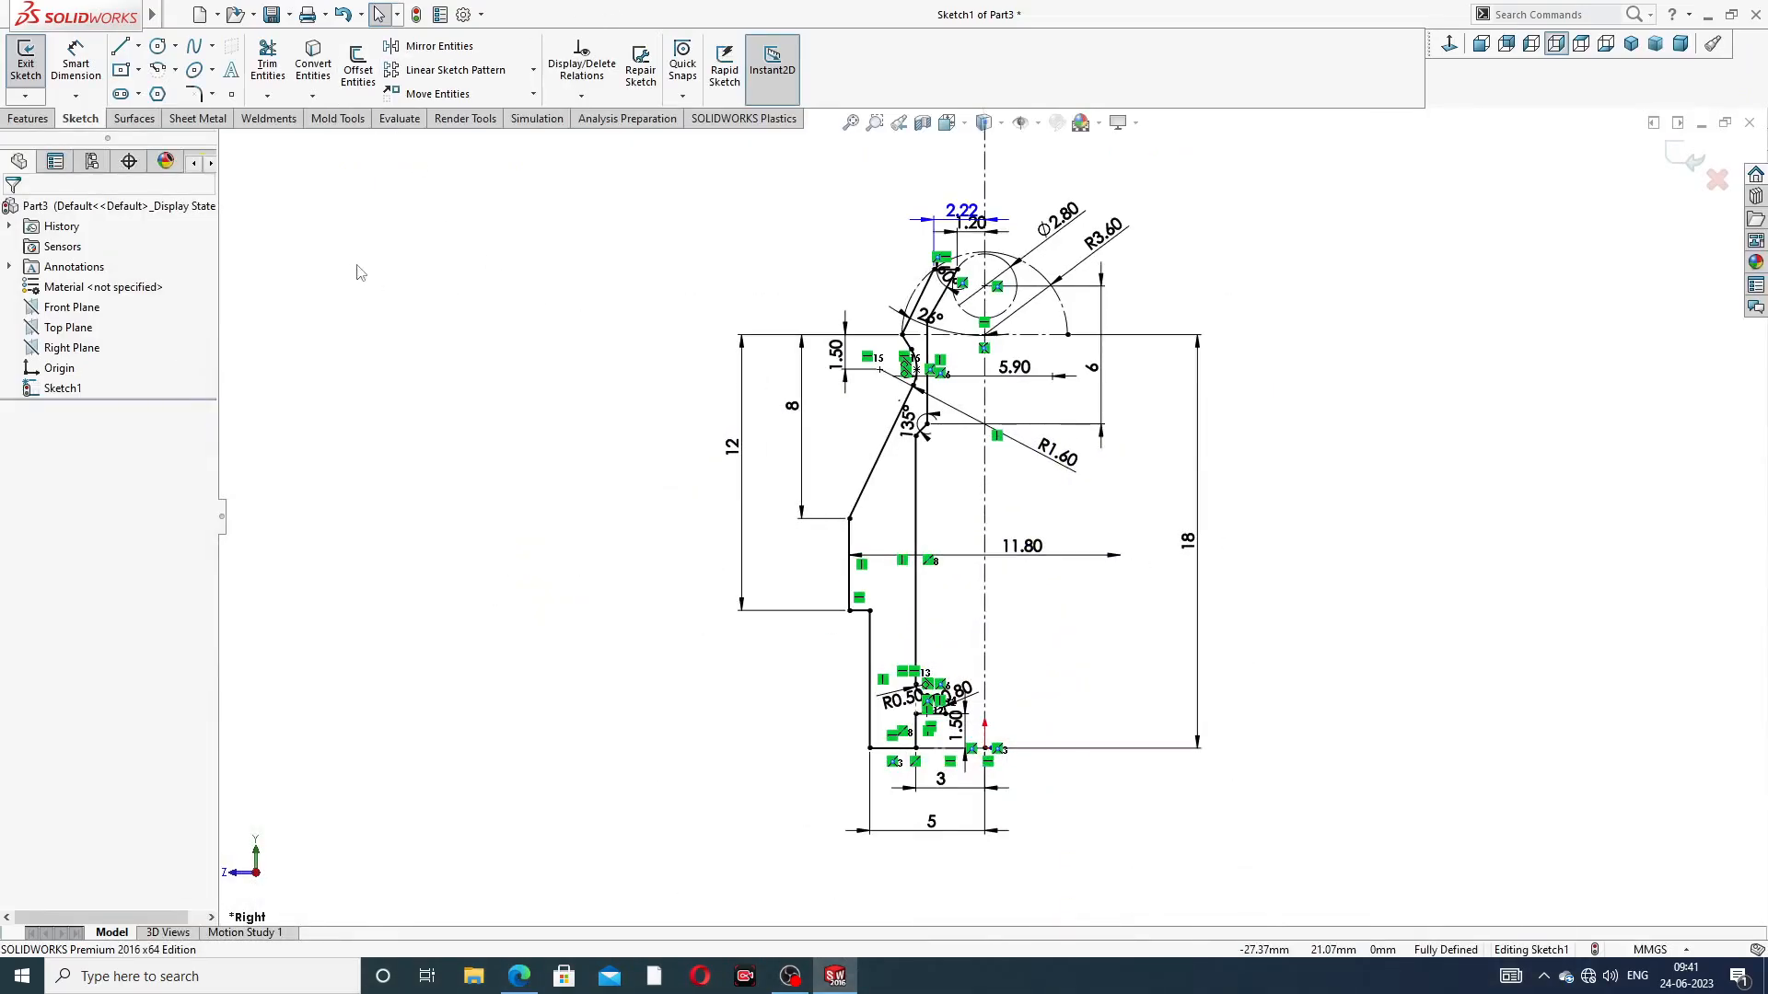
click(28, 119)
click(89, 66)
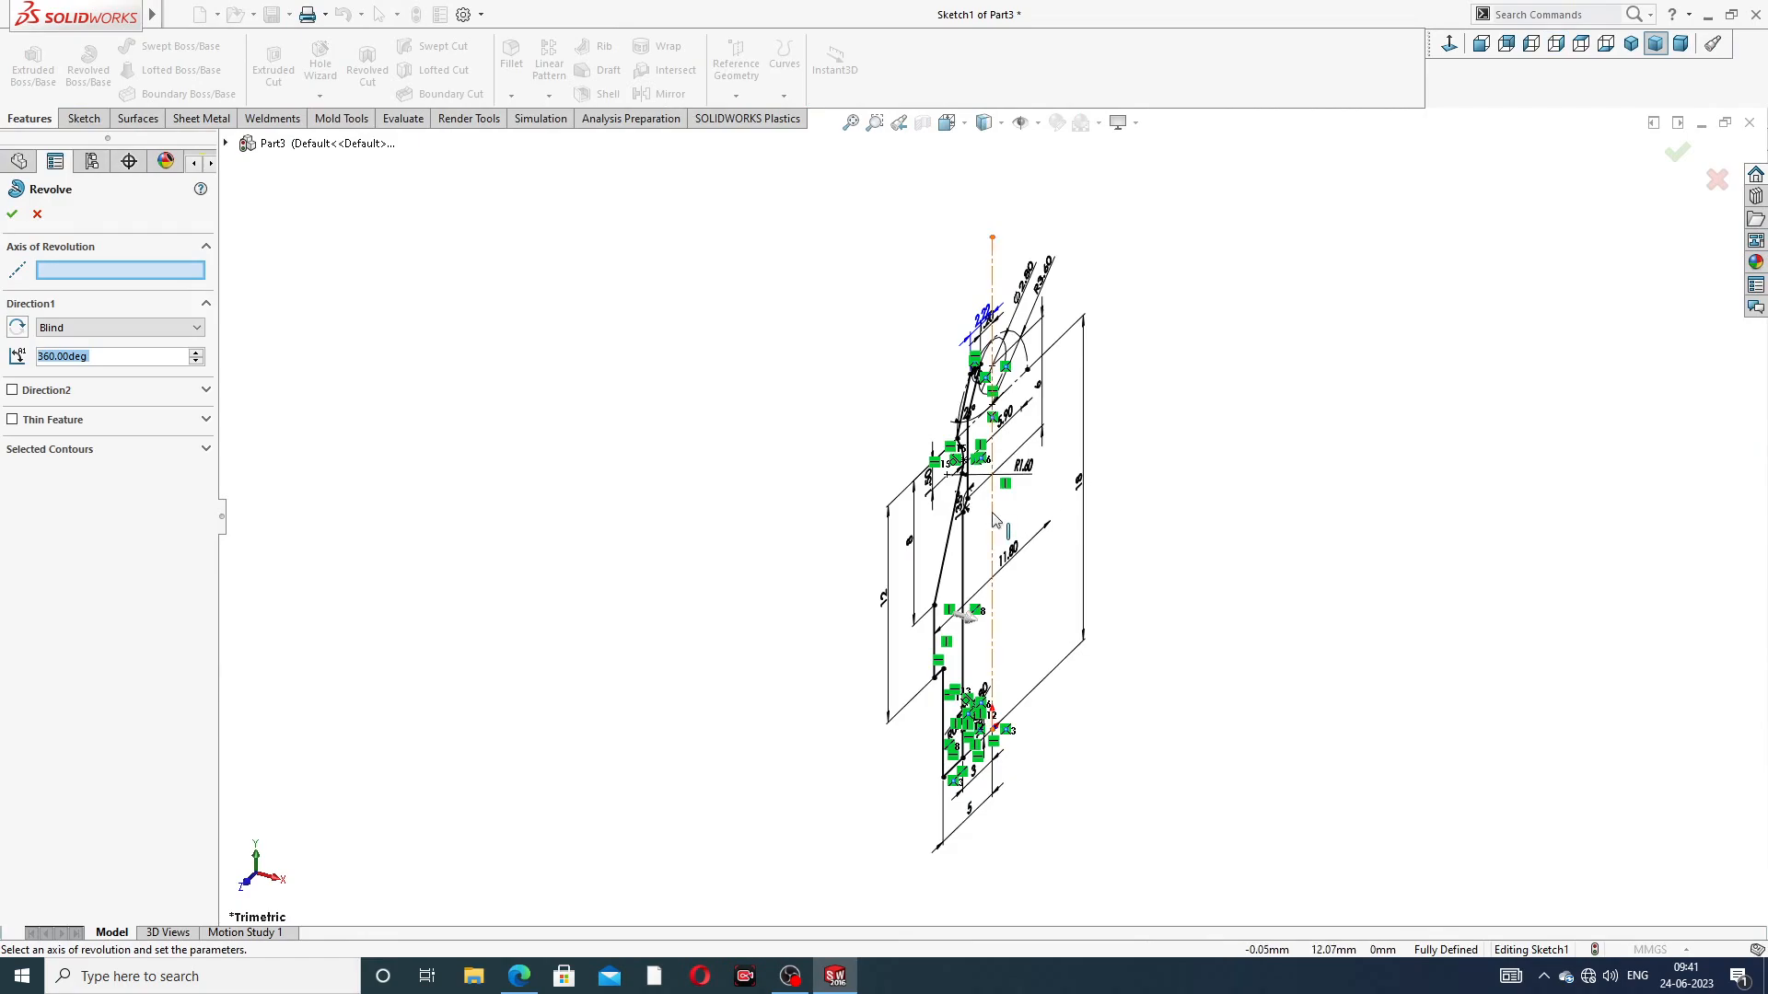
click(993, 518)
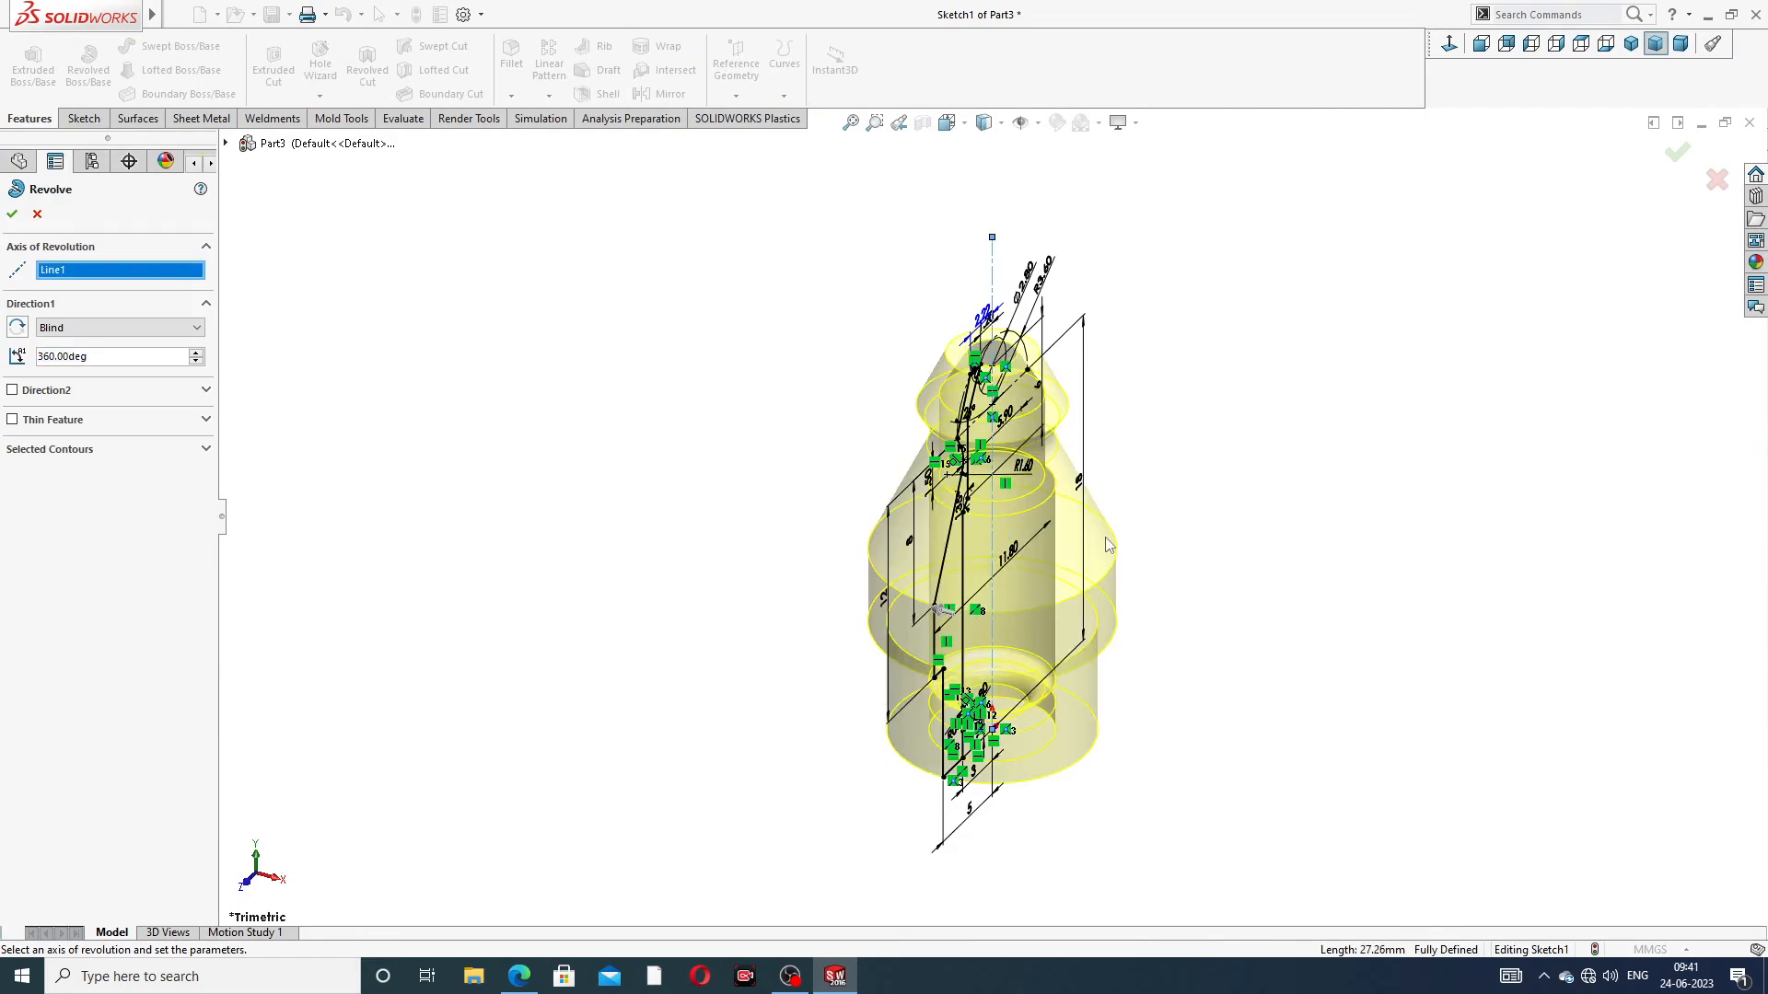
click(1677, 153)
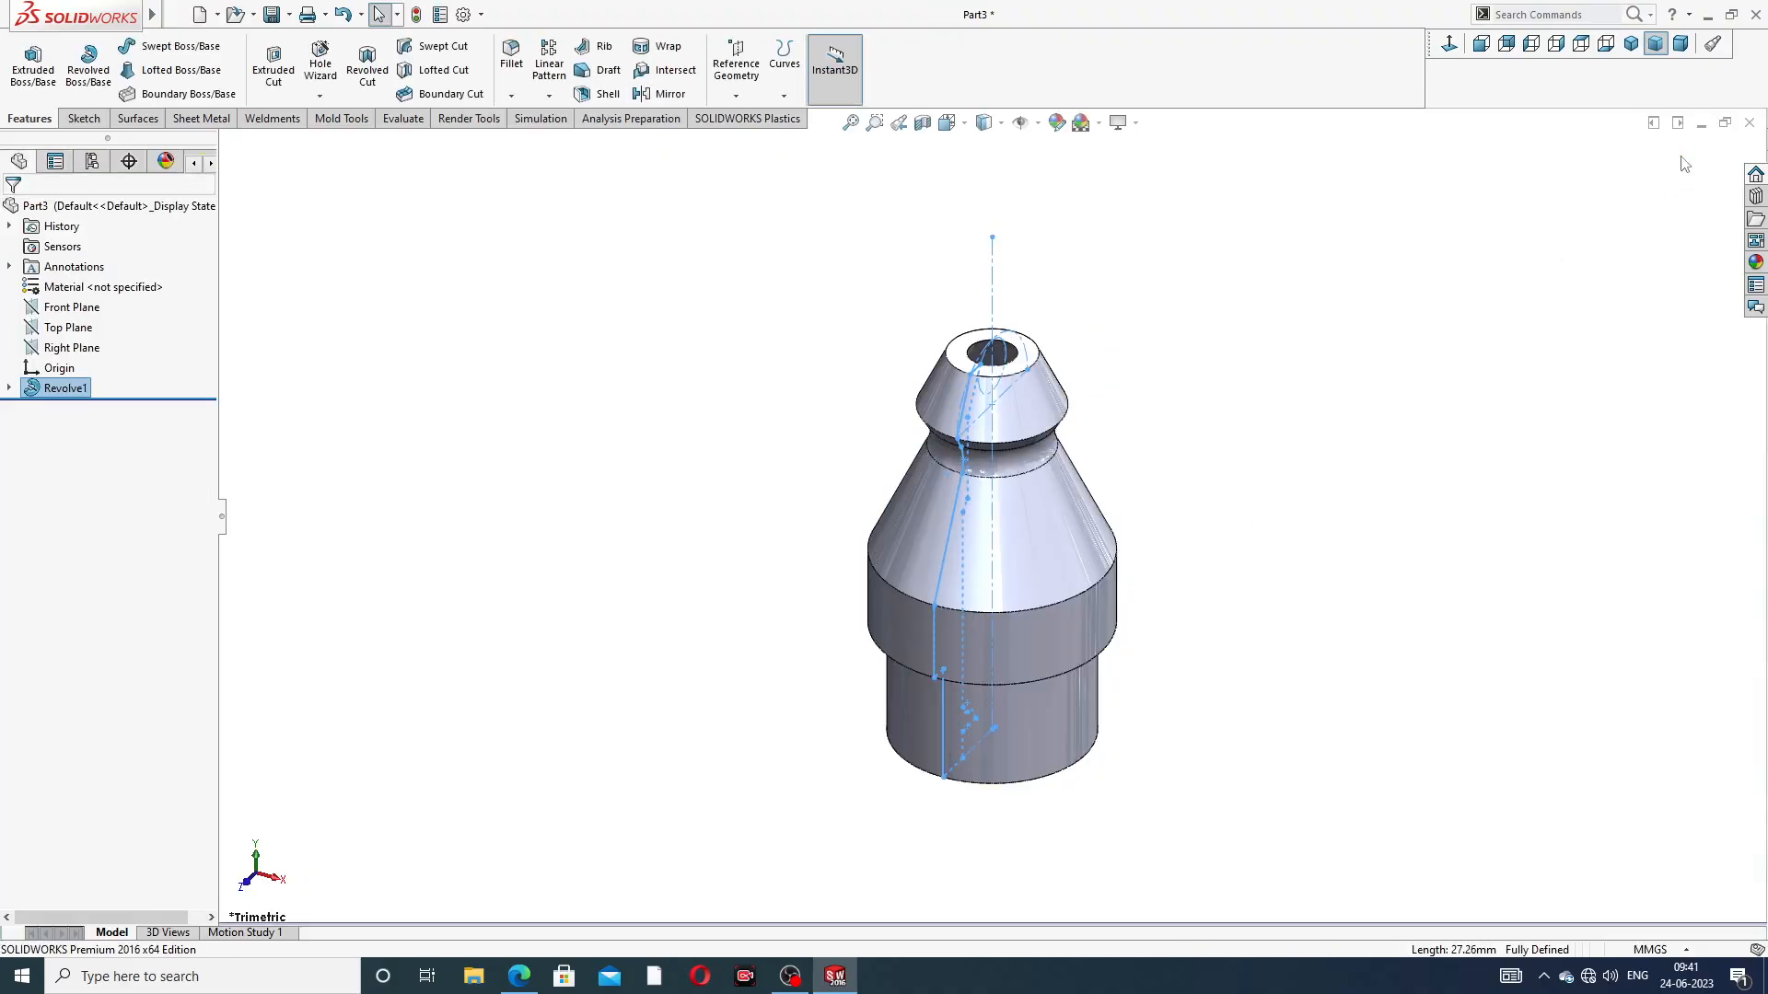
click(1362, 405)
middle_drag(1304, 586, 1340, 418)
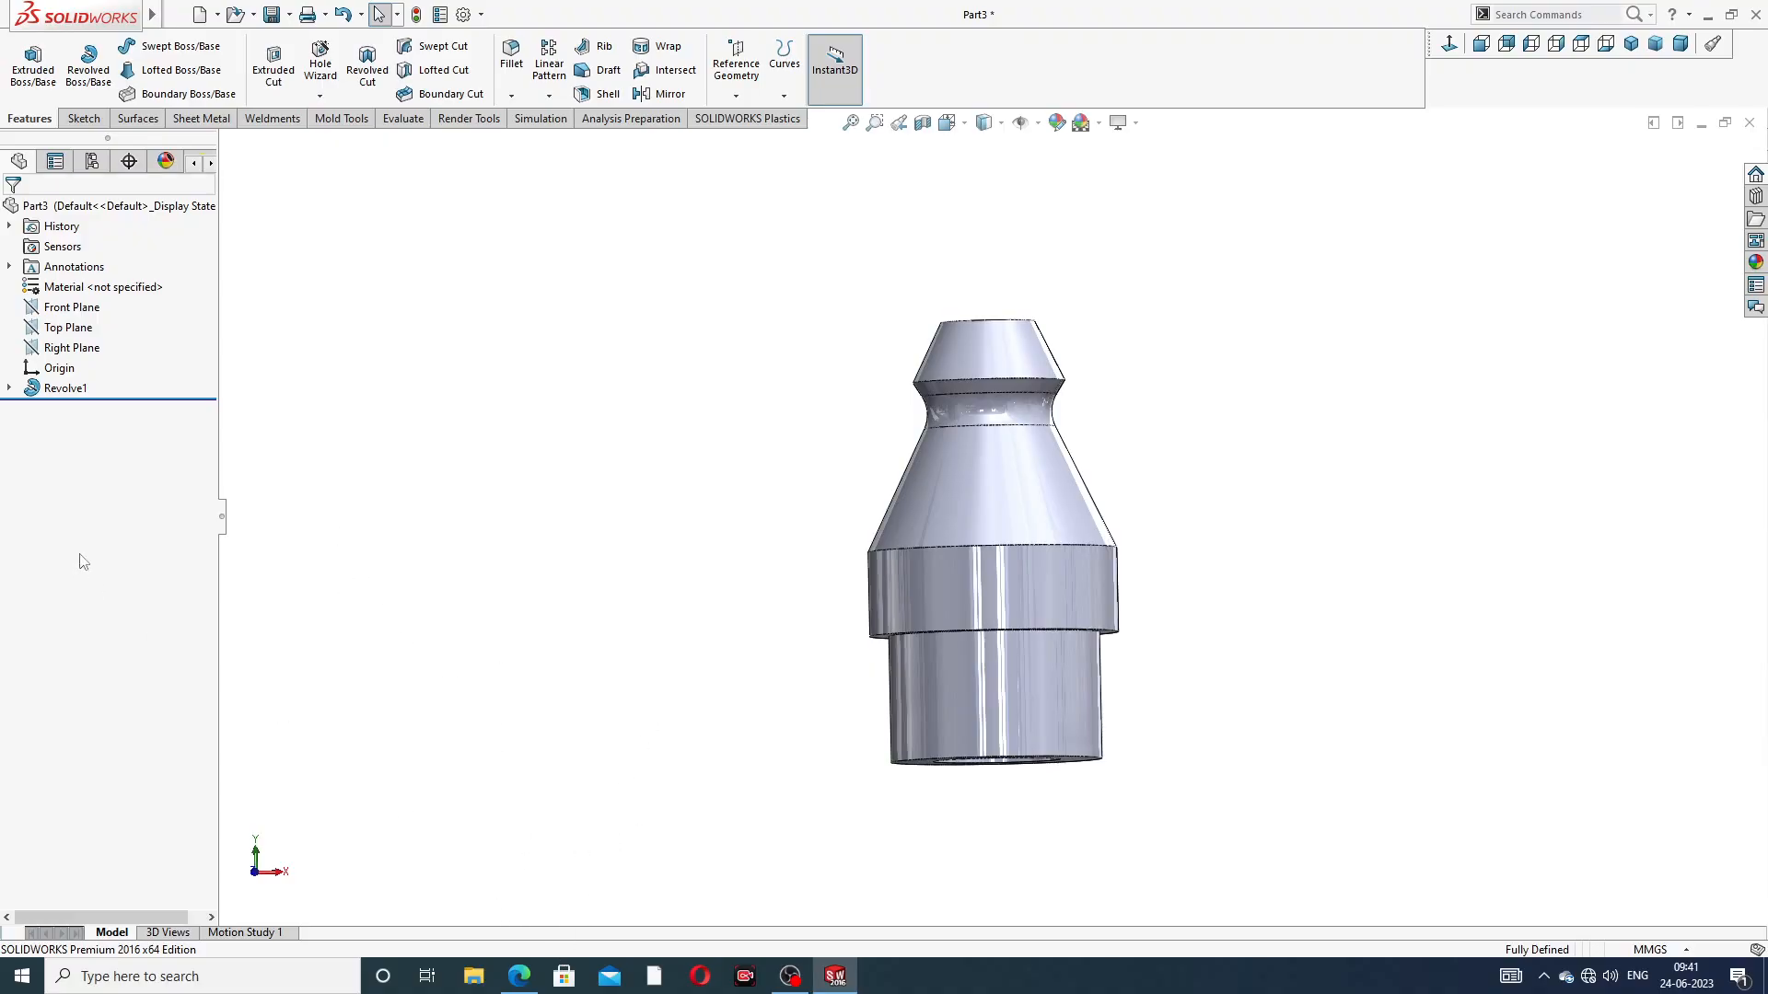
Delete the revolved feature while keeping its profile sketch
click(65, 396)
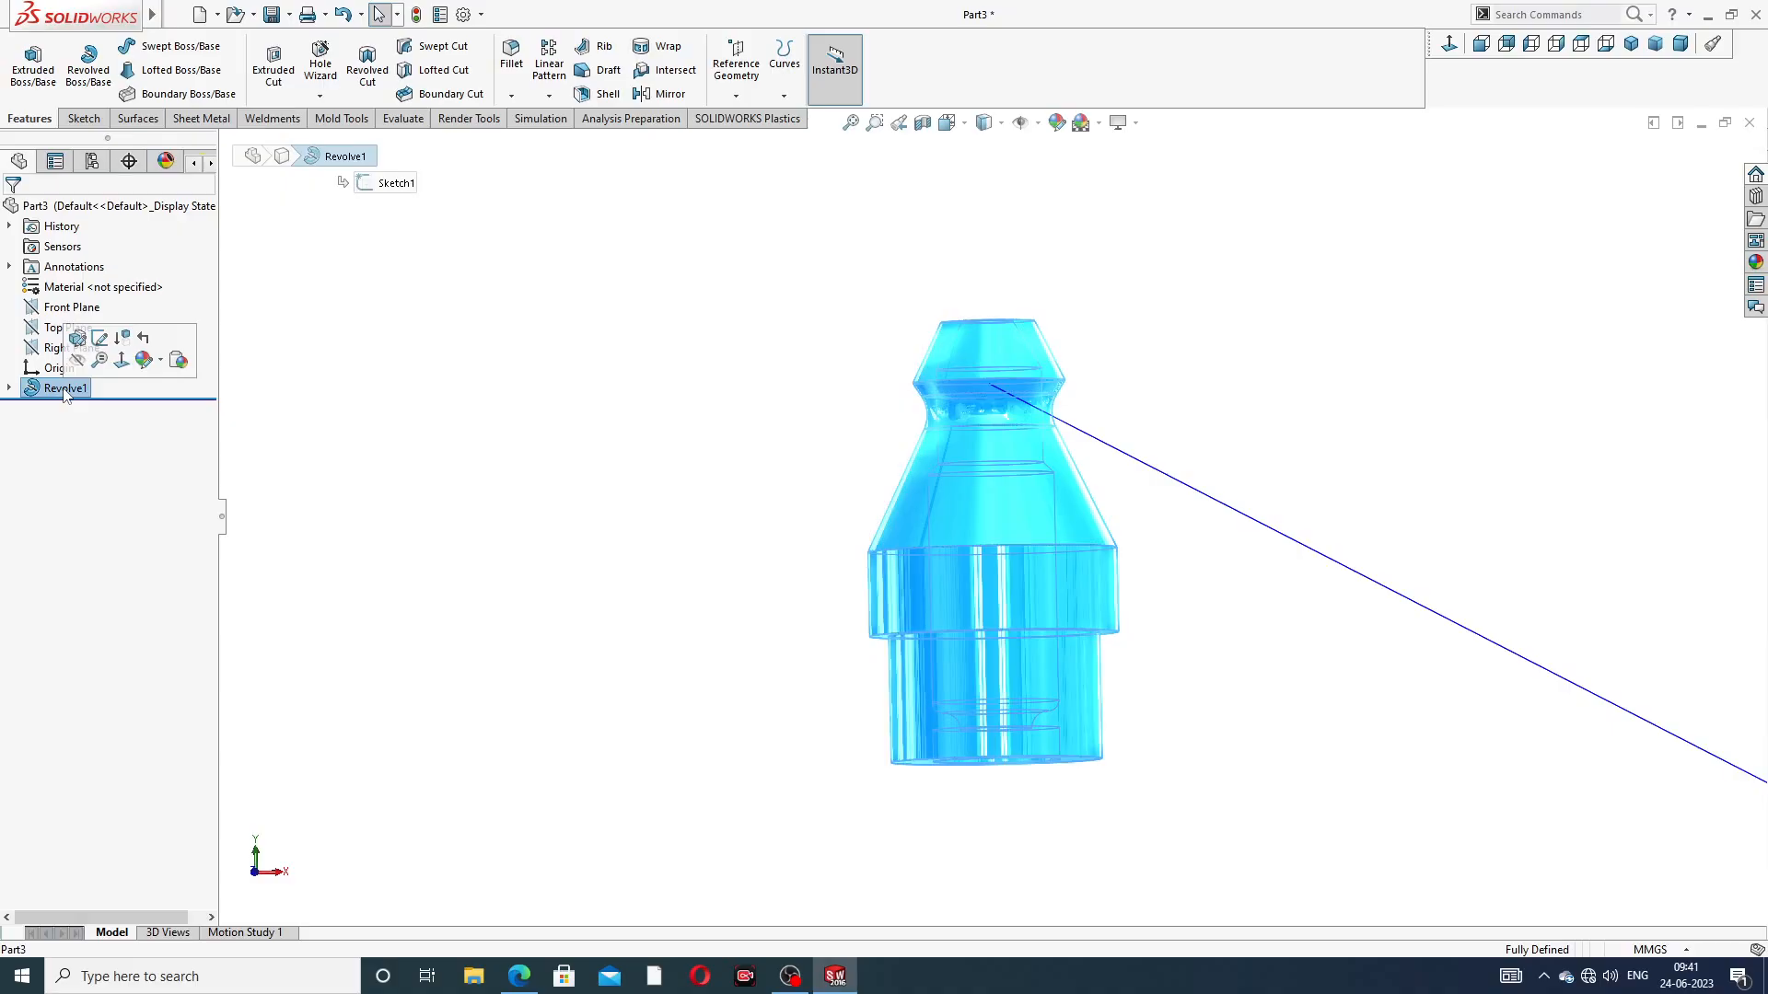
right_click(65, 394)
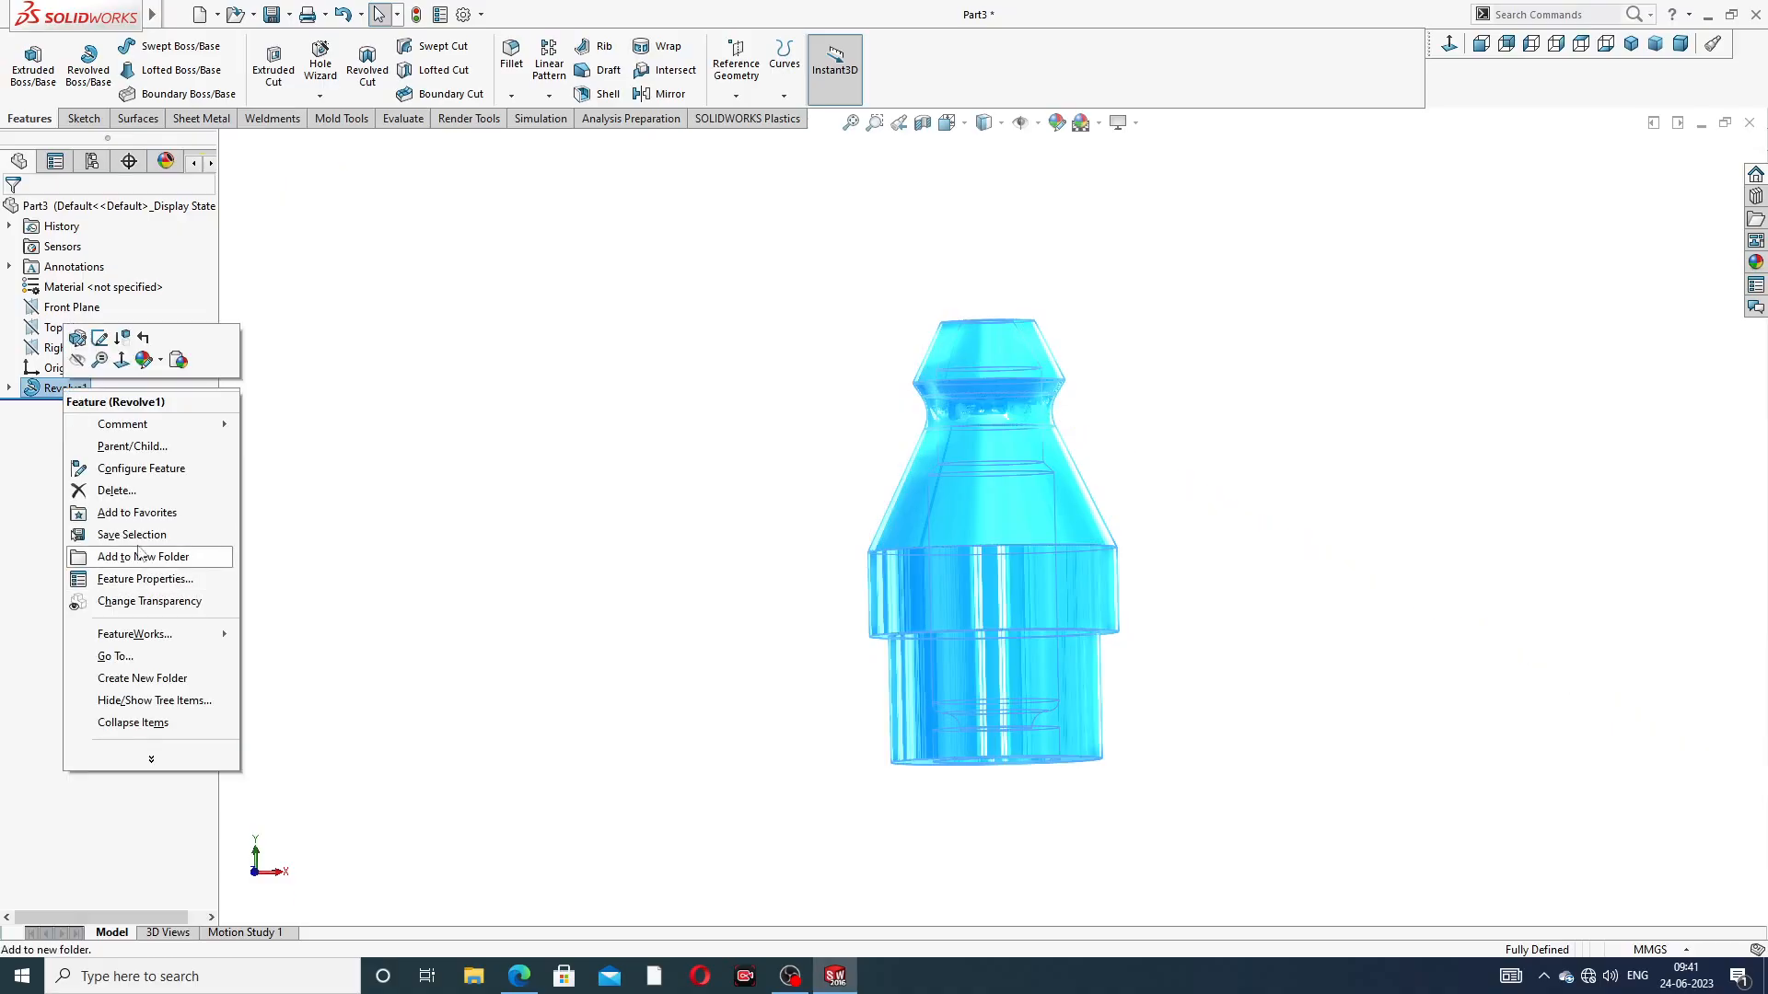
click(132, 491)
click(984, 407)
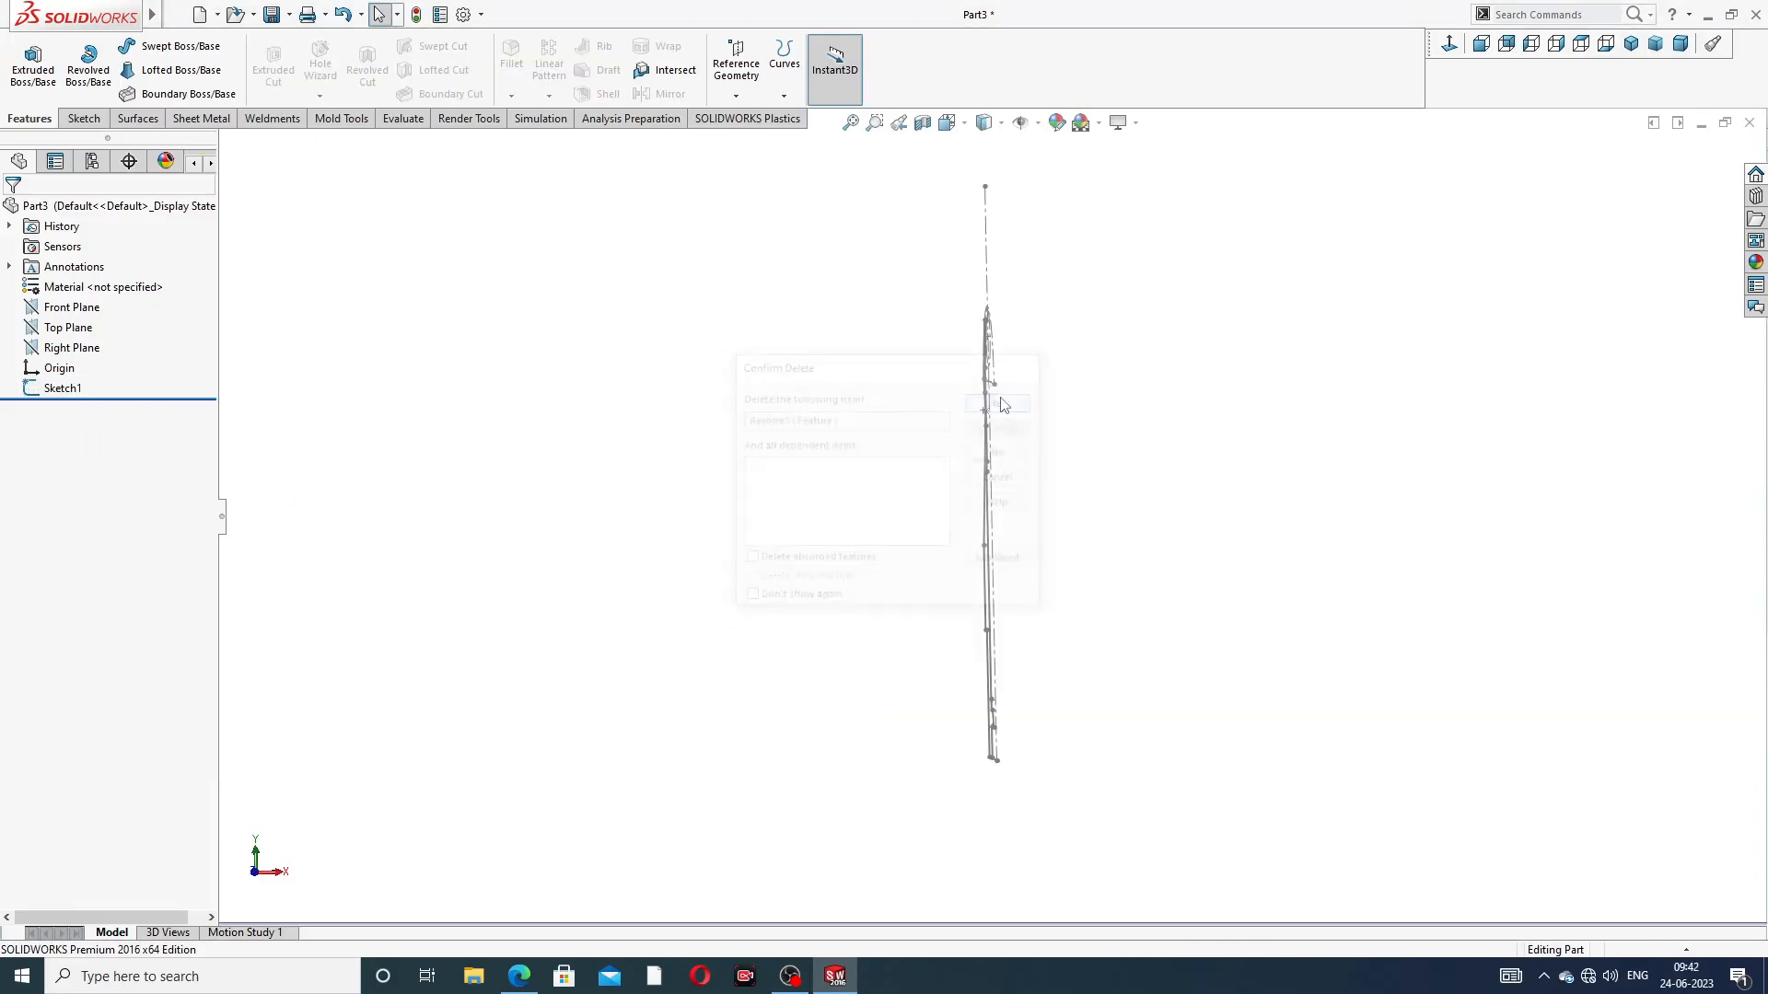
middle_drag(1256, 404, 1188, 389)
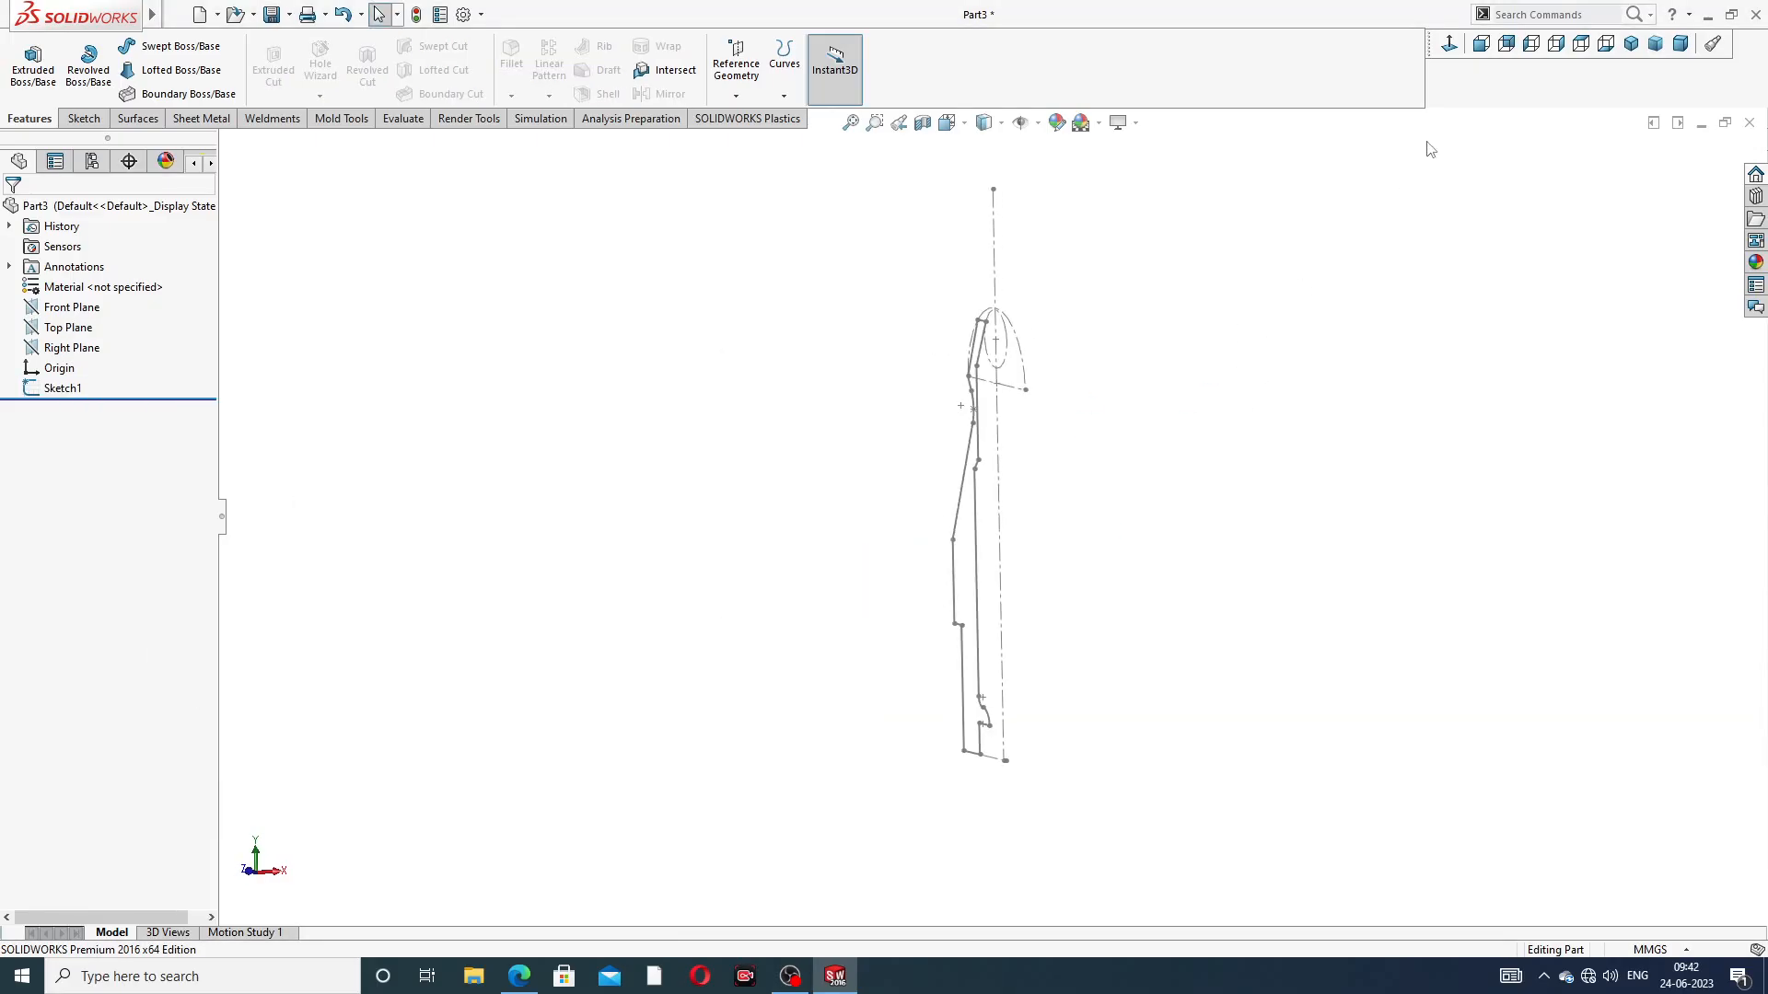
Reopen the profile sketch for editing and orient the view normal to its plane
click(1450, 46)
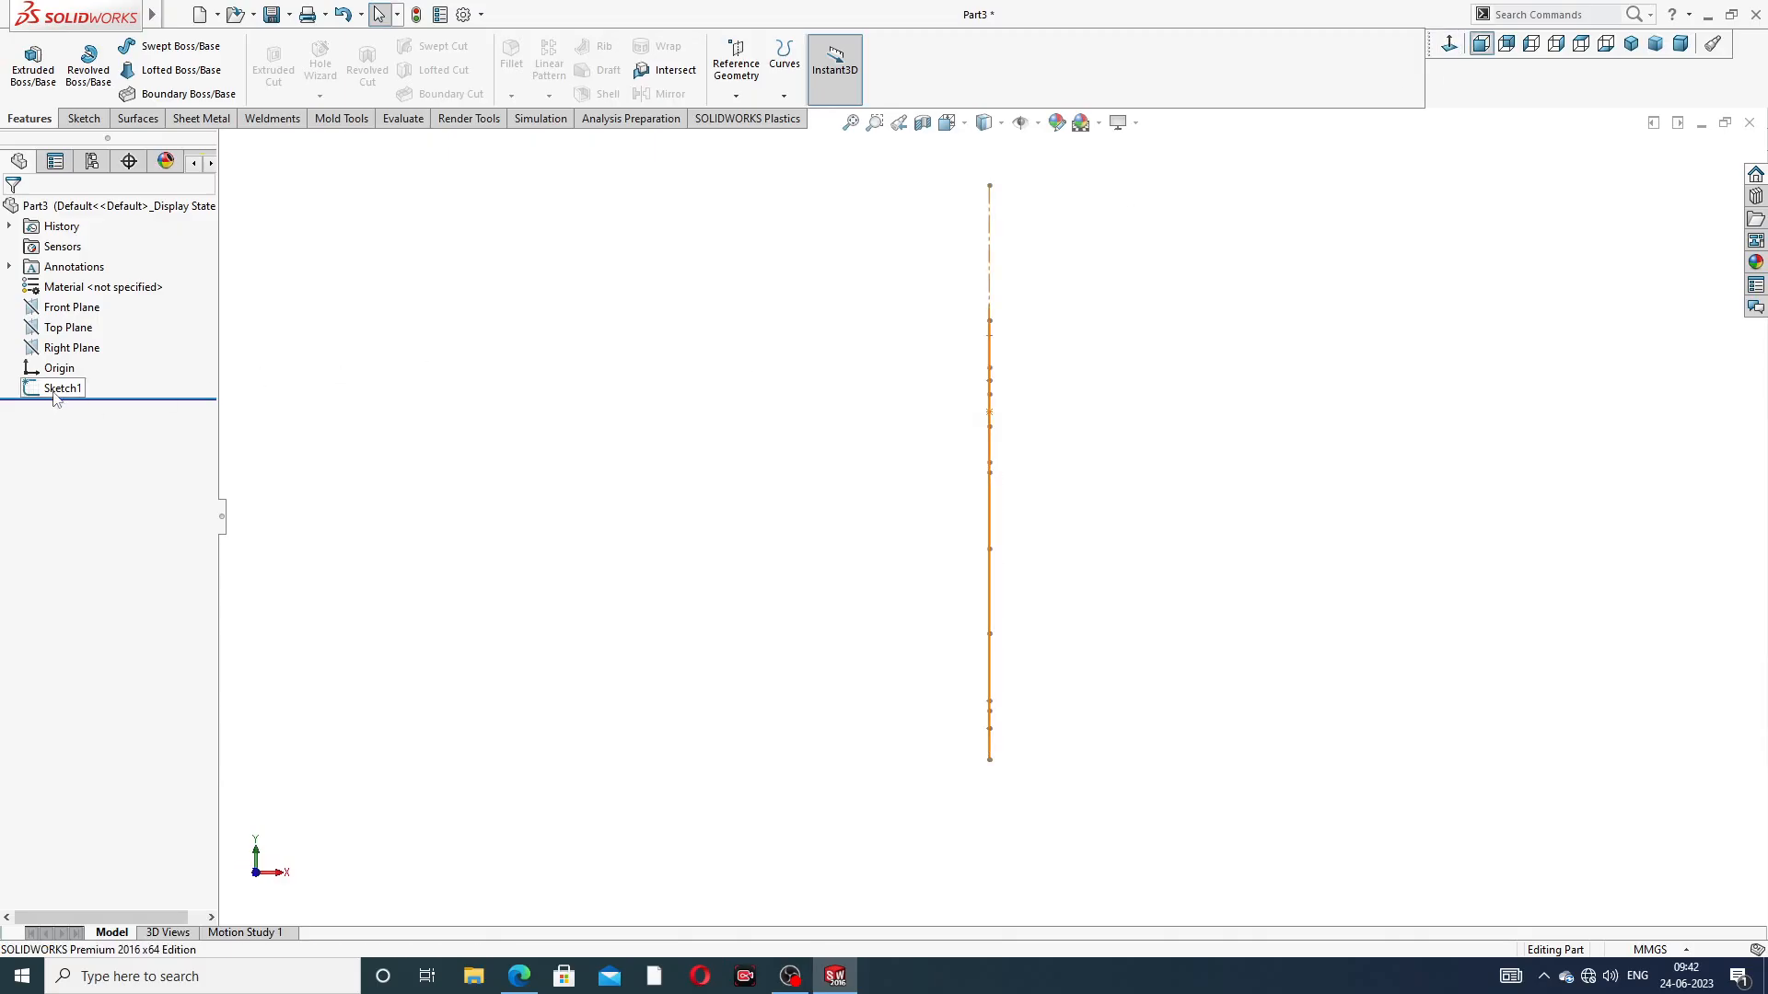
click(55, 396)
click(75, 348)
click(1450, 46)
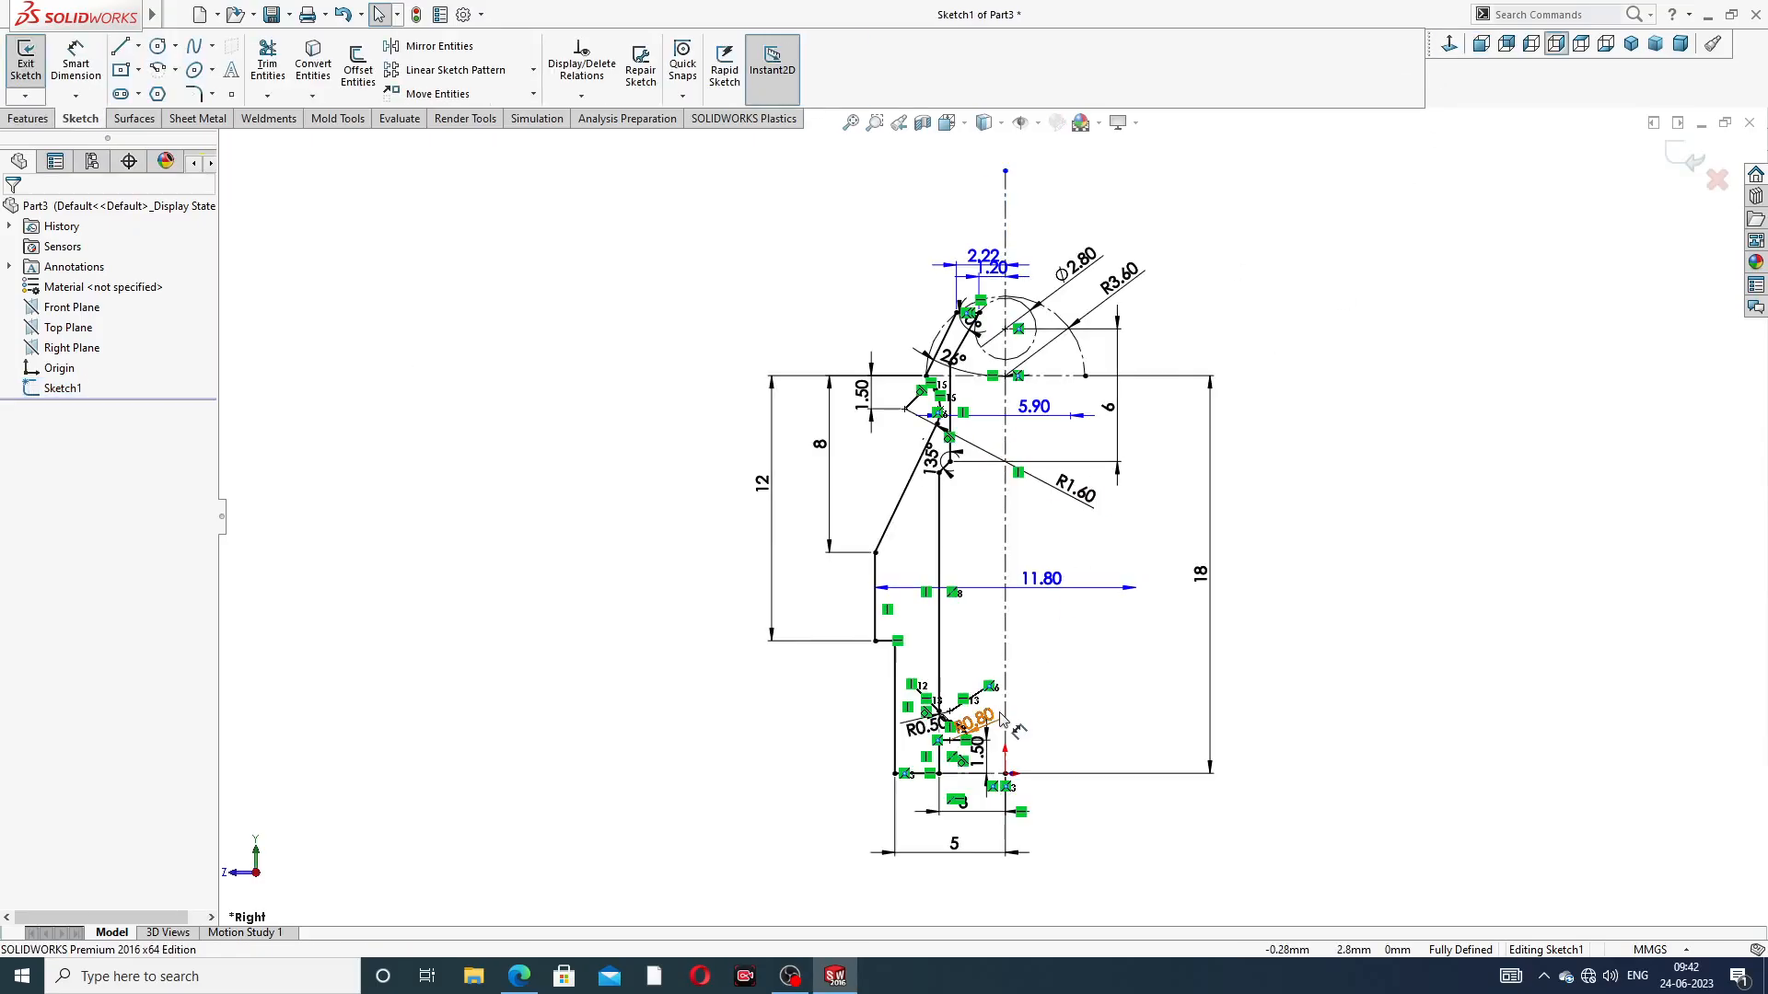
Compare the profile sketch's dimensions with Section A-A of the PDF drawing
scroll(1002, 720, down, 2)
scroll(995, 605, up, 1)
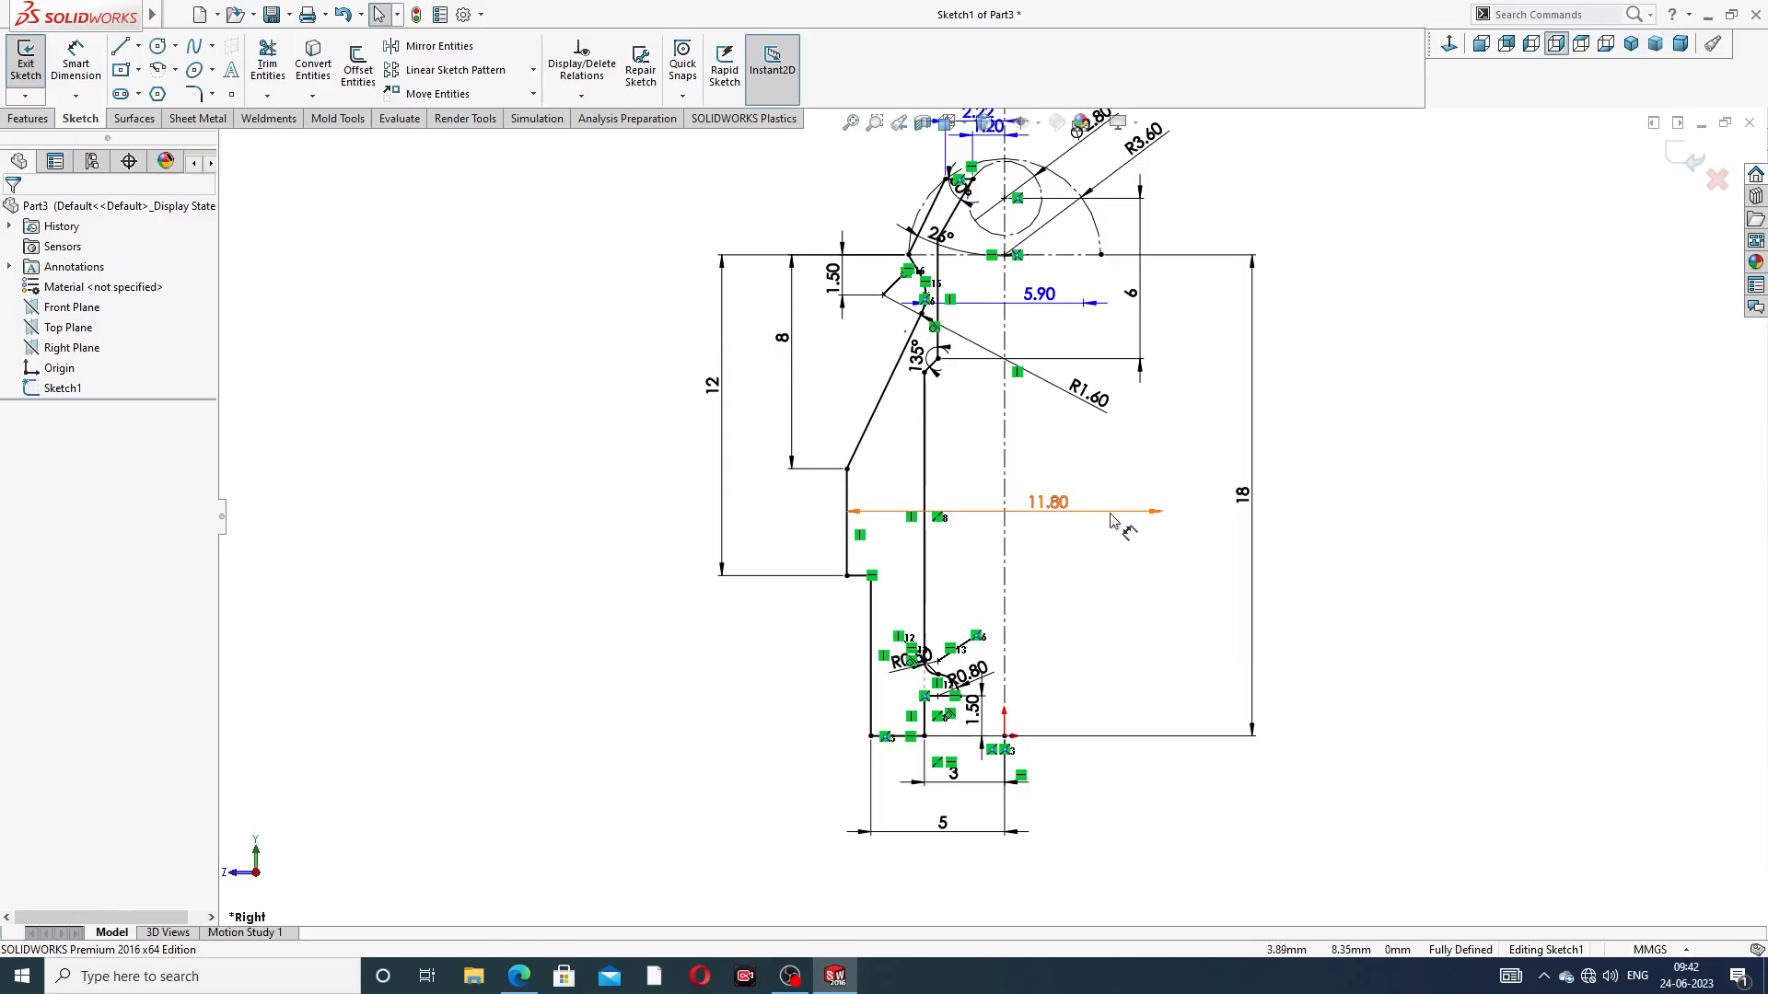
scroll(1054, 569, up, 2)
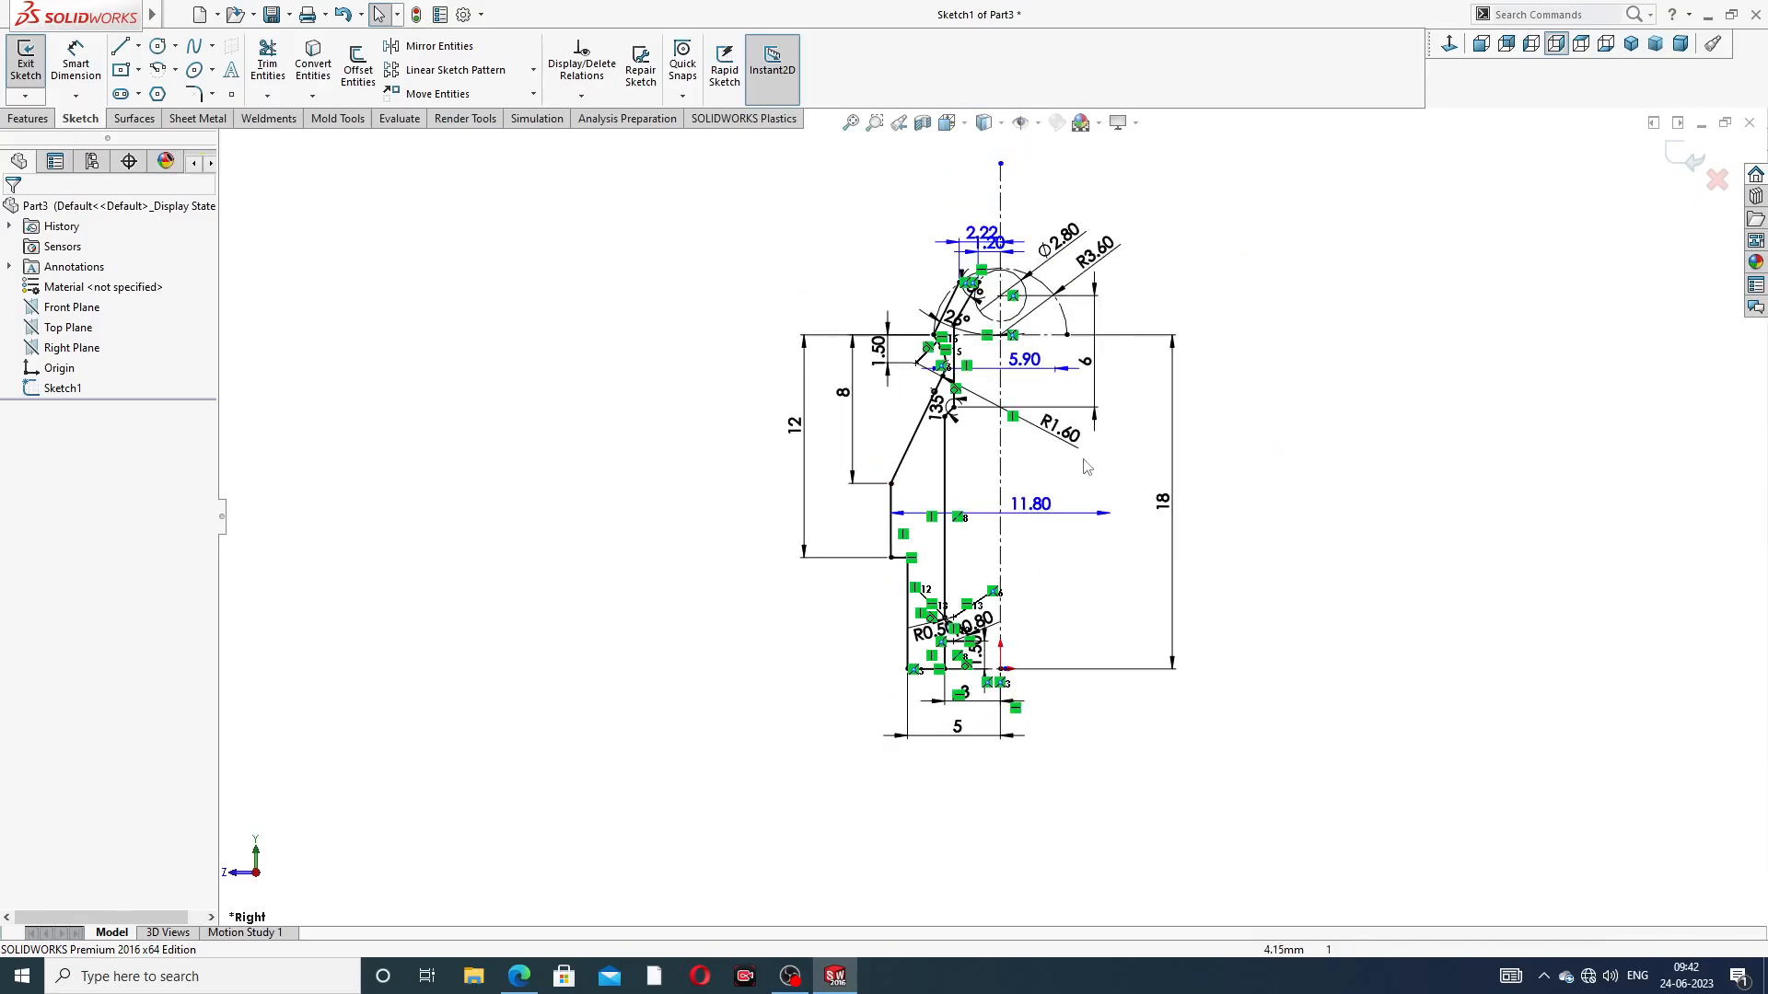
scroll(1010, 710, down, 3)
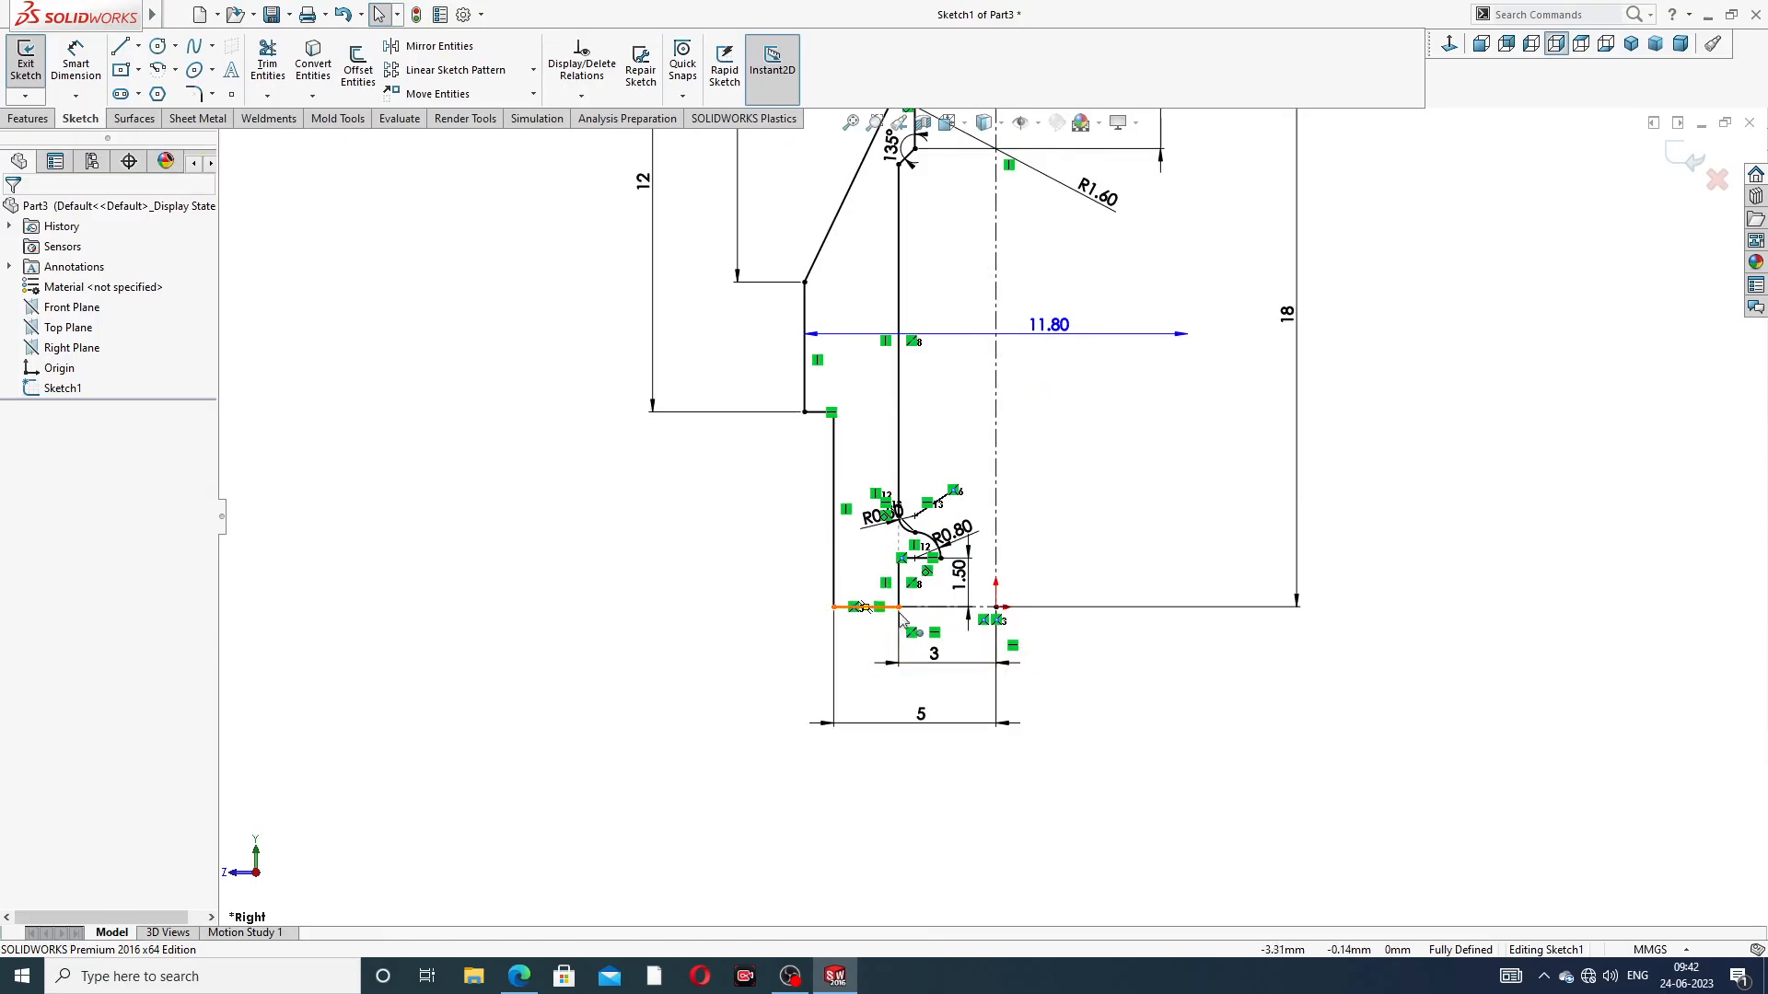
click(518, 976)
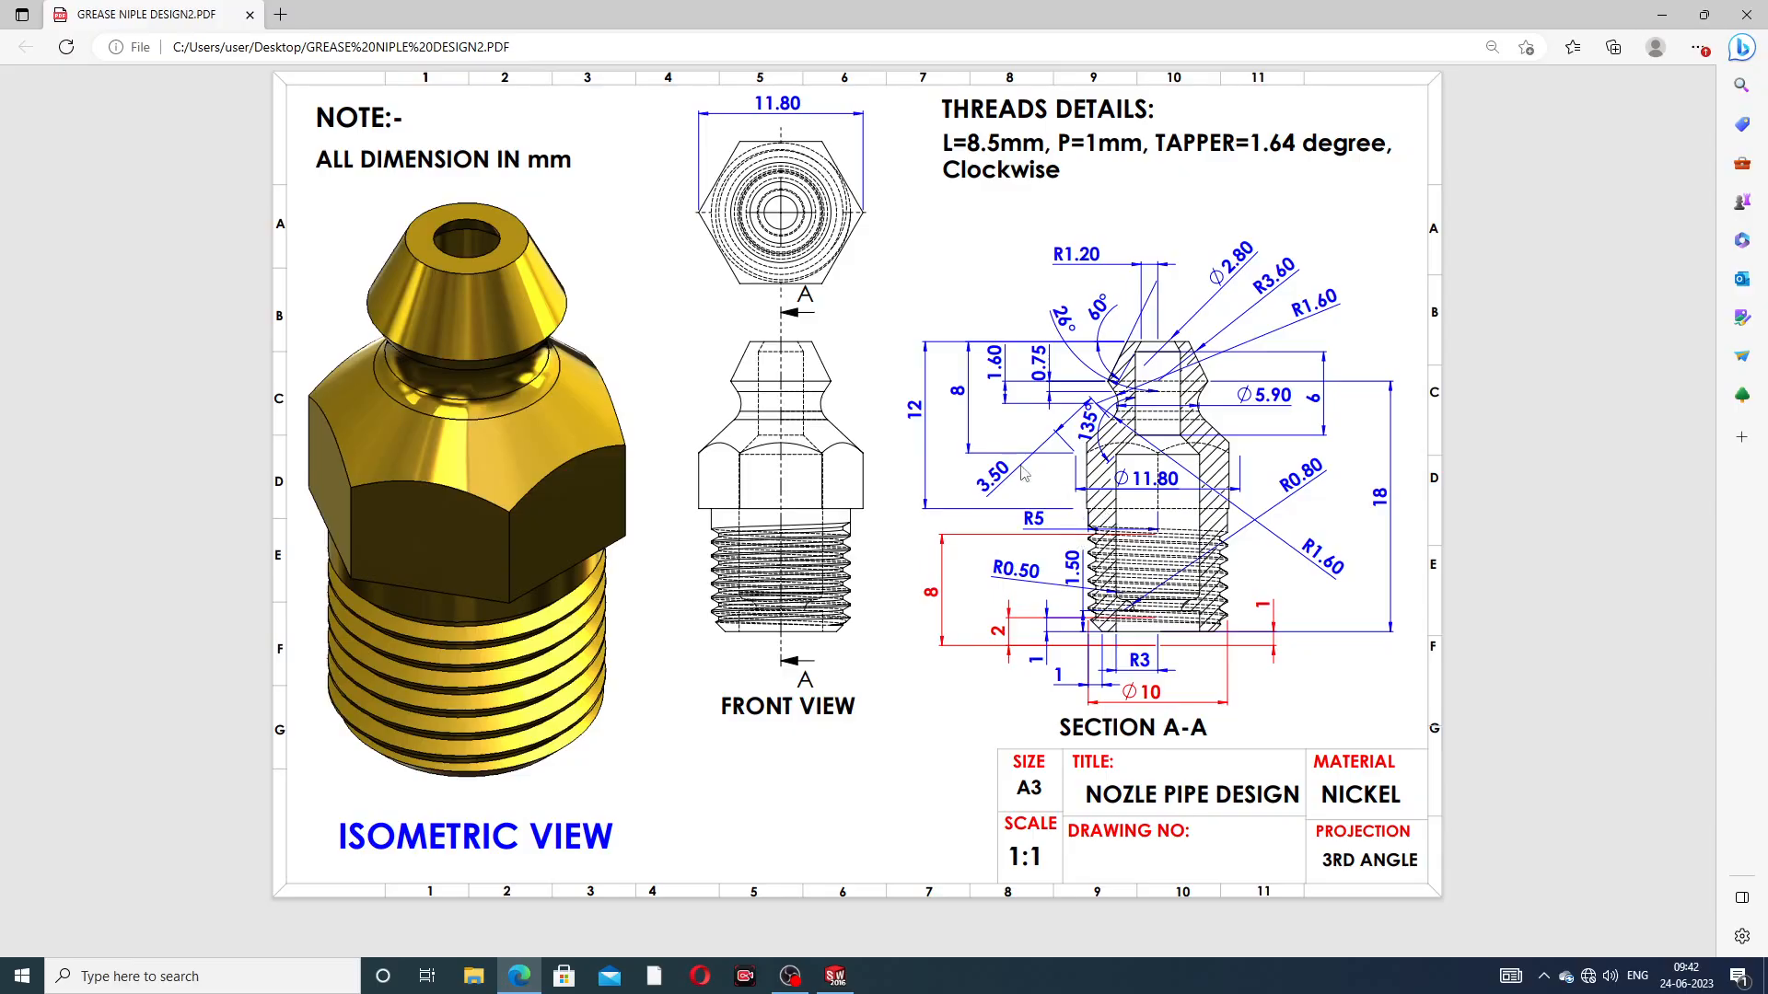
click(521, 972)
scroll(957, 379, up, 5)
scroll(976, 411, down, 4)
scroll(976, 411, down, 1)
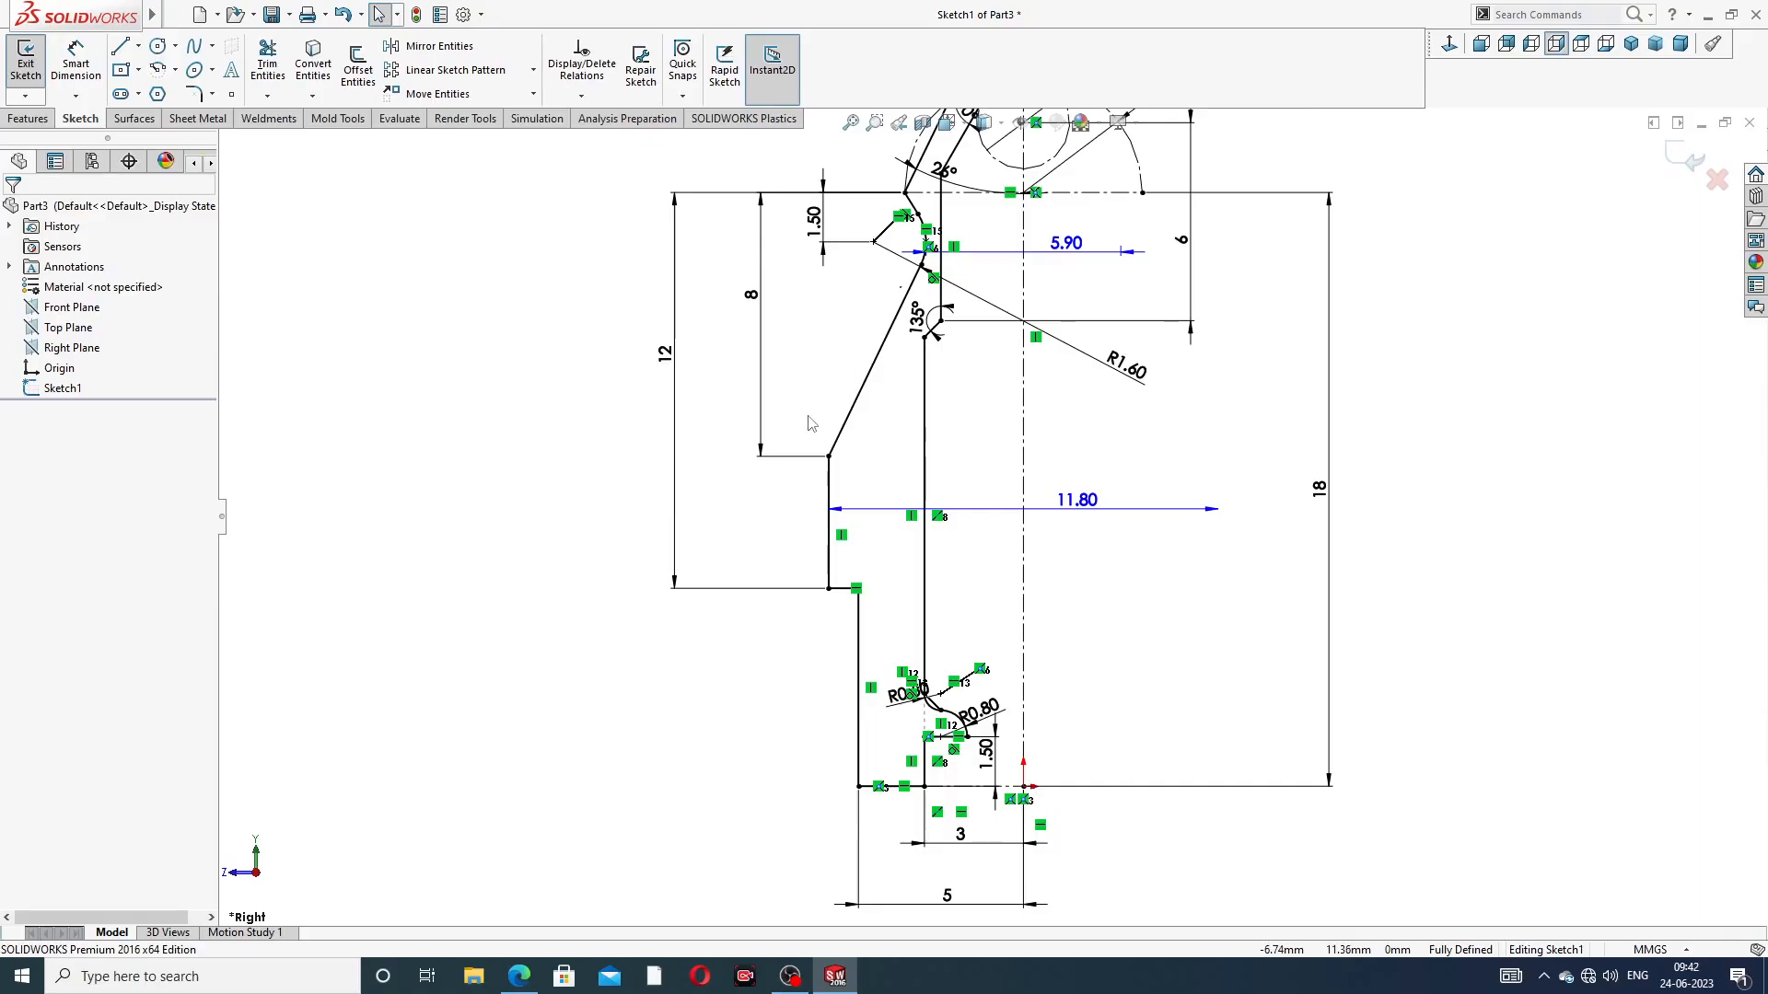
scroll(924, 269, up, 2)
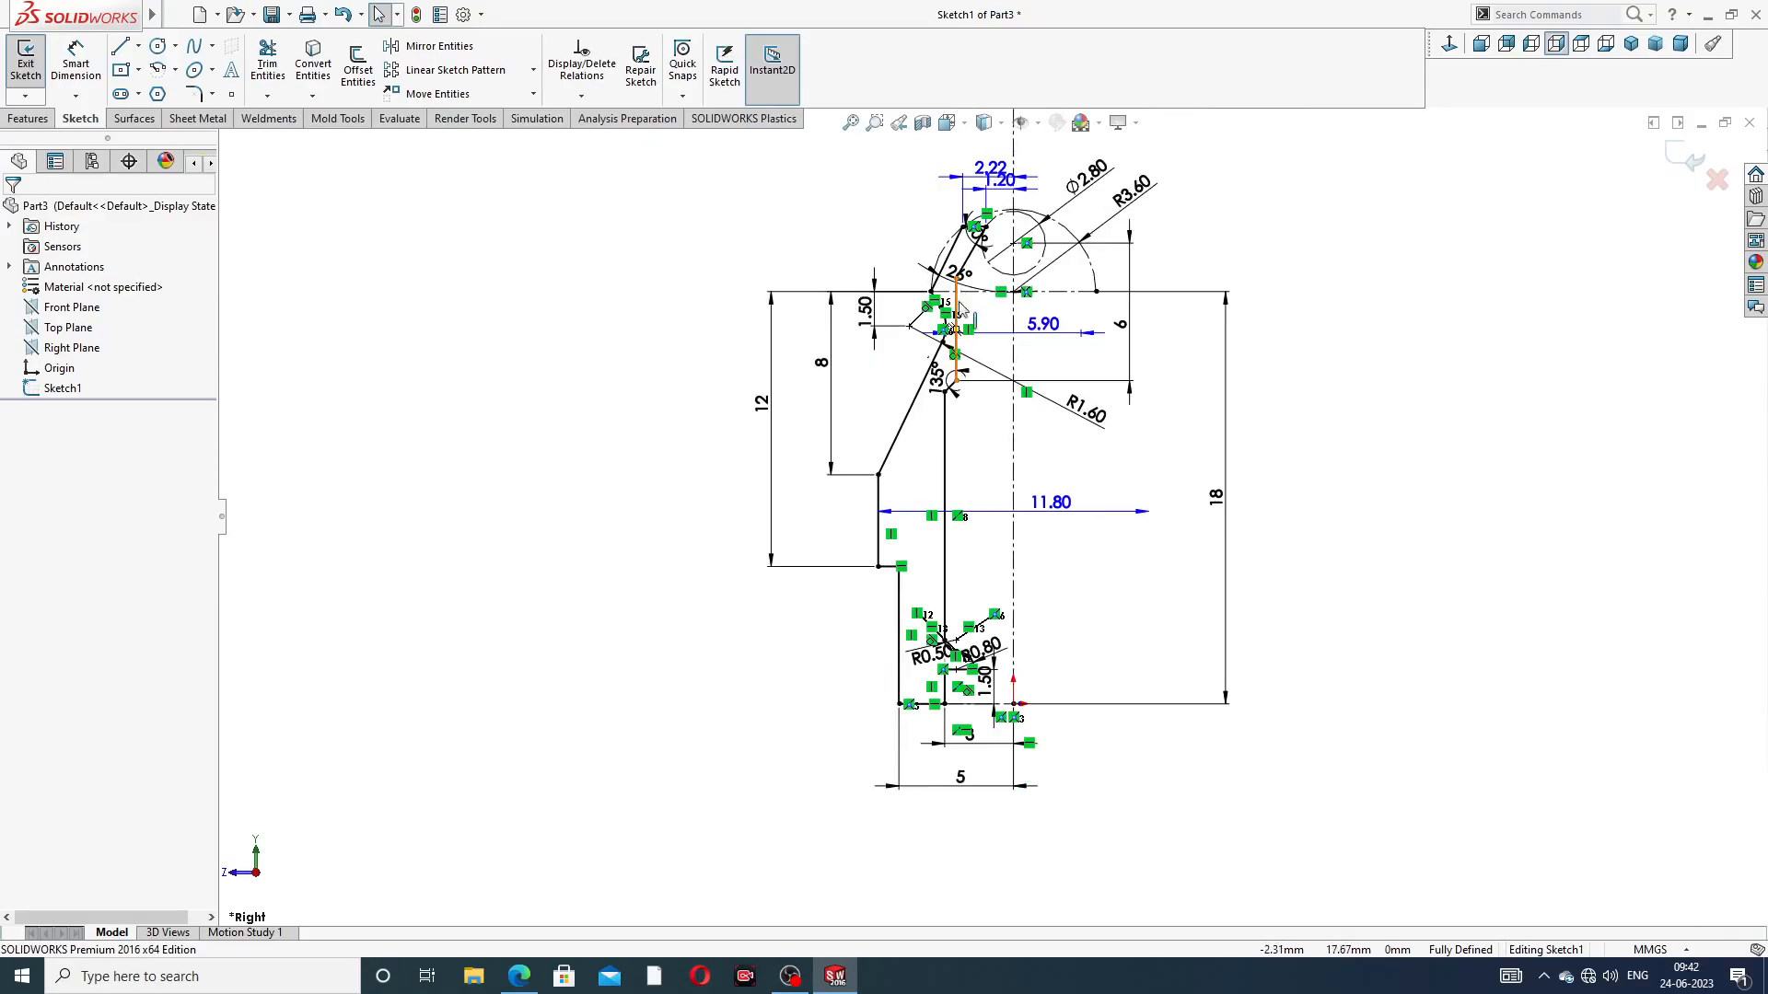
scroll(926, 361, down, 2)
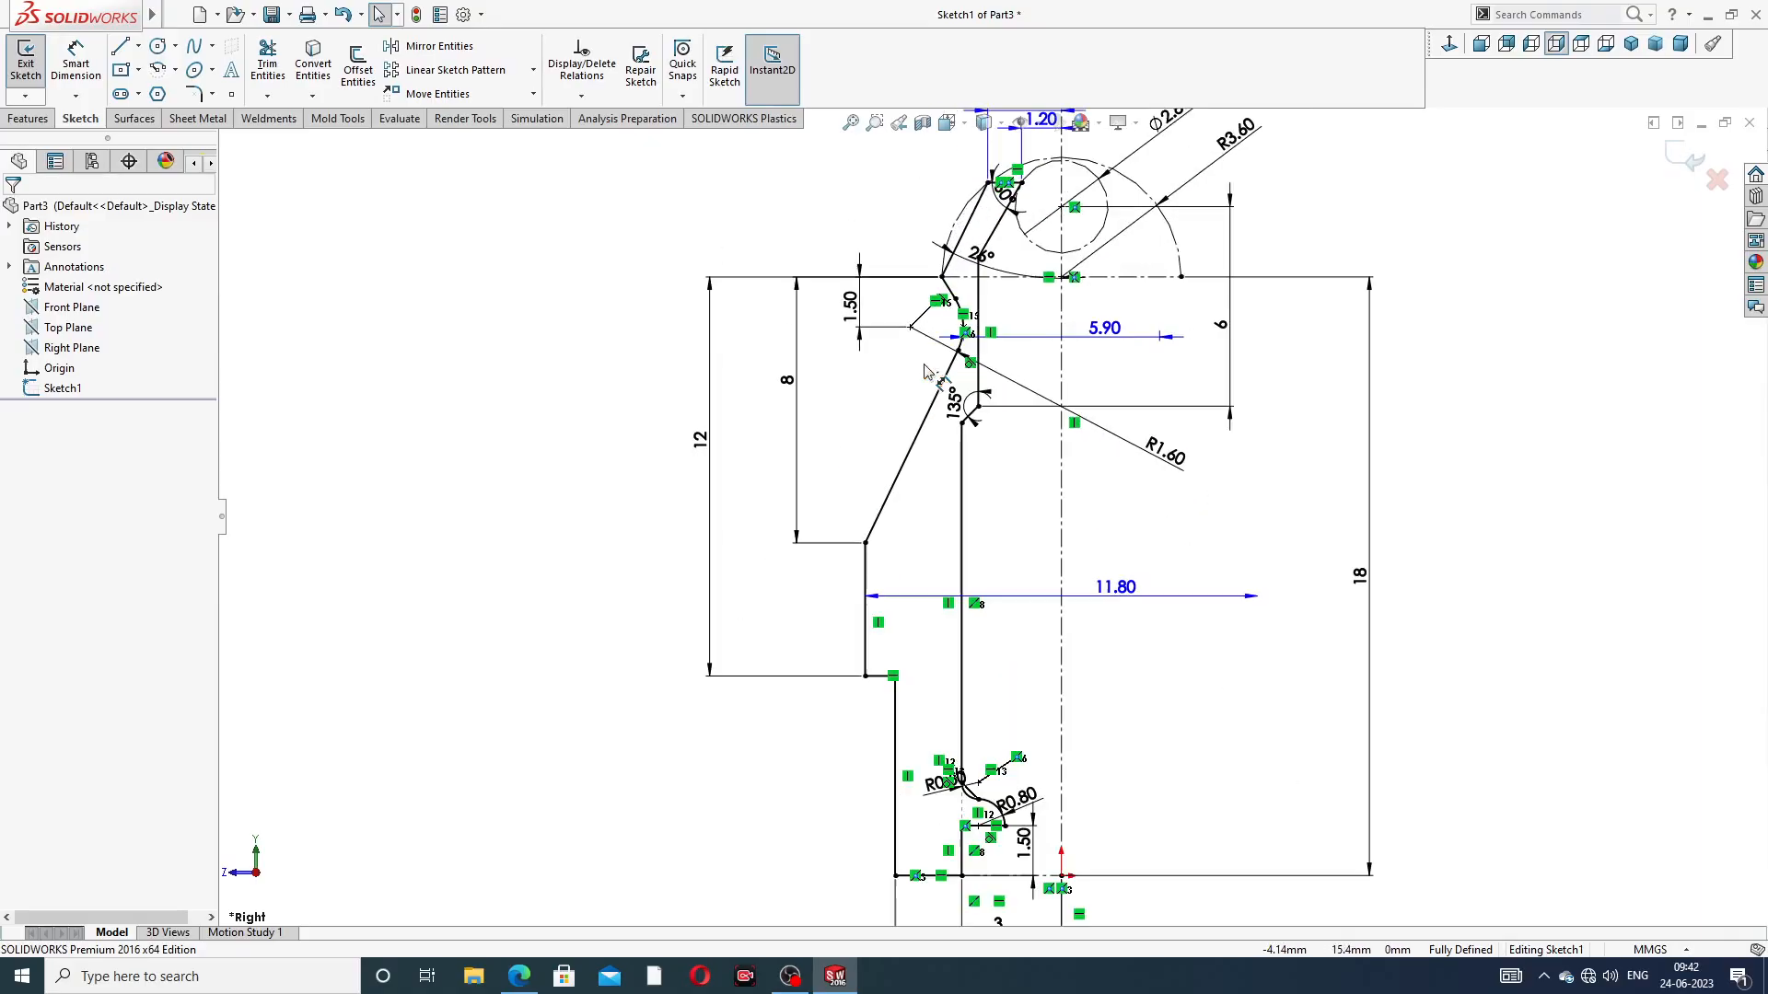
Set the 12 mm vertical dimension outside the profile to 10 mm and the adjacent 8 mm one to 7 mm
double_click(702, 439)
text(10)
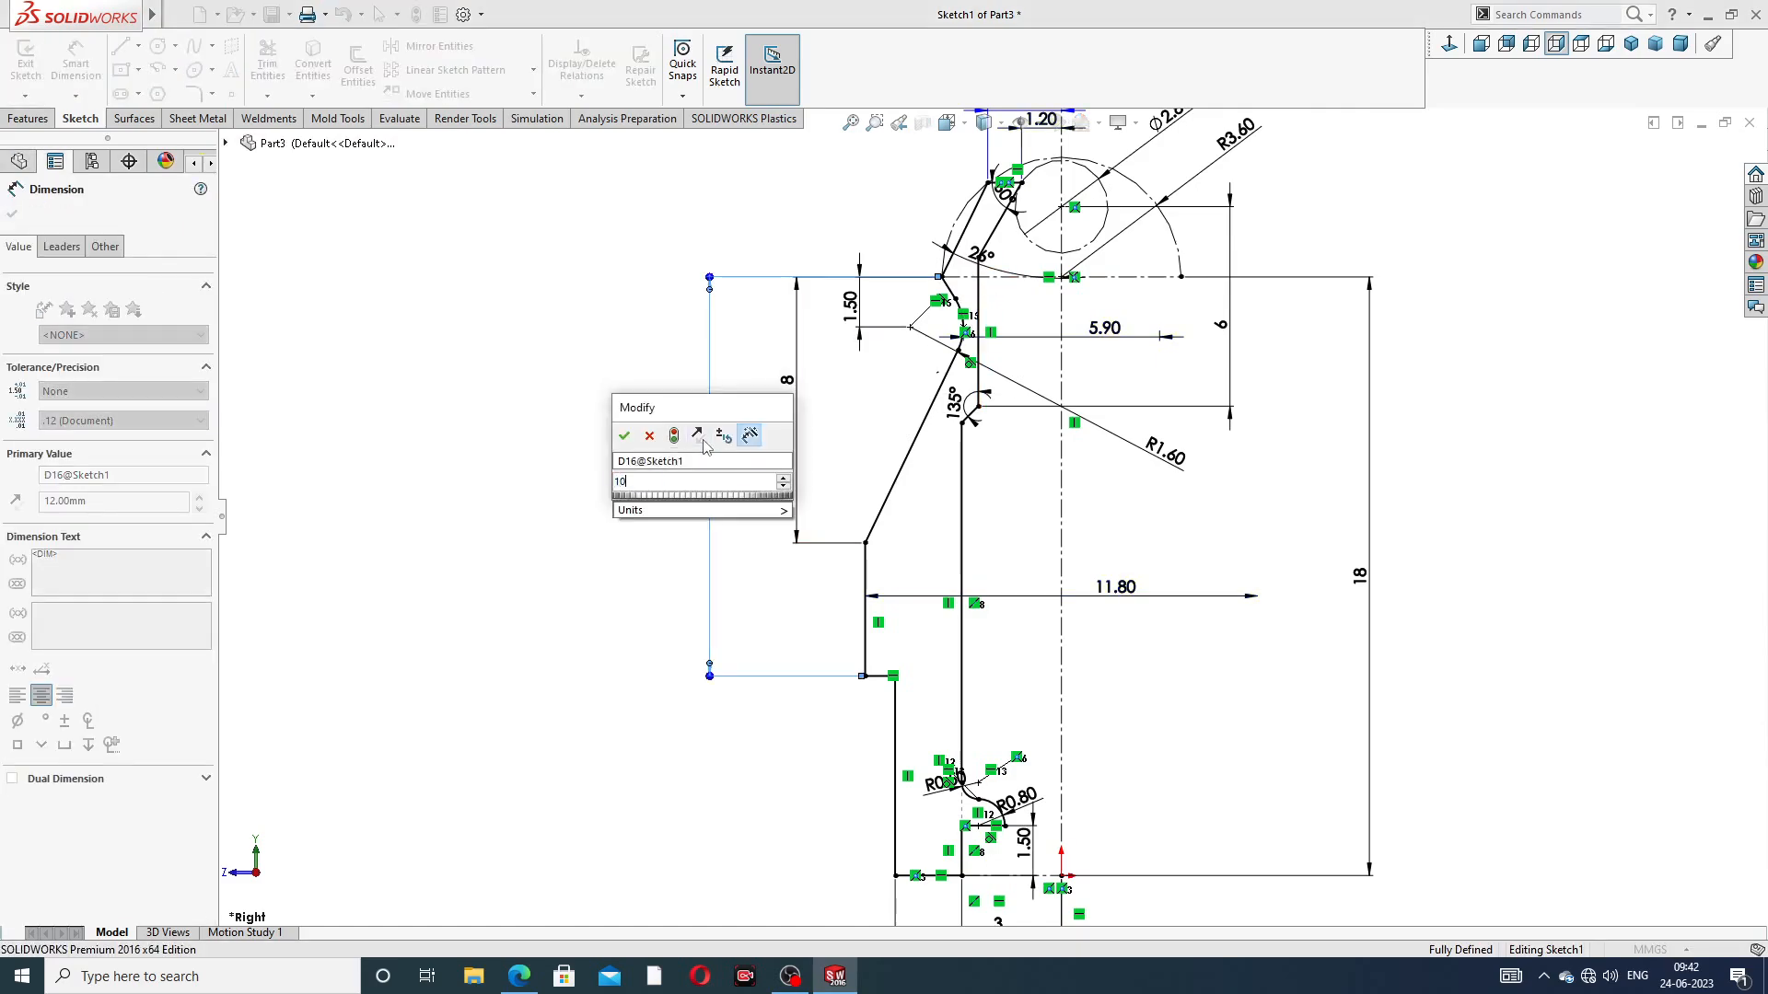
key(Return)
click(1525, 455)
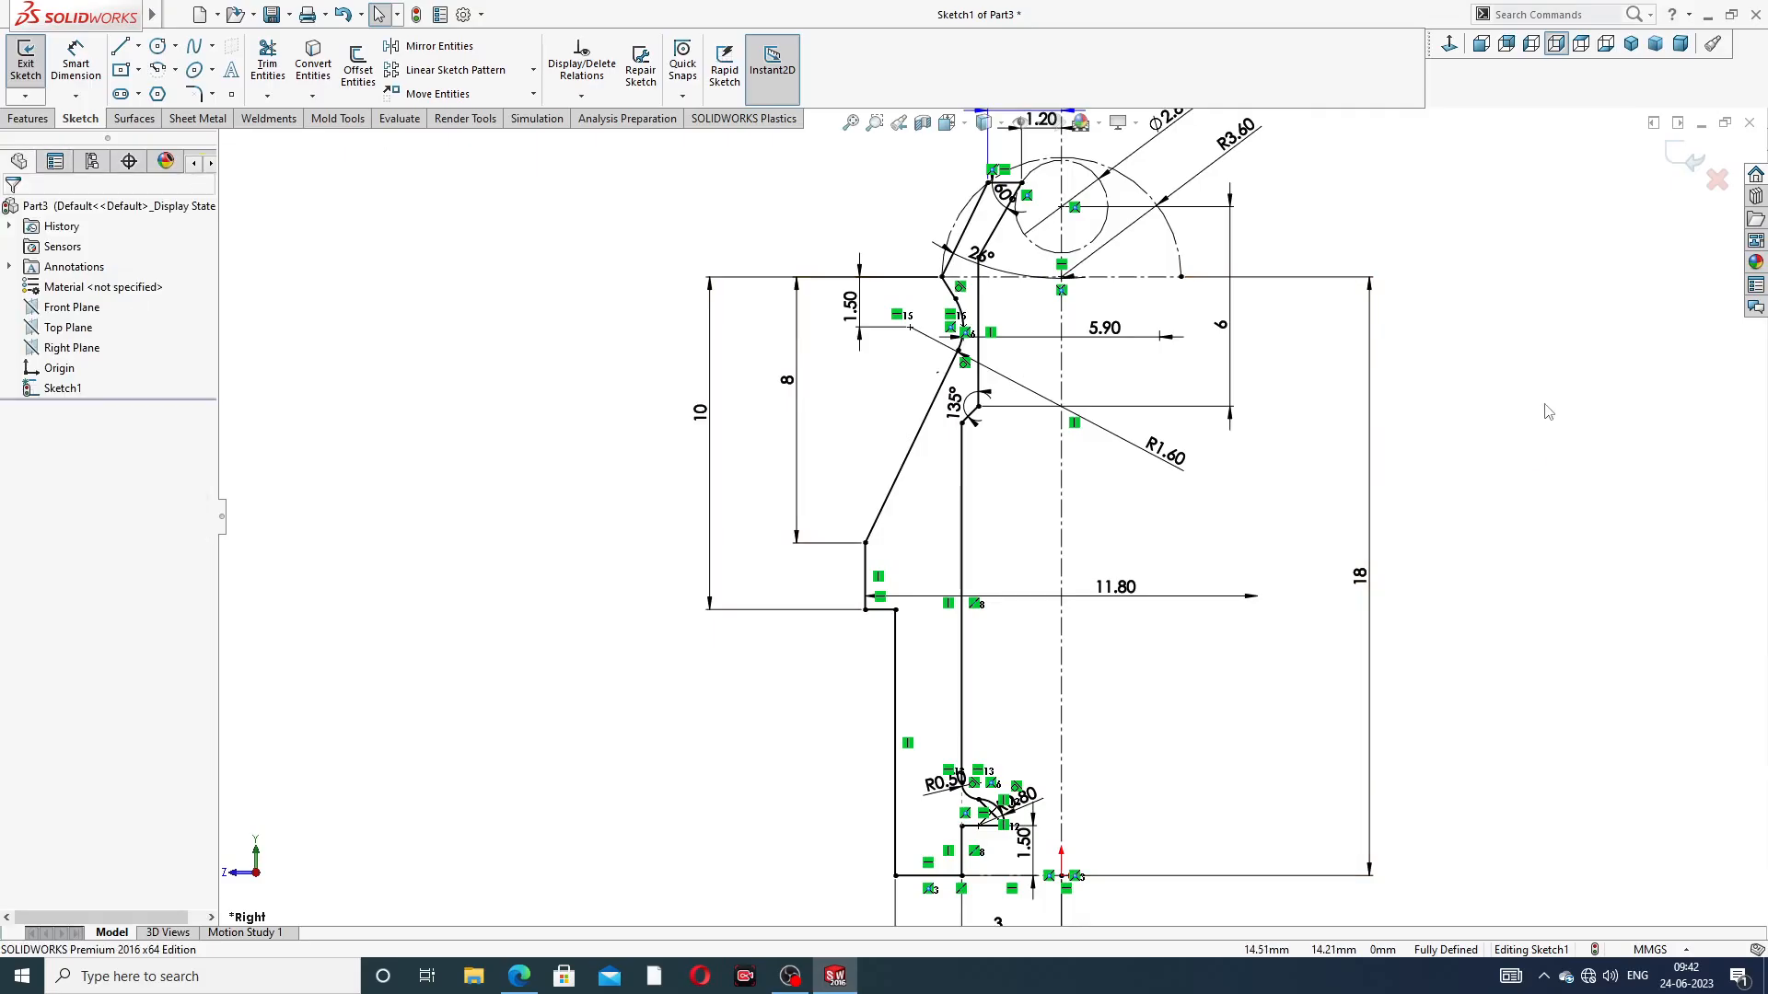
double_click(786, 385)
text(7)
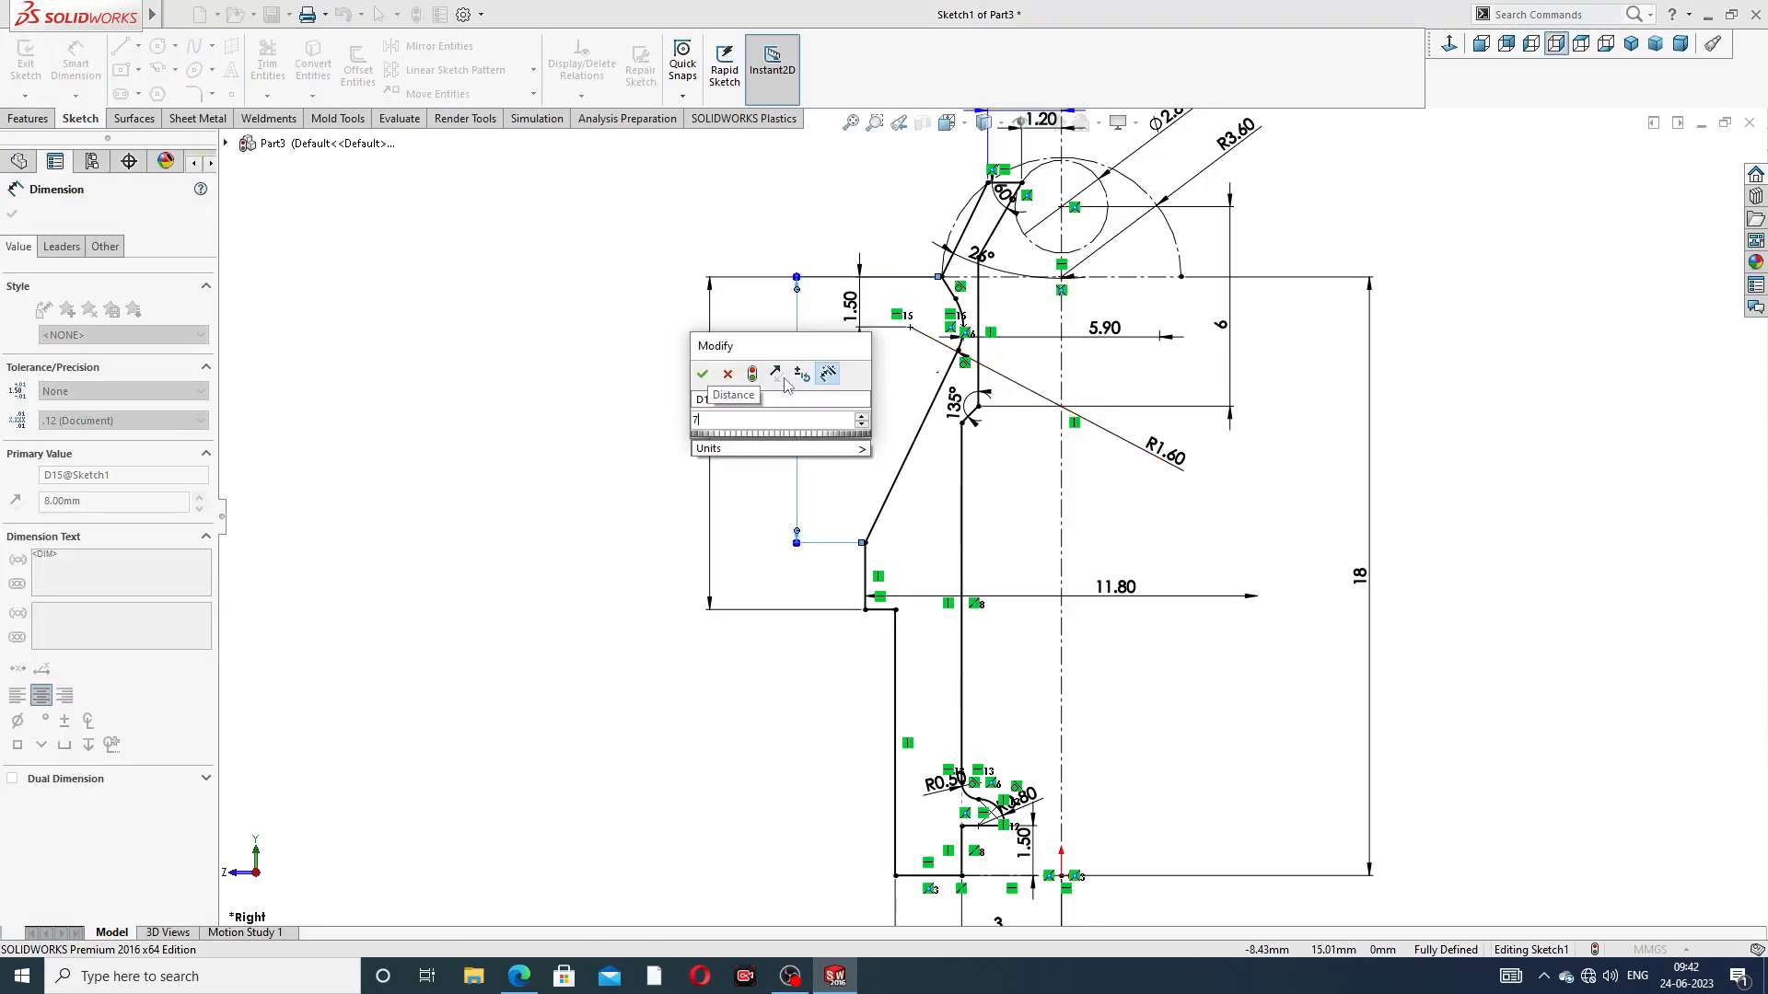
key(Return)
click(1502, 417)
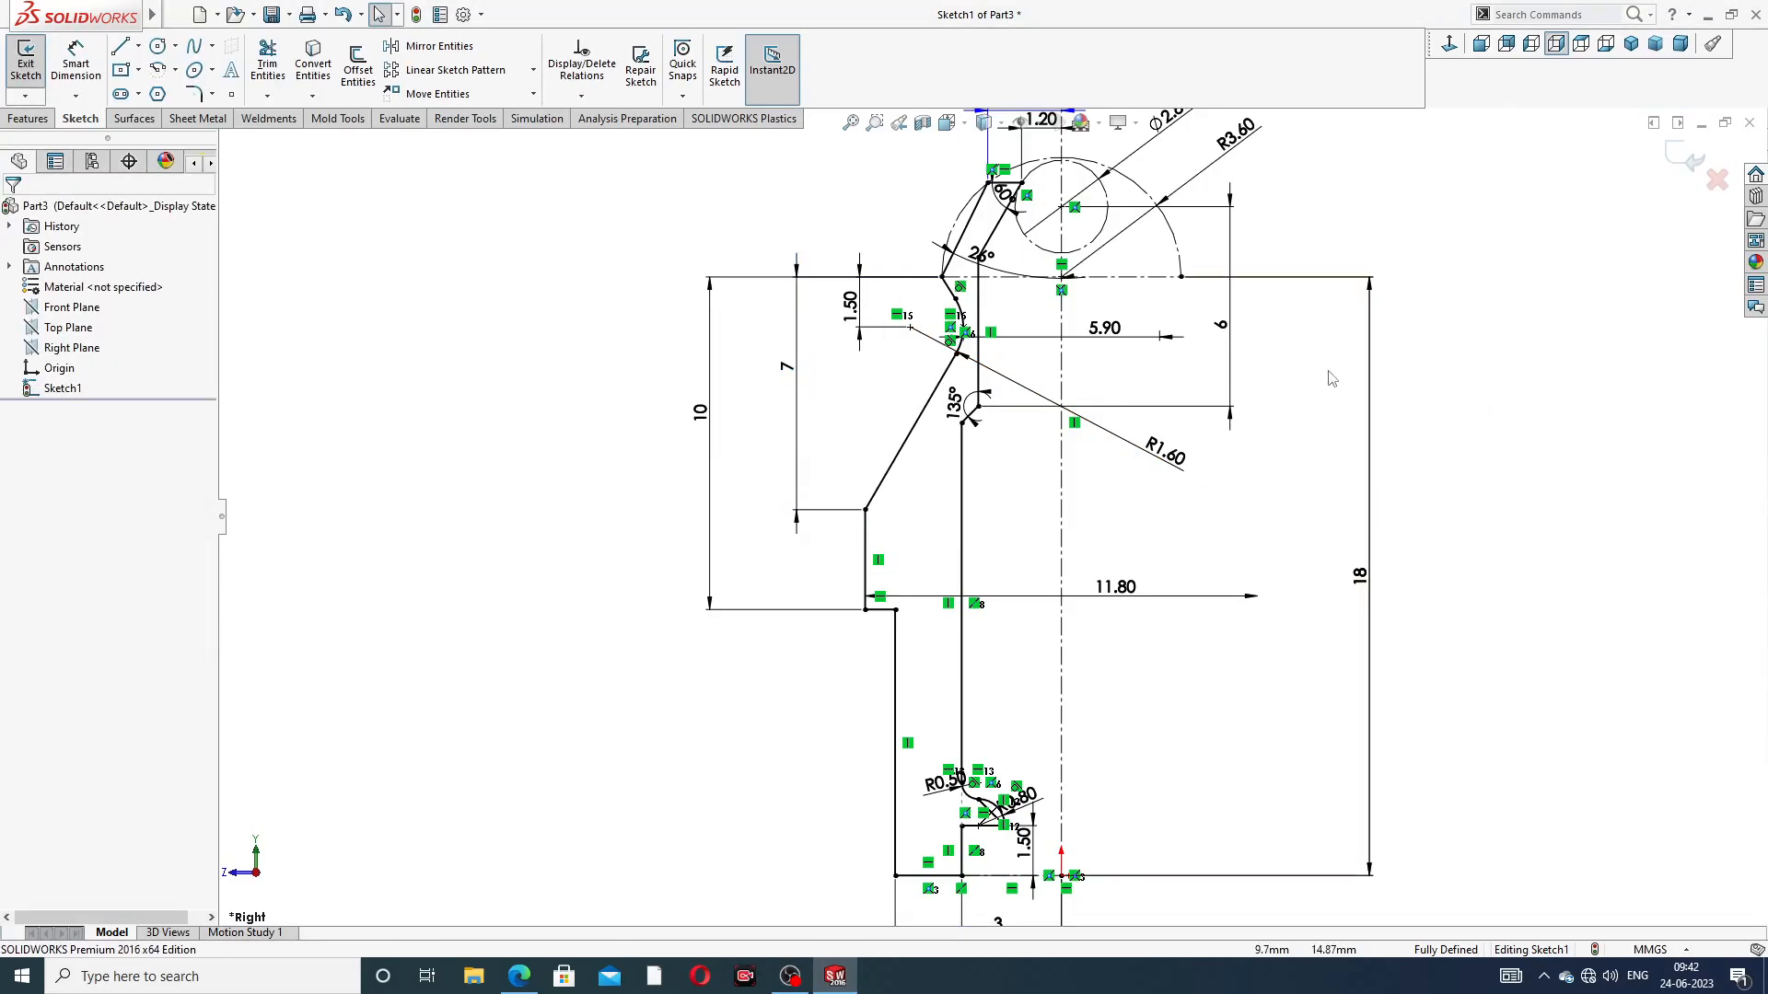
Try to set the upper 1.50 mm vertical dimension at the neck arc center to 0.75 mm, and undo the recent dimension changes
double_click(847, 306)
text(.75)
key(Return)
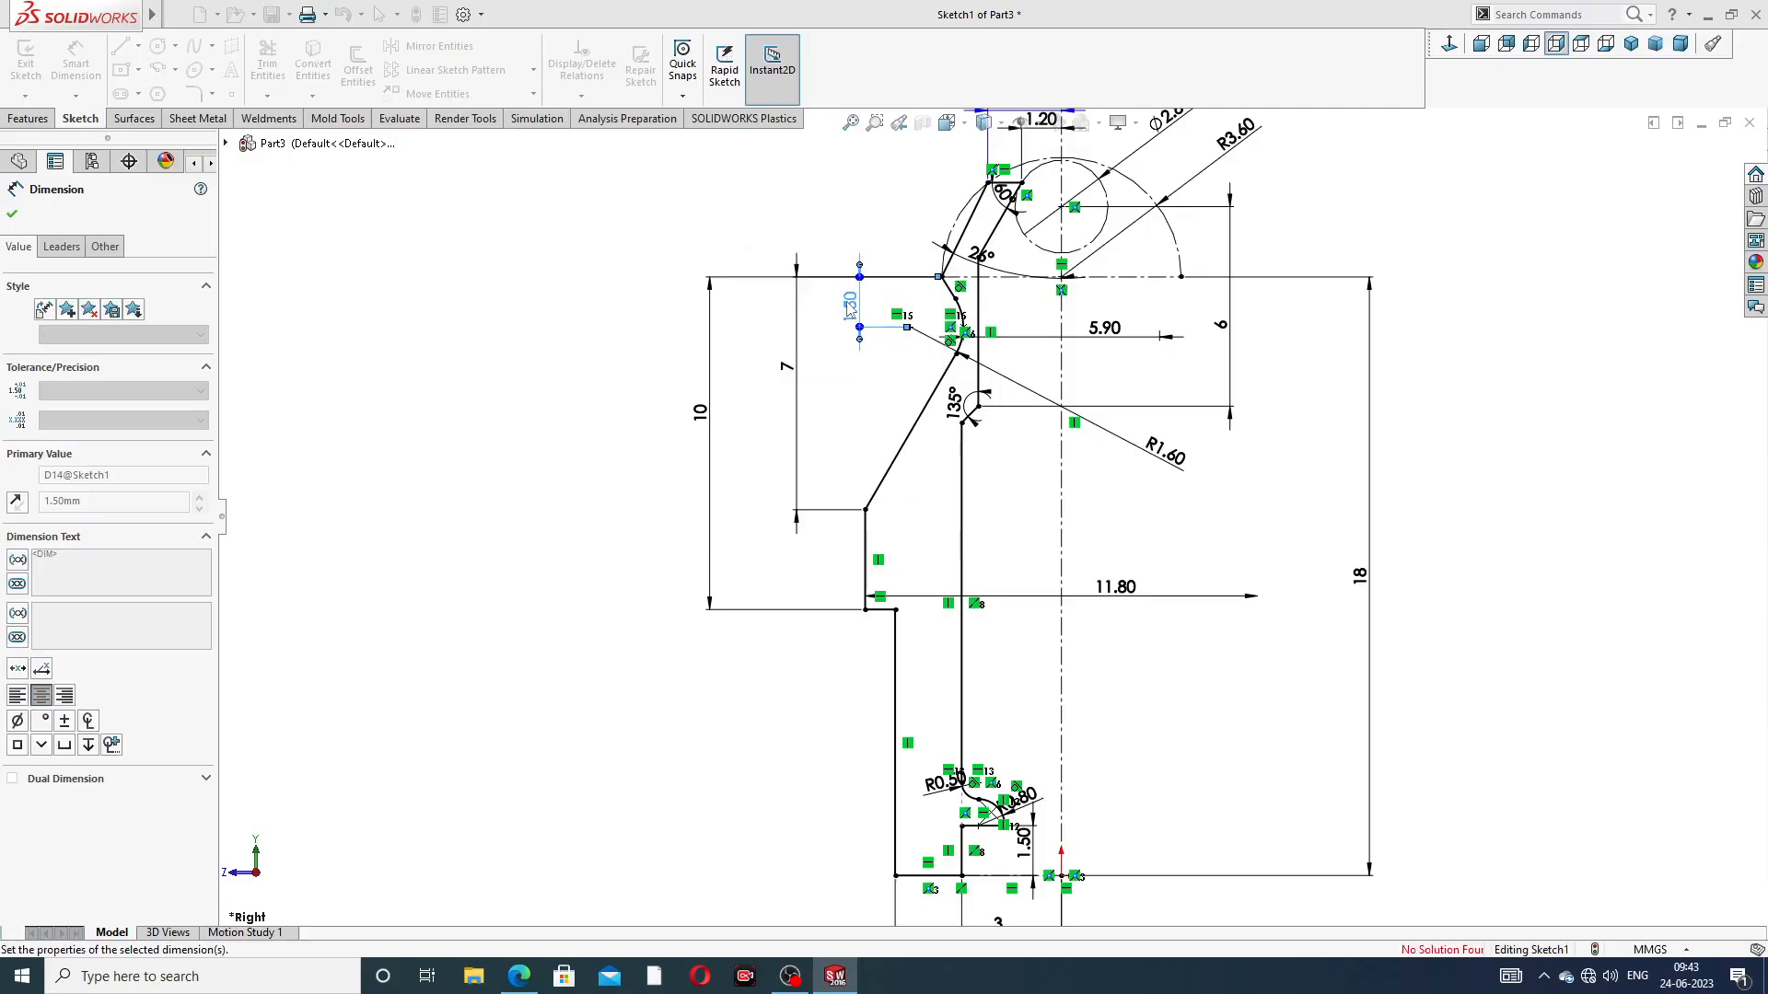
key(Return)
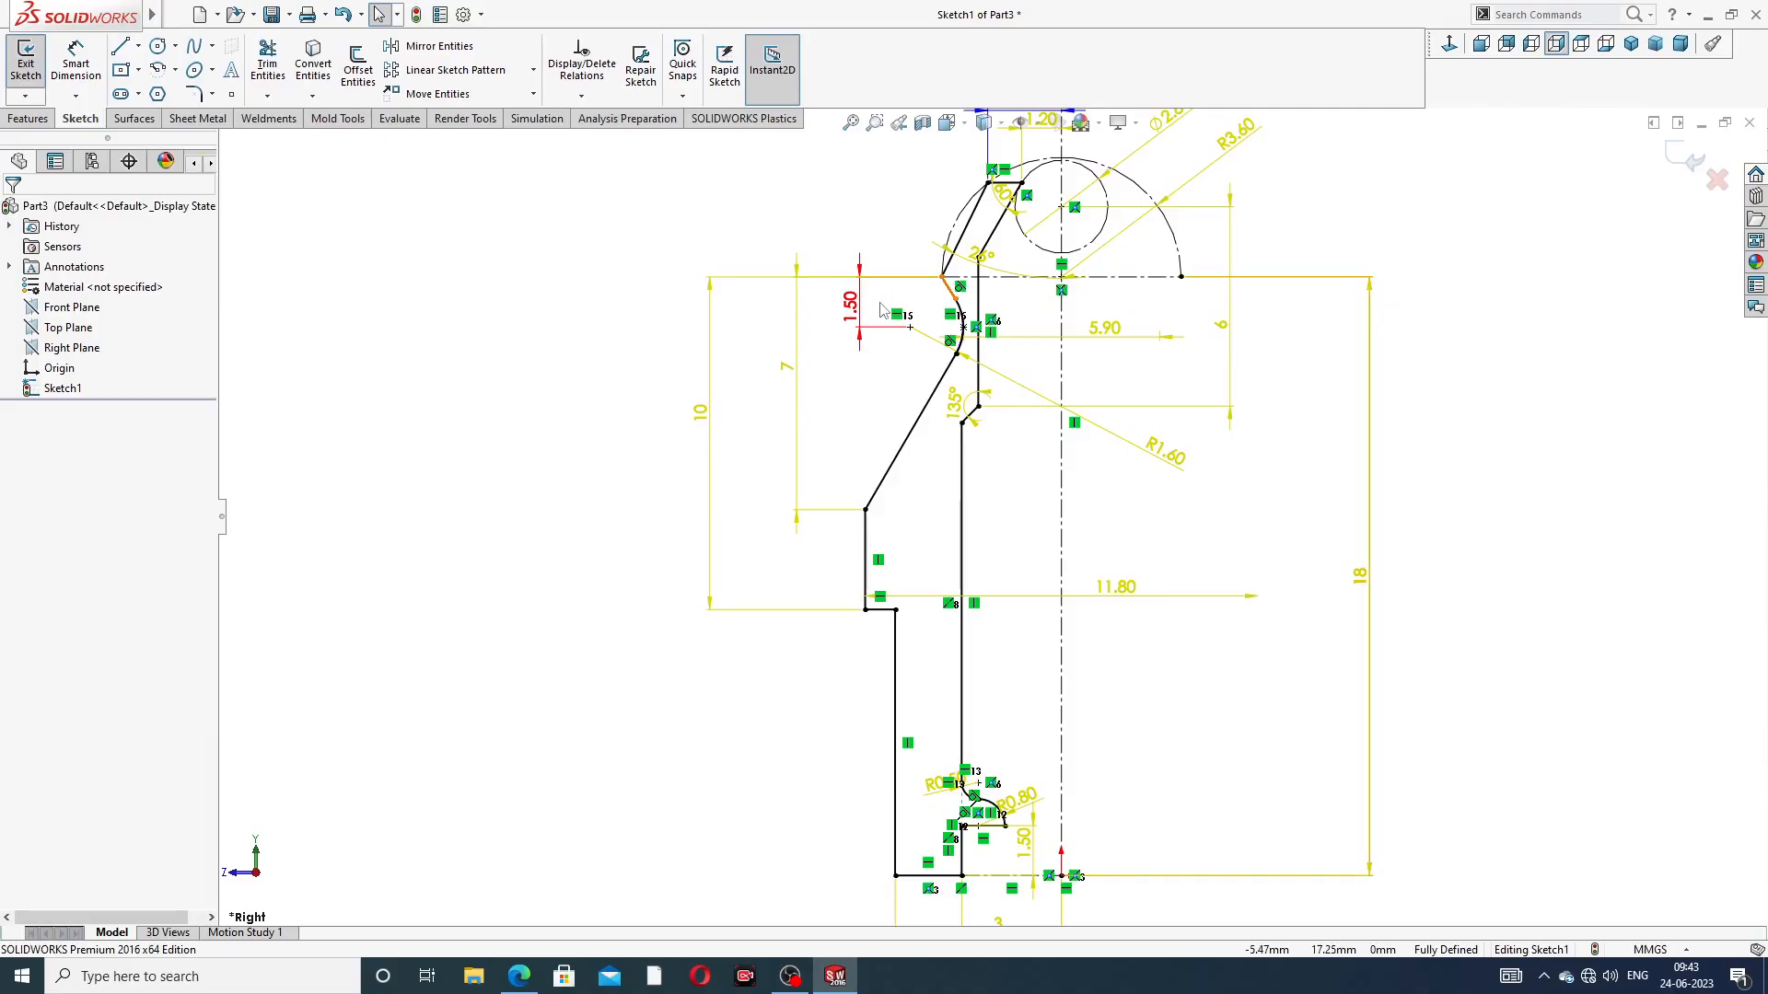
key(ctrl+z)
key(ctrl+z)
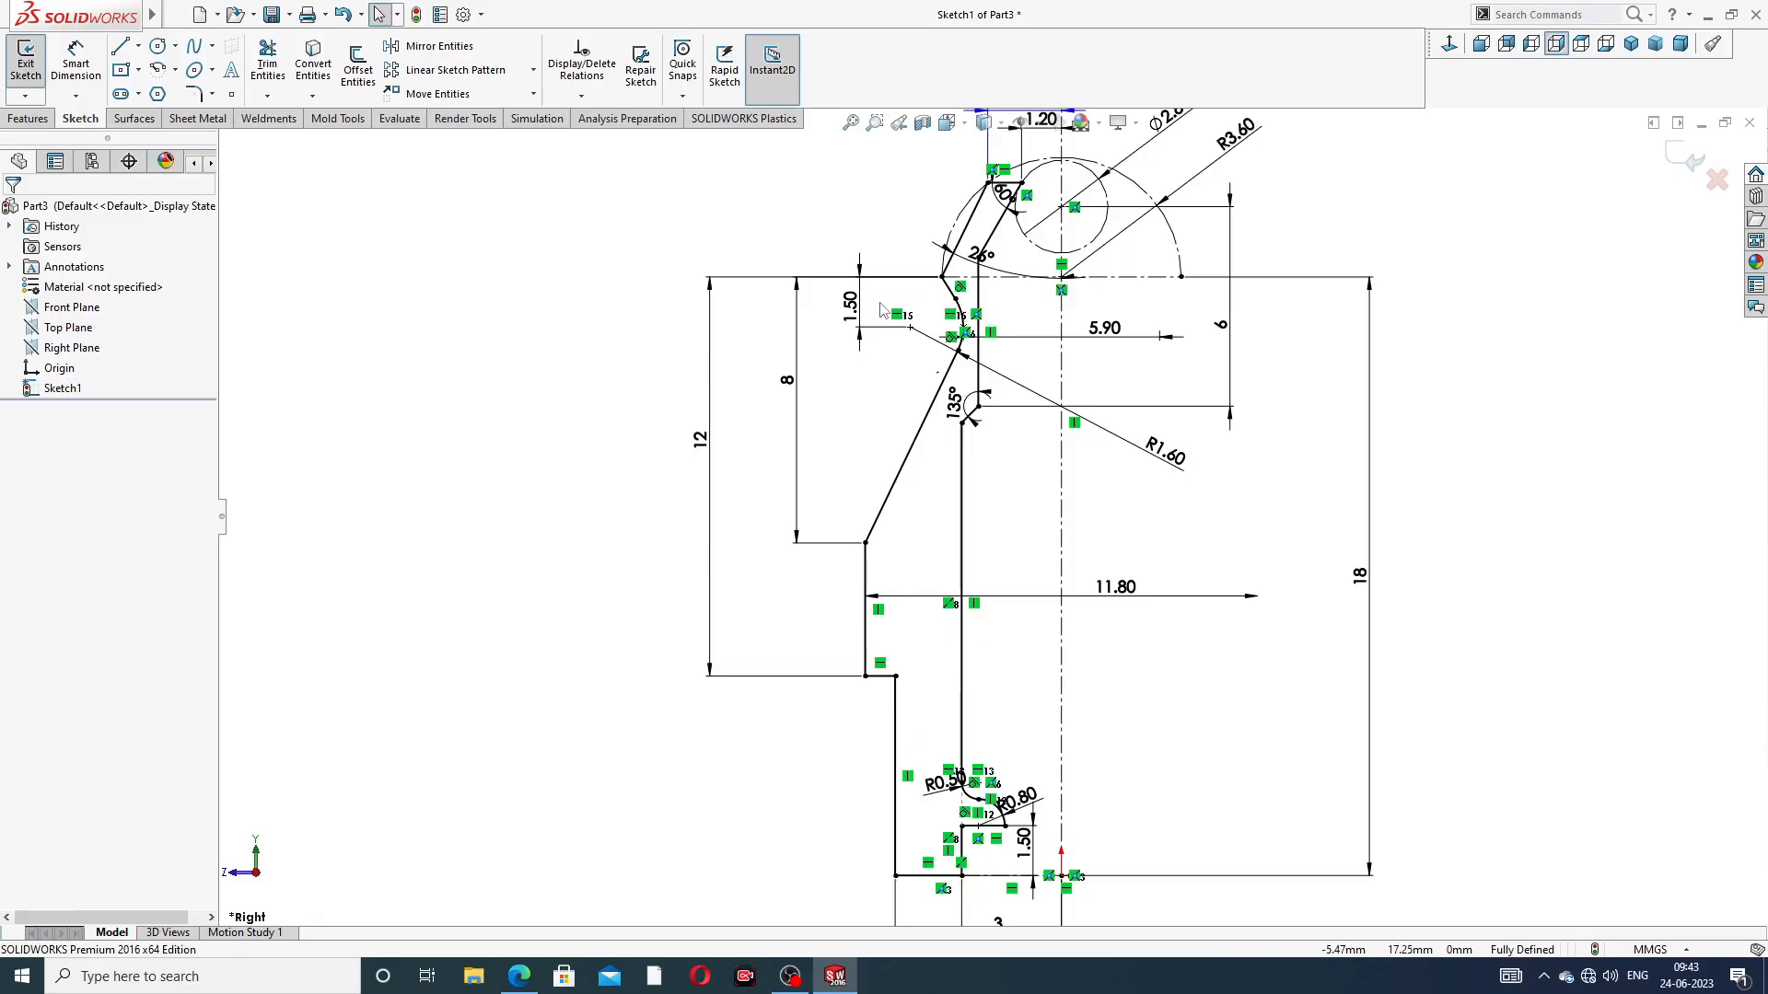
Change the outermost 12 mm height beside the profile to 10 mm and the 8 mm height down to the cone's lower end to 7 mm
double_click(701, 440)
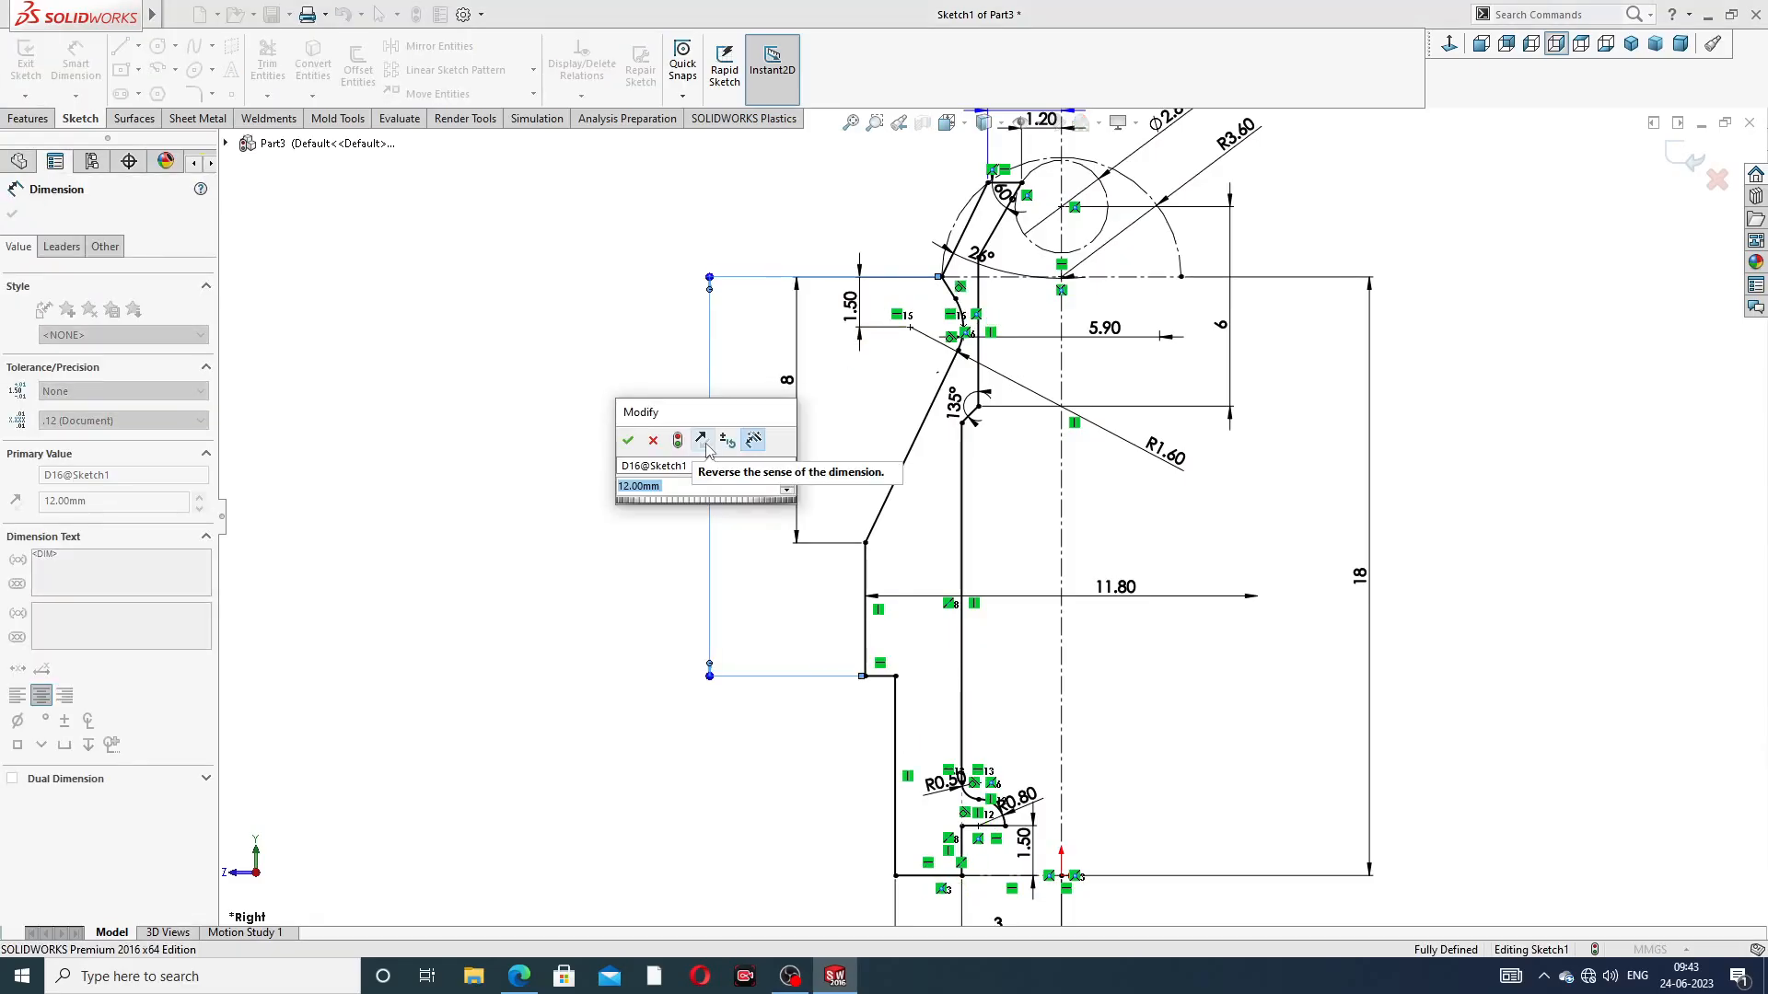
text(10)
key(Return)
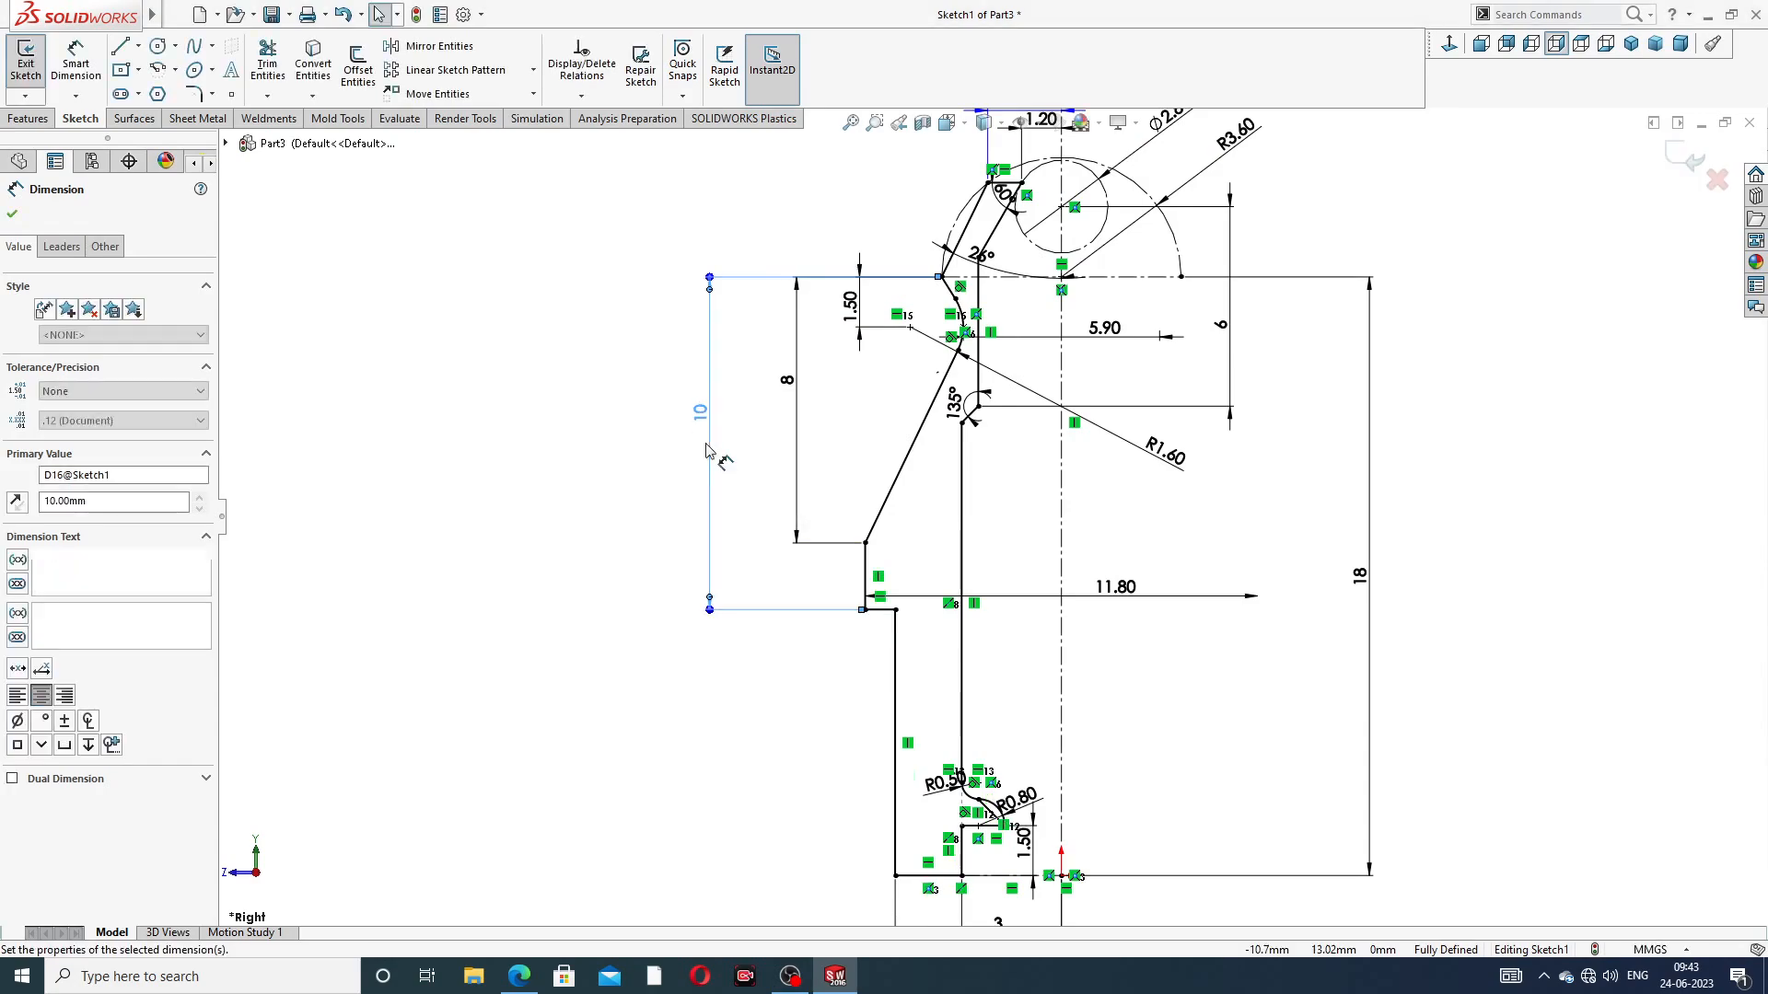
double_click(790, 385)
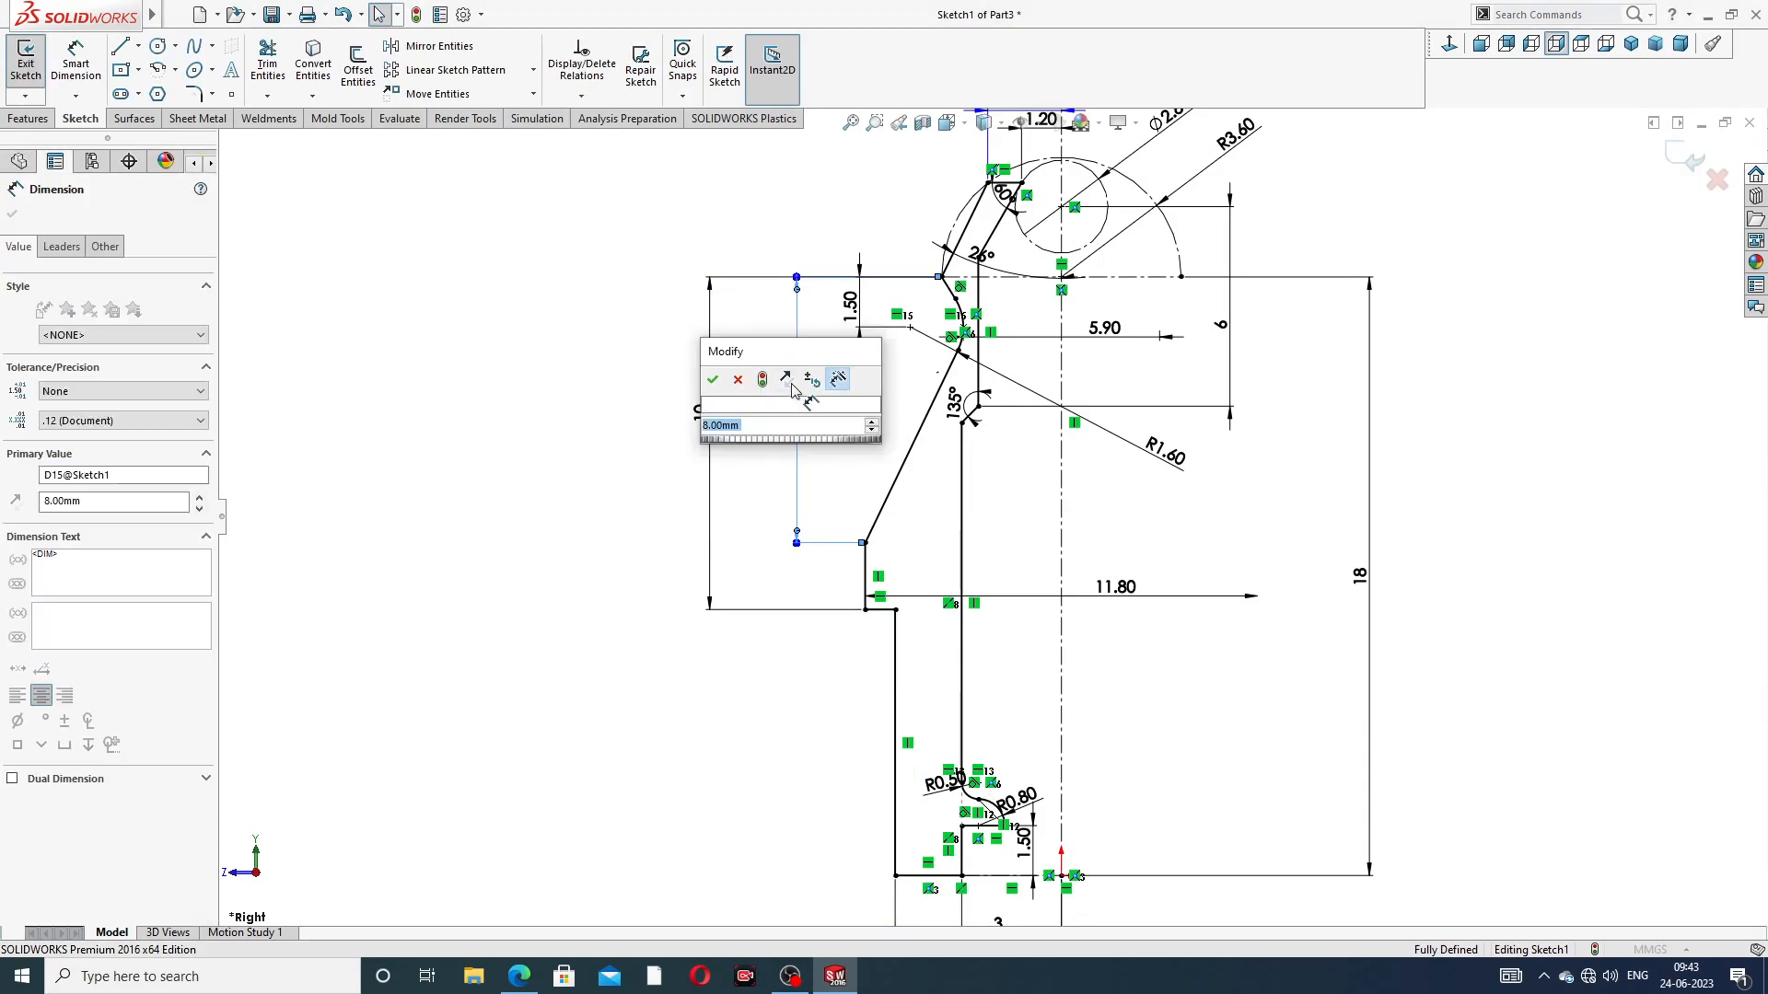
text(7)
key(Return)
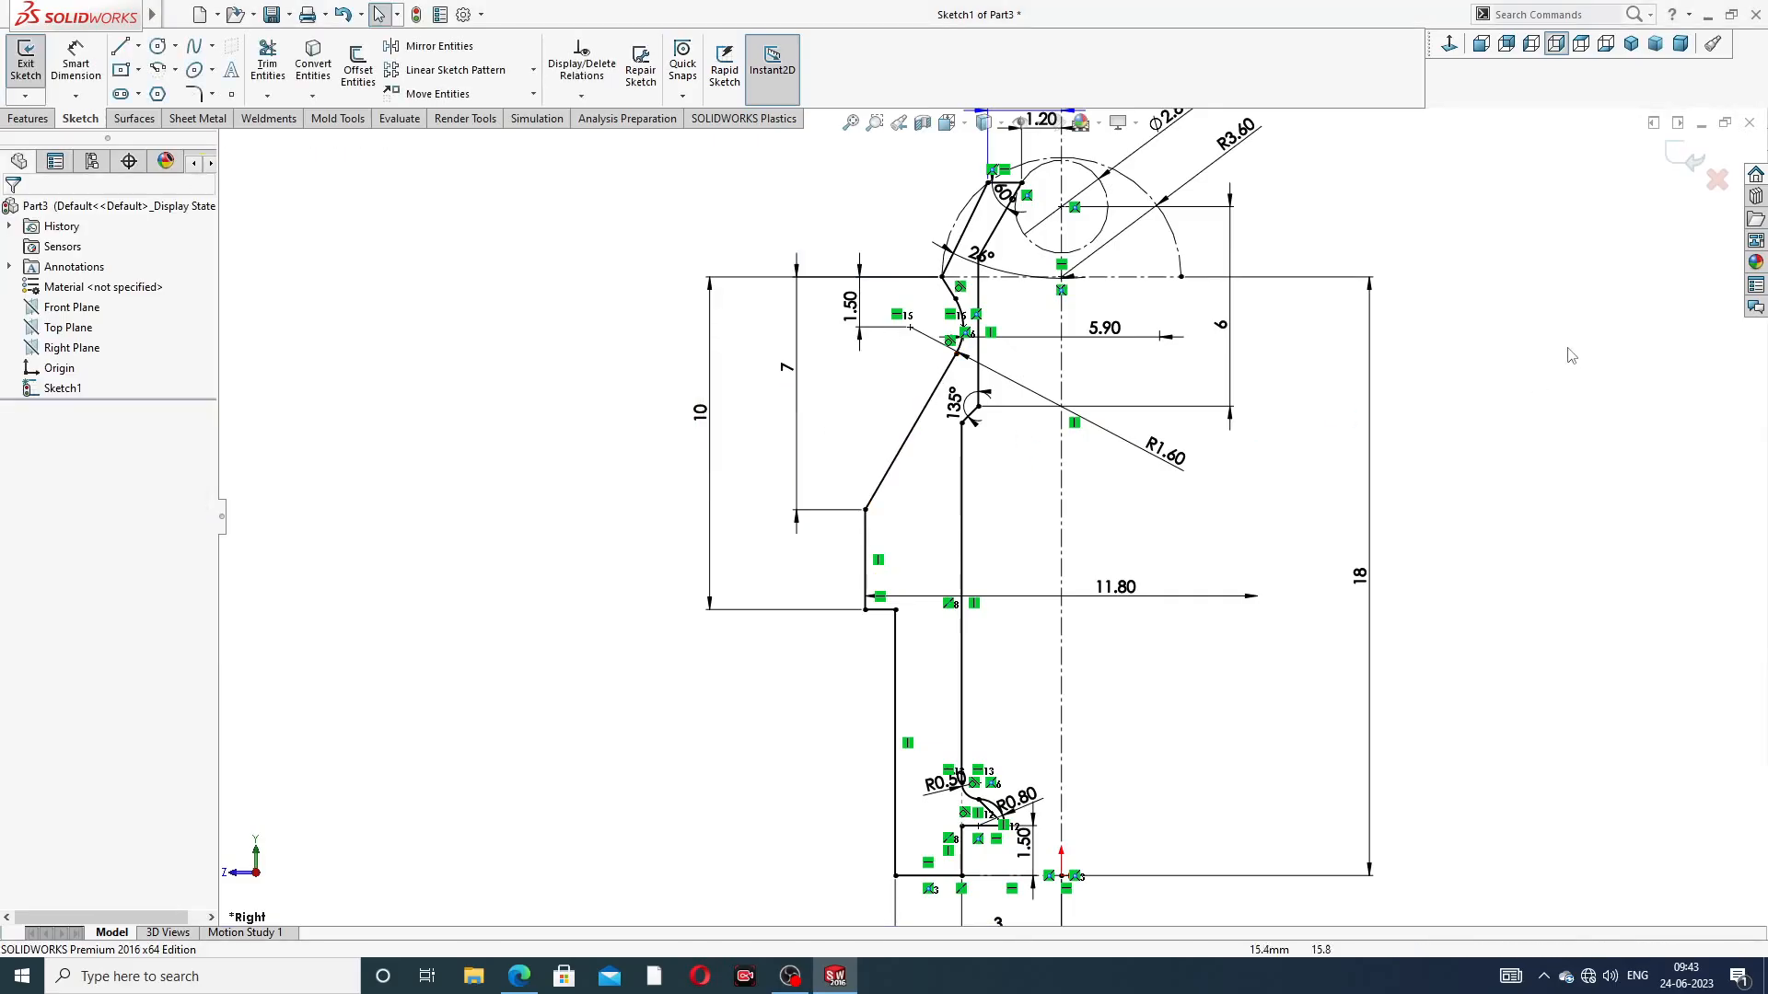
key(f)
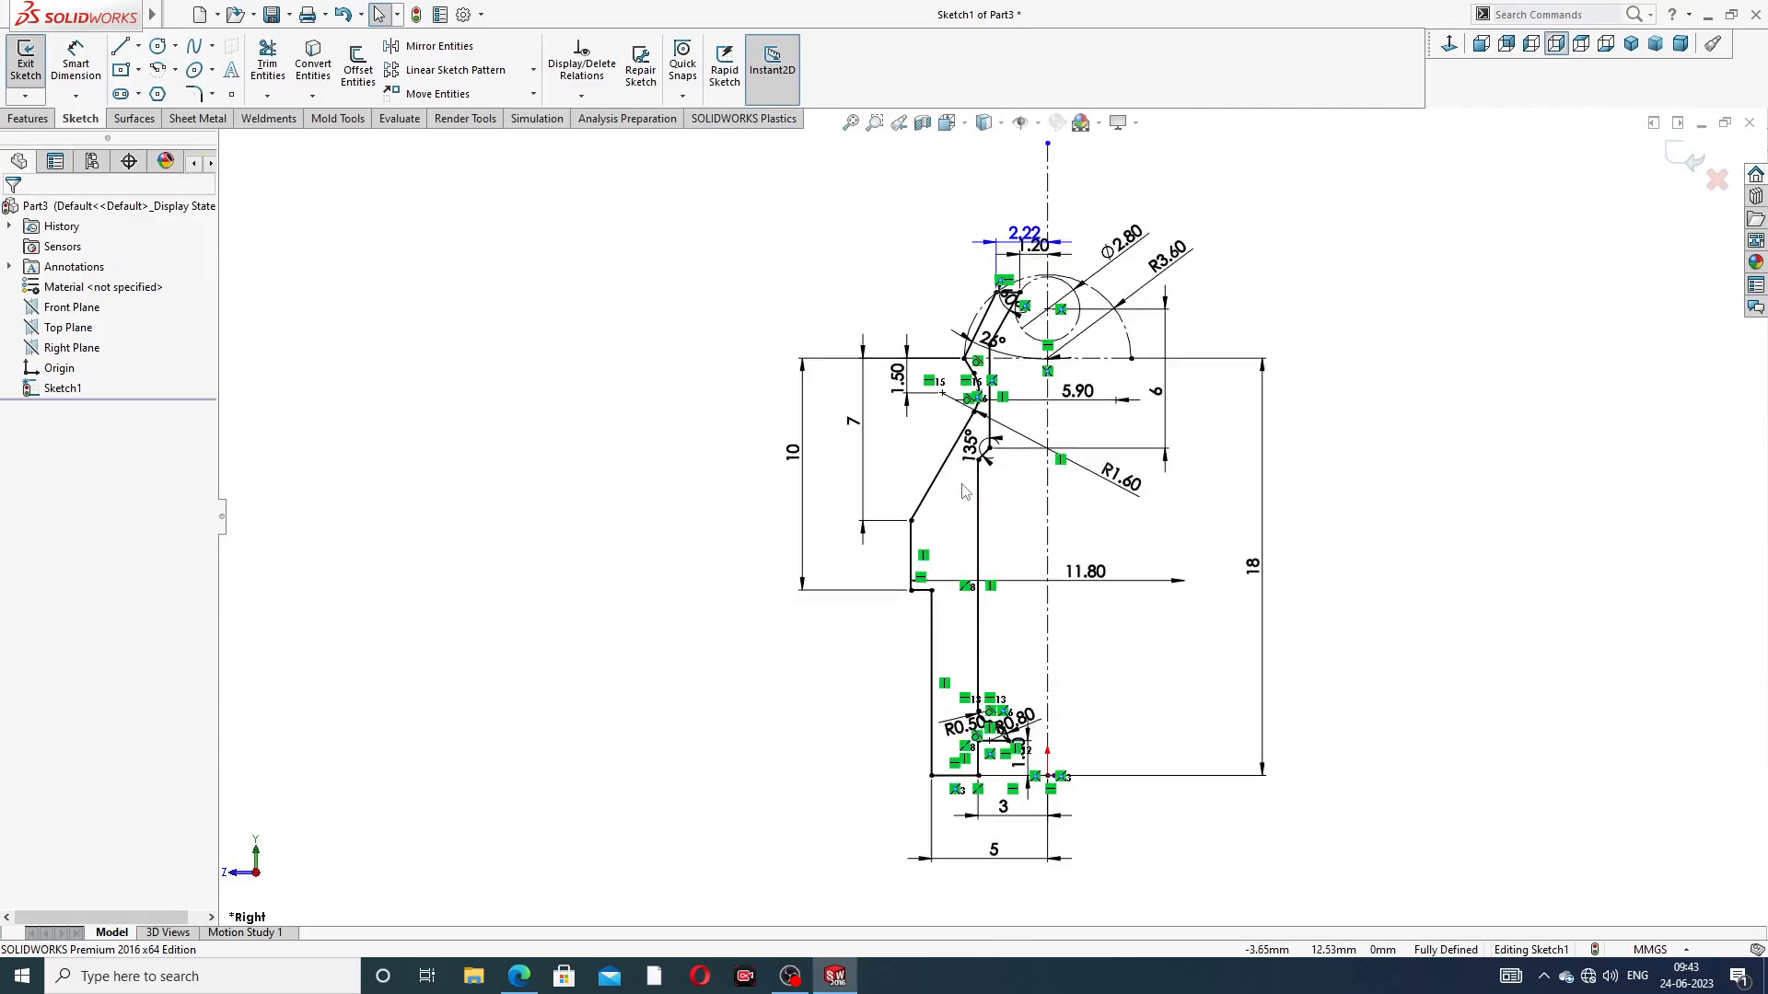
scroll(963, 451, down, 5)
scroll(1081, 293, up, 4)
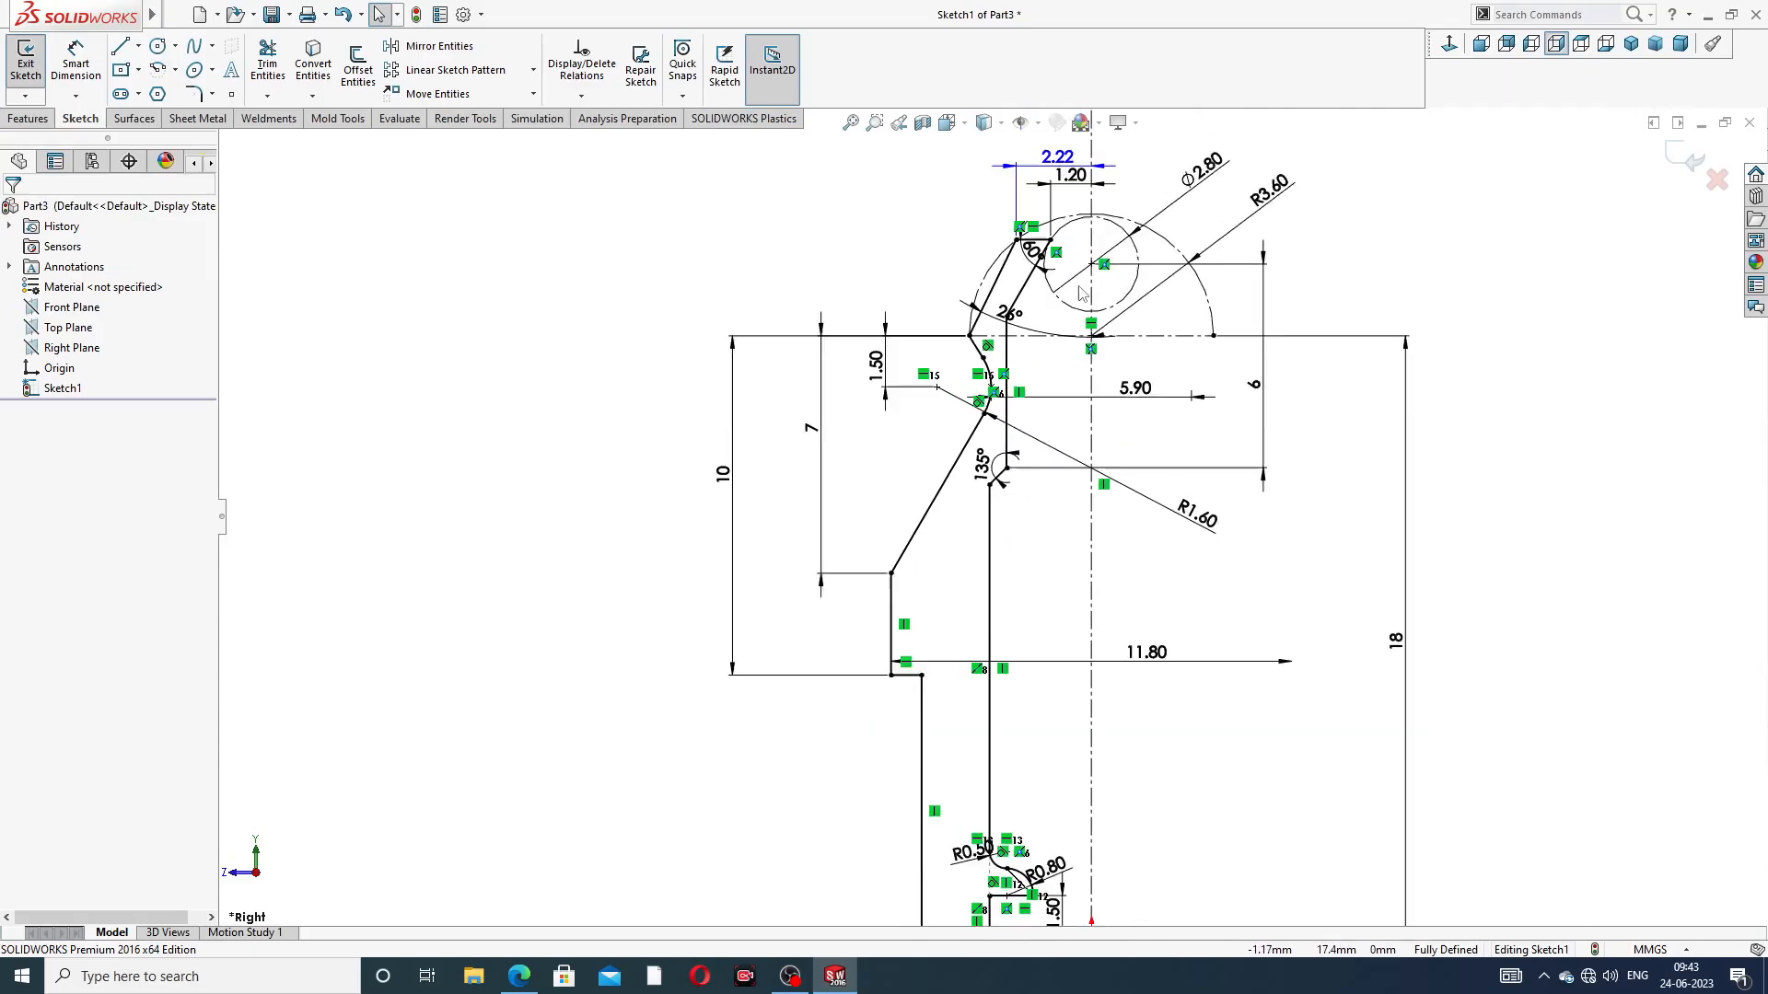
scroll(1054, 258, down, 3)
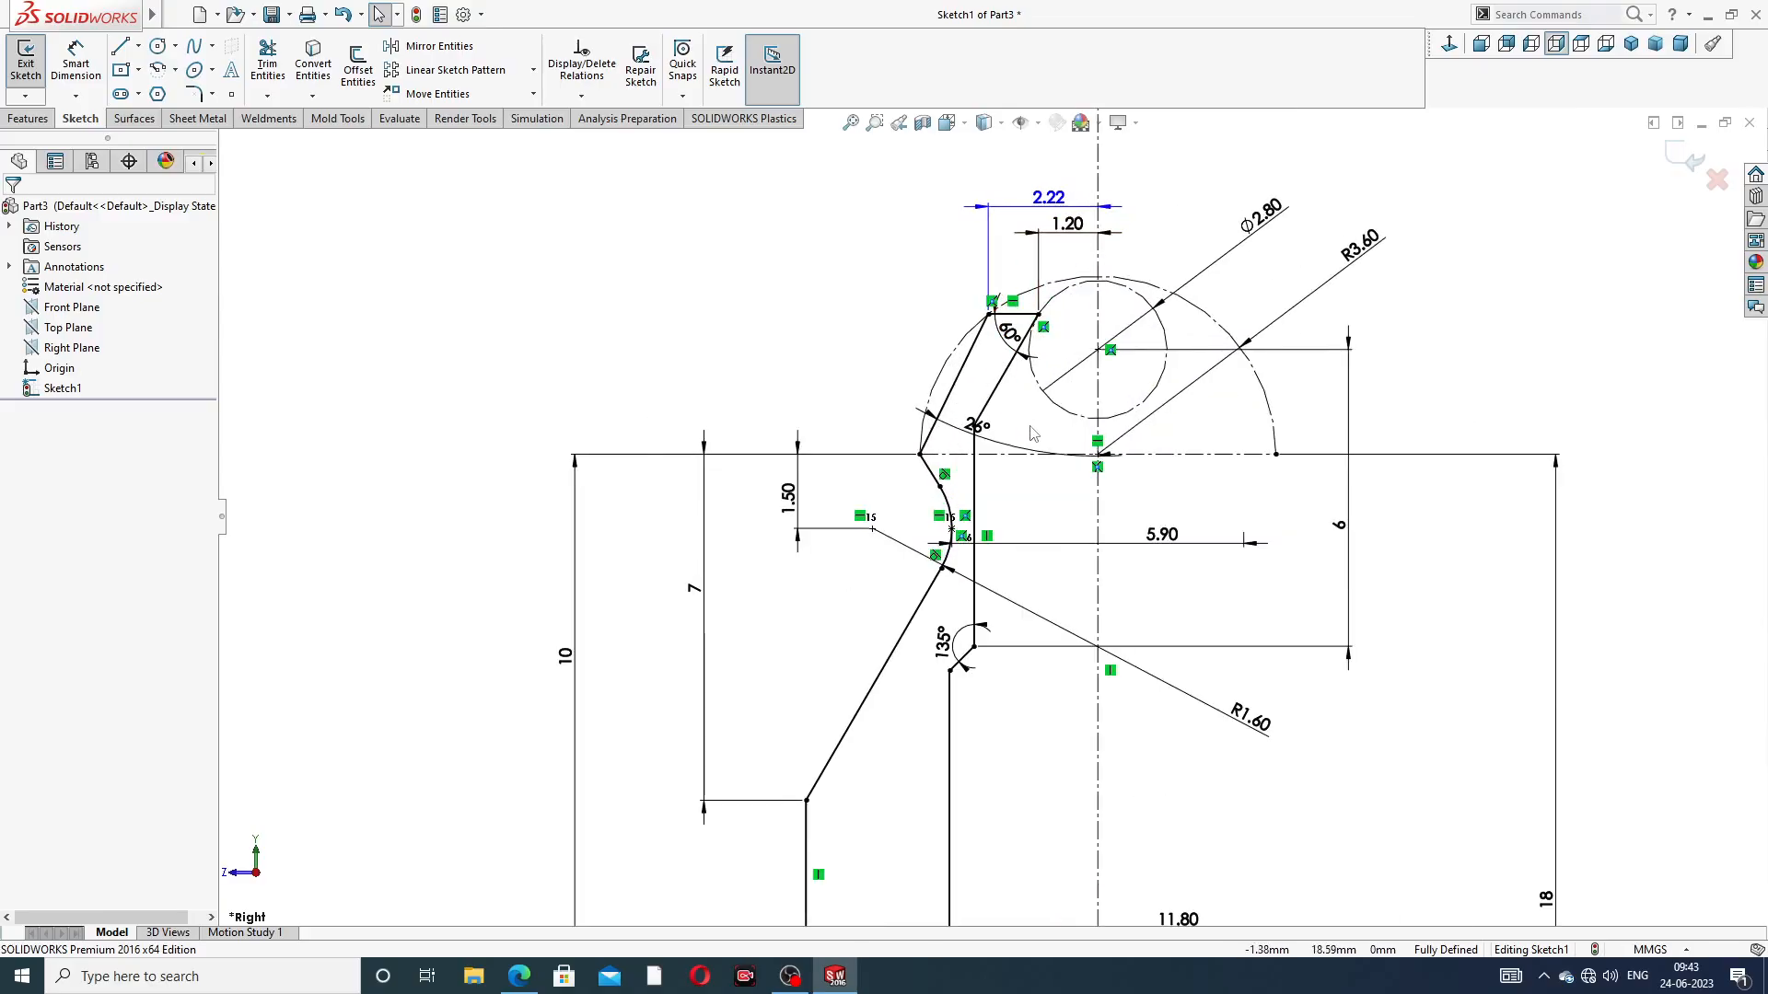
scroll(1033, 433, down, 1)
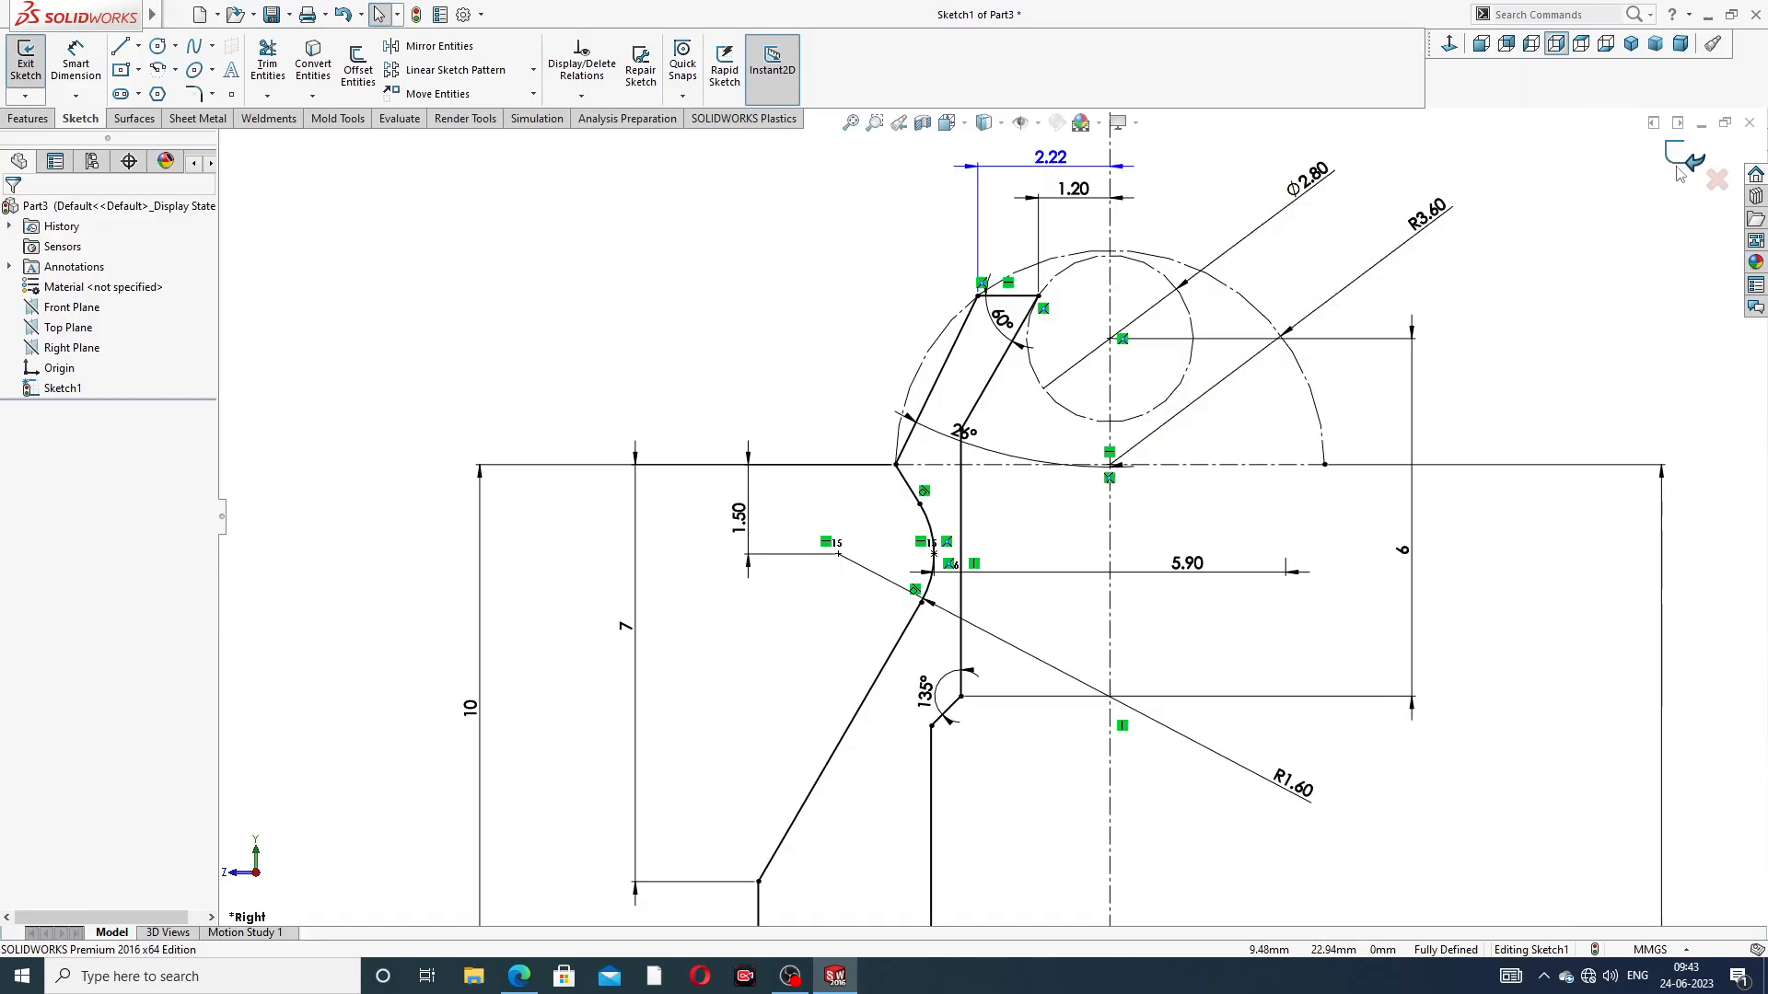
Finish the corrected profile sketch and revolve it about the vertical centerline into a solid body
click(1673, 170)
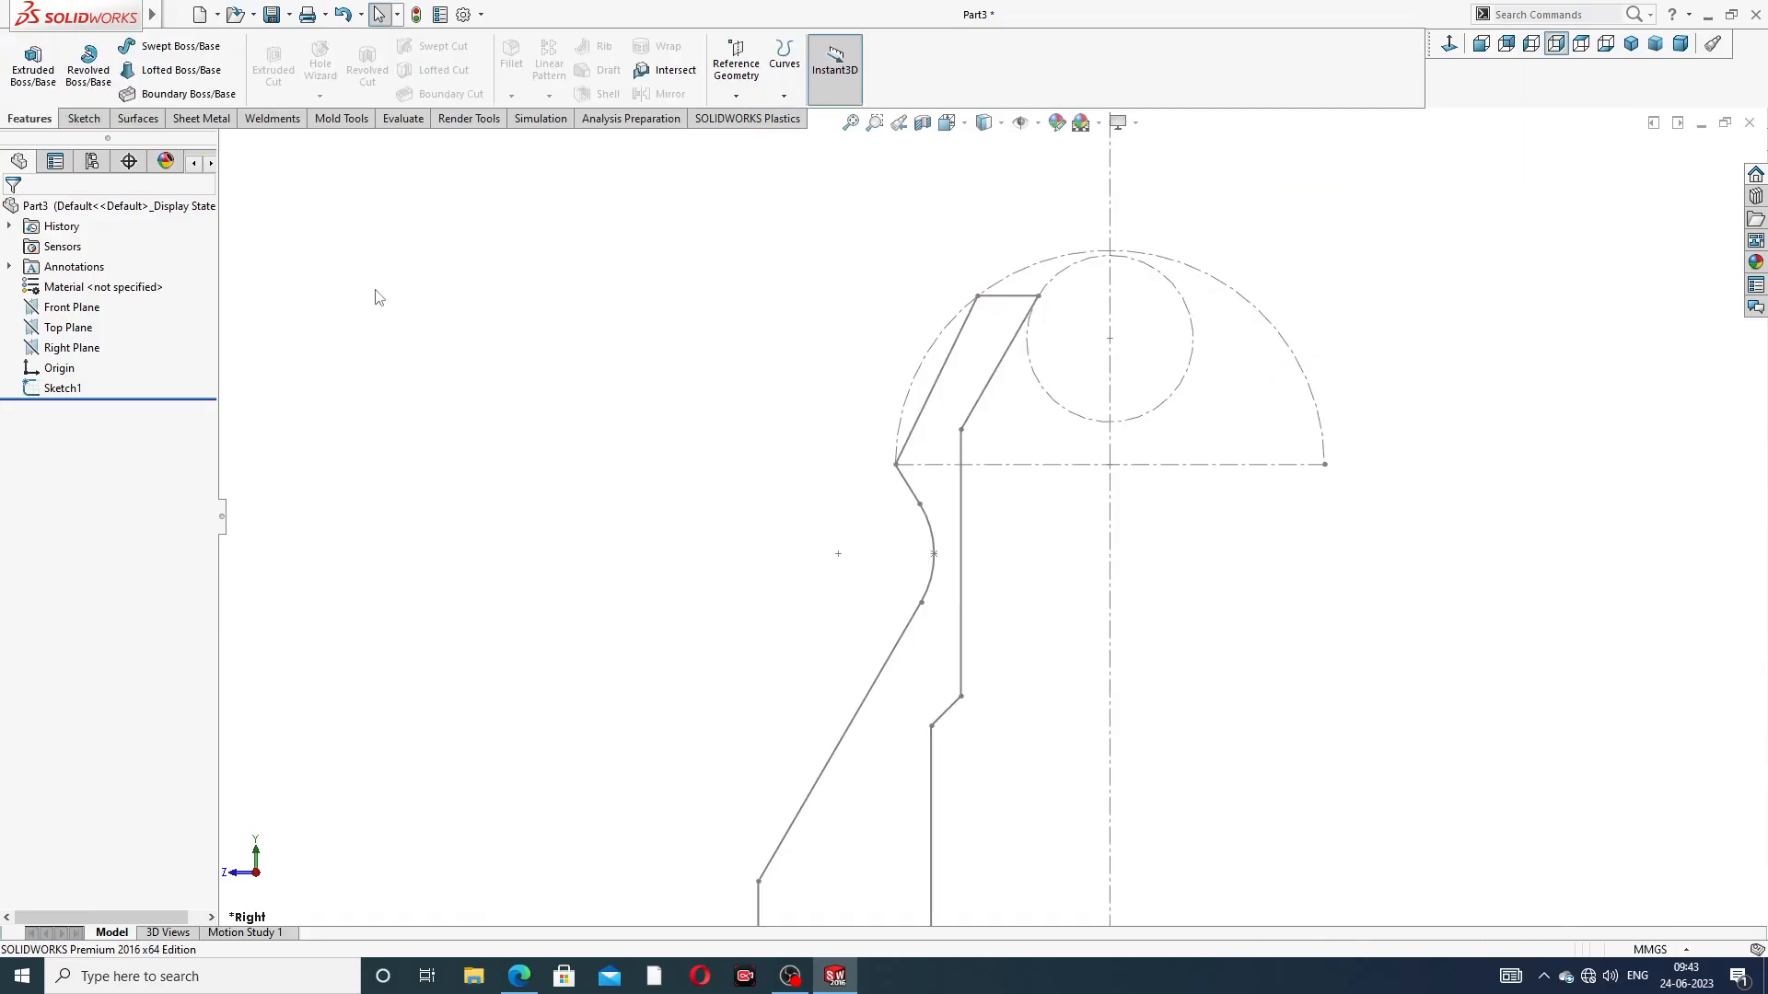
click(90, 69)
click(1111, 500)
middle_drag(1111, 651, 1284, 460)
click(1679, 155)
middle_drag(1308, 542, 991, 560)
scroll(1153, 635, up, 3)
scroll(990, 560, down, 3)
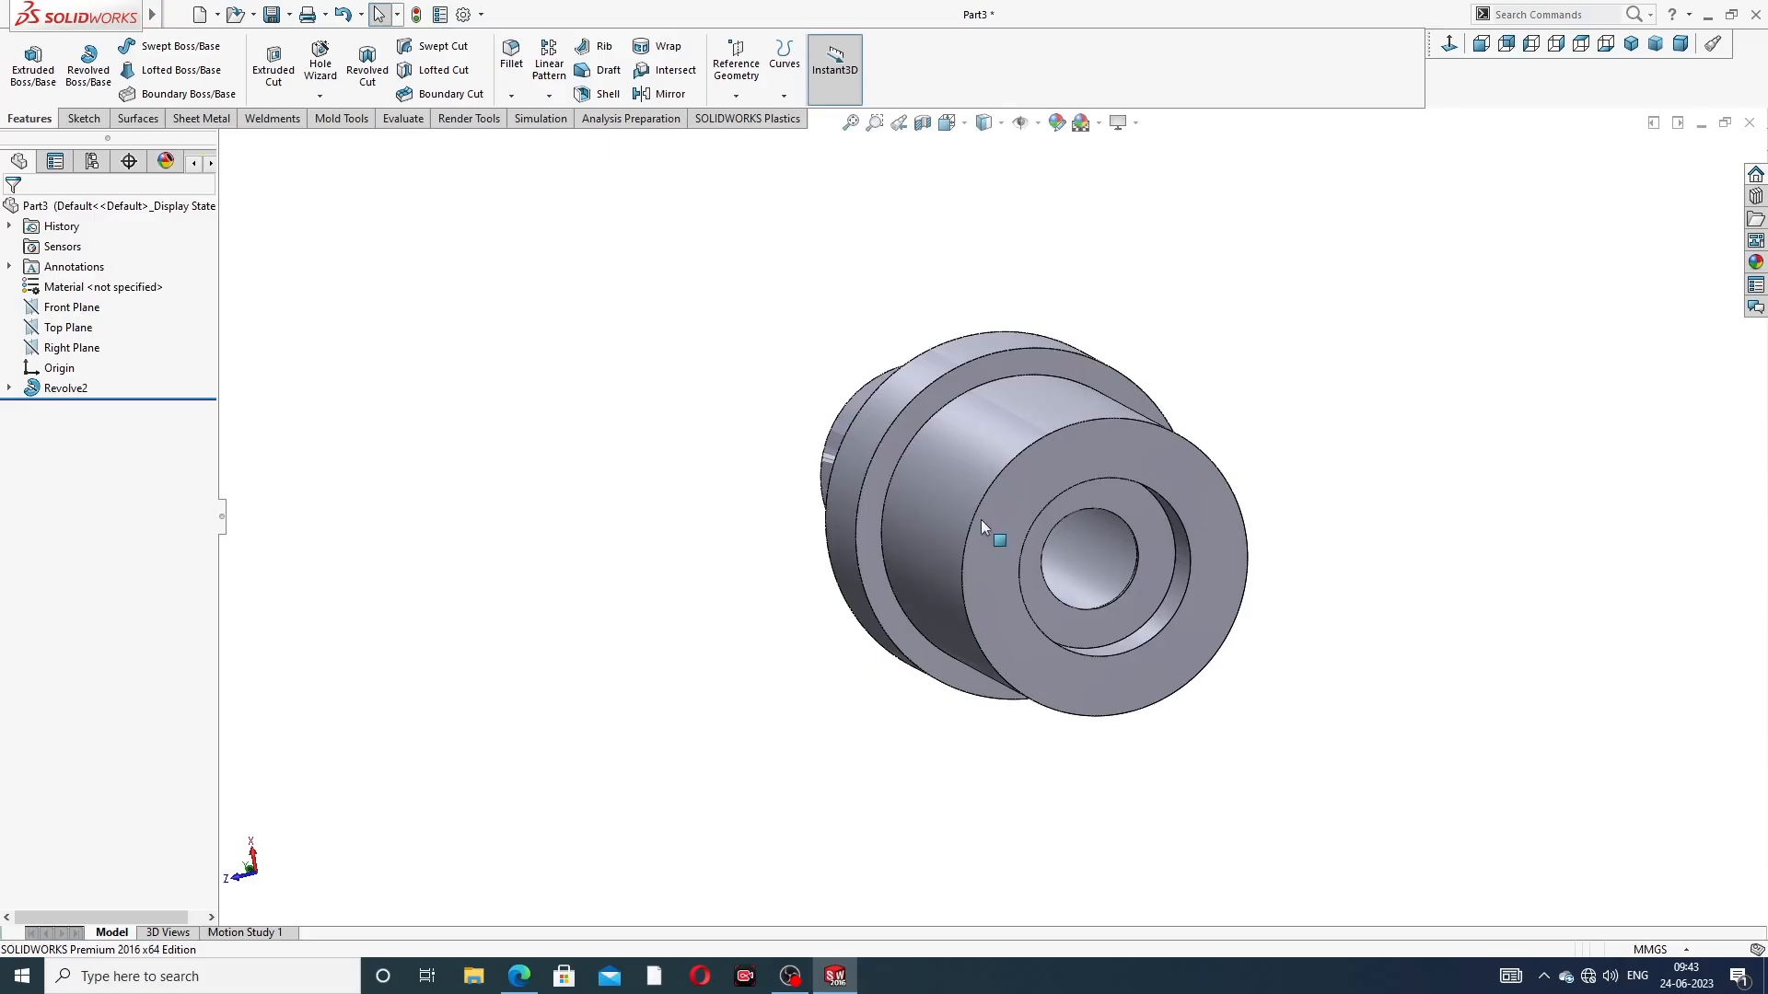
Sketch a hexagon on the ring-shaped shoulder face, centered on the origin with a corner on the outer edge, and make its upper side horizontal
click(990, 373)
click(1212, 316)
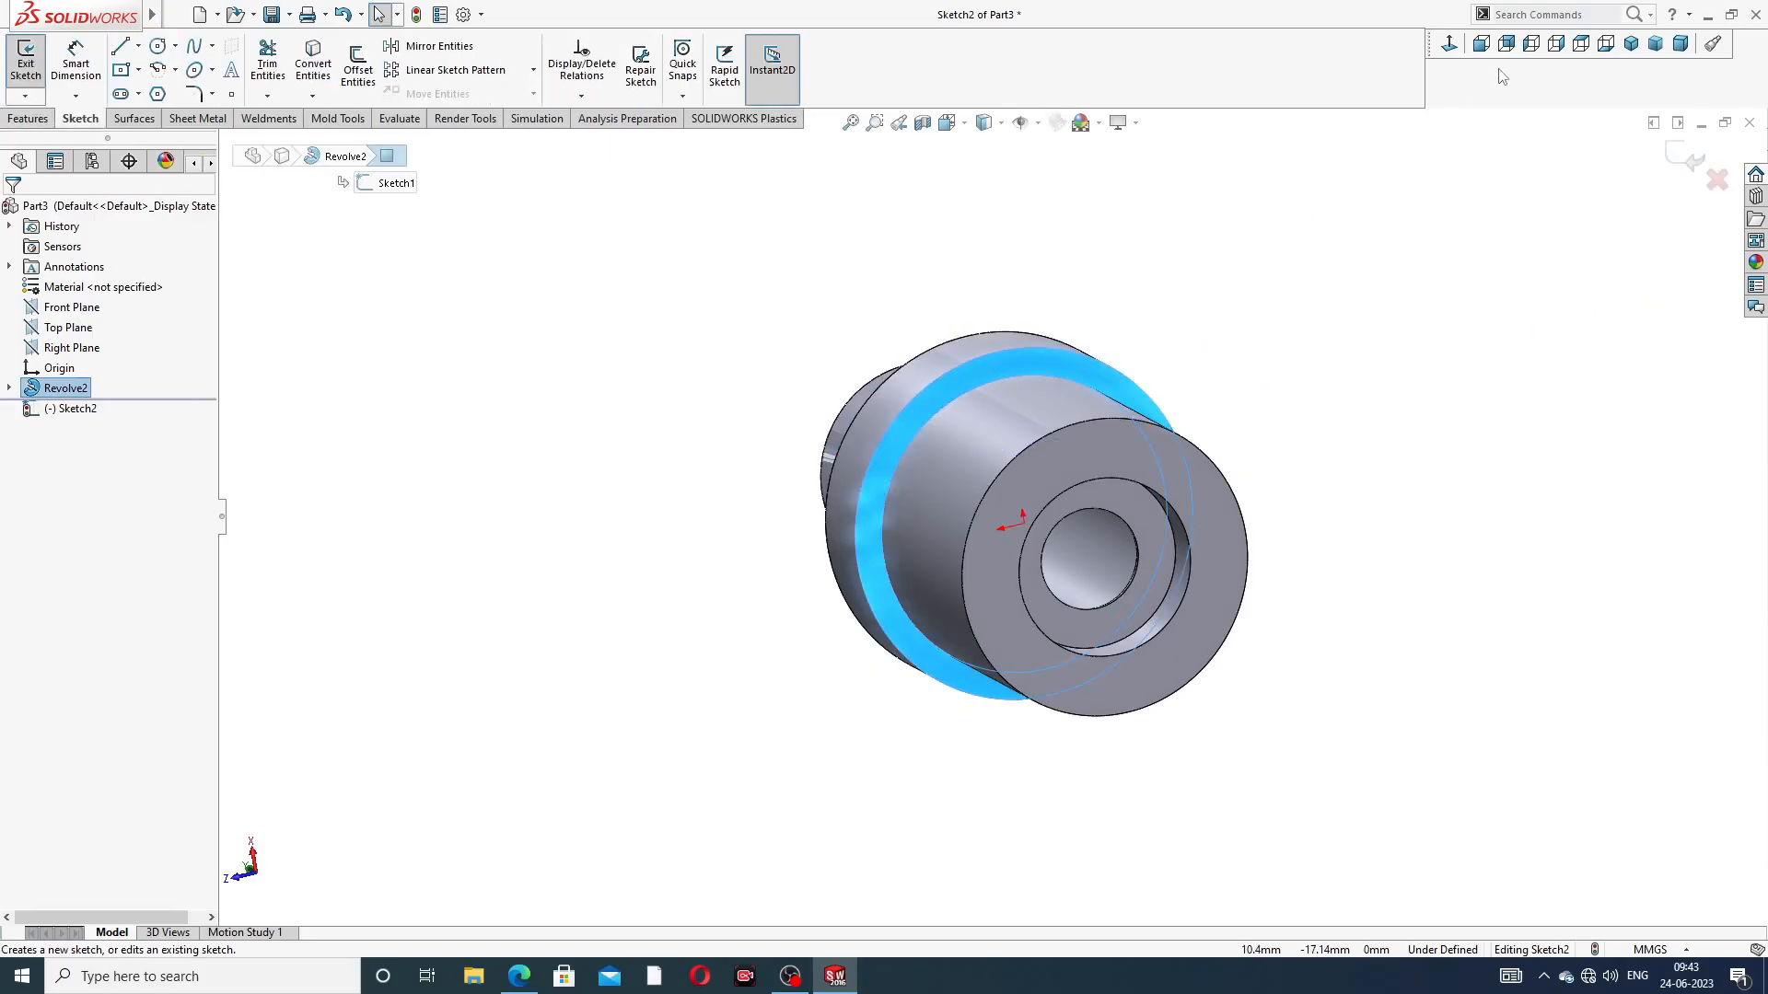
click(1446, 43)
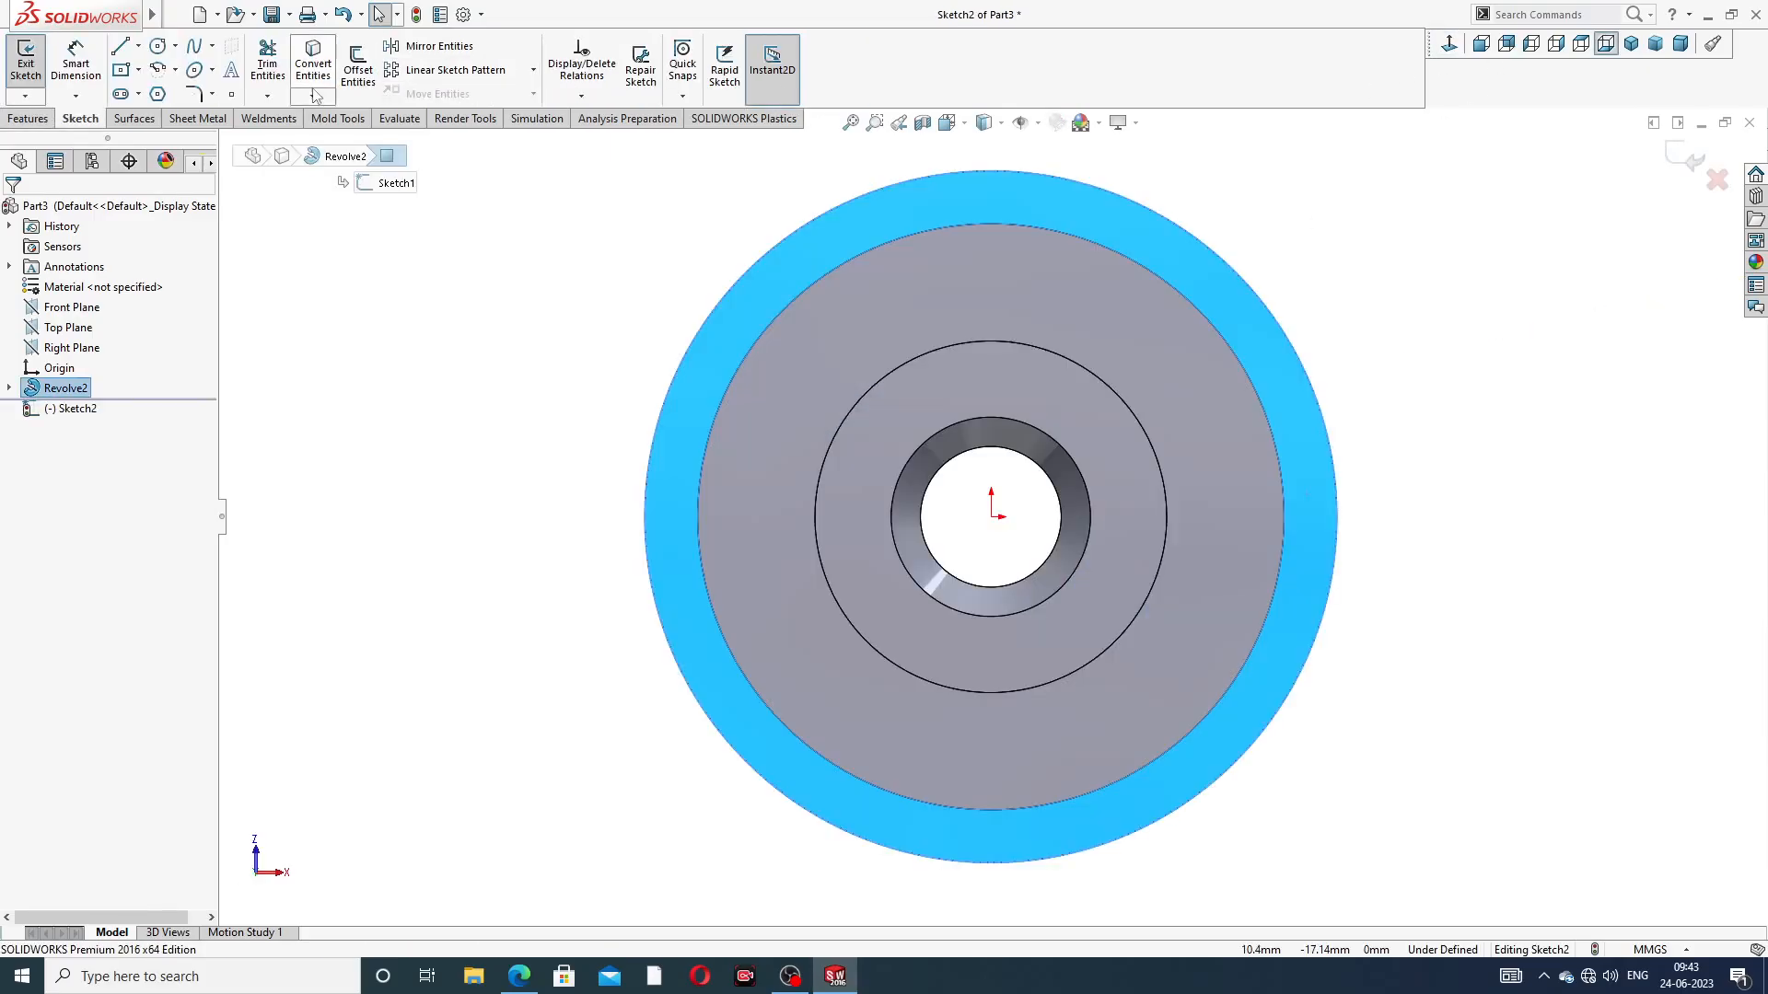
click(158, 94)
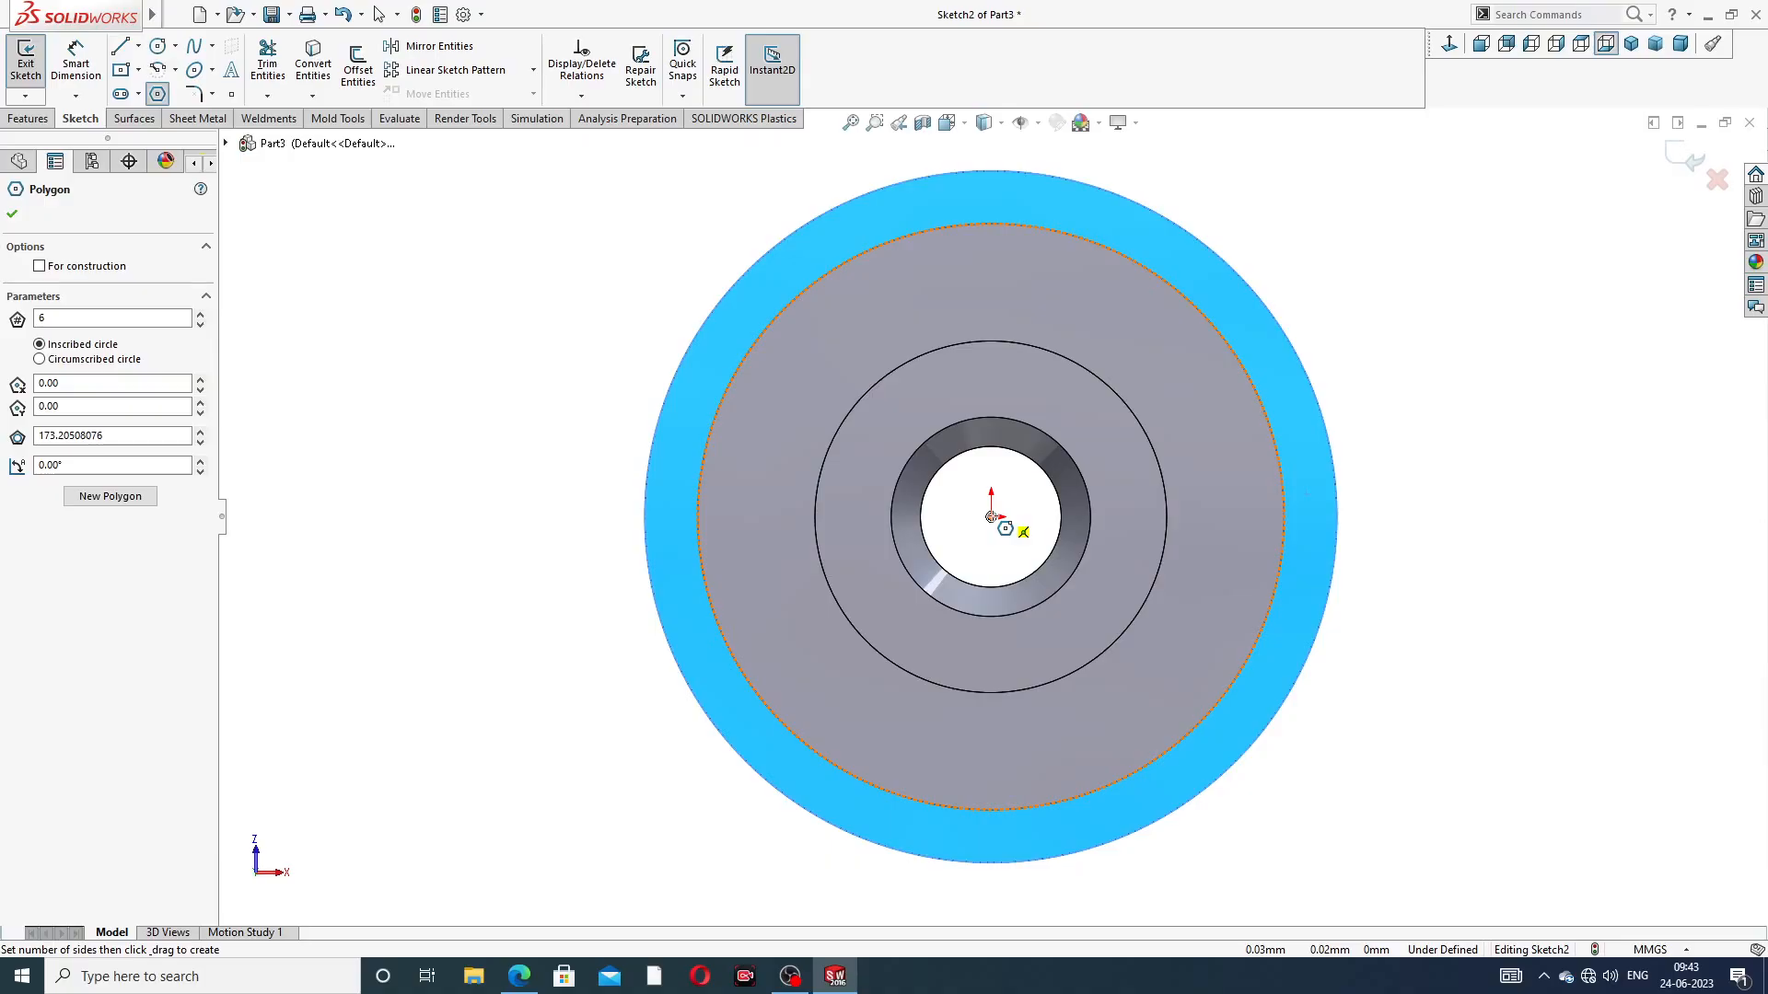
drag(991, 517, 644, 517)
right_click(1379, 339)
click(1402, 357)
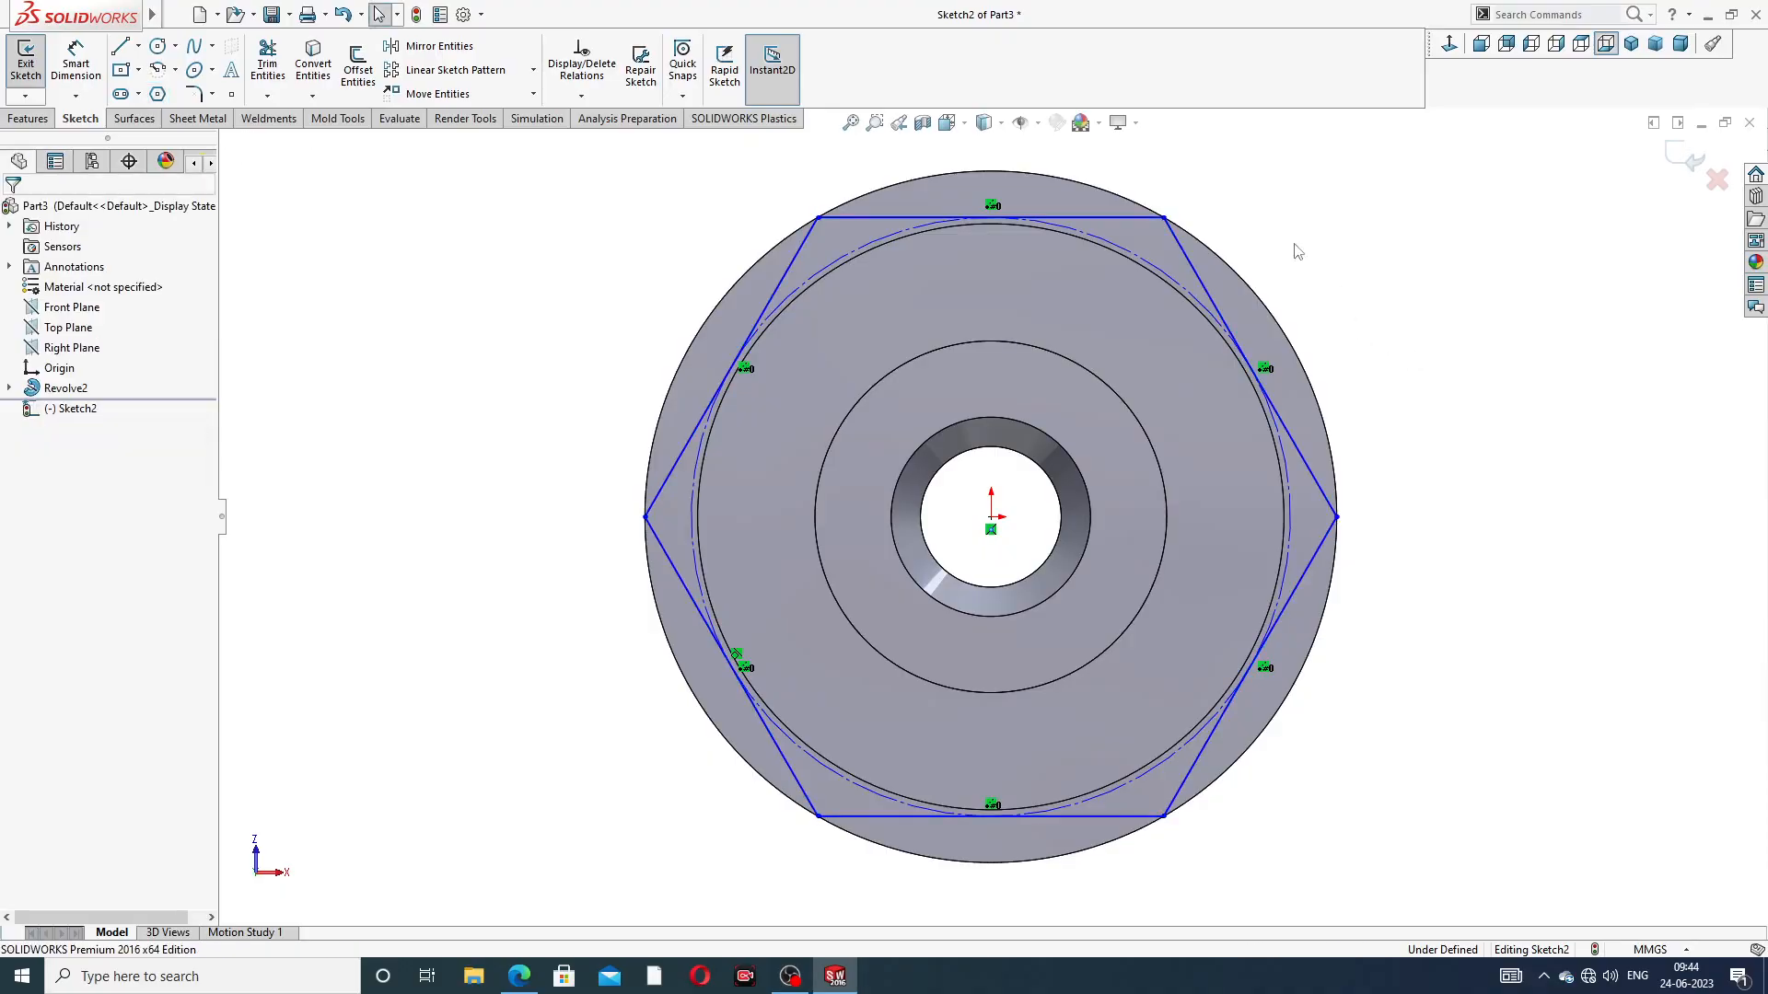
click(1132, 222)
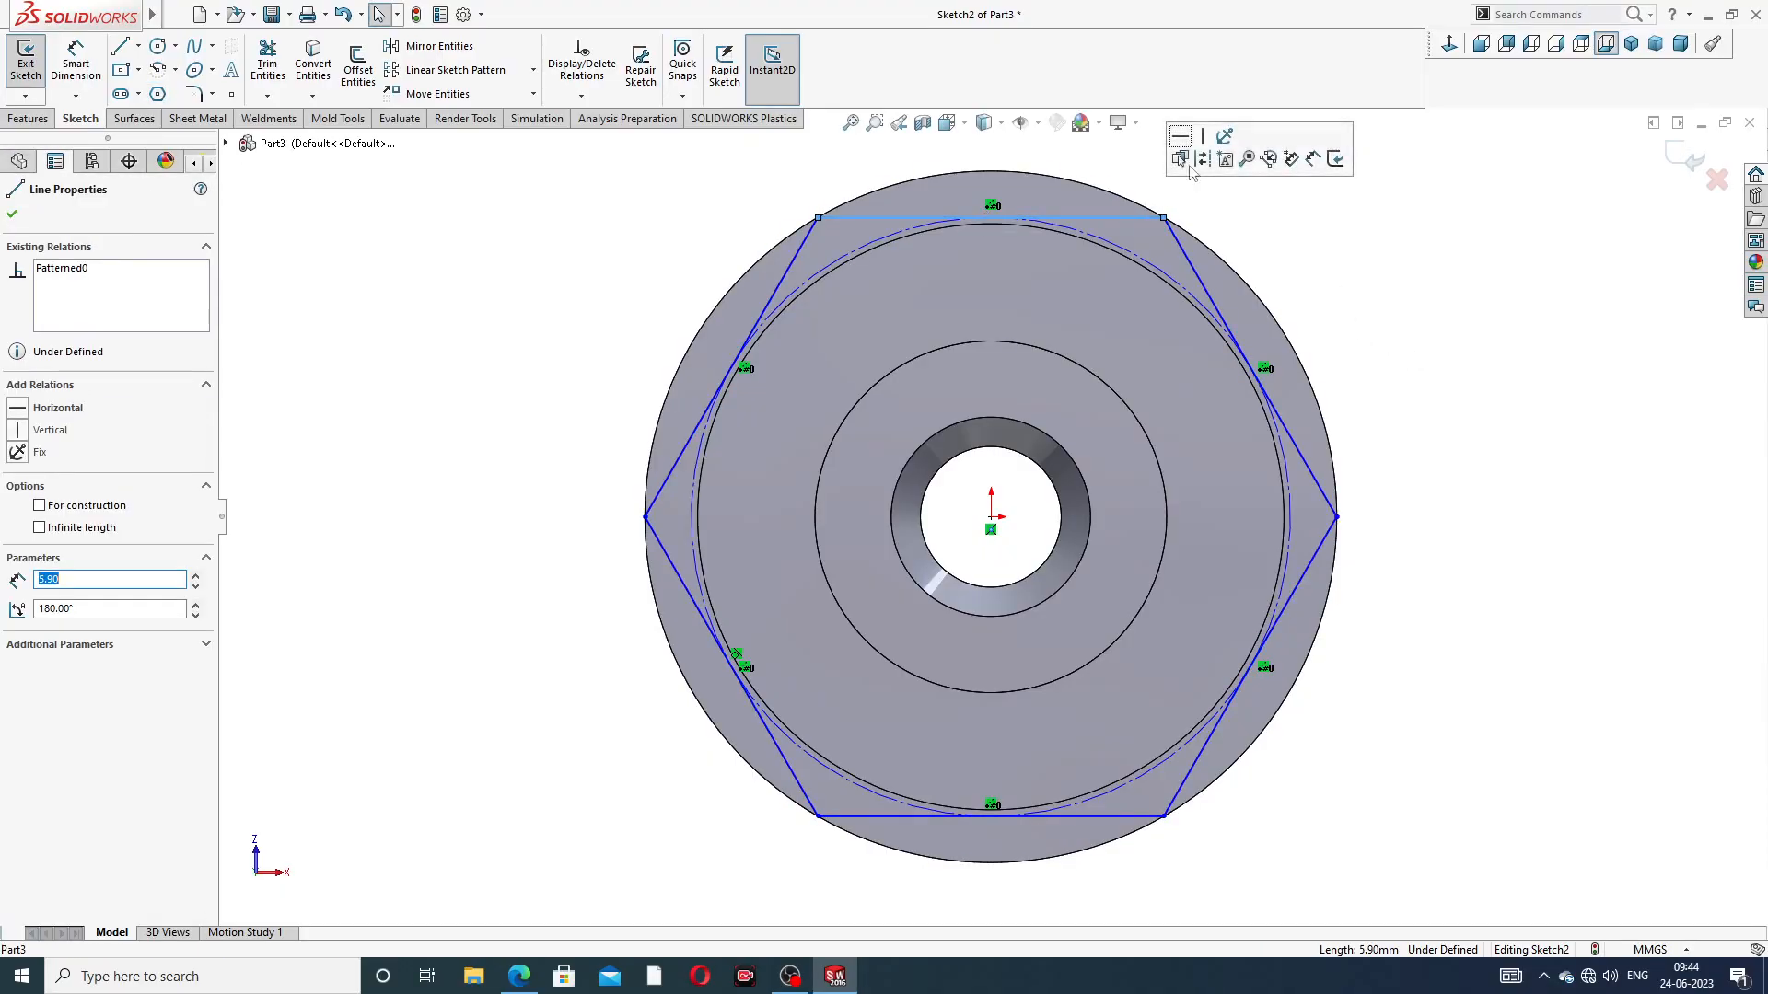
click(1322, 234)
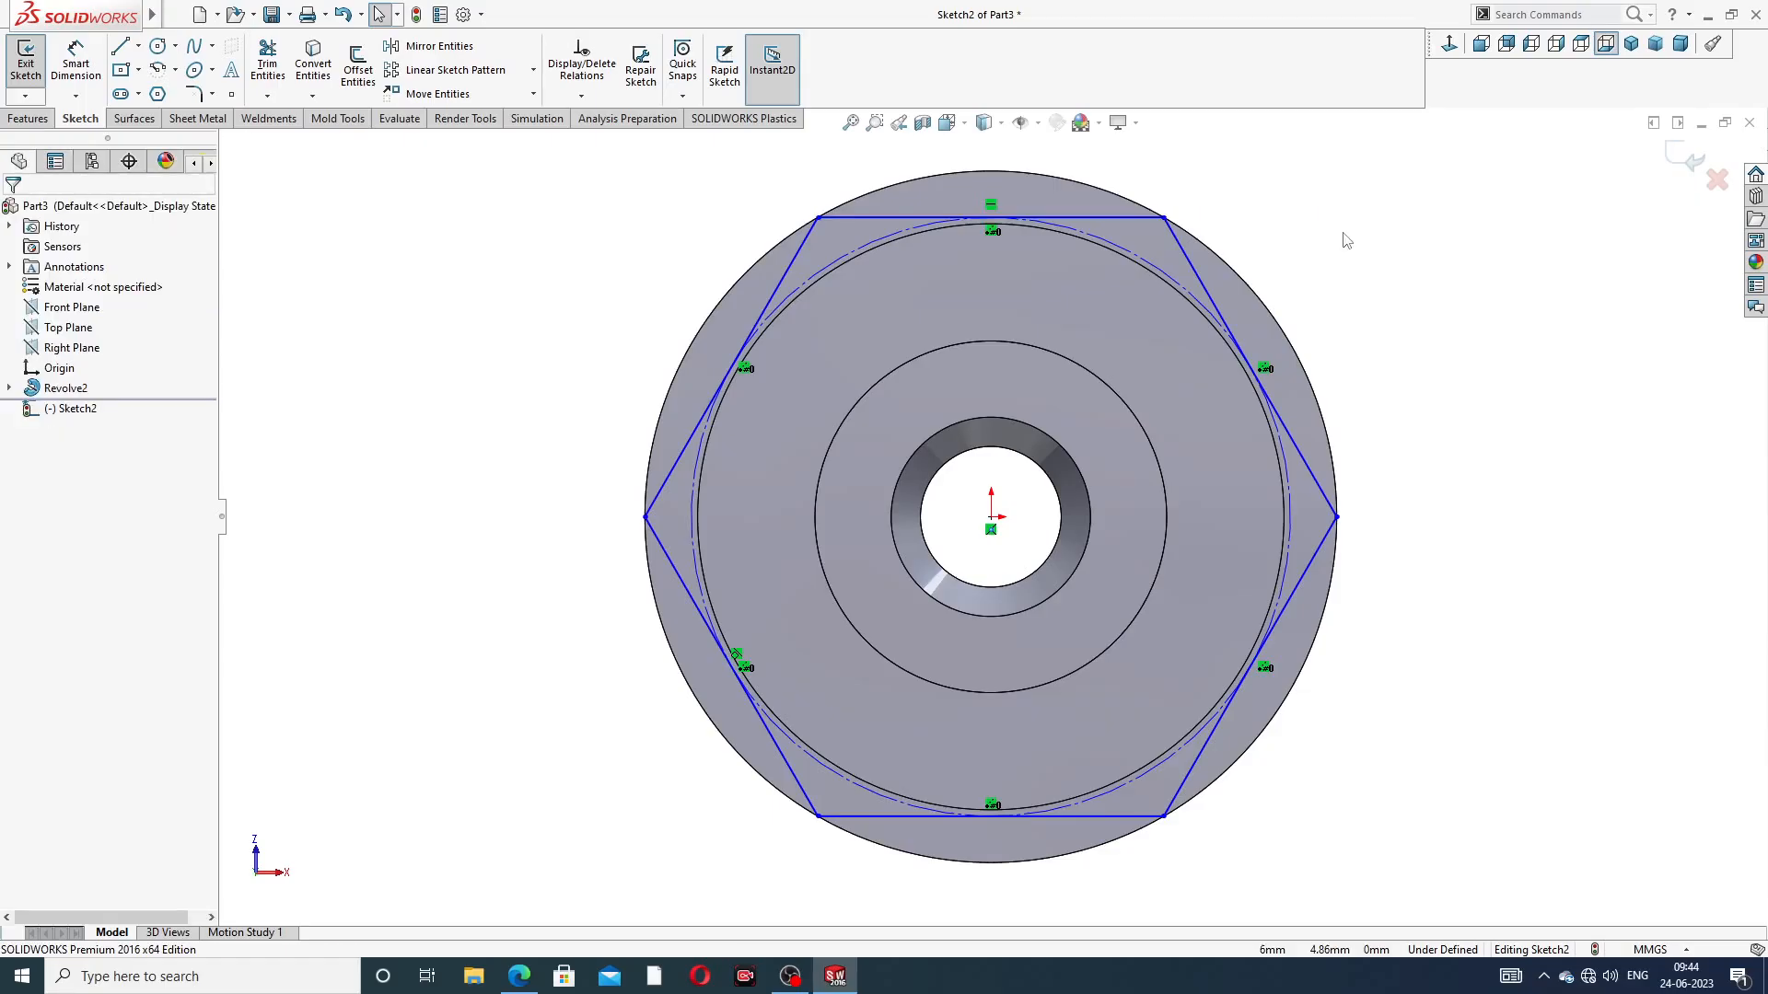
Dimension the hexagon's width across opposite corners at 11.80 mm and check it against the PDF drawing in the browser
click(75, 69)
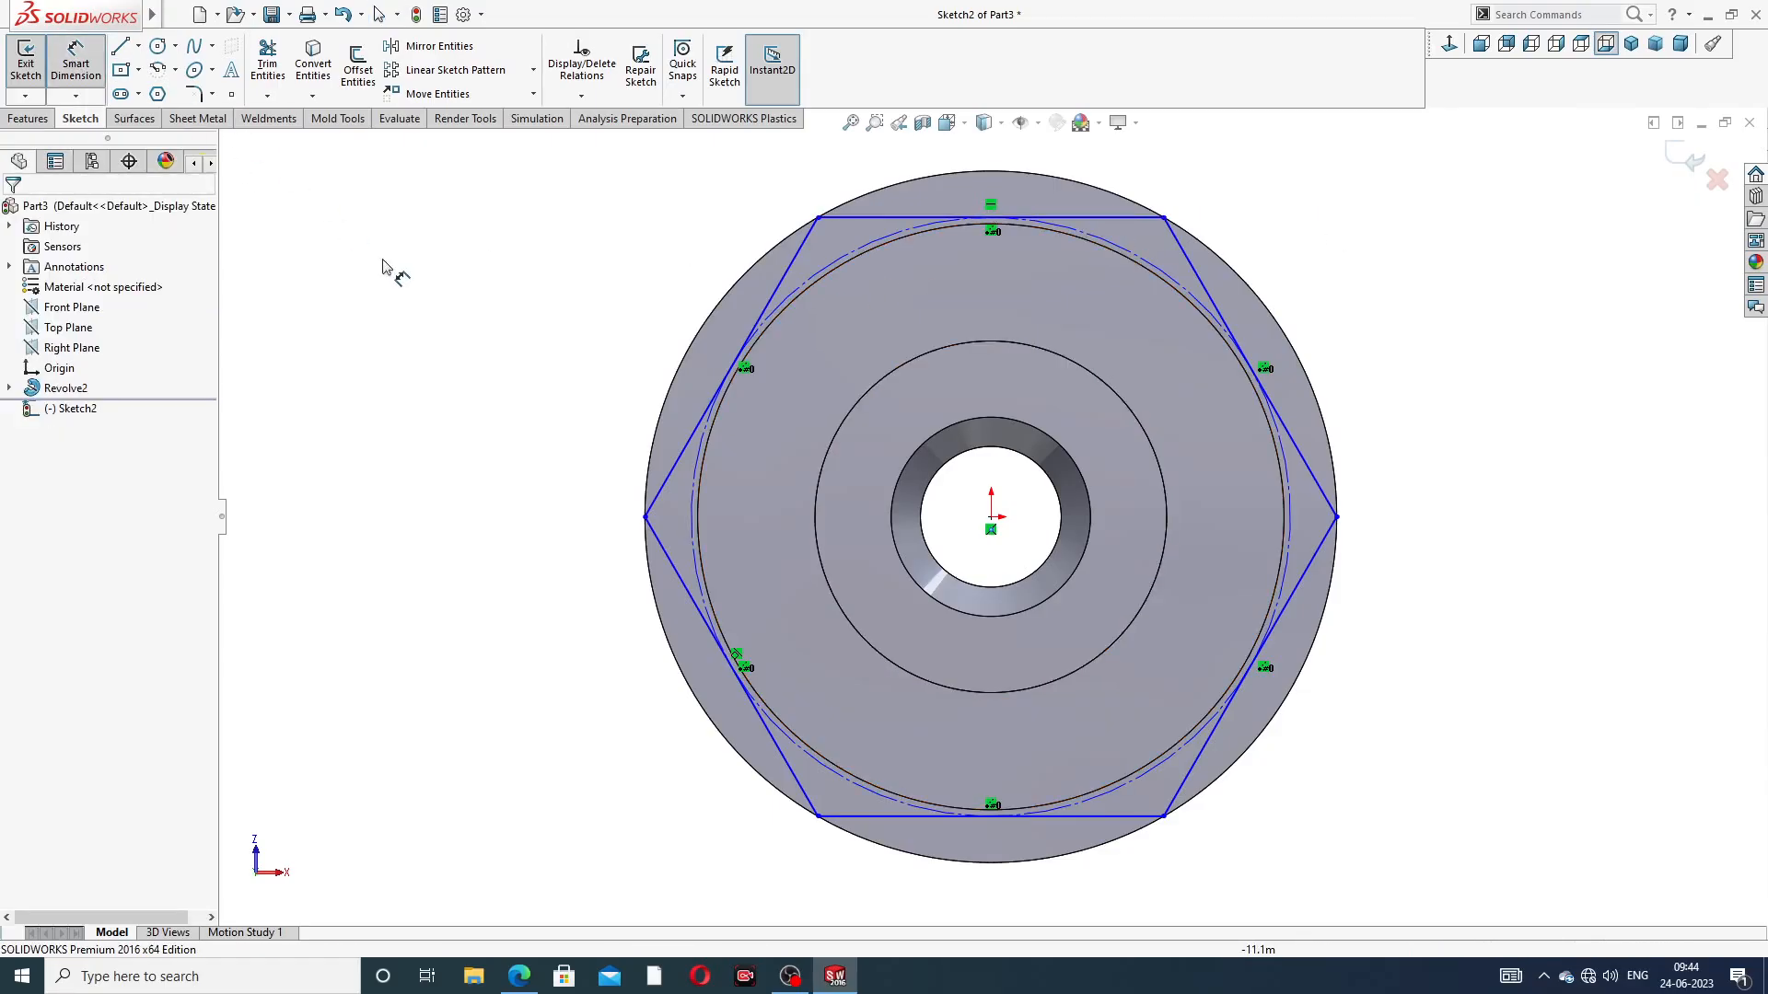
click(644, 517)
click(1336, 517)
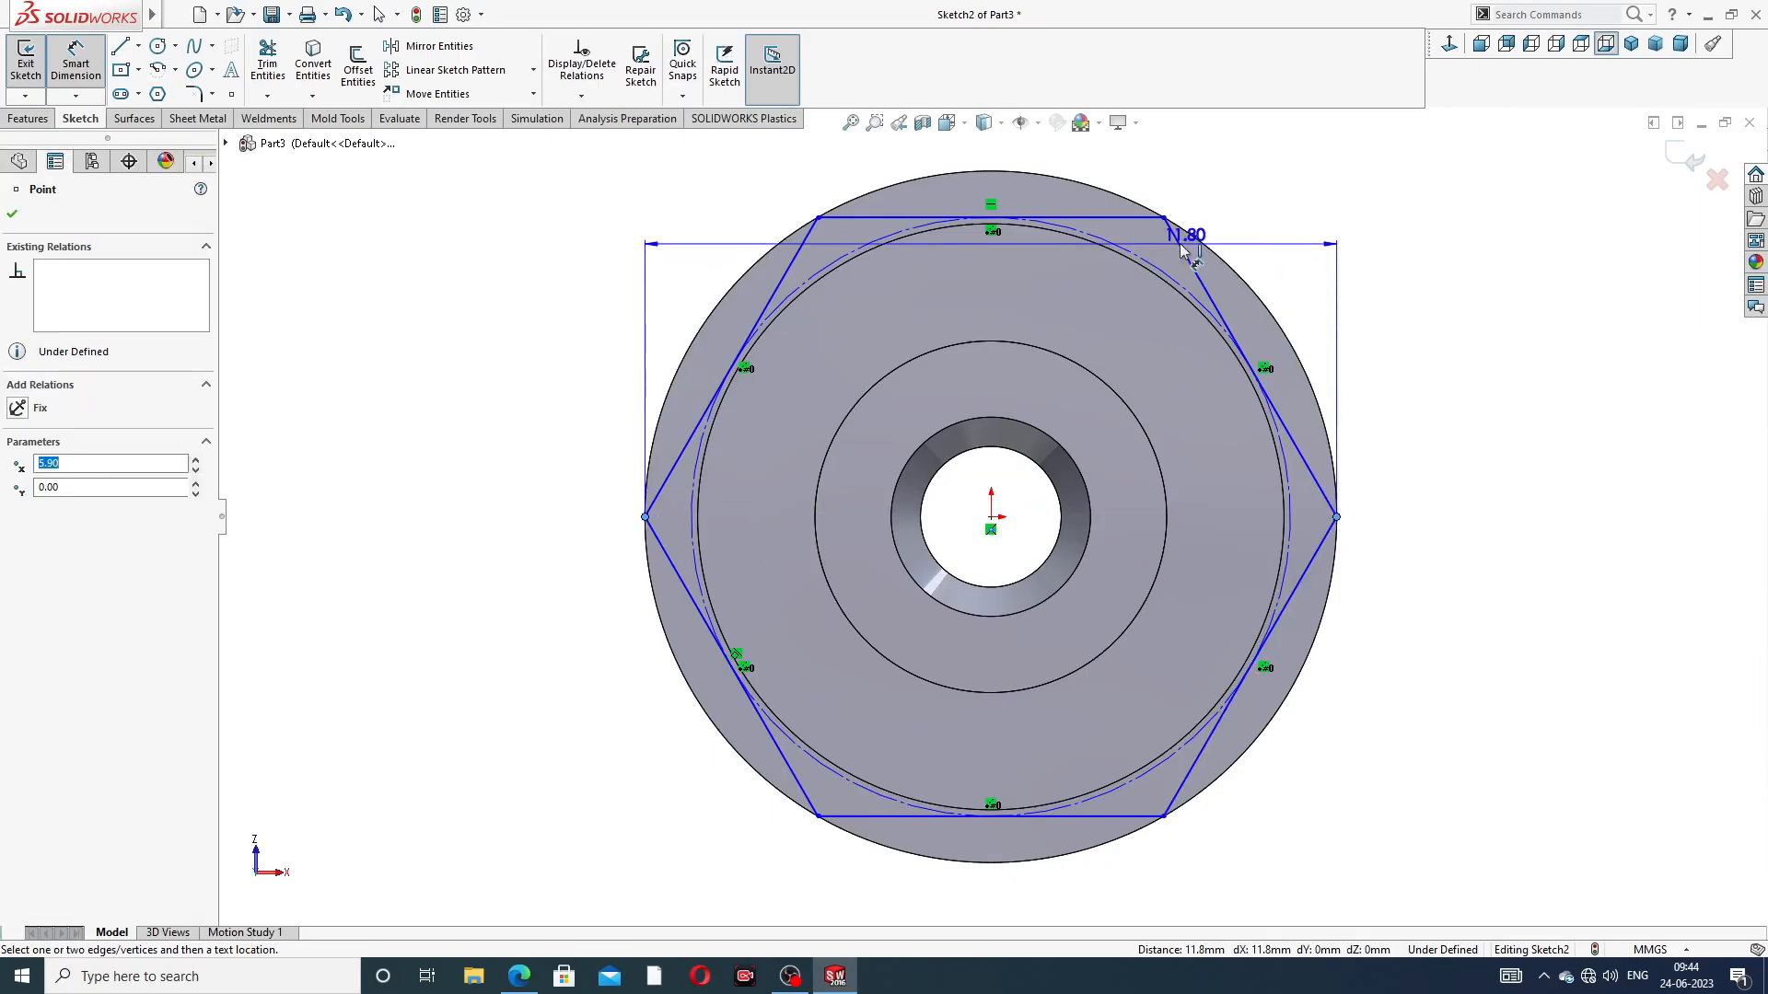
scroll(1065, 129, up, 2)
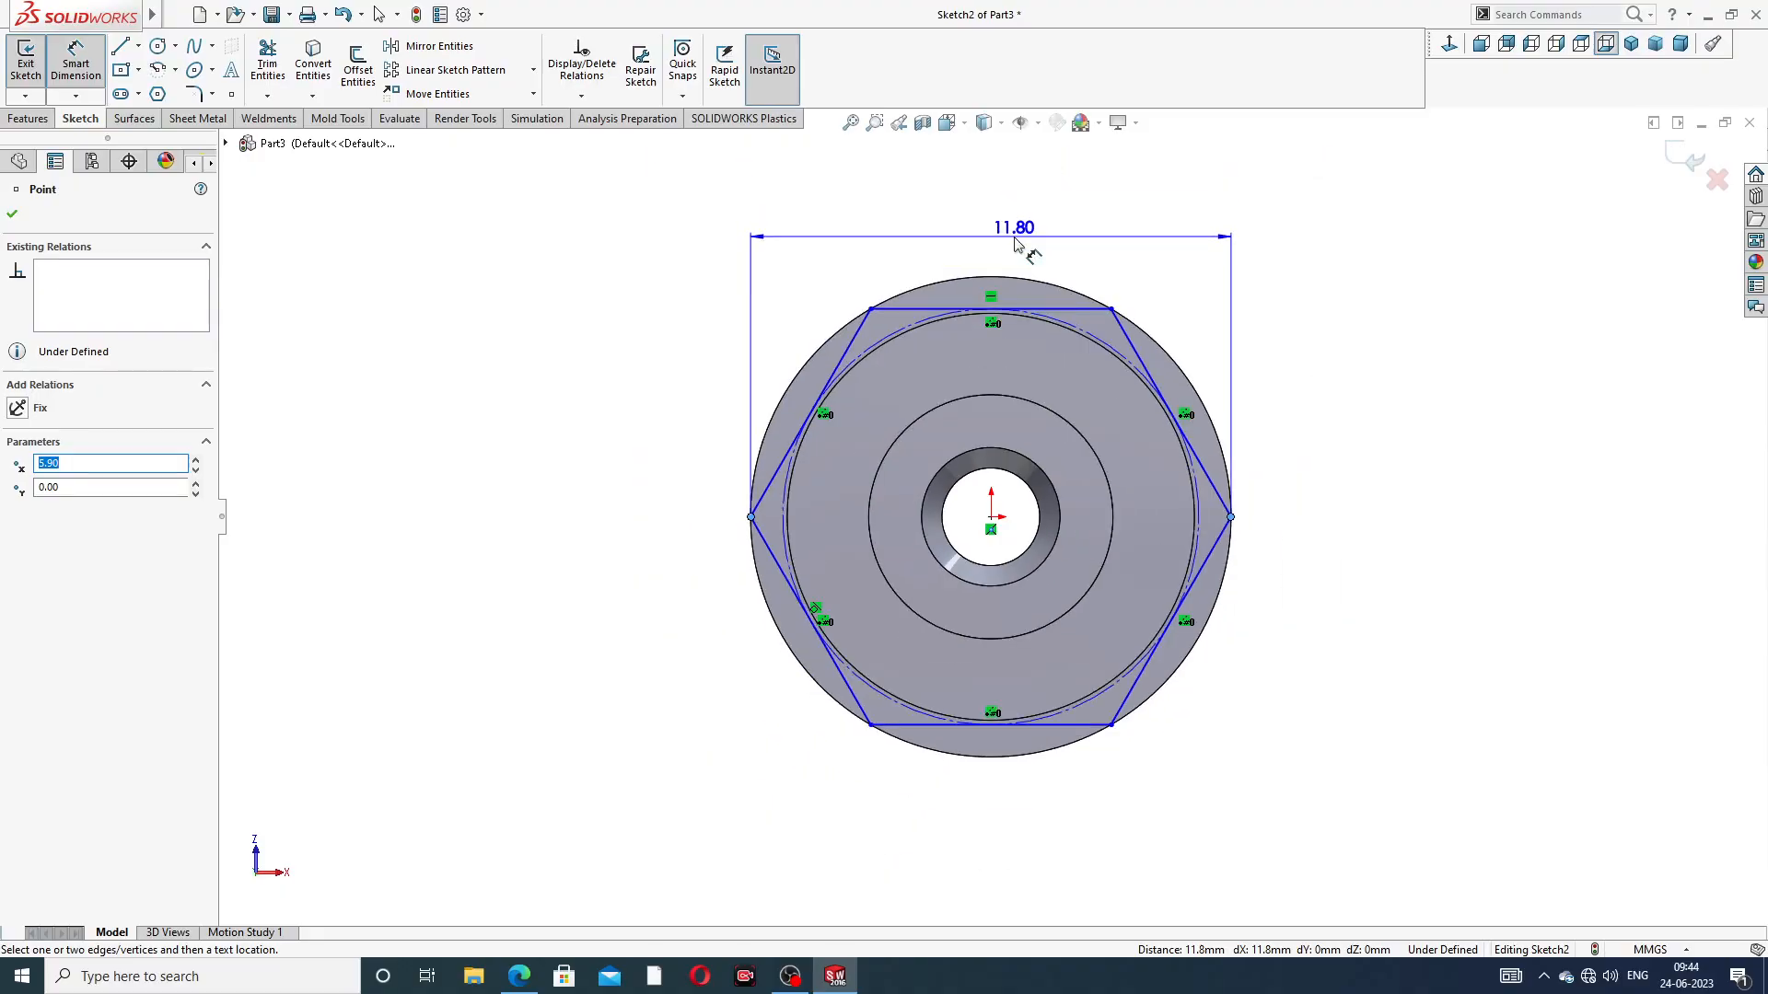
click(1016, 244)
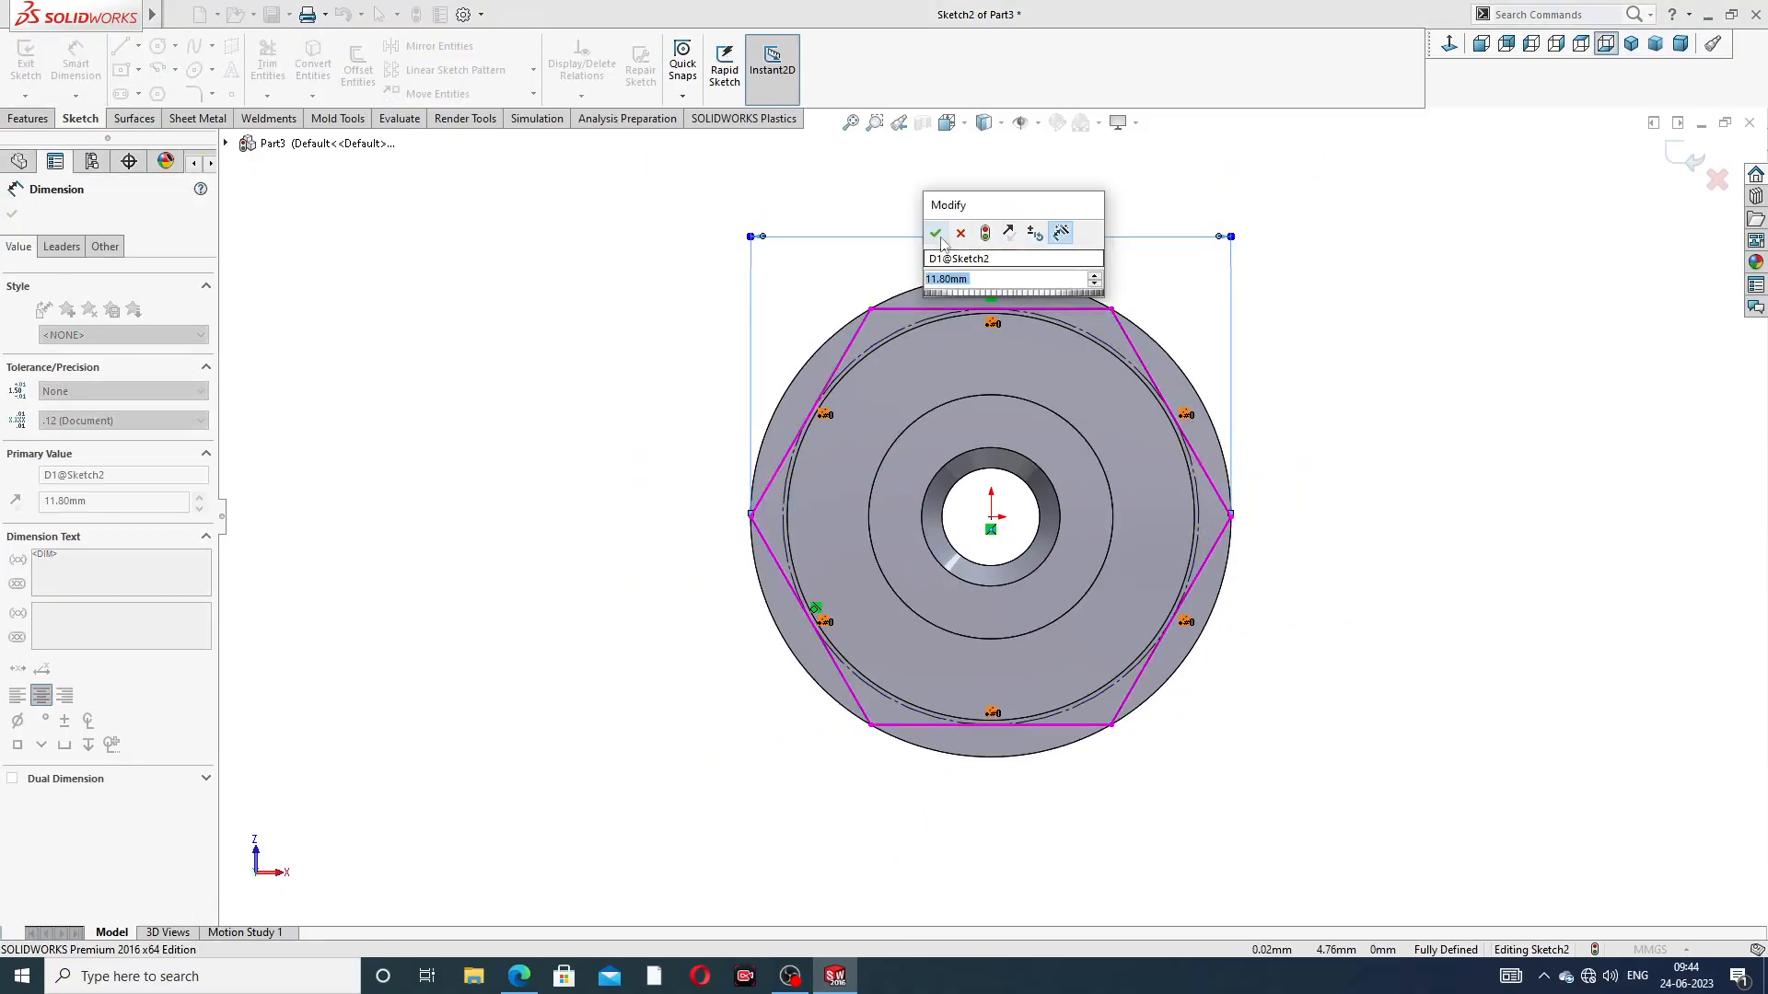
click(935, 233)
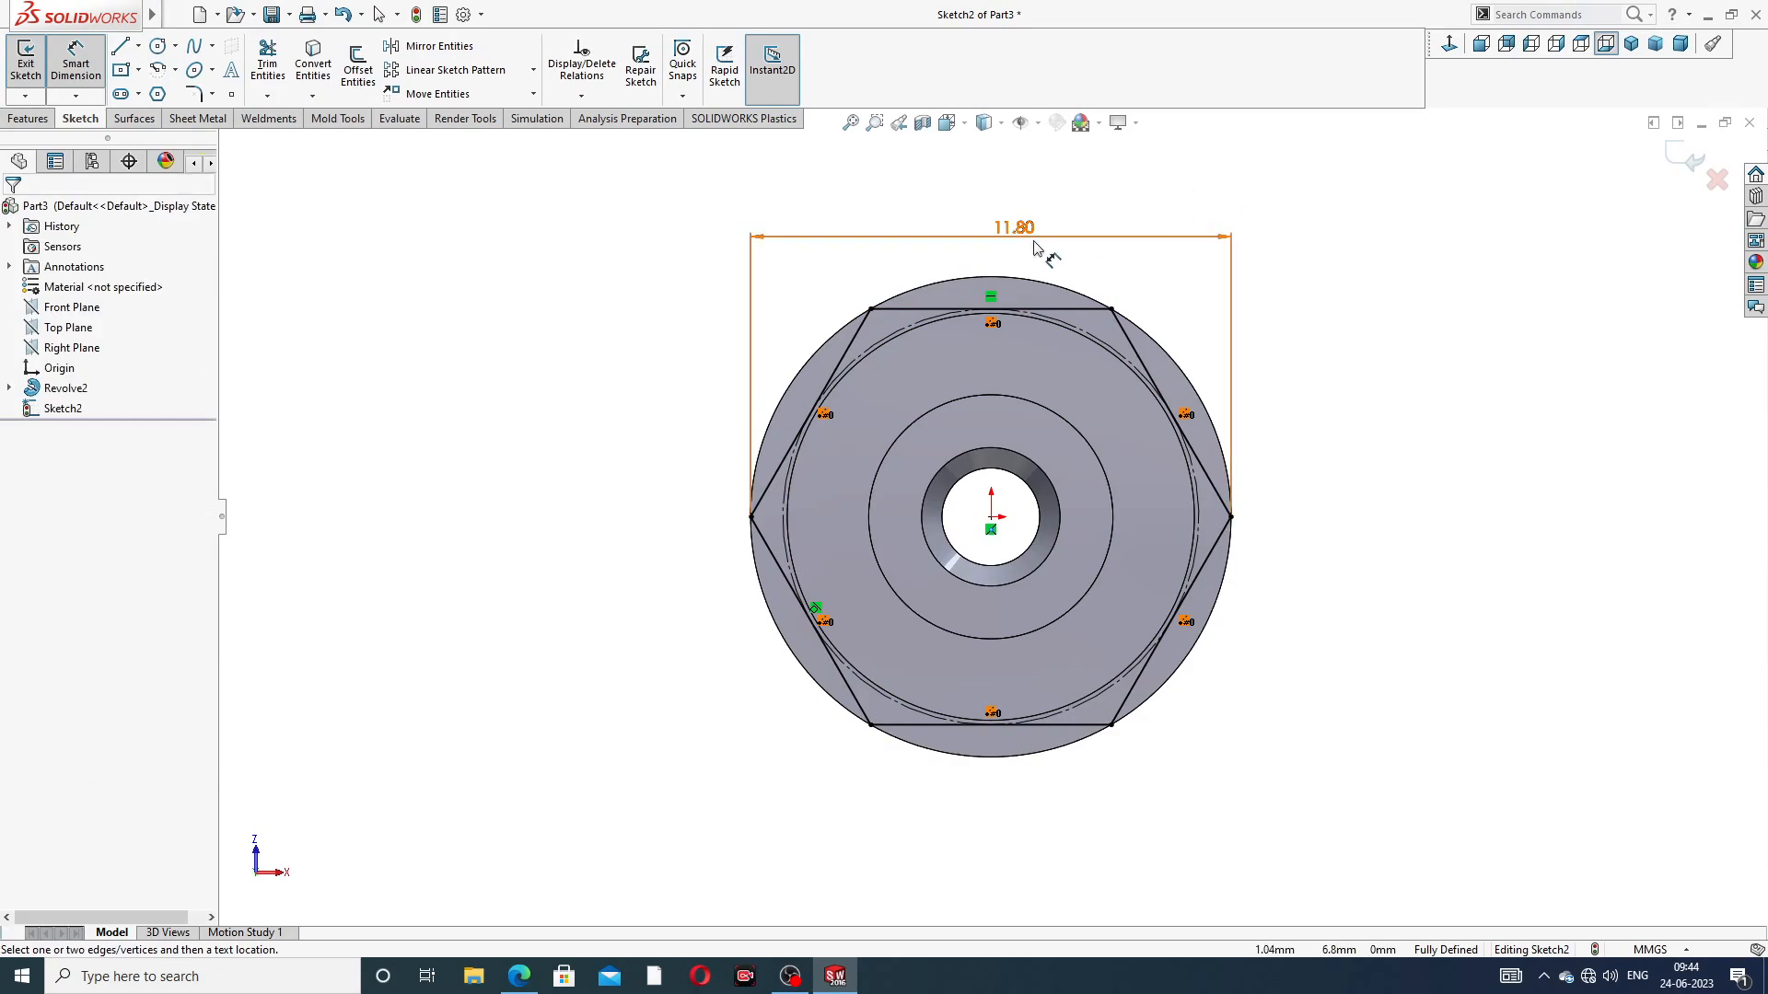
right_click(1393, 237)
click(1436, 273)
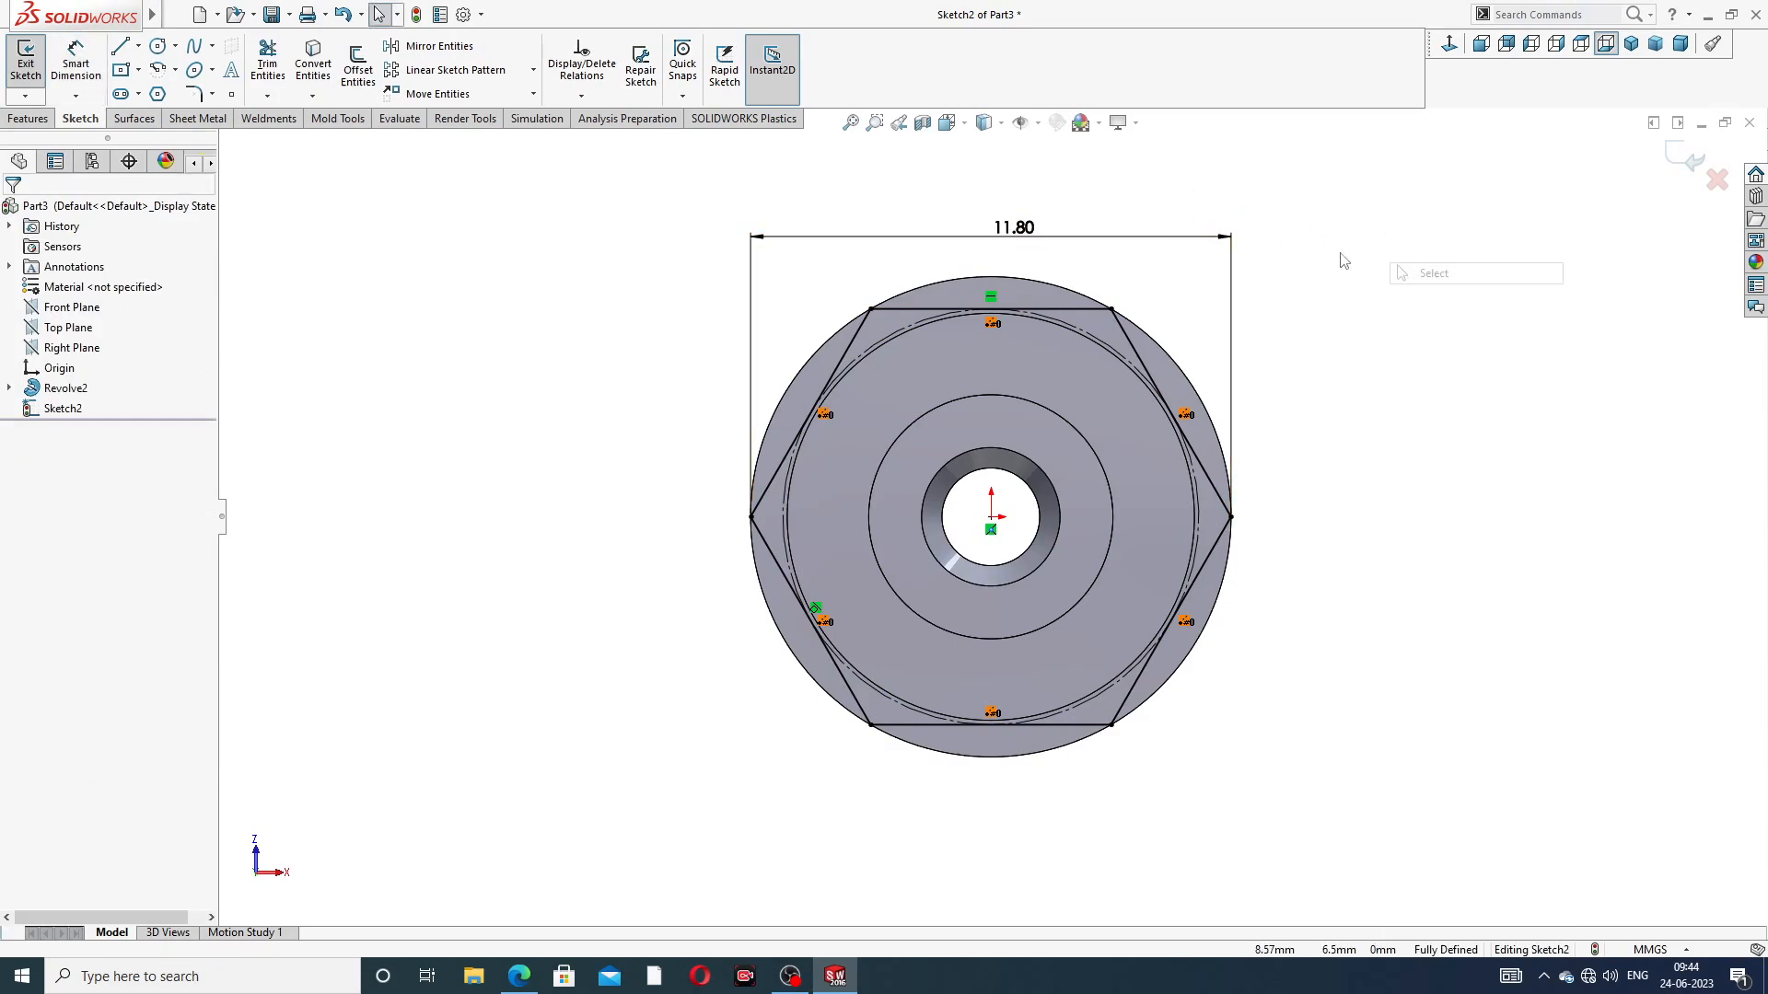
click(518, 976)
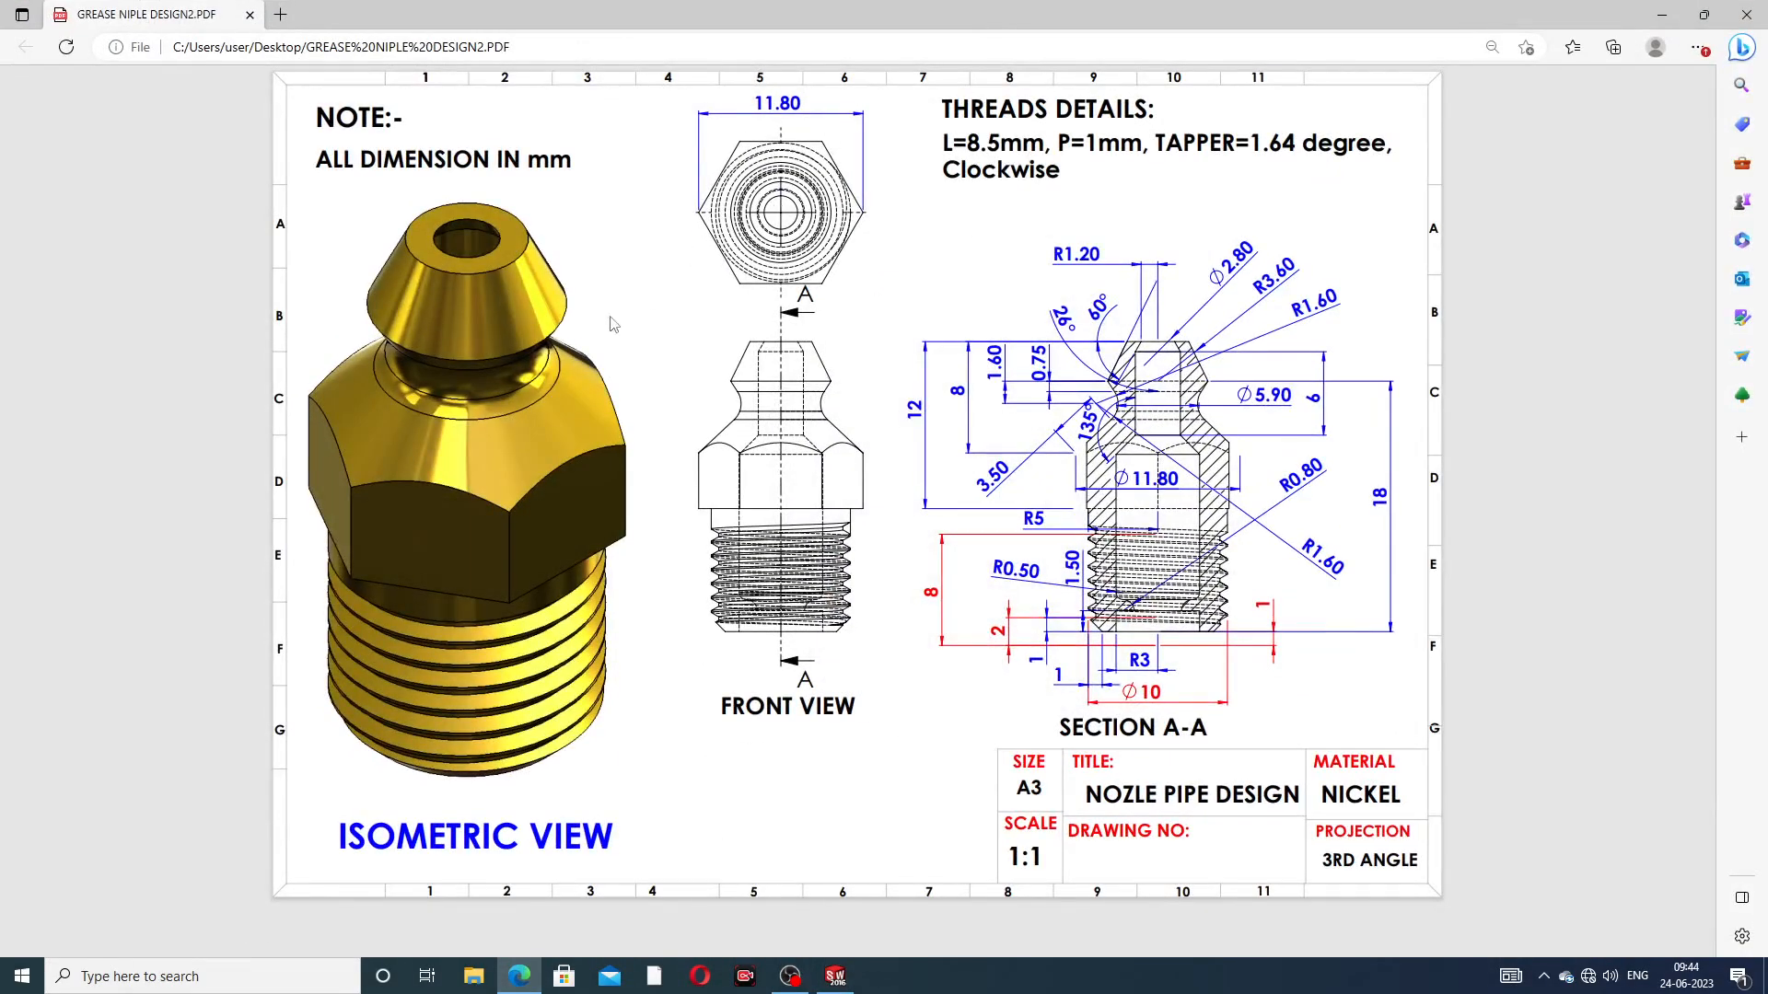
click(518, 974)
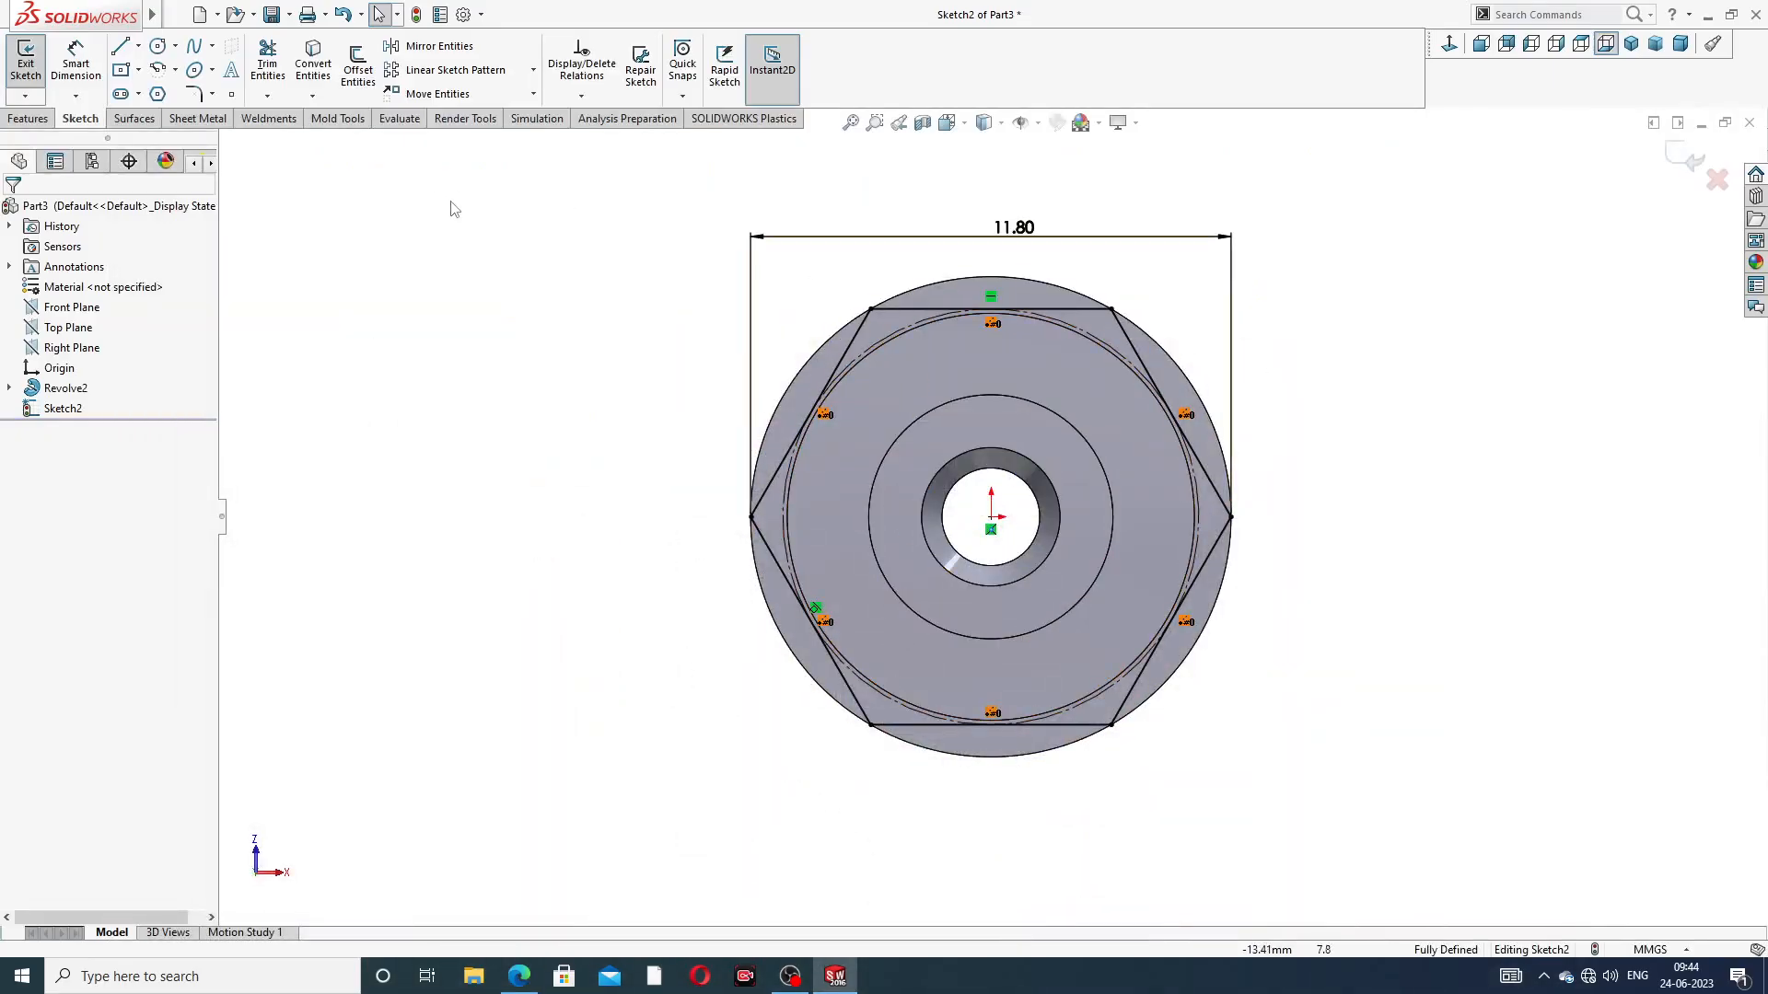
click(28, 118)
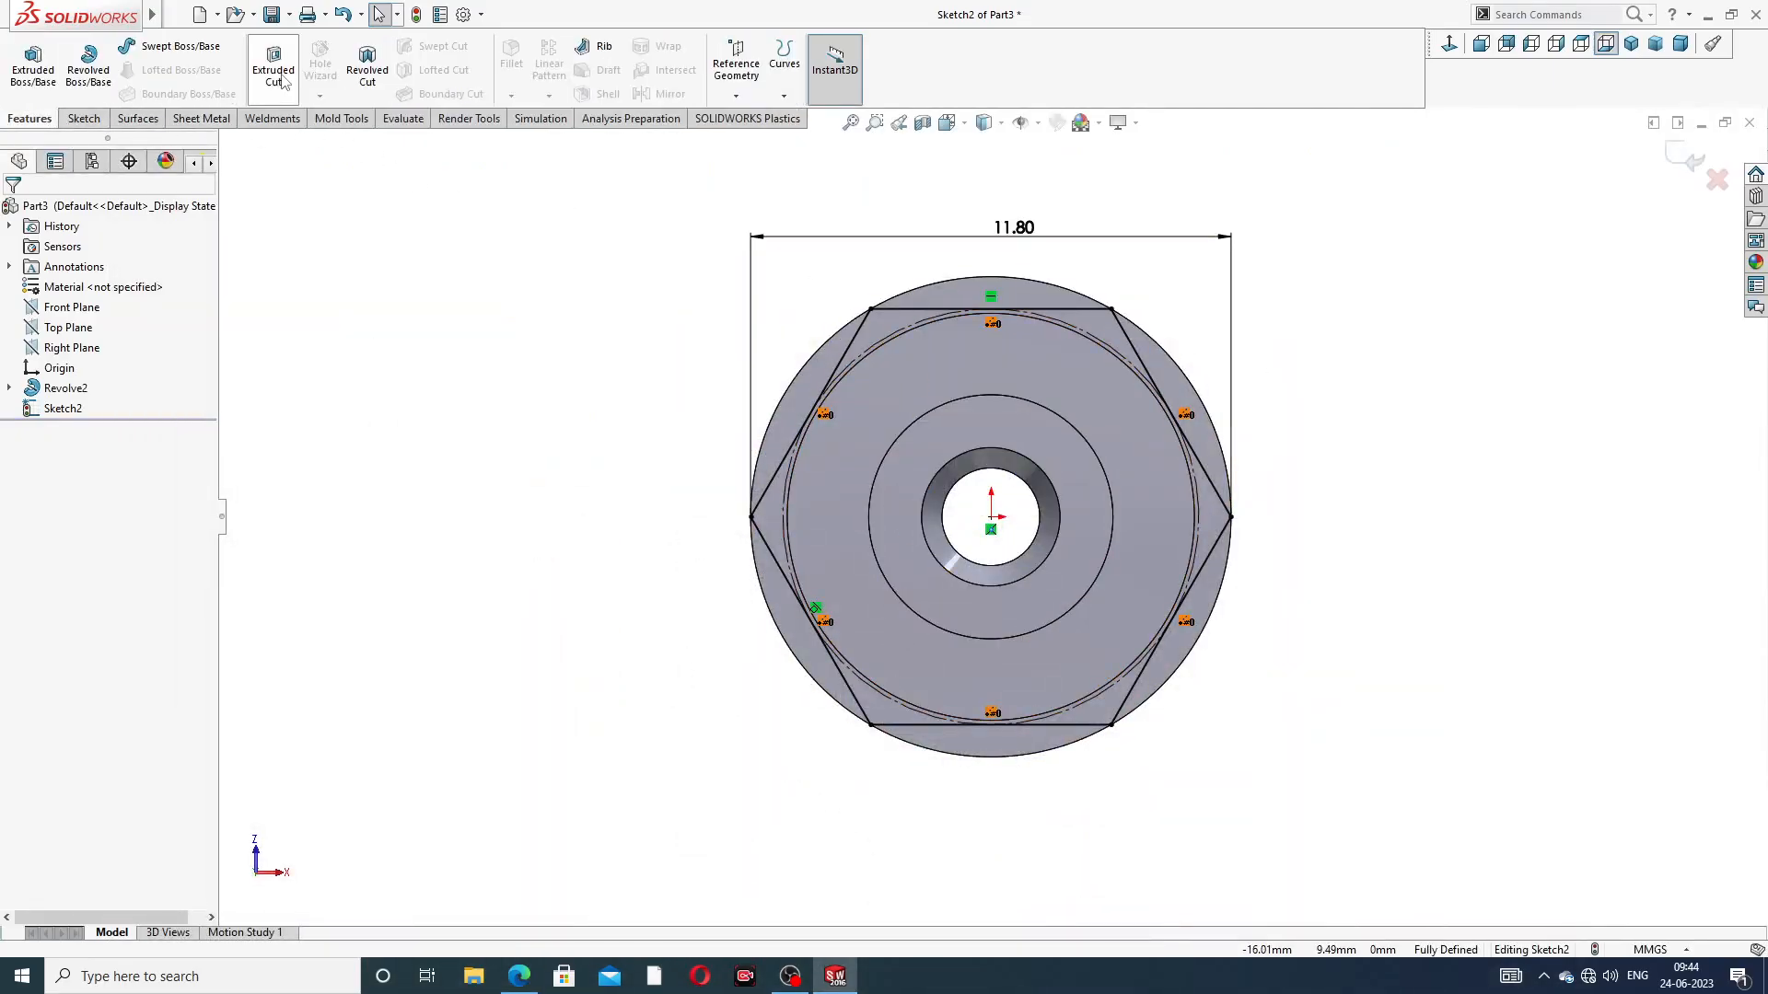
click(273, 69)
middle_drag(1184, 296, 1191, 305)
scroll(1188, 298, up, 1)
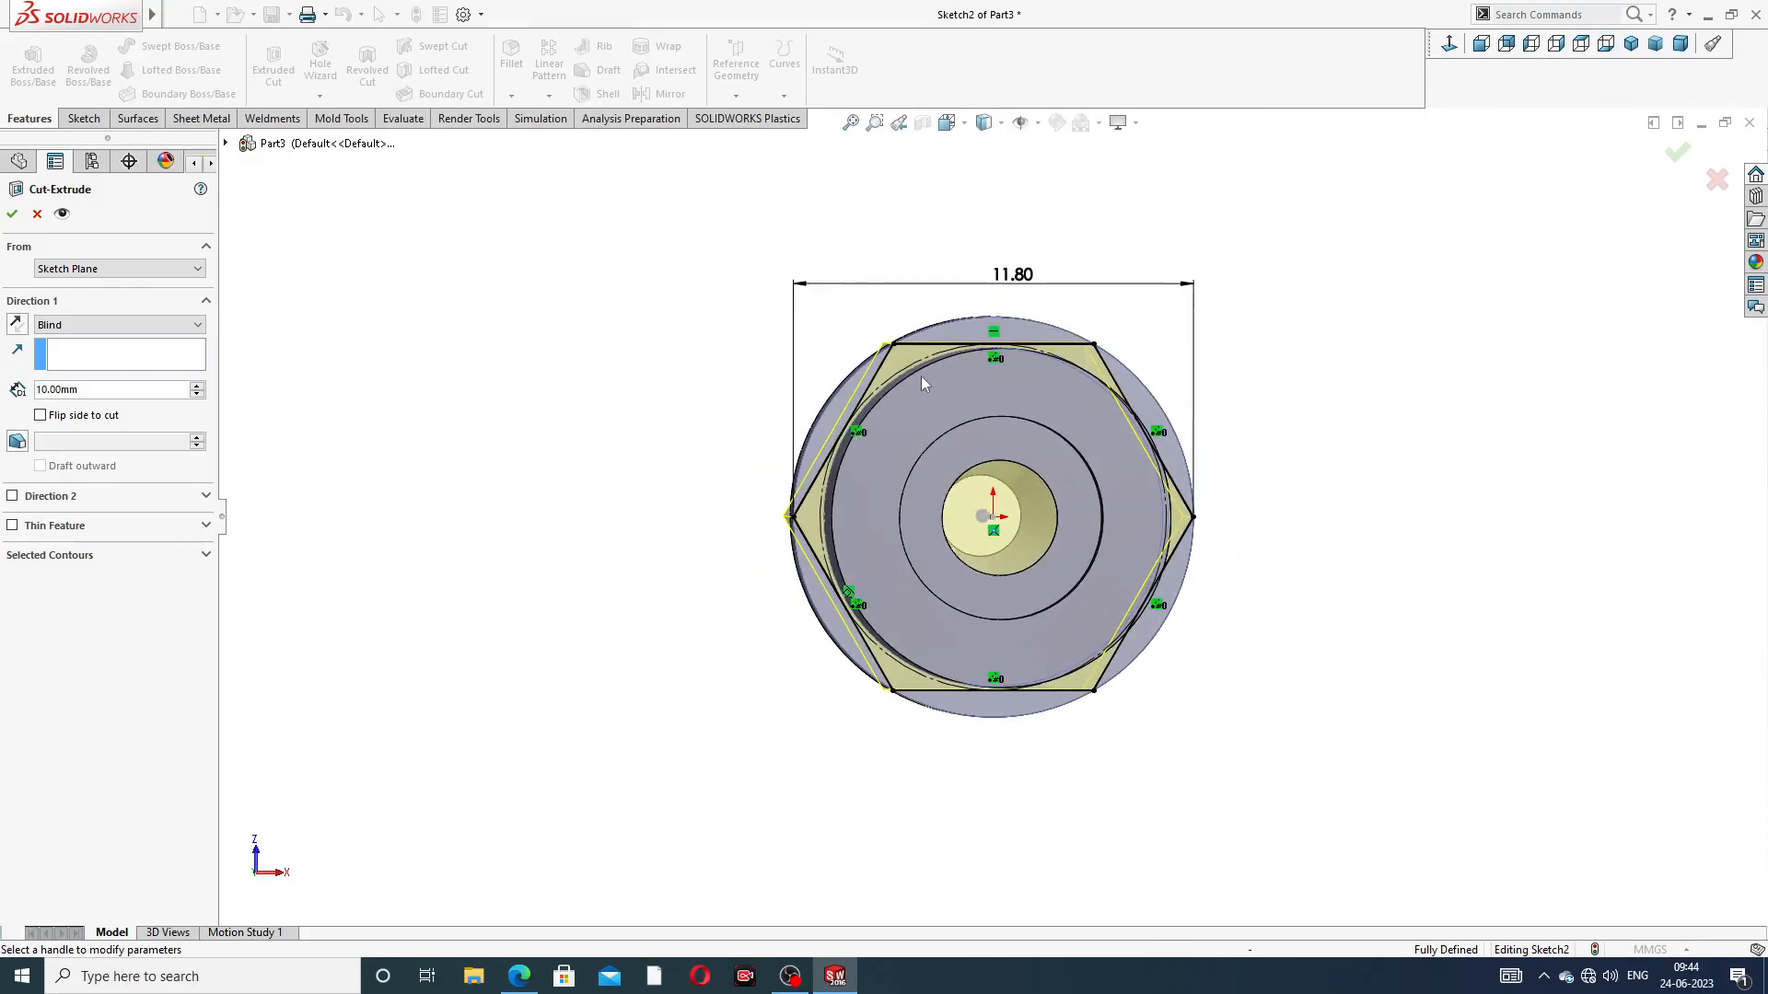
click(37, 214)
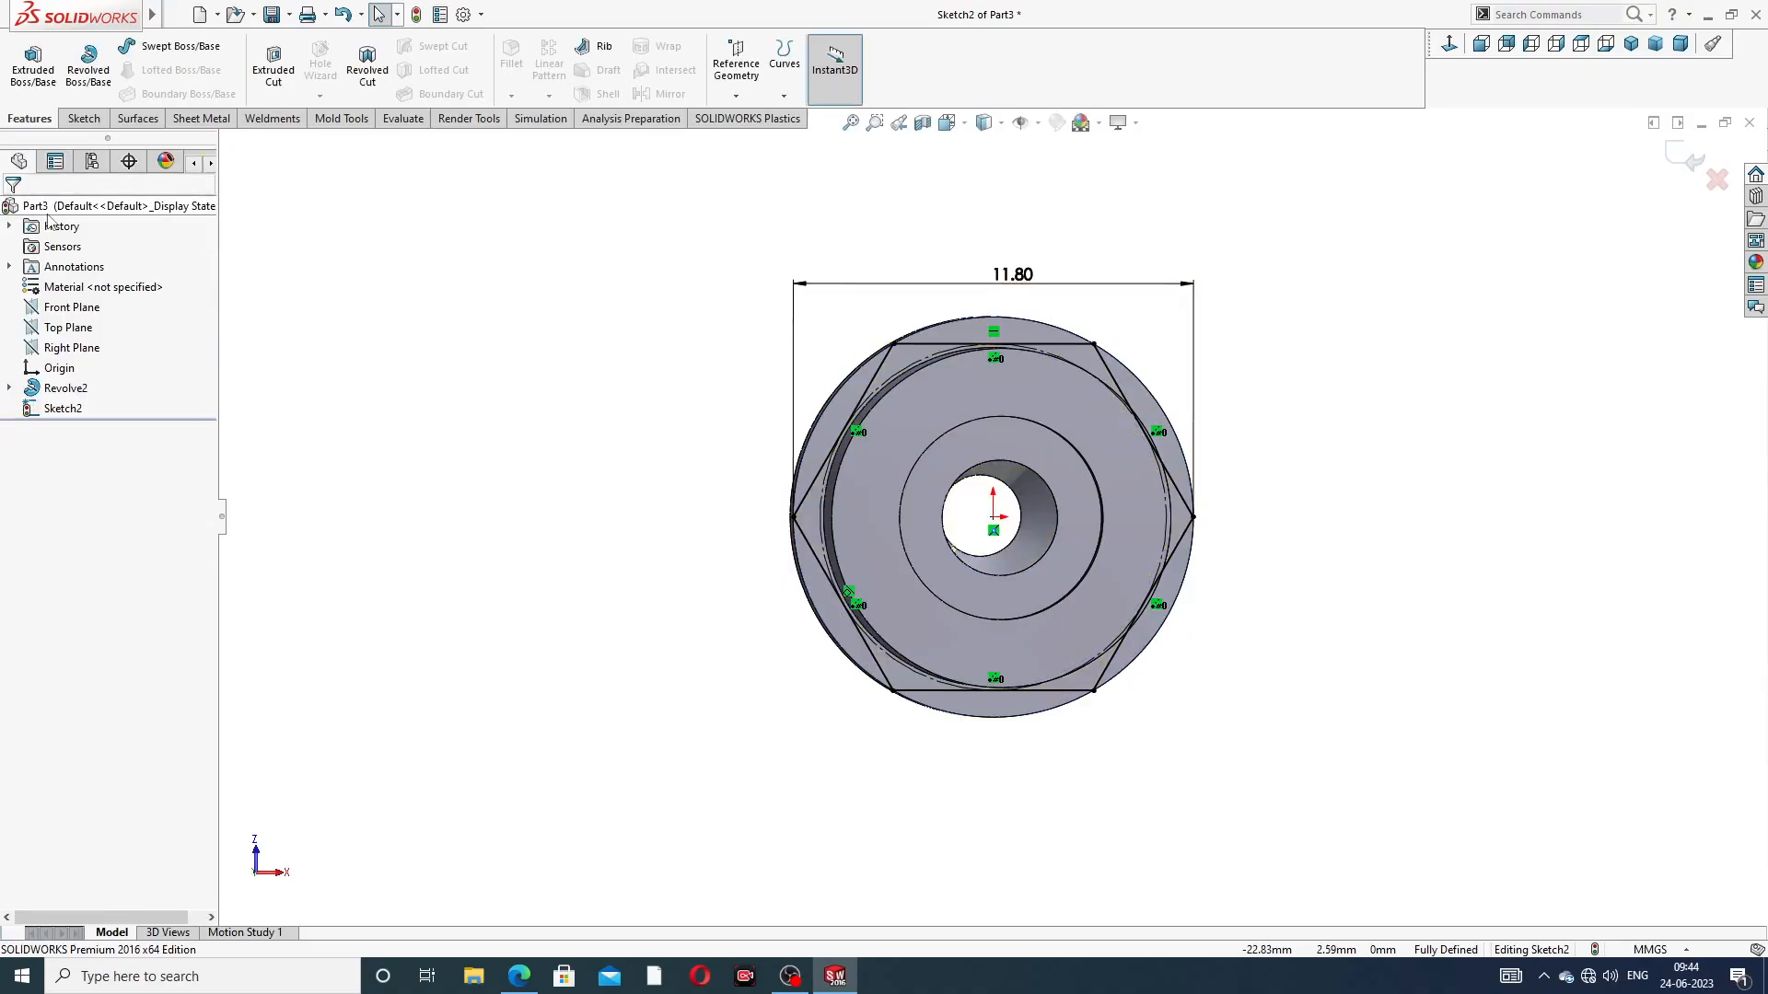
click(249, 80)
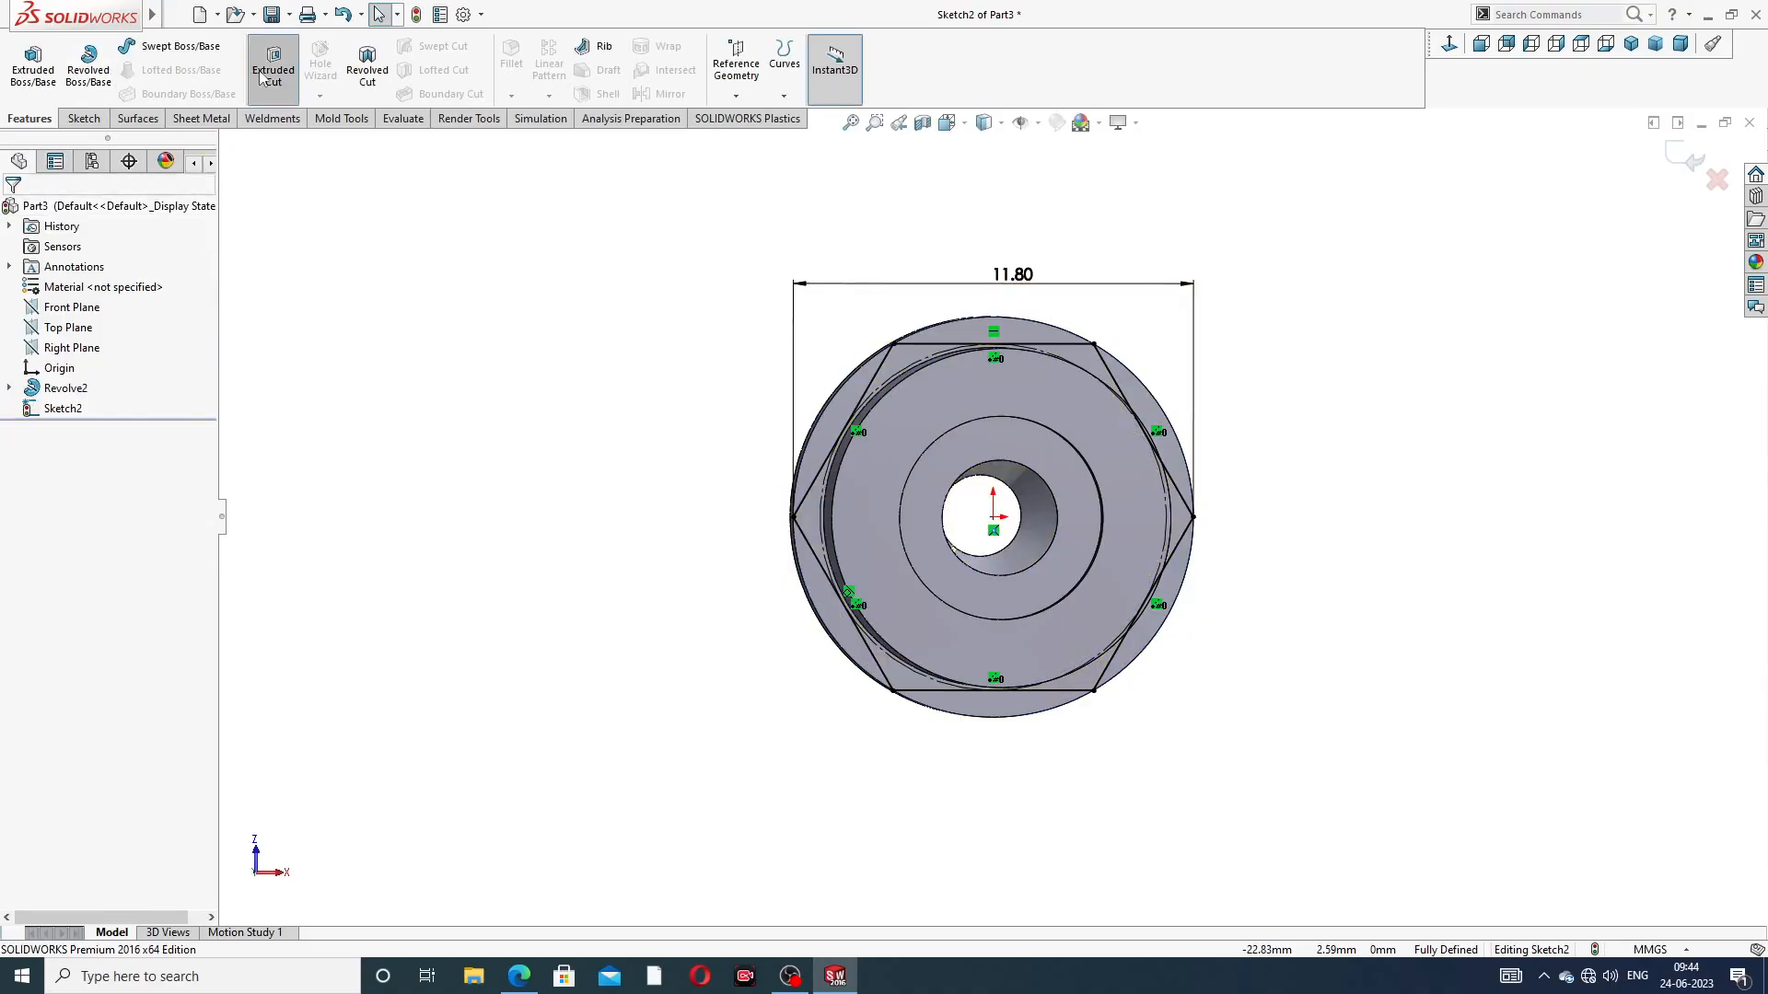
scroll(1025, 391, down, 3)
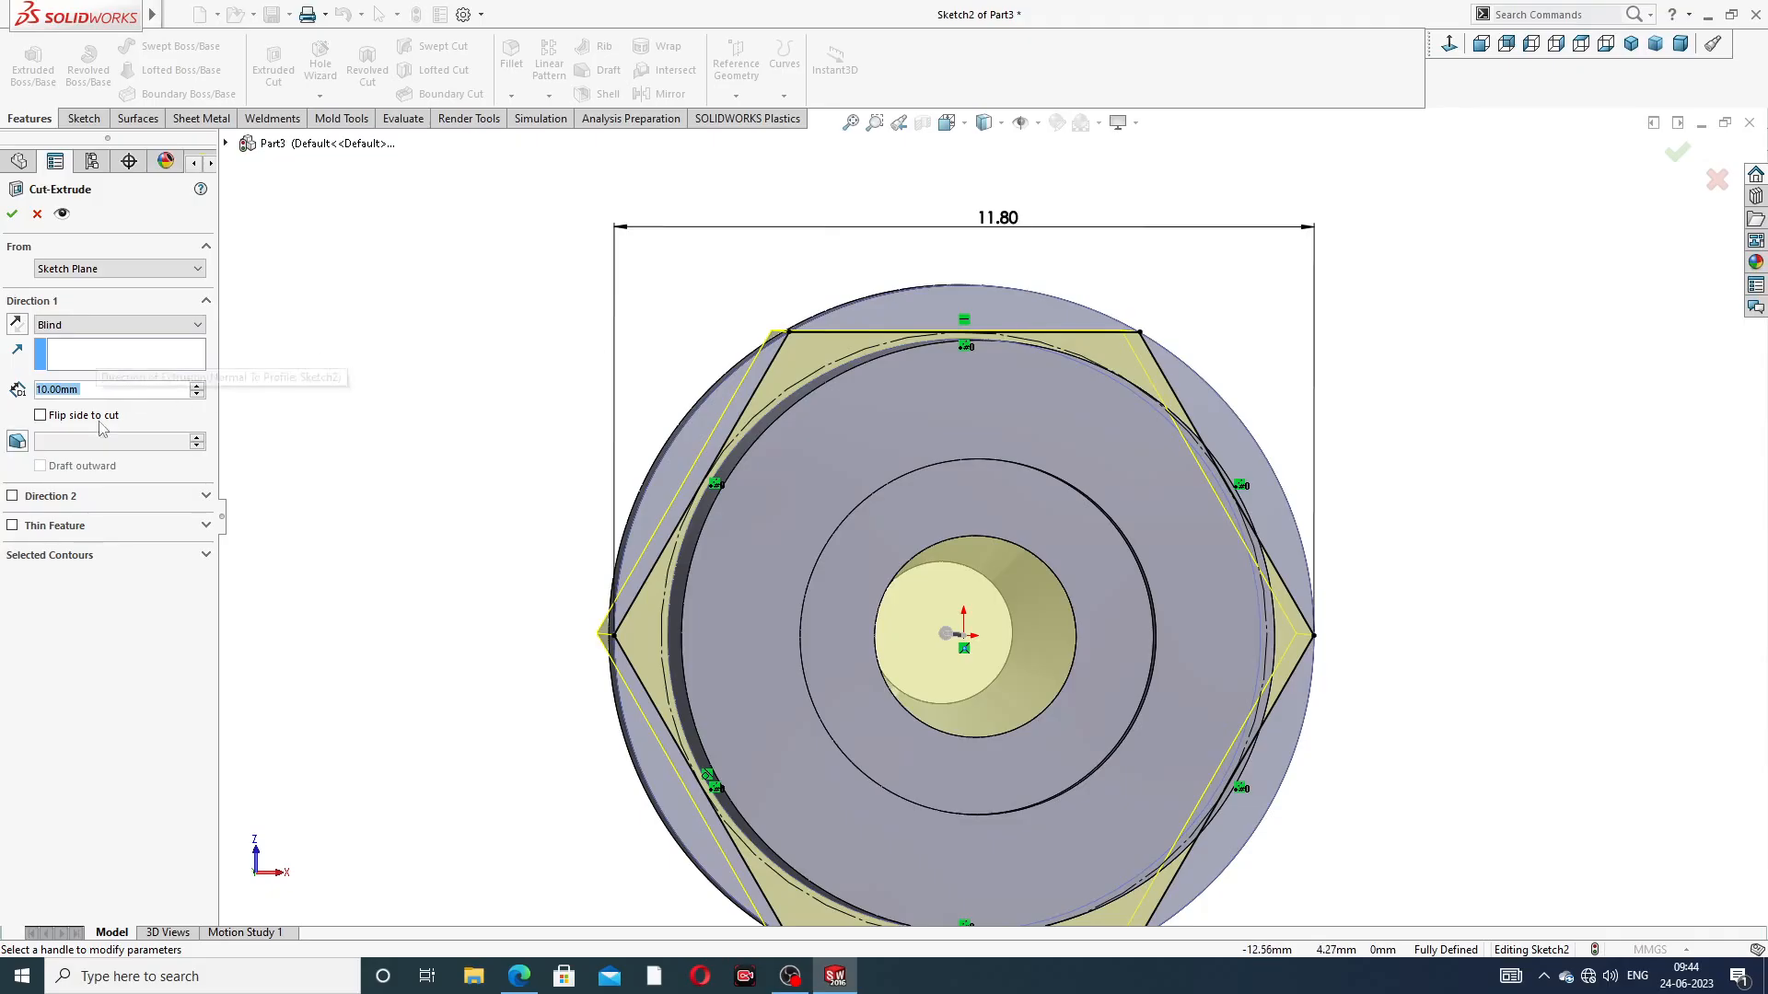
click(121, 357)
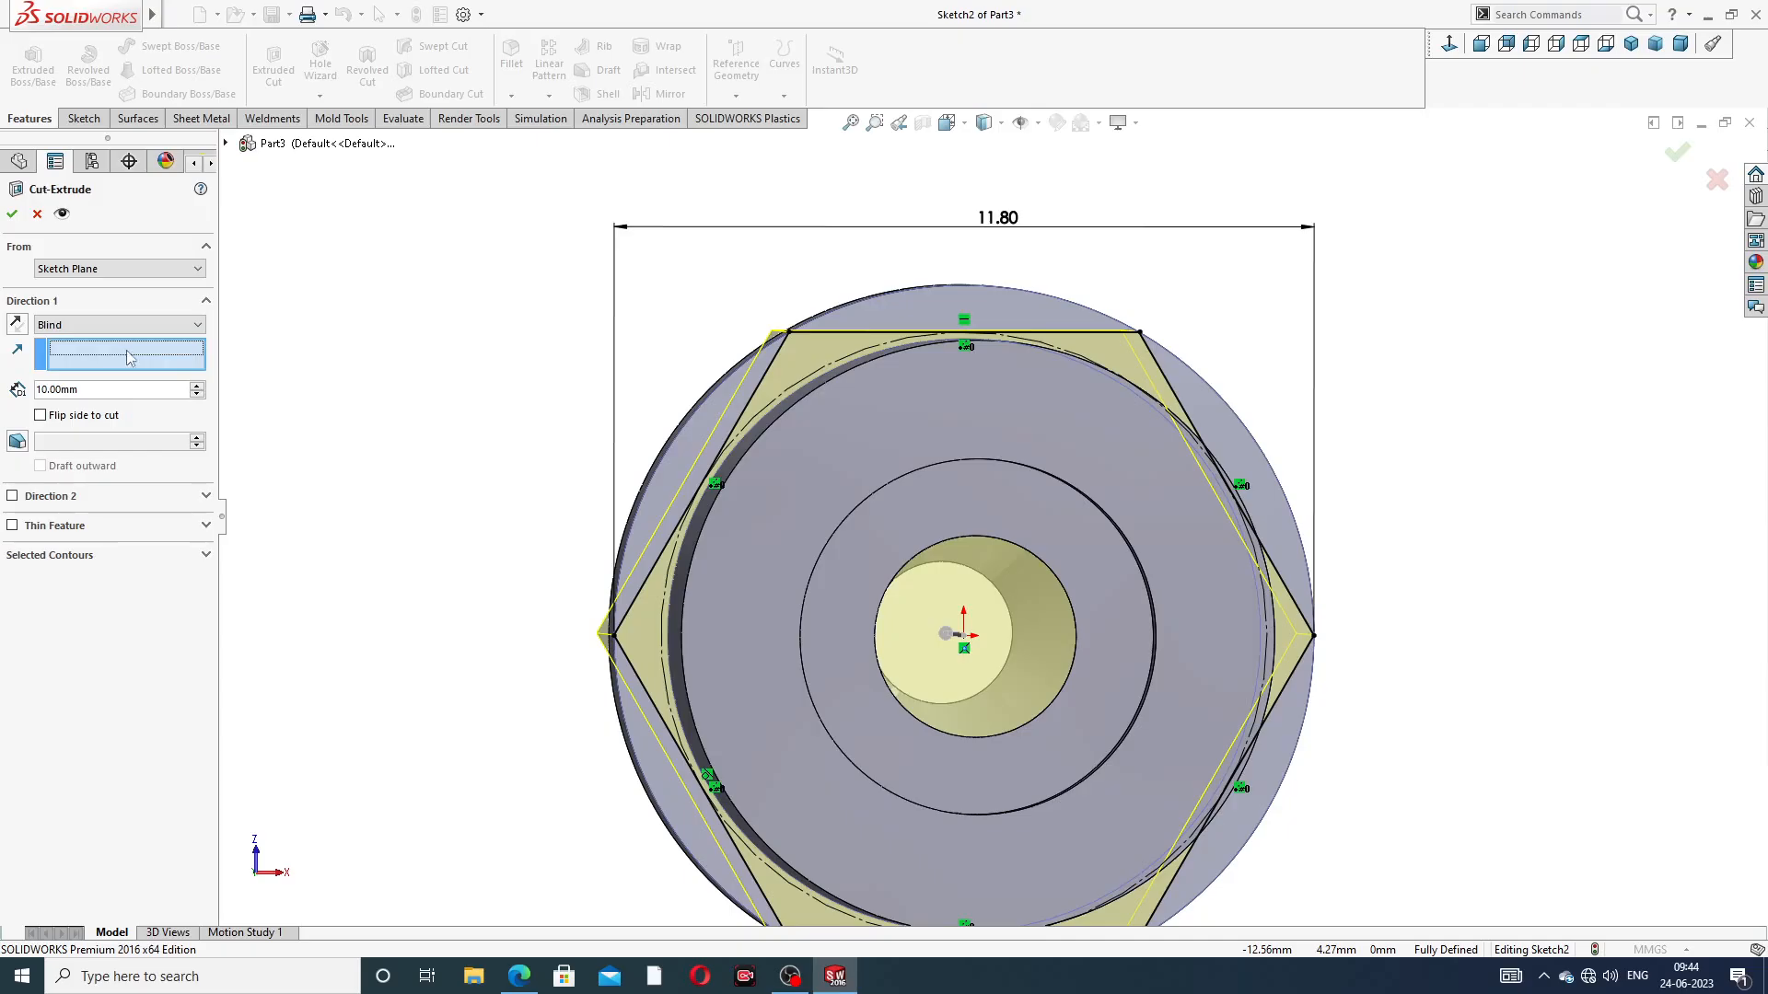
click(919, 306)
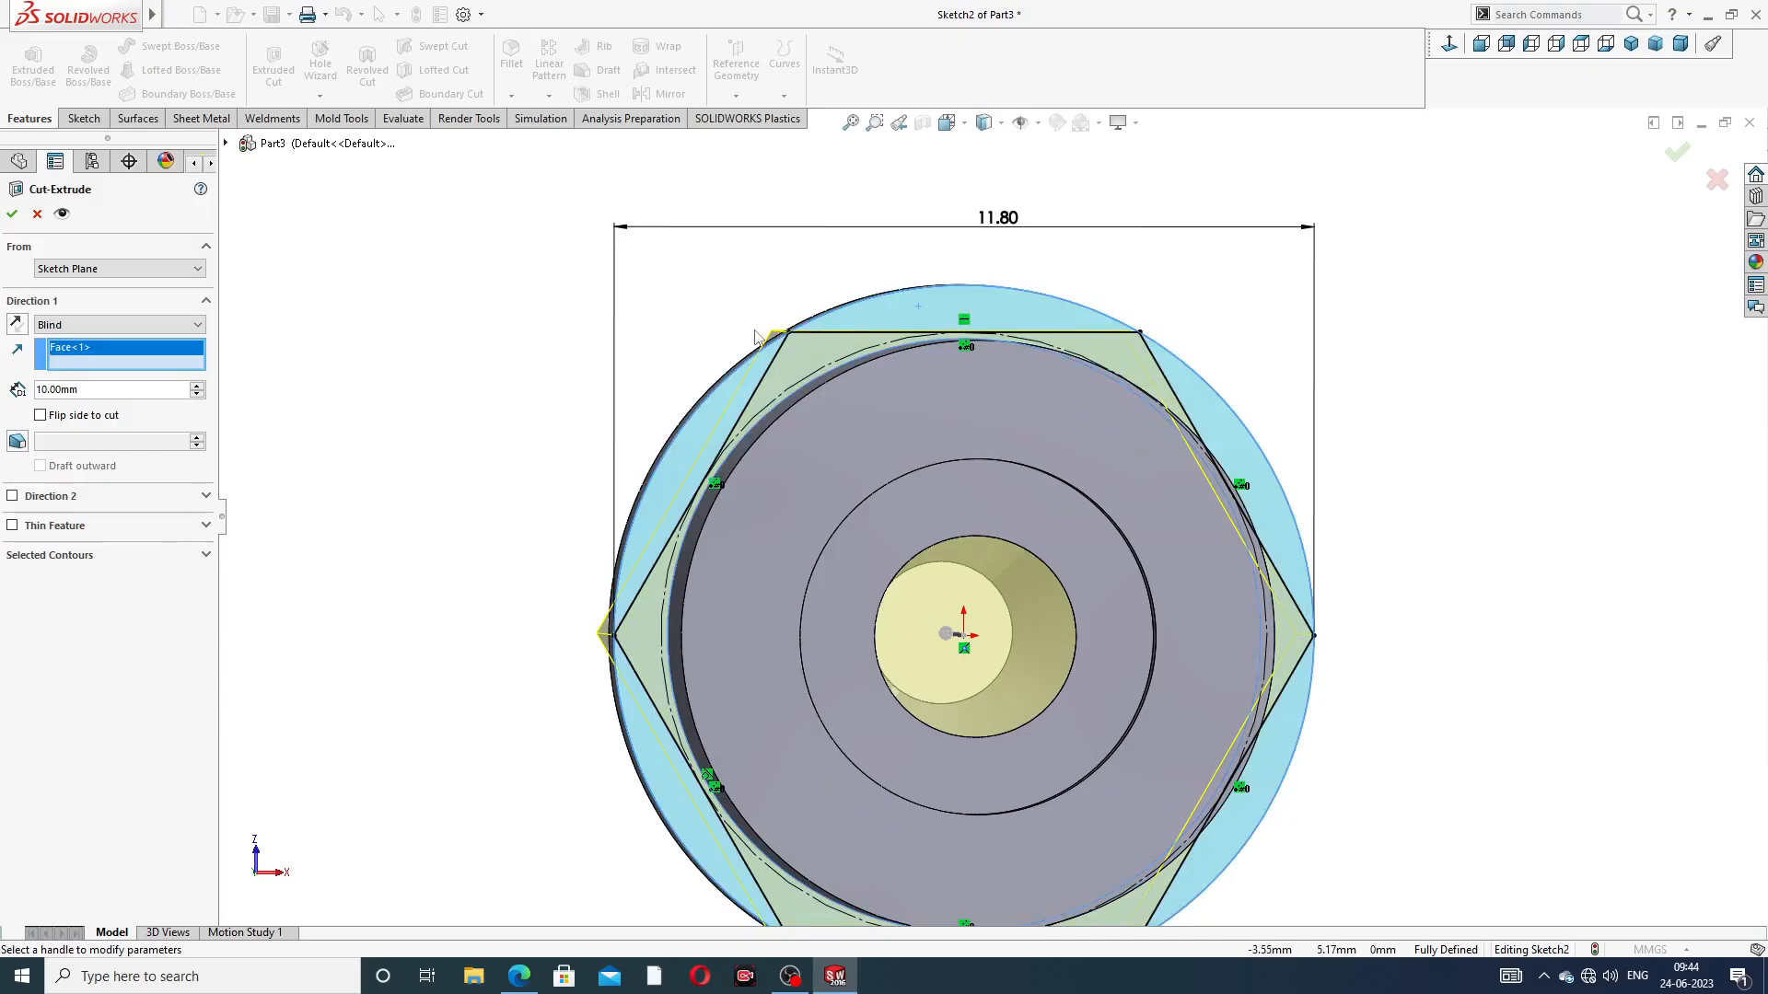
middle_drag(794, 370, 820, 440)
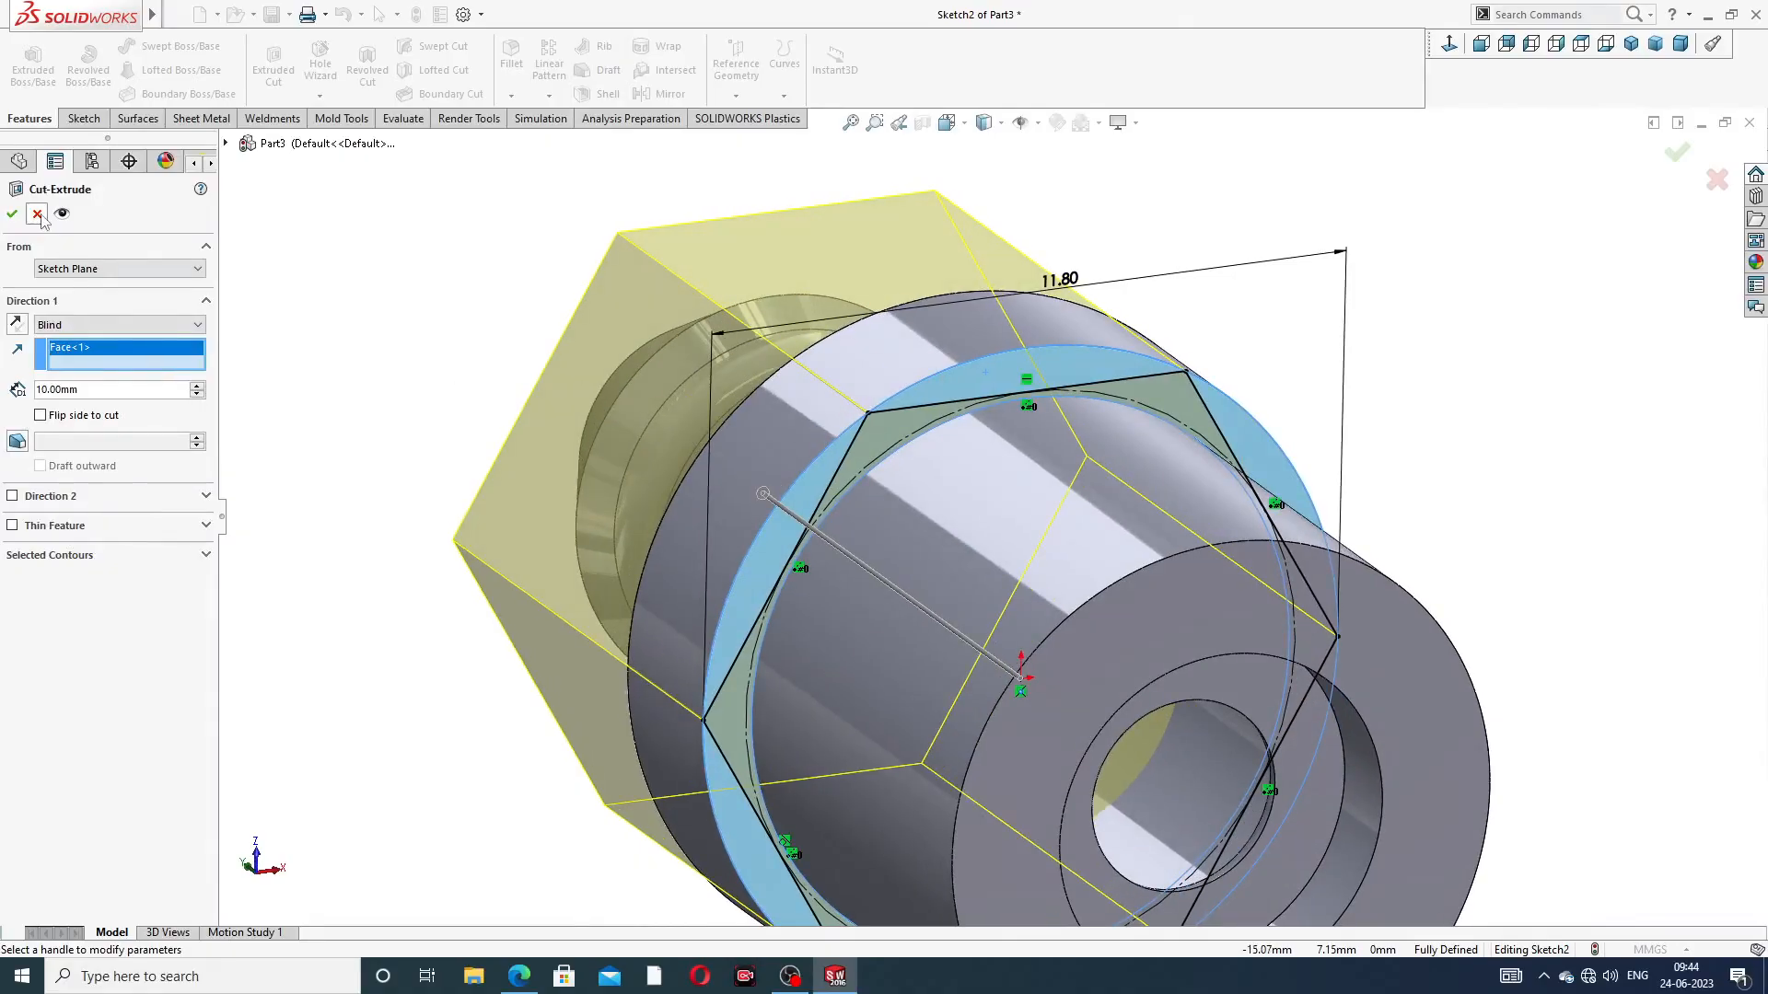
click(38, 214)
Cut away the material outside the hexagon with a blind 10 mm Extruded Cut, using the flip side to cut option
mouse_move(1199, 471)
middle_down()
mouse_move(1160, 458)
mouse_move(1177, 460)
middle_up()
click(1090, 273)
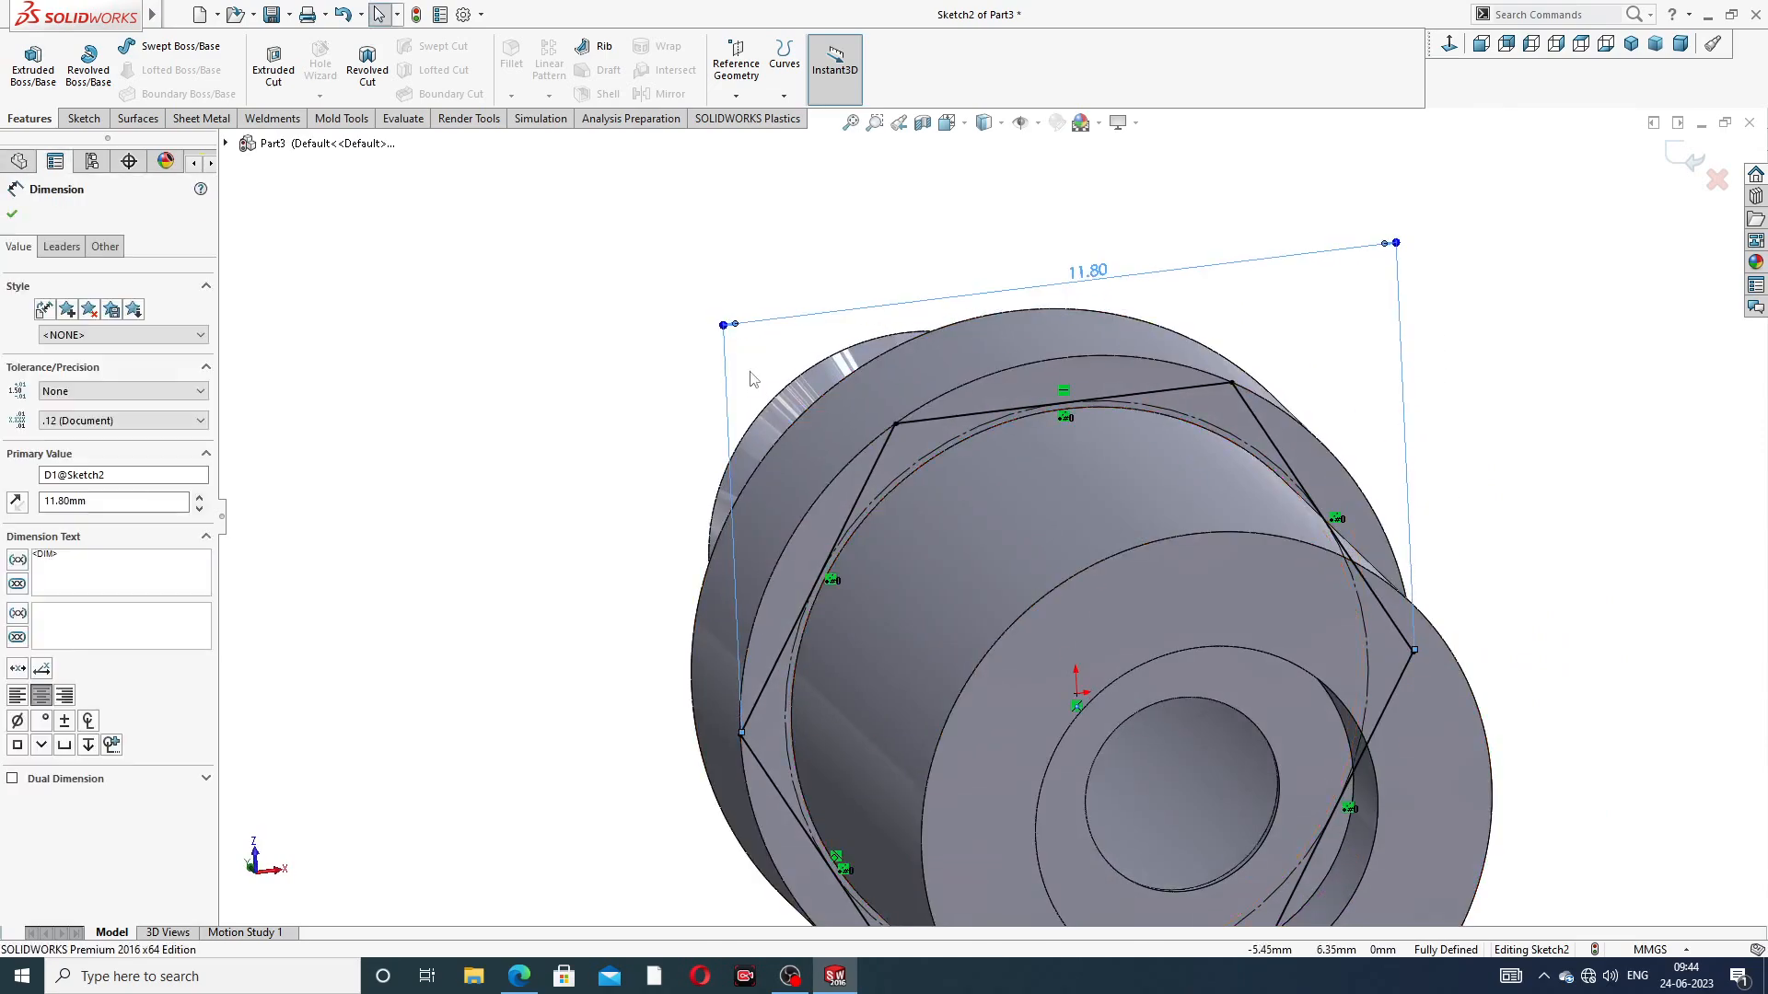
click(274, 85)
middle_drag(757, 393, 986, 347)
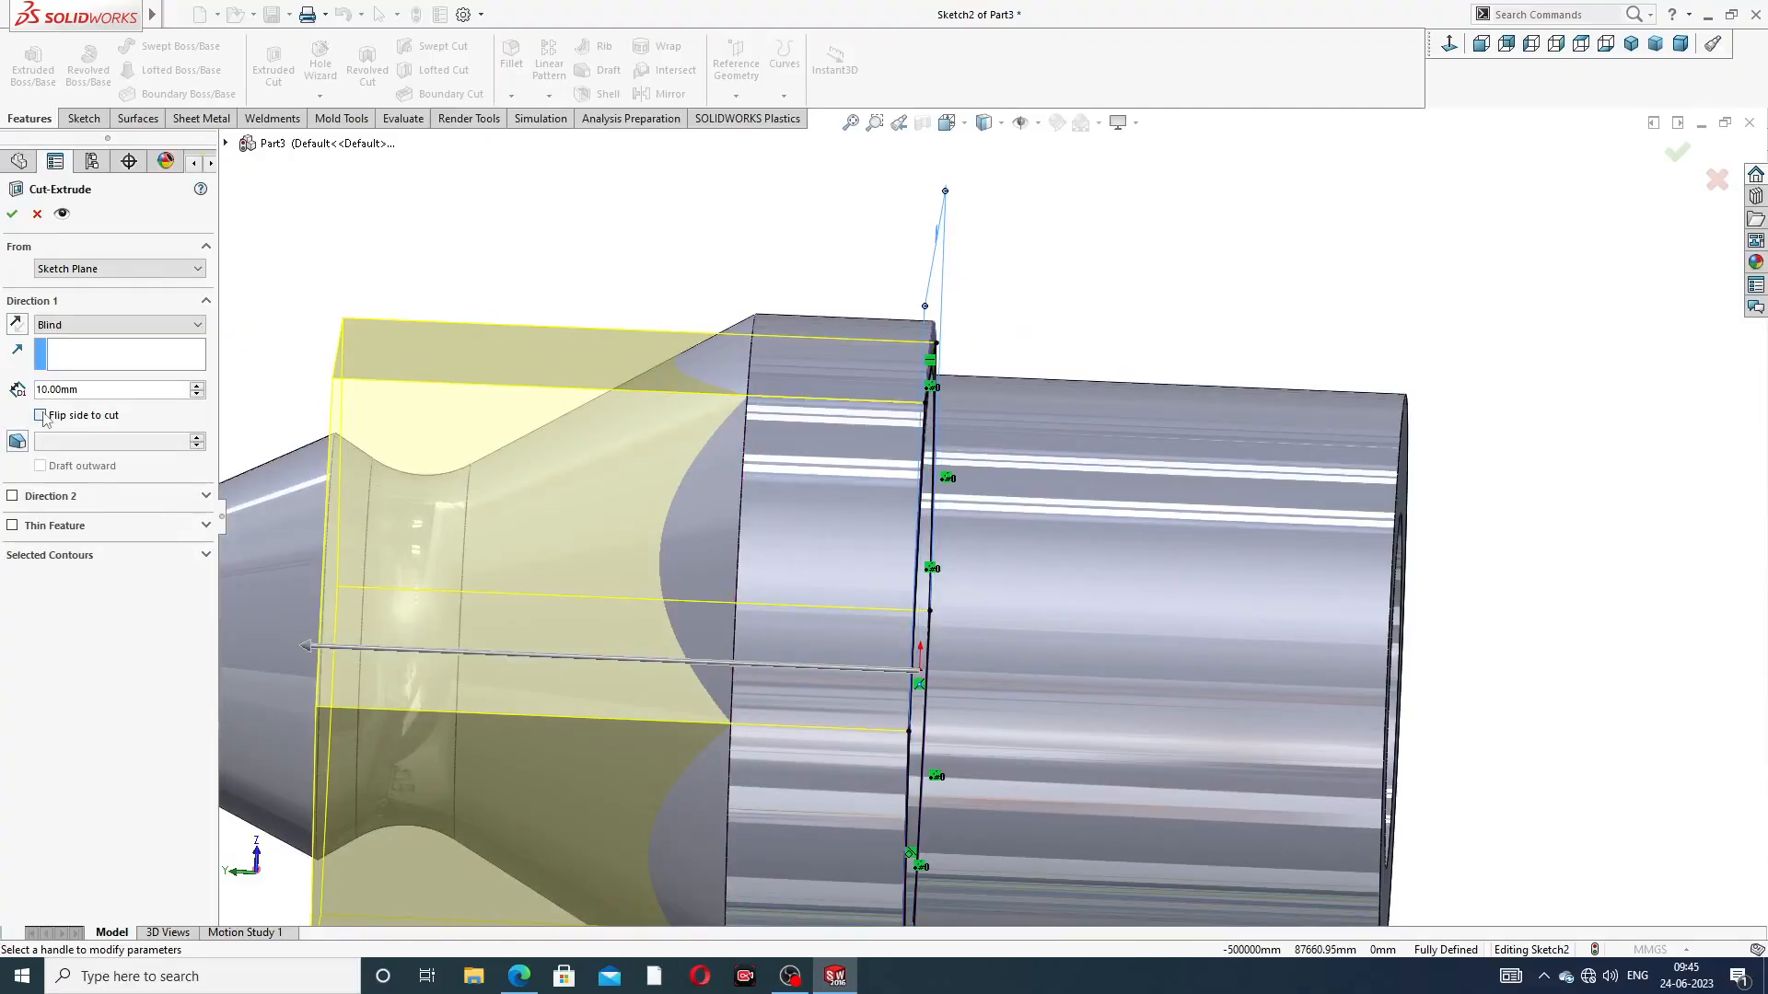
middle_drag(1001, 421, 838, 411)
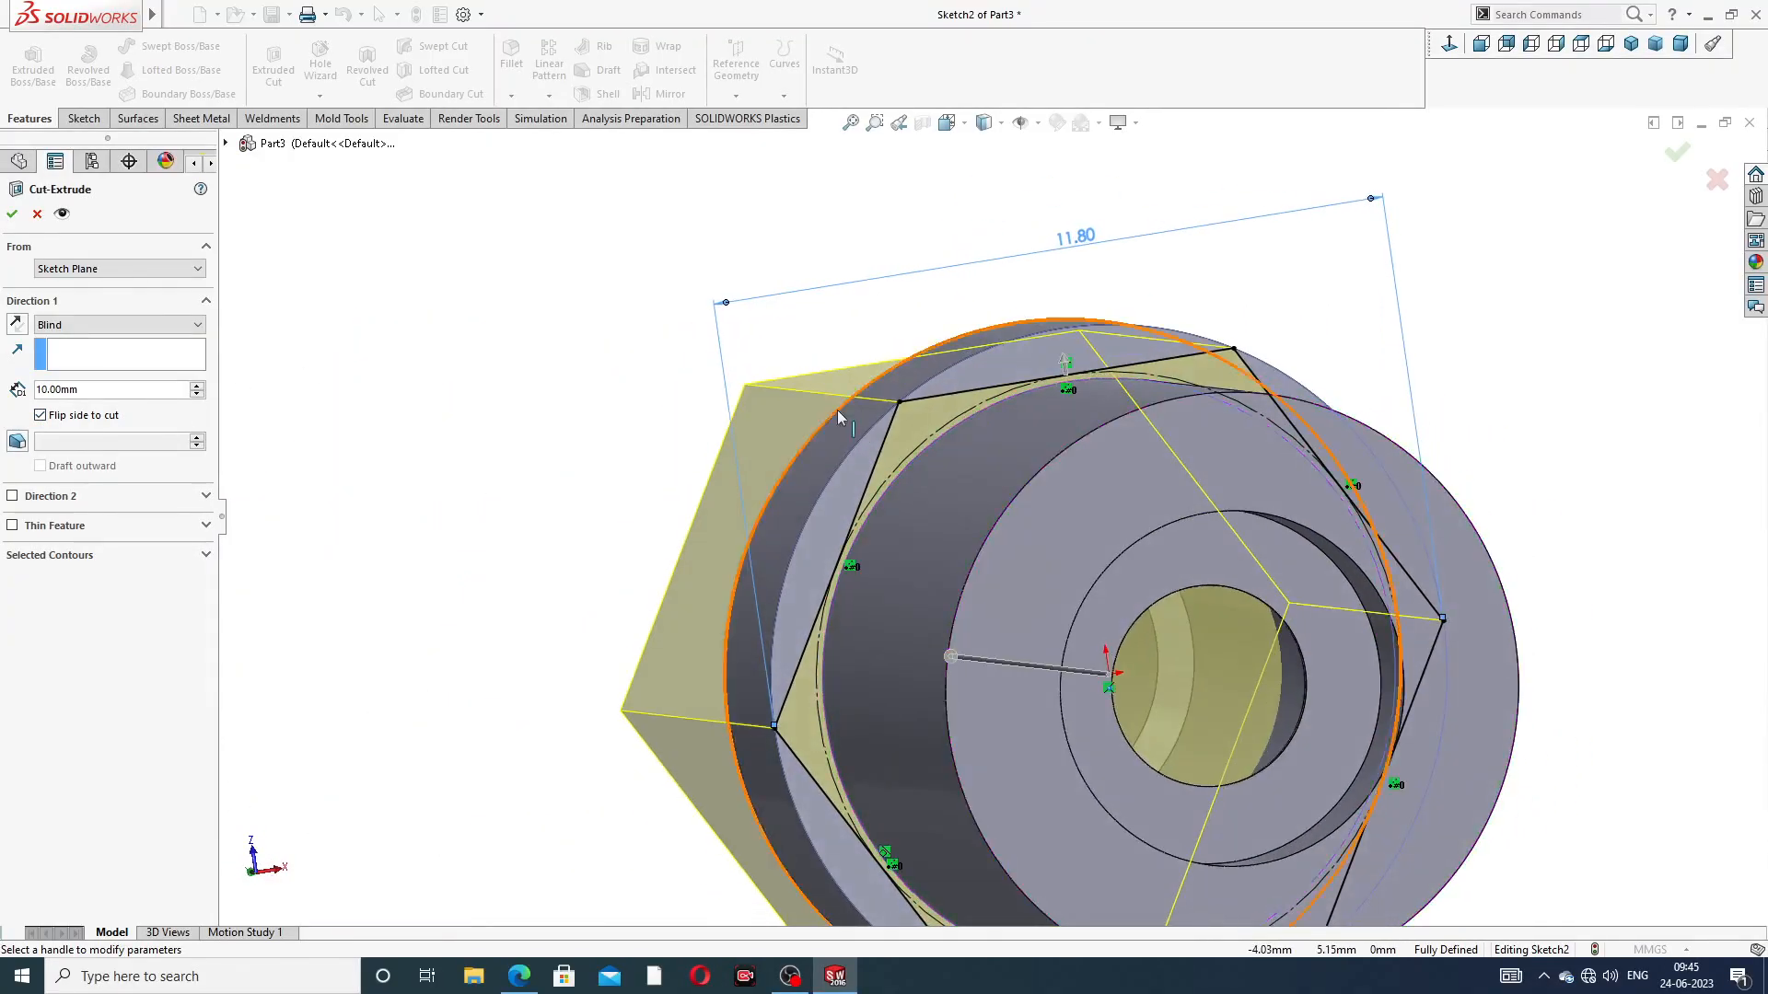
click(11, 215)
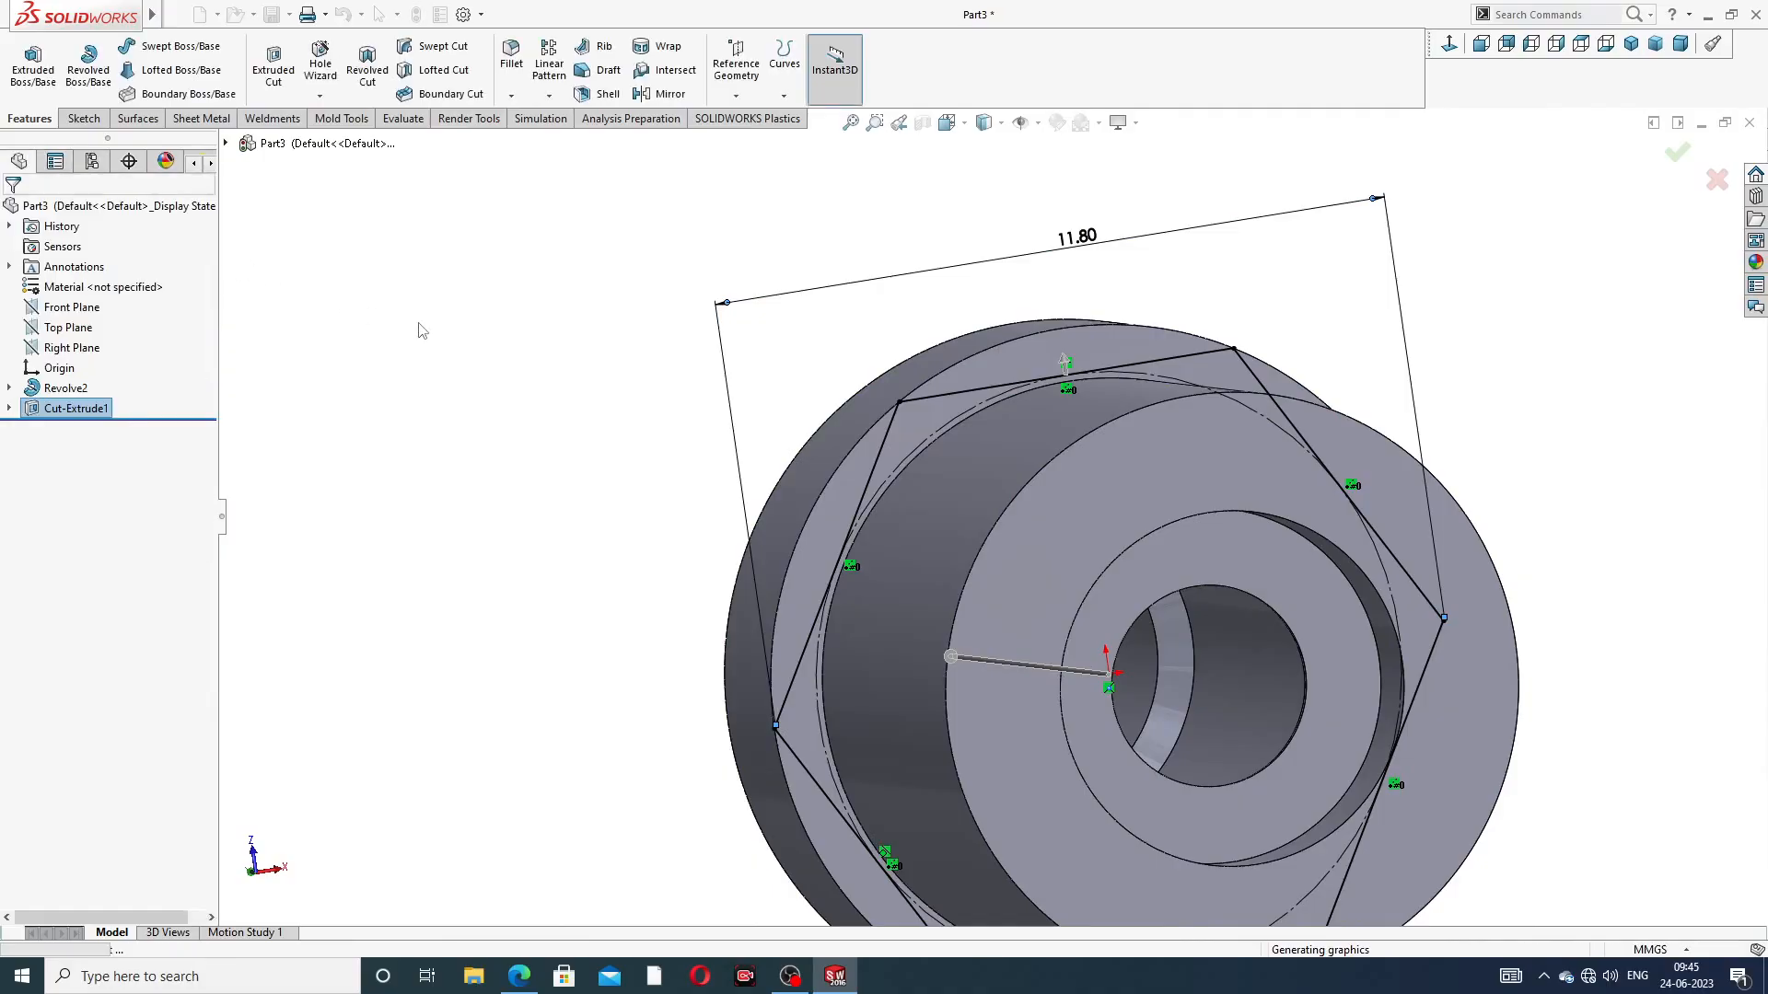
middle_drag(729, 399, 859, 379)
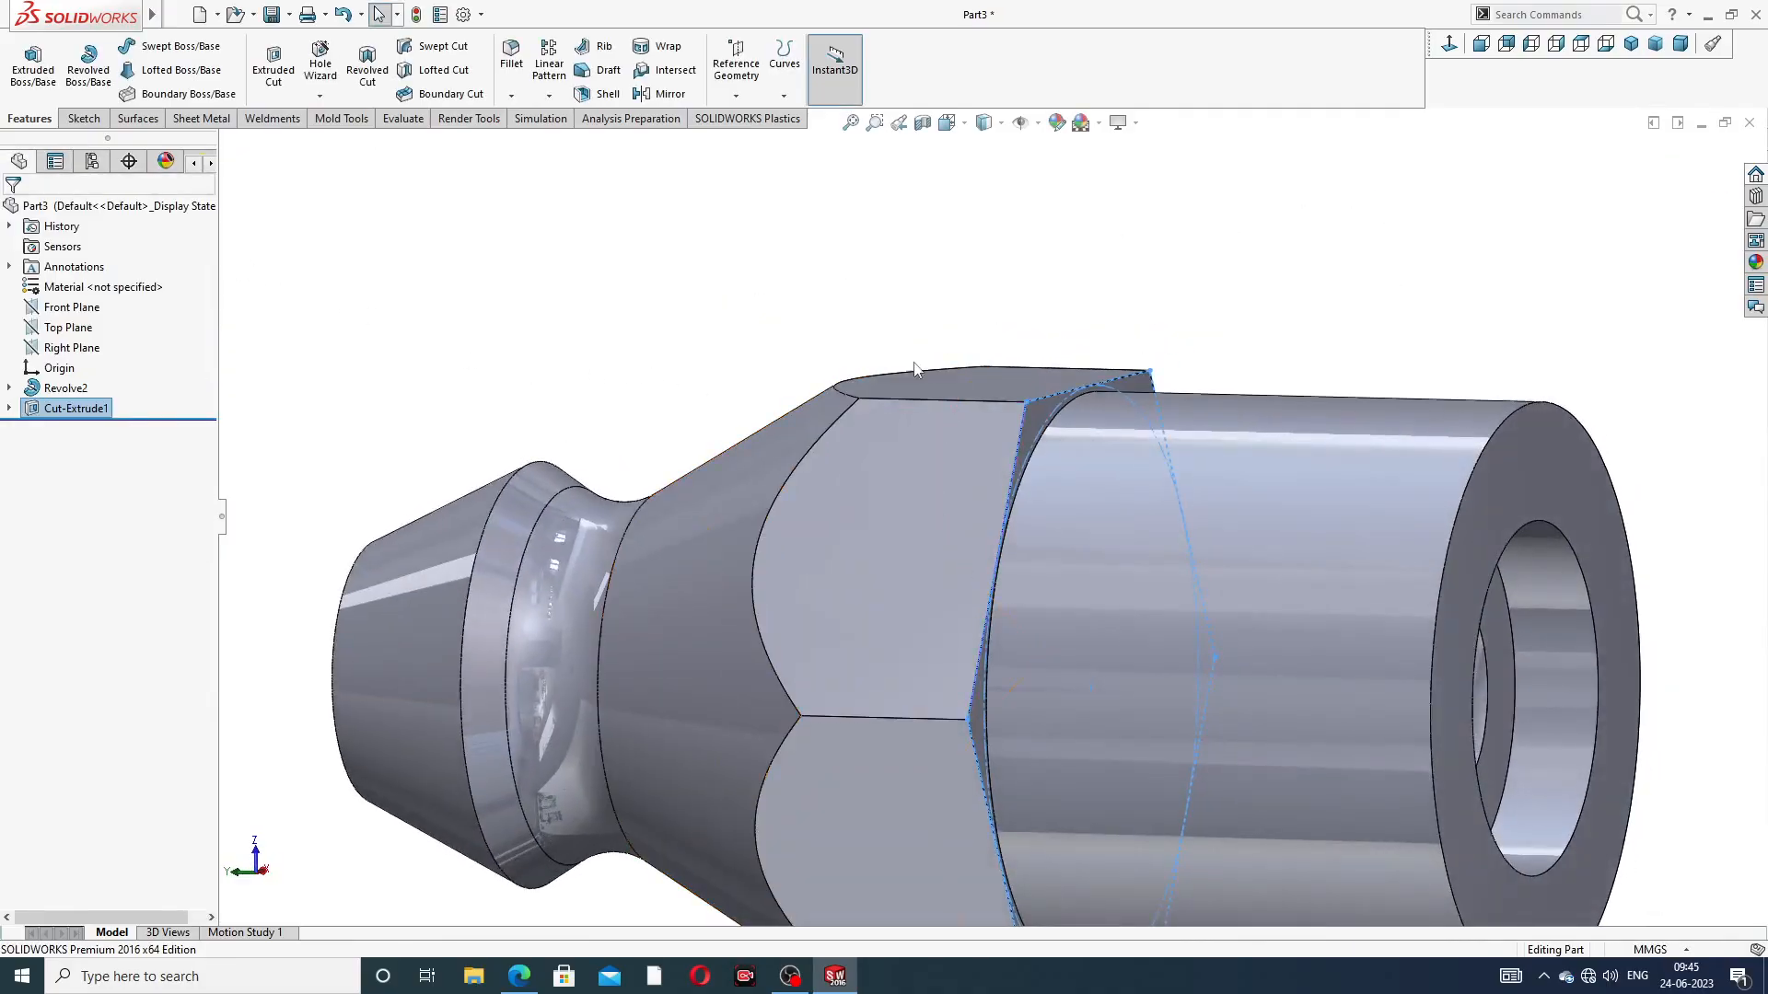
click(1225, 350)
mouse_move(1224, 350)
middle_down()
mouse_move(1212, 387)
mouse_move(1290, 166)
mouse_move(1252, 370)
mouse_move(1223, 316)
middle_up()
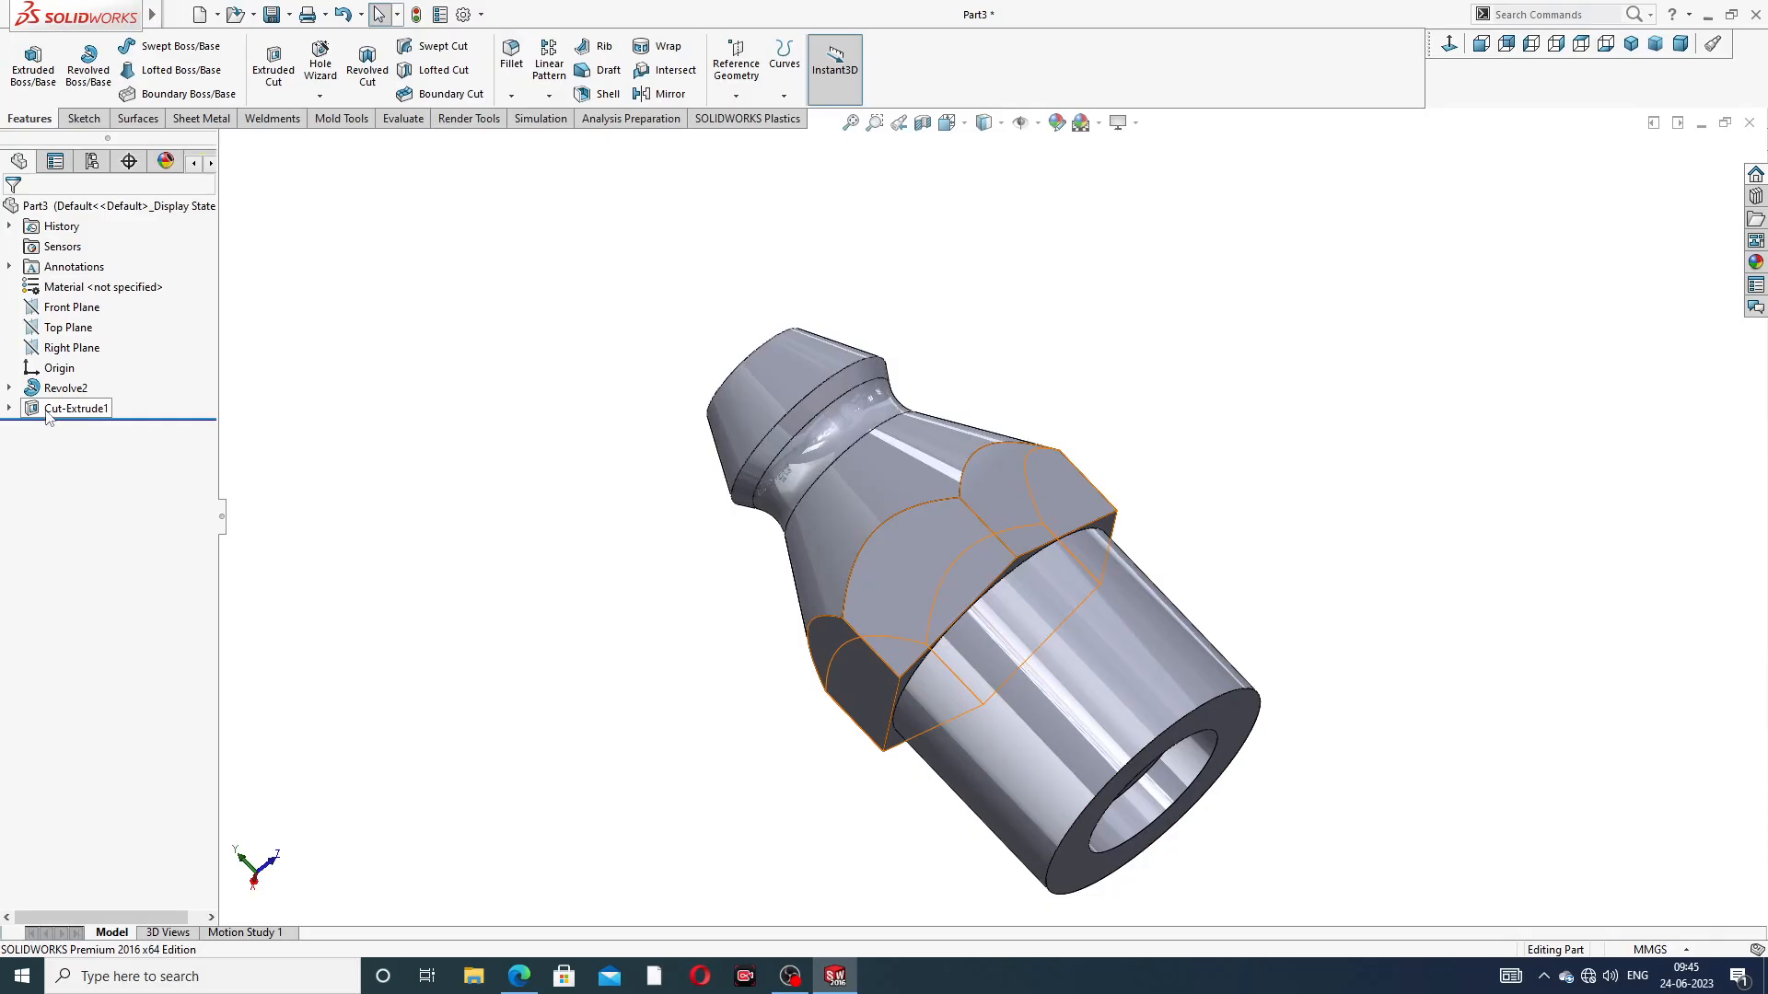
Reopen the revolve's profile sketch, face it, and set the height from the nose's widest corner to the collar's lower edge to 11 mm
click(9, 387)
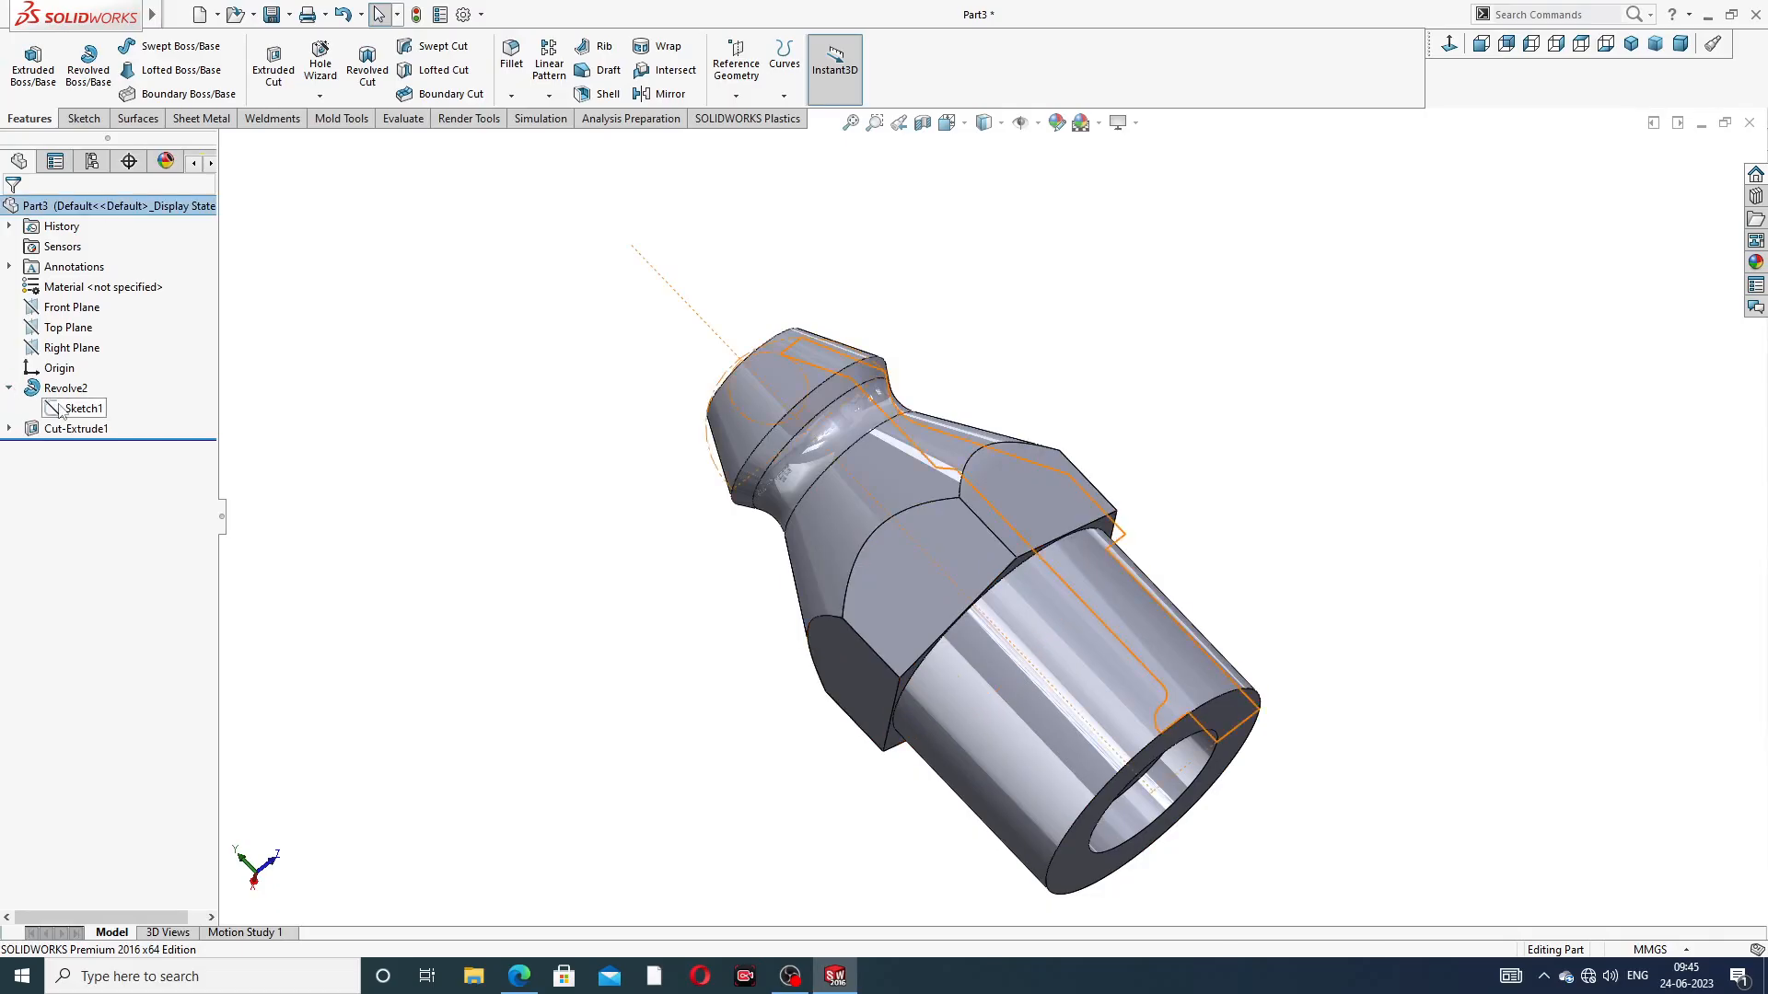
click(81, 408)
click(74, 357)
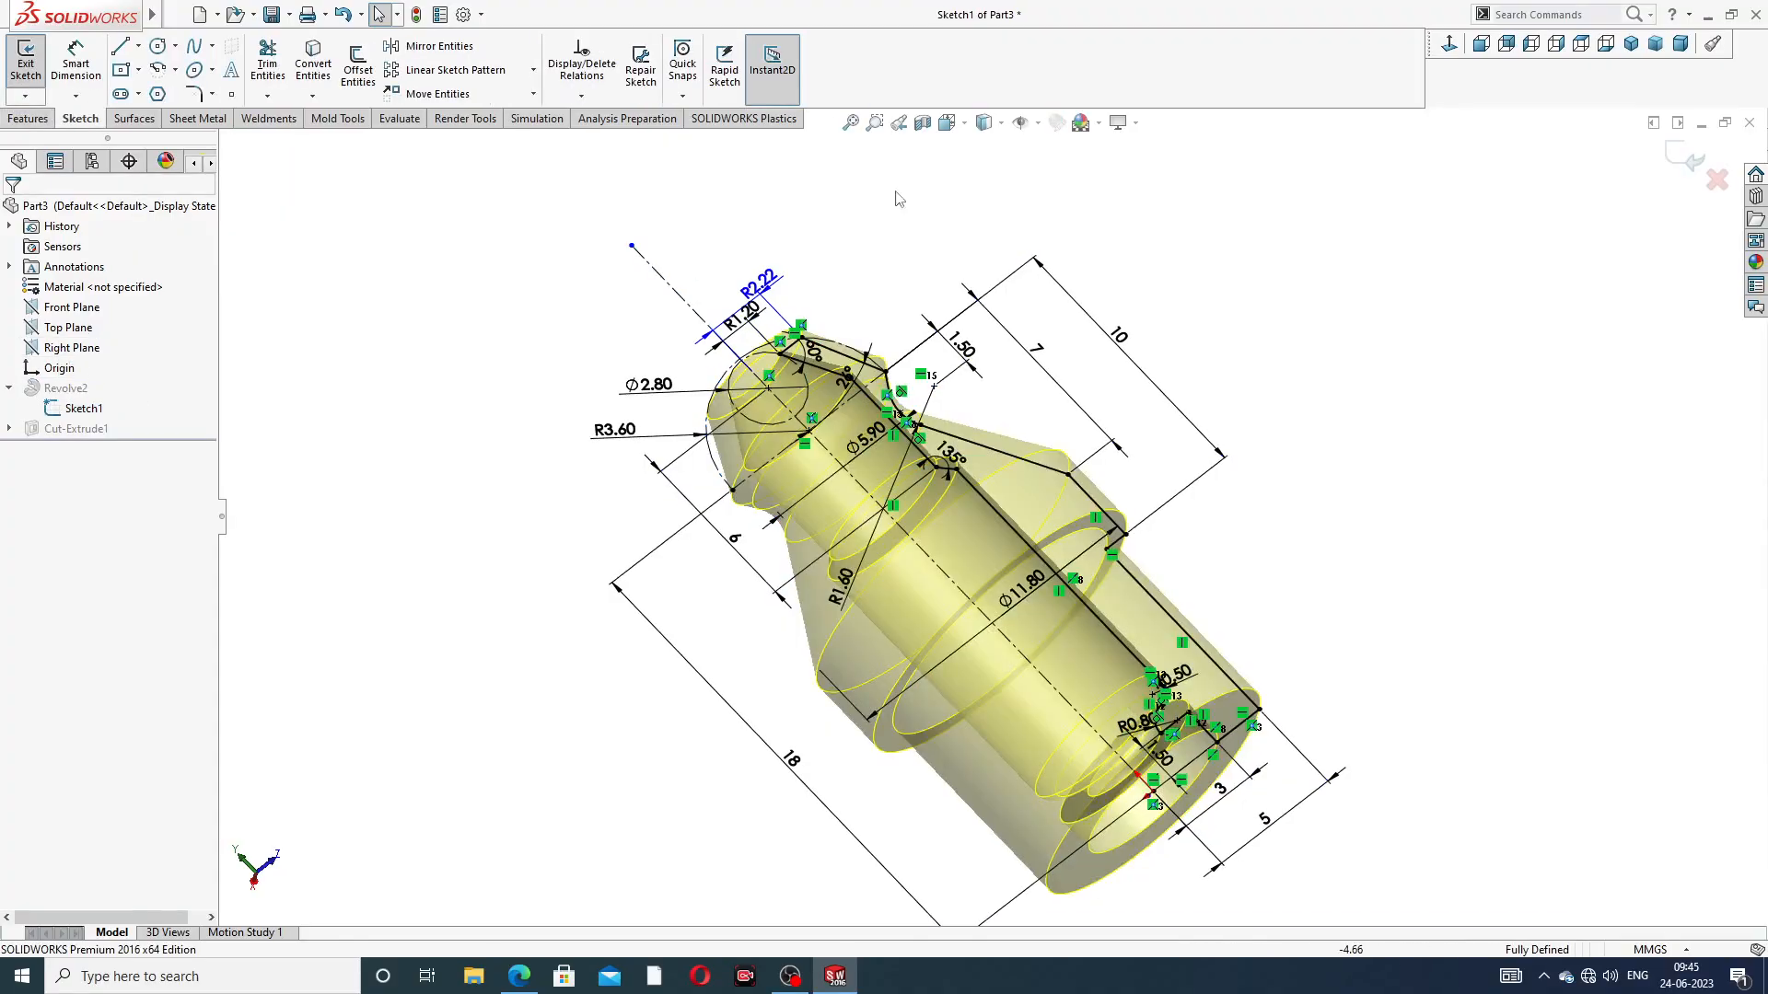
click(1450, 44)
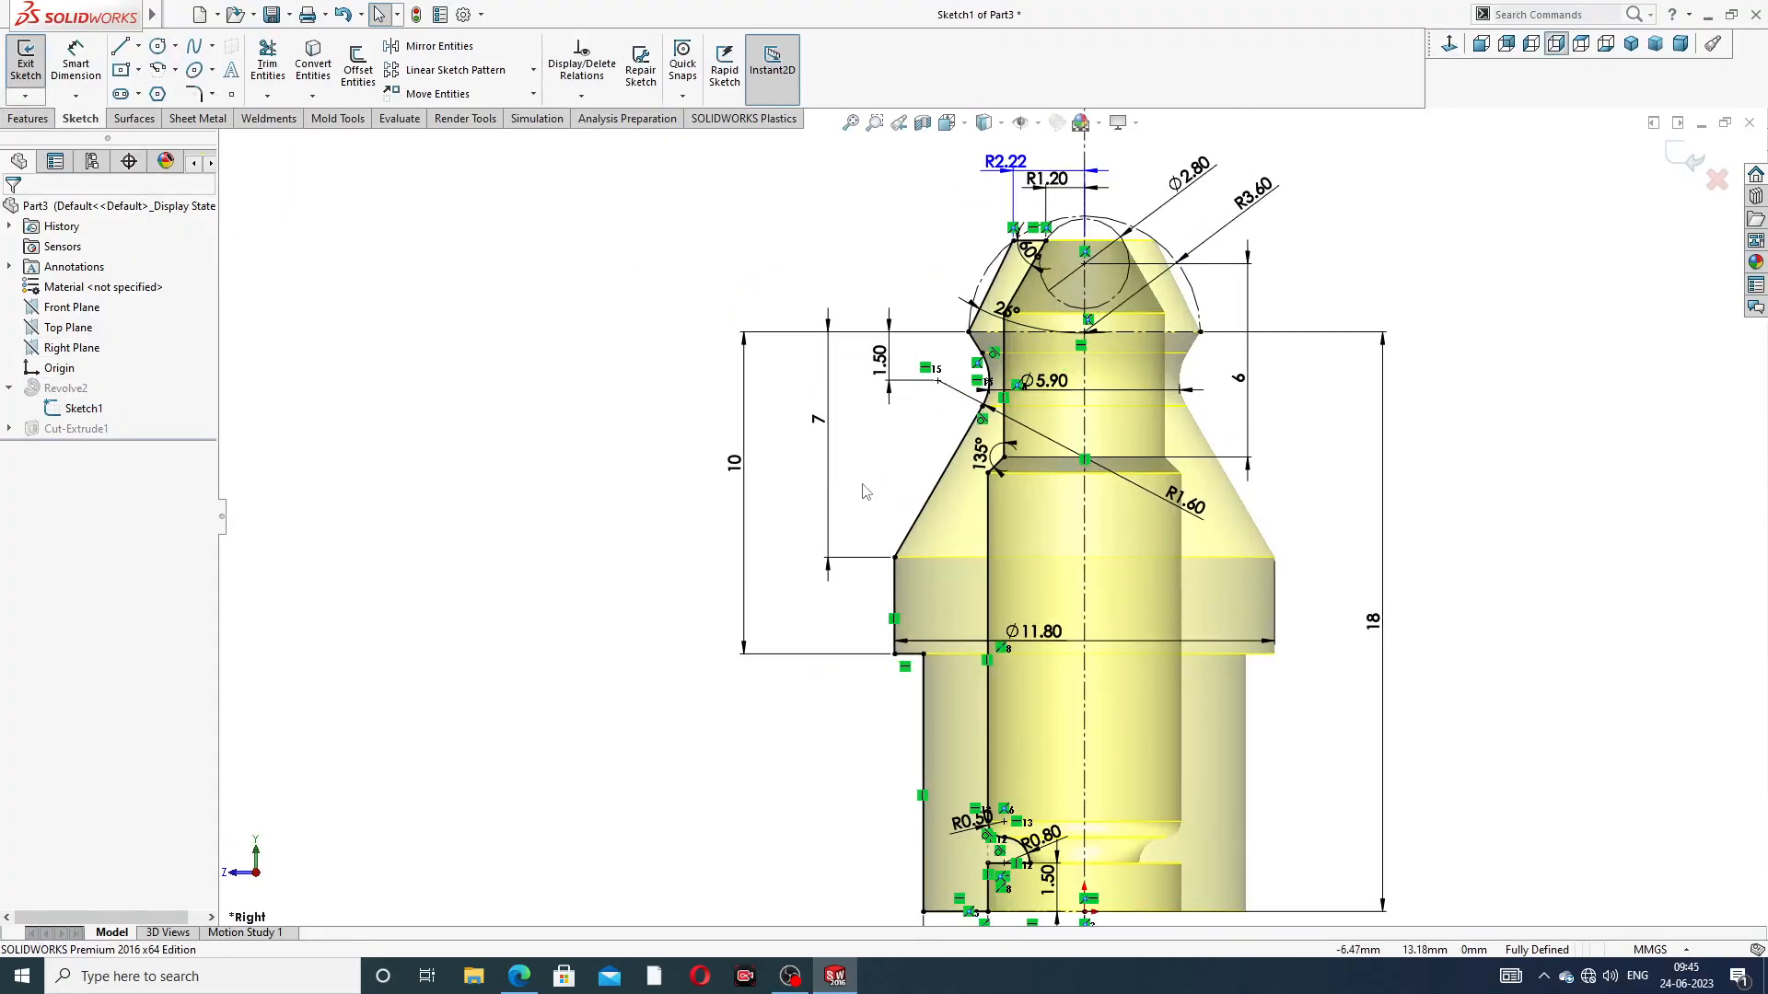
double_click(734, 468)
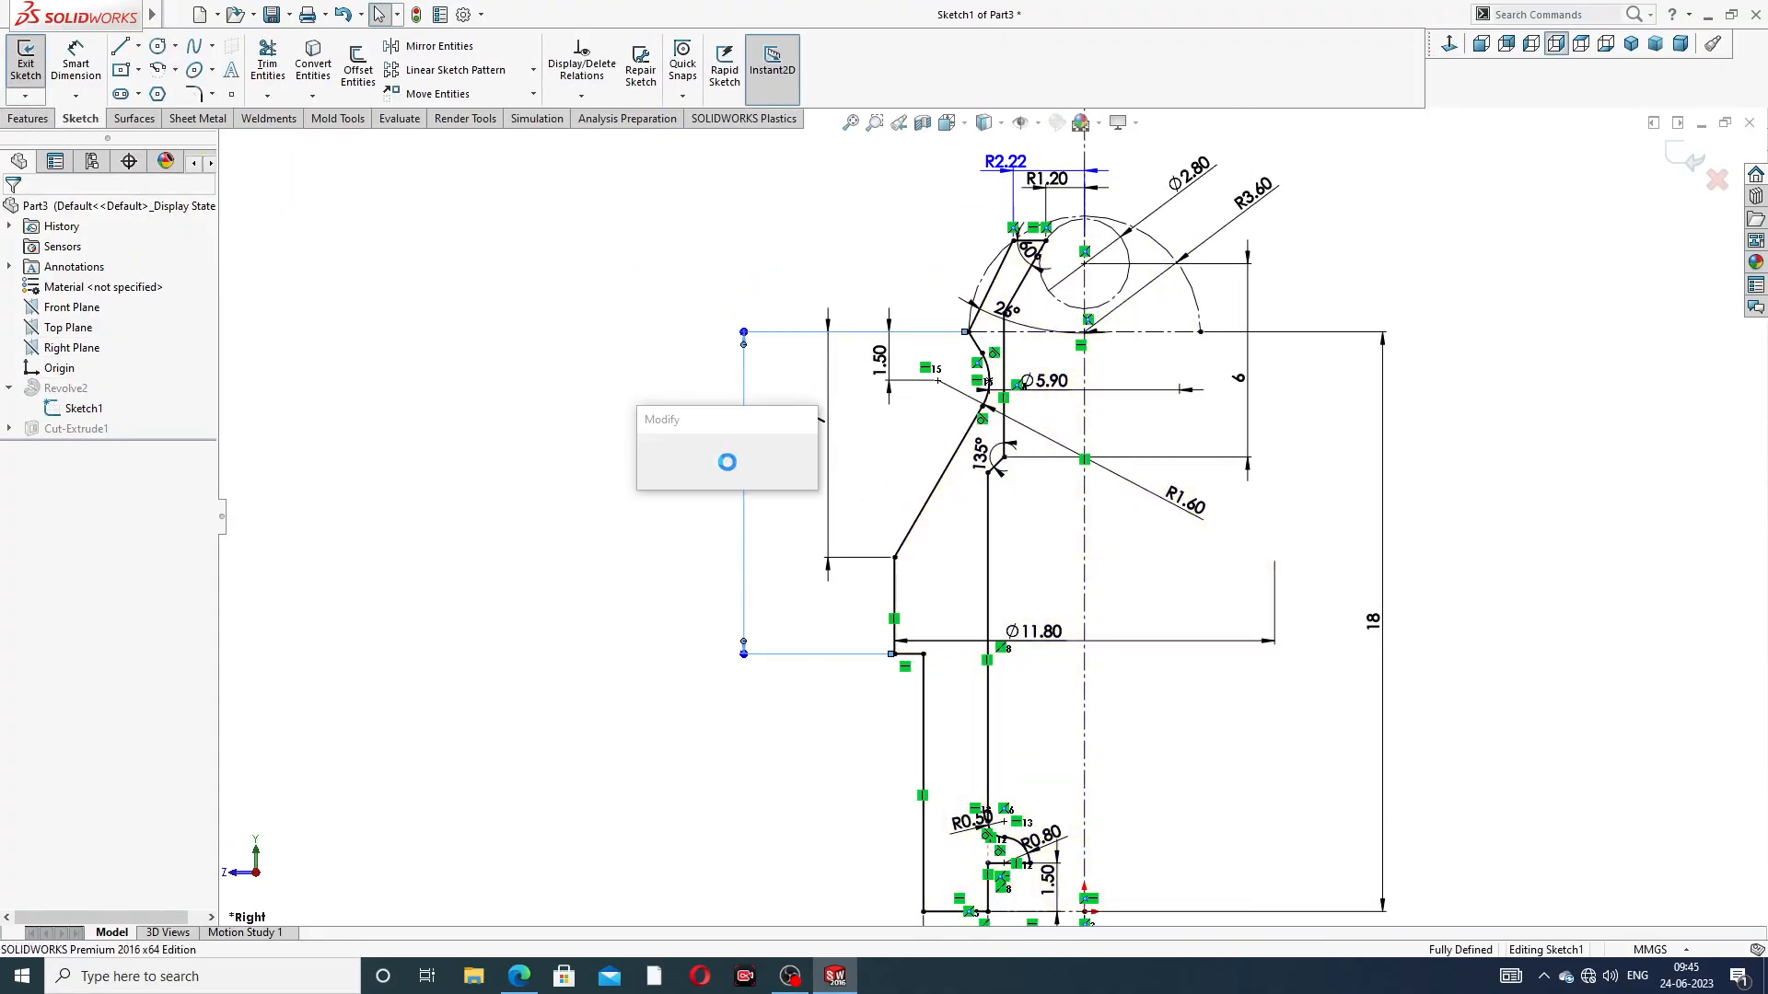
text(11.)
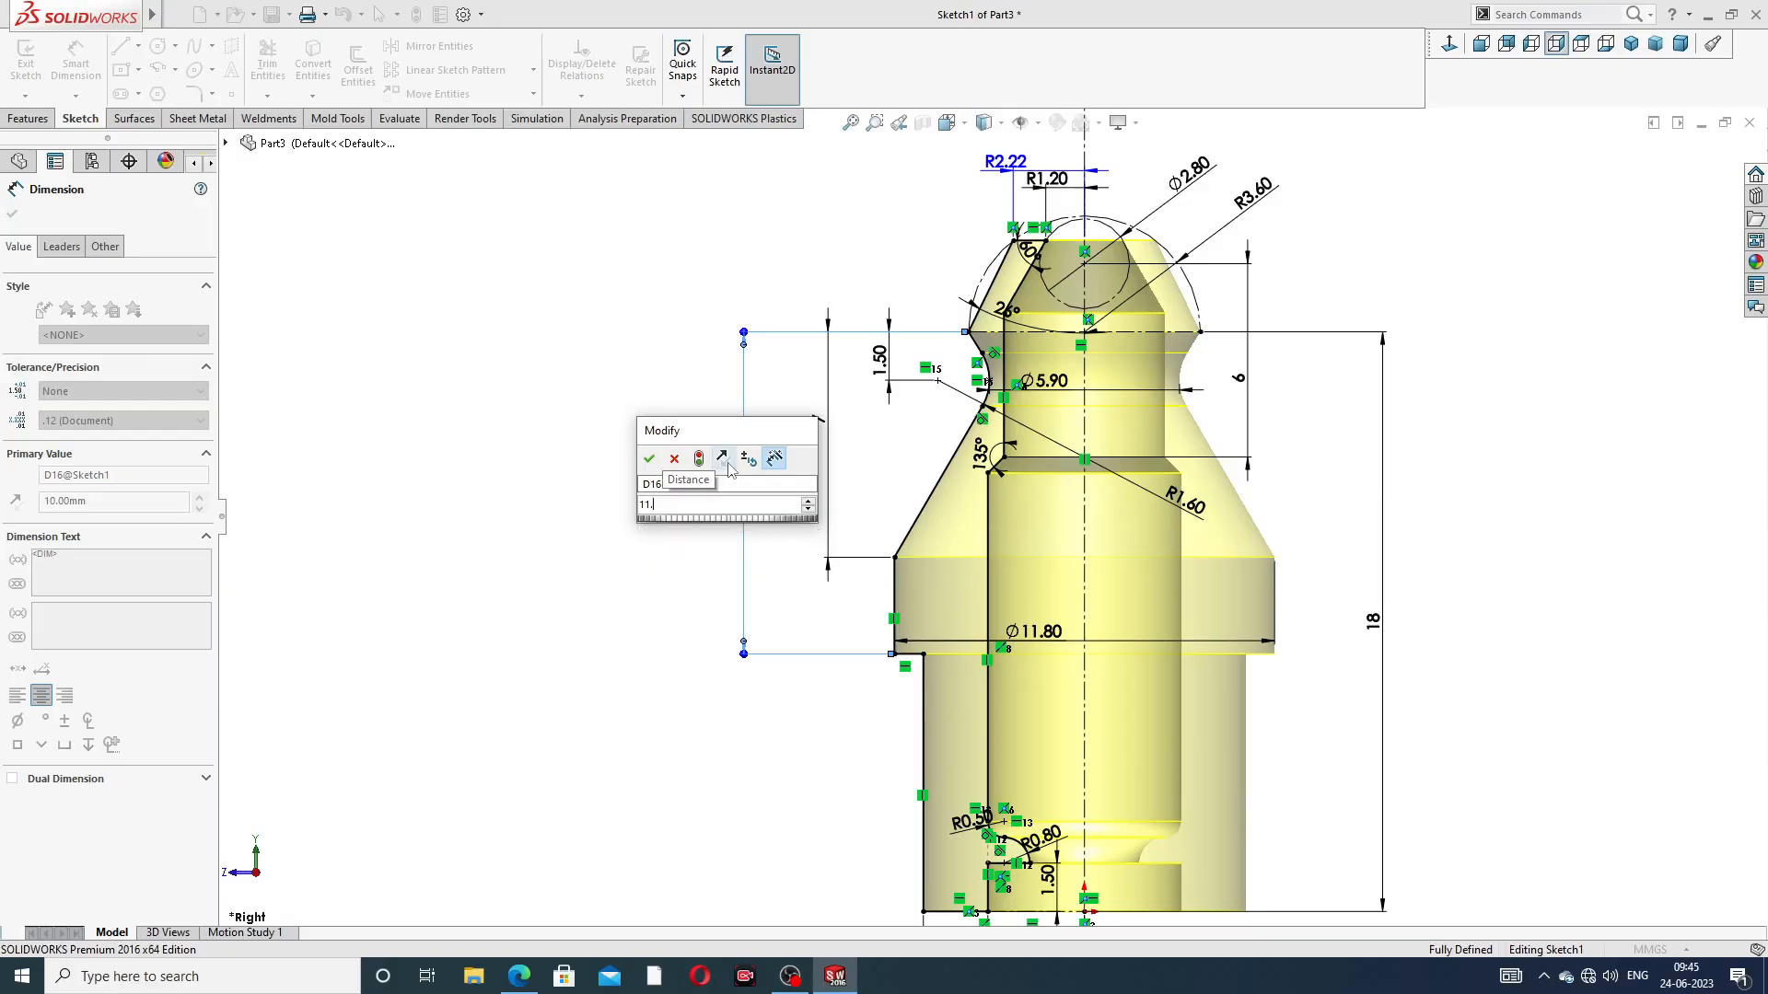
key(BackSpace)
key(Return)
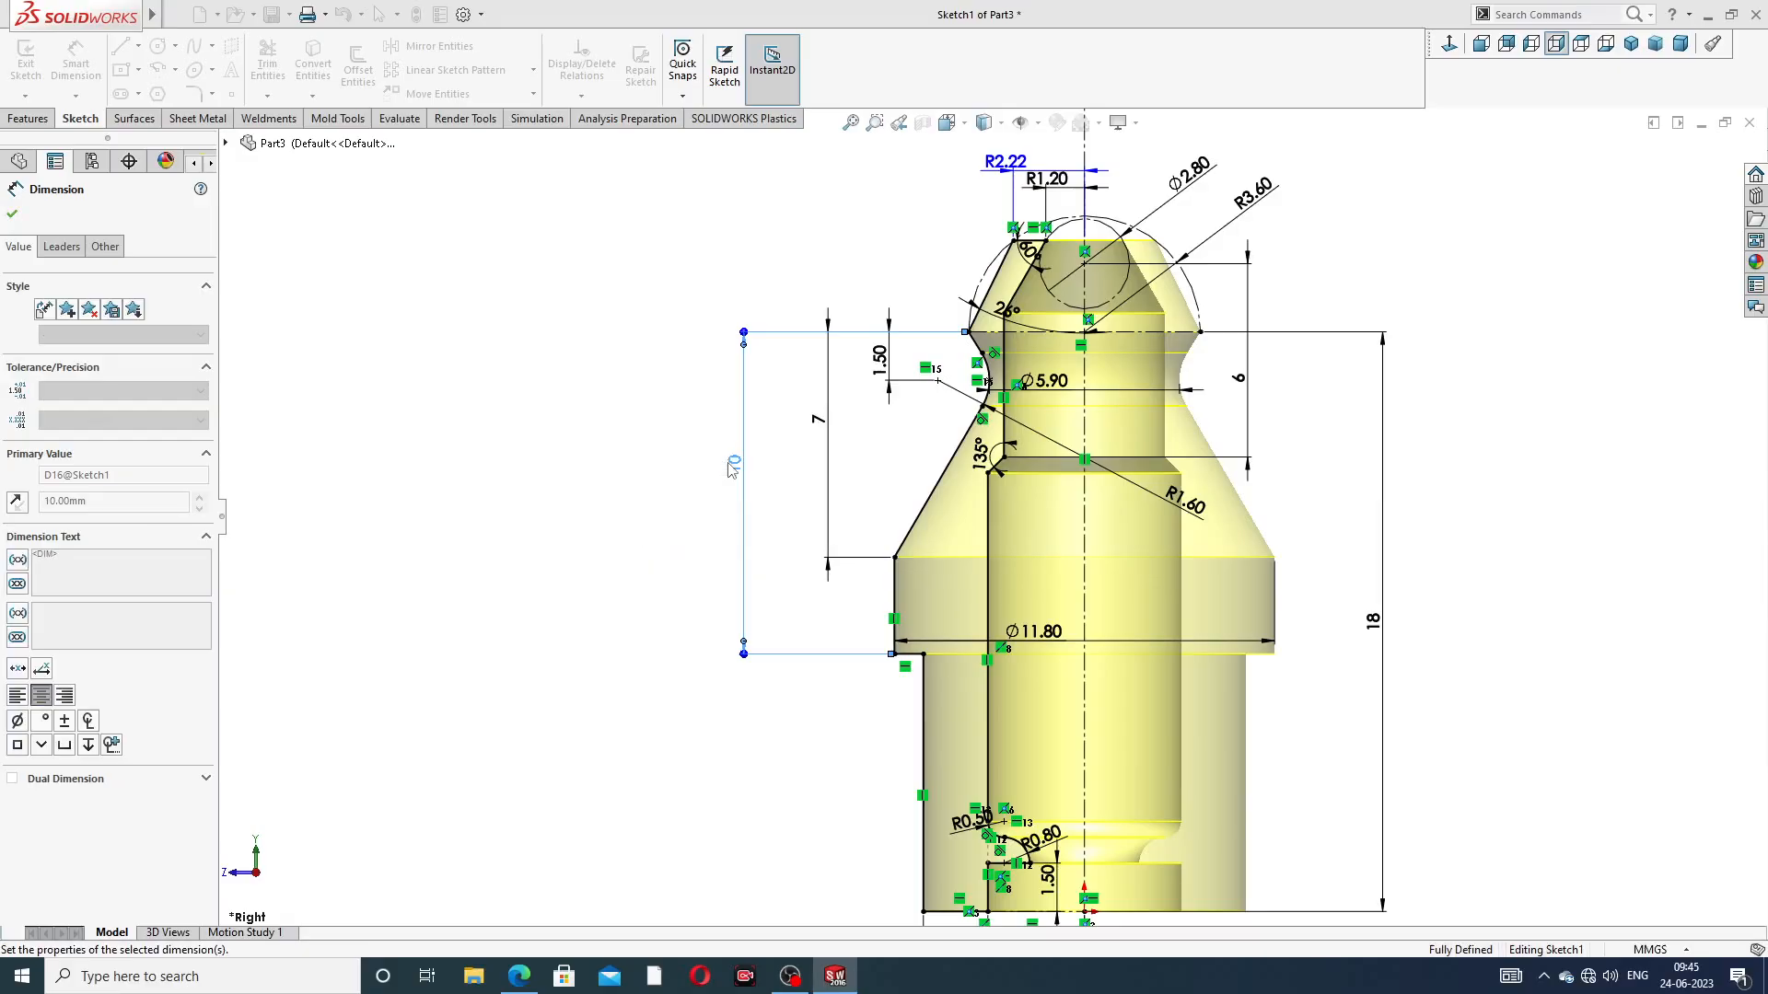
Set the height from the nose's widest corner to the collar's upper corner to 7.5 mm and finish the profile sketch
double_click(818, 420)
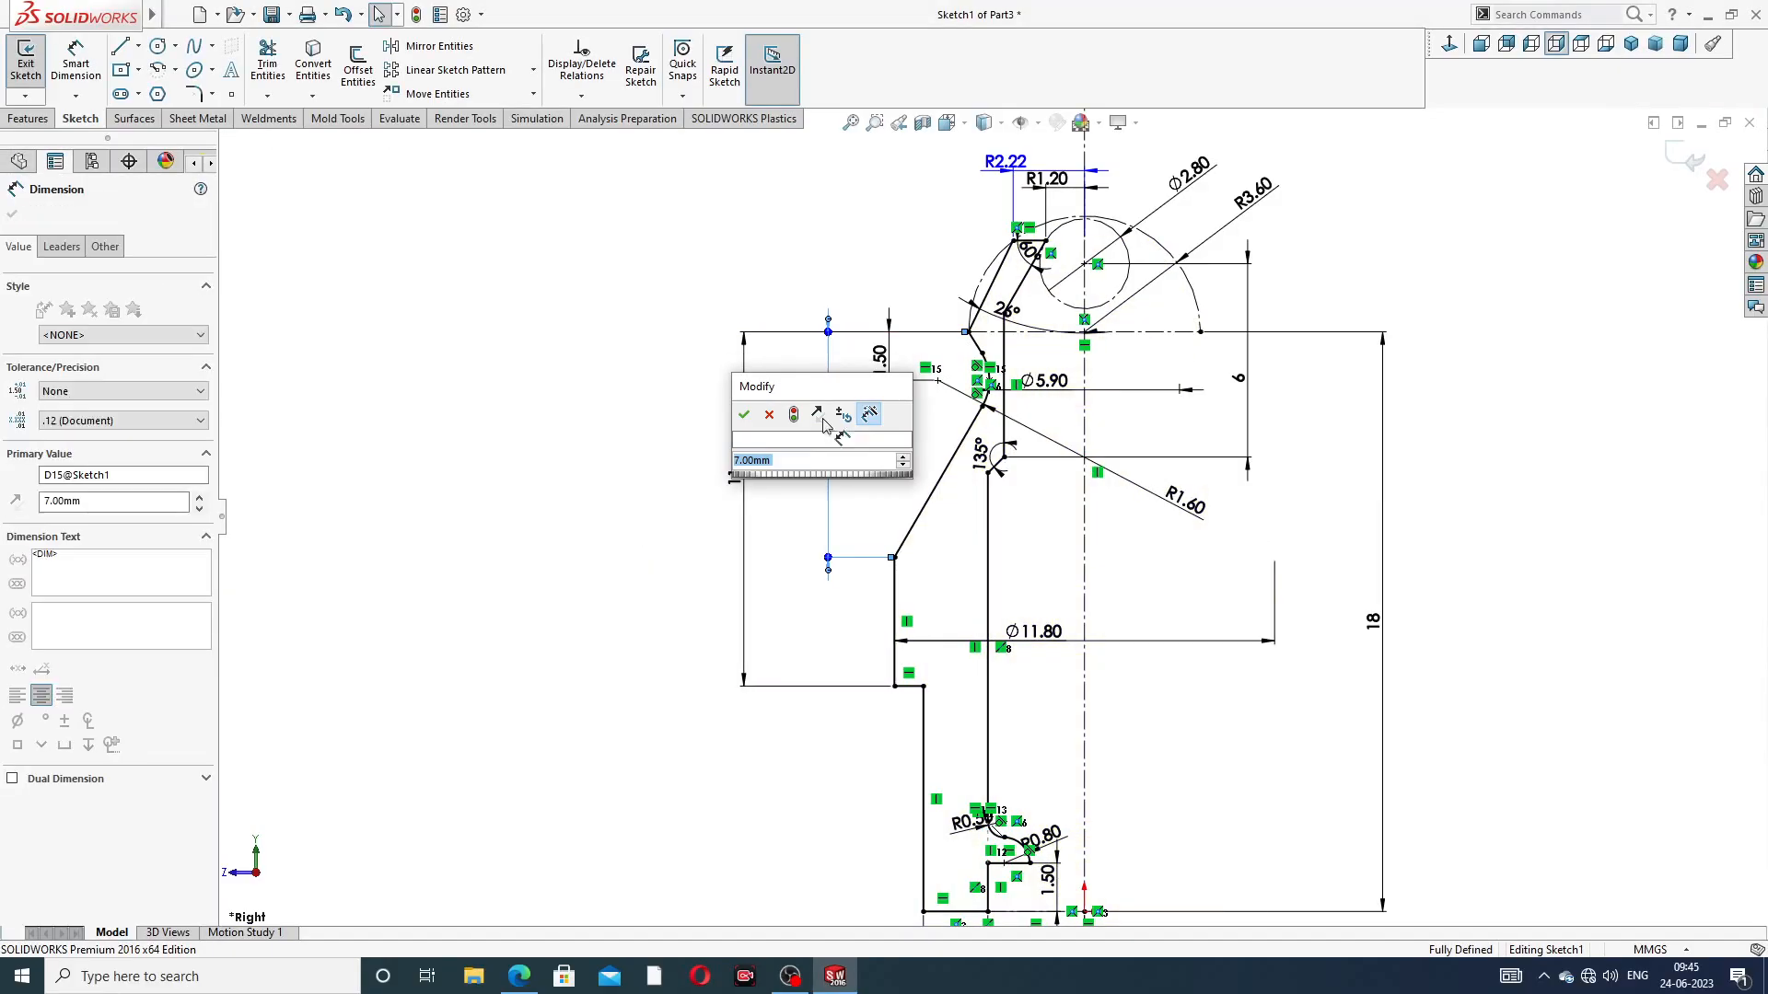
text(7.5)
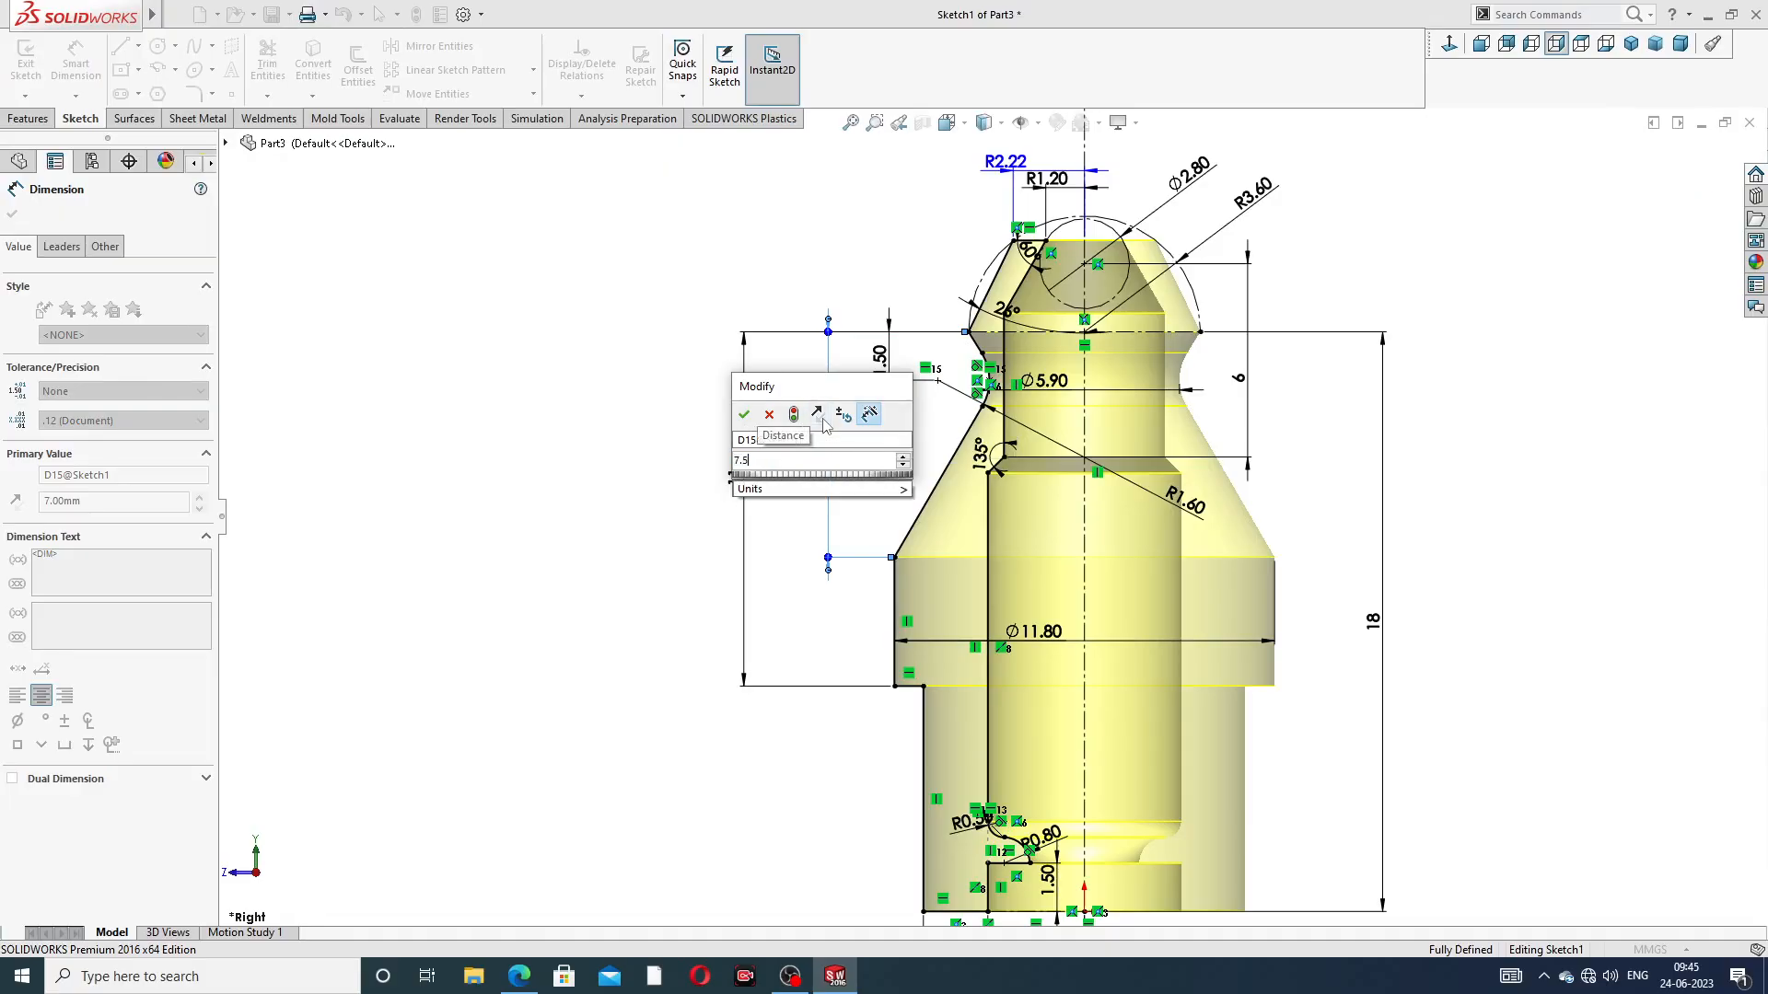
key(Return)
click(1465, 362)
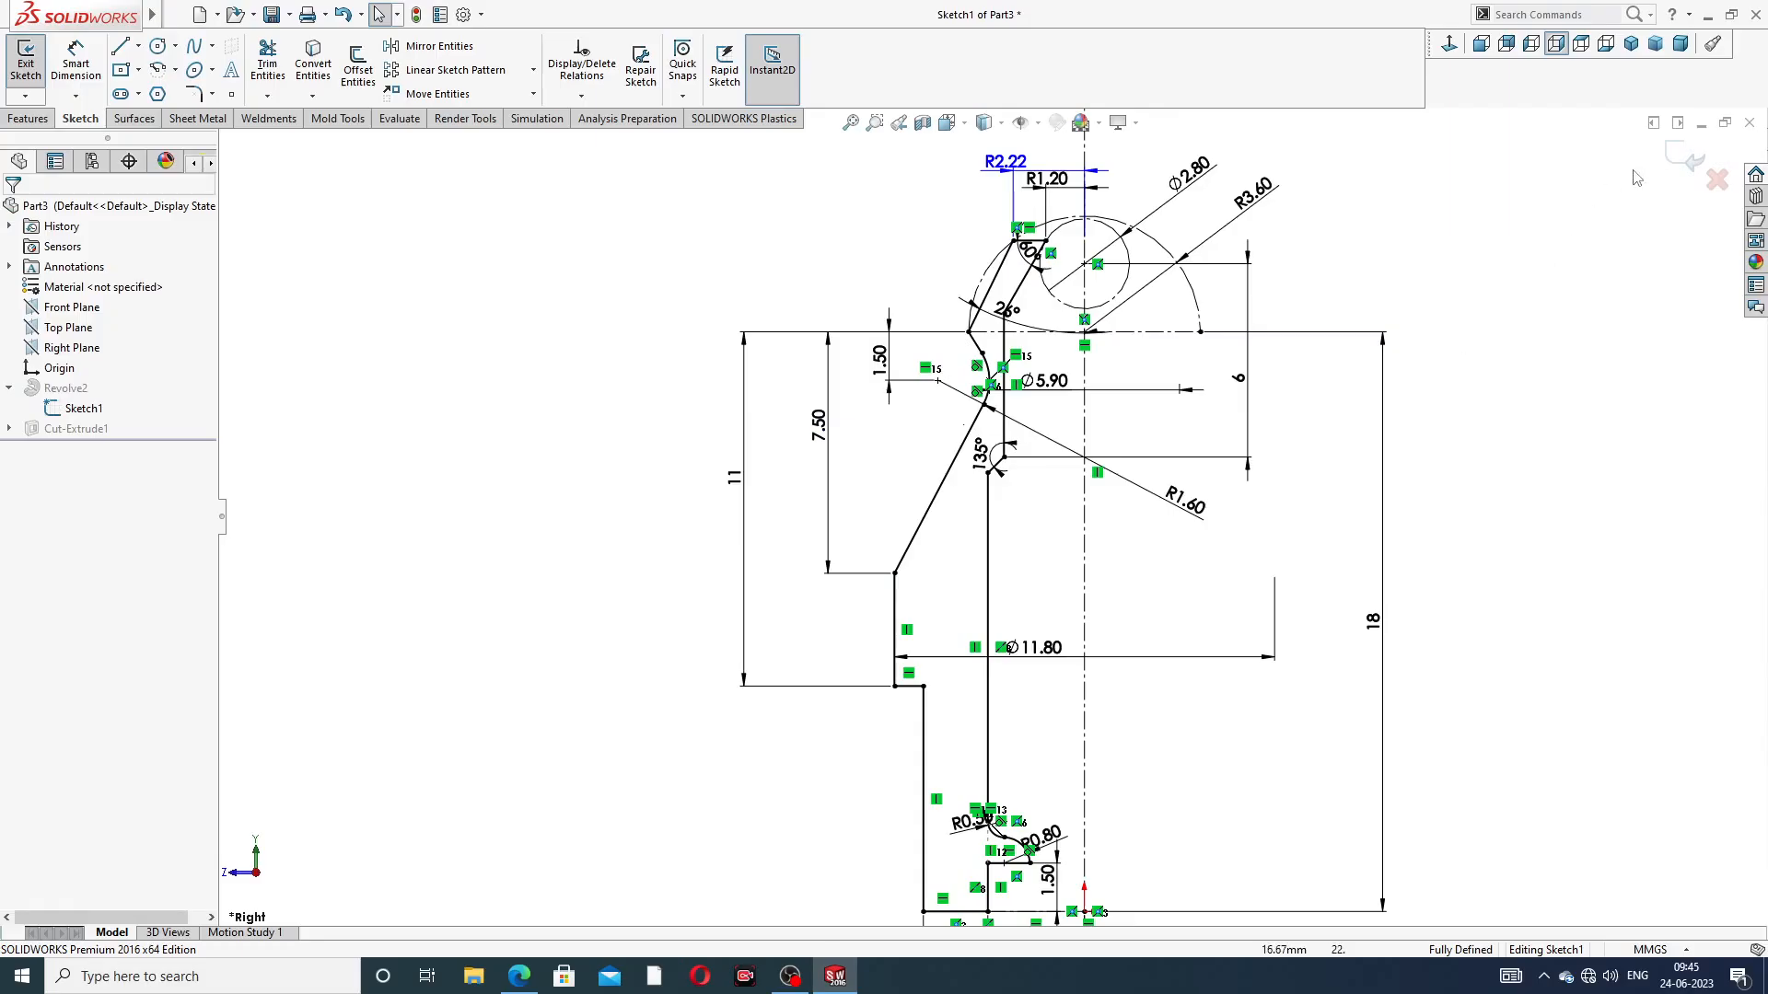
click(1693, 158)
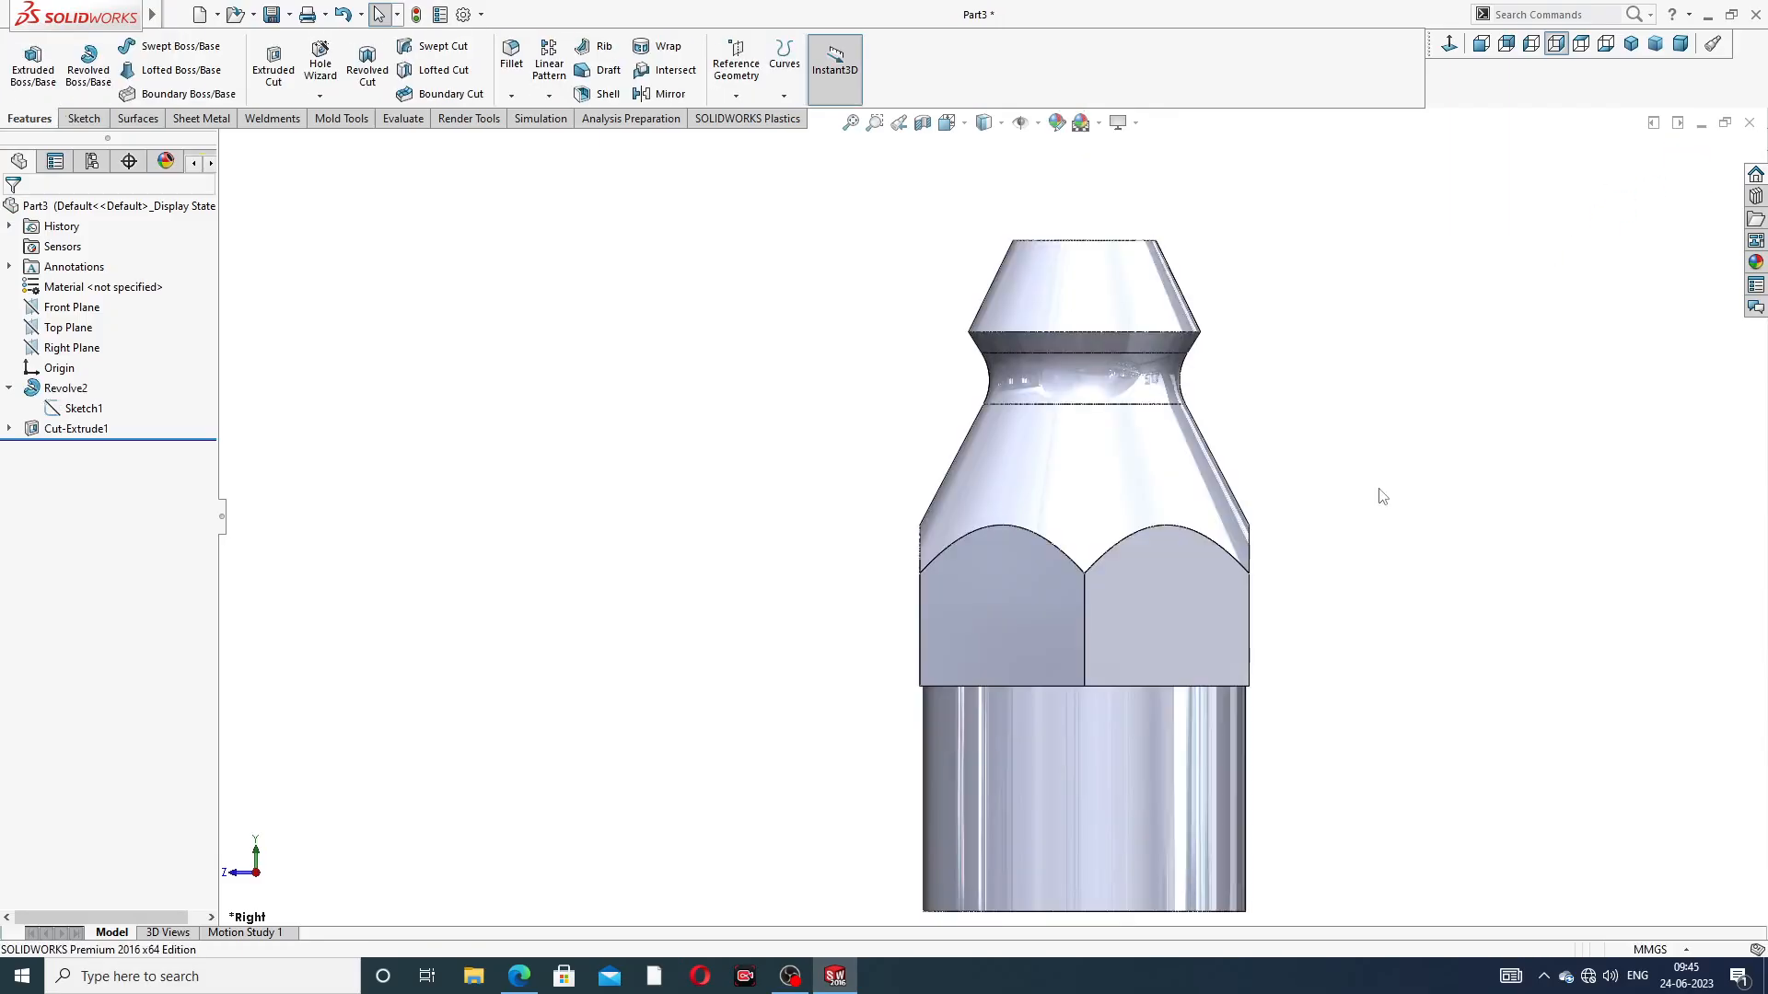
middle_drag(1338, 572, 1428, 285)
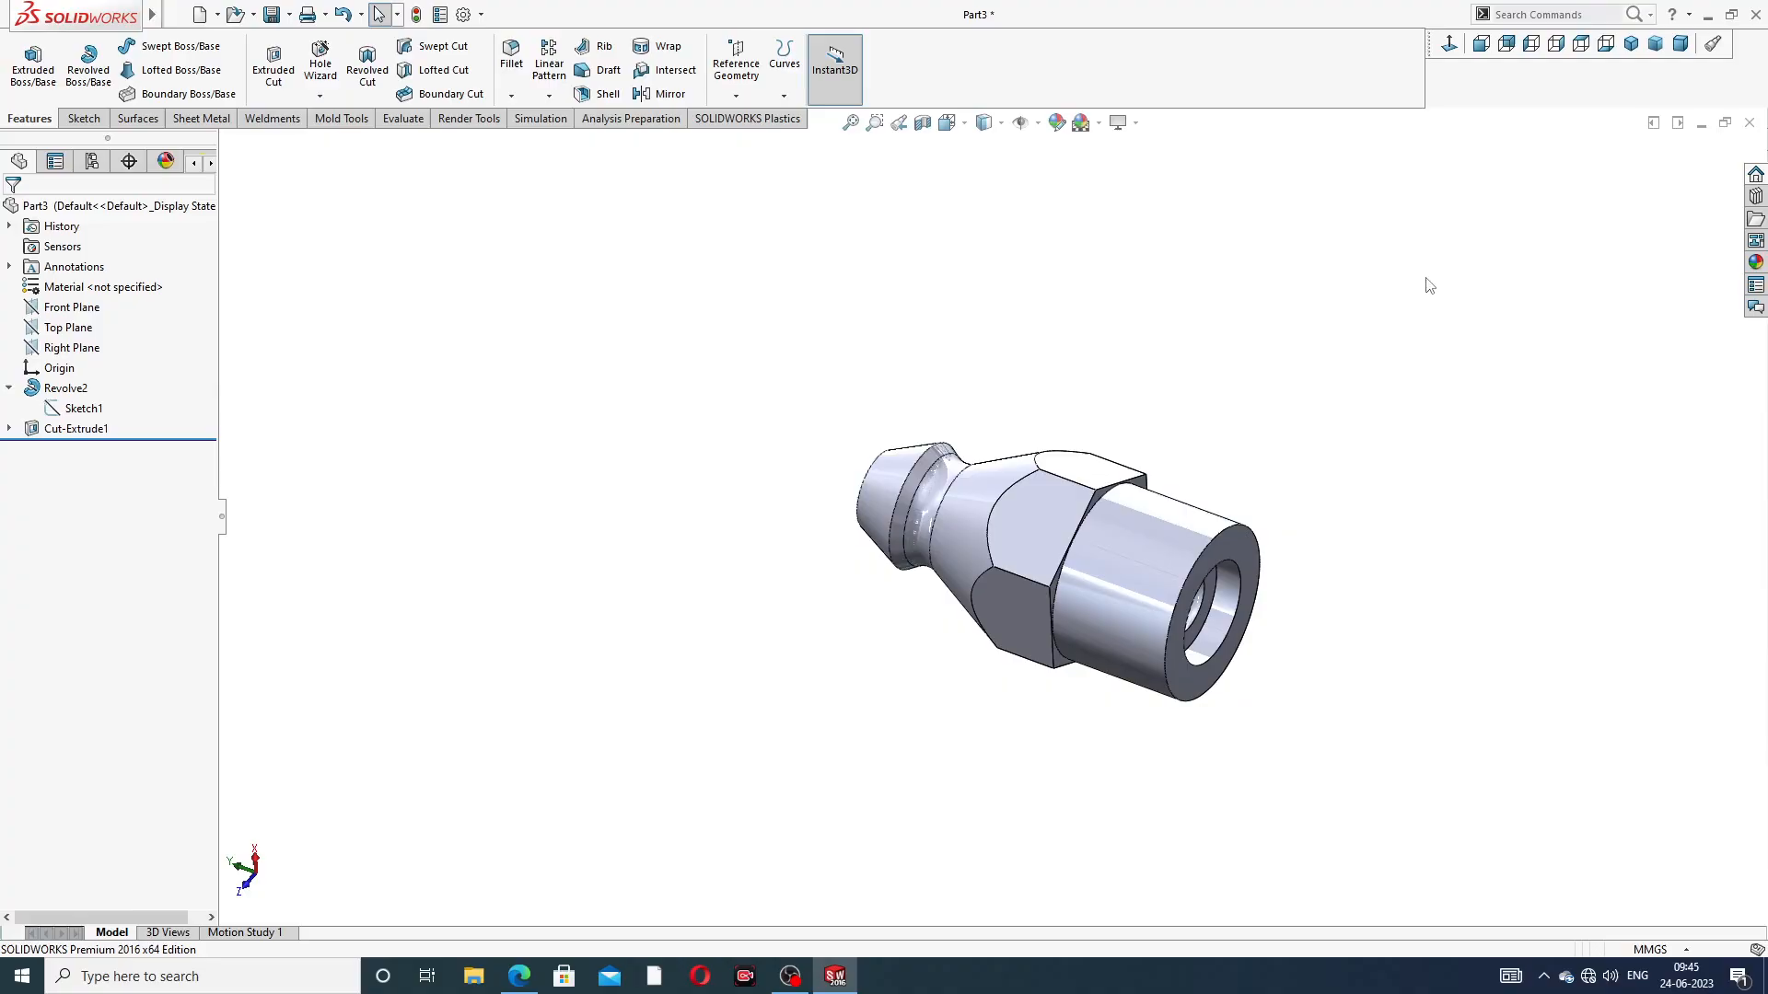
Open the hexagonal collar's extruded cut for editing and turn the model to inspect the cut's depth preview
click(9, 387)
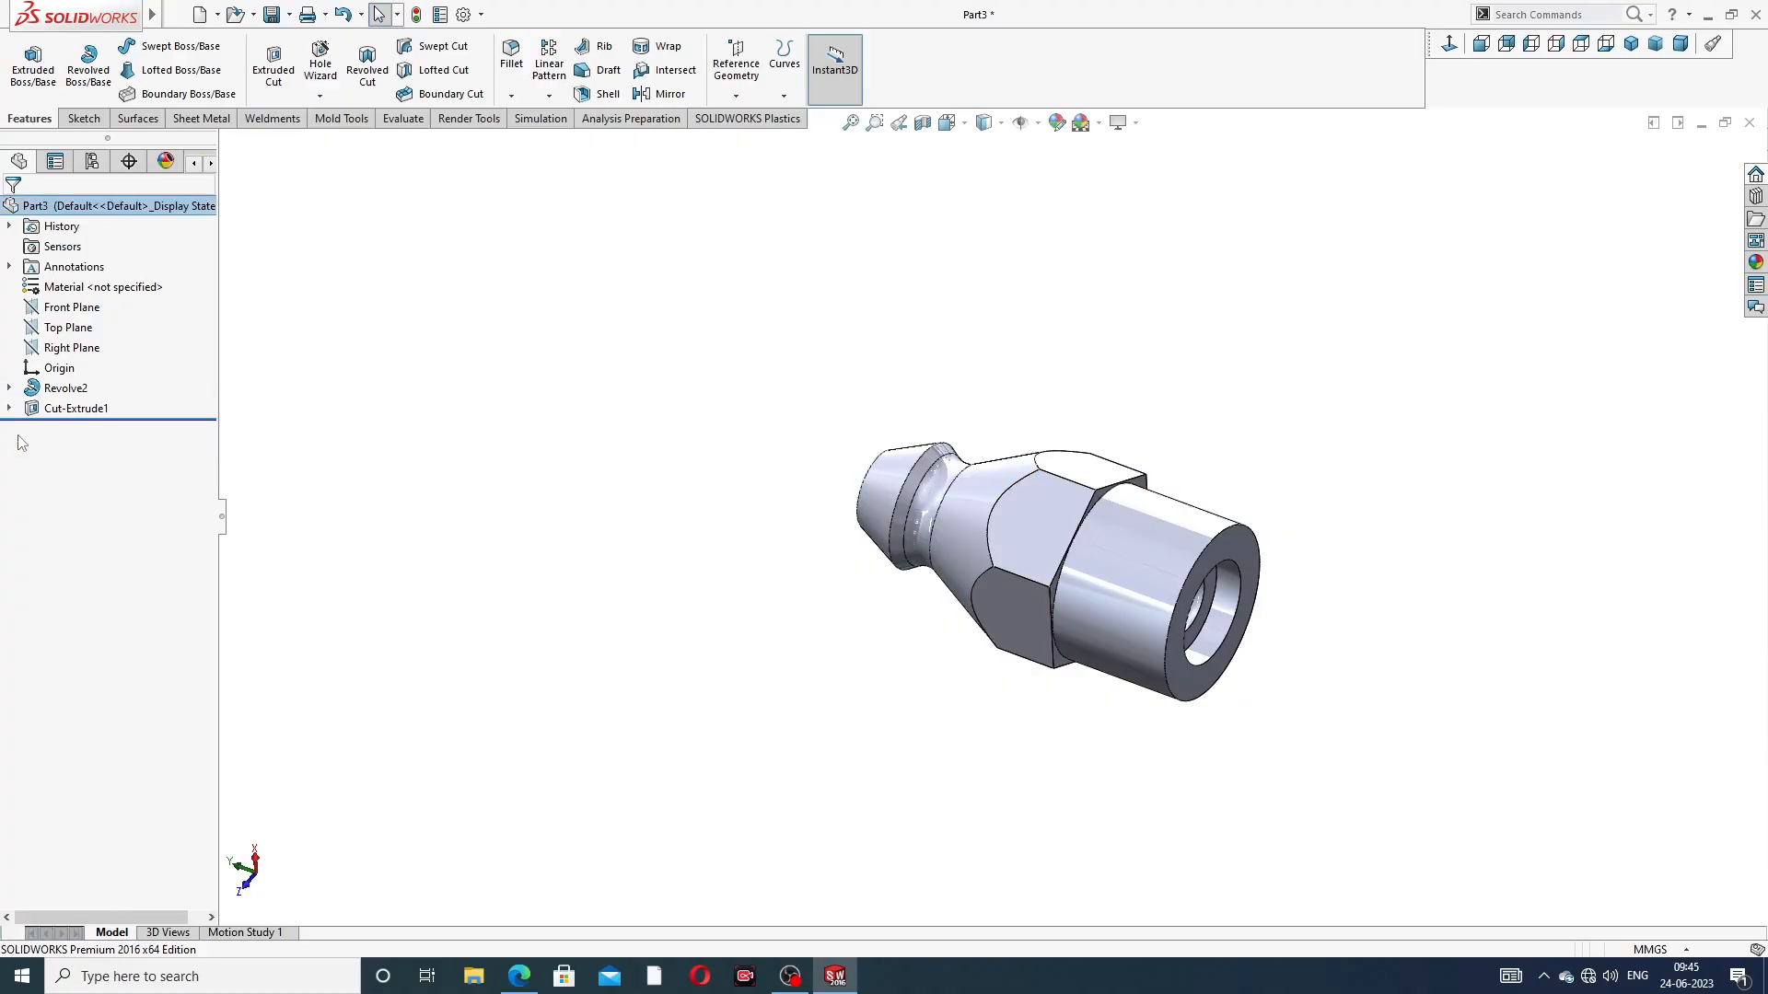
click(64, 411)
click(74, 358)
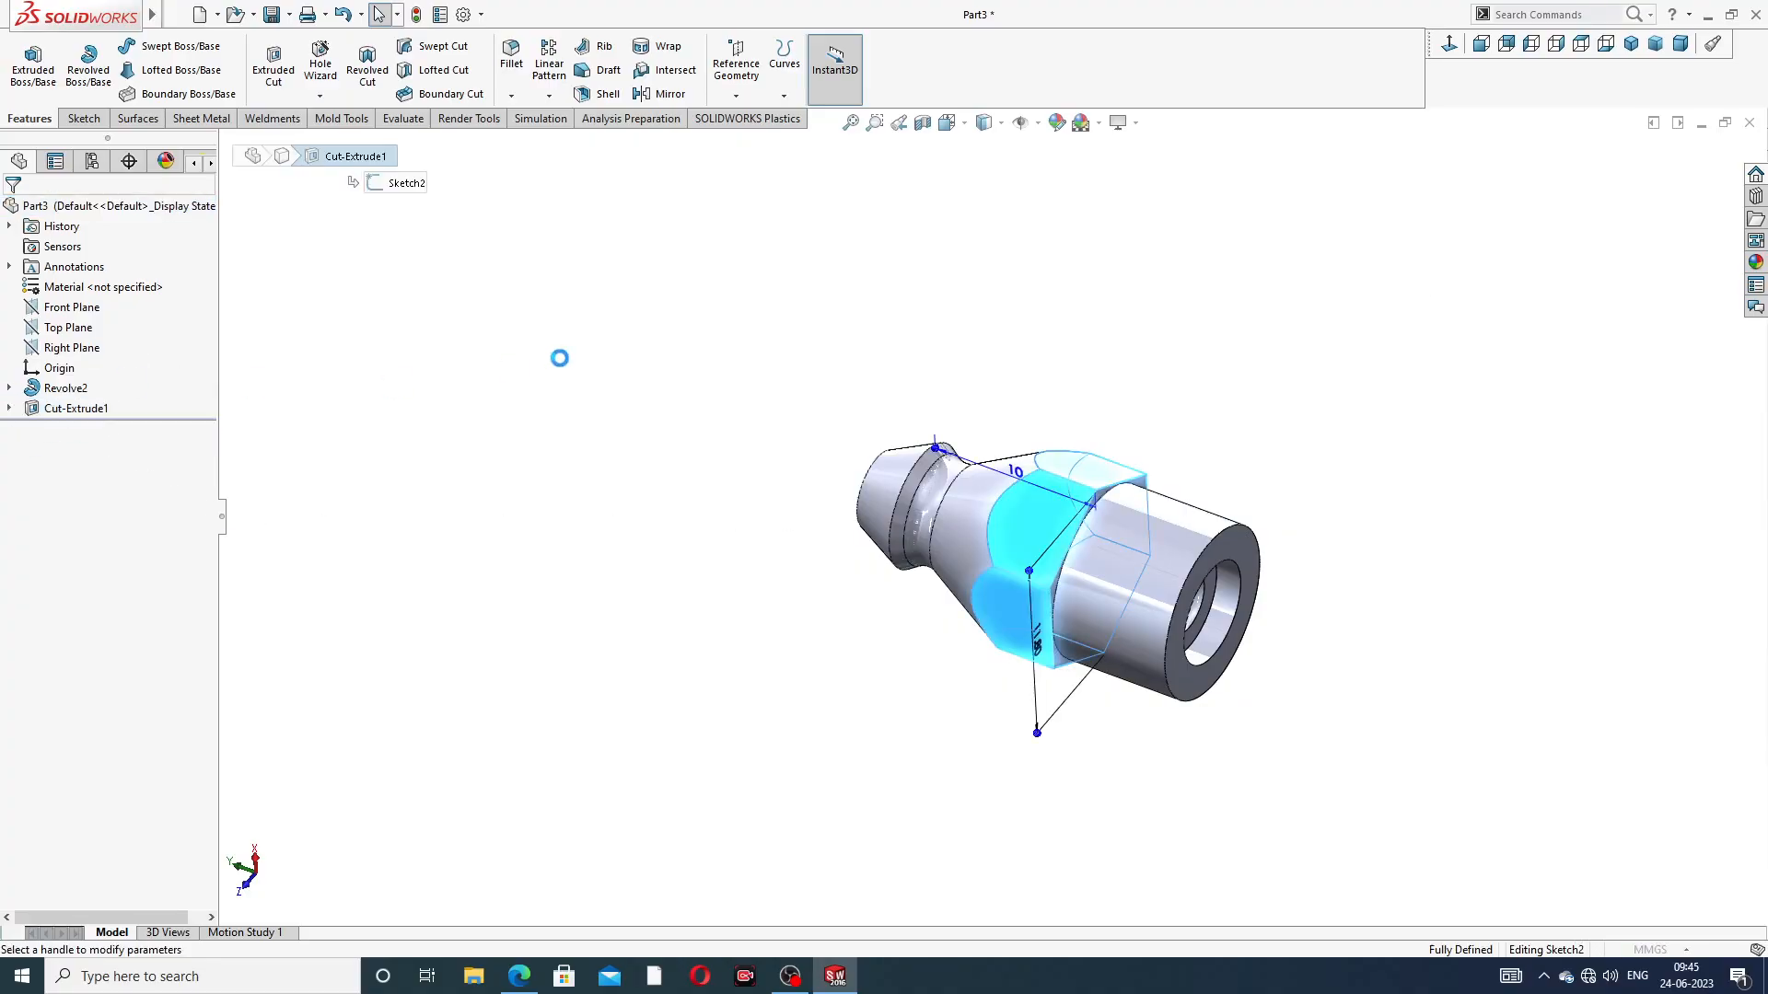
middle_drag(644, 388, 651, 438)
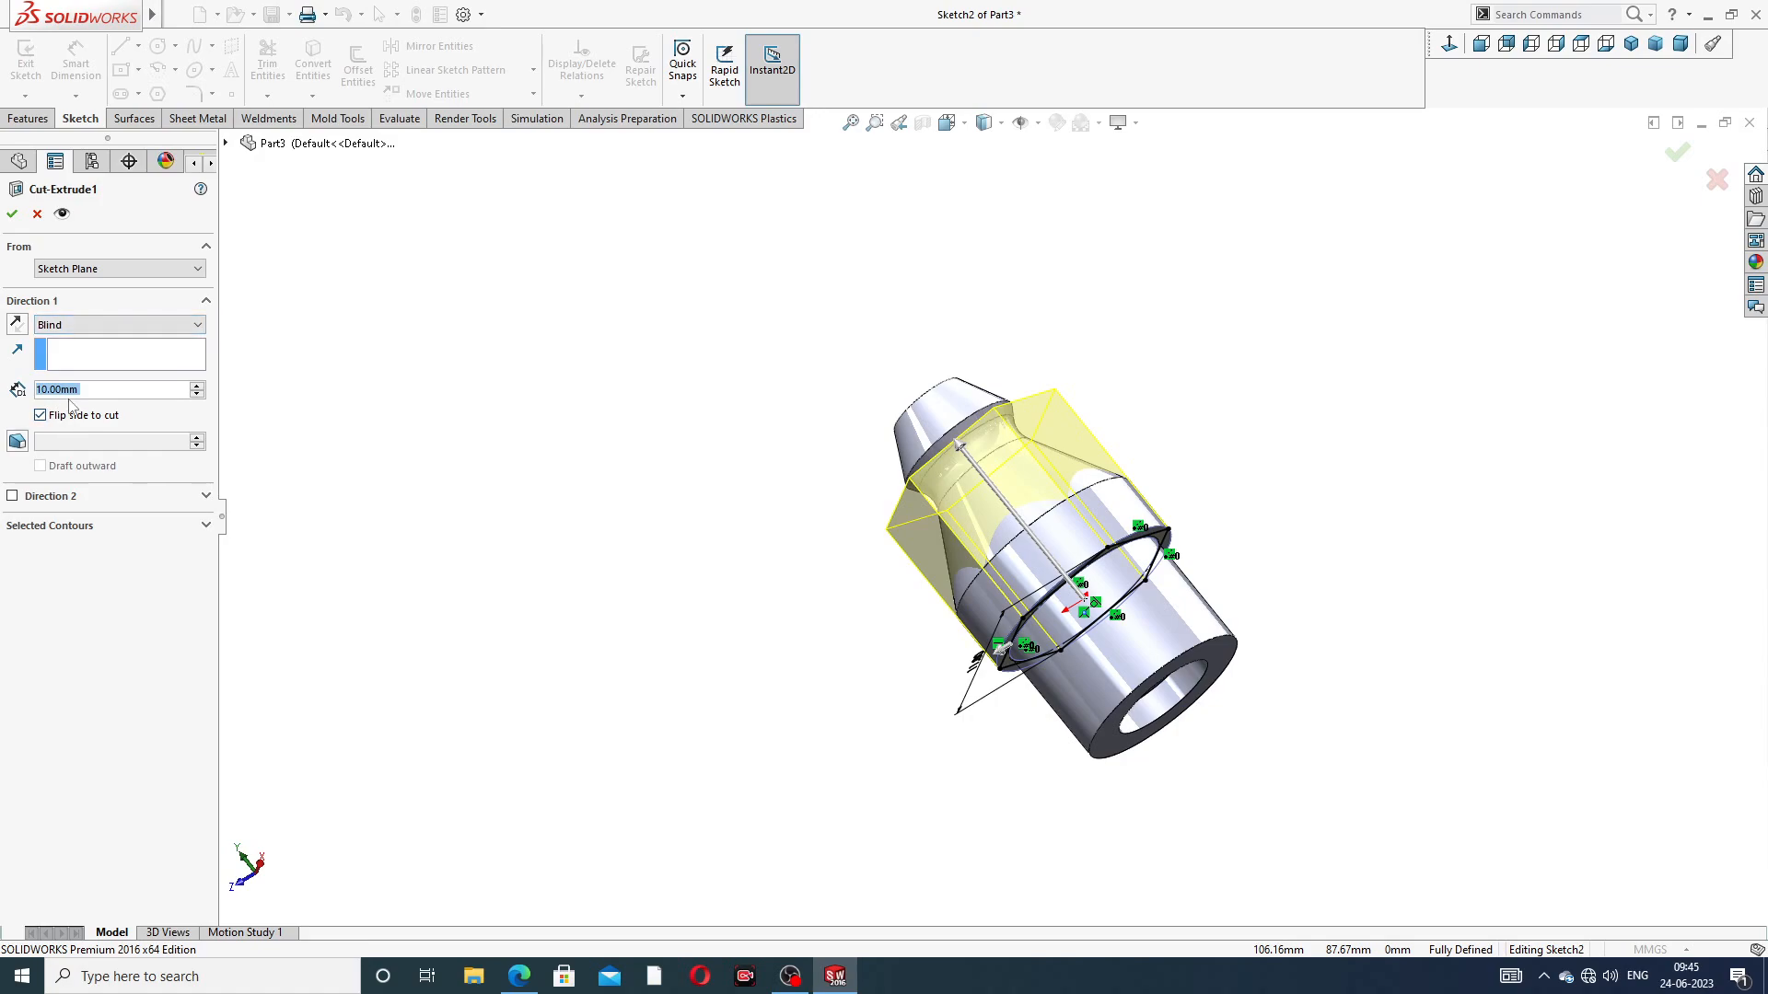
Set the collar cut's blind depth to 8.5 mm and check the preview
text(8.5)
key(Return)
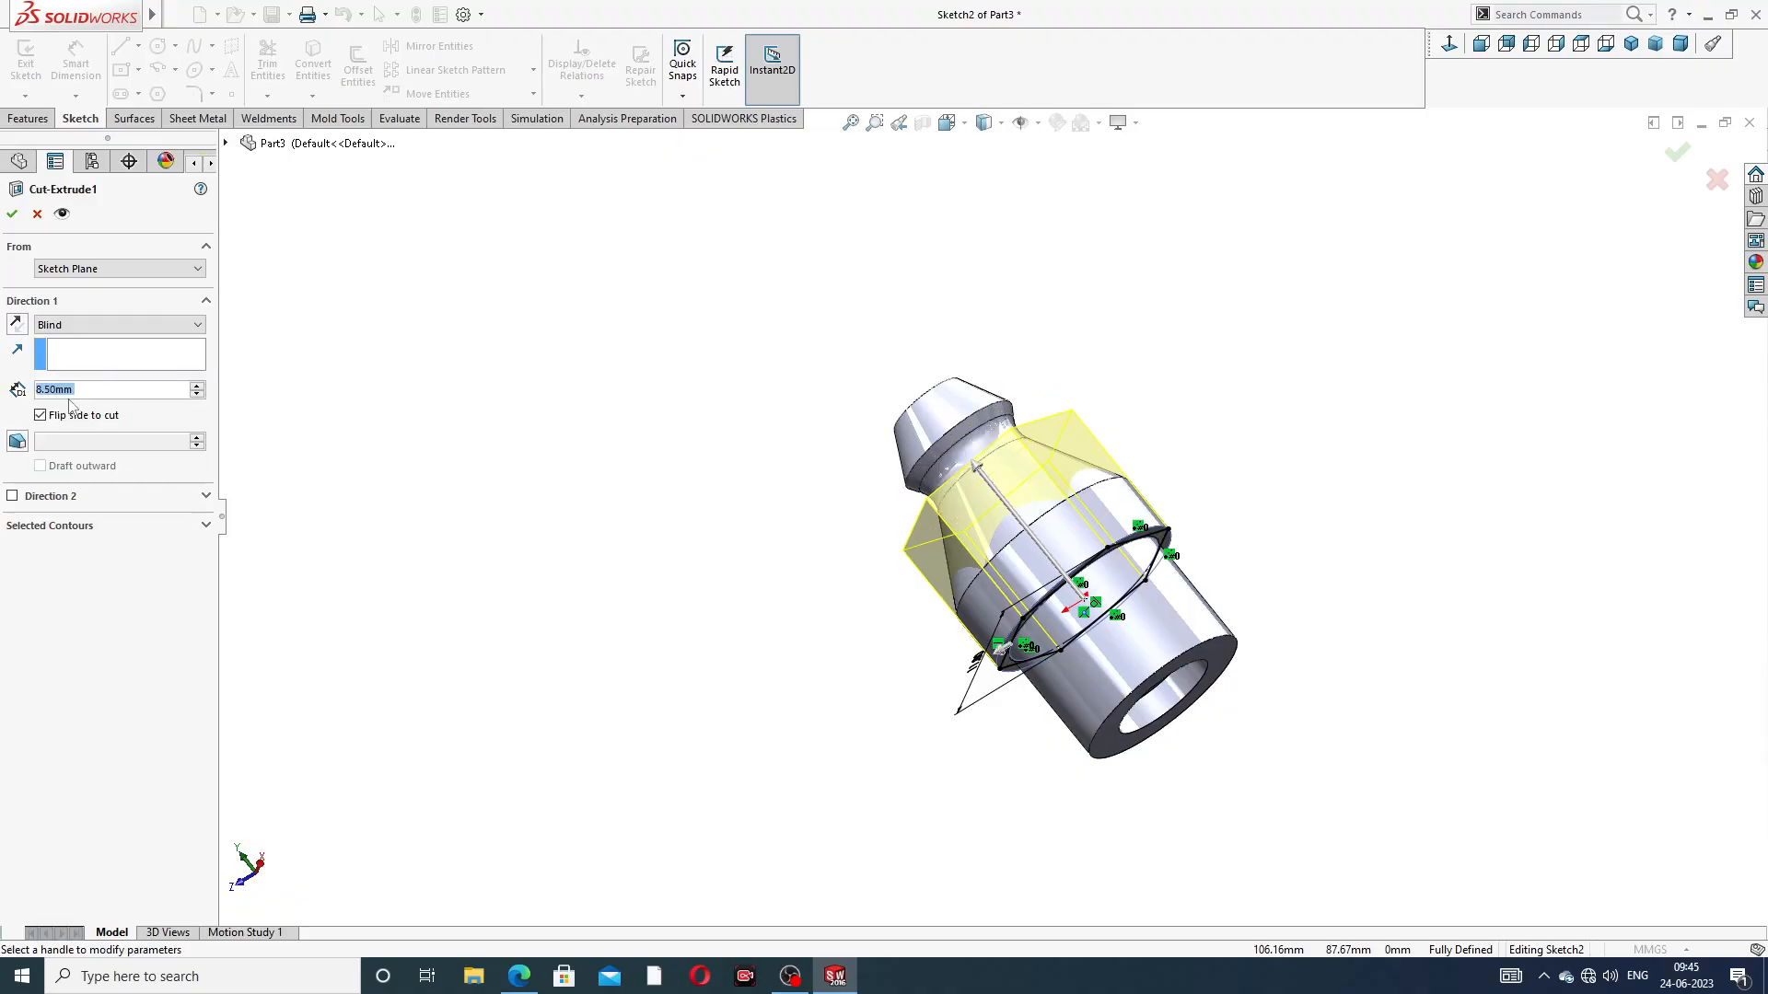
middle_drag(957, 396, 1089, 283)
Change the collar cut's end condition to Through All and finish editing the cut
click(93, 325)
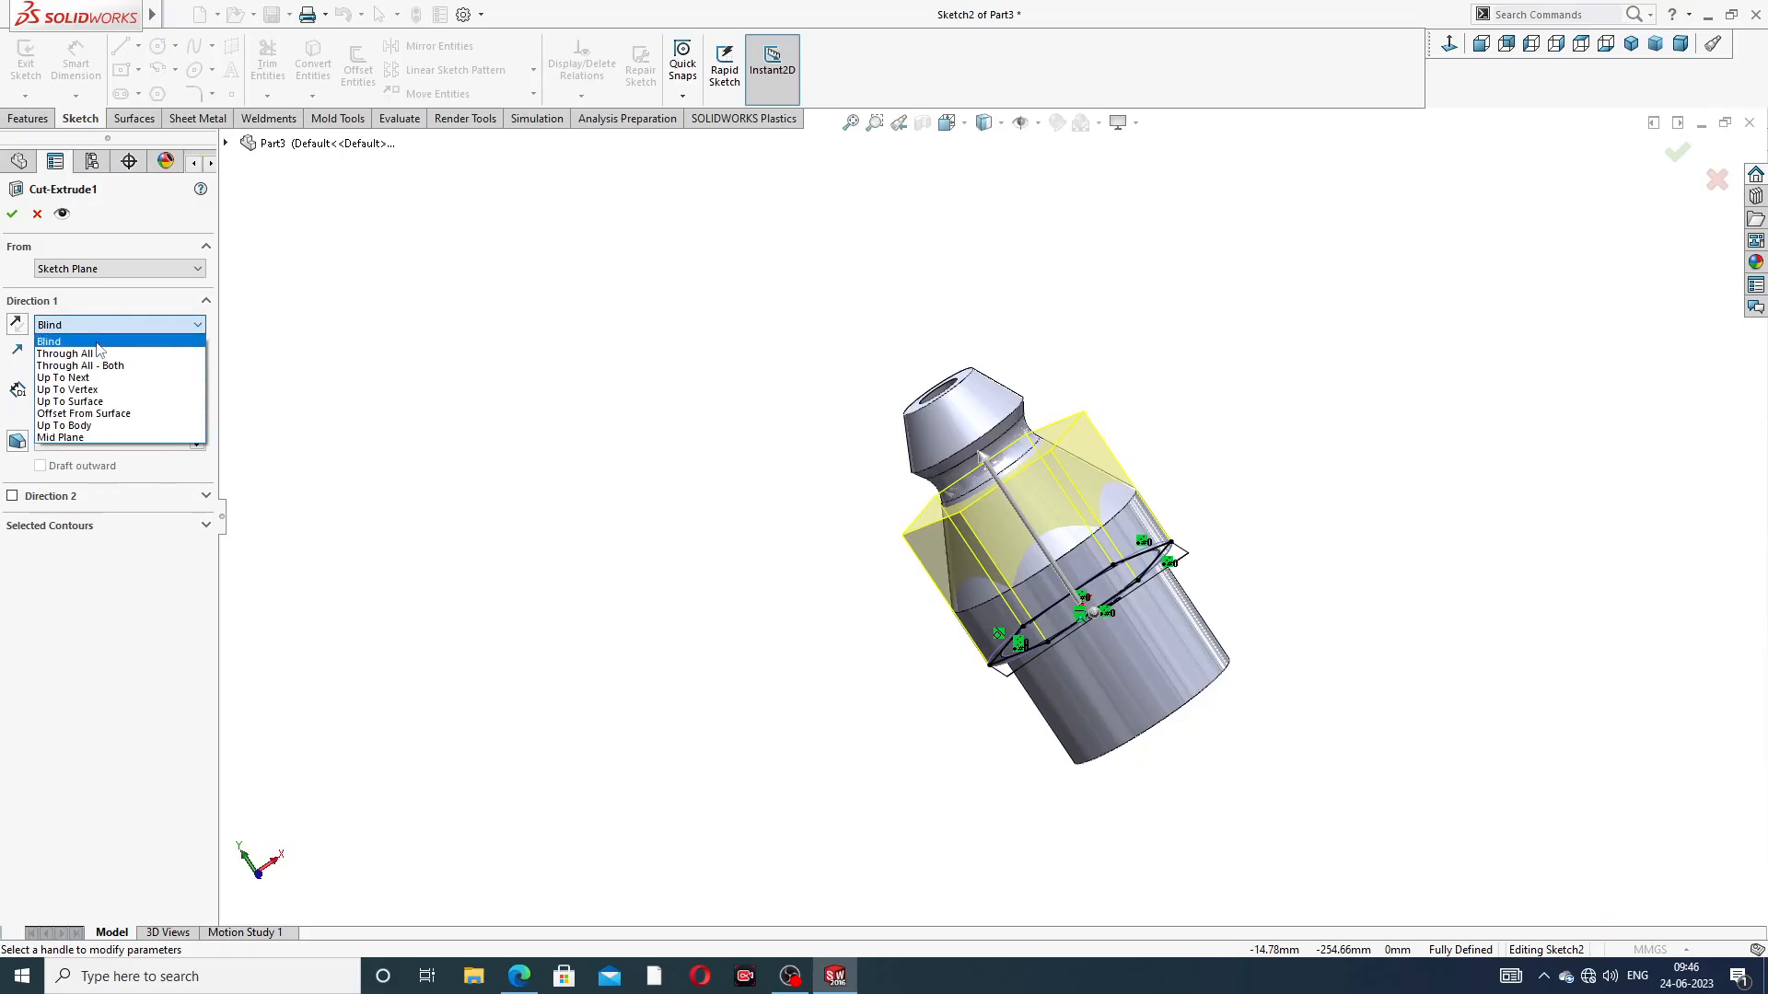
click(103, 354)
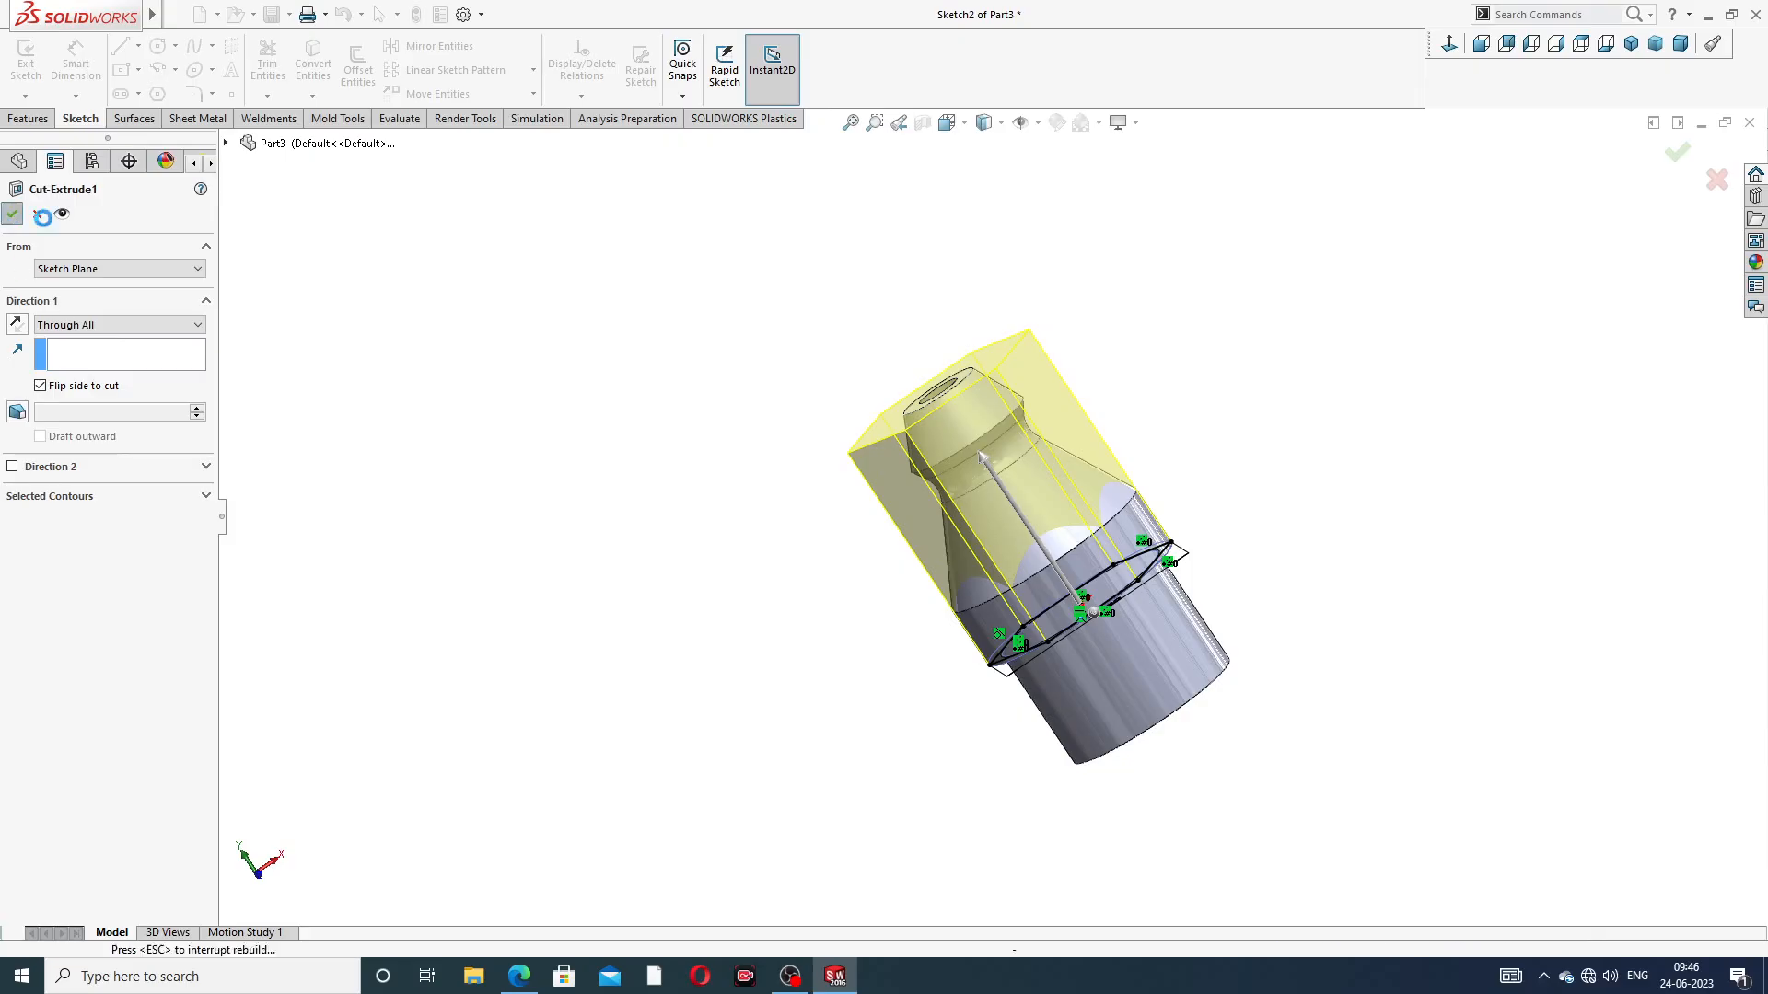
key(Return)
Chamfer the outer edge at the open end of the cylindrical shank by 1 mm at 45 degrees
middle_drag(1259, 460, 1291, 430)
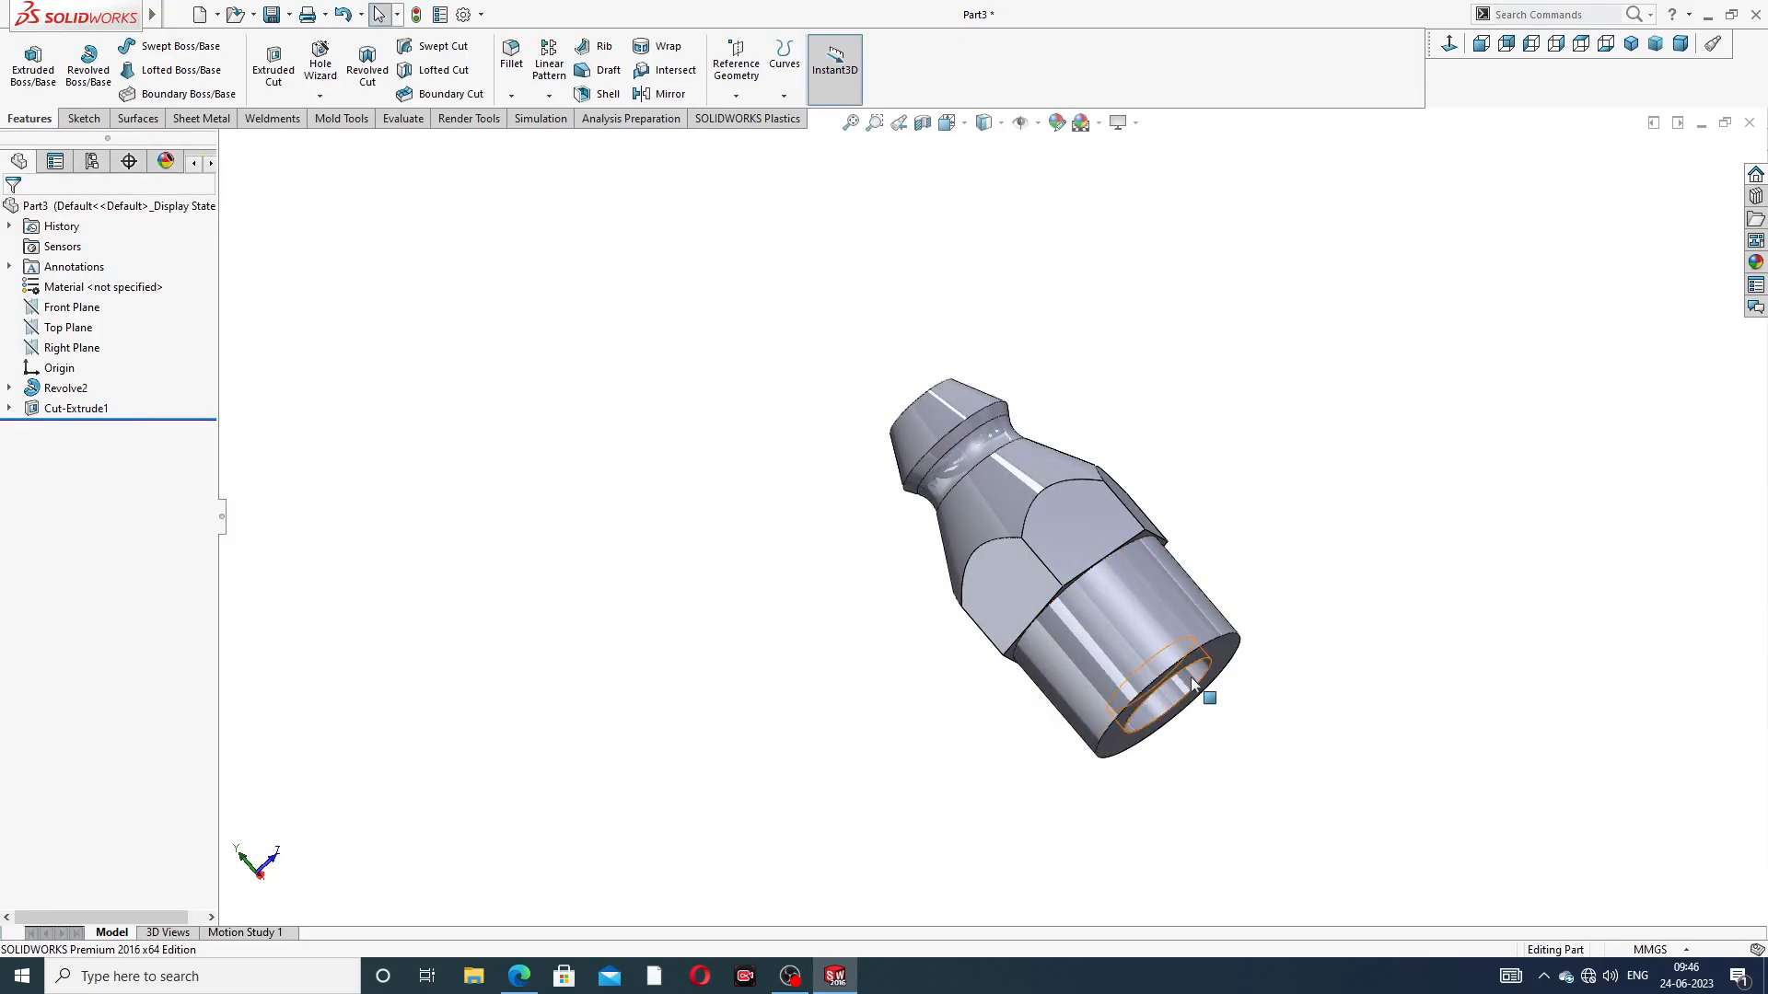
scroll(1177, 676, down, 3)
middle_drag(1236, 371, 1308, 359)
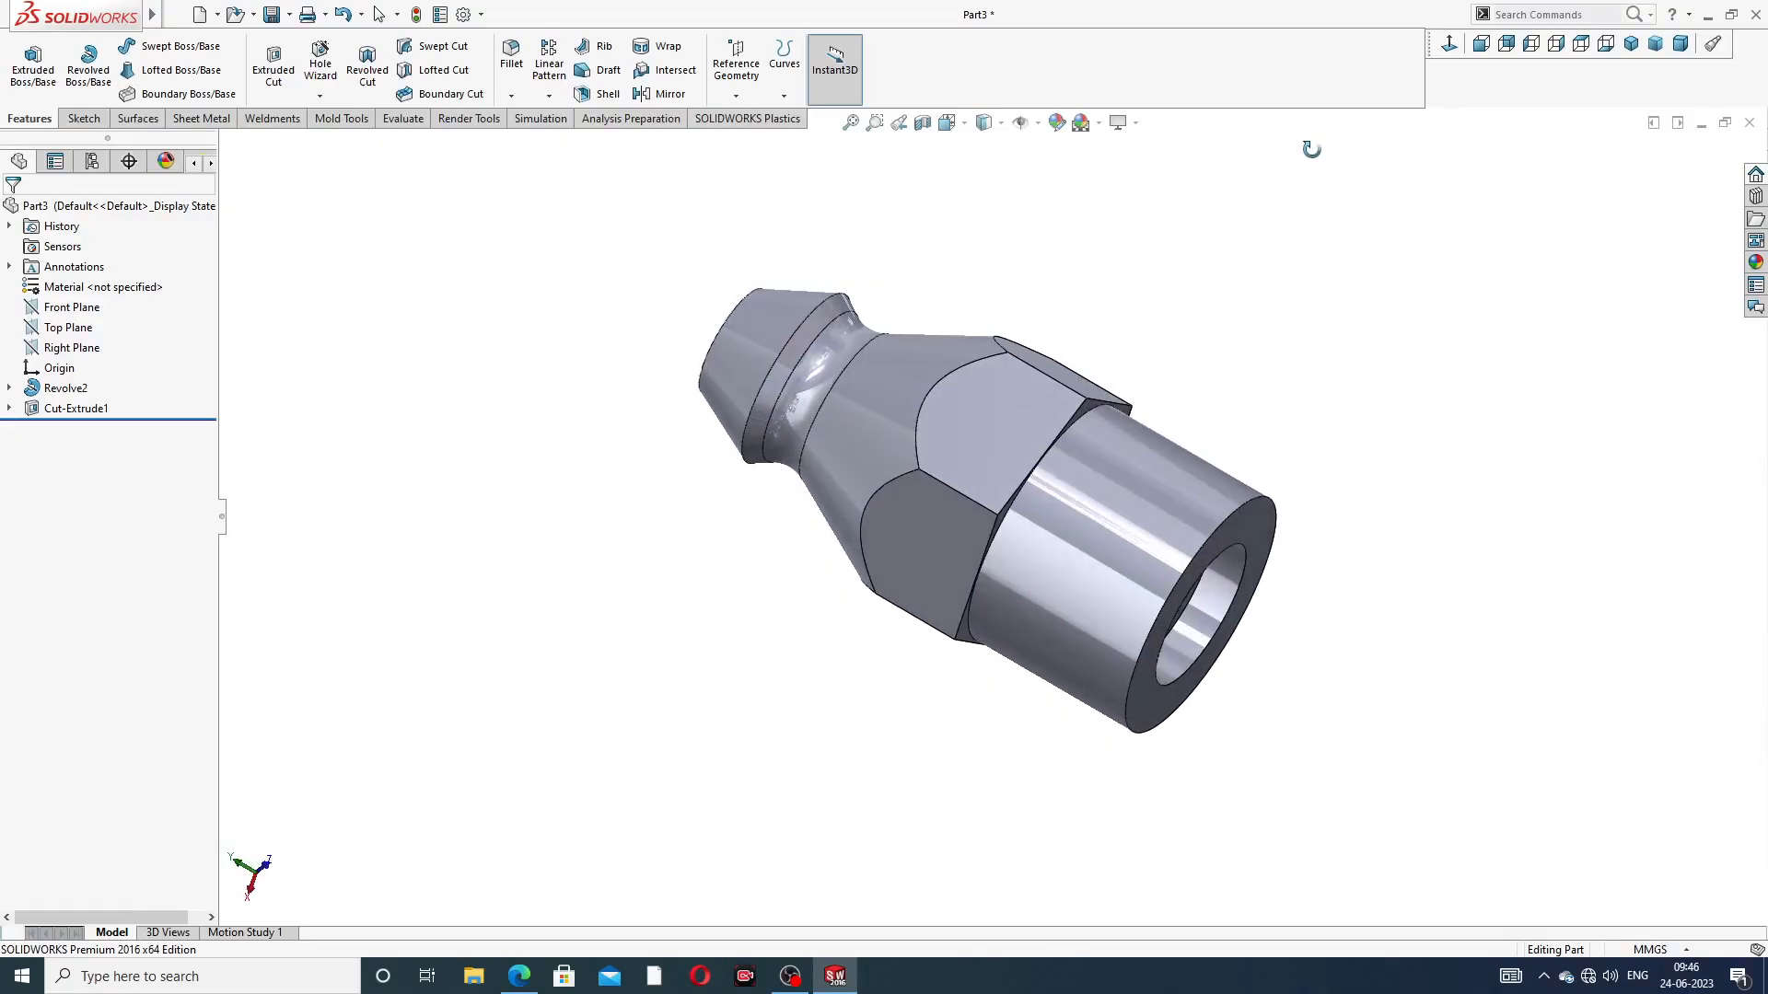
scroll(1131, 571, up, 2)
scroll(1131, 571, down, 2)
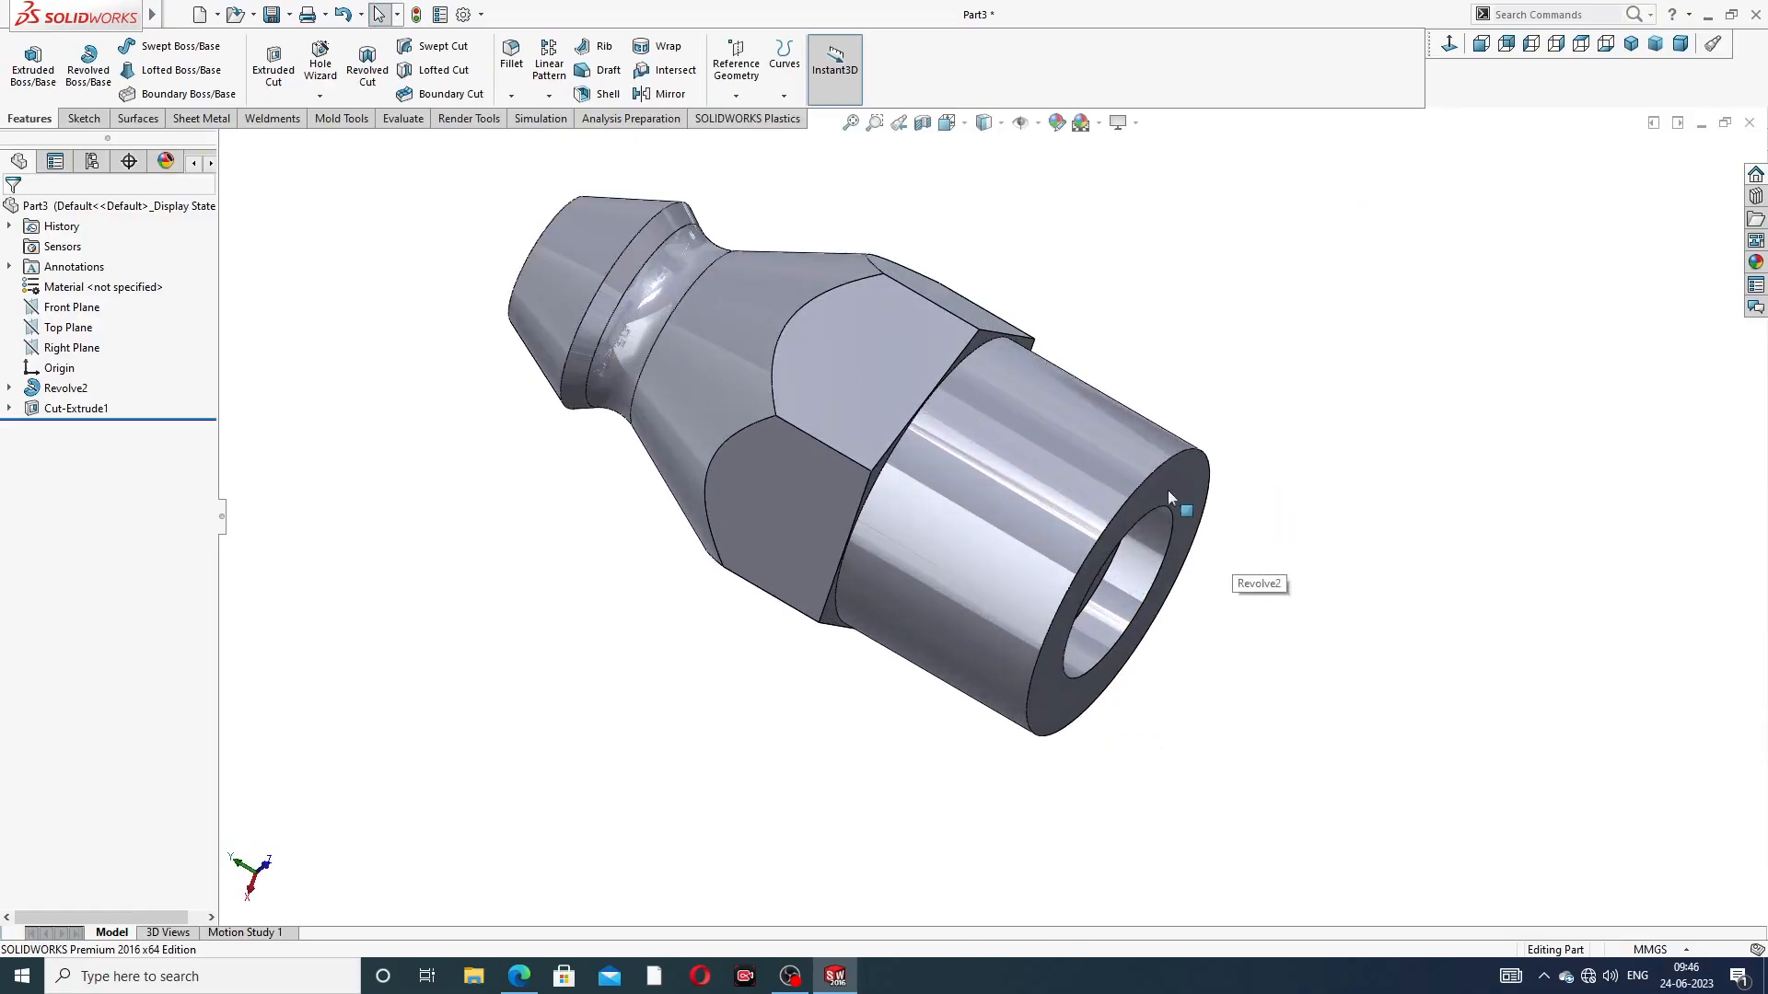
middle_drag(920, 497, 996, 280)
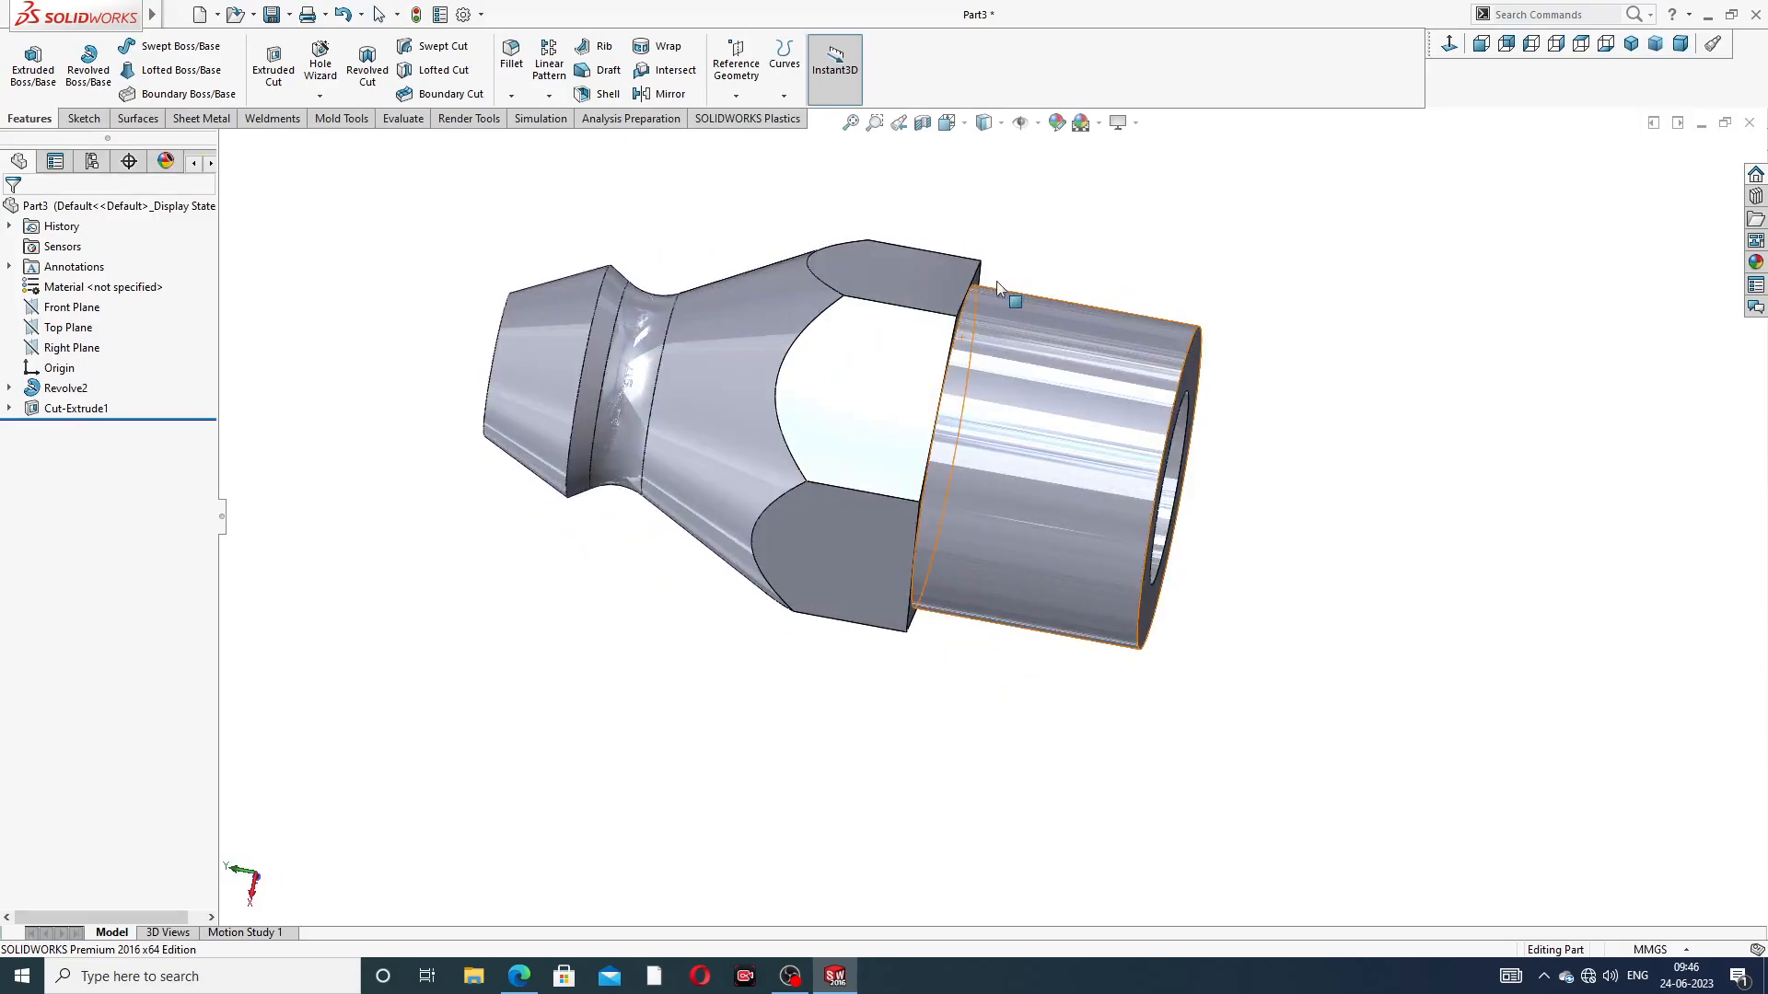
click(511, 96)
click(552, 140)
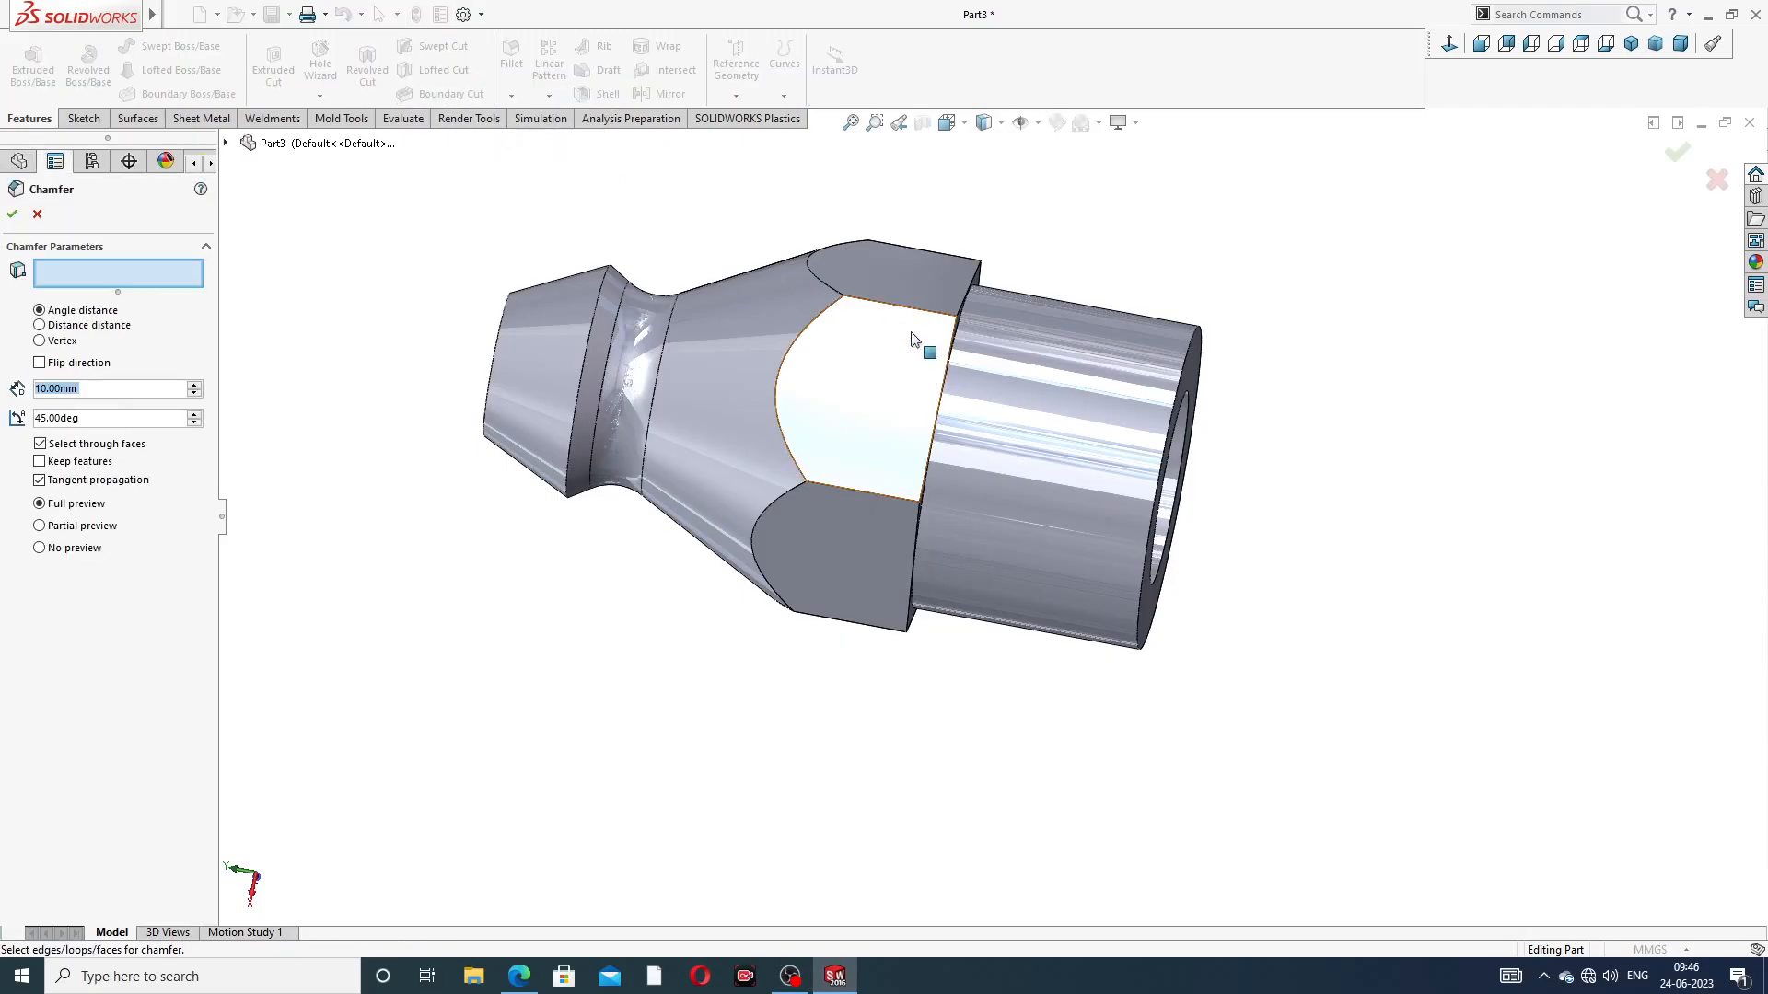
text(1)
key(Return)
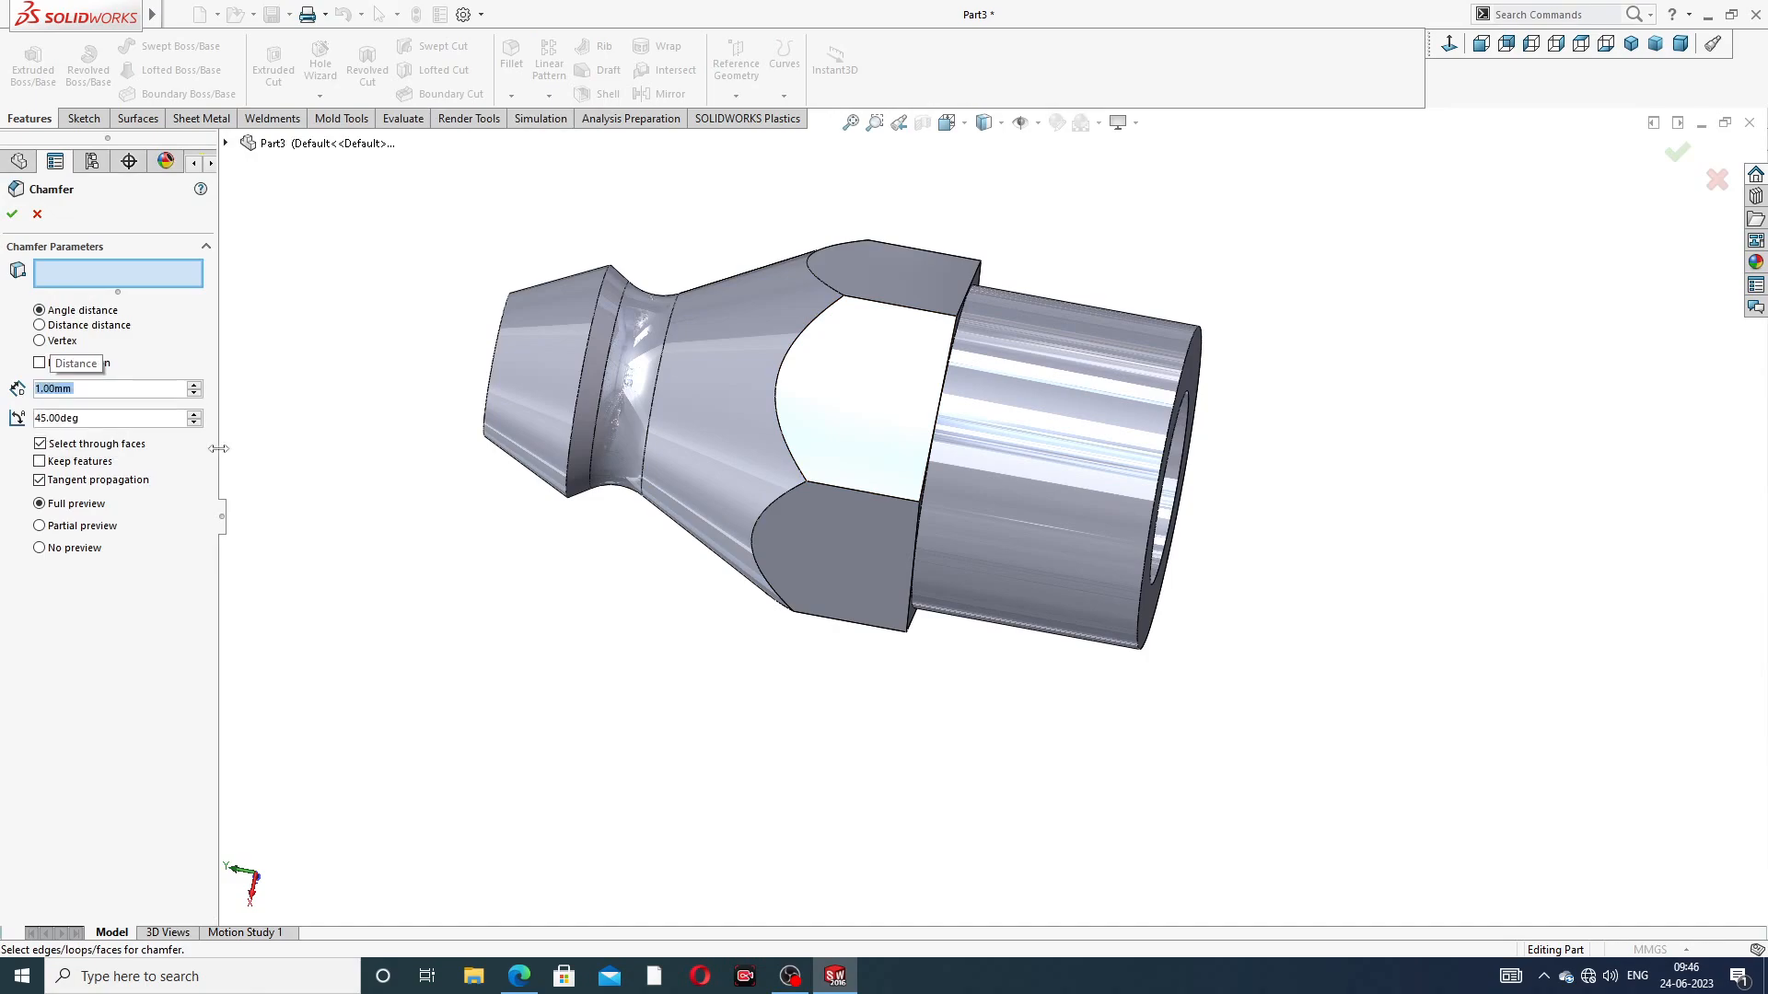
click(1191, 356)
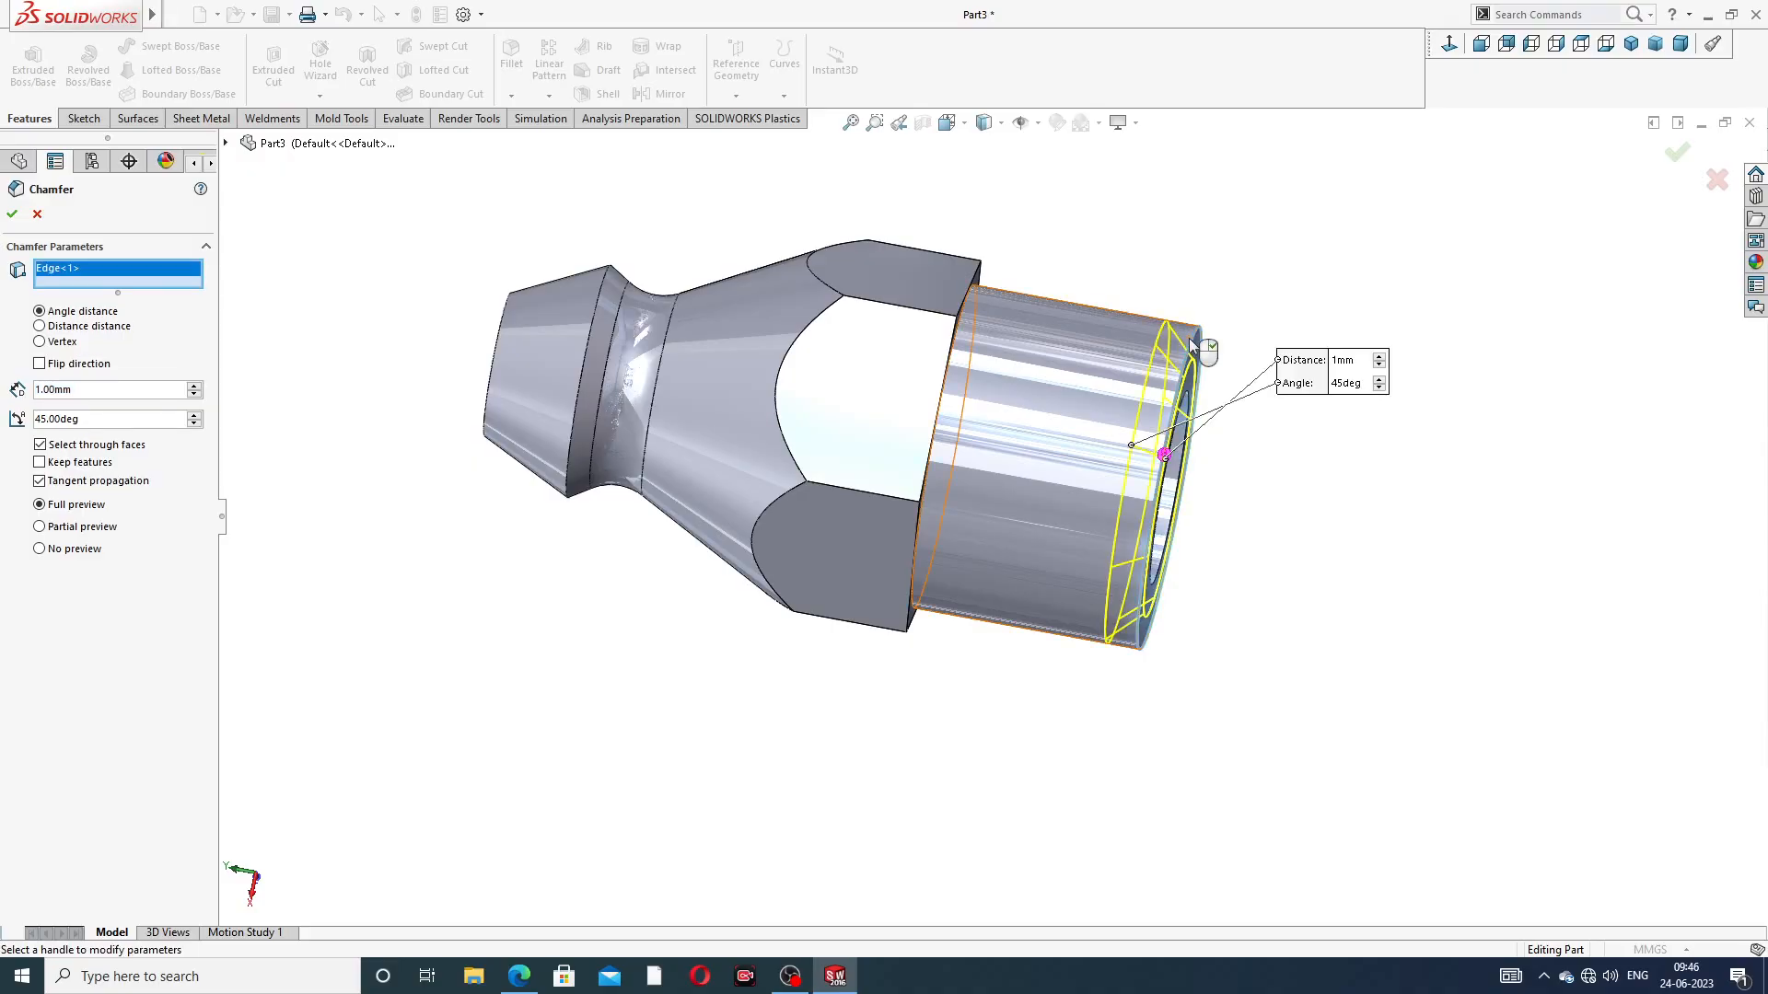
click(1674, 159)
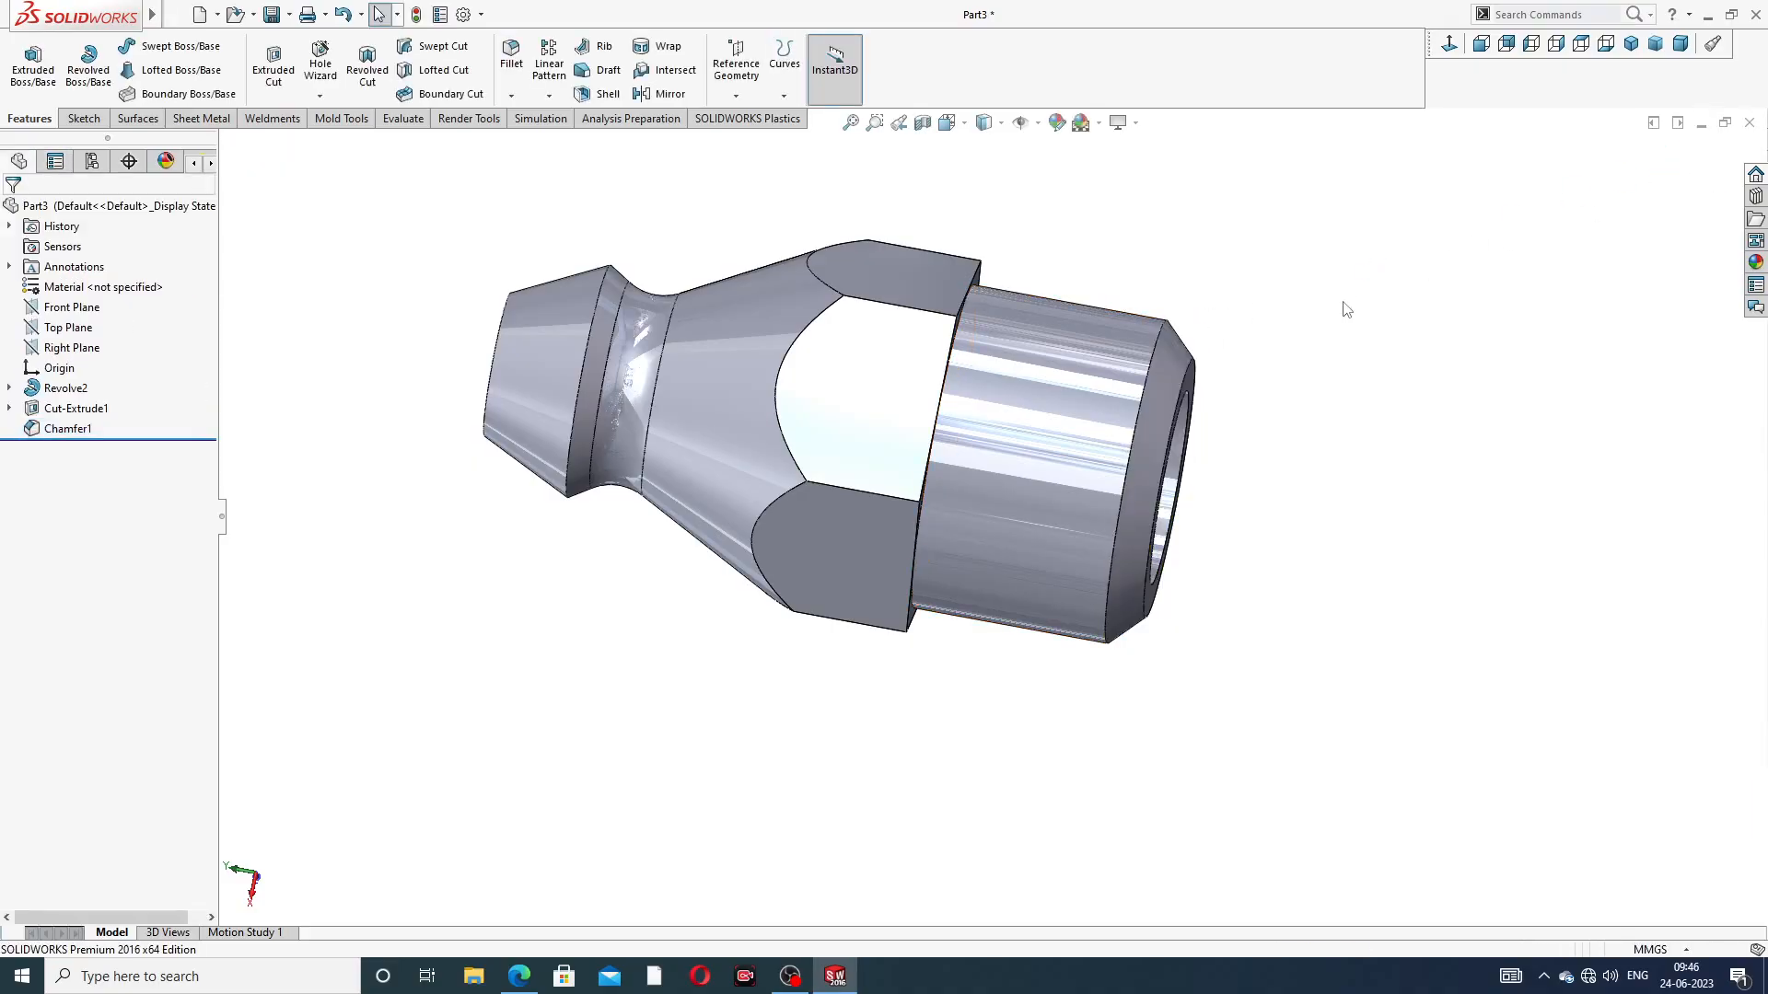
Start an M8x1.0 Metric Die cut thread at the shank edge of the chamfer, with a blind depth of 8 mm
middle_drag(1300, 345, 1273, 163)
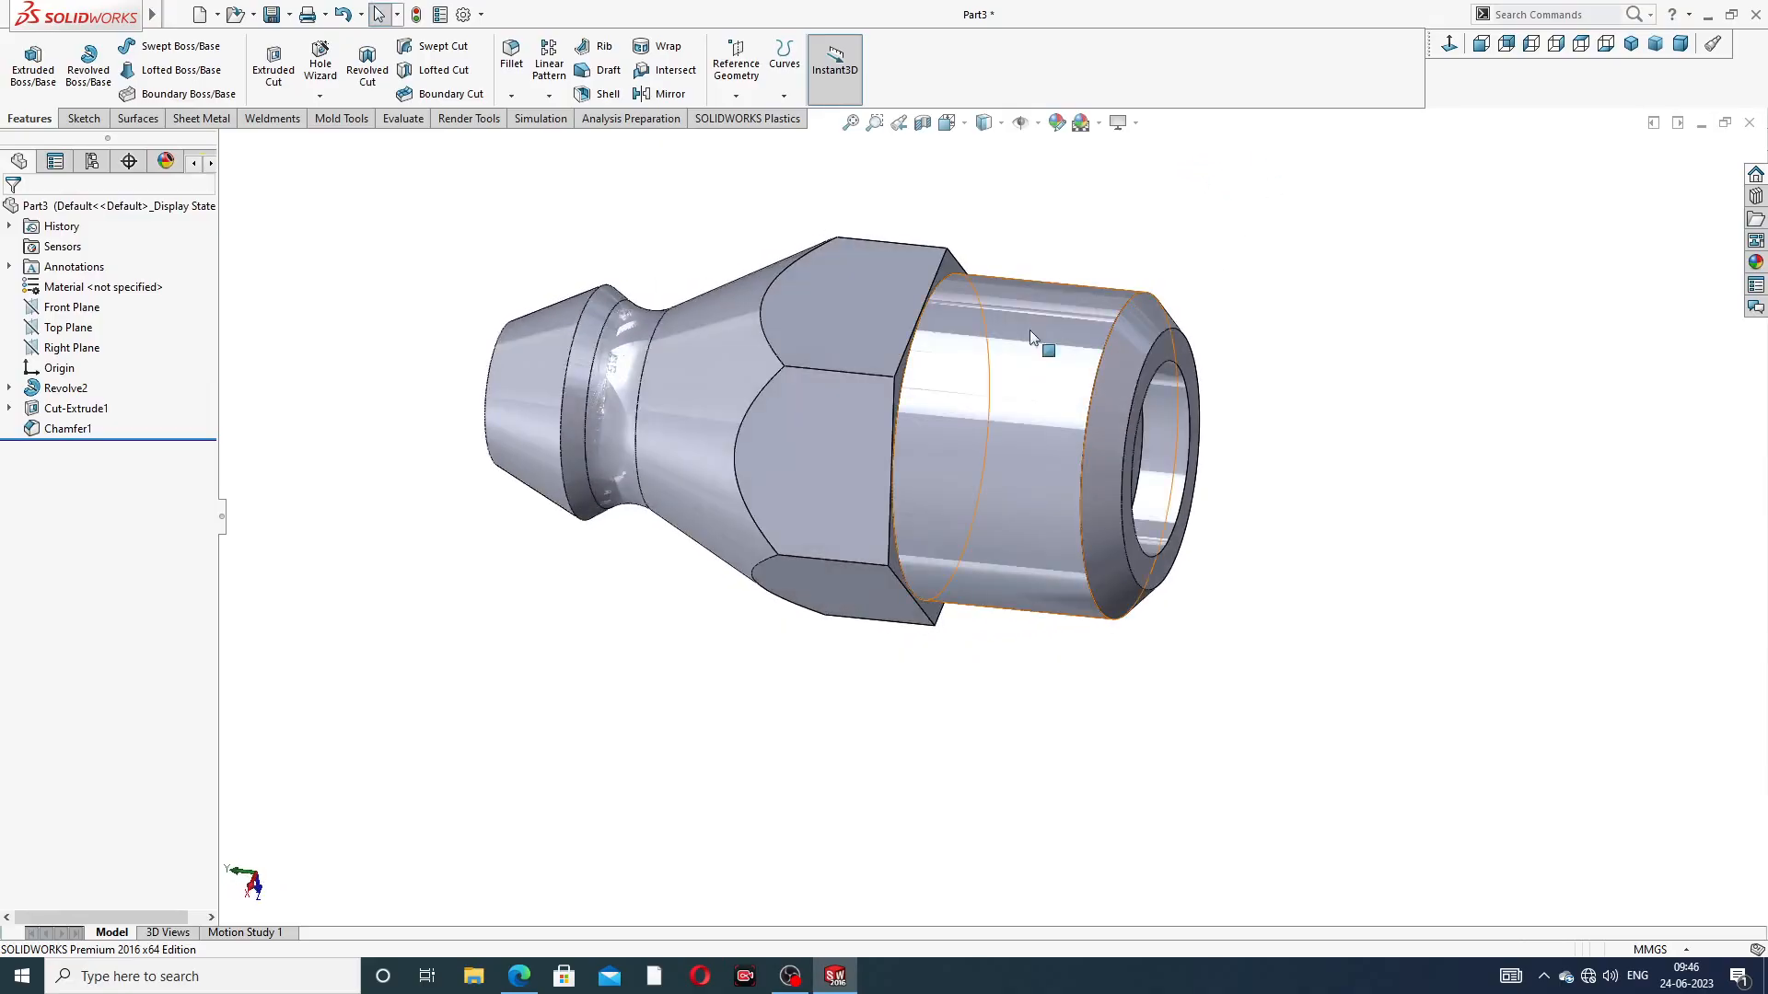
click(321, 98)
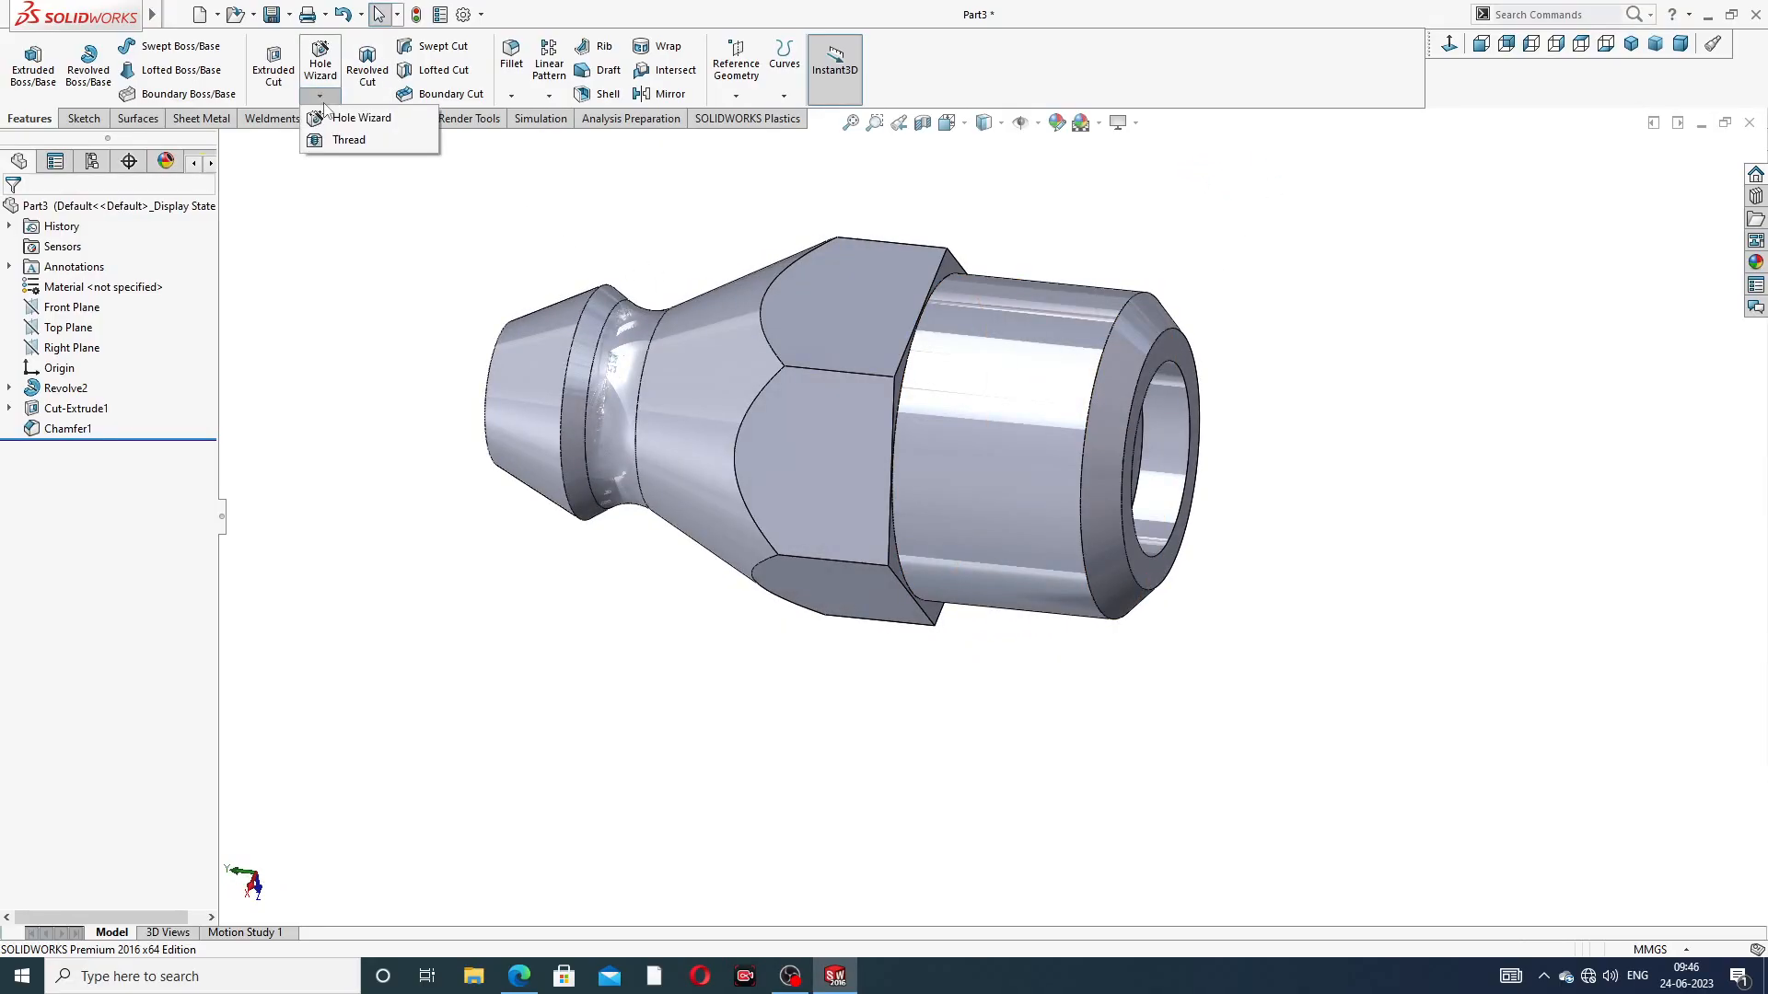
click(354, 142)
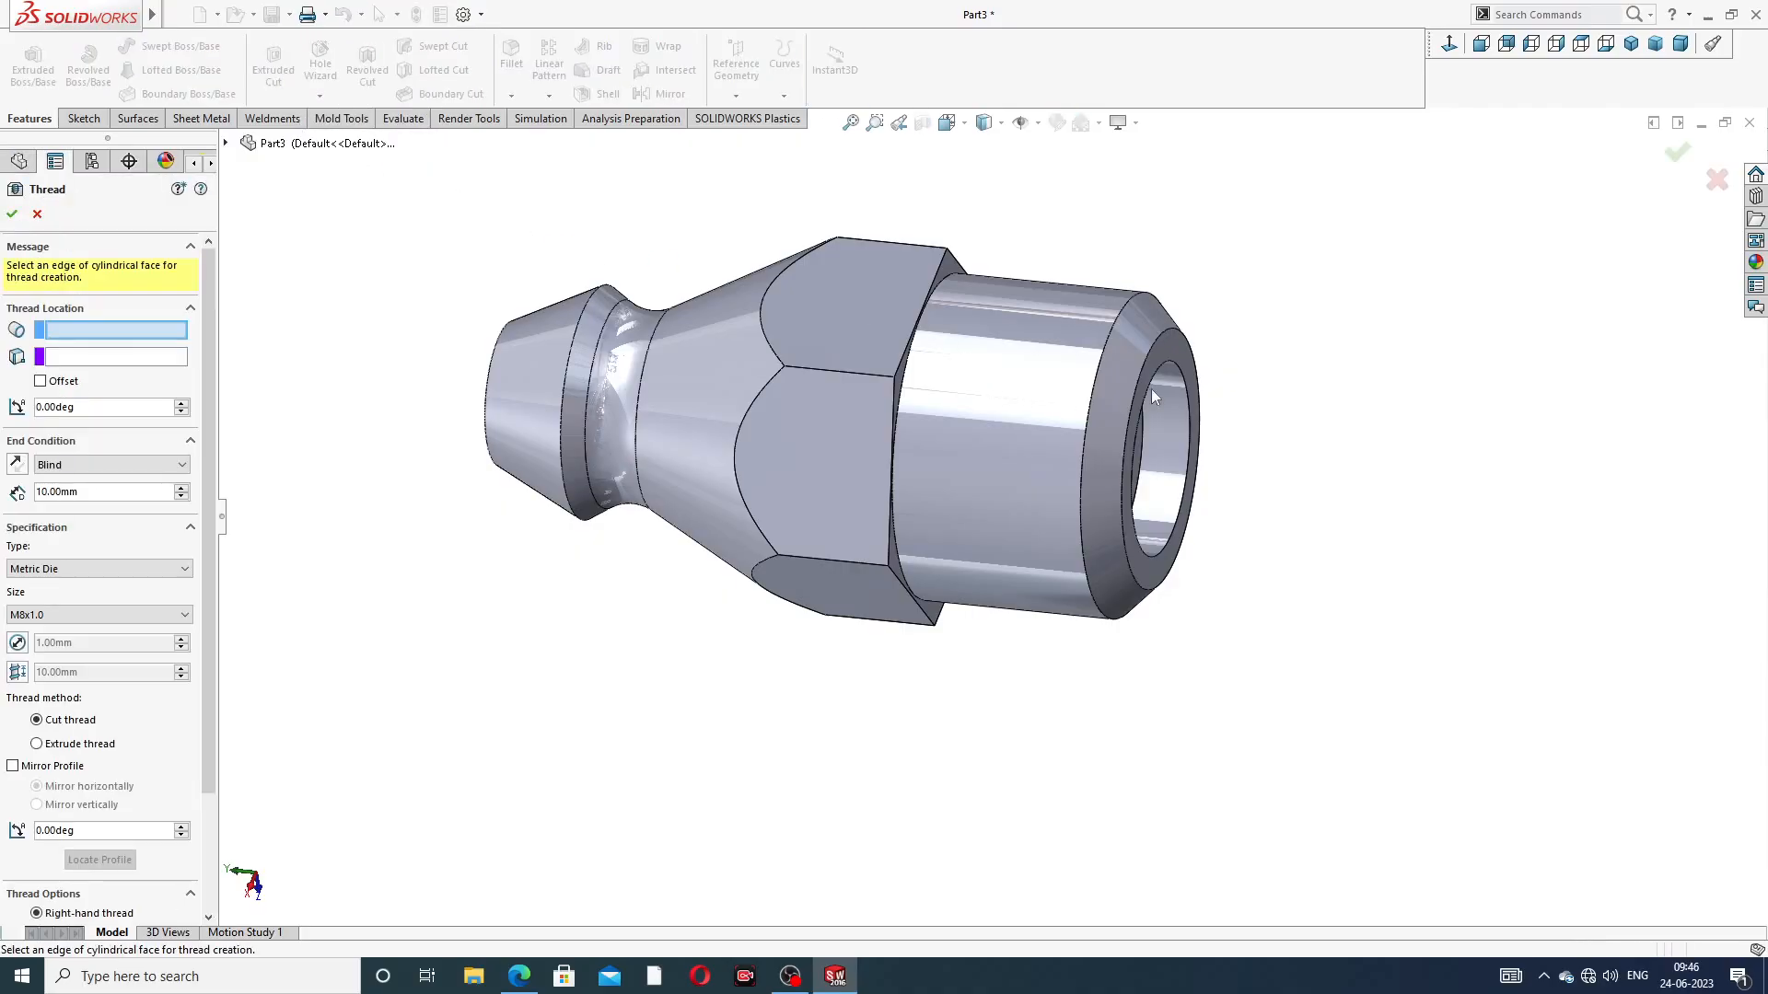
click(1118, 314)
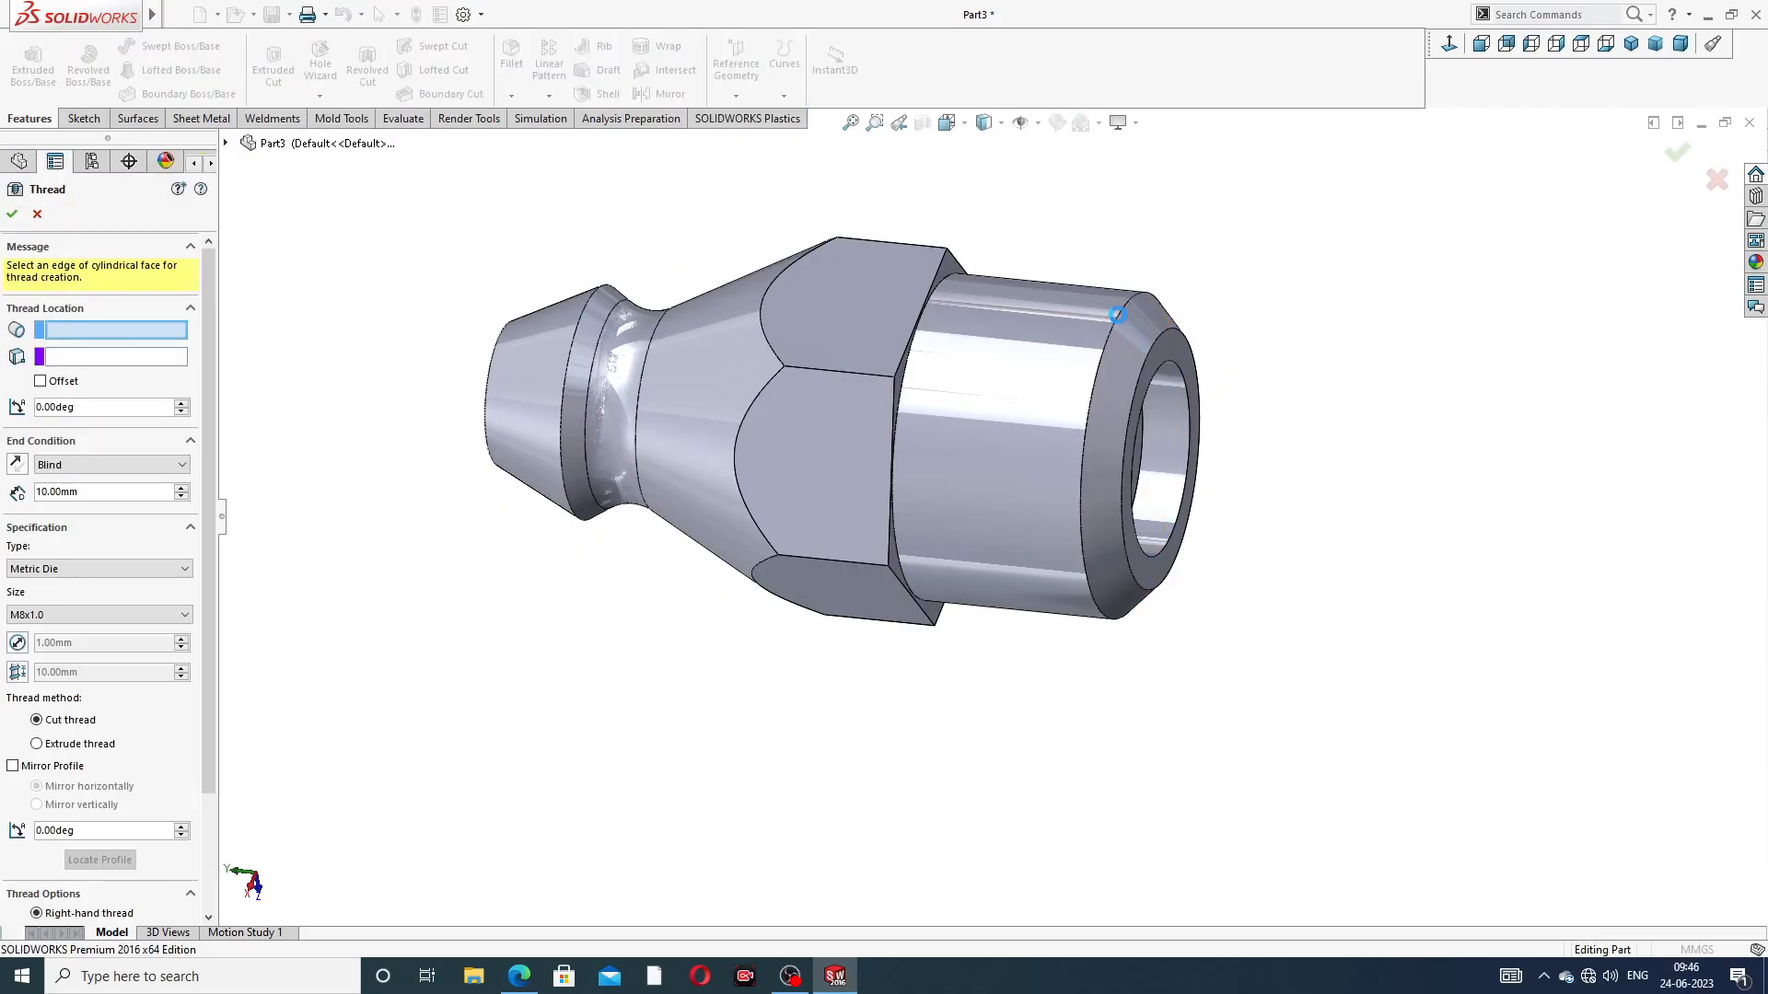
middle_drag(1120, 324, 1208, 349)
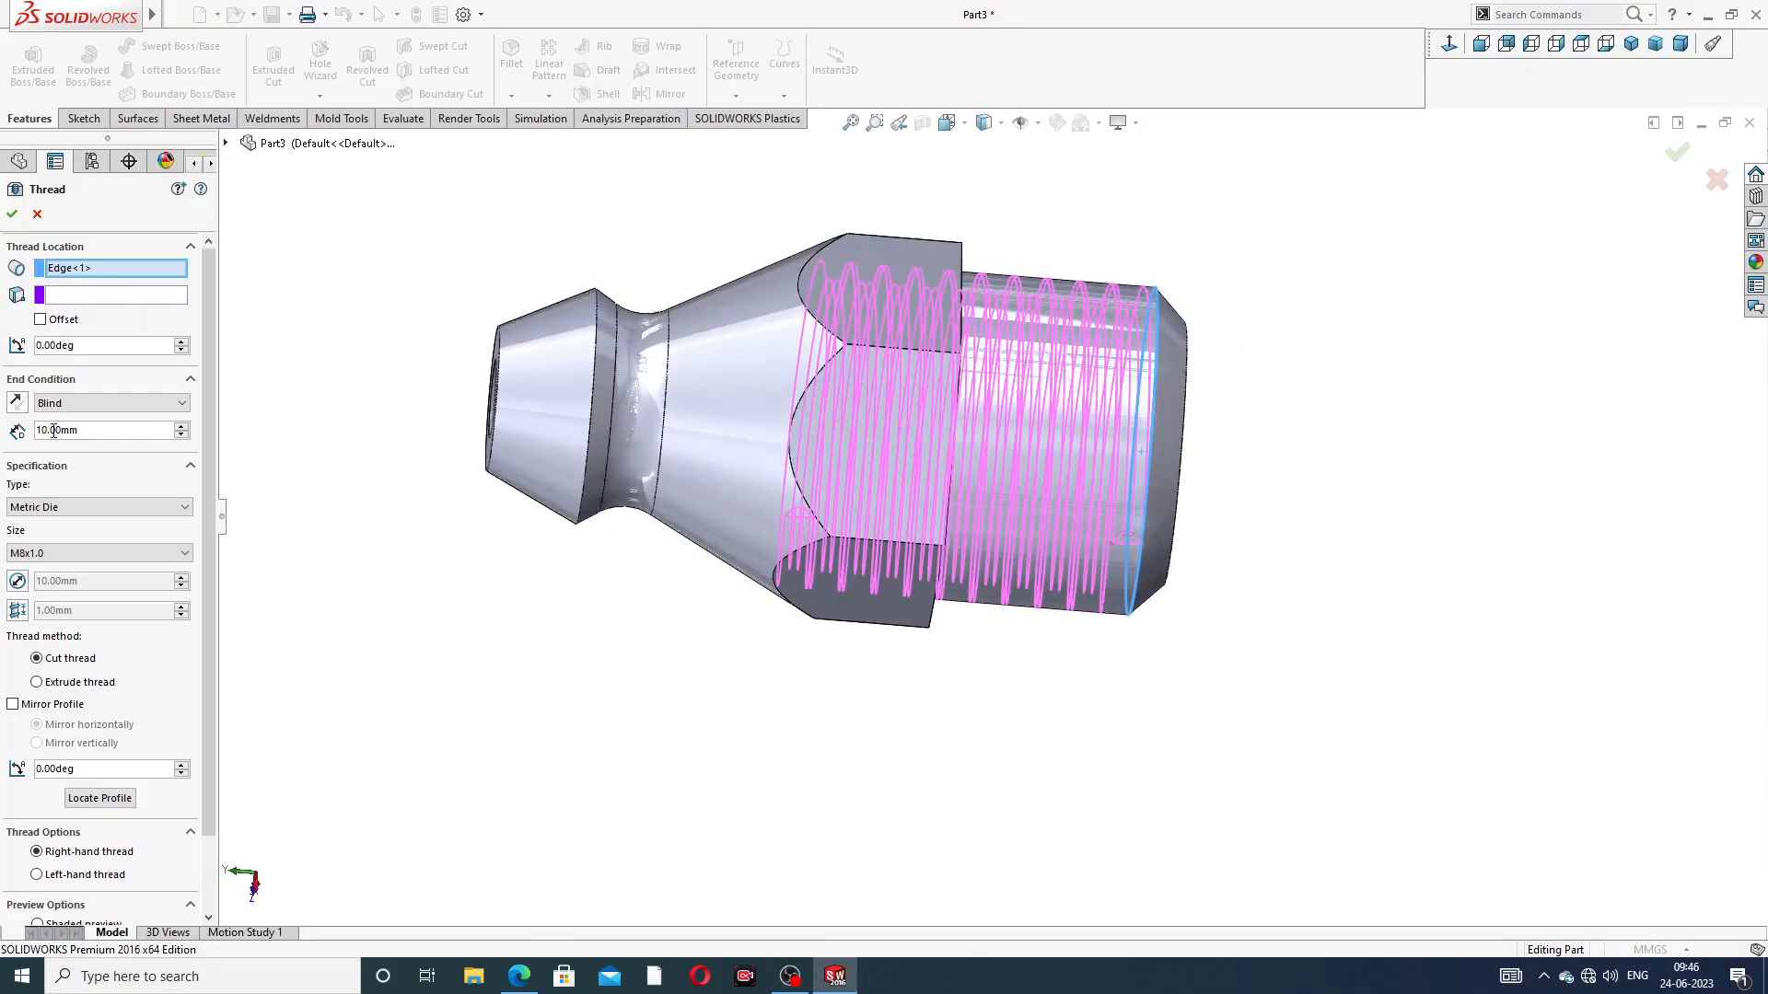
drag(82, 430, 5, 433)
text(8)
key(Return)
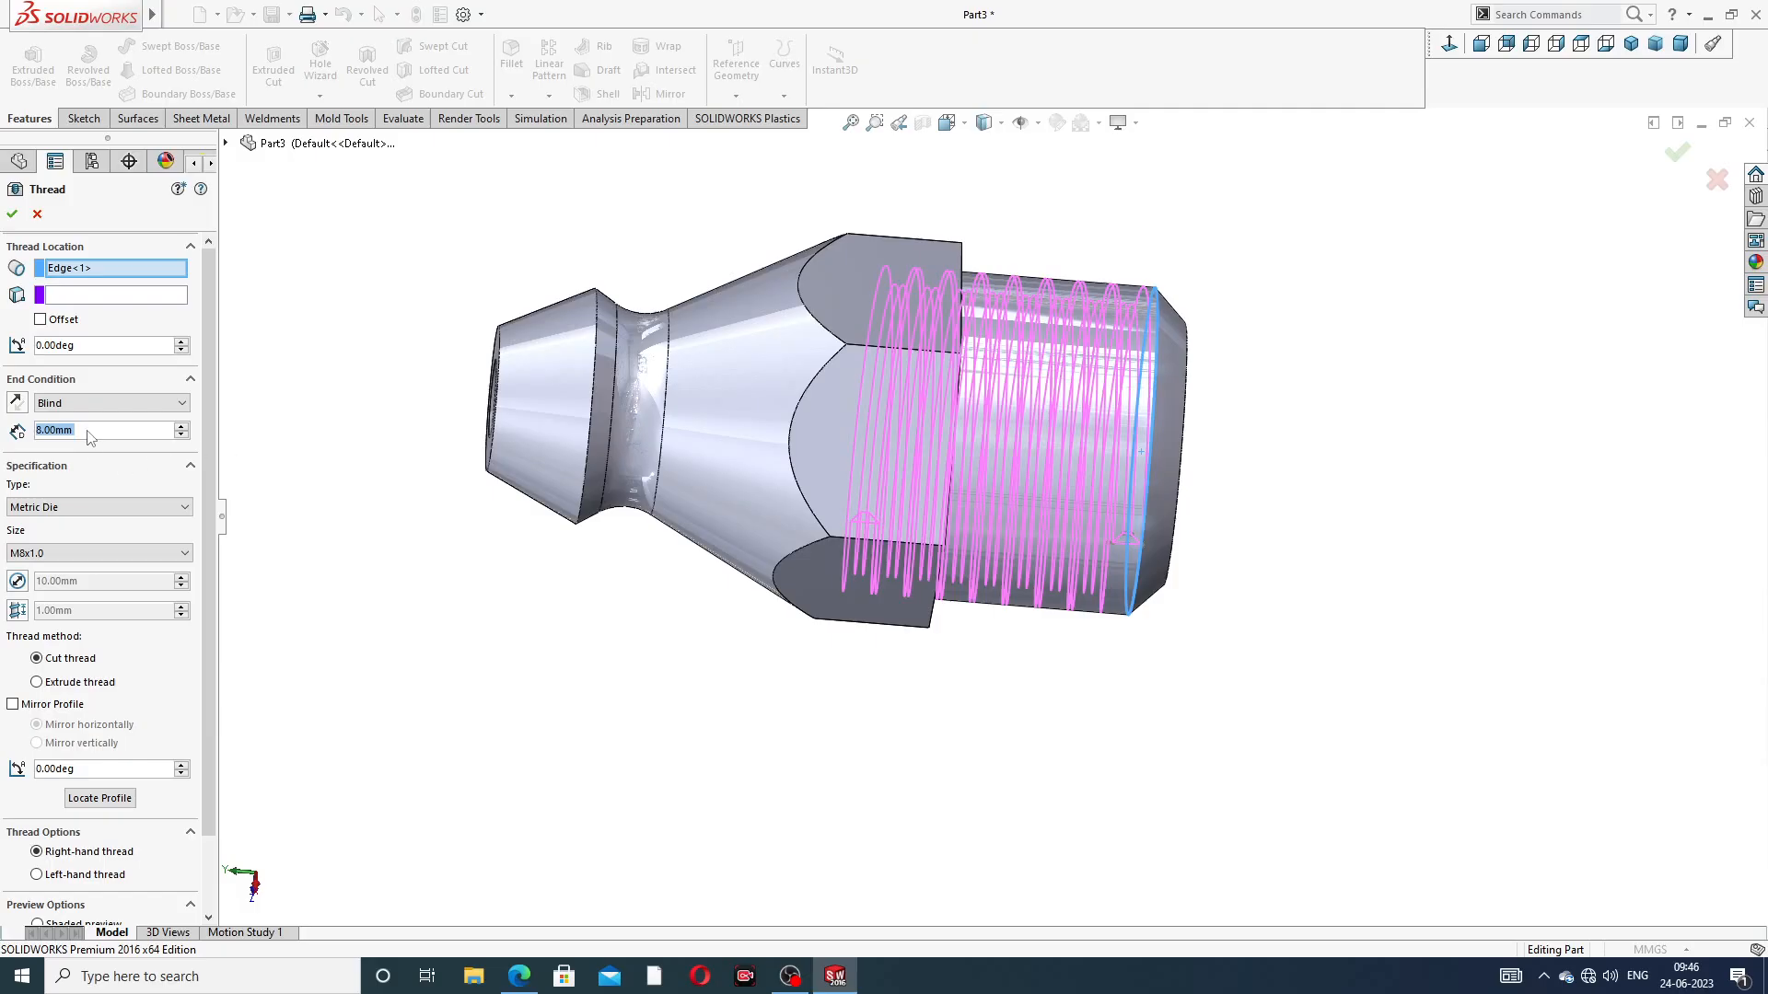
Offset the thread's start by 2 mm and reverse the offset so it begins beyond the chamfered end
click(40, 320)
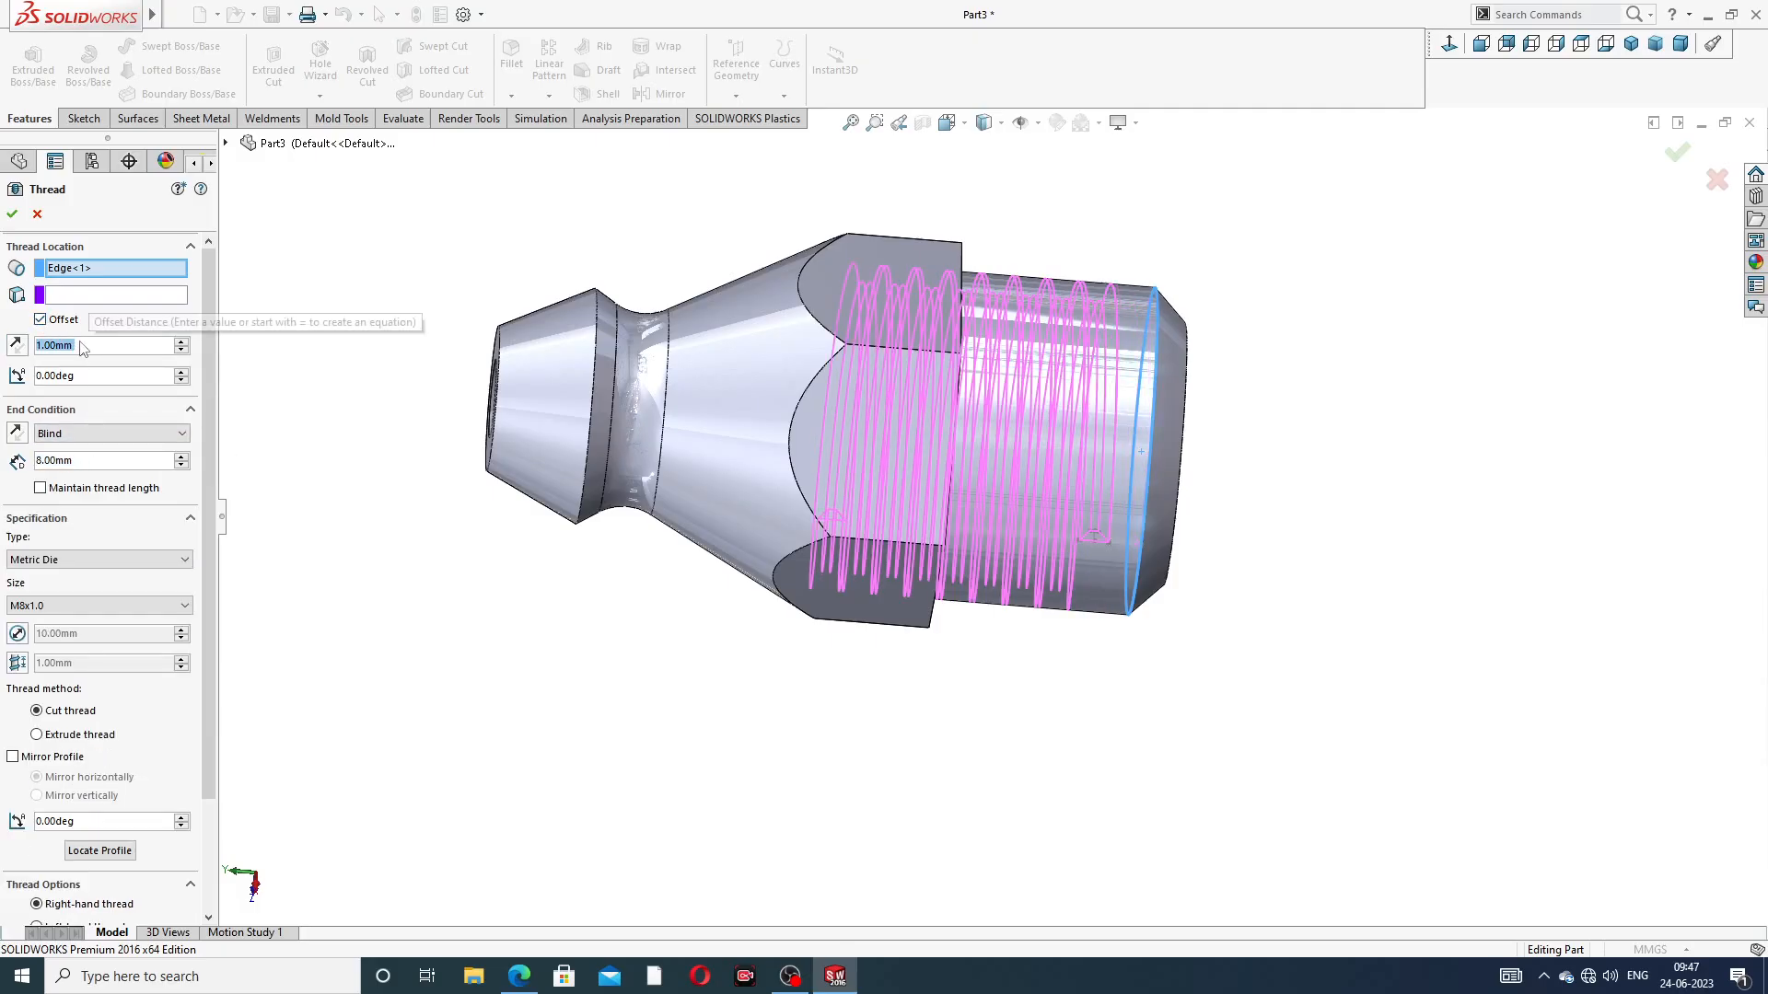
text(2)
key(Return)
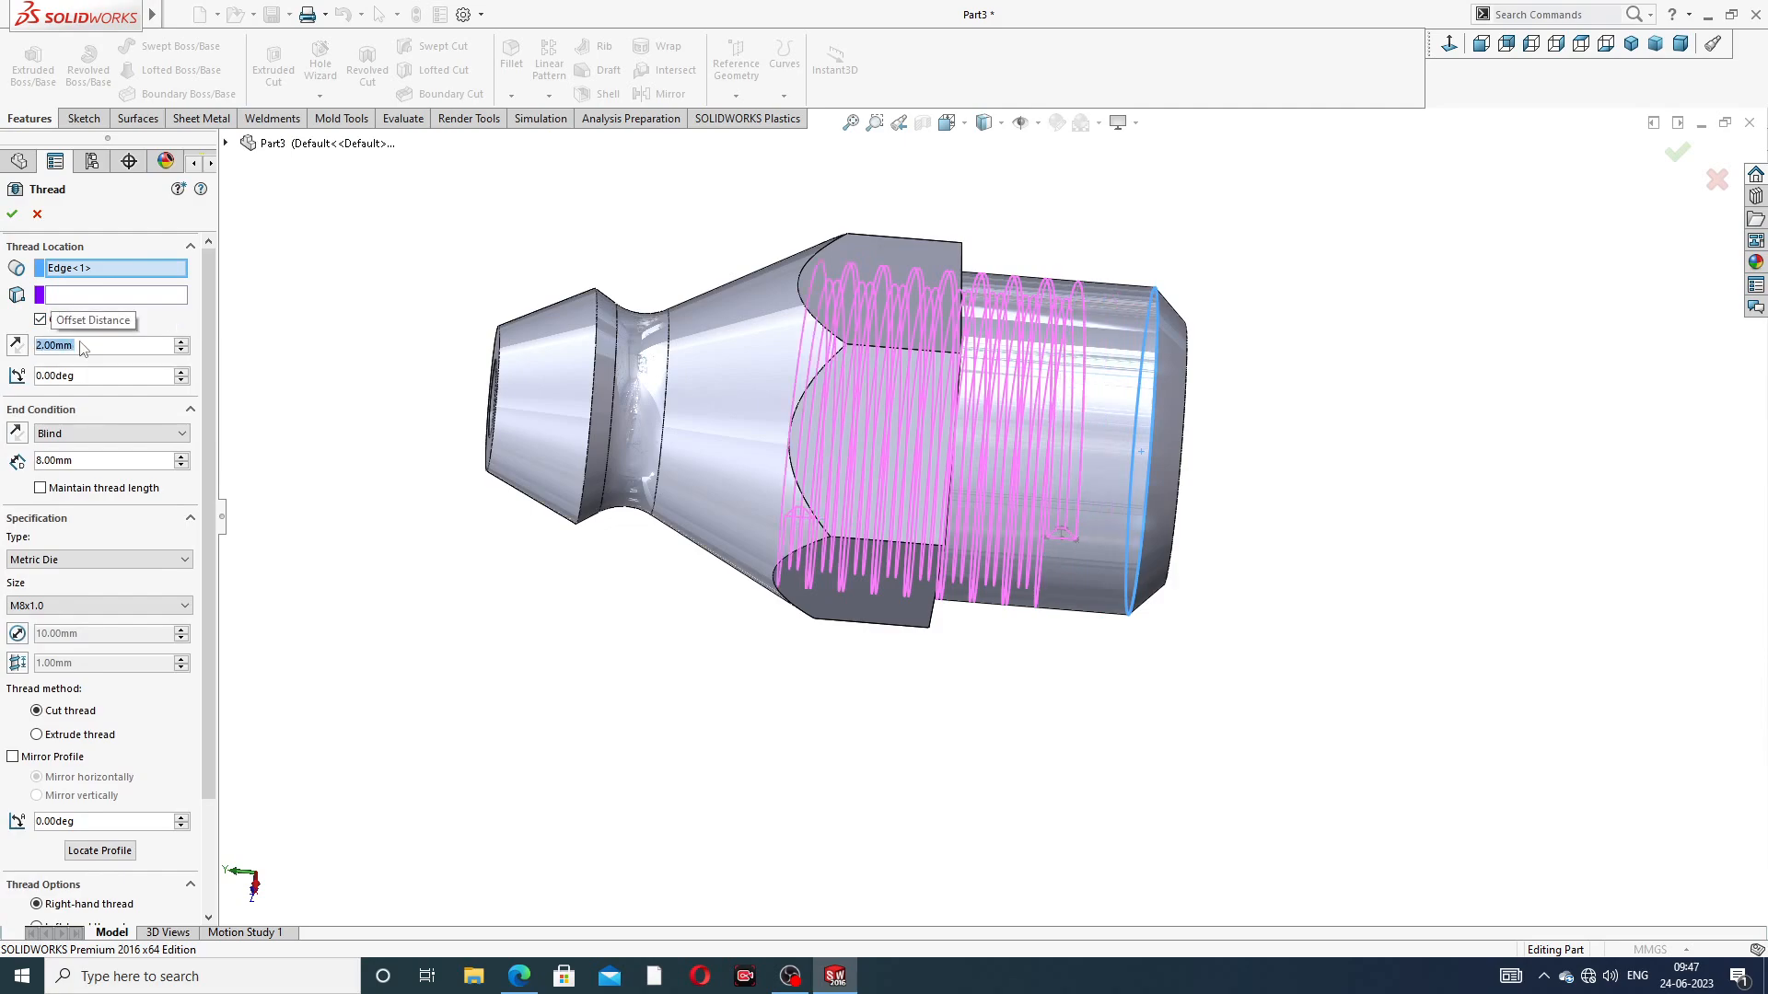
click(16, 346)
middle_drag(780, 456, 713, 403)
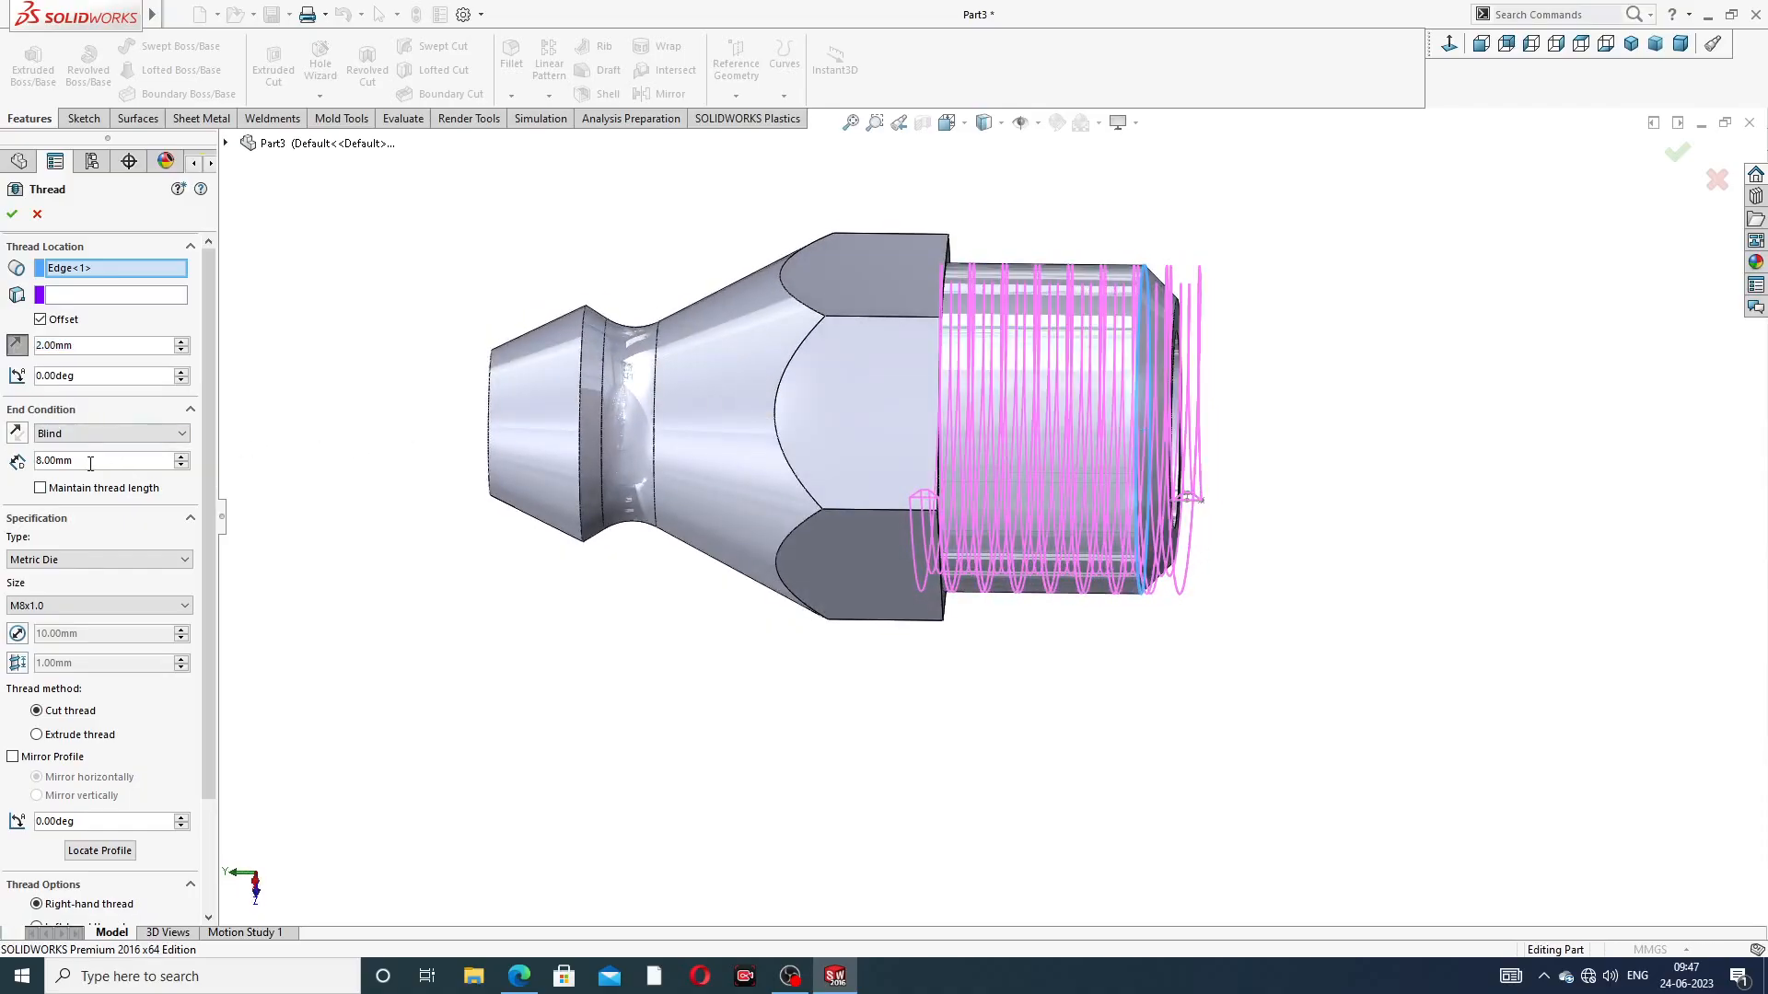
Set the thread's blind depth to 7 mm and create the thread
text(6)
key(Return)
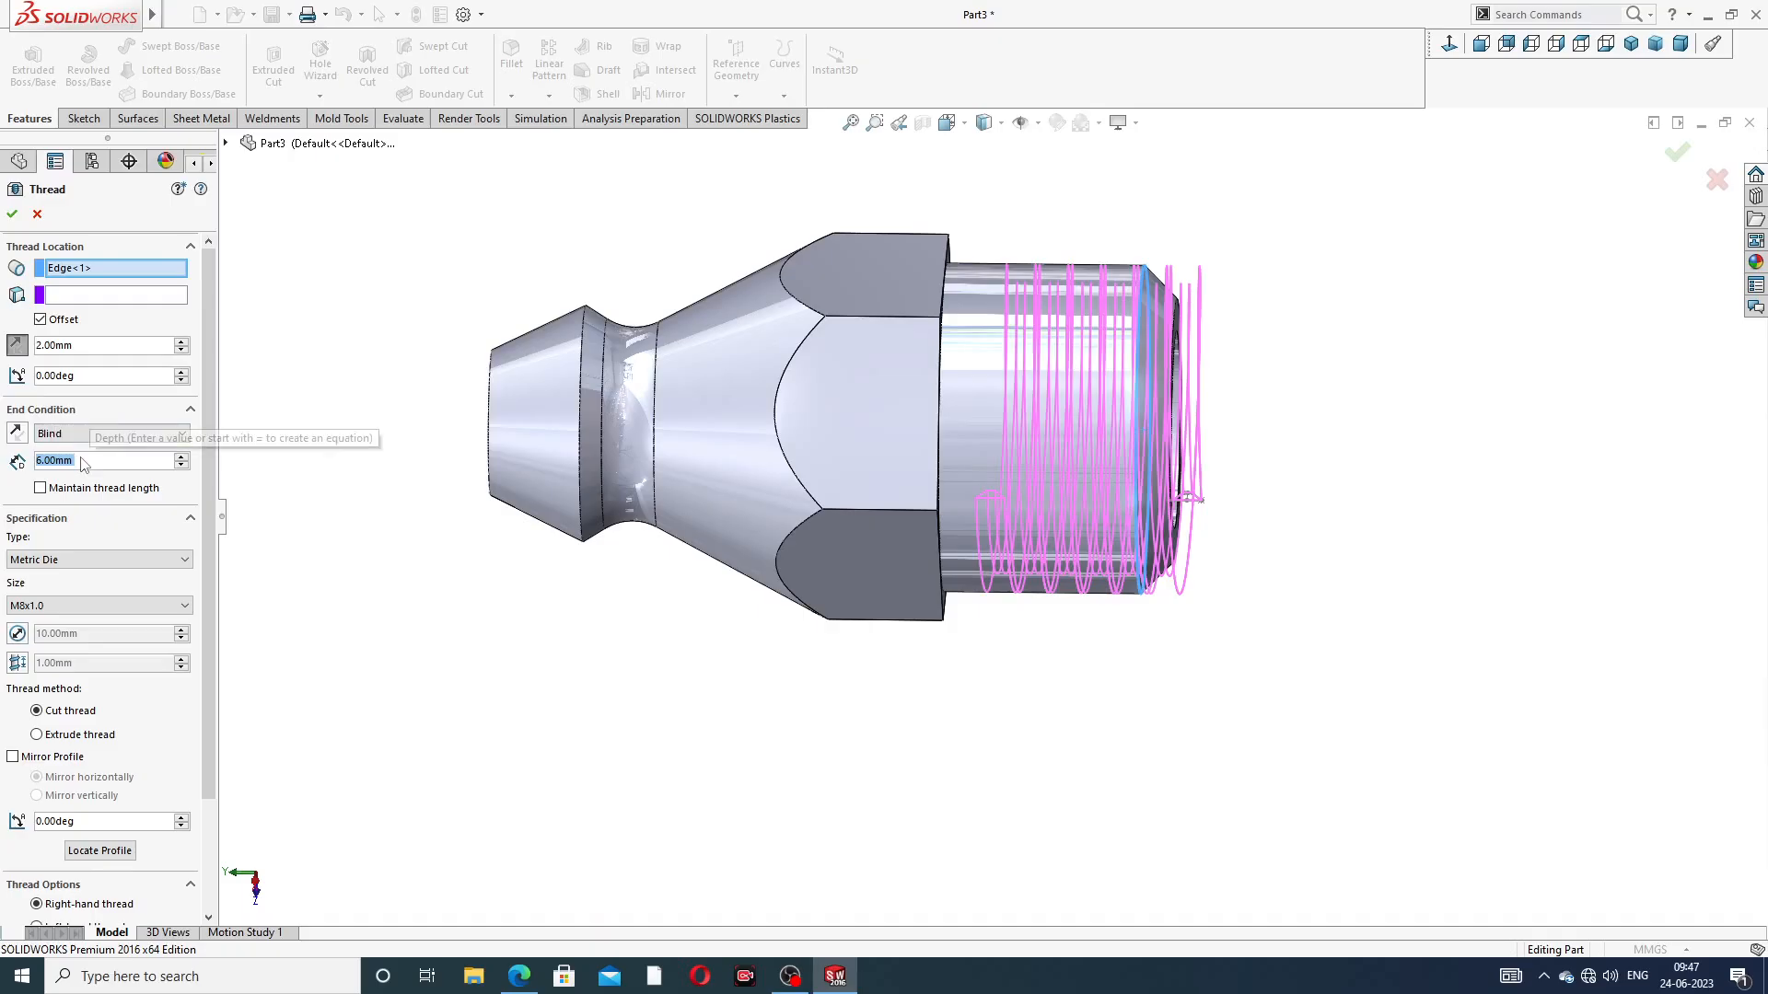
text(7)
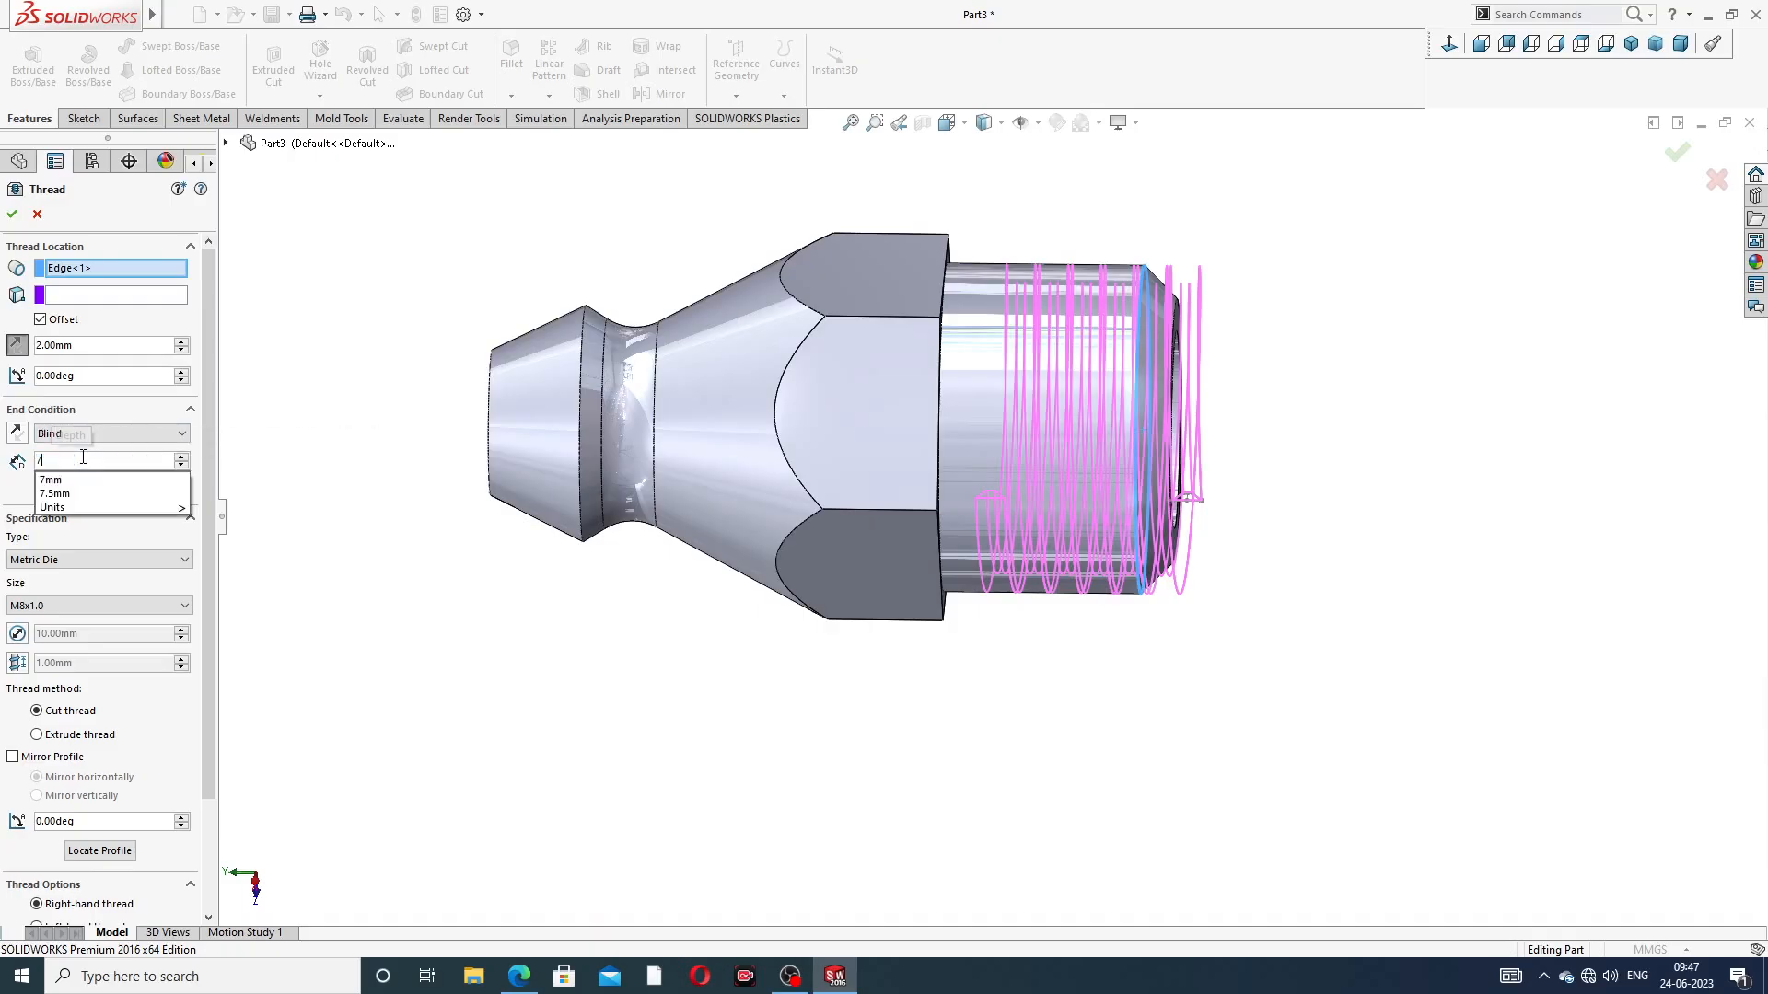
key(Return)
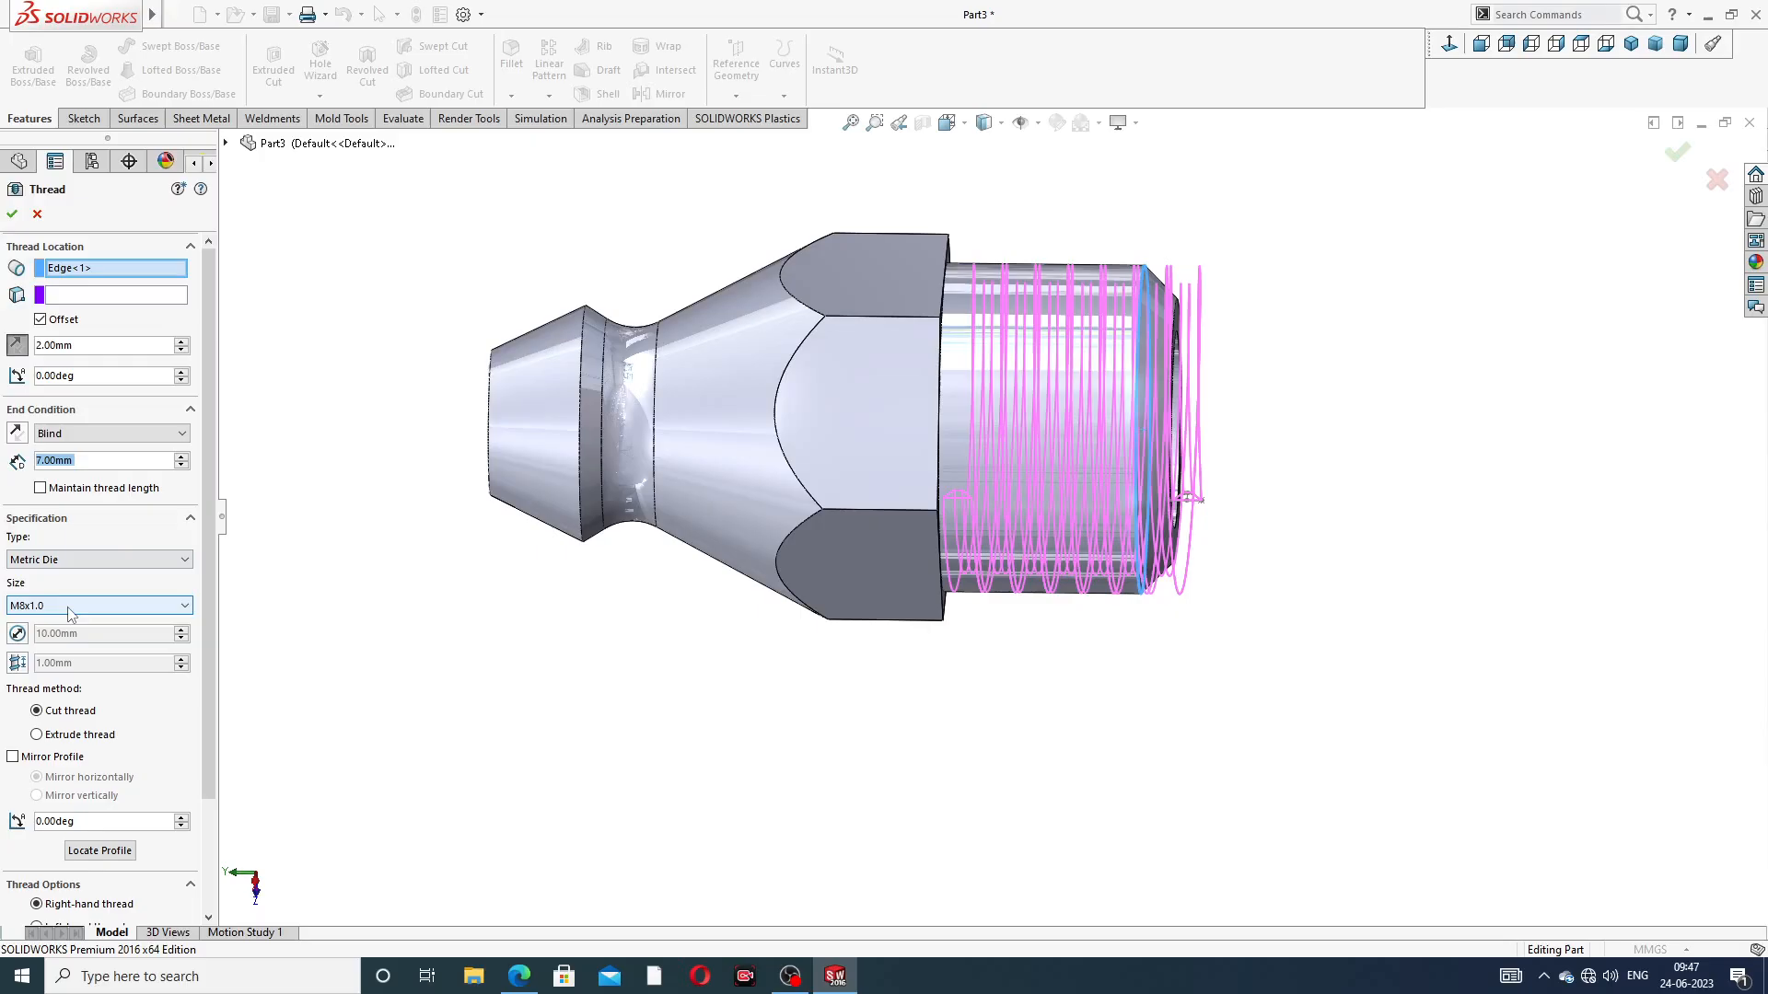
click(12, 213)
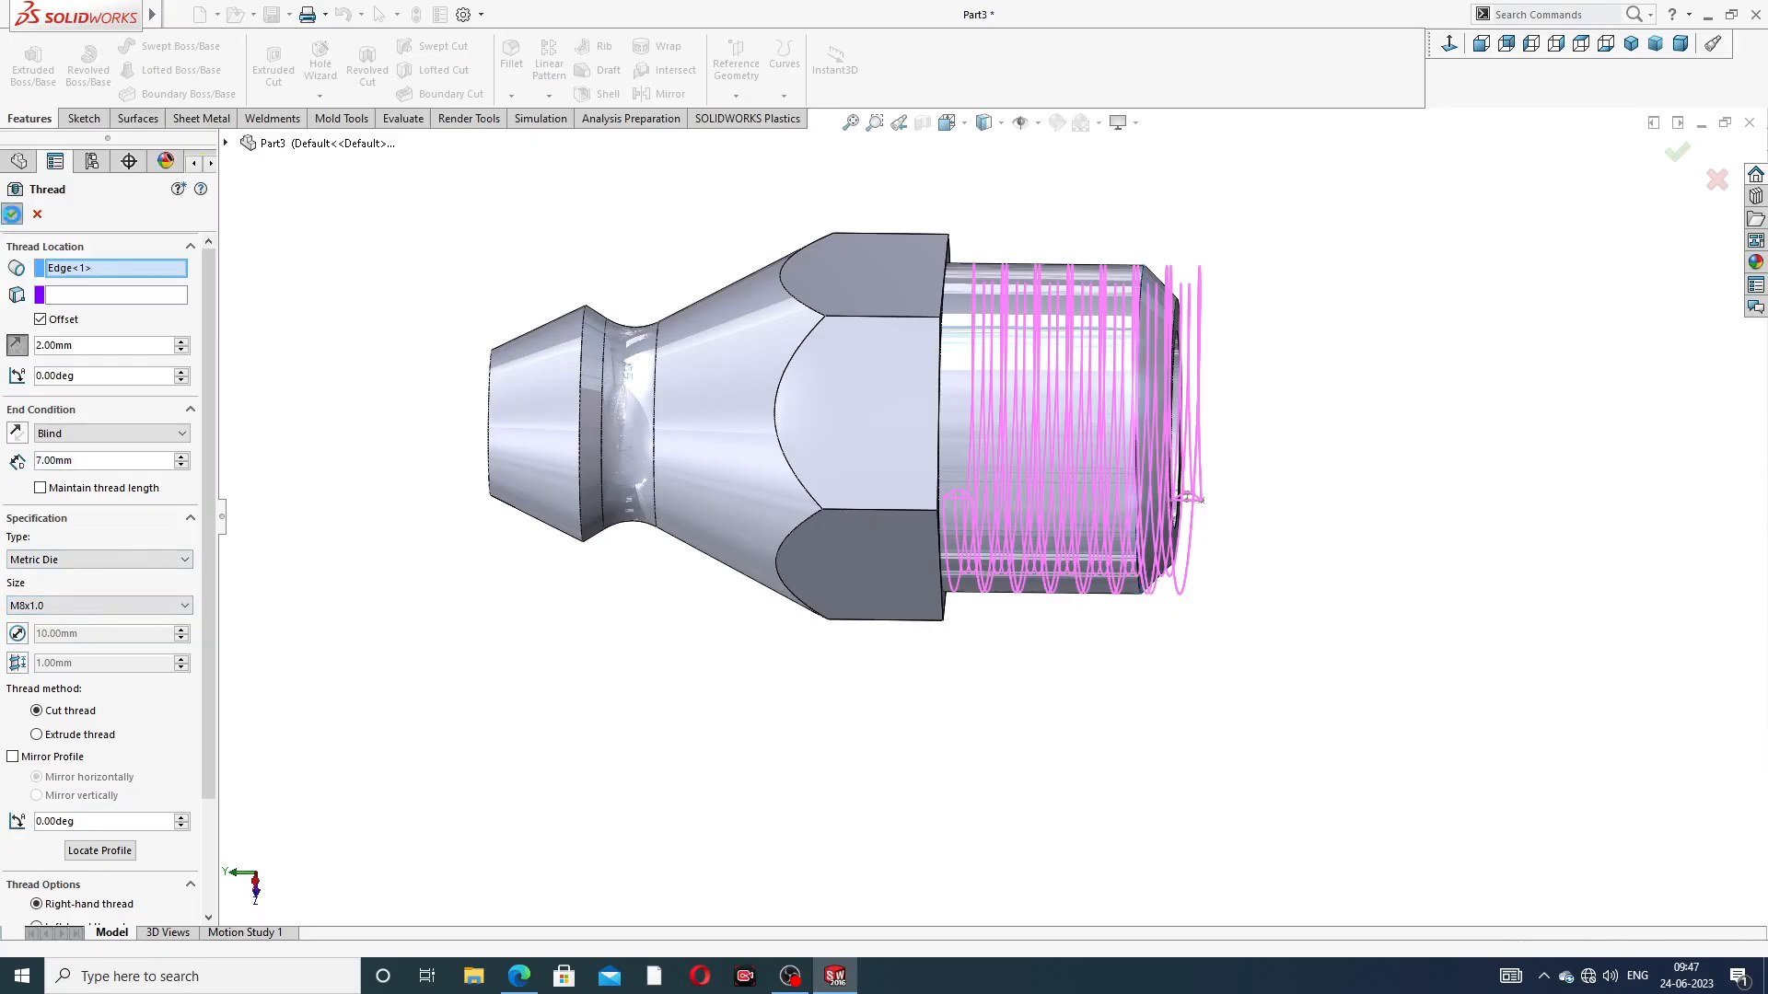
Open a sketch on the thread's flat end face beside the hexagonal collar and convert the face's outline into sketch entities
middle_drag(960, 295, 1247, 59)
middle_drag(1298, 237, 1204, 230)
scroll(1024, 523, down, 3)
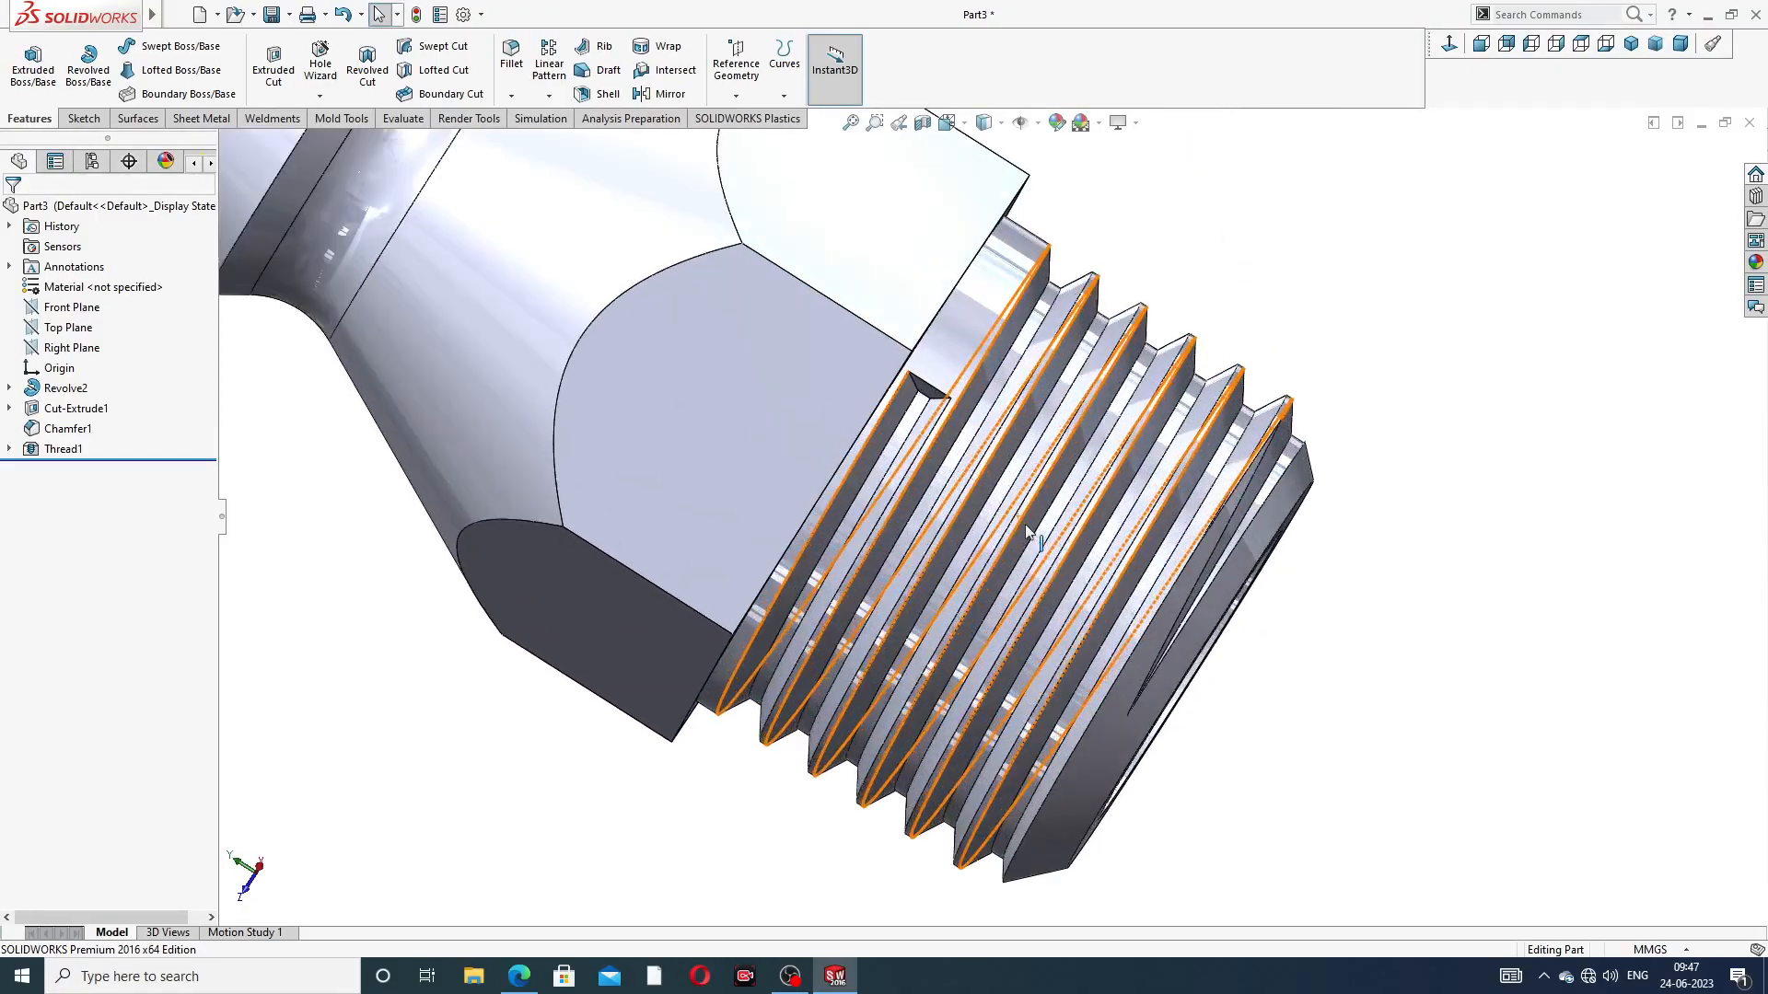
middle_drag(987, 341, 936, 391)
click(936, 393)
click(988, 331)
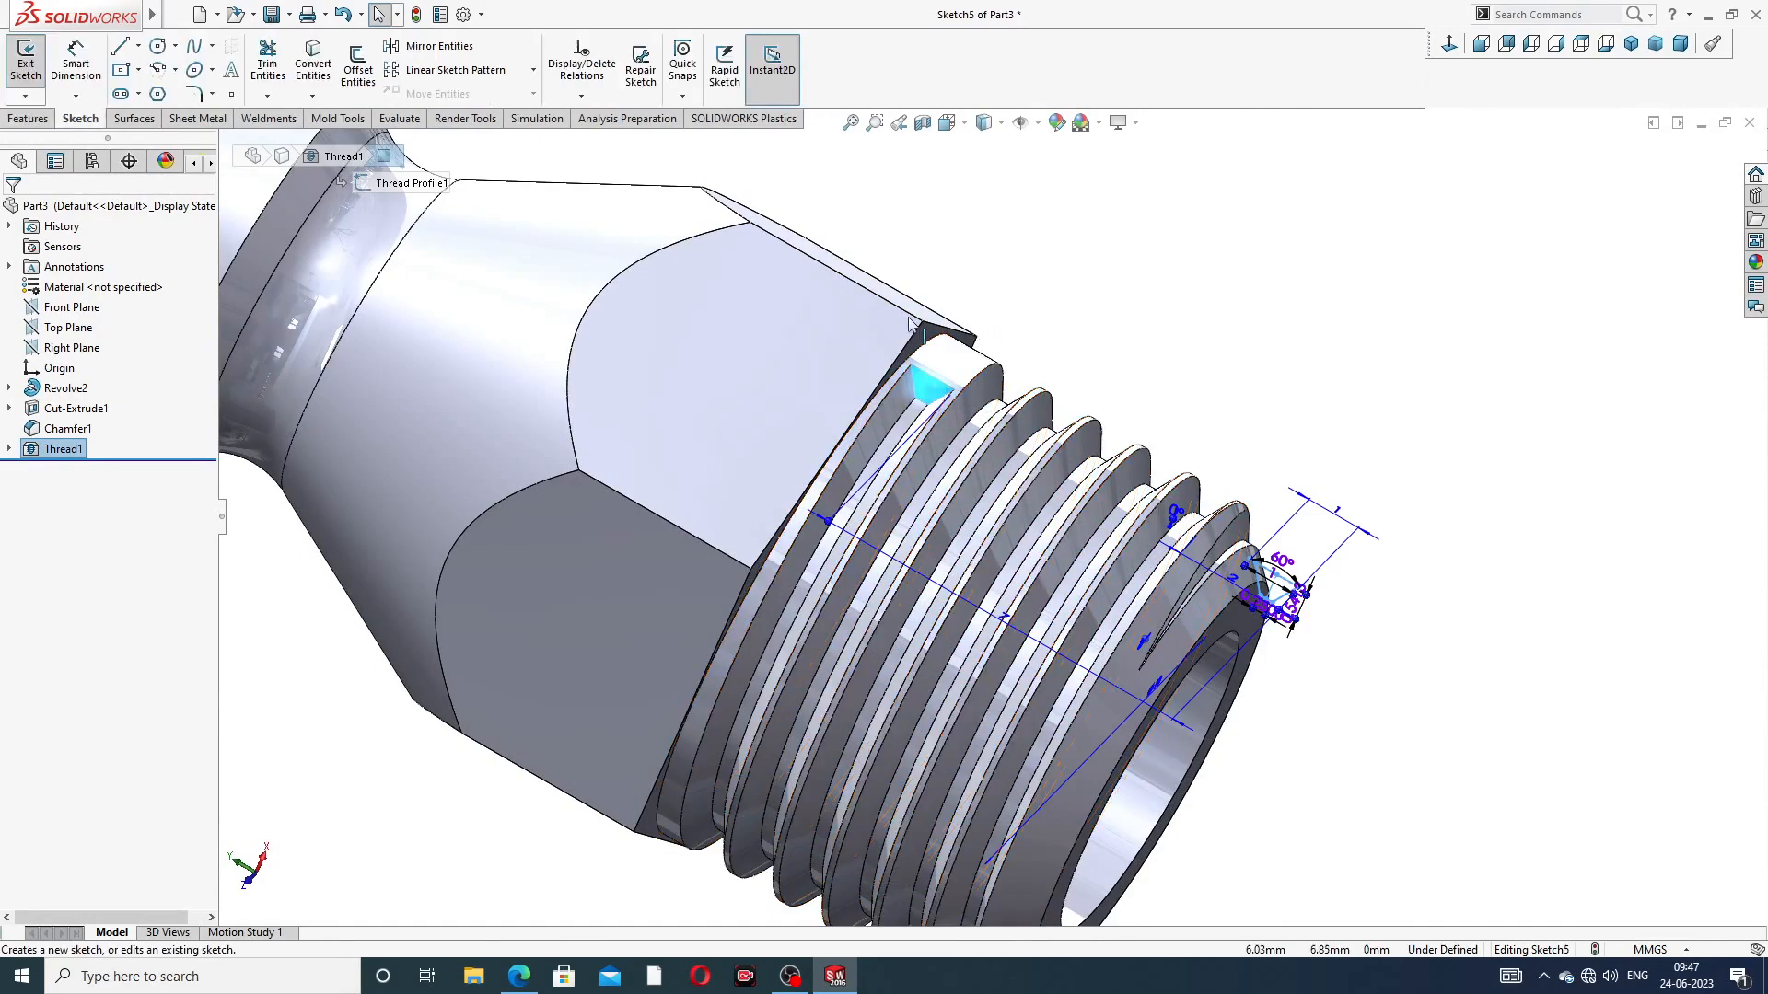
click(327, 75)
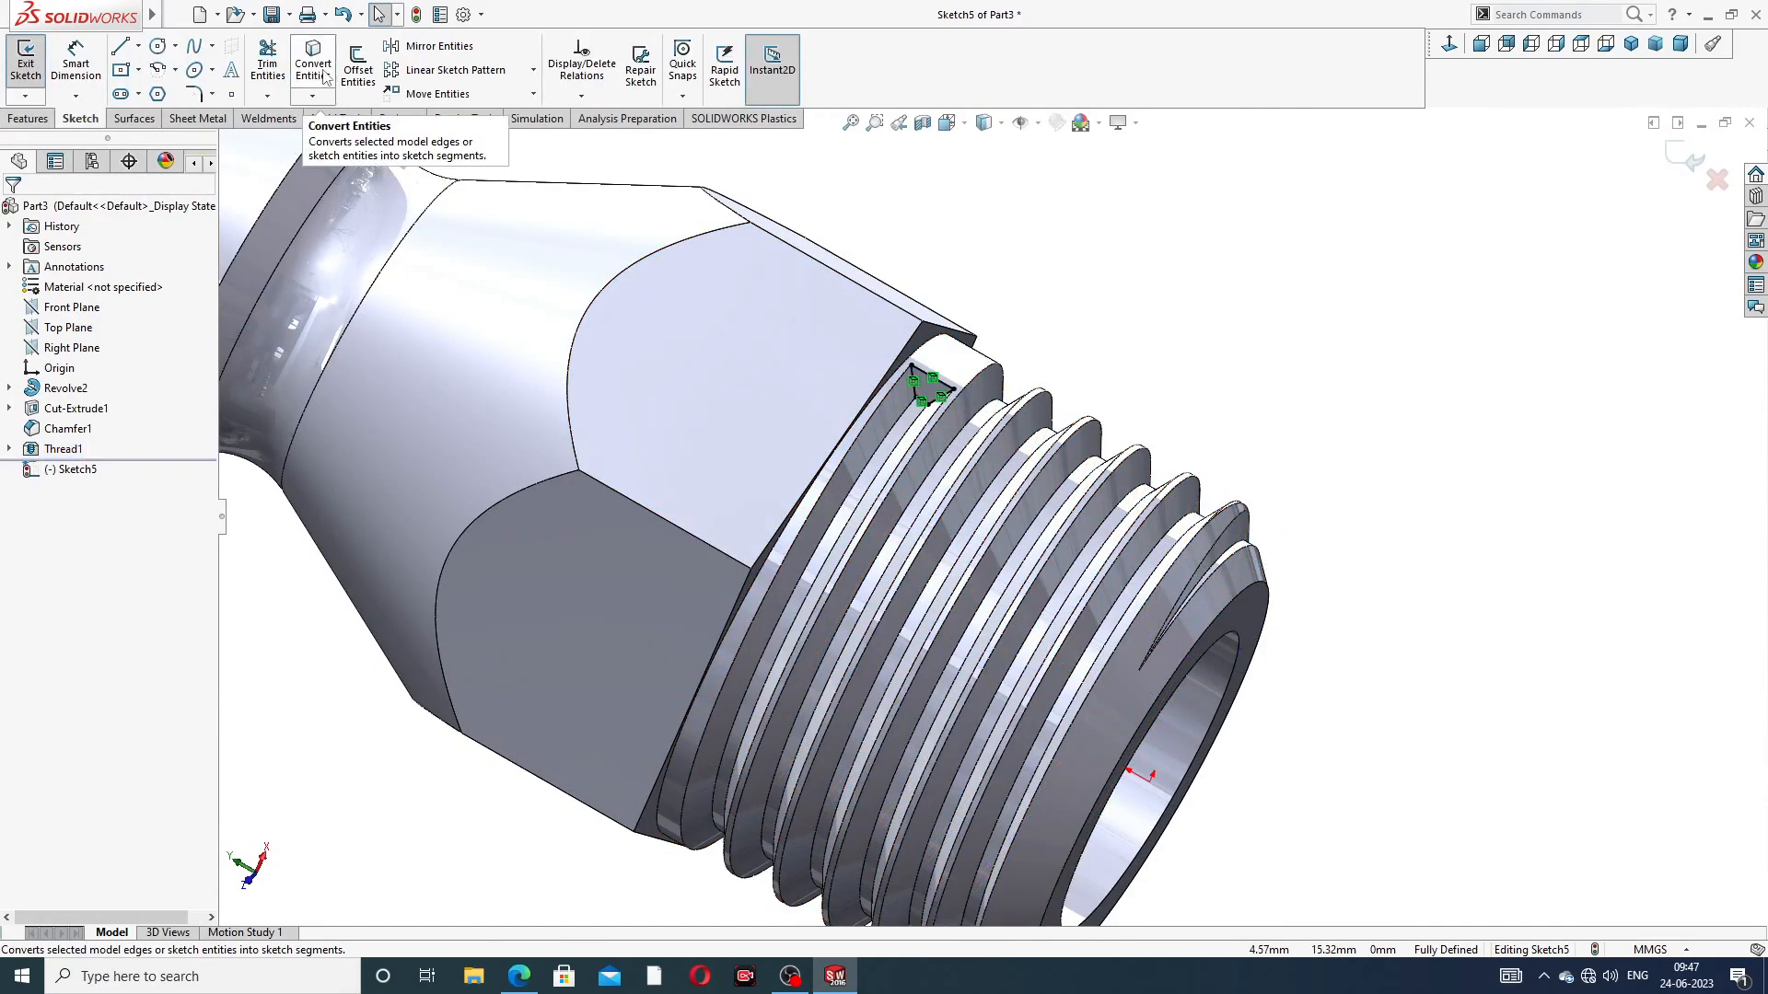
Cut the converted thread profile with a blind 10 mm Extruded Cut to run the thread out of the shank
click(27, 118)
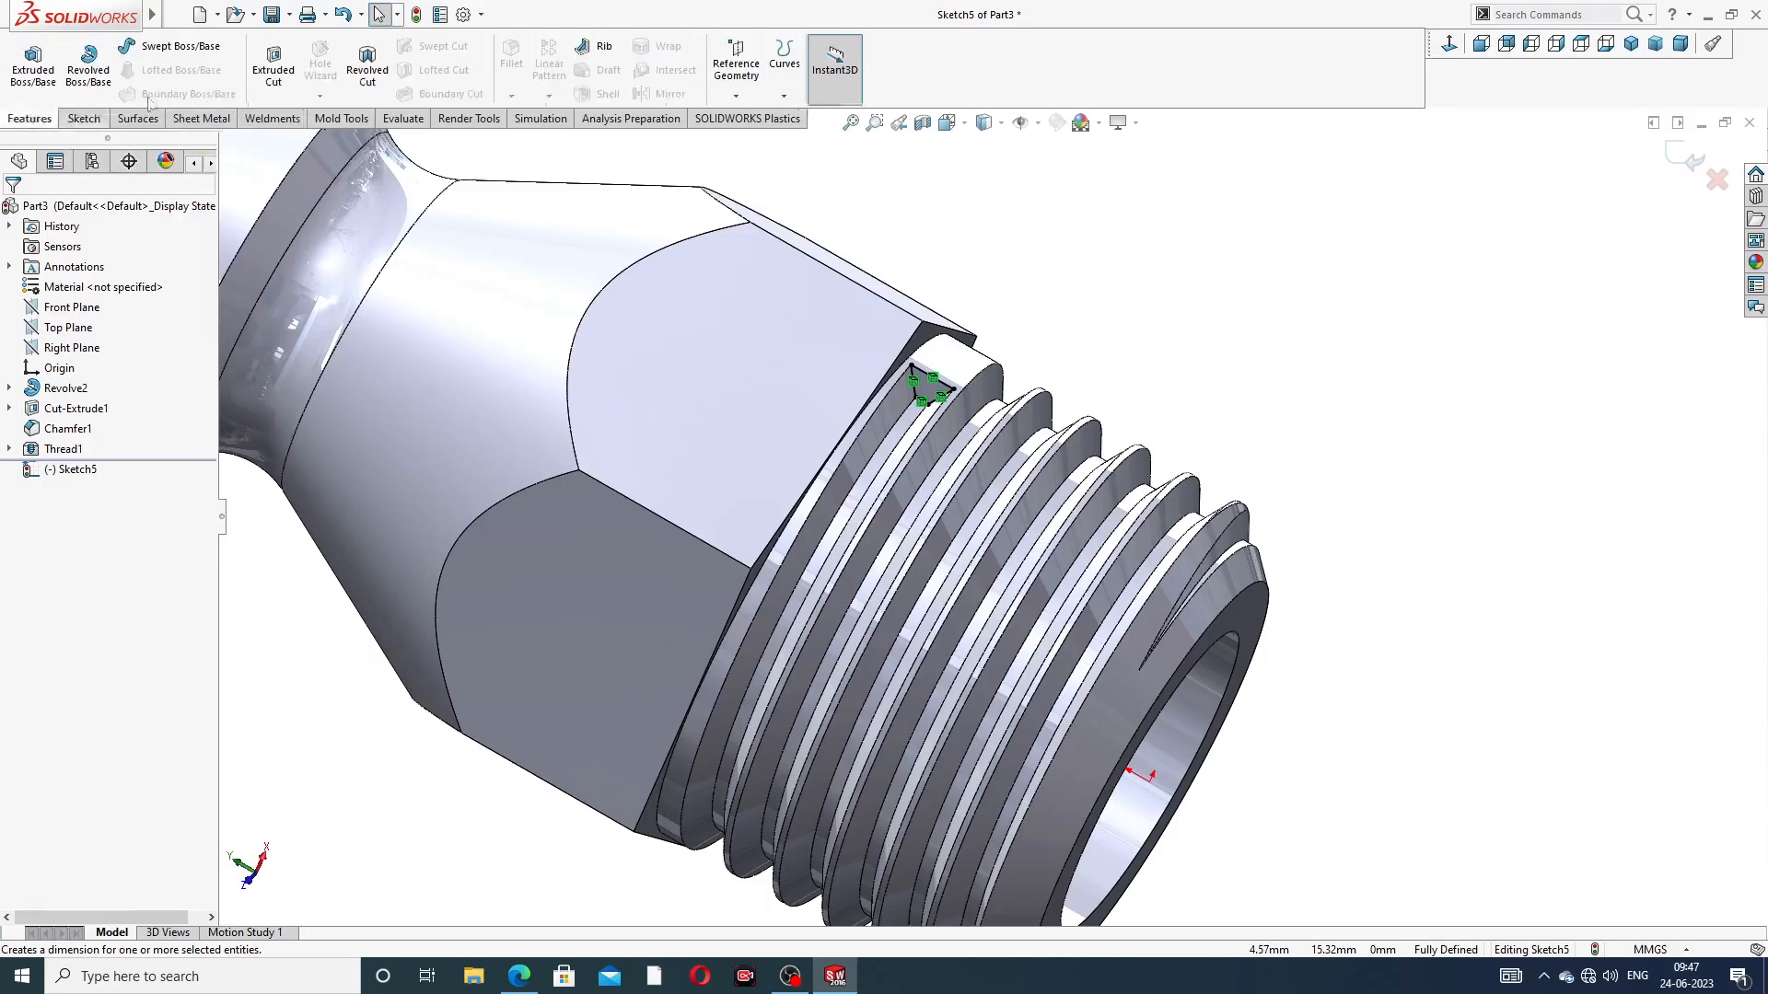
click(274, 69)
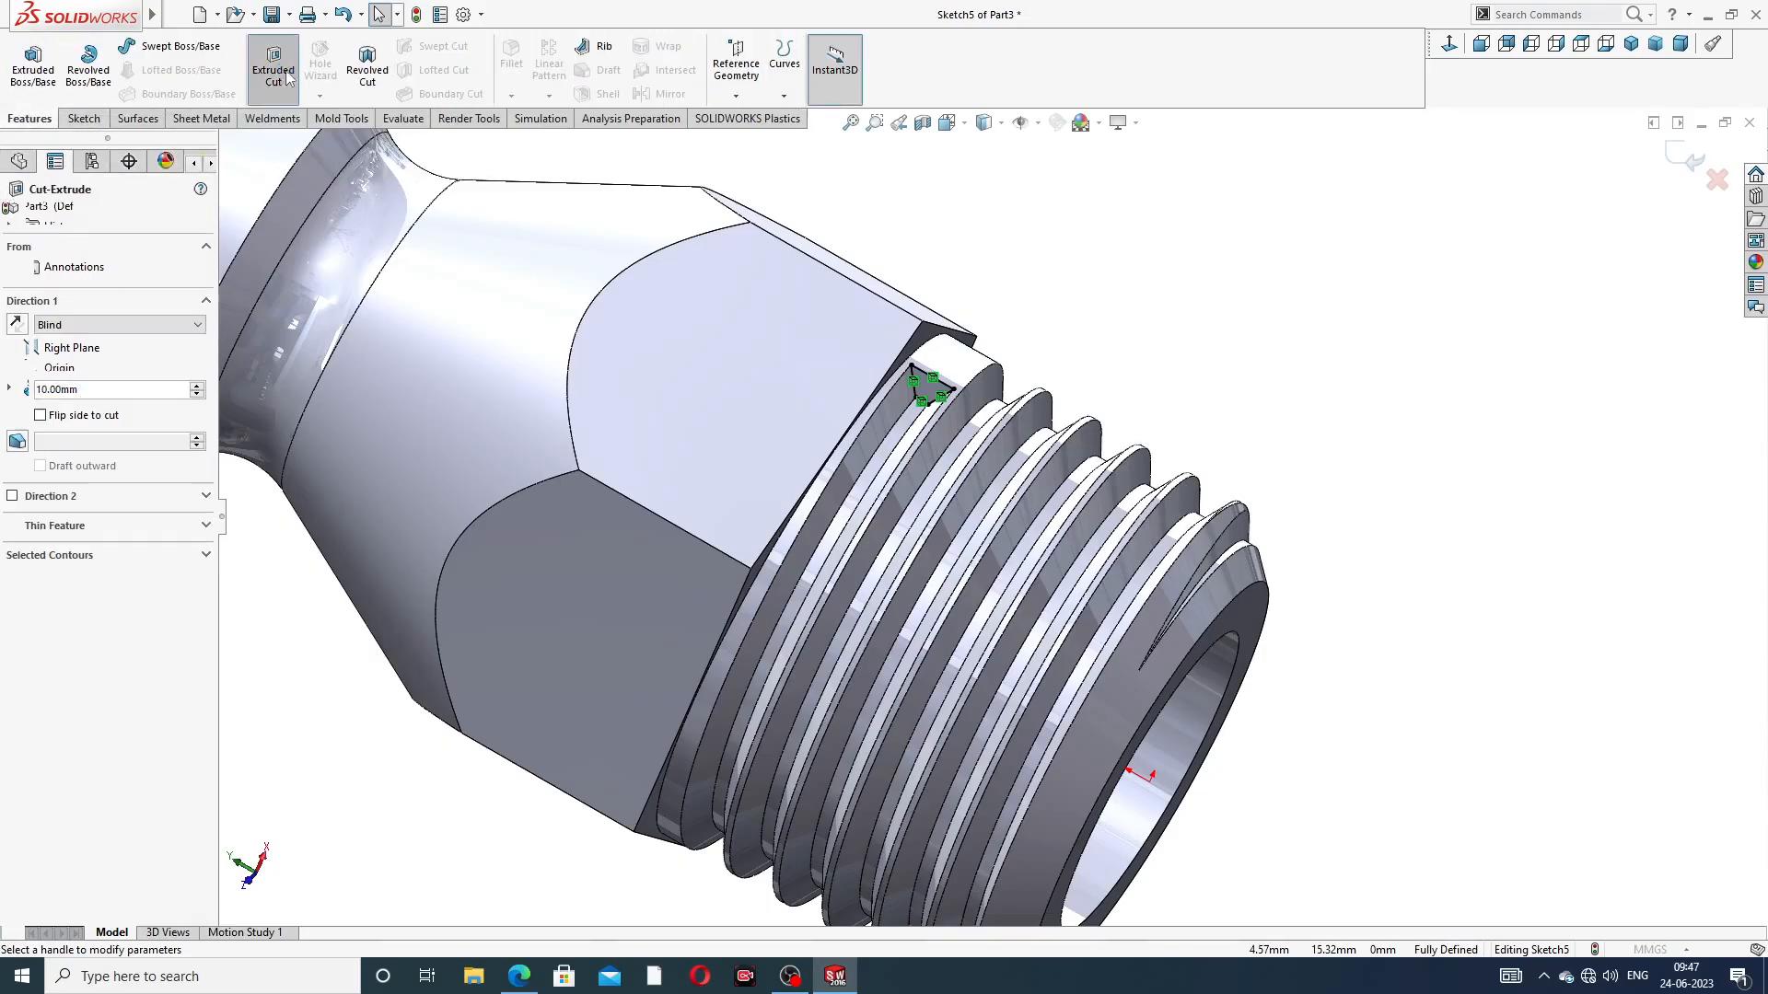
click(12, 216)
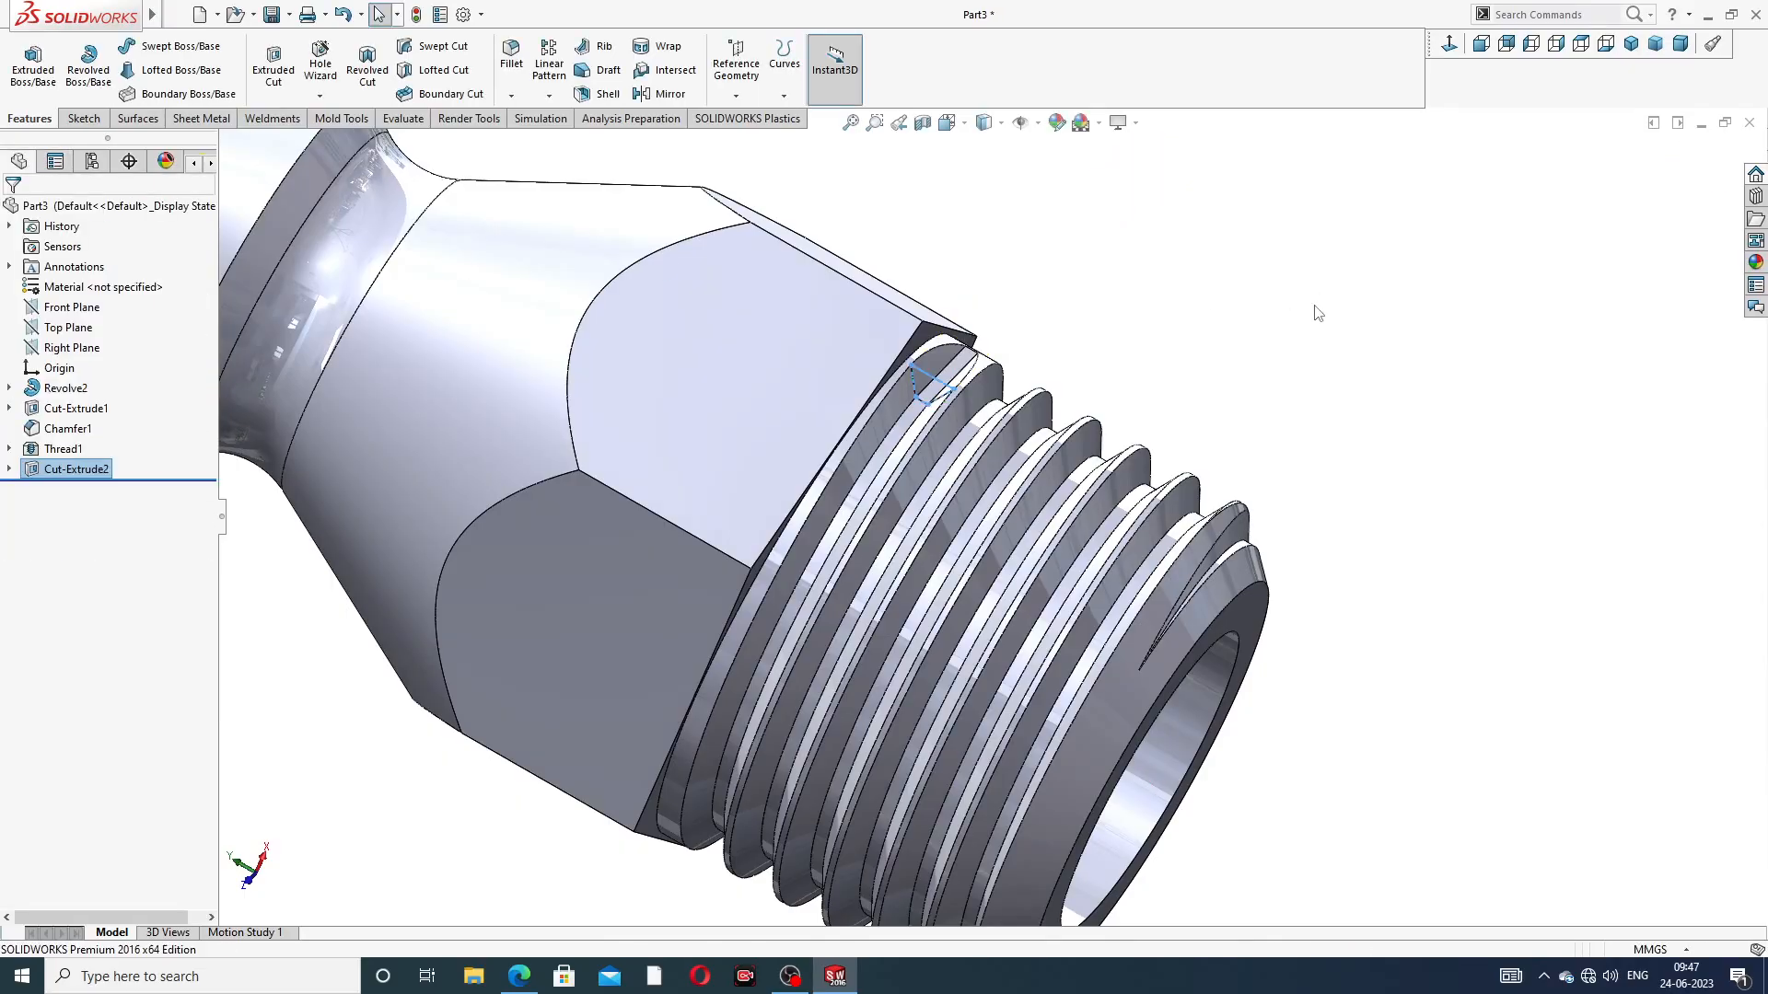
Apply the polished brass appearance to the whole part and check it from the front and other angles
scroll(1146, 372, up, 8)
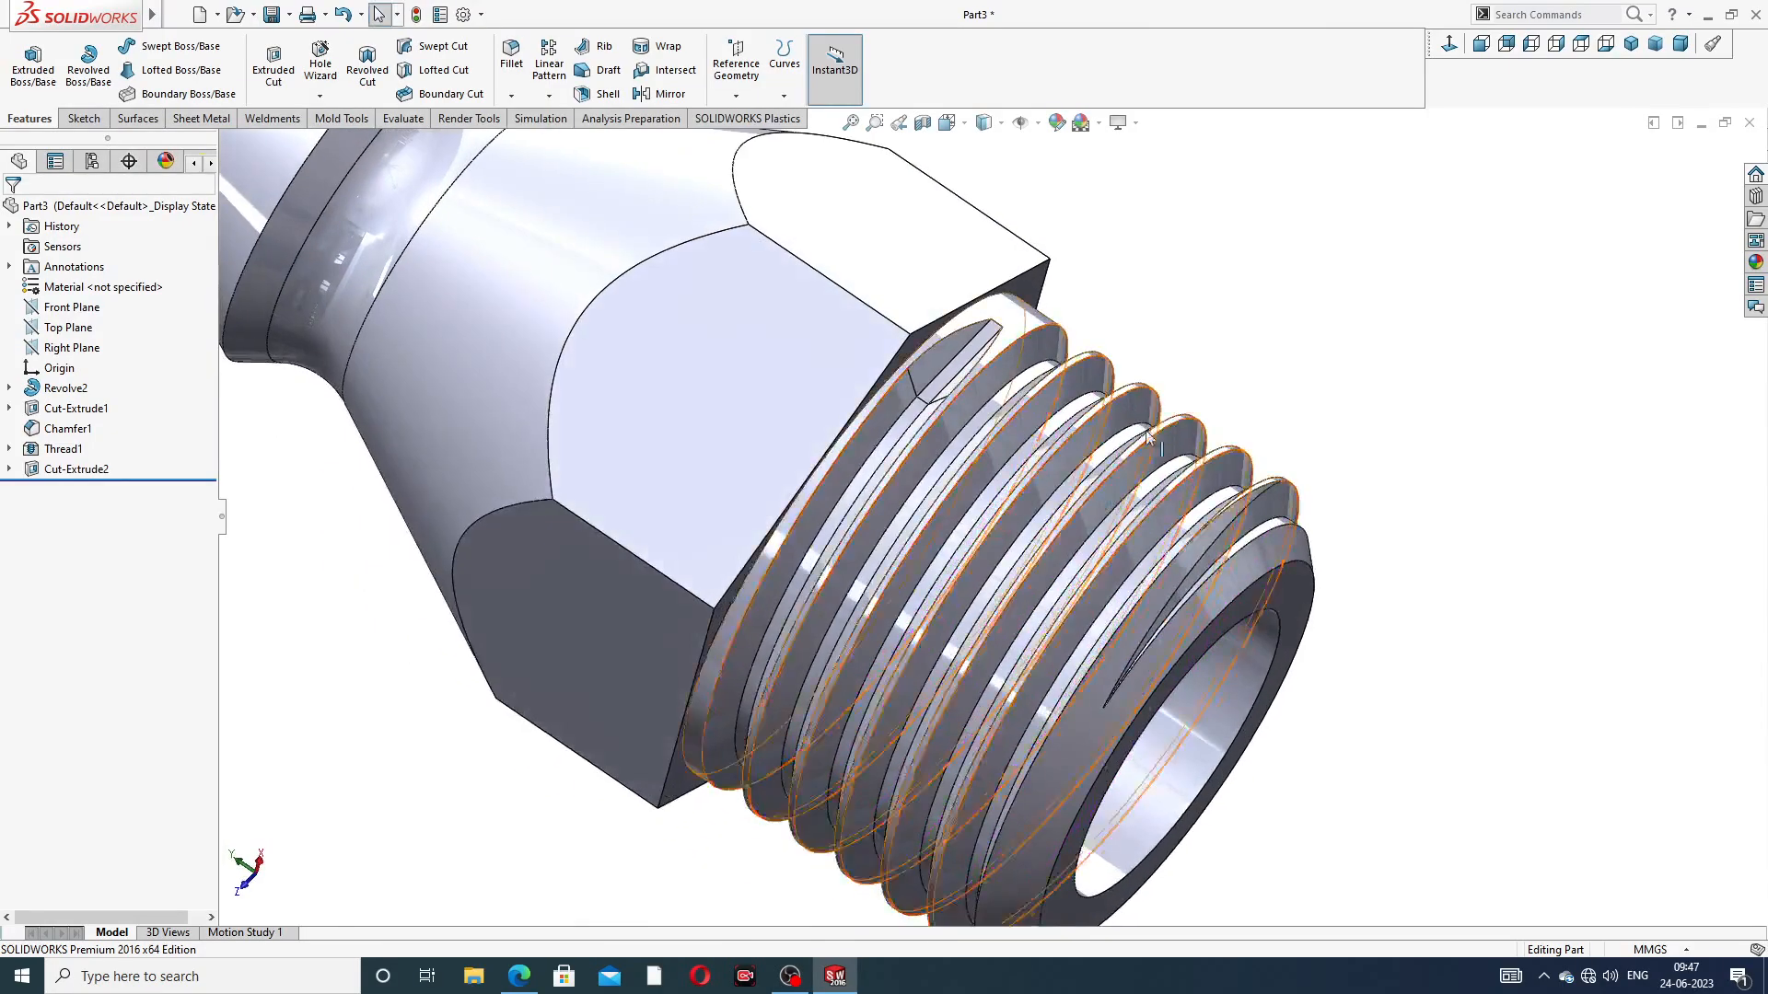
middle_drag(1182, 396, 1548, 298)
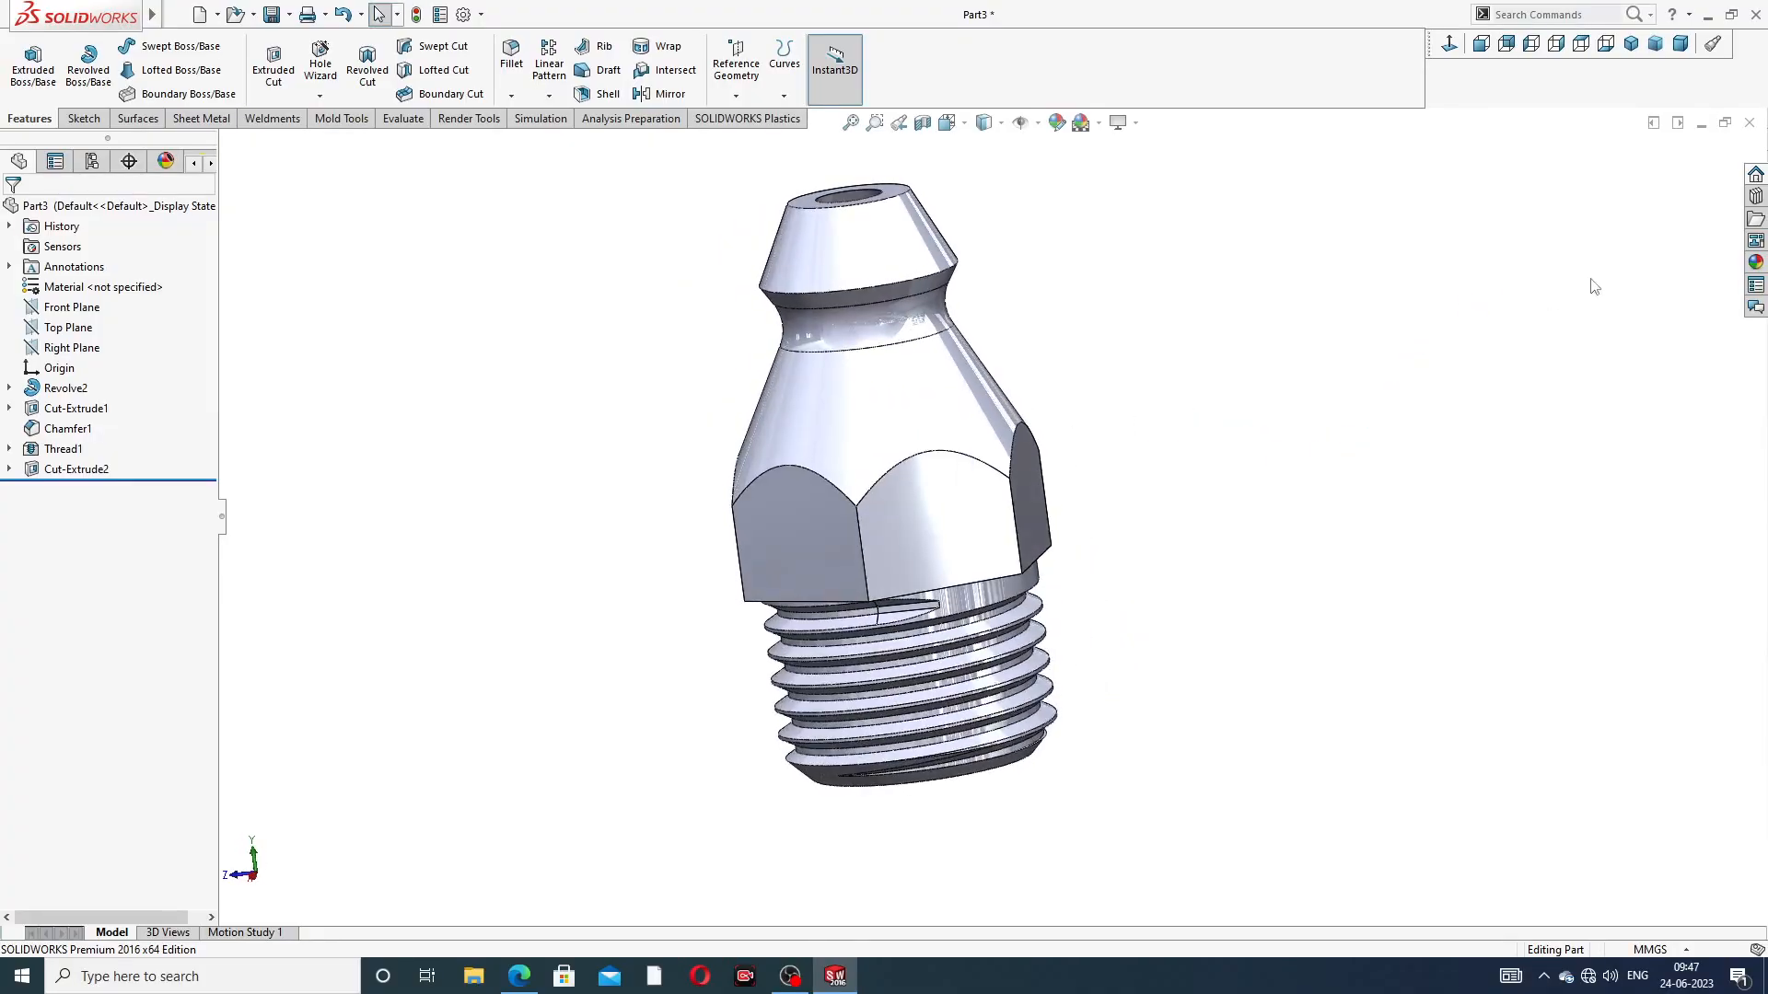
click(1752, 264)
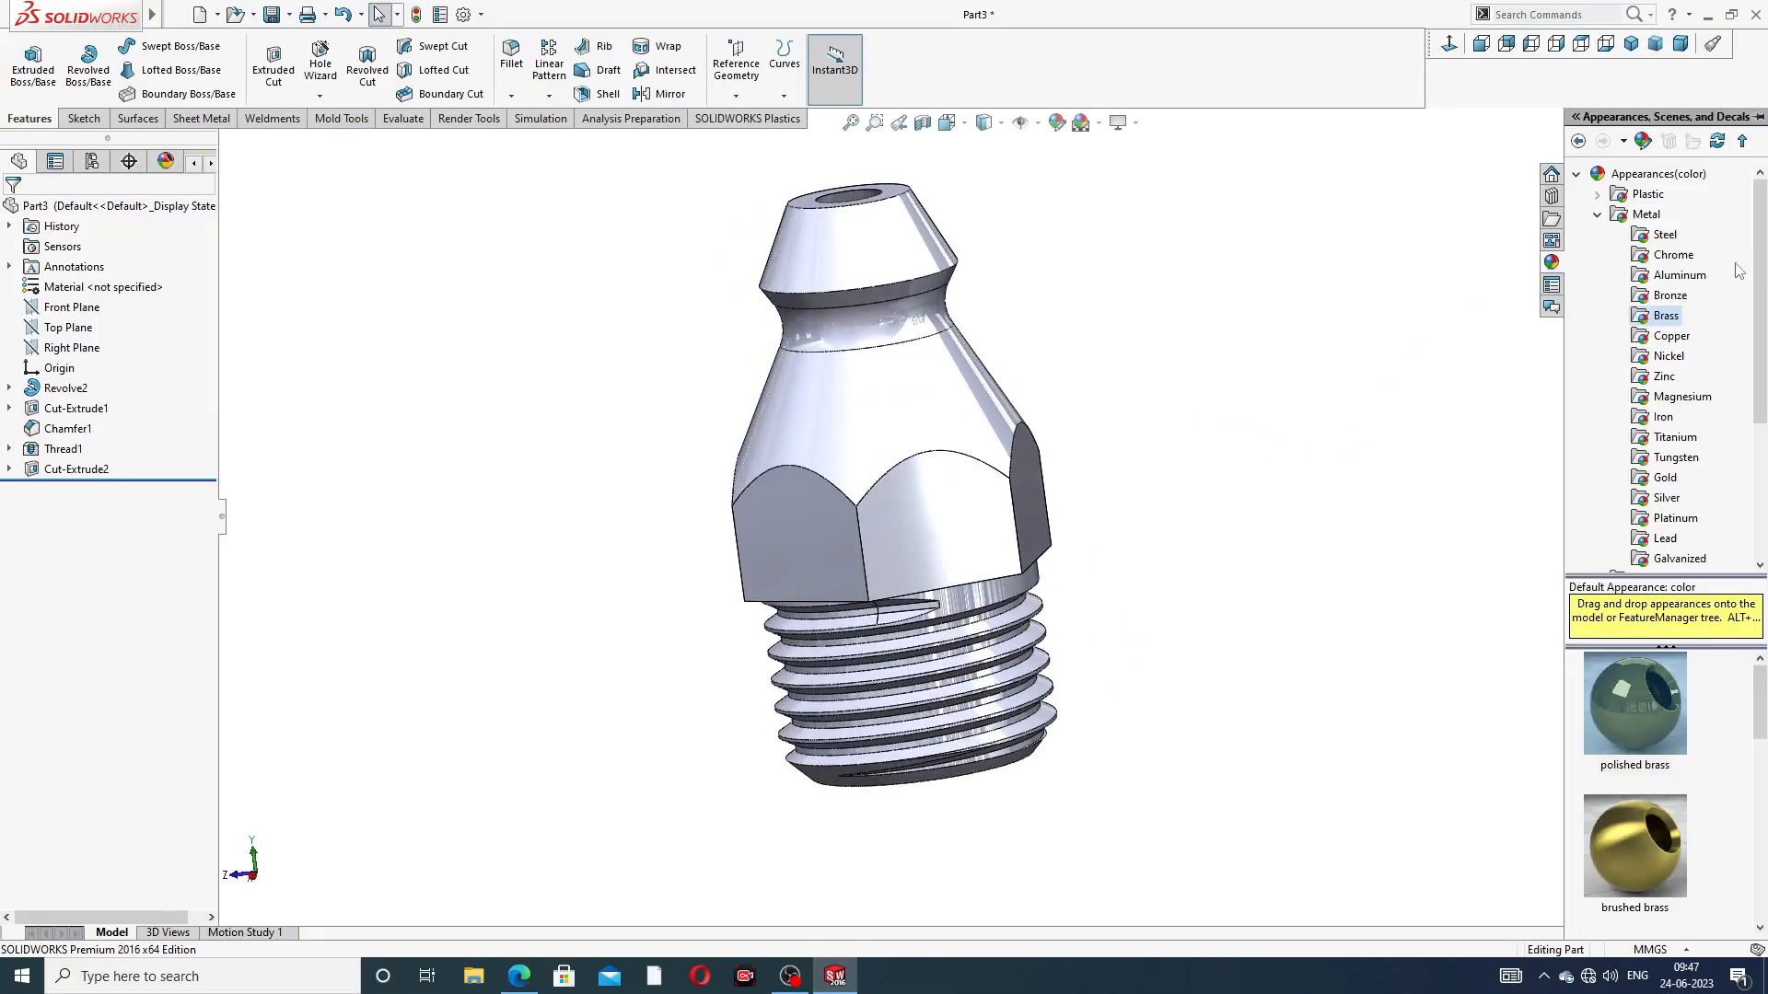
double_click(1648, 686)
middle_drag(1204, 412, 1492, 150)
middle_drag(1204, 387, 1125, 631)
click(1453, 46)
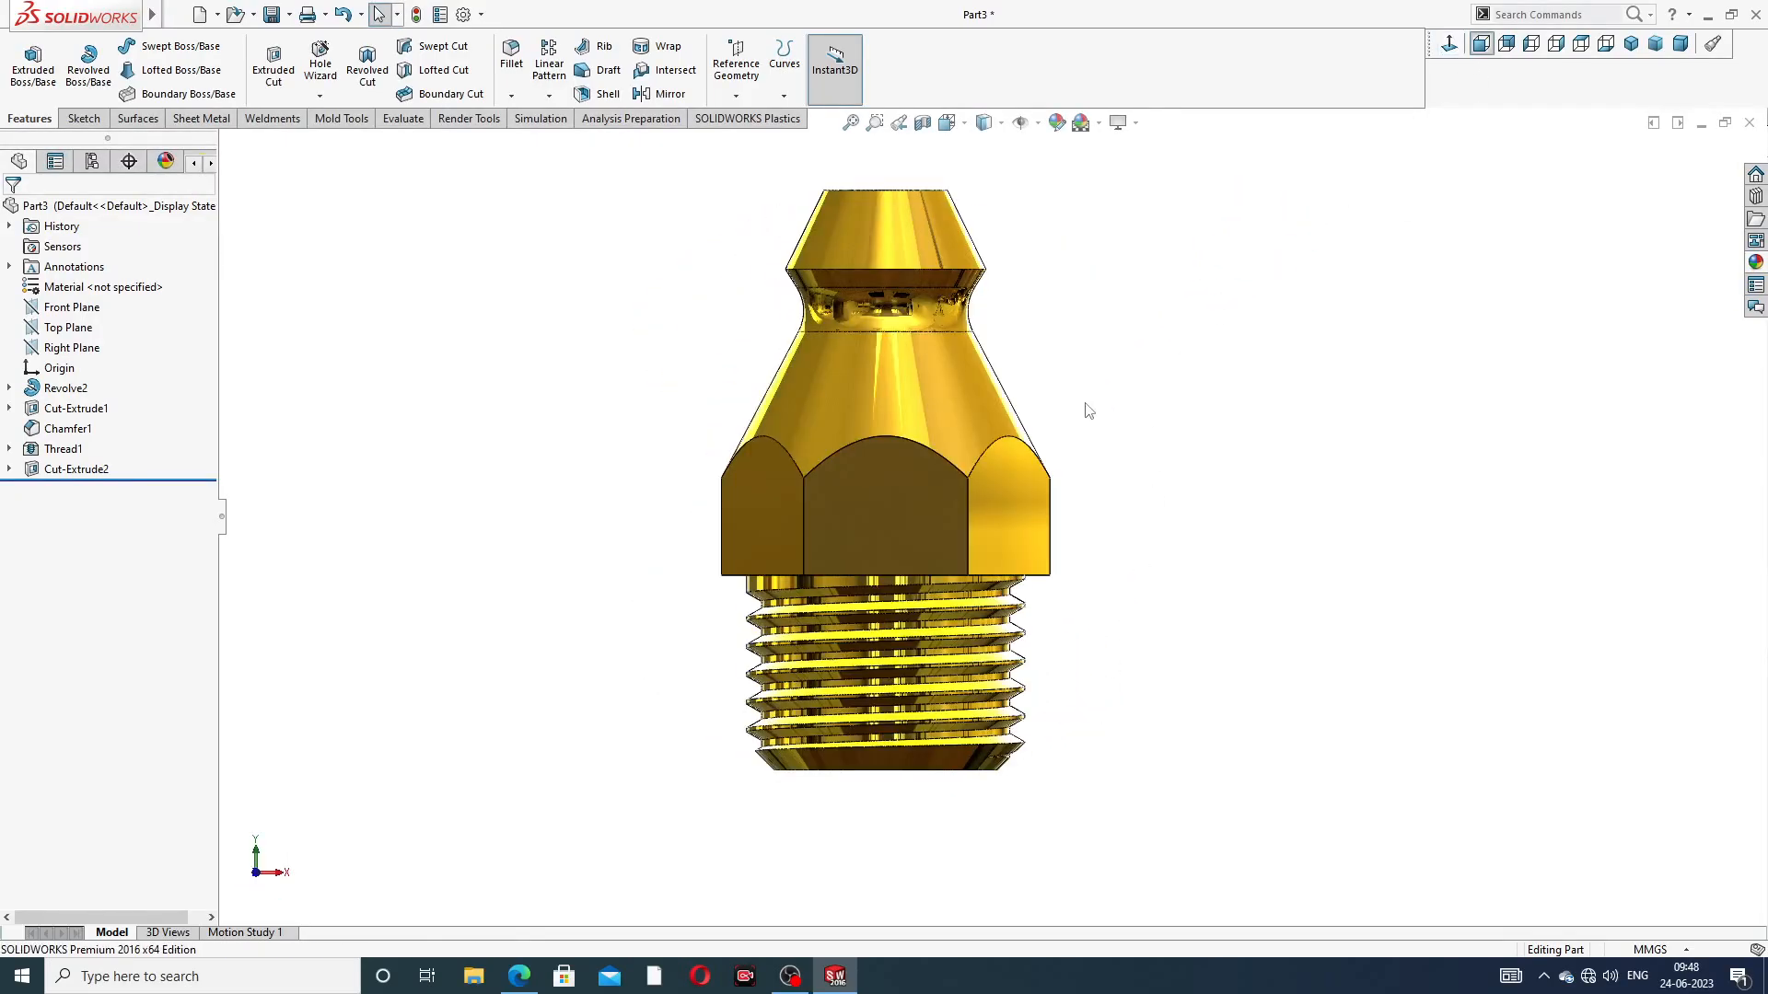
middle_drag(1213, 534, 1122, 485)
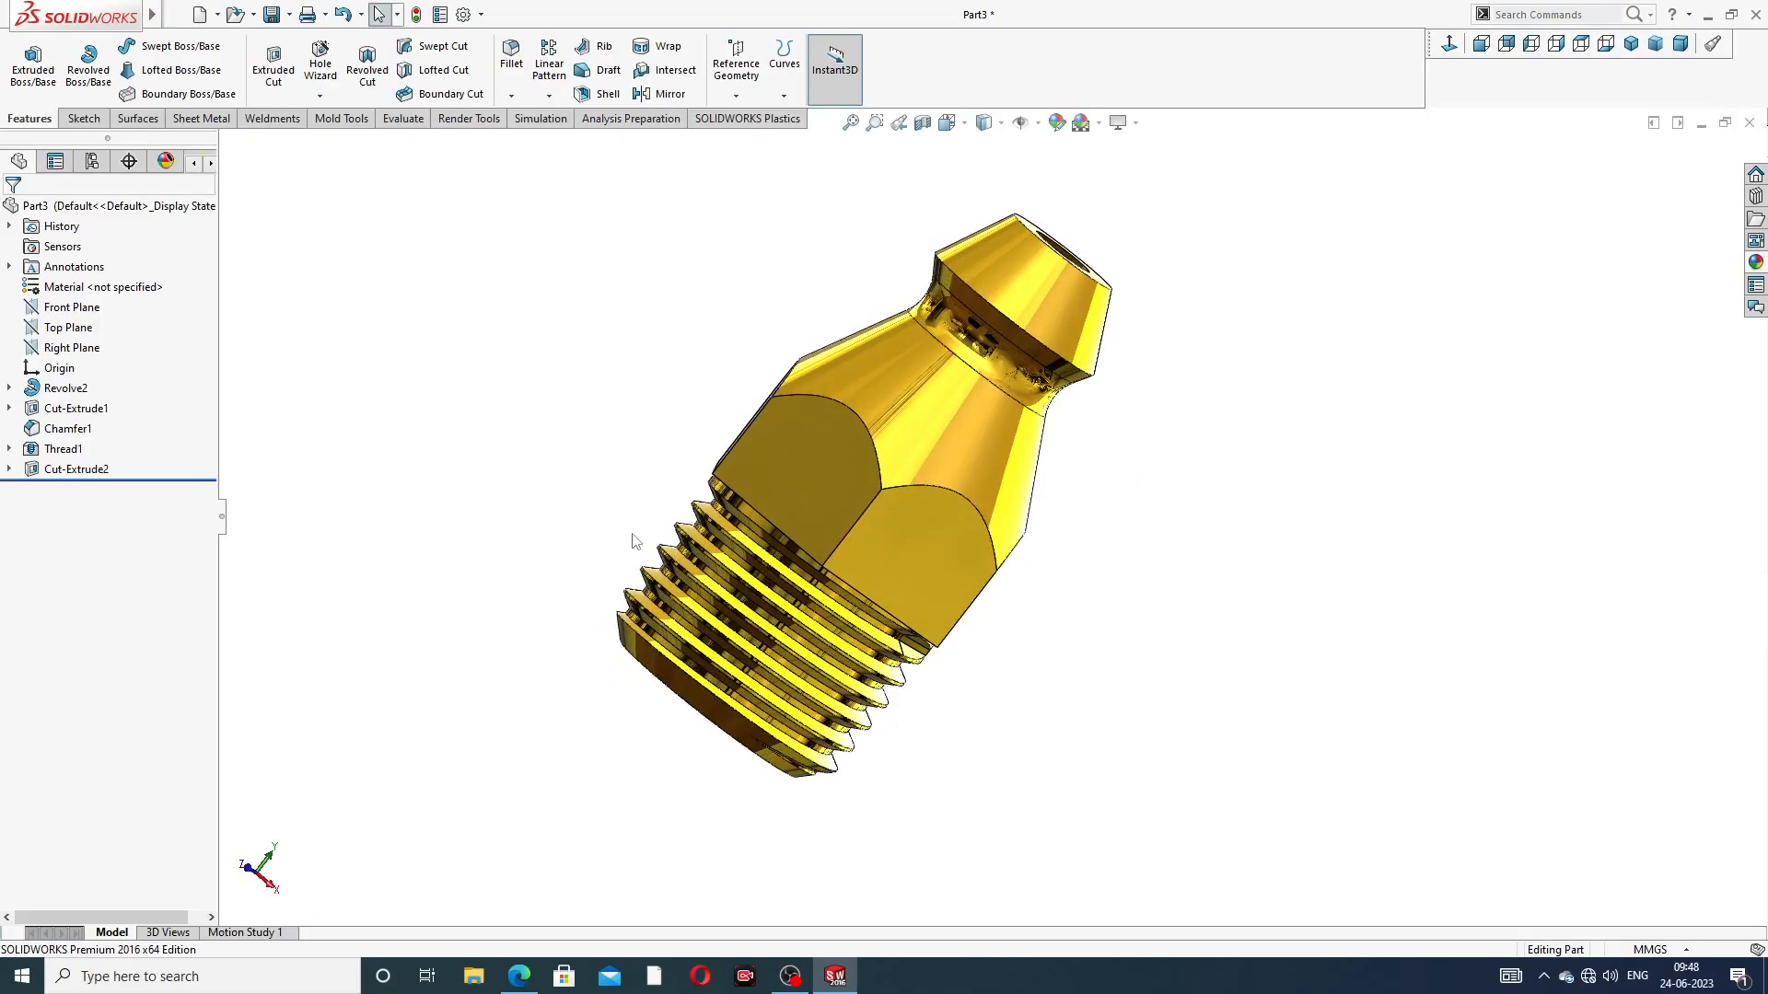
Edit the revolved body's sketch, setting the vertical distance from the base to the head's widest line to 20 mm, and rebuild the part
middle_drag(1046, 481, 976, 411)
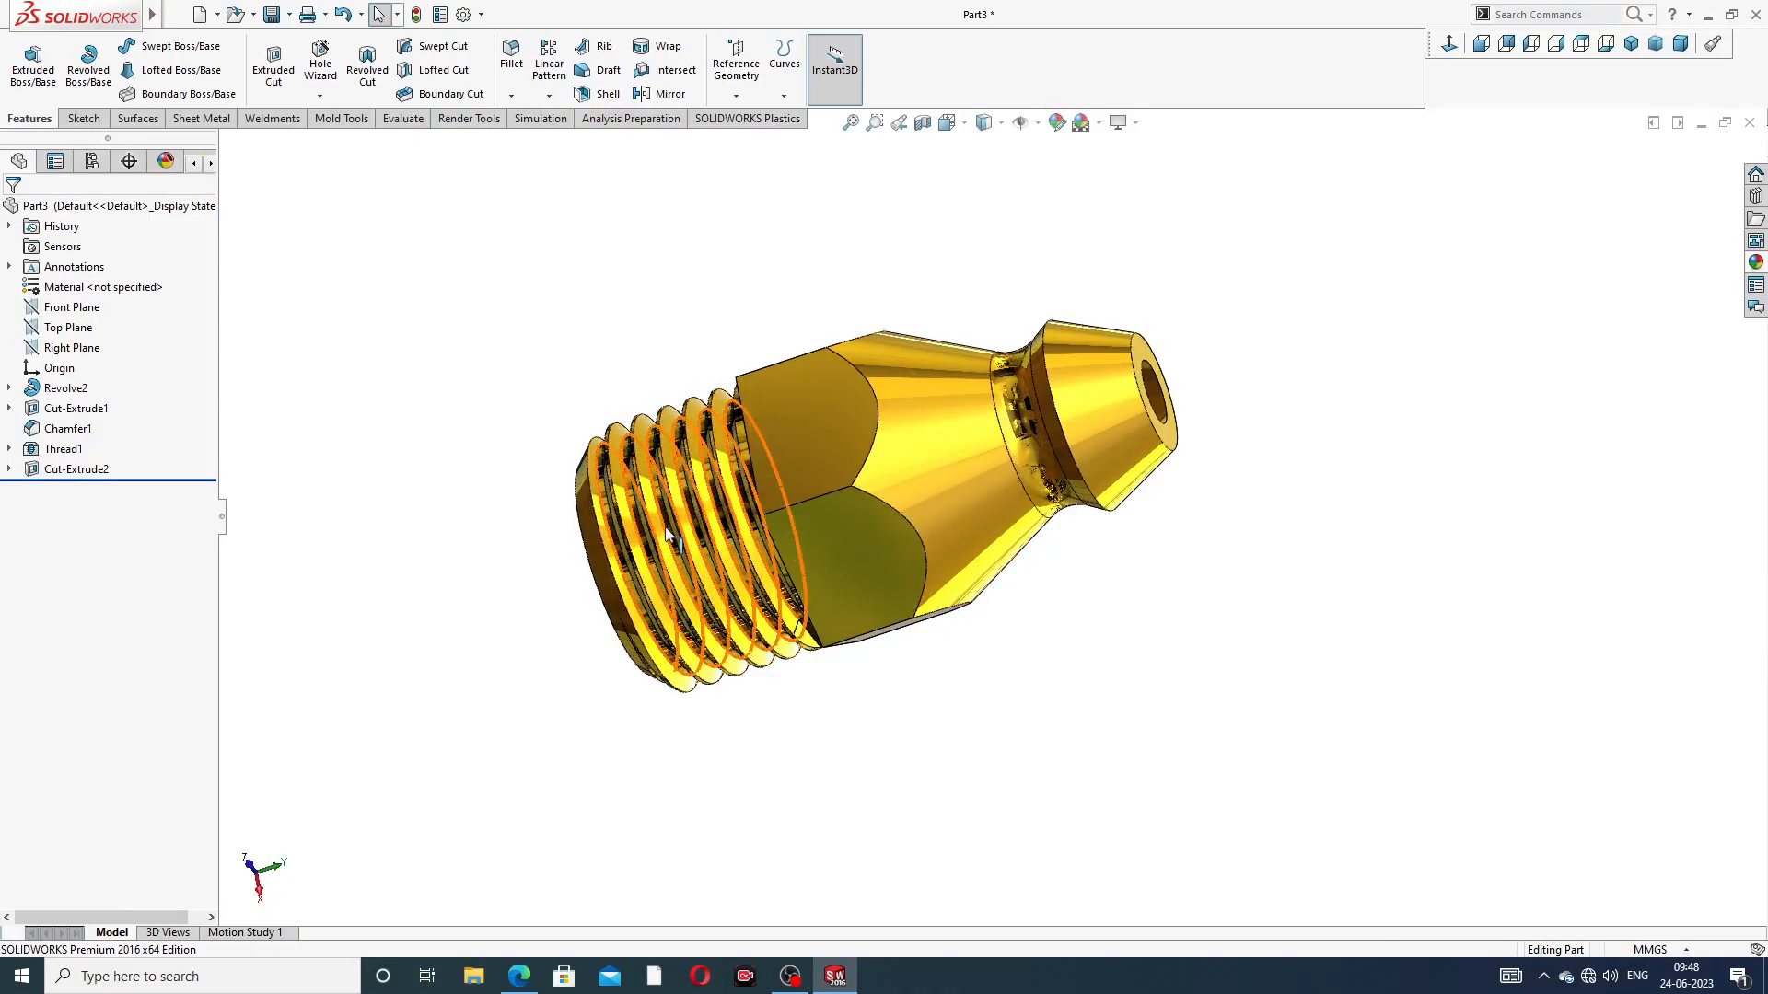
middle_drag(615, 488, 661, 512)
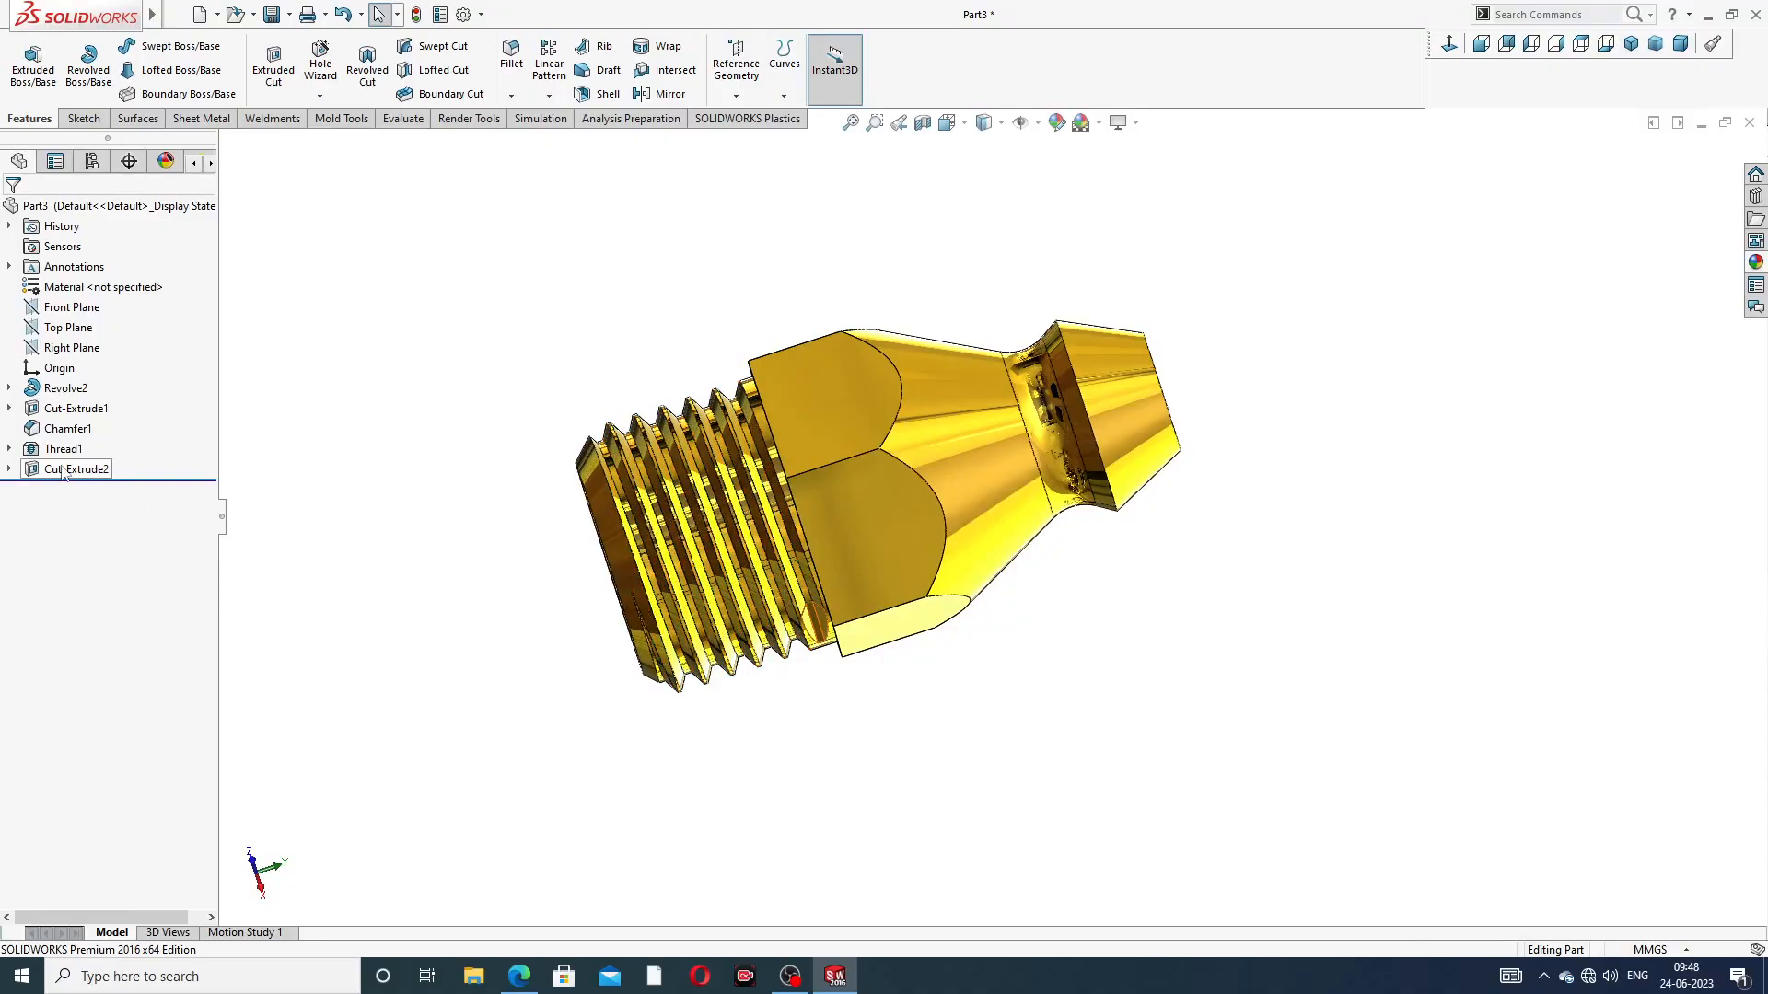
click(10, 388)
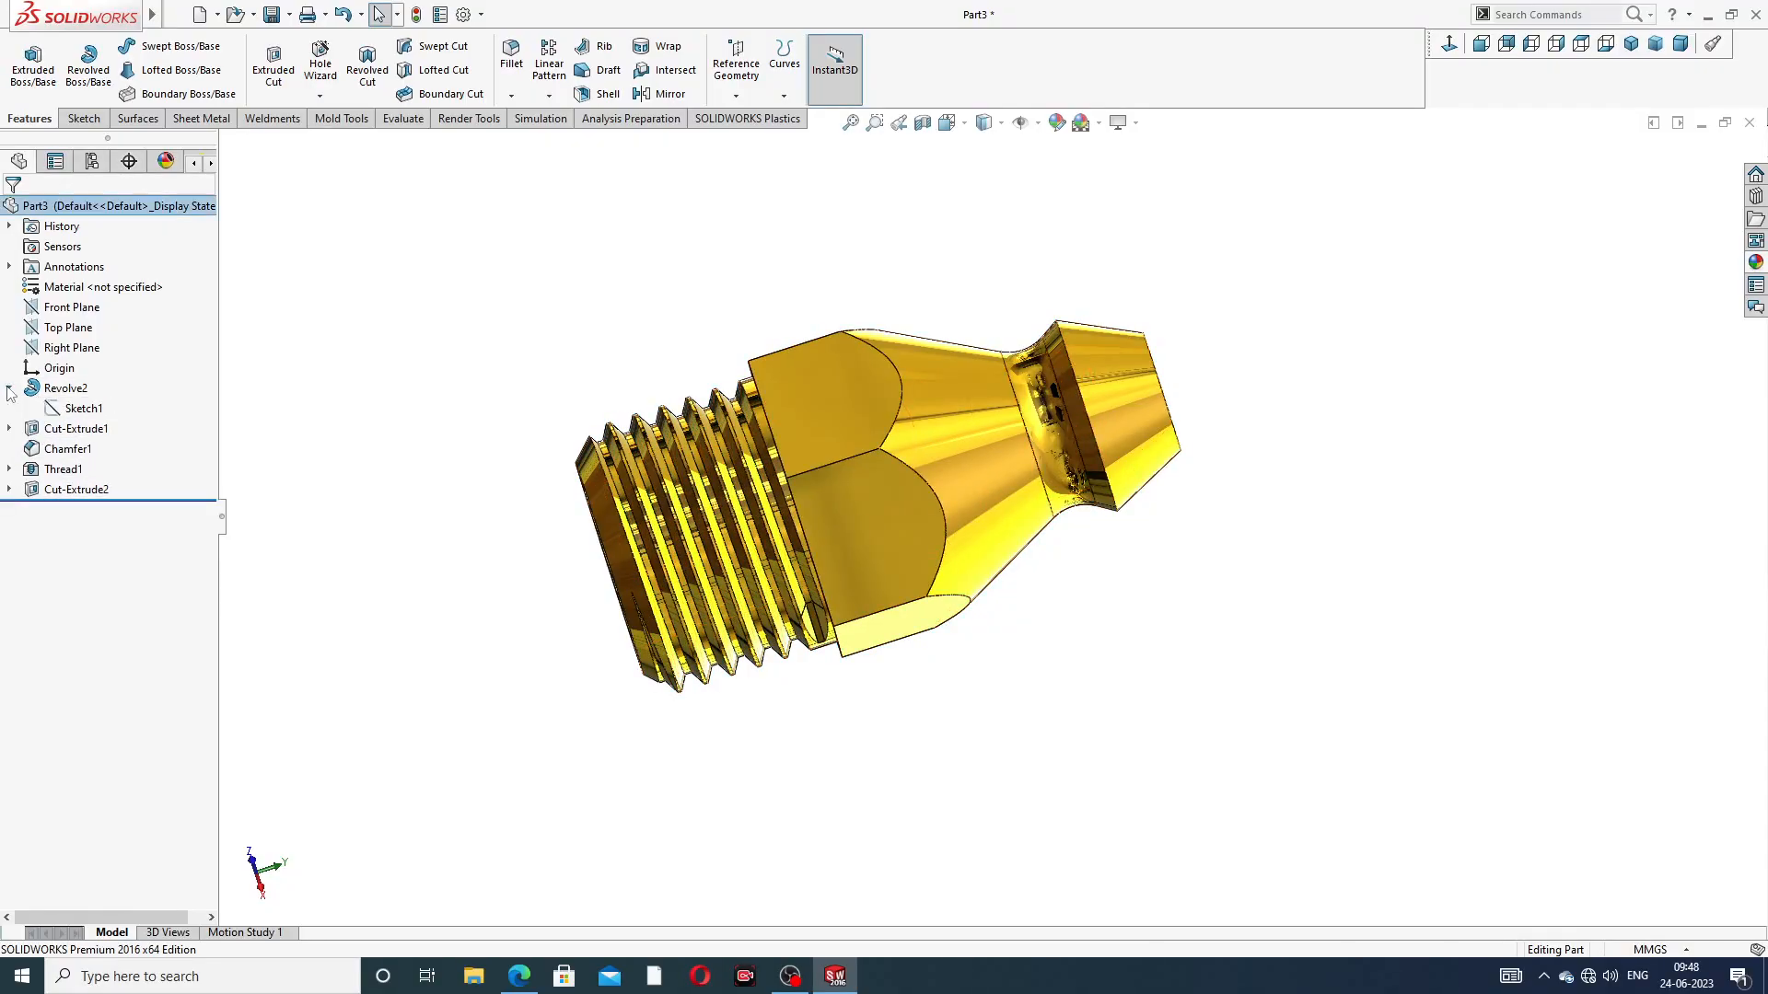
click(84, 409)
click(107, 365)
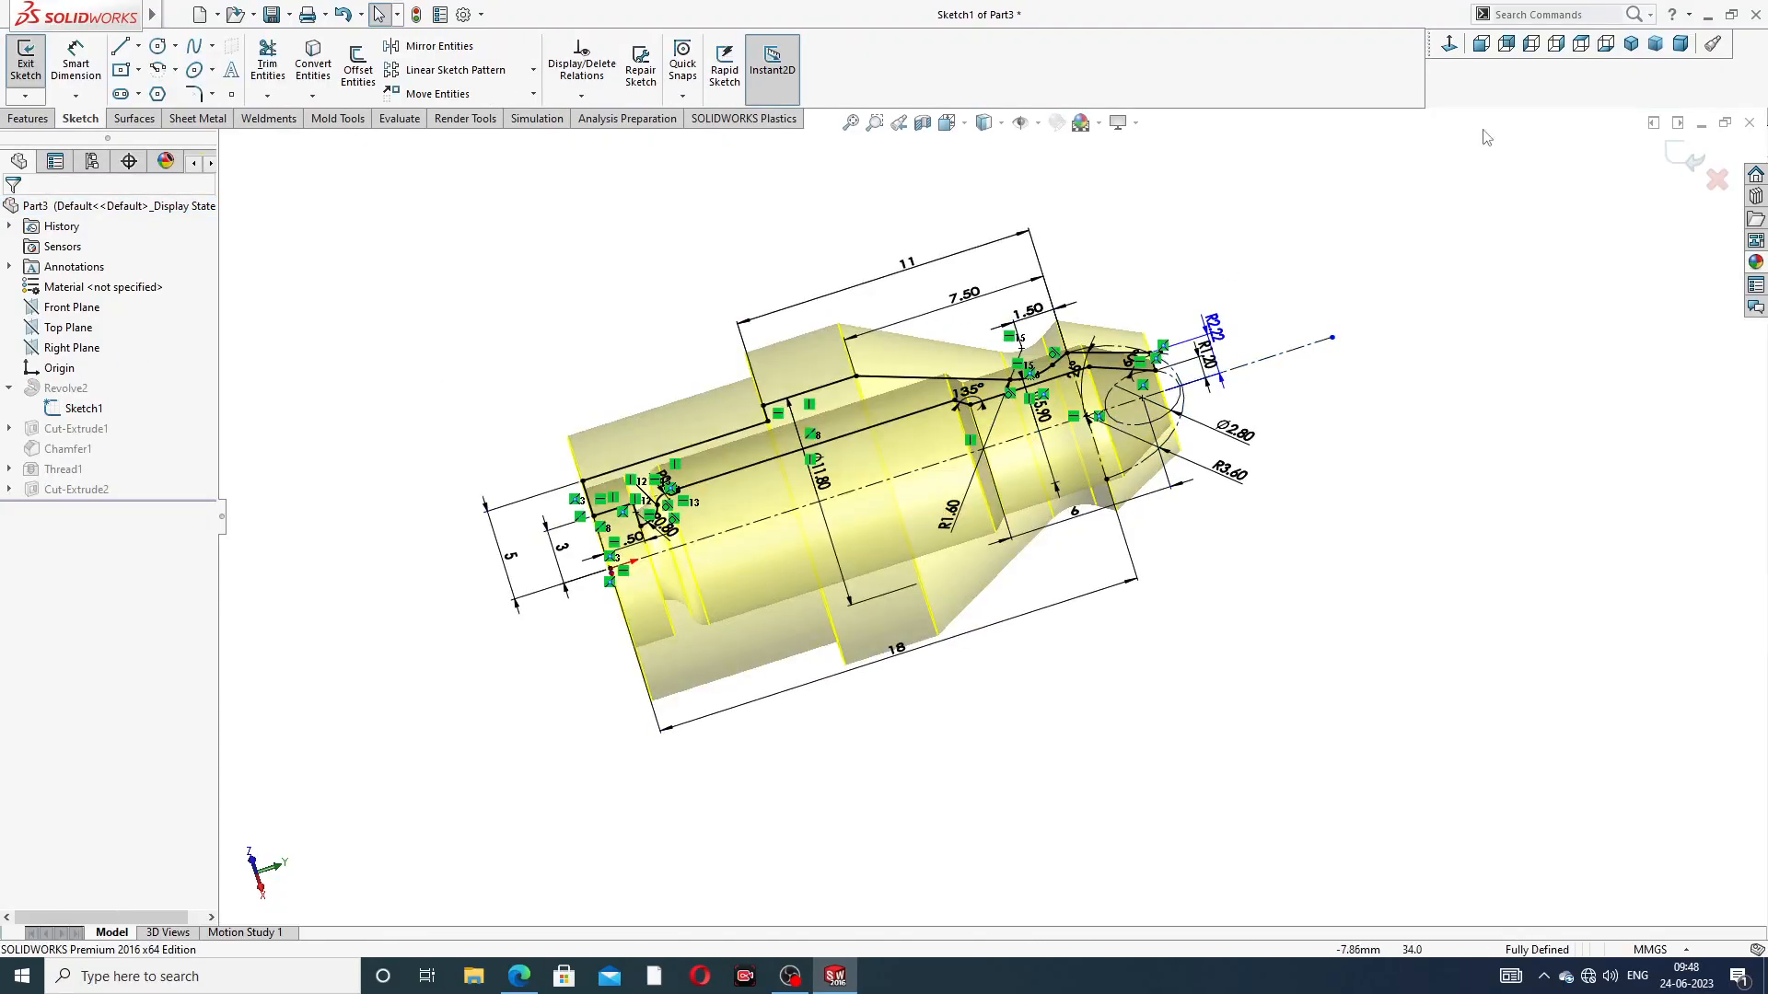
click(1556, 43)
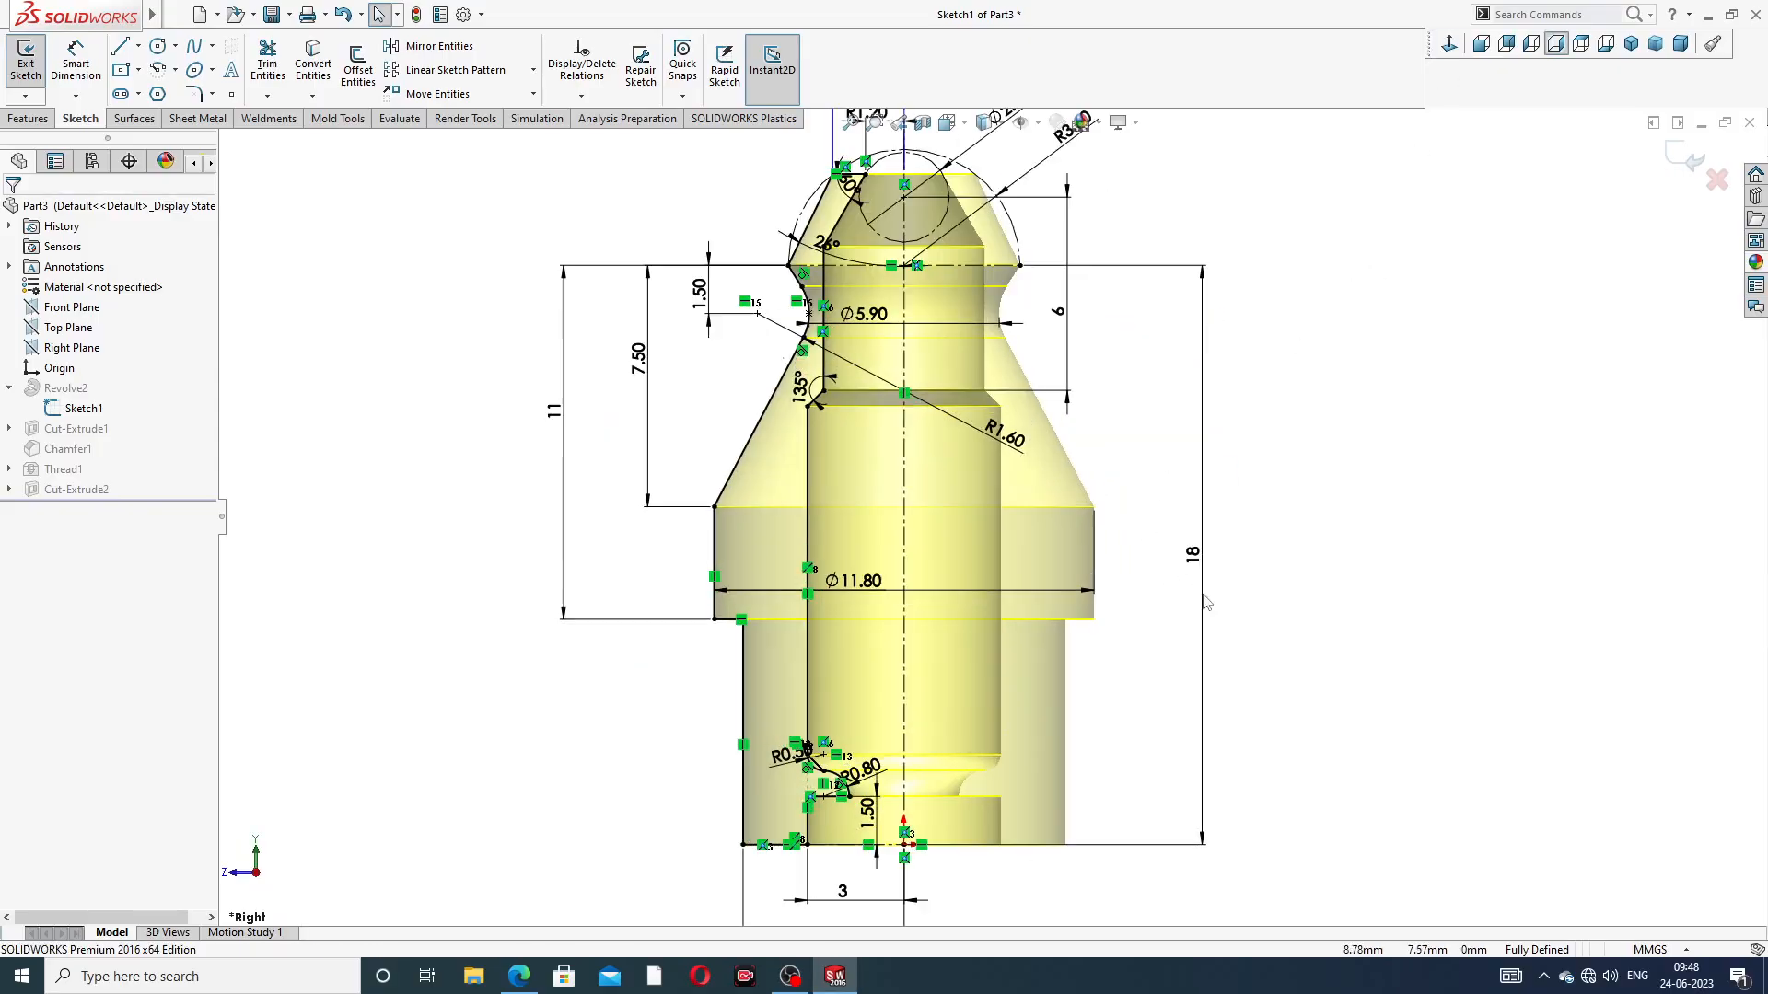
double_click(1206, 589)
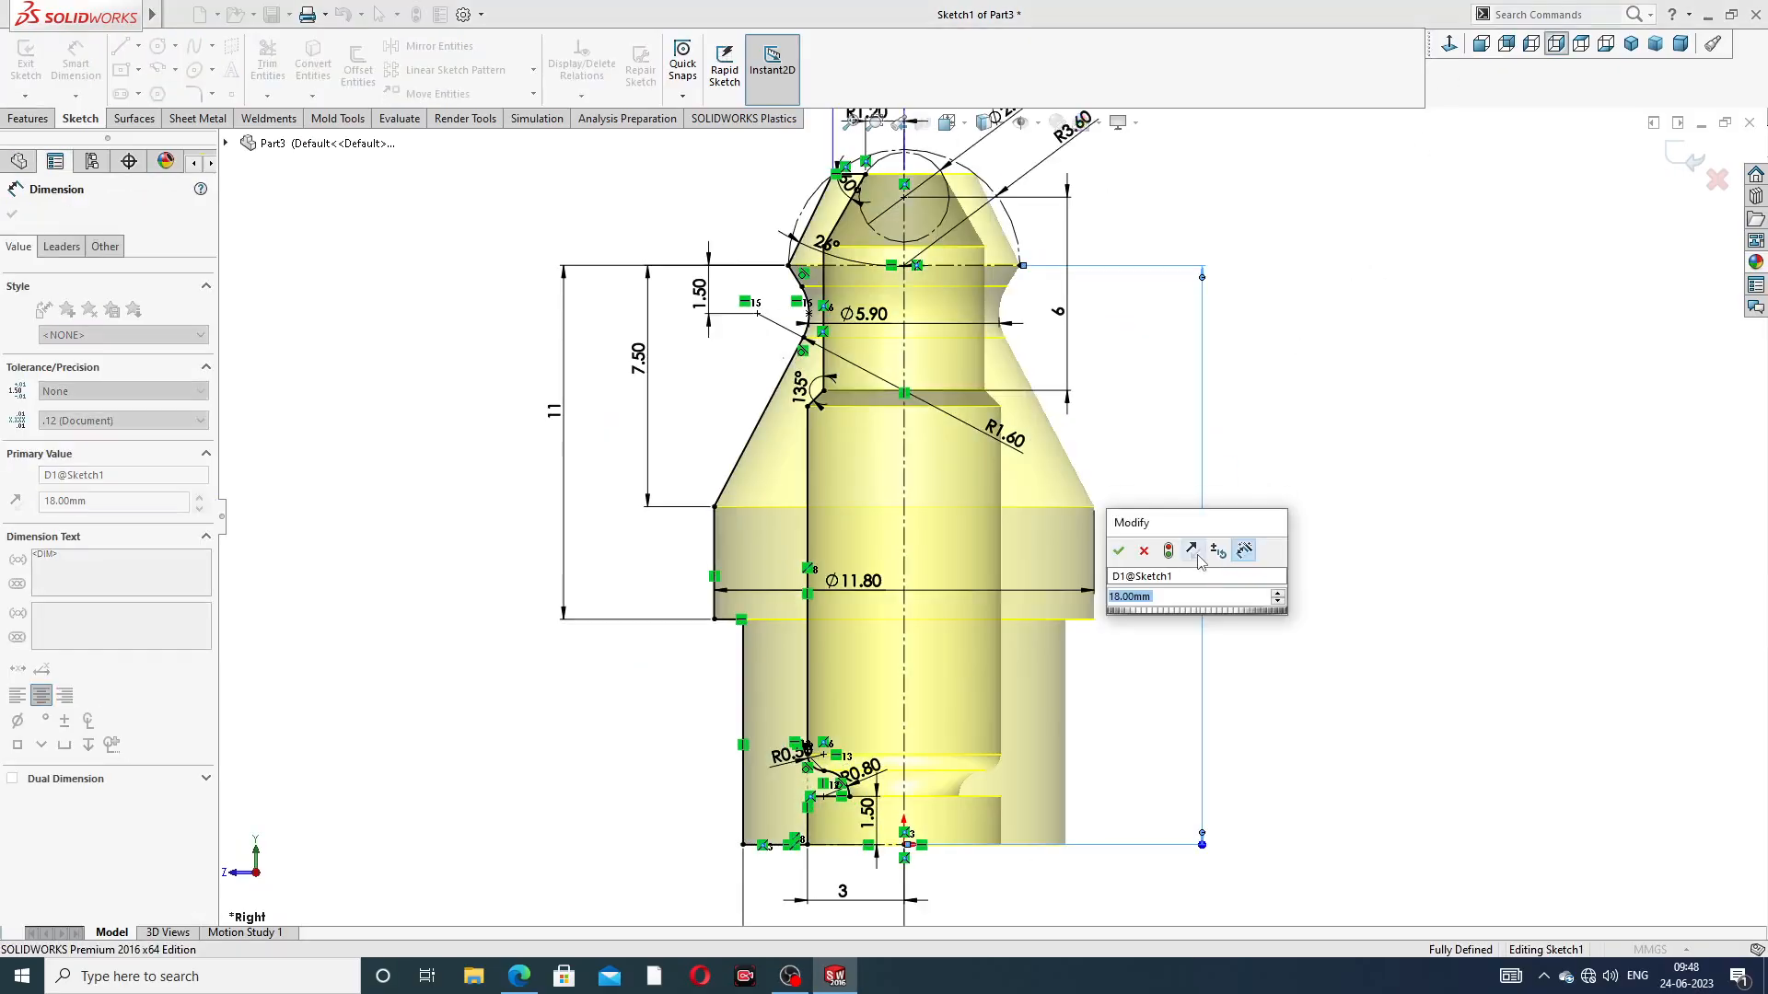
text(20)
key(Return)
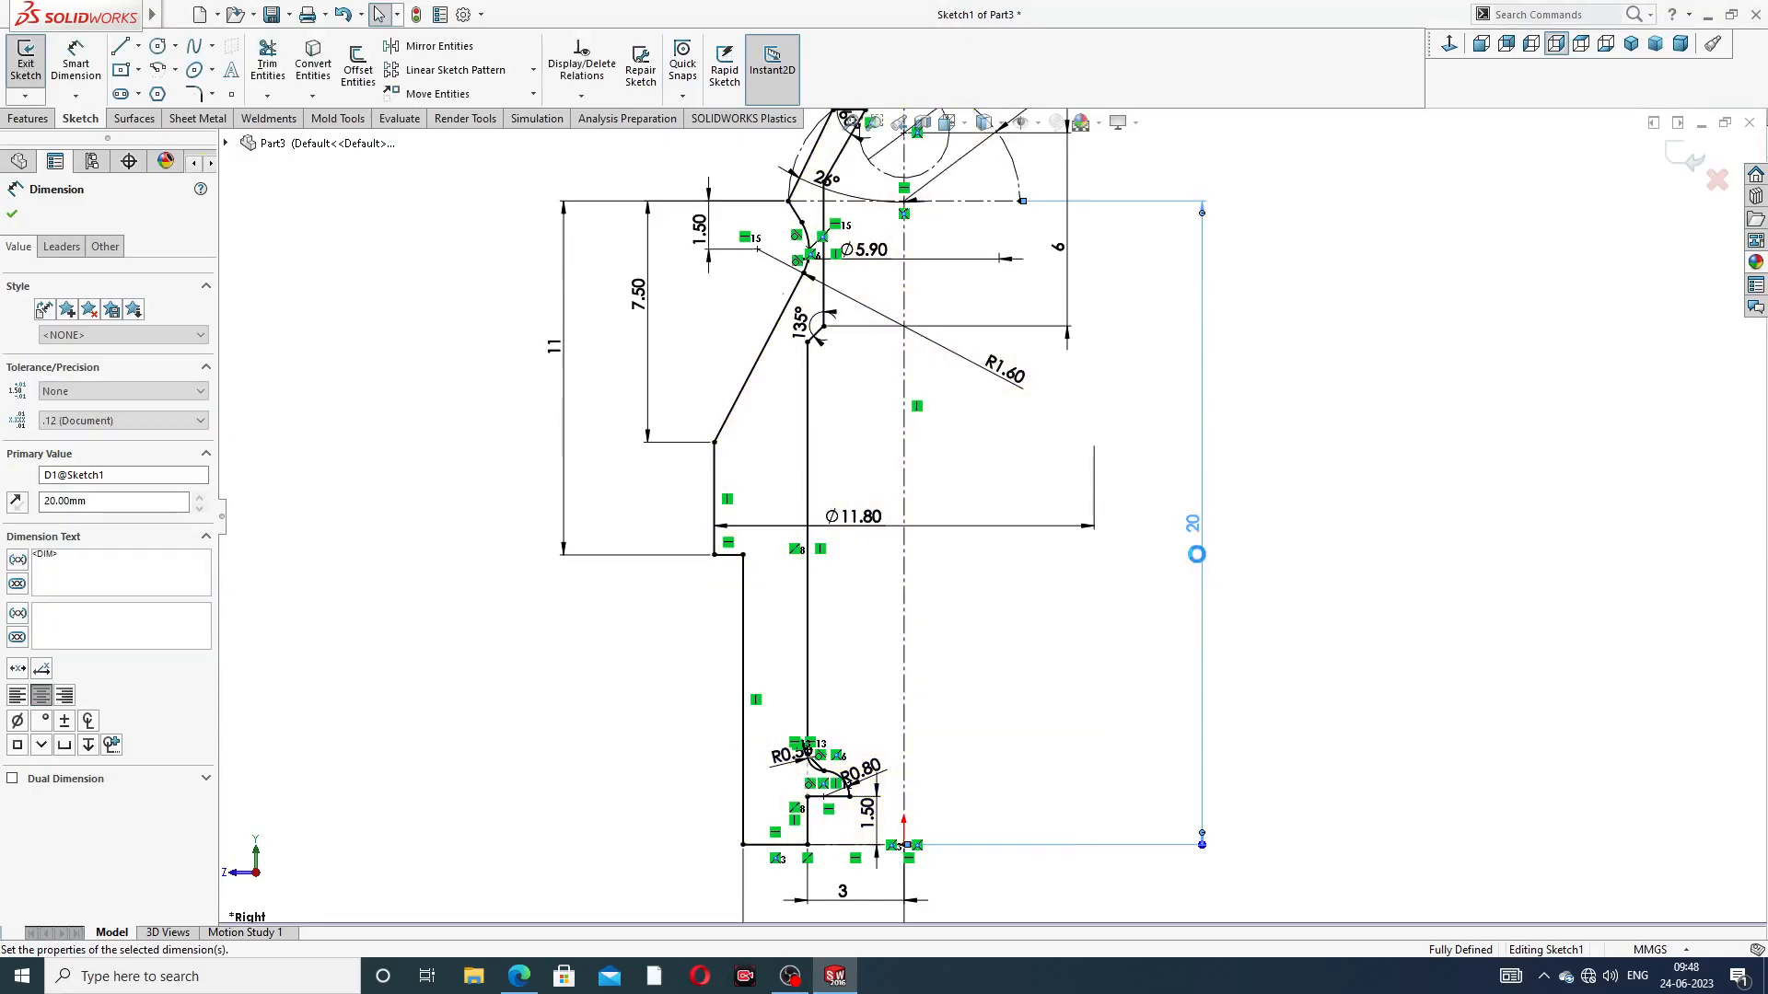
click(1685, 158)
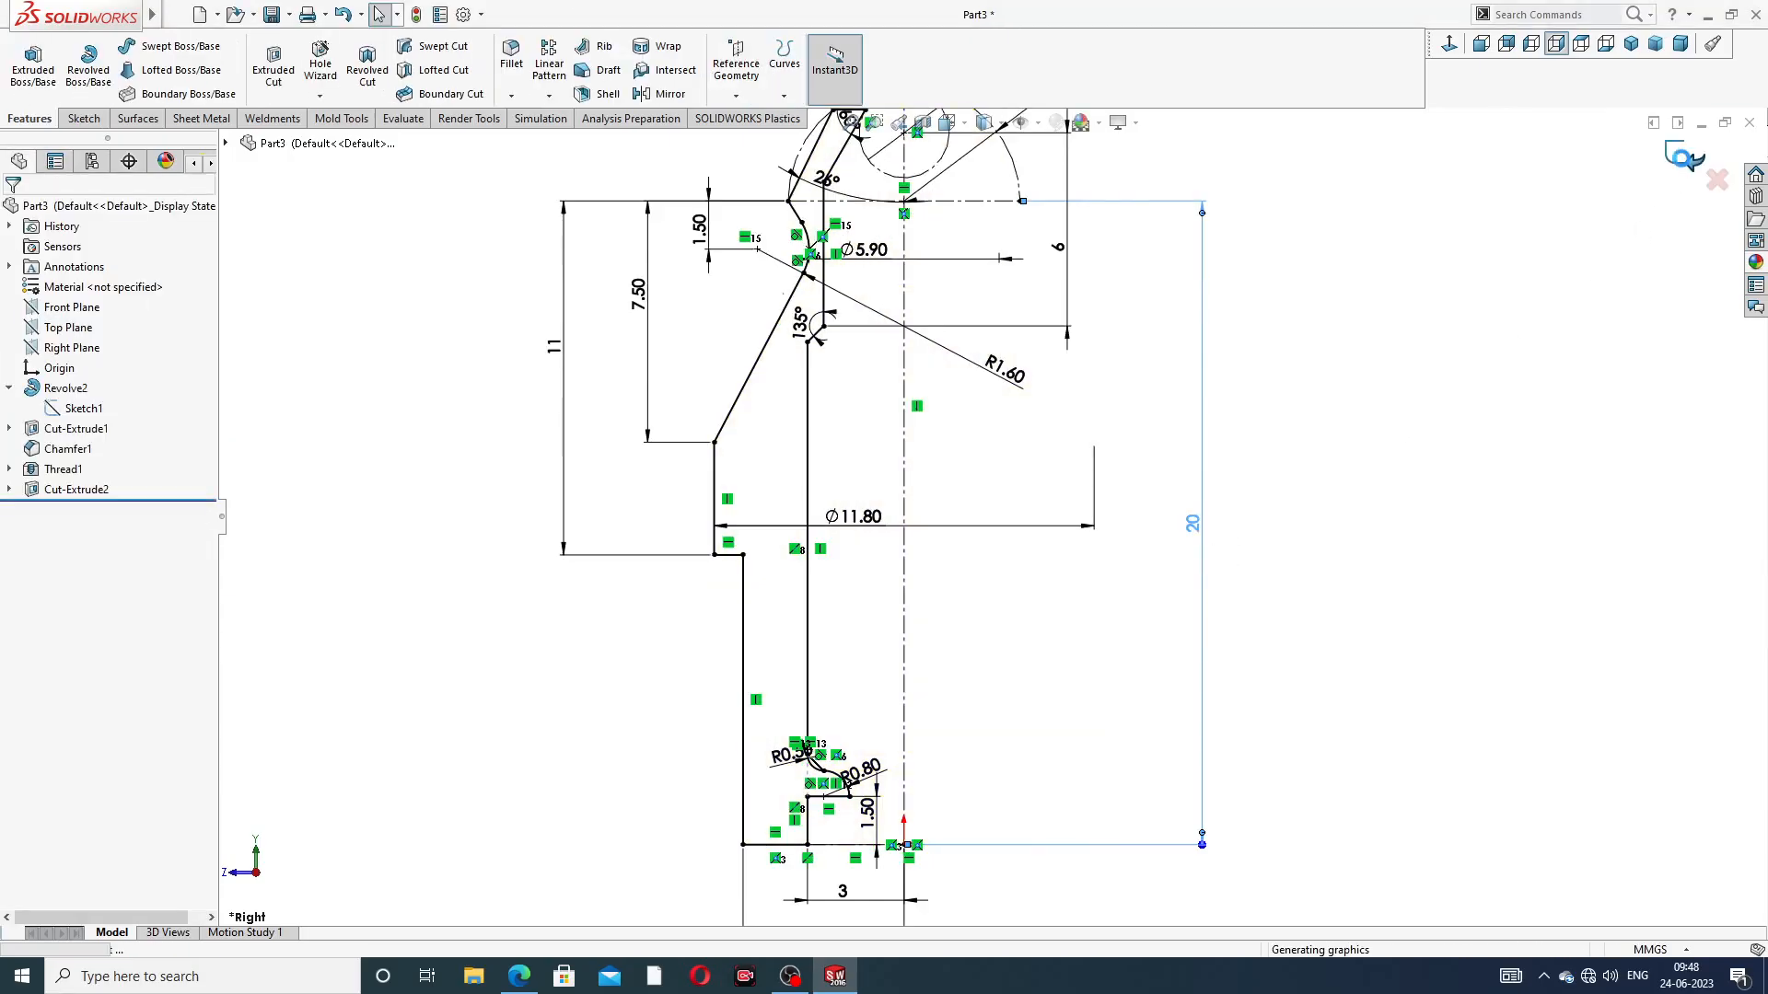
Edit the shank's thread, try a blind depth of 9 mm, and finish with a depth of 8.5 mm
middle_drag(1256, 619, 1553, 398)
middle_drag(1233, 483, 1289, 304)
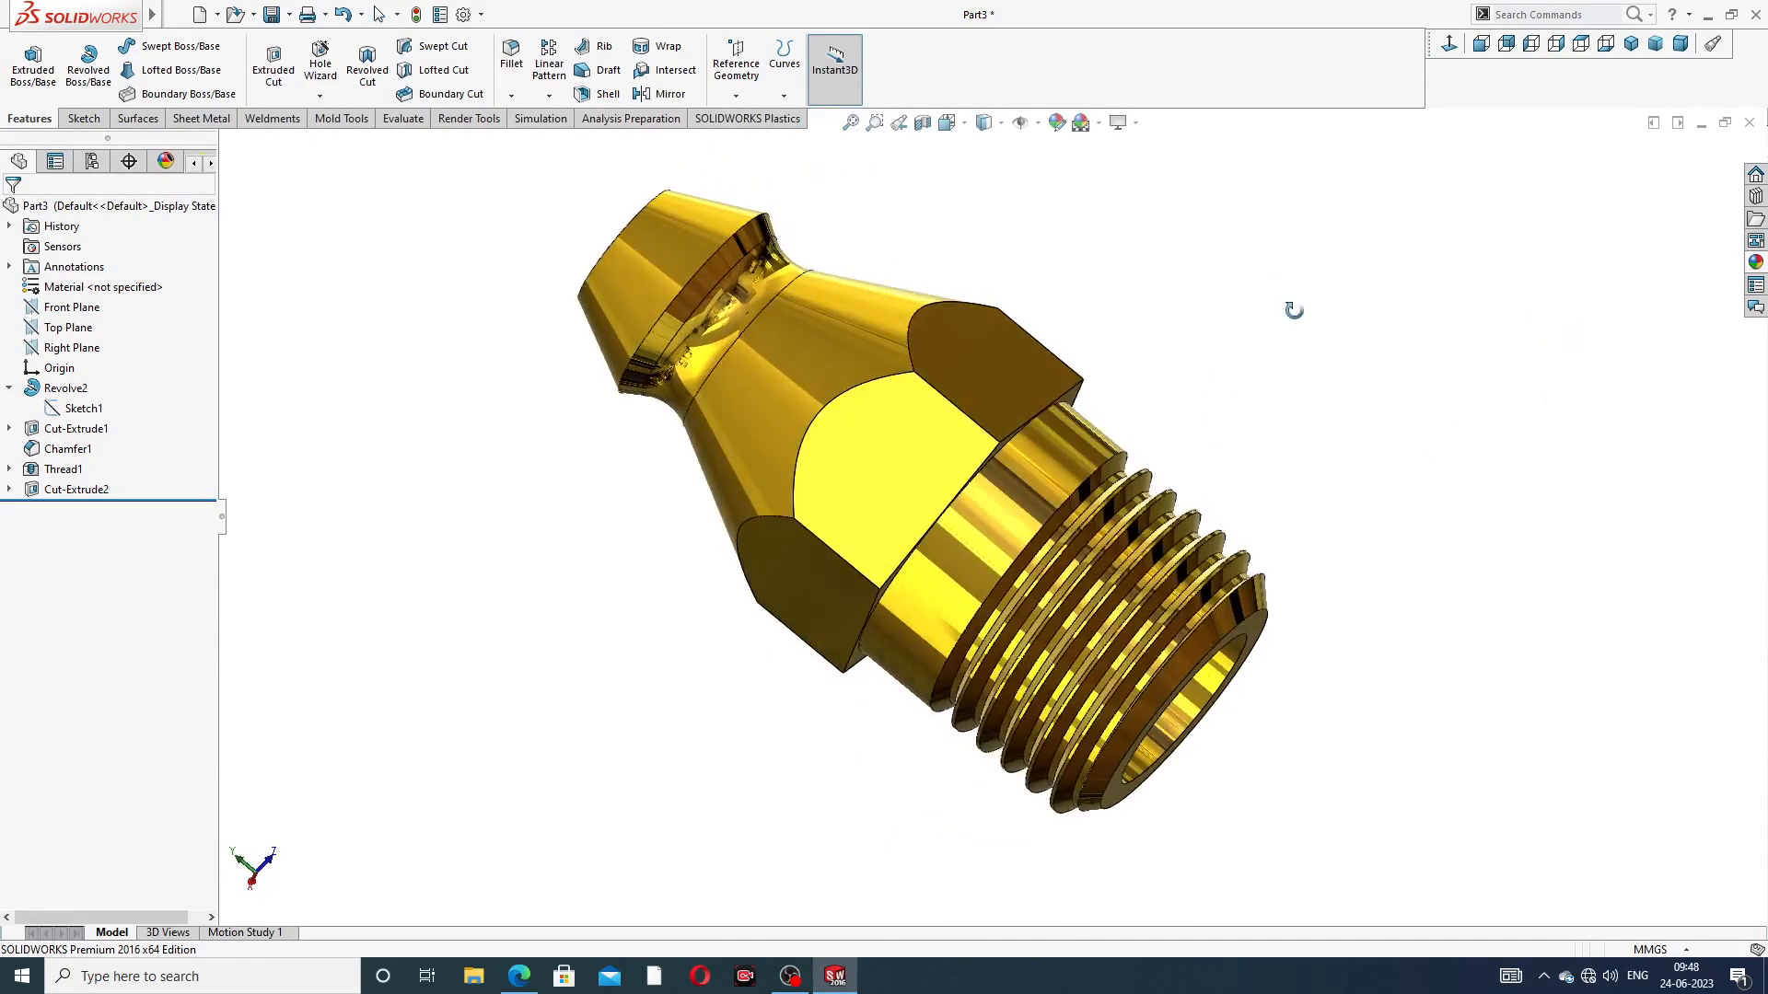
click(63, 469)
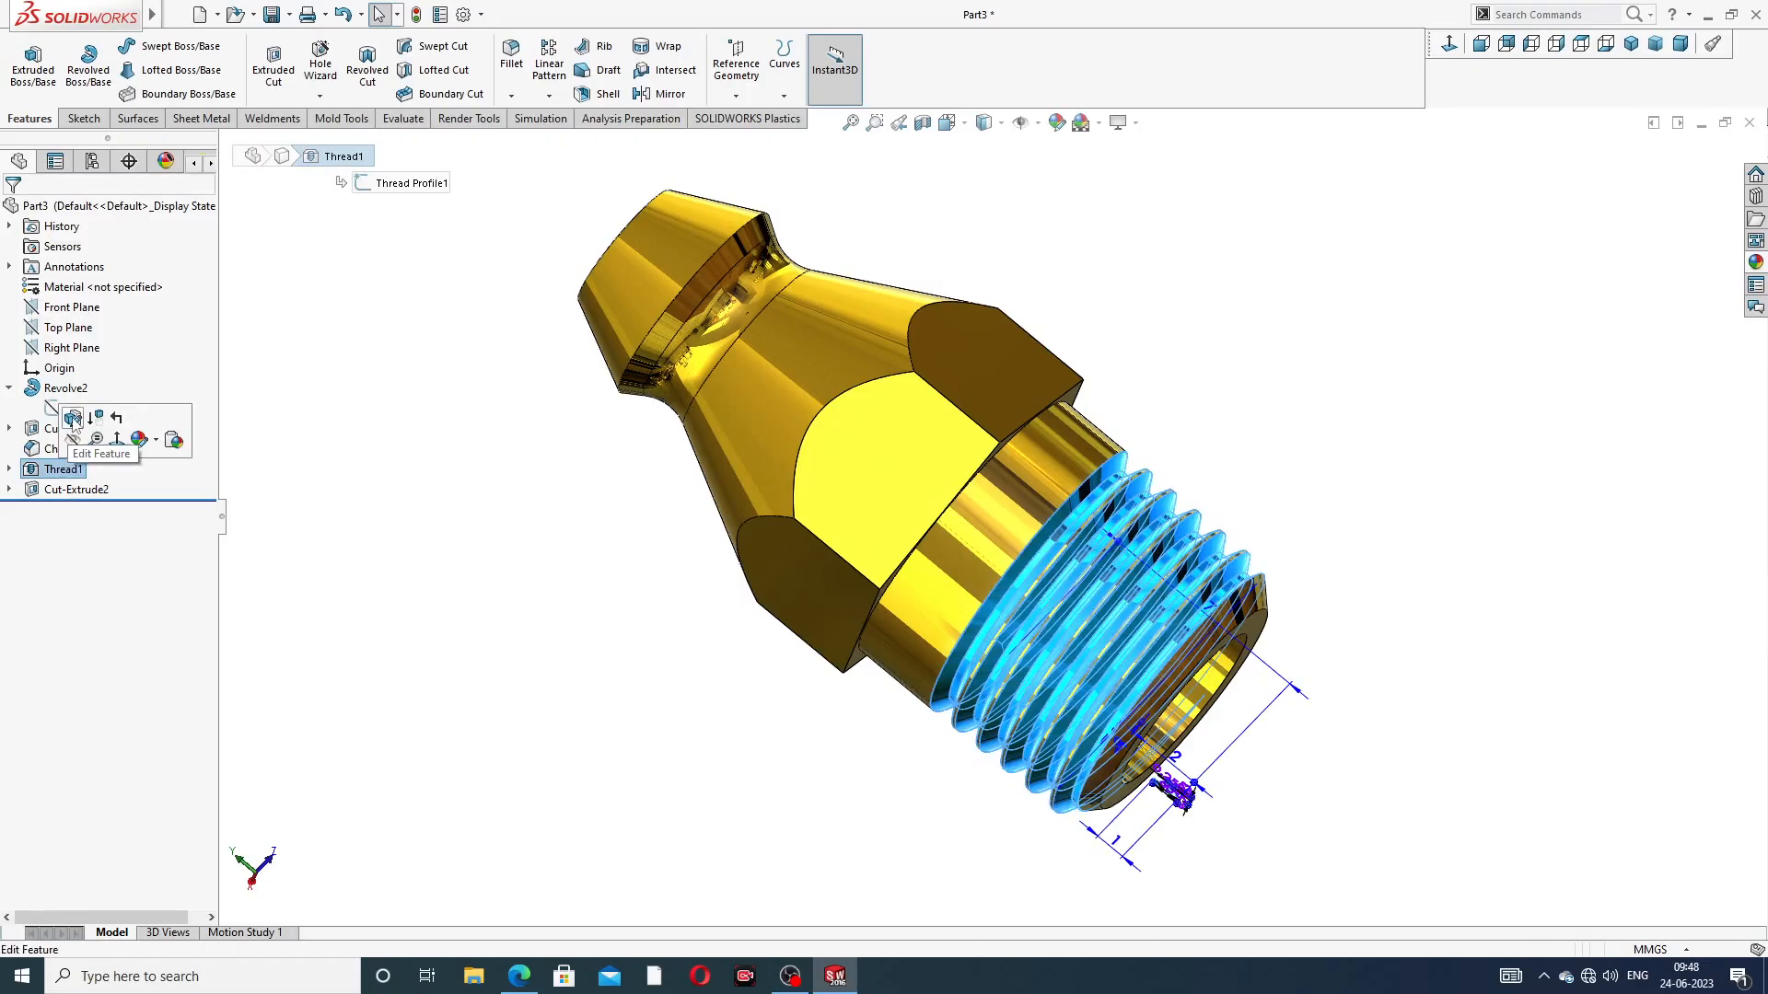
click(72, 419)
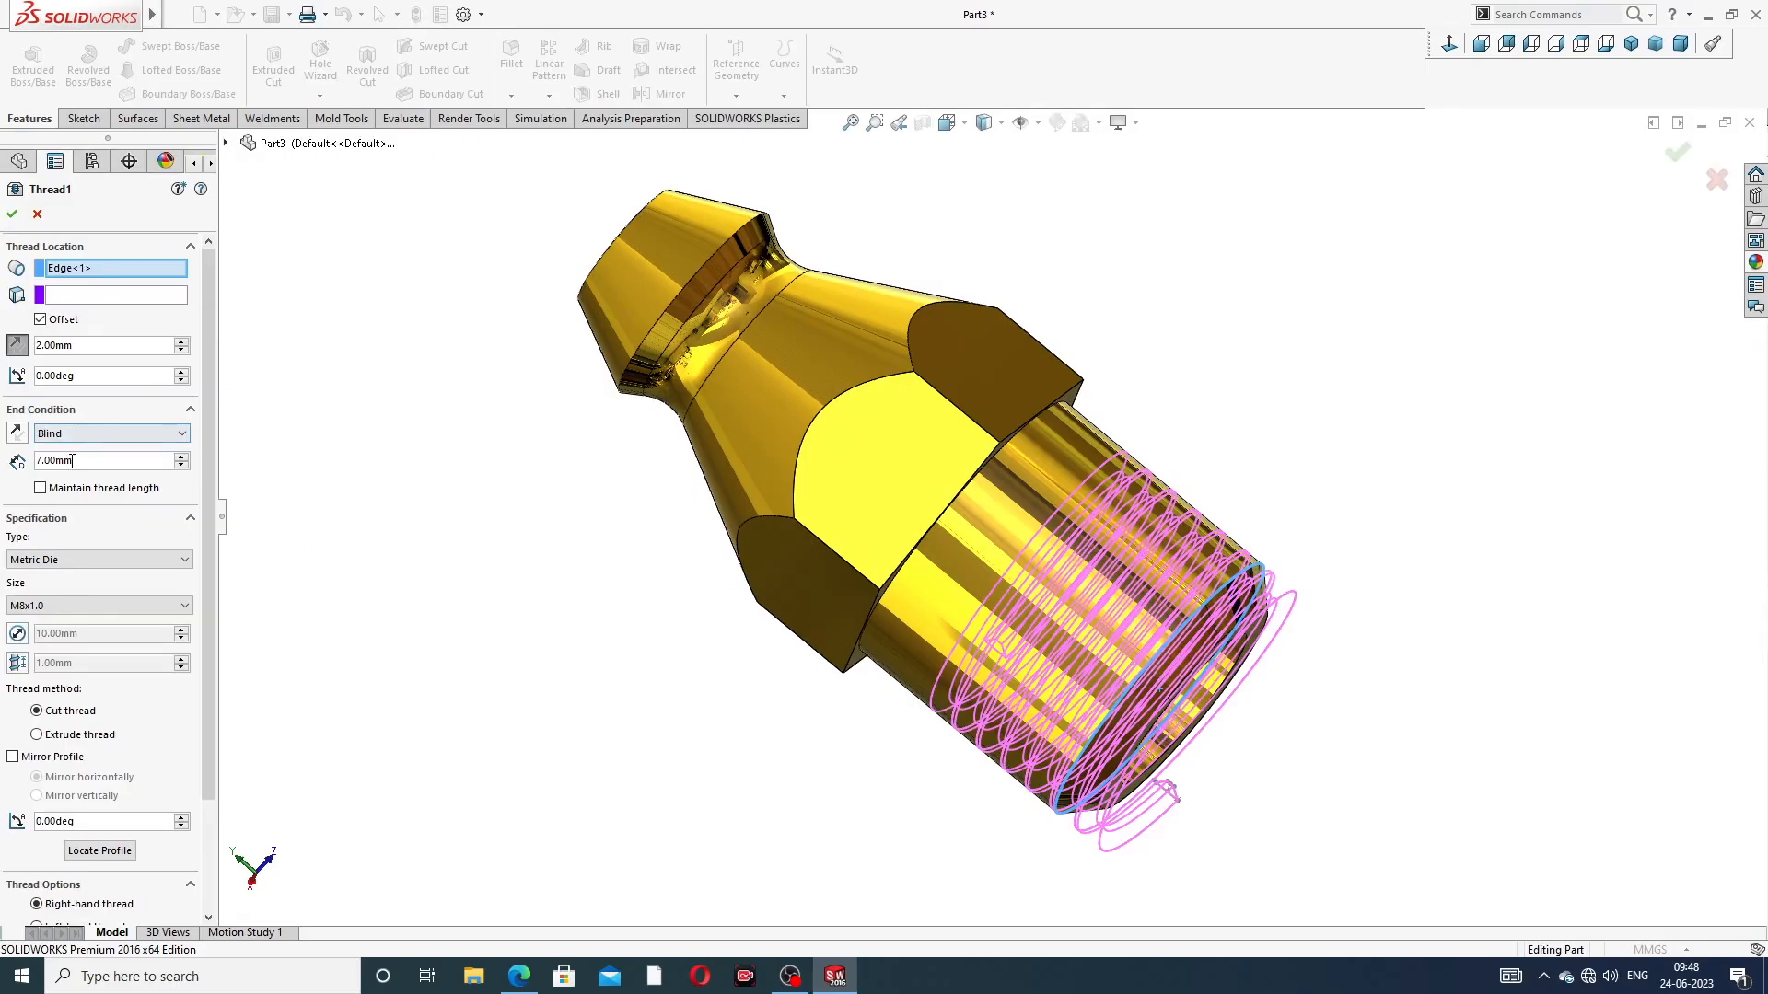
text(9)
key(Return)
mouse_move(883, 465)
middle_down()
mouse_move(923, 456)
mouse_move(957, 479)
middle_up()
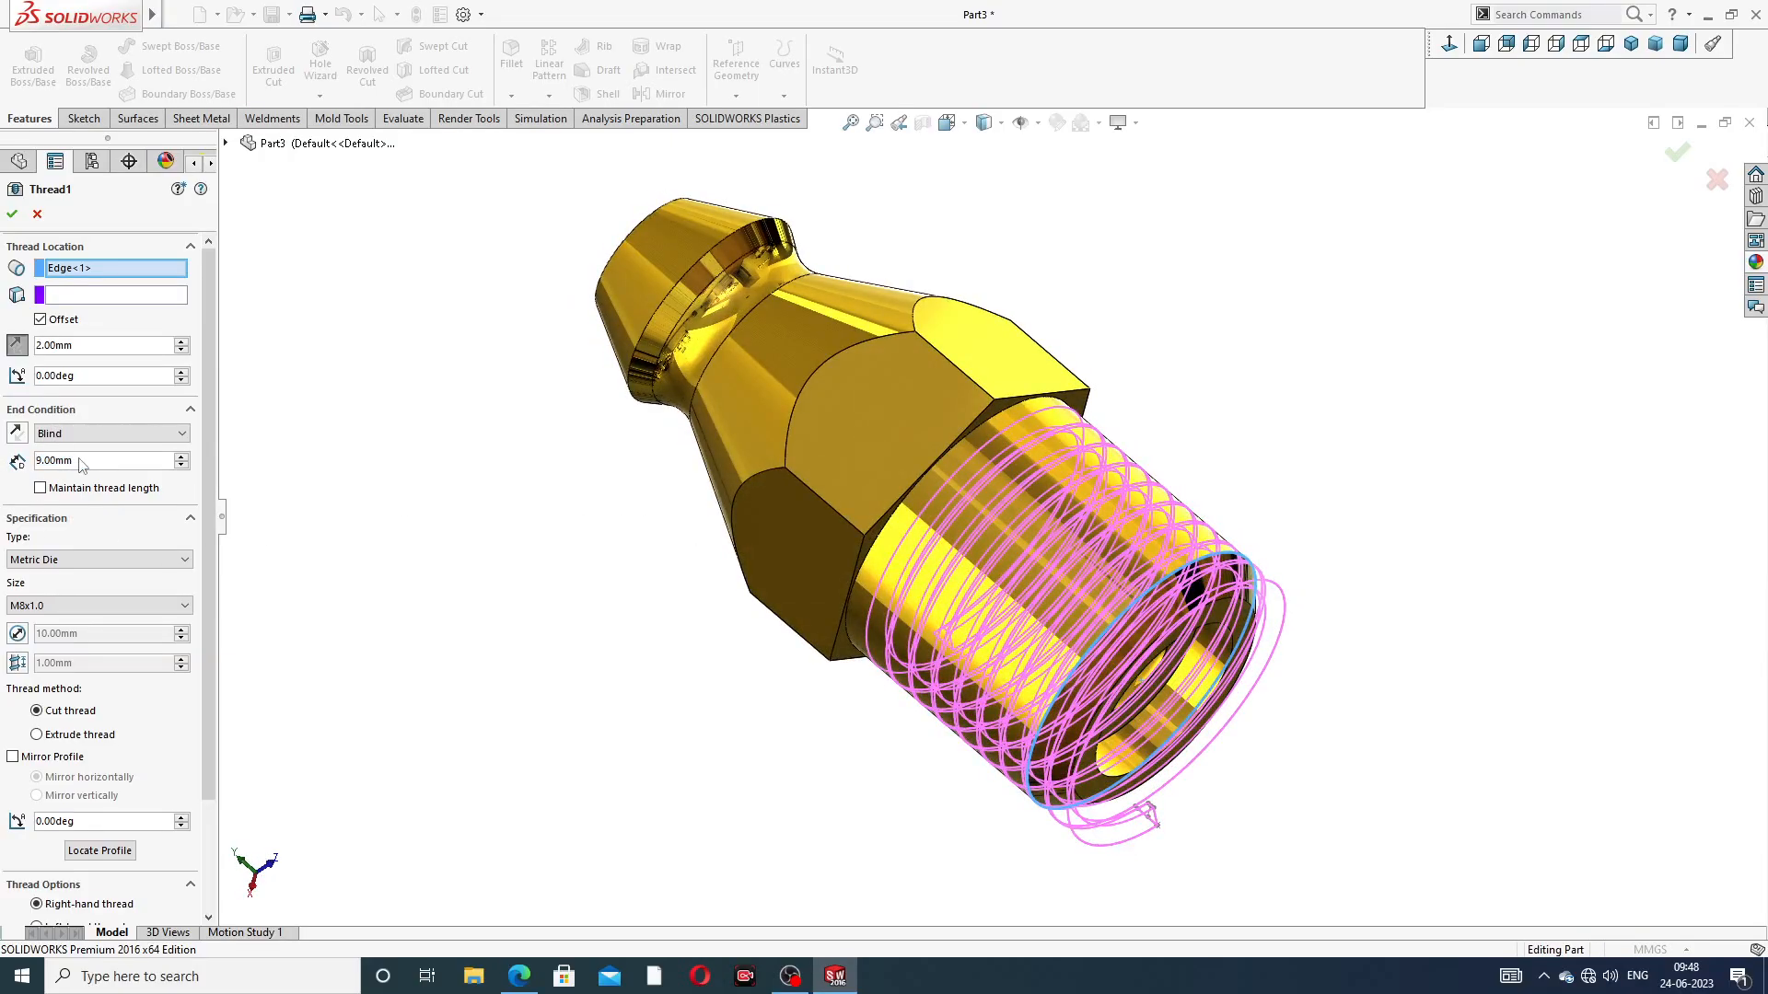
text(8)
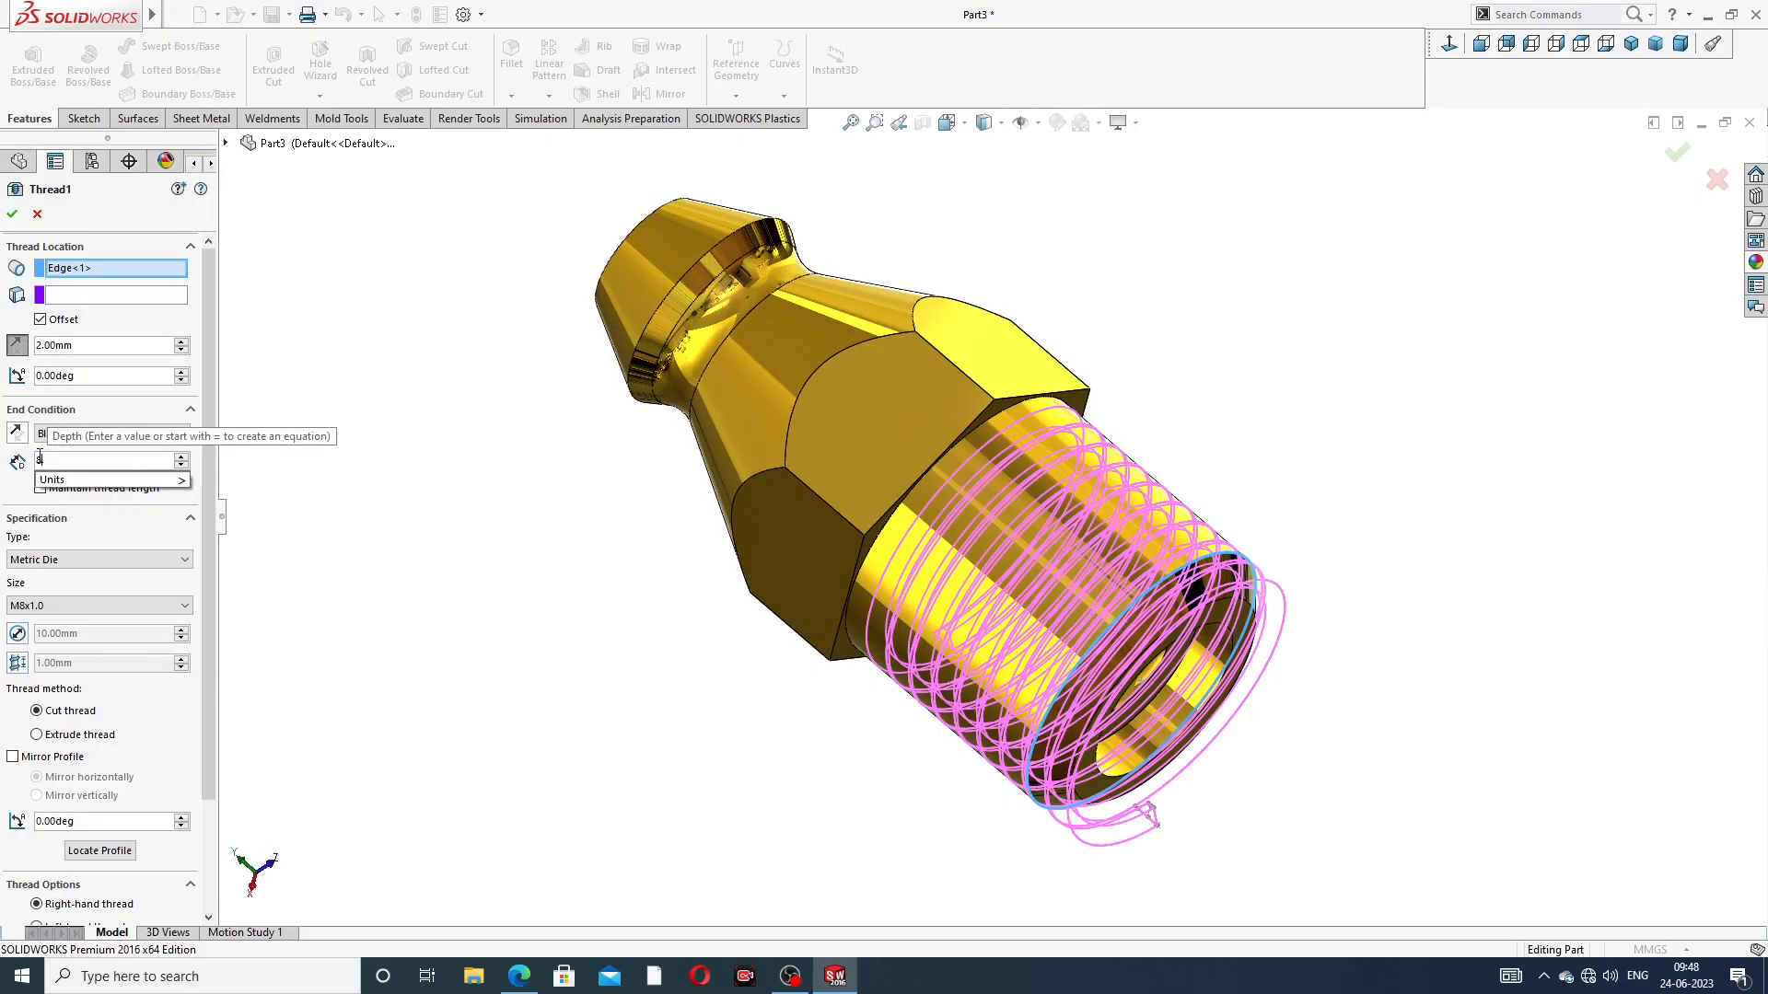
text(.5)
key(Return)
middle_drag(597, 559, 671, 537)
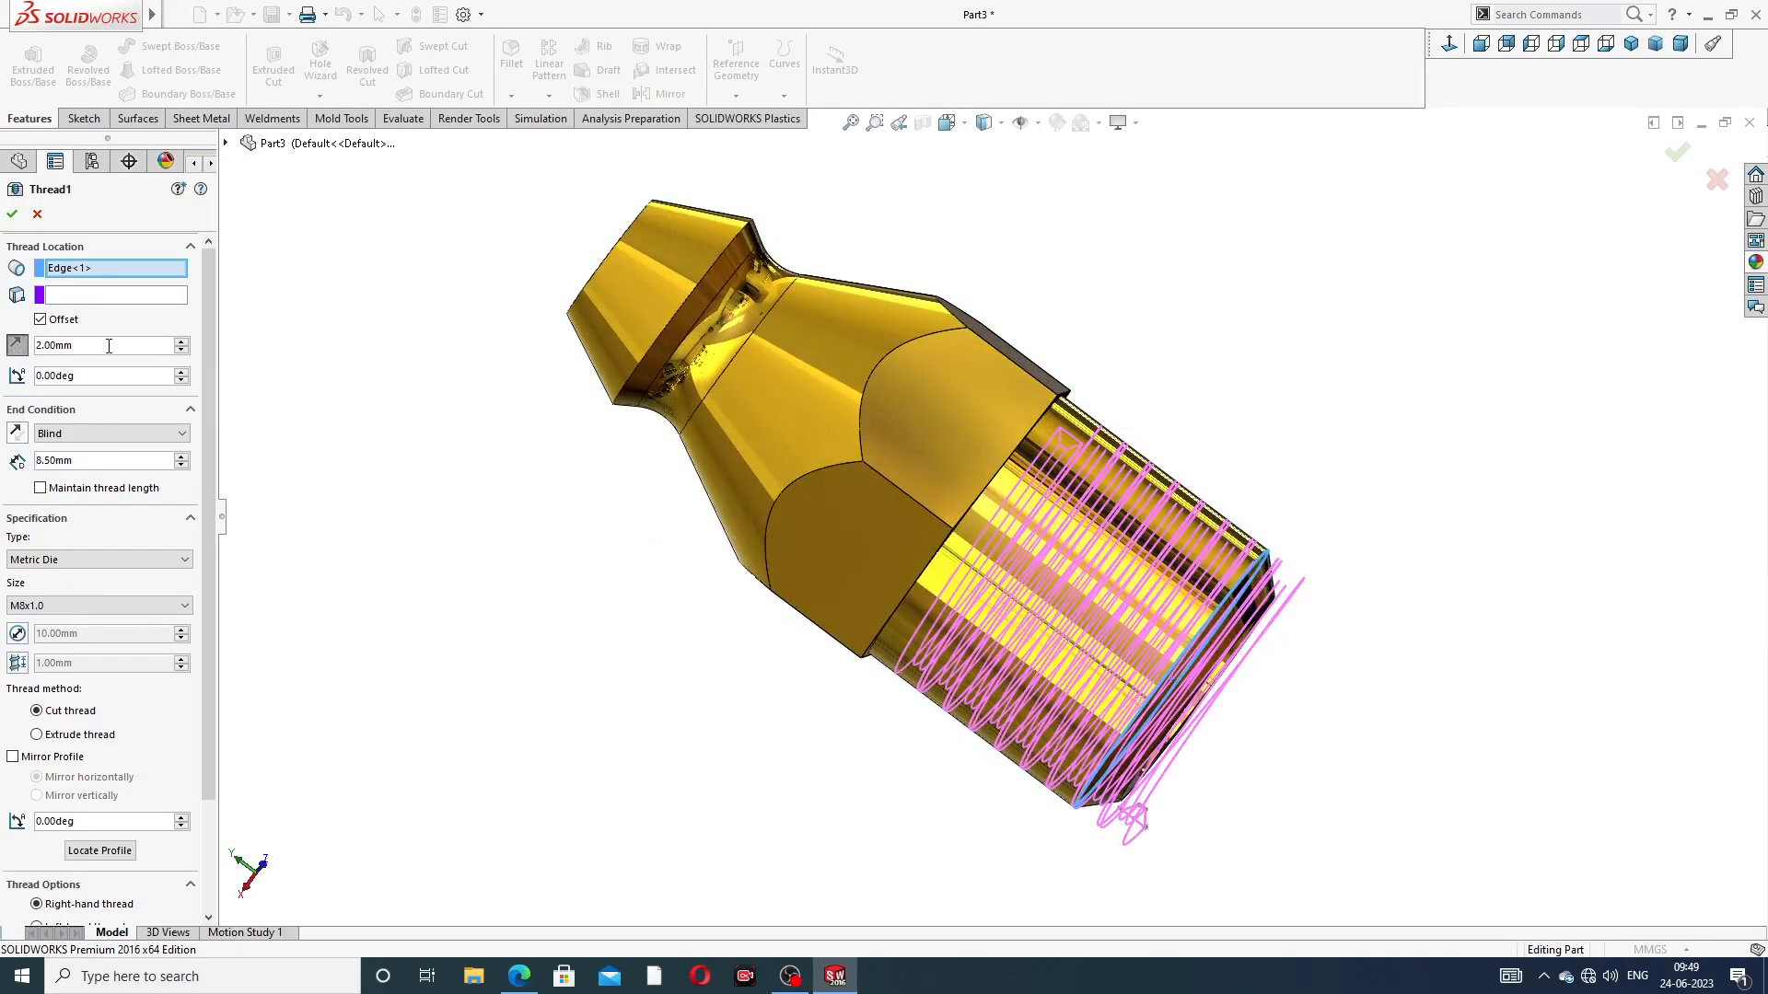
click(13, 214)
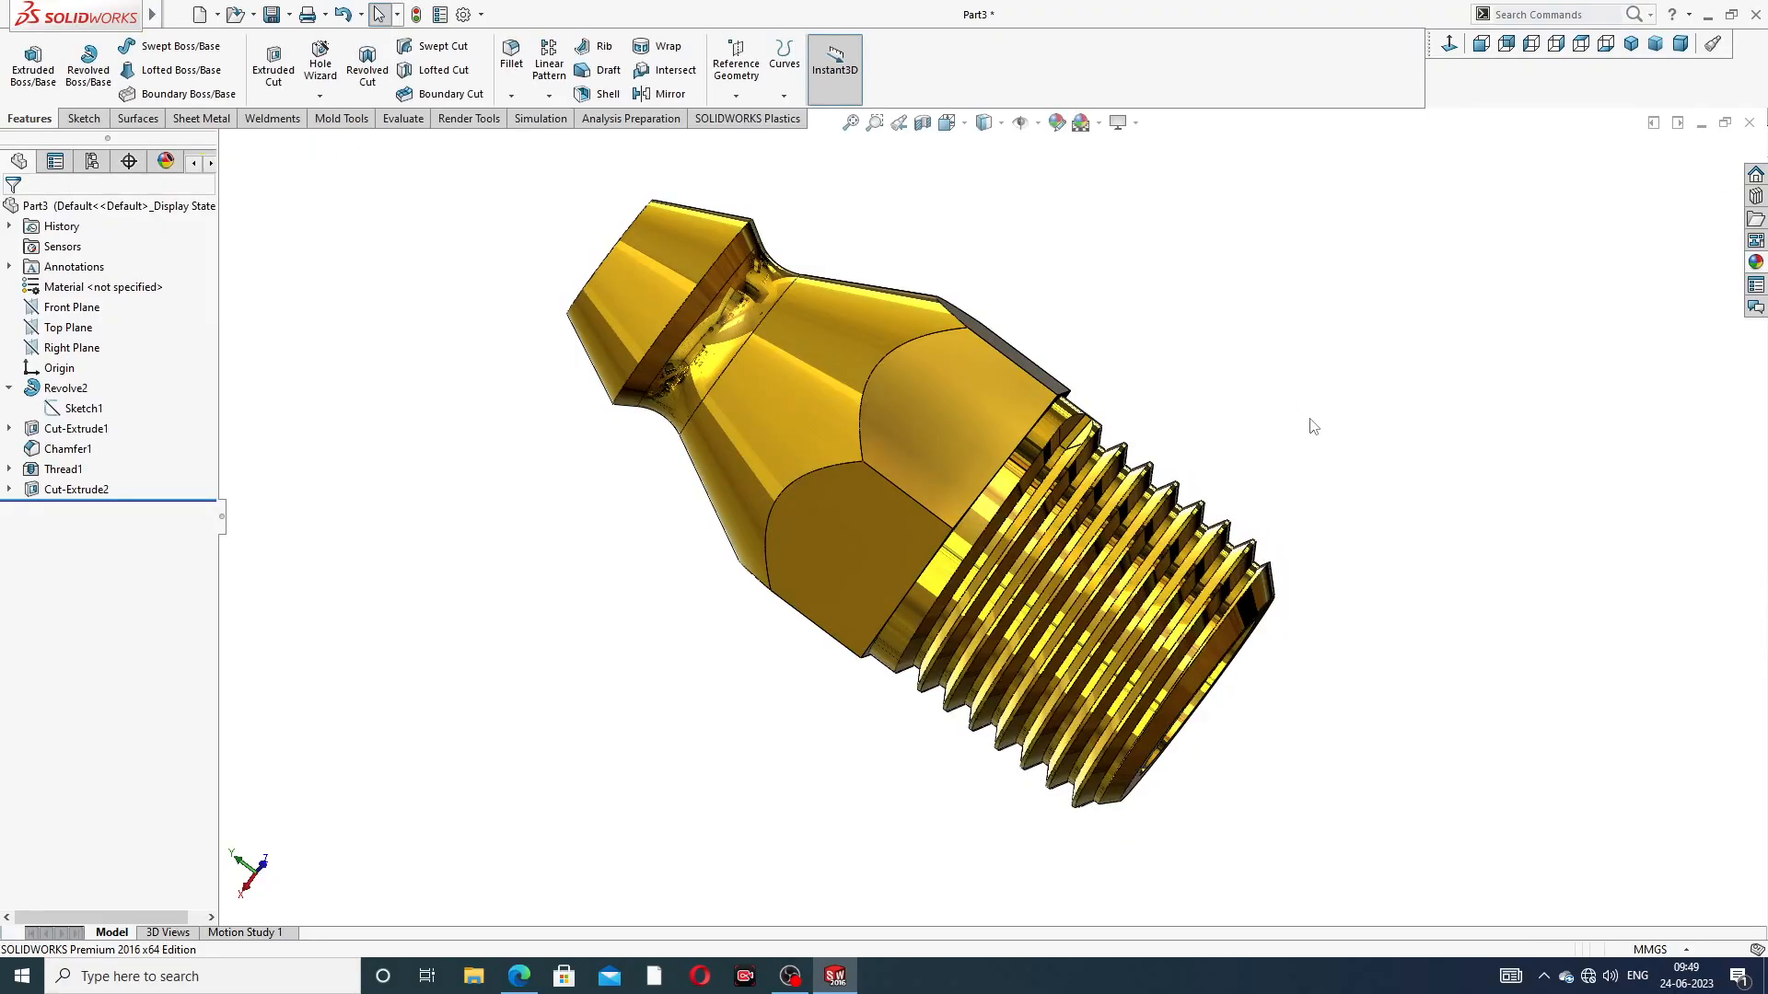
Inspect the lengthened thread, its run-out beside the hexagonal collar, and the nipple head from several angles
middle_drag(1313, 426, 1197, 368)
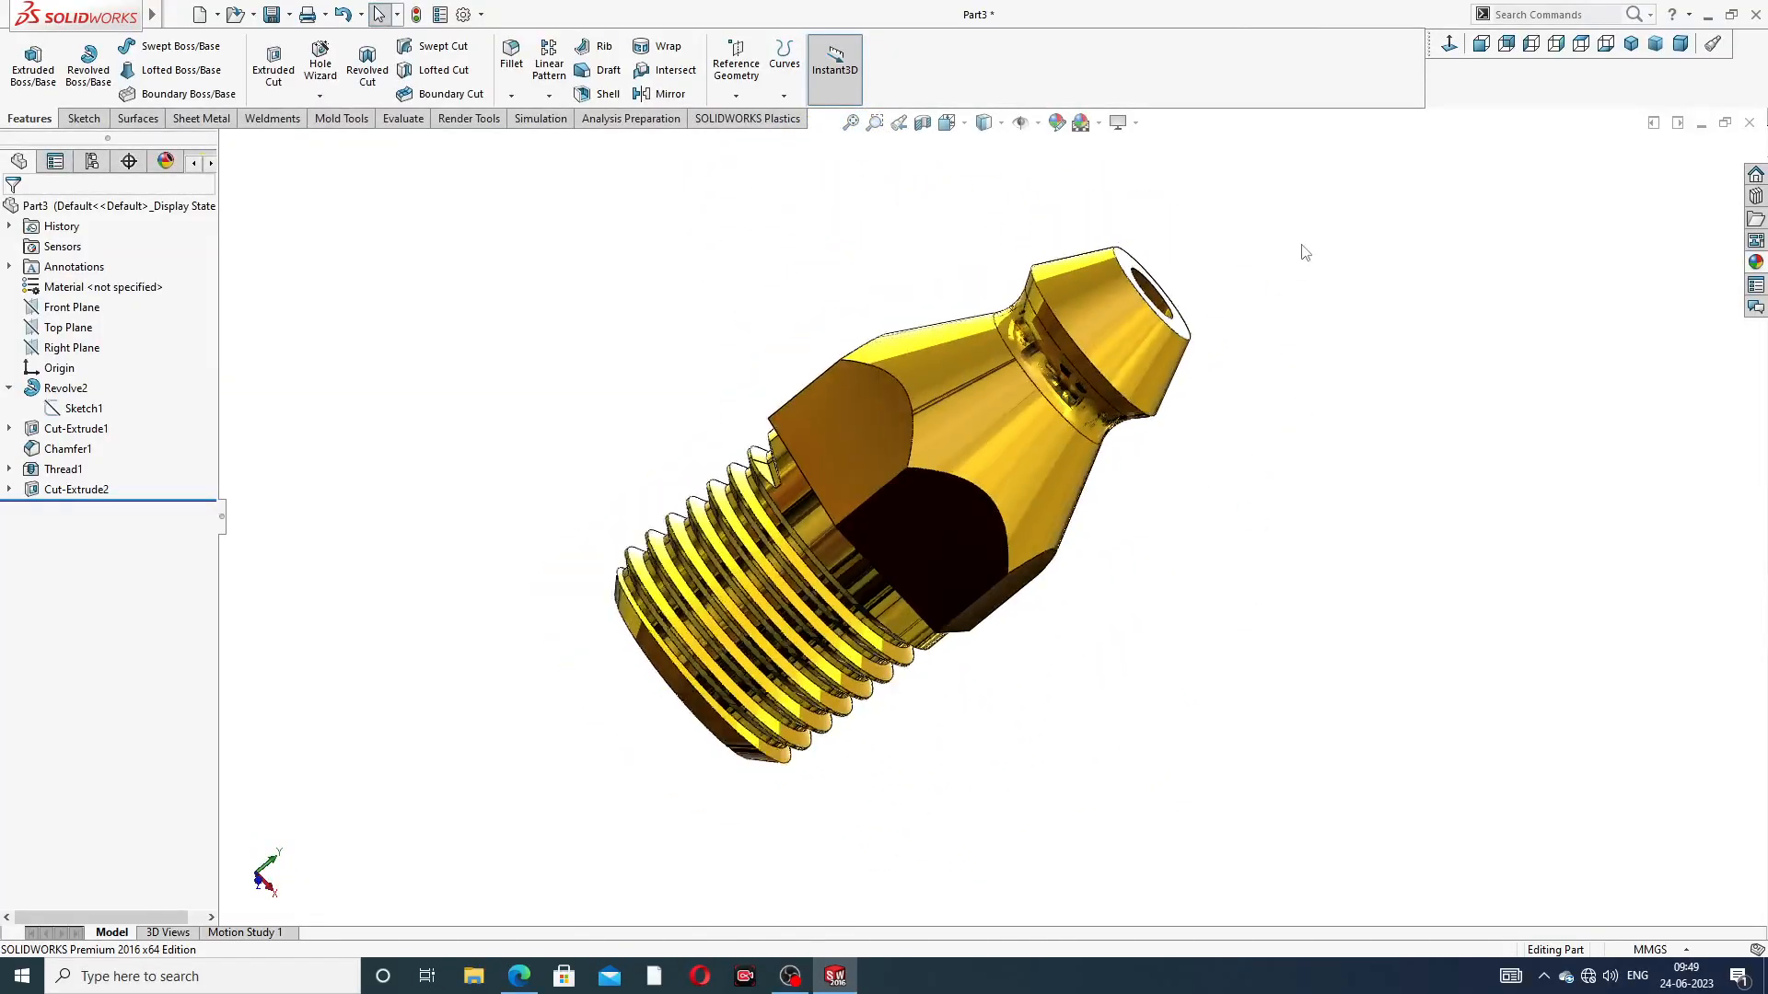
middle_drag(1024, 493, 1015, 536)
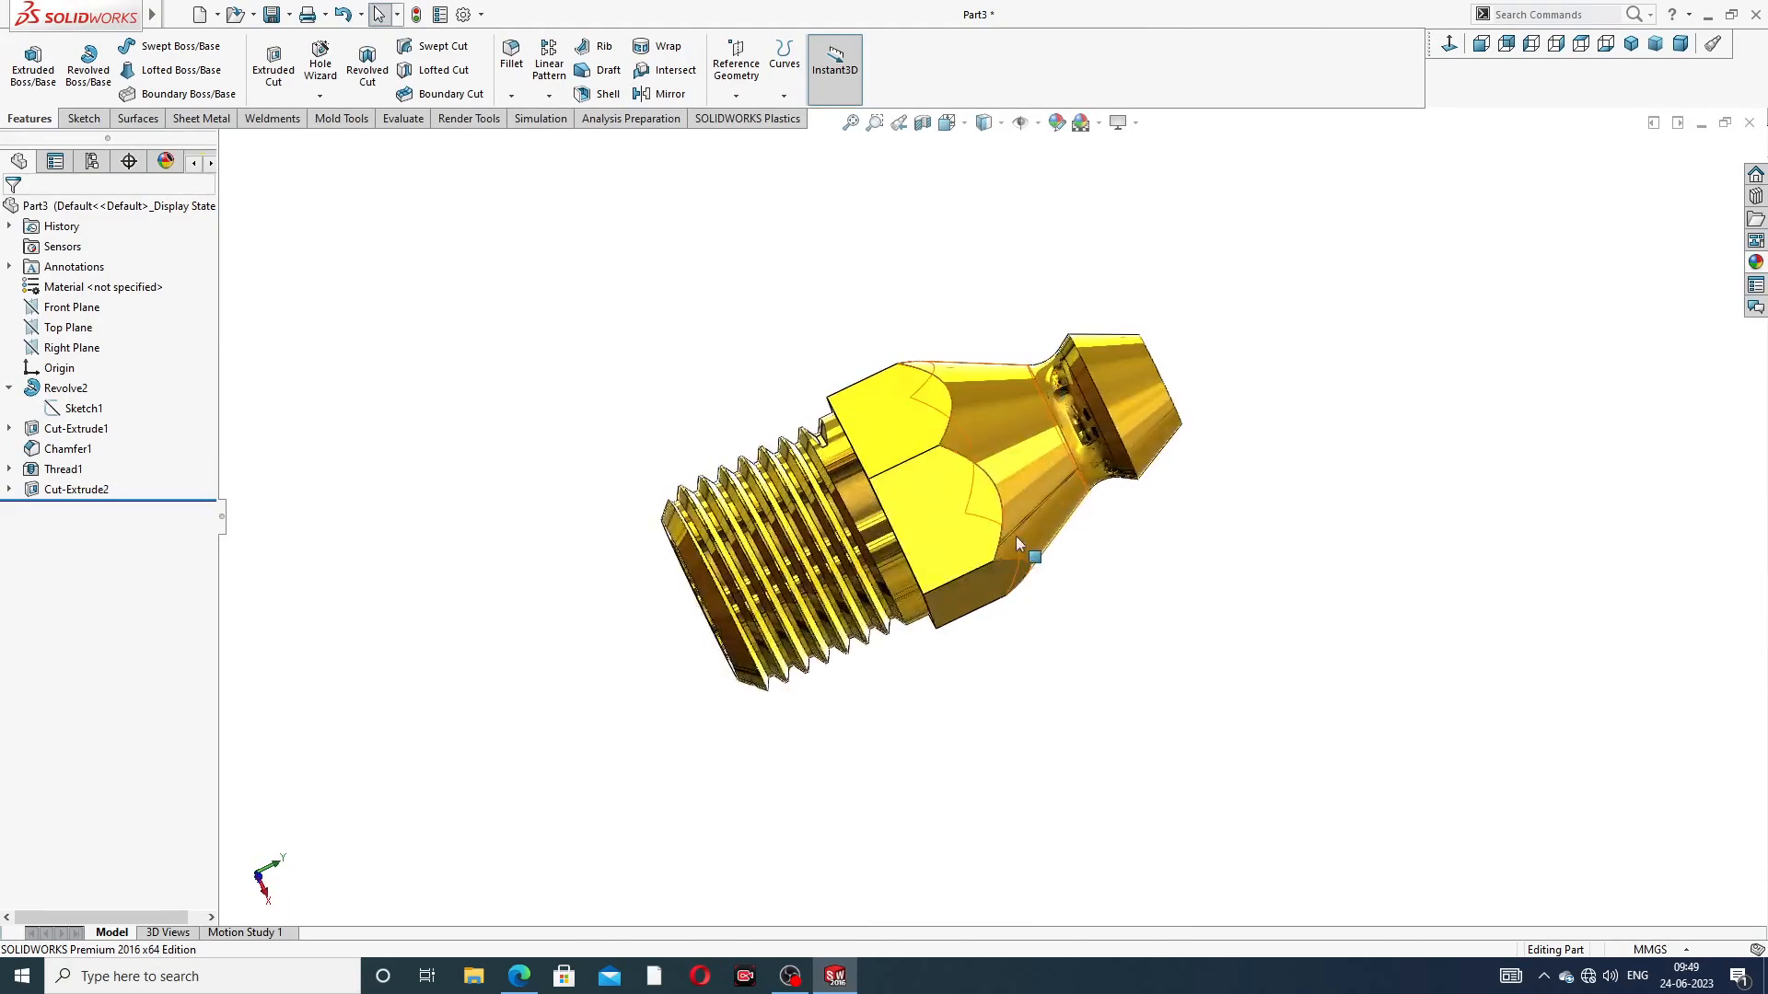
scroll(1019, 534, down, 2)
middle_drag(1262, 423, 1214, 392)
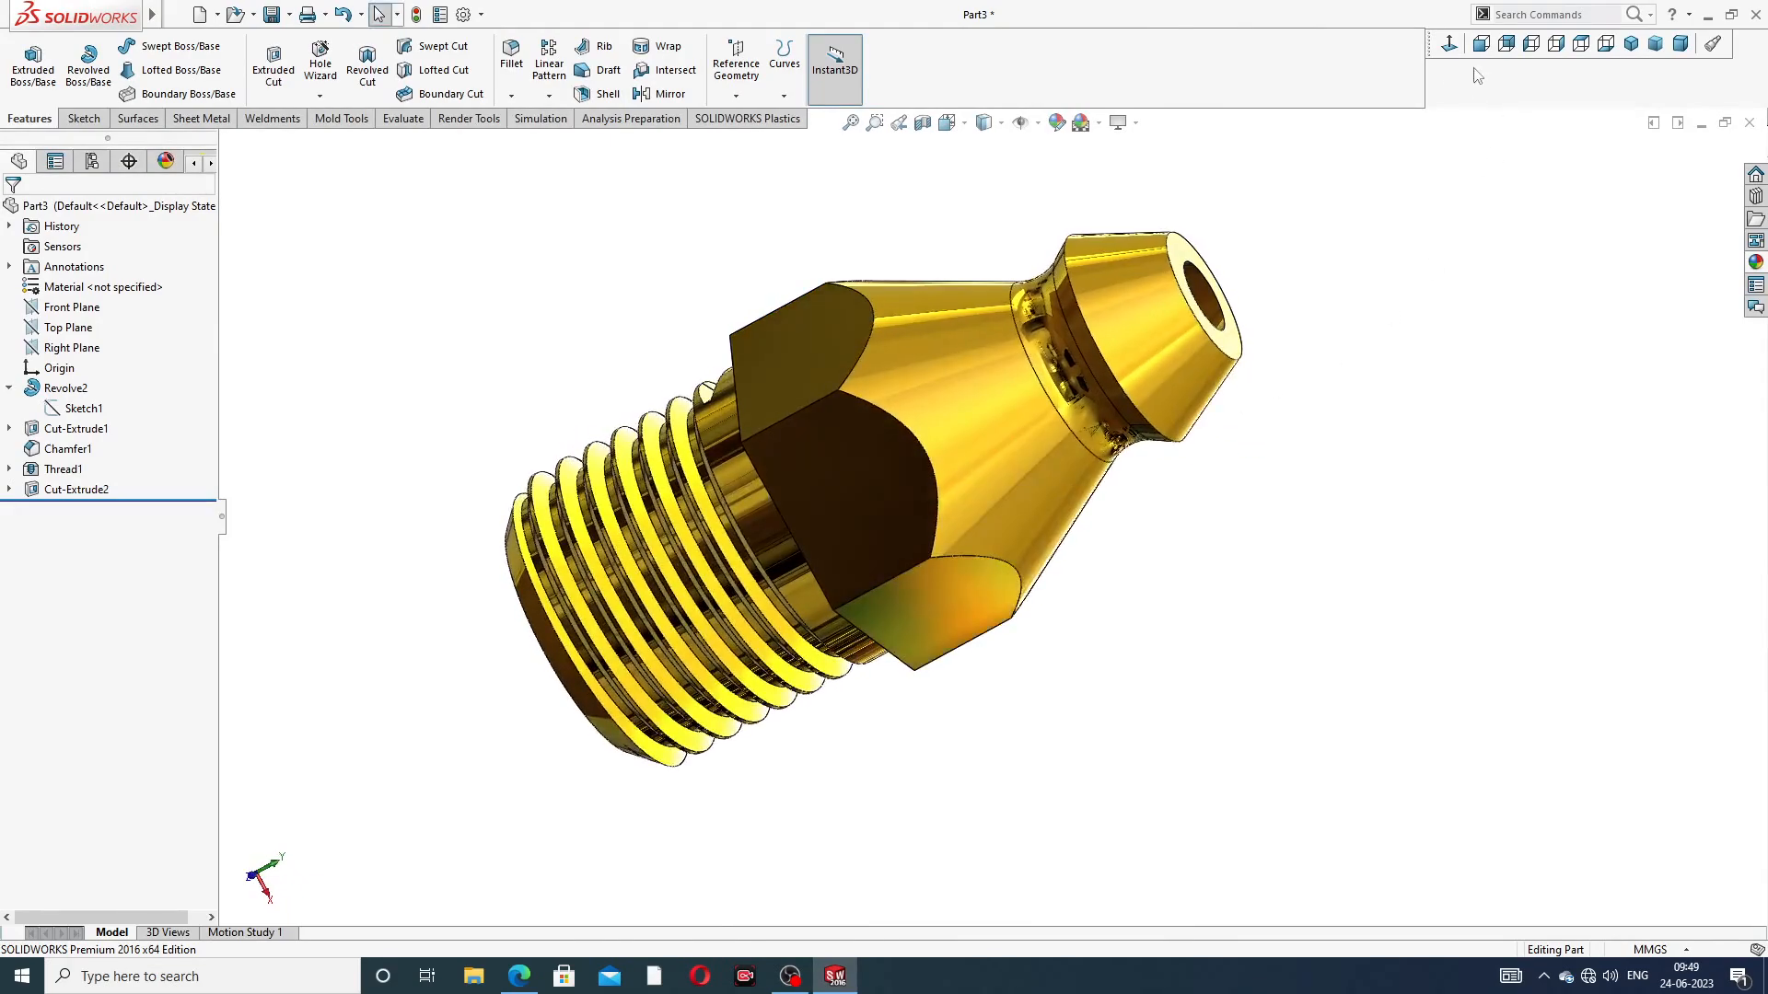
click(1449, 46)
mouse_move(1247, 253)
middle_down()
mouse_move(1365, 200)
mouse_move(1314, 221)
middle_up()
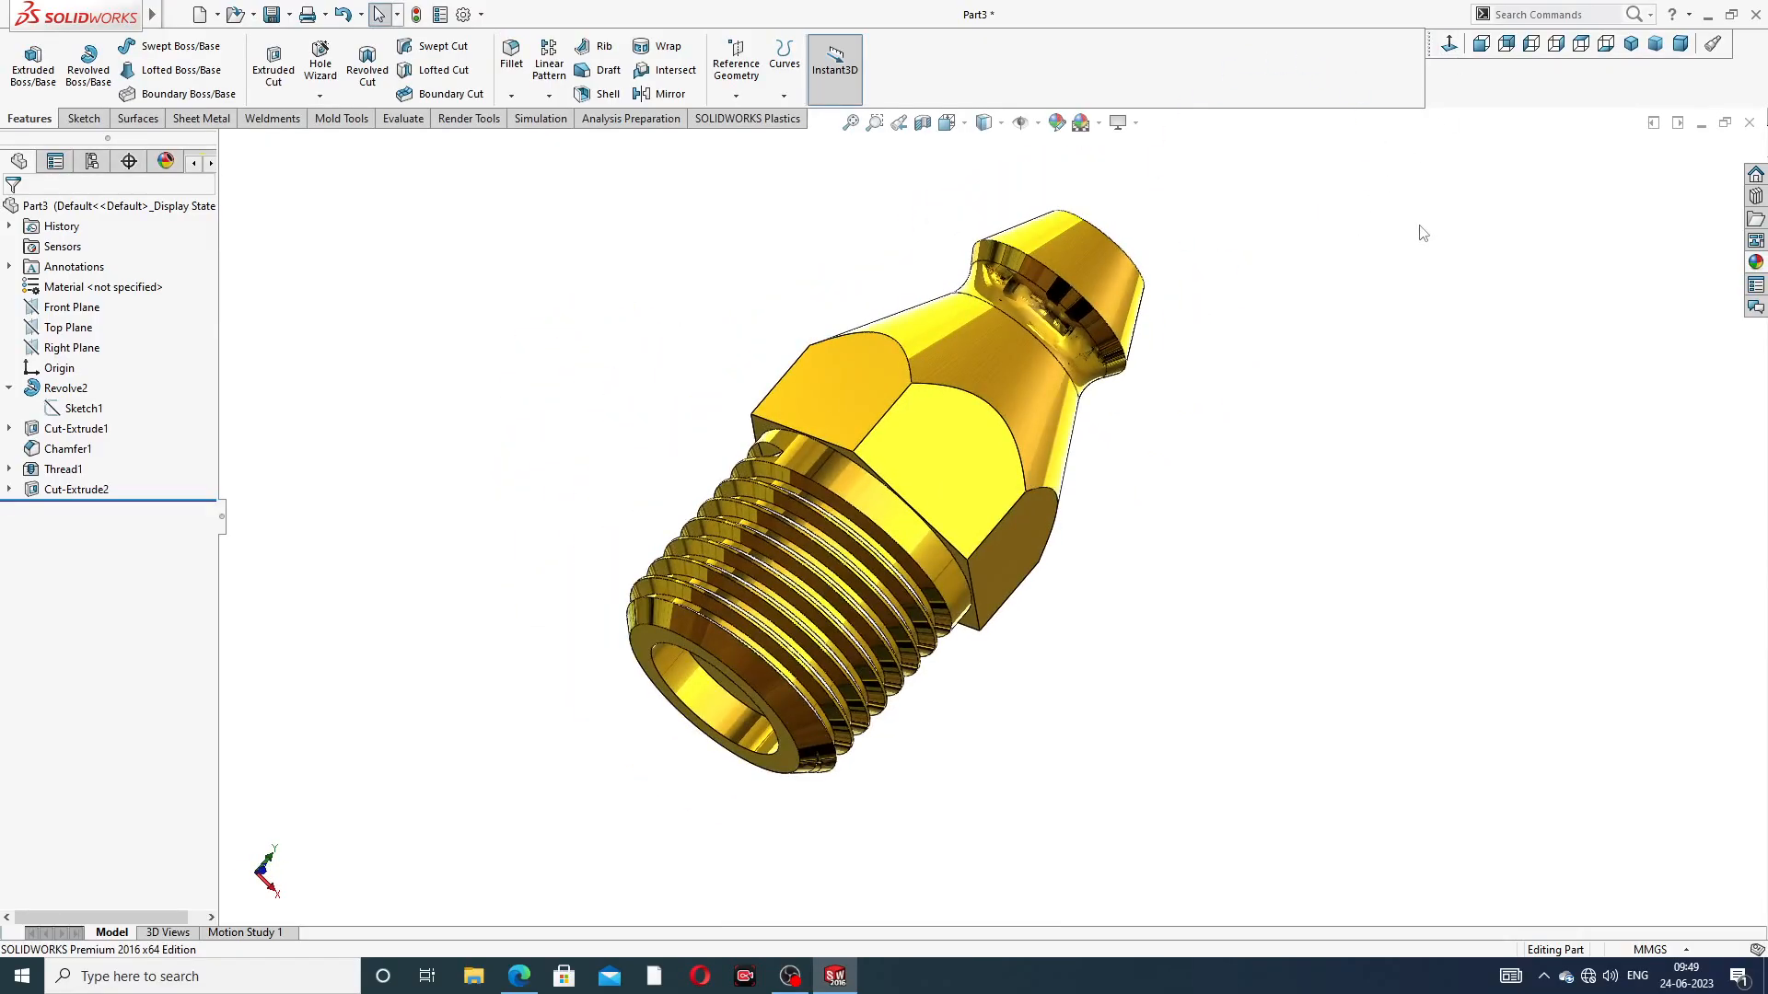
middle_drag(1350, 411, 1358, 362)
middle_drag(1182, 535, 1058, 521)
middle_drag(1275, 365, 1182, 382)
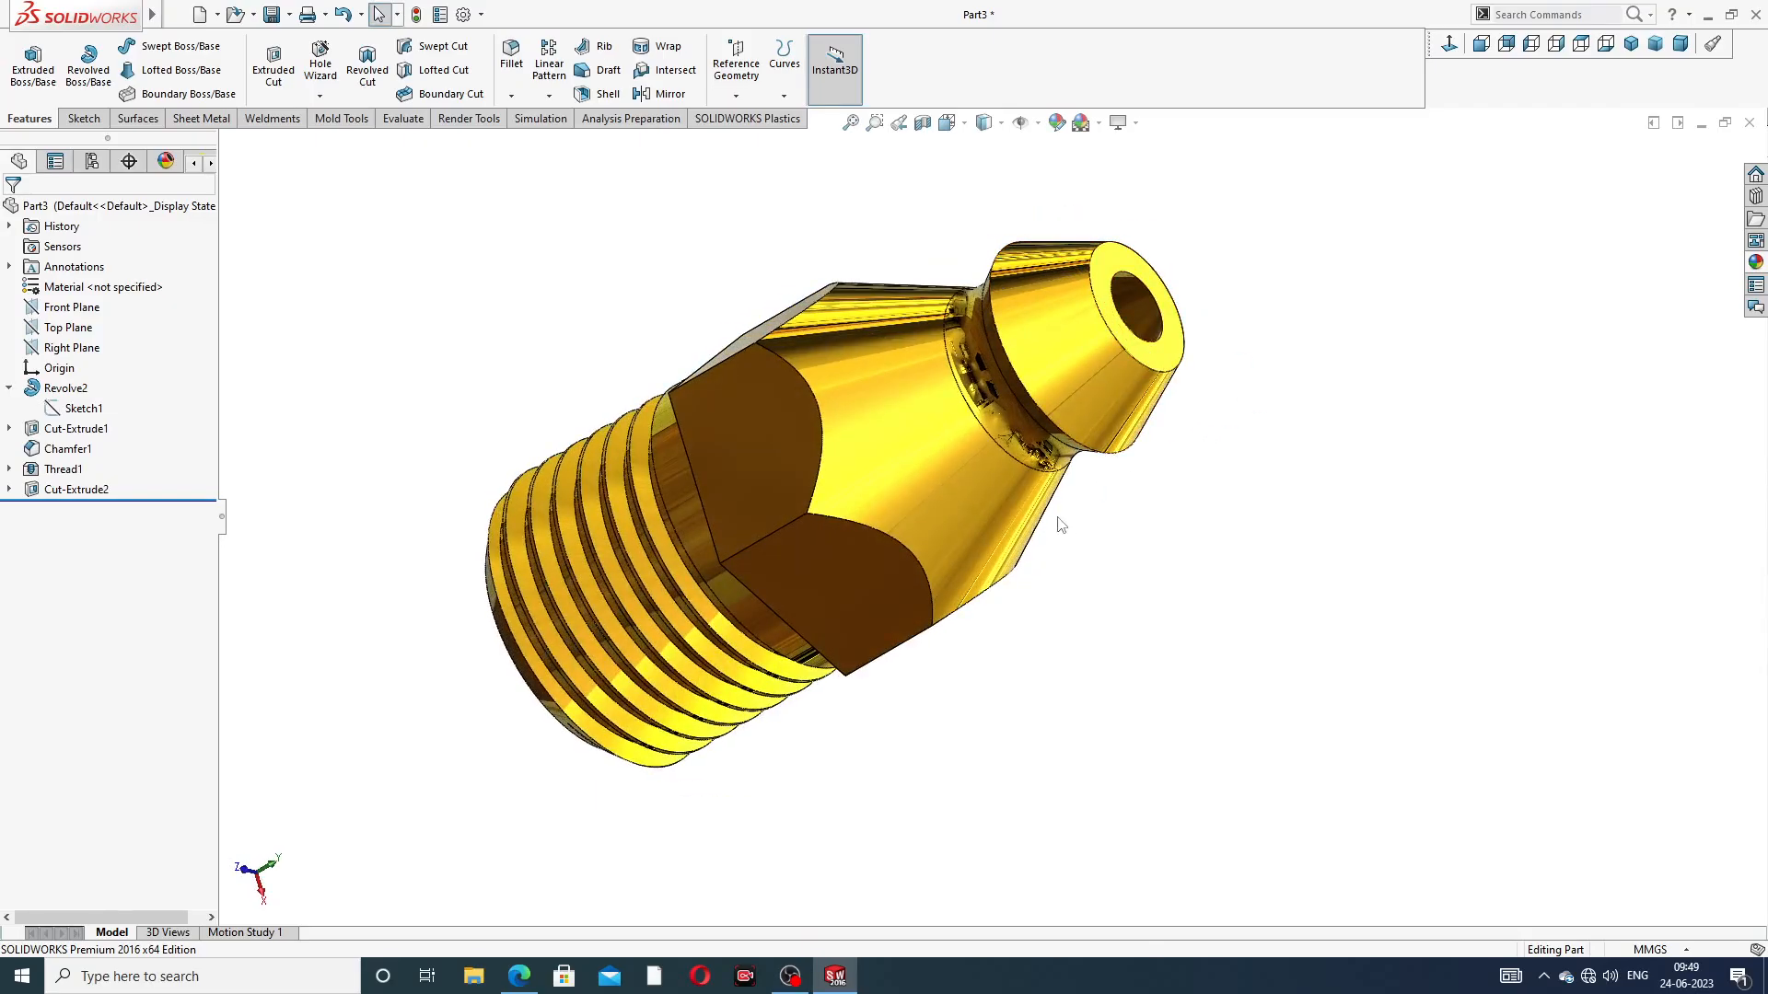